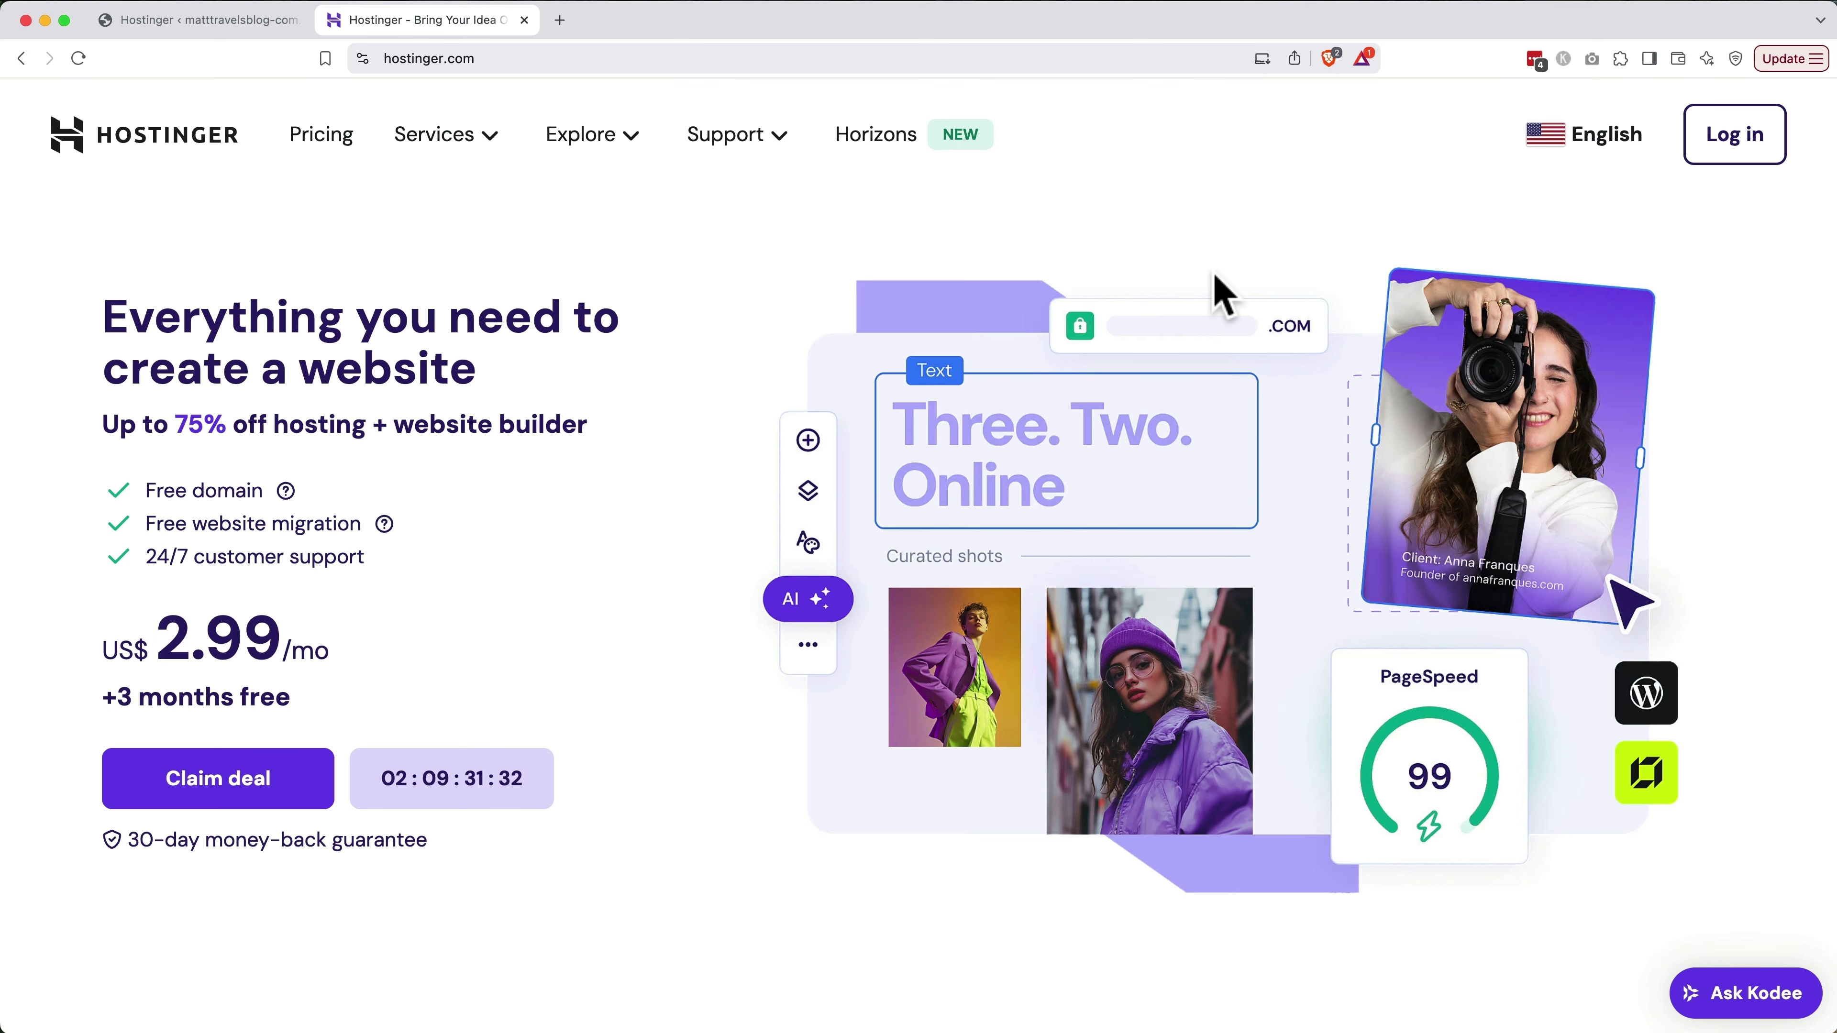
Log in to hPanel and open WordPress Admin for matttravelsblog.com from the Websites list
click(1736, 136)
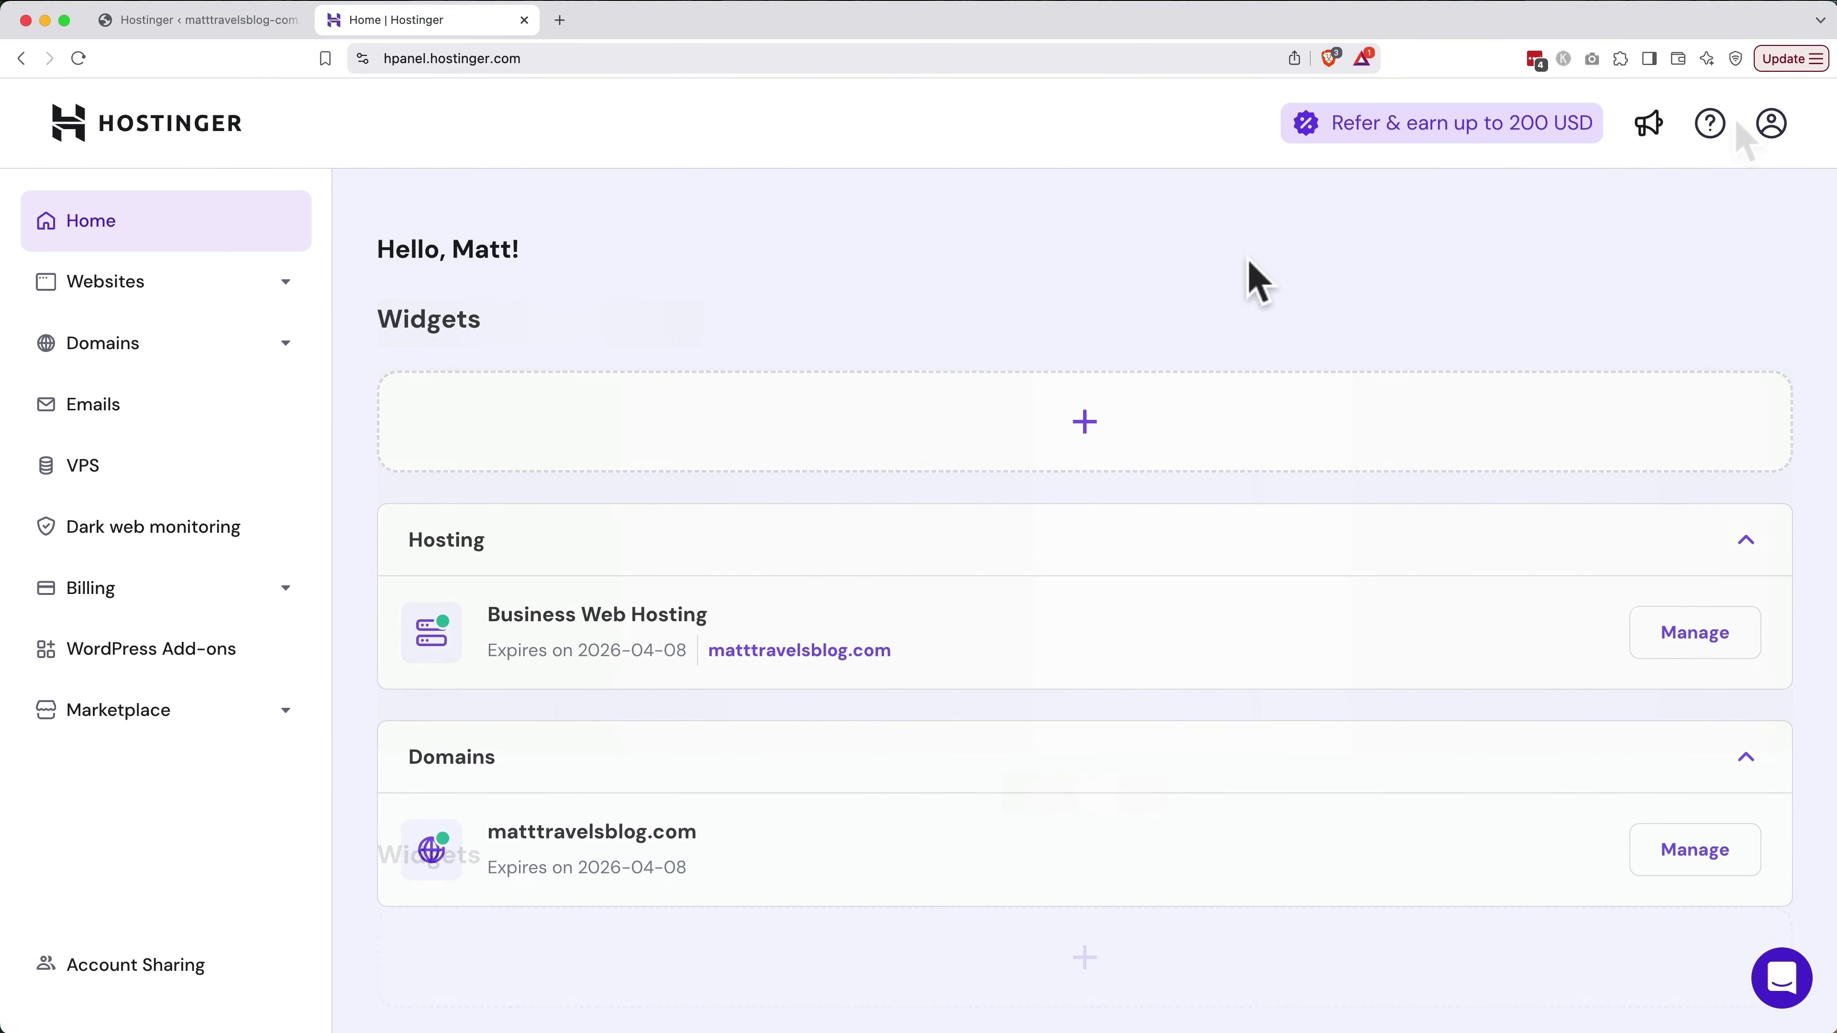
click(45, 289)
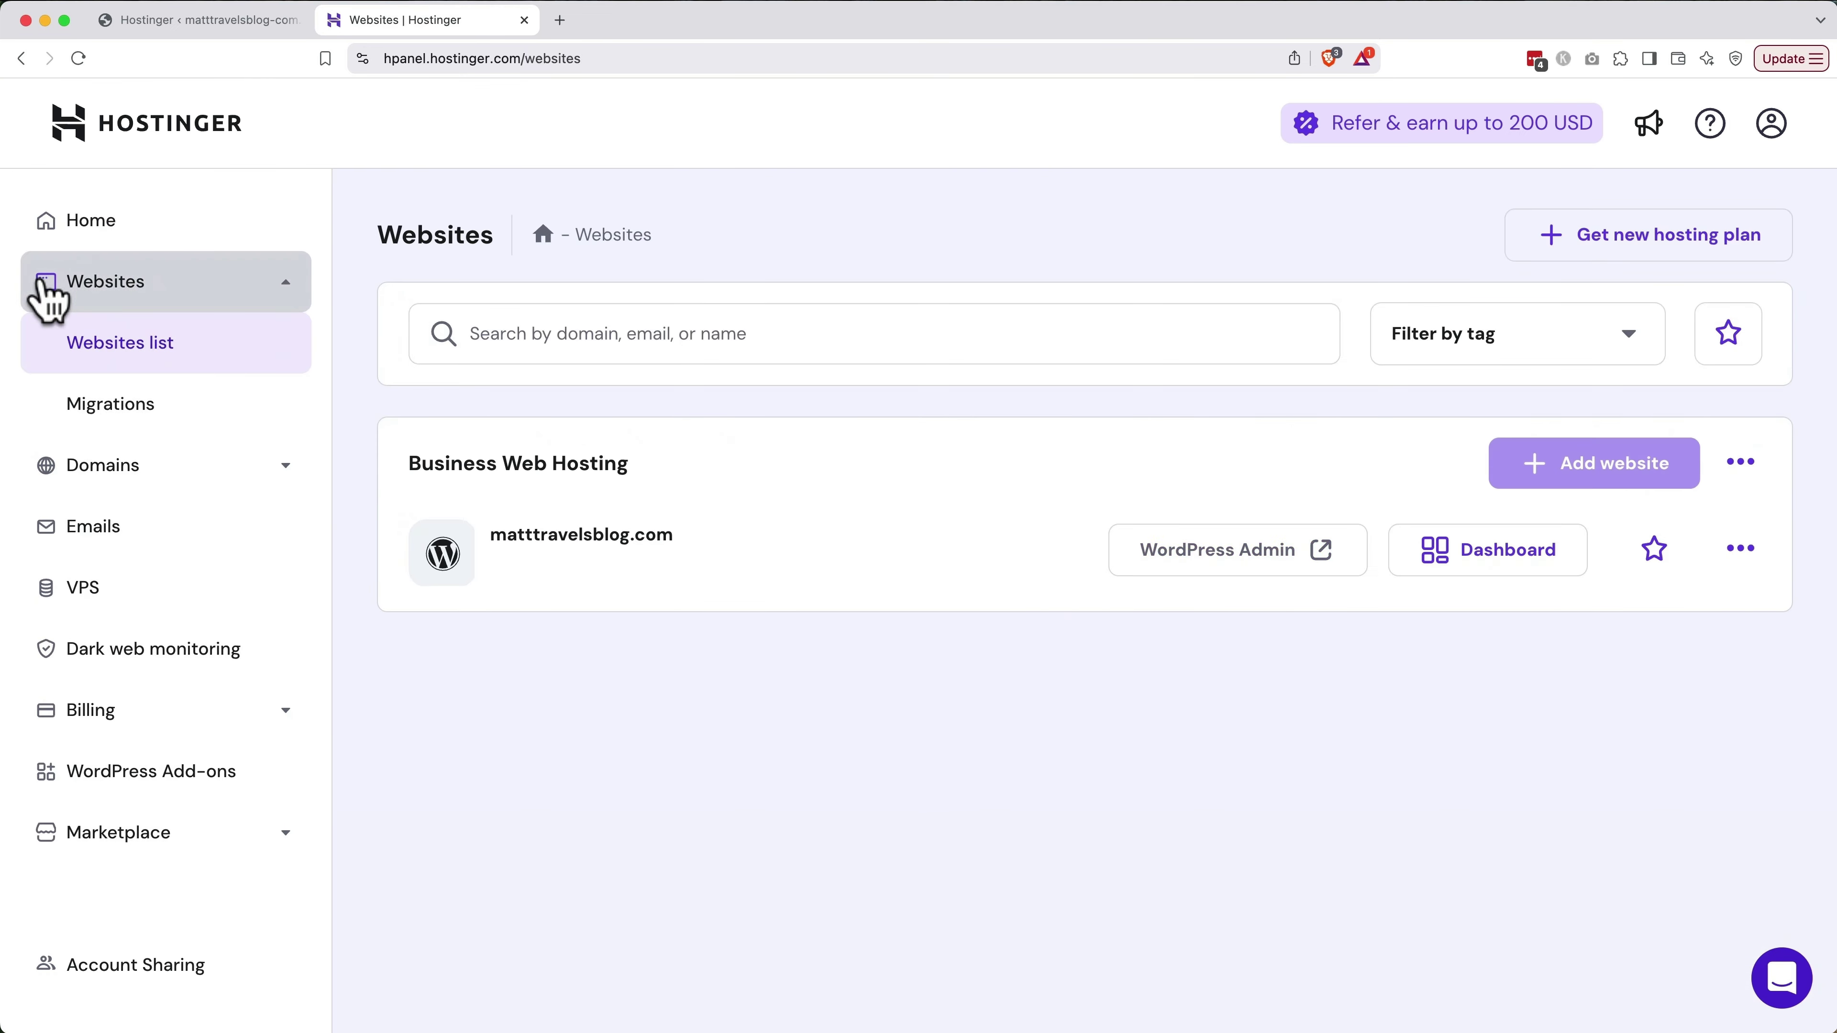
click(1238, 553)
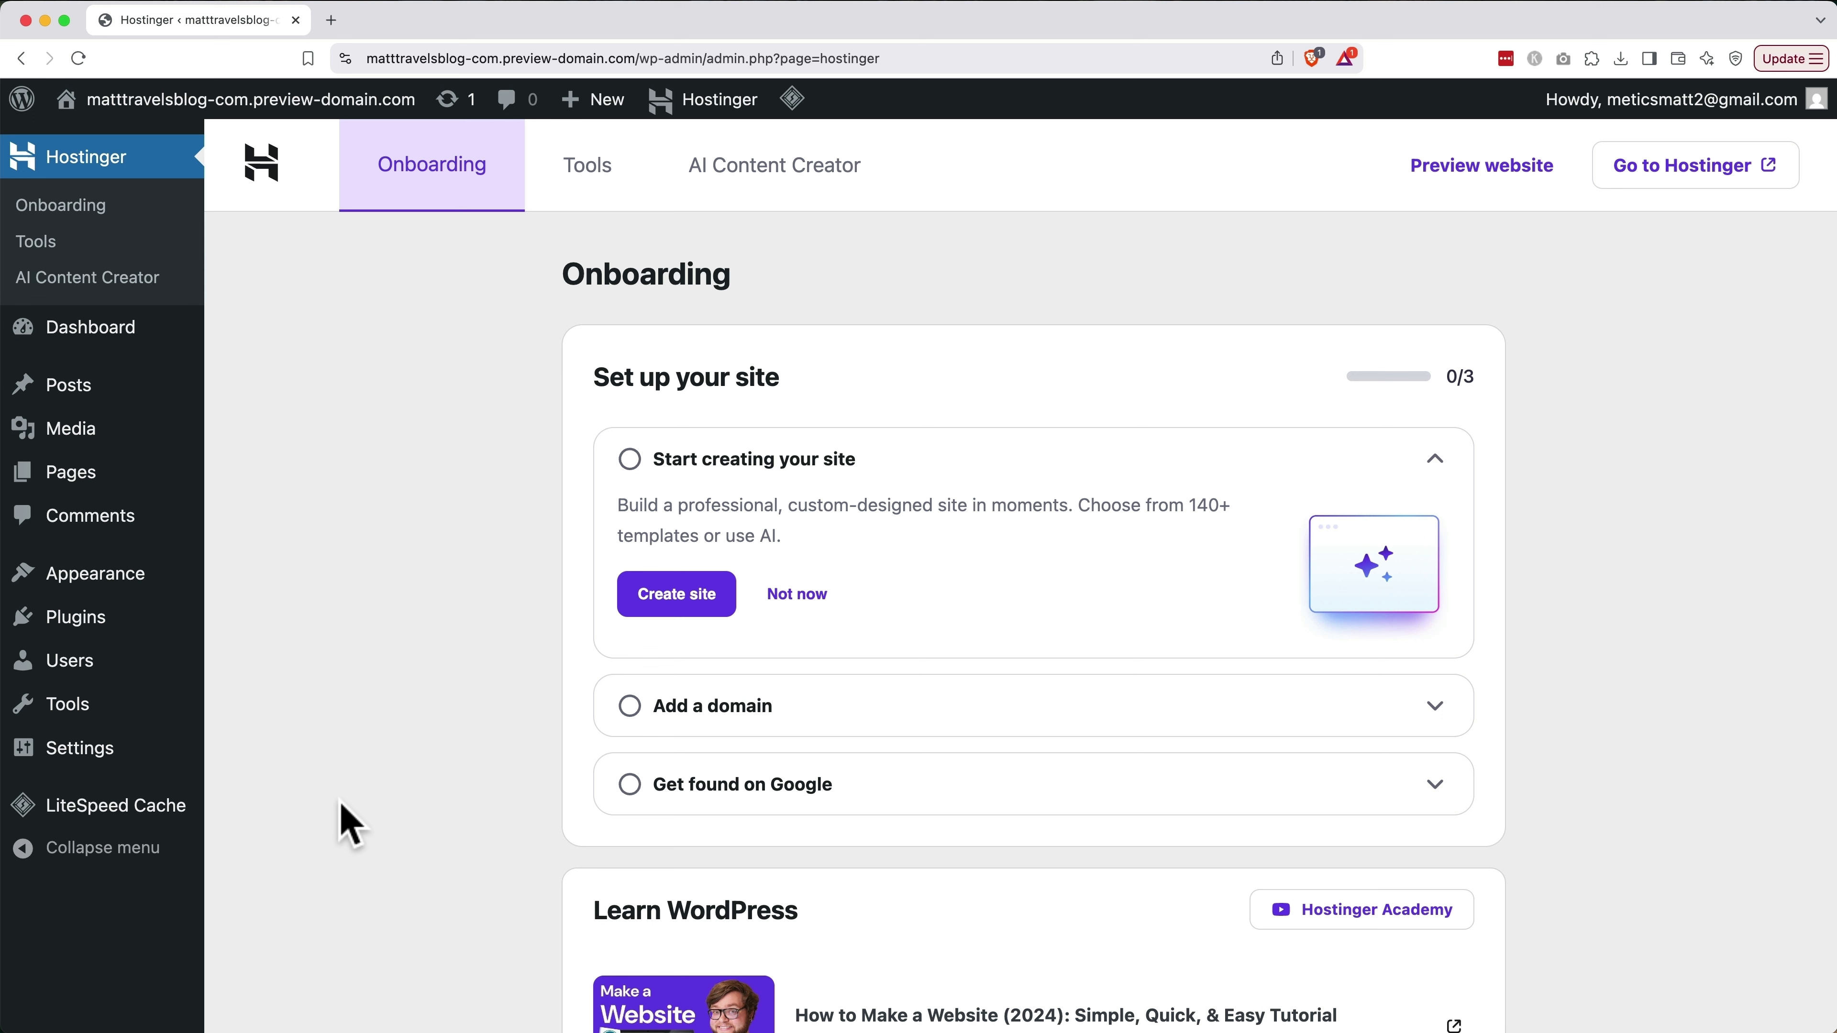
Go to the Installed Plugins page from the admin sidebar
click(98, 621)
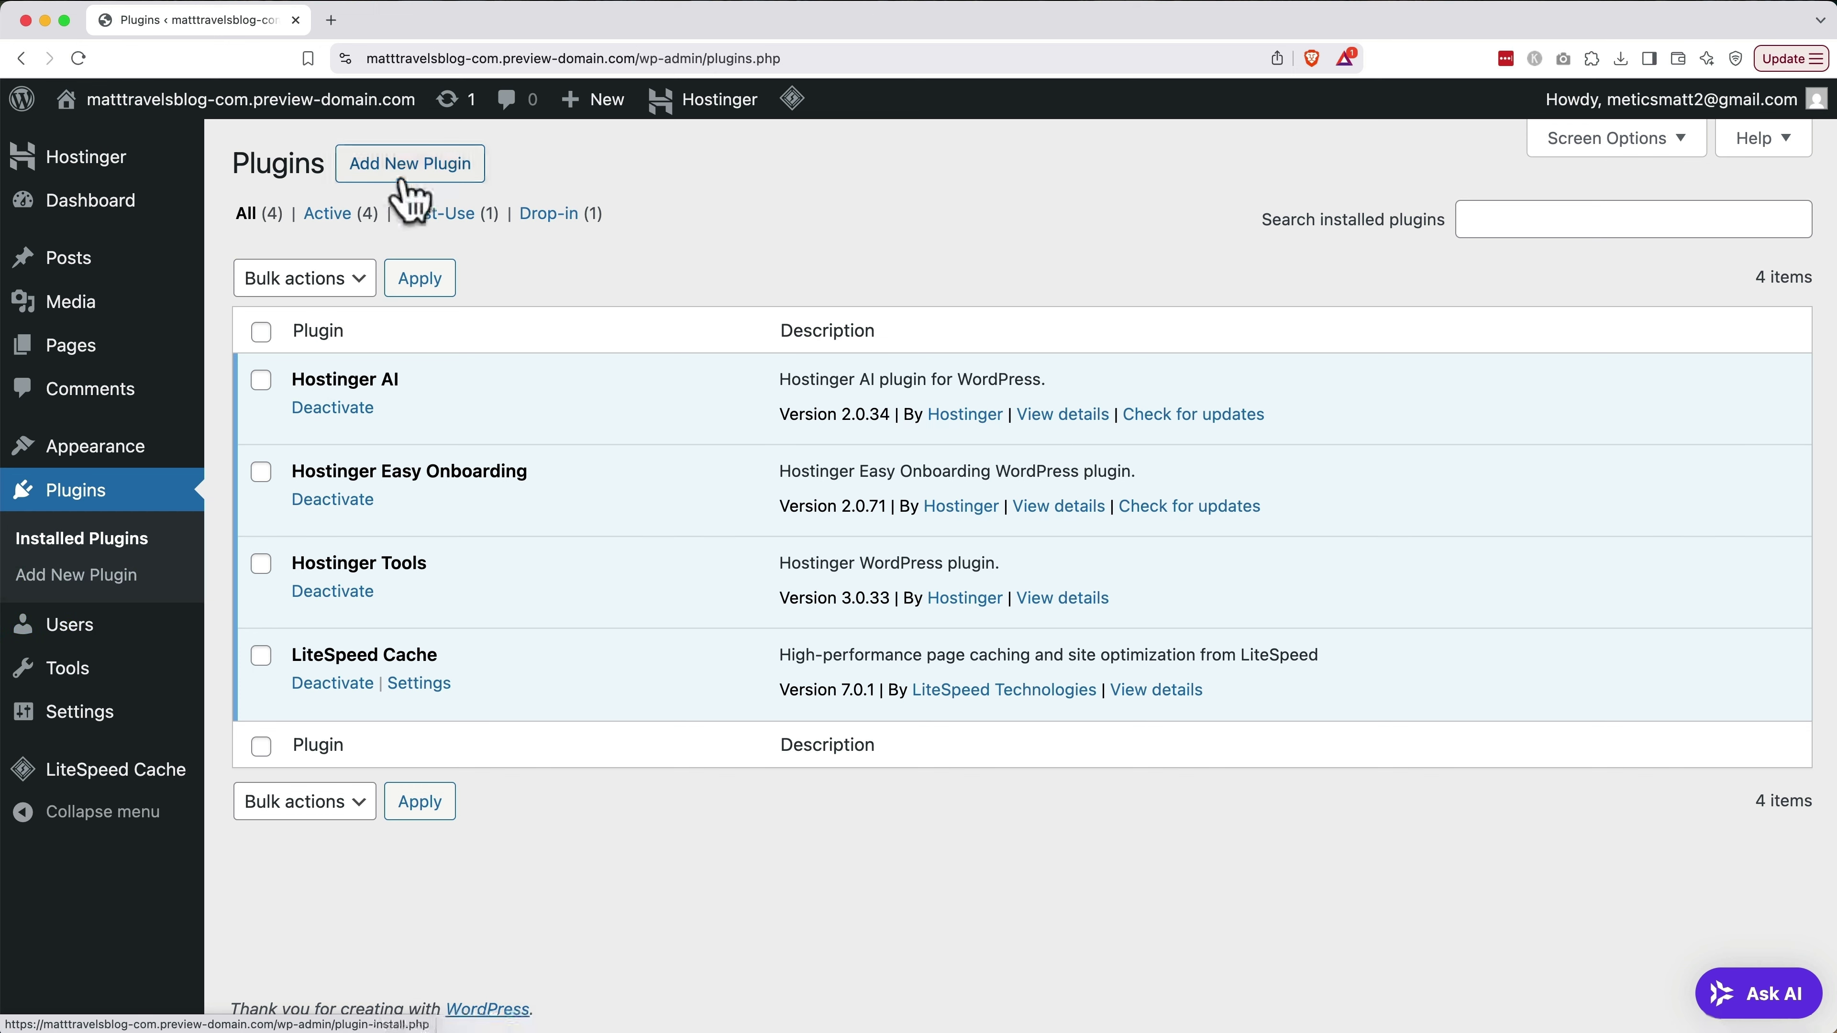
Find 'starter templates' in the plugin directory, install and activate it, and launch its setup
click(410, 194)
click(1377, 289)
text(st)
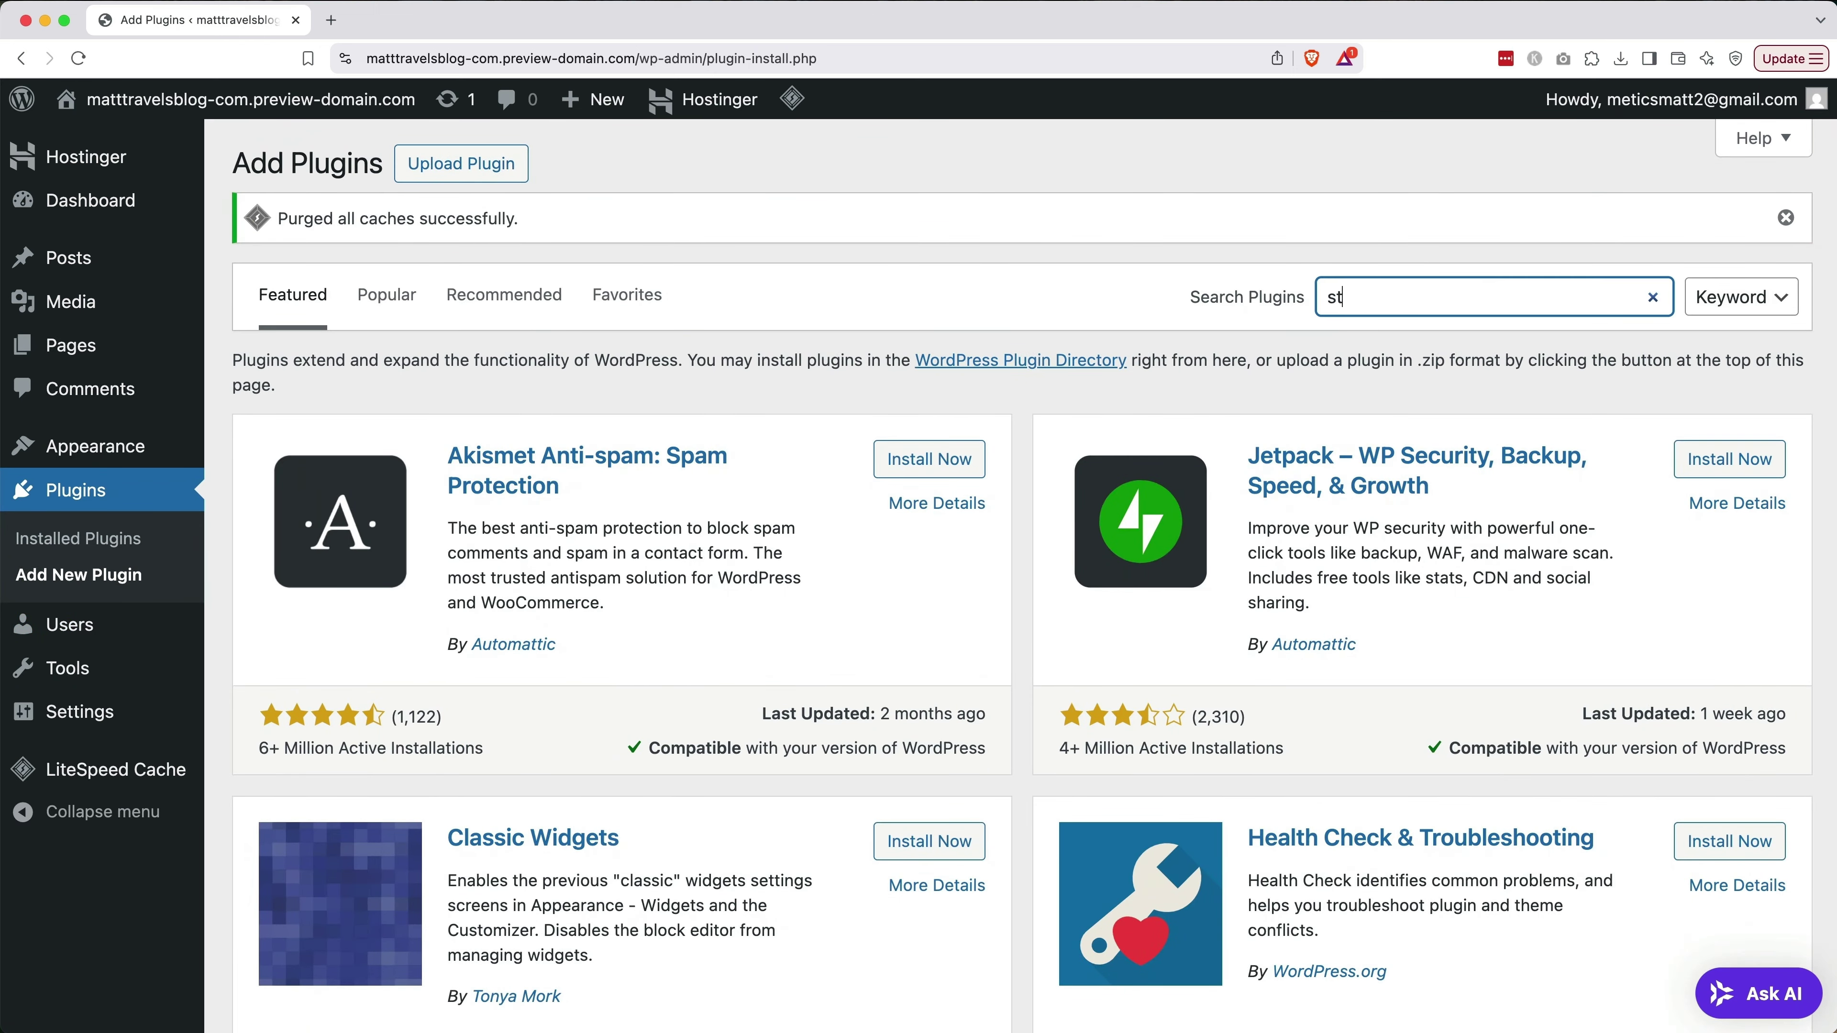
text(arter templates)
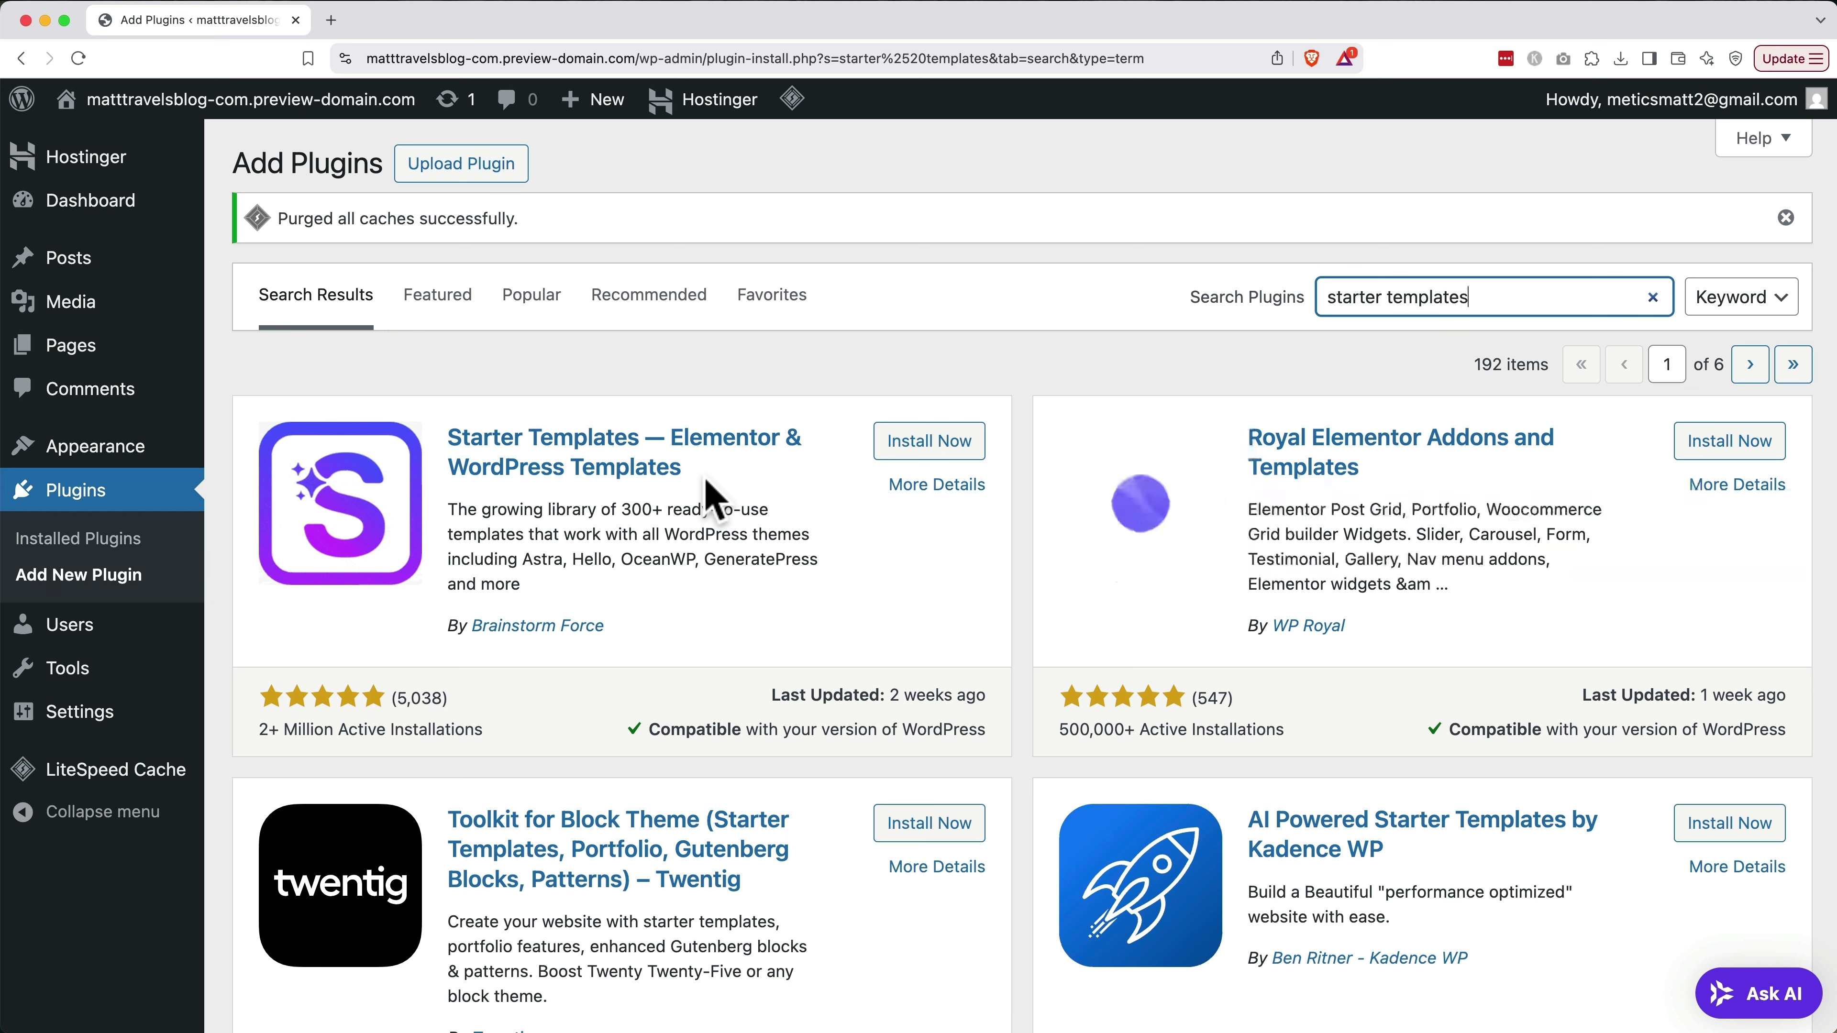
click(914, 450)
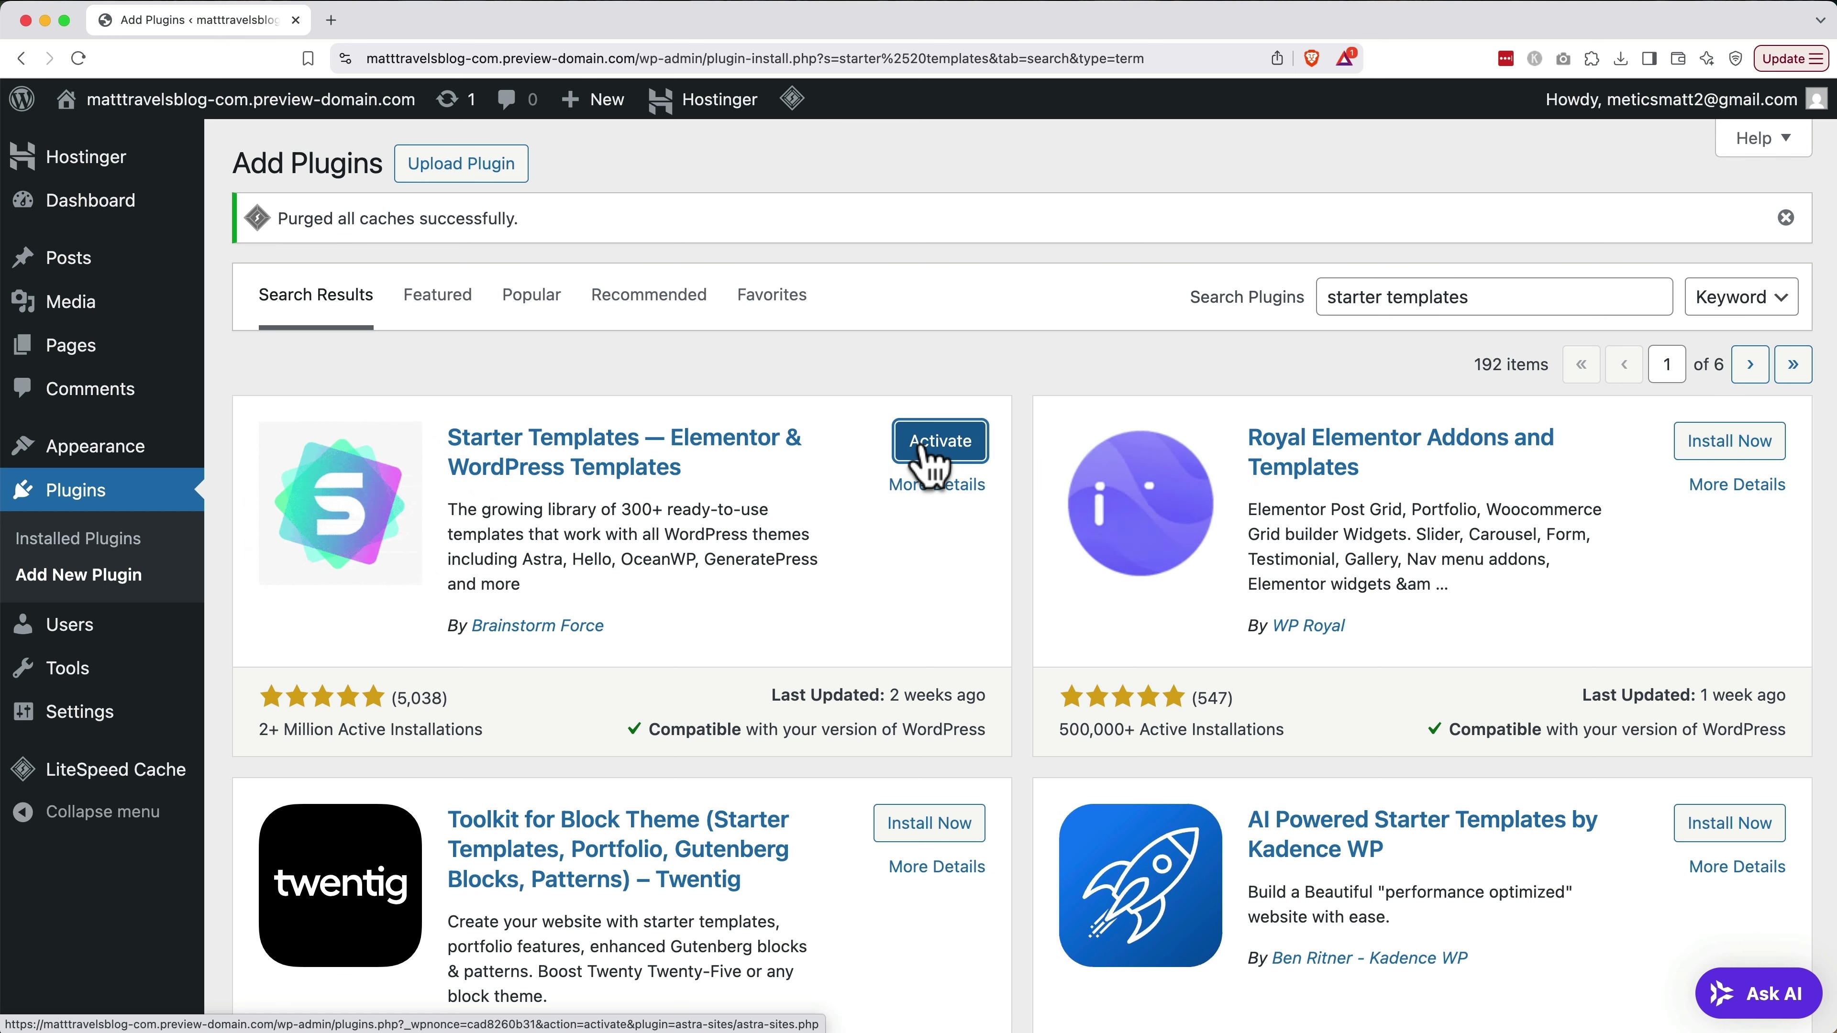
click(939, 442)
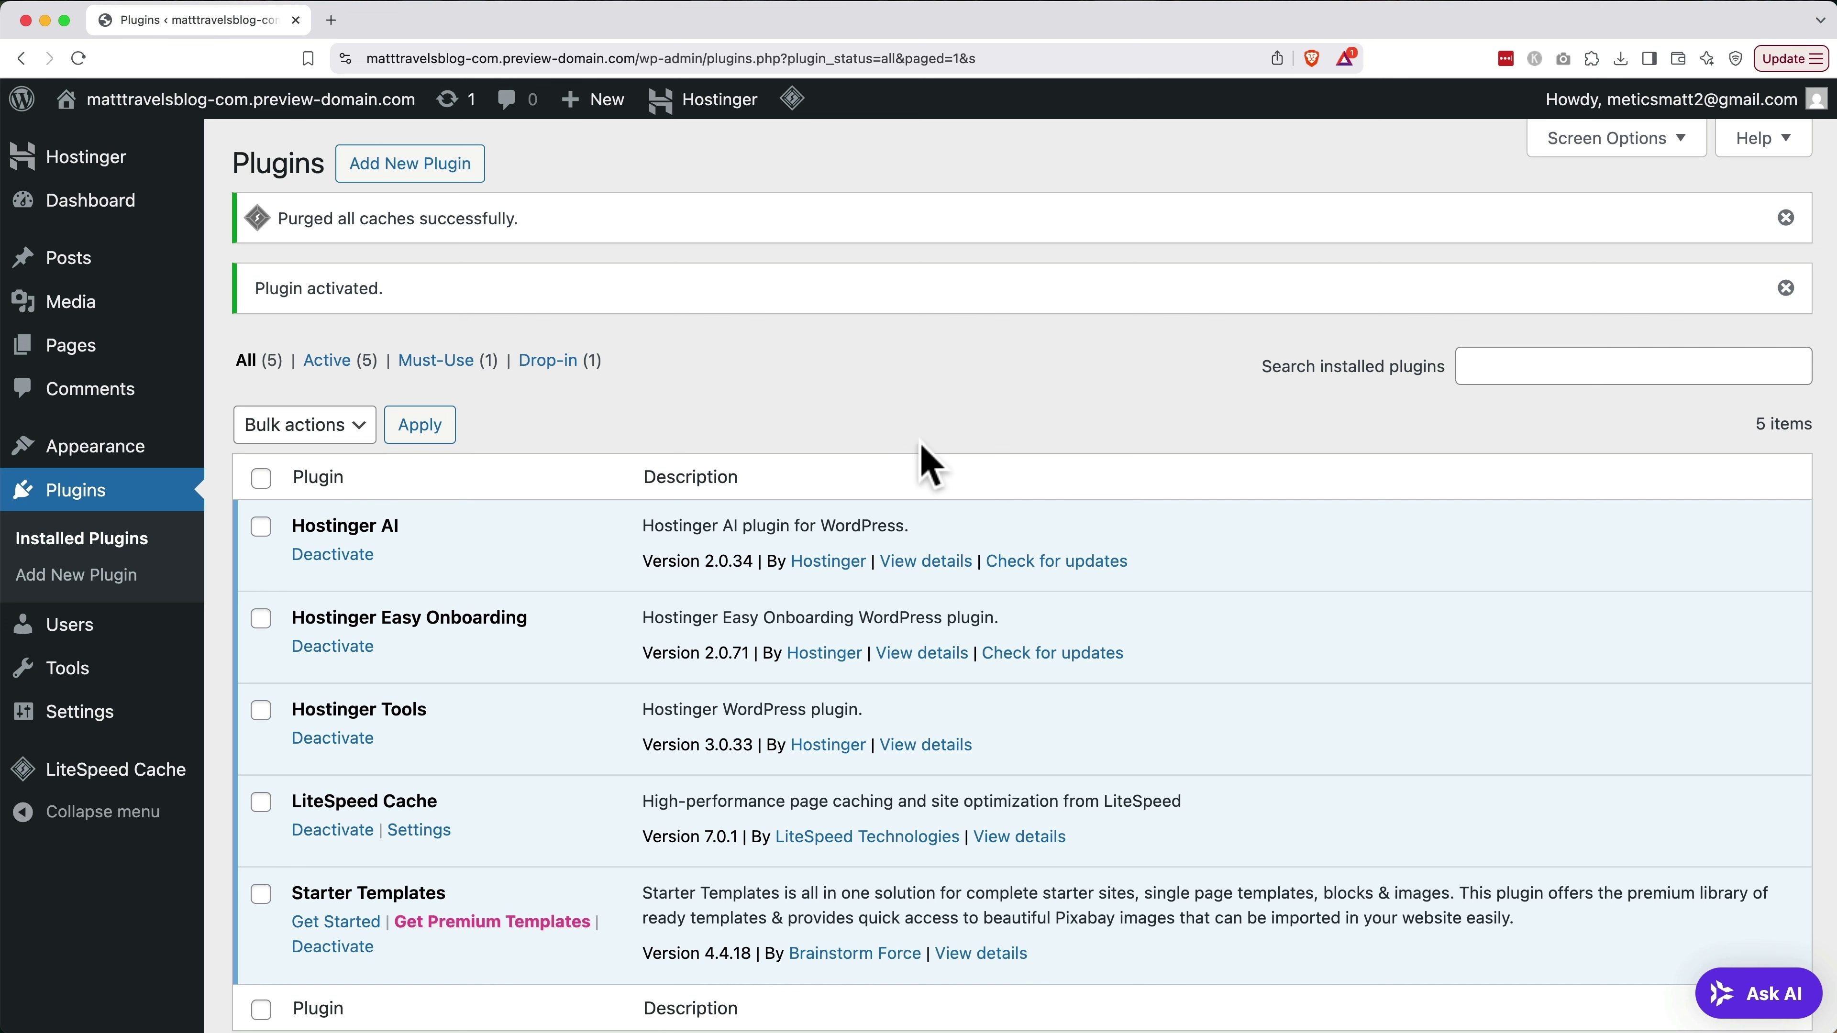
click(326, 926)
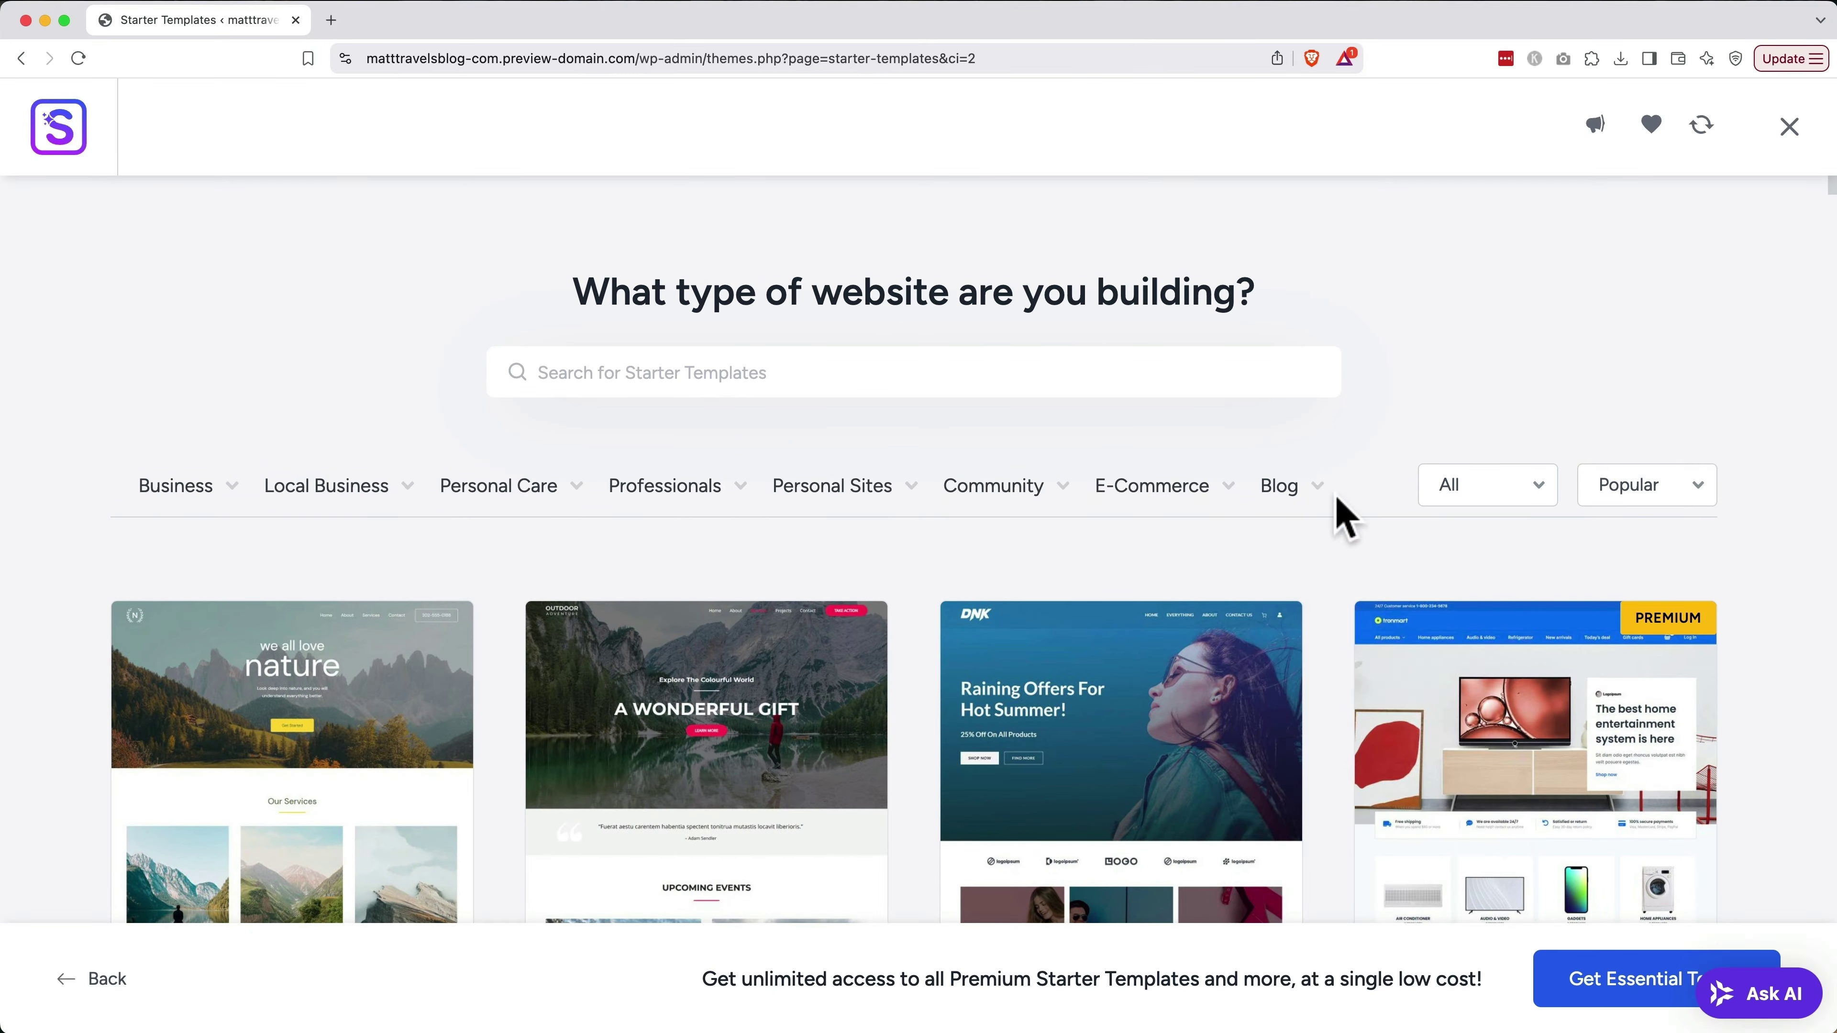
Filter the template library to the Travel Blog category and pick the Travel Blog template
mouse_move(1293, 499)
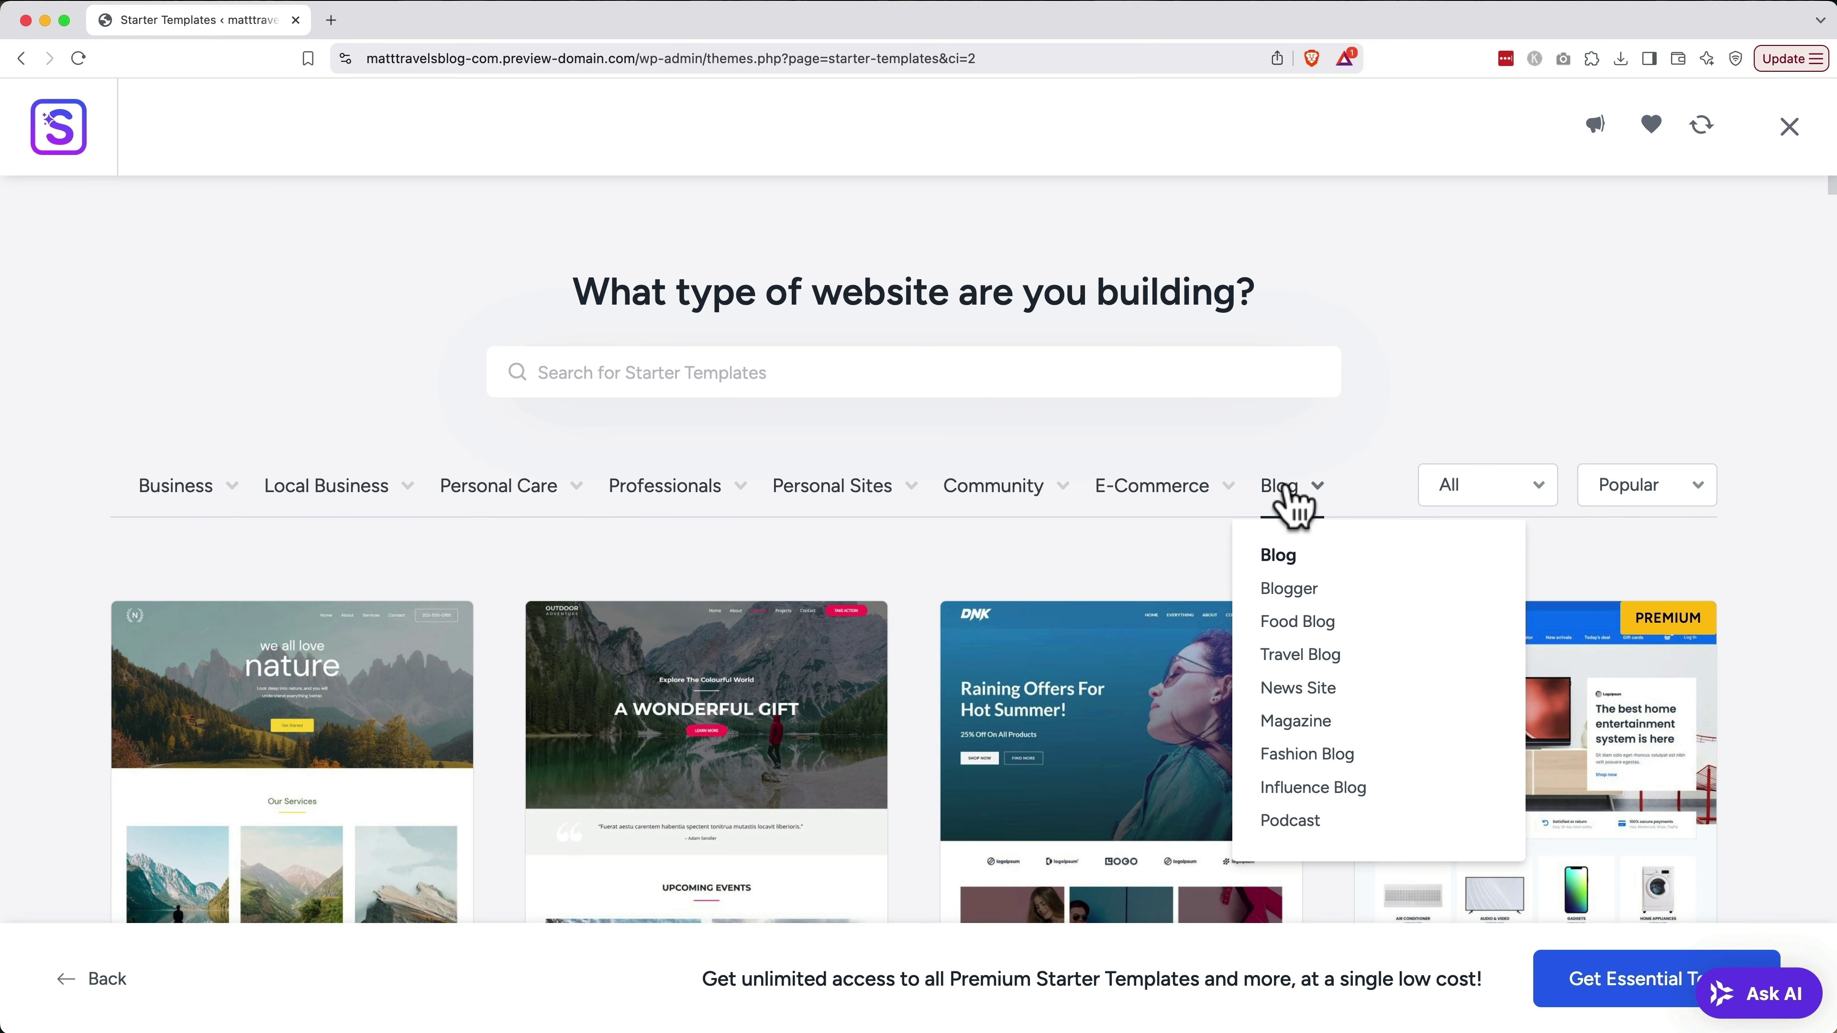
click(1288, 660)
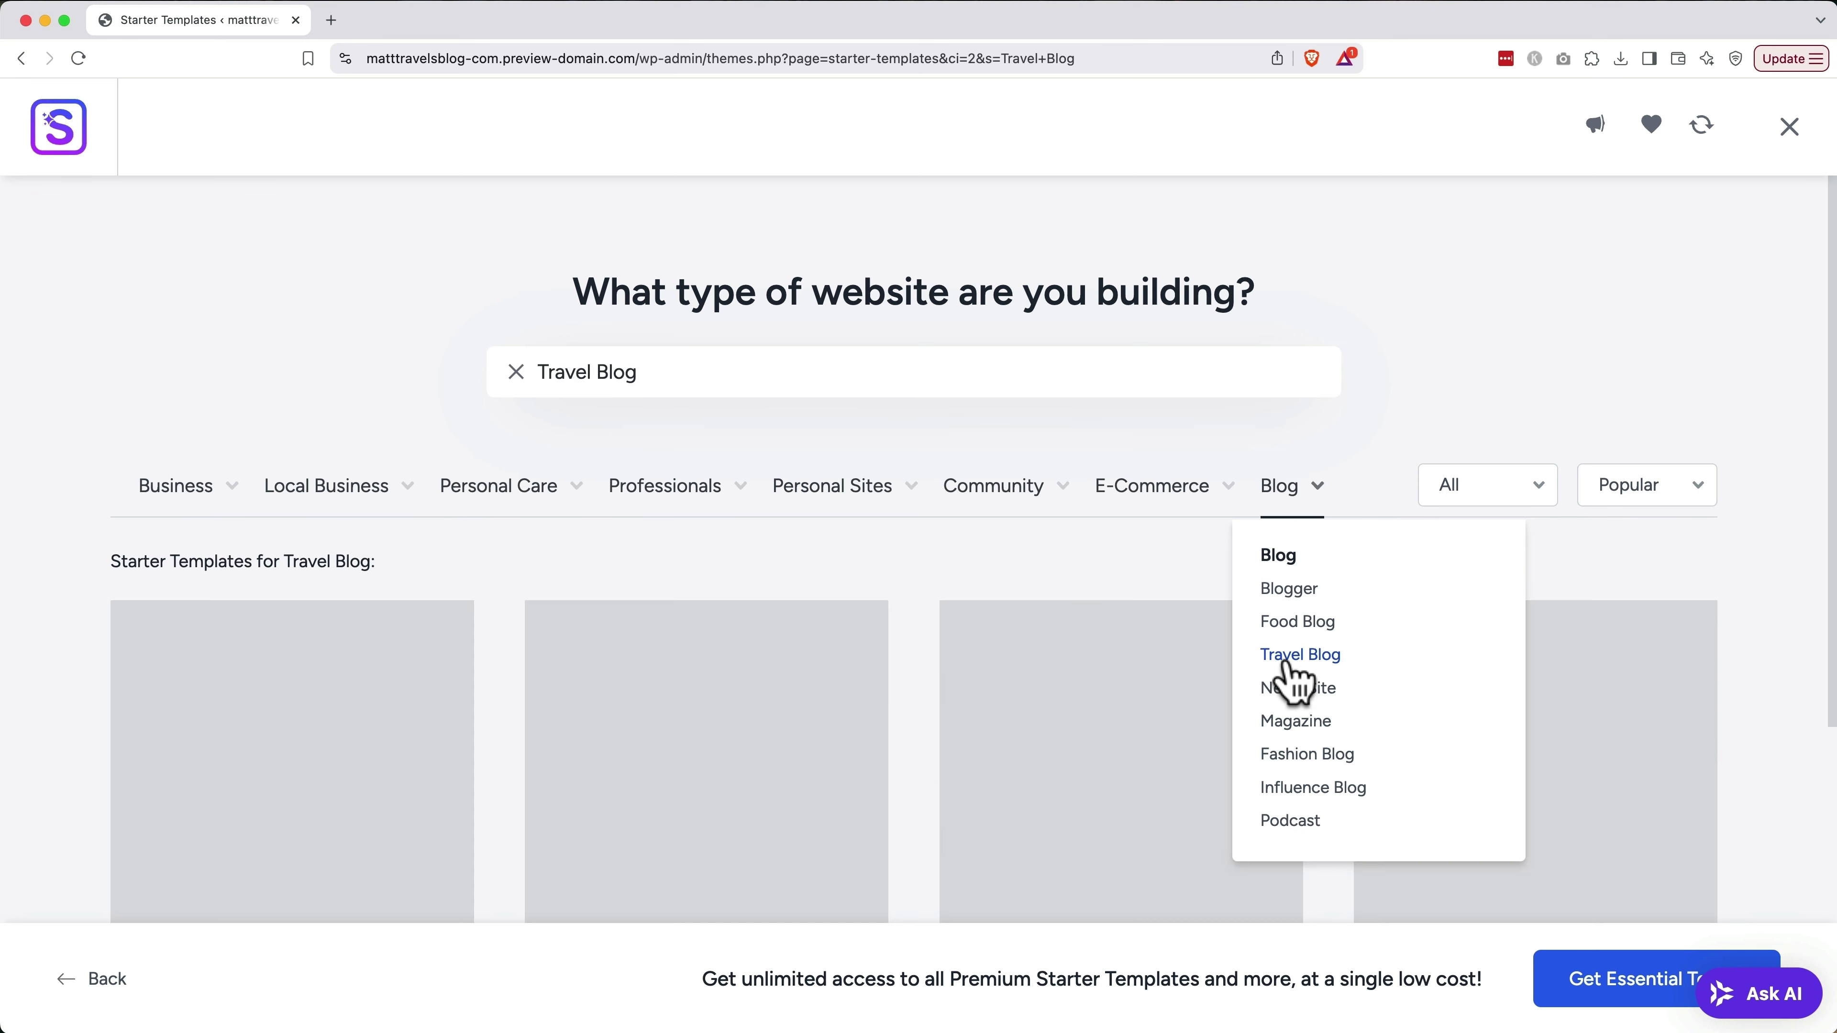
scroll(1147, 648, down, 4)
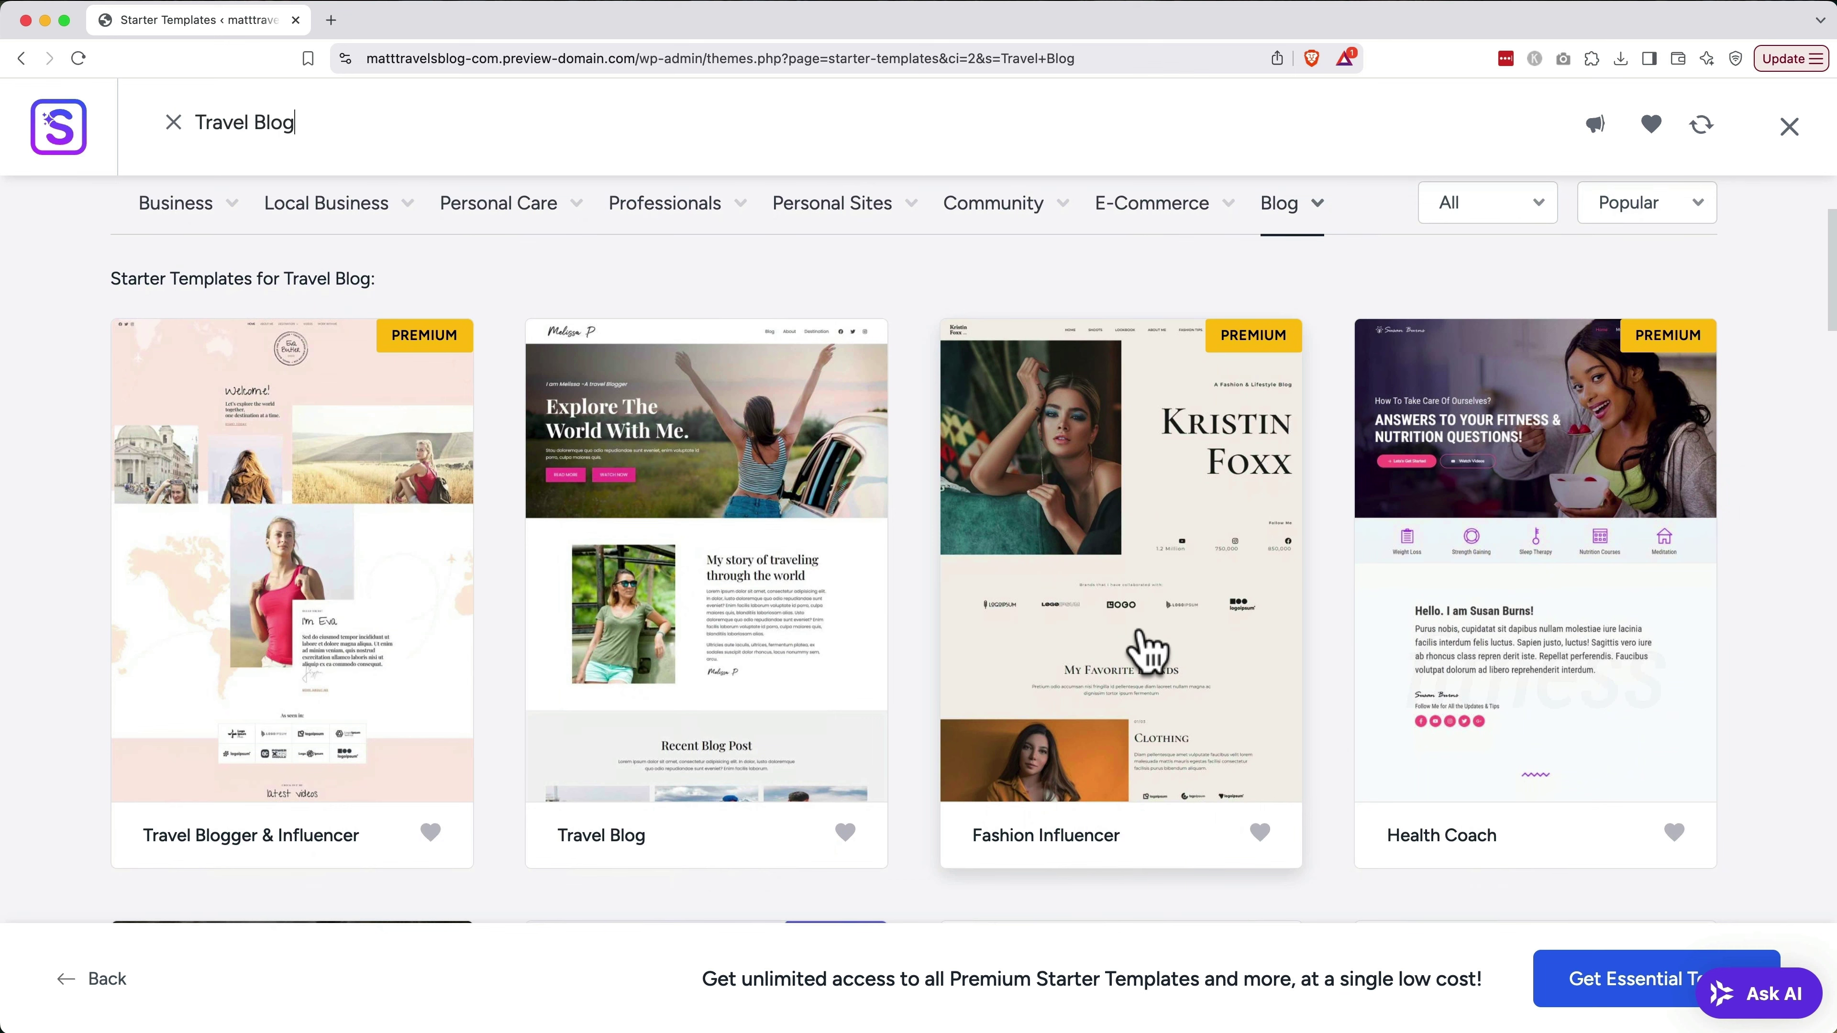
click(723, 635)
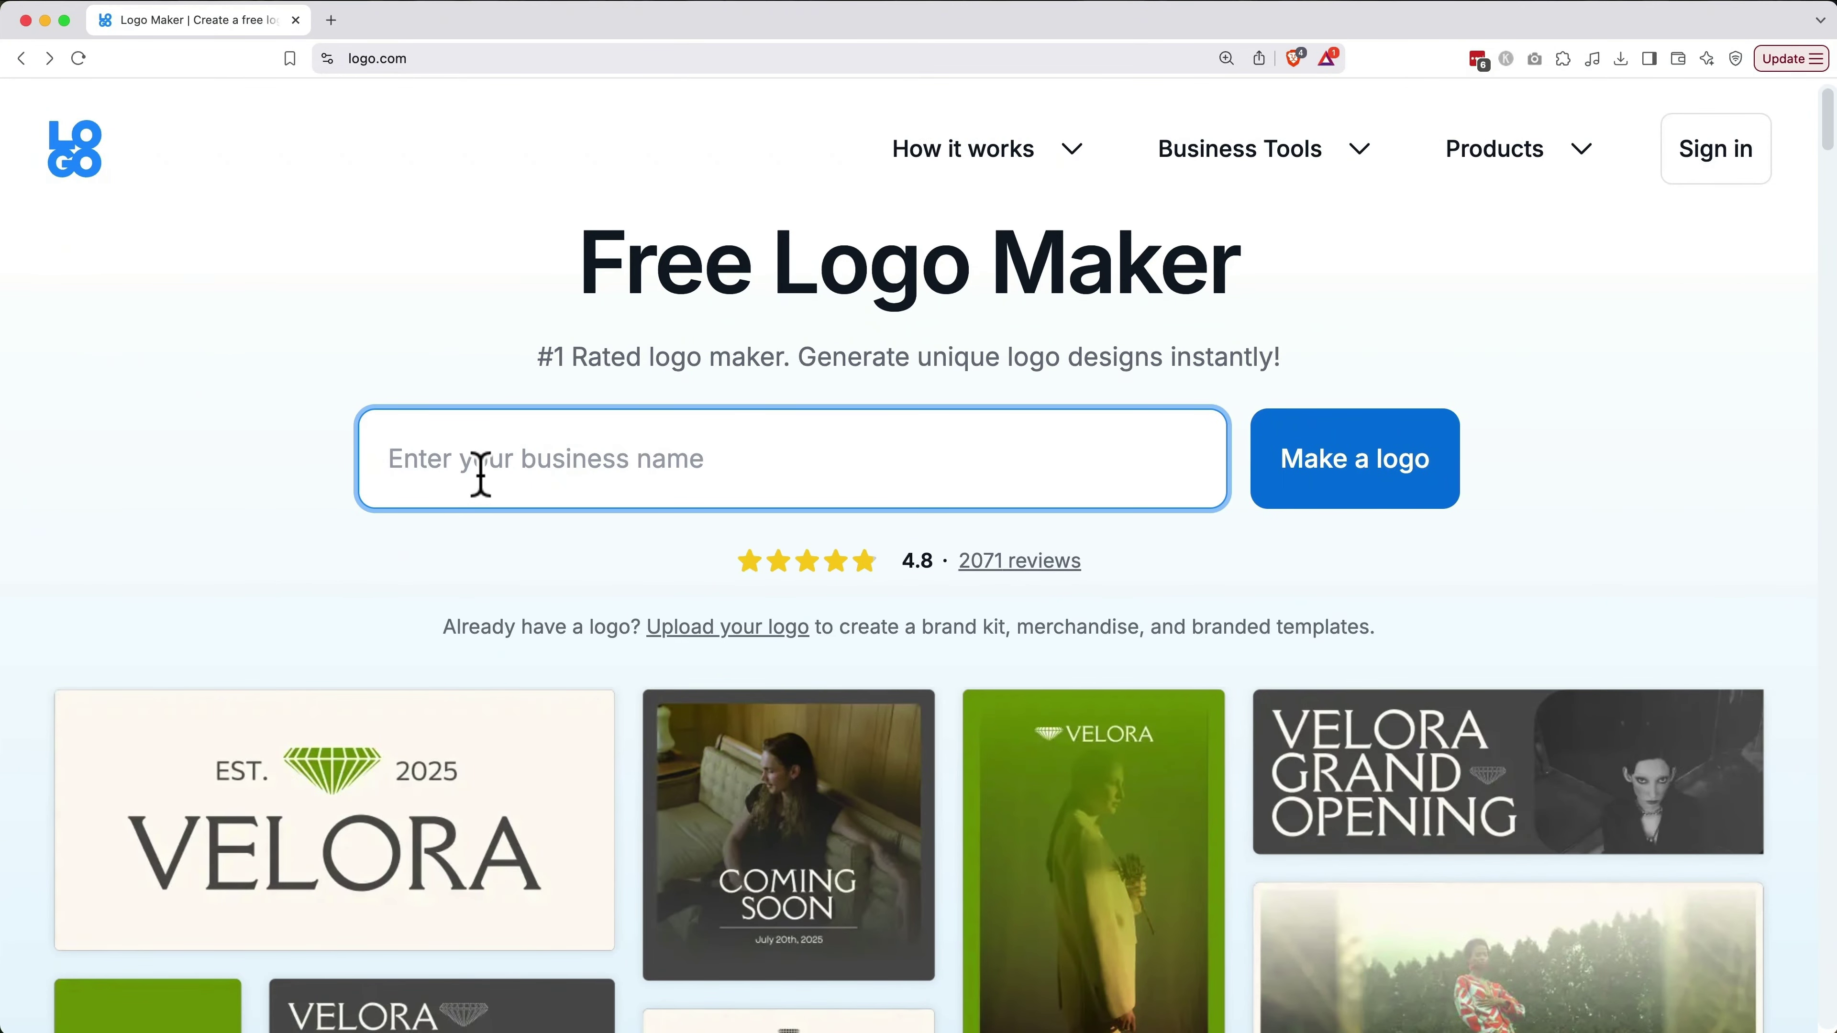
Generate logos for the name 'Matt Travels', skip the slogan, and choose Blog as the industry
text(M)
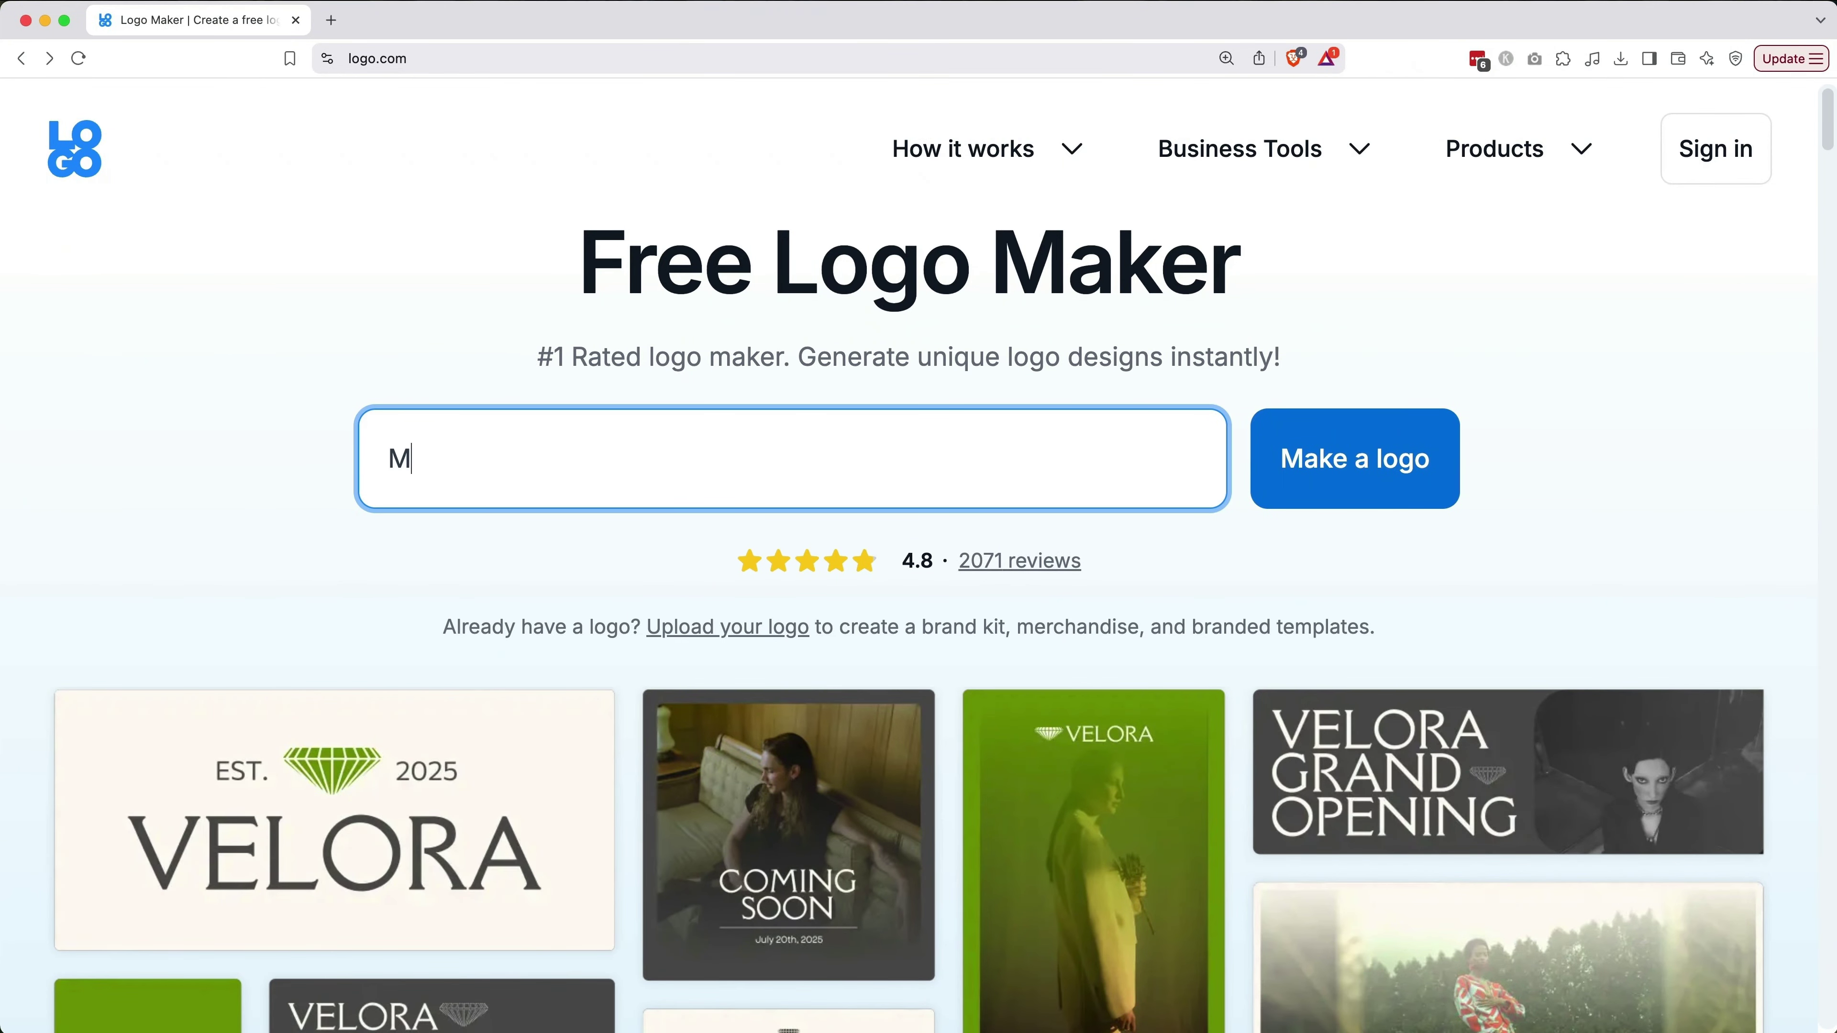
text(att Travels)
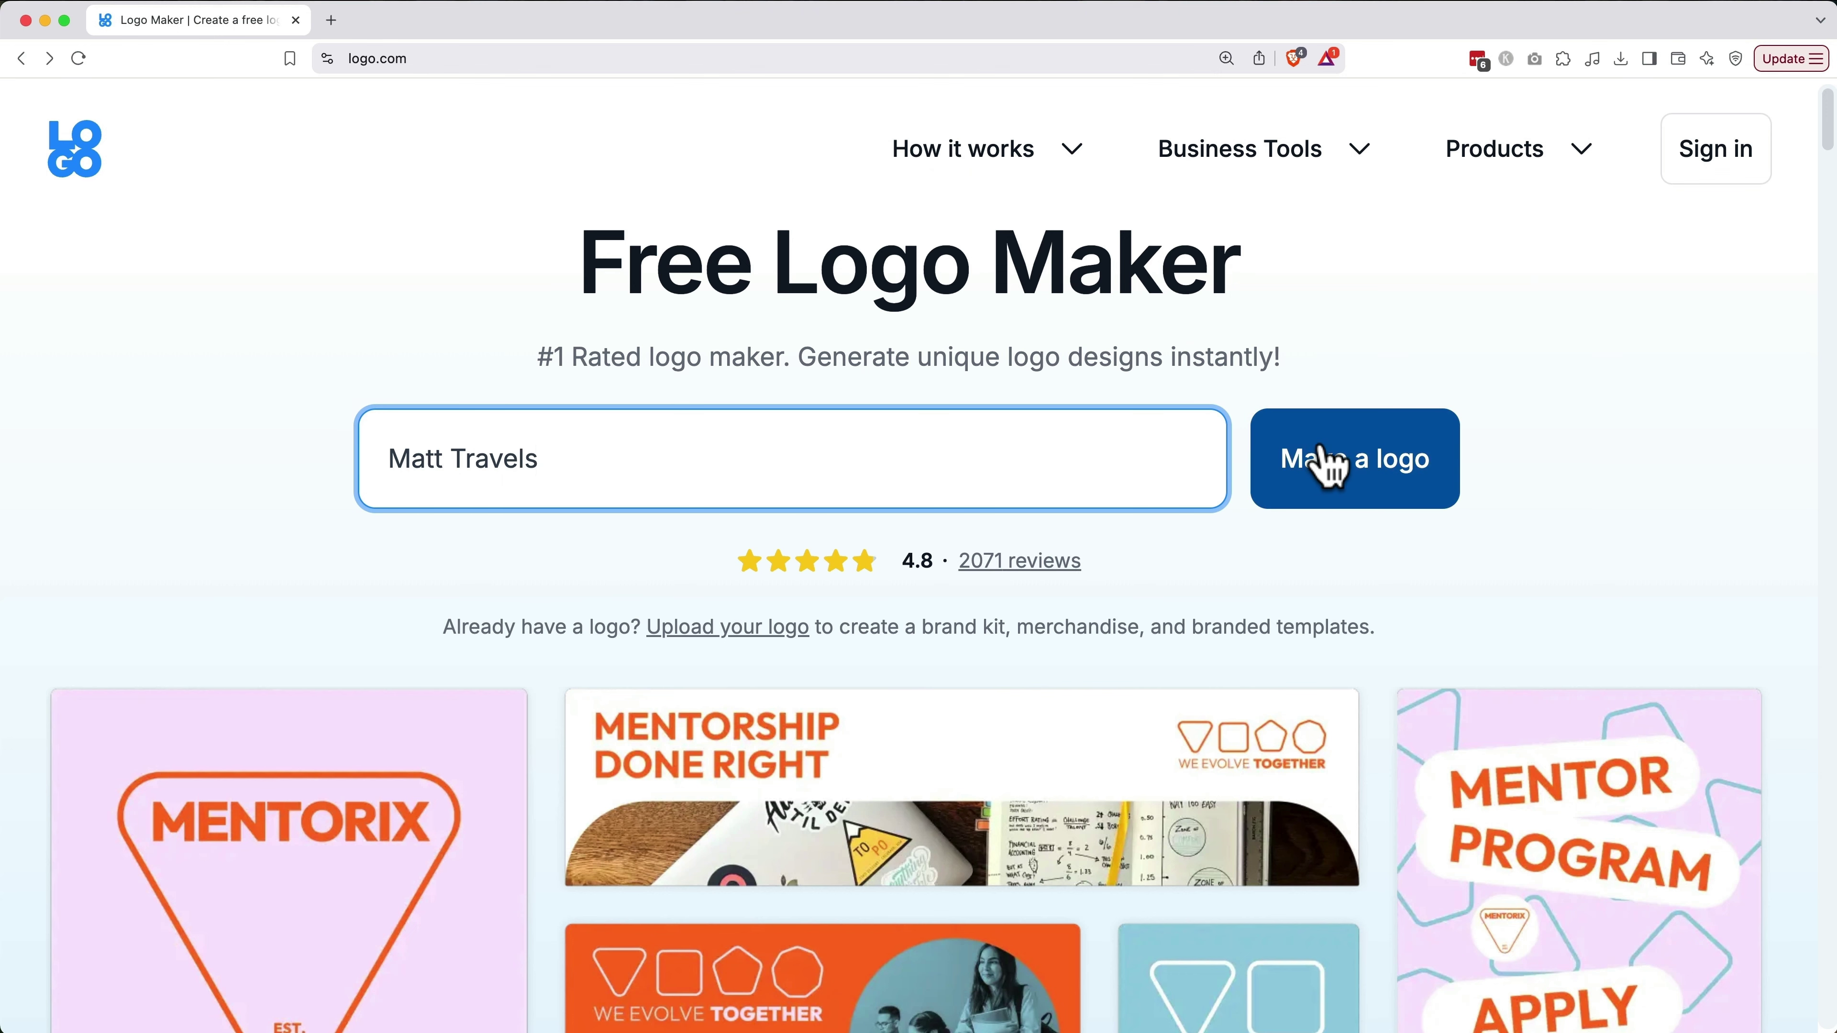
click(1325, 463)
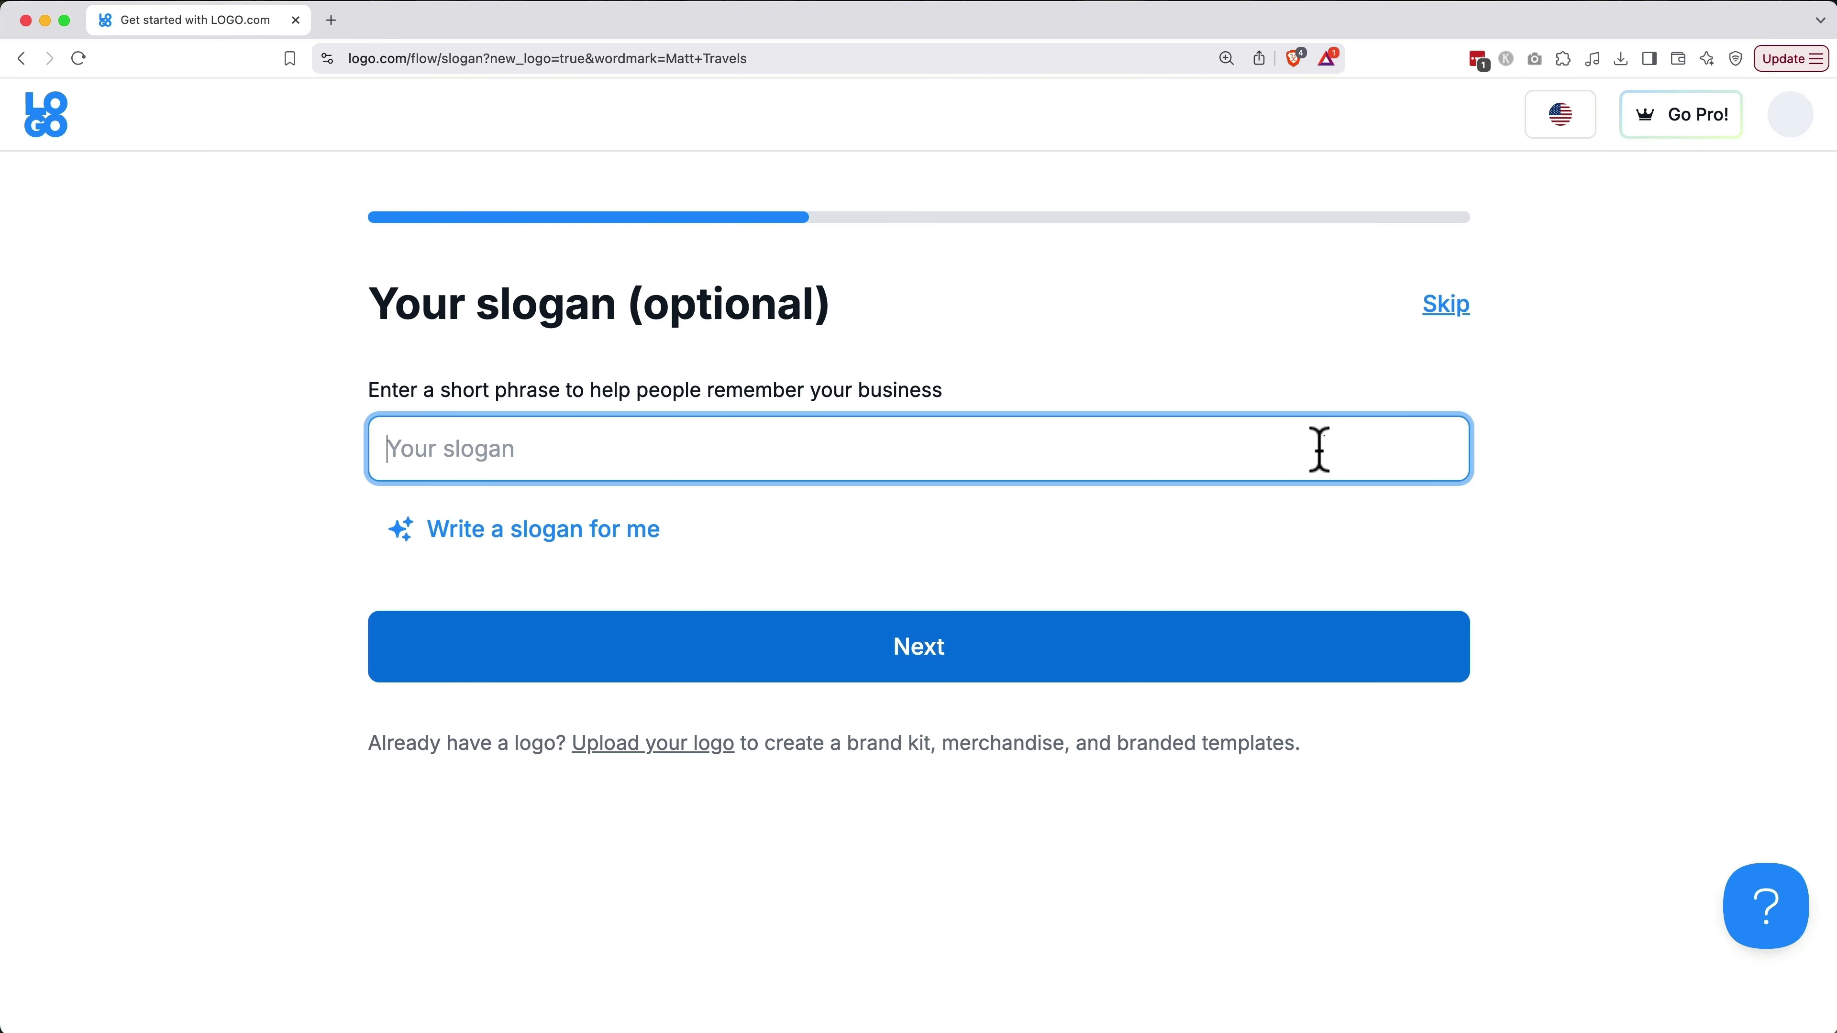
click(1222, 646)
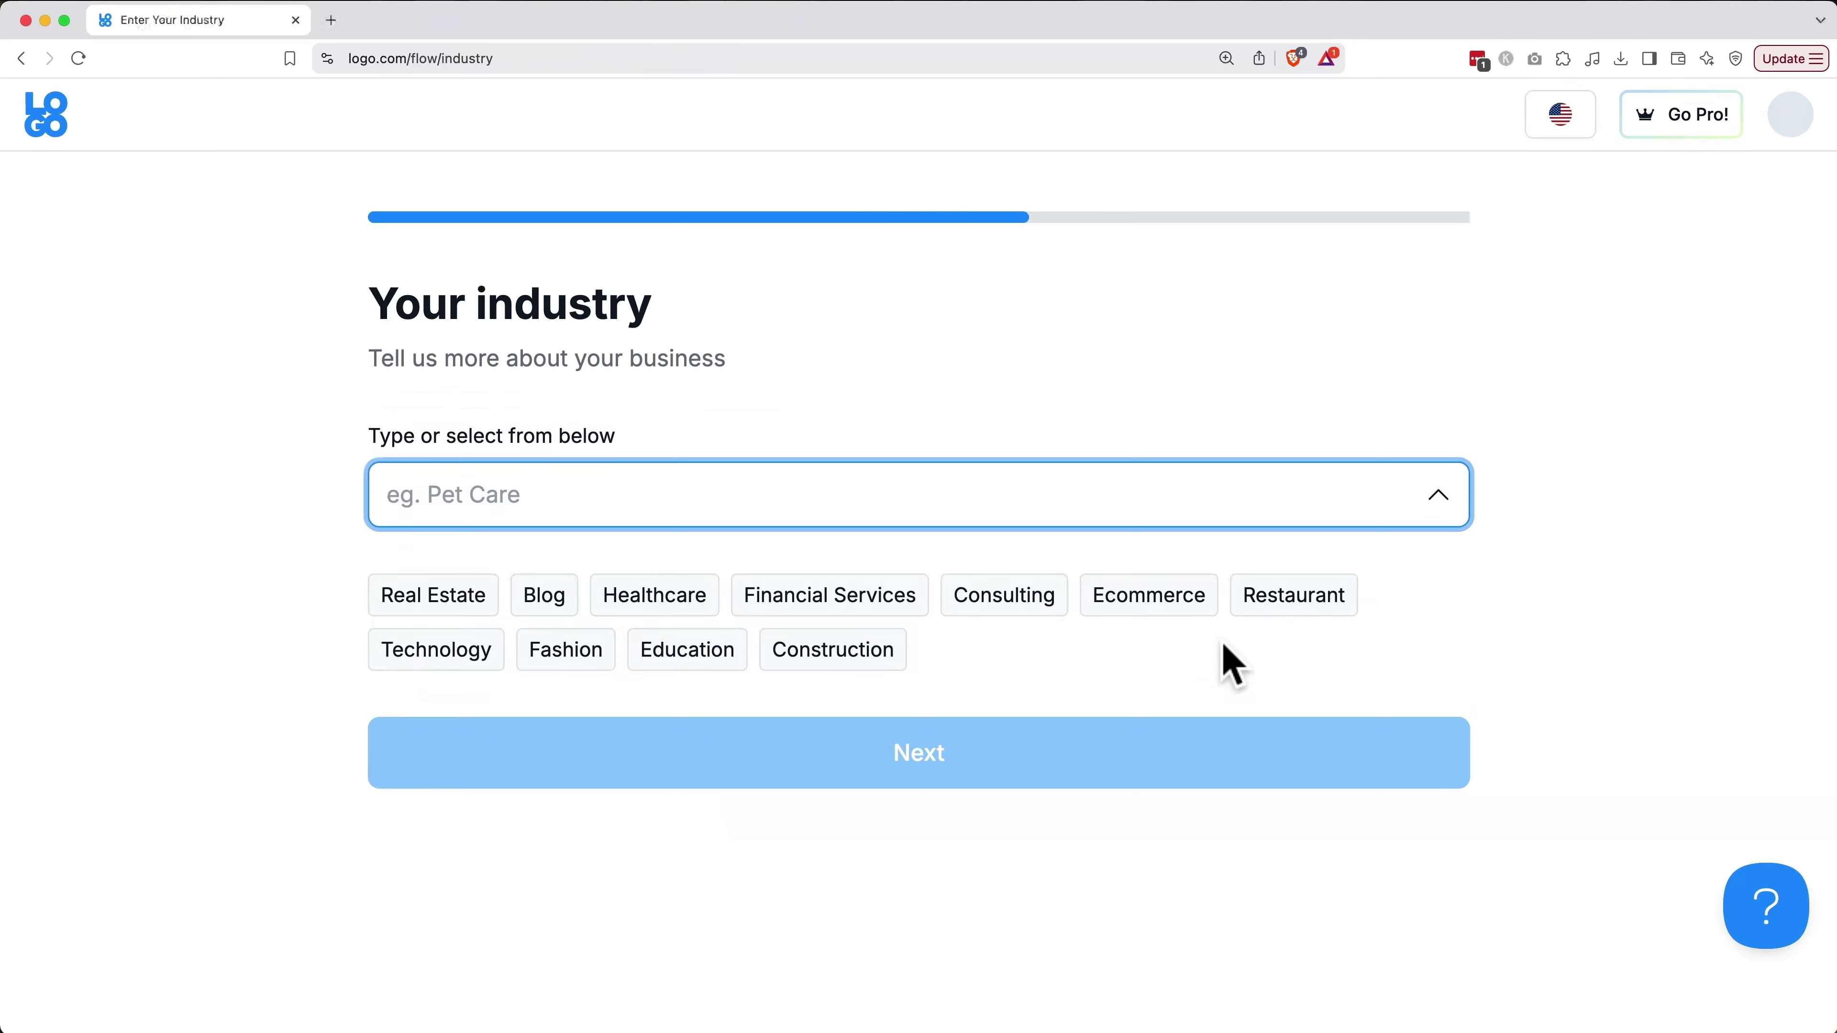
click(555, 604)
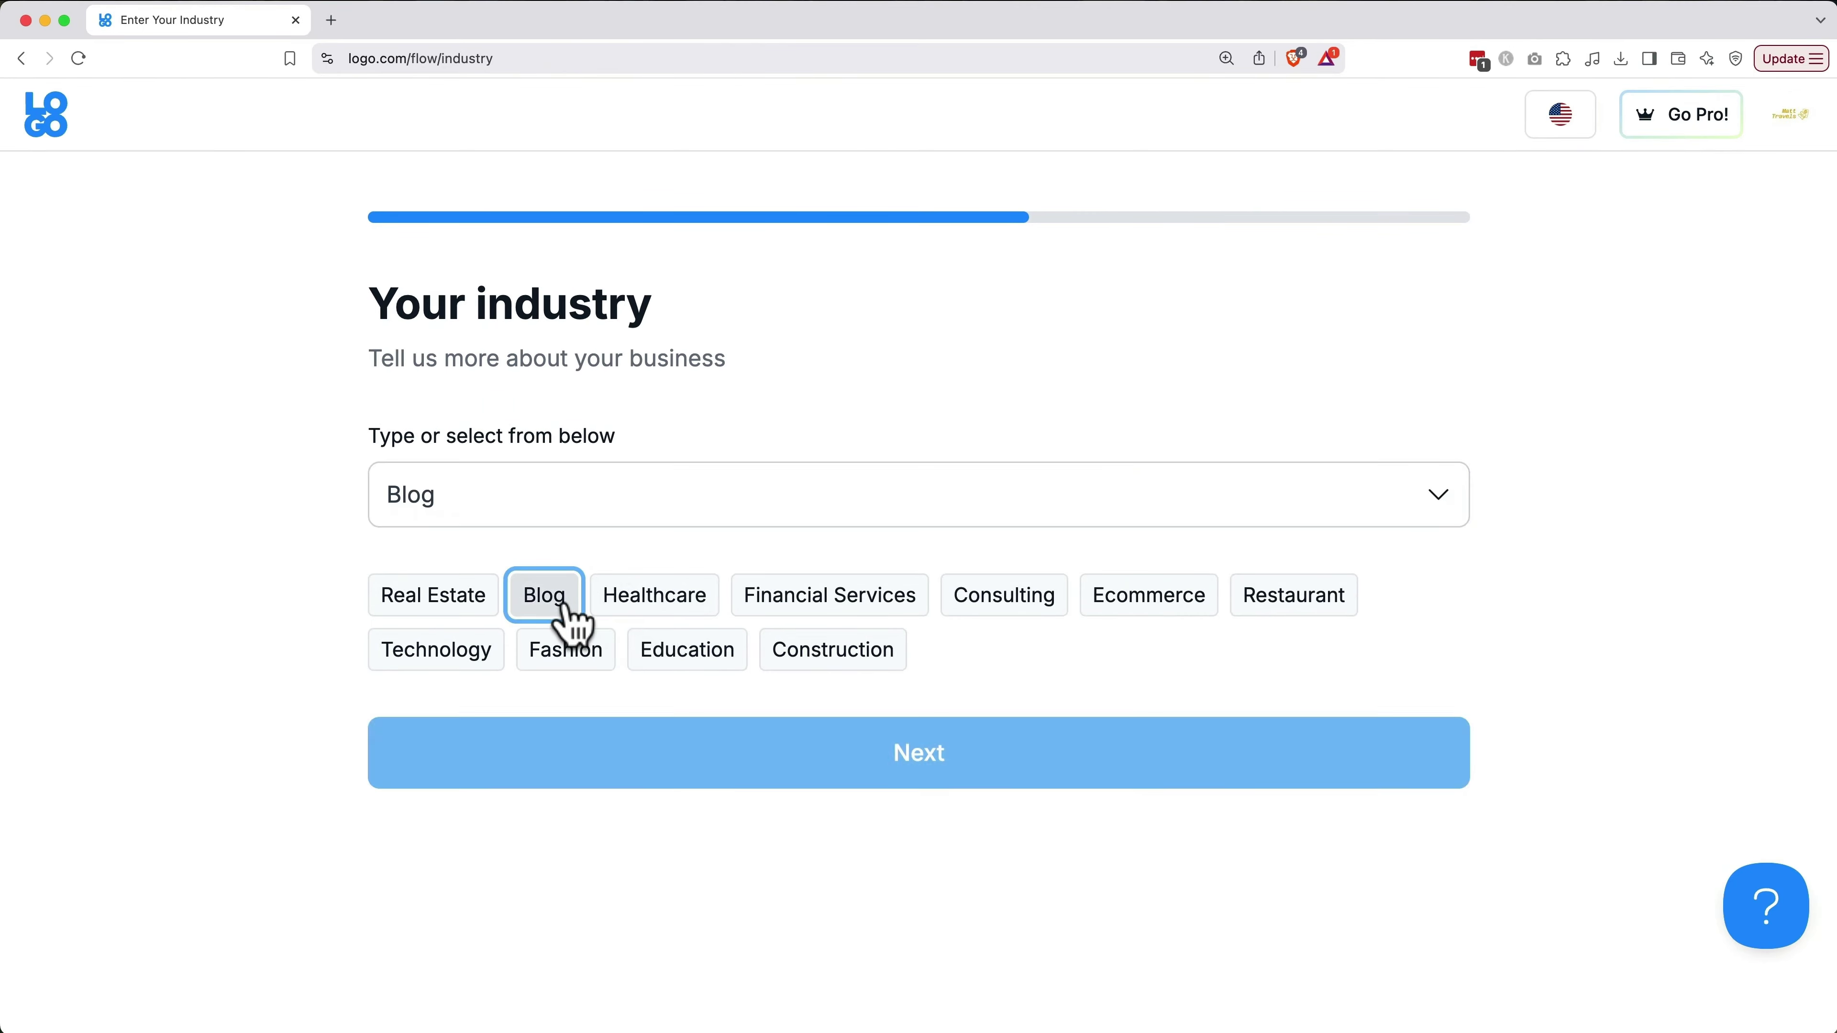
click(615, 756)
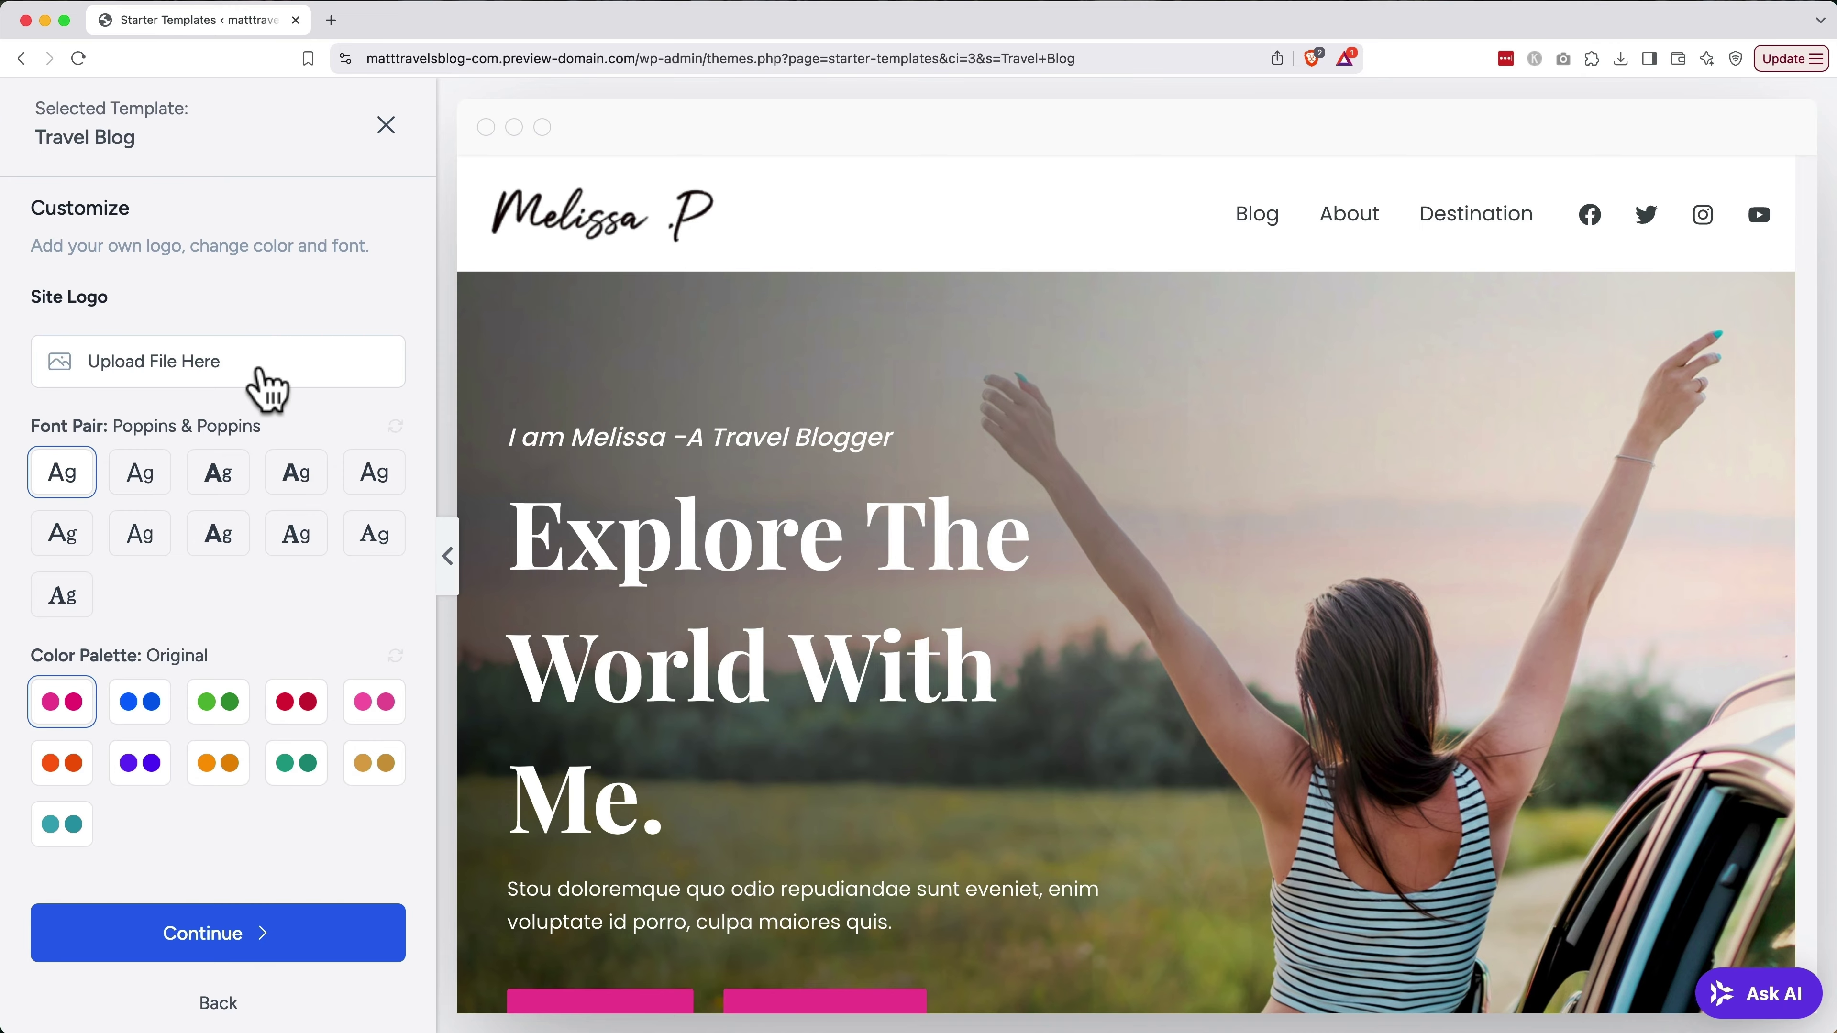
Upload logo-no-background.png from the png folder as the site logo image
click(267, 387)
click(854, 573)
click(604, 304)
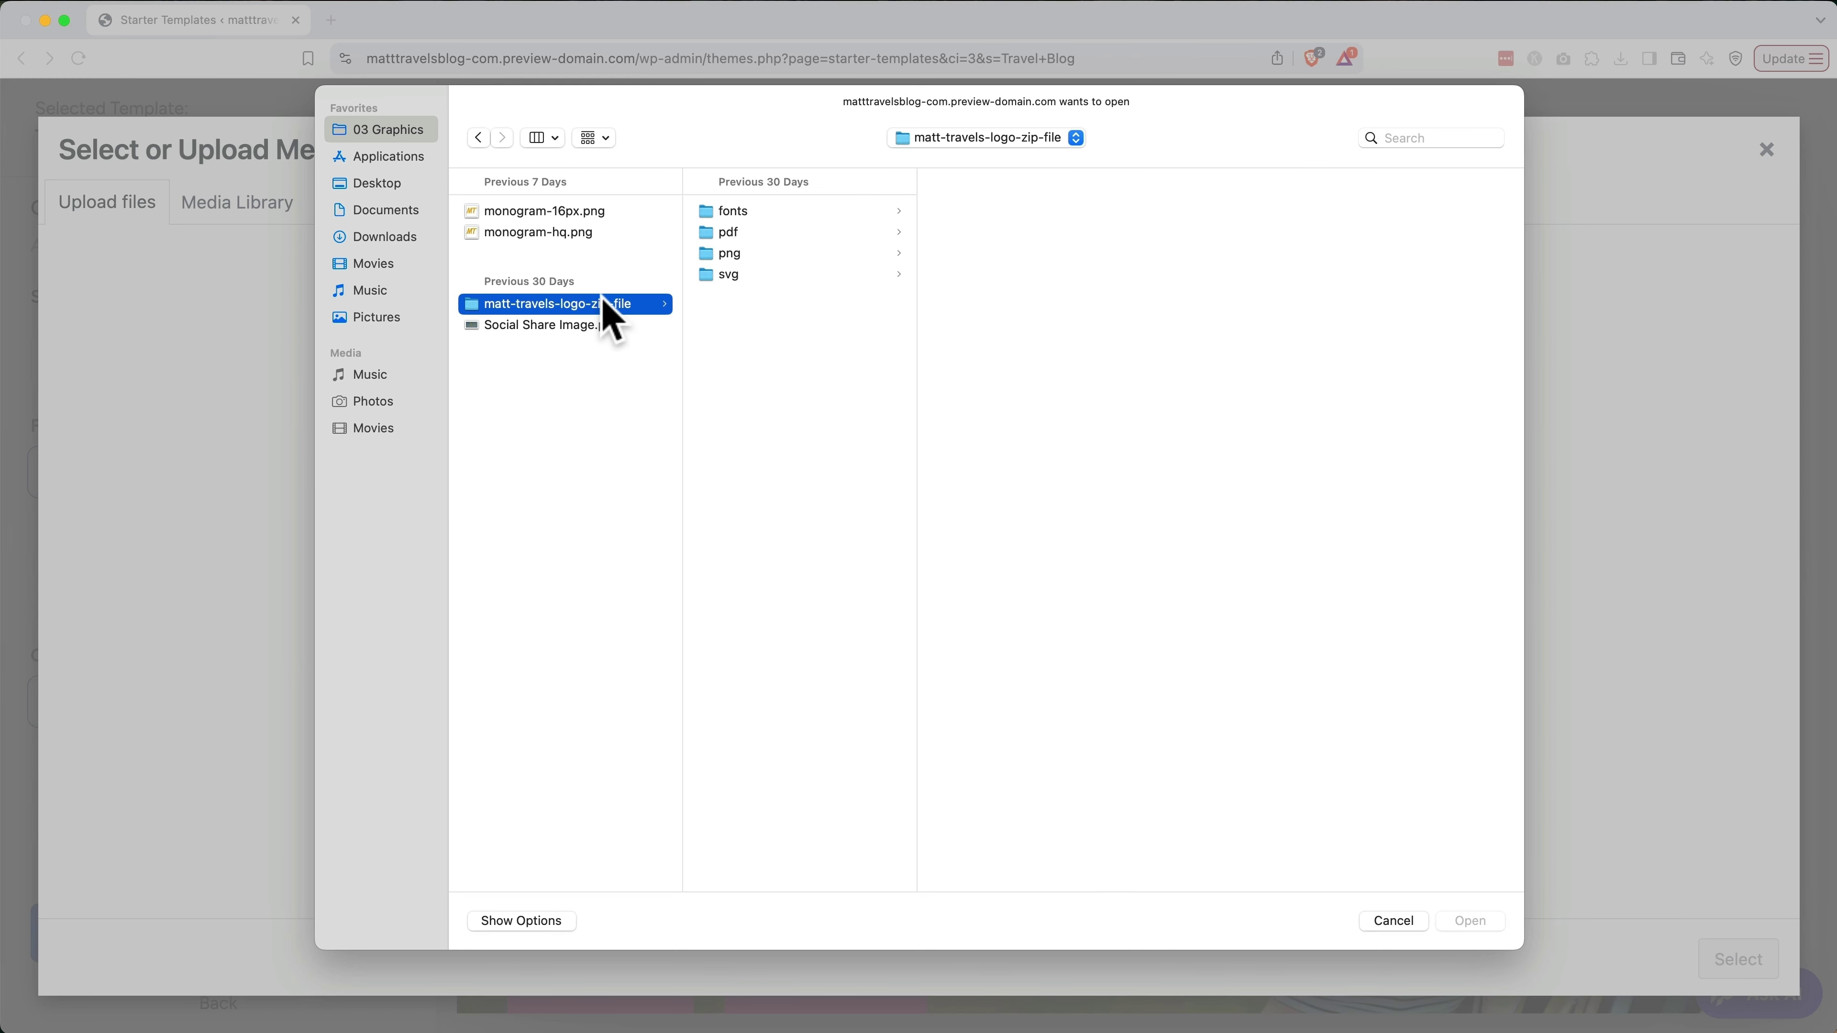
click(745, 253)
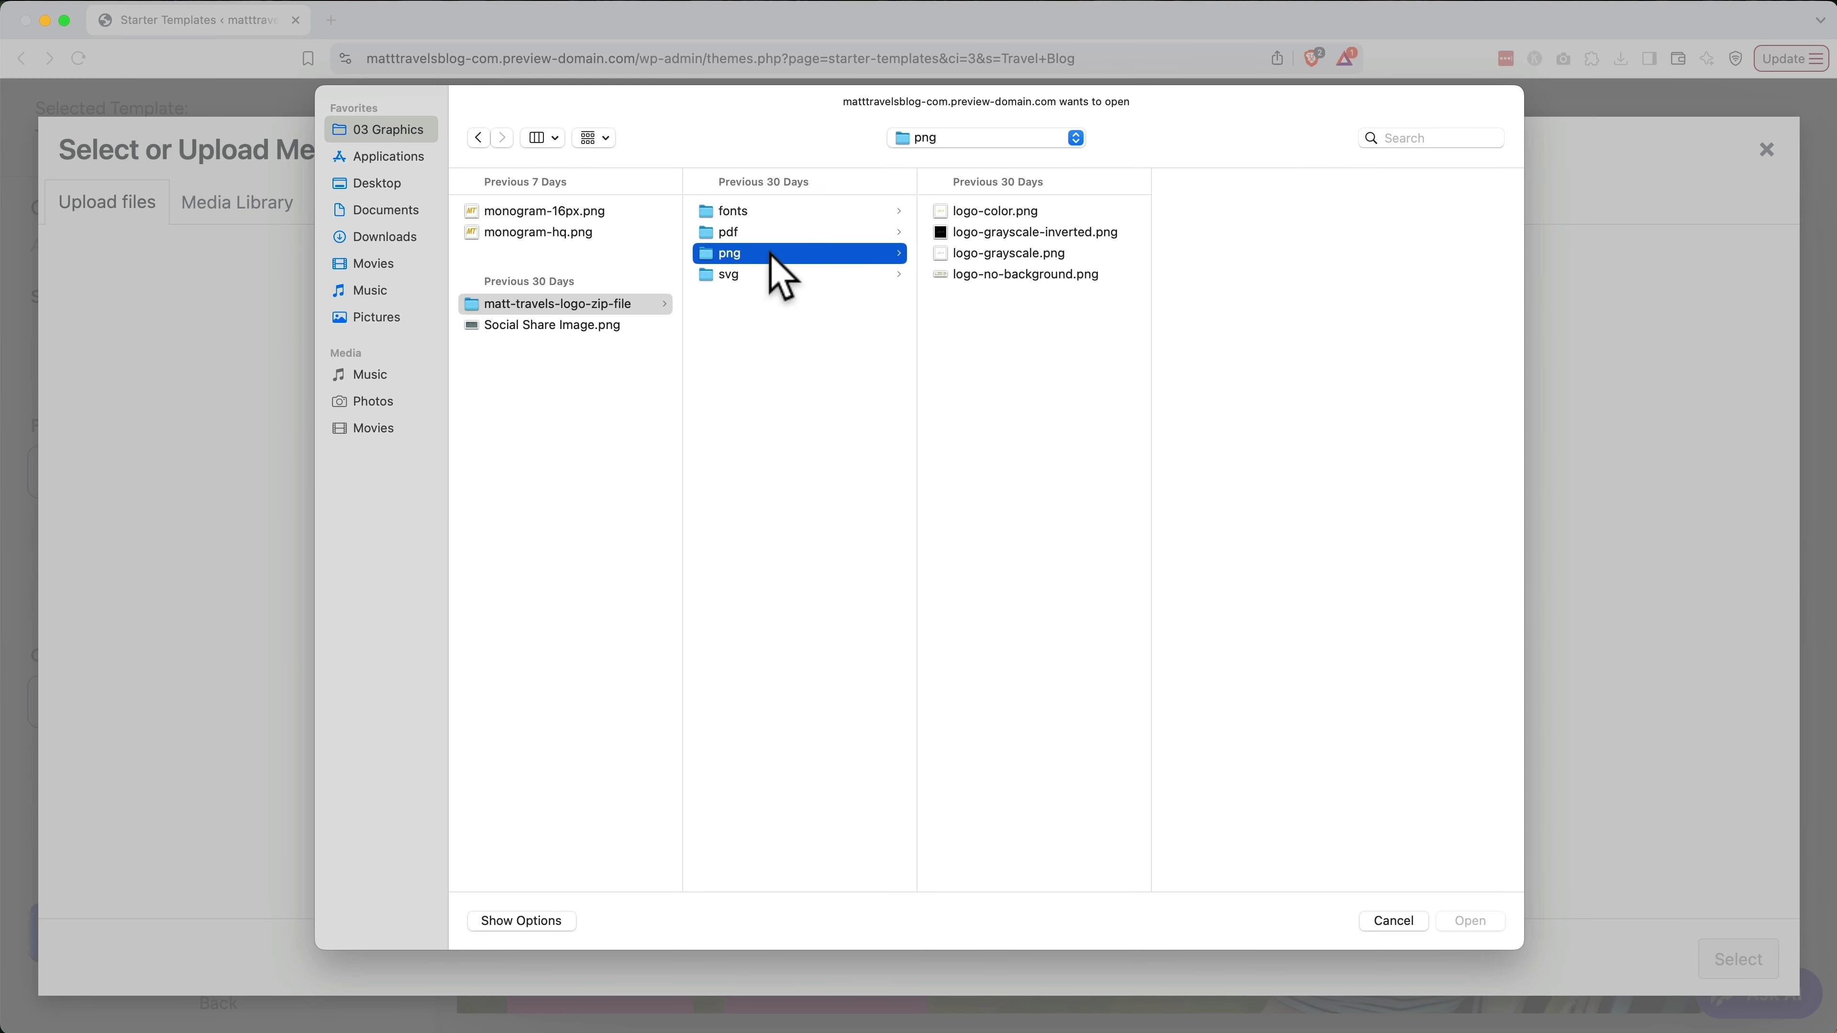
click(1045, 277)
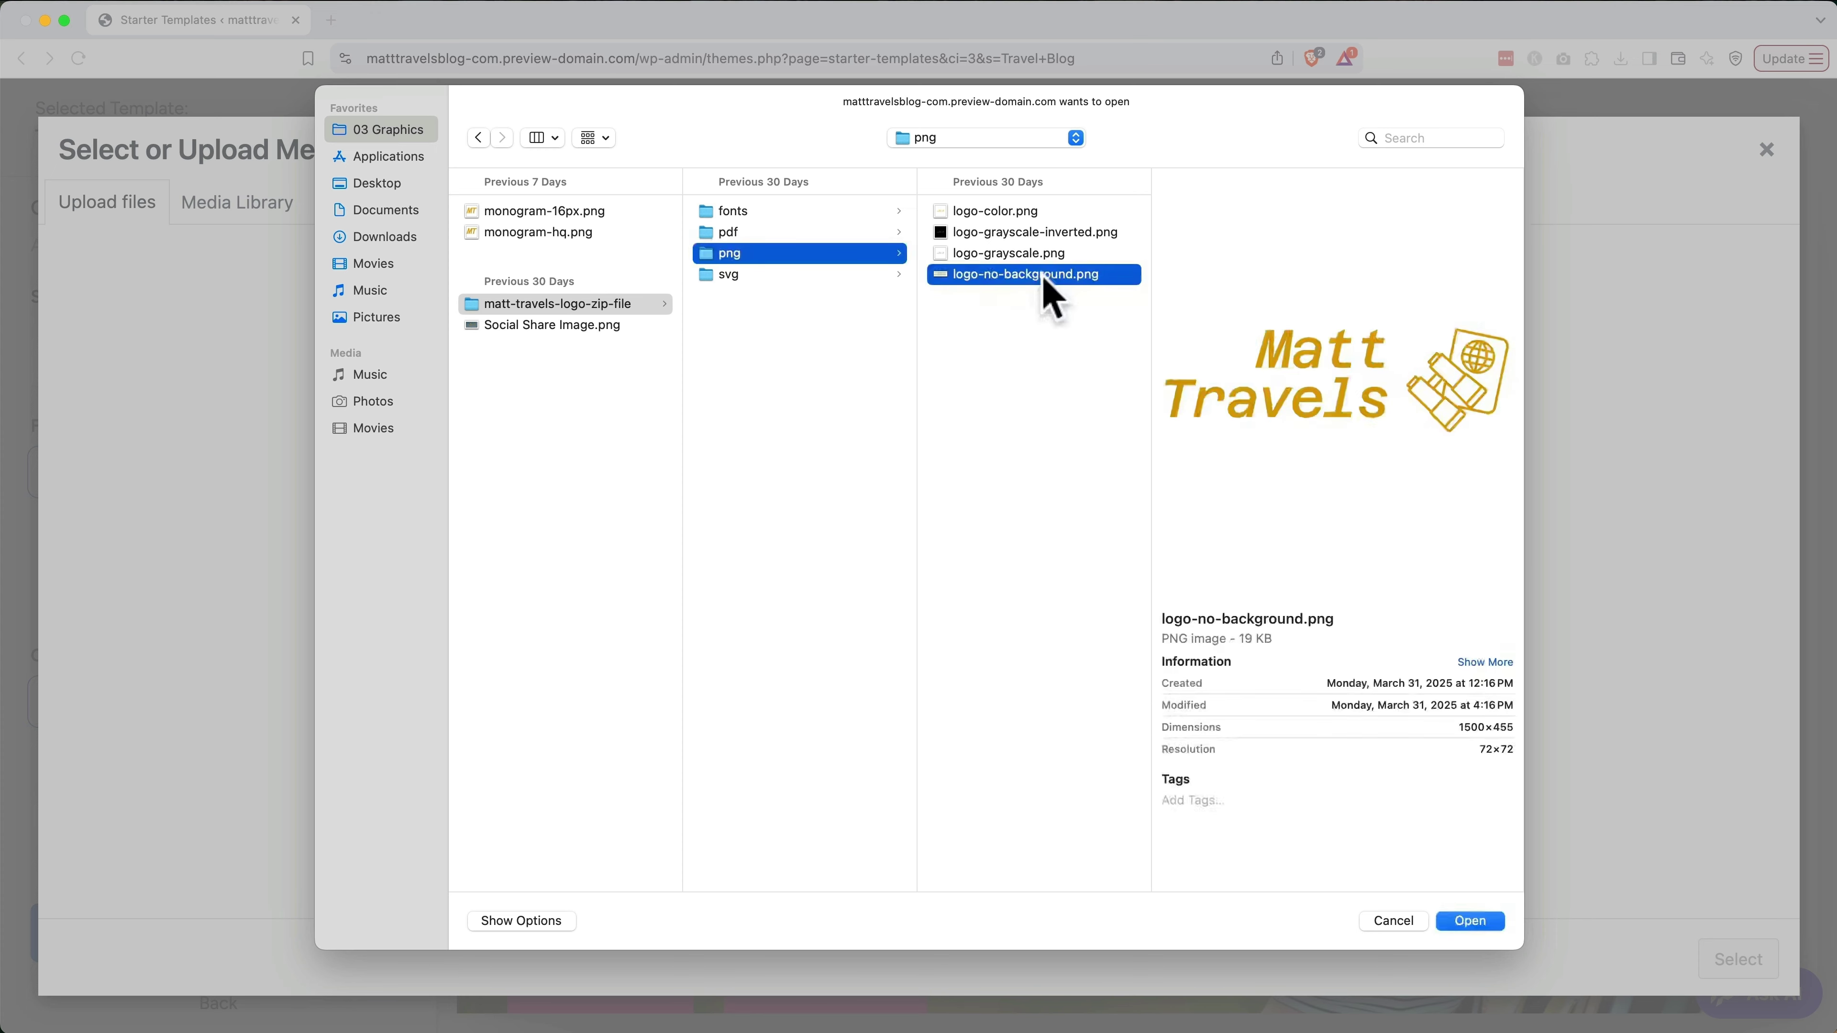
double_click(1046, 277)
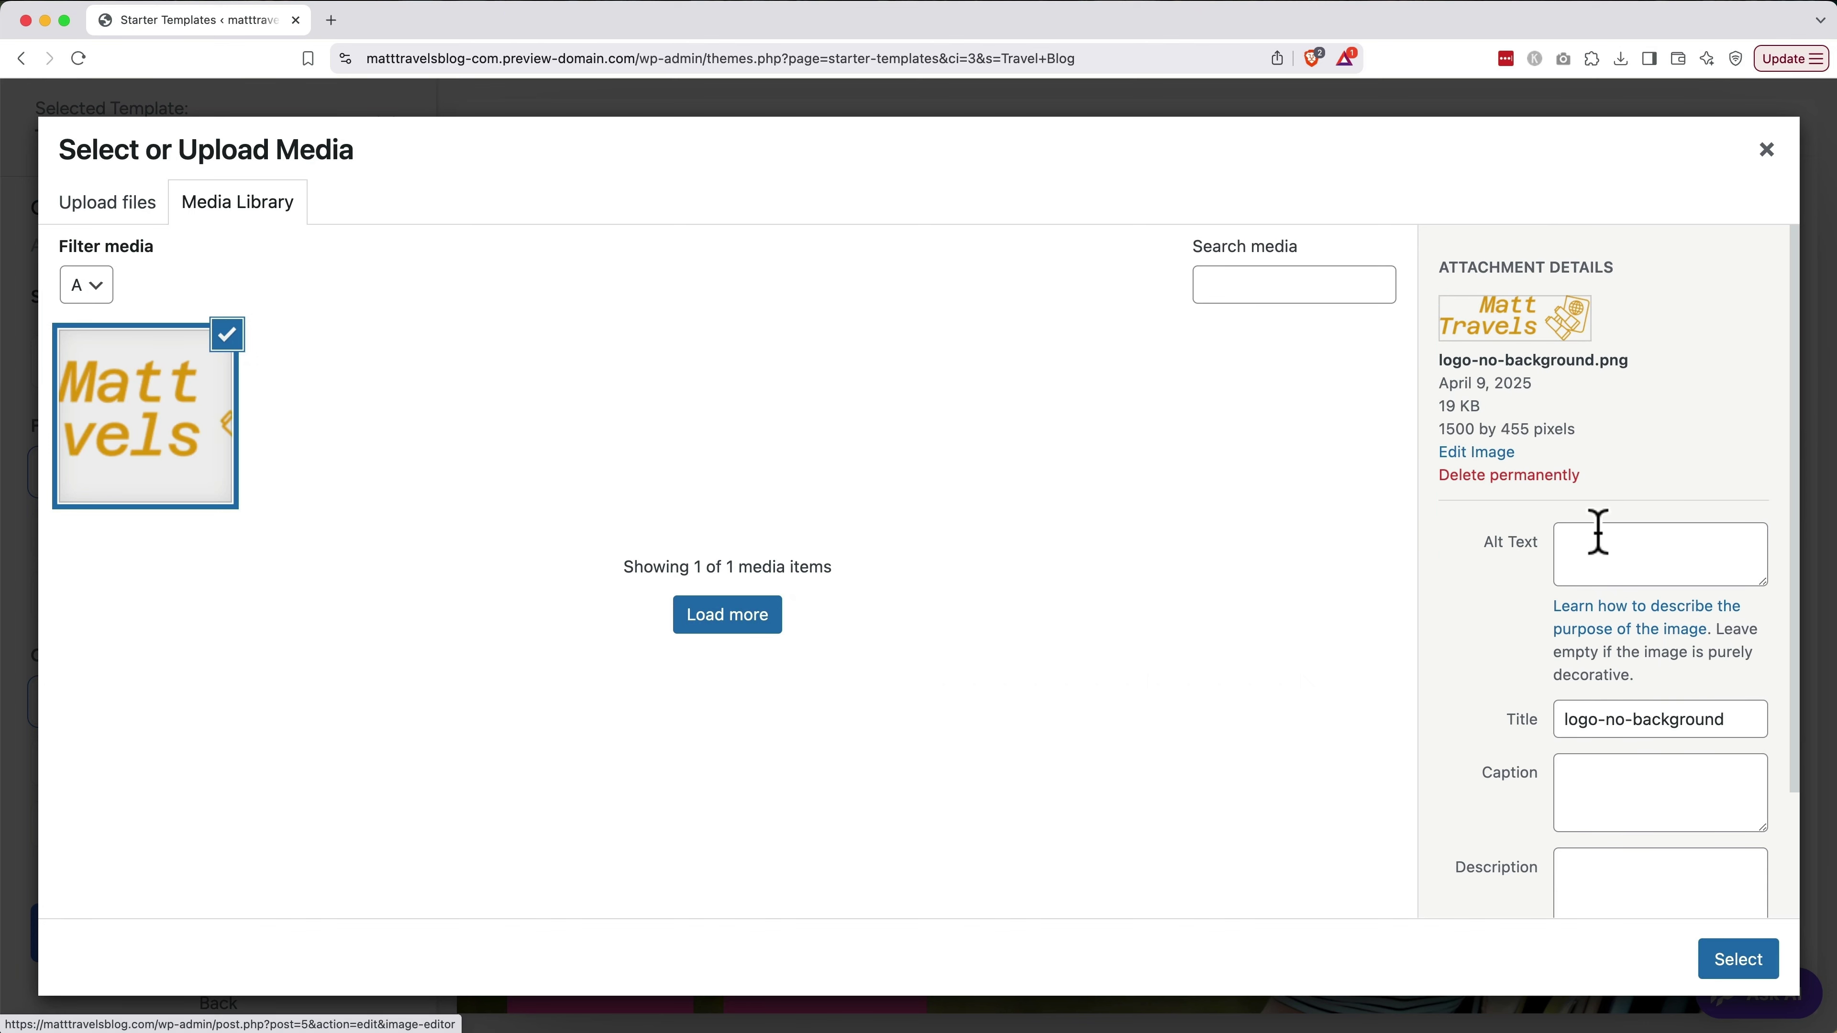
Set the logo's alt text and title to 'Matt Travels Blog' and use it as the logo
click(1600, 536)
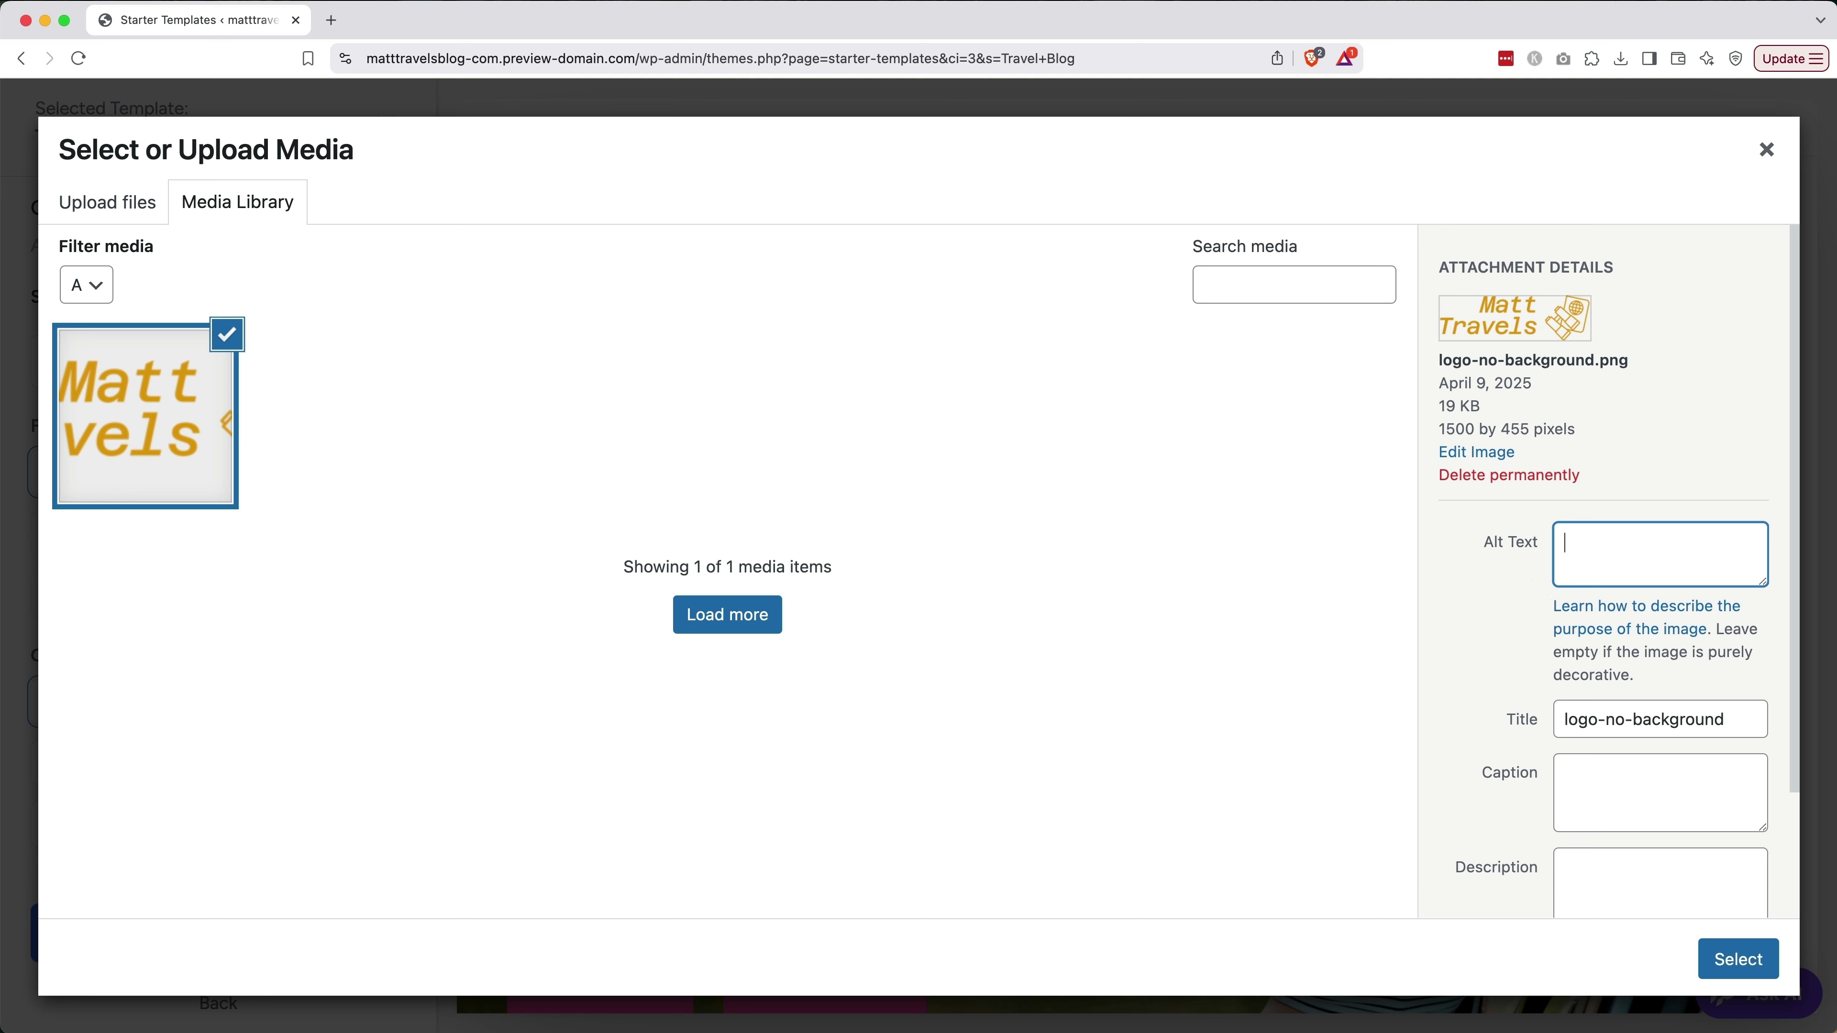
text(Matt Travels Blog)
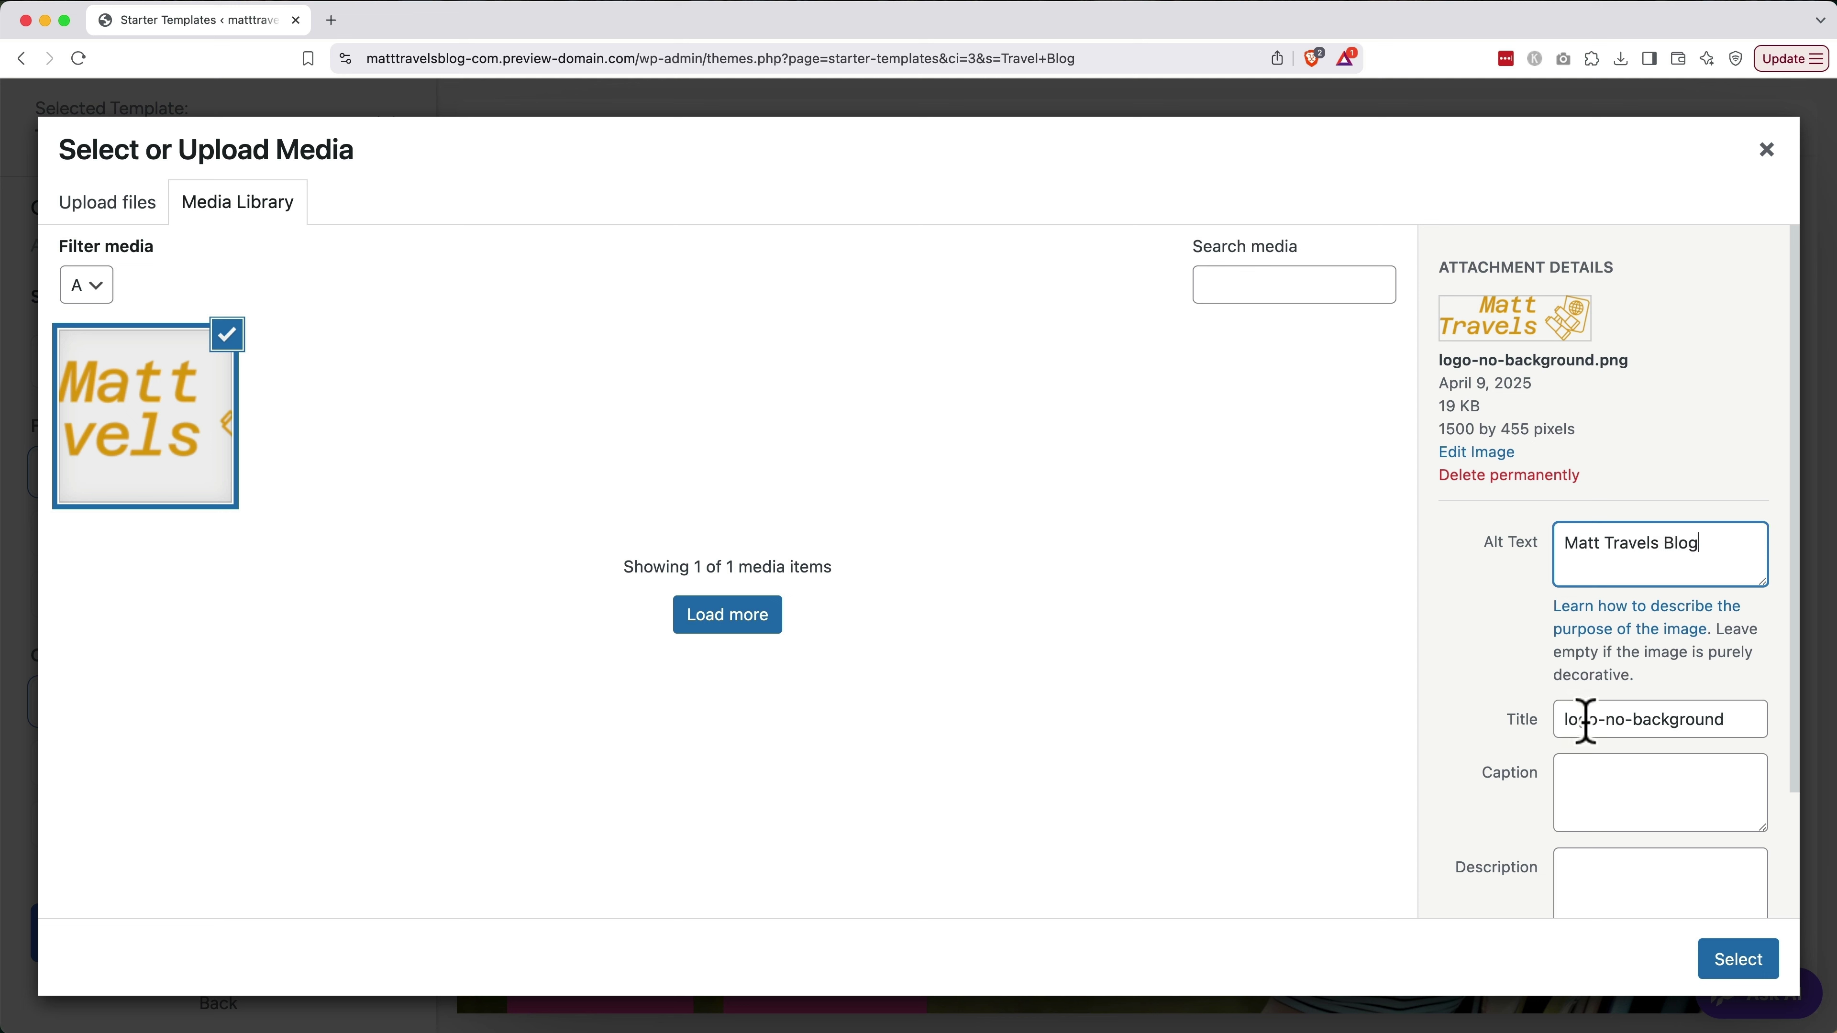
triple_click(1640, 561)
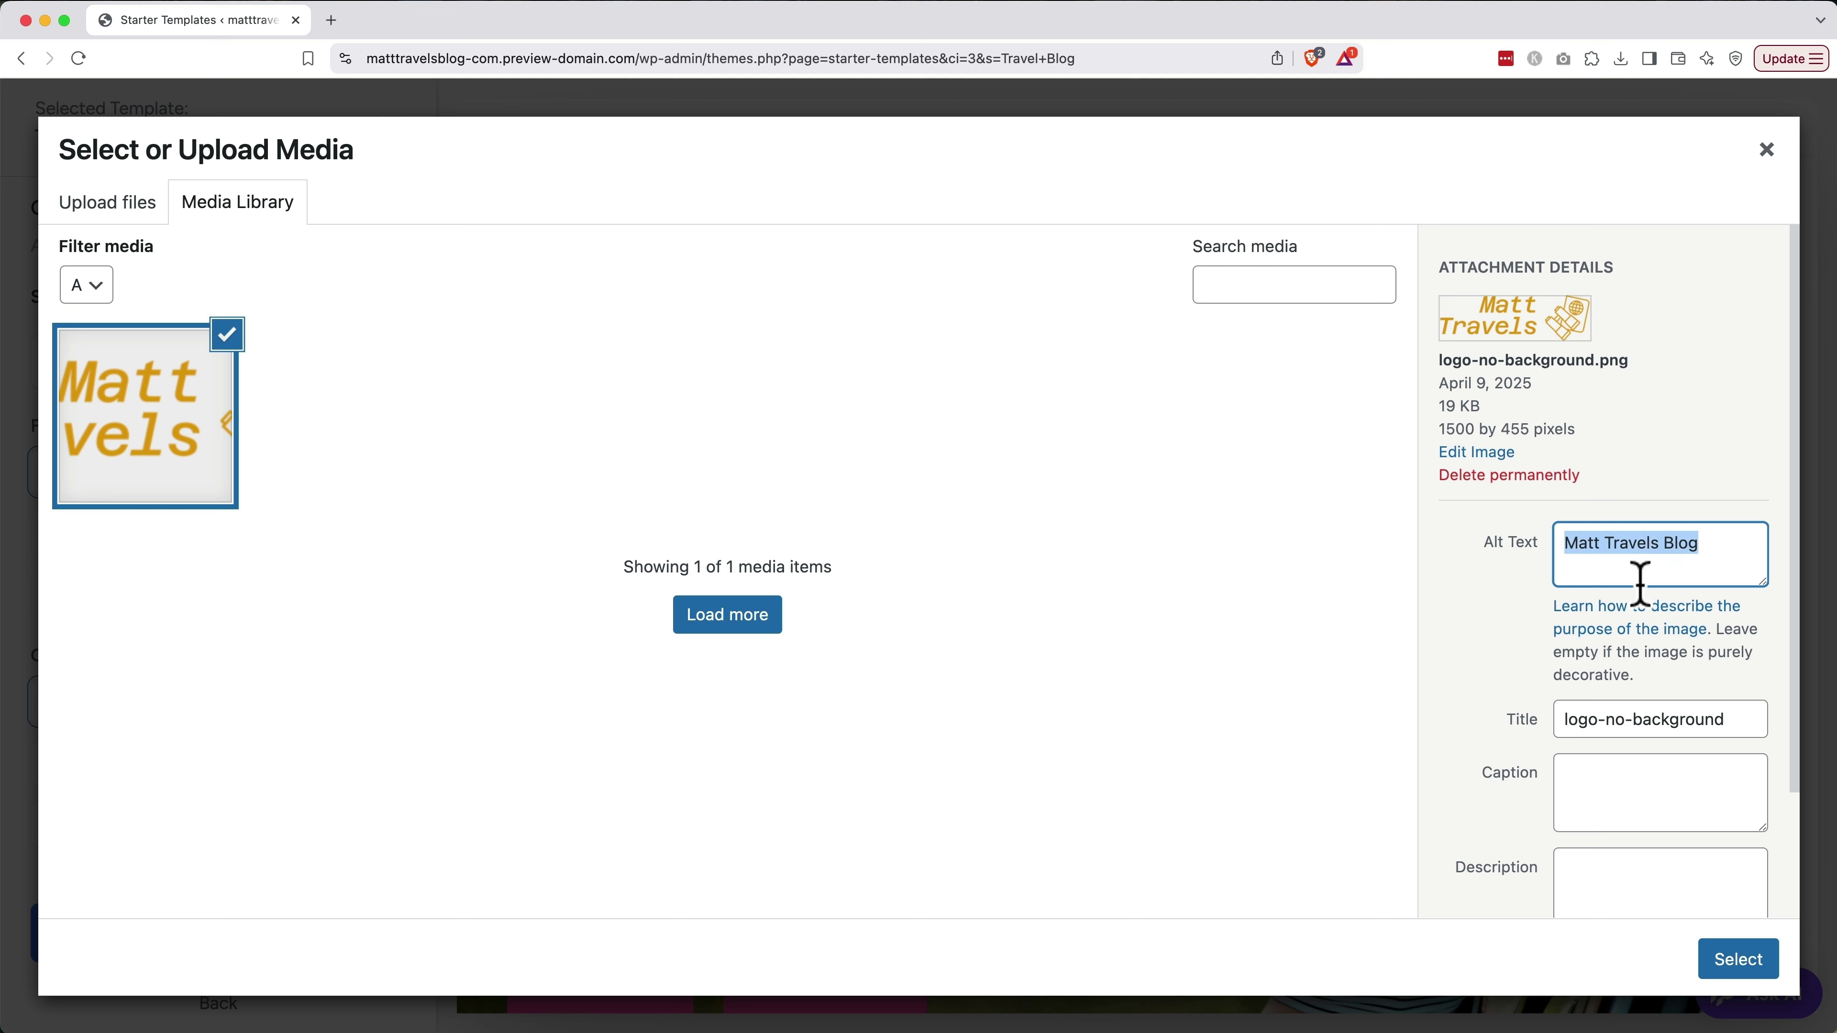
key(super+c)
triple_click(1628, 705)
key(super+v)
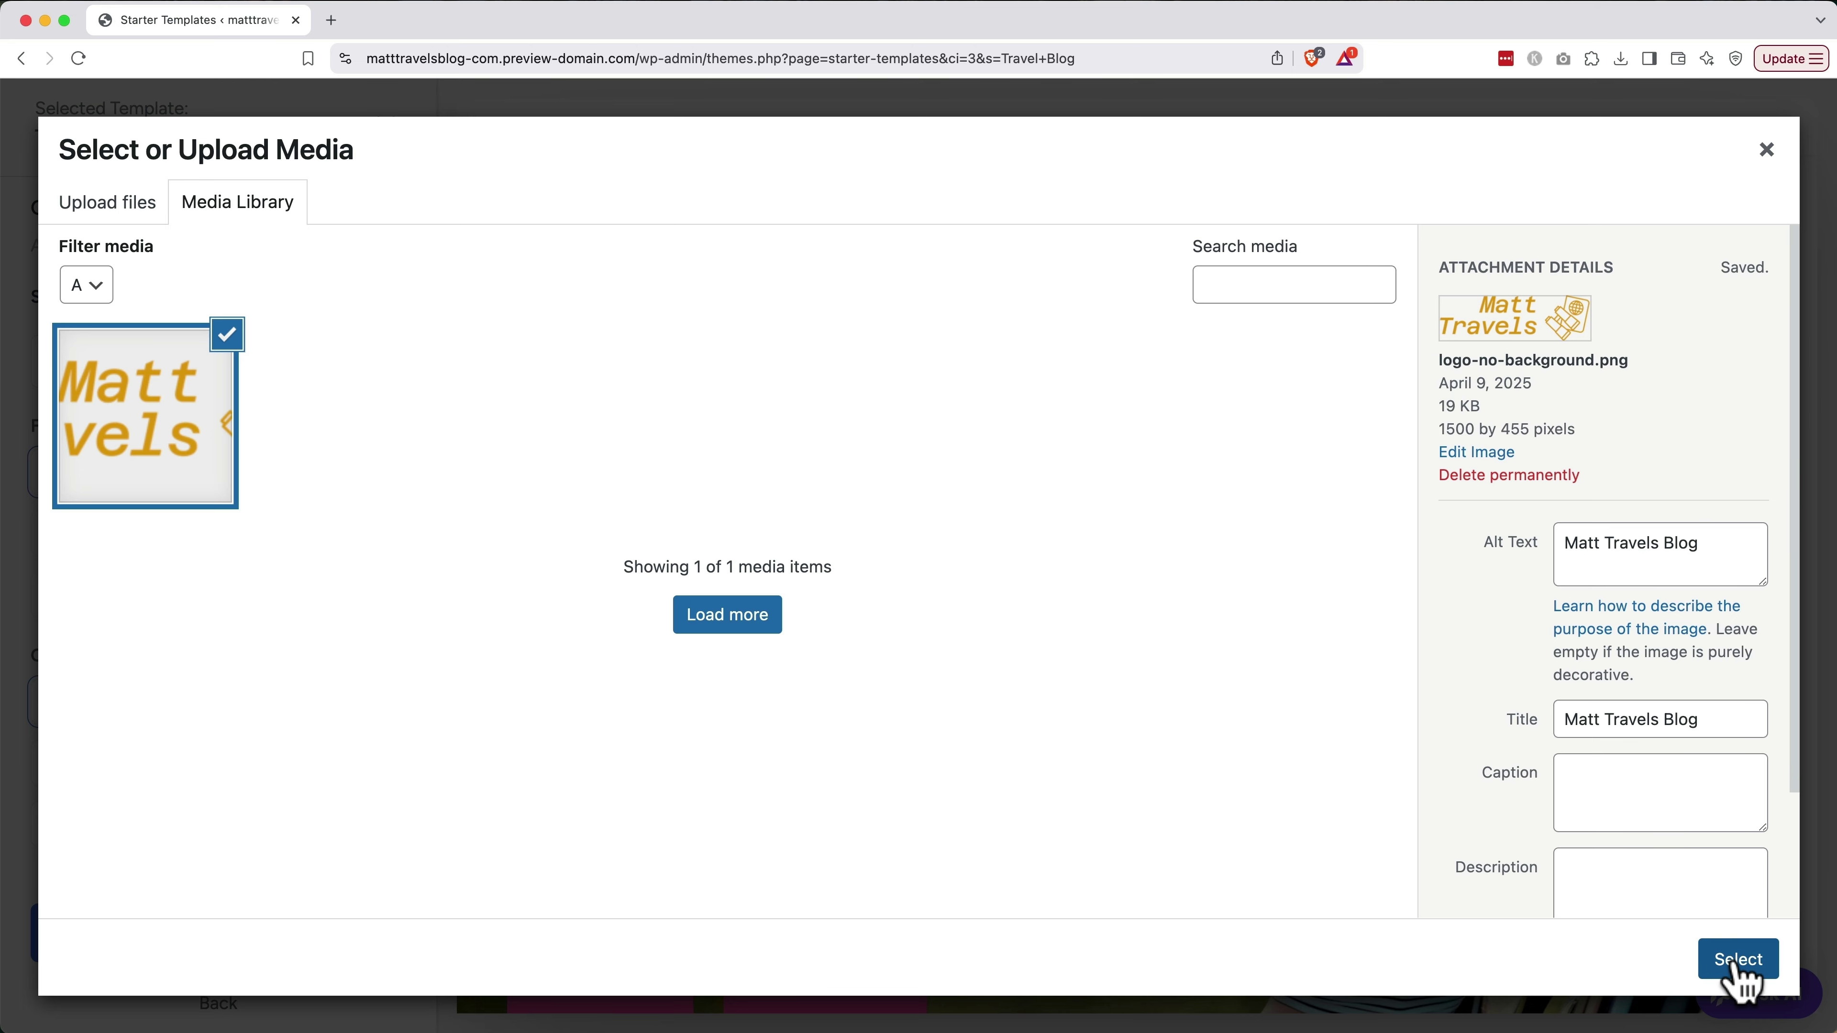
click(1739, 961)
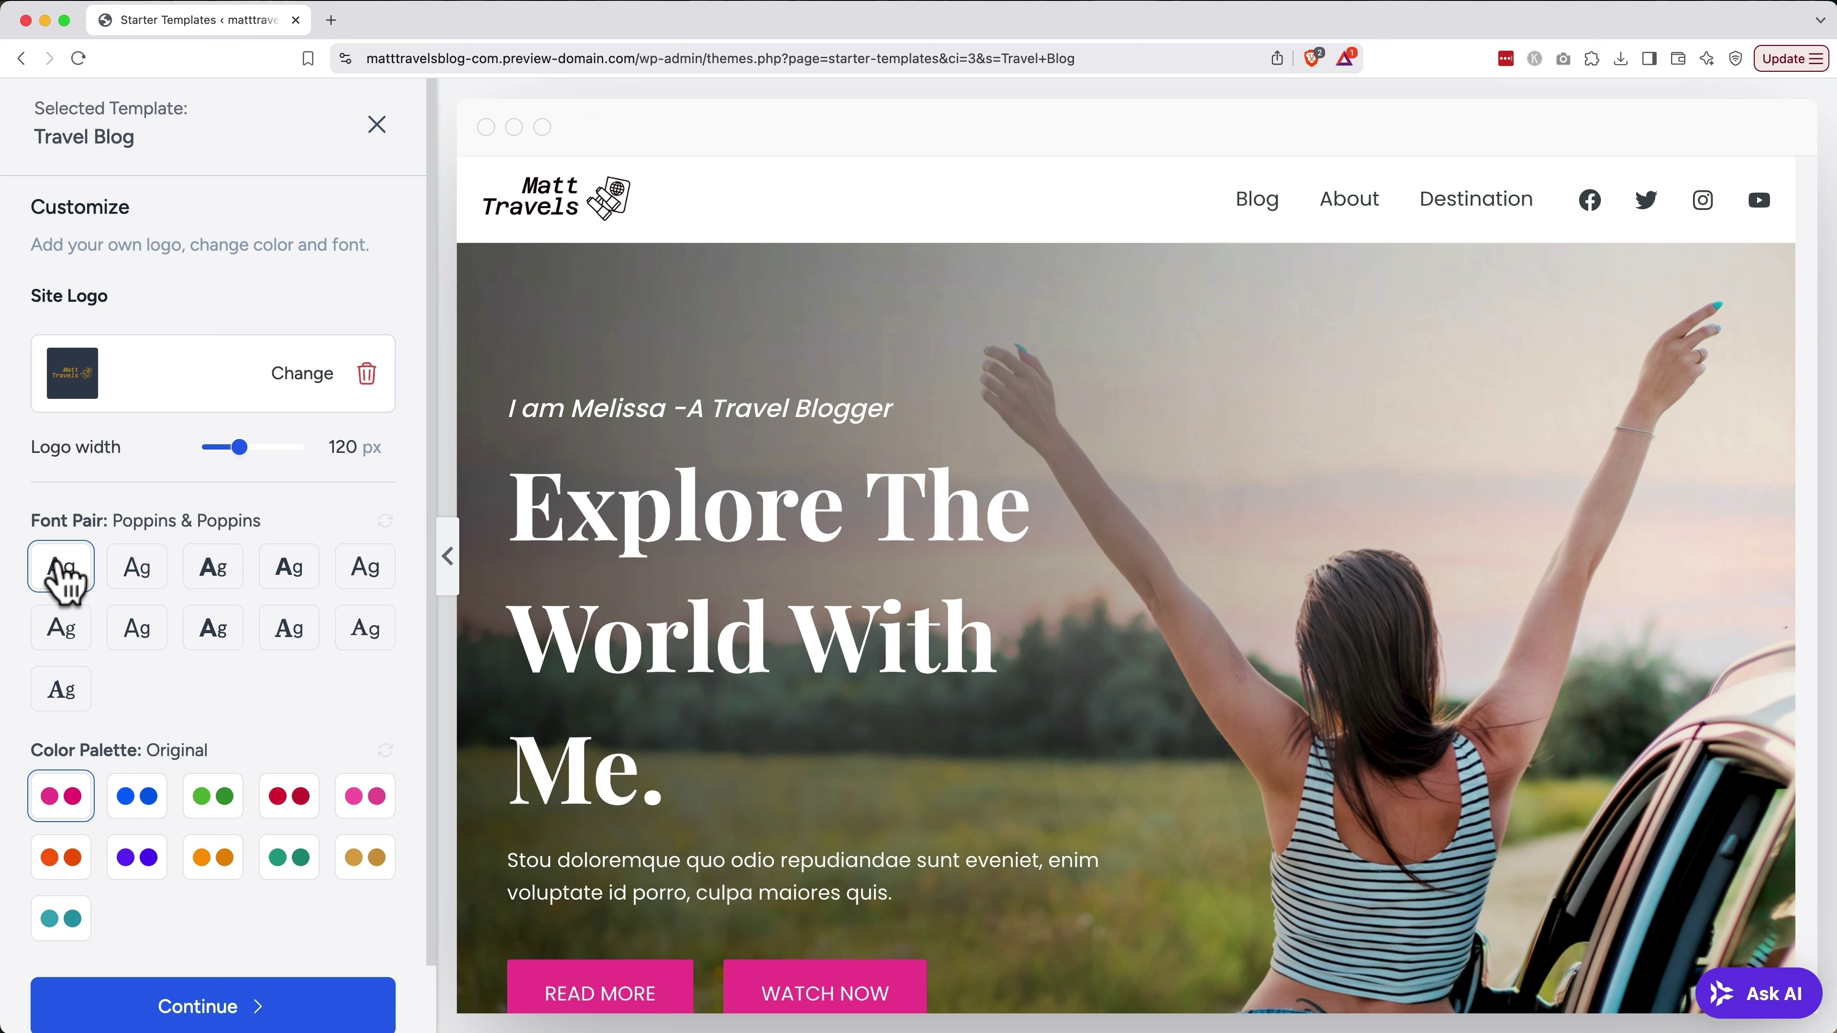
Preview the other font pairs, then return to Poppins & Poppins
click(136, 575)
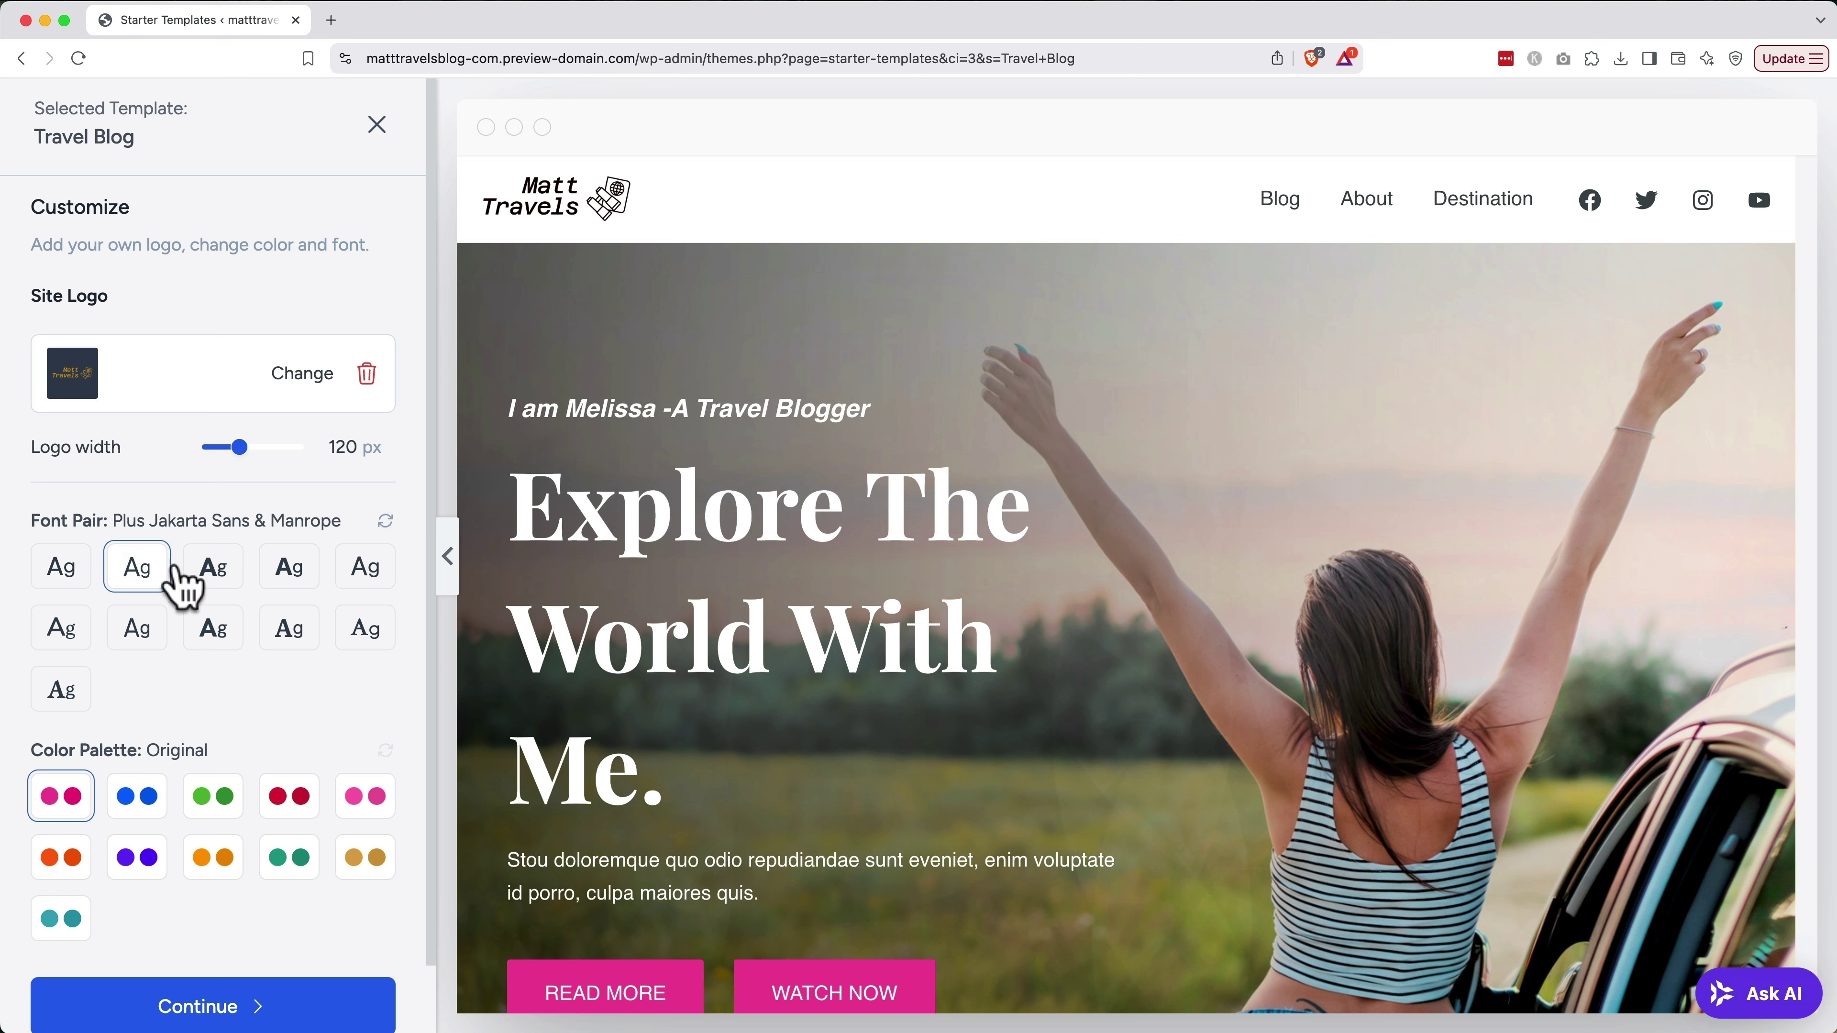
click(213, 576)
click(290, 575)
click(354, 575)
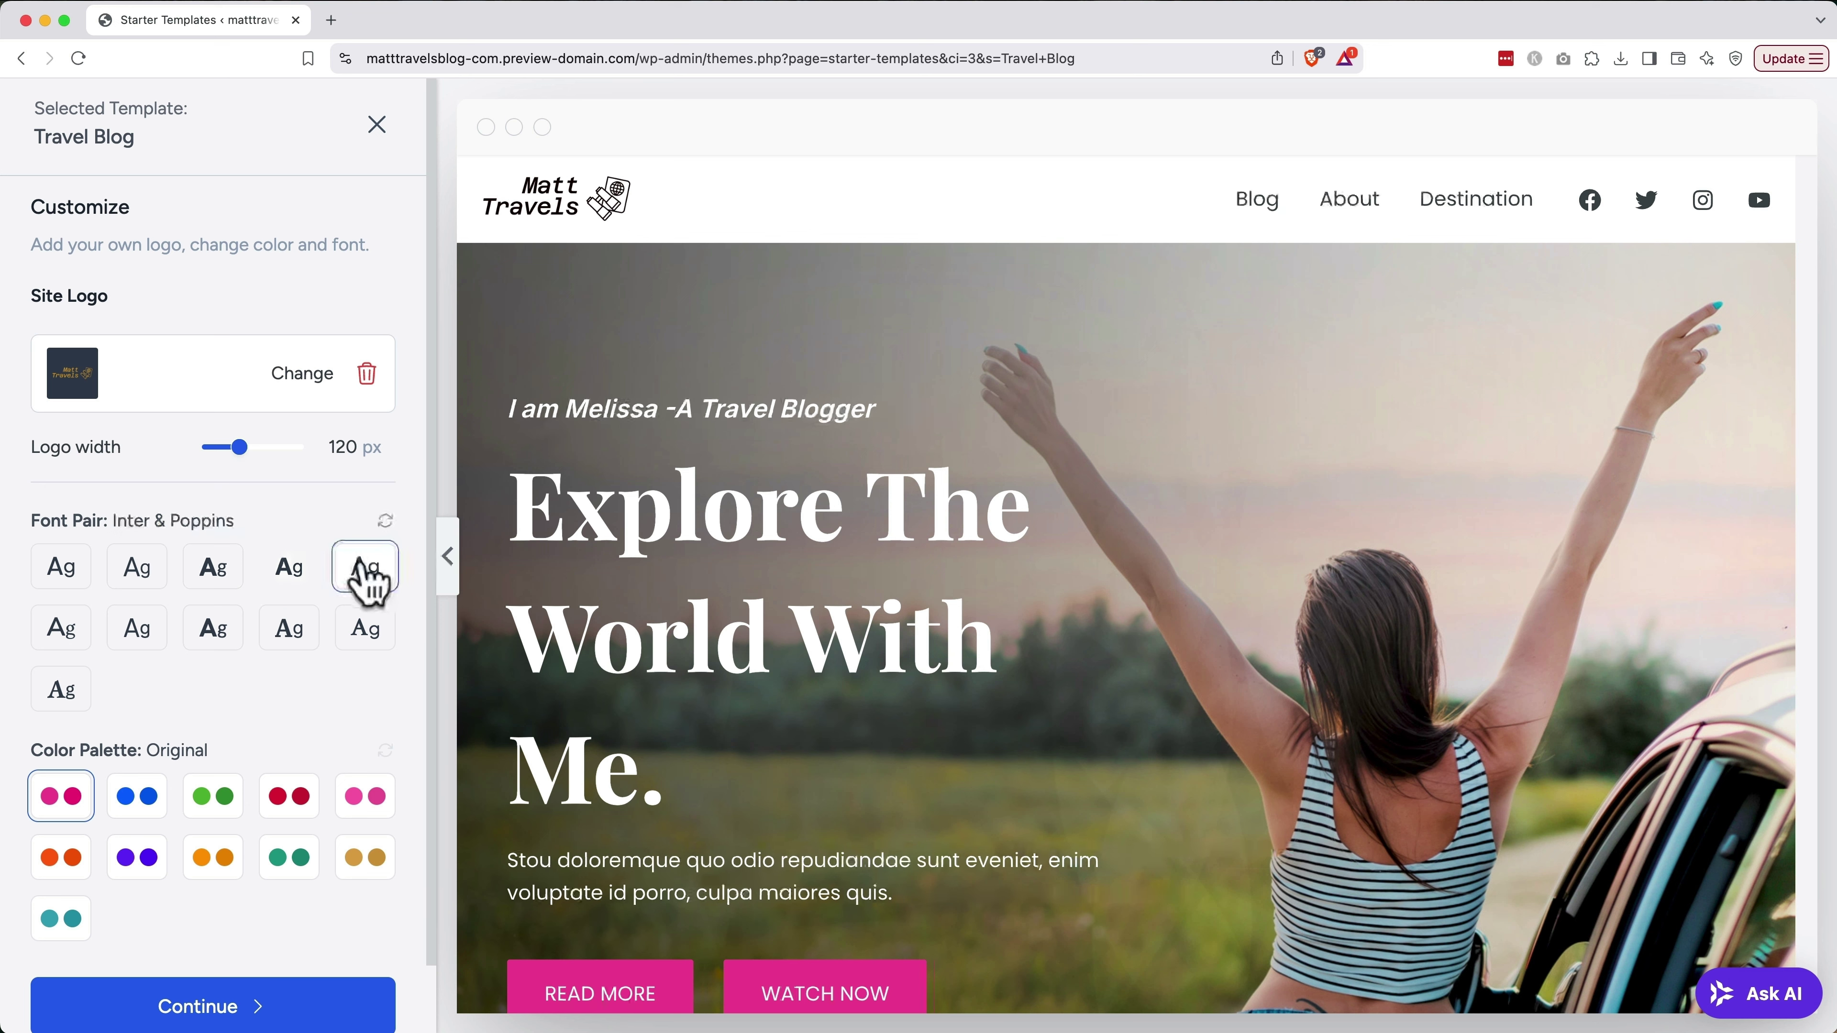
click(74, 584)
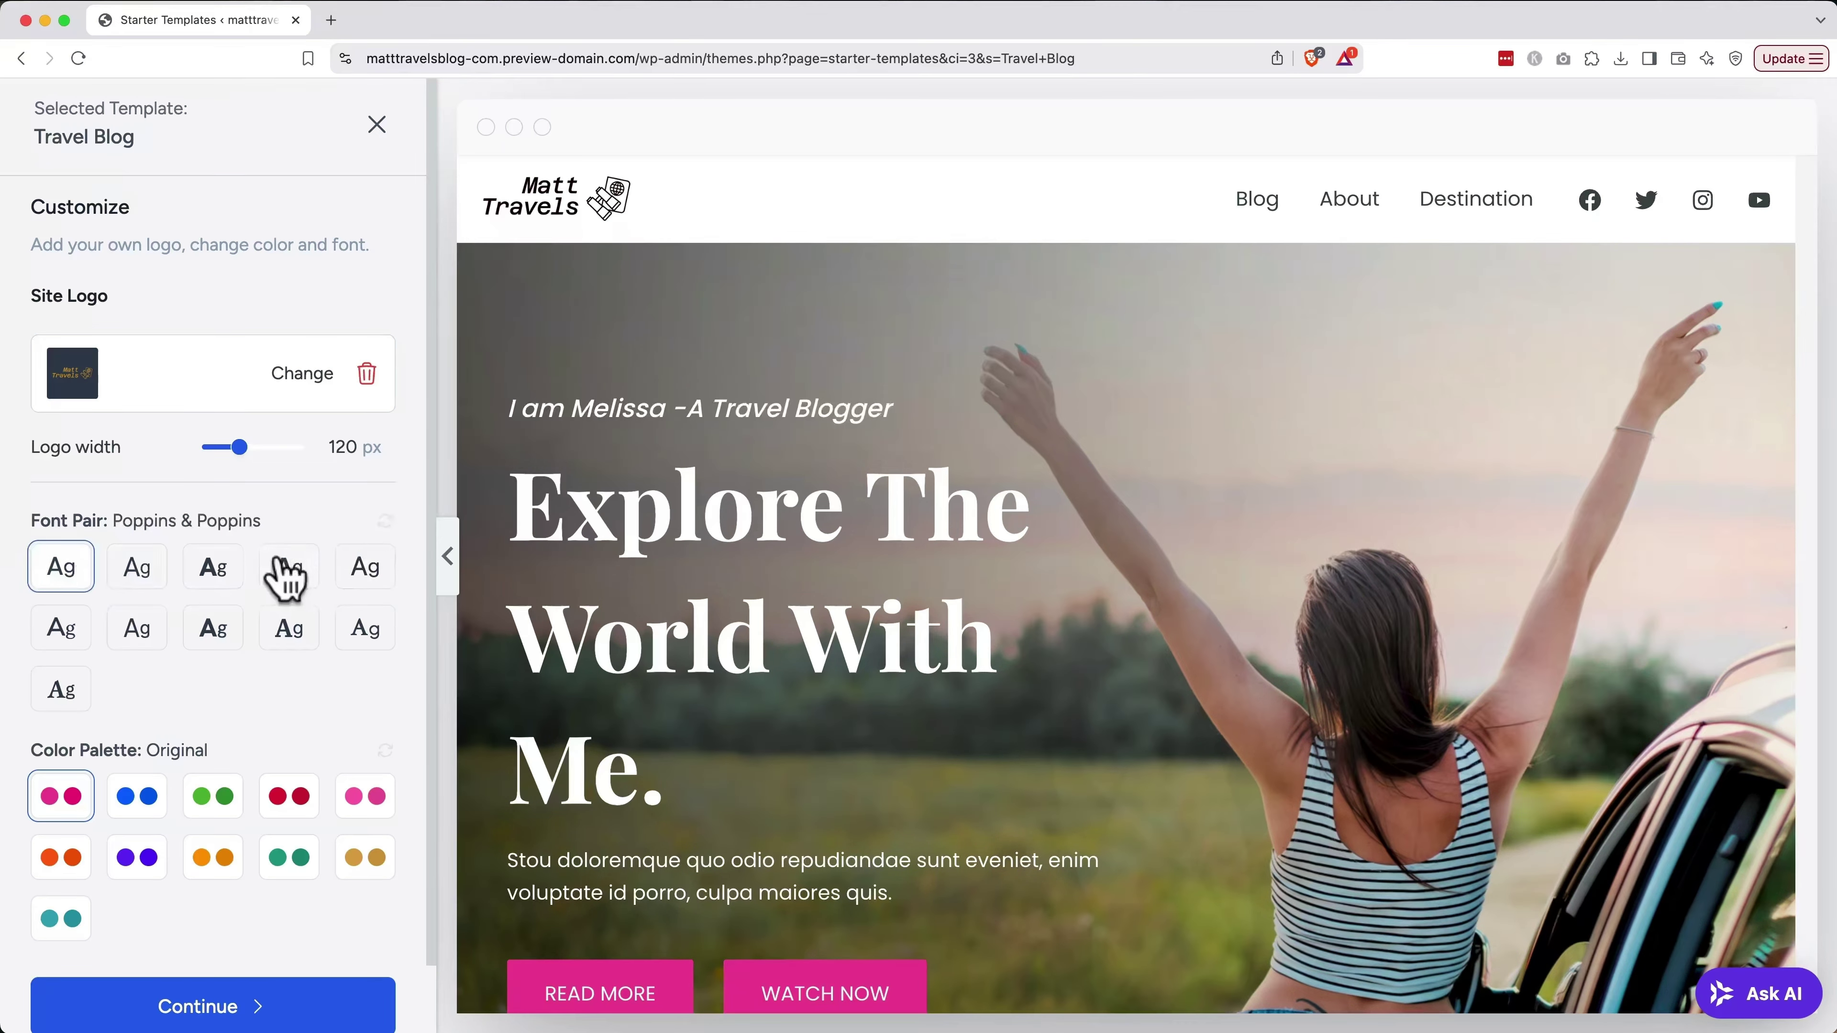
Try the Style 1–4 and orange palettes, ending on the teal Style 10 palette
click(143, 803)
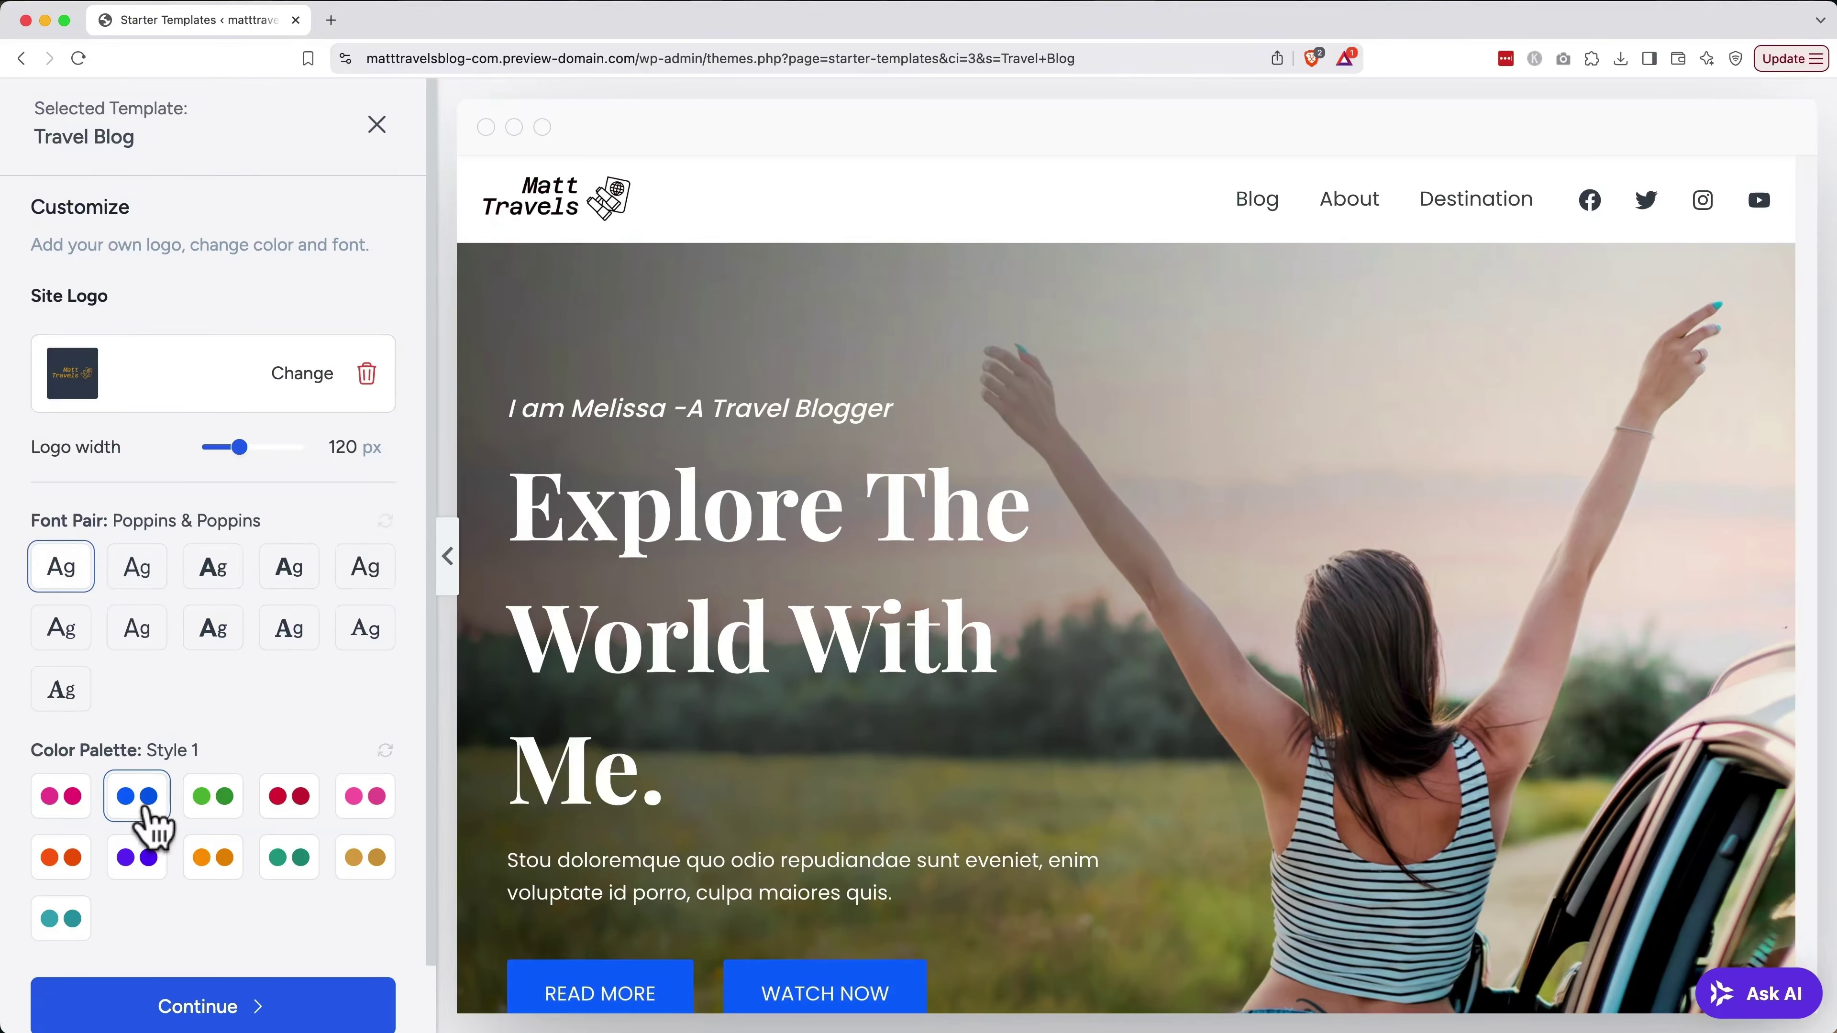
click(216, 805)
click(290, 805)
click(362, 807)
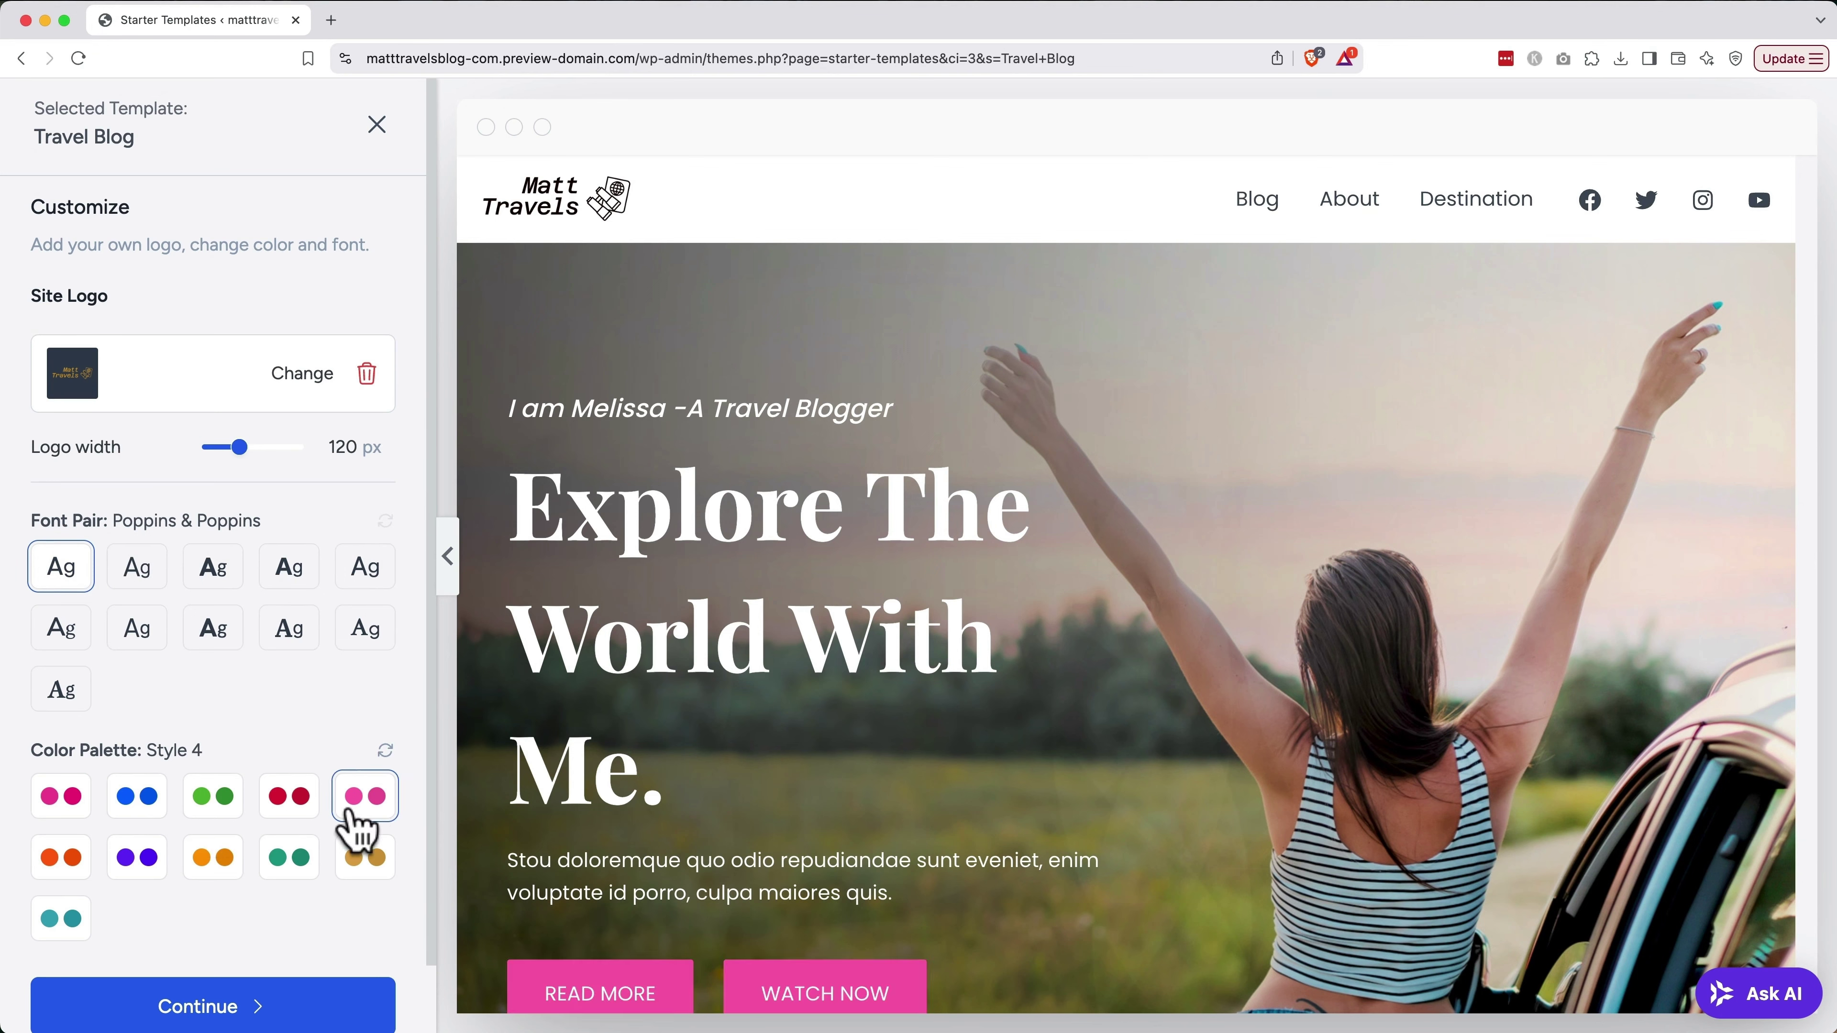
click(76, 860)
click(73, 918)
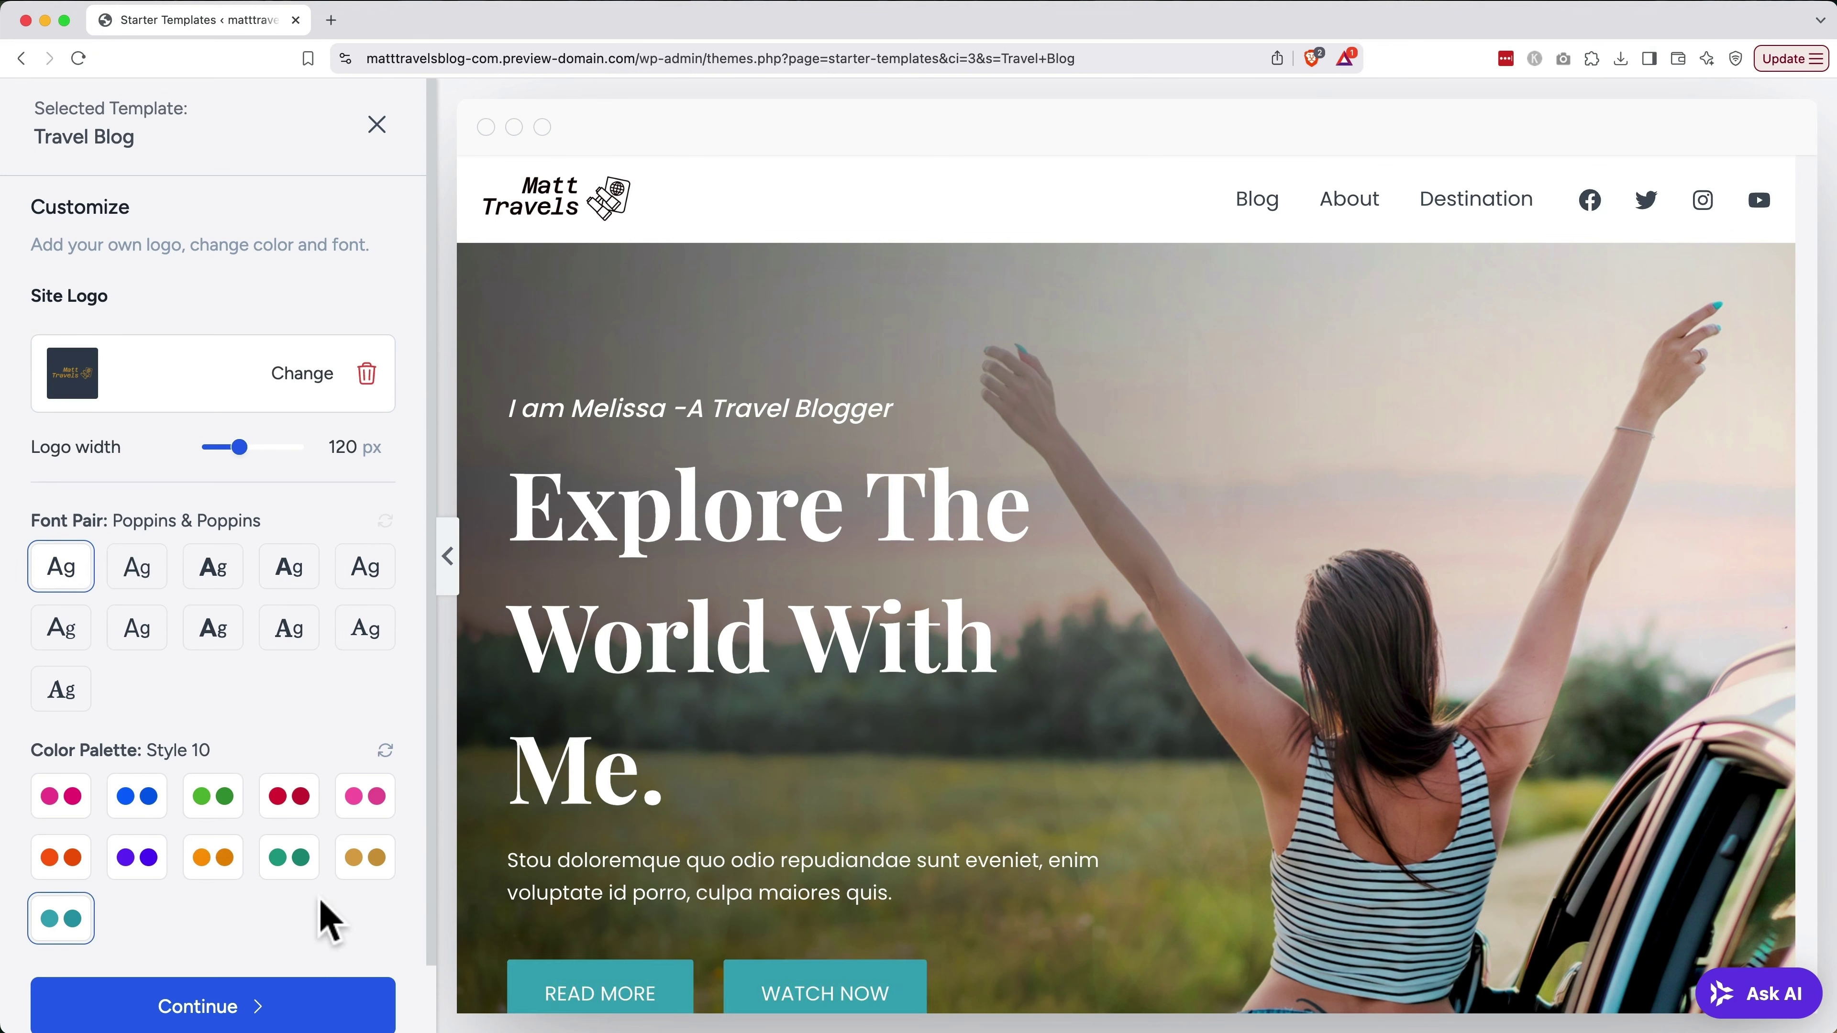
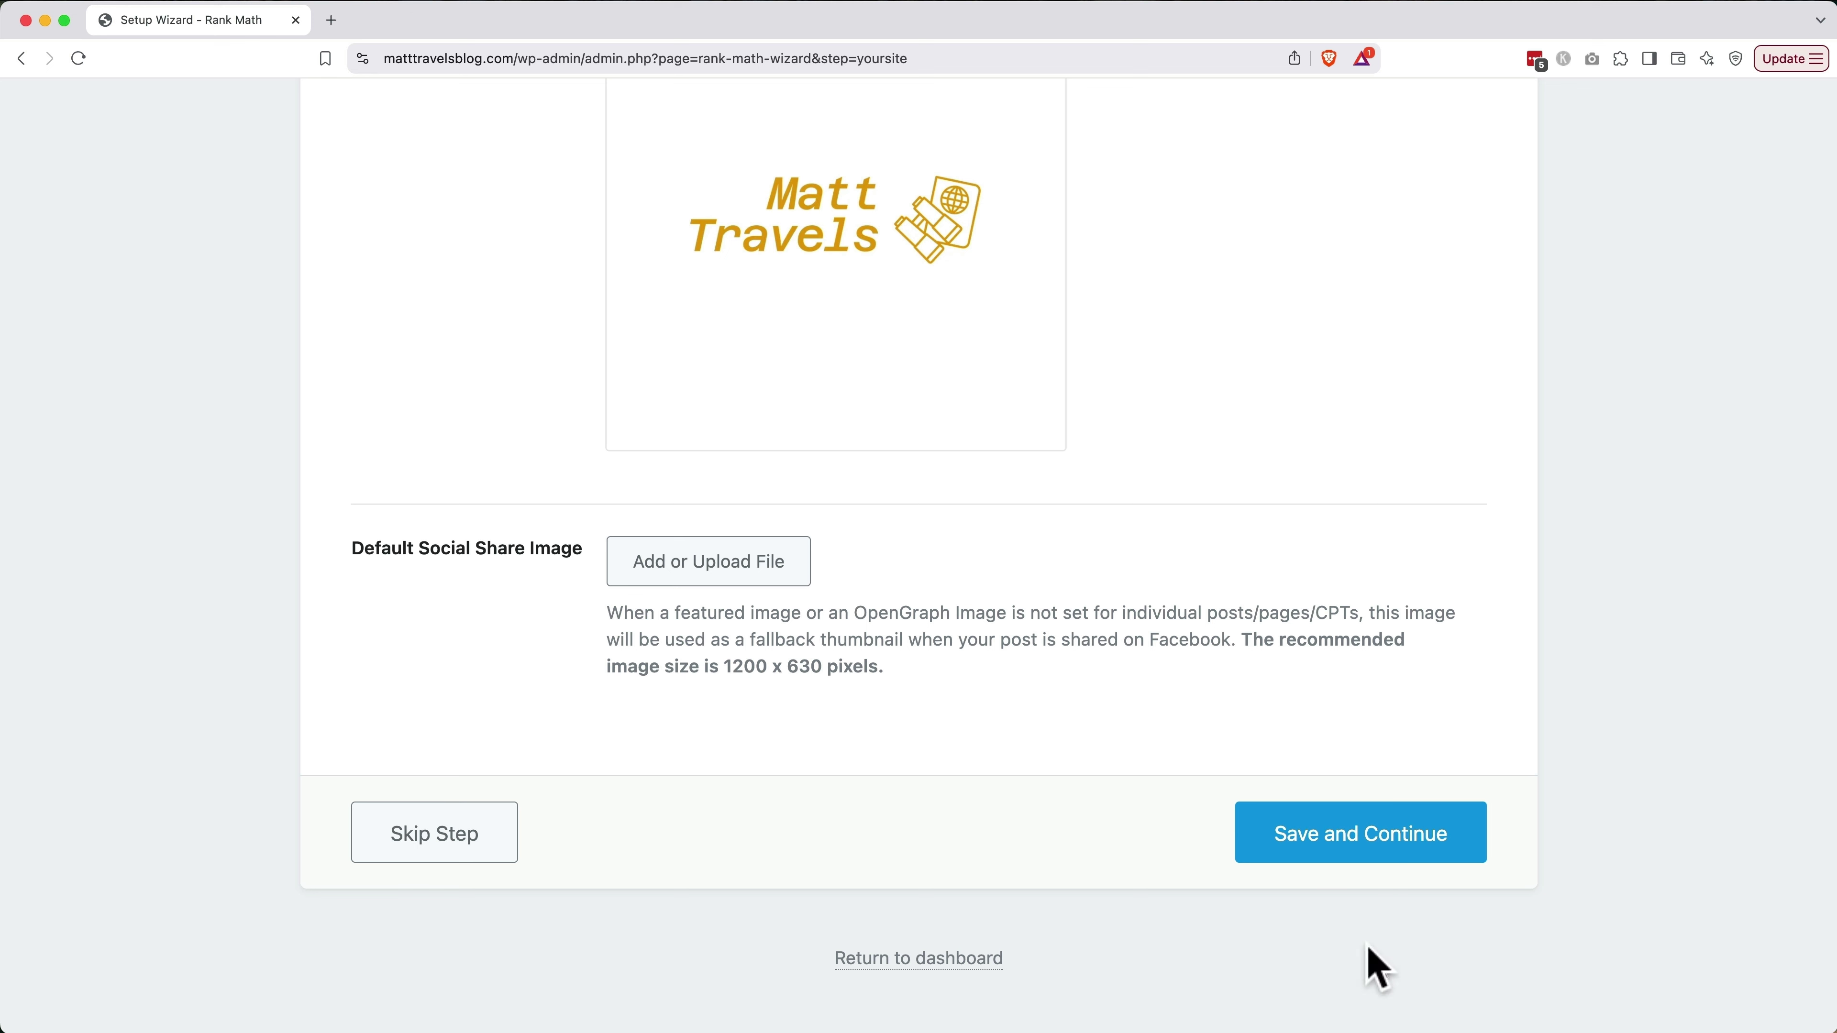
Open Canva in a new browser tab and log in to the home dashboard
click(331, 20)
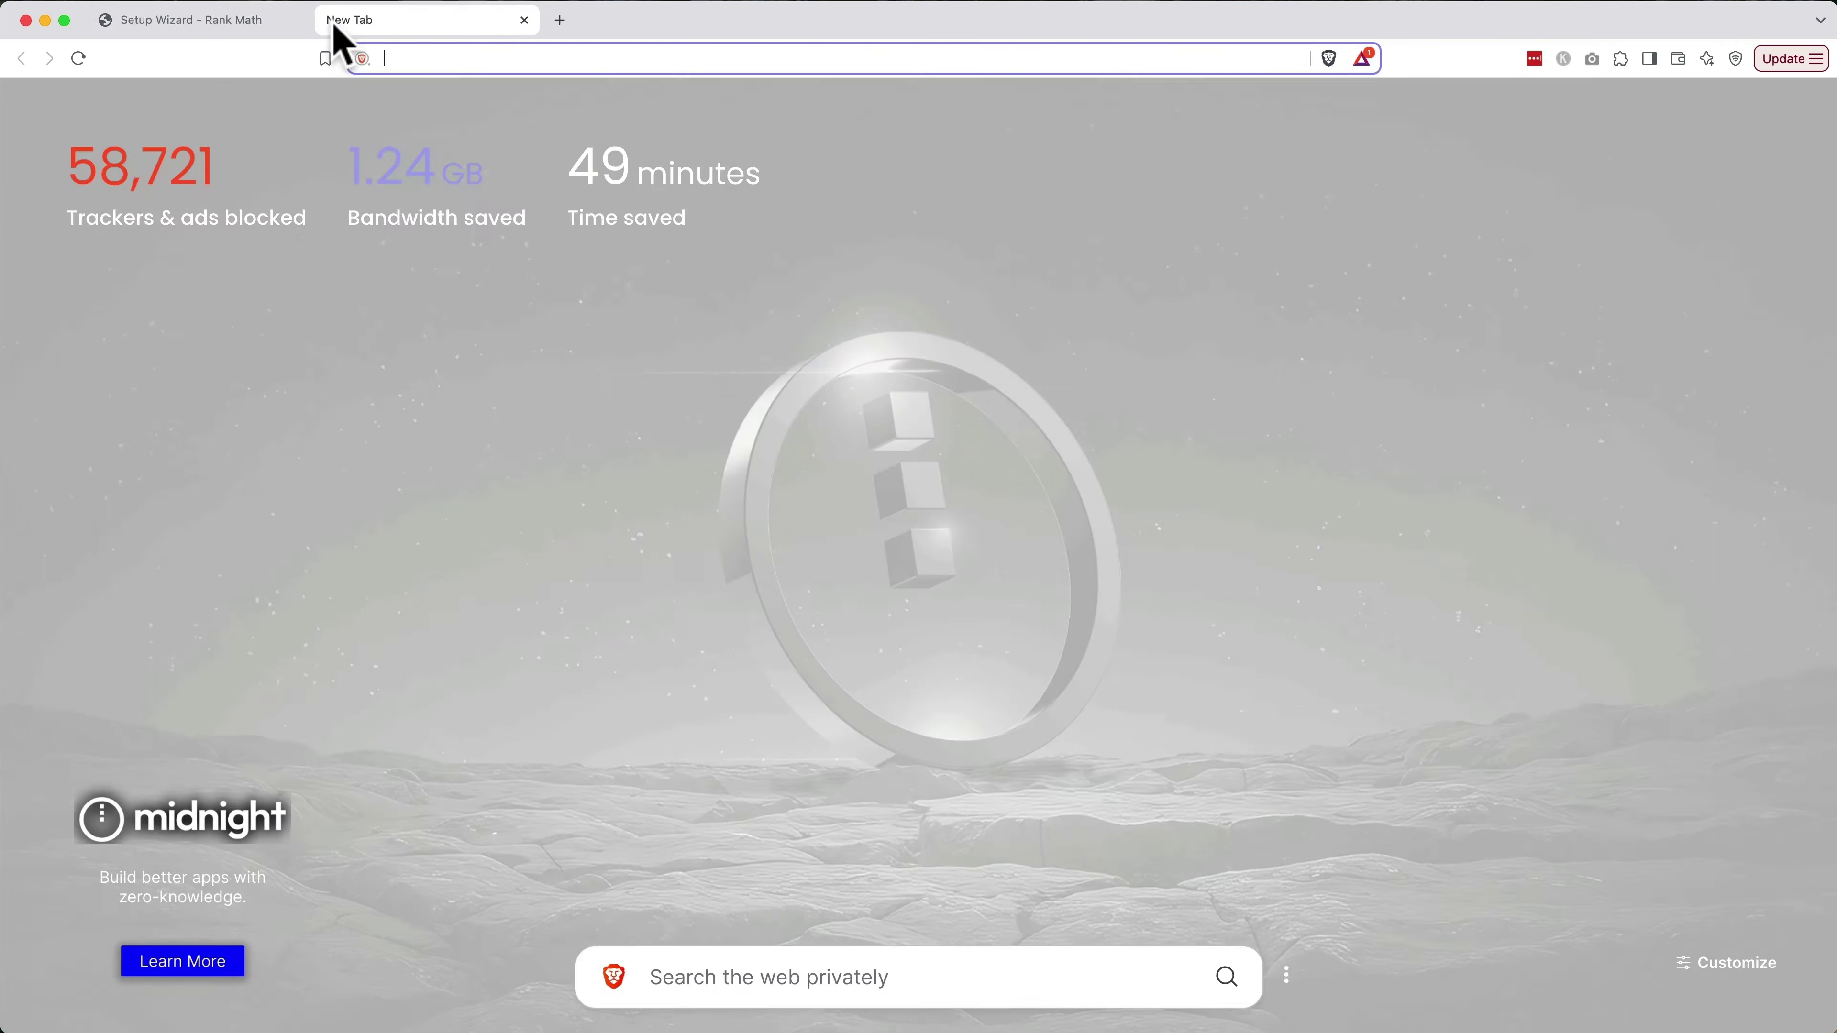
text(canva)
key(Return)
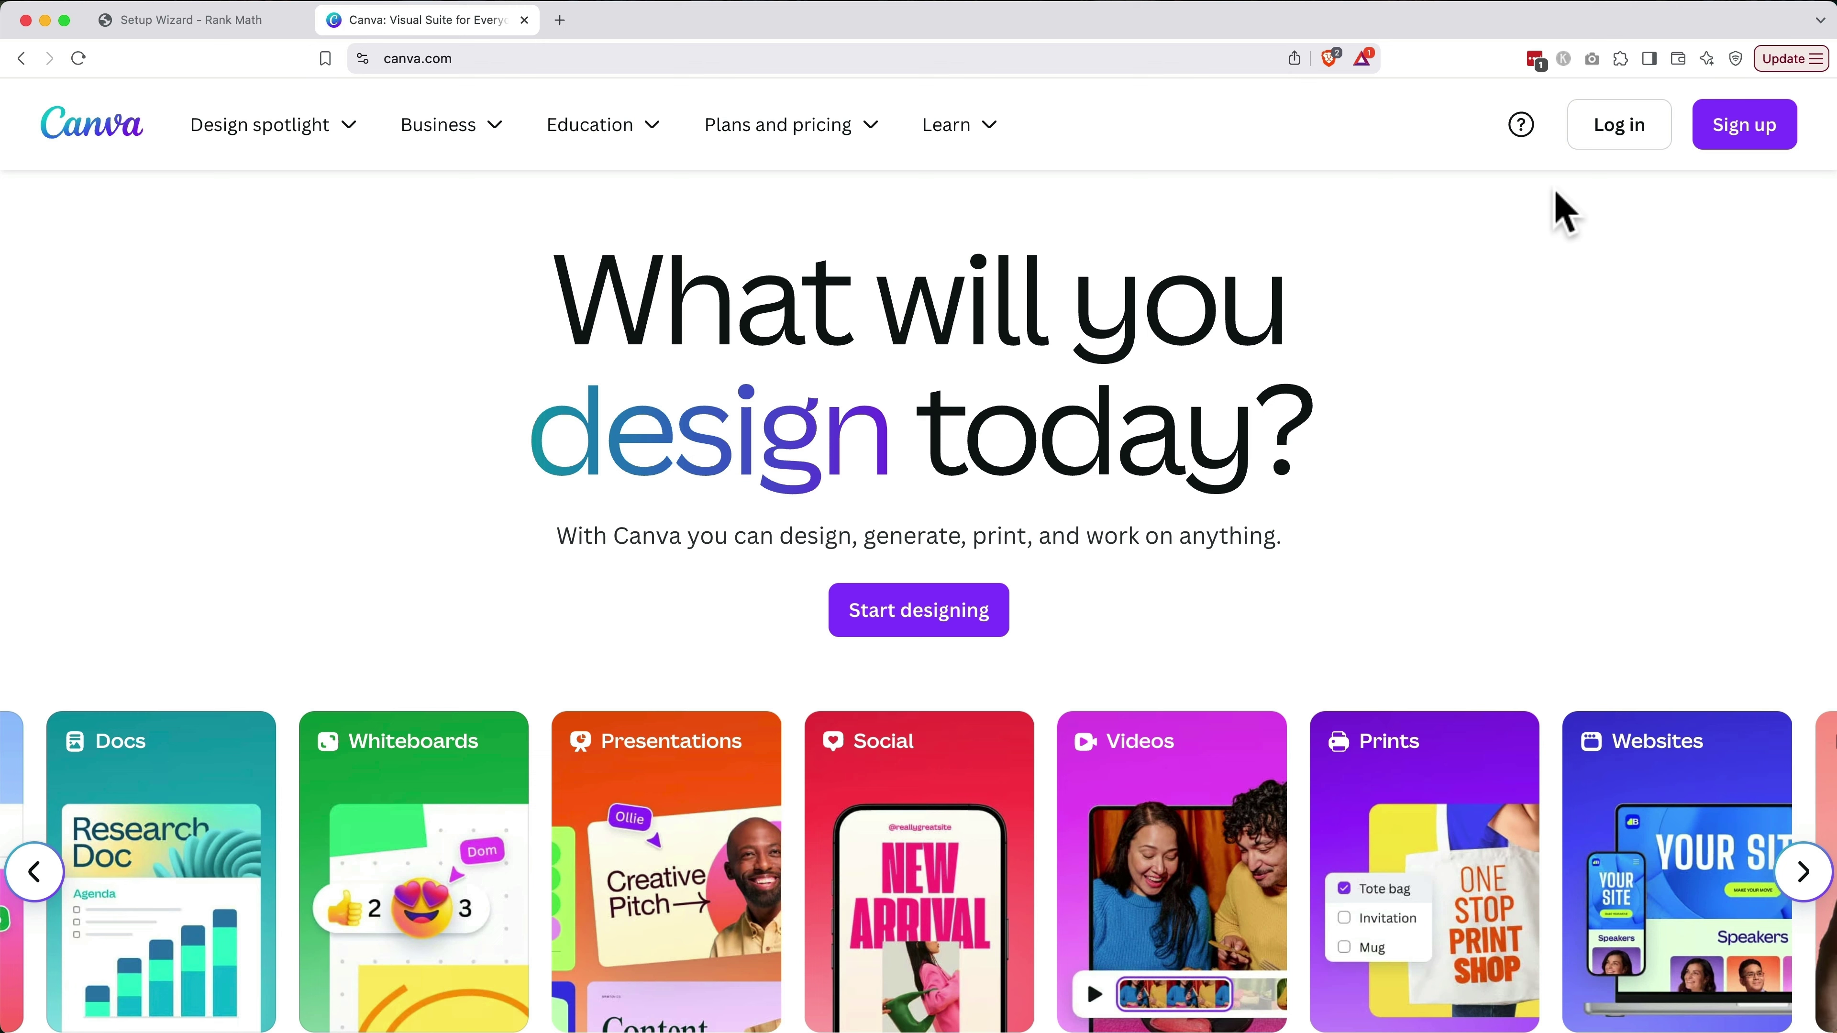
click(1598, 143)
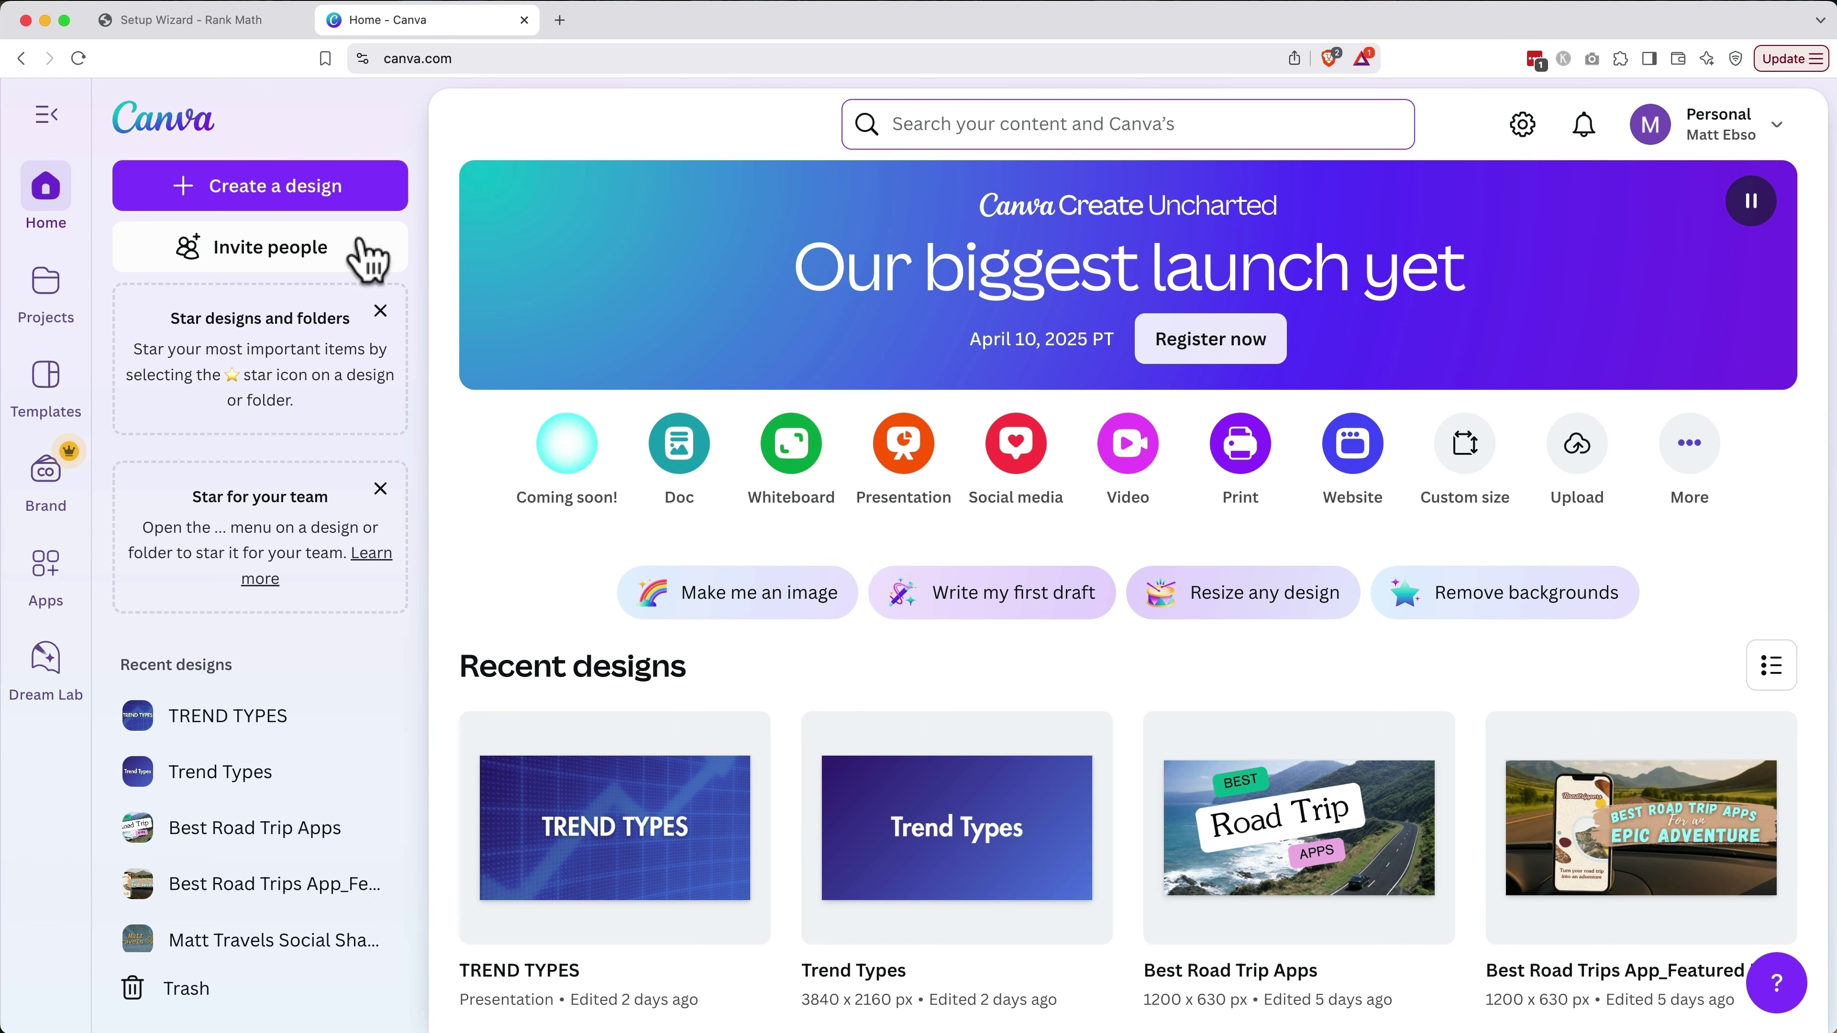
Create a custom 1200 × 630 px design using the Facebook Post (Landscape) size
click(344, 206)
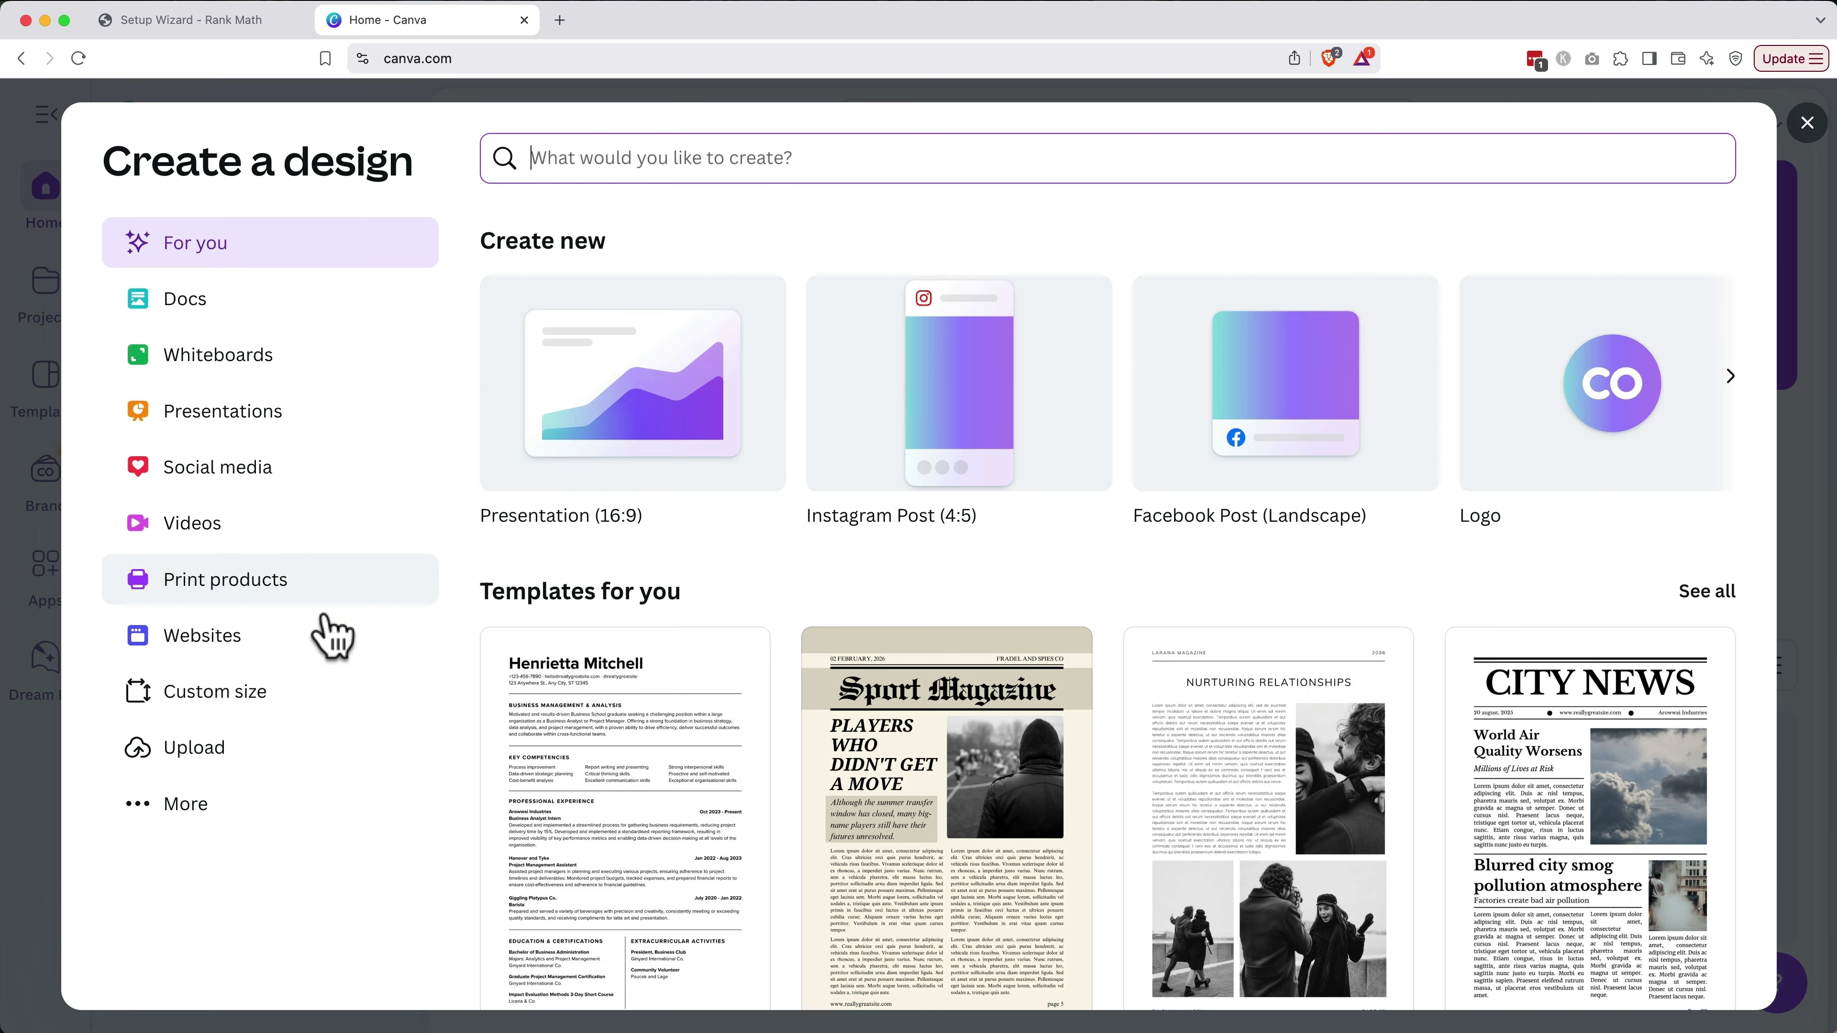
click(332, 693)
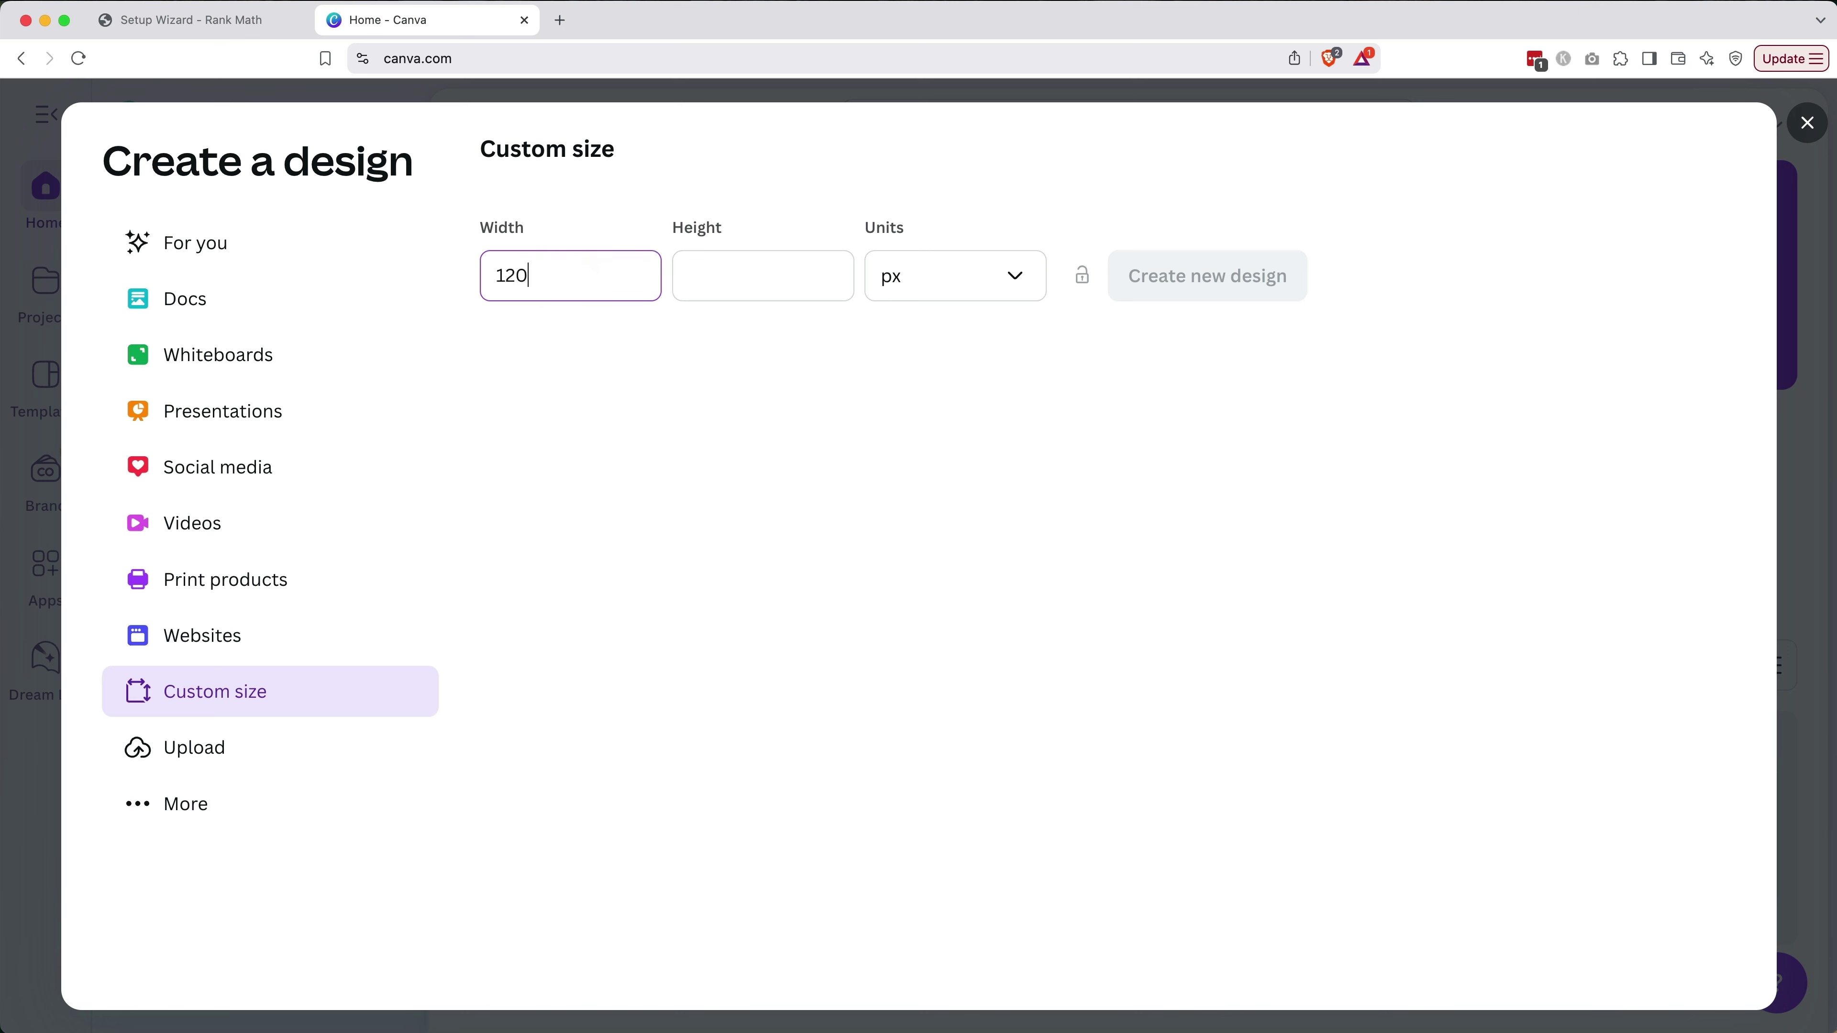
text(1200)
key(Tab)
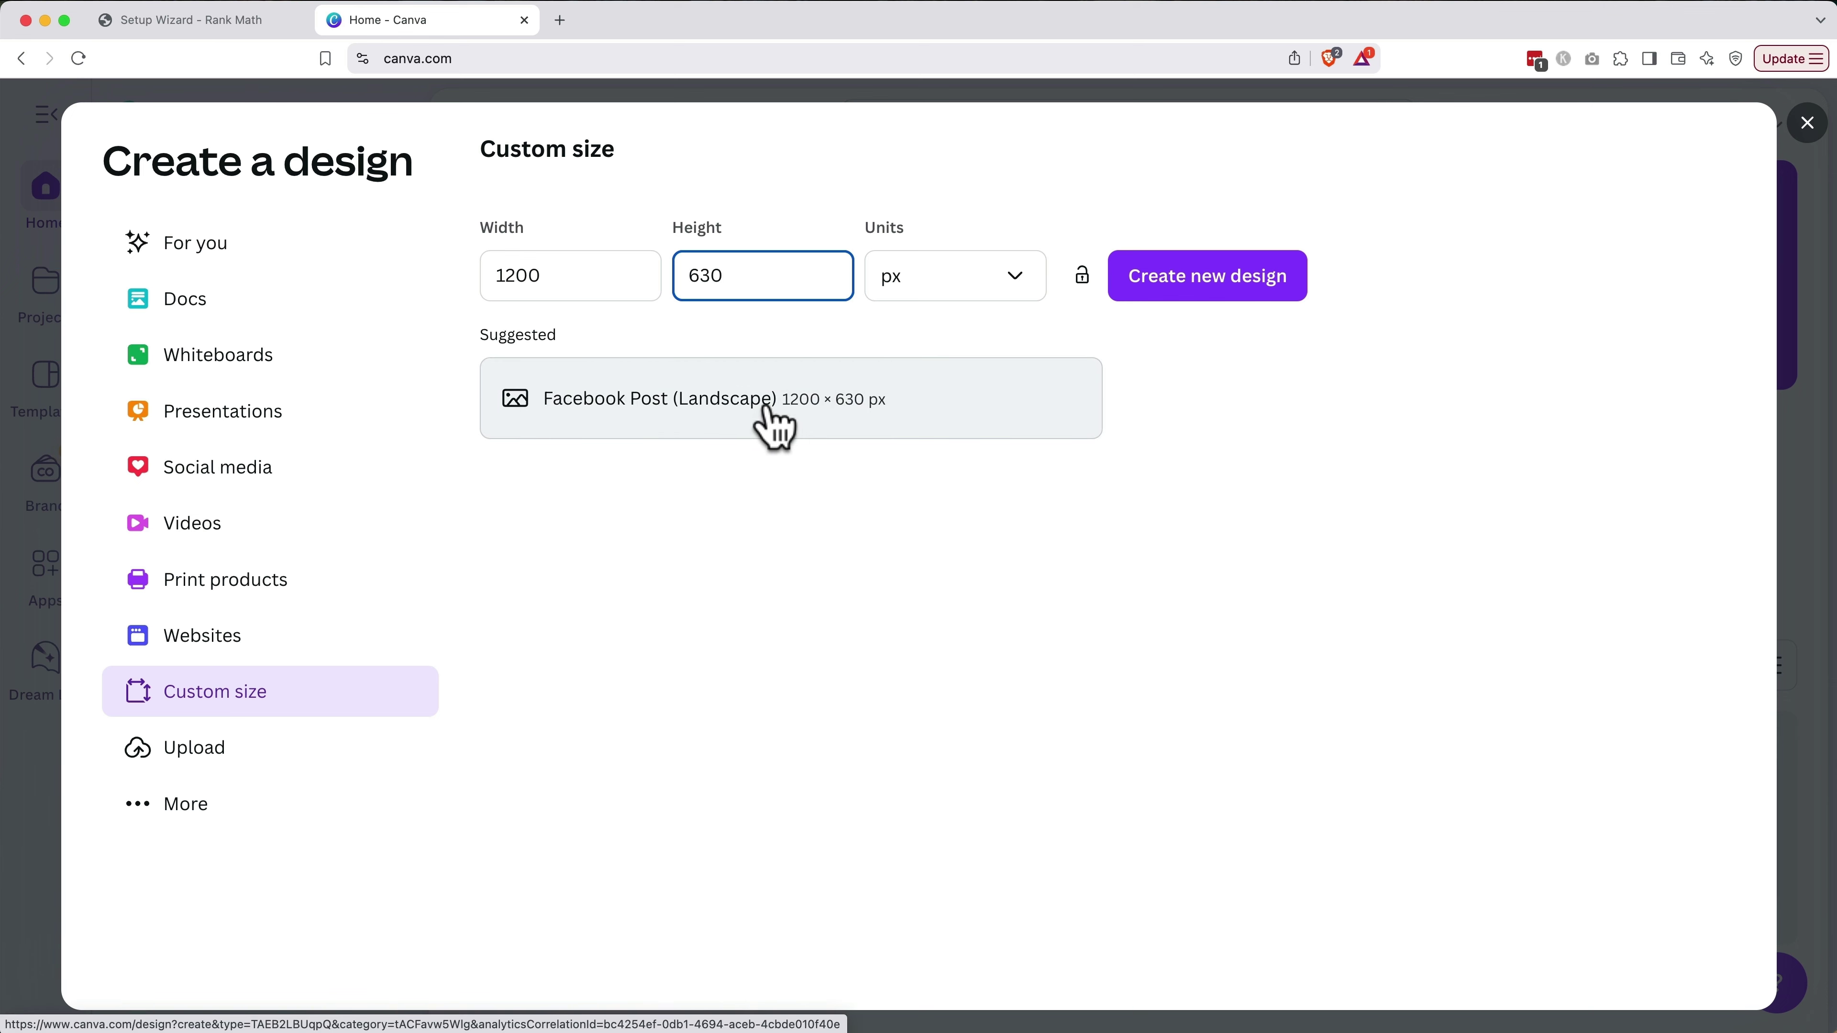
click(772, 426)
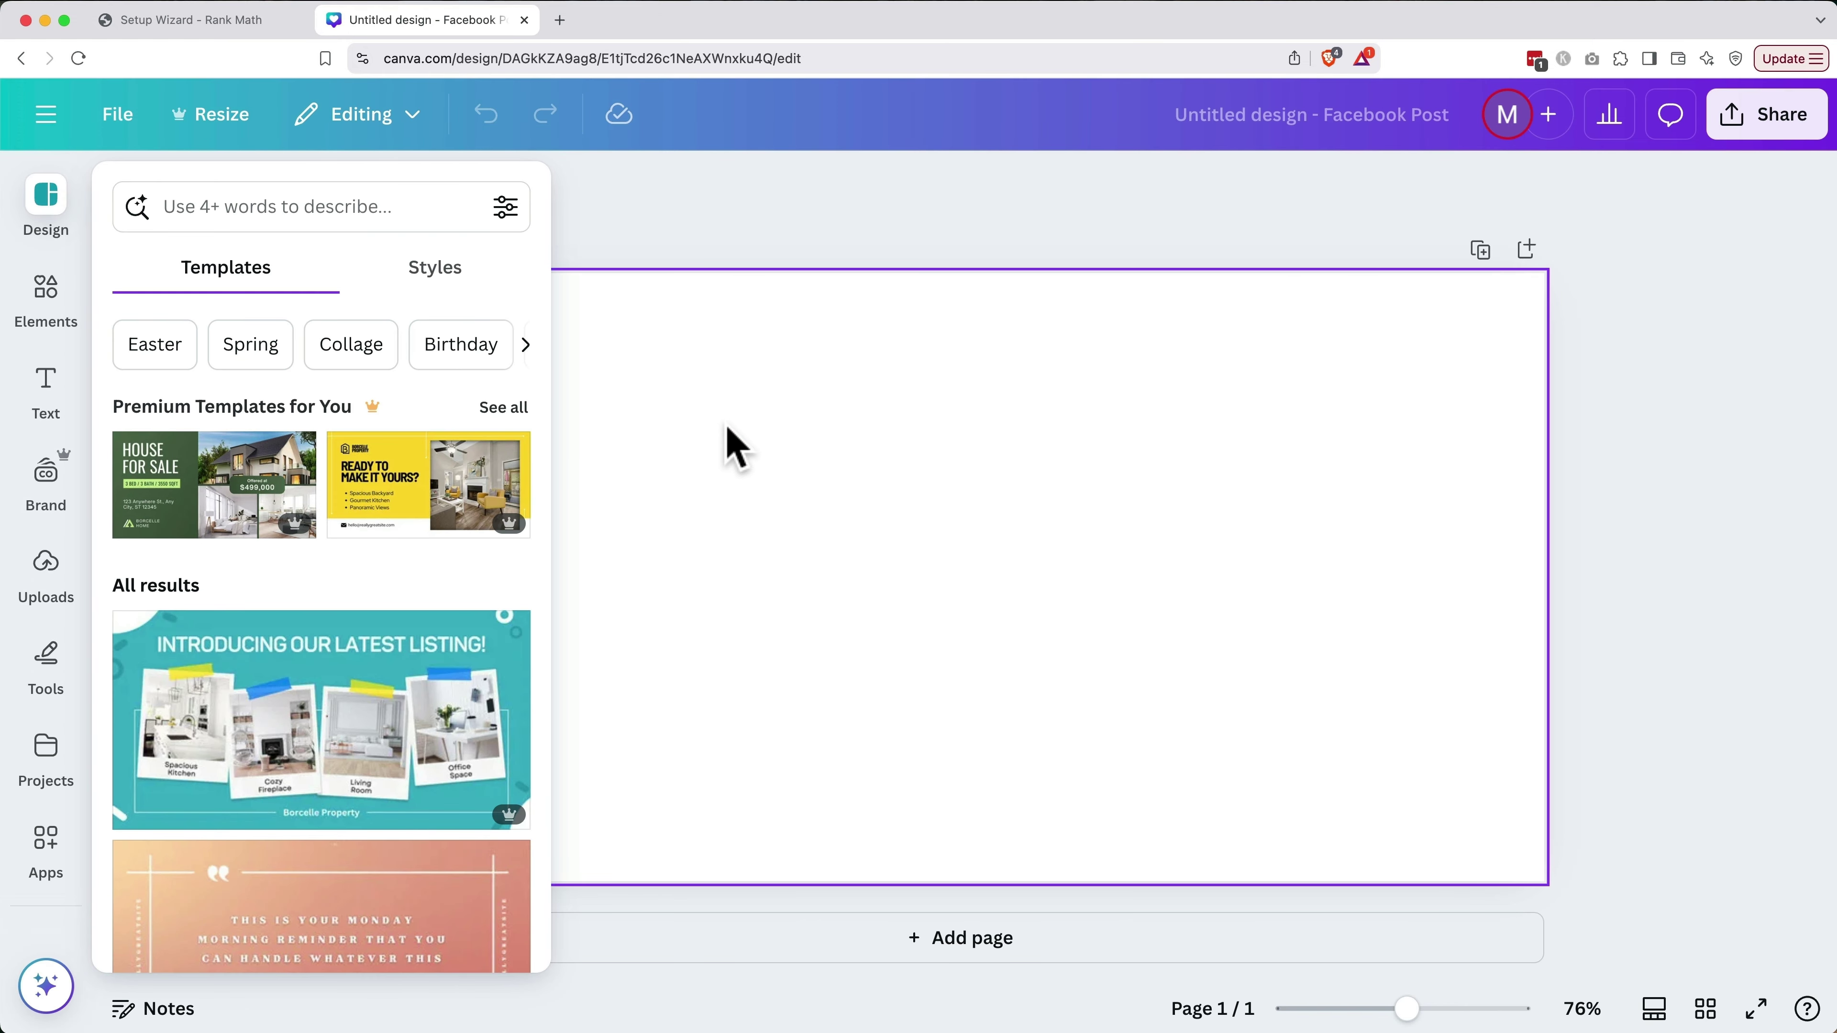
Upload logo-no-background.png and place the Matt Travels logo on the page
click(47, 571)
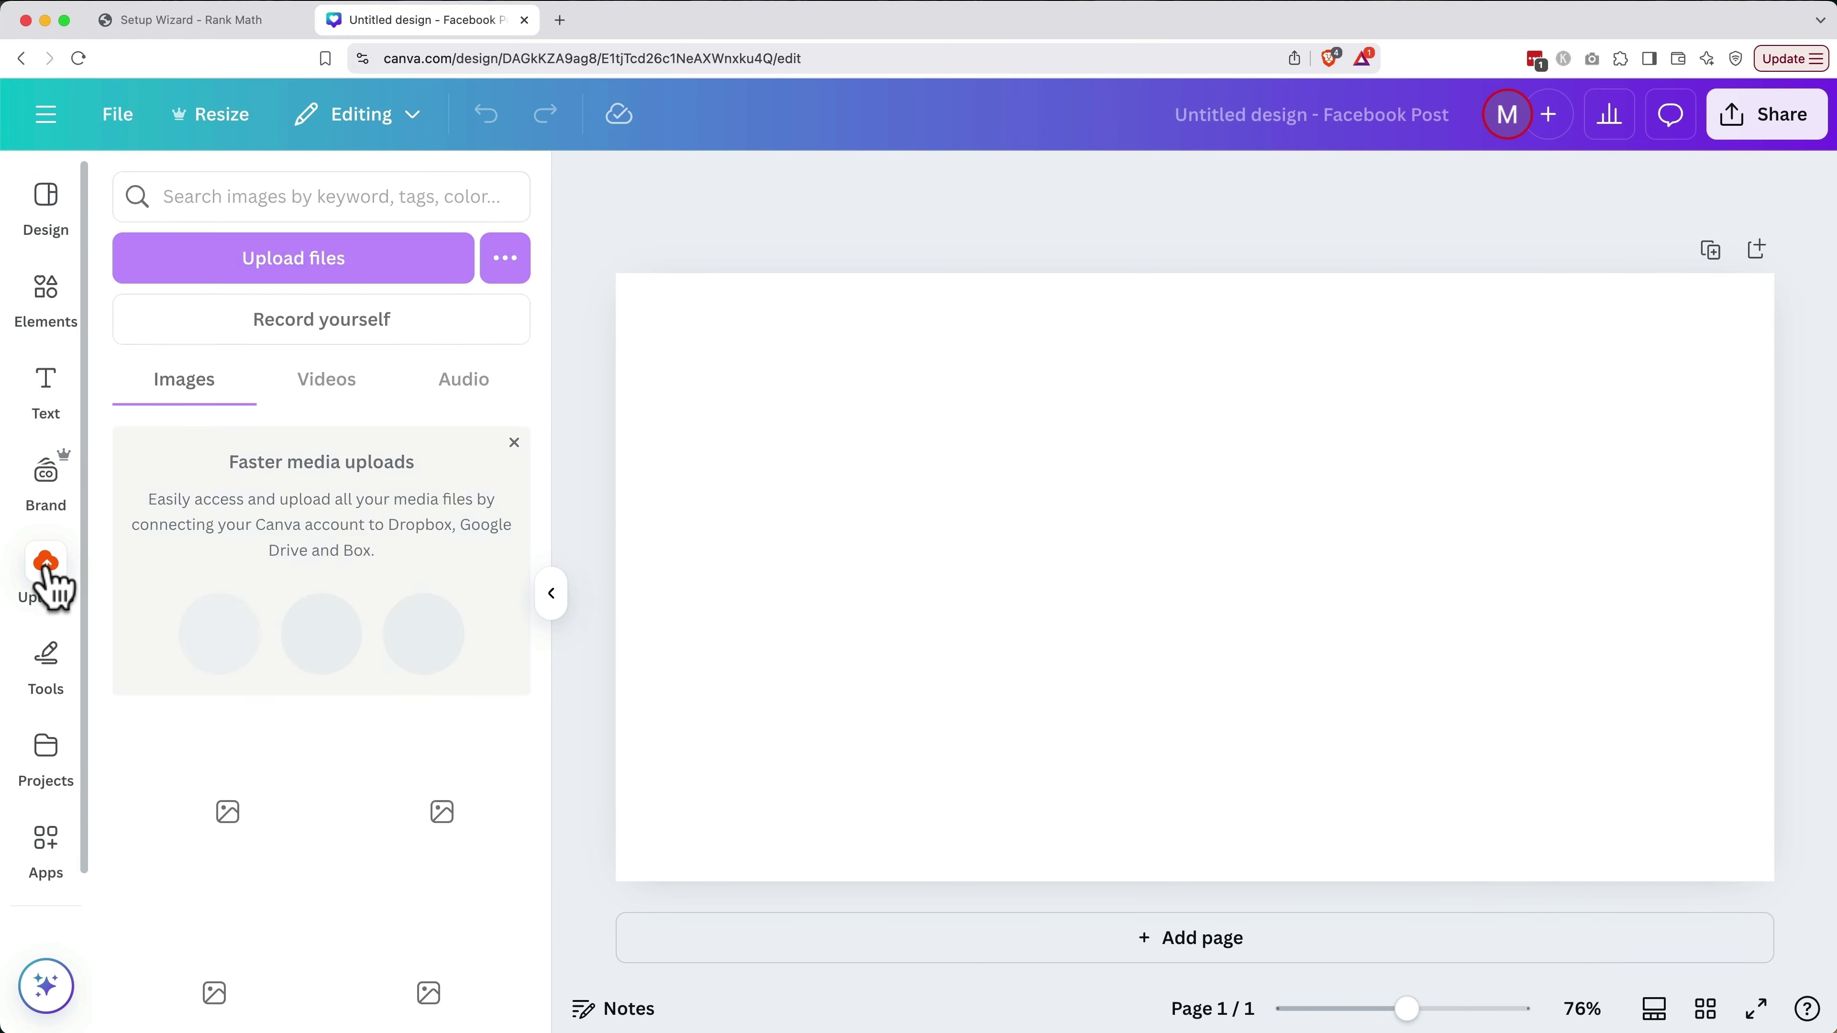
click(337, 271)
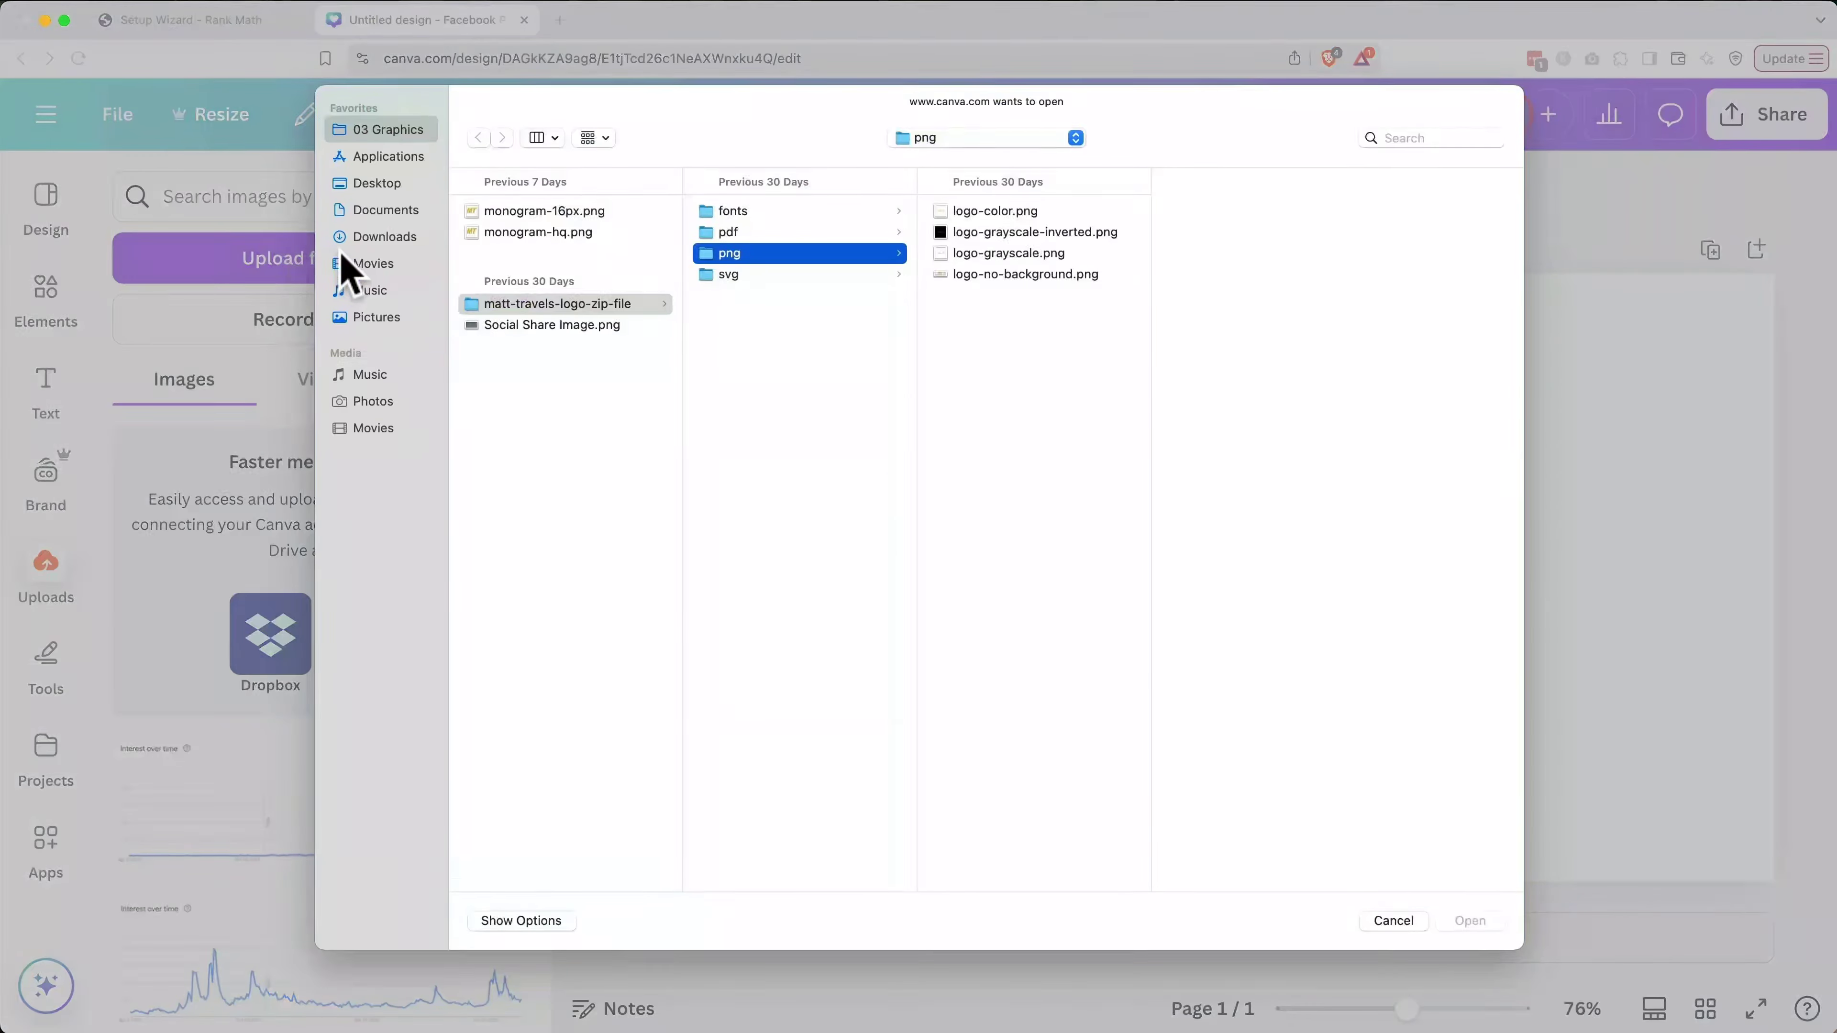
double_click(1041, 273)
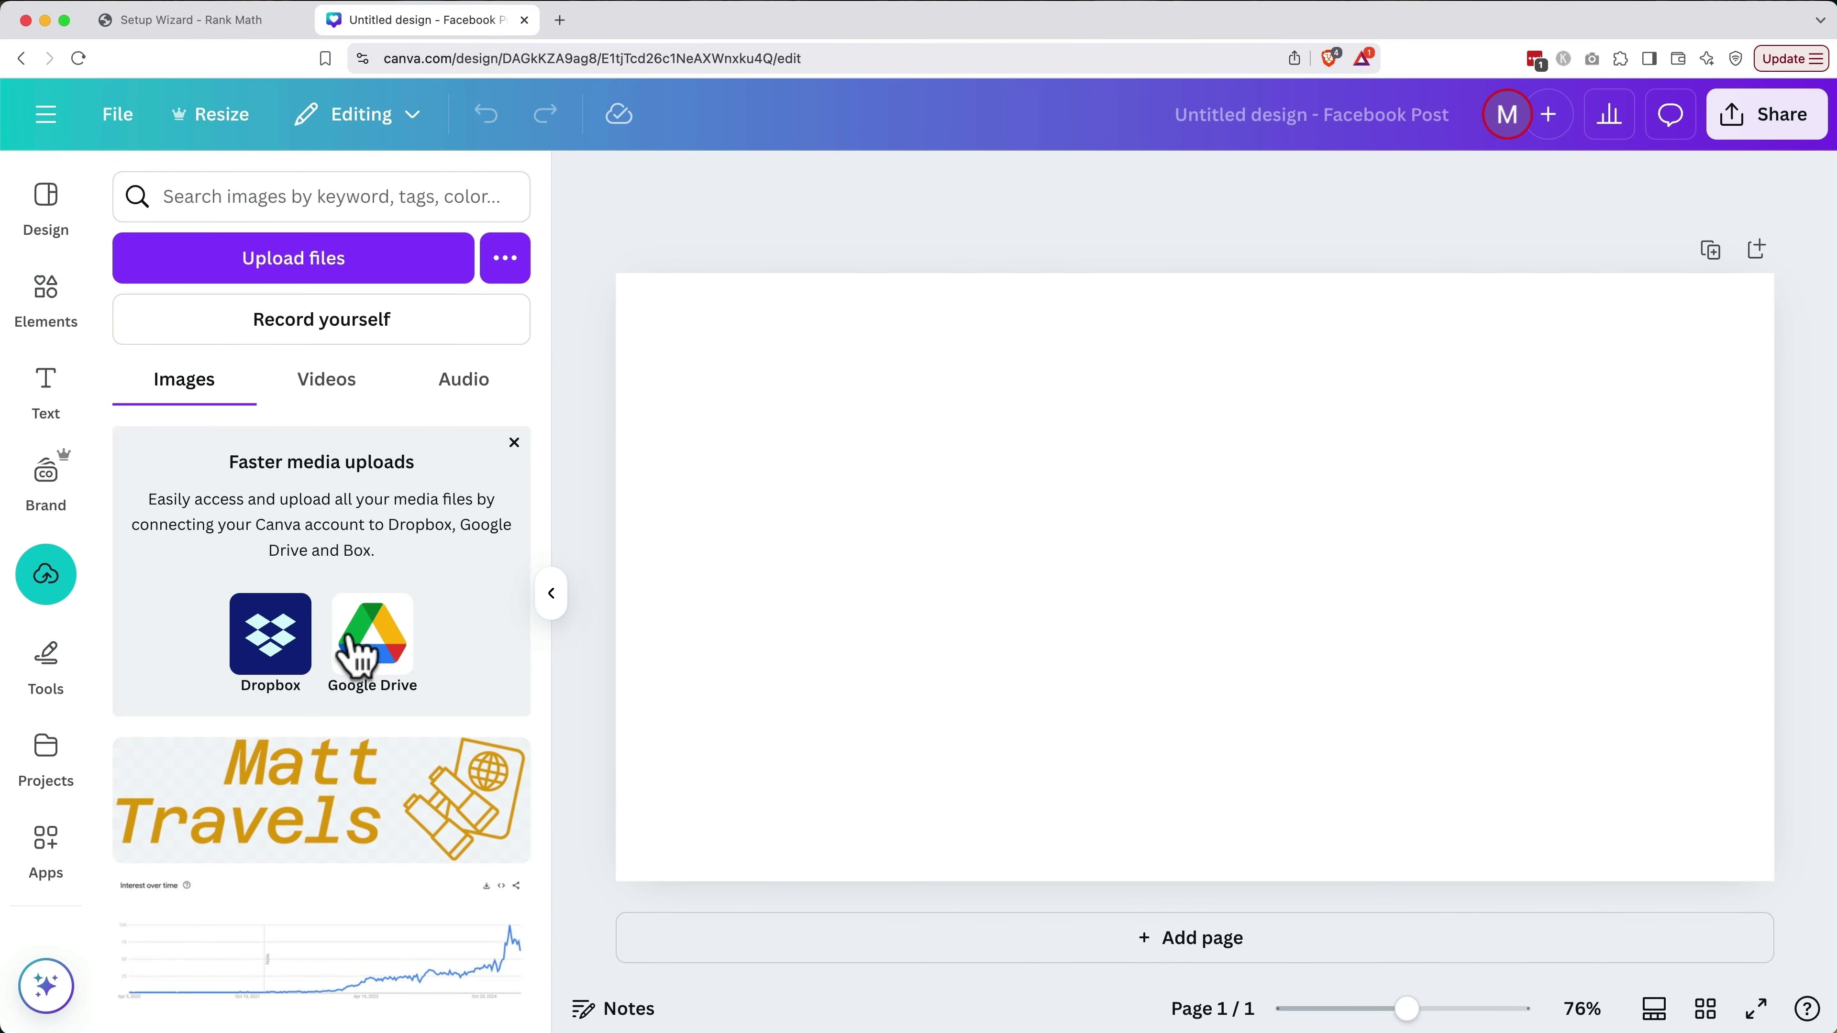
drag(204, 788, 1099, 512)
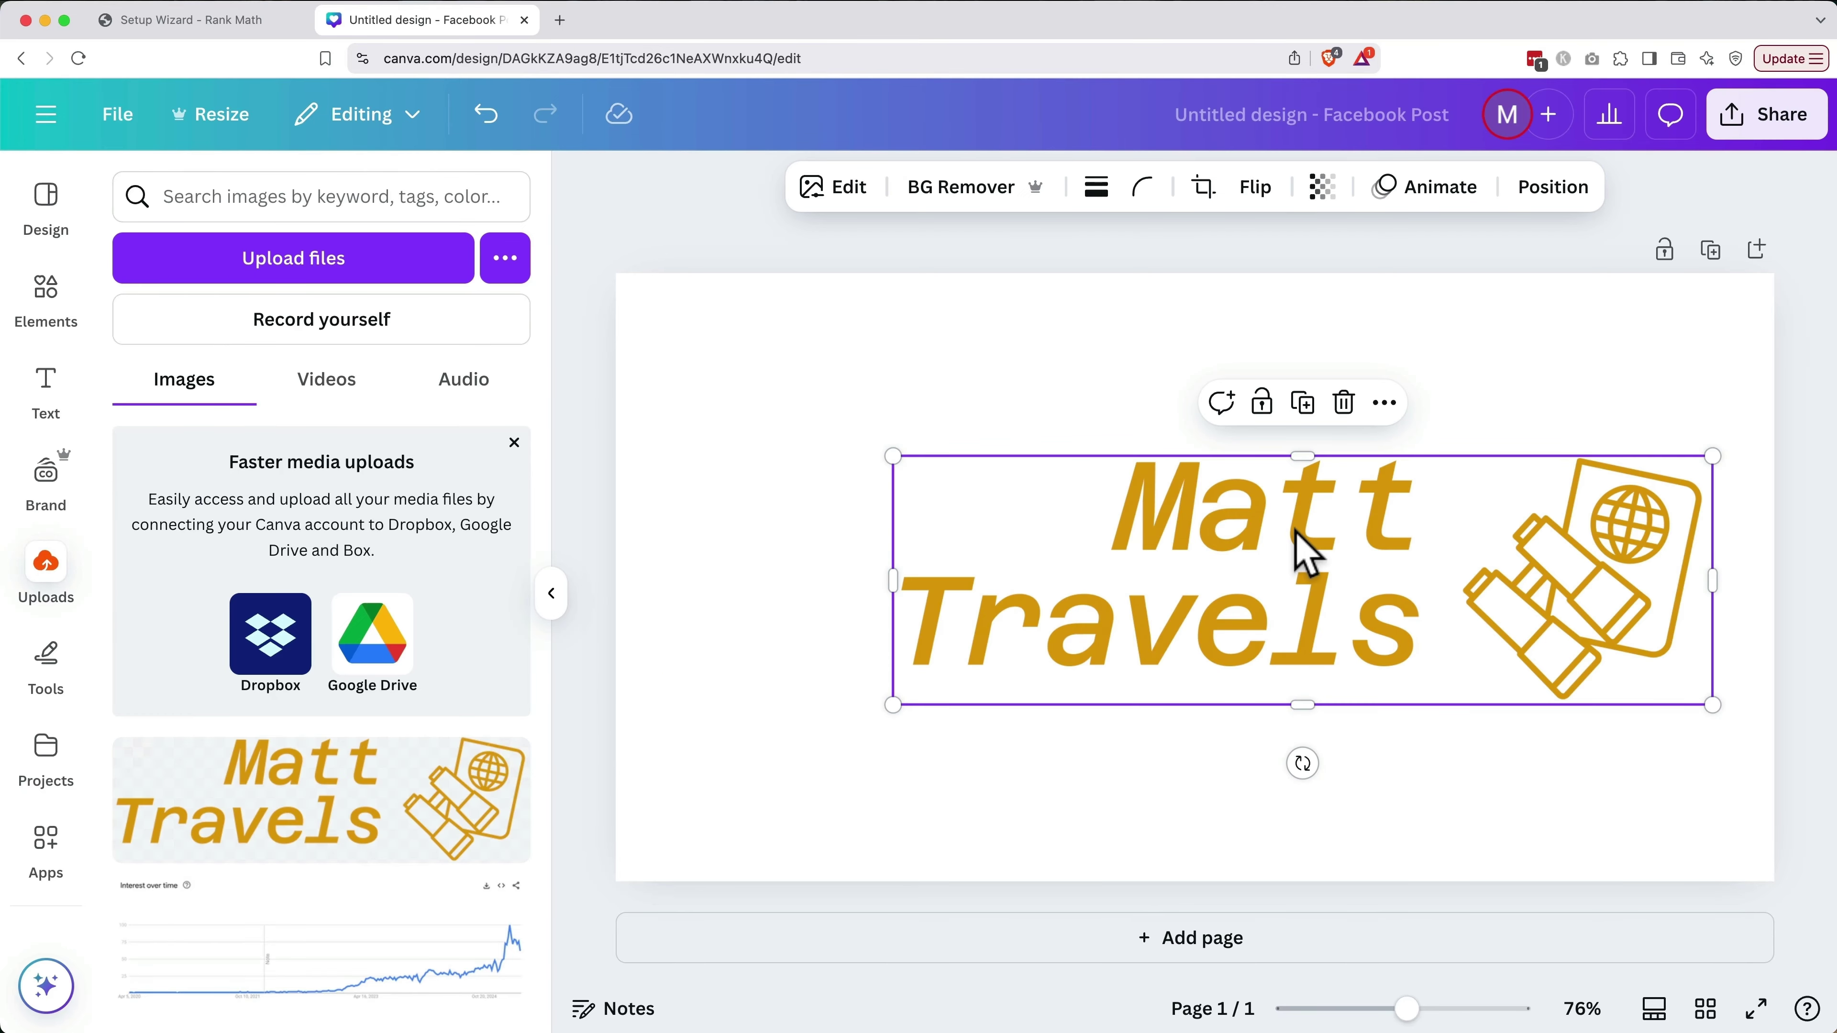
Align the logo to the page's vertical middle and horizontal centre
click(1547, 195)
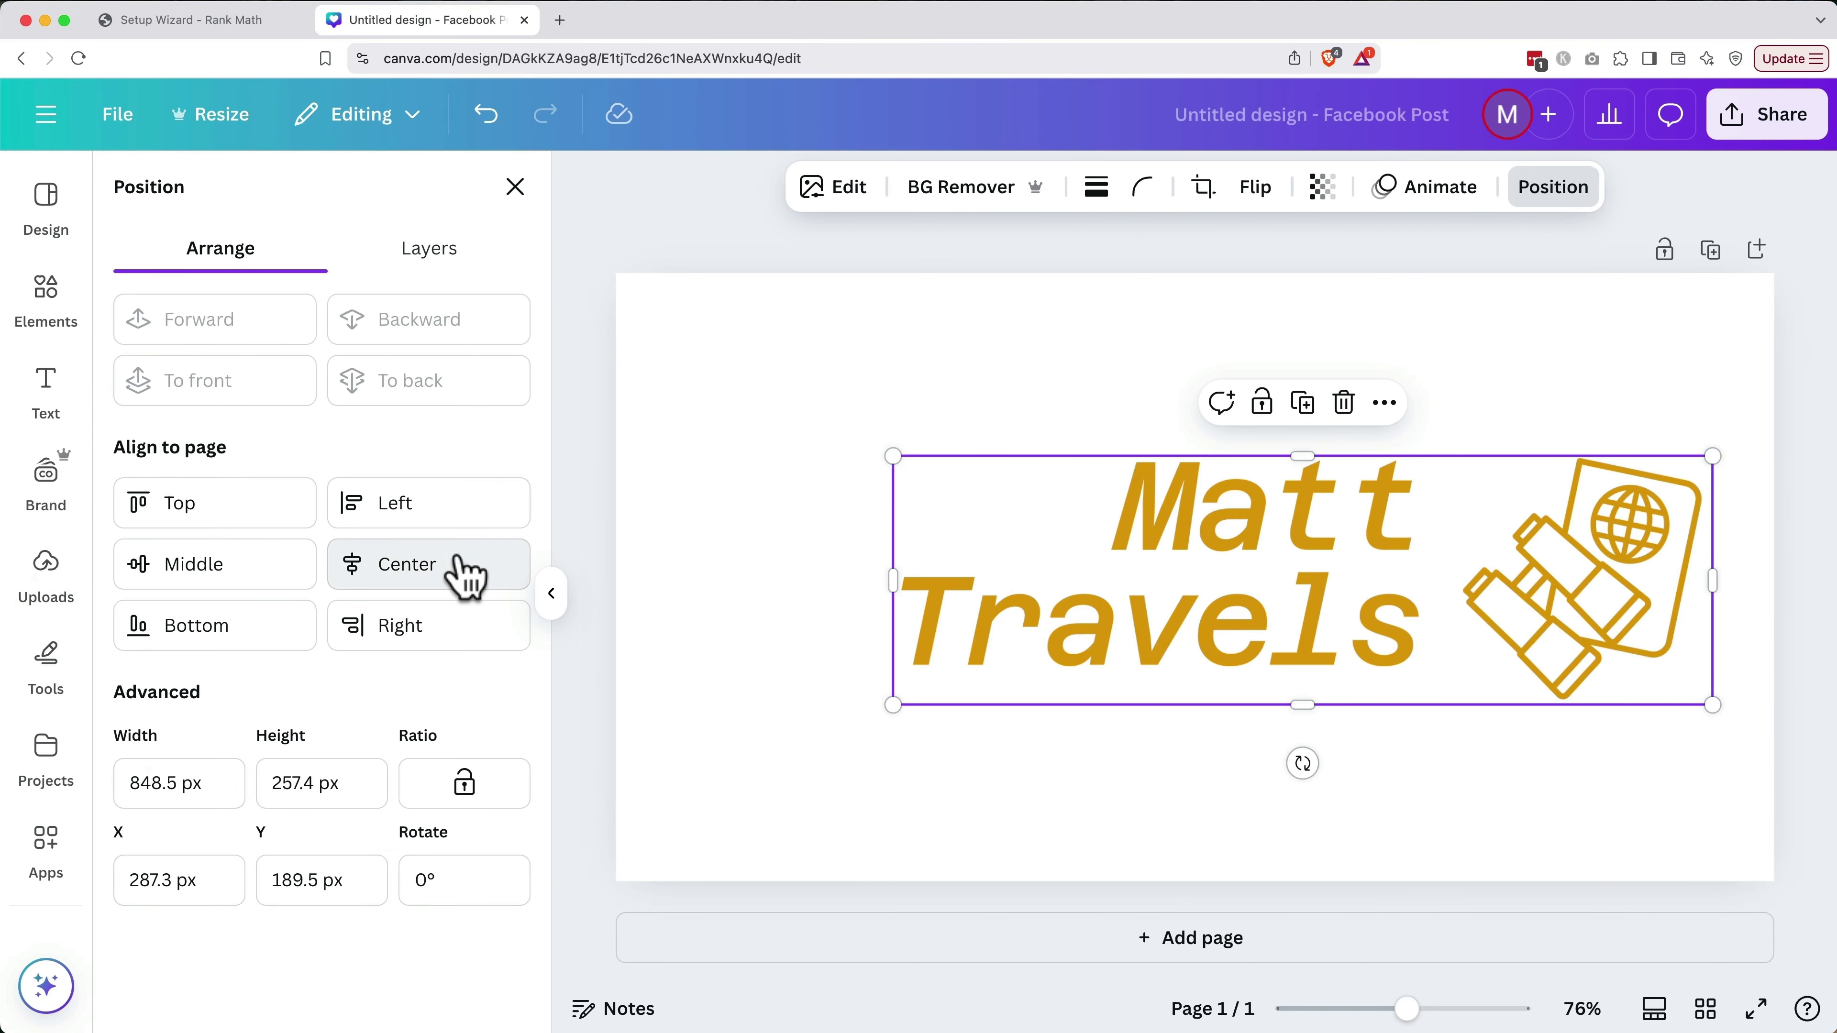
click(234, 579)
click(435, 573)
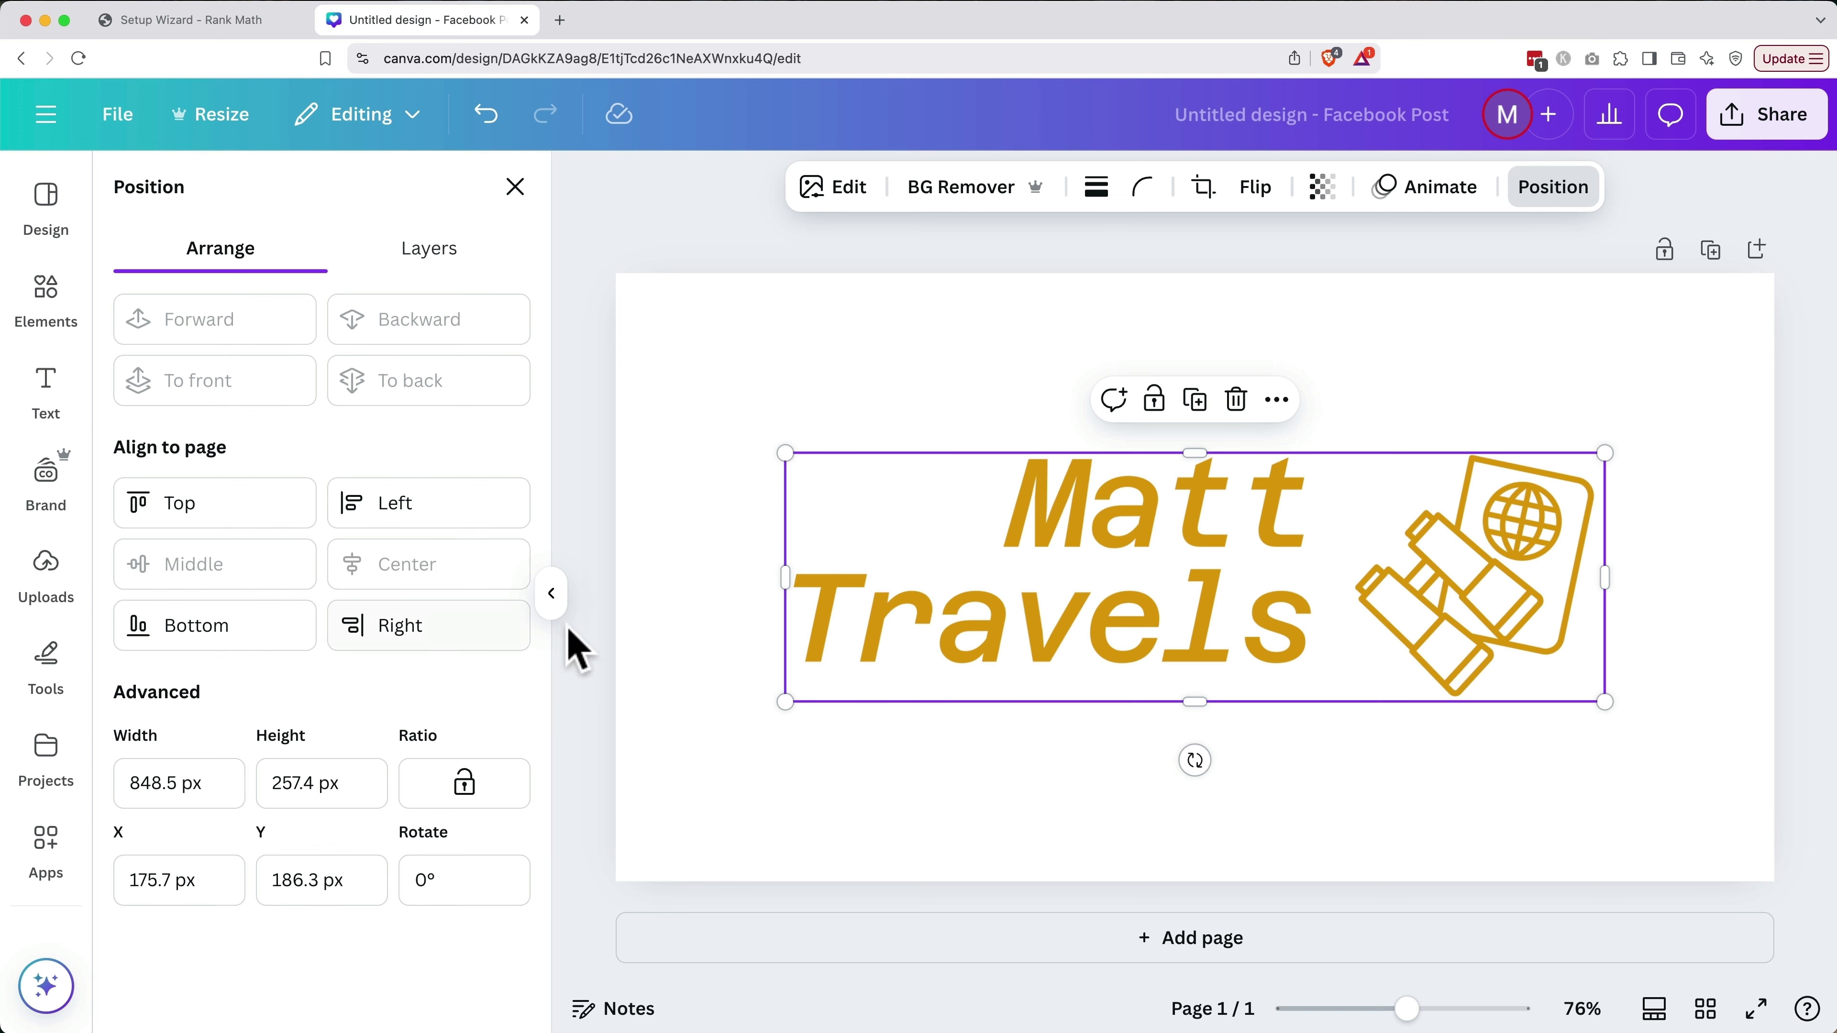
click(691, 660)
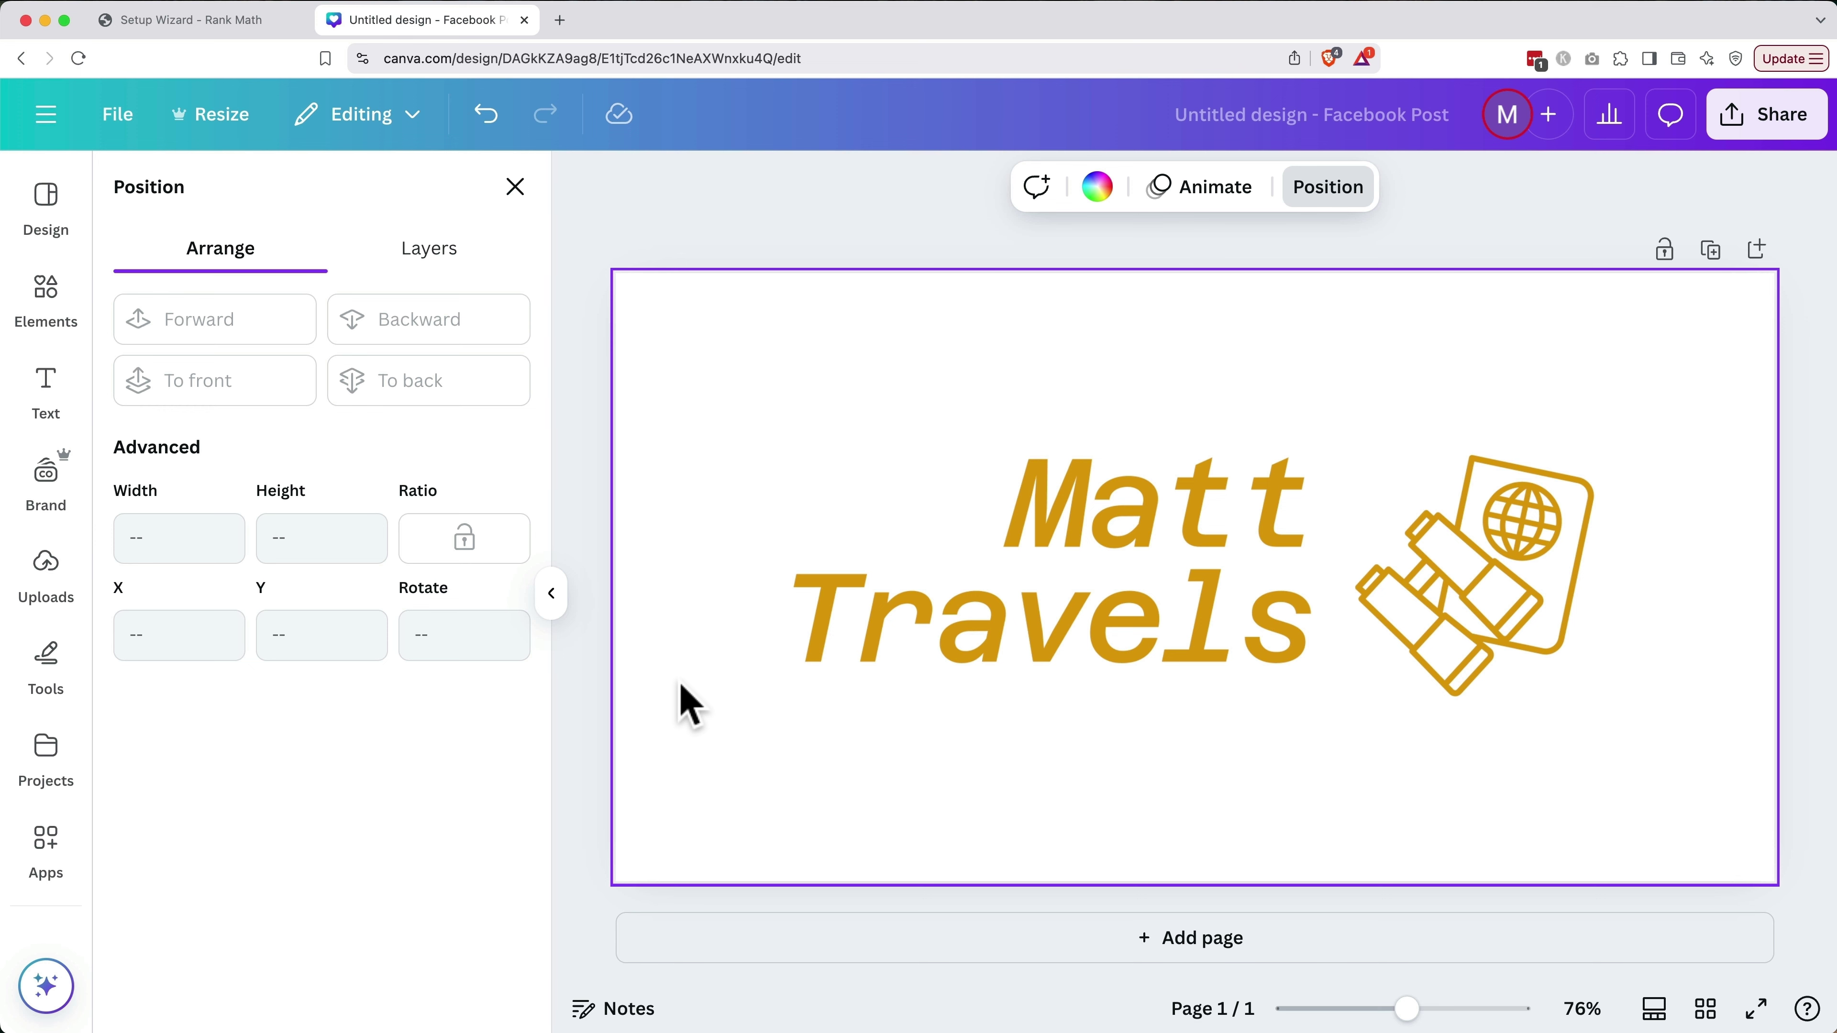
click(67, 329)
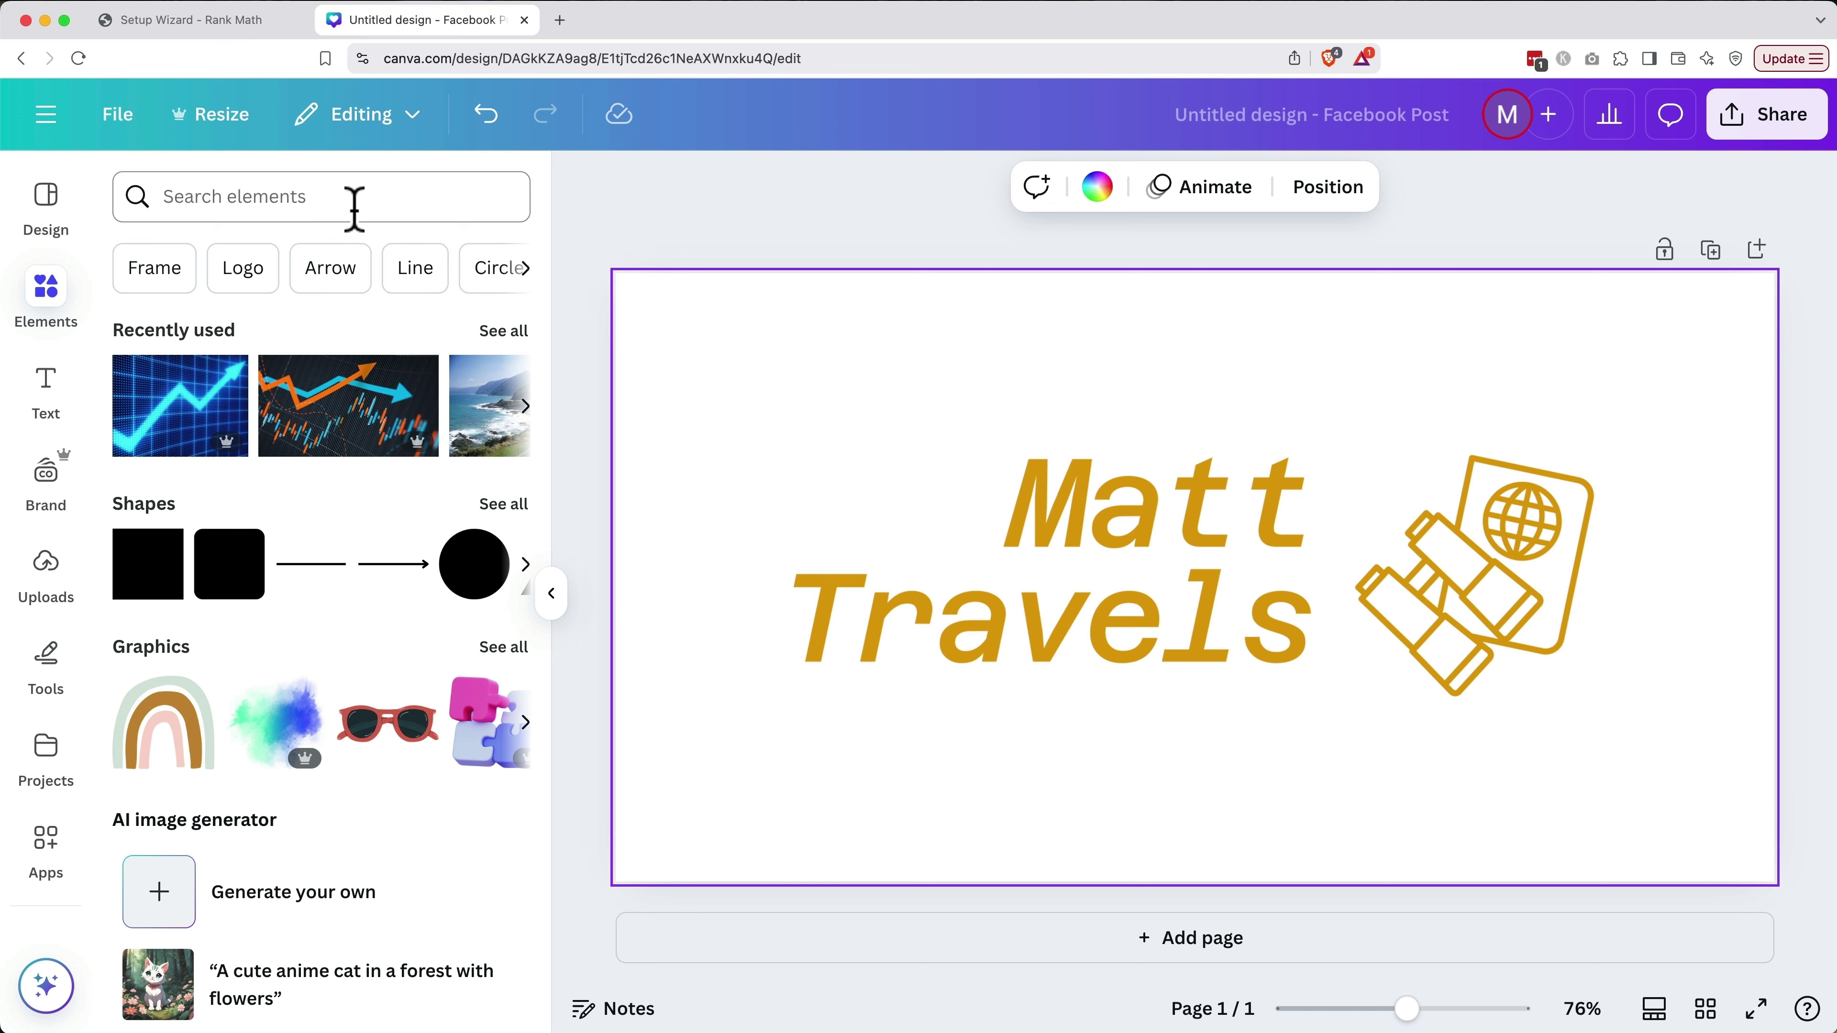
Search Elements for 'beach' and add the palm-beach photo to the design
click(355, 209)
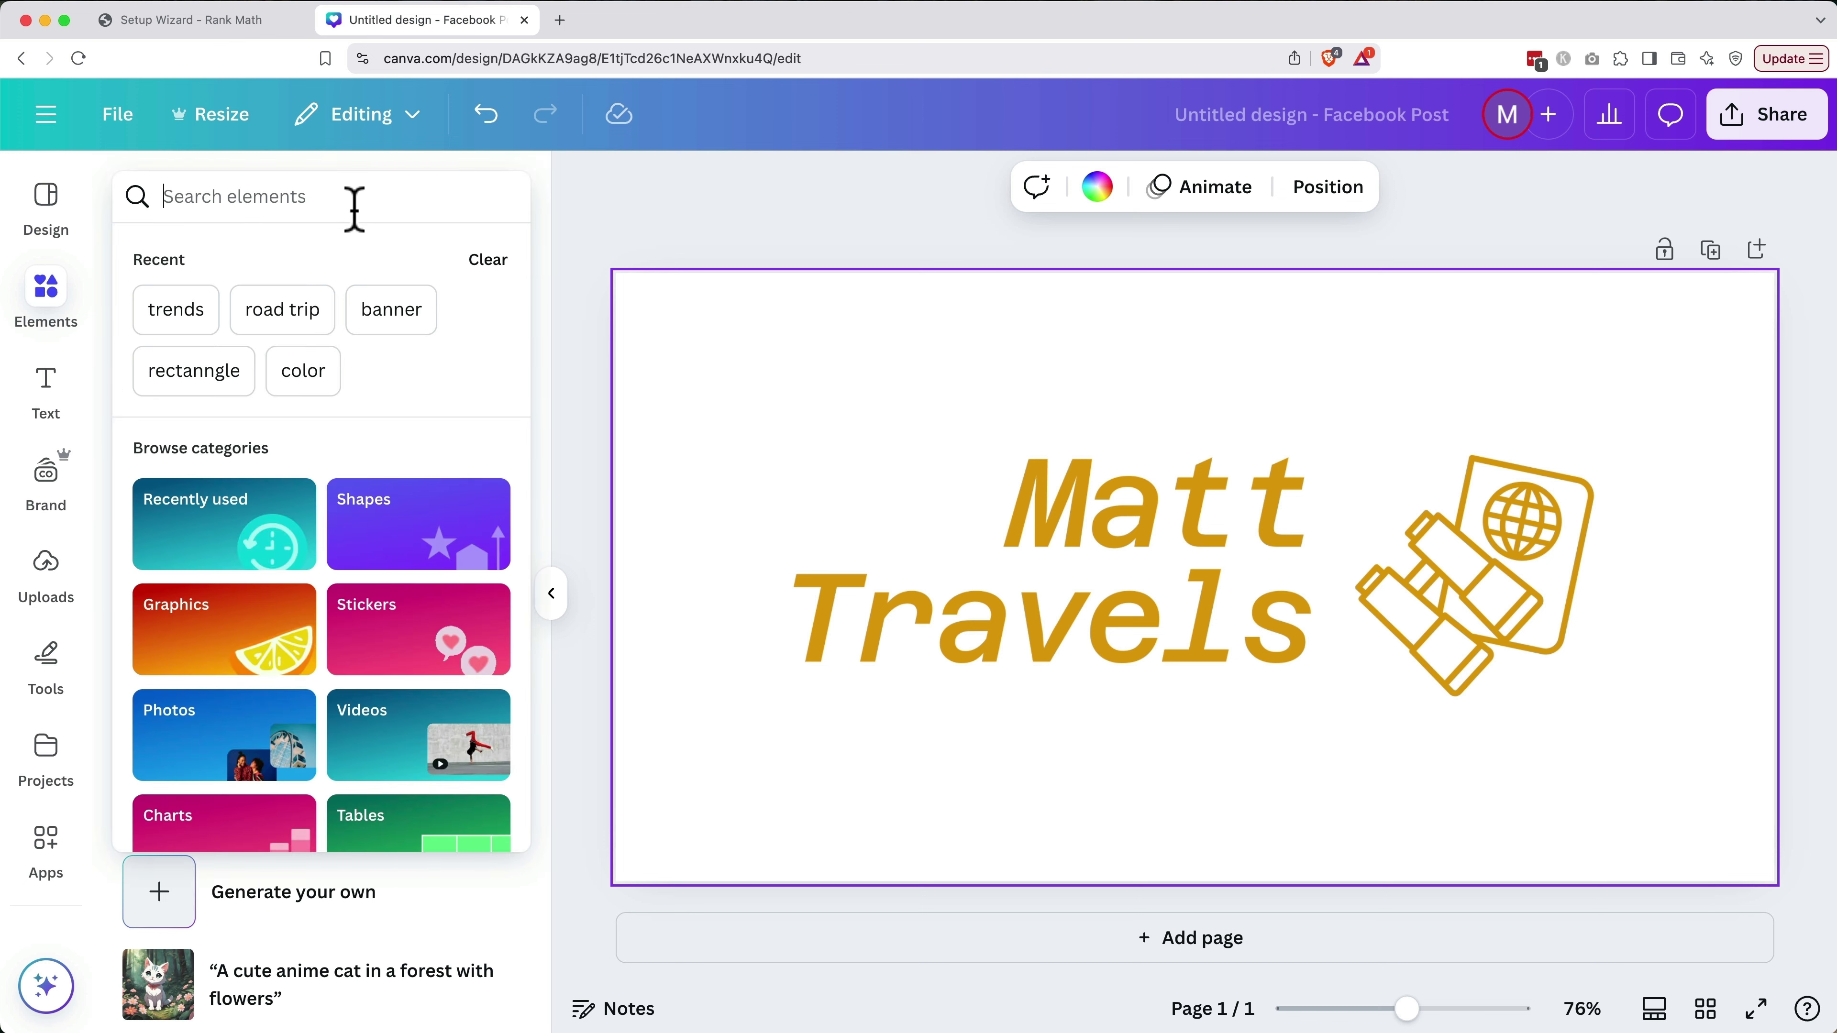
text(beach)
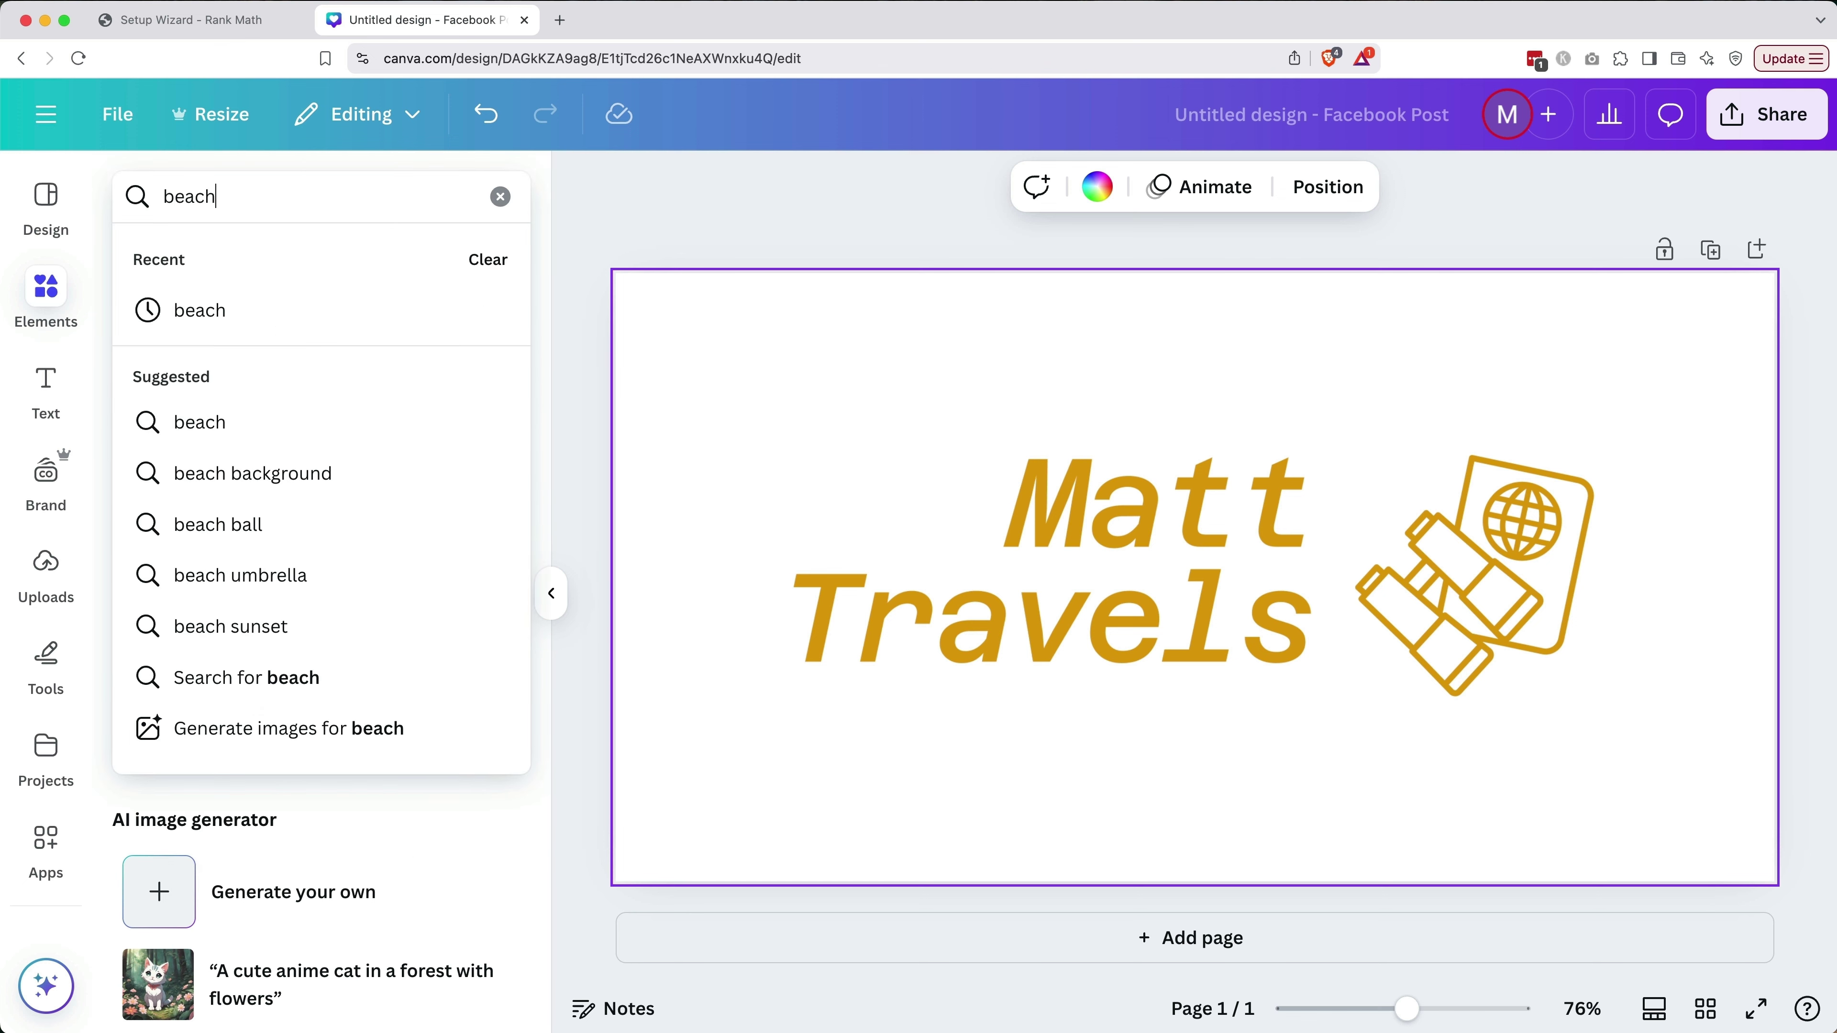
key(Return)
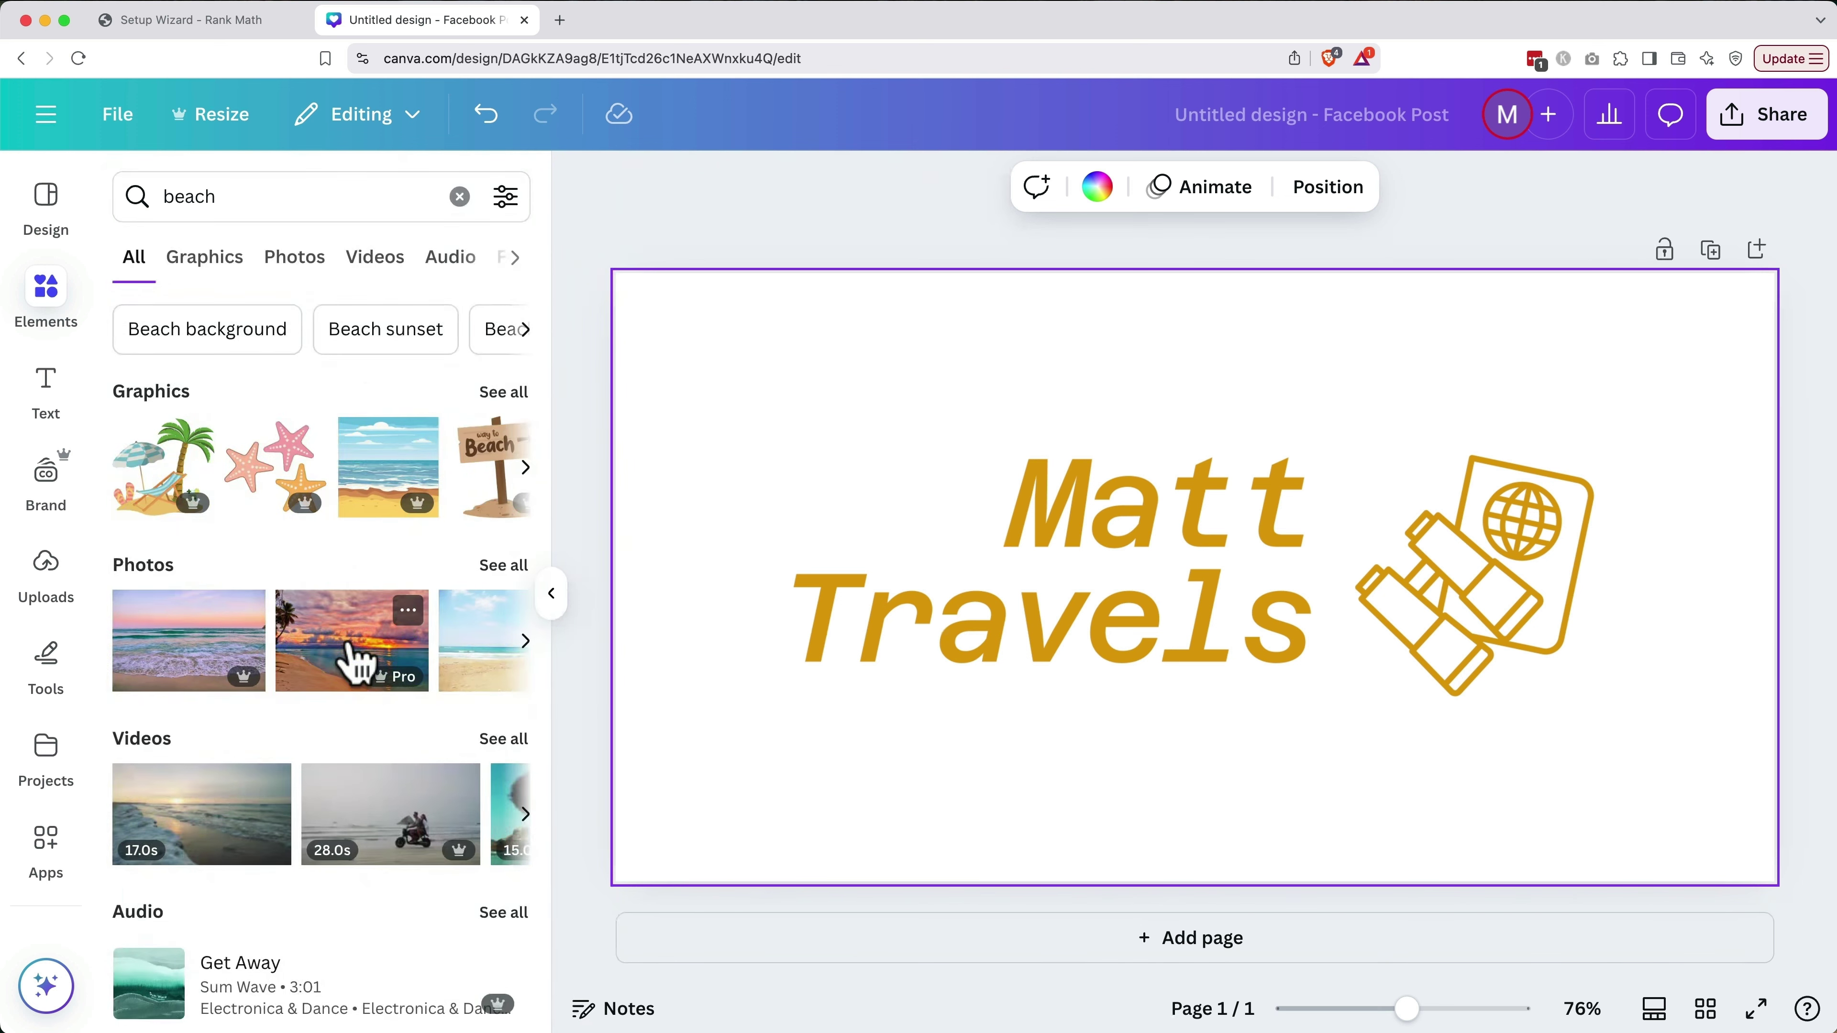
scroll(349, 651, right, 5)
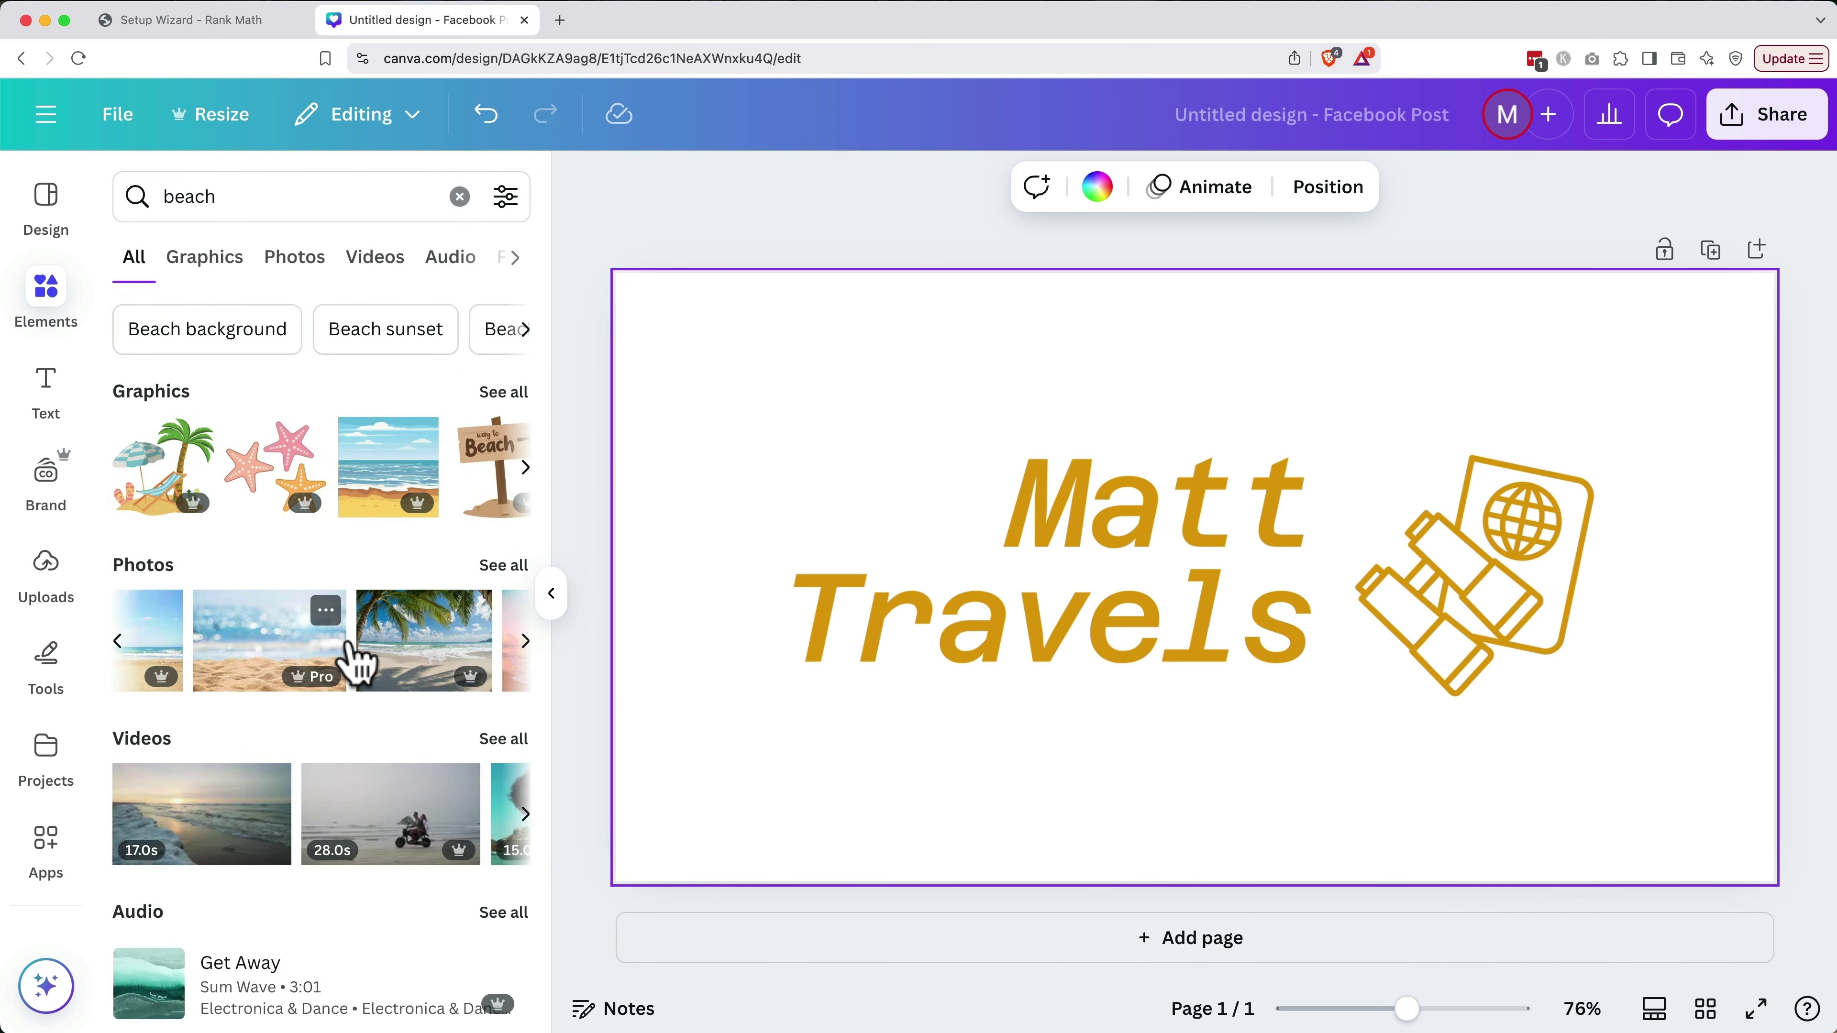
scroll(354, 659, right, 2)
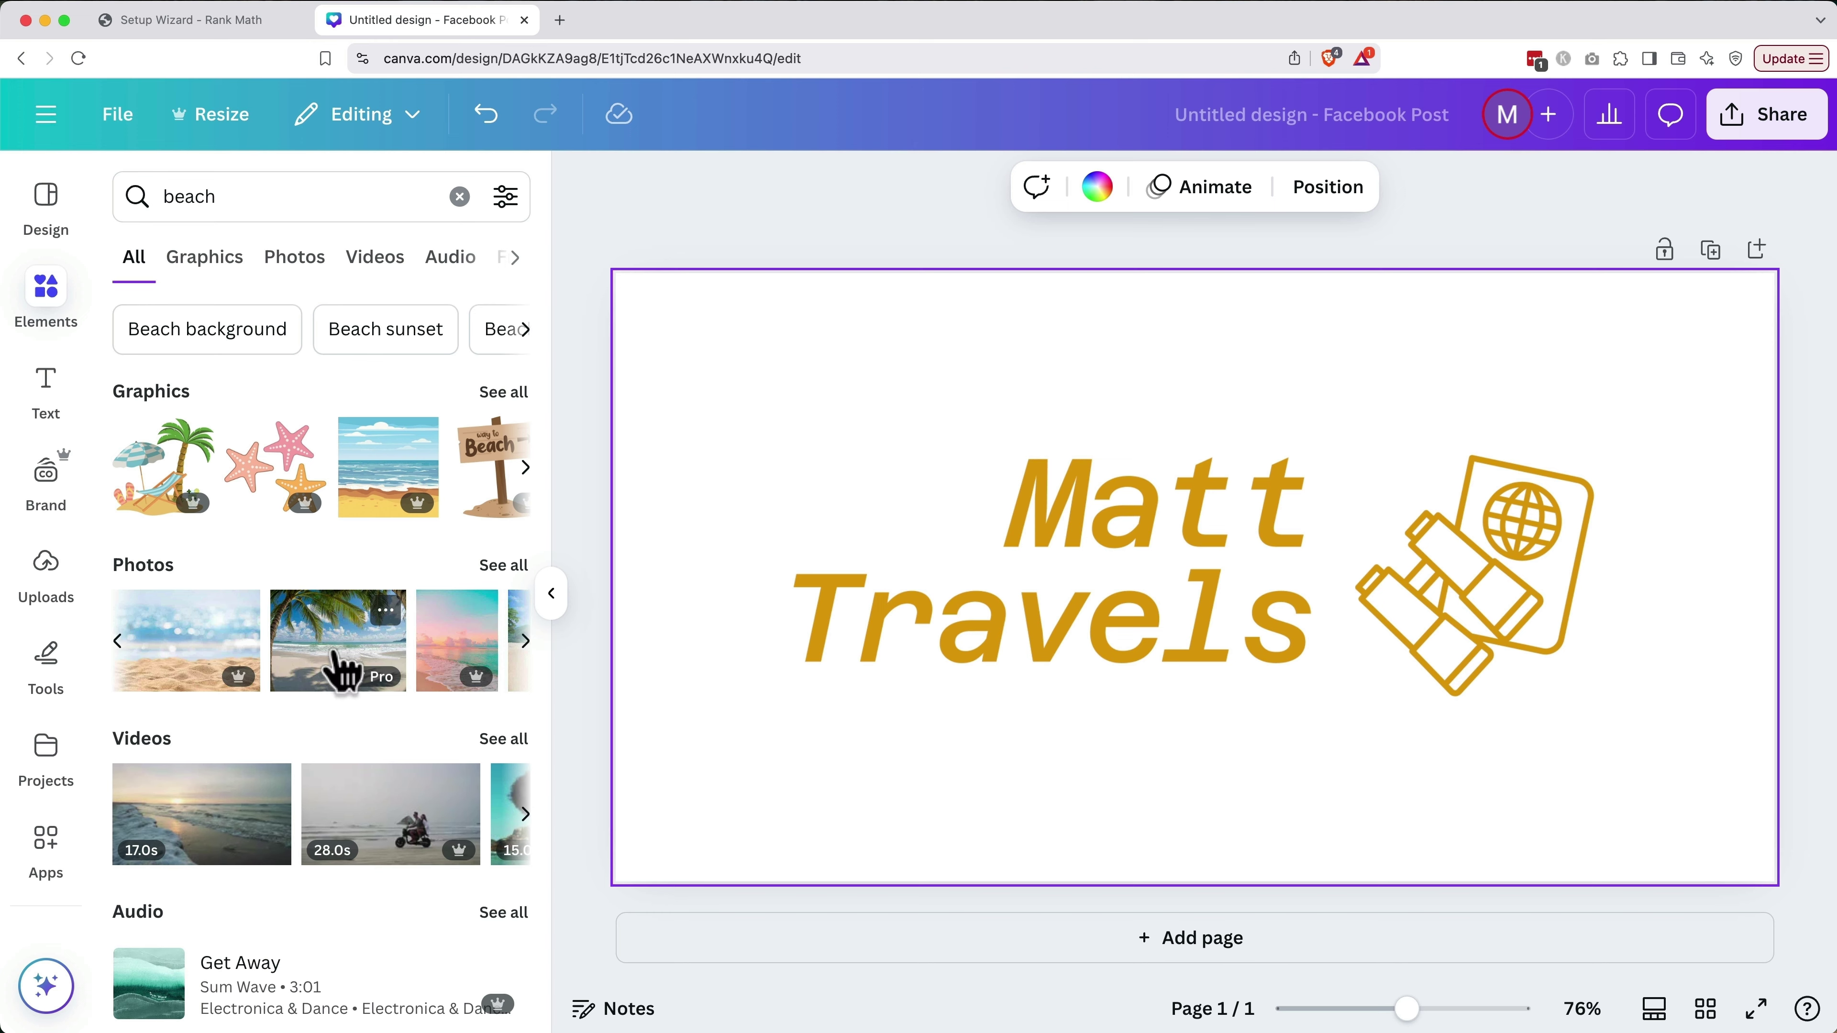
click(340, 669)
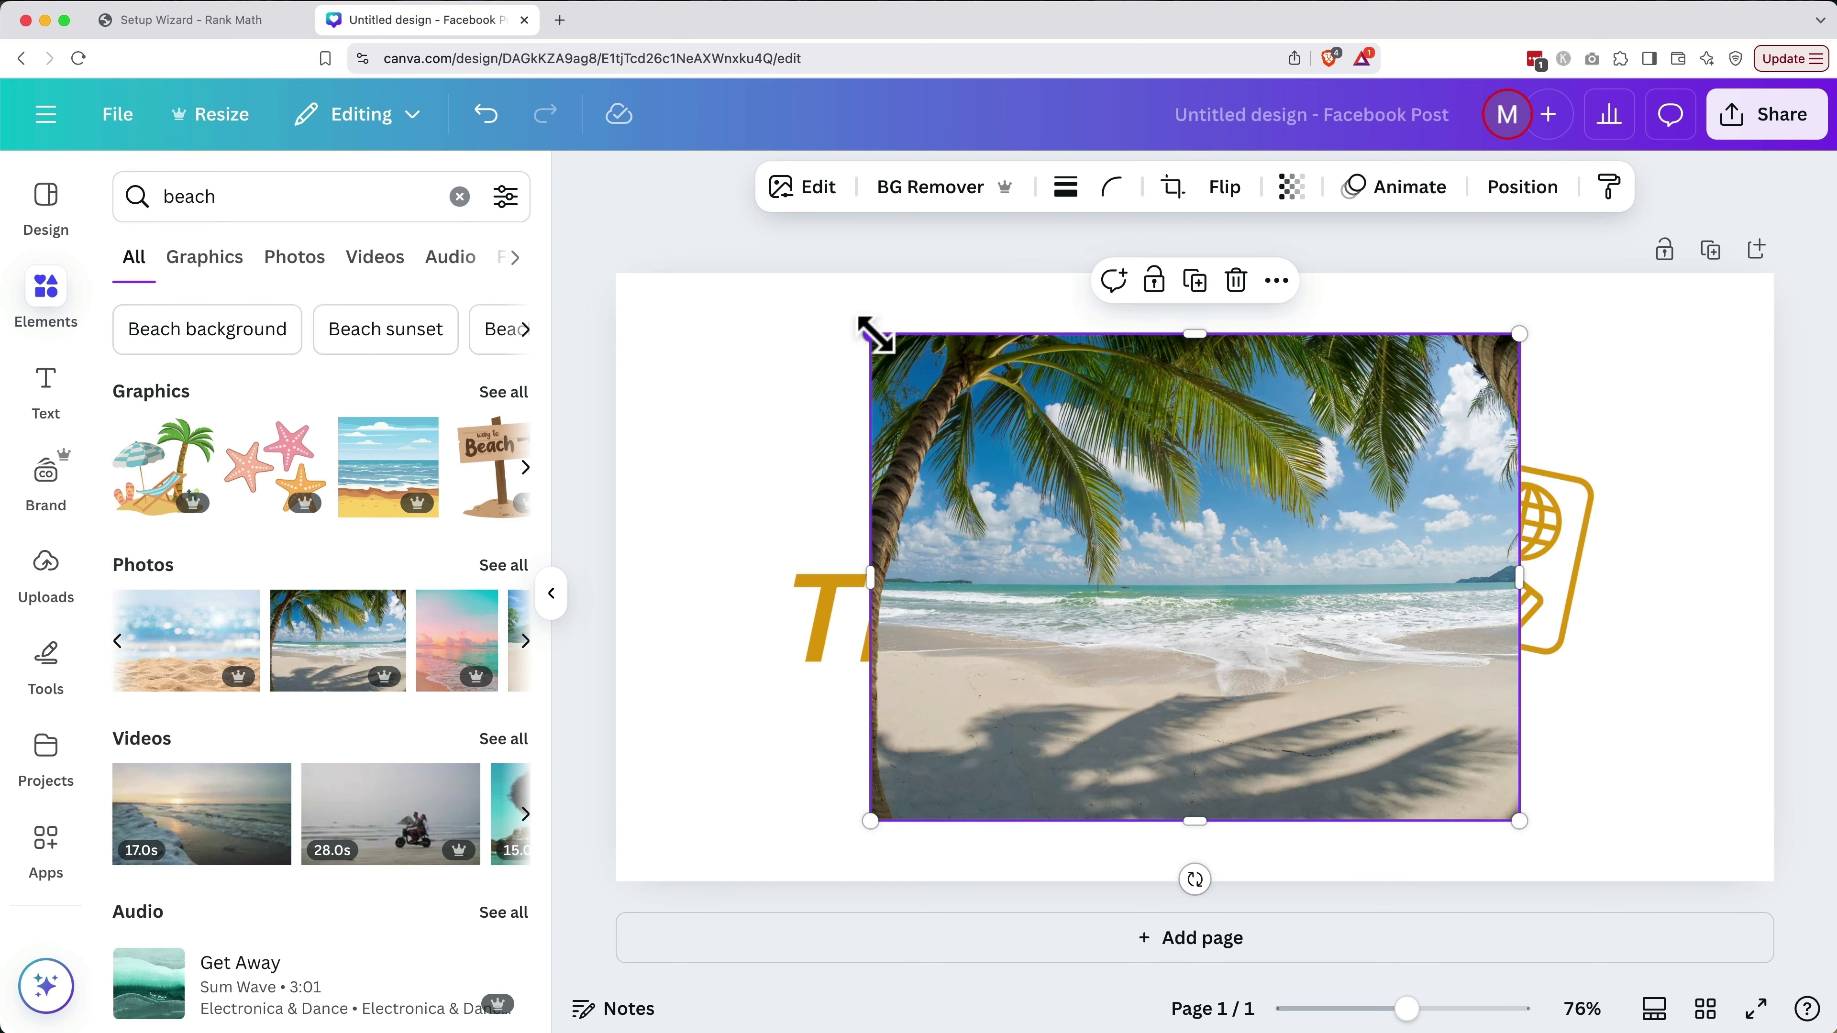
Stretch the beach photo to cover the whole page and send it behind the logo
drag(876, 335, 574, 239)
drag(1518, 820, 1793, 948)
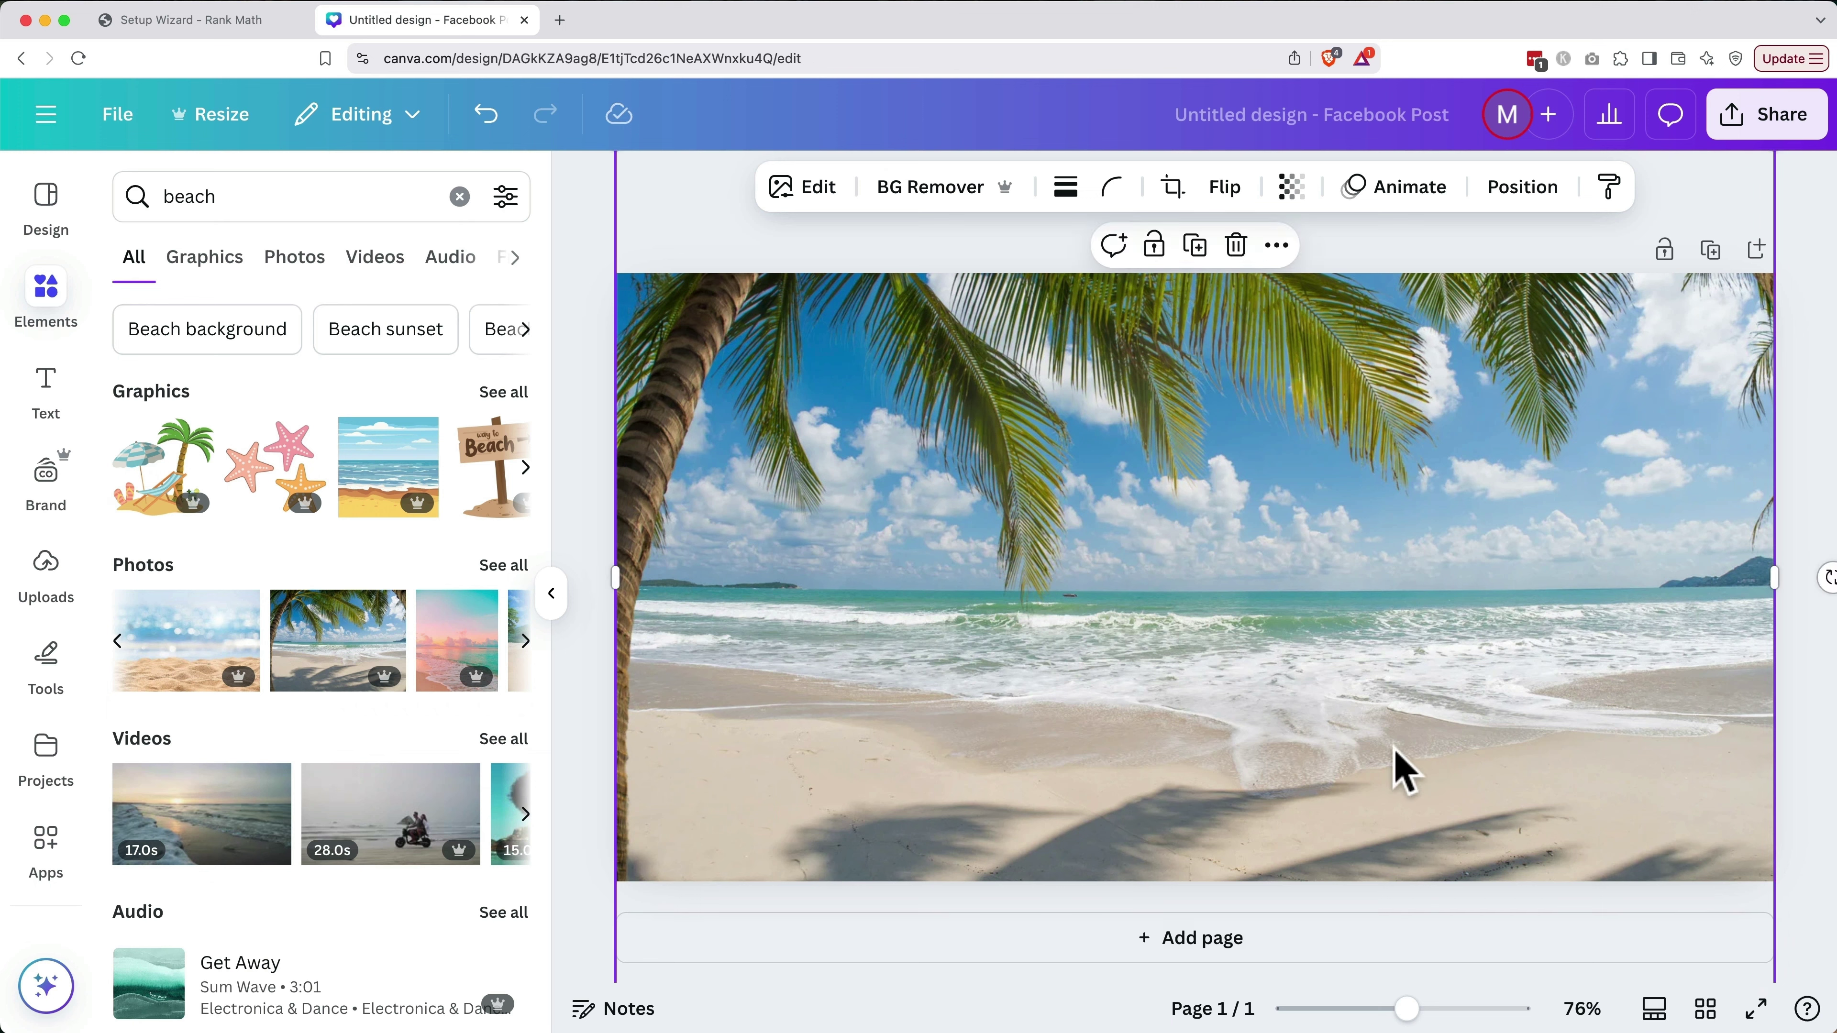
click(1508, 196)
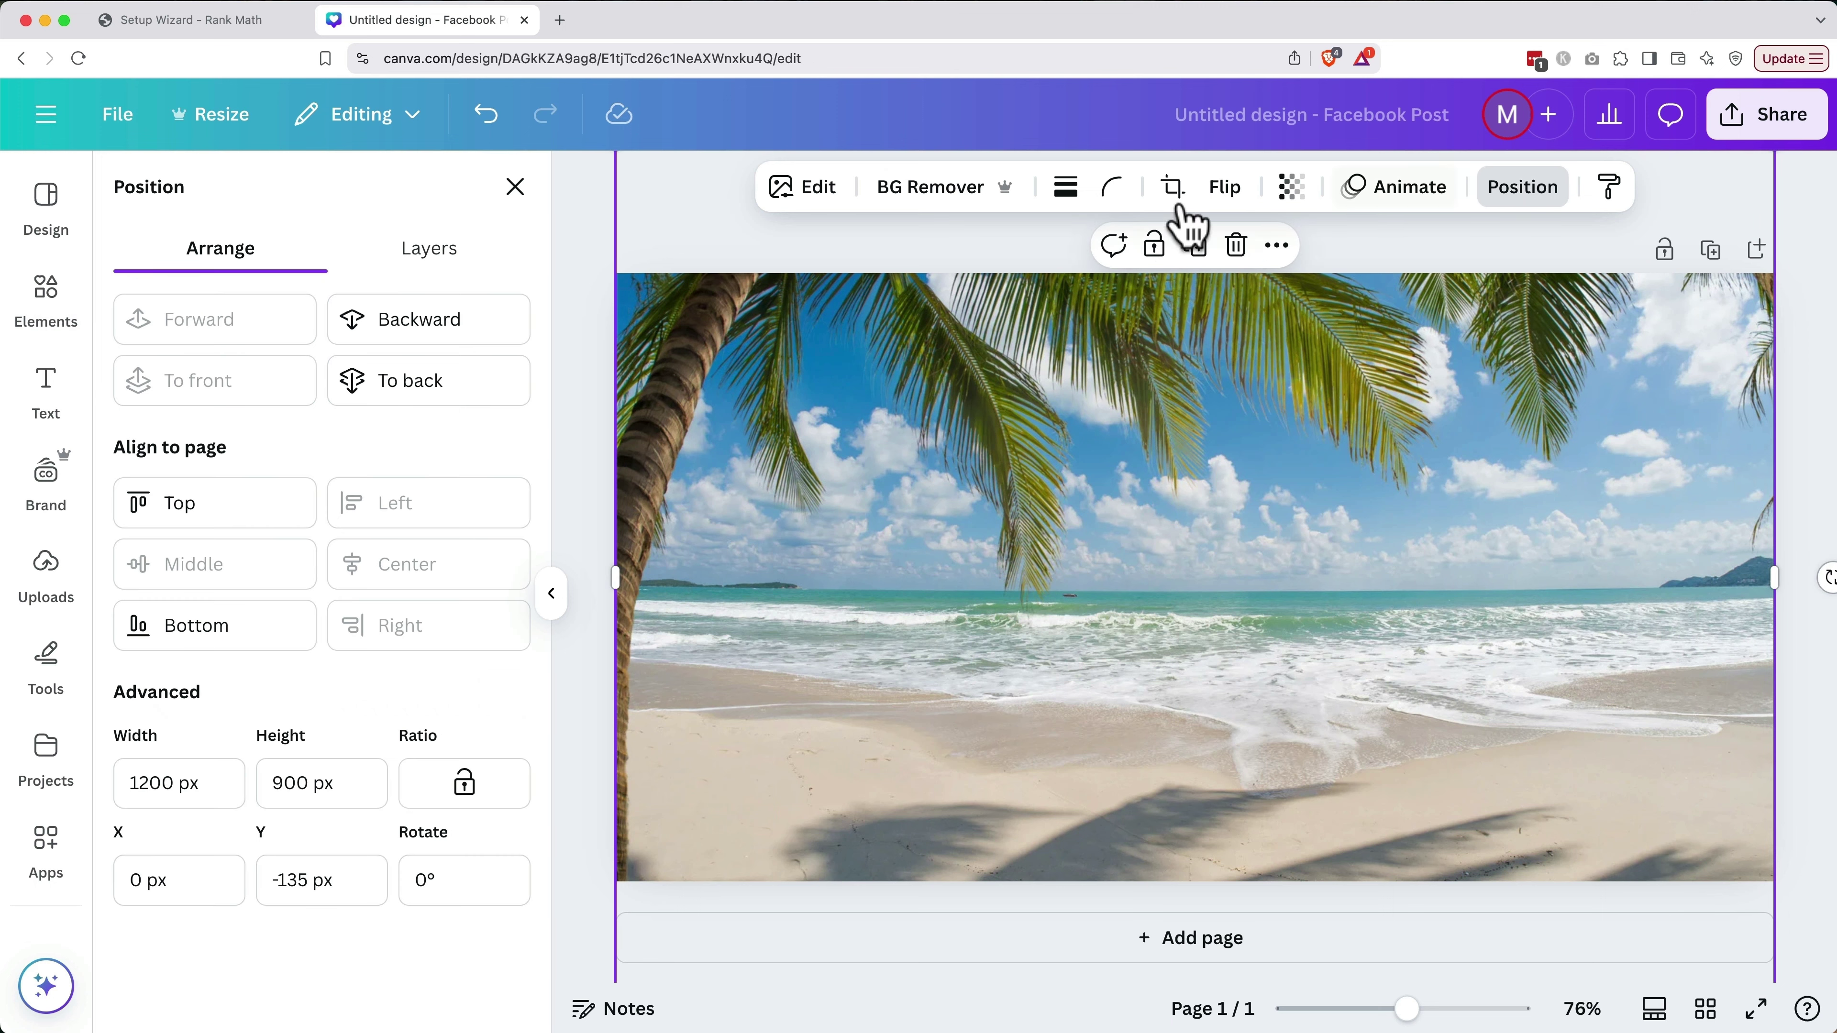
click(440, 382)
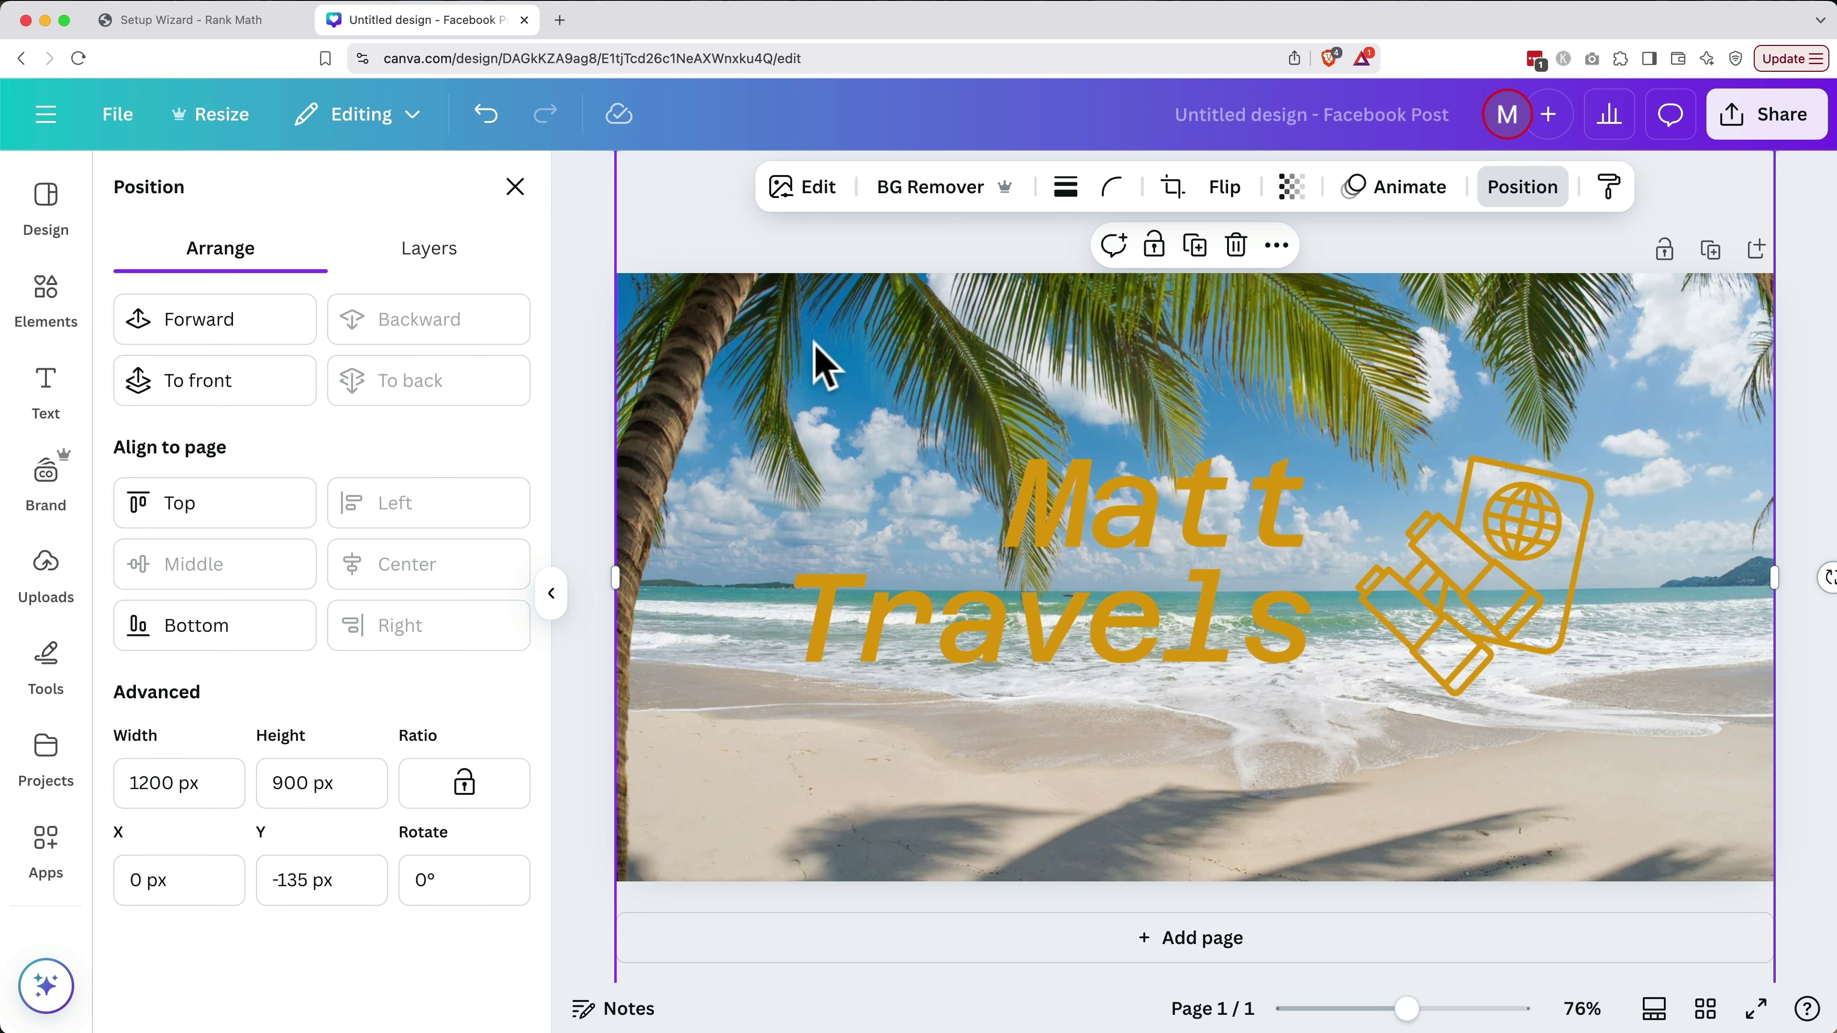
Darken the beach photo by lowering its brightness to -85
click(820, 189)
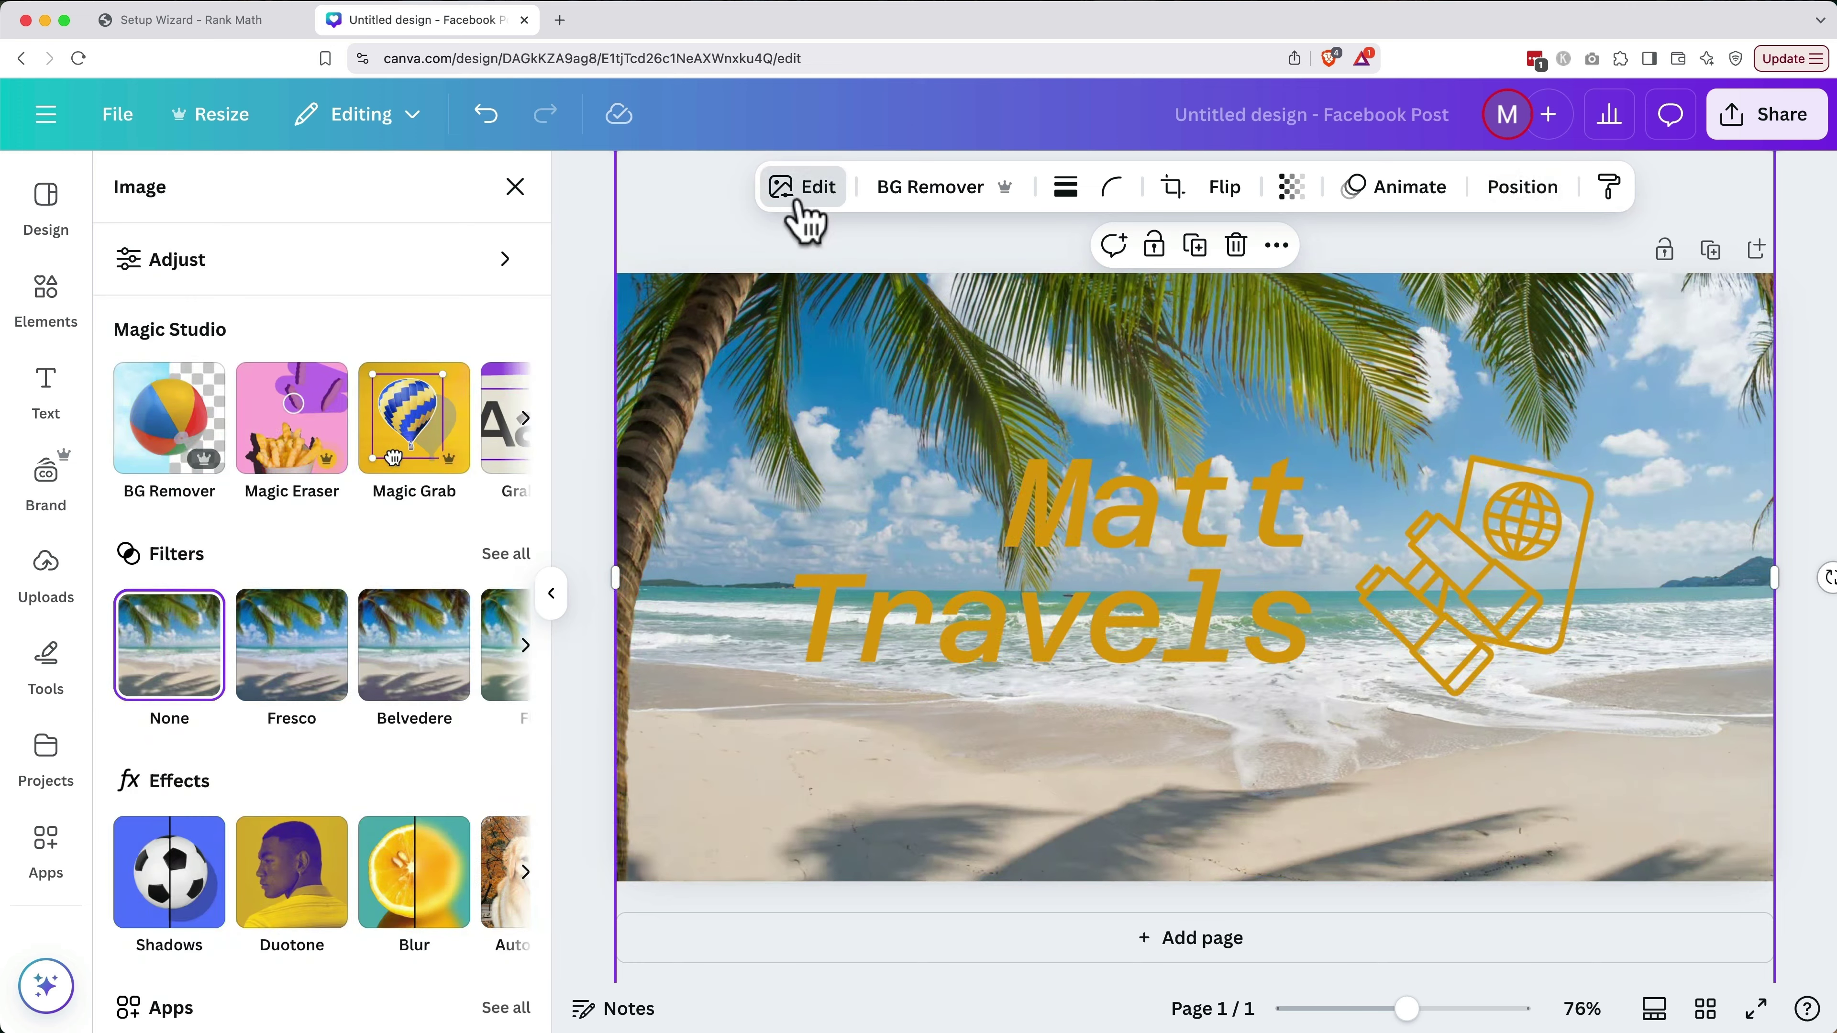
click(362, 262)
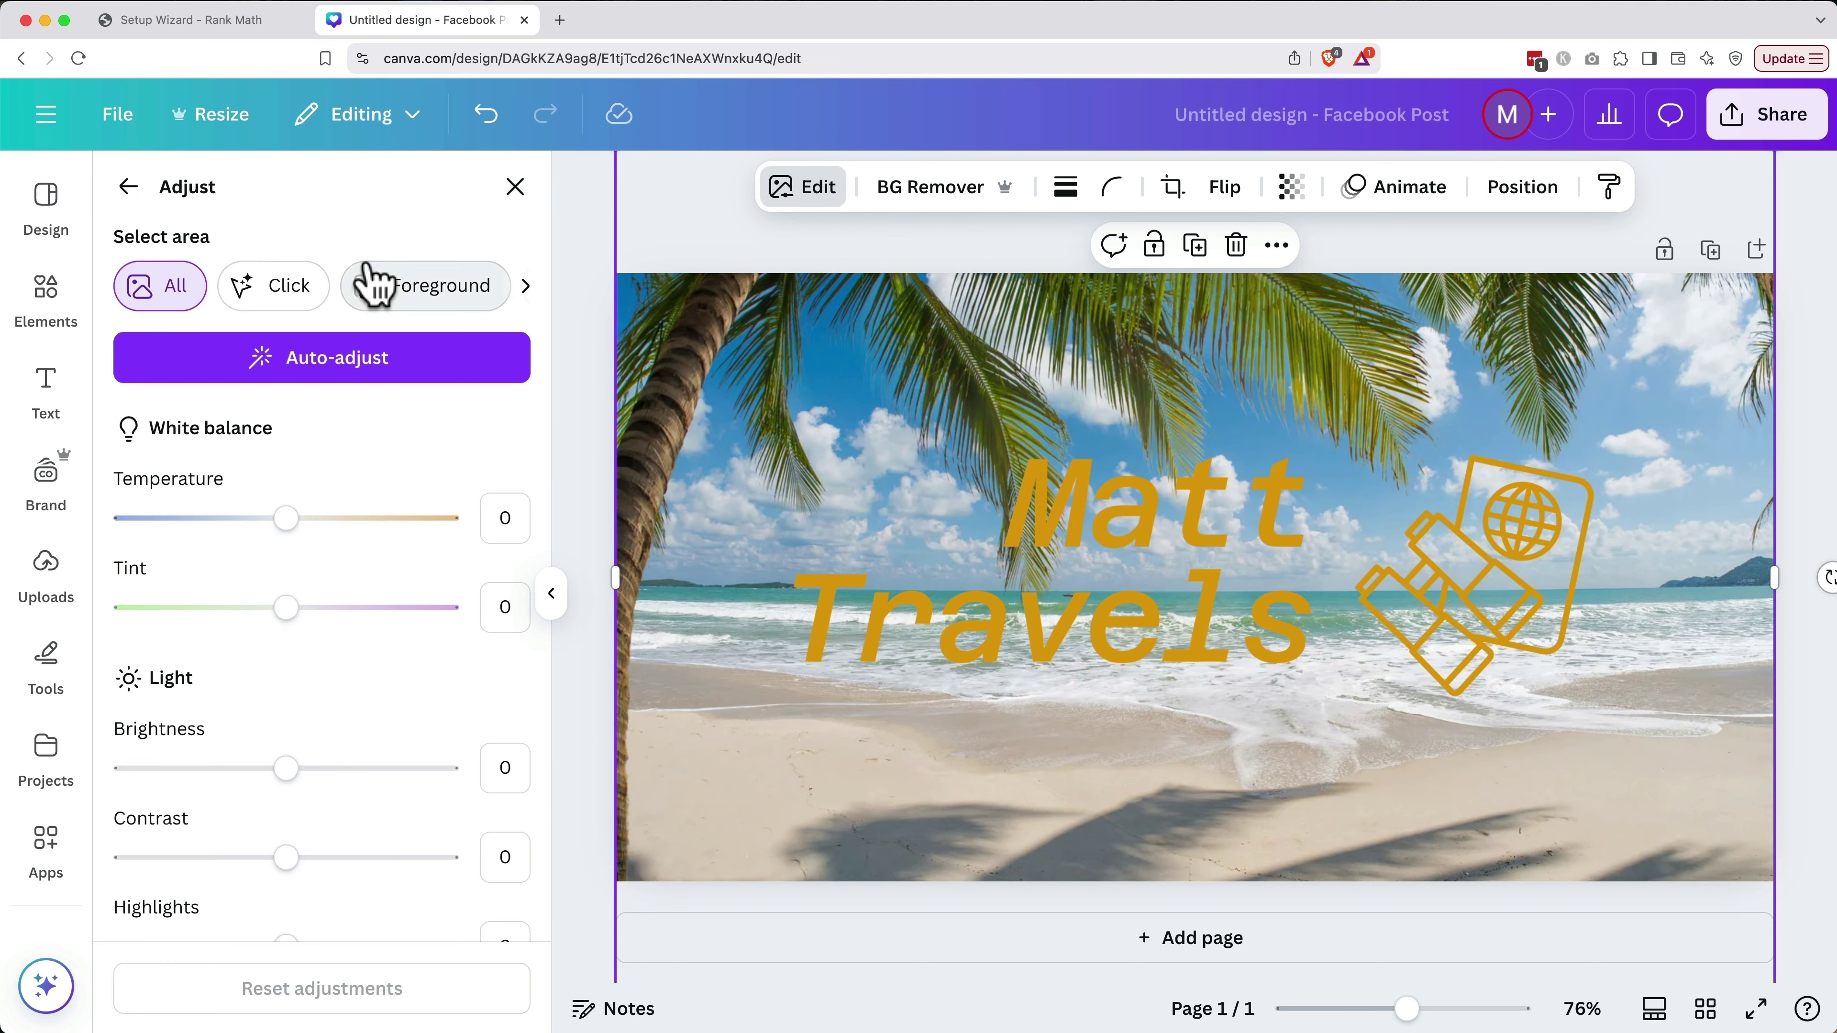
scroll(418, 509, down, 2)
scroll(414, 507, down, 2)
drag(286, 561, 144, 571)
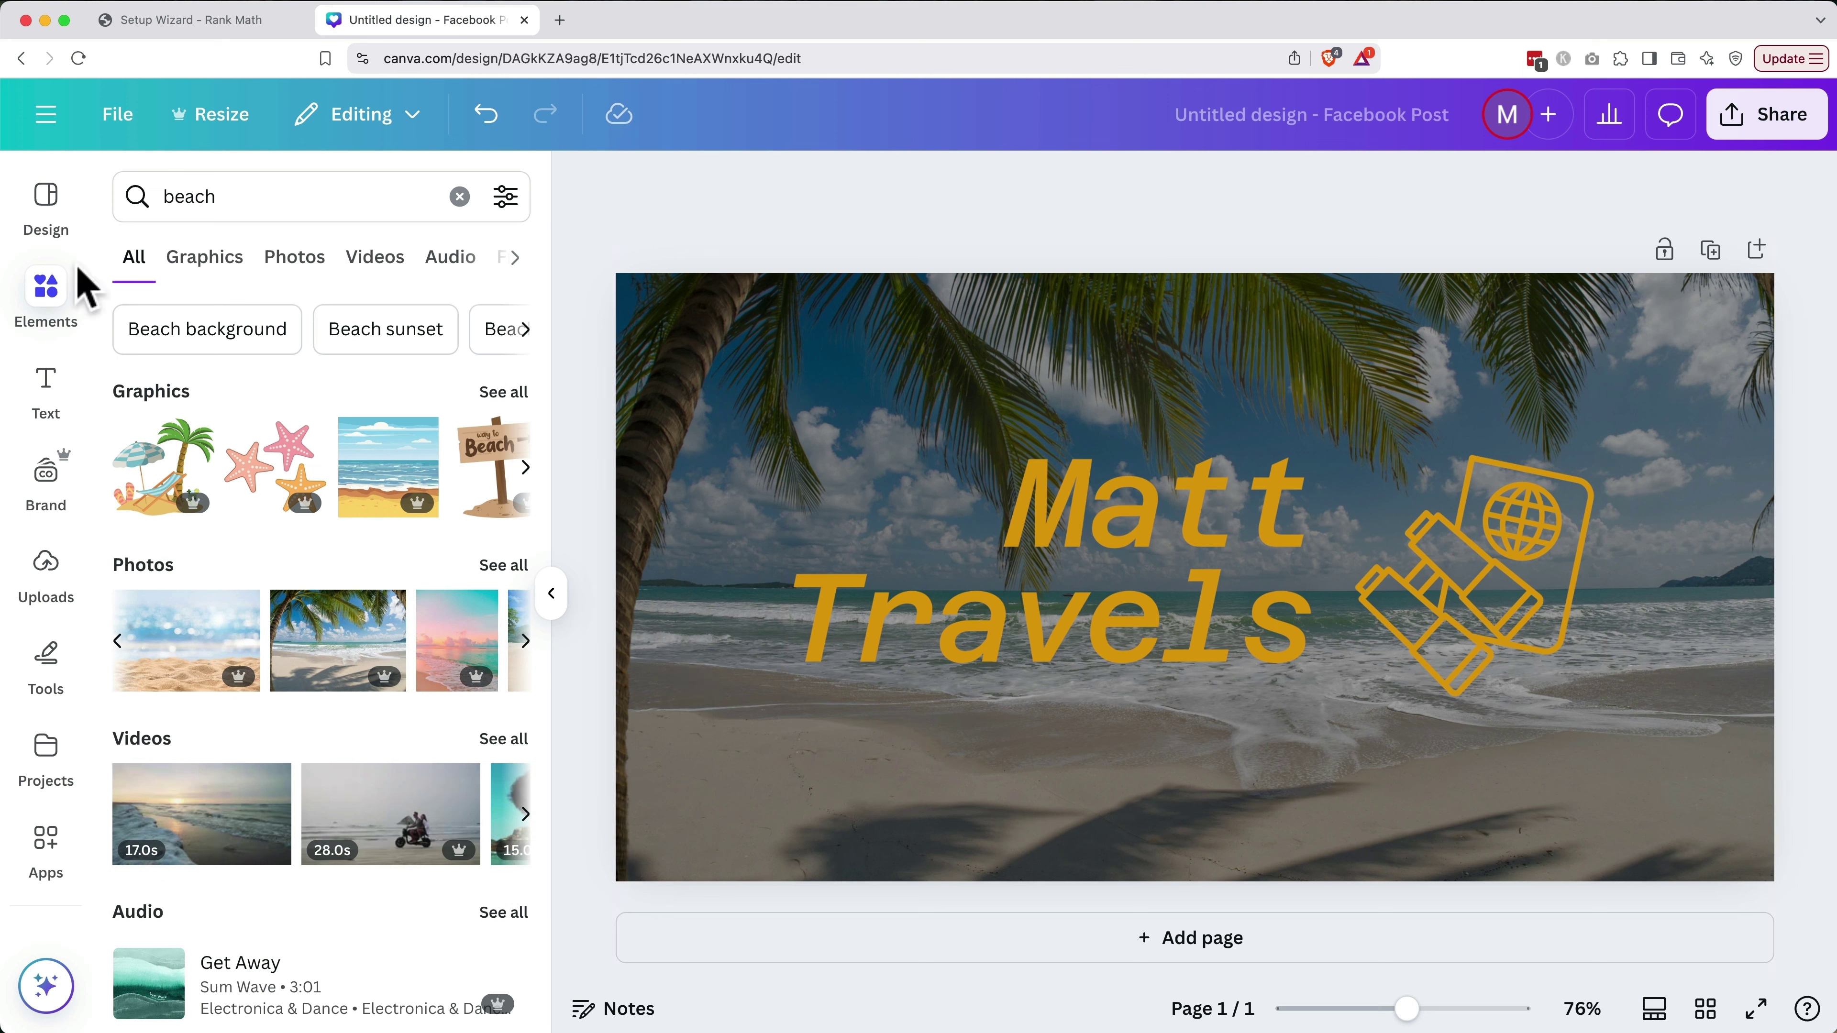
Add a rectangle from Elements and stretch it to cover the whole page
double_click(194, 209)
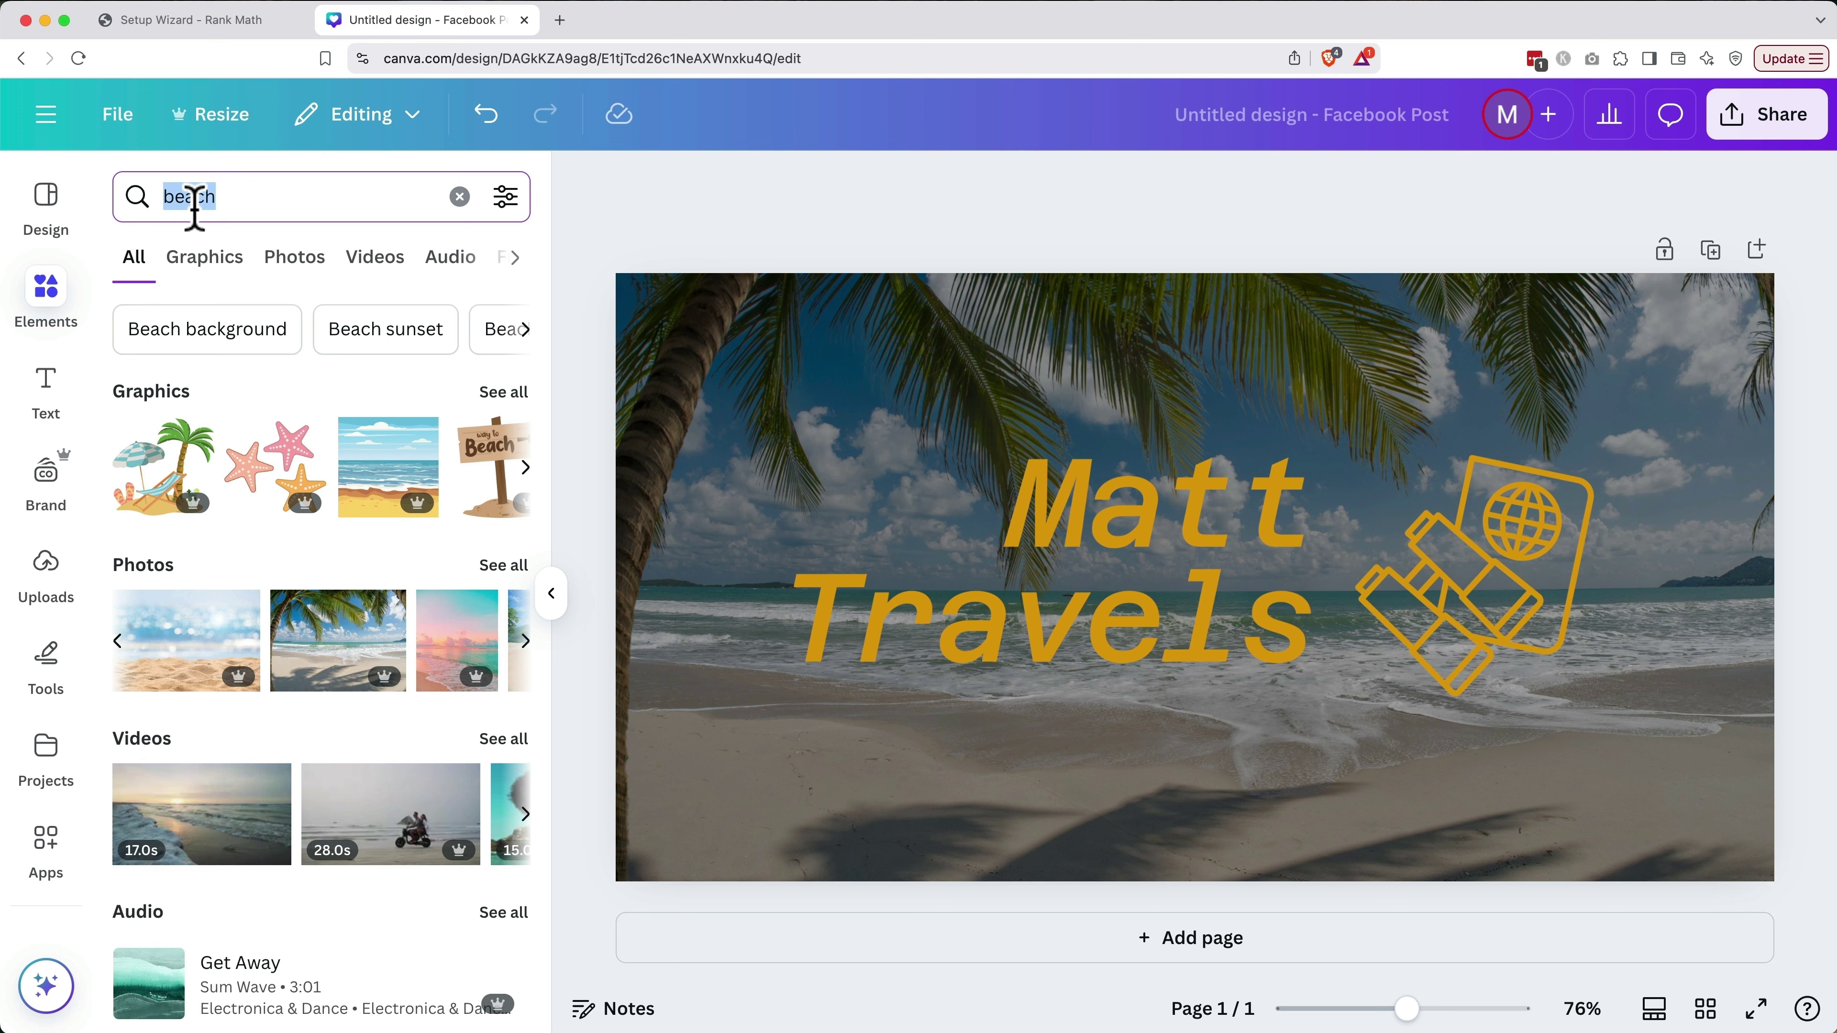
text(rec)
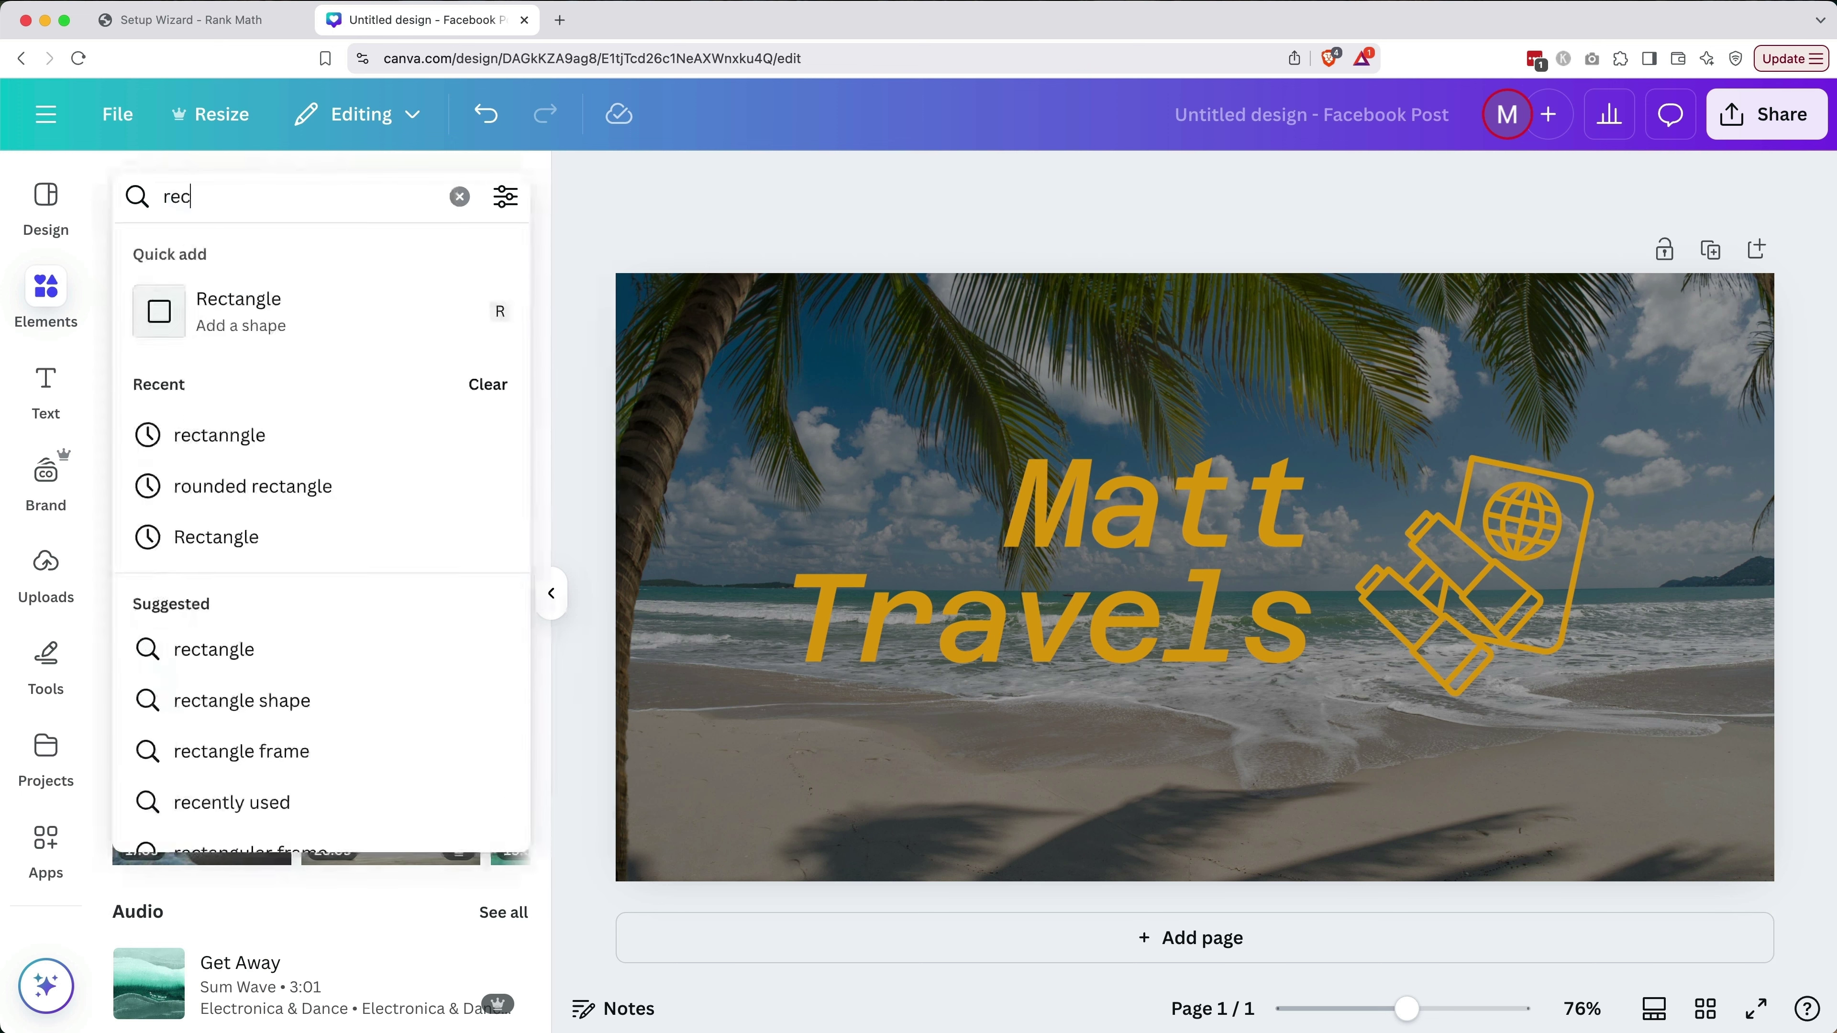
click(210, 339)
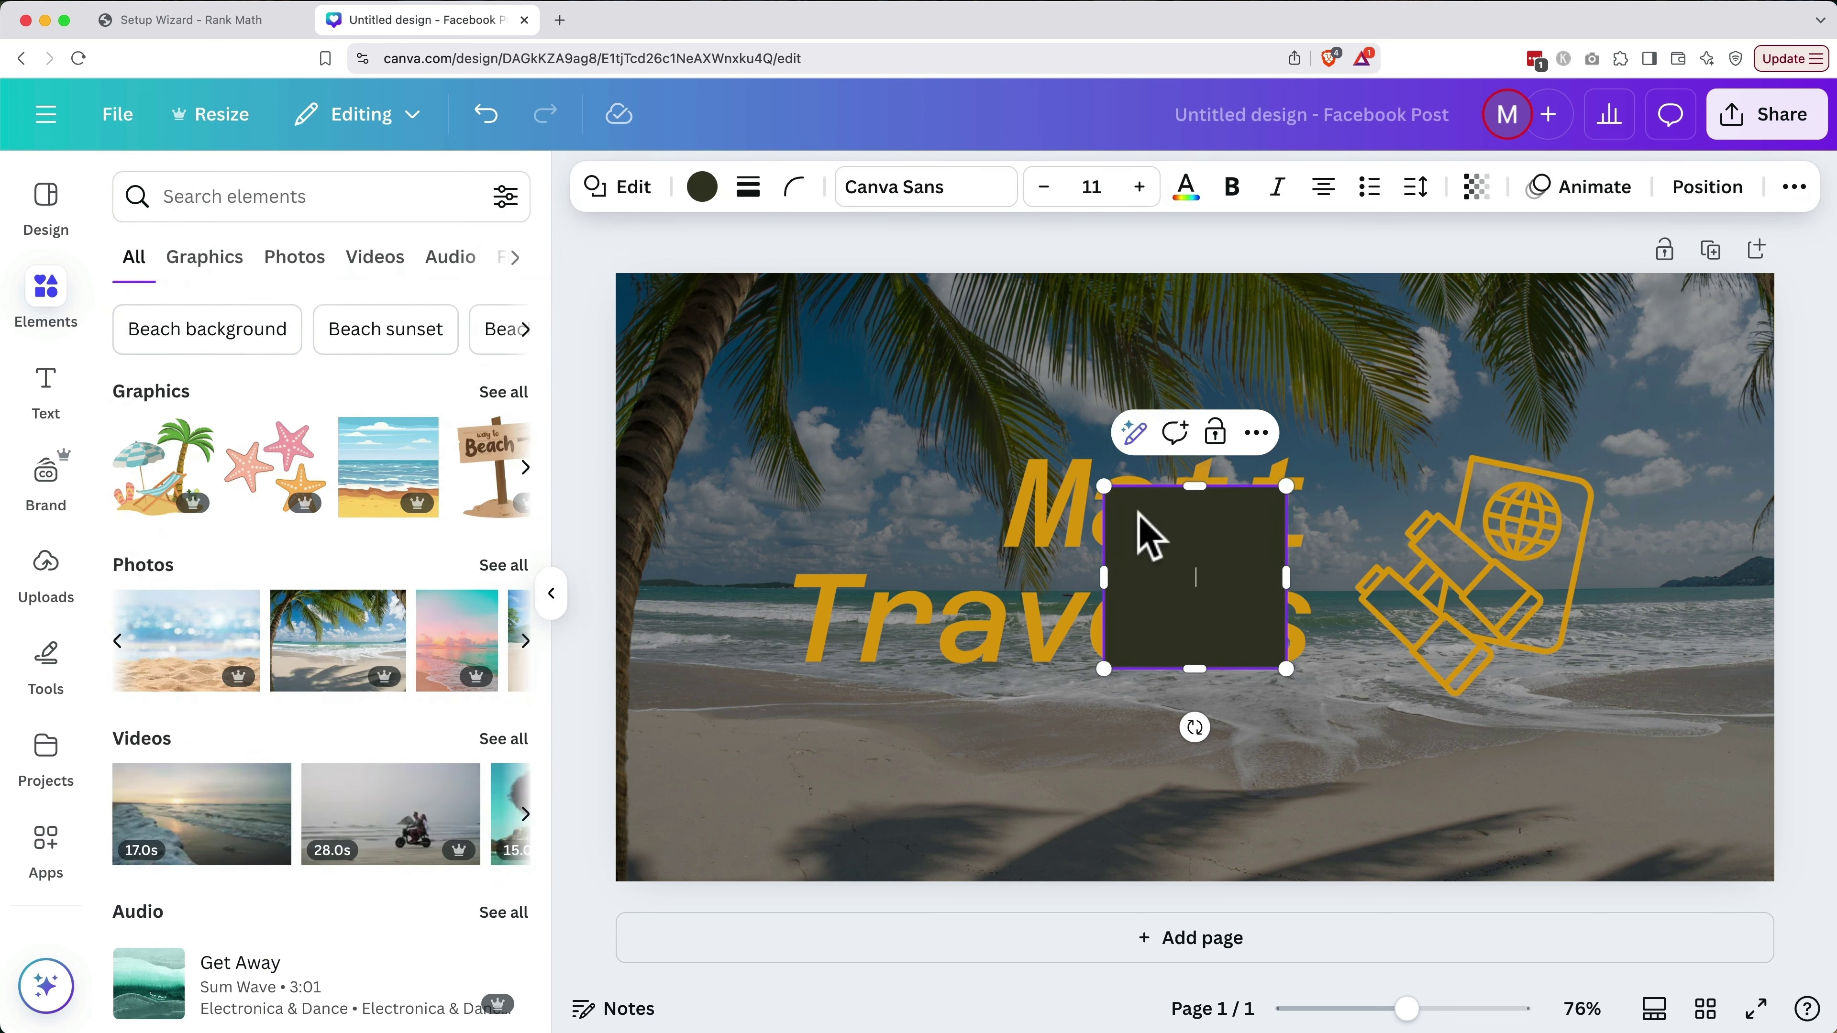
drag(1130, 525, 632, 300)
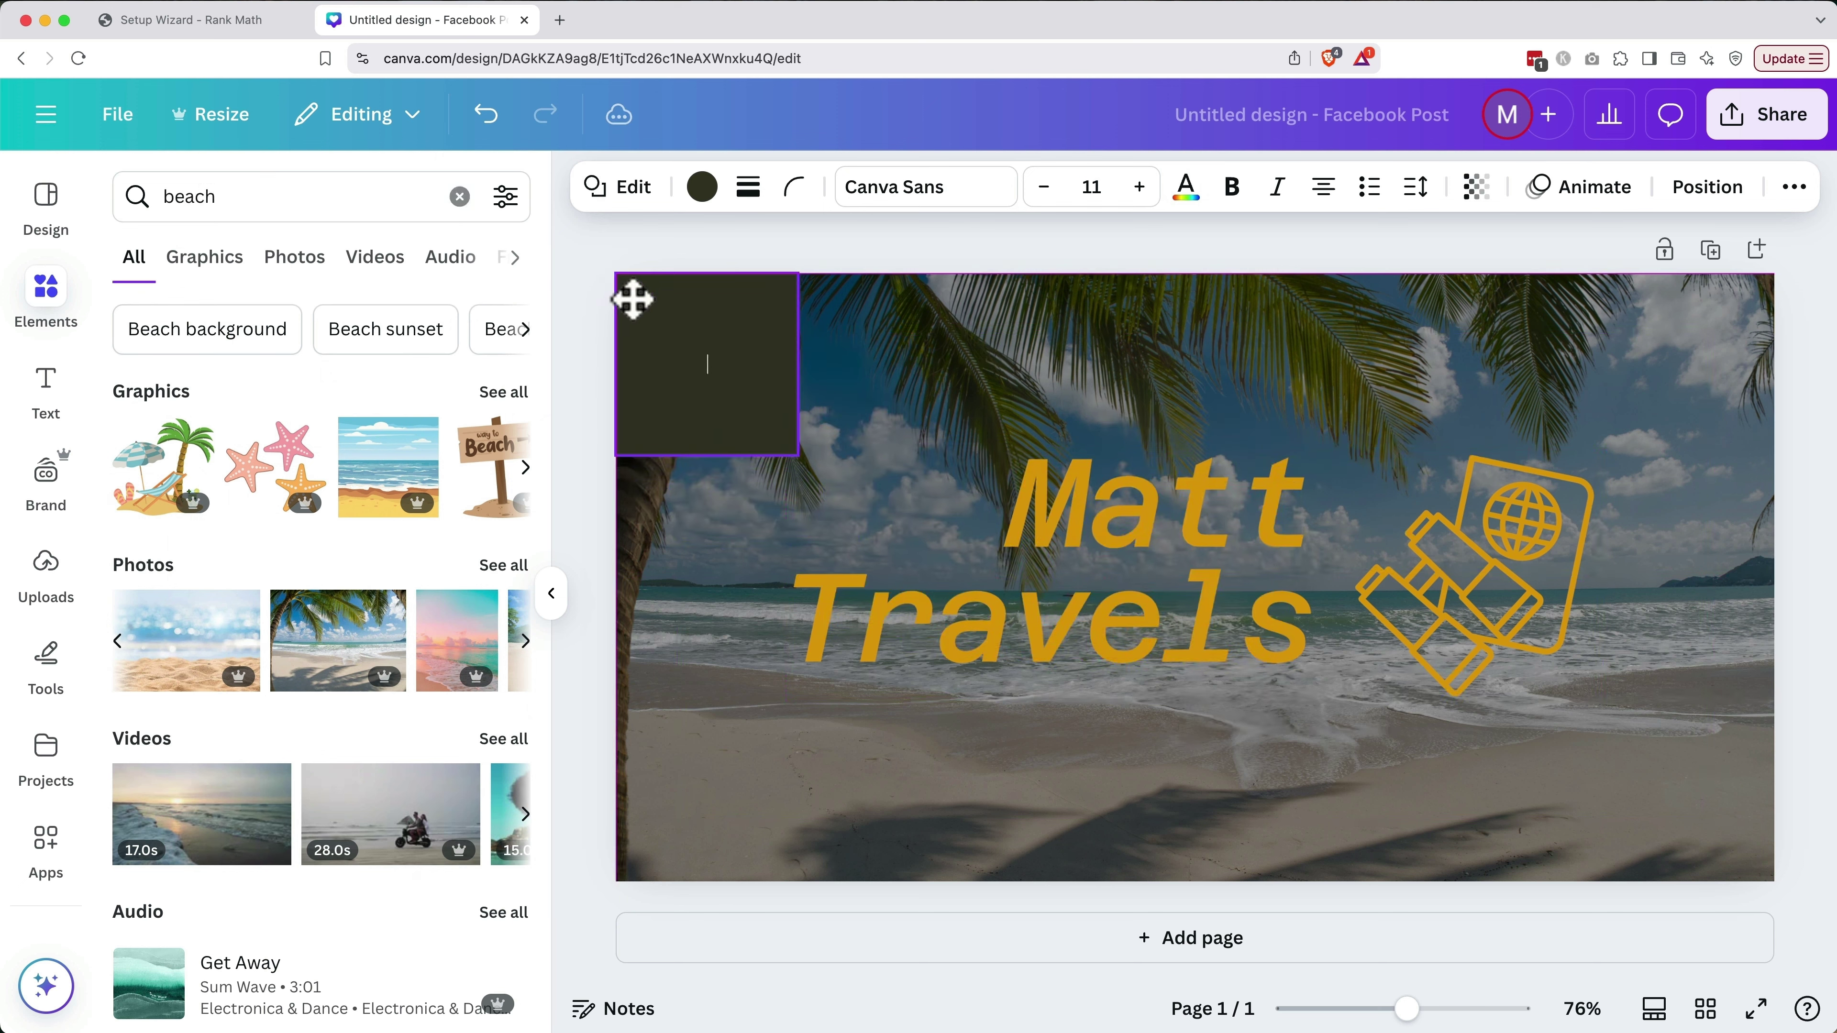
drag(795, 453, 1769, 881)
click(719, 373)
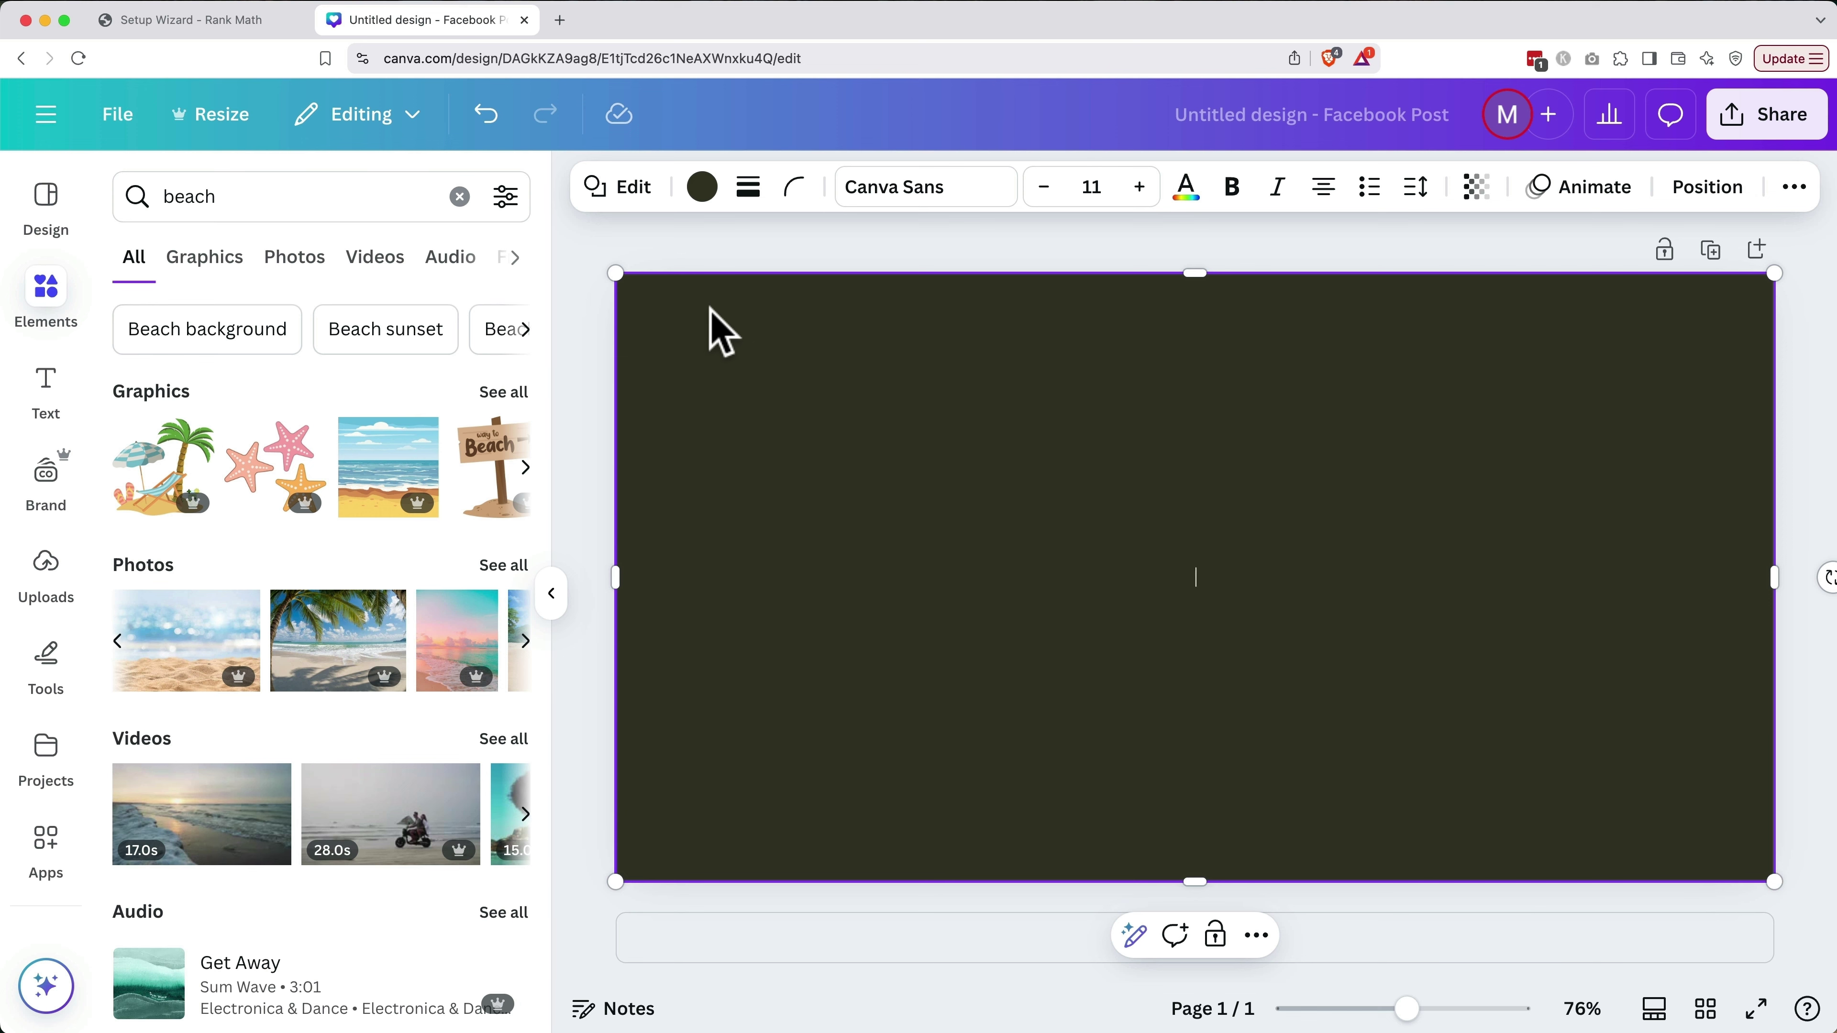
Fill the rectangle with light blue and make it partly transparent
click(701, 190)
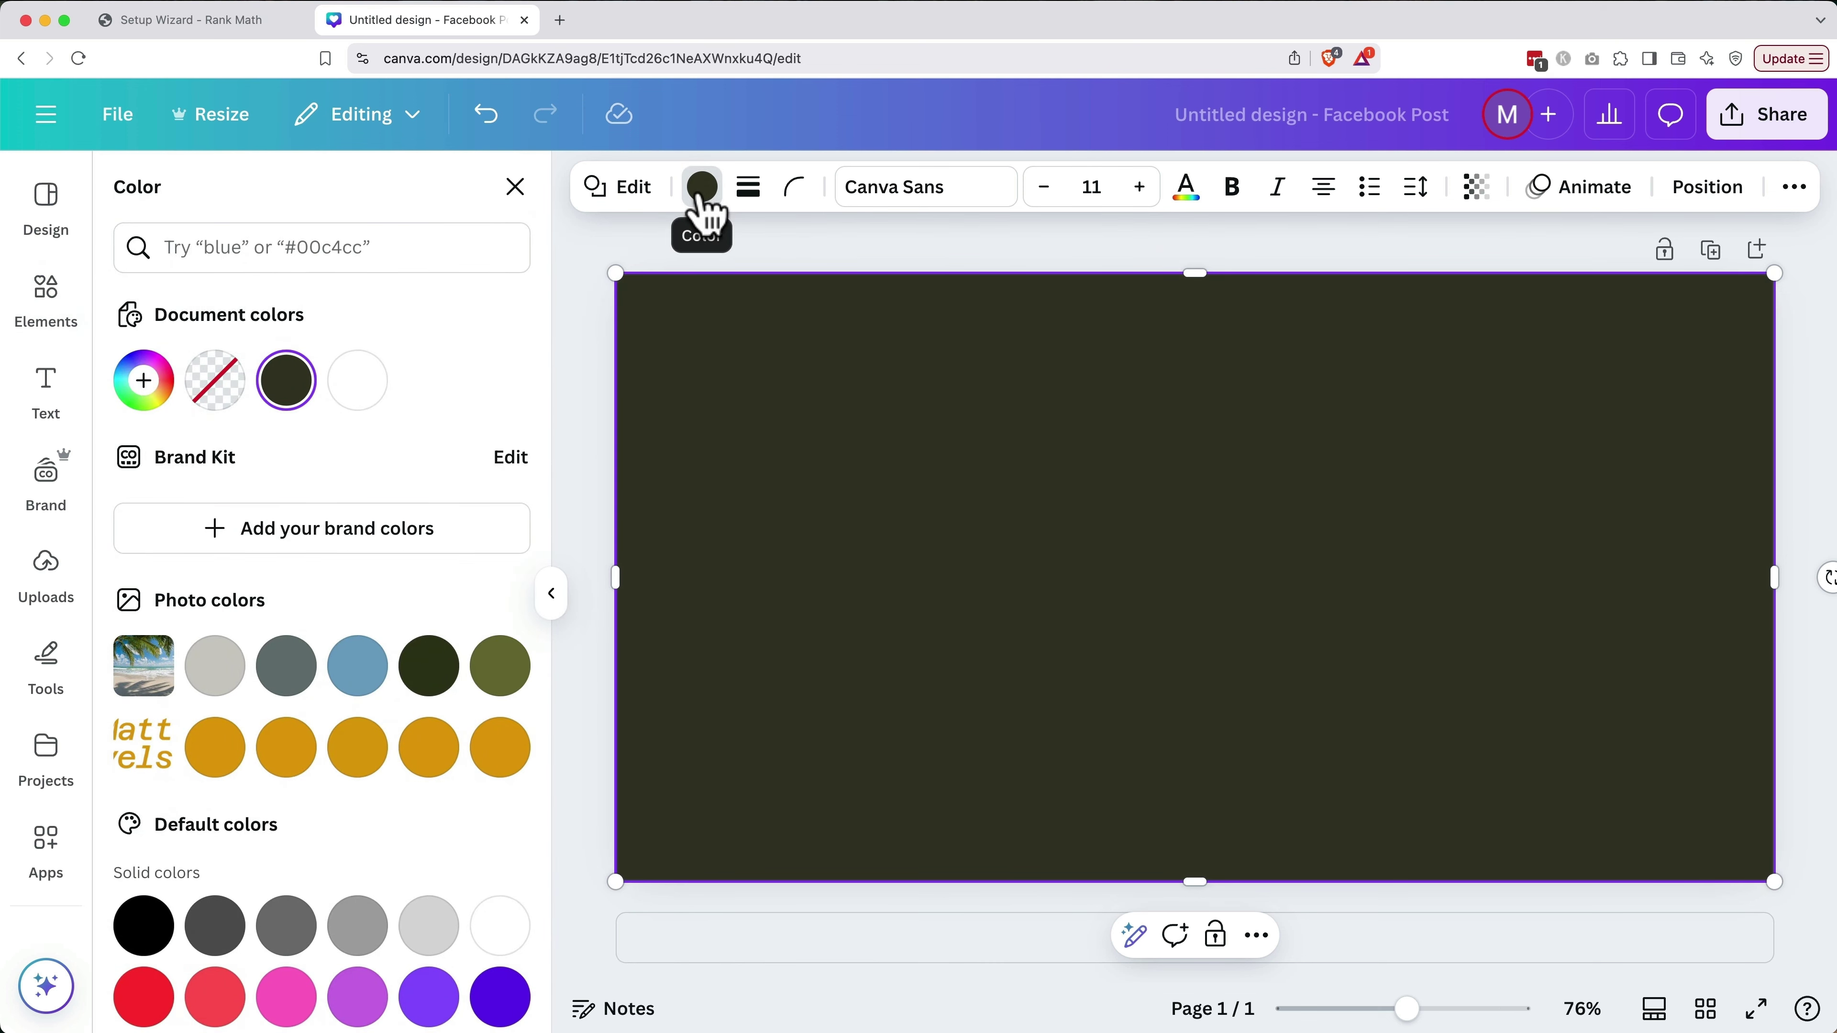
click(359, 670)
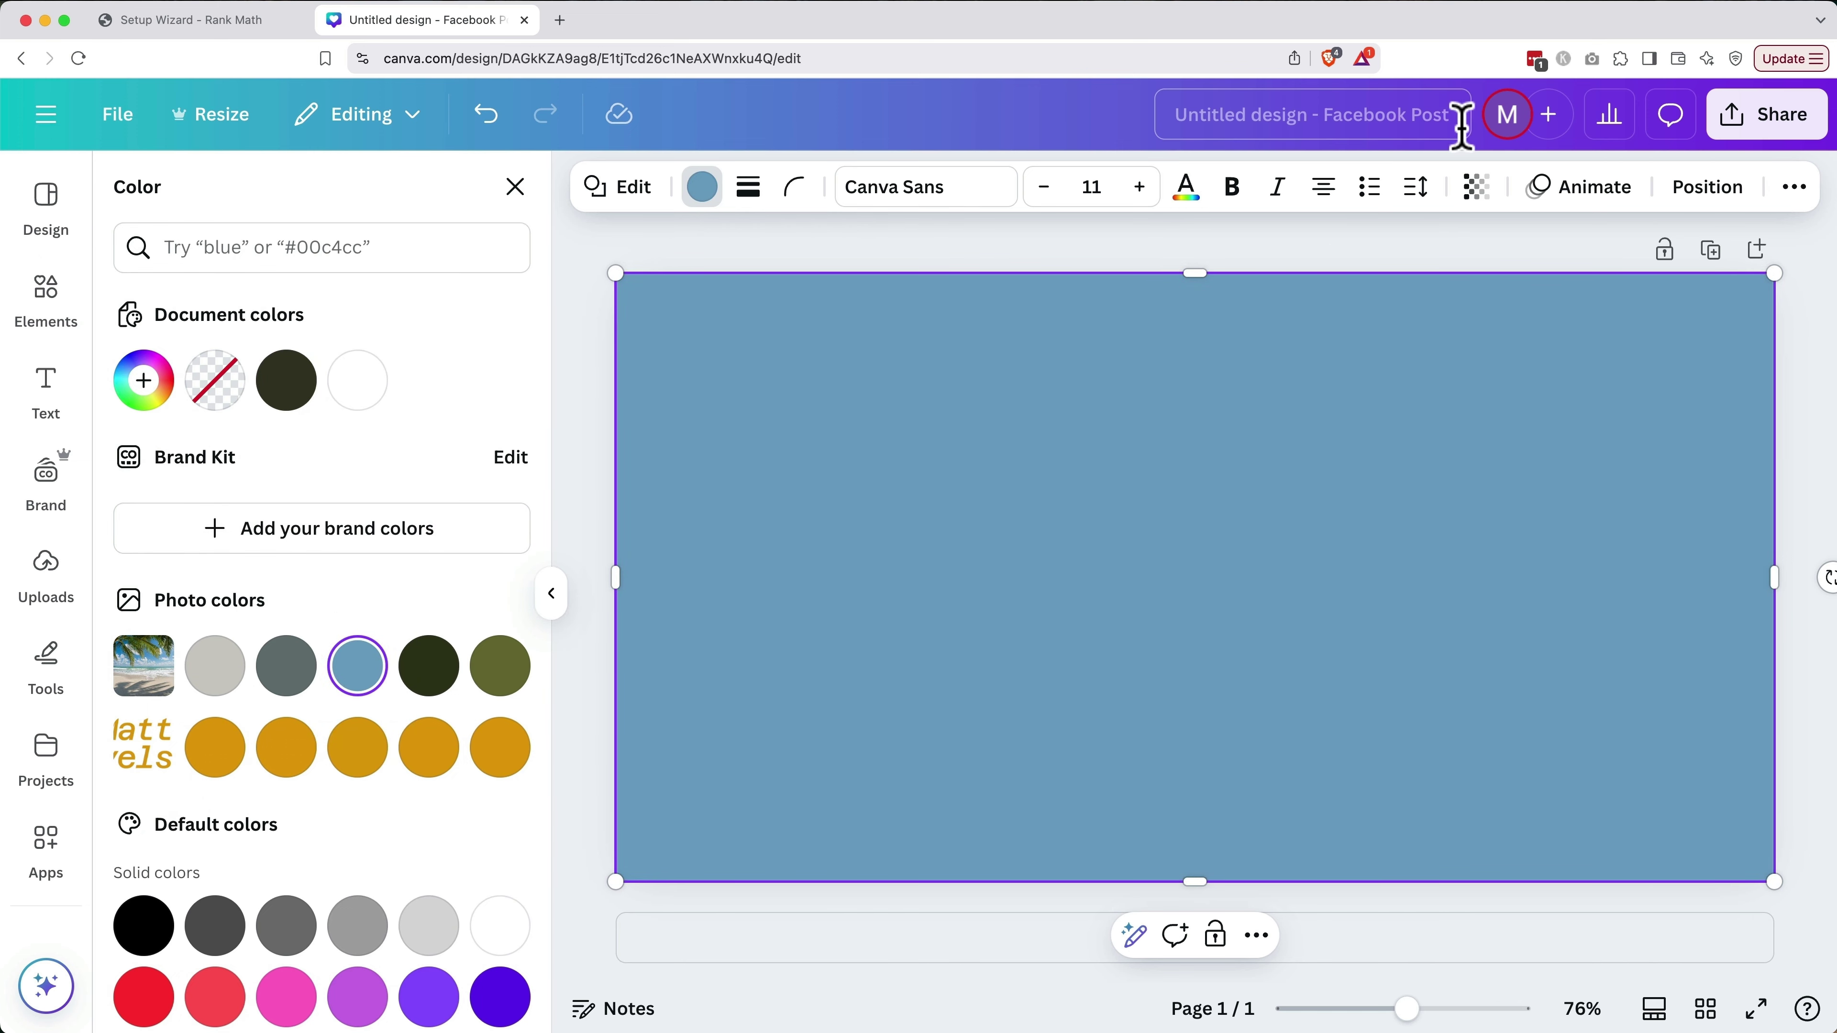
click(1477, 210)
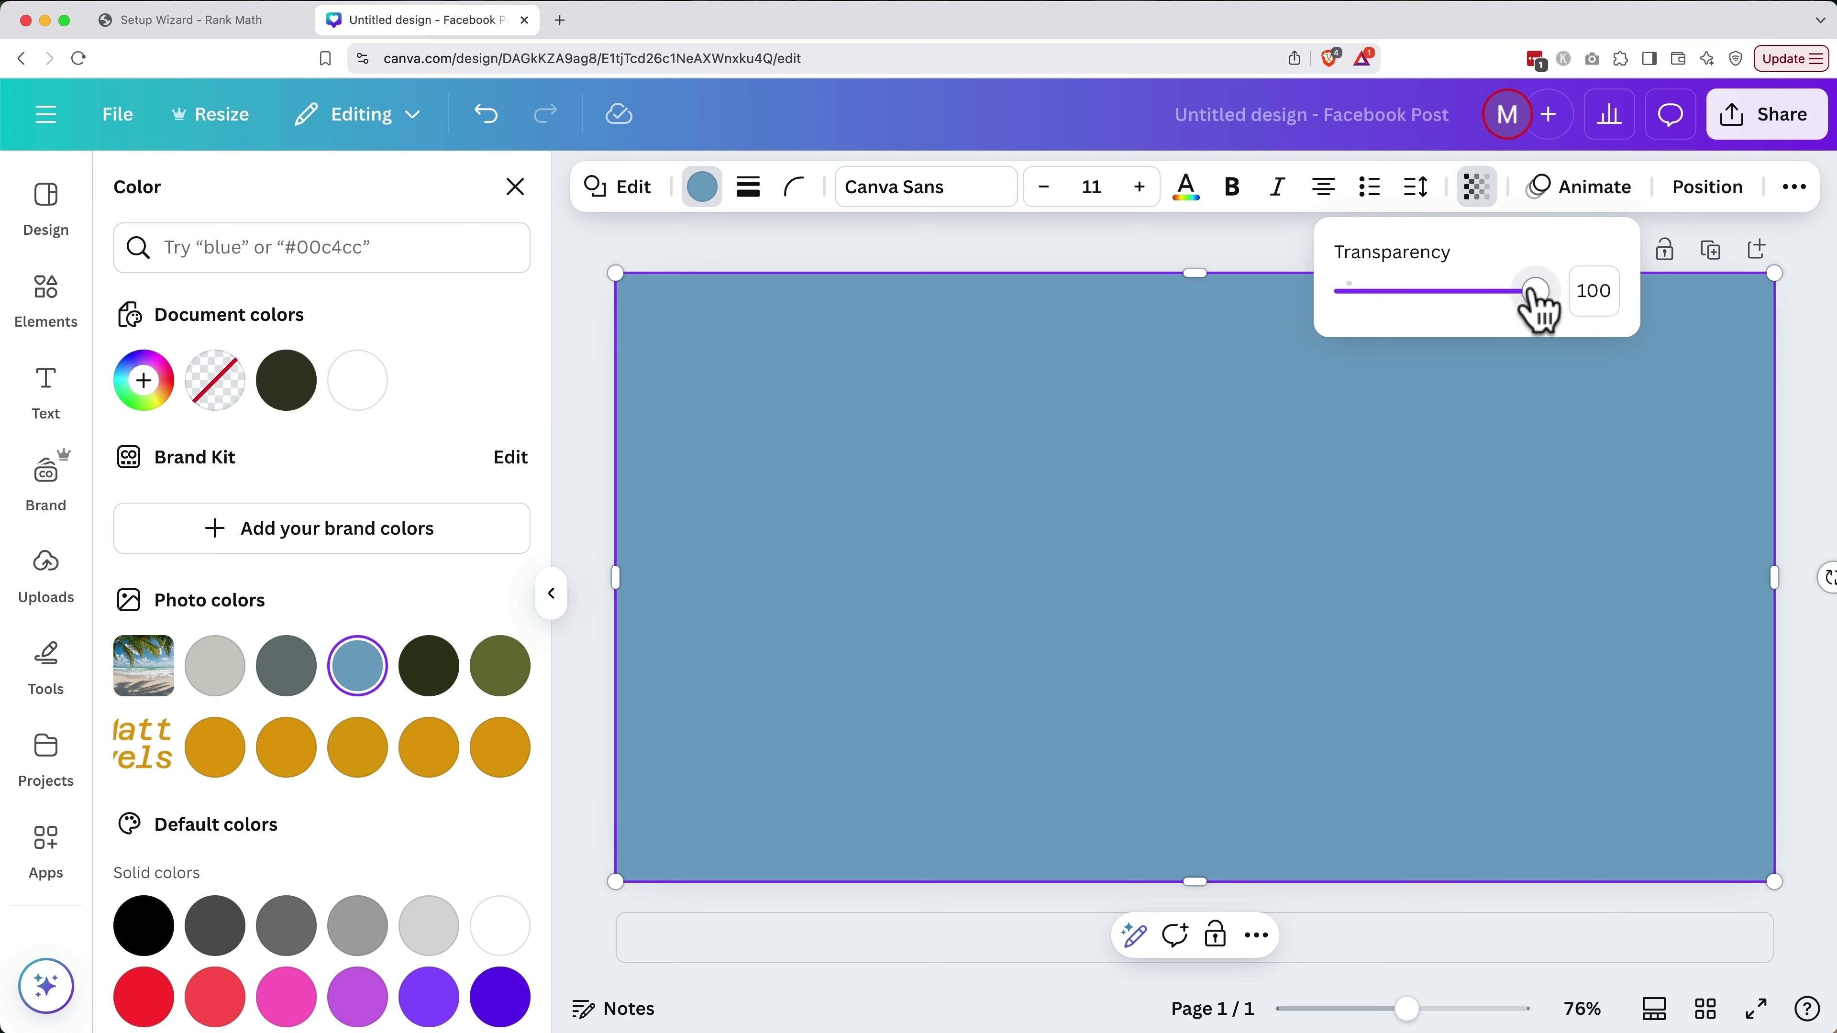
drag(1538, 307, 1414, 312)
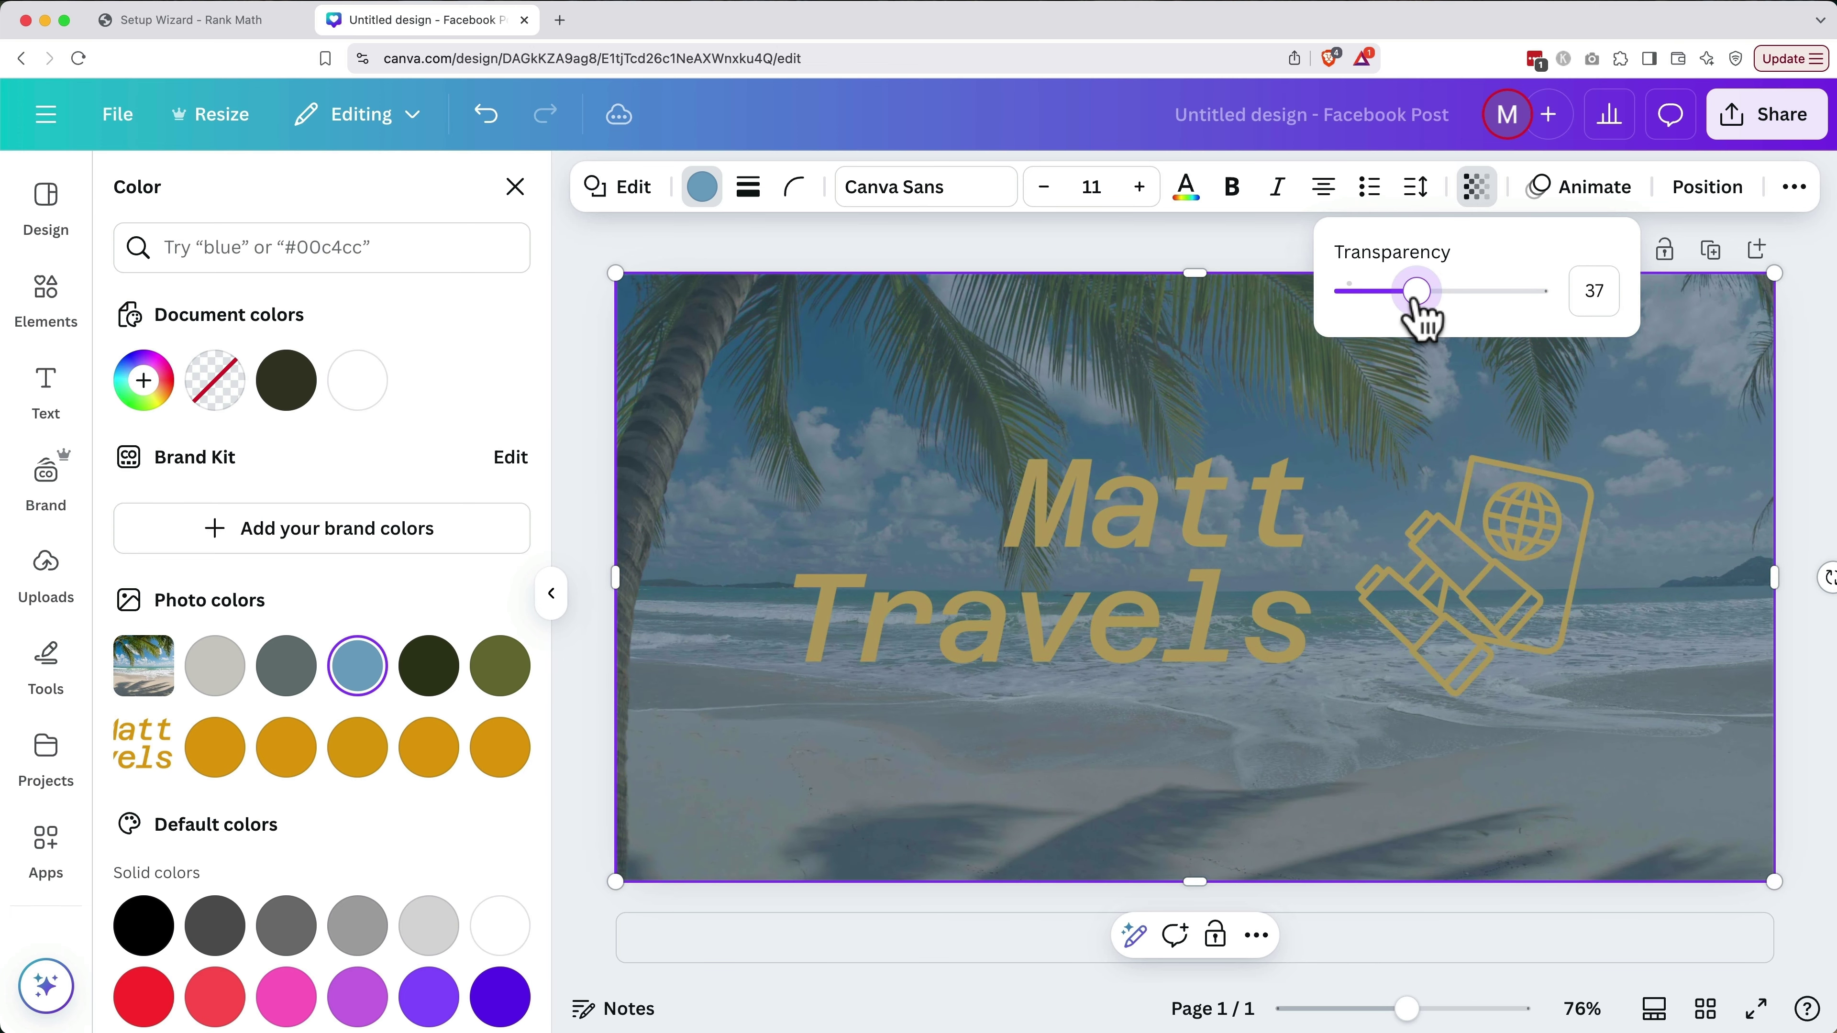
Move the blue overlay behind the Matt Travels text and icon, with transparency 29
click(1695, 210)
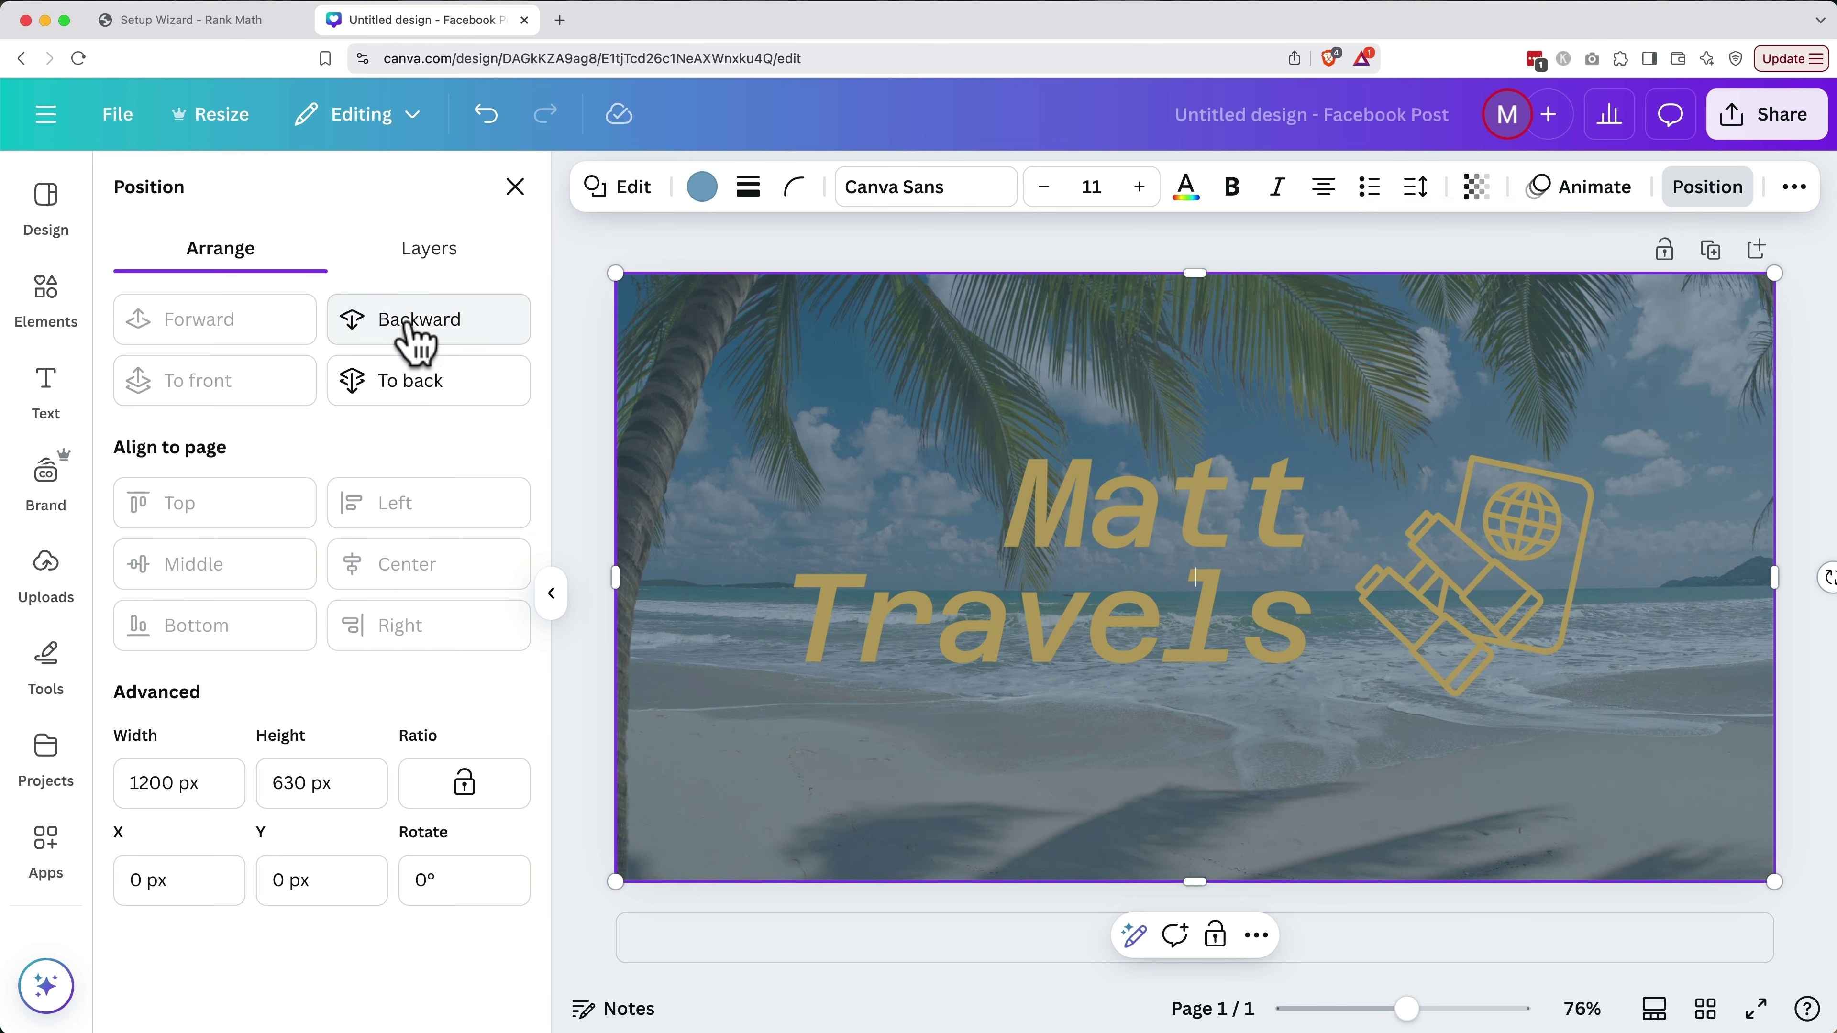
click(419, 329)
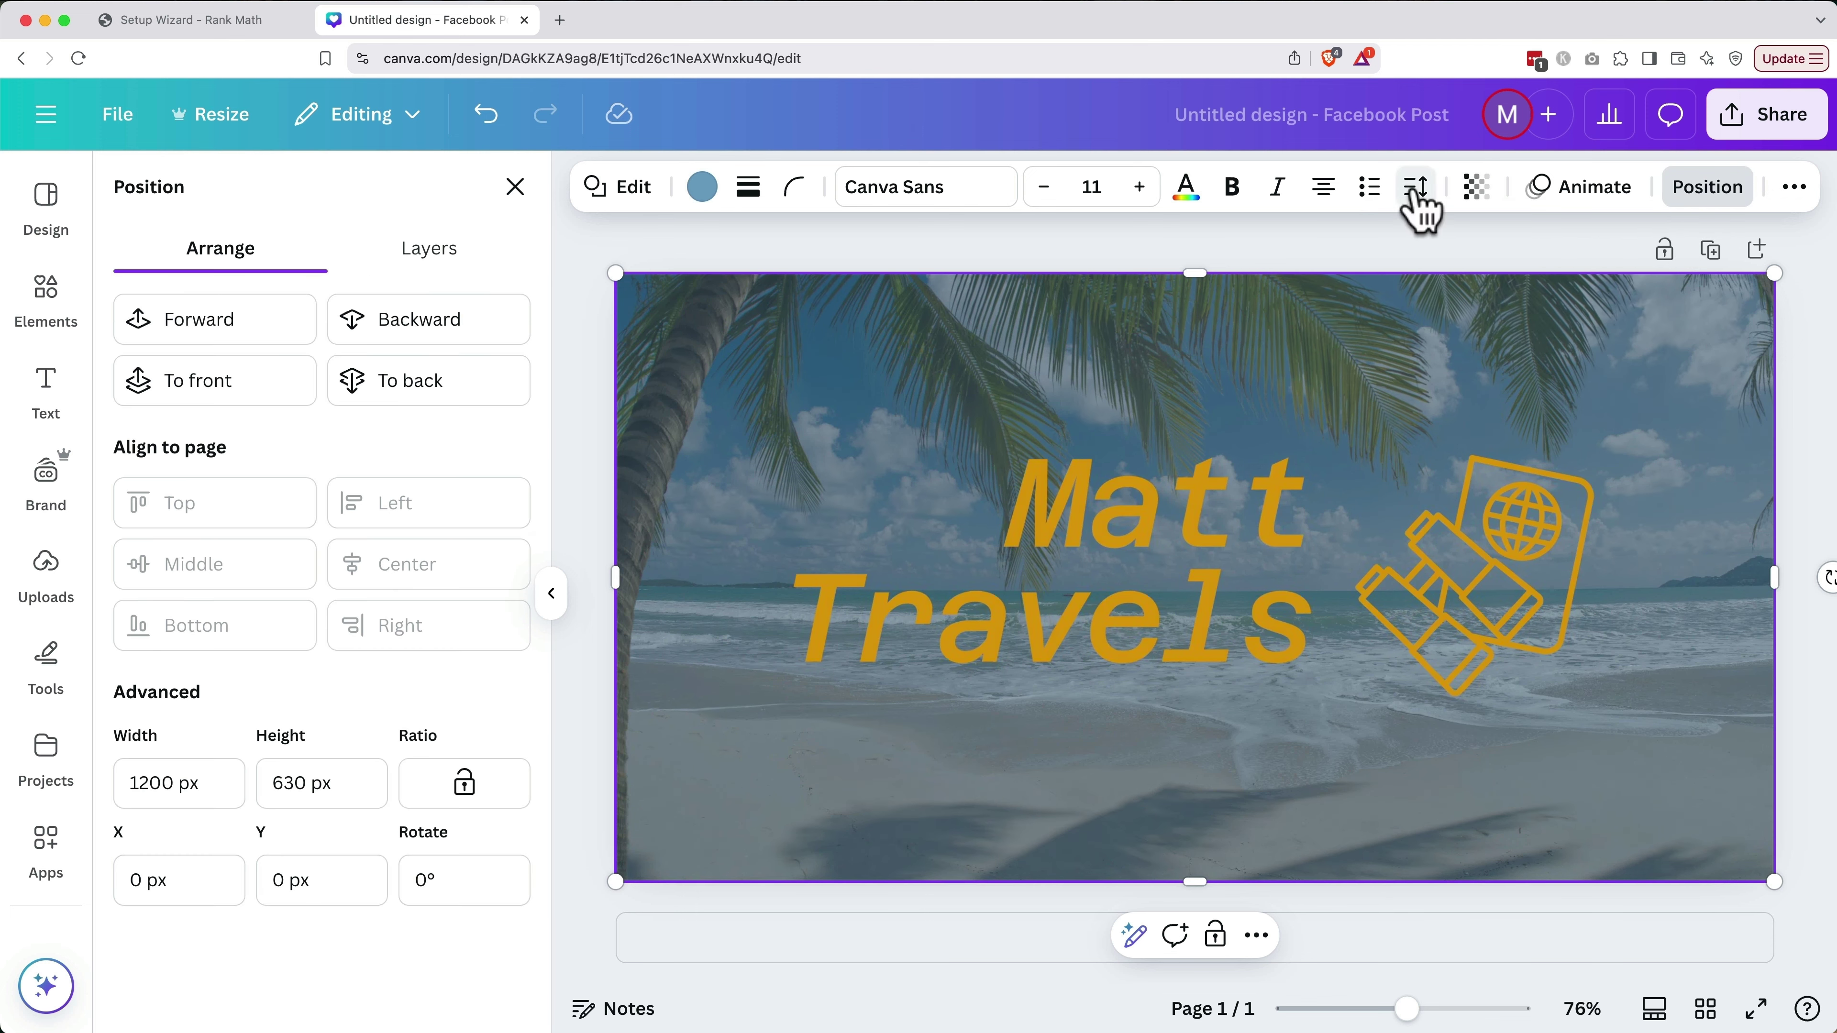
click(1476, 189)
mouse_move(1417, 301)
mouse_down()
mouse_move(1363, 296)
mouse_move(1508, 319)
mouse_move(1382, 324)
mouse_move(1406, 327)
mouse_up()
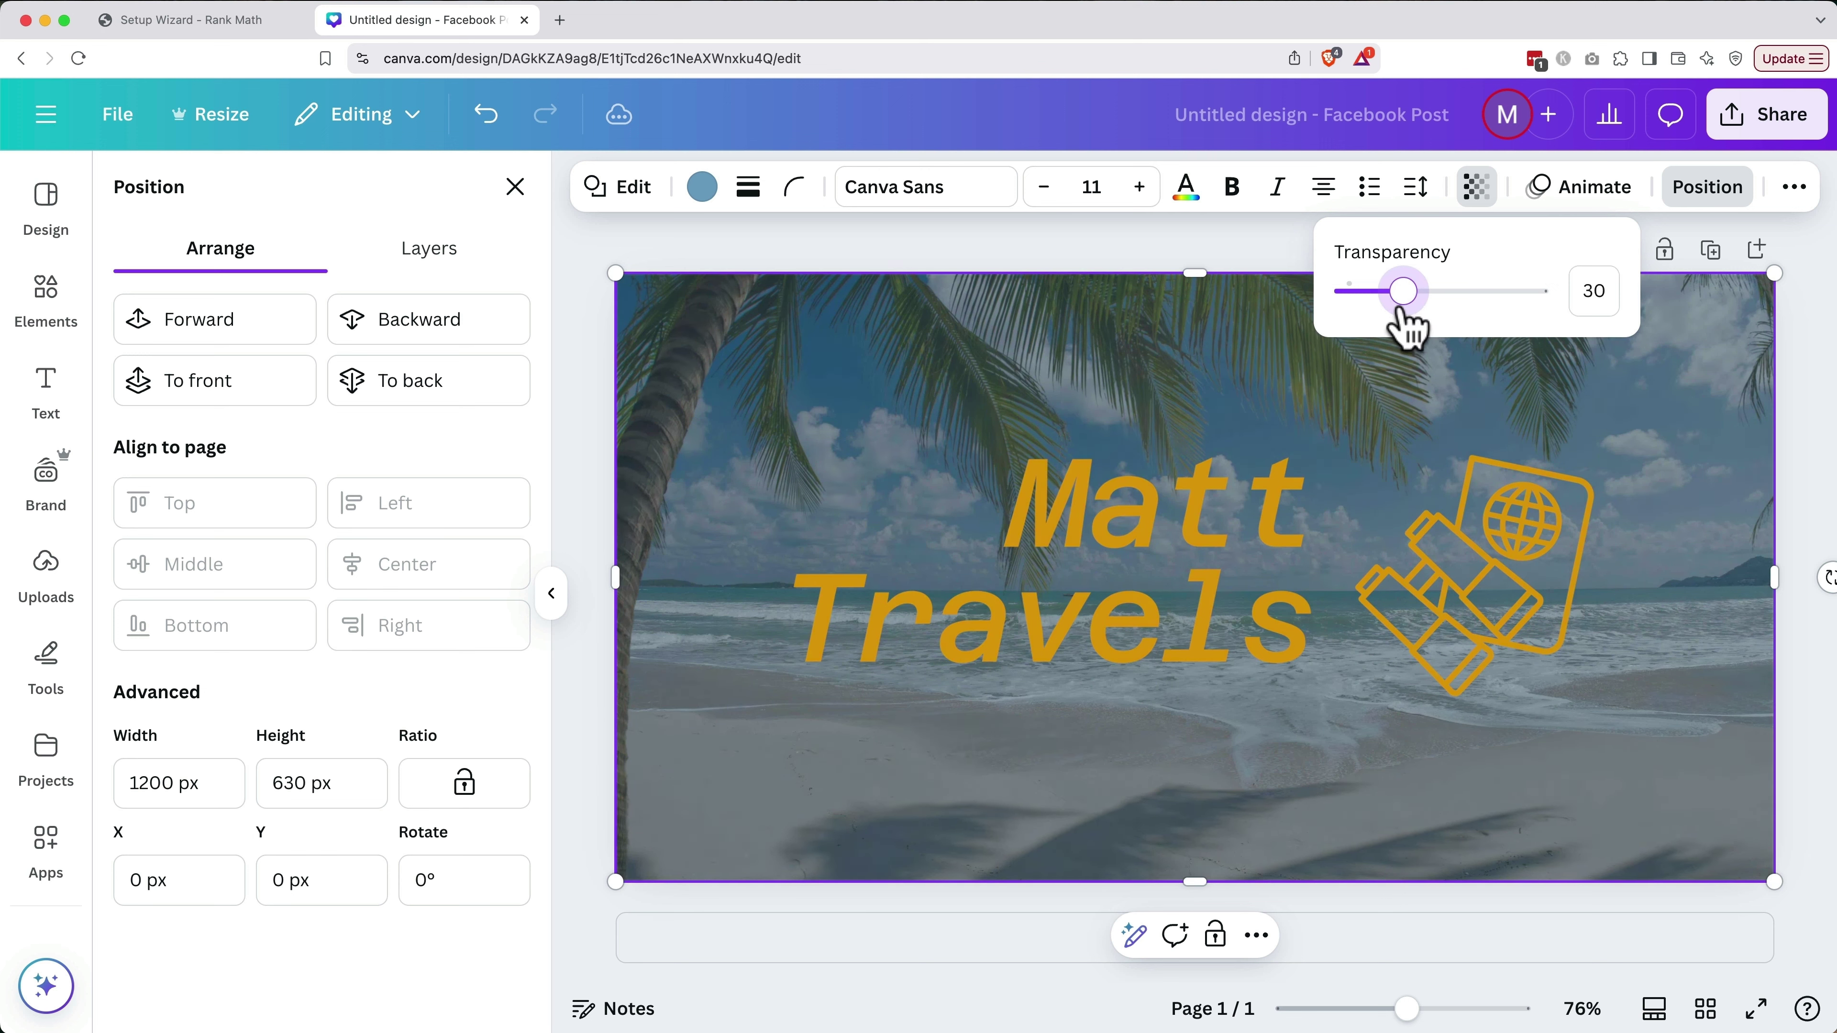
click(1280, 512)
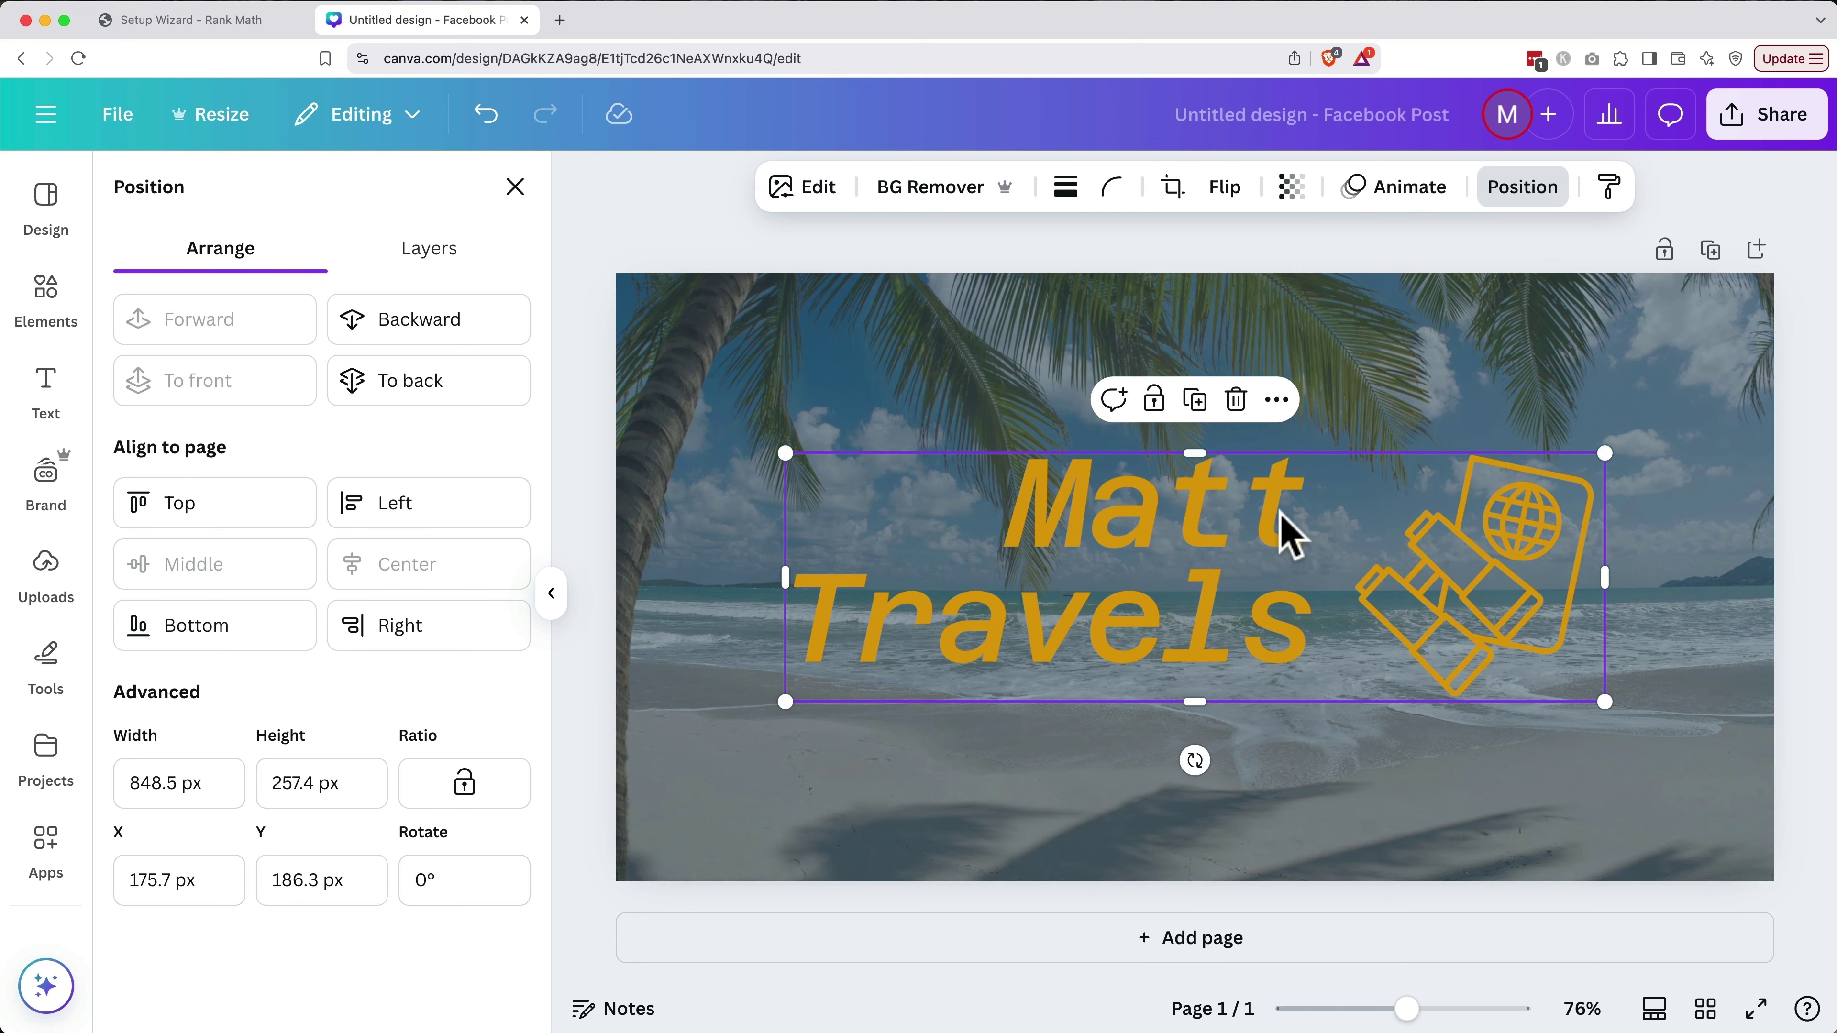
Apply a Drop shadow effect to the Matt Travels text and icon group
click(697, 254)
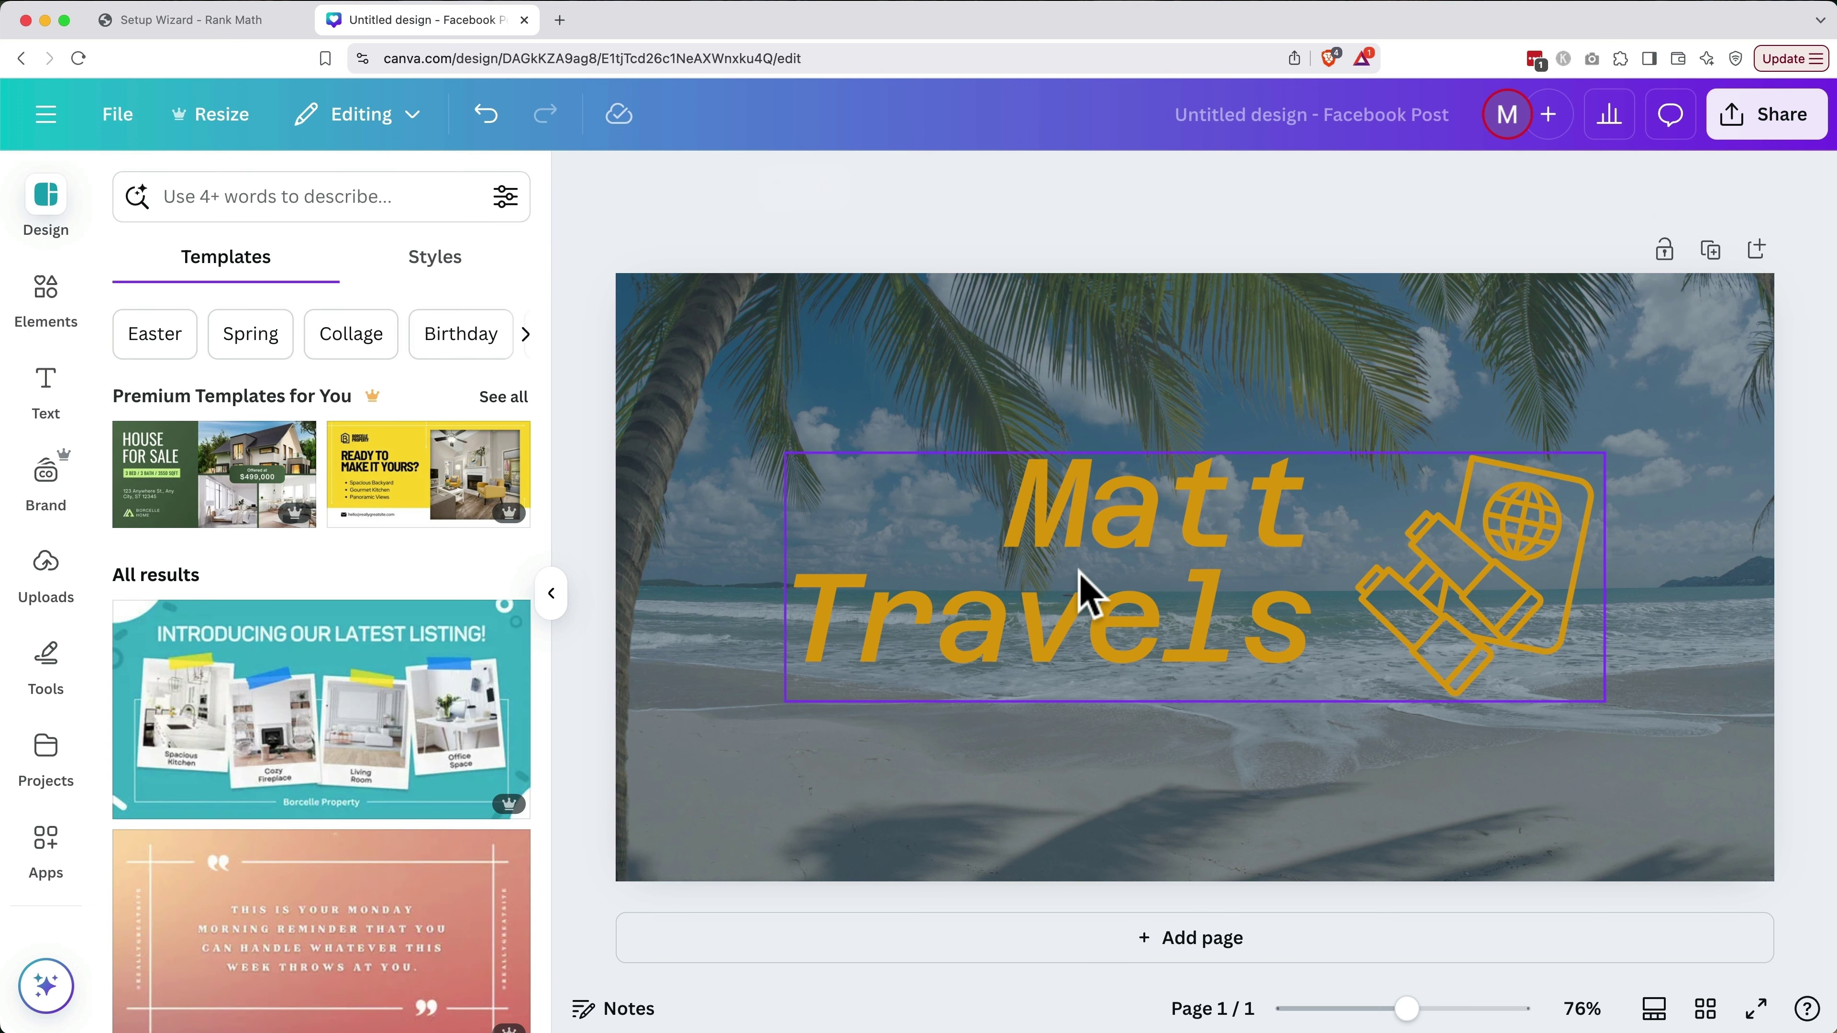
click(1082, 591)
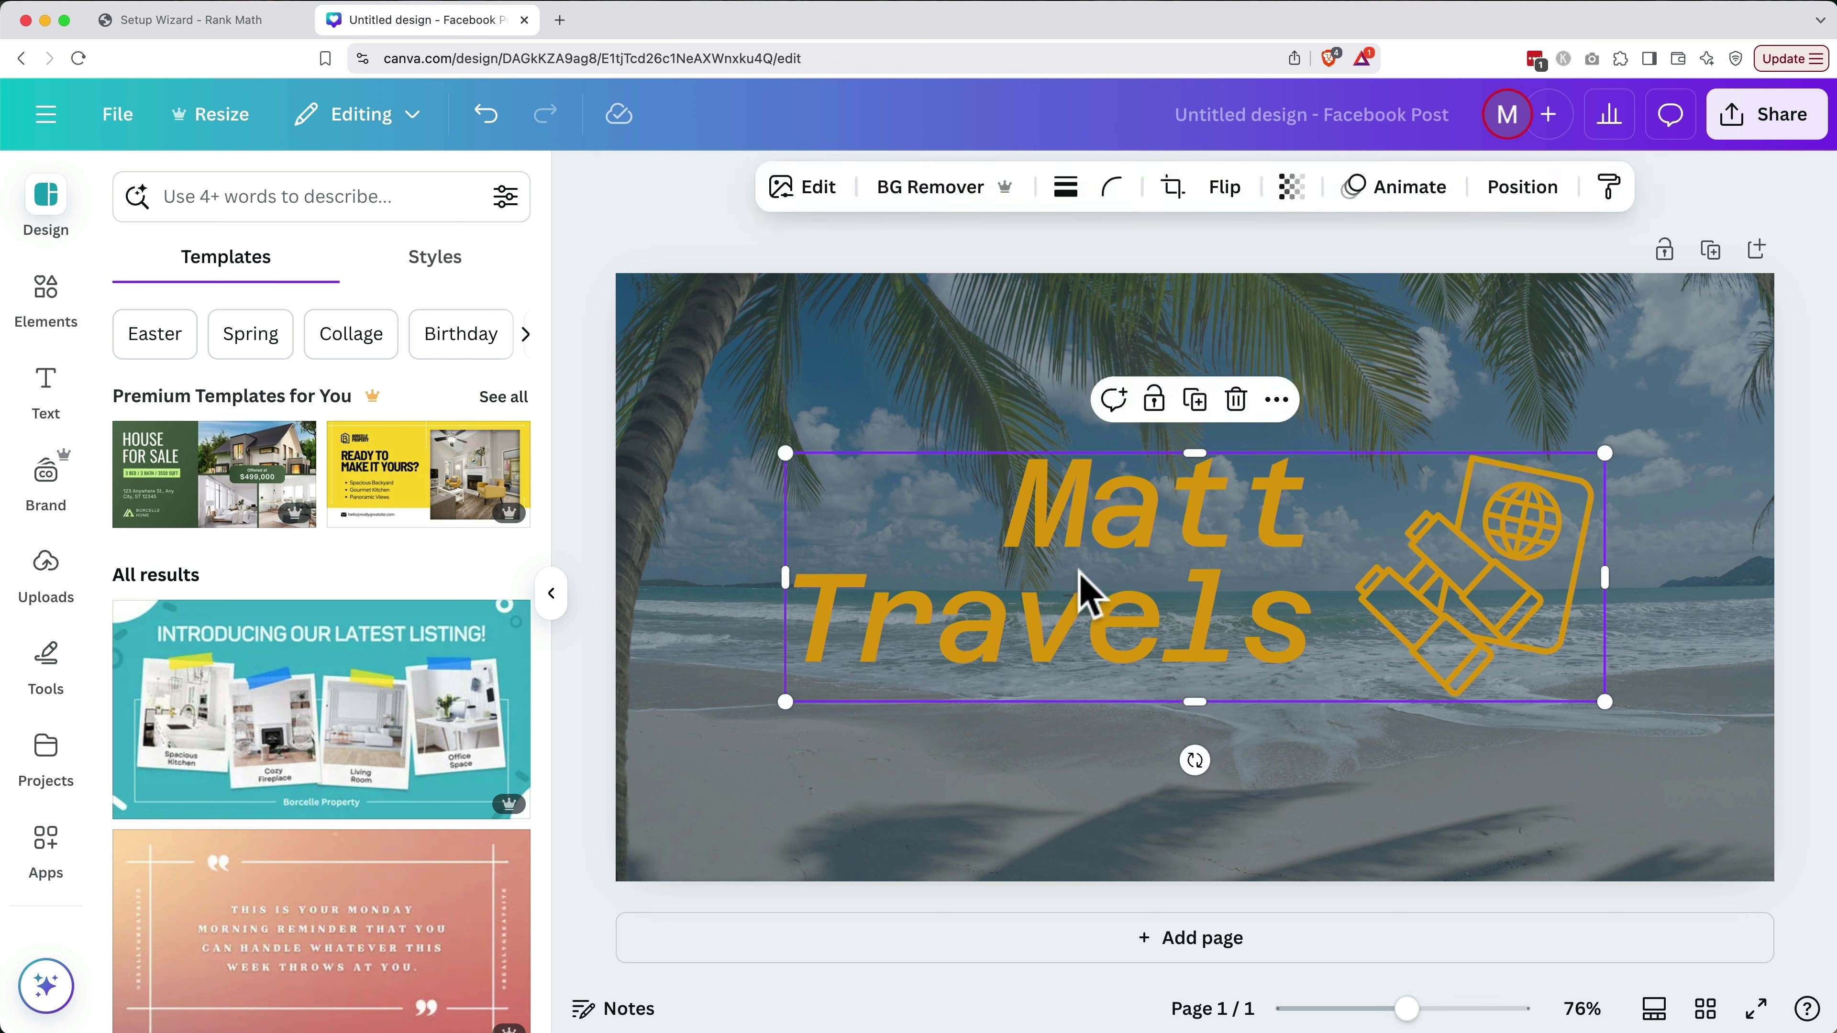
click(806, 189)
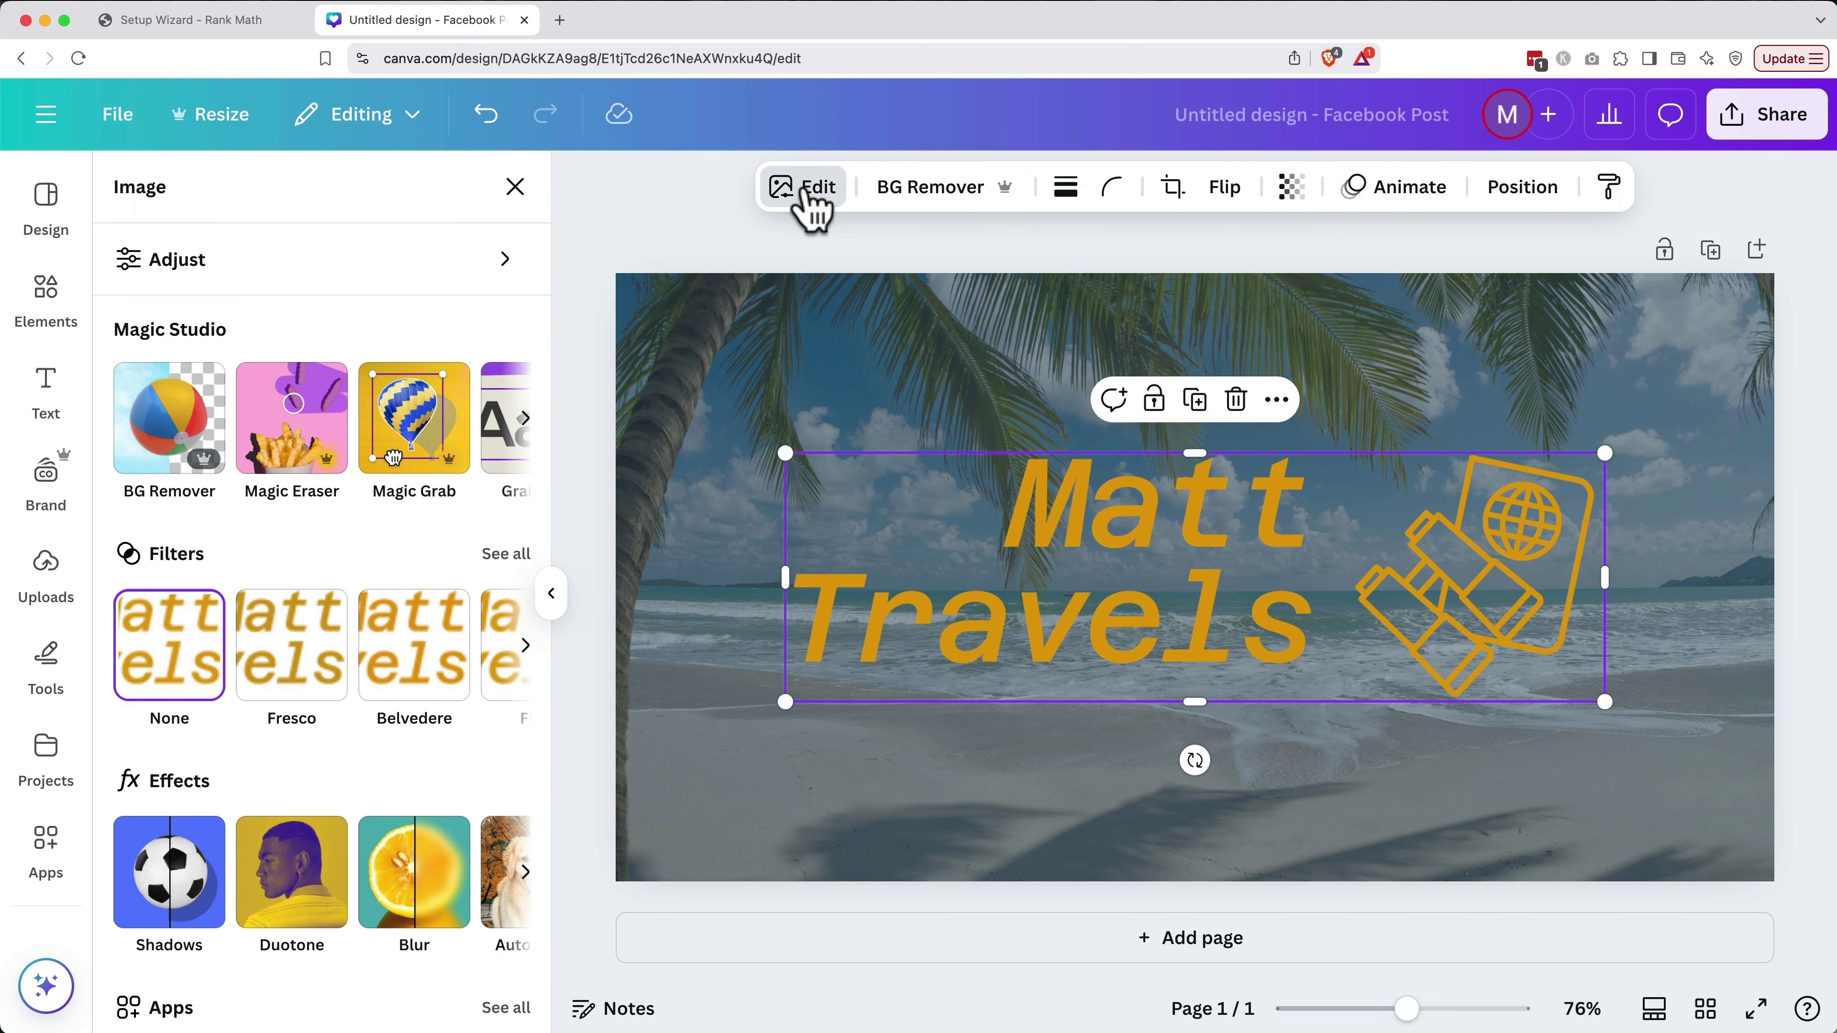
scroll(362, 712, down, 3)
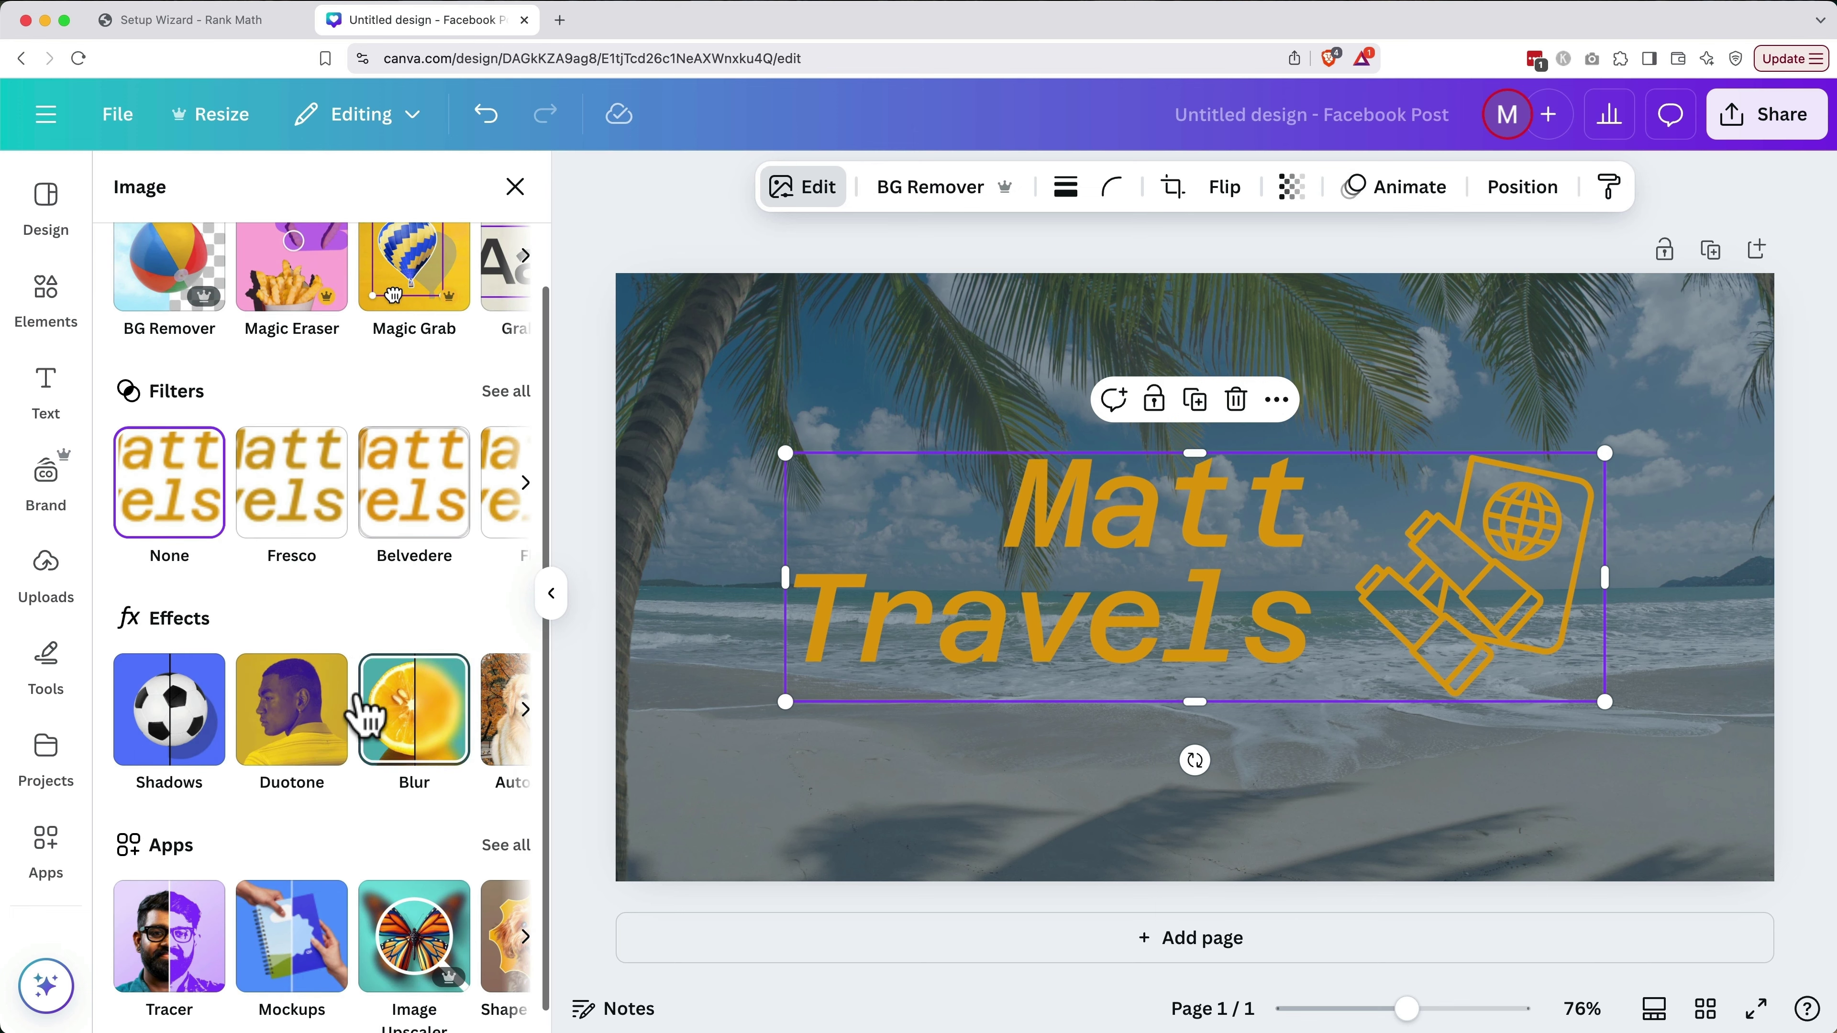
click(193, 724)
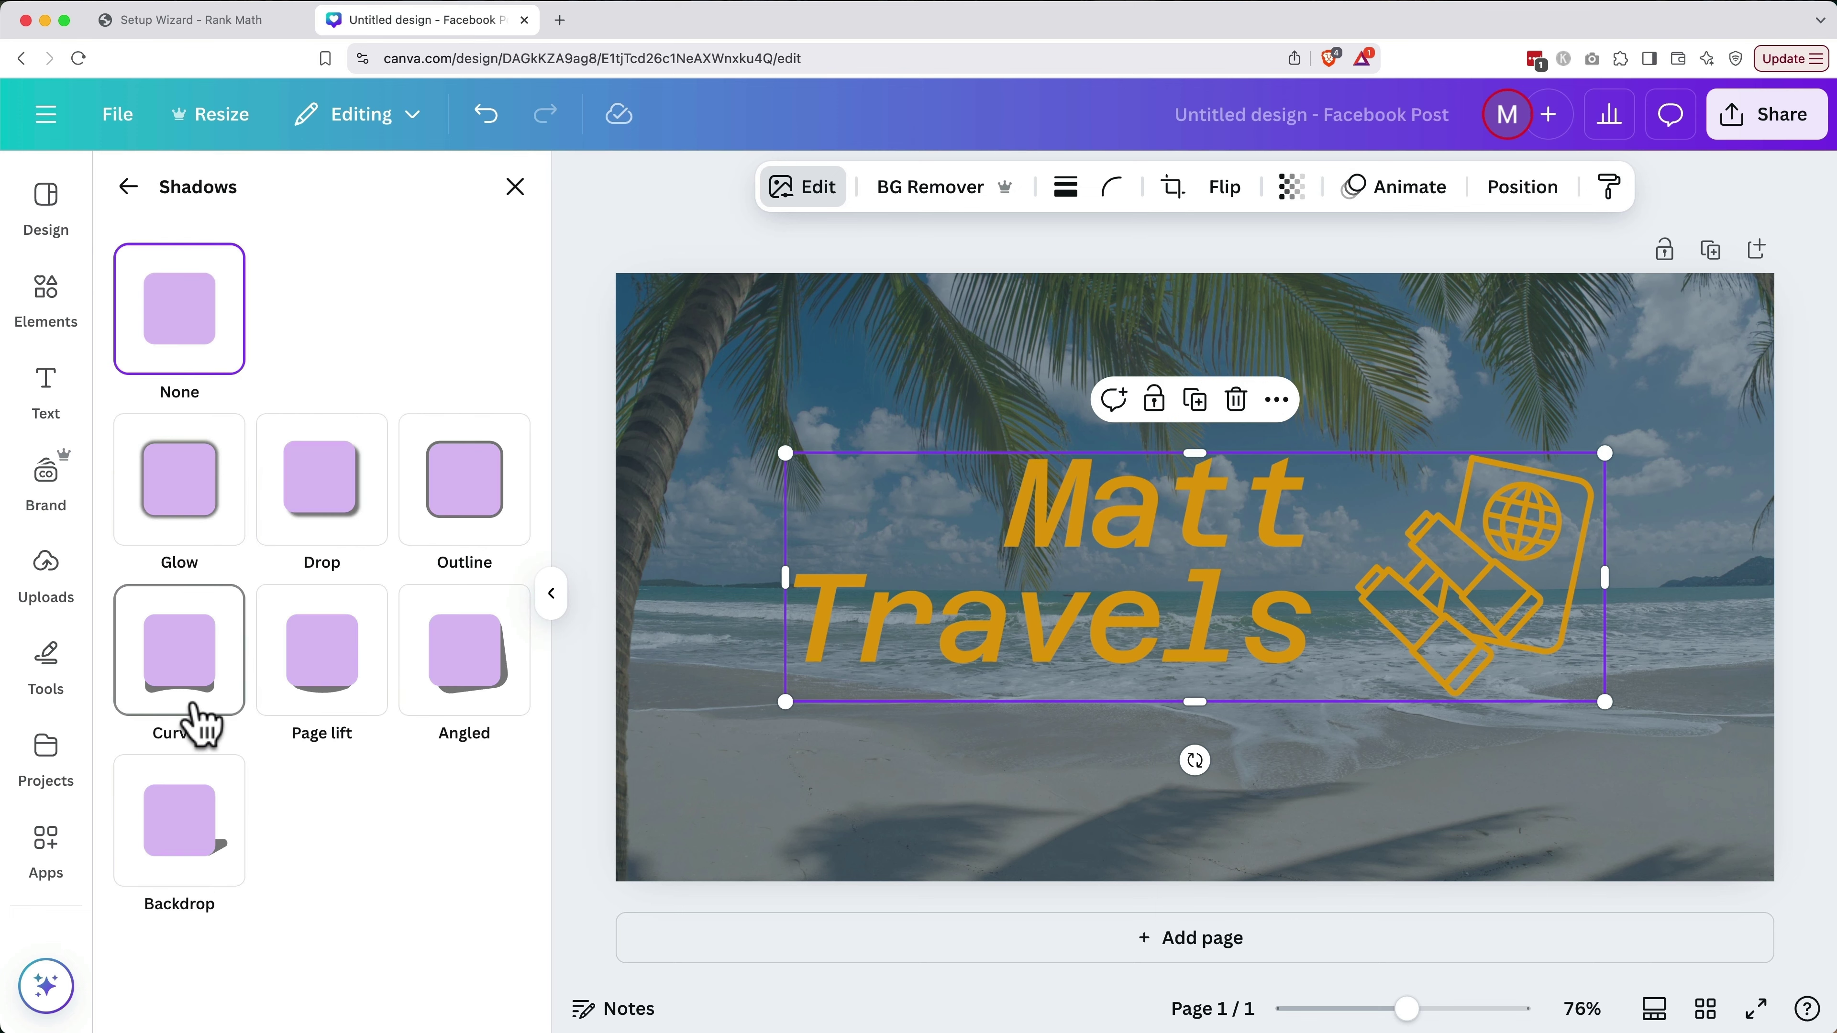
click(331, 500)
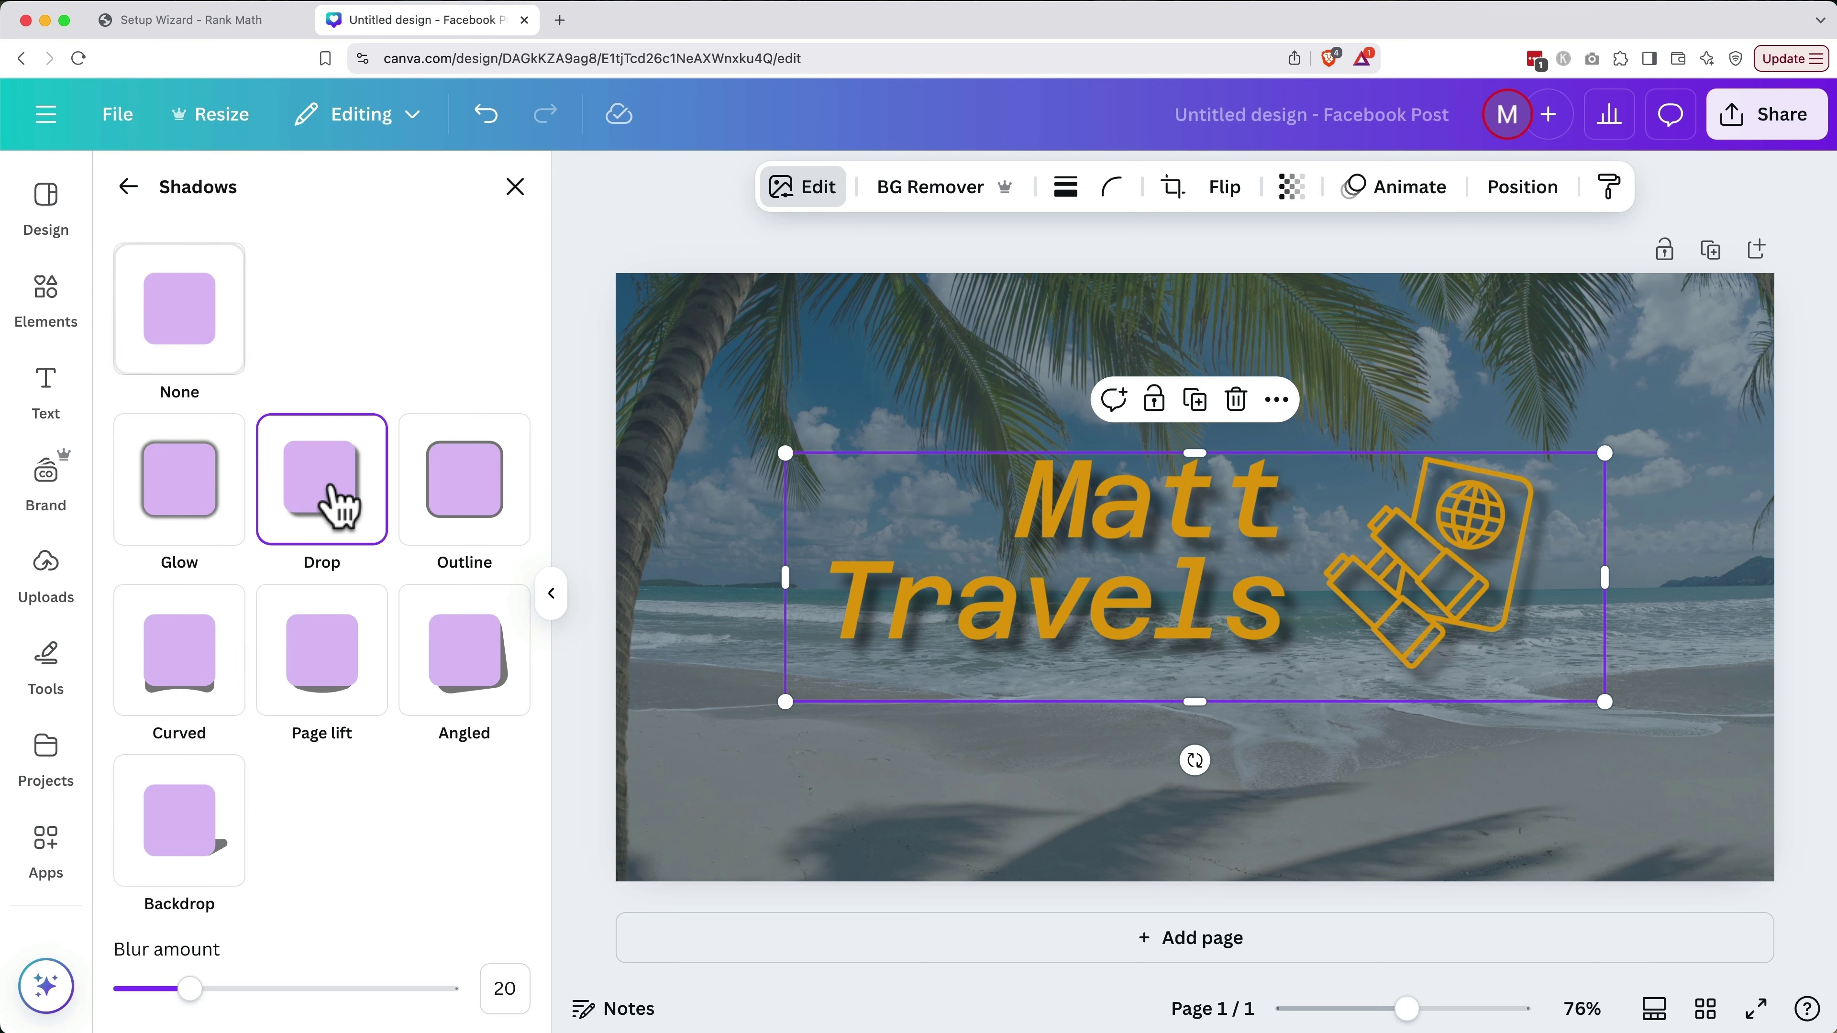
Set shadow blur 32, distance 30, intensity 49, angle 62, and enlarge the group slightly
scroll(394, 753, down, 5)
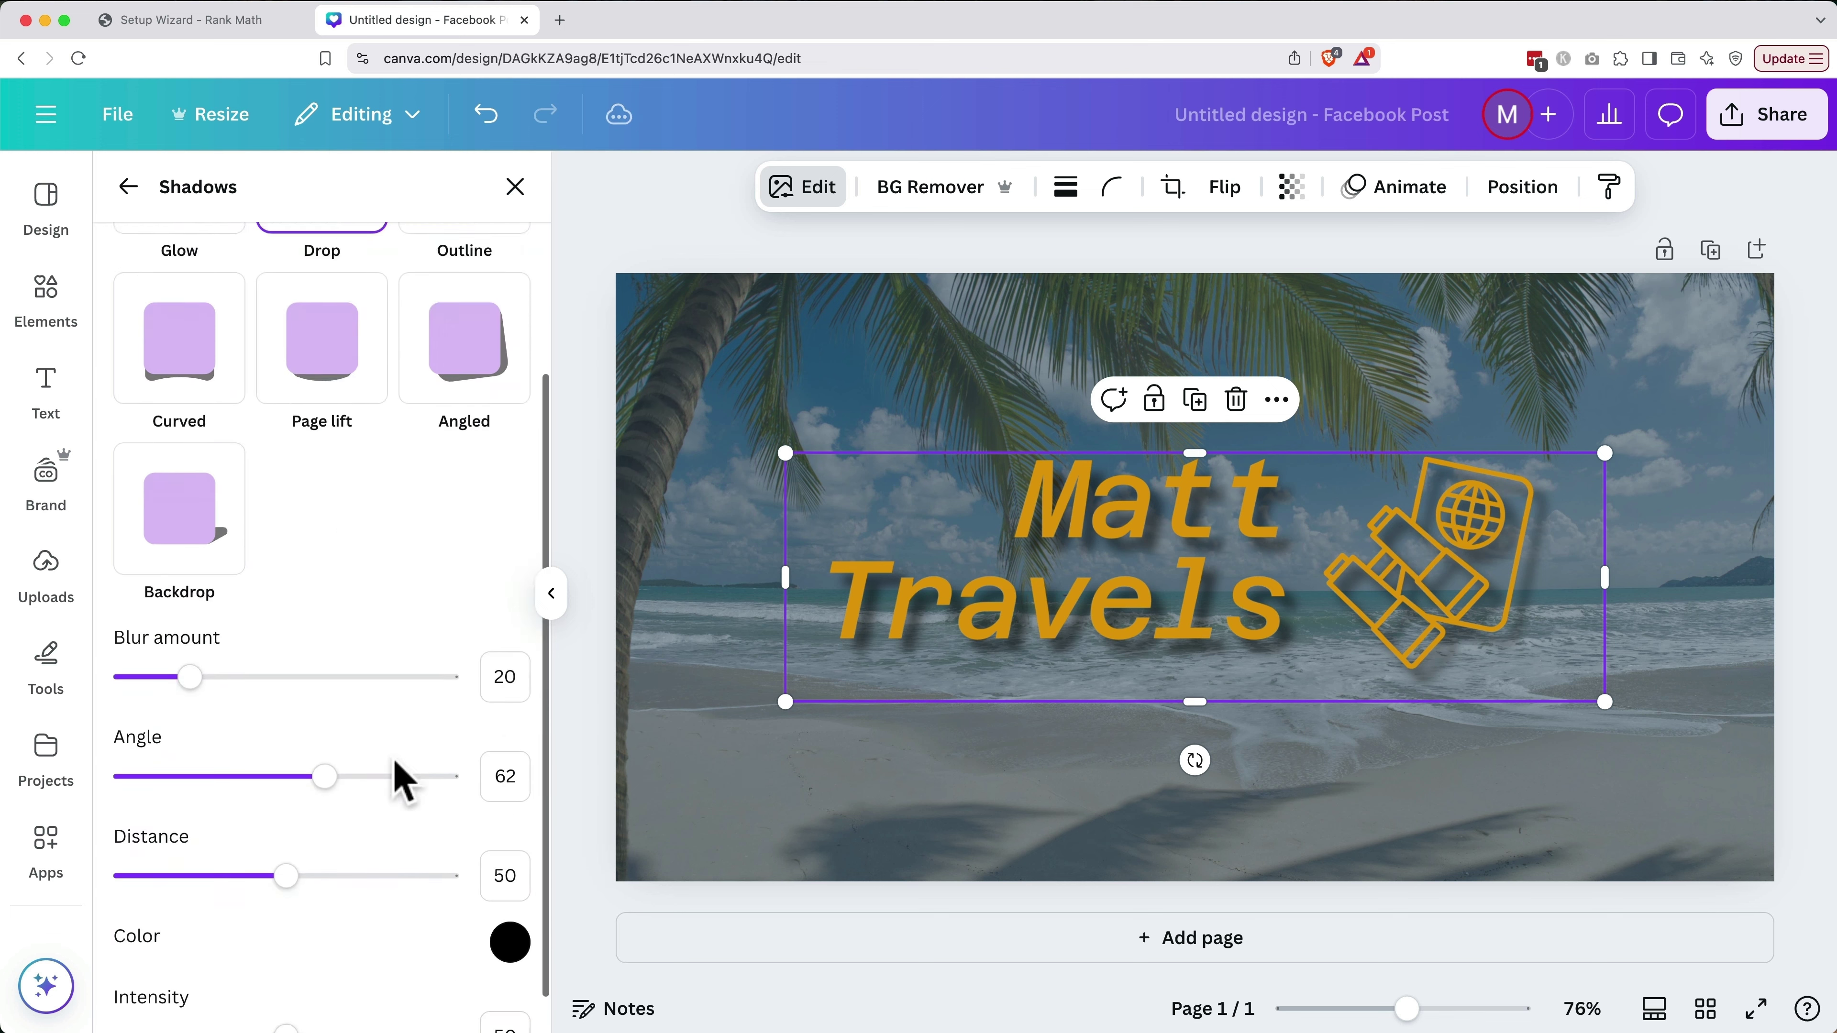
mouse_move(192, 628)
mouse_down()
mouse_move(234, 628)
mouse_move(161, 628)
mouse_move(228, 628)
mouse_up()
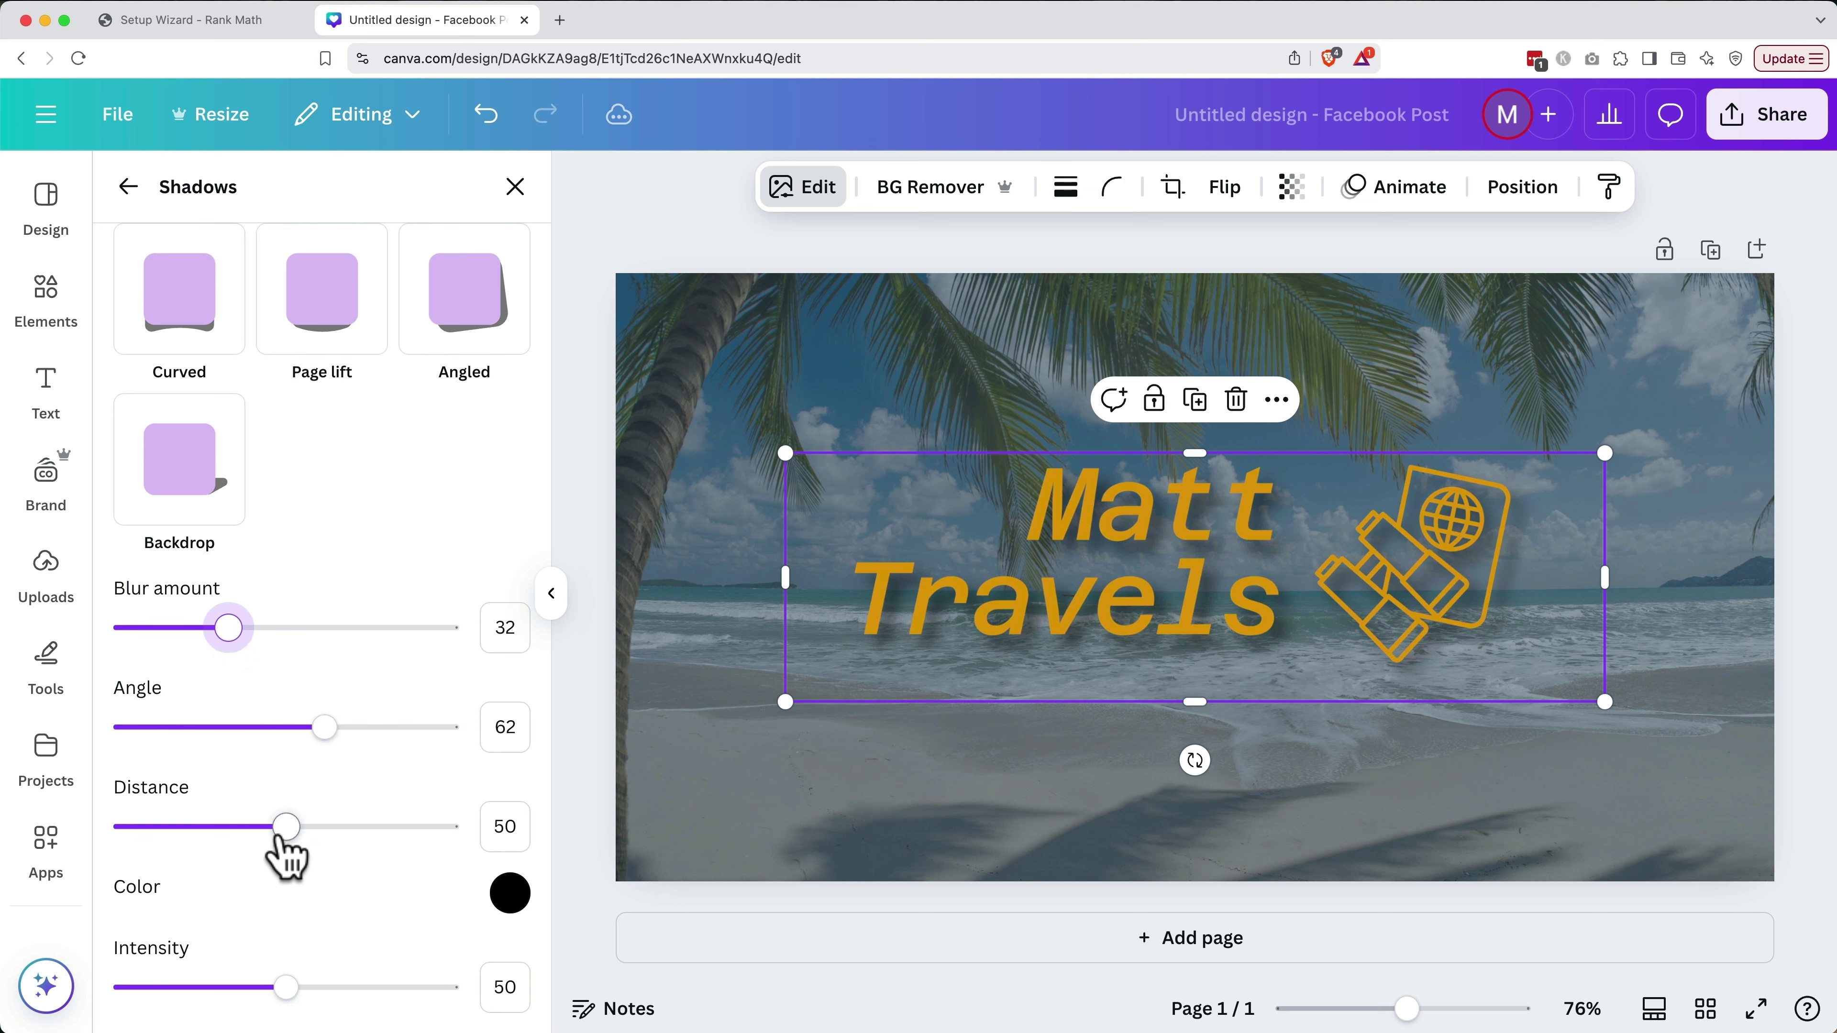
drag(285, 826, 222, 826)
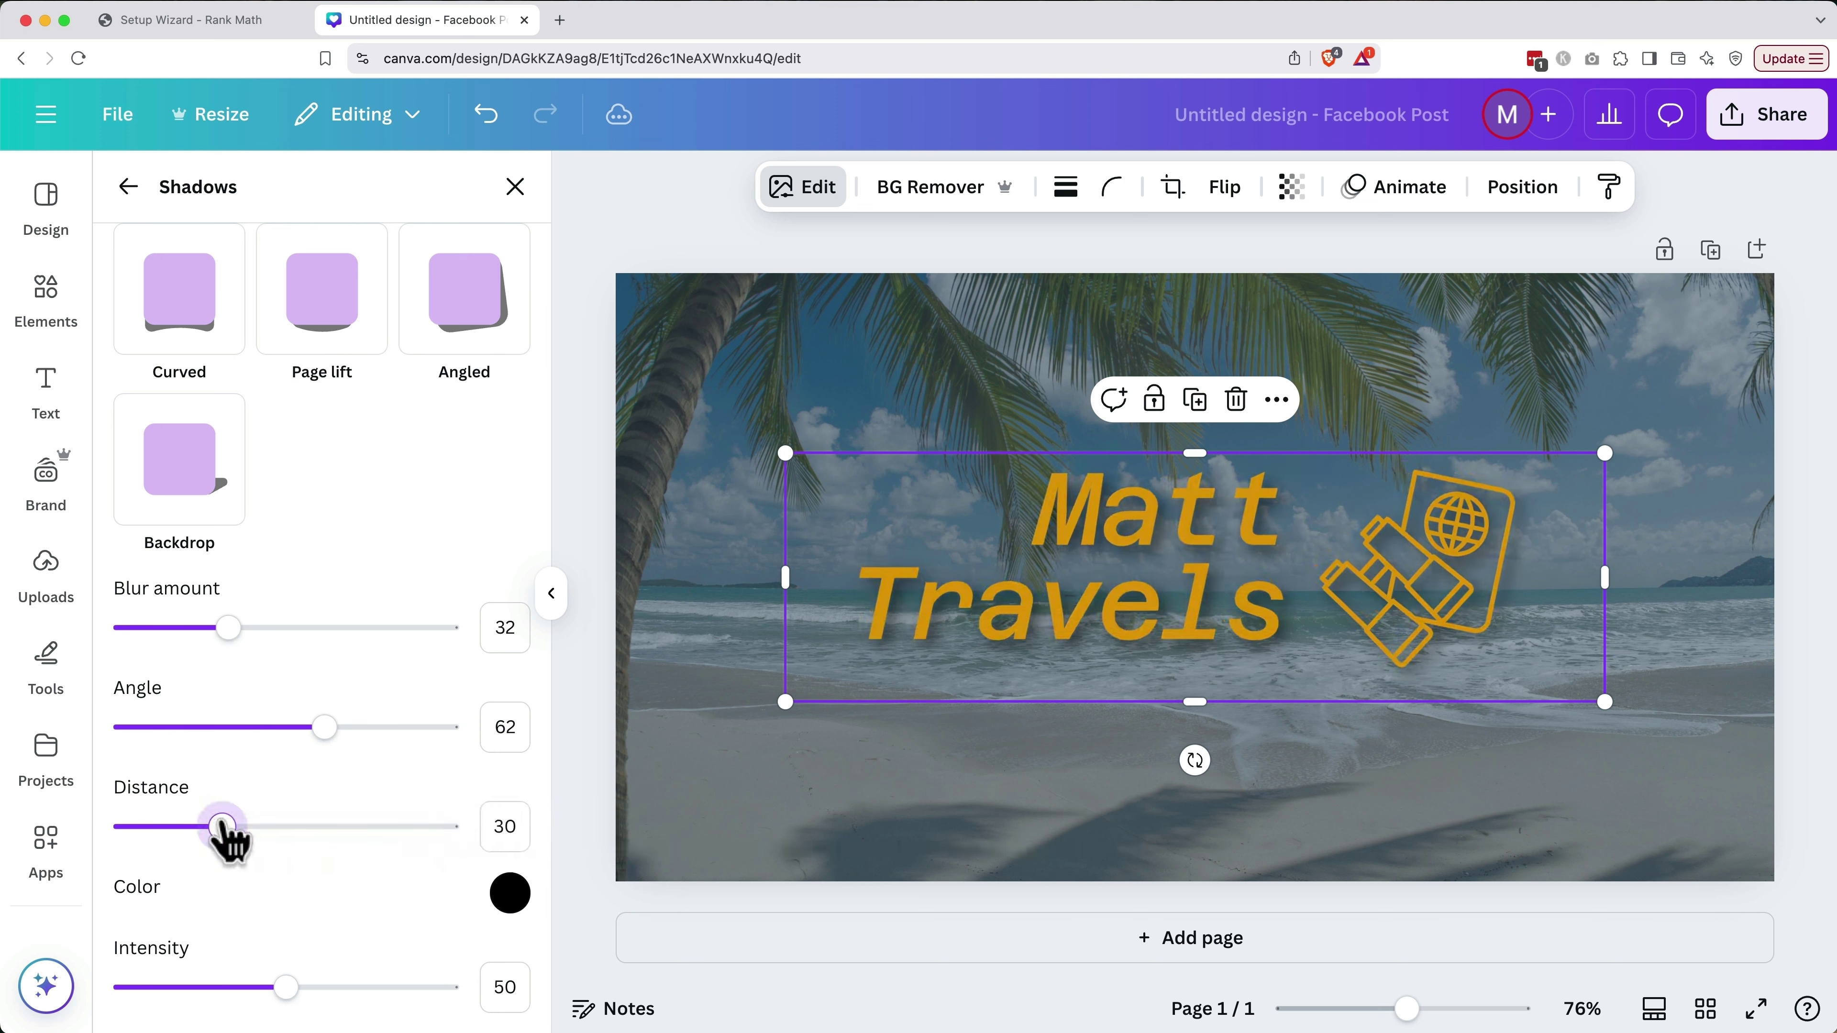
drag(353, 992, 283, 988)
drag(324, 728, 325, 728)
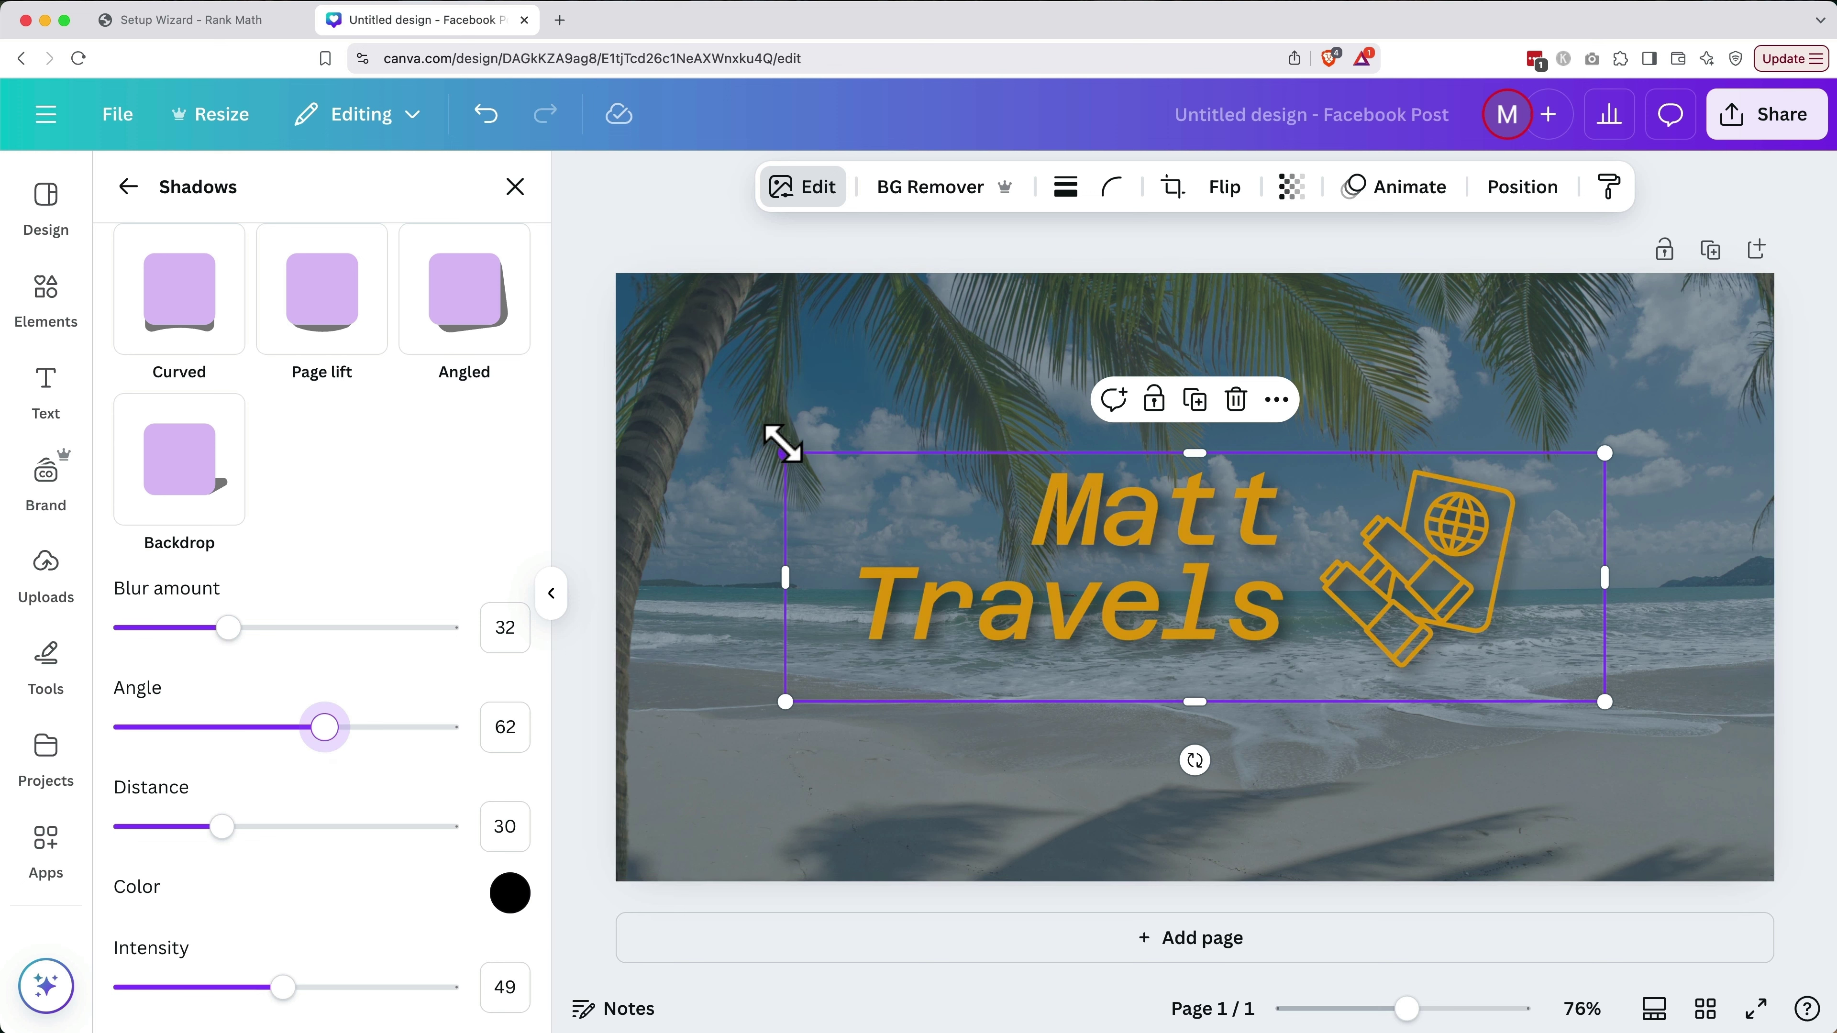
drag(783, 443, 685, 422)
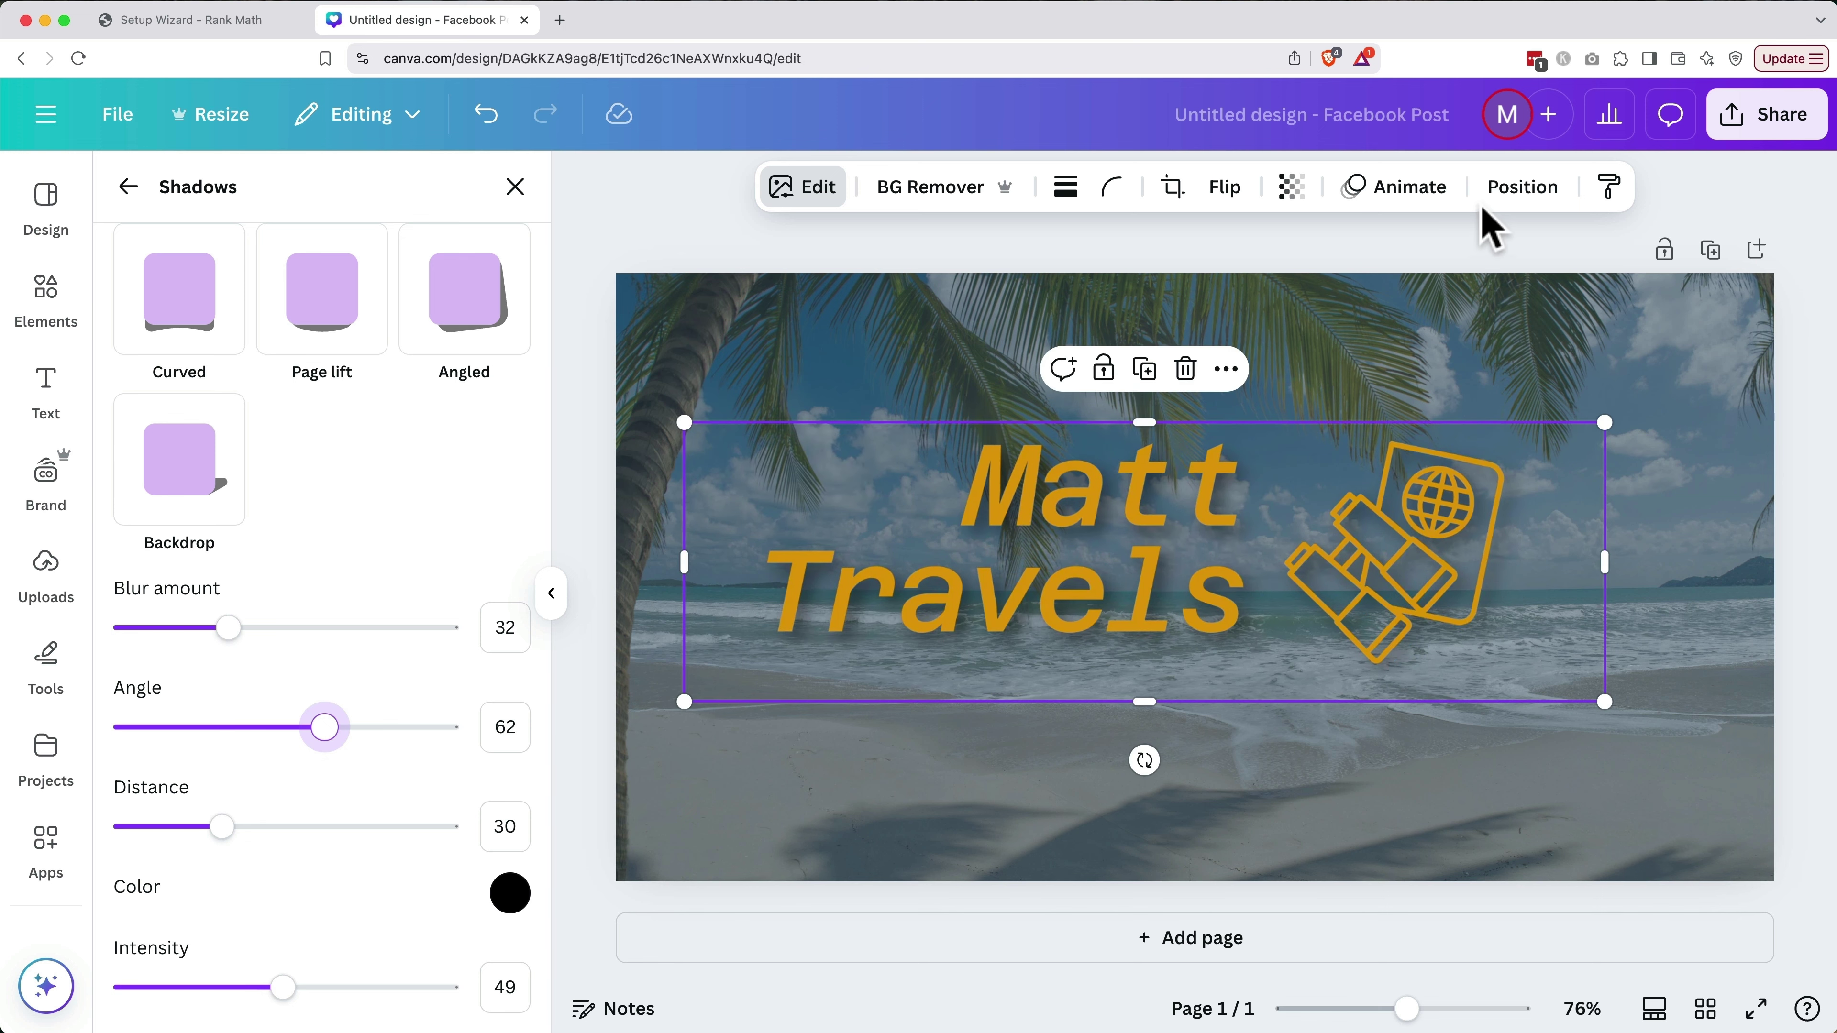
Centre the logo group horizontally and vertically on the page
click(1519, 195)
click(473, 571)
click(289, 568)
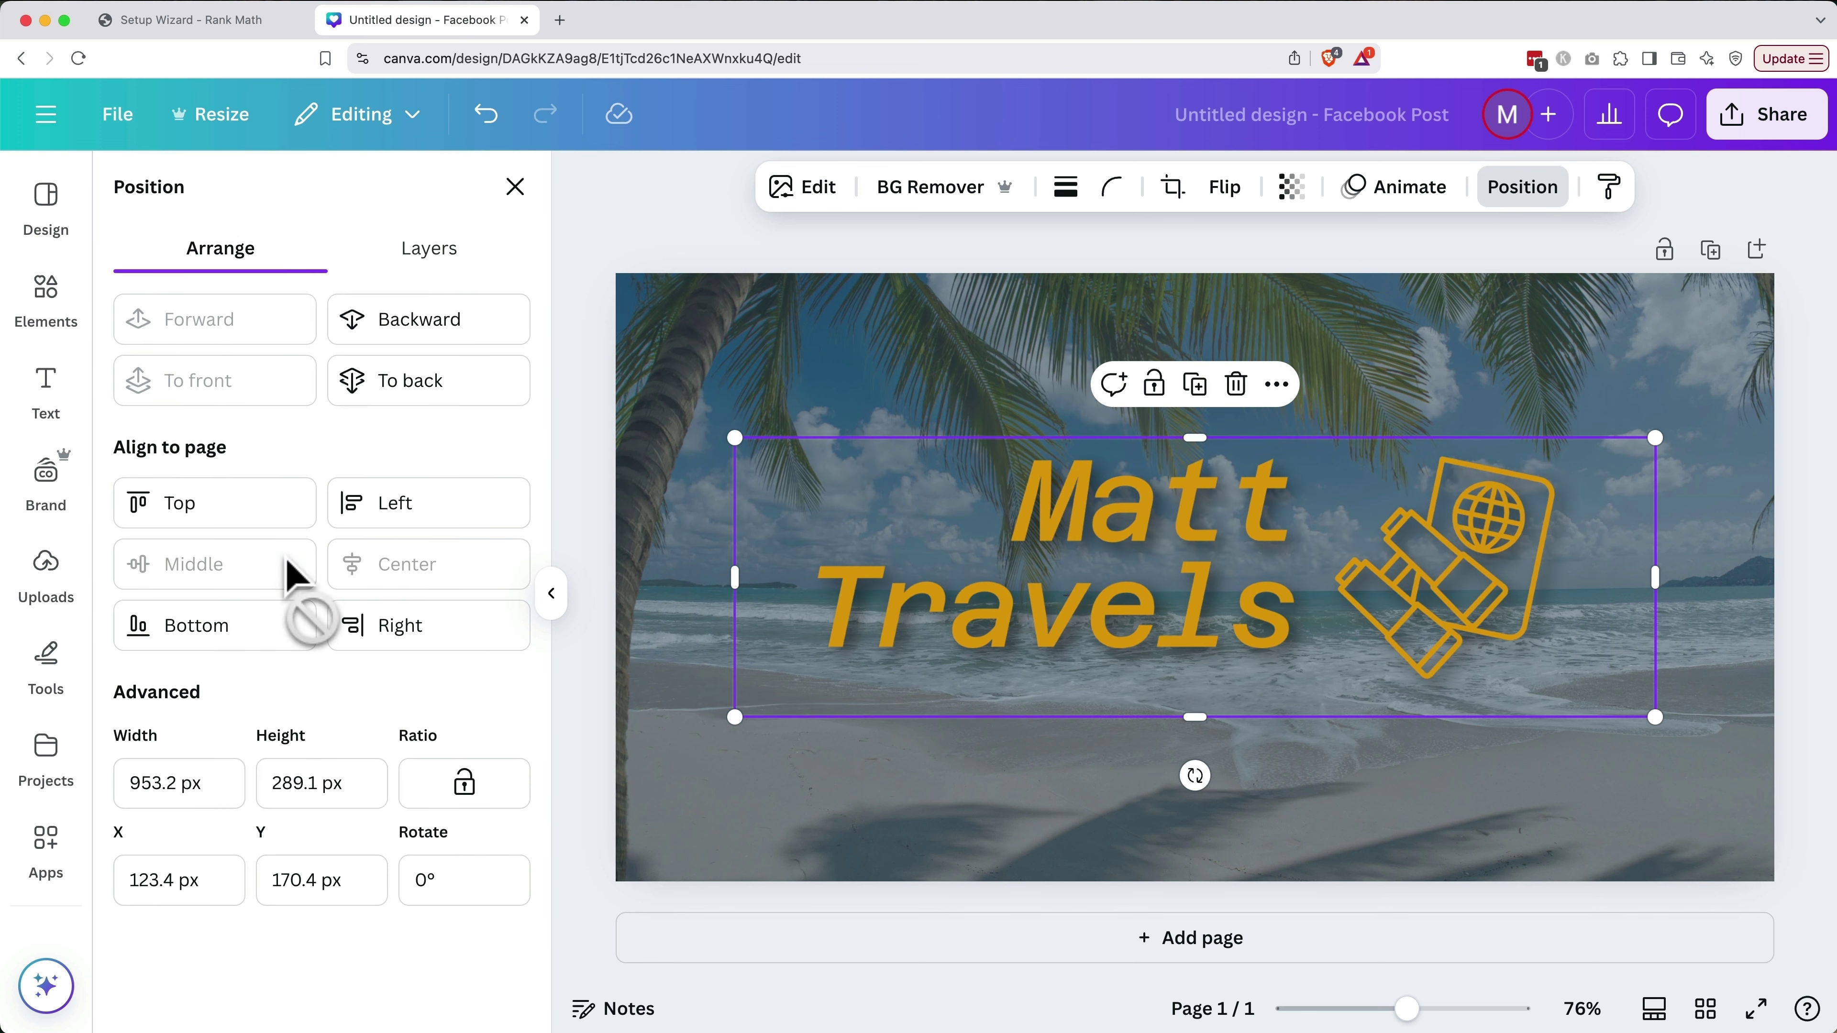
click(696, 219)
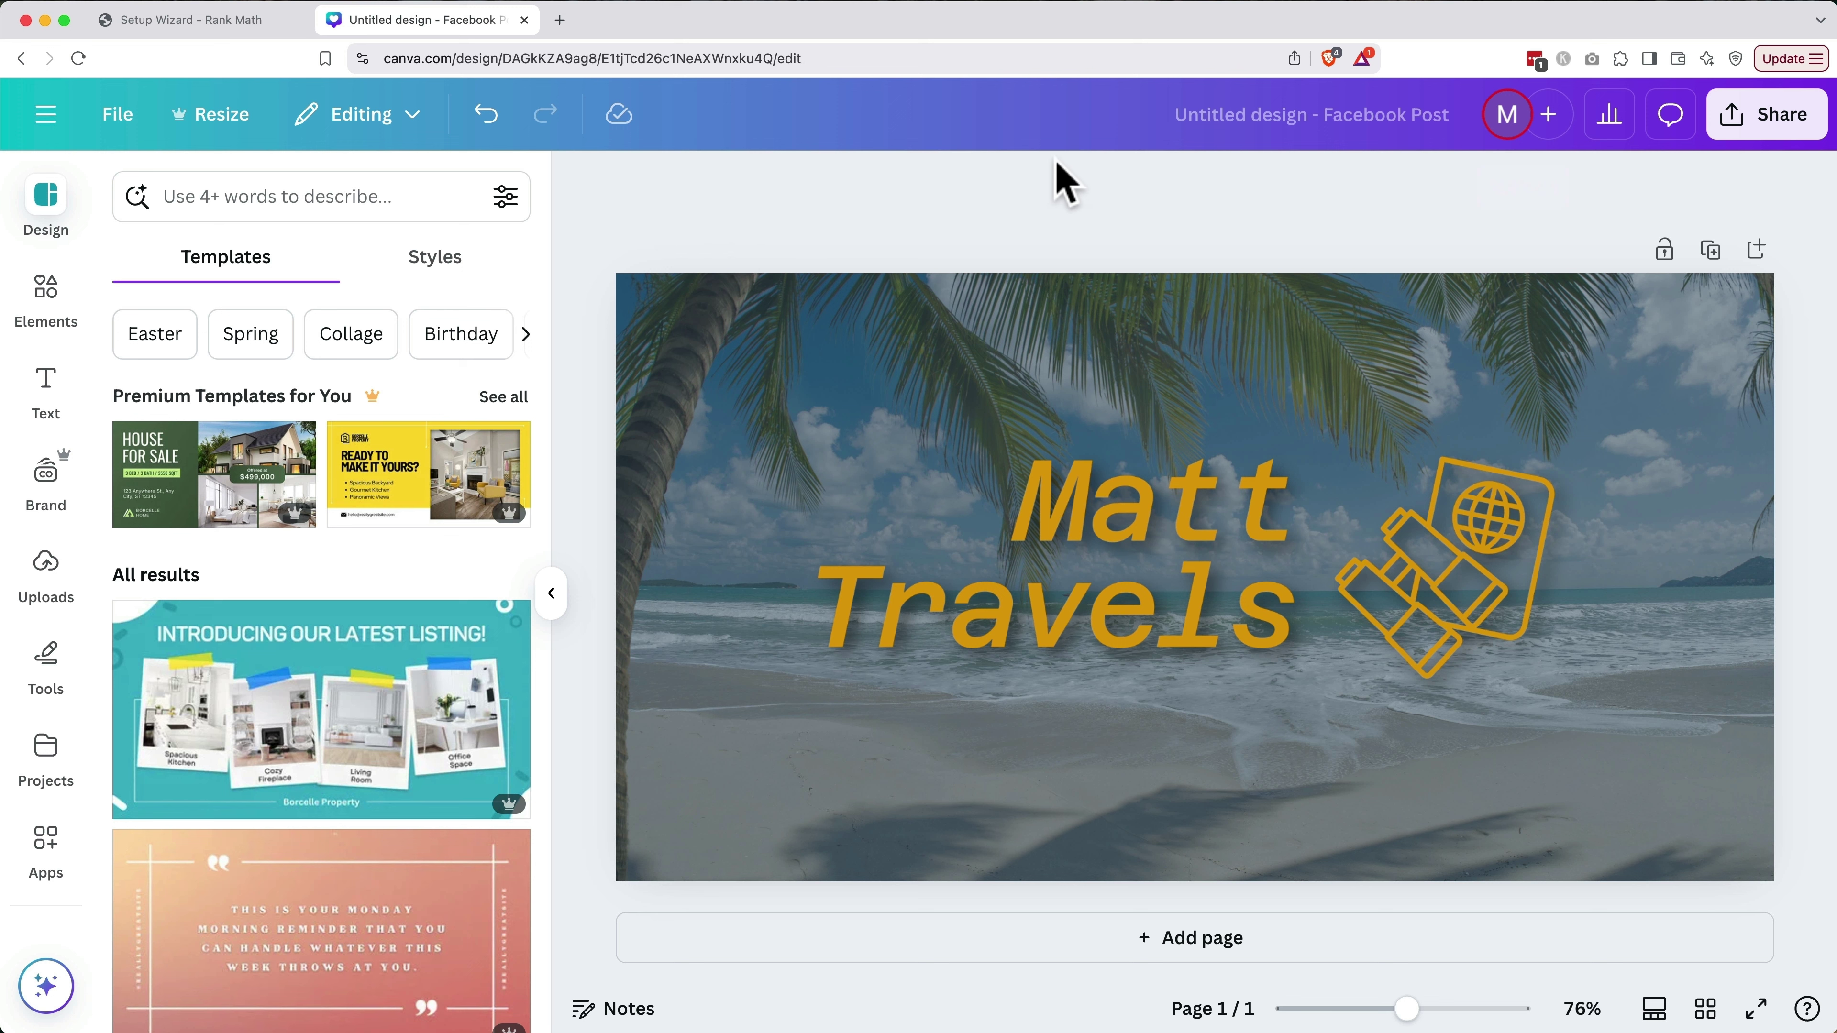
Rename the design 'Matt Travels Social Share Image' and download it as a PNG to 03 Graphics
click(1254, 116)
text(Matt Travels Social Share Image)
key(Return)
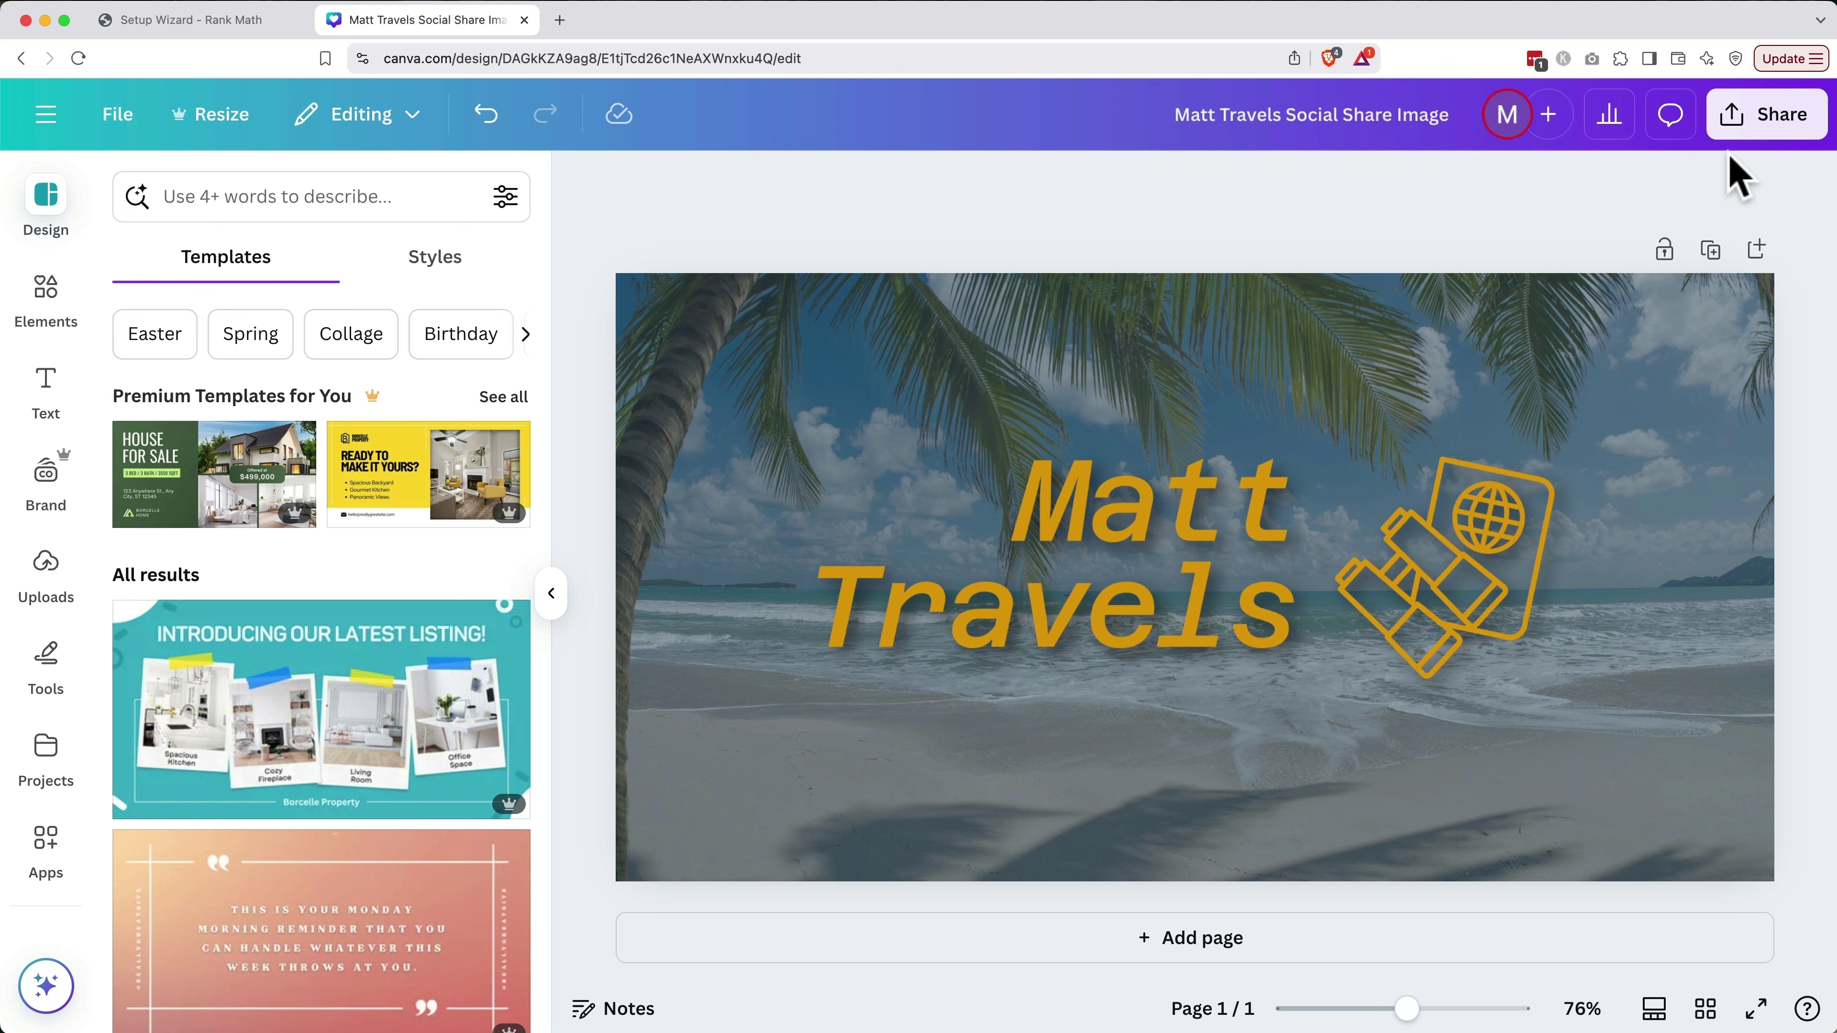
click(1754, 120)
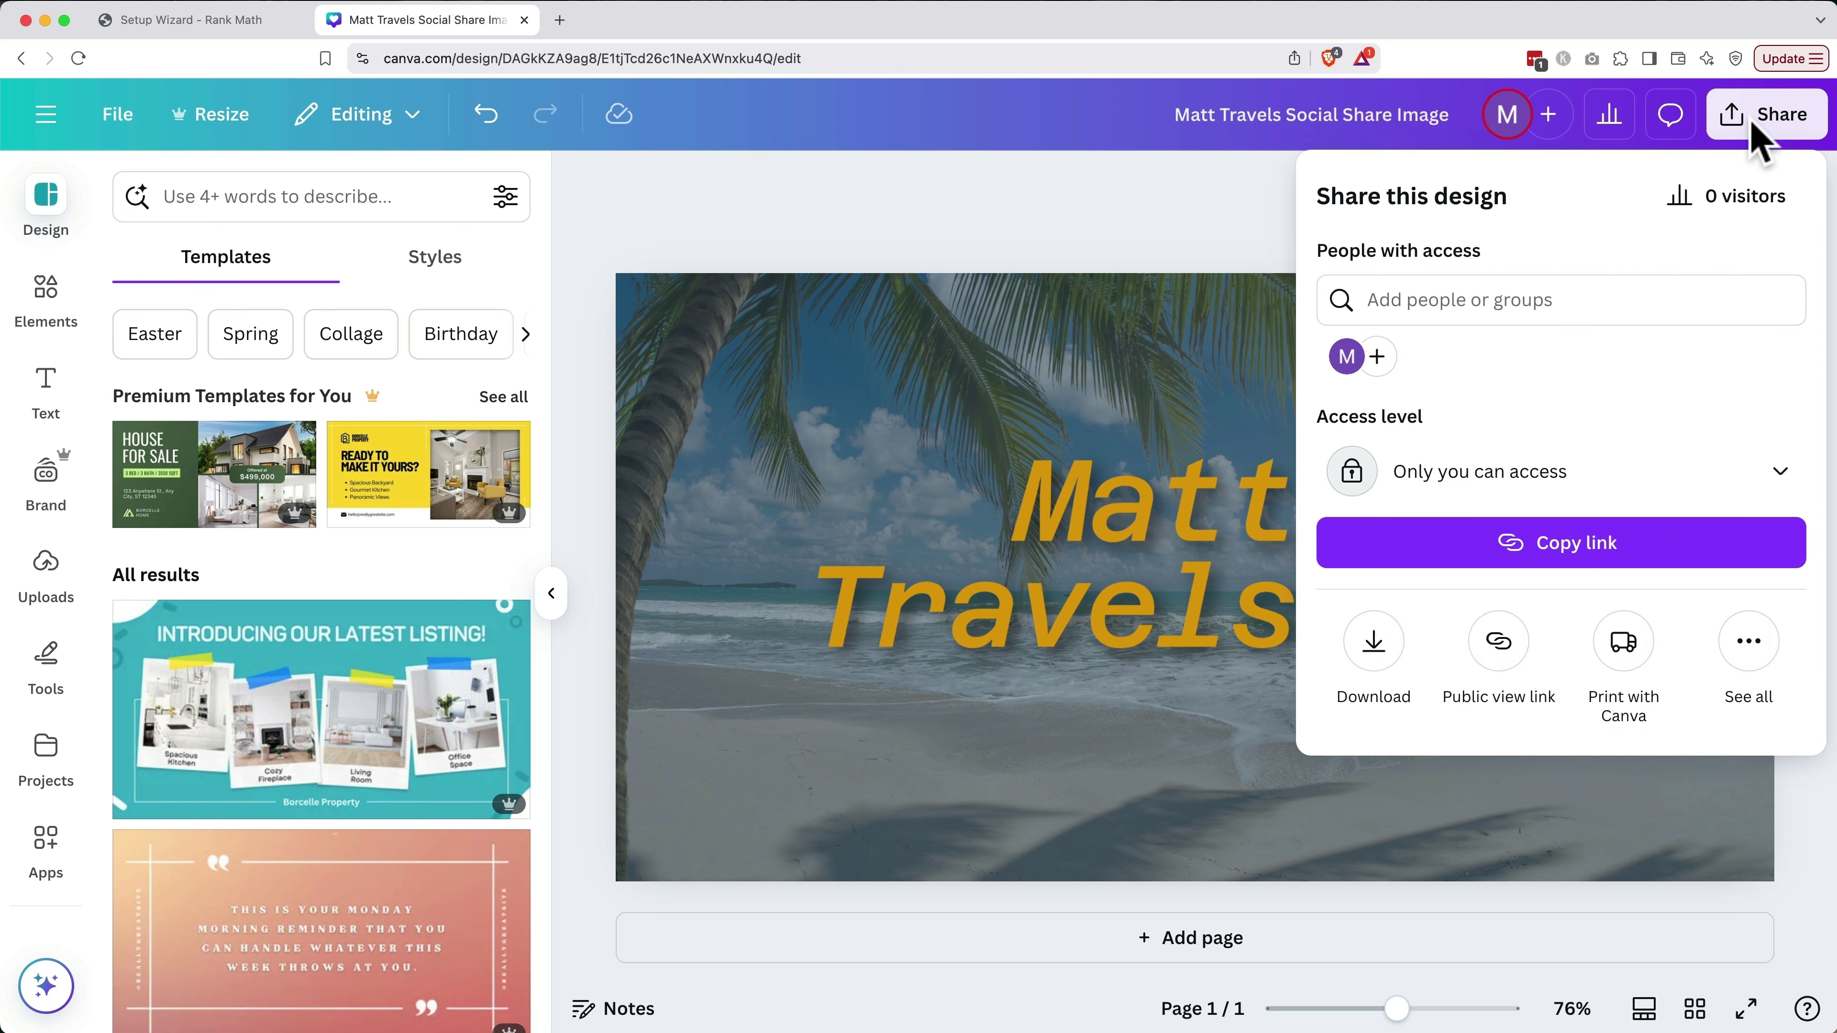
click(1376, 646)
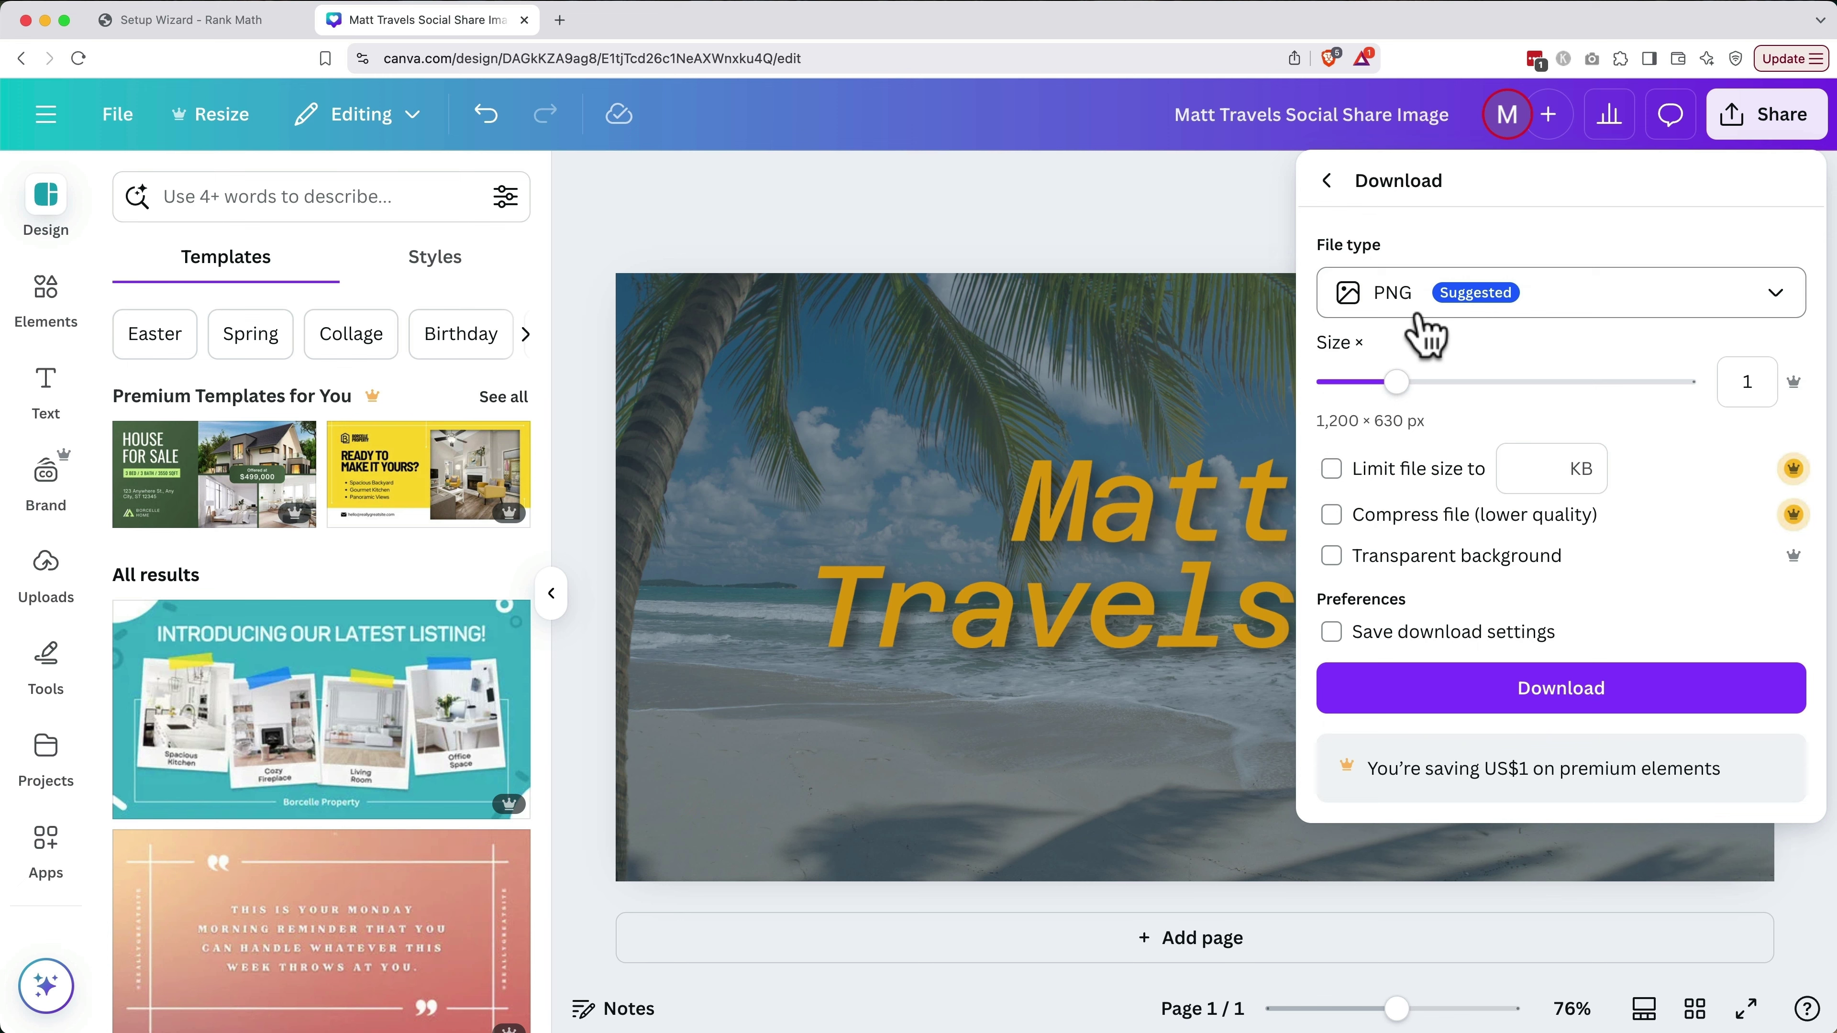
click(1425, 691)
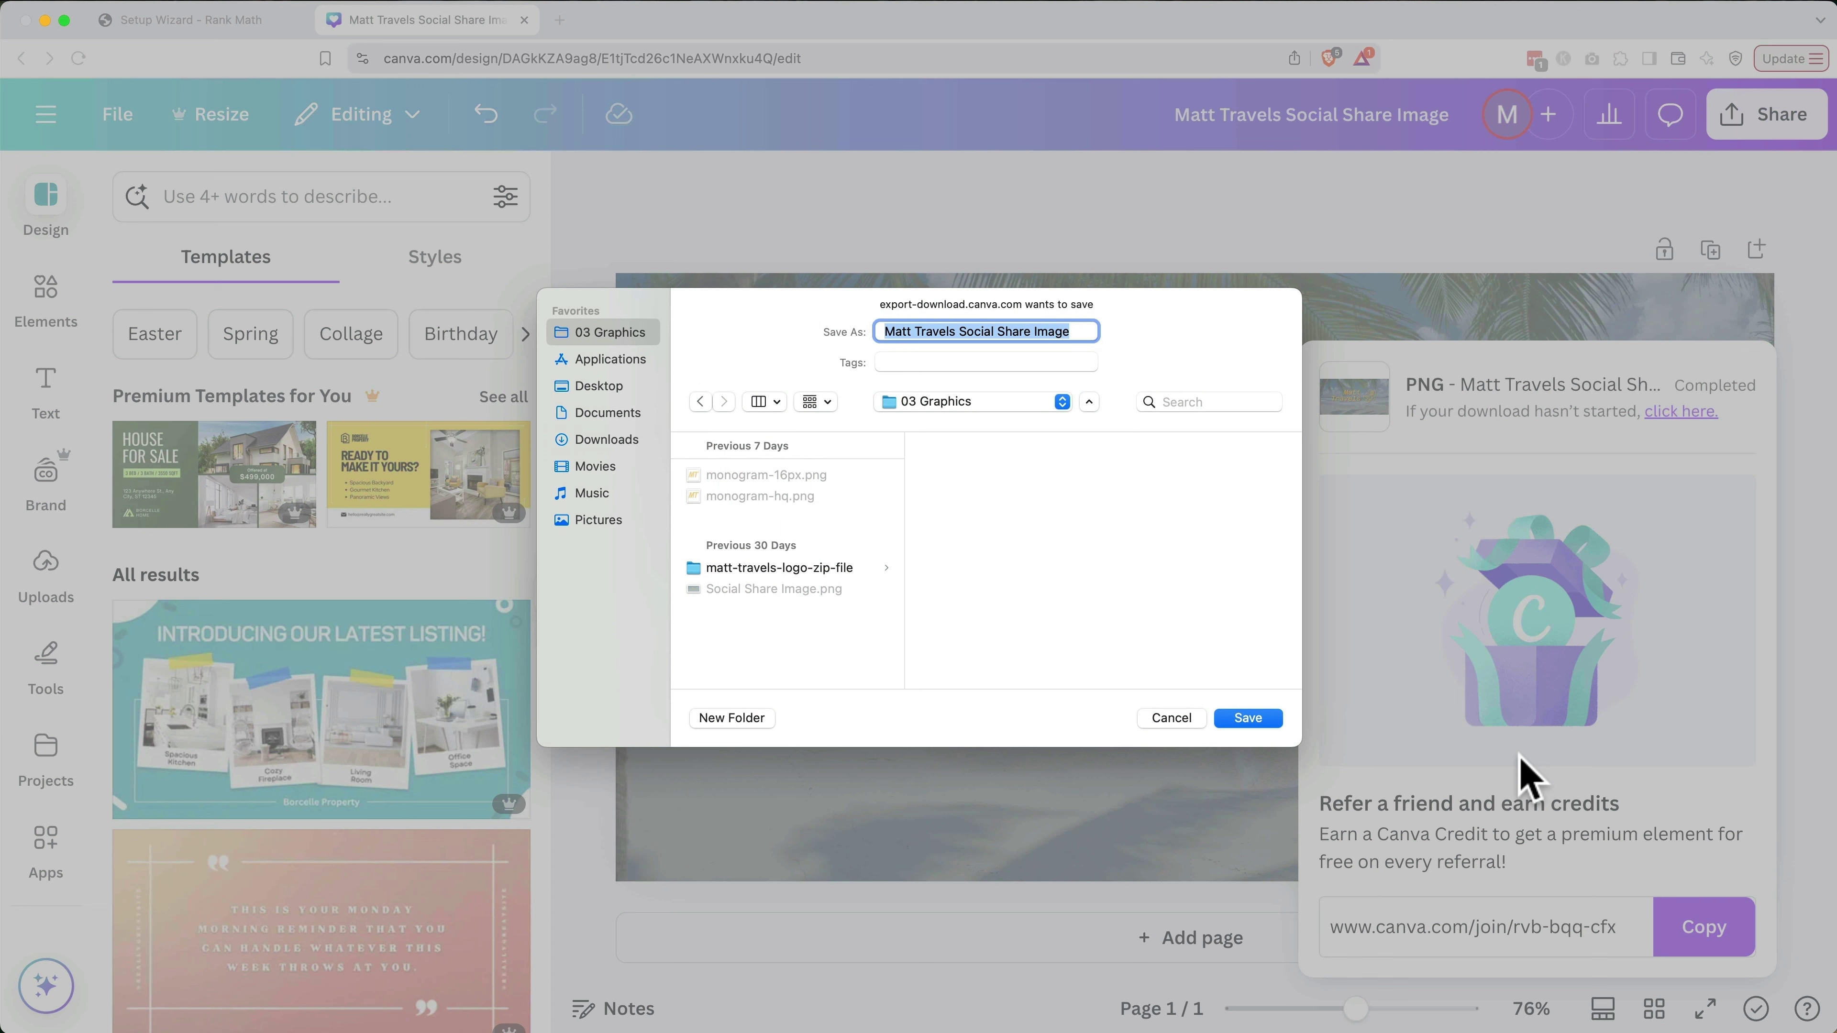
click(1089, 333)
key(Return)
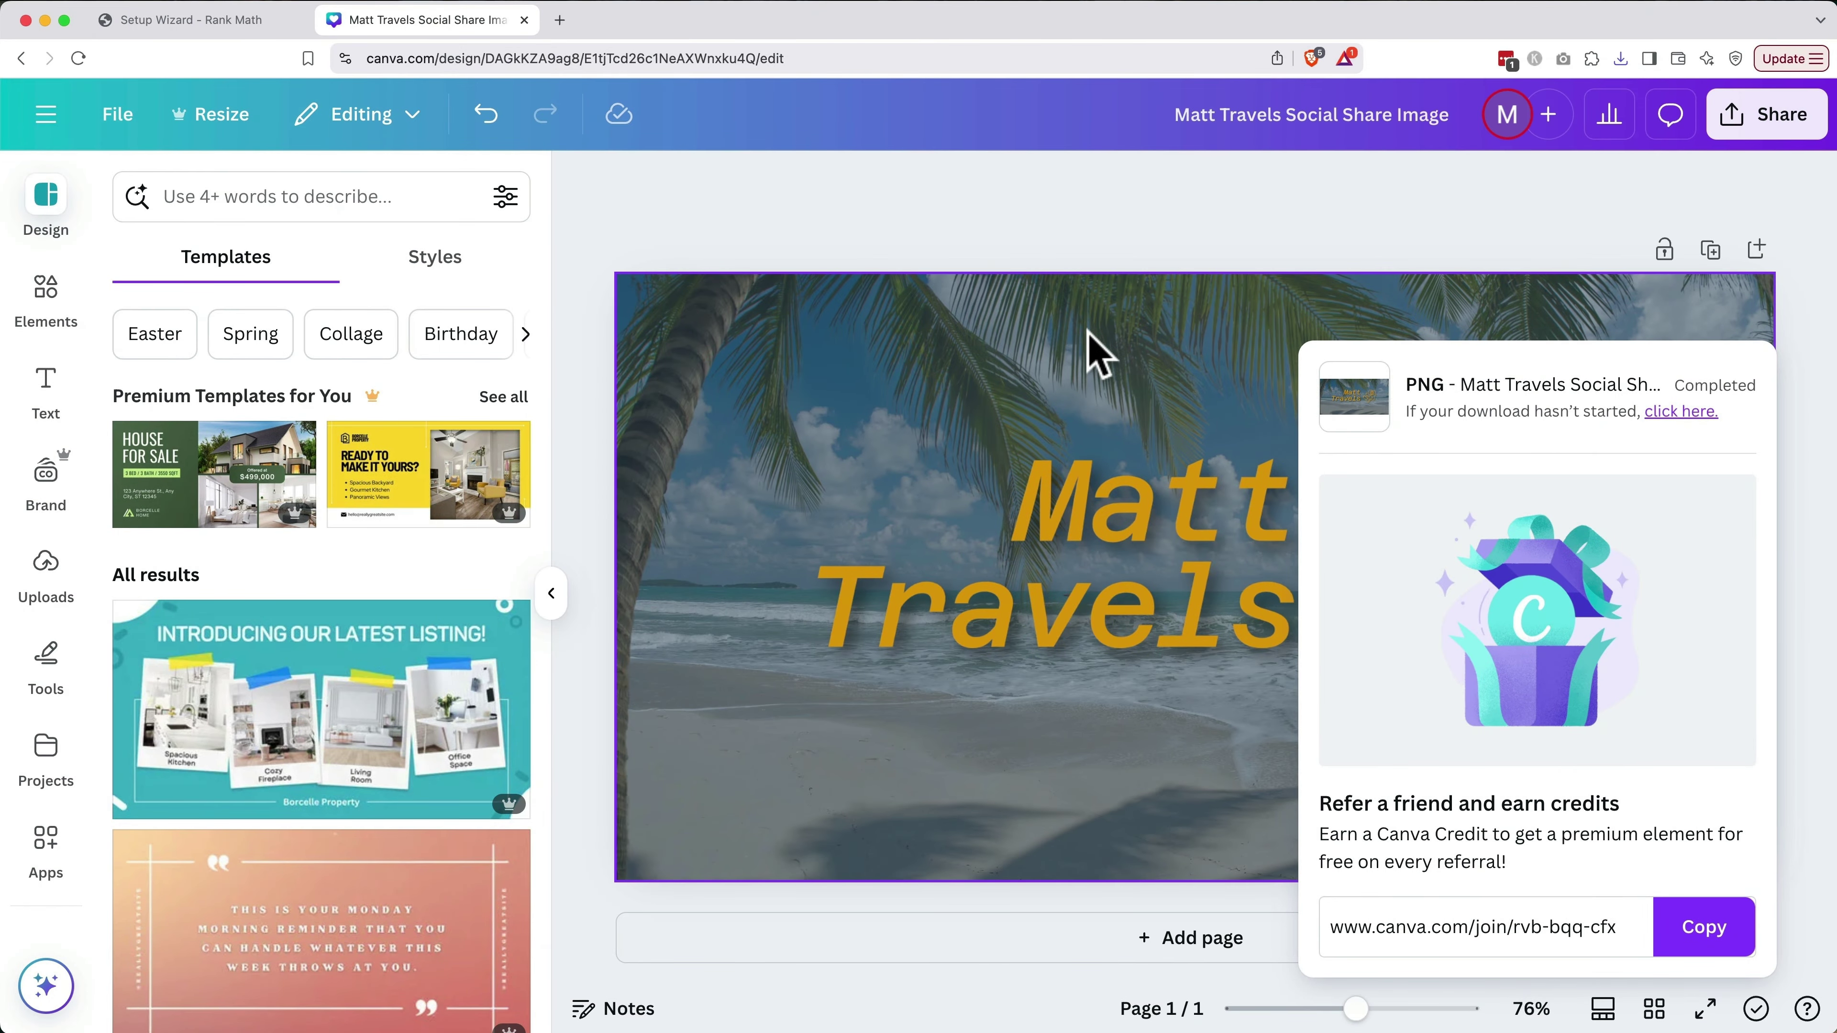
click(523, 20)
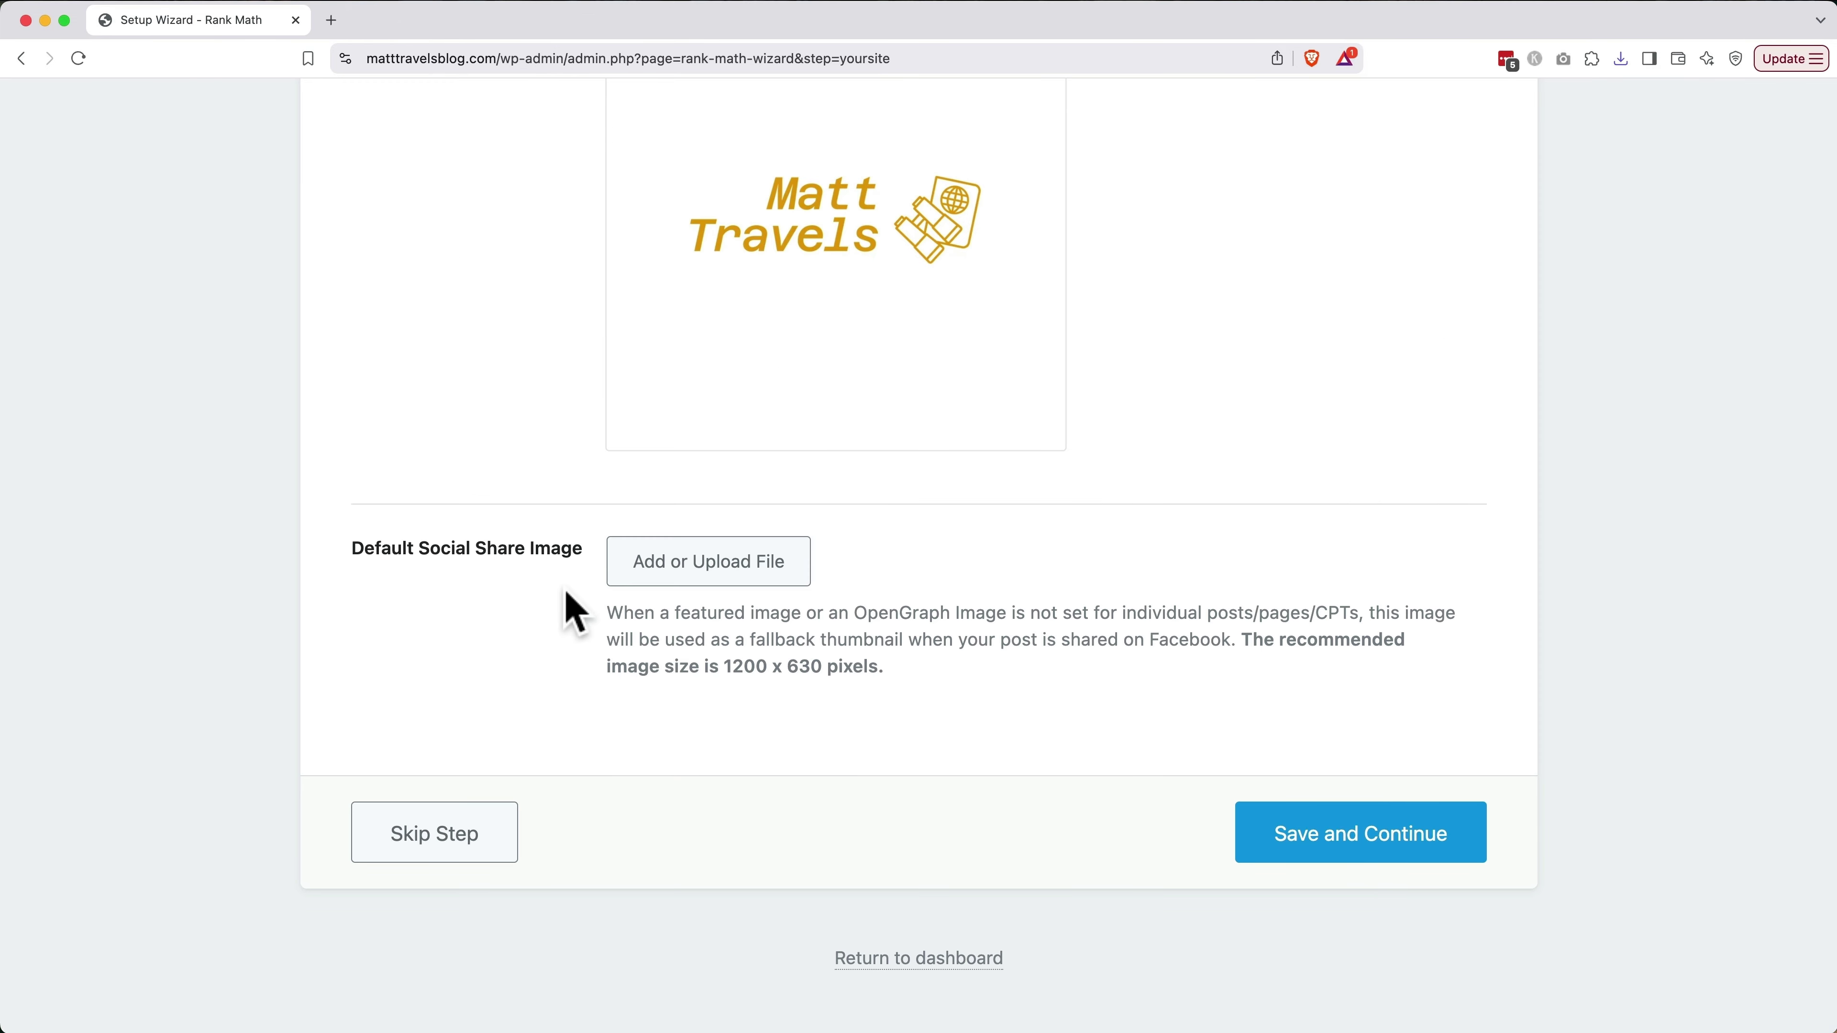
Upload Social Share Image.png through the social share image media picker
click(706, 559)
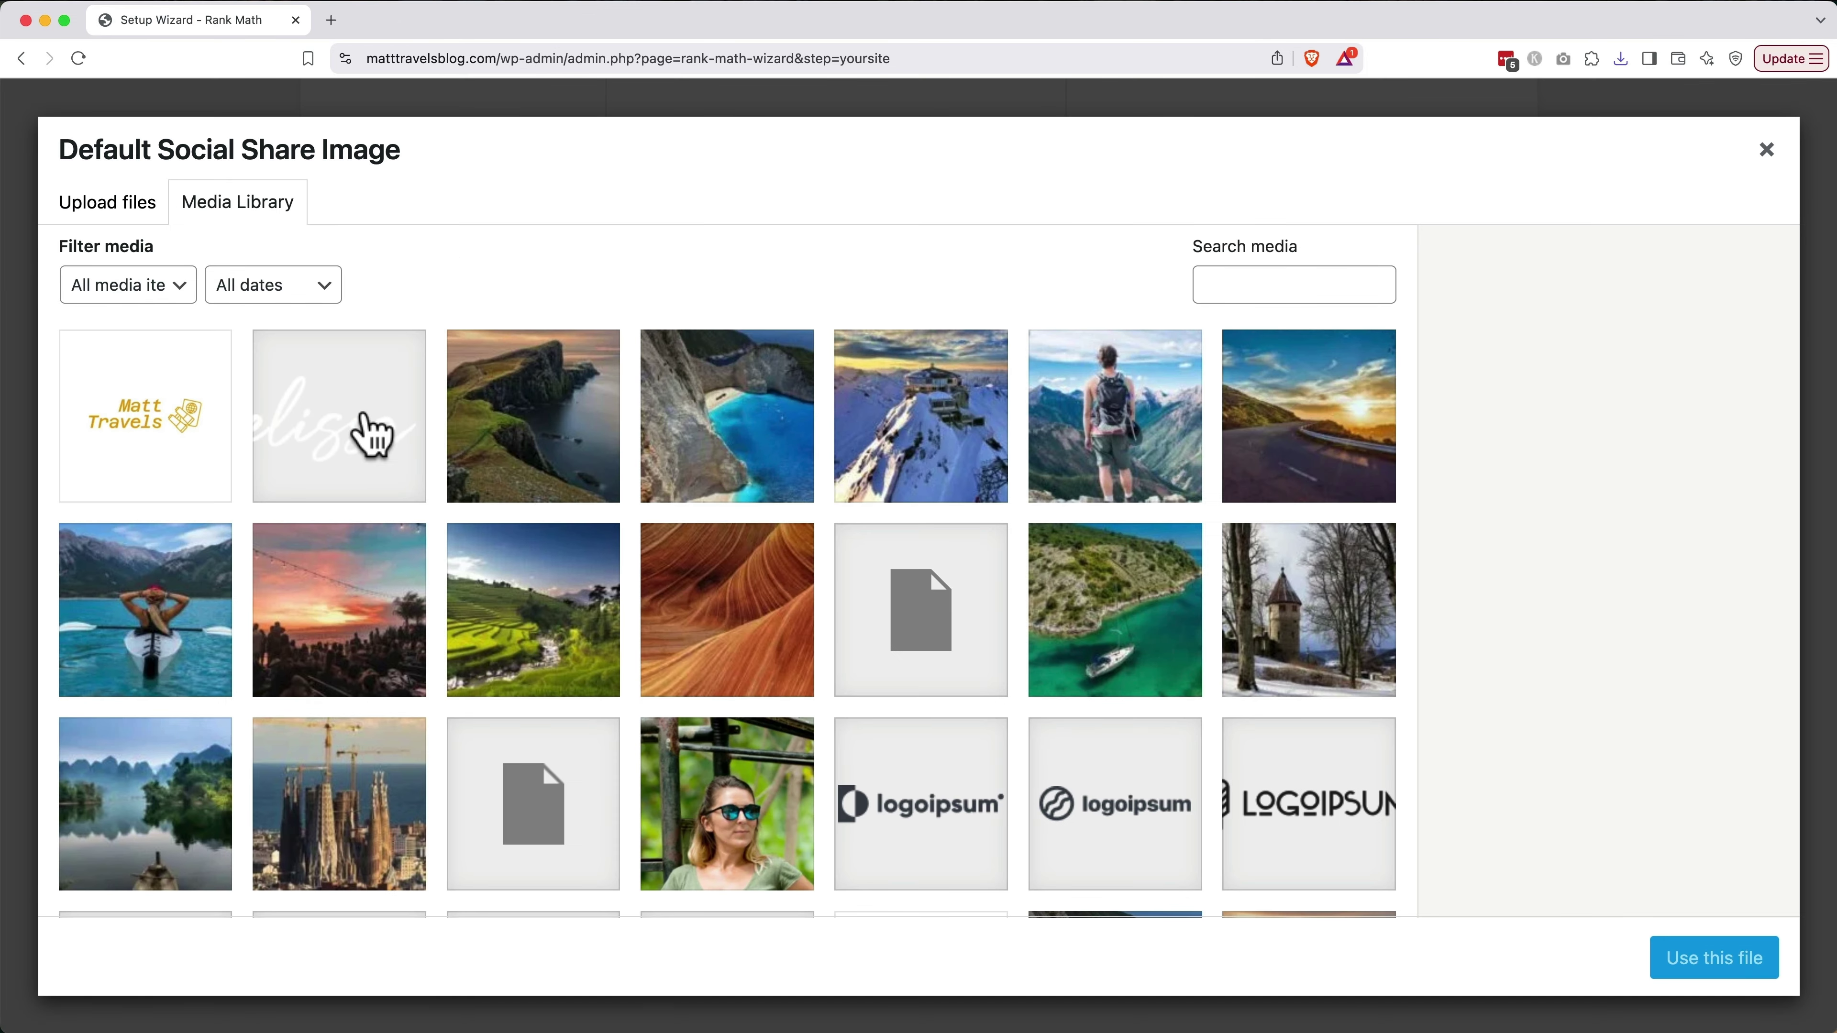
click(132, 213)
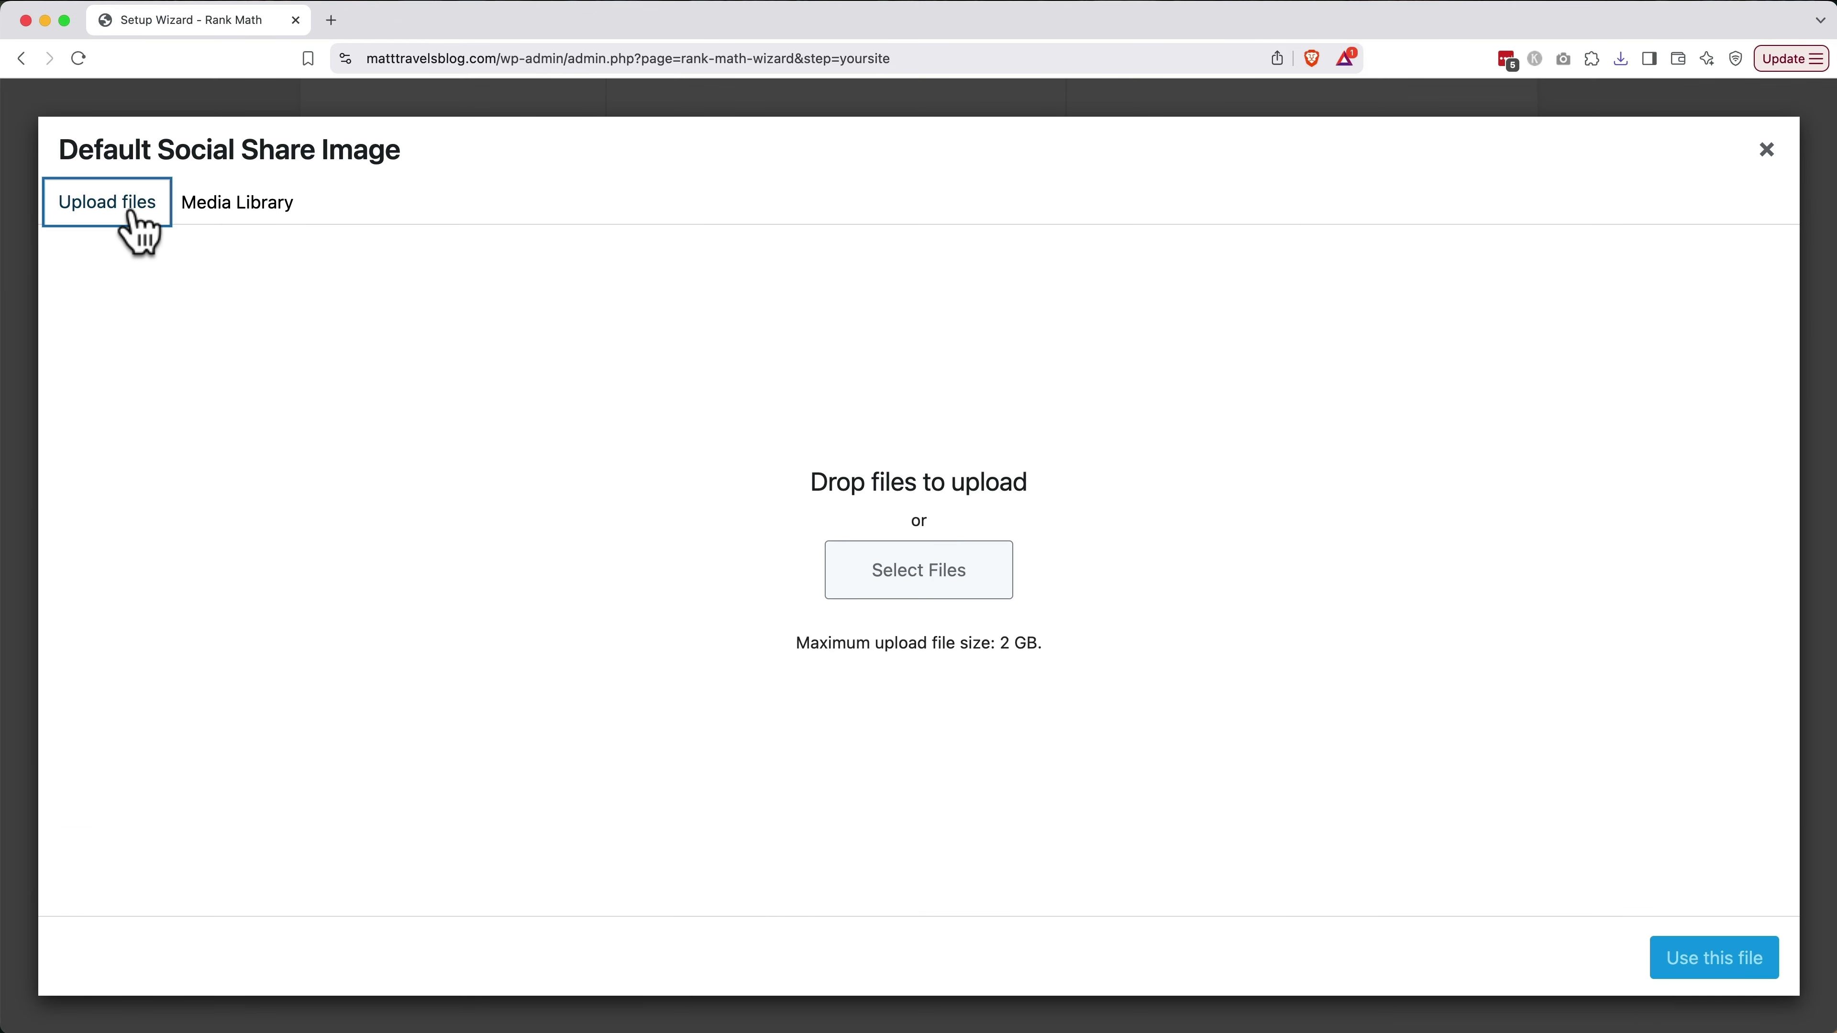
click(842, 579)
click(606, 397)
double_click(608, 397)
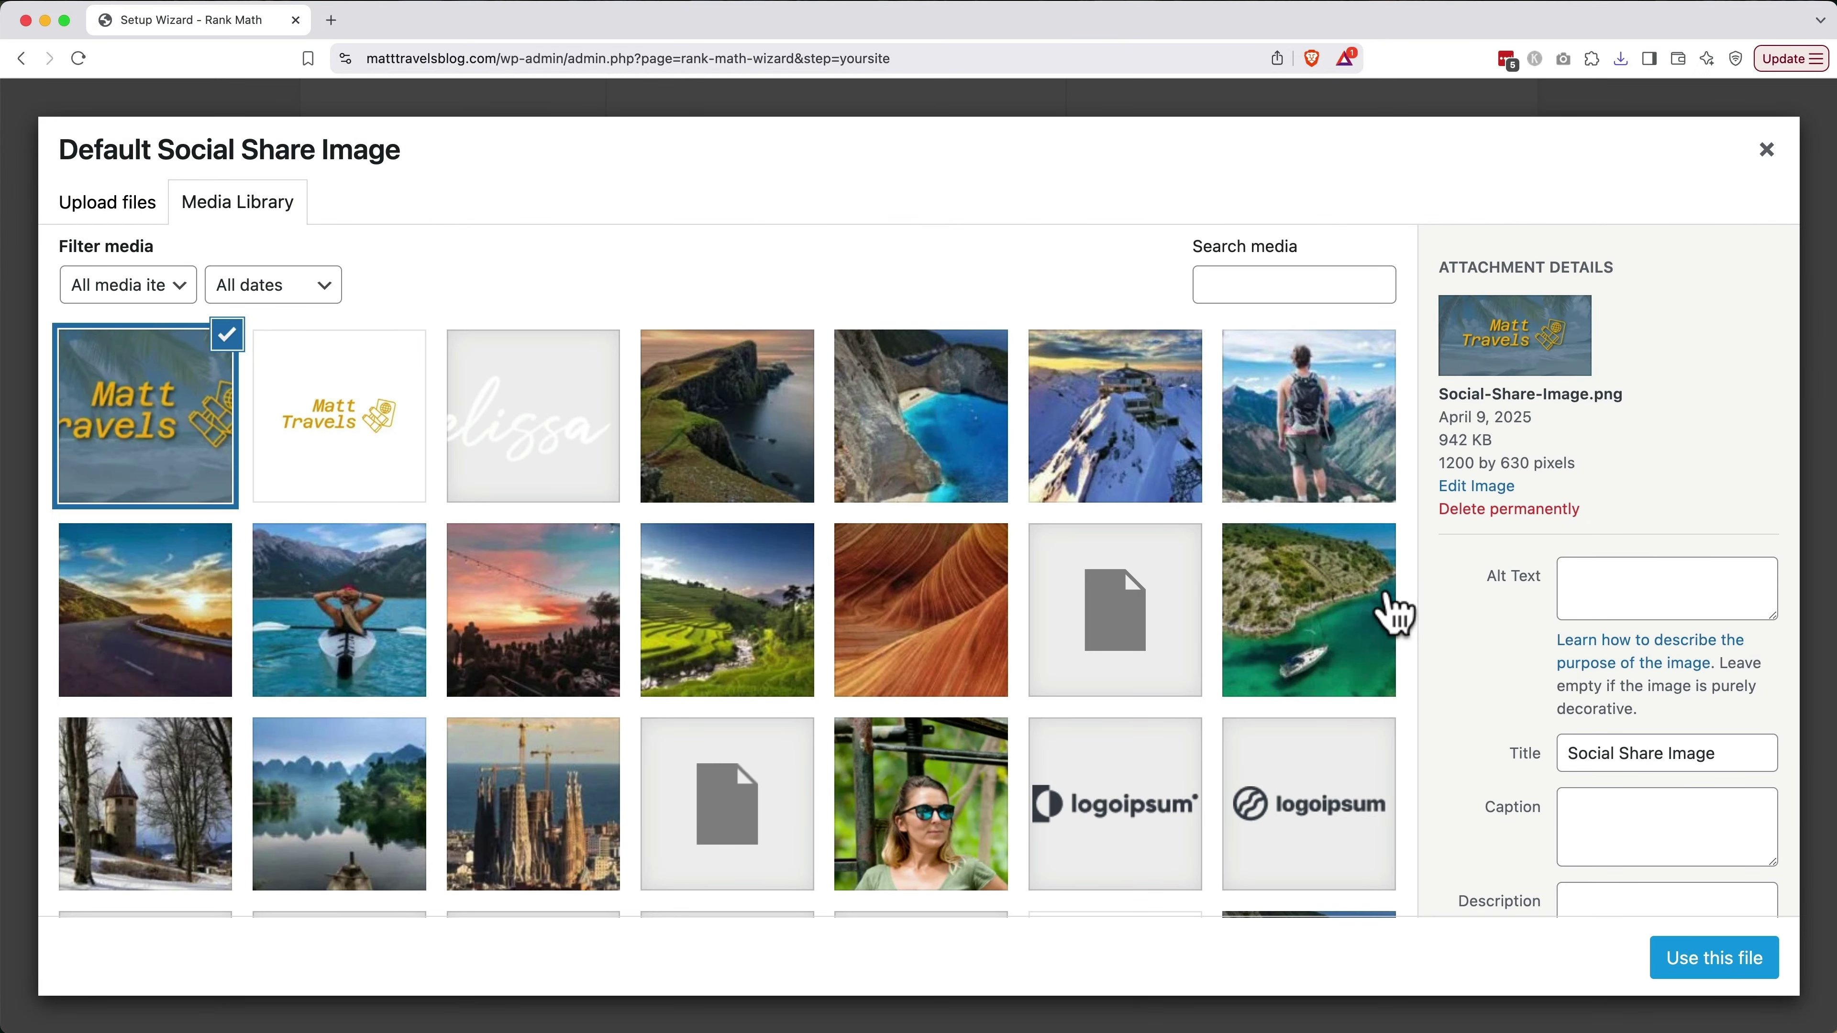
Give the image alt text and title 'Matt Travels Blog', use it, and save the step
click(1681, 571)
text(Matt Travels Blog)
key(Tab)
key(Tab)
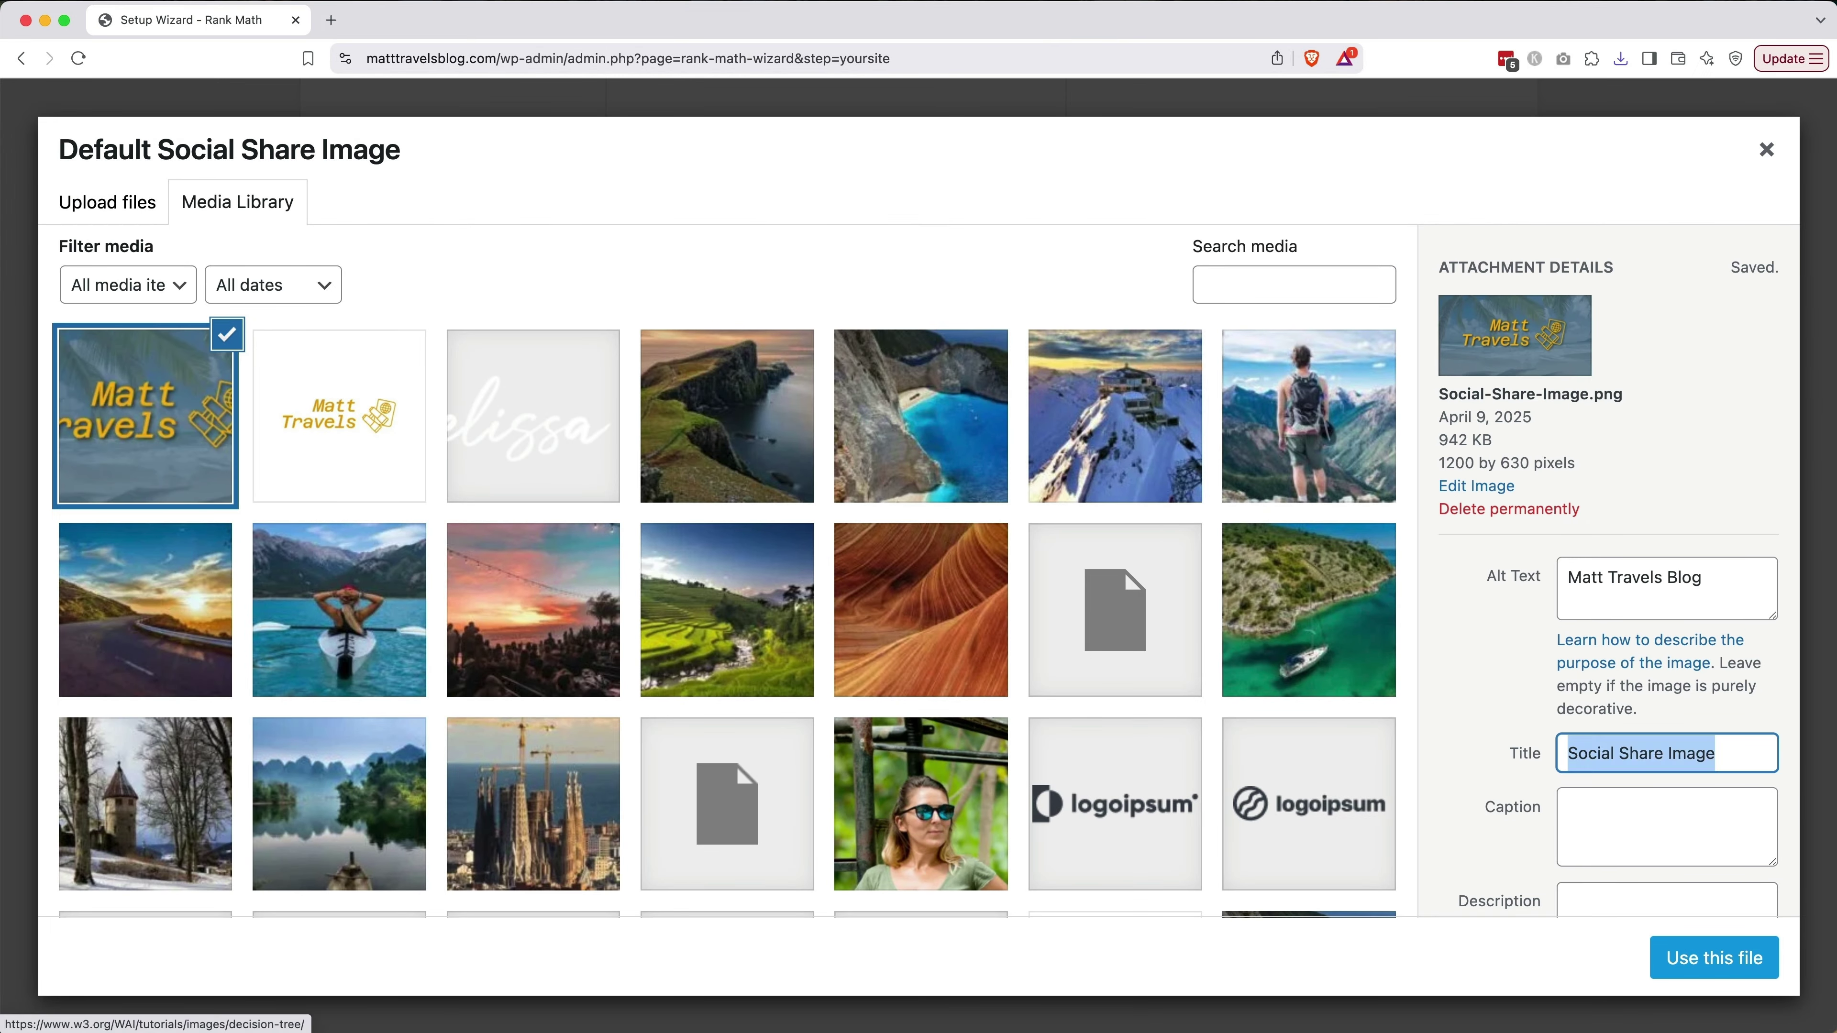
text(Matt Travels Blog)
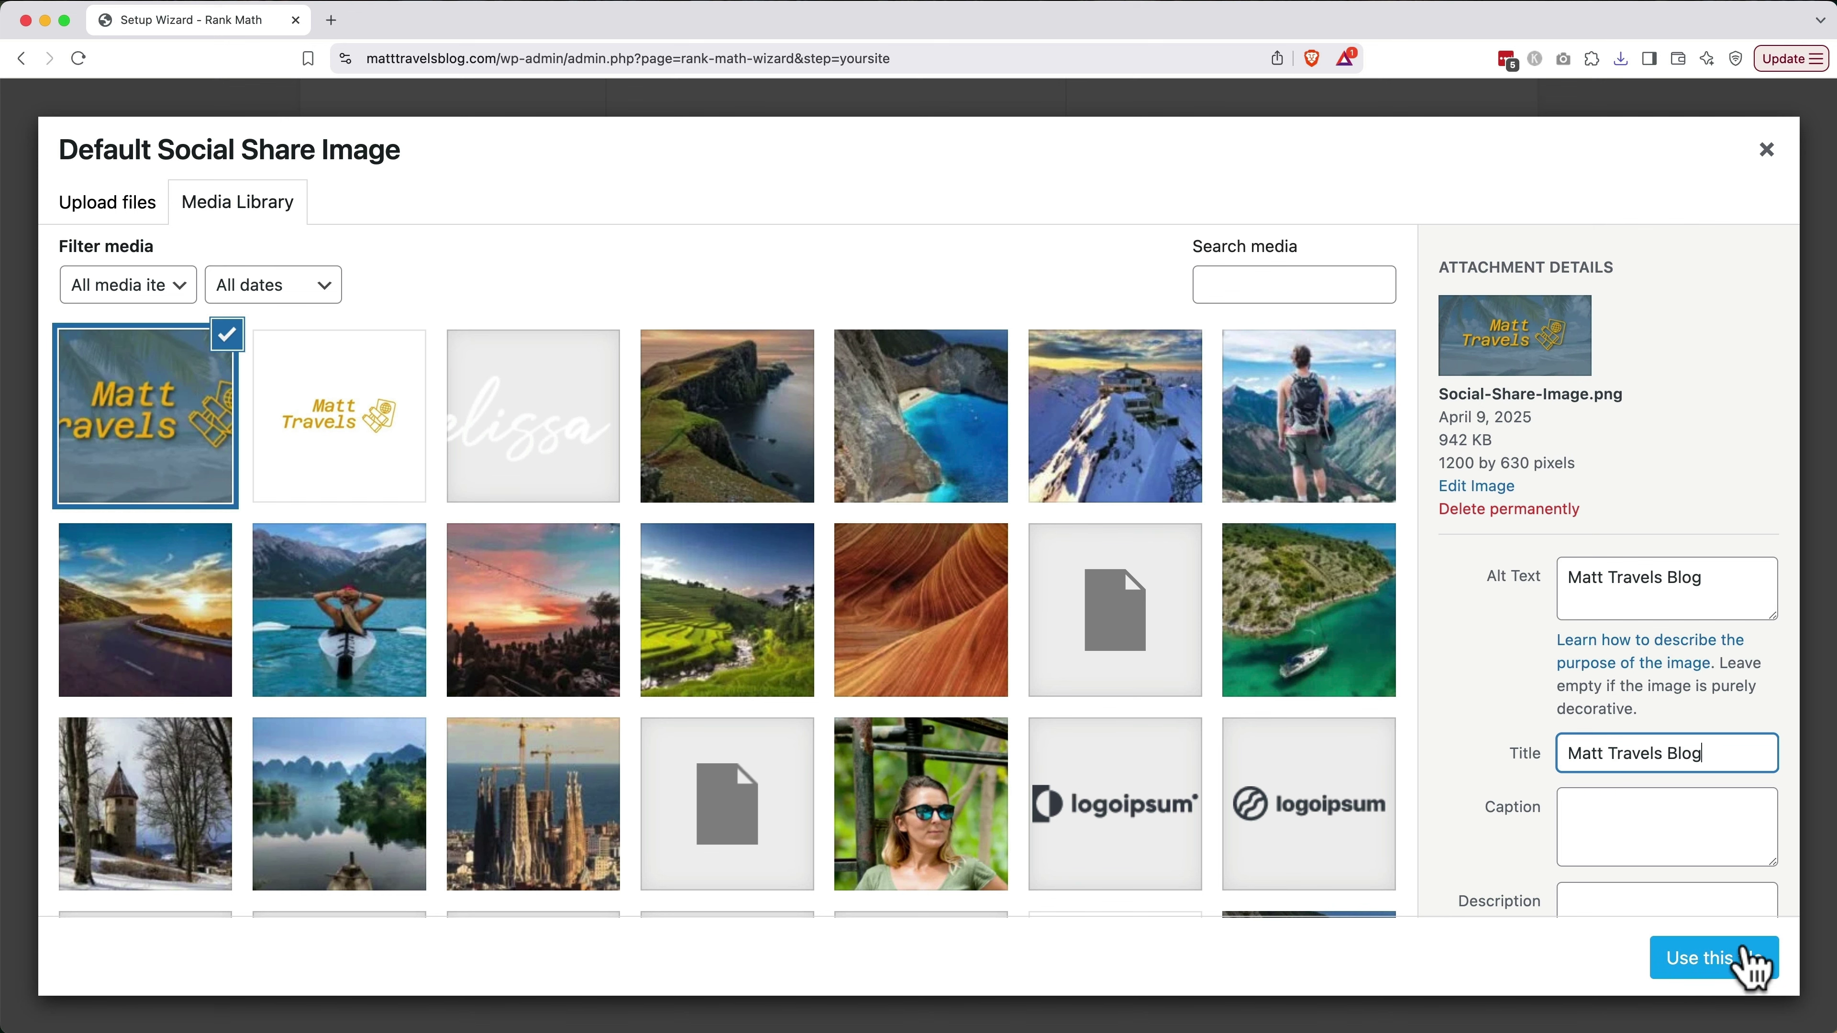
click(1758, 962)
scroll(1422, 882, down, 4)
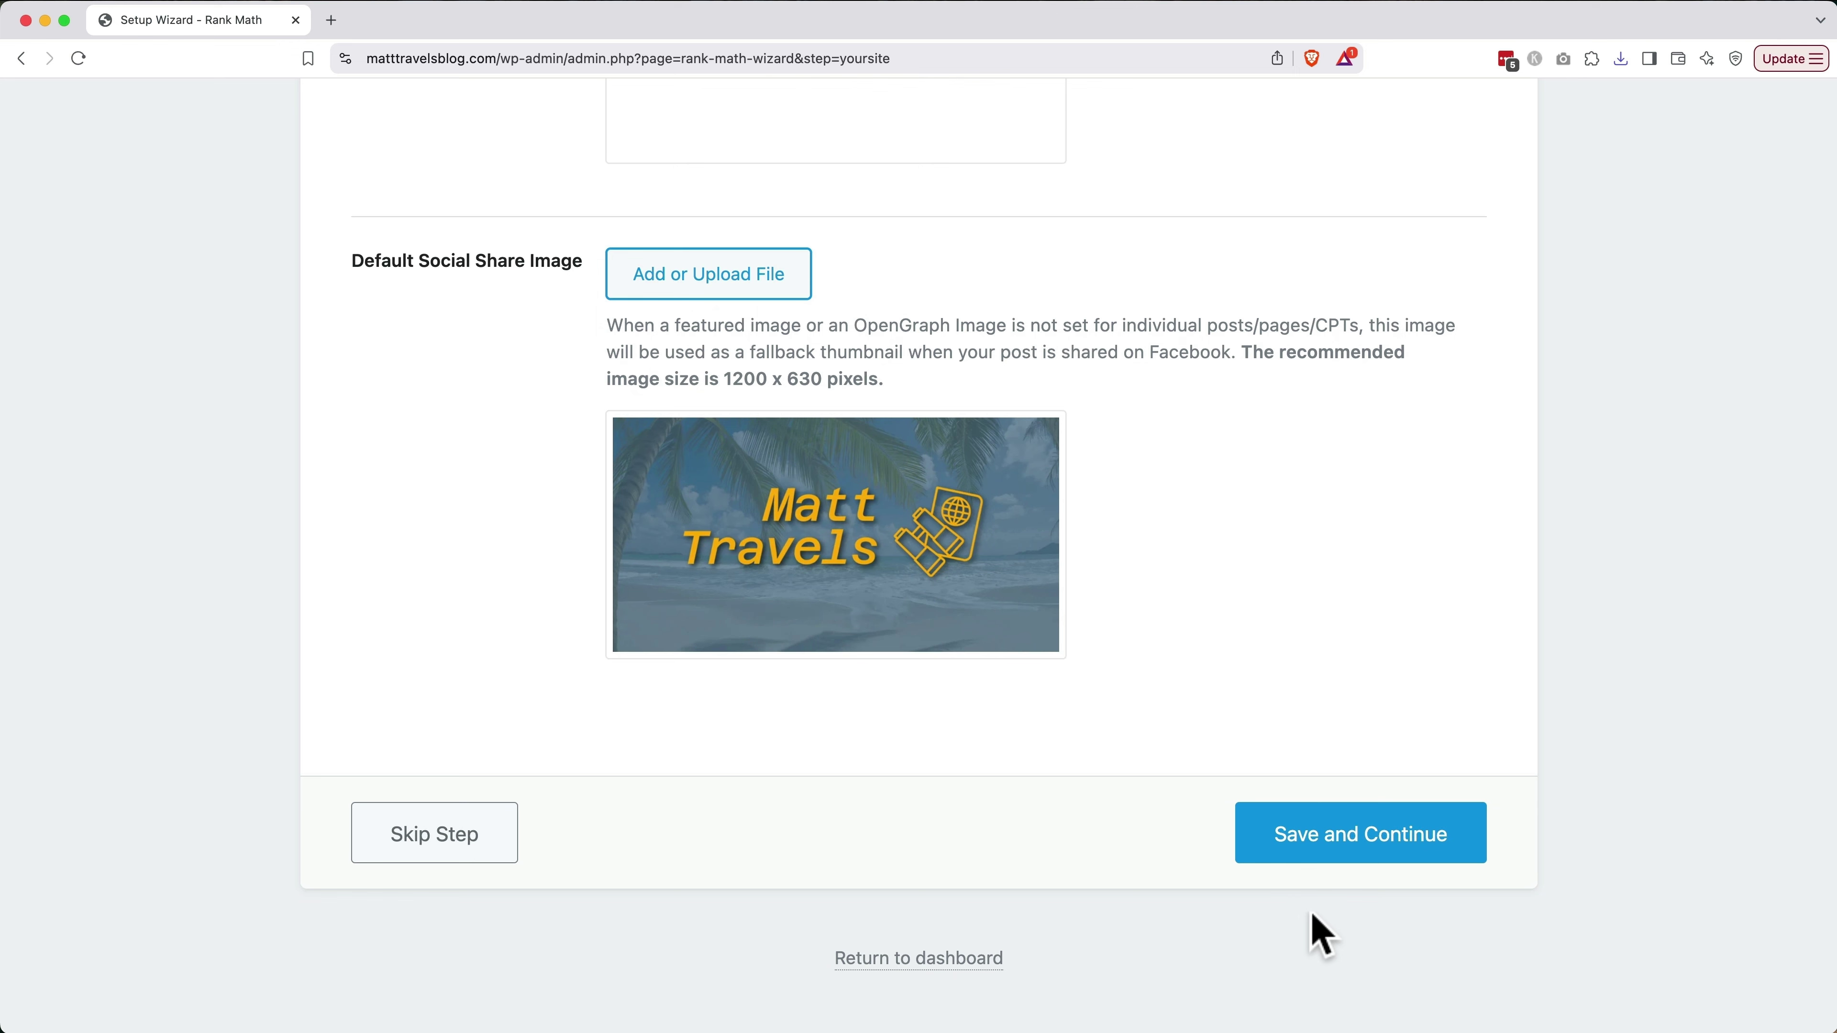
click(1342, 843)
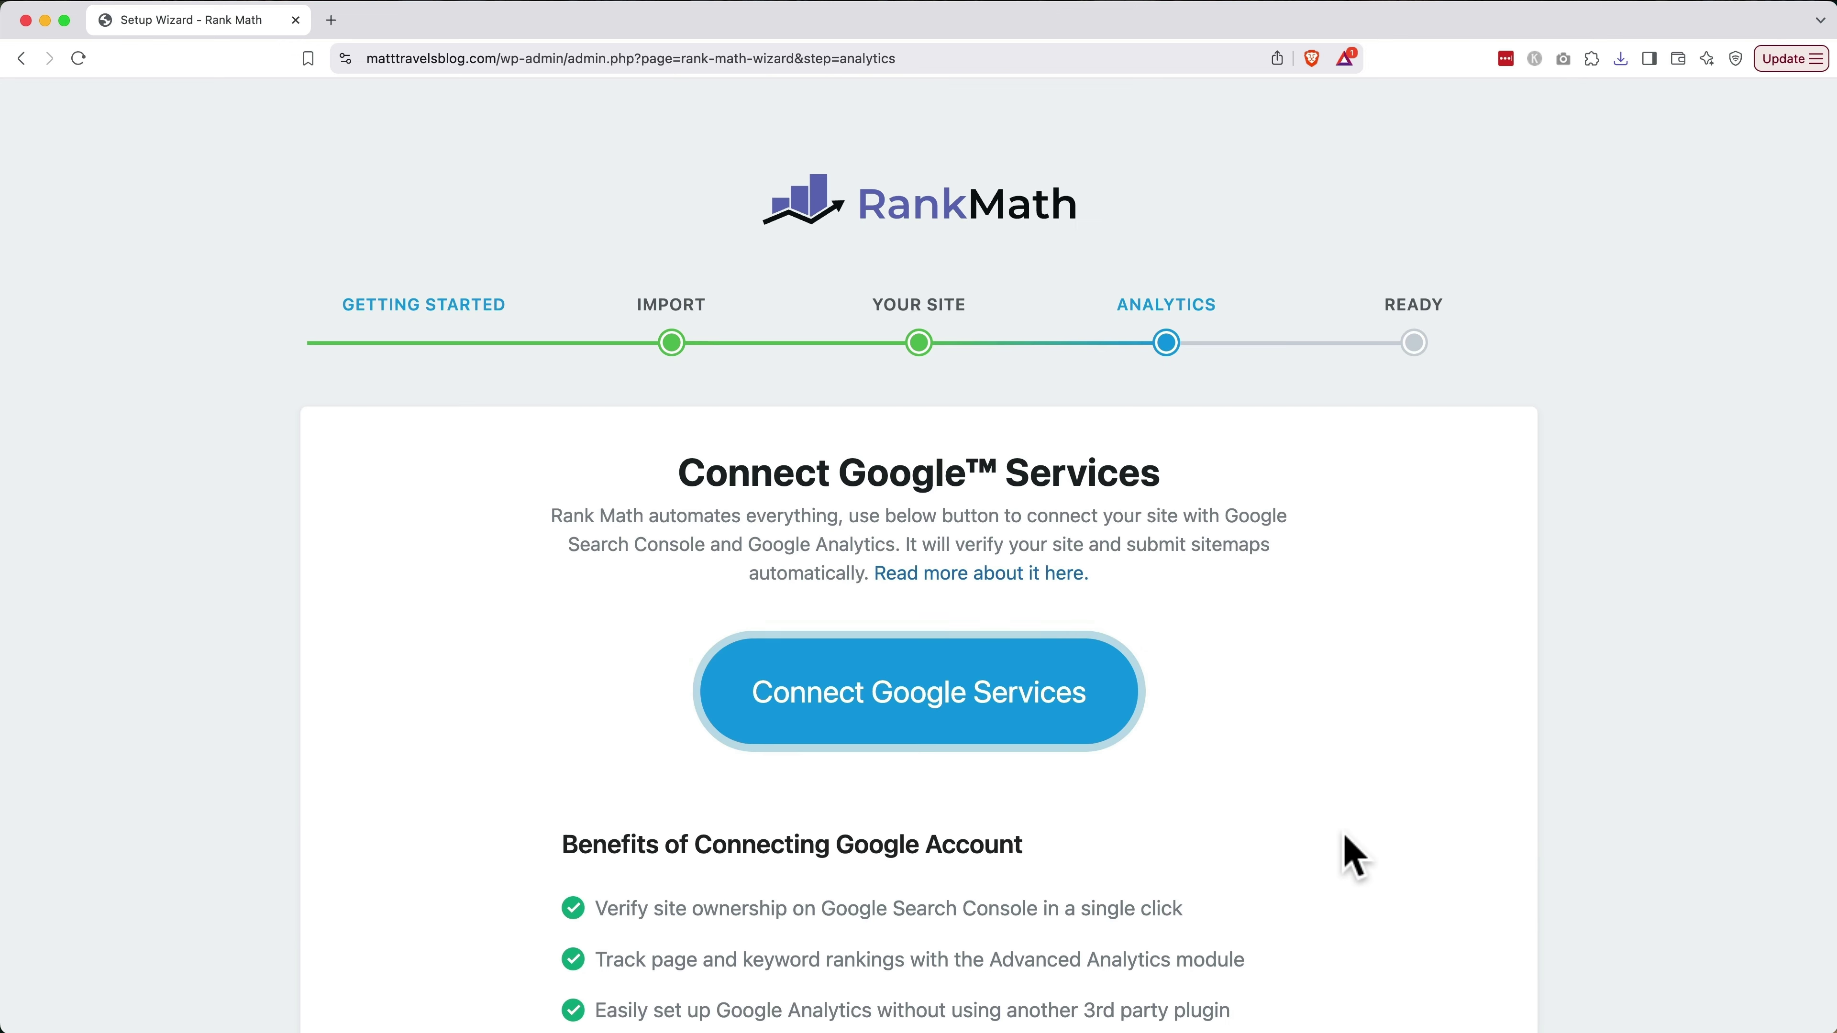
Connect Google Services with the chosen Google account, granting Rank Math all permissions
scroll(1343, 839, down, 1)
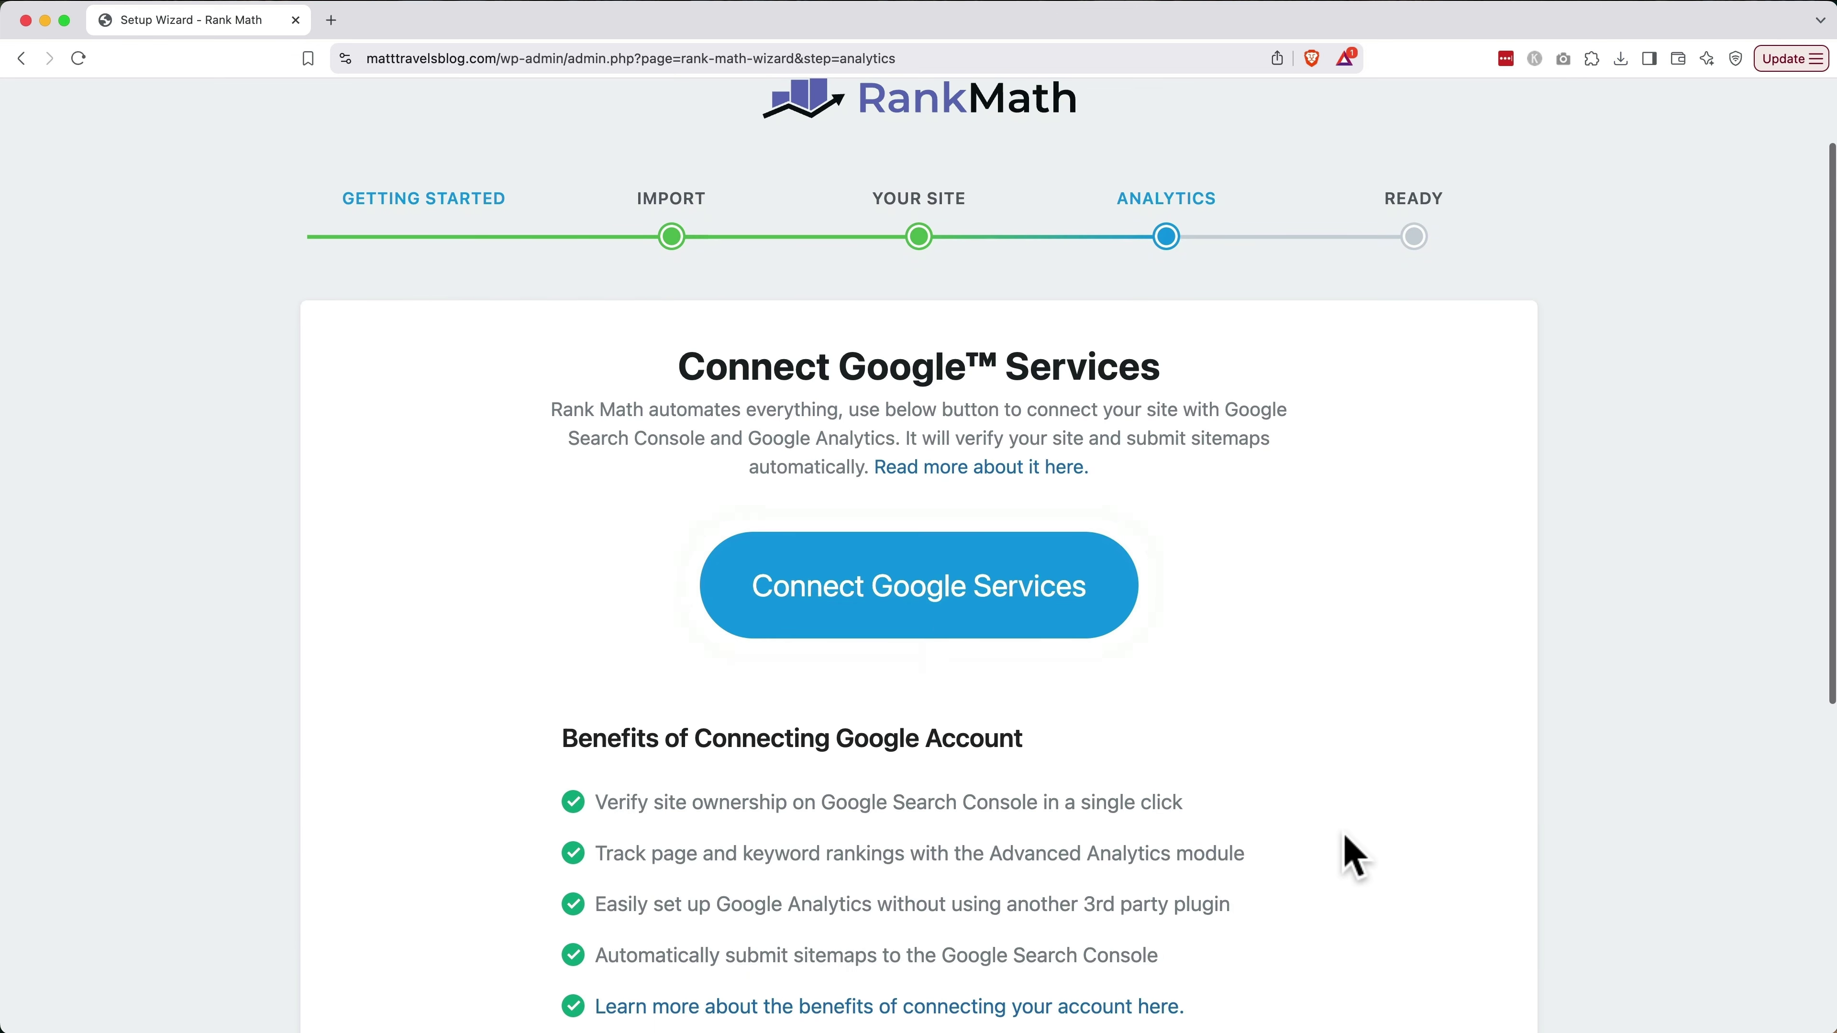
click(1027, 615)
click(1080, 968)
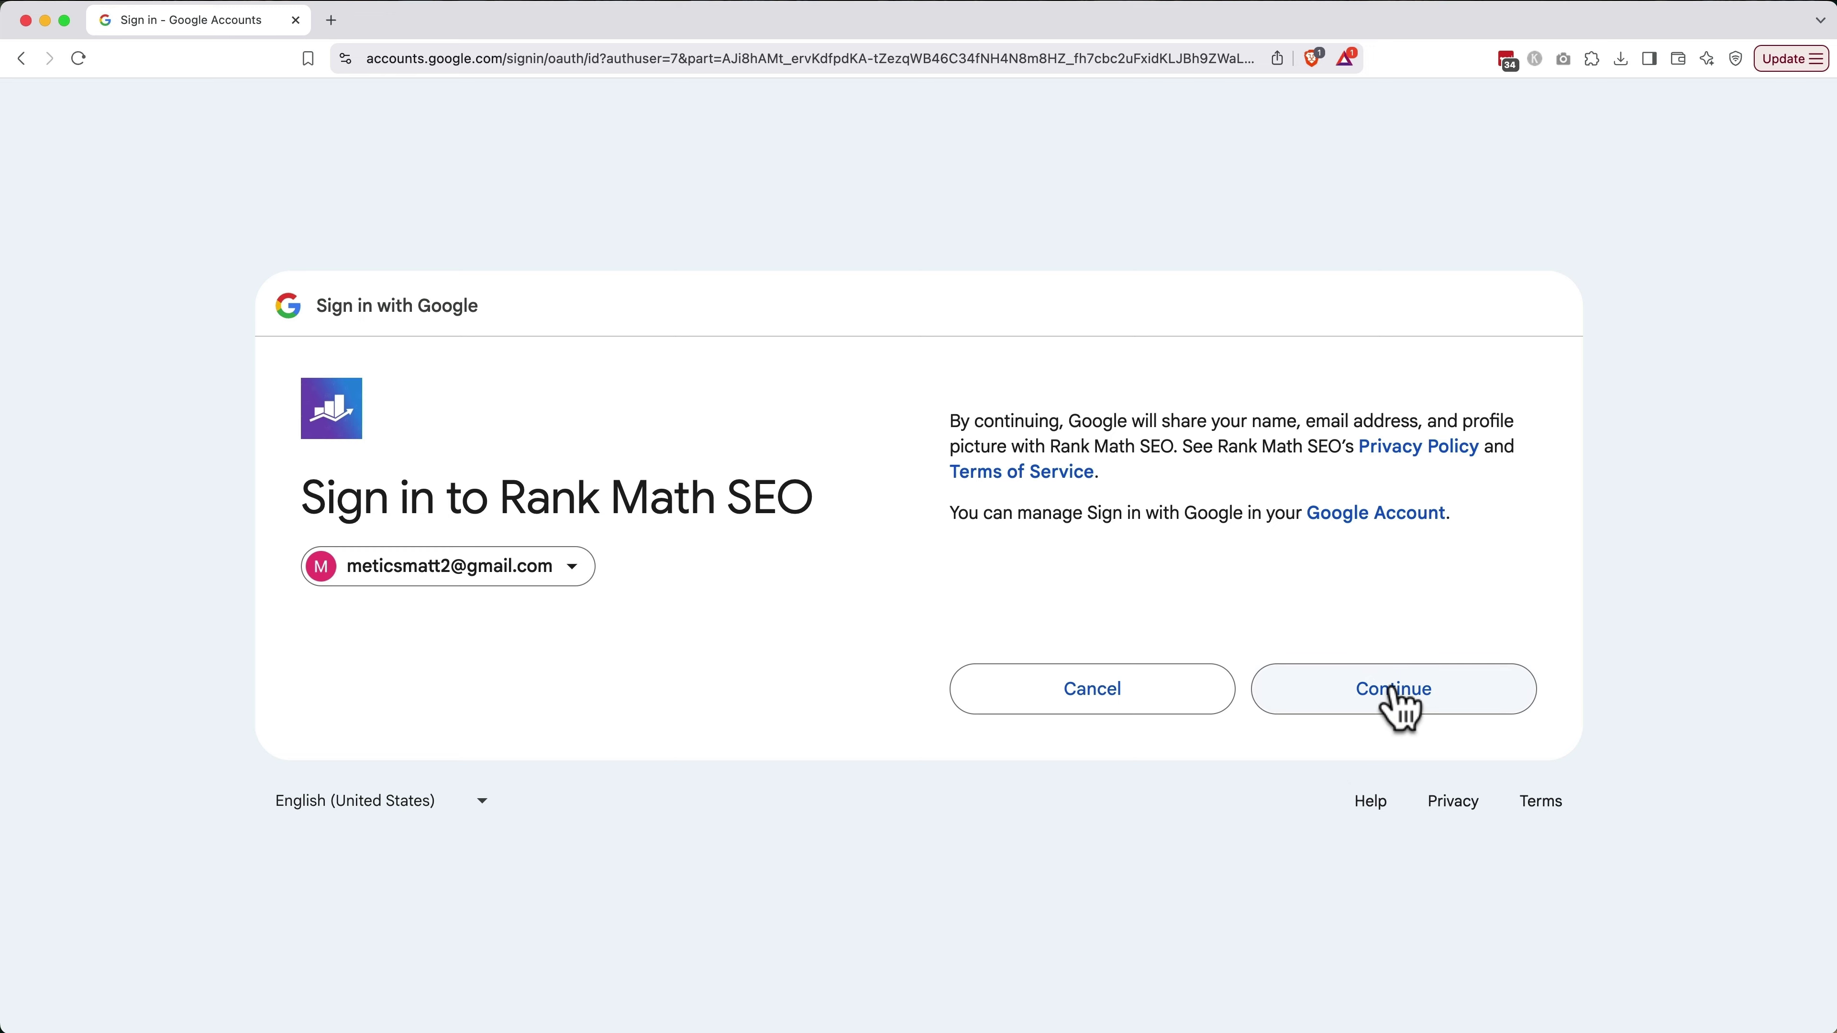
click(1395, 700)
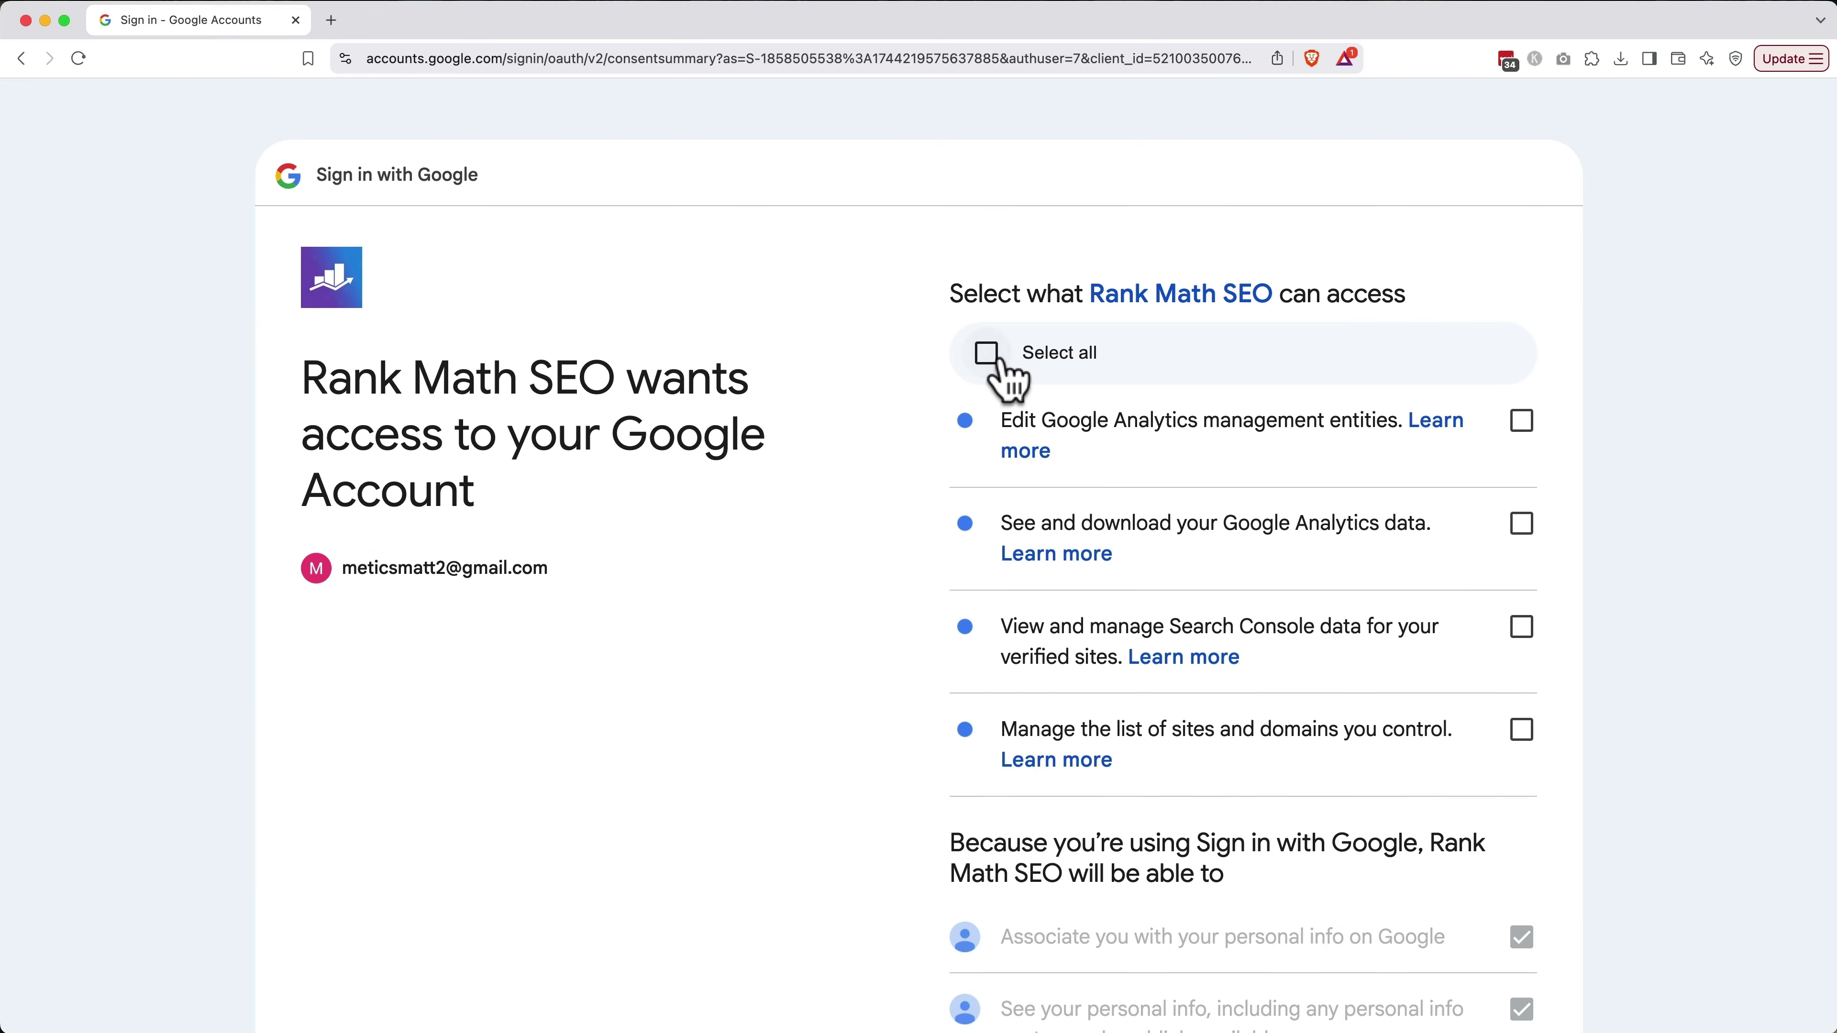
click(988, 355)
scroll(897, 557, down, 5)
scroll(897, 557, down, 7)
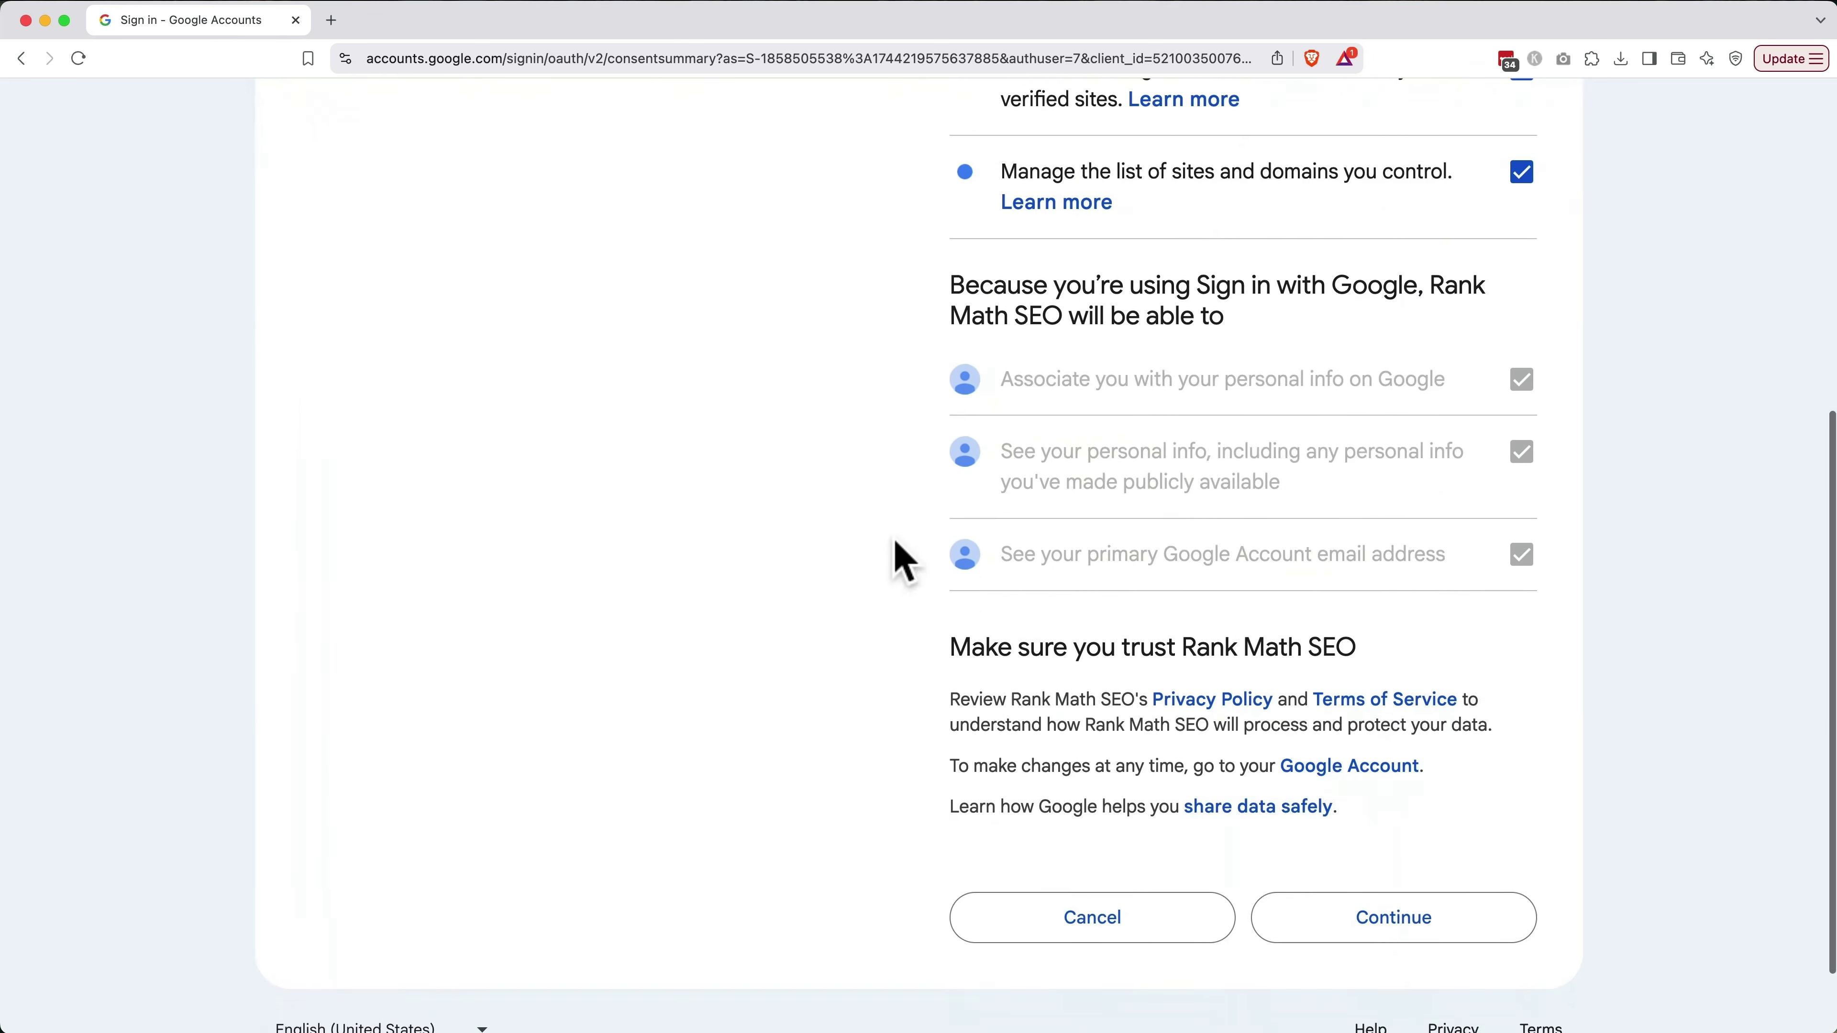
click(1408, 847)
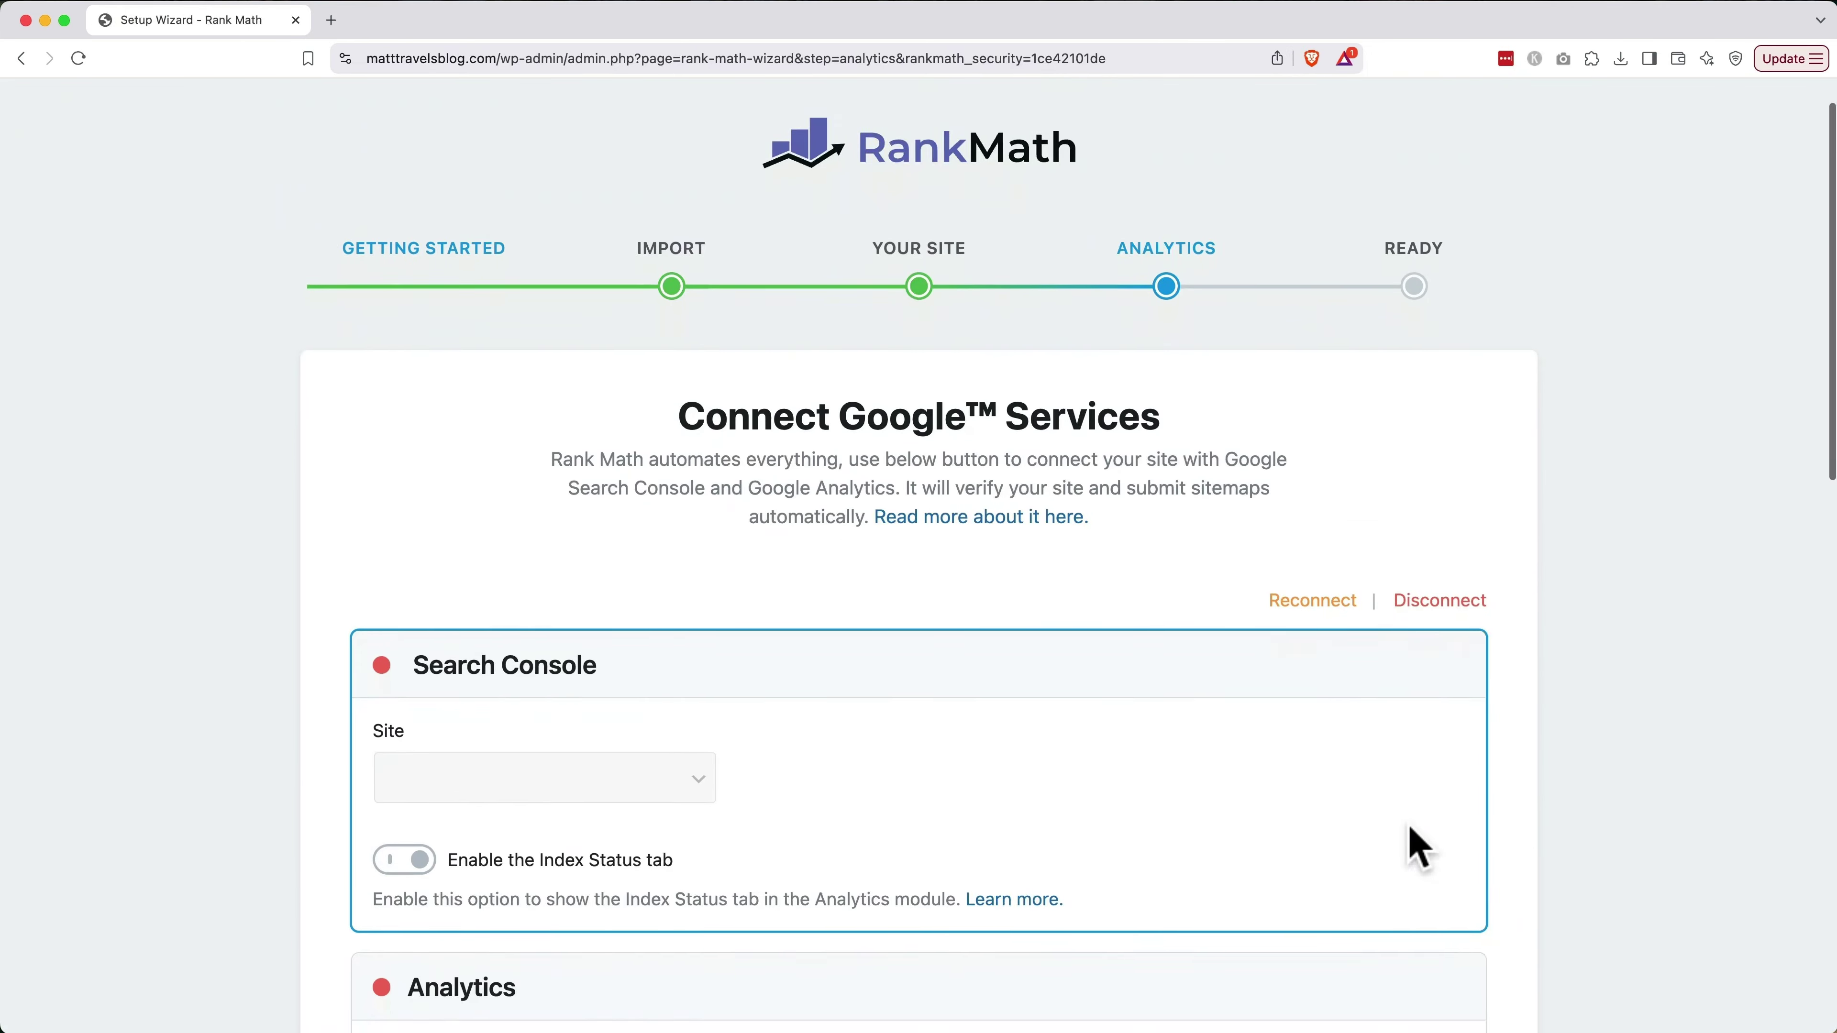
scroll(1418, 847, down, 4)
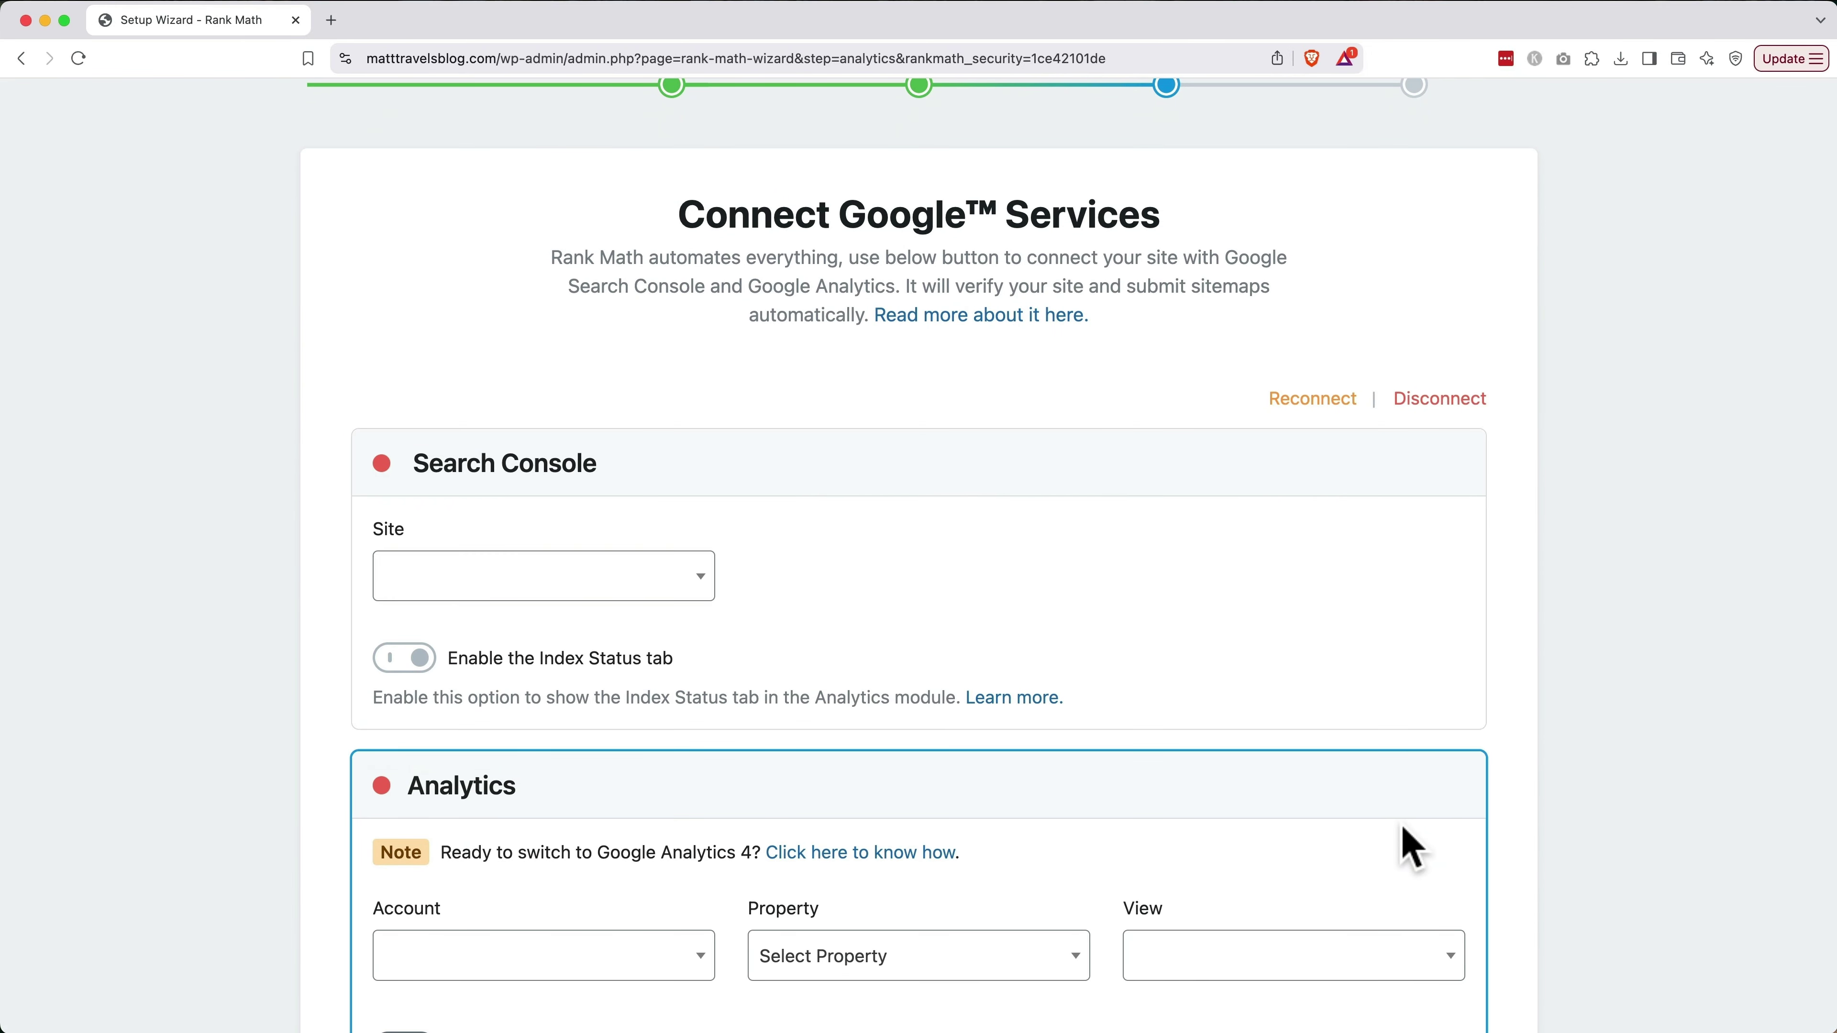
click(683, 590)
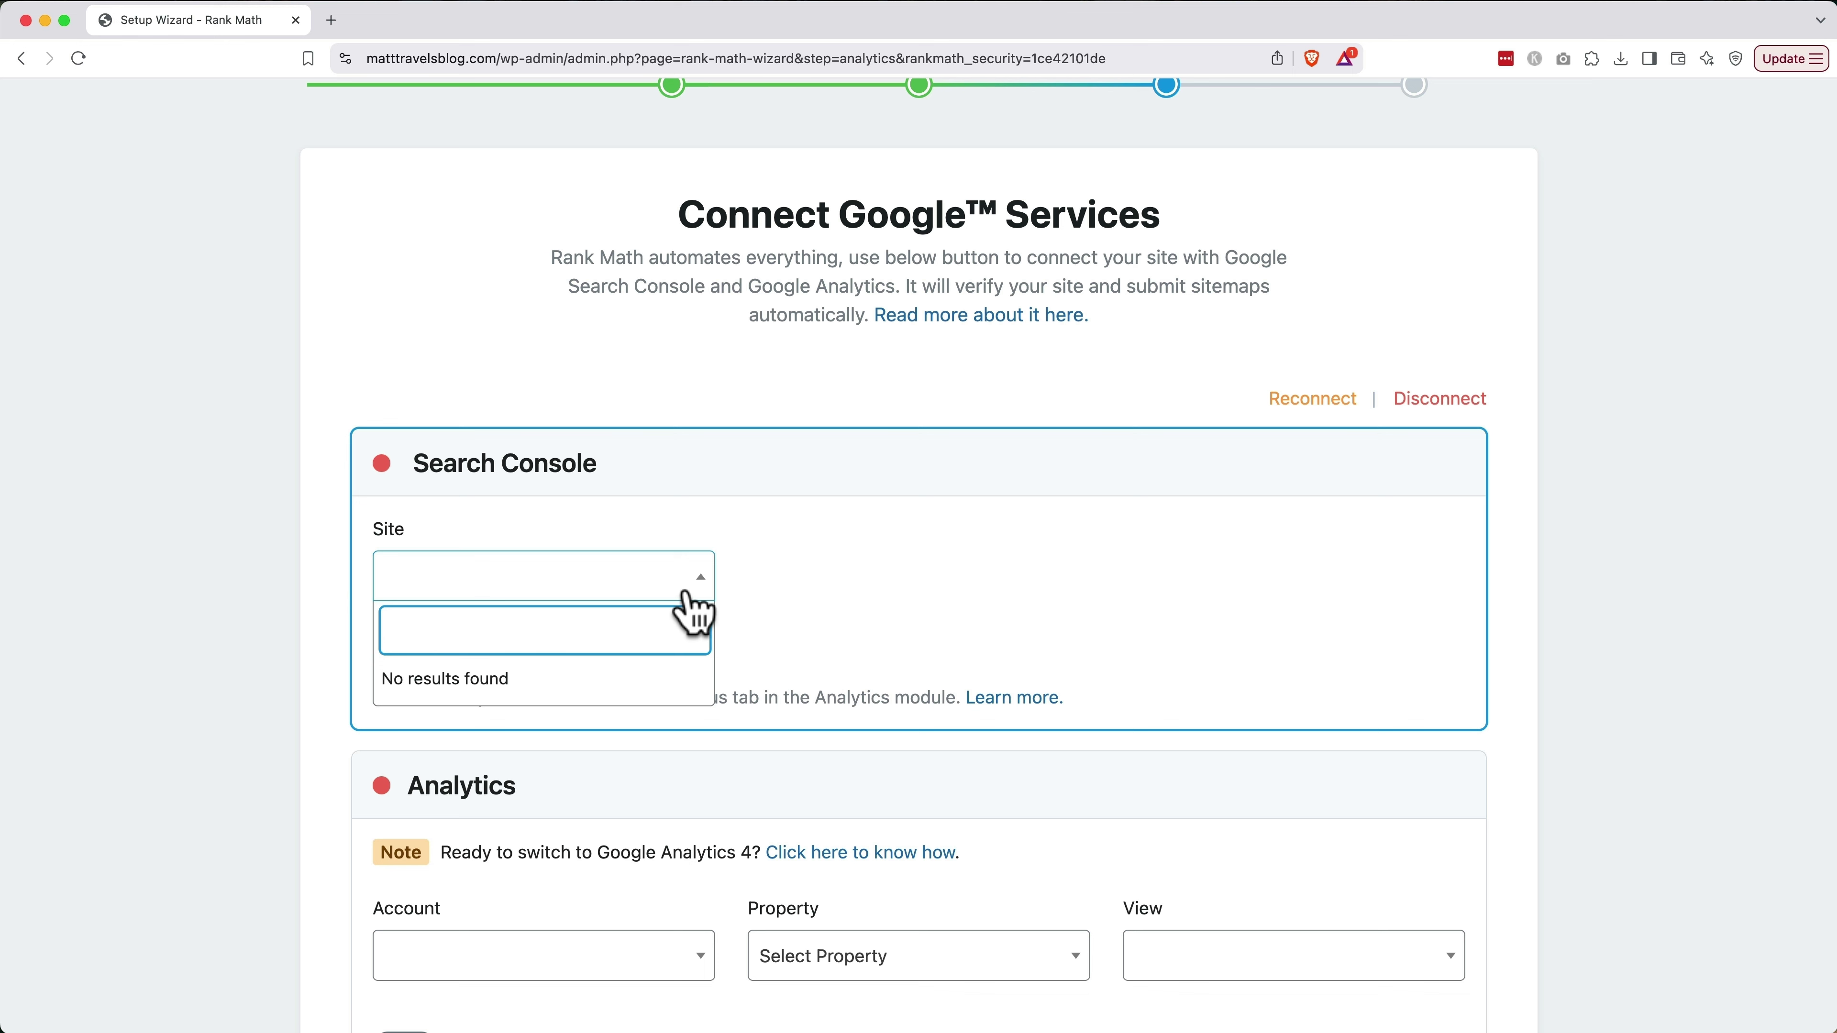
click(784, 601)
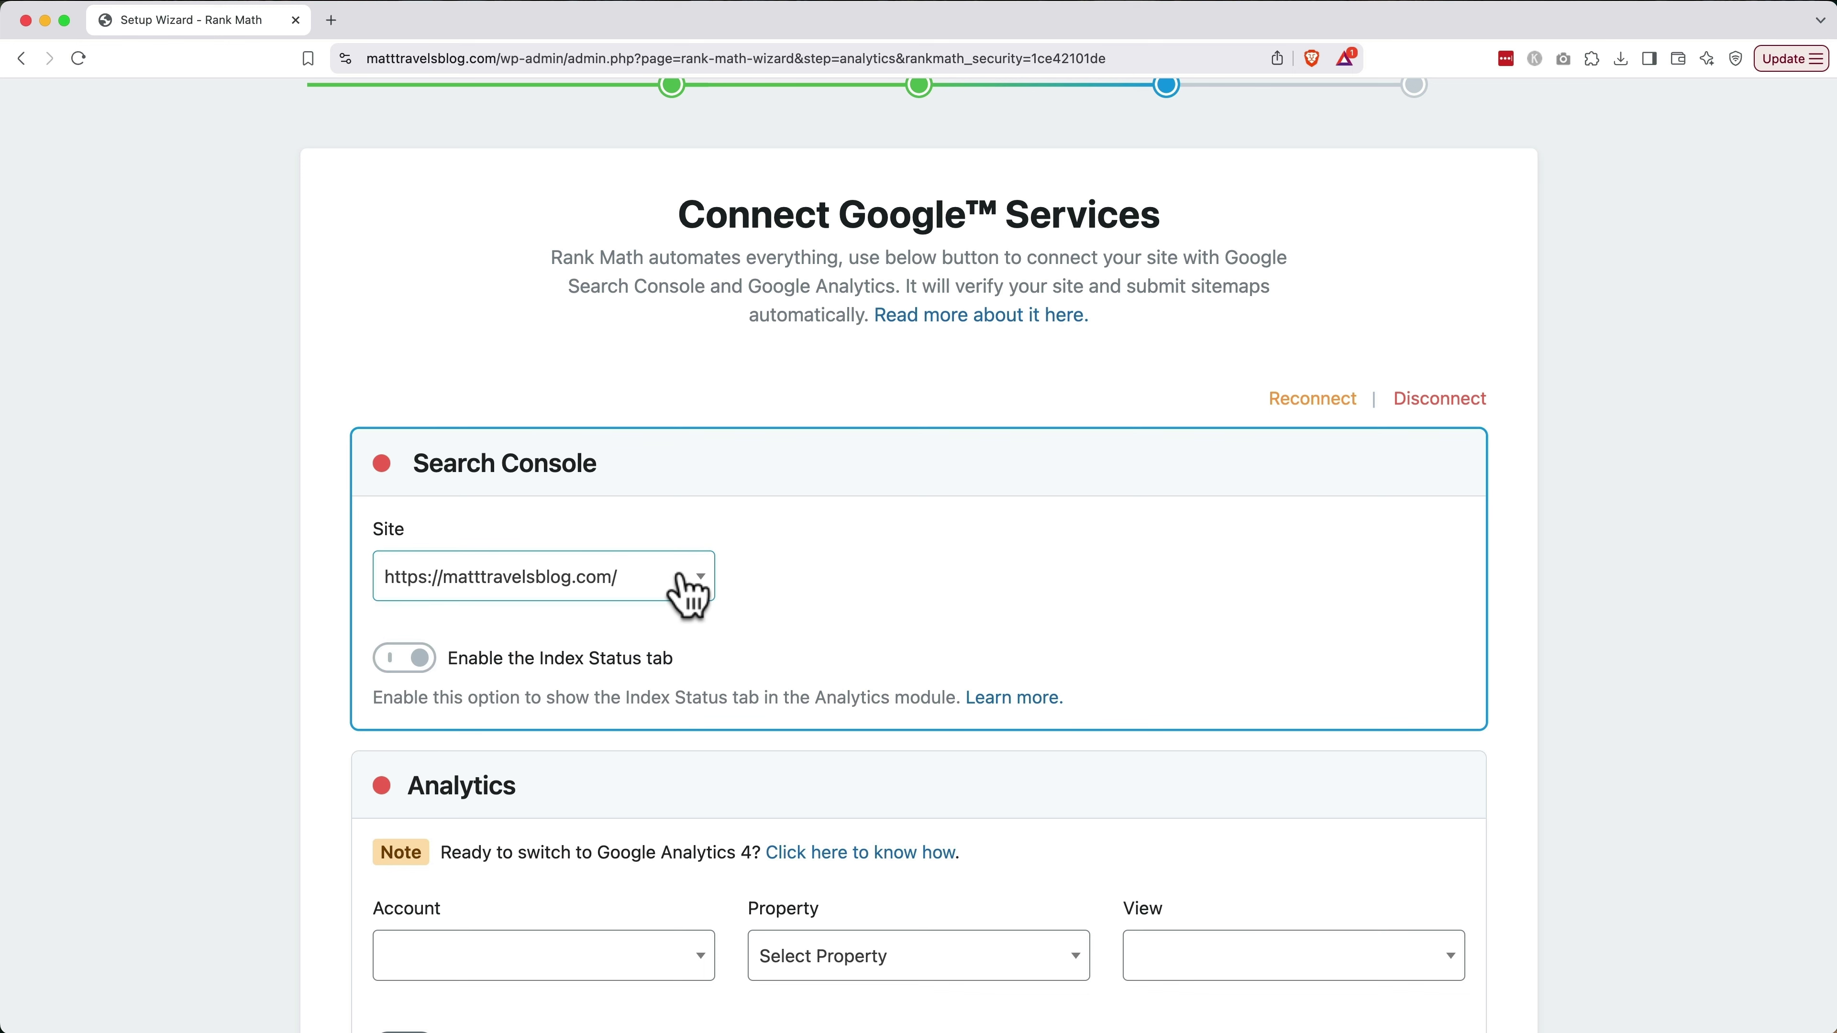
scroll(691, 594, down, 5)
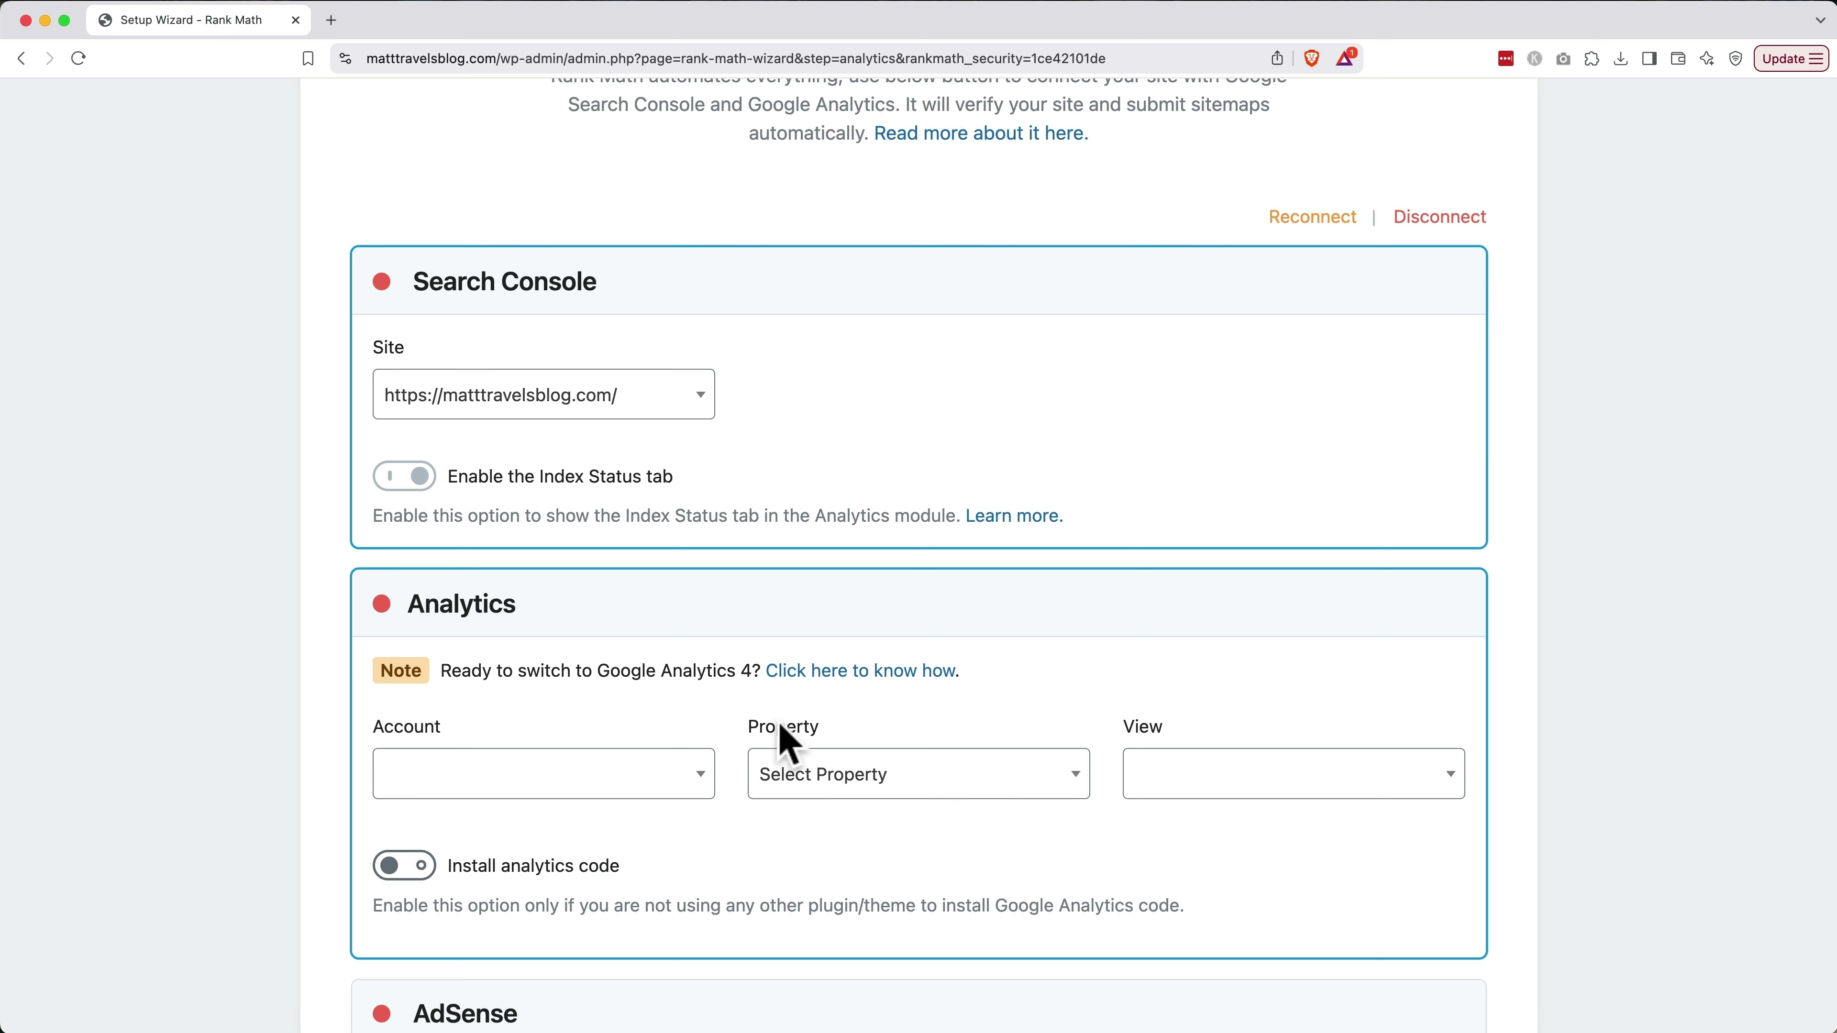
click(904, 776)
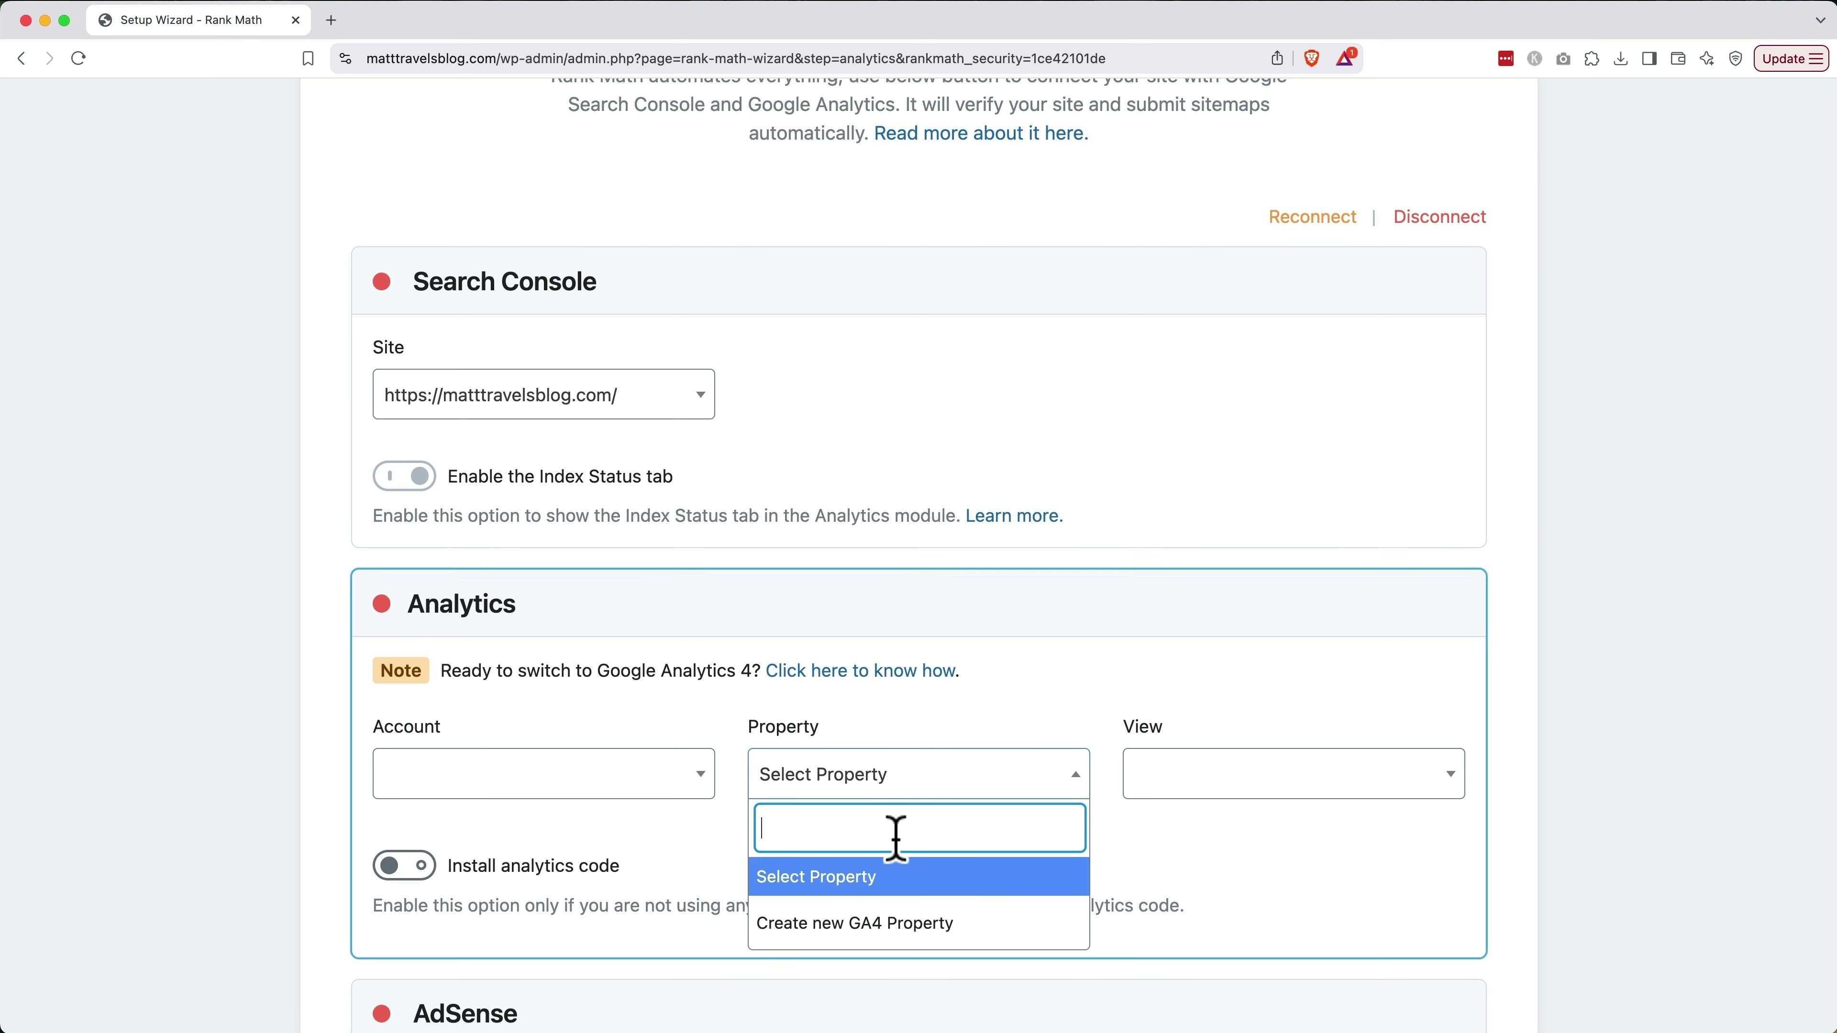
click(897, 926)
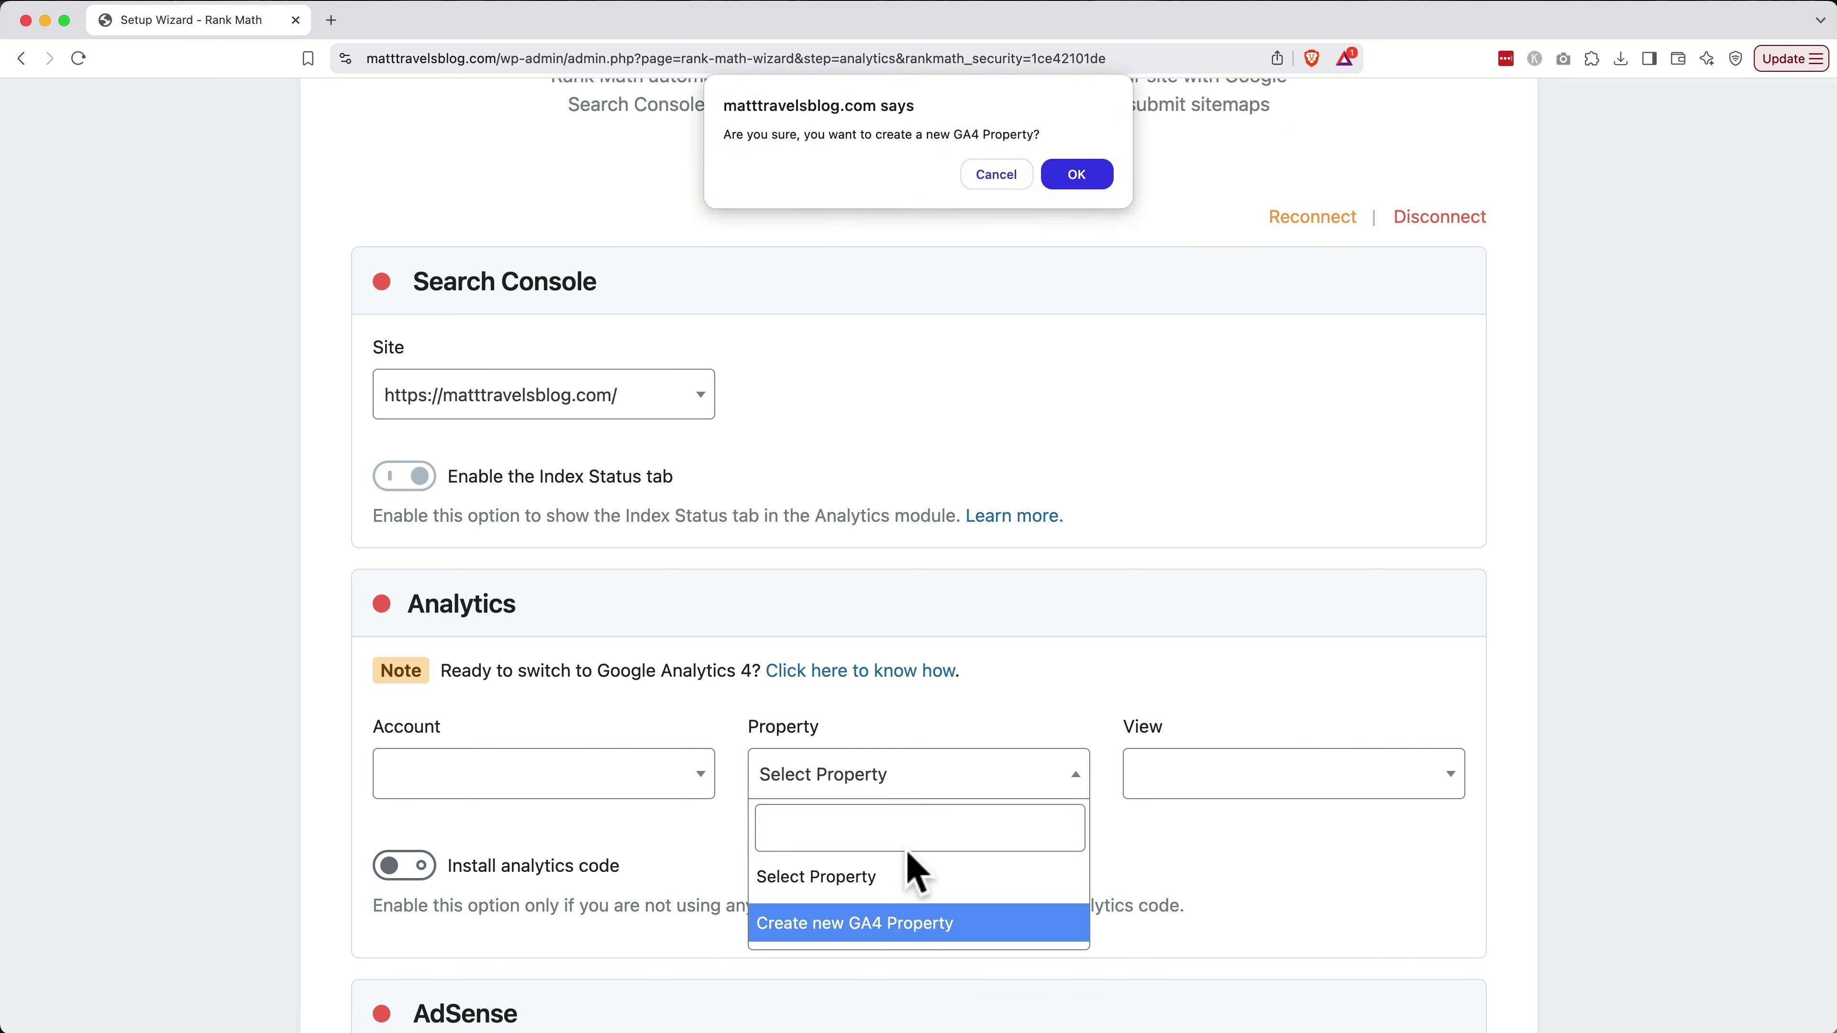
click(1076, 175)
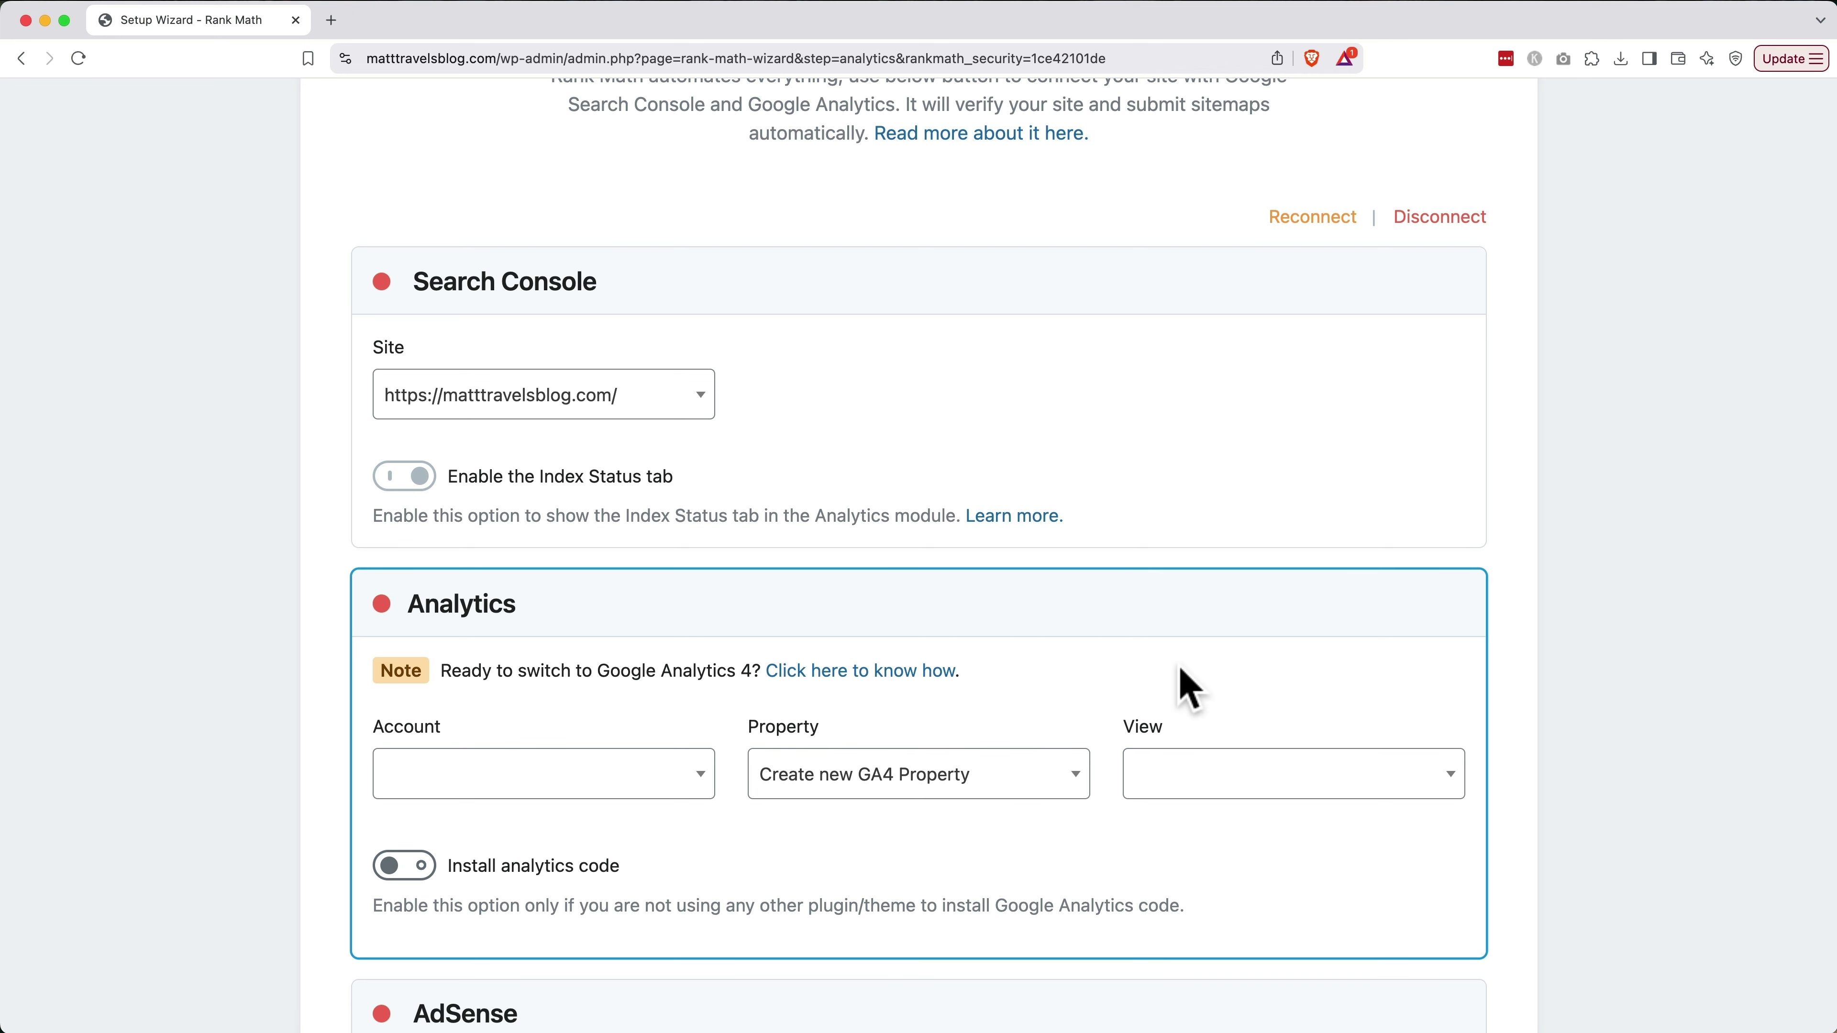
click(419, 872)
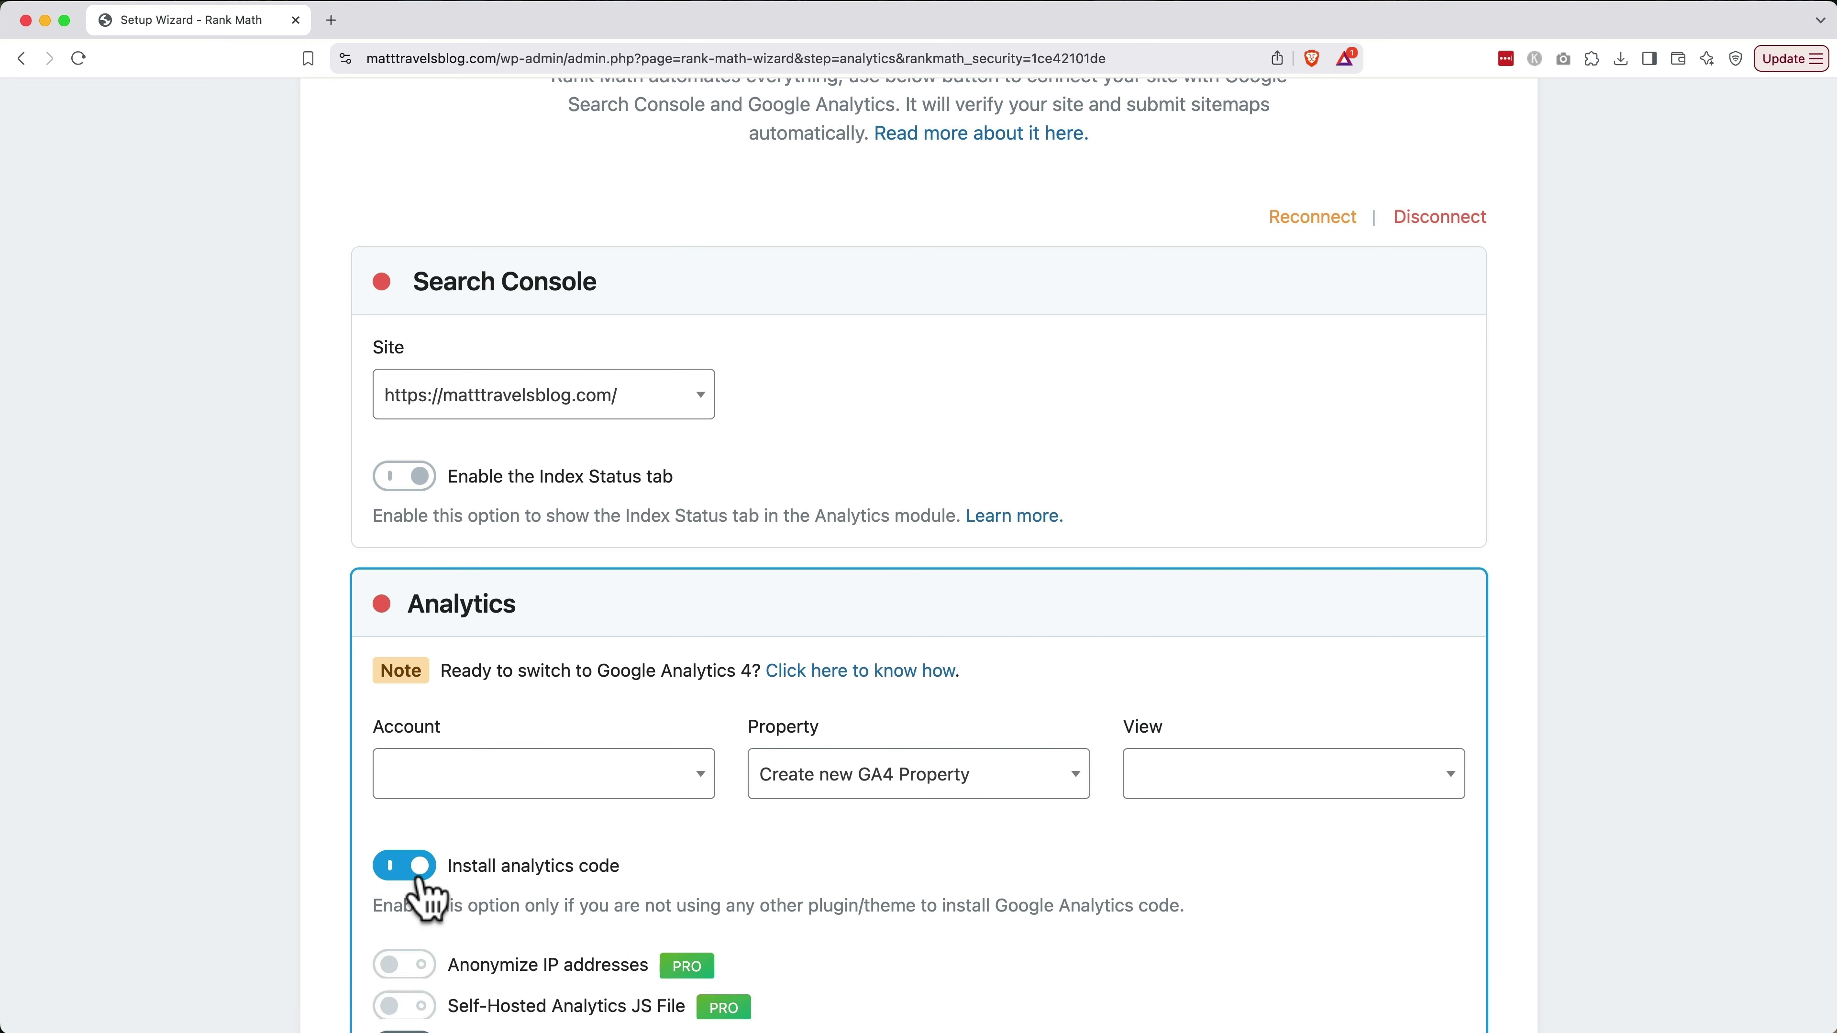
scroll(427, 901, down, 15)
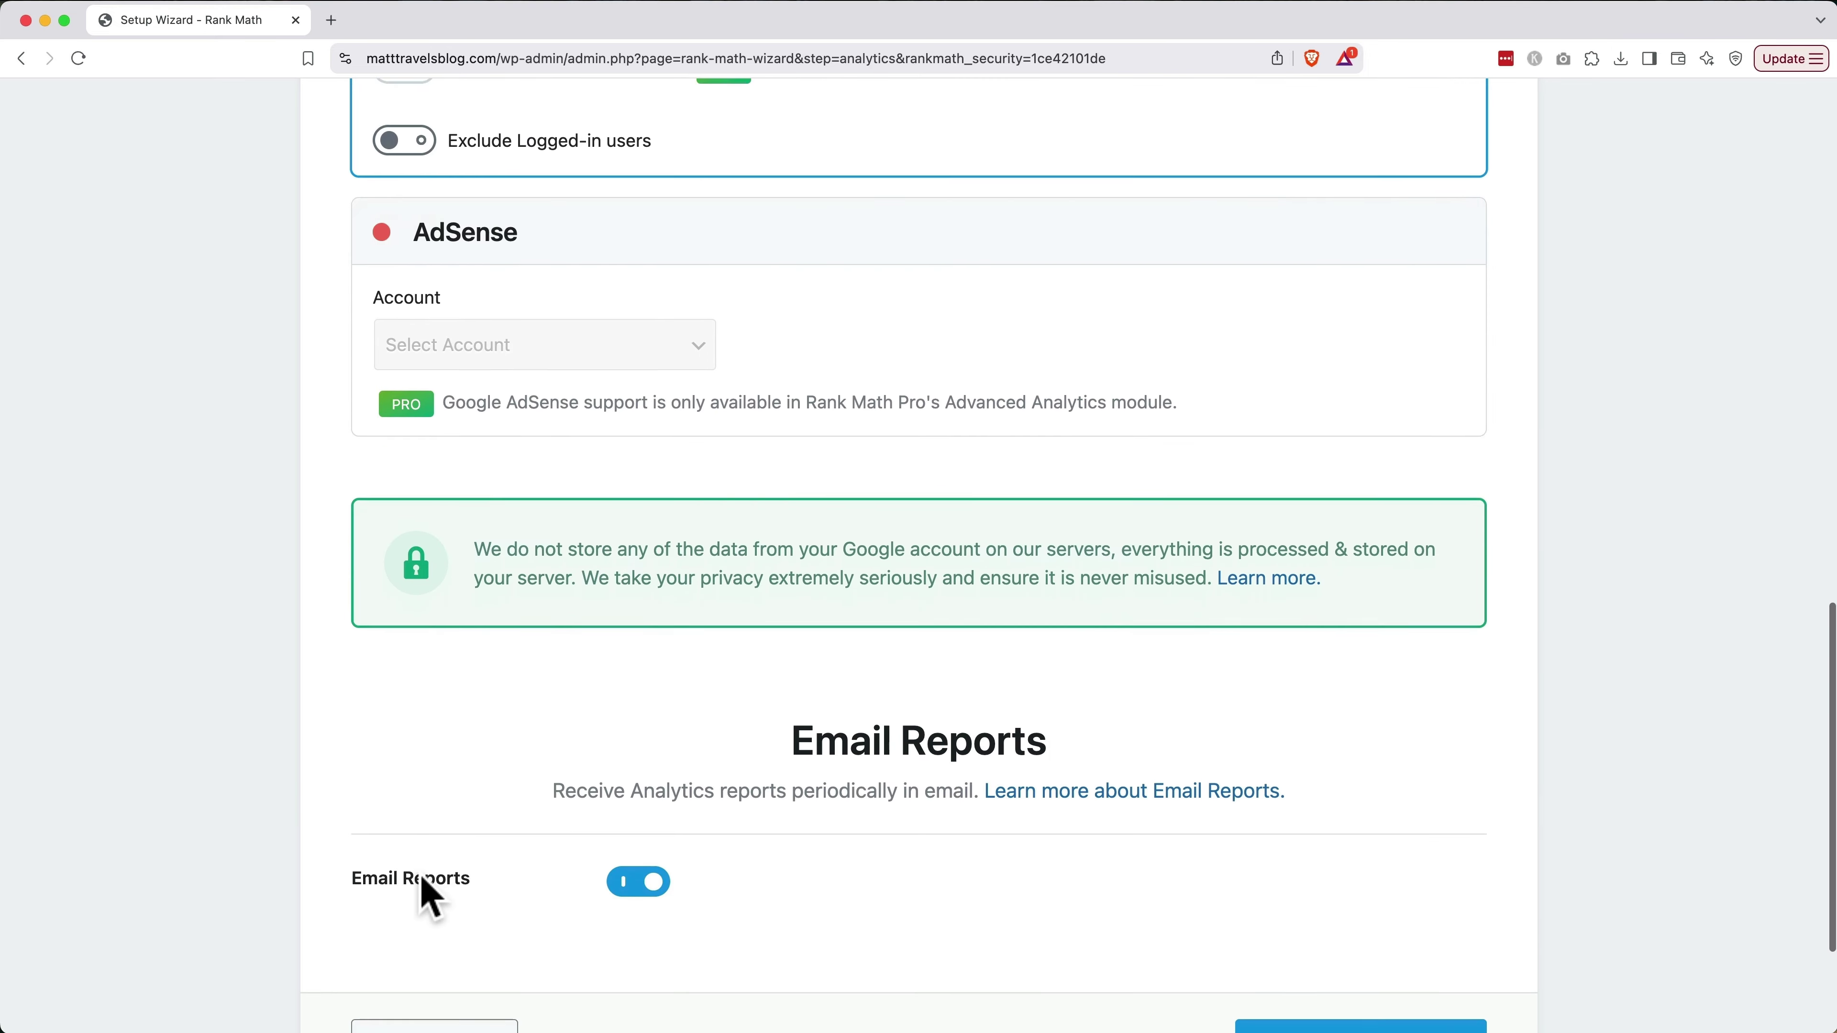
click(1392, 857)
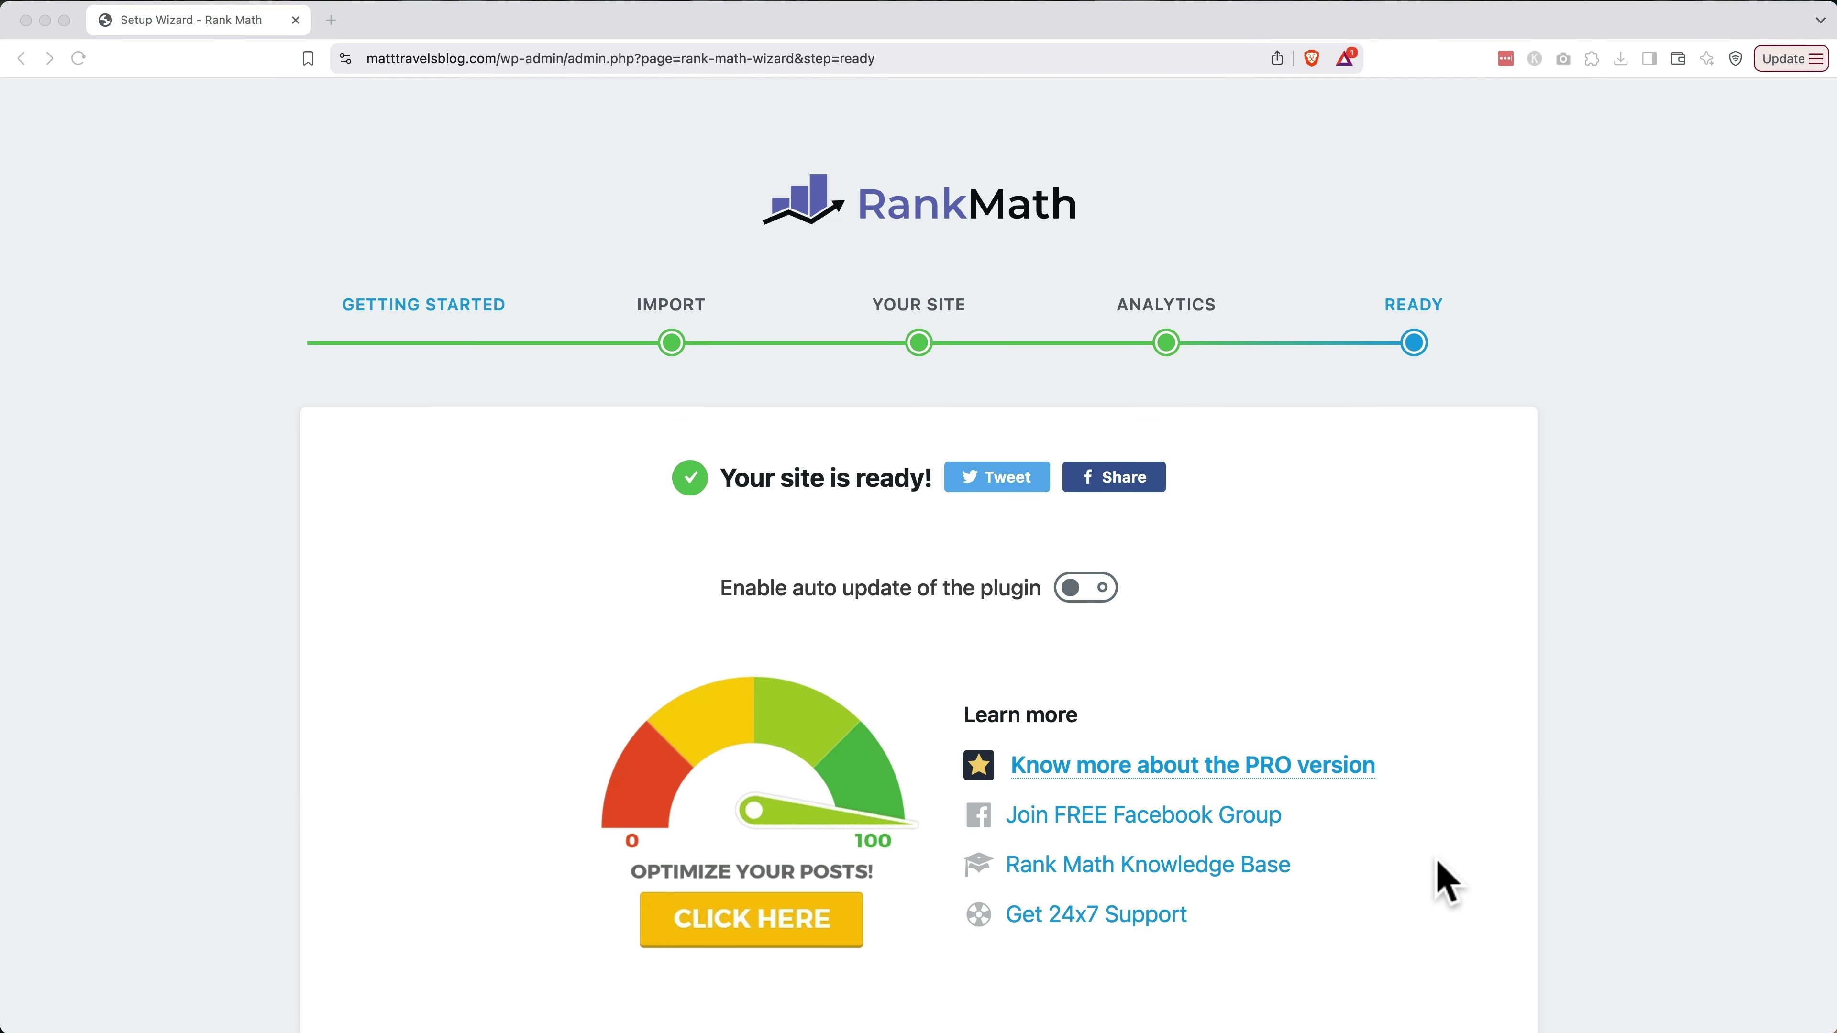
Return from the Ready page to the Rank Math dashboard and open the Sitemap module's Settings
scroll(1446, 881, down, 3)
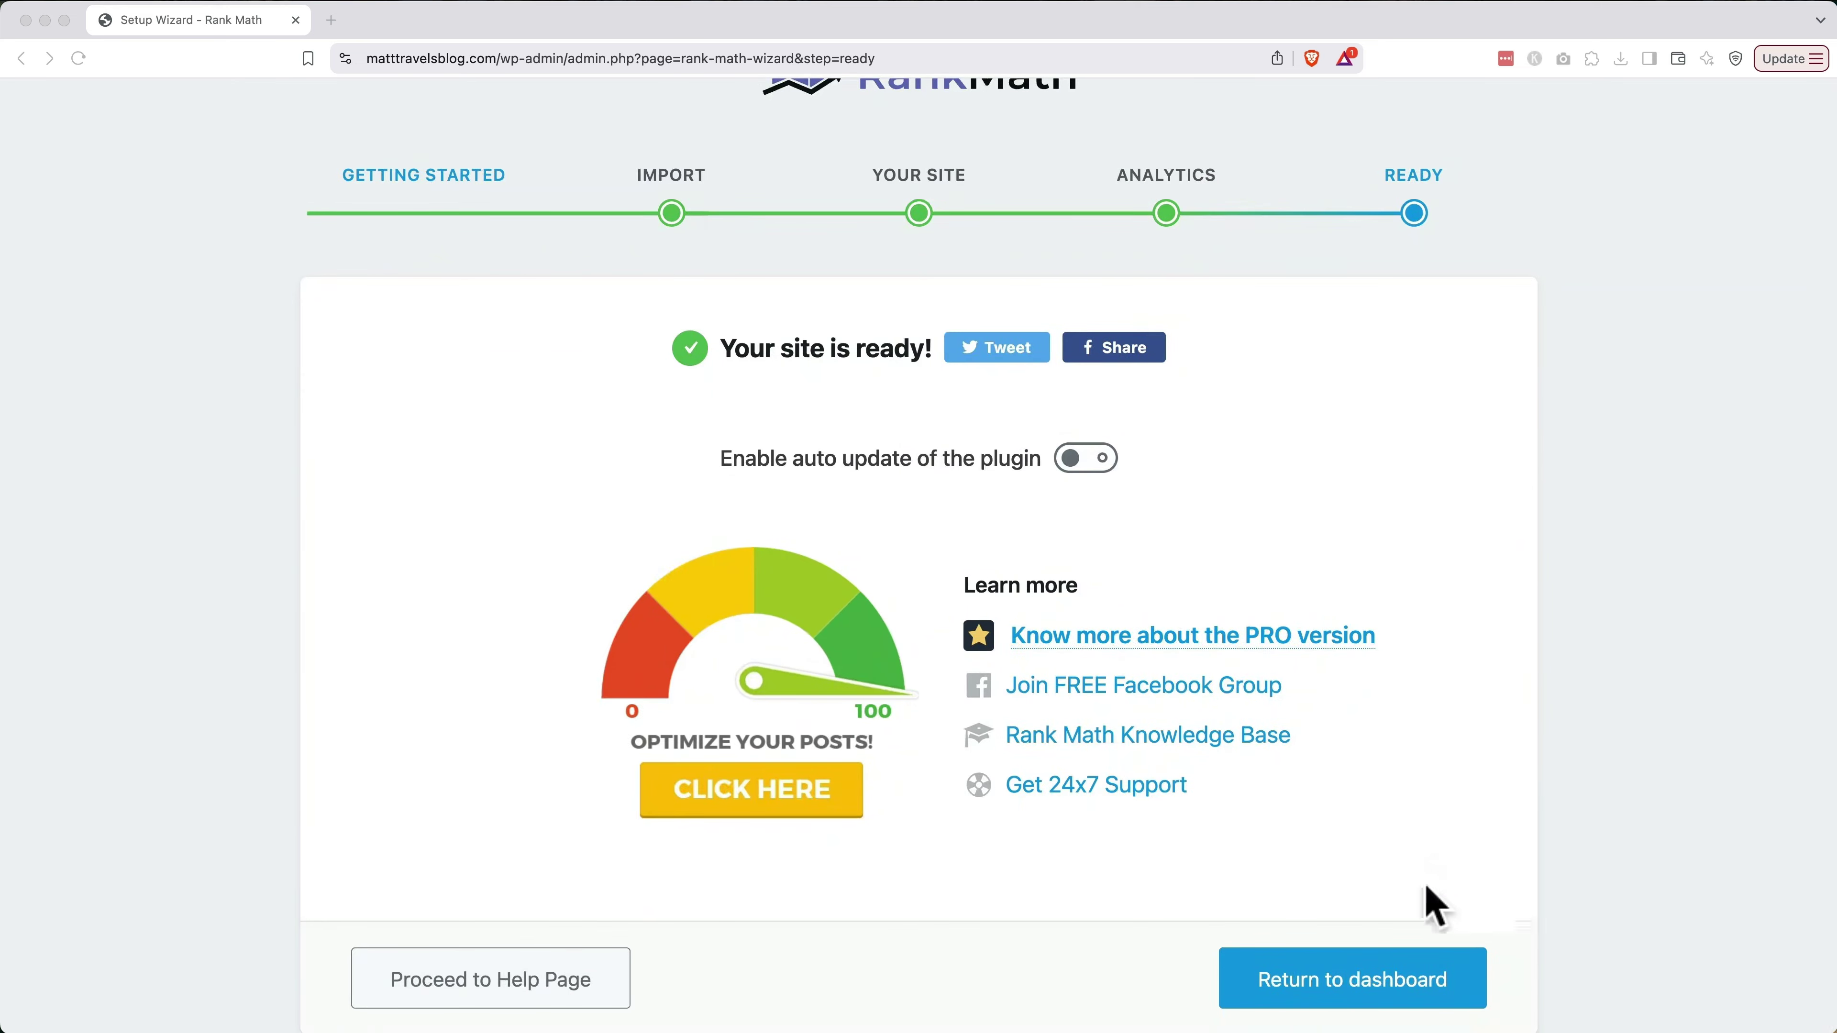
click(1397, 1003)
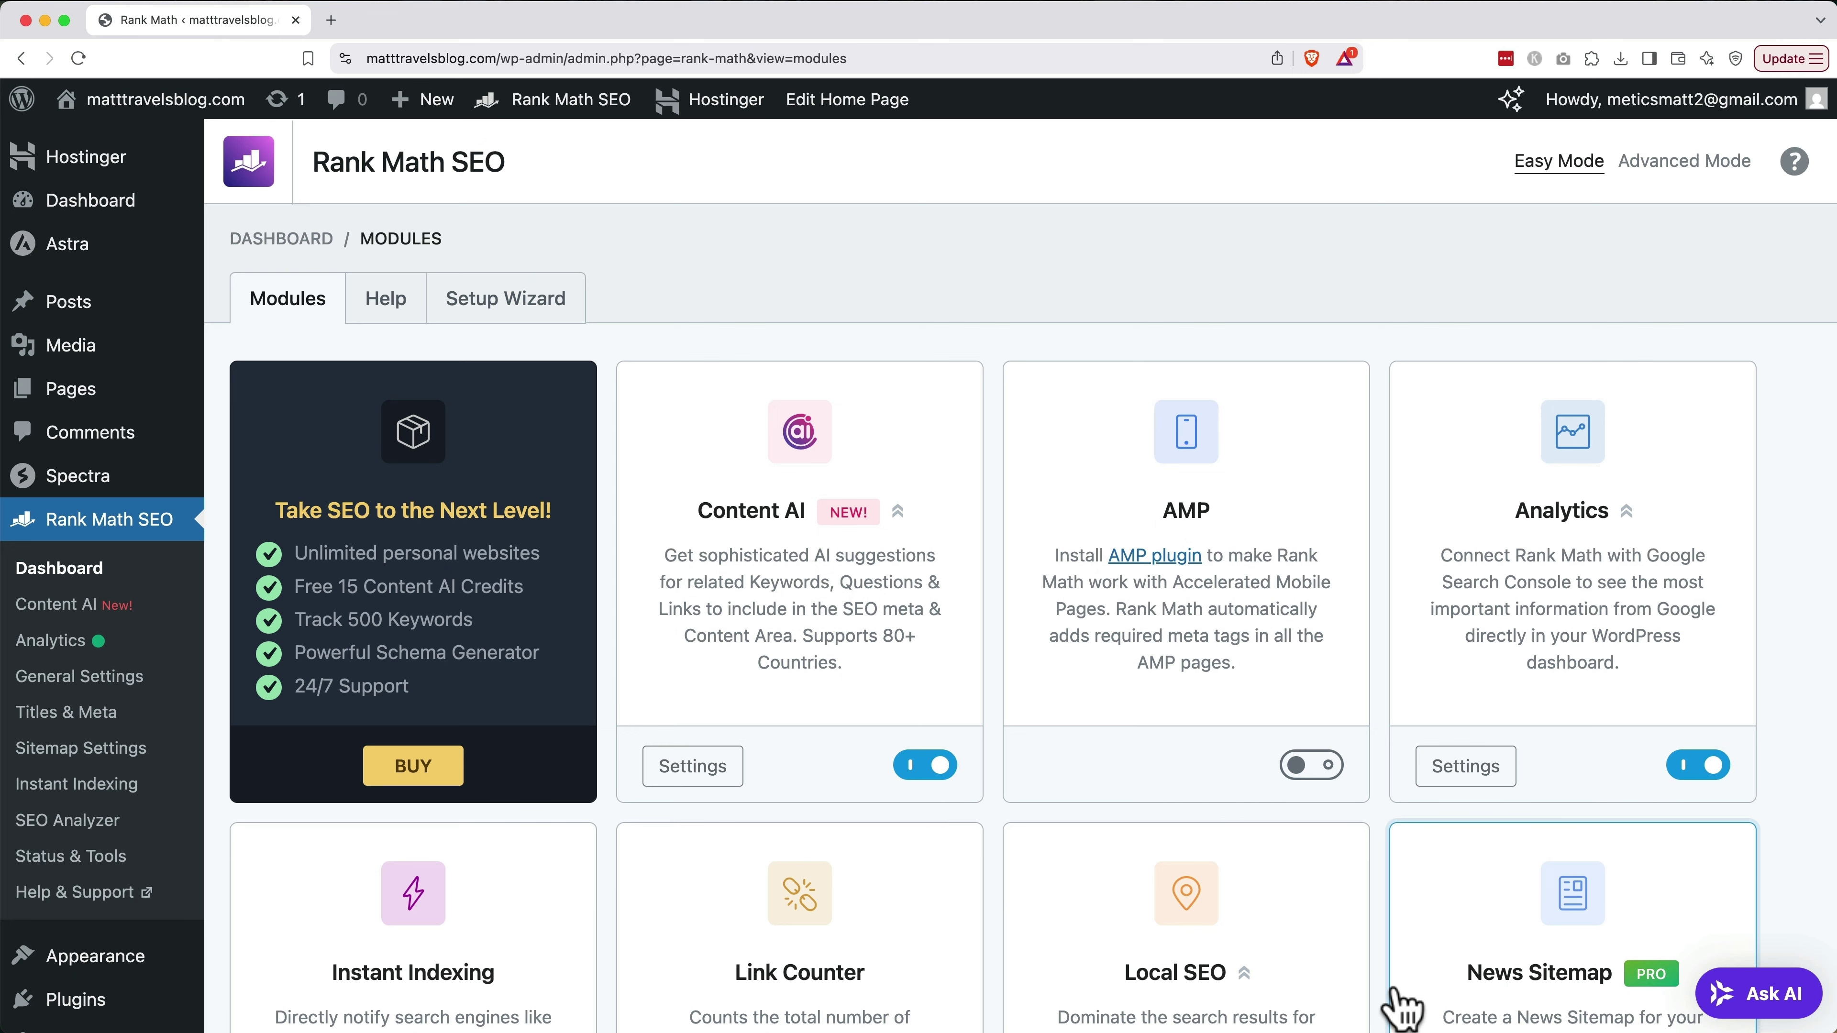
scroll(1399, 1006, down, 10)
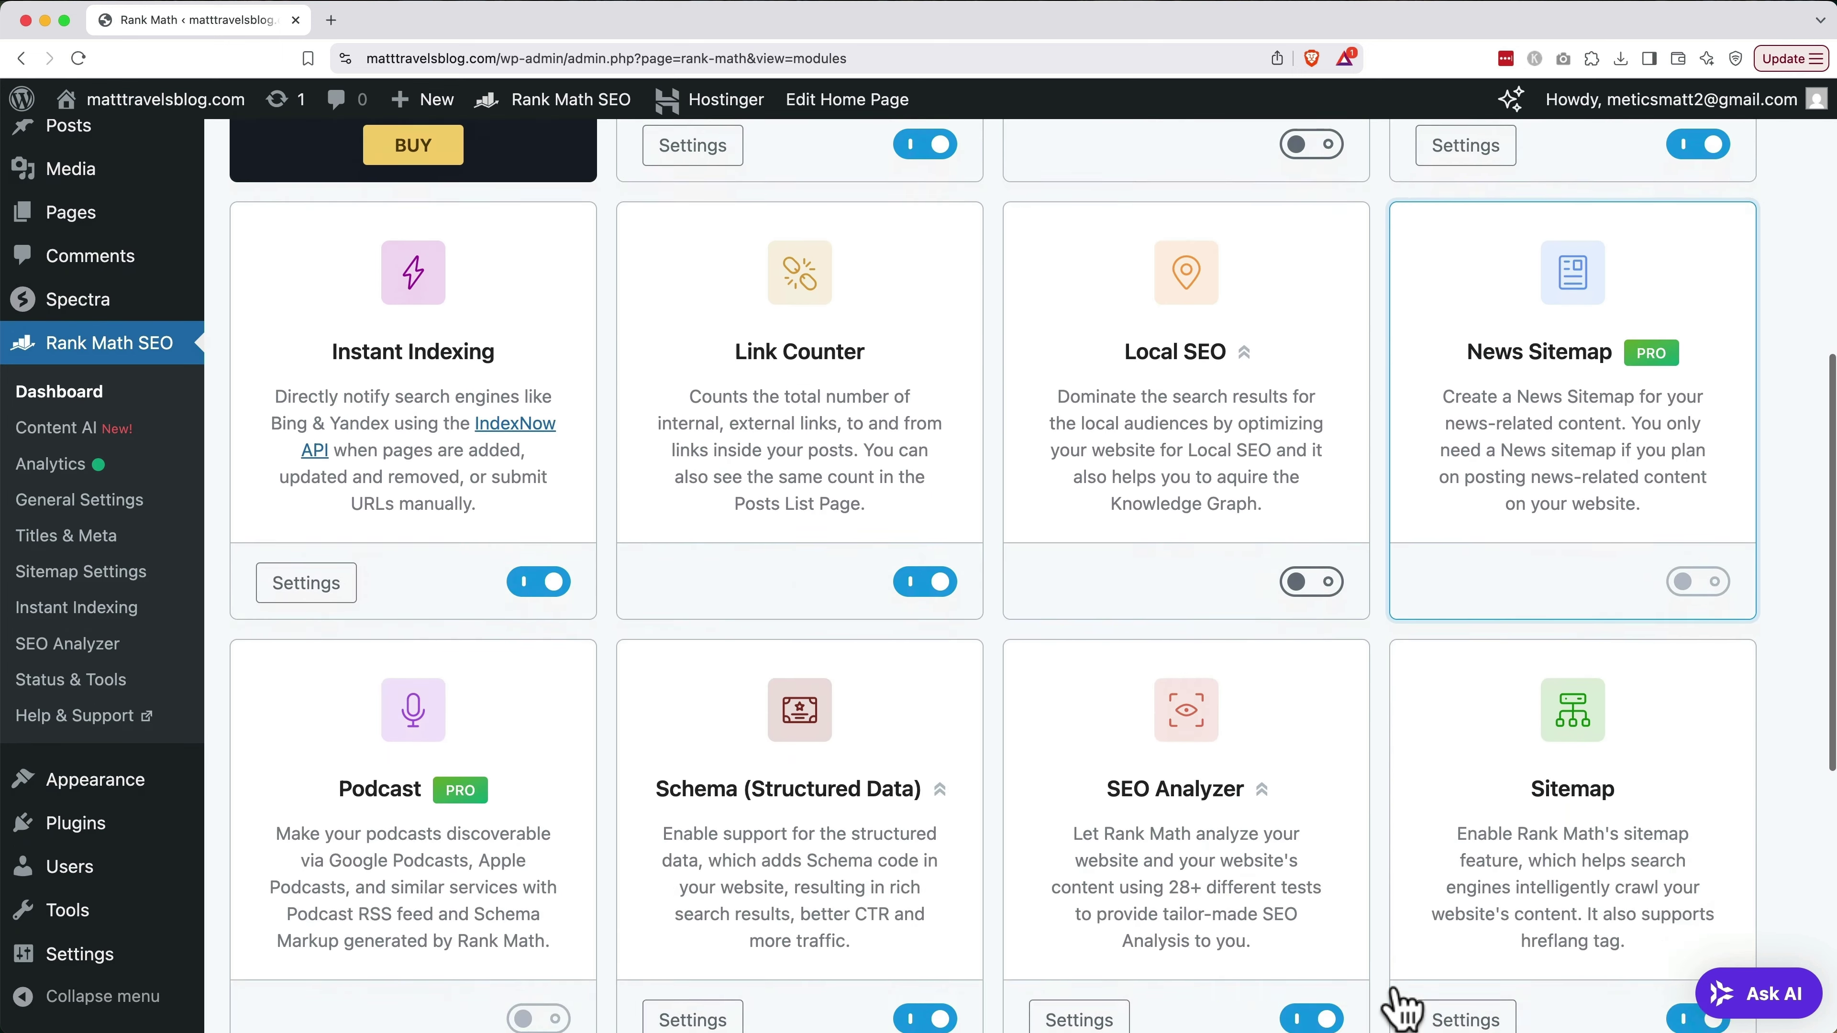
scroll(1399, 1006, down, 6)
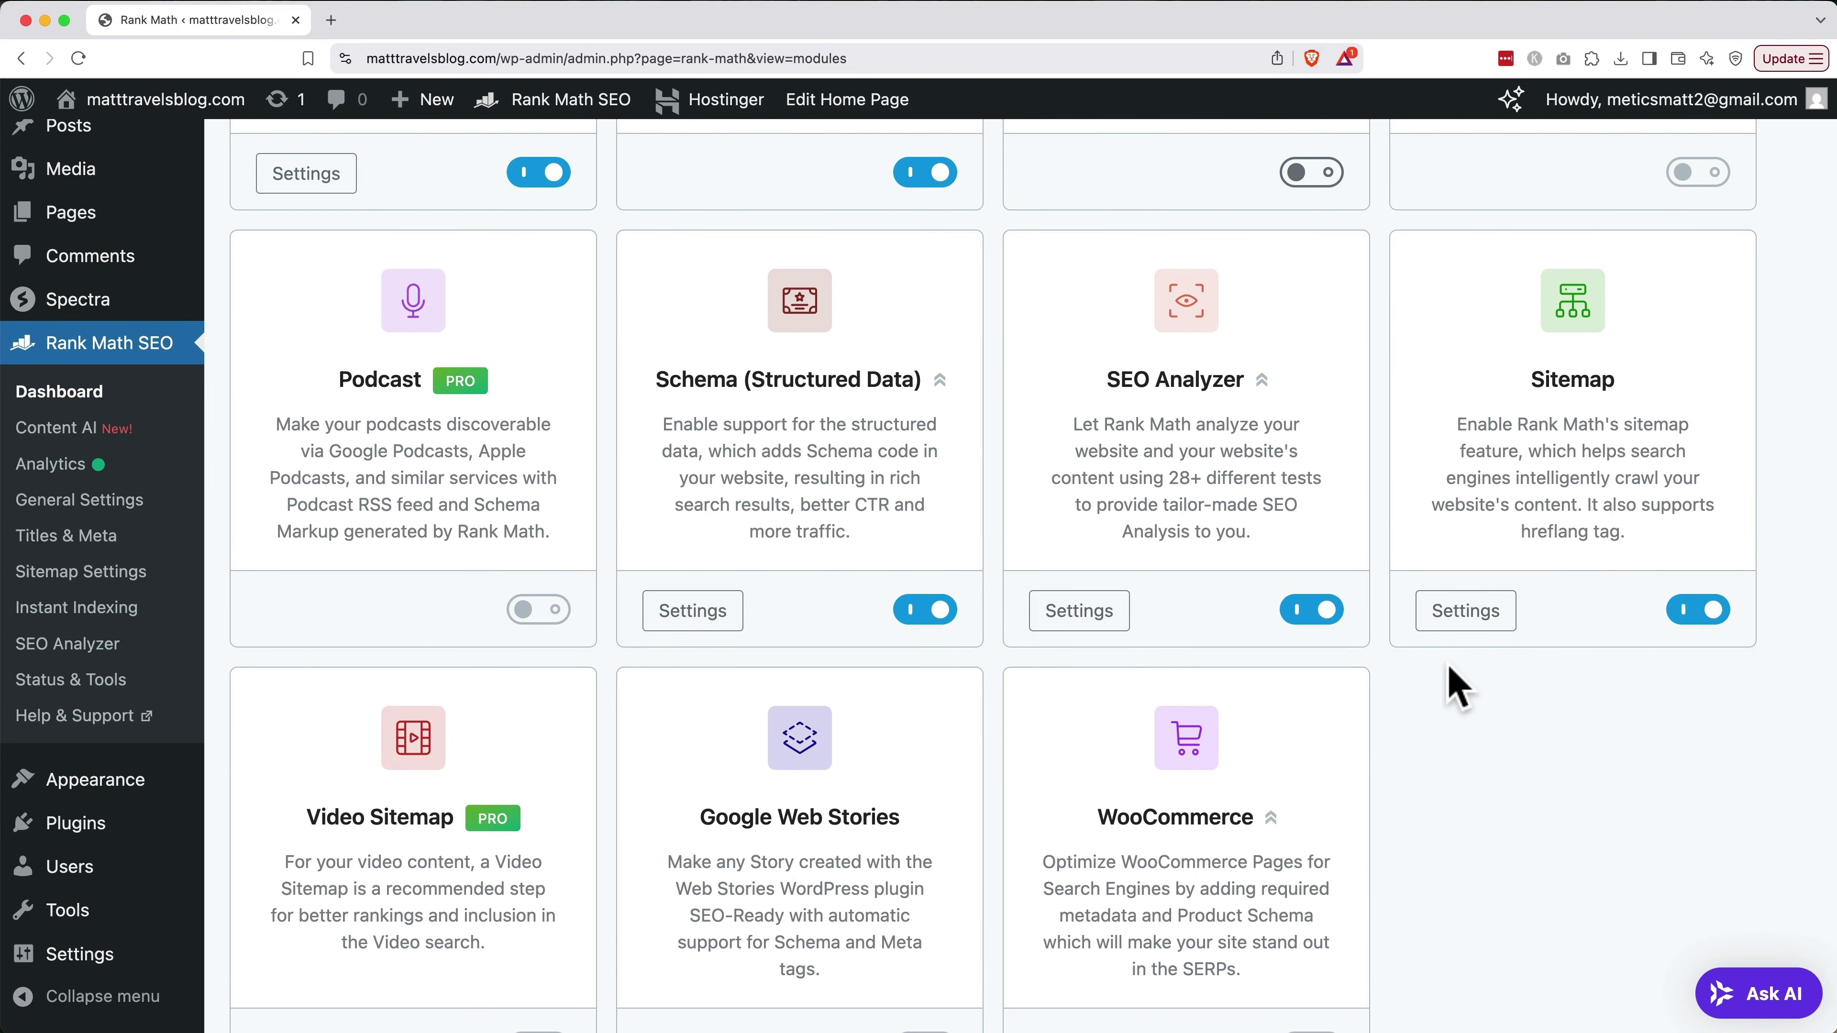
click(1452, 621)
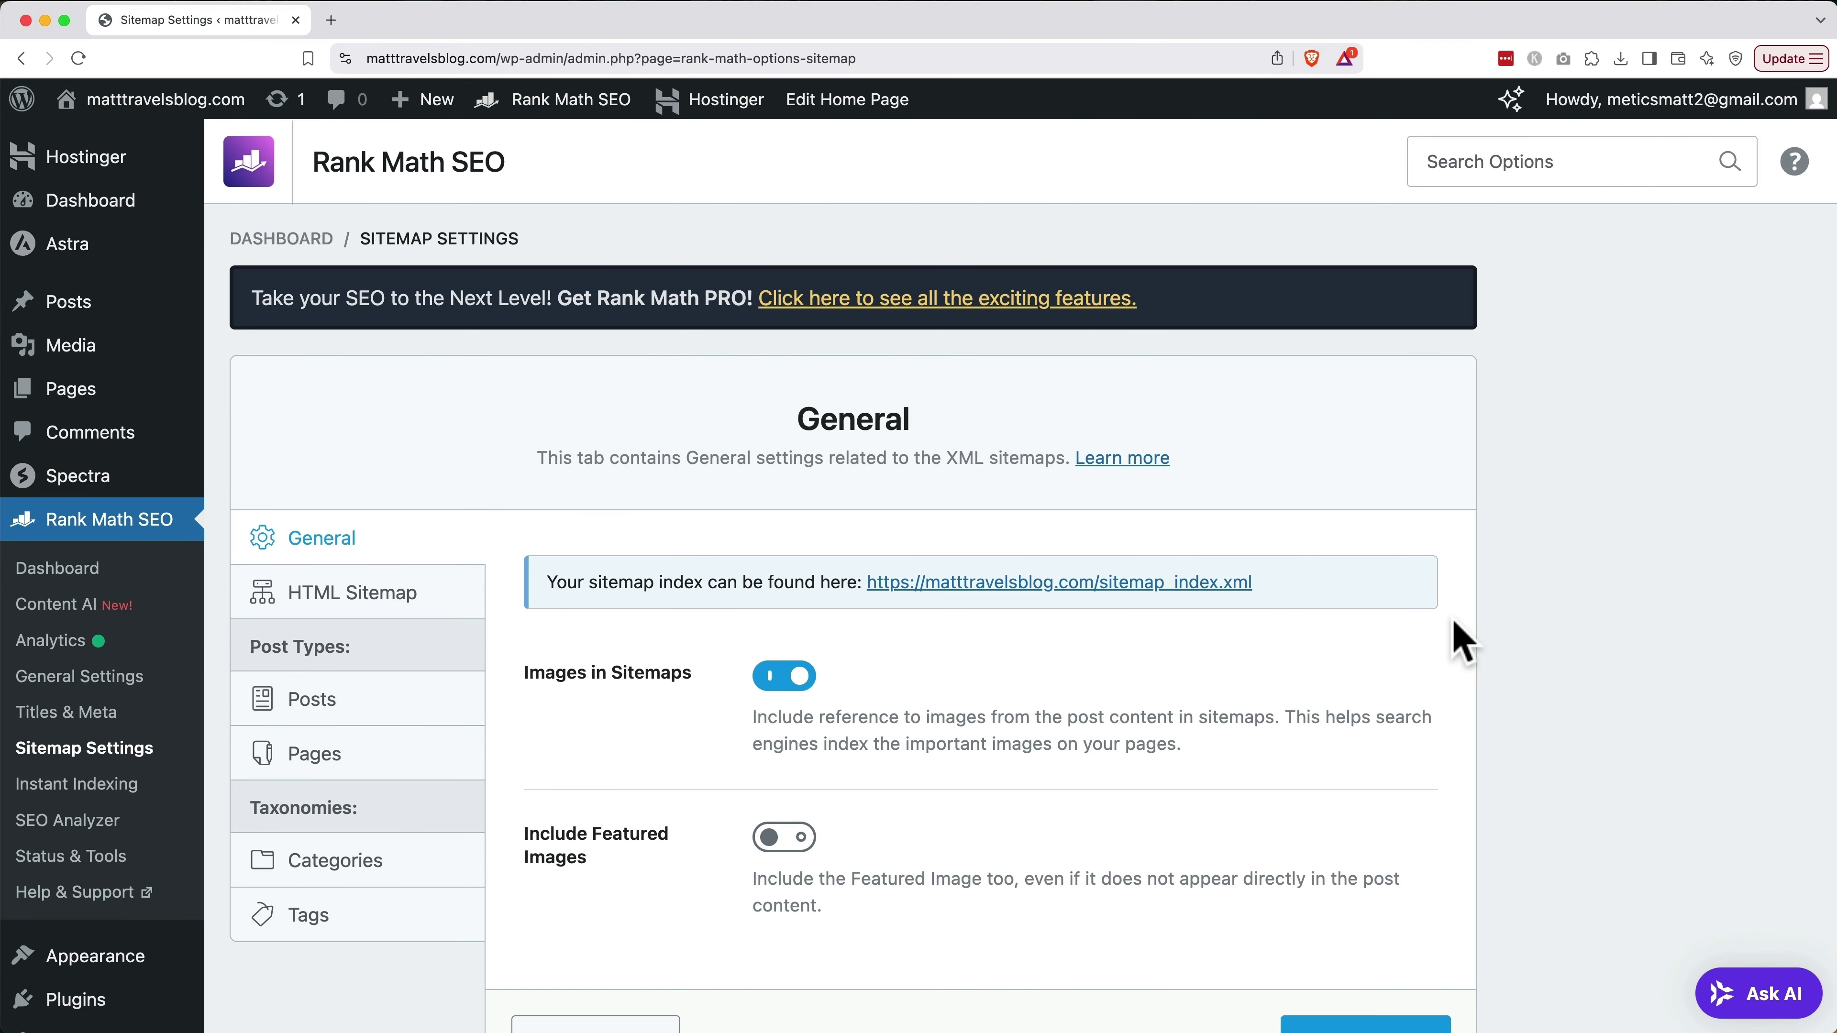
Switch on Include Featured Images in the sitemap General settings and save the changes
click(777, 840)
scroll(774, 854, down, 1)
scroll(772, 850, down, 2)
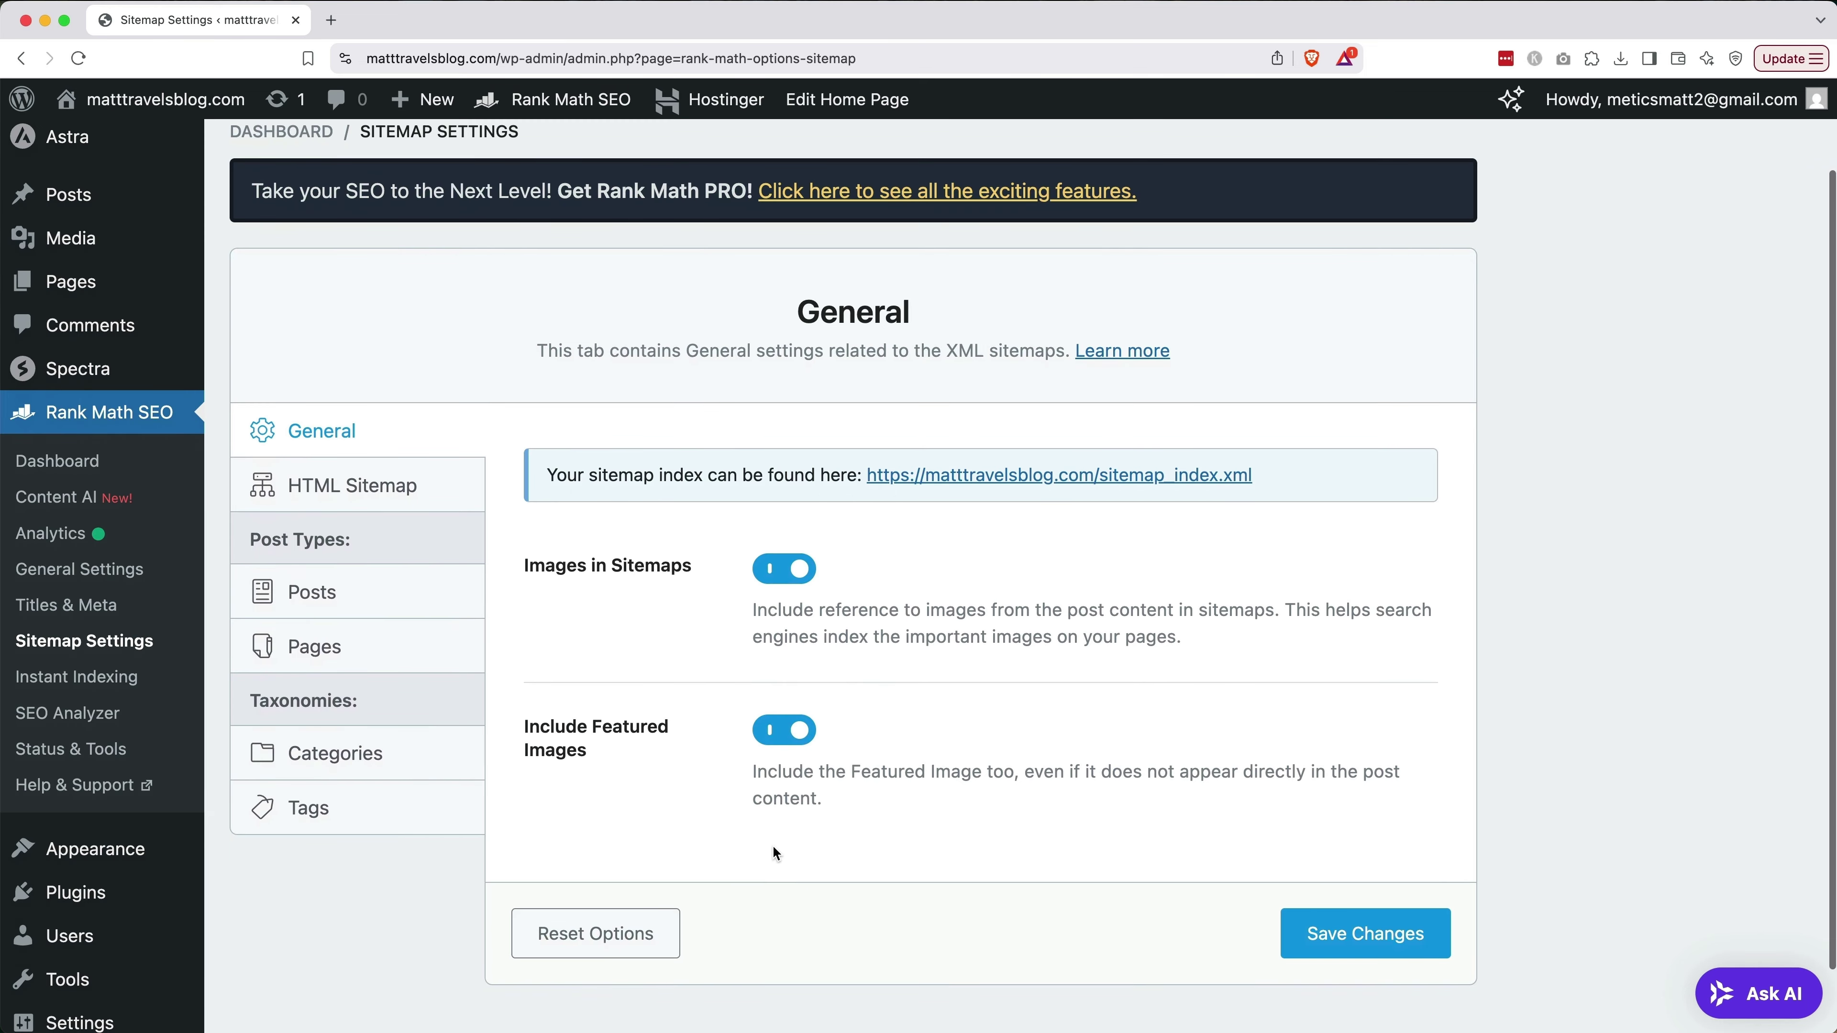
click(1376, 956)
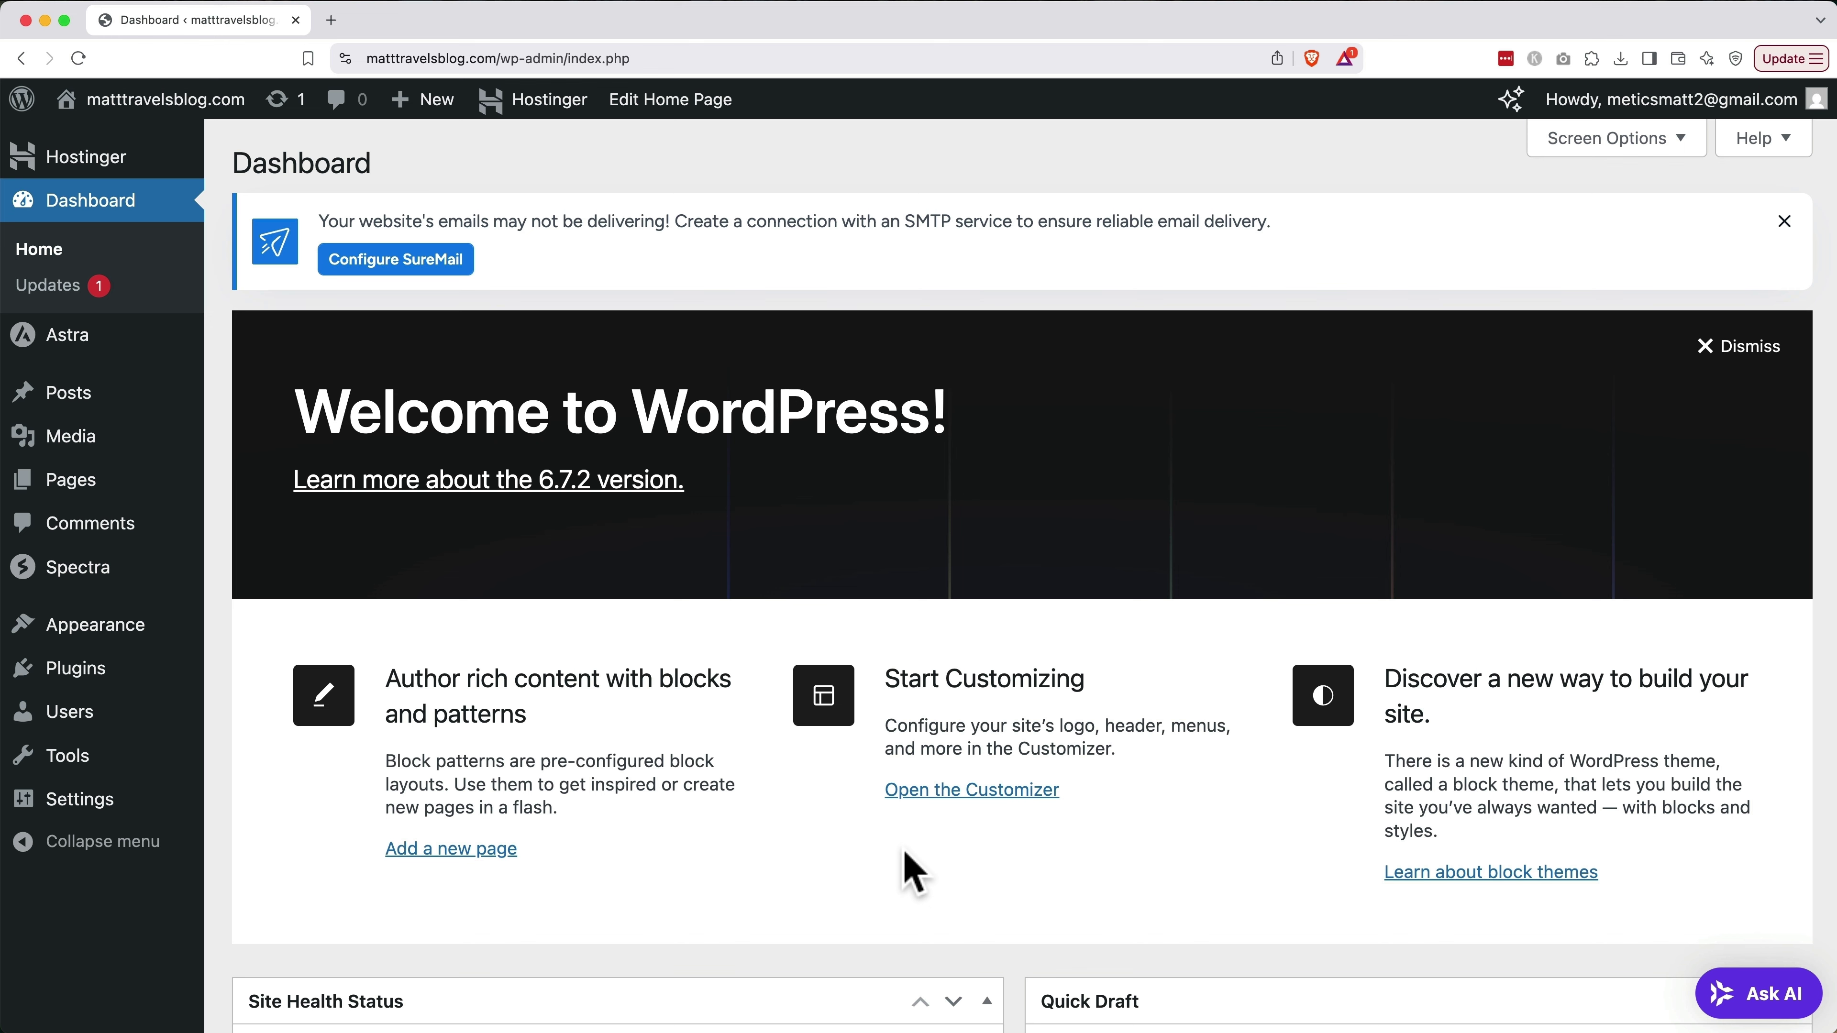
In General Settings, replace the Site Title with 'Matt Travels Blog'
mouse_move(76, 804)
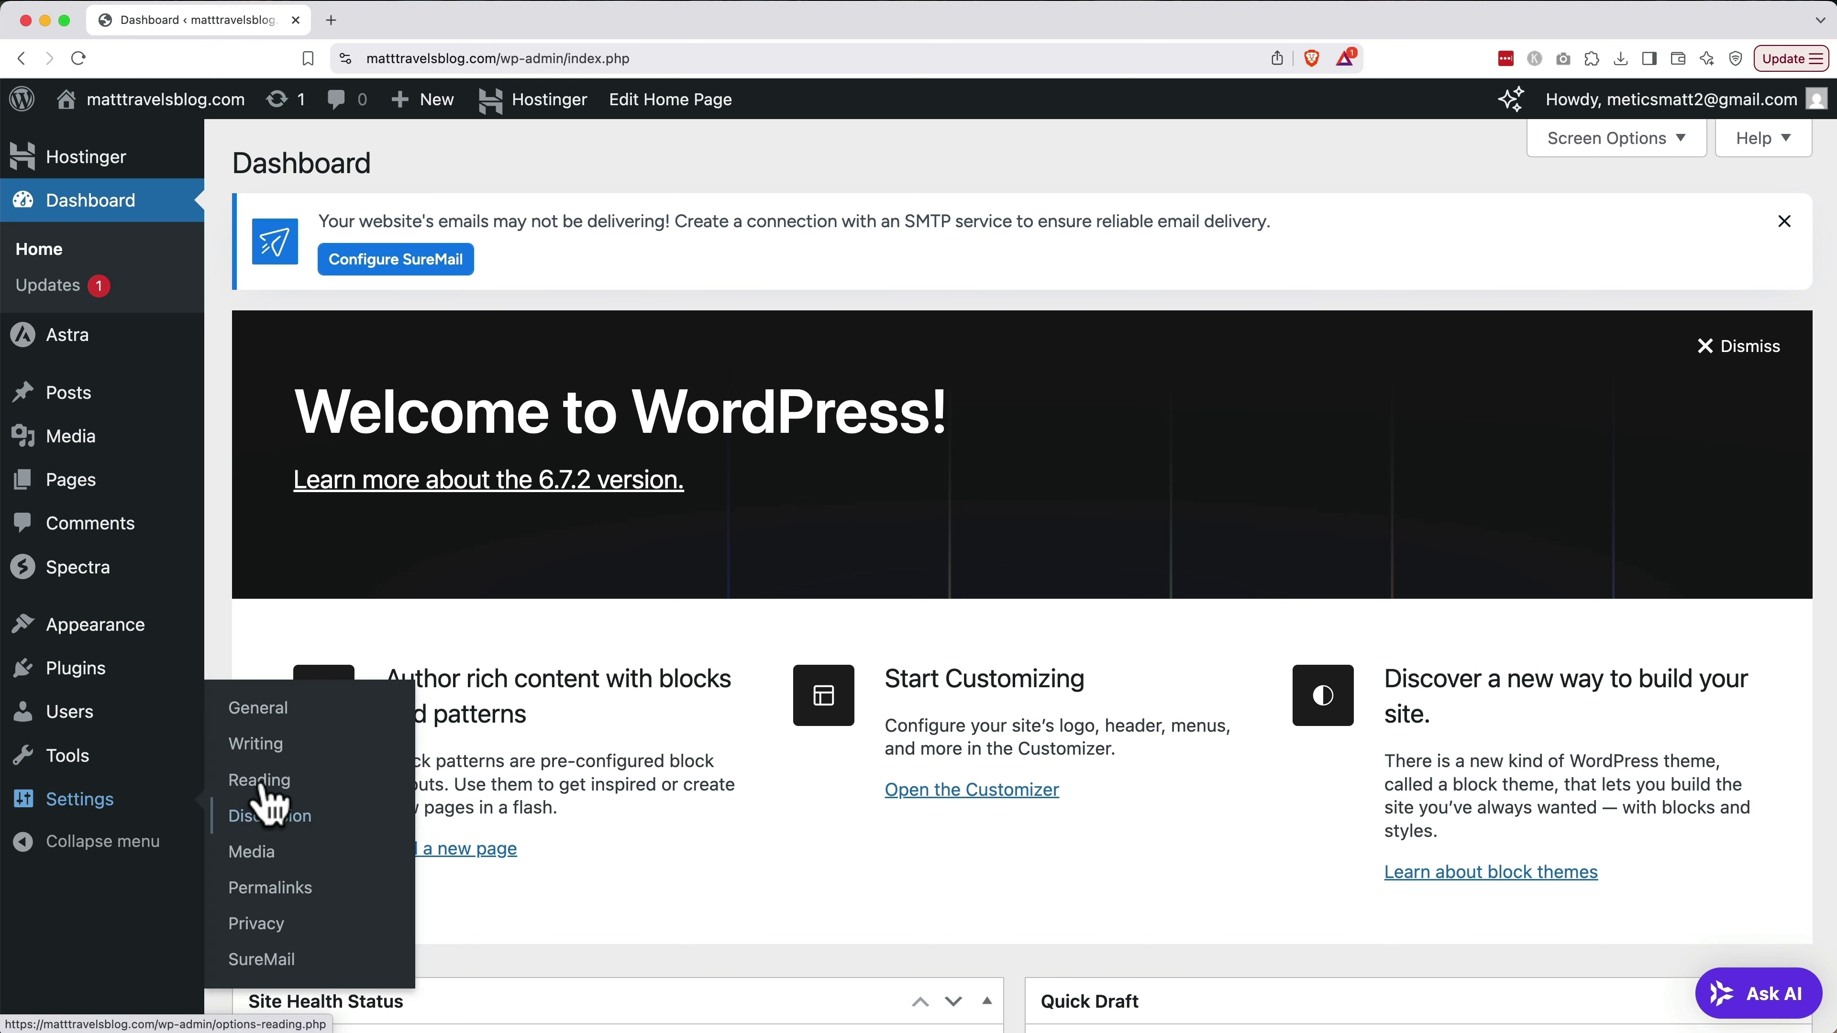
click(277, 710)
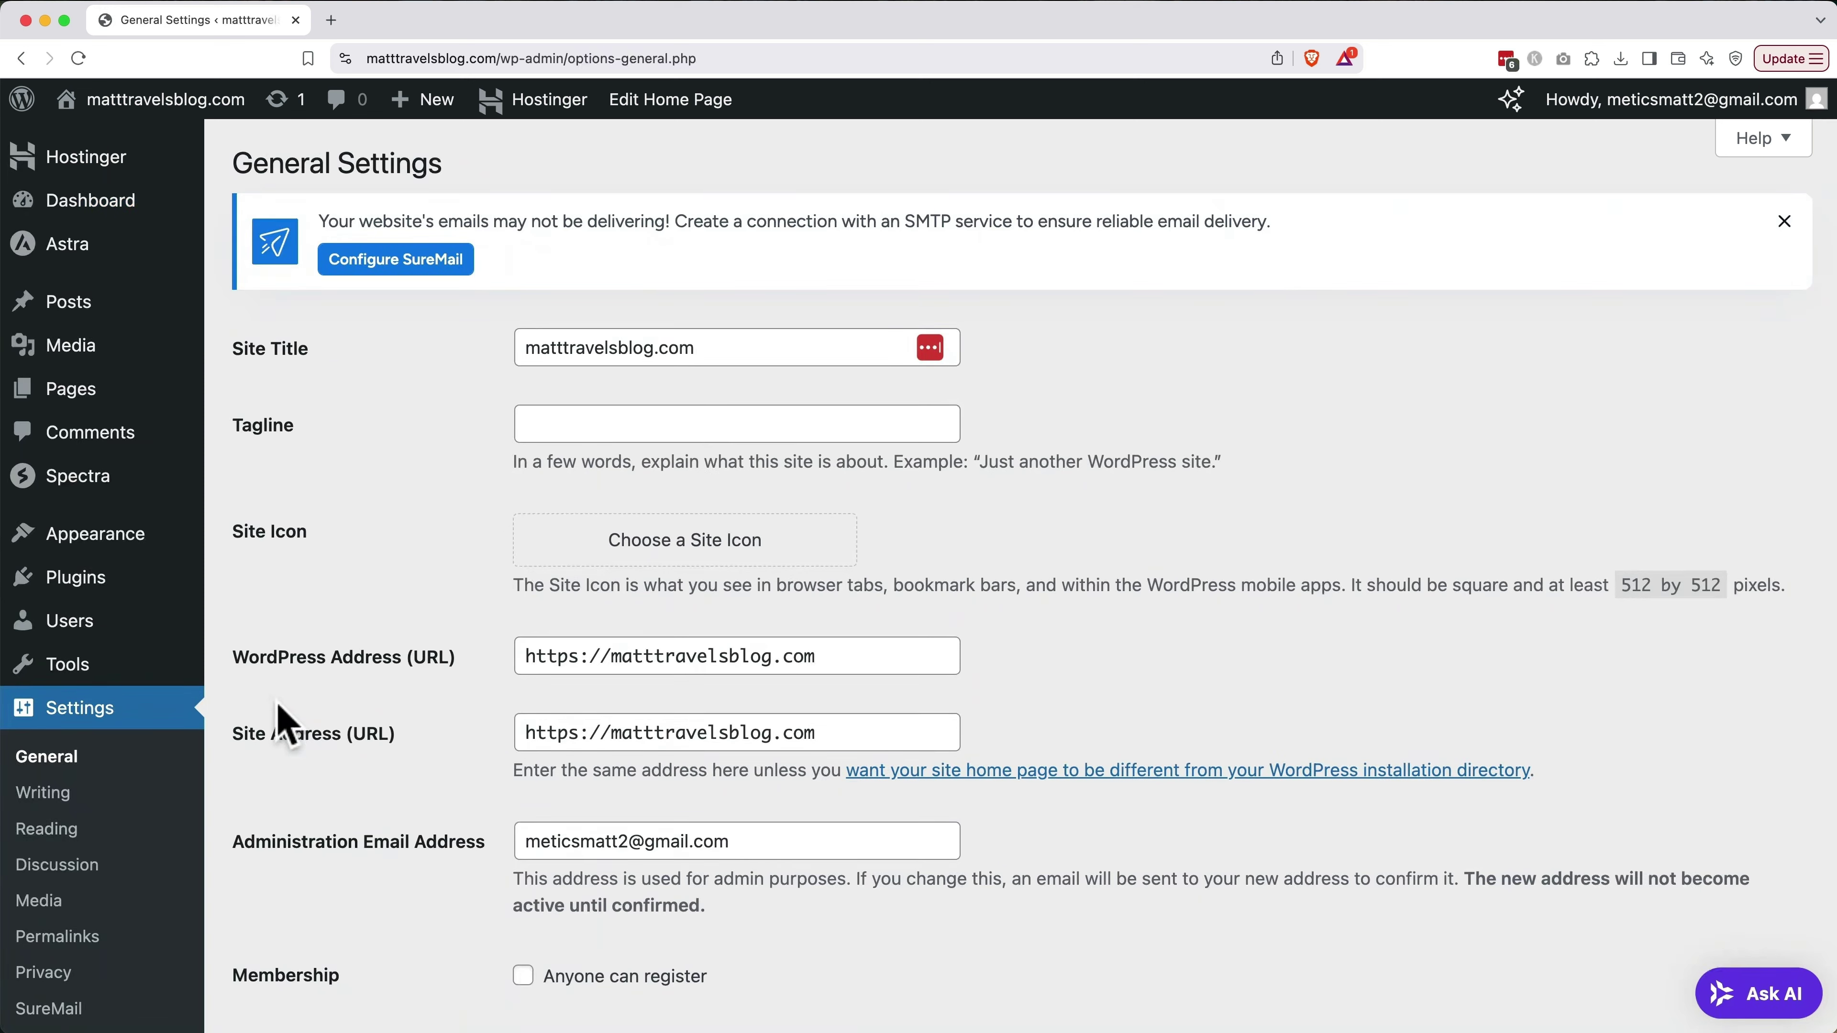
triple_click(730, 351)
text(Matt Trave)
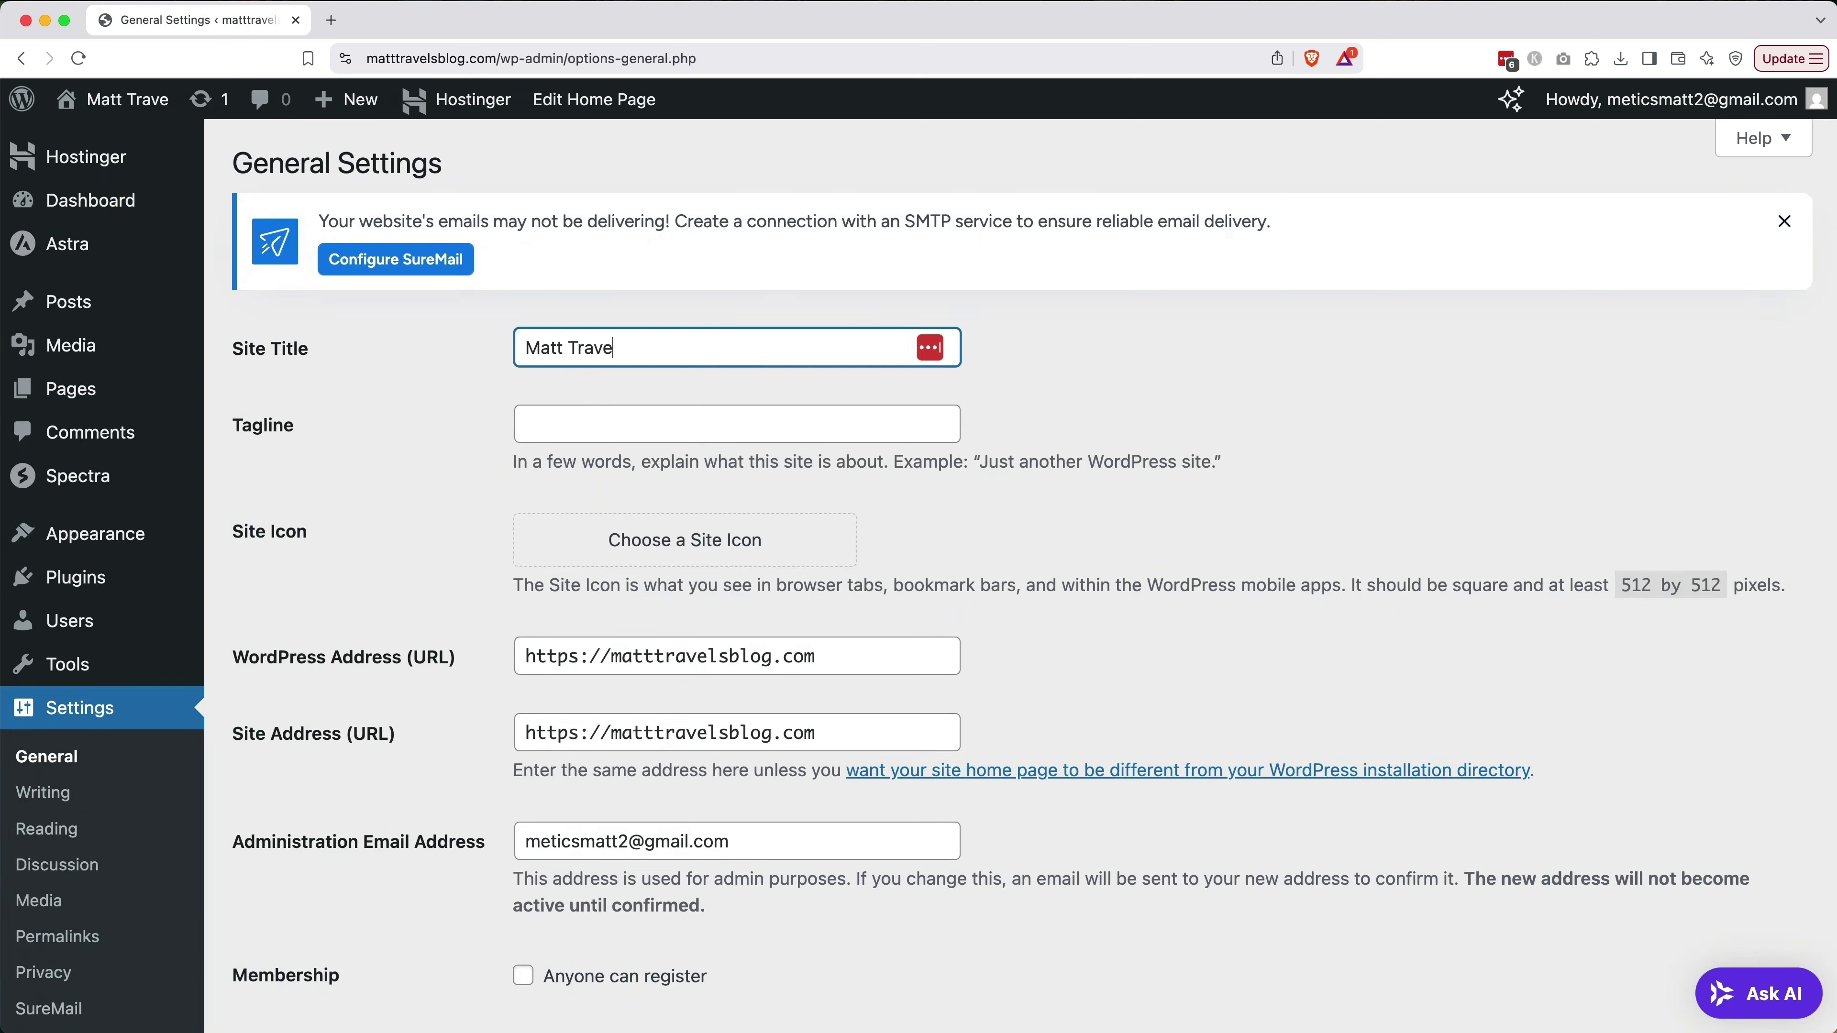
text(ls Blog)
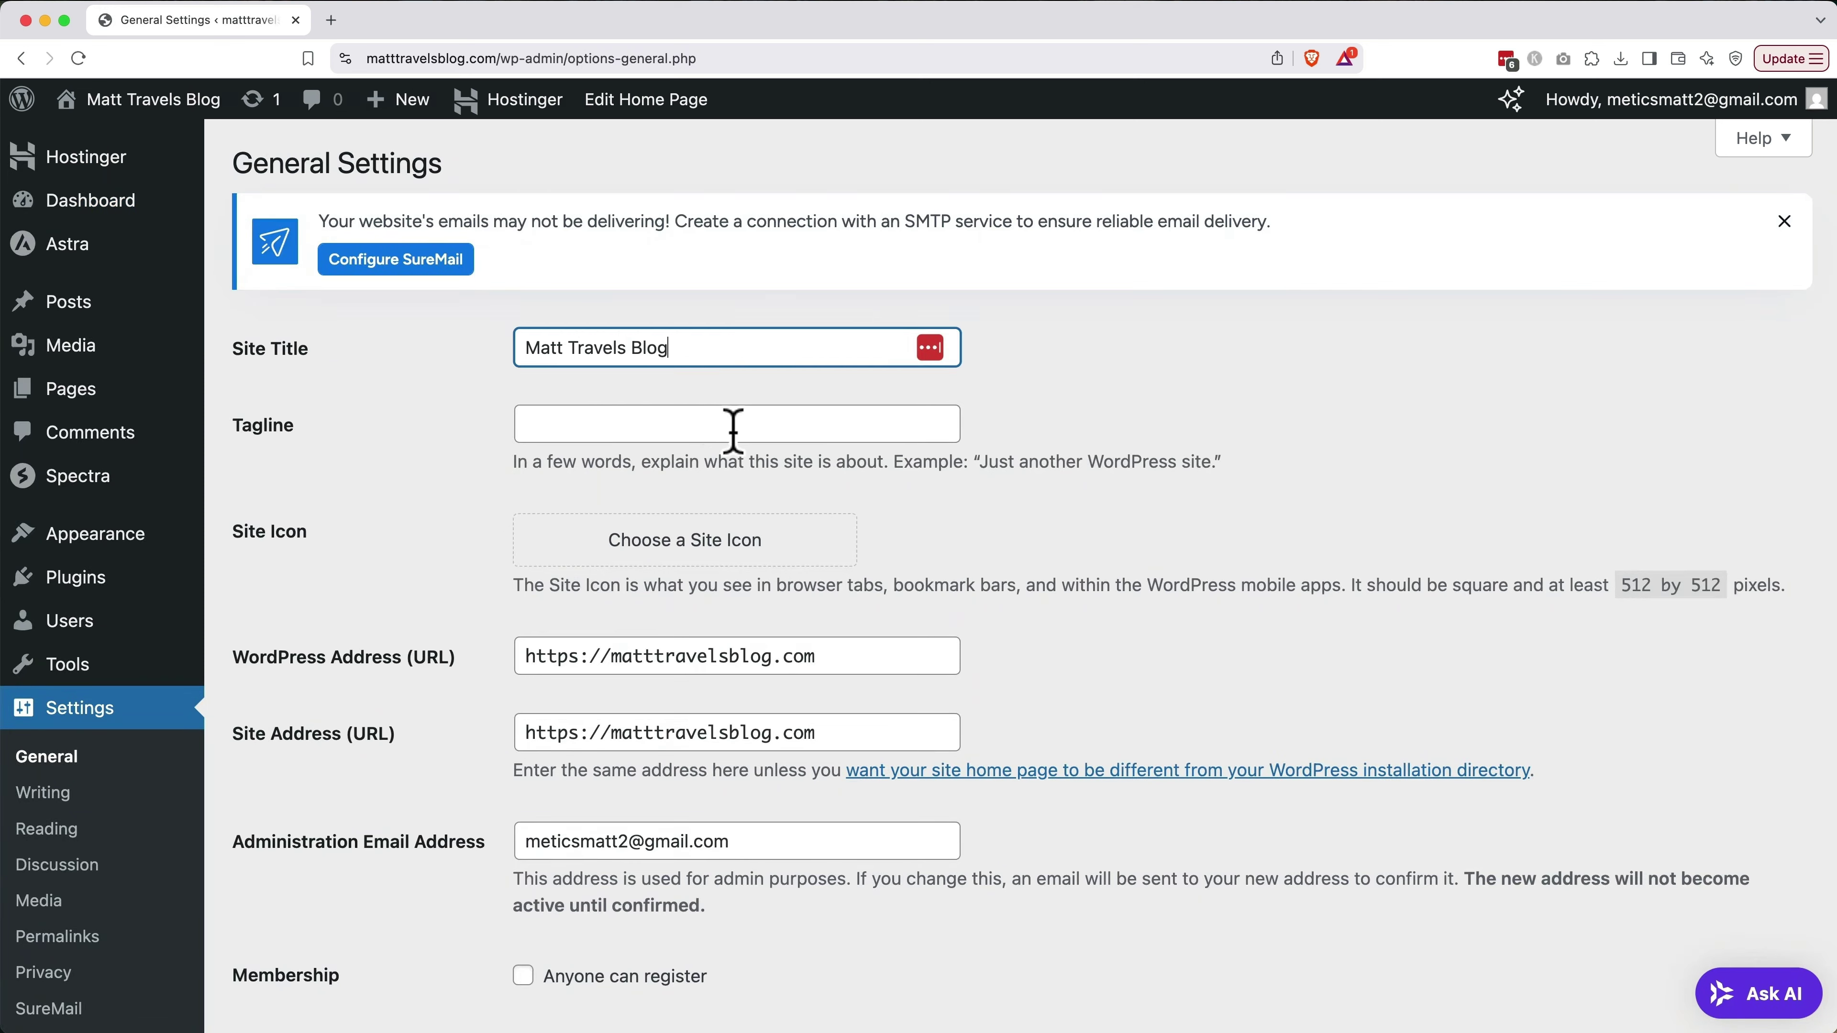
Set the site tagline to 'Explore smarter. Travel better.'
click(732, 432)
text(Explore s)
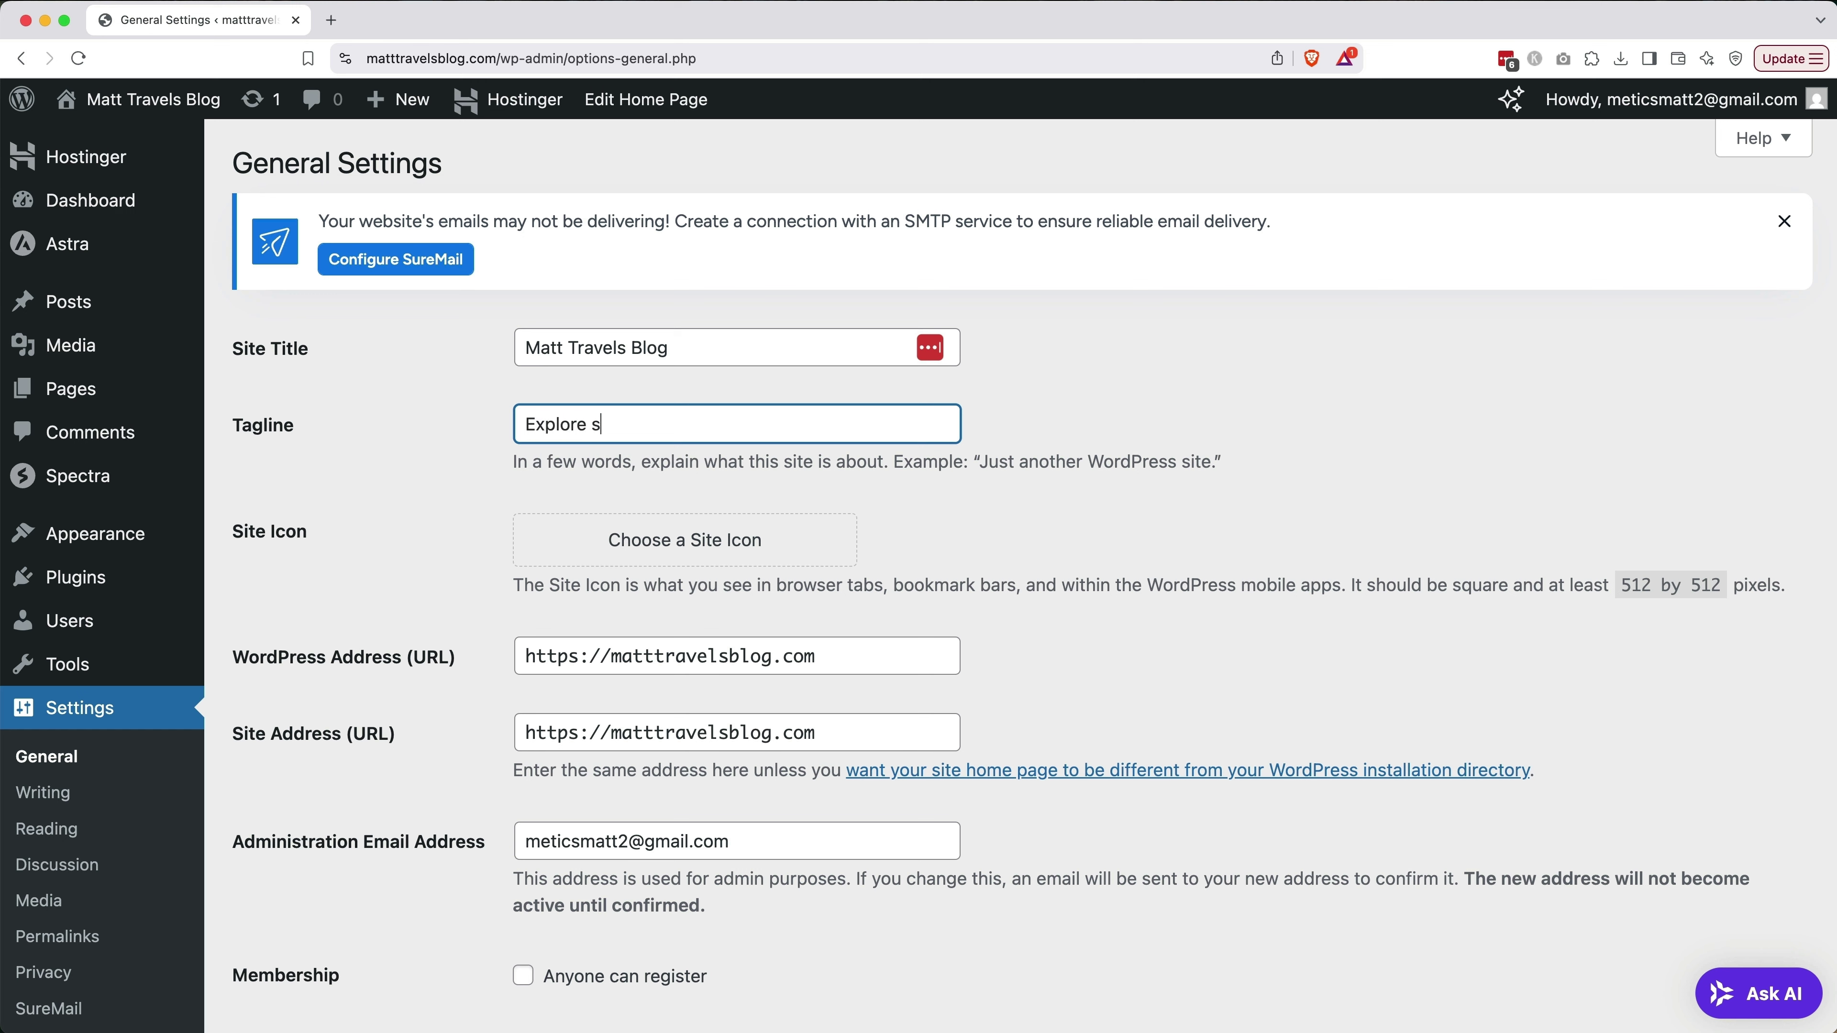
text(marter. Travel better.)
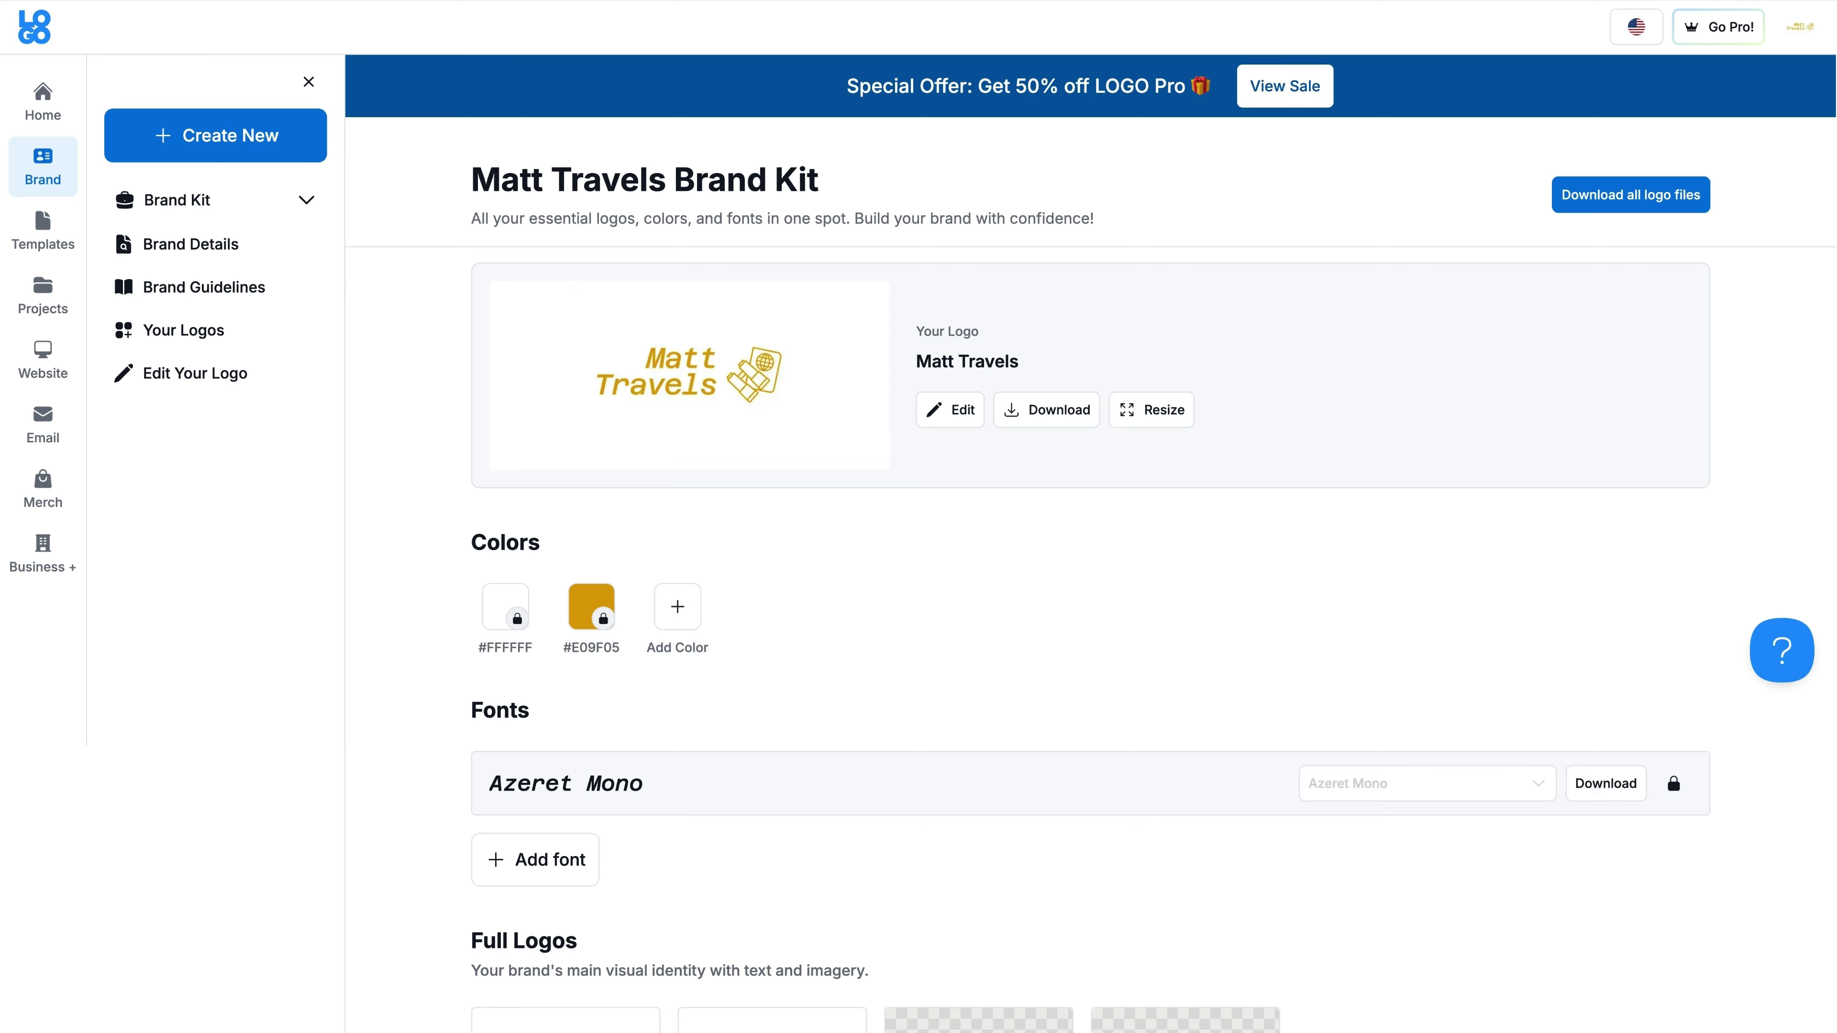
Scroll the Matt Travels Brand Kit past Colors and Fonts to the Full Logos and Monograms
scroll(918, 517, down, 5)
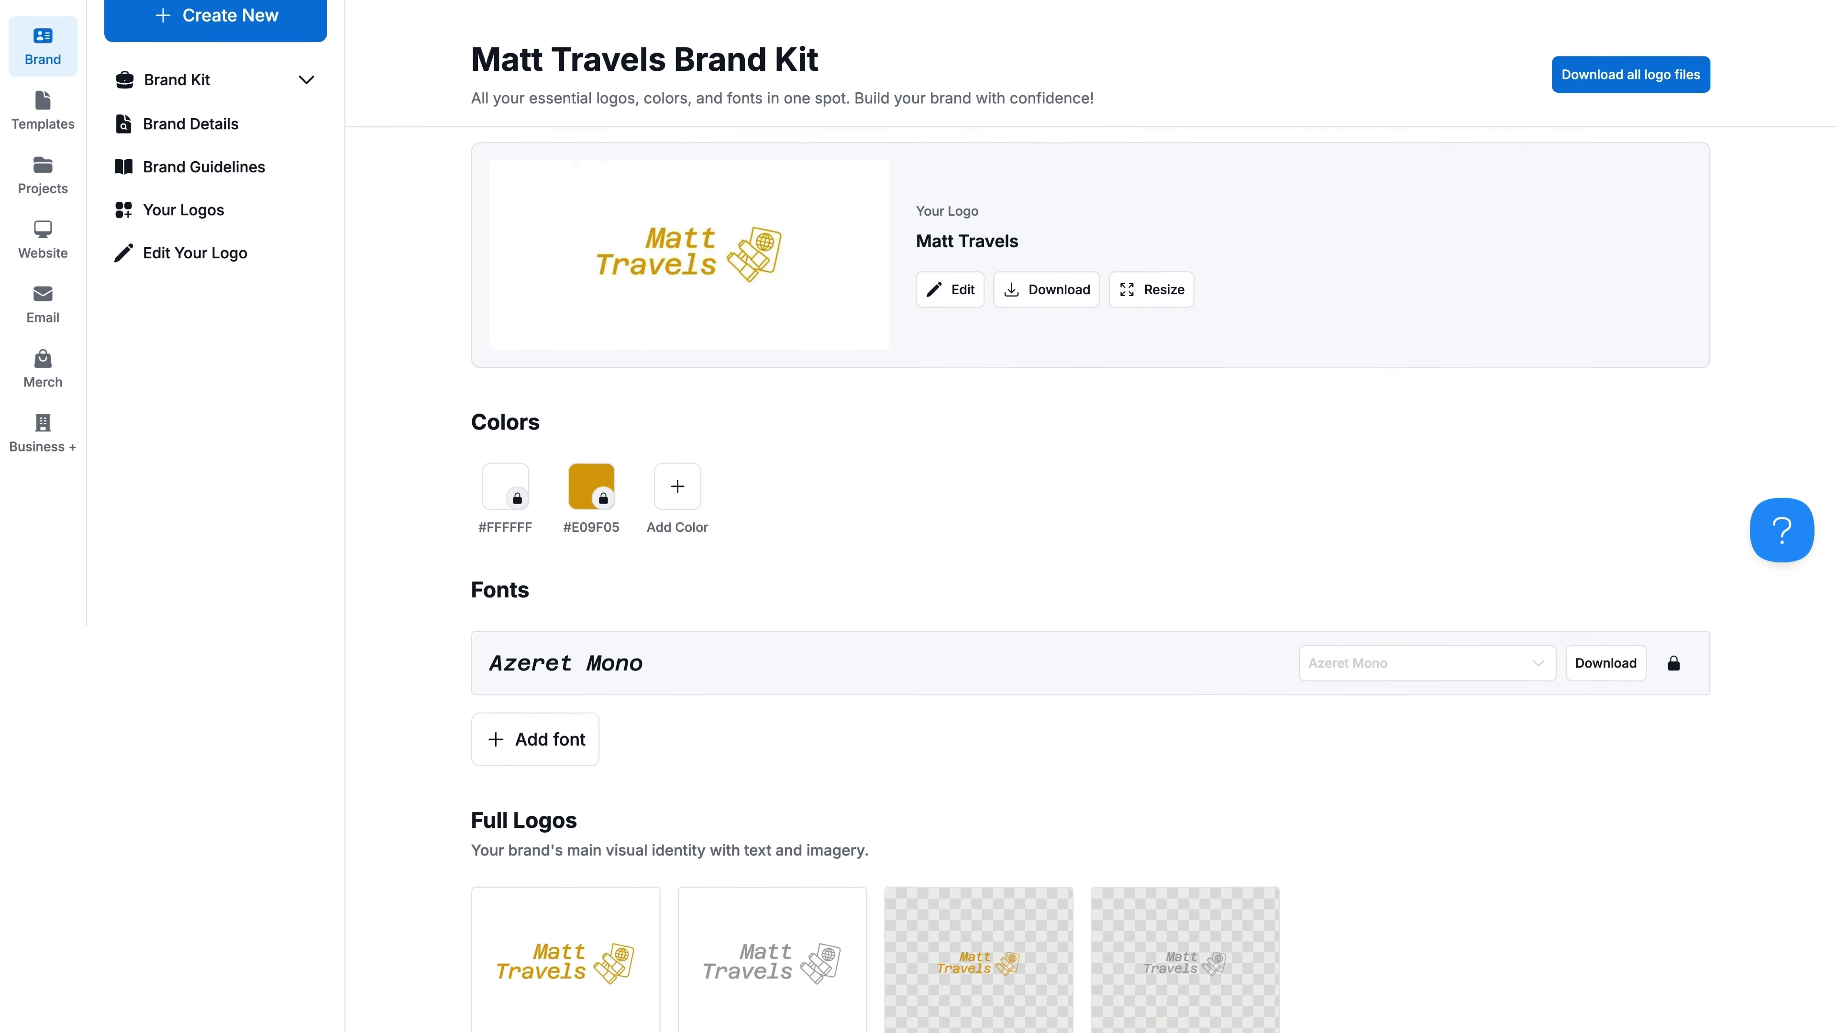
scroll(918, 517, down, 10)
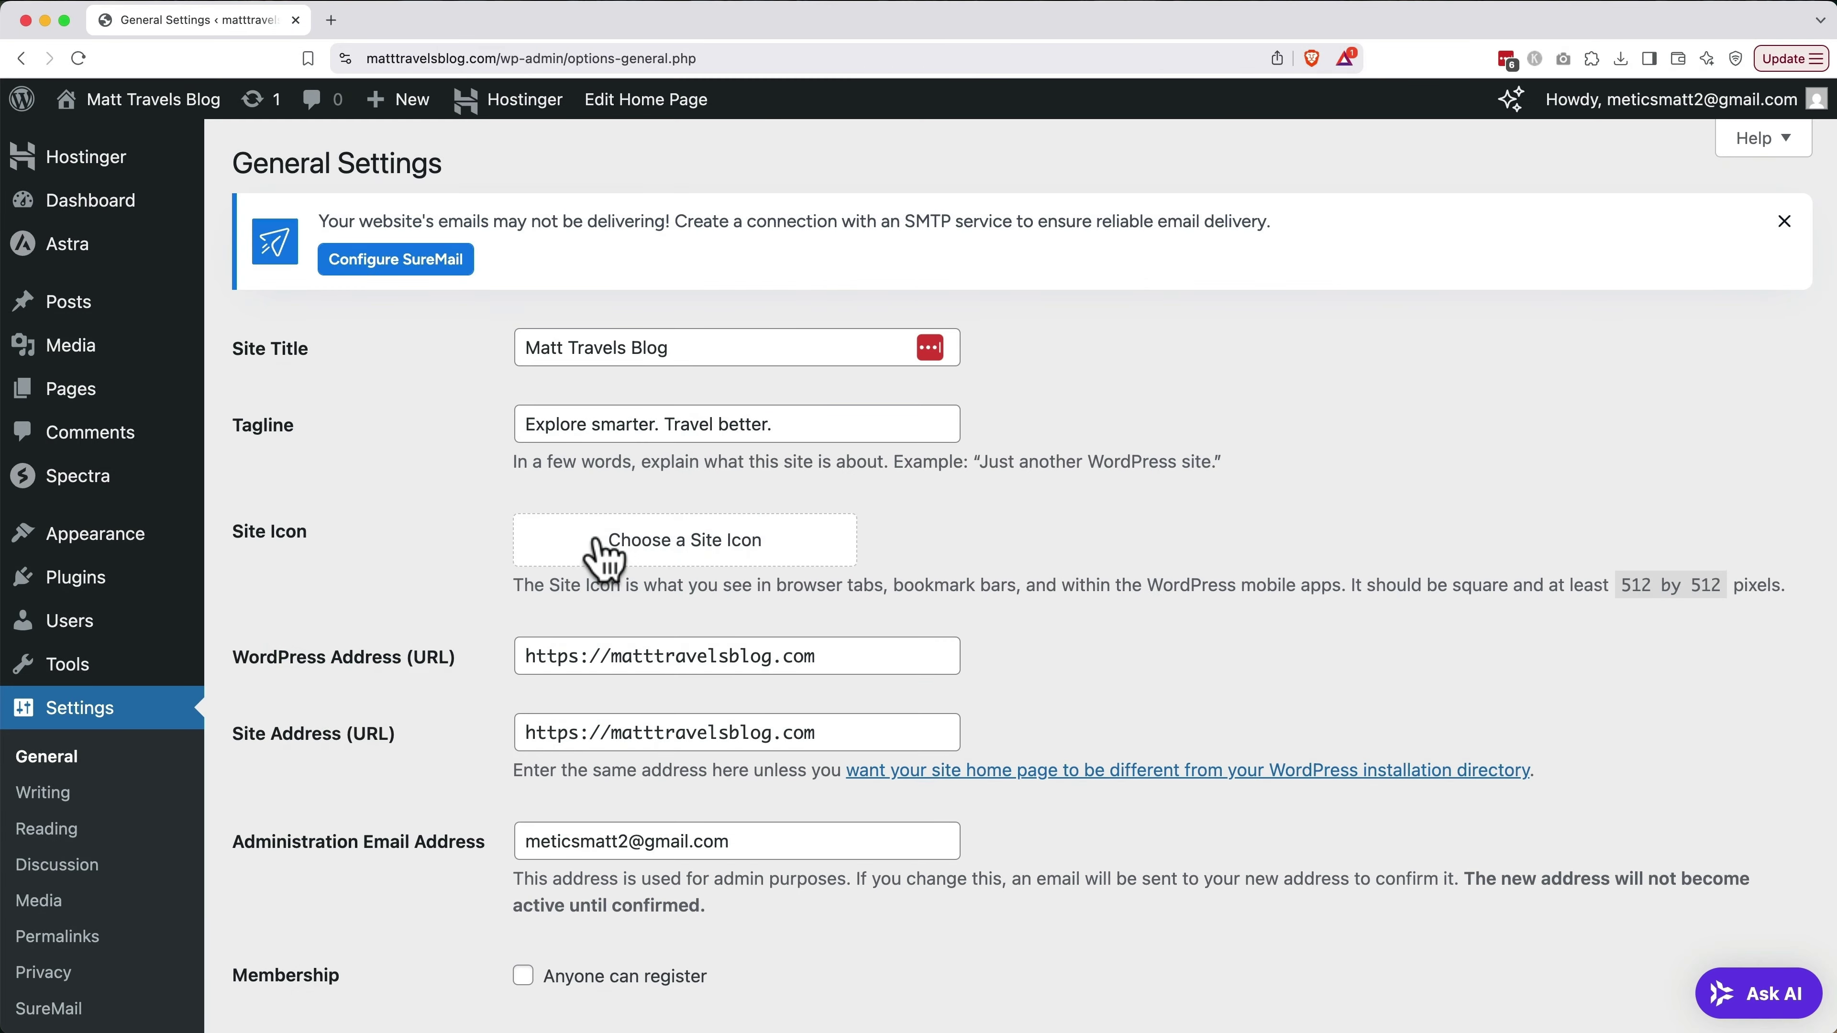
Upload monogram-hq.png with alt text and title 'Matt Travels Favicon', crop it as Site Icon, and save
click(604, 557)
click(586, 297)
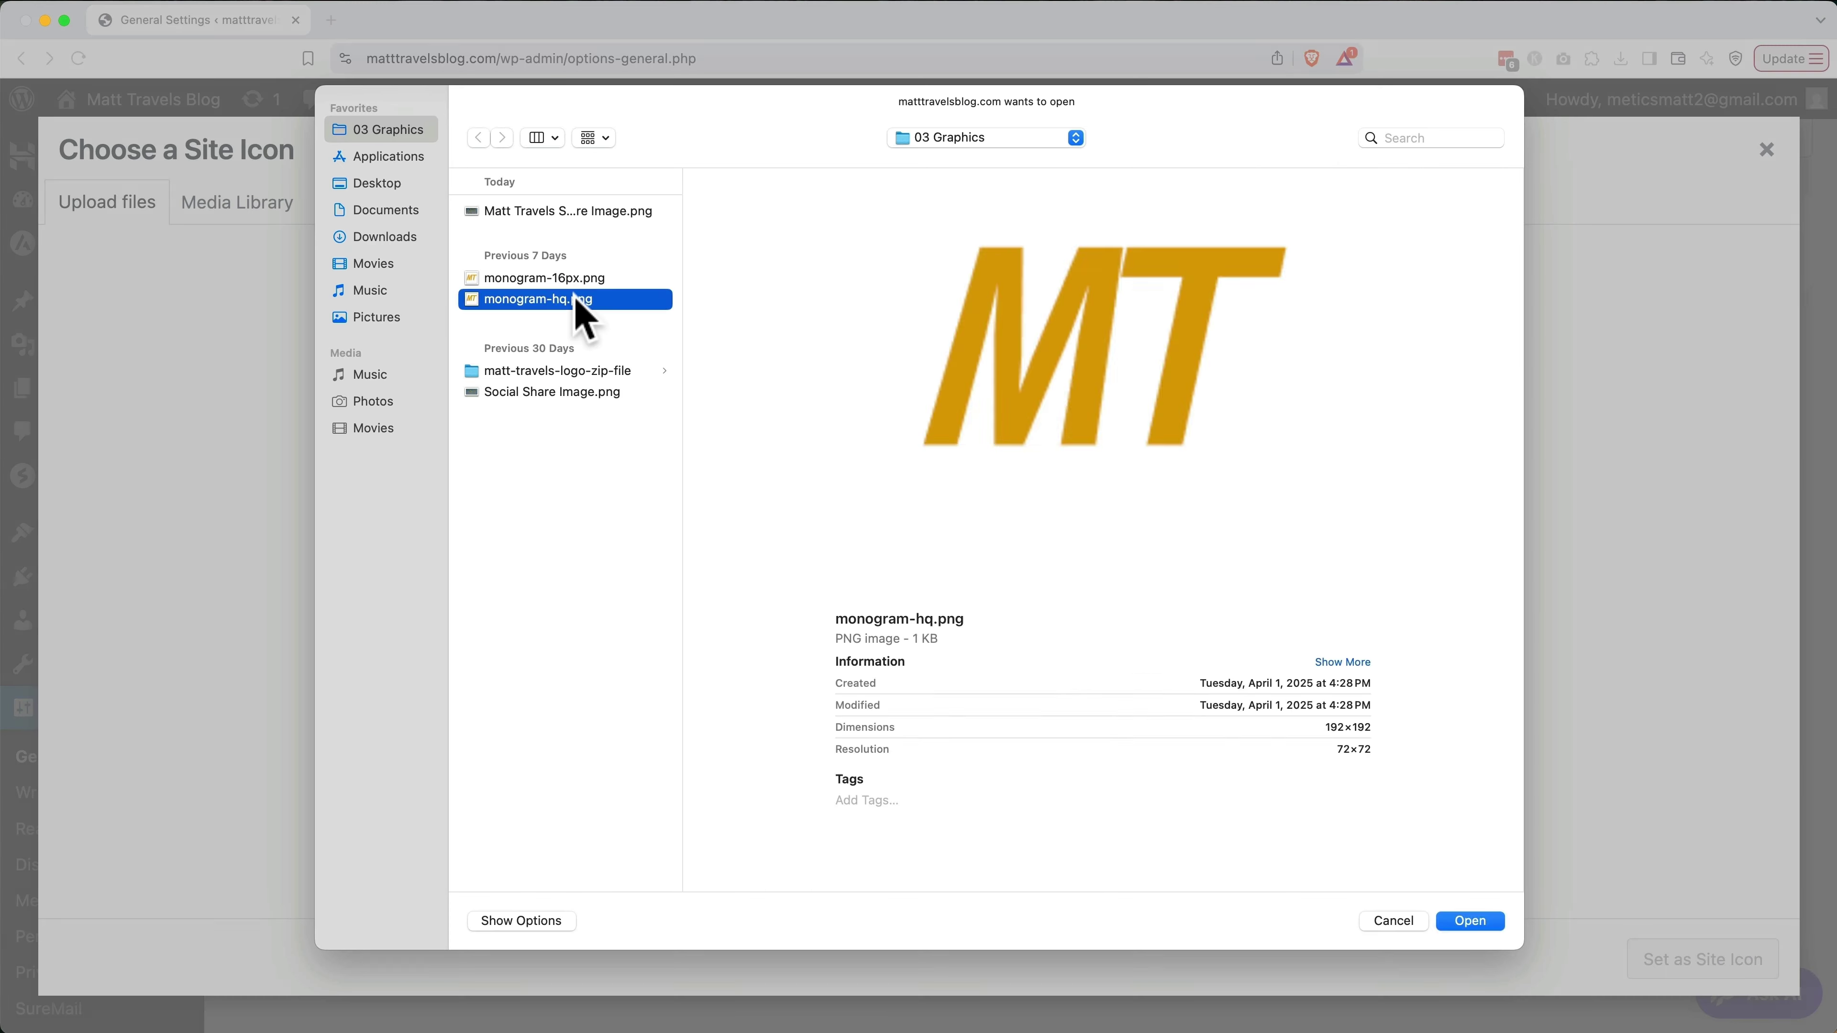
text(Matt)
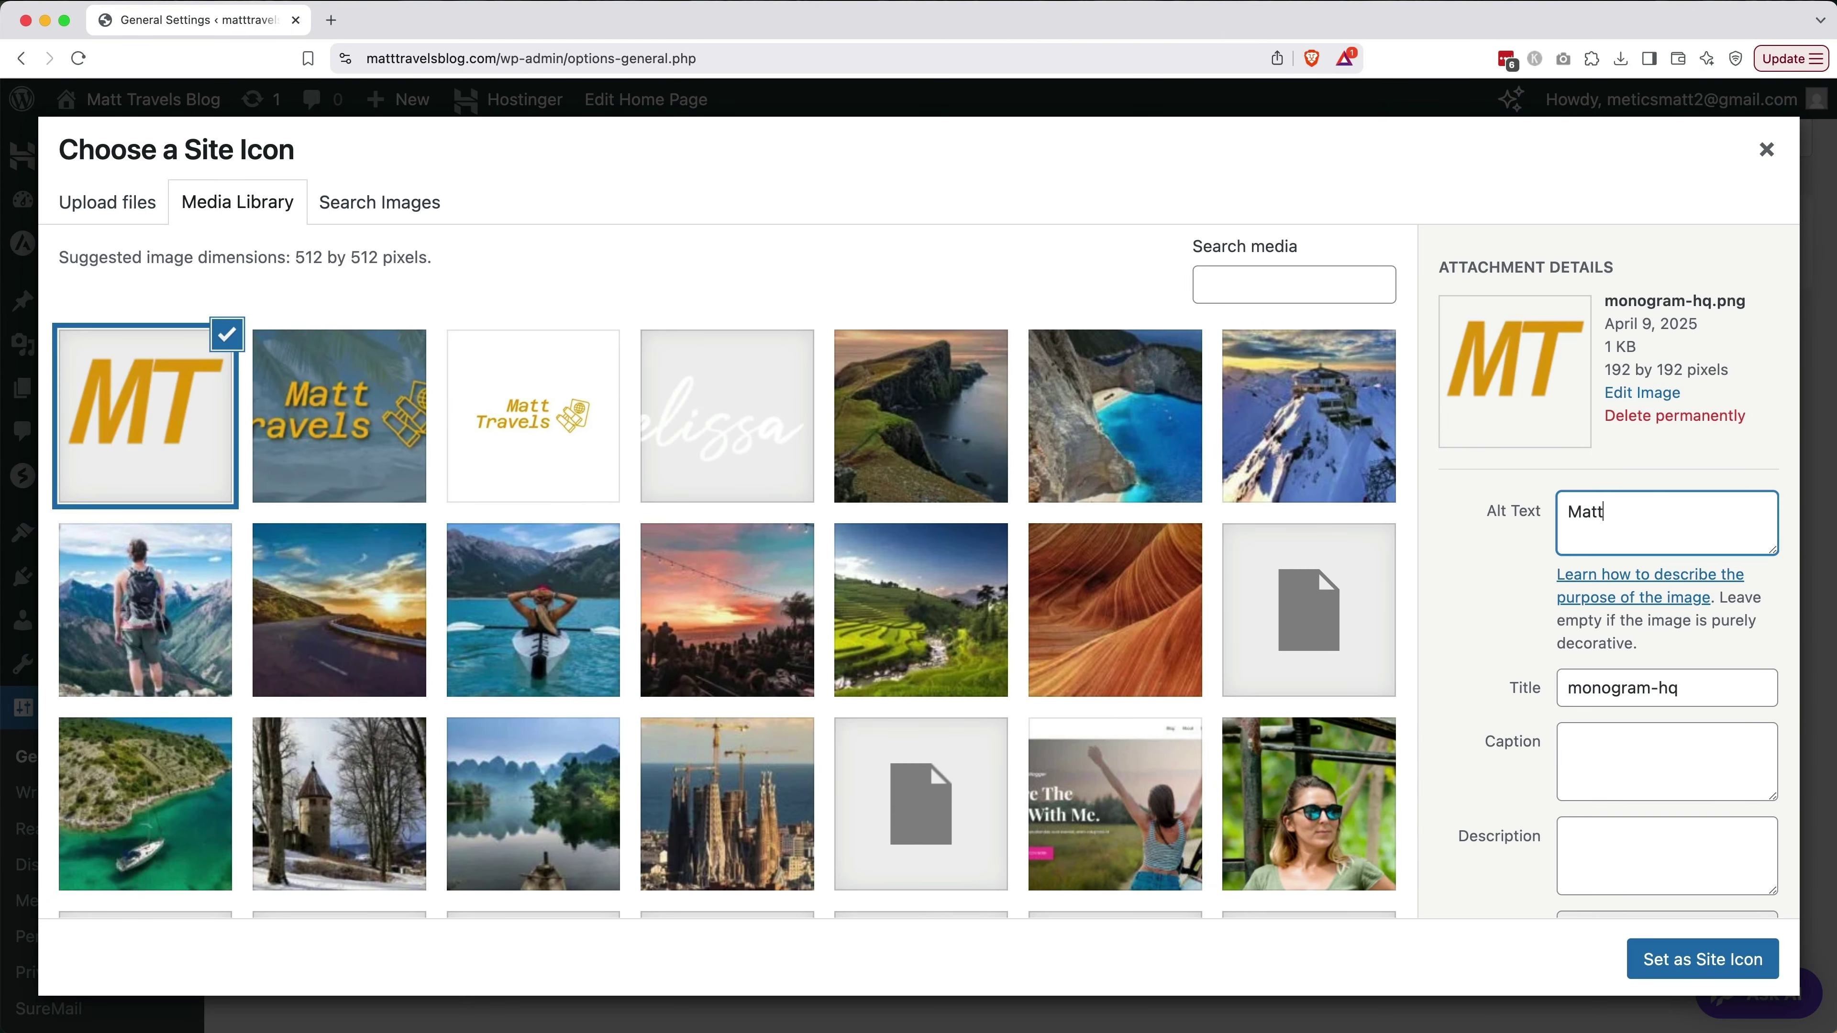
text( Travels Favicon)
triple_click(1667, 688)
text(Matt Travels Favicon)
click(1696, 963)
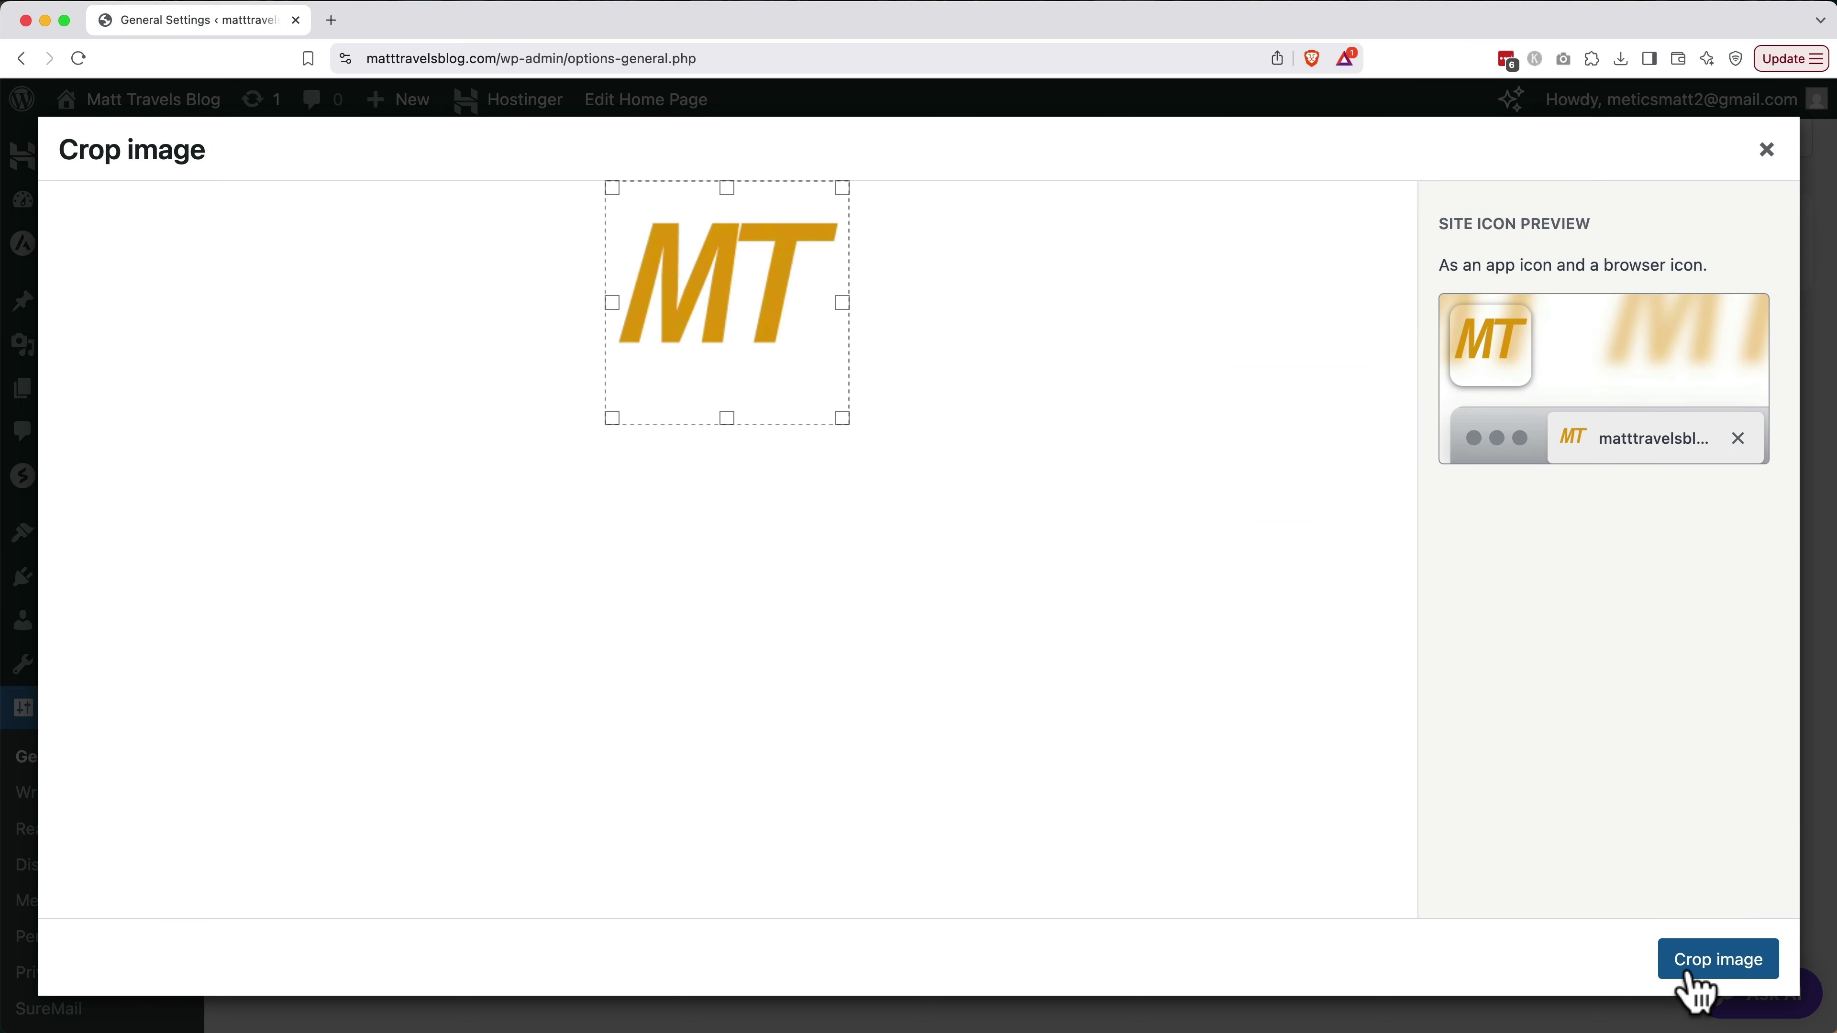
click(1728, 965)
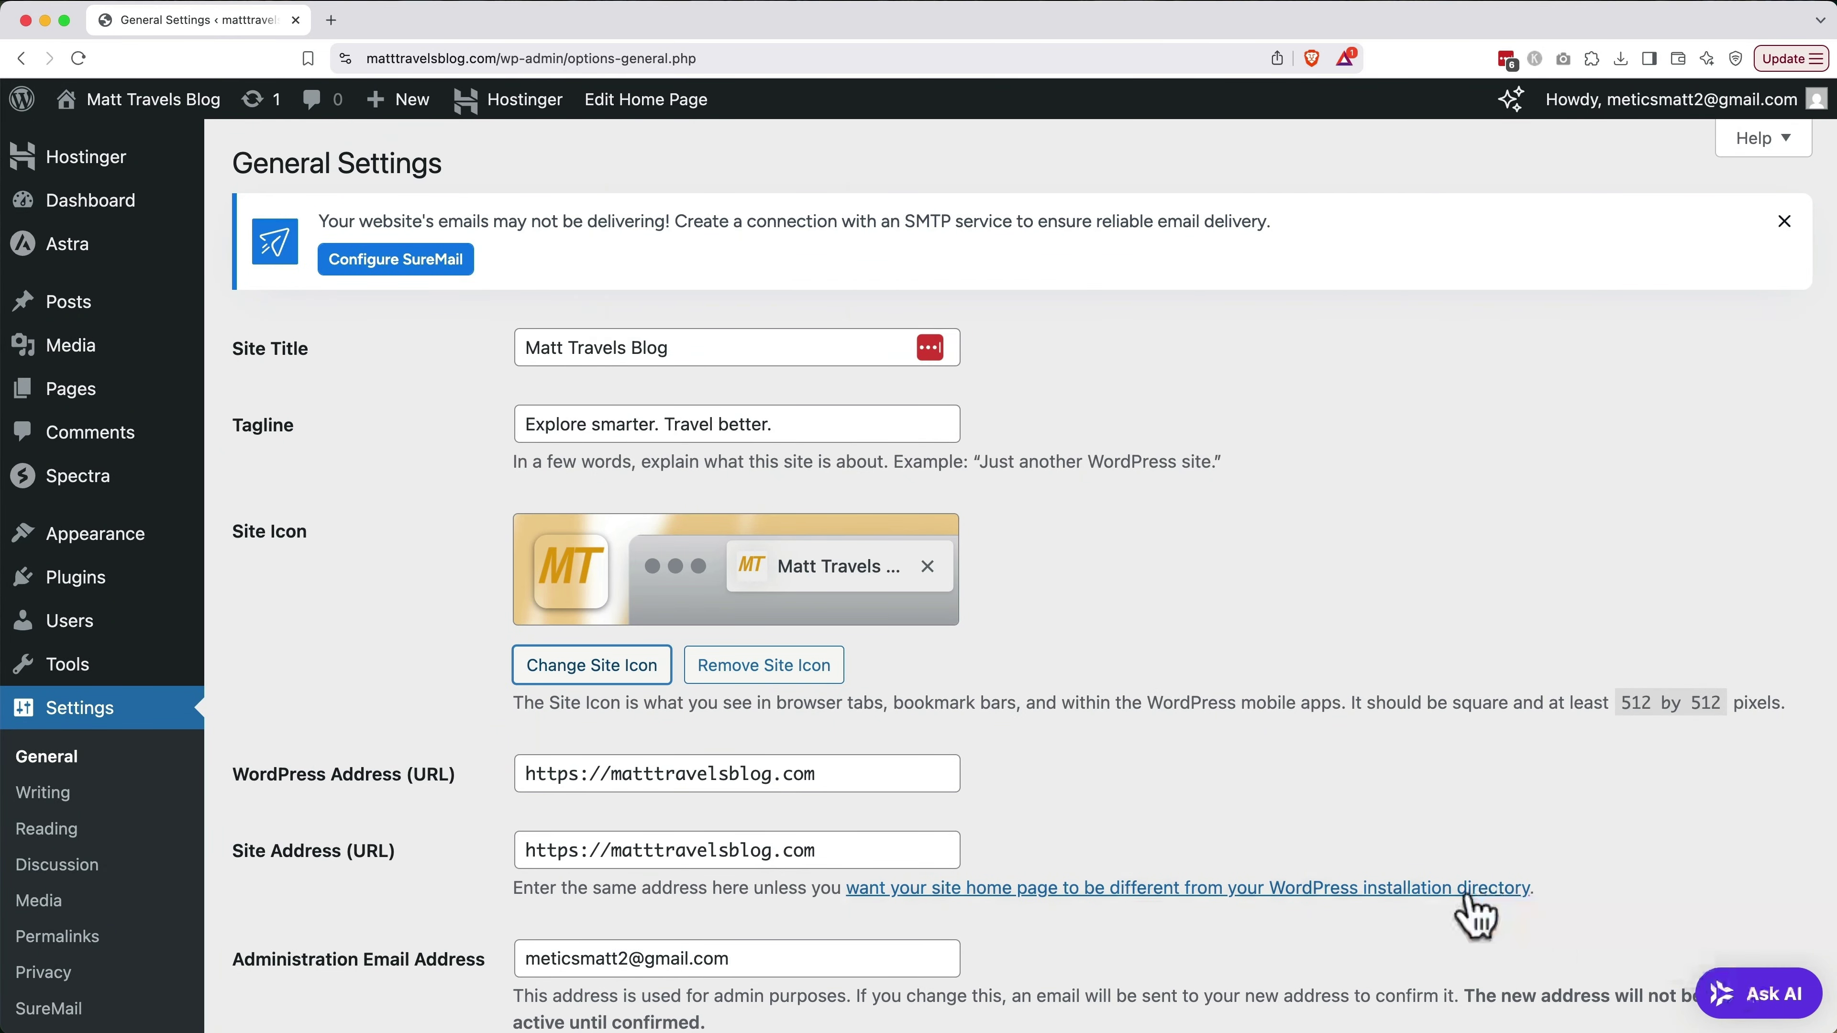
scroll(1476, 915, down, 20)
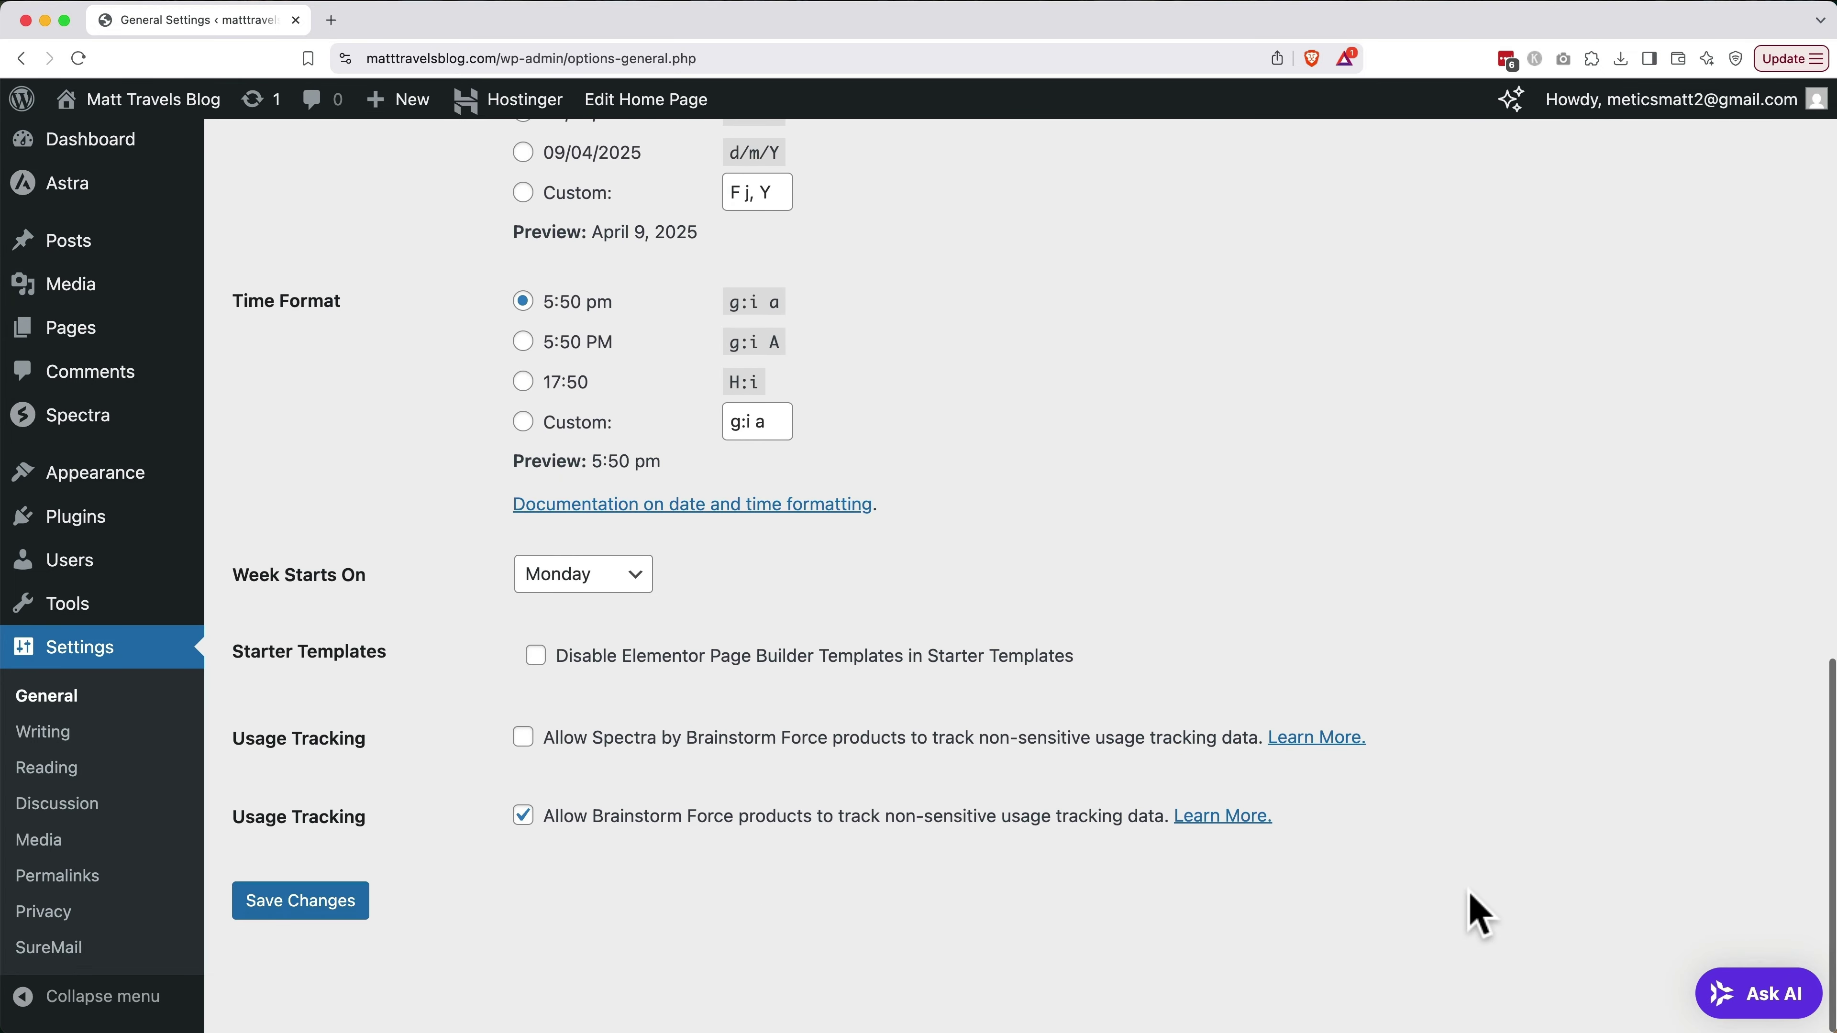
click(316, 967)
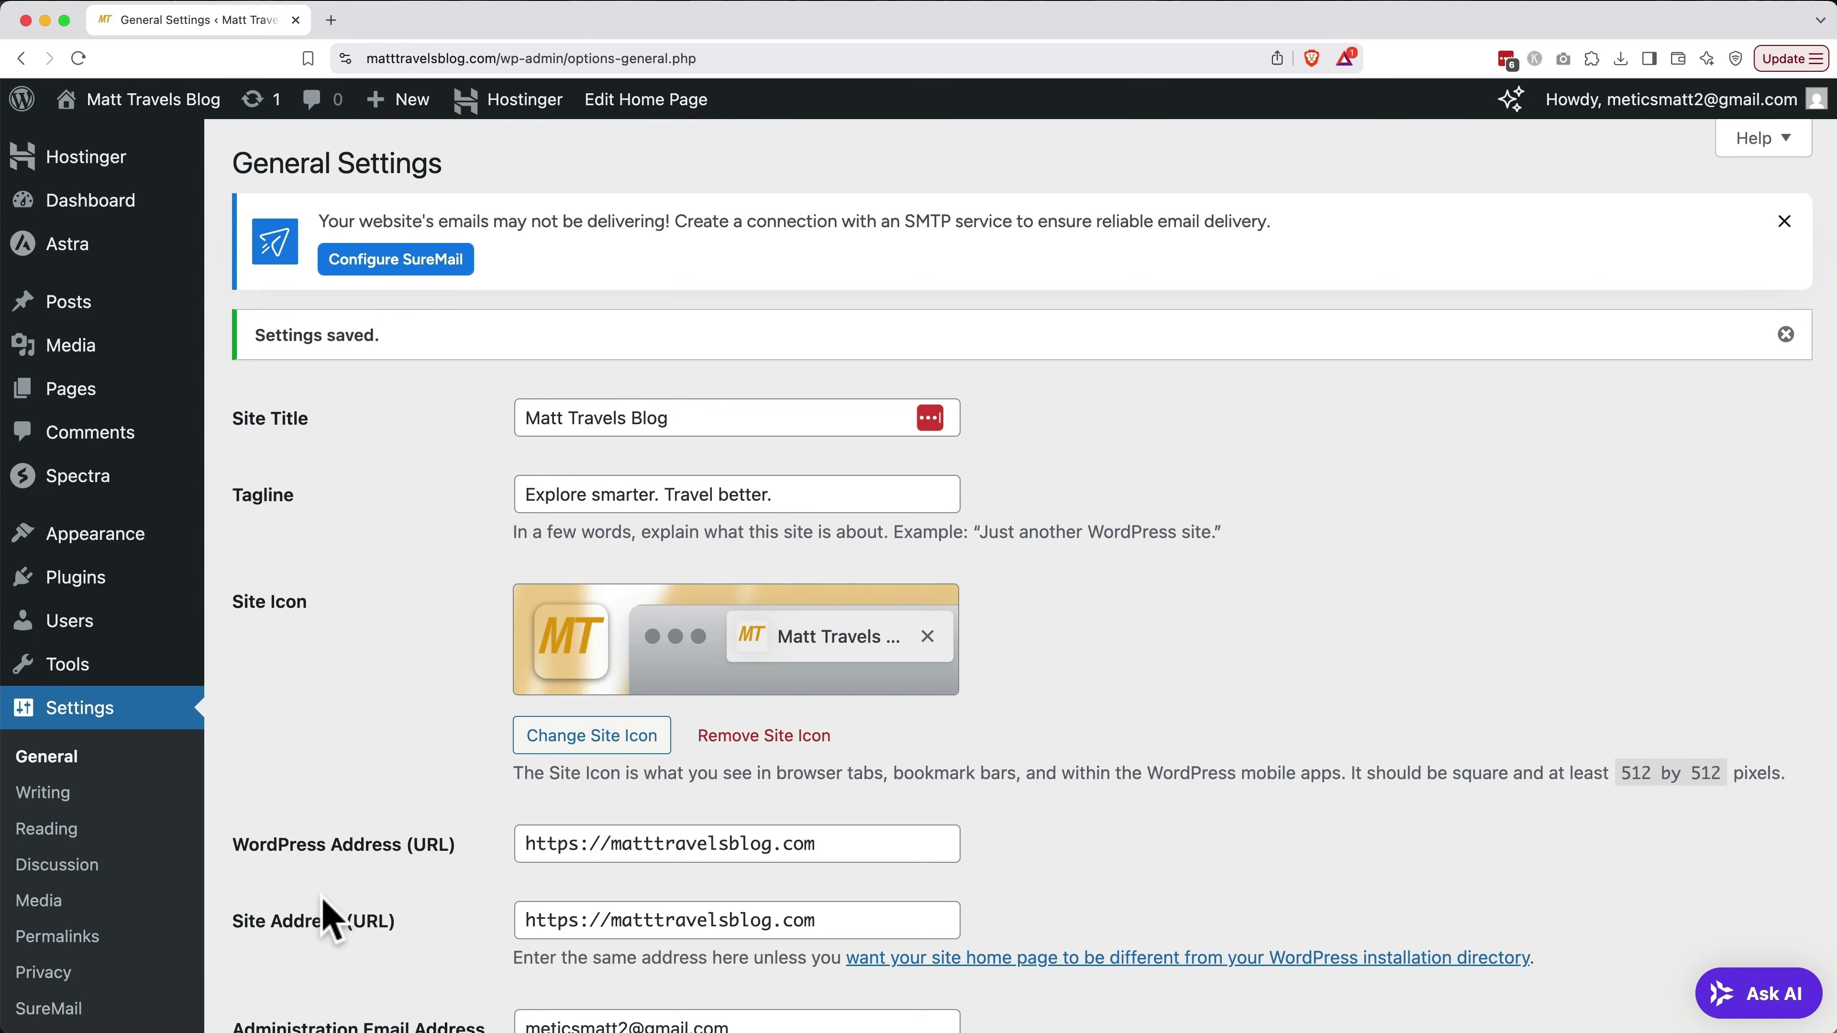
On the profile page, change the Nickname to the author's first name and display it publicly
mouse_move(79, 644)
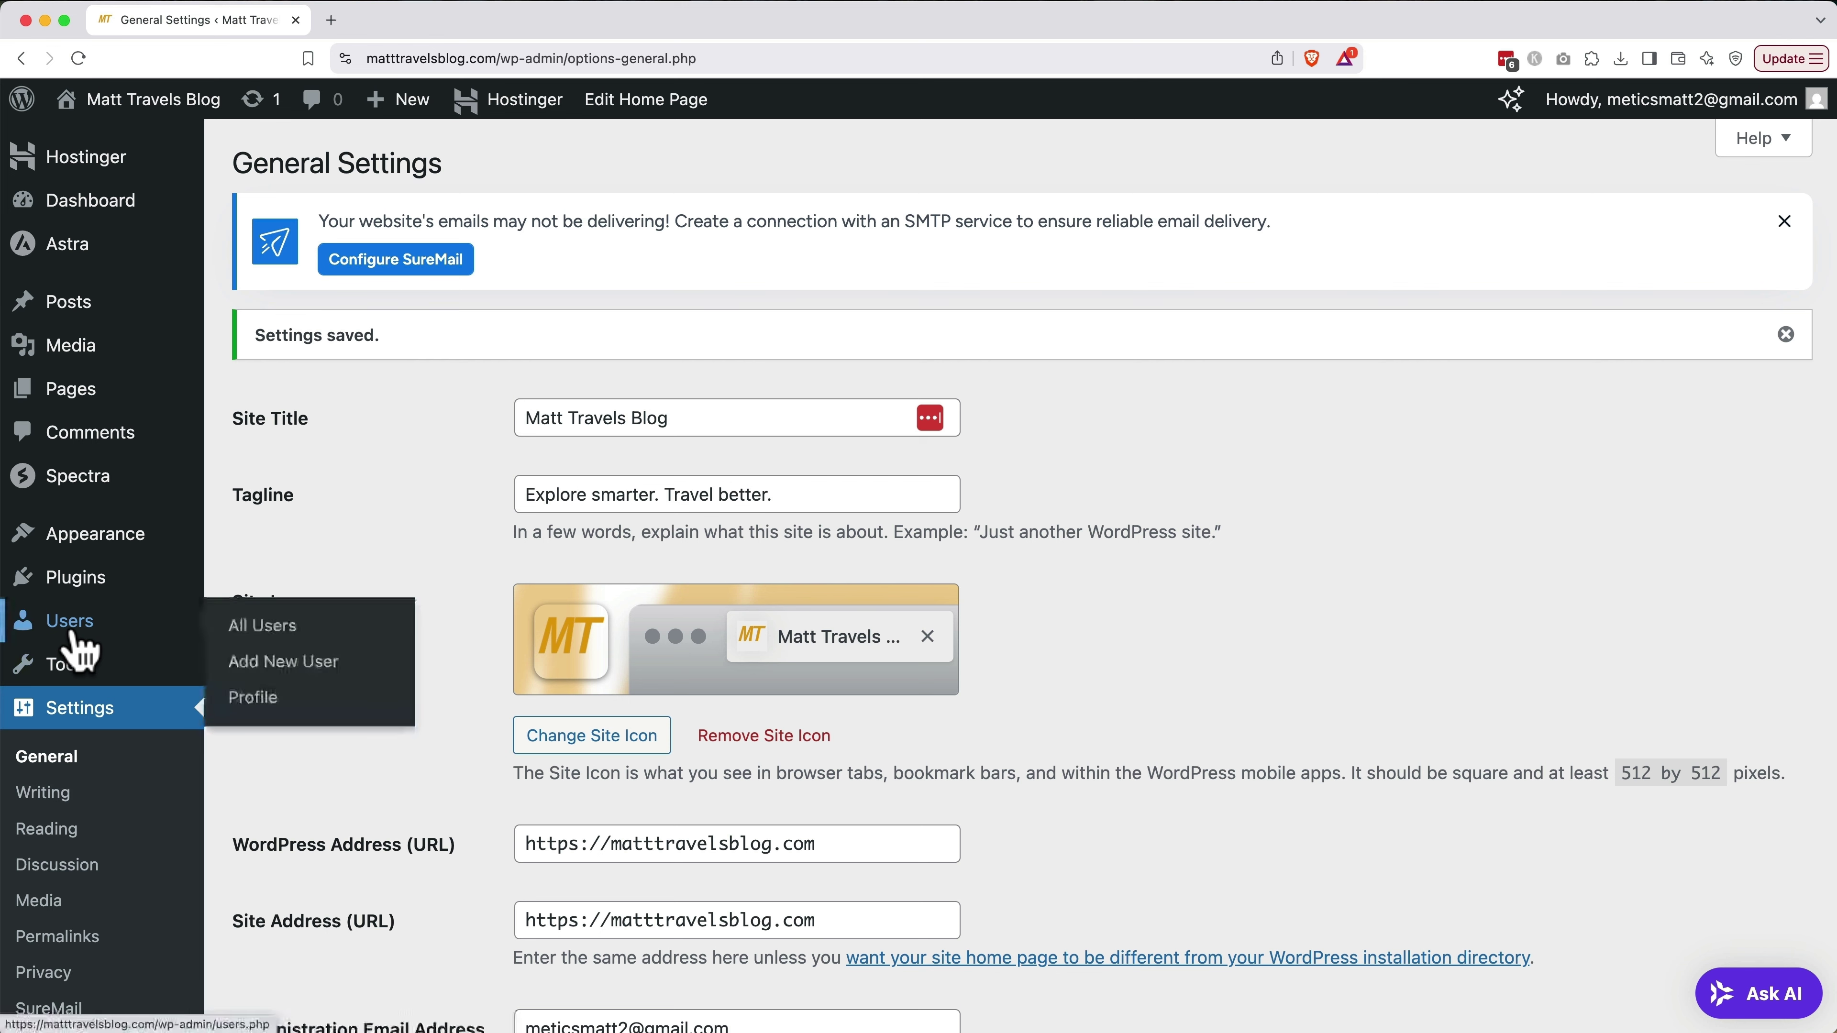
click(260, 696)
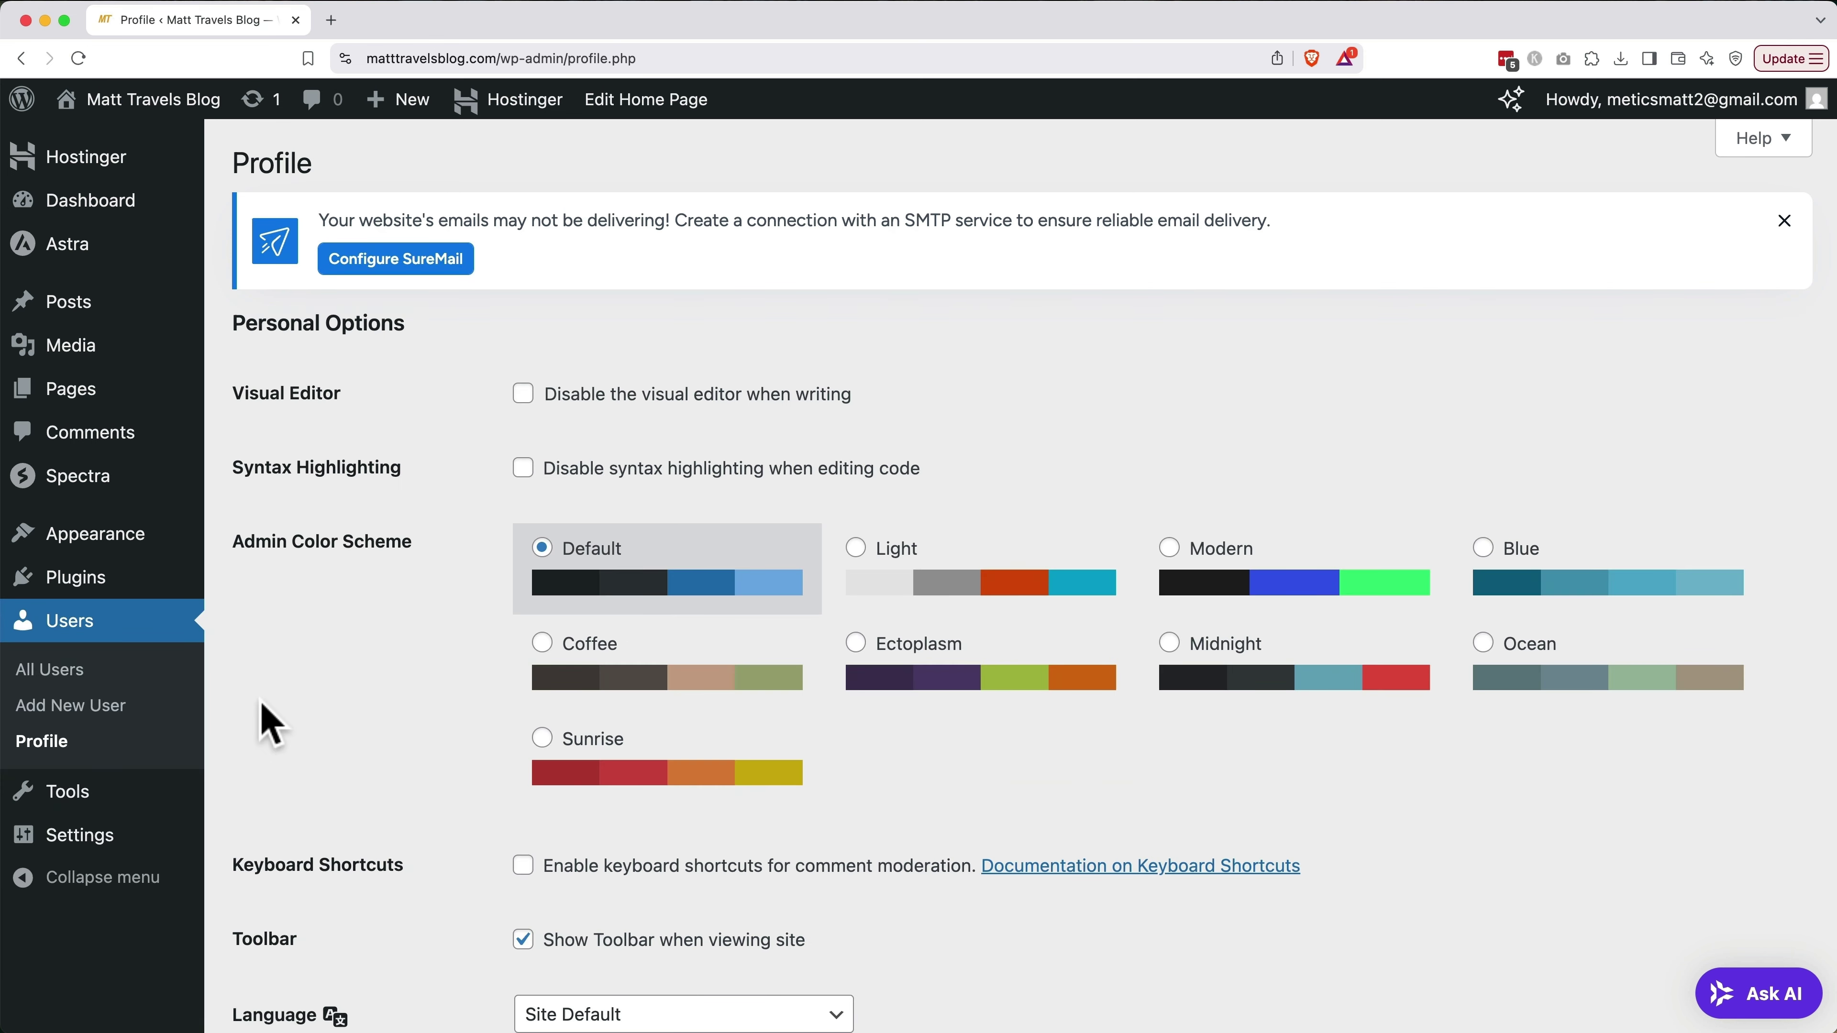
scroll(271, 724, down, 10)
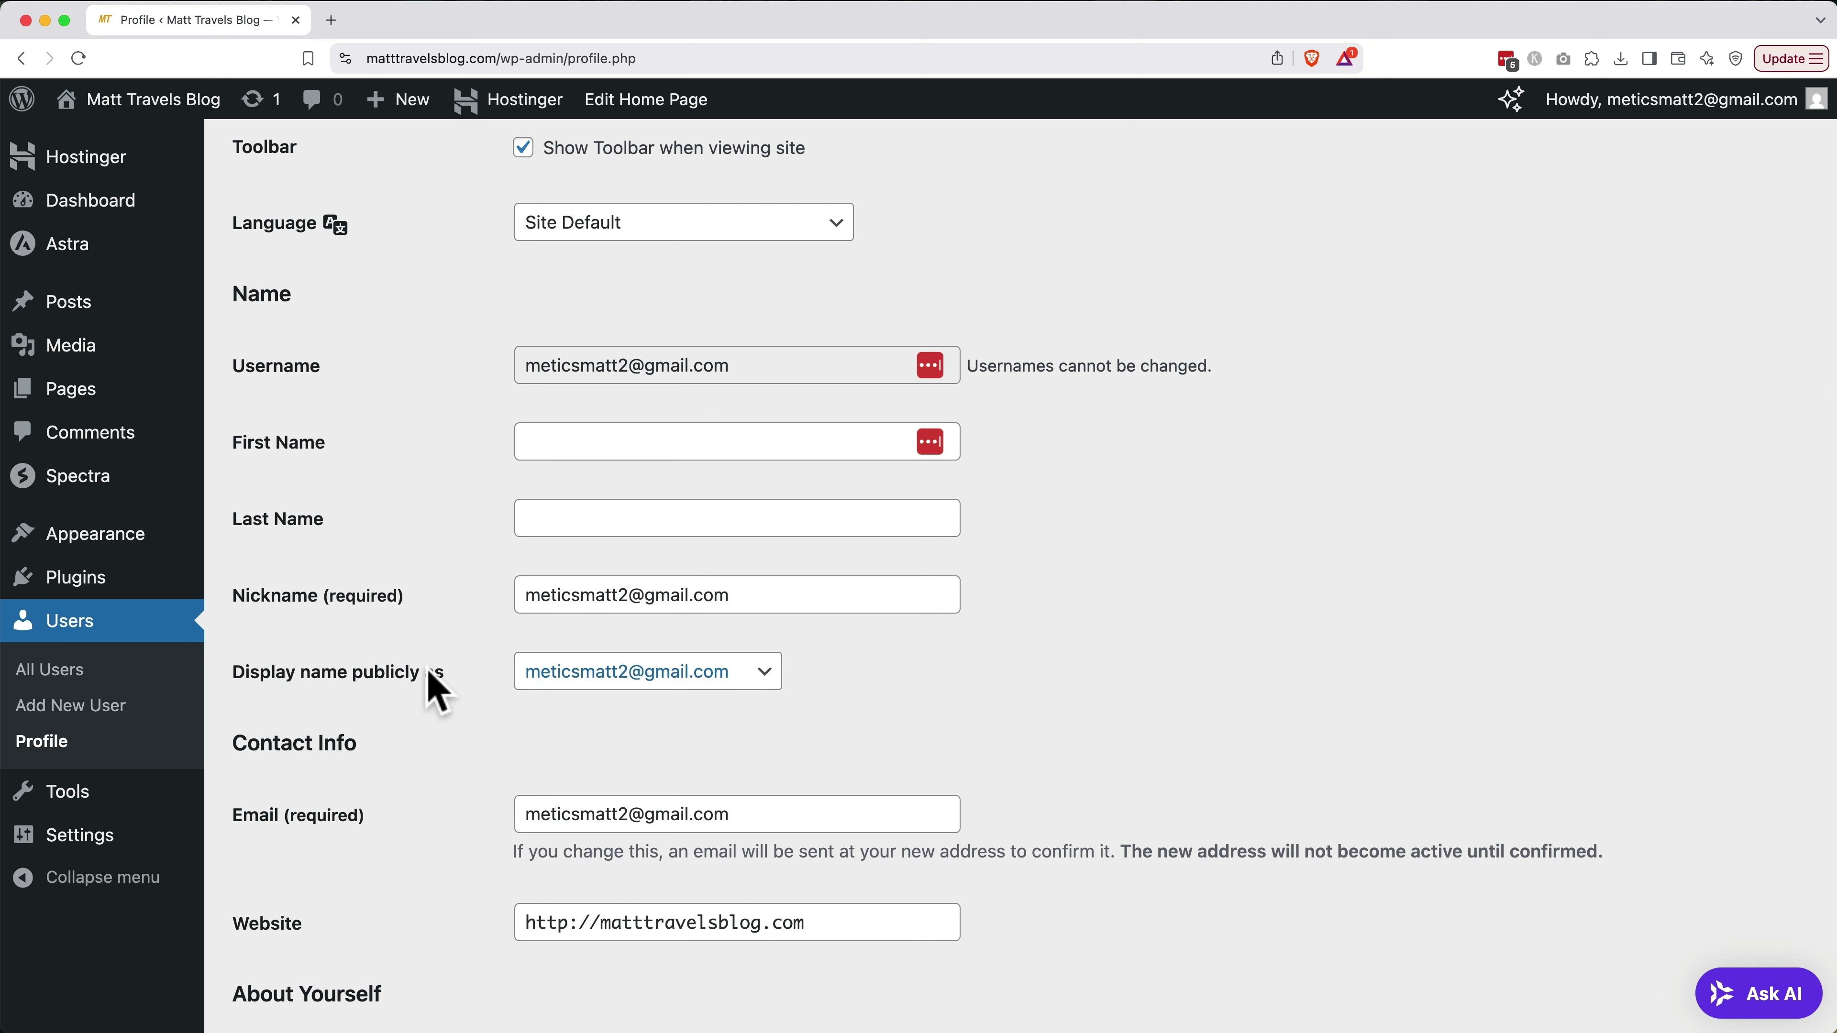
click(601, 597)
triple_click(600, 597)
text(Matt)
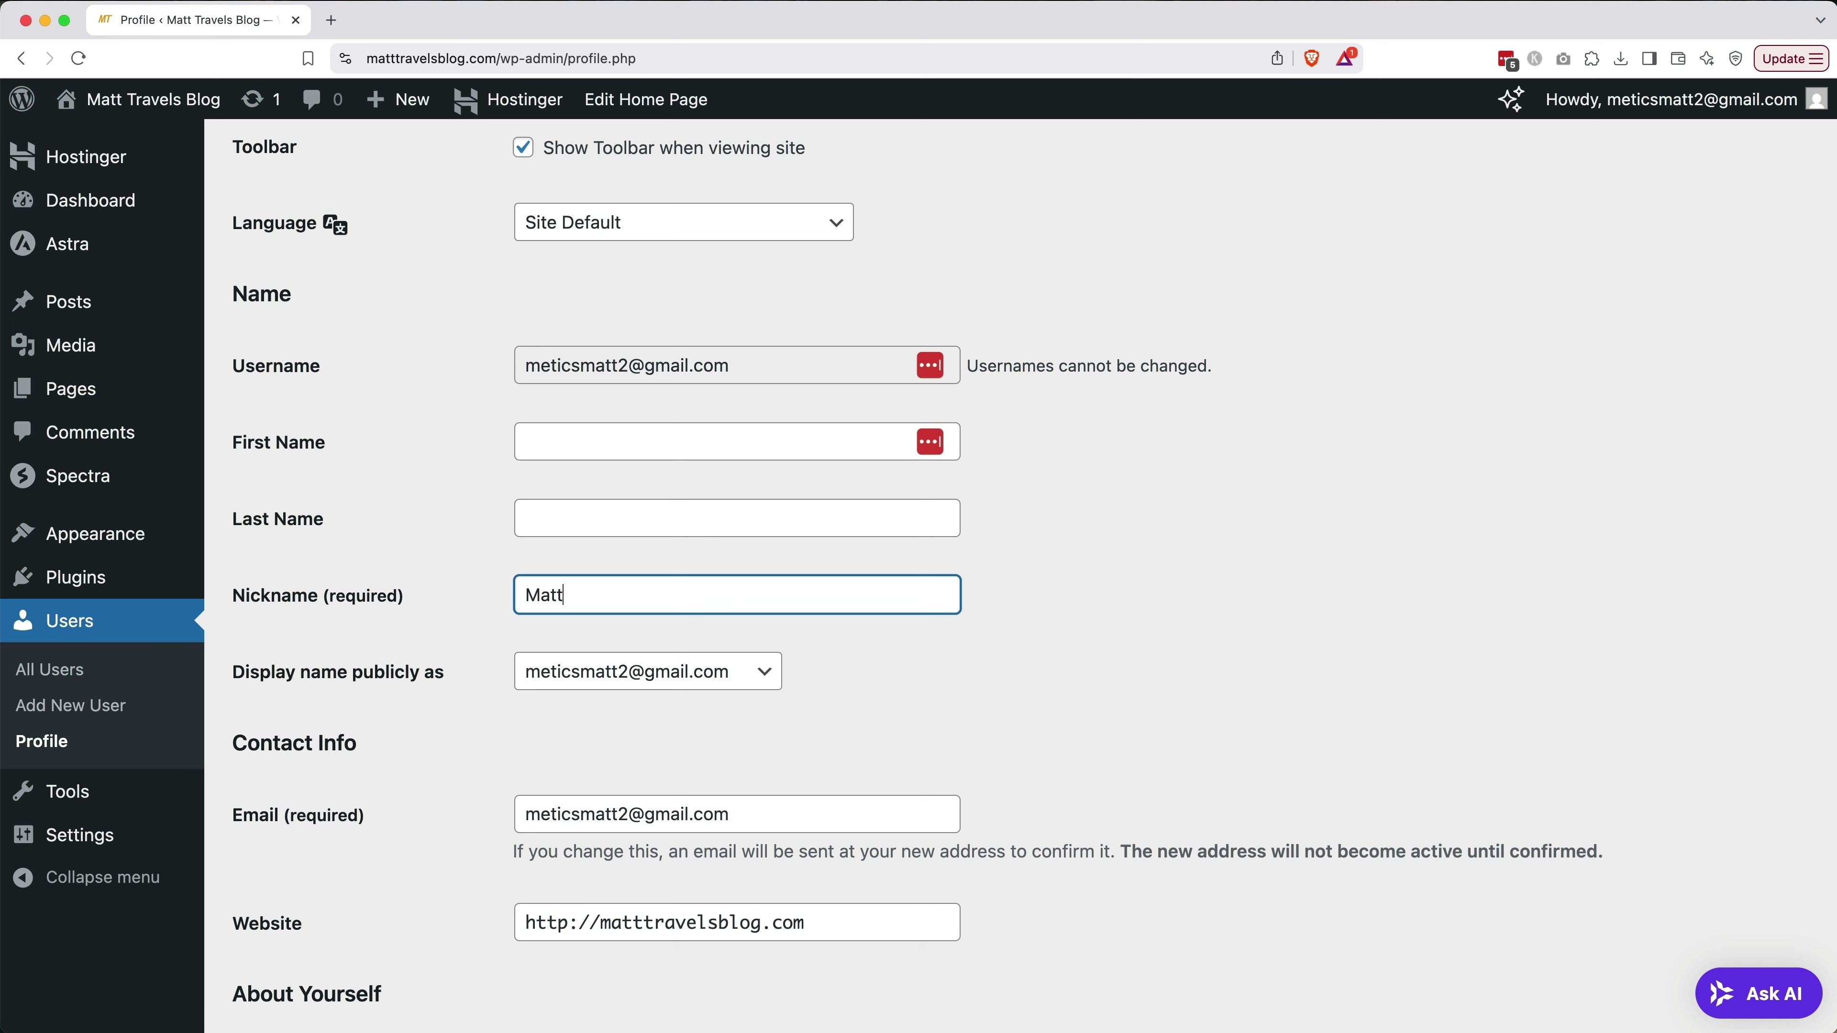
click(624, 687)
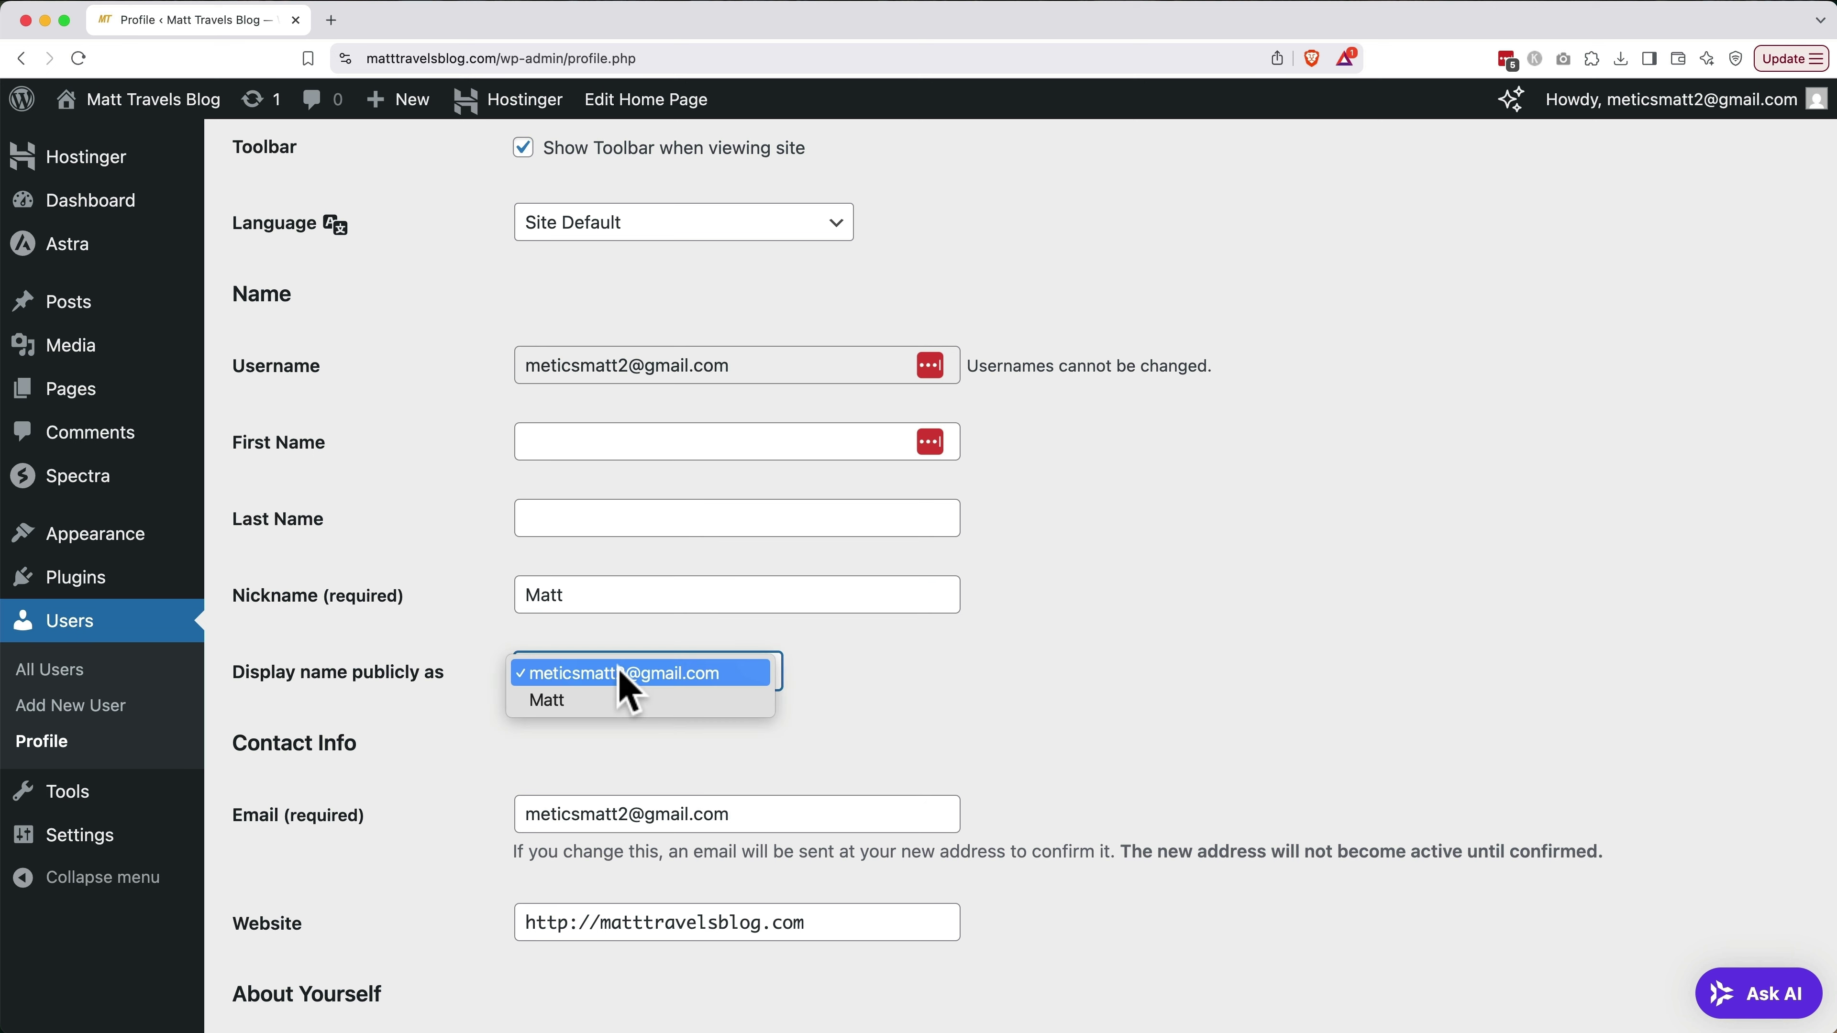
click(616, 699)
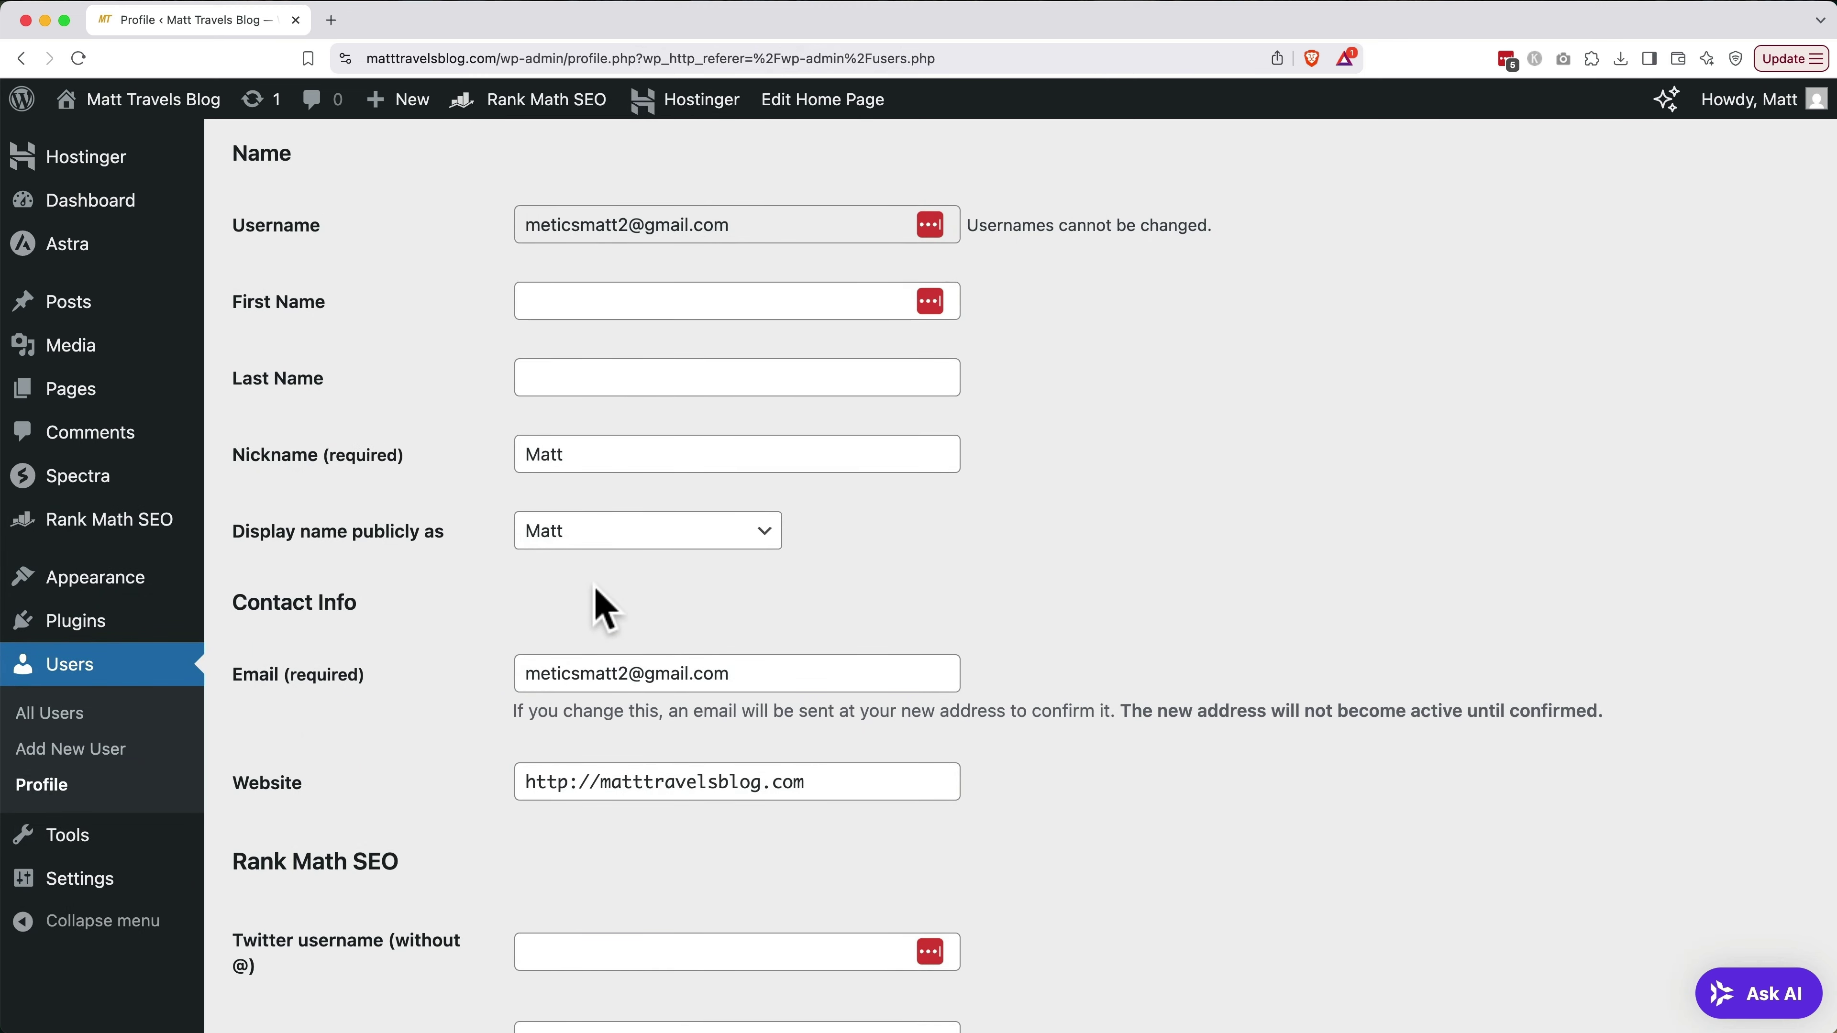
Enter the blog's Twitter username and its Facebook profile URL in the profile
scroll(597, 590, down, 7)
scroll(595, 586, down, 3)
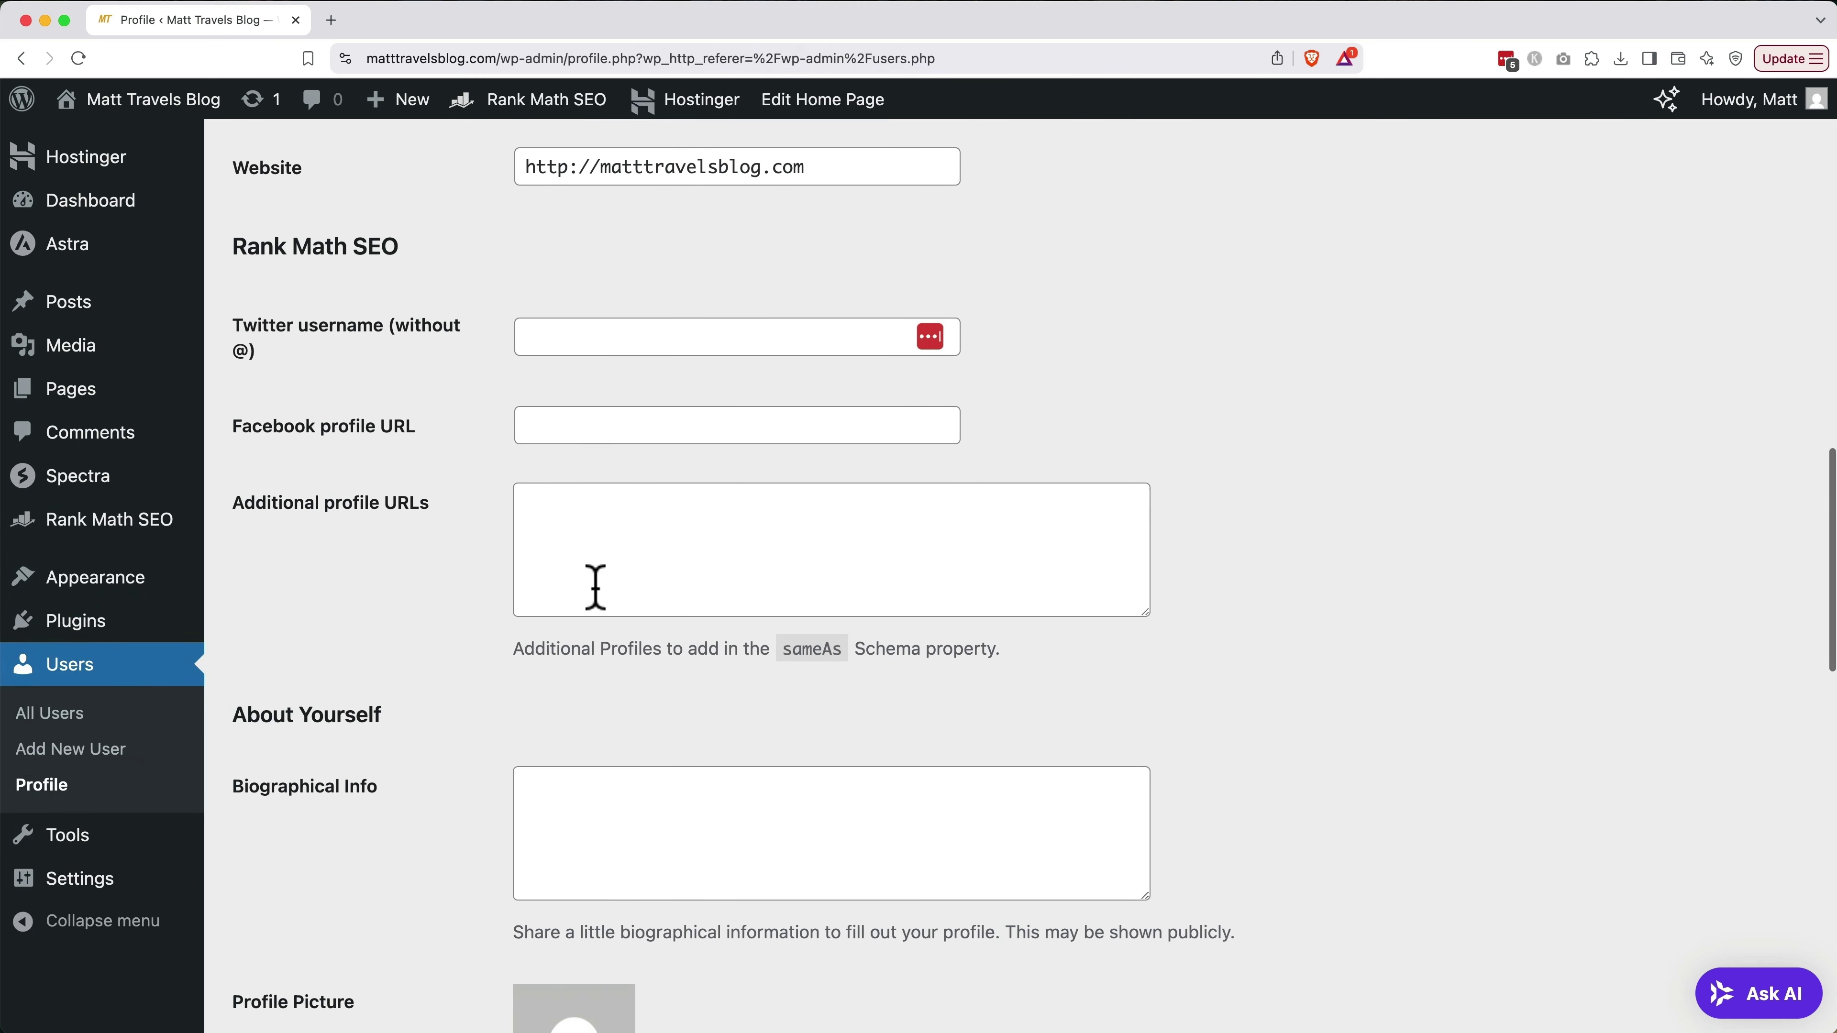
click(612, 252)
text(matttravelsblog)
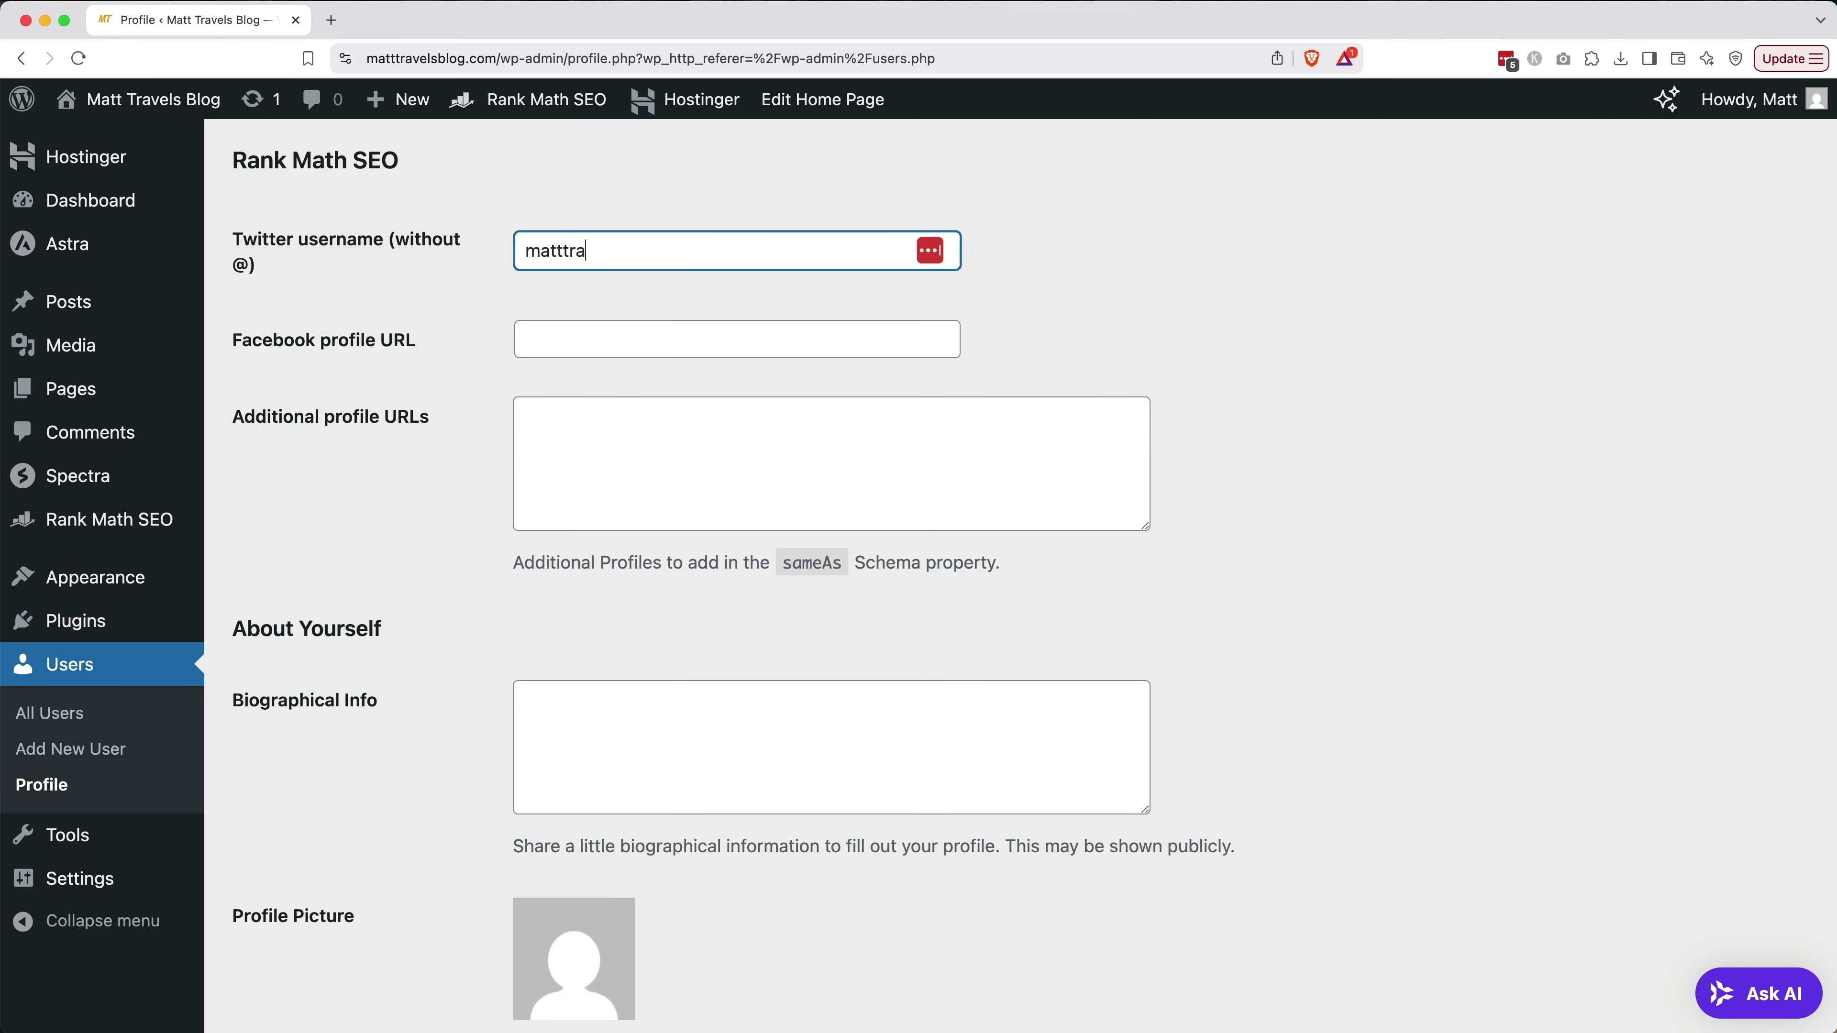
key(Tab)
text(facebook.com/matttravelsblog)
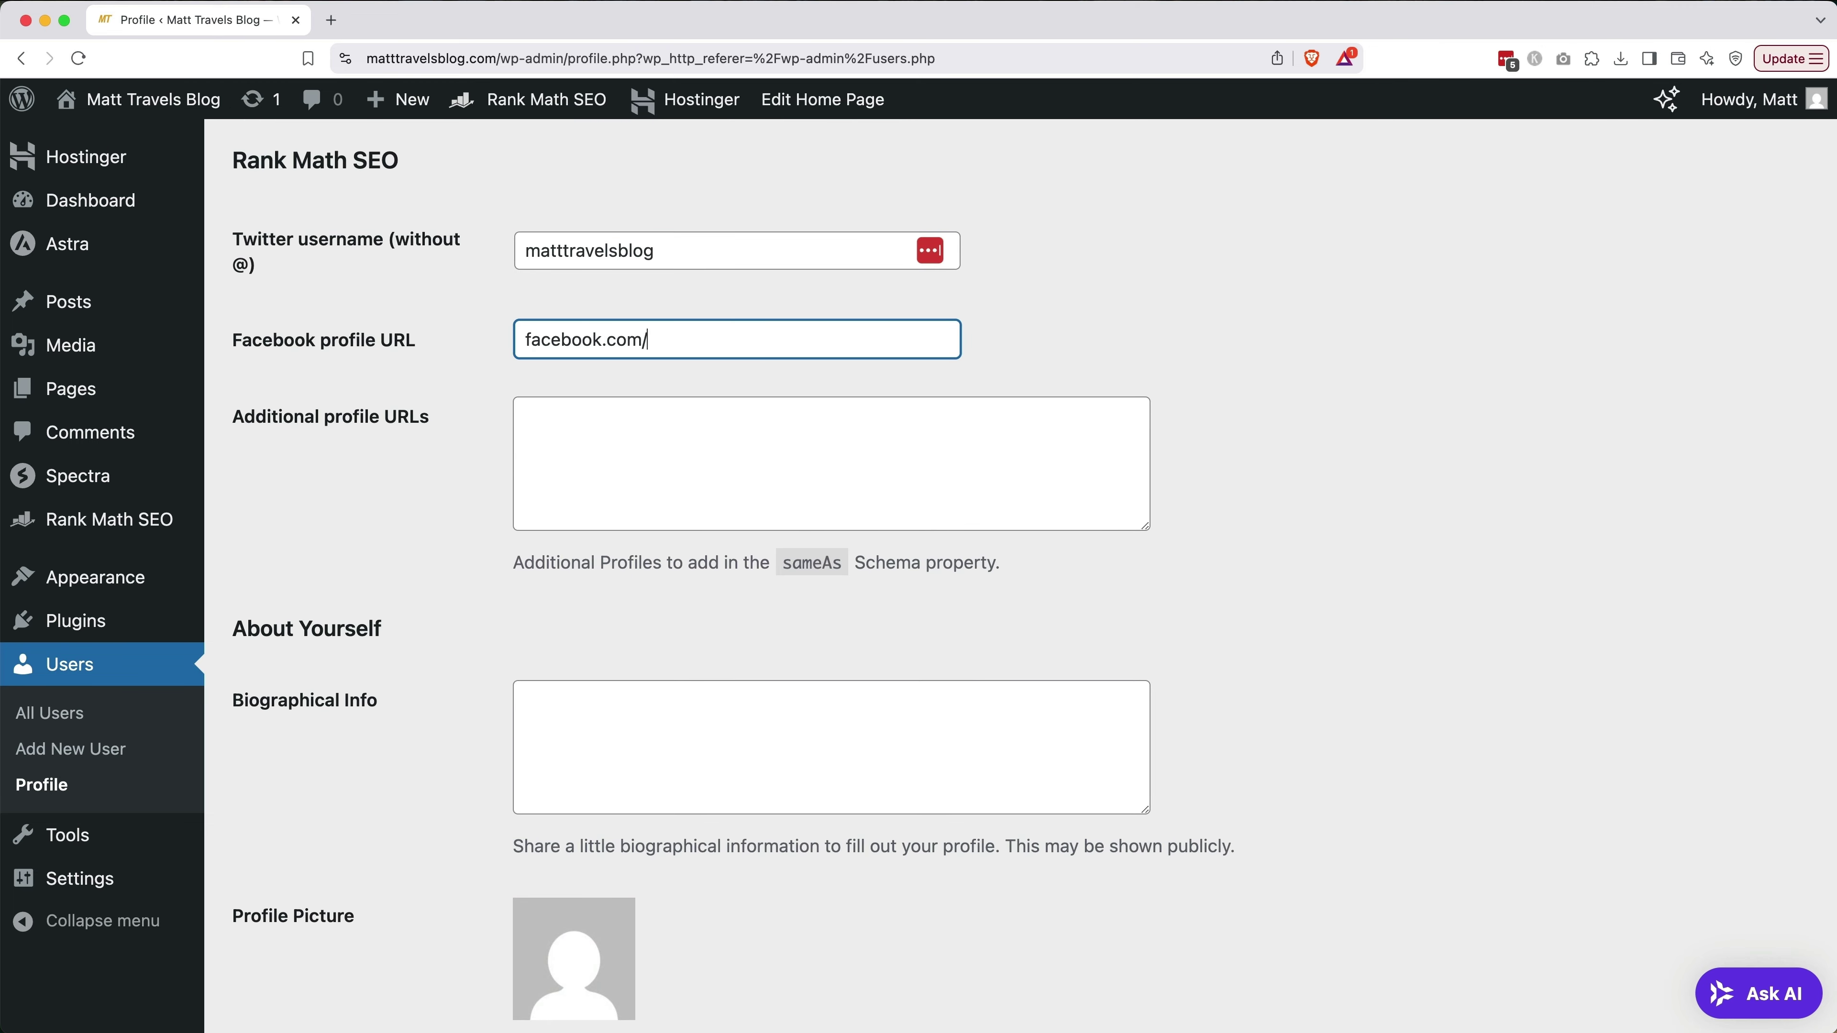
key(Tab)
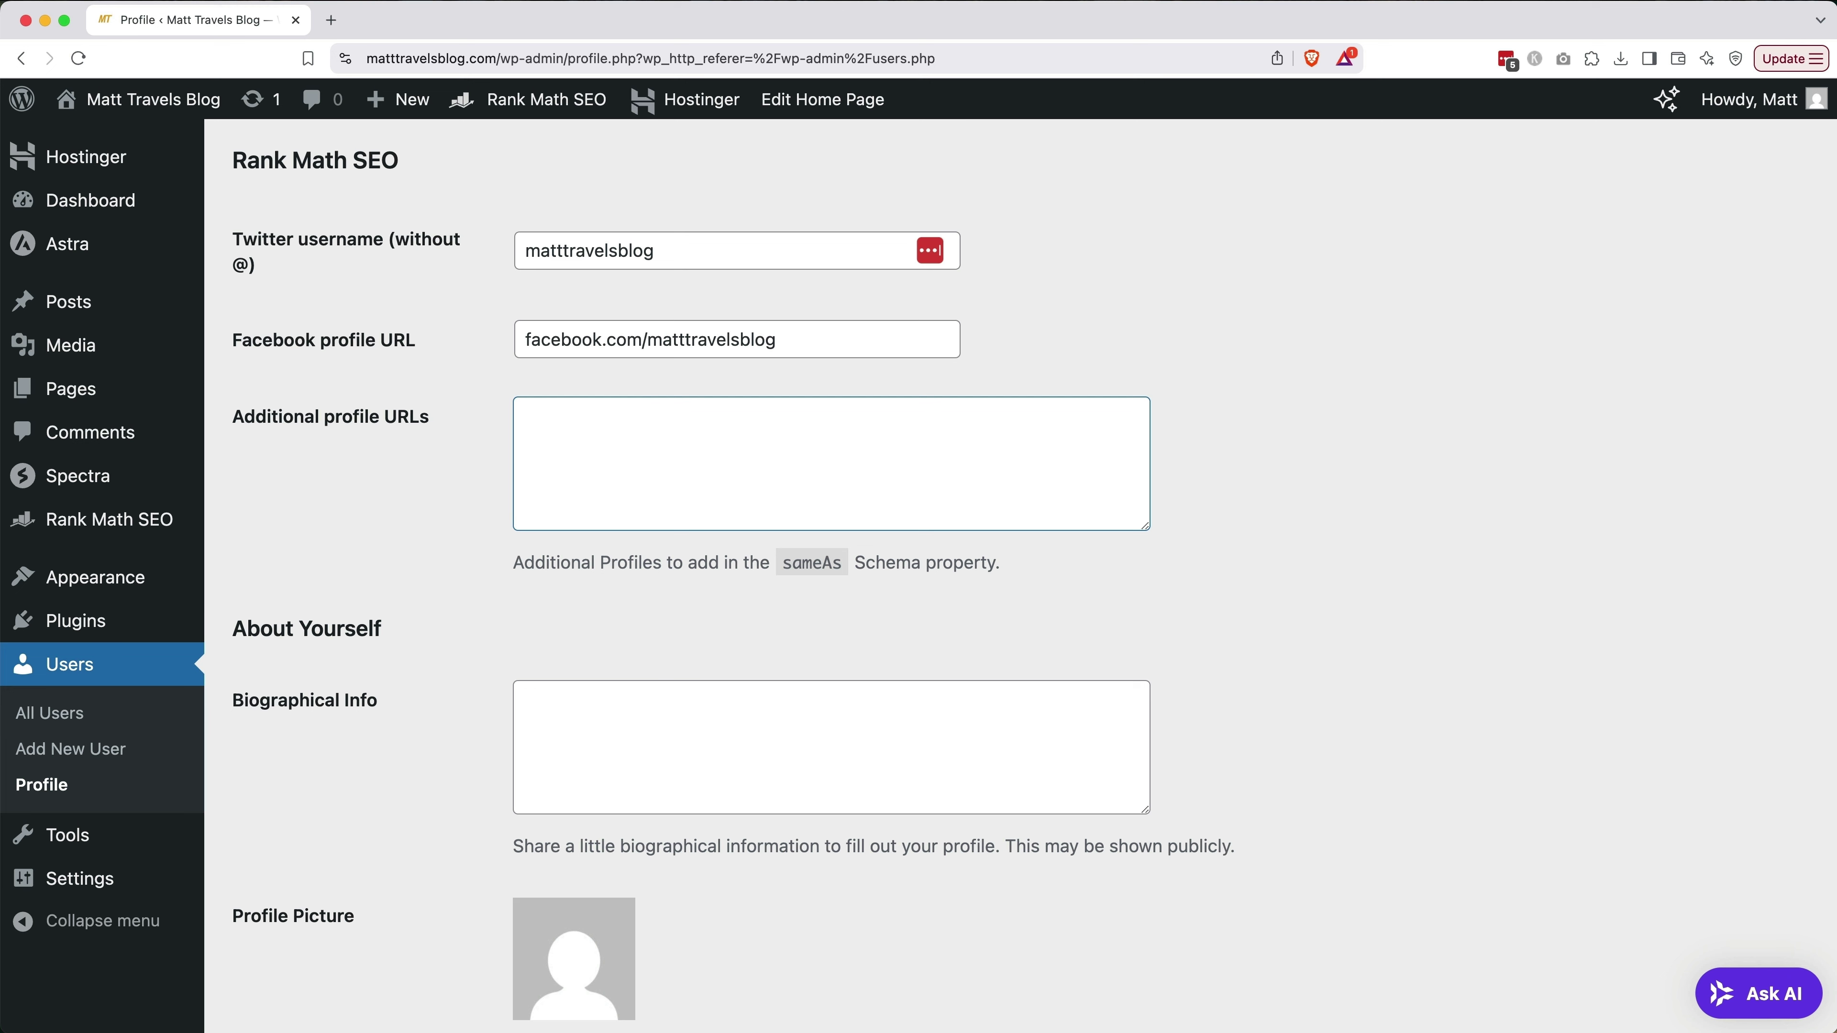
Paste the prepared bio about a budget-travelling digital nomad into Biographical Info
scroll(702, 470, down, 5)
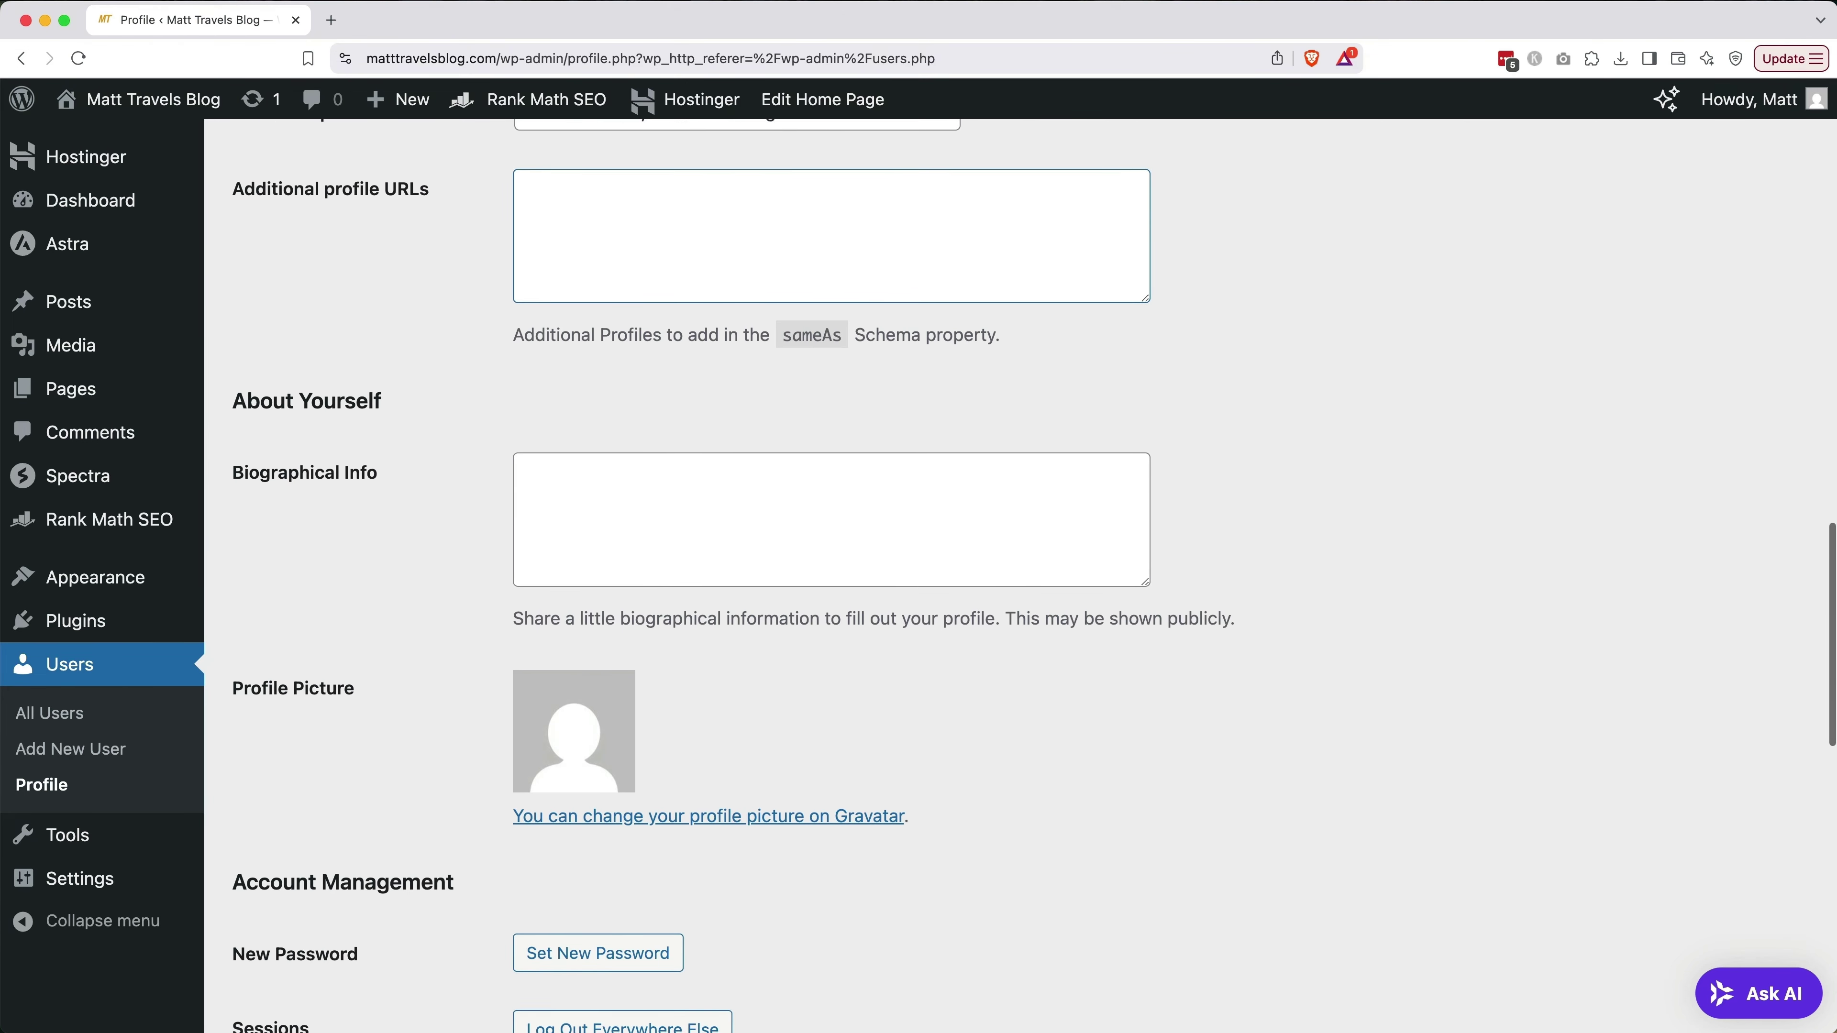
click(706, 503)
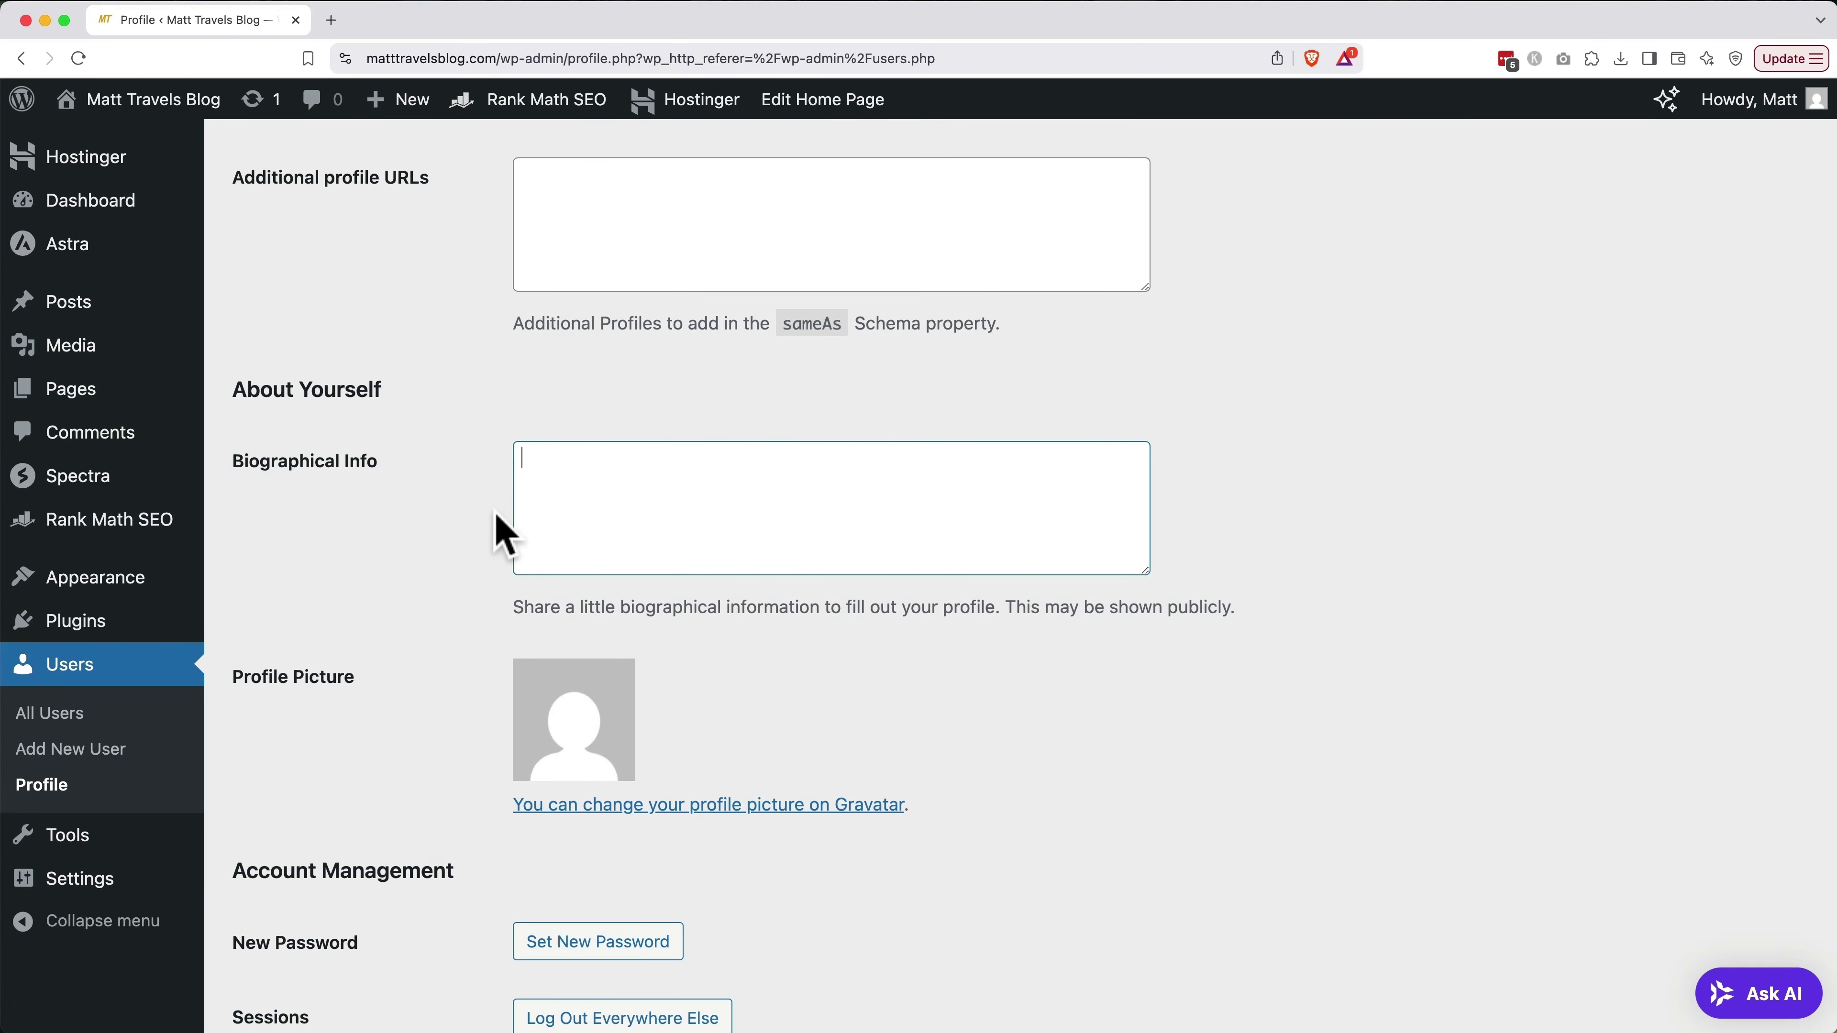
text(Hey! I’m a digital nomad traveling the world on a budget—sometimes by plane, often by road. I started this blog to document the journey and share practical tips I’ve picked up along the way. From international adventures to cross-country road trips, I’m here to help you travel smarter, spend less, and explore more. Based in the U.S., but rarely standing still.)
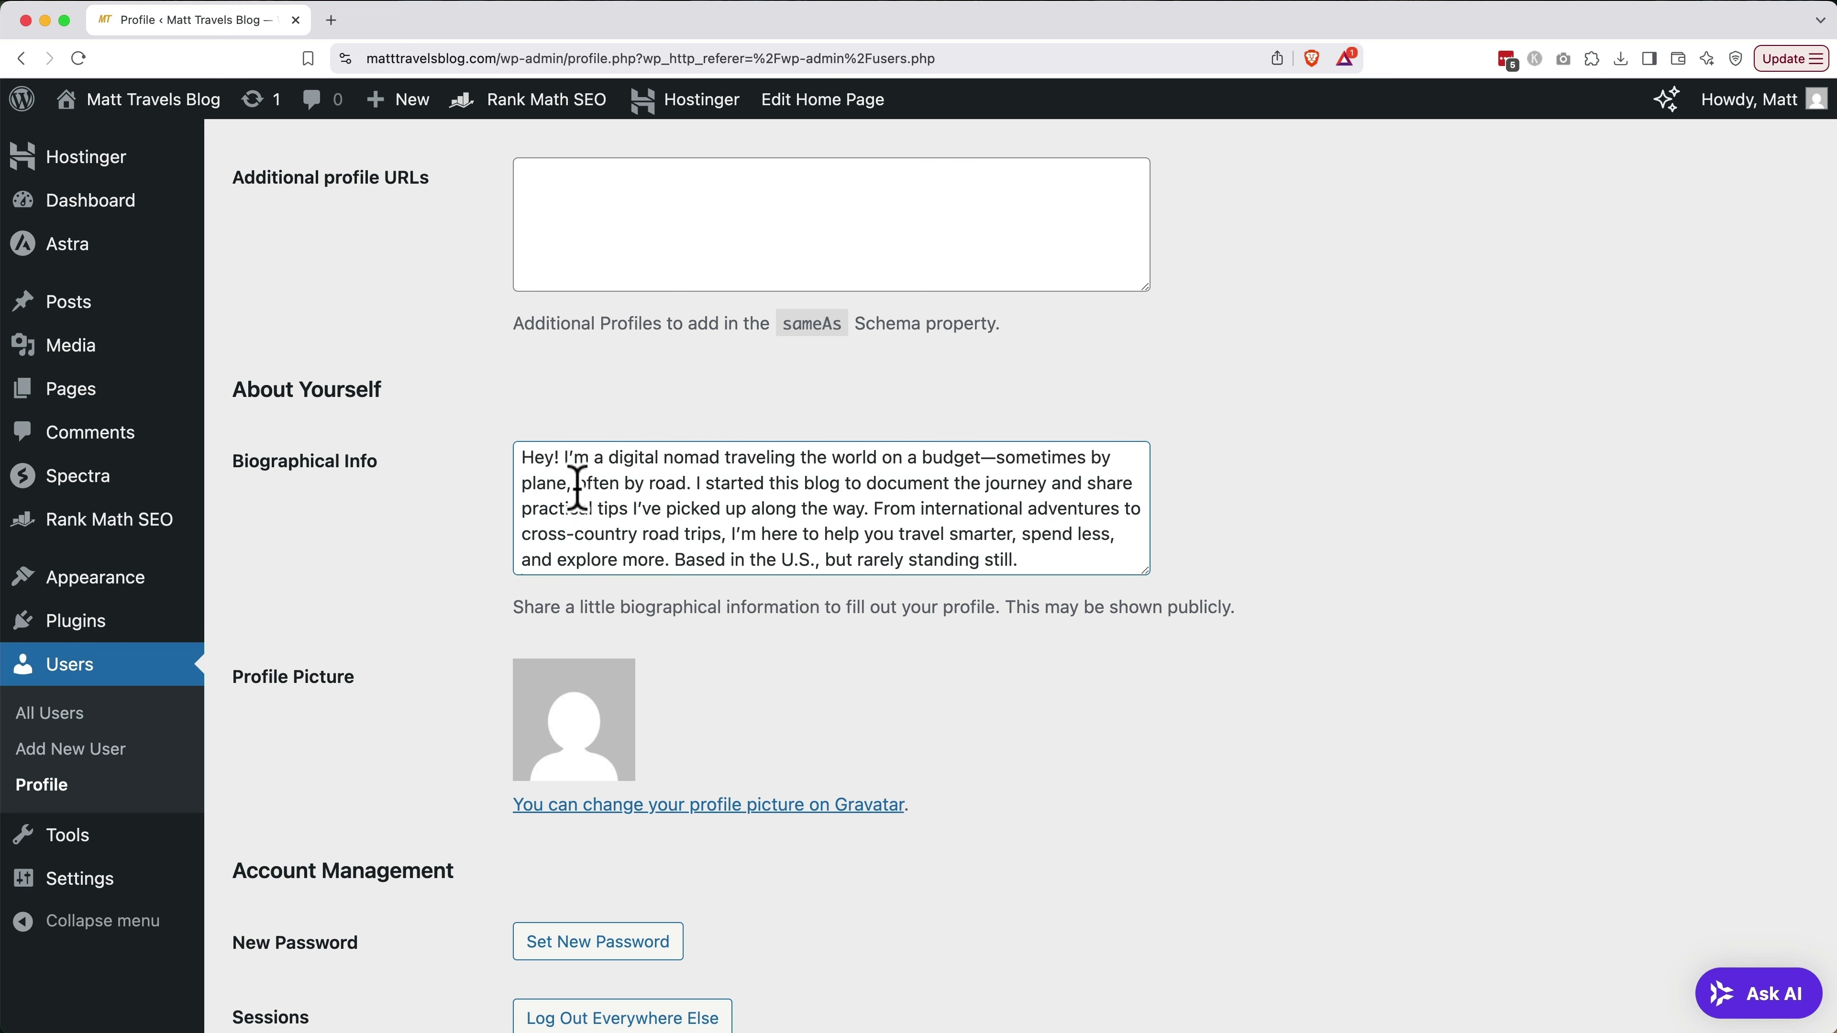
Set the Rank Math focus keyword to the author's first name
scroll(483, 685, down, 12)
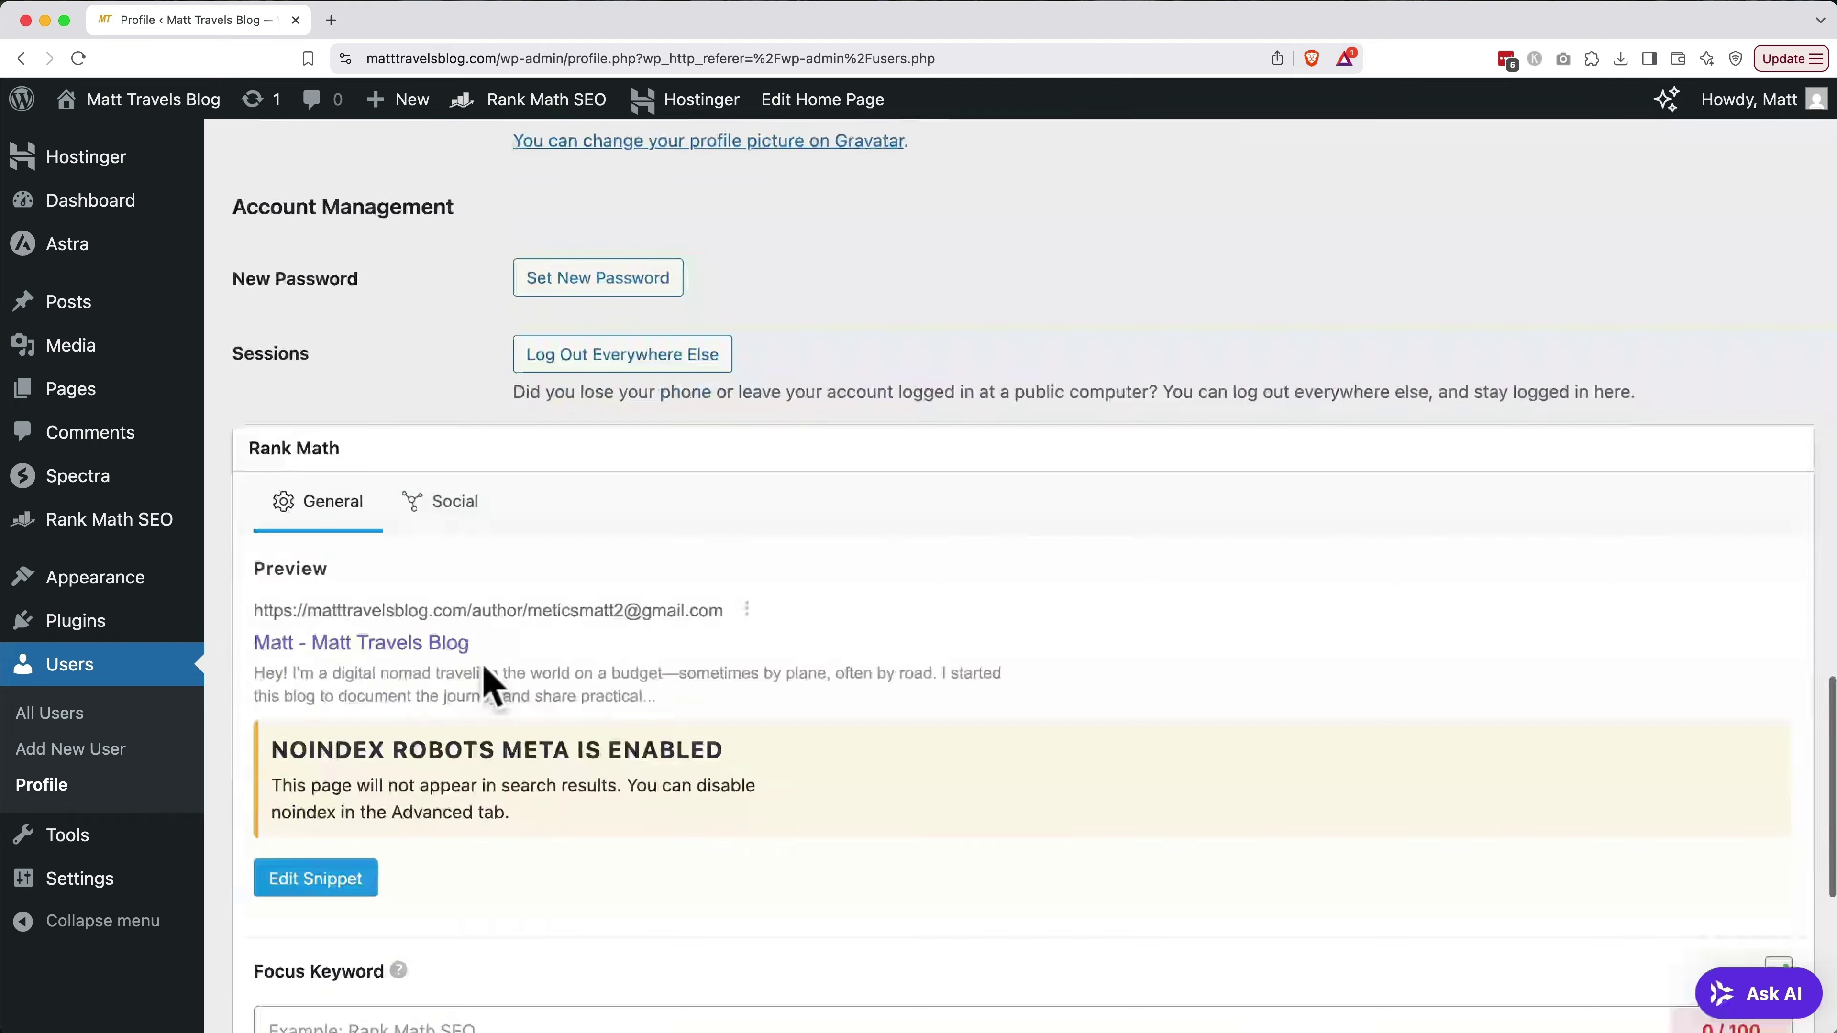
scroll(489, 688, down, 1)
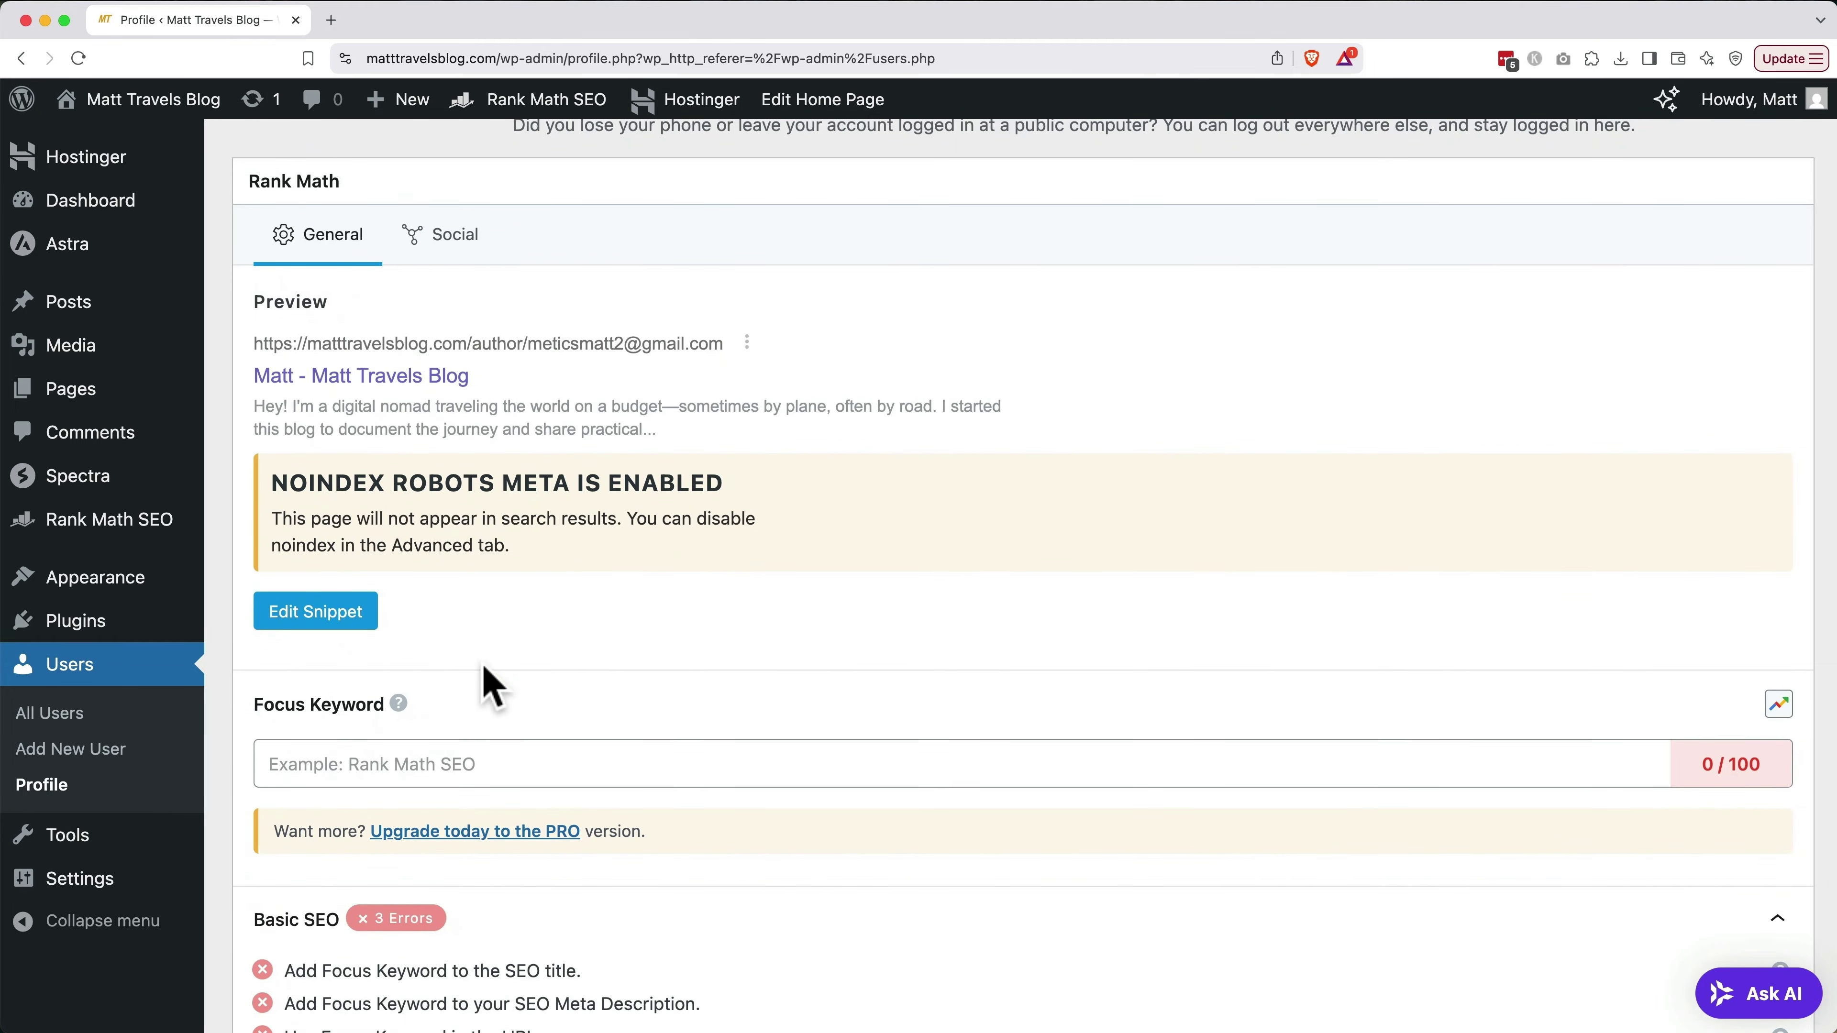
click(516, 771)
text(Matt)
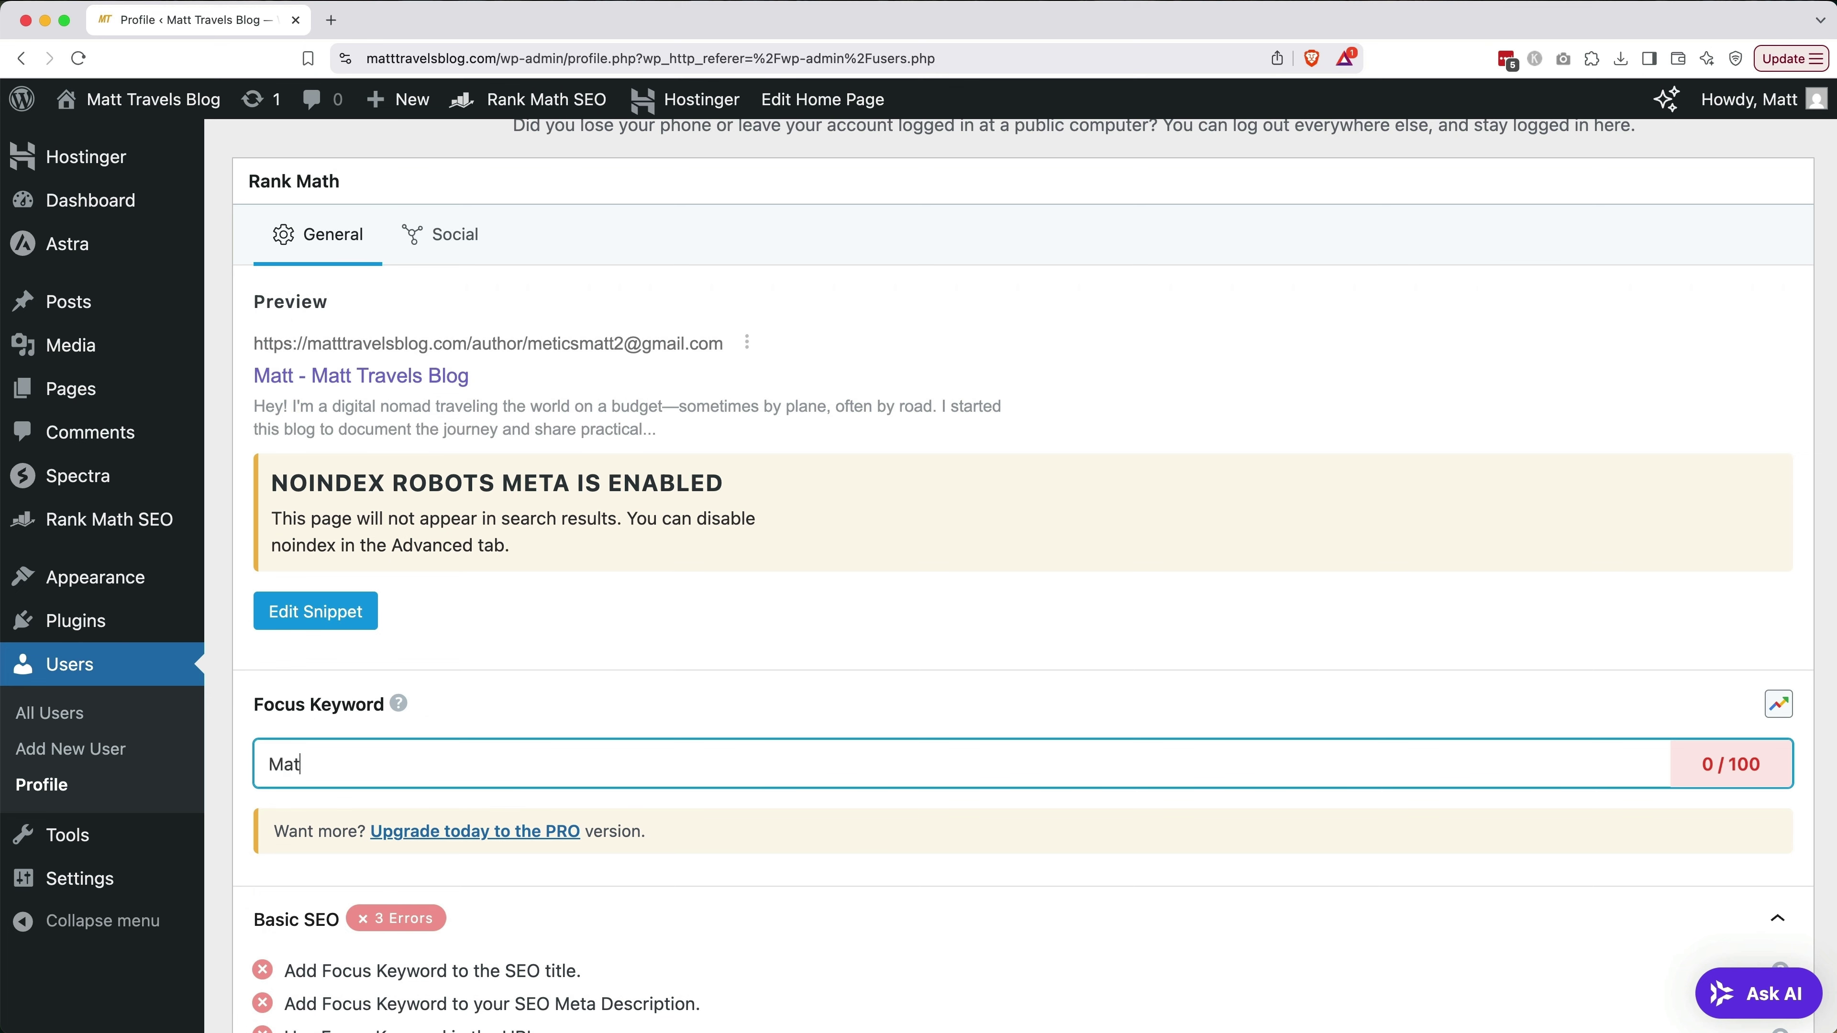
key(Return)
scroll(900, 890, down, 8)
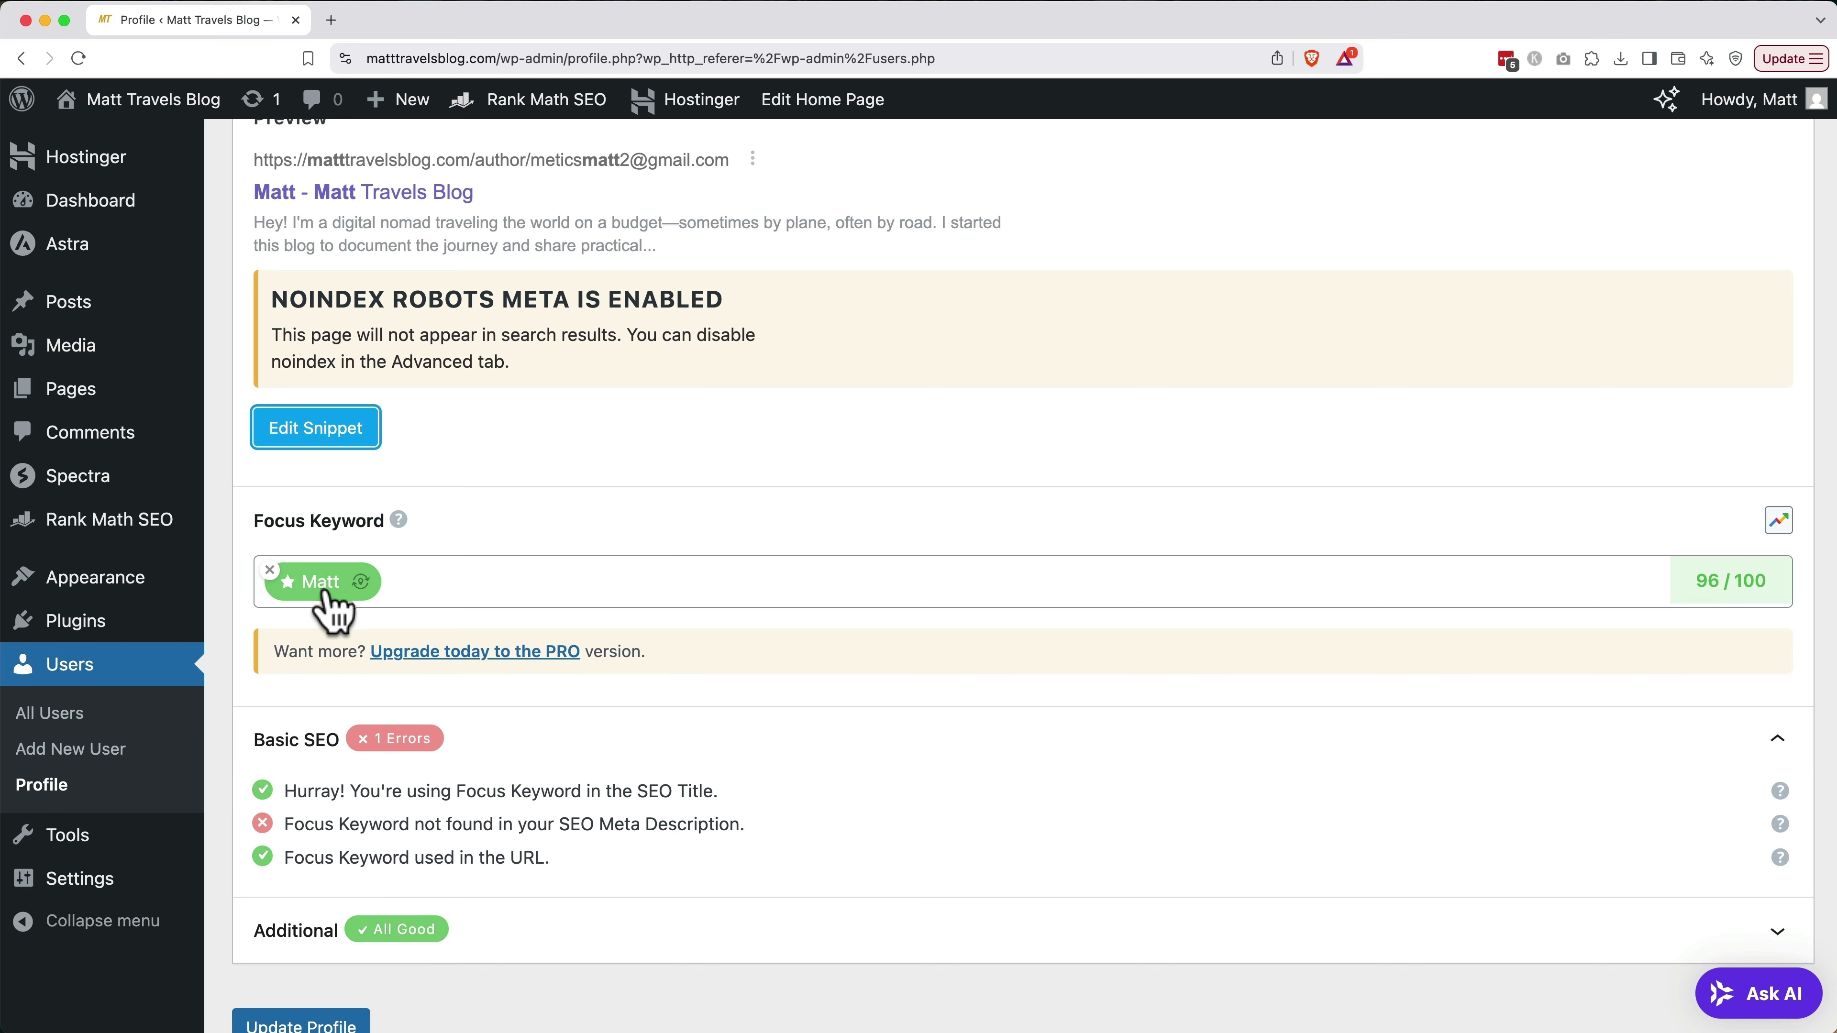
Insert the author's first name and a comma after "I'm" in the bio's opening line
scroll(434, 565, up, 1)
scroll(463, 548, up, 15)
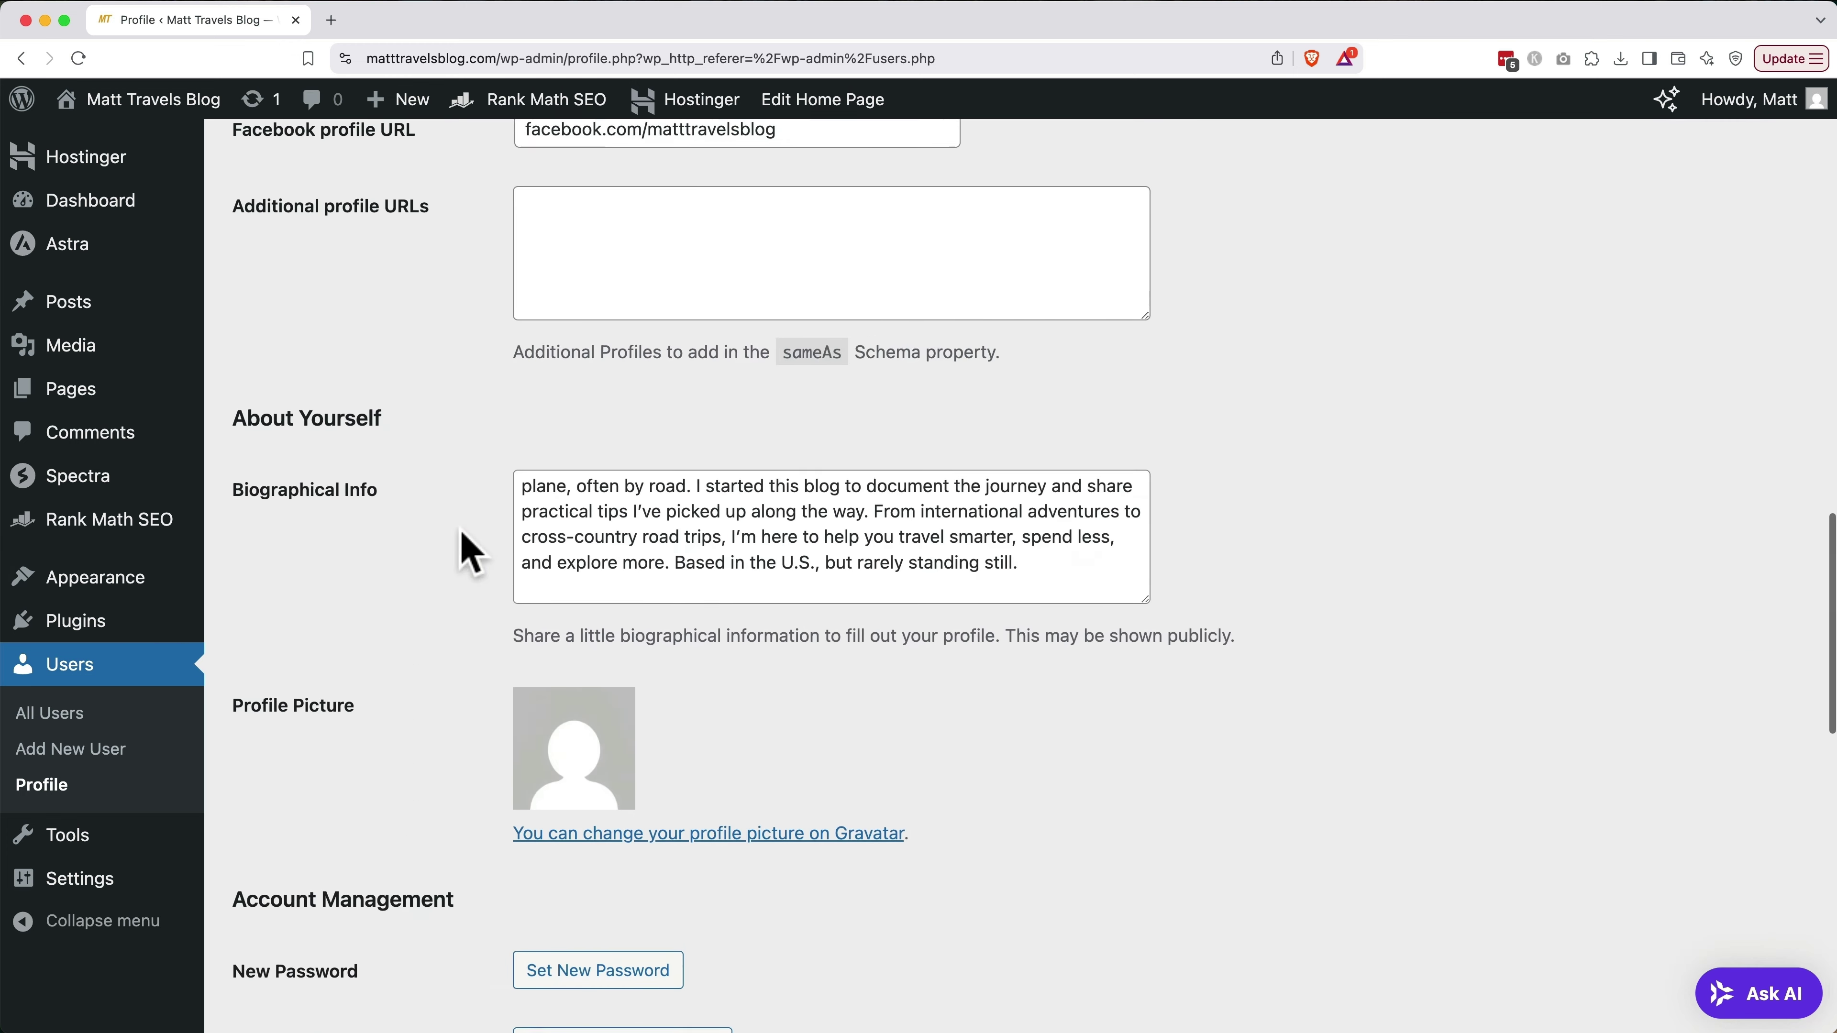
scroll(566, 539, up, 2)
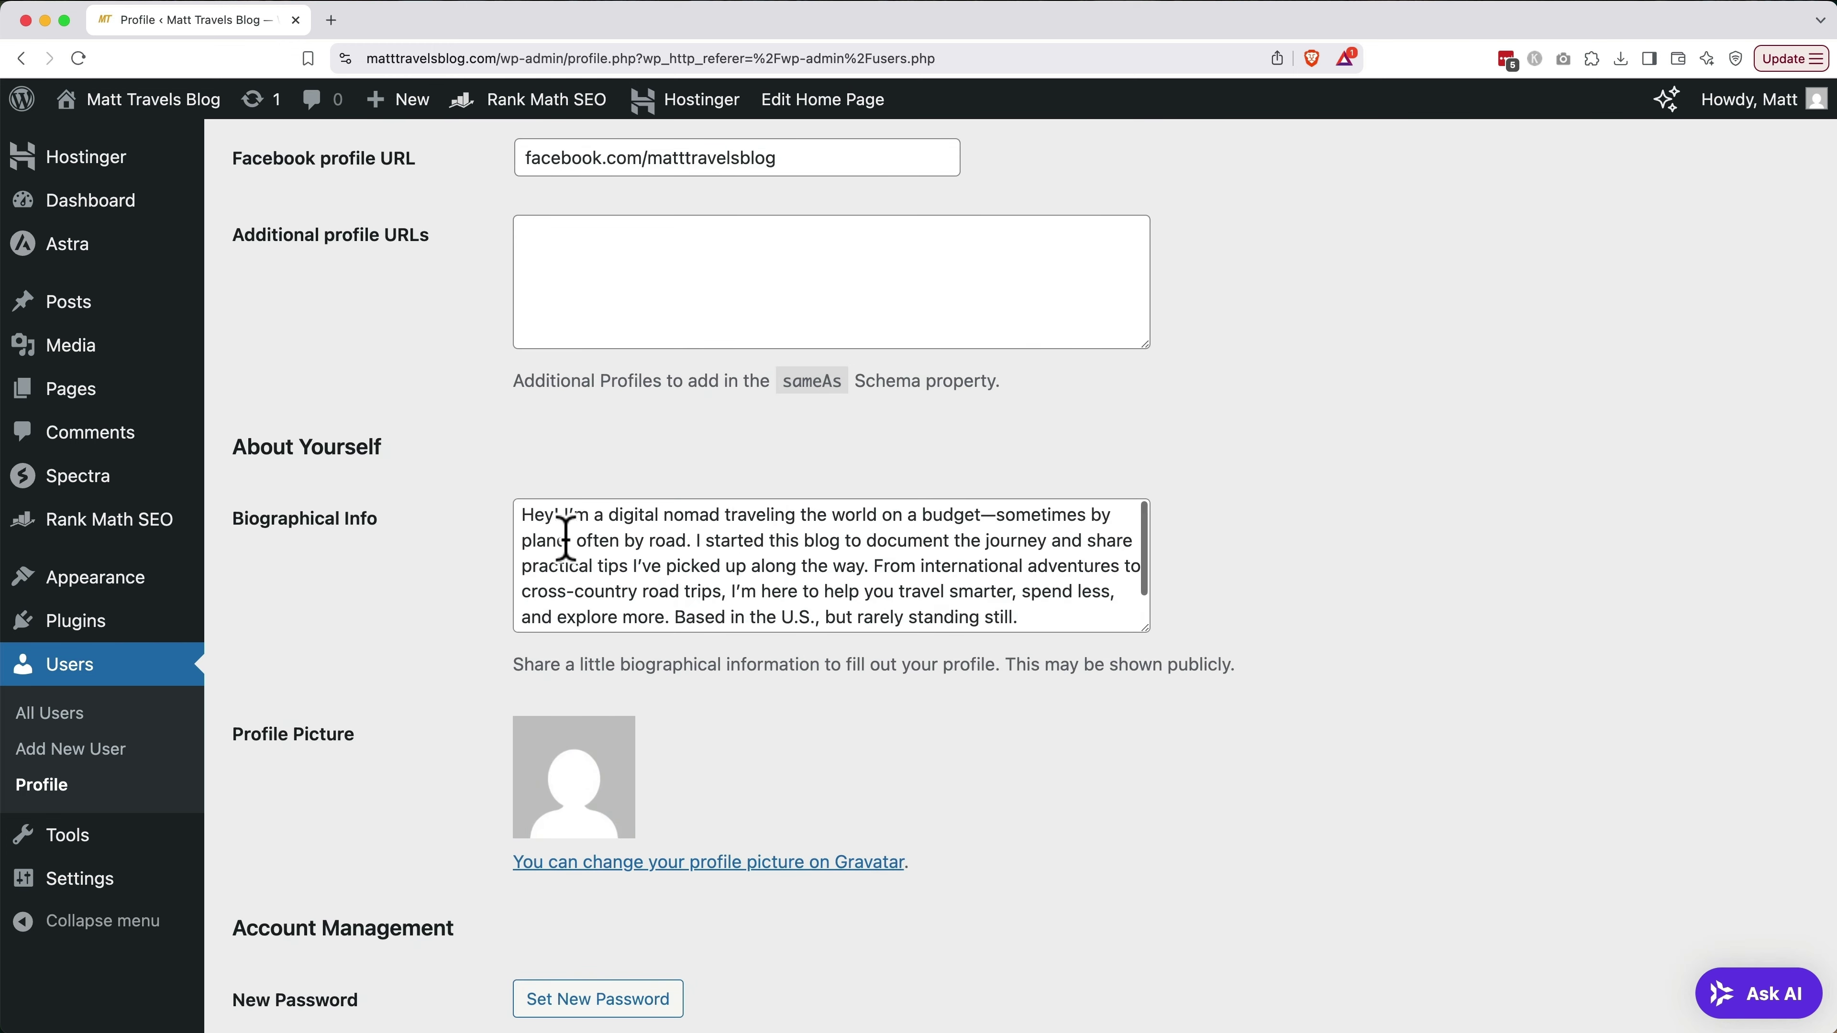
click(593, 514)
text(Matt,)
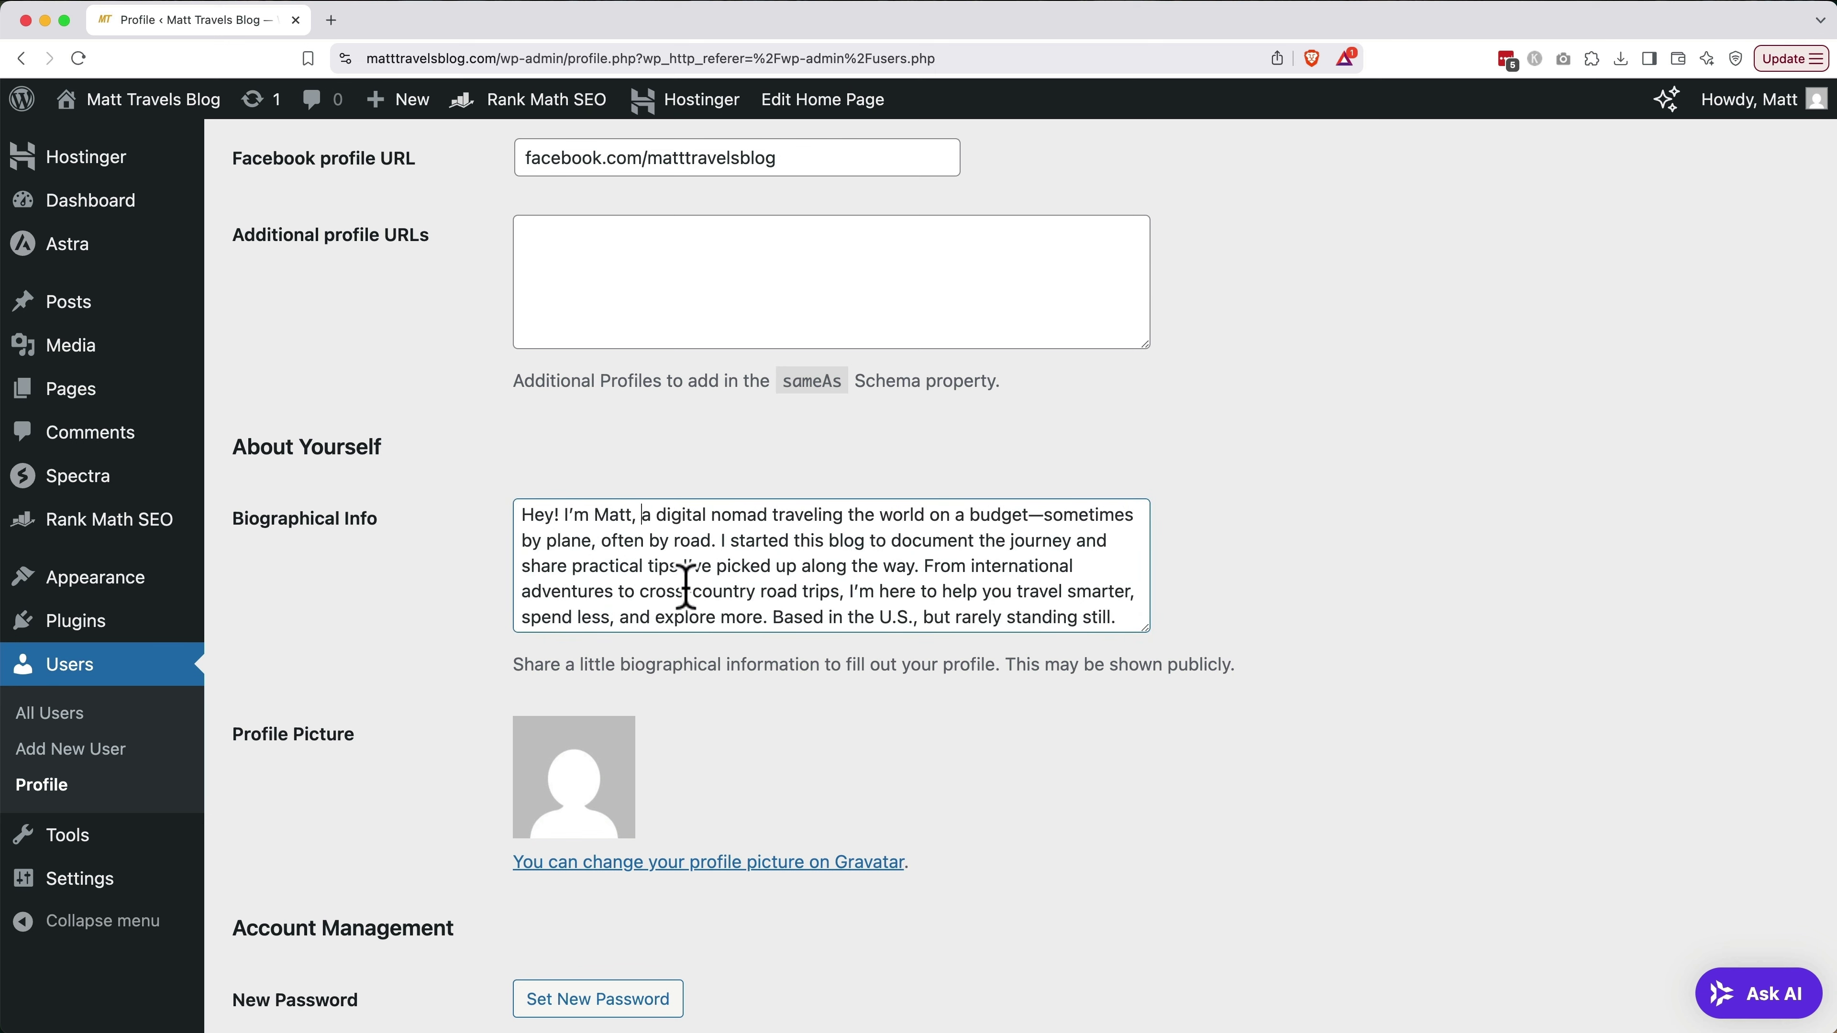
scroll(821, 745, down, 10)
scroll(819, 742, down, 5)
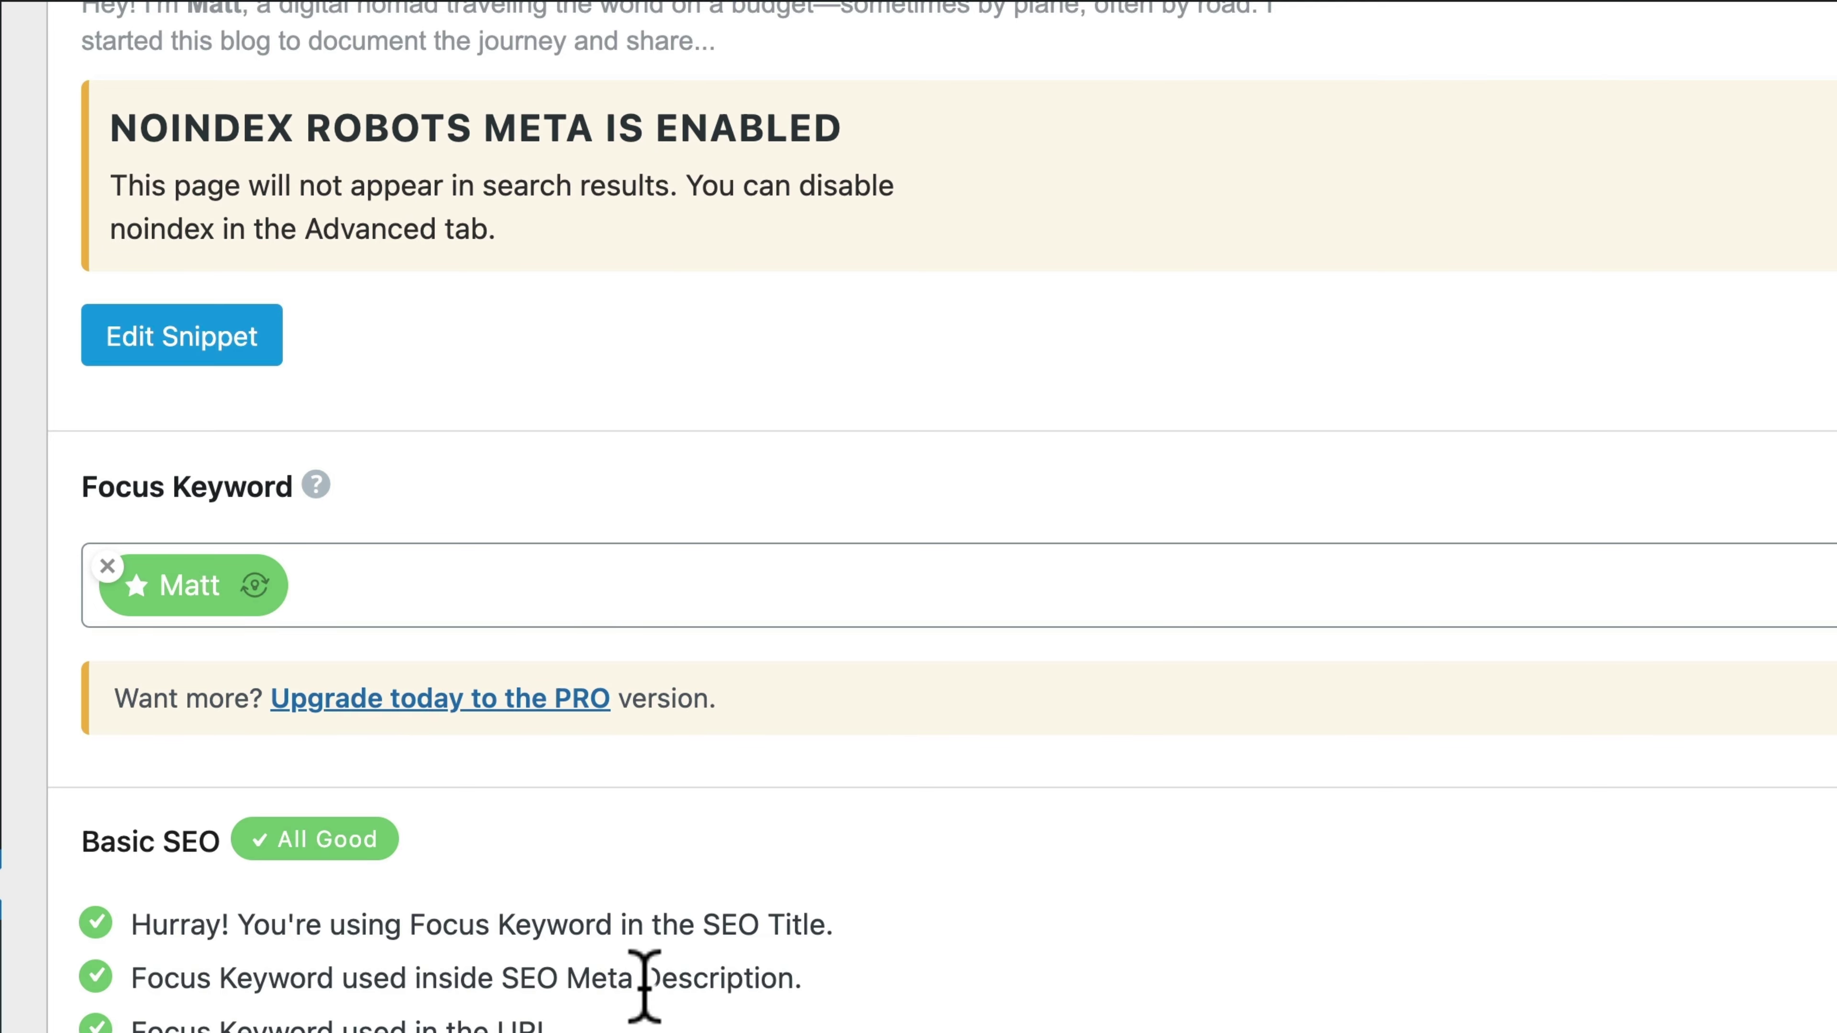
In Rank Math's snippet editor, replace the e-mail permalink with the author's first name as slug
click(239, 350)
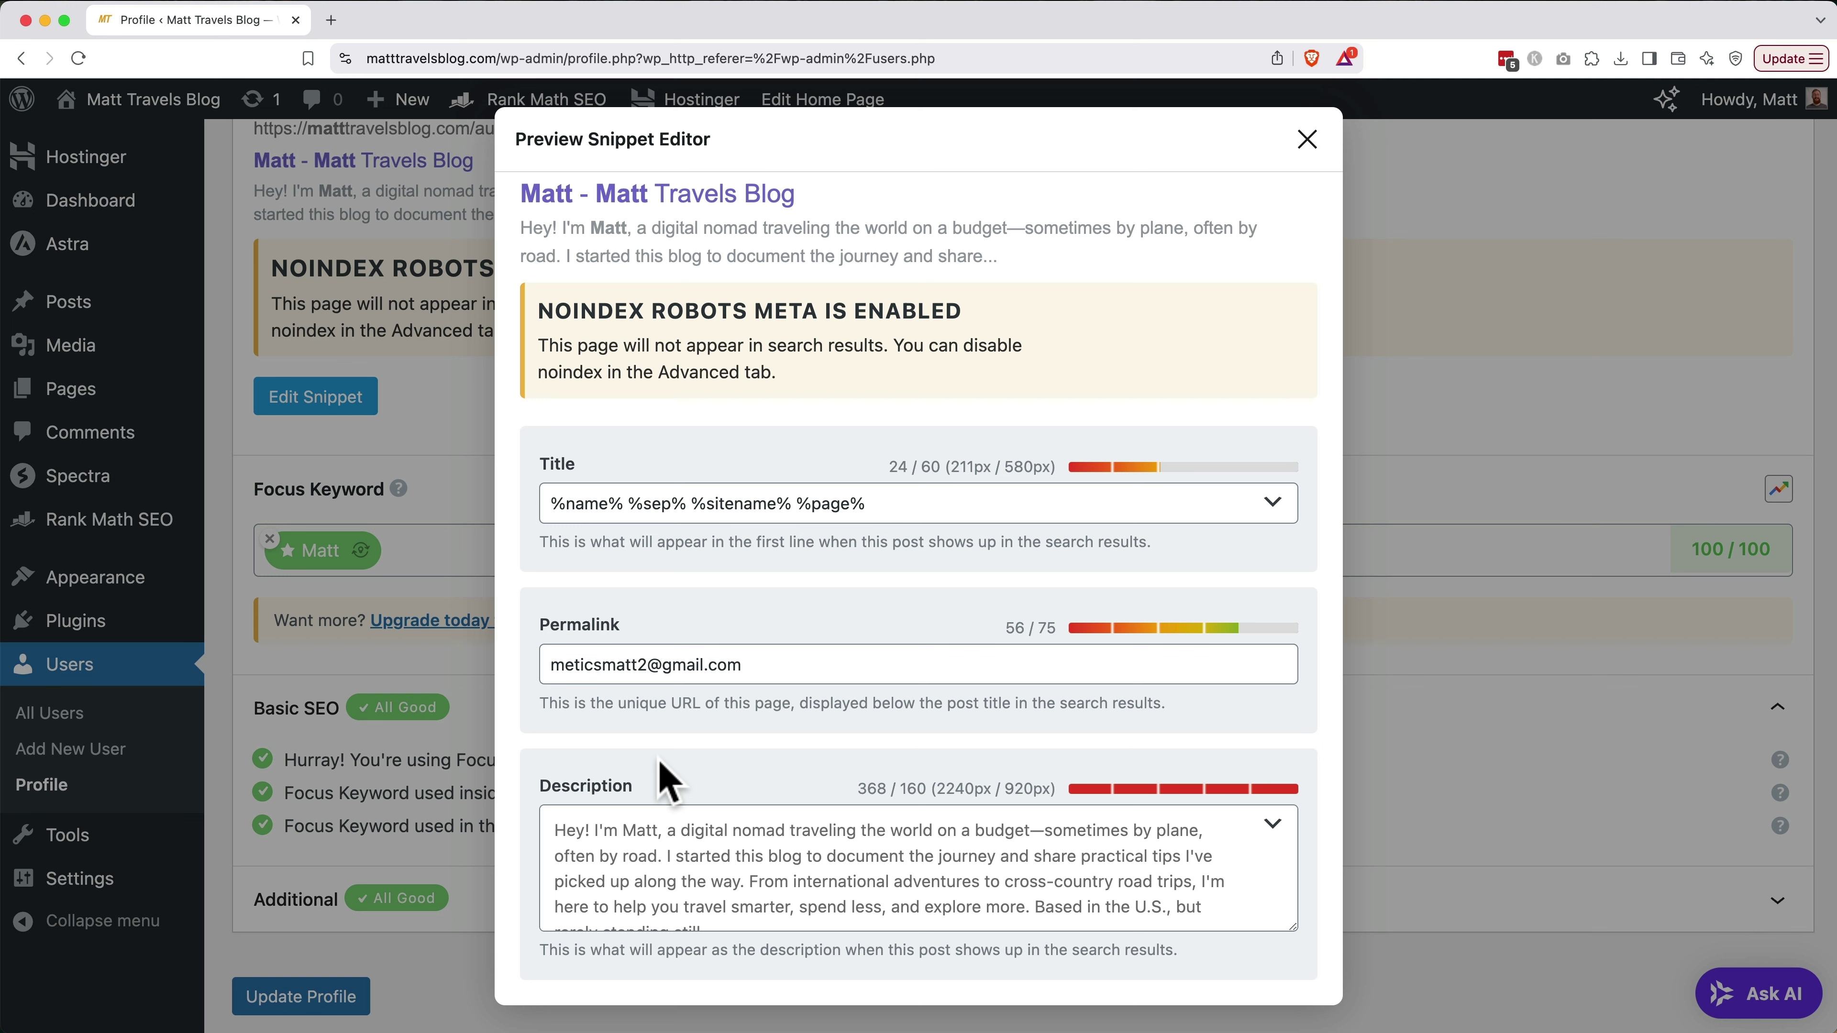
triple_click(773, 665)
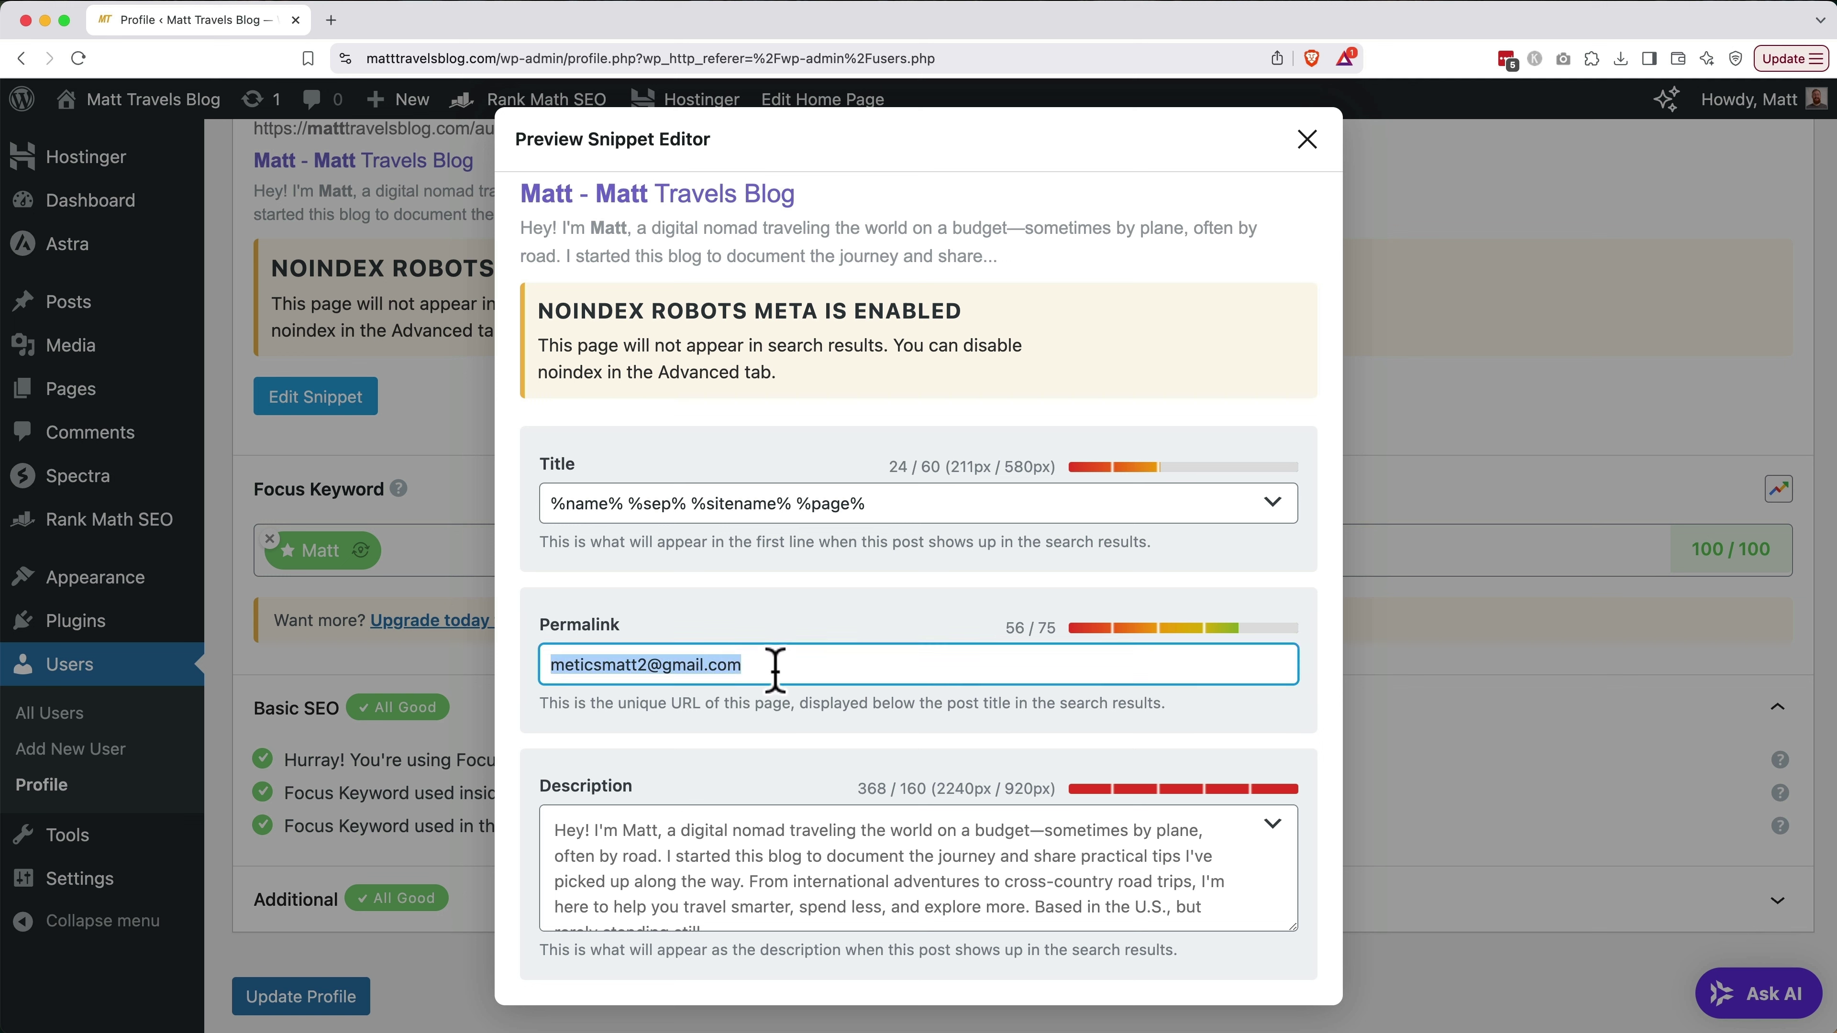
text(matt)
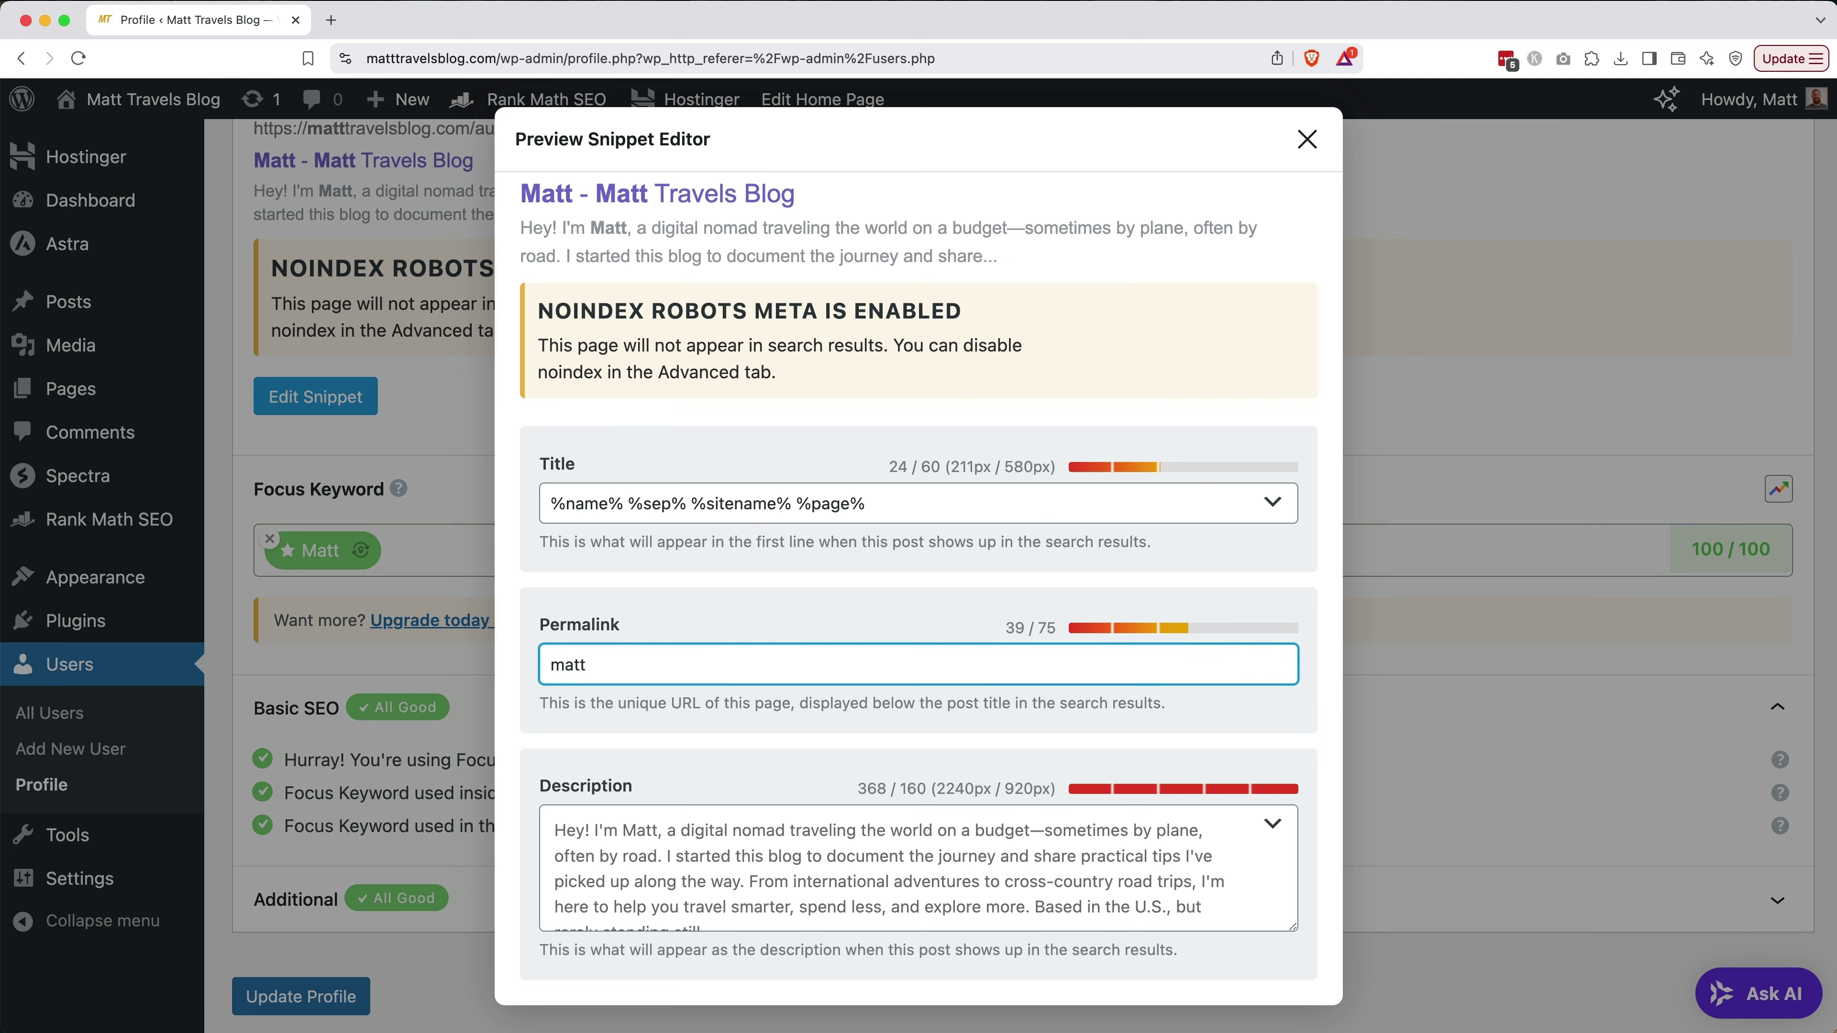
click(1307, 139)
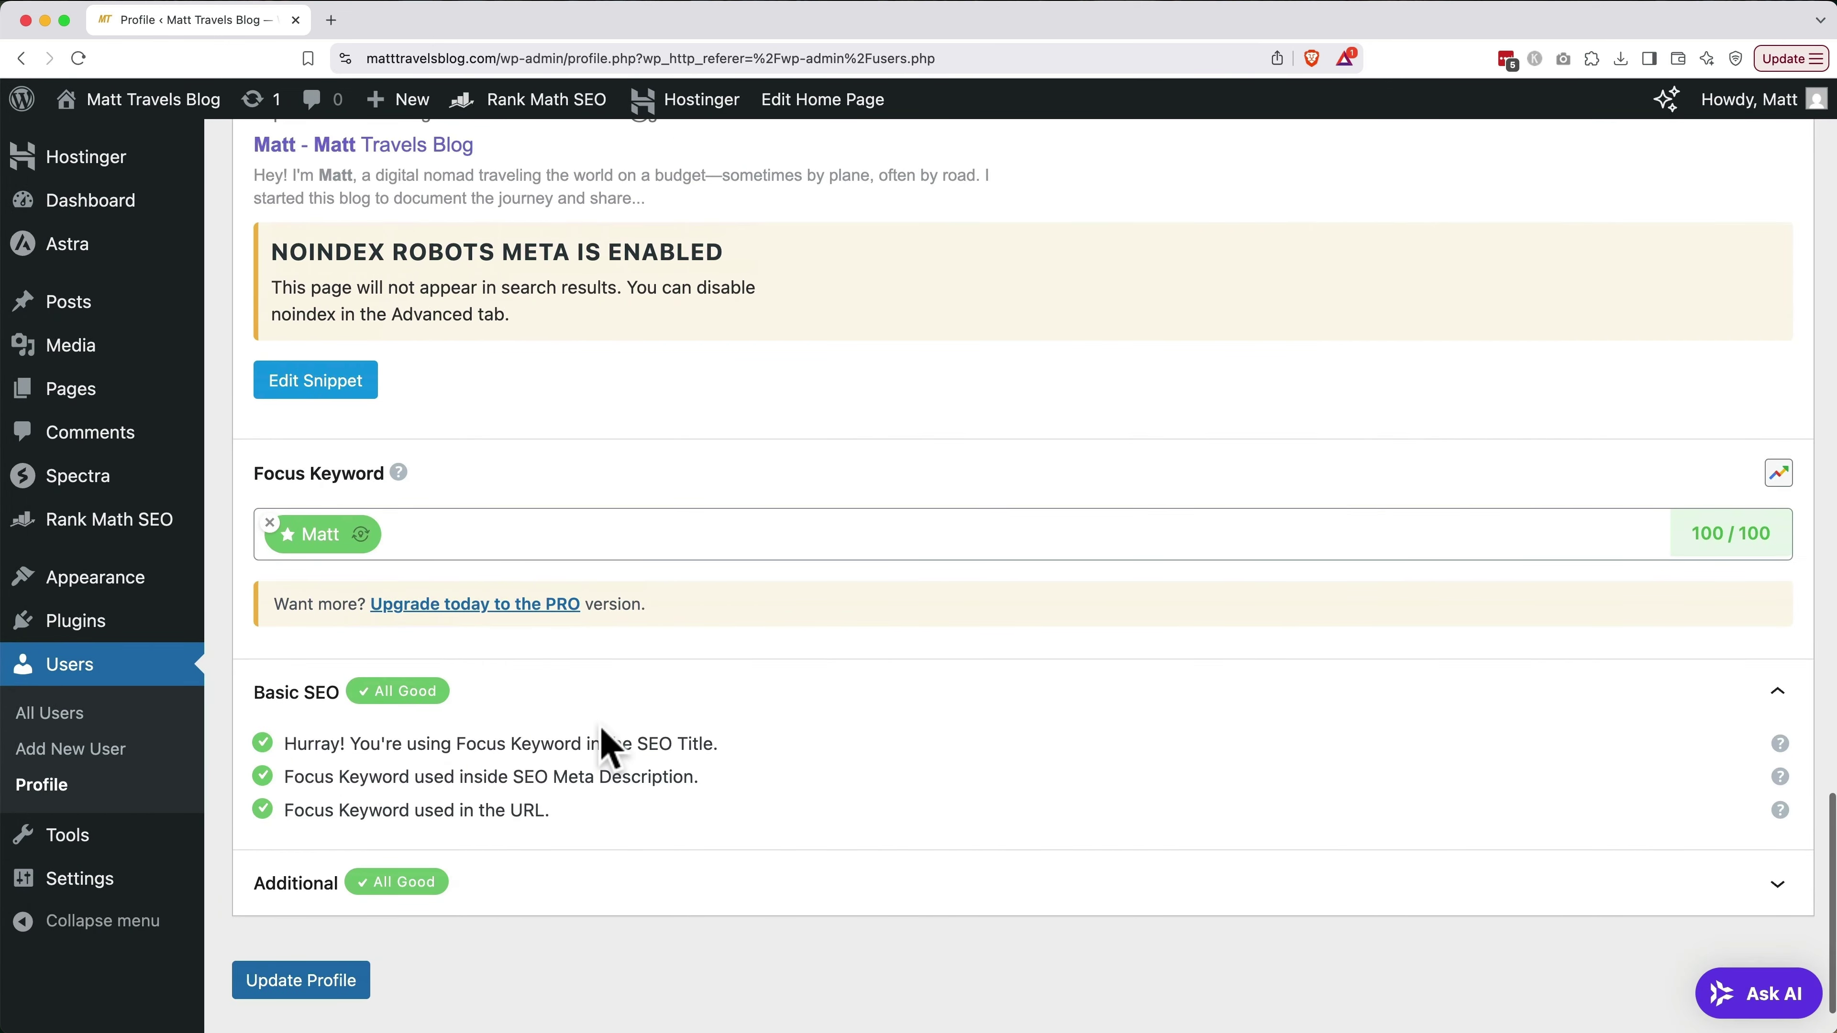
scroll(606, 745, up, 15)
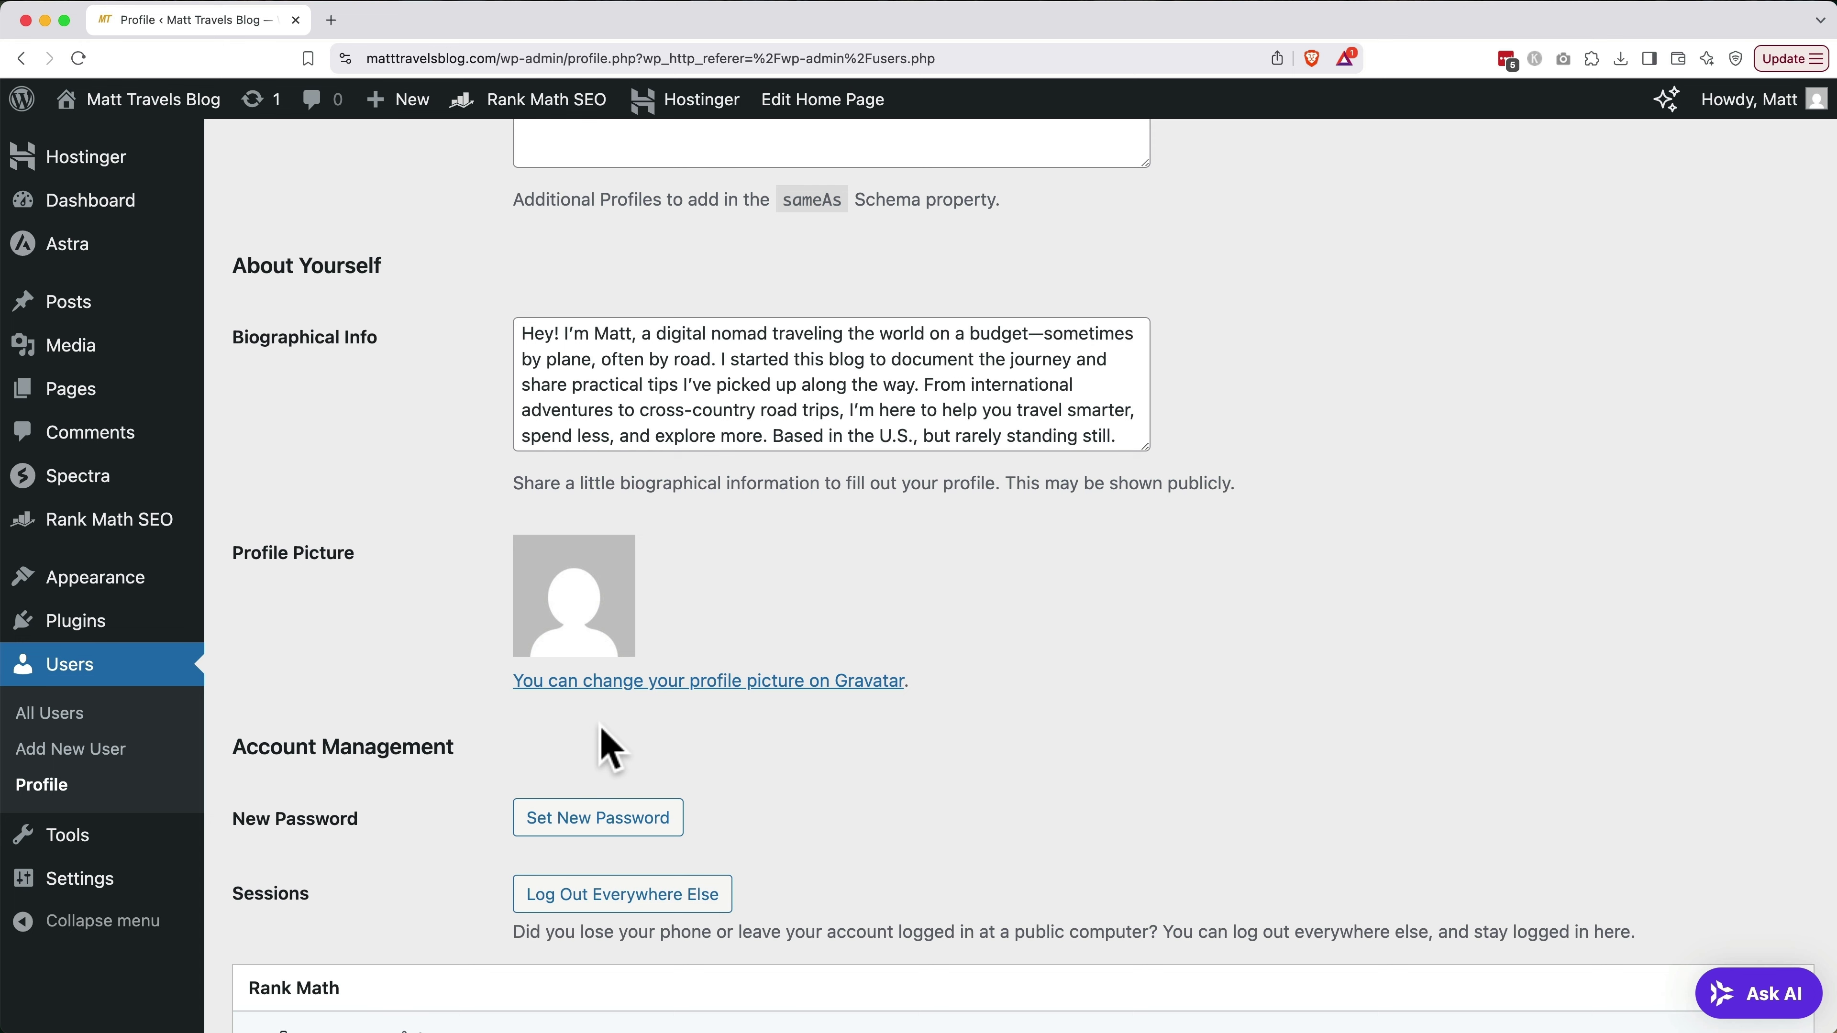
Open gravatar.com in a new tab and start an account with the author's e-mail, verifying it
key(super+t)
text(gra)
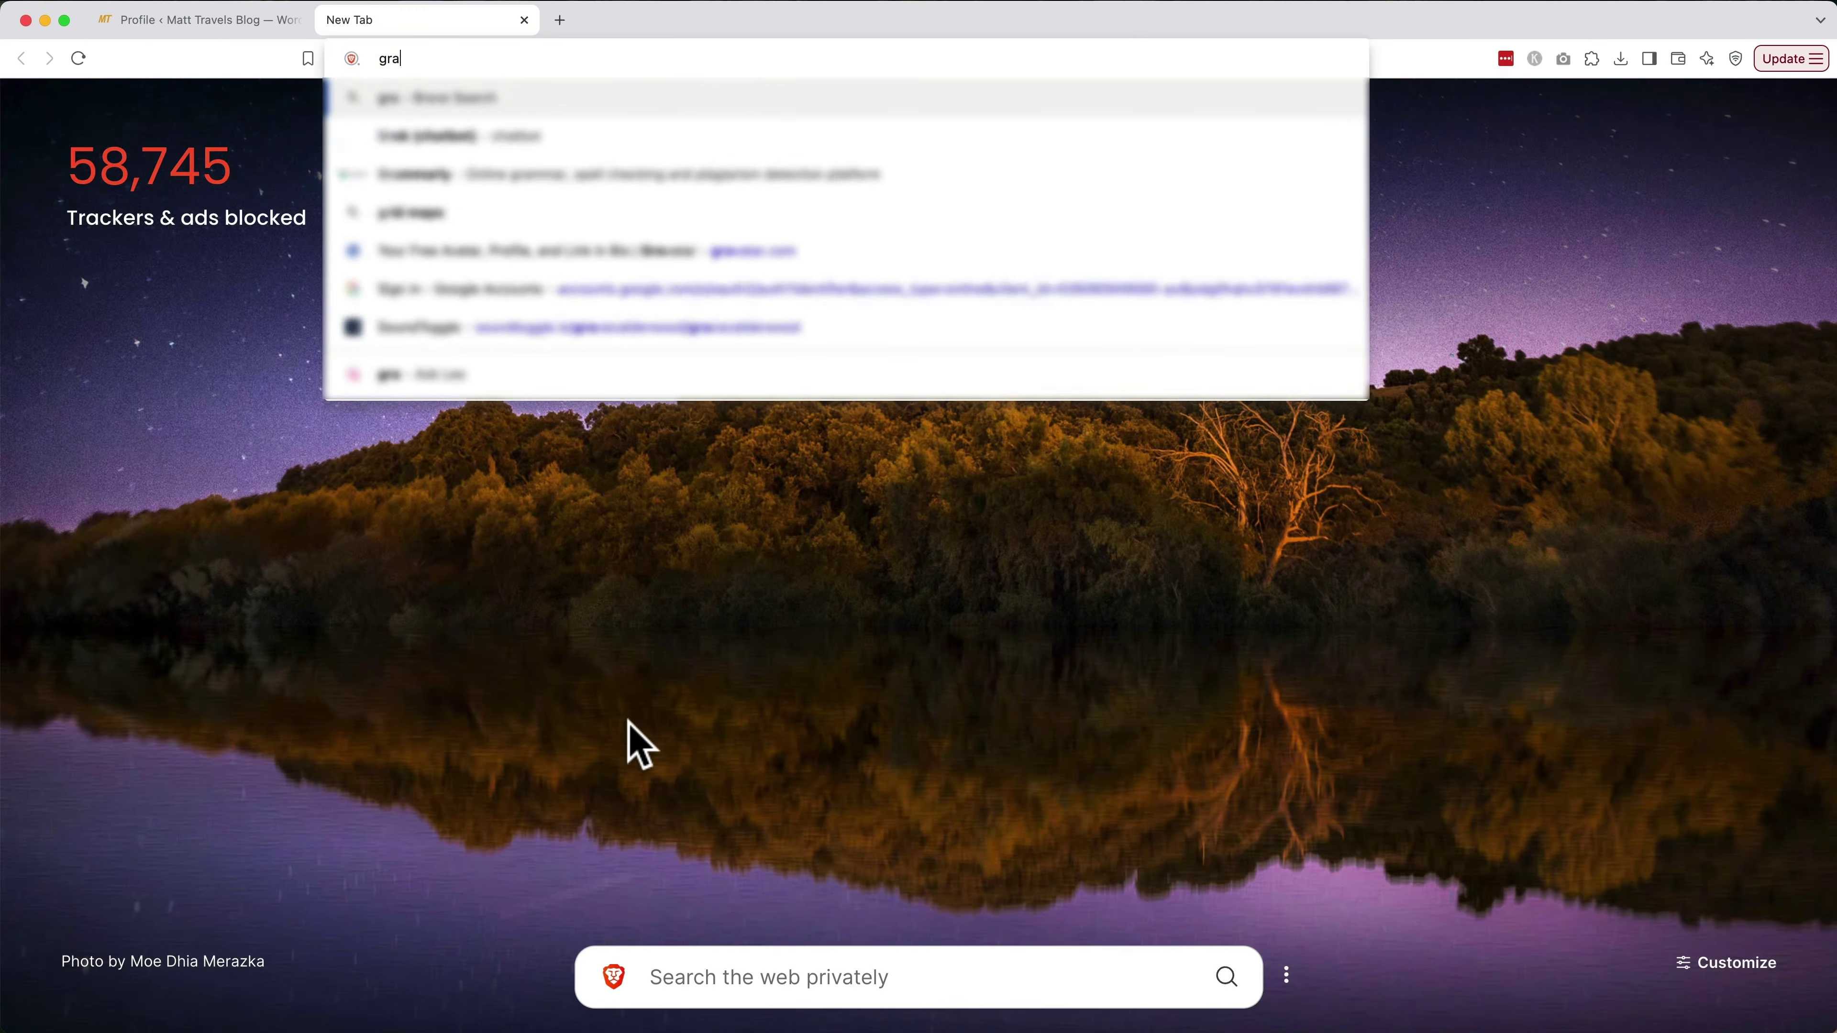
text(vatar.com)
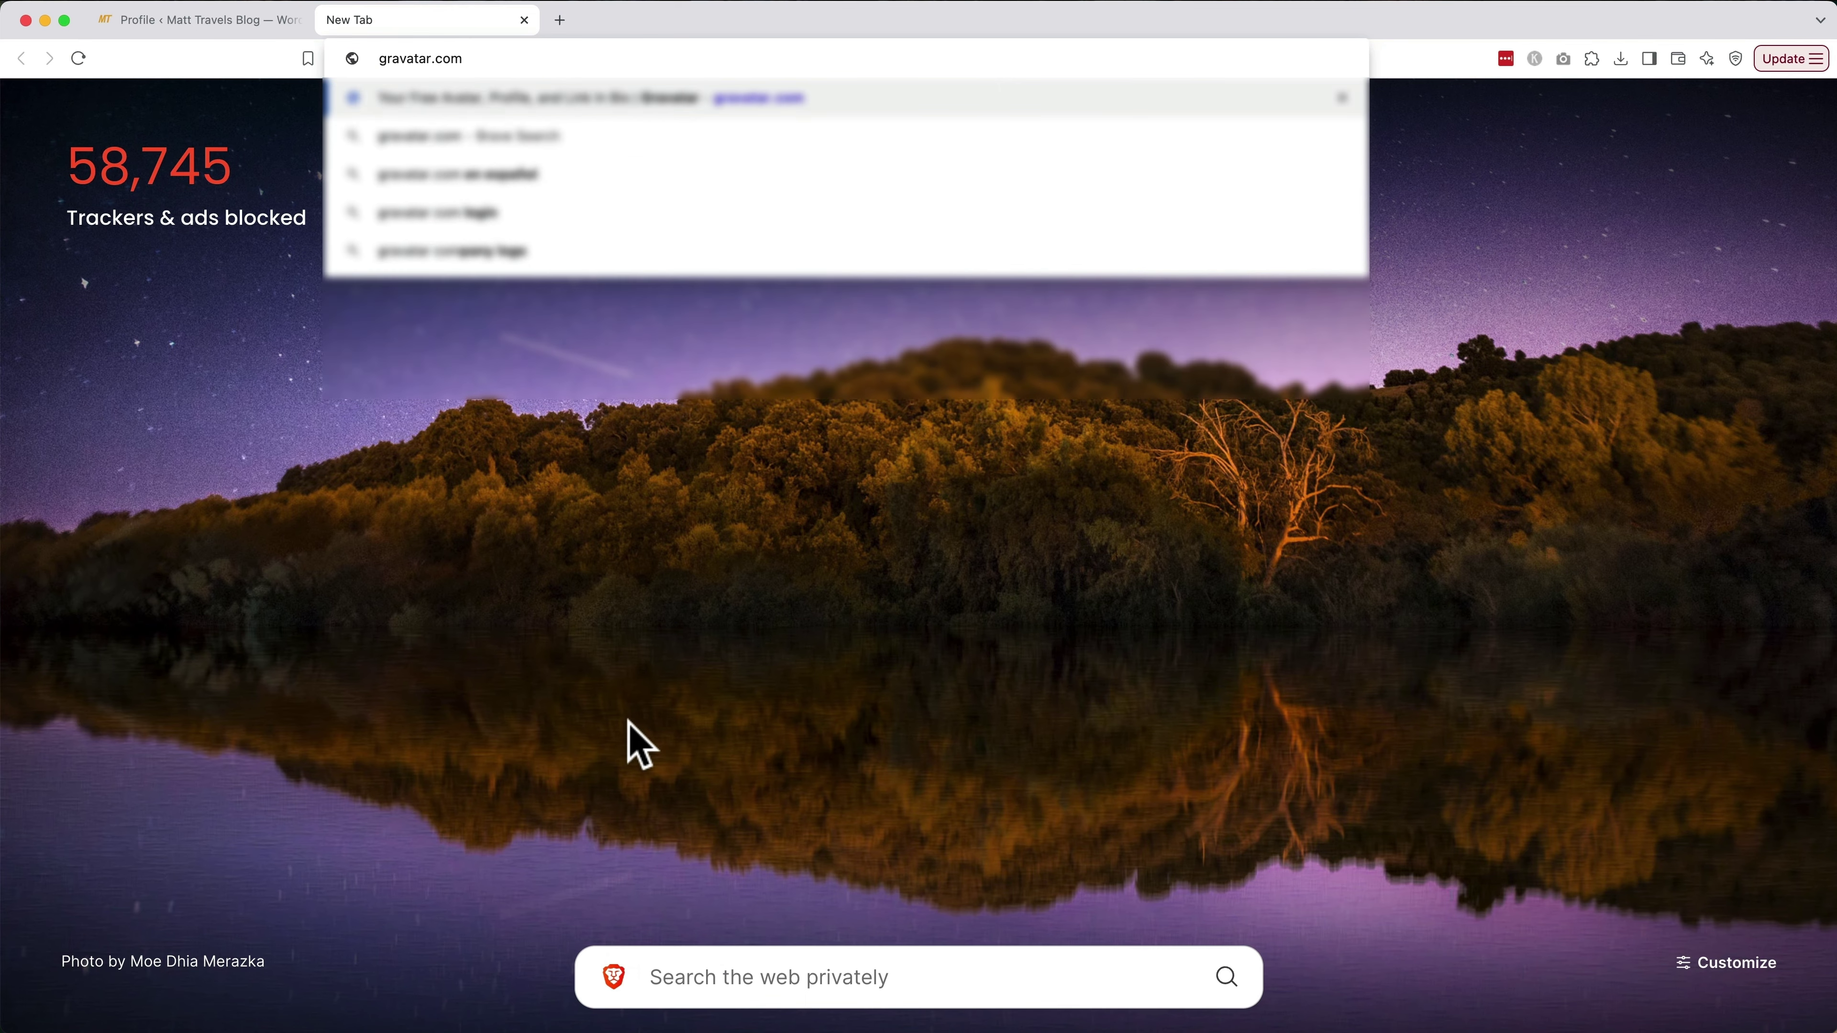
key(Return)
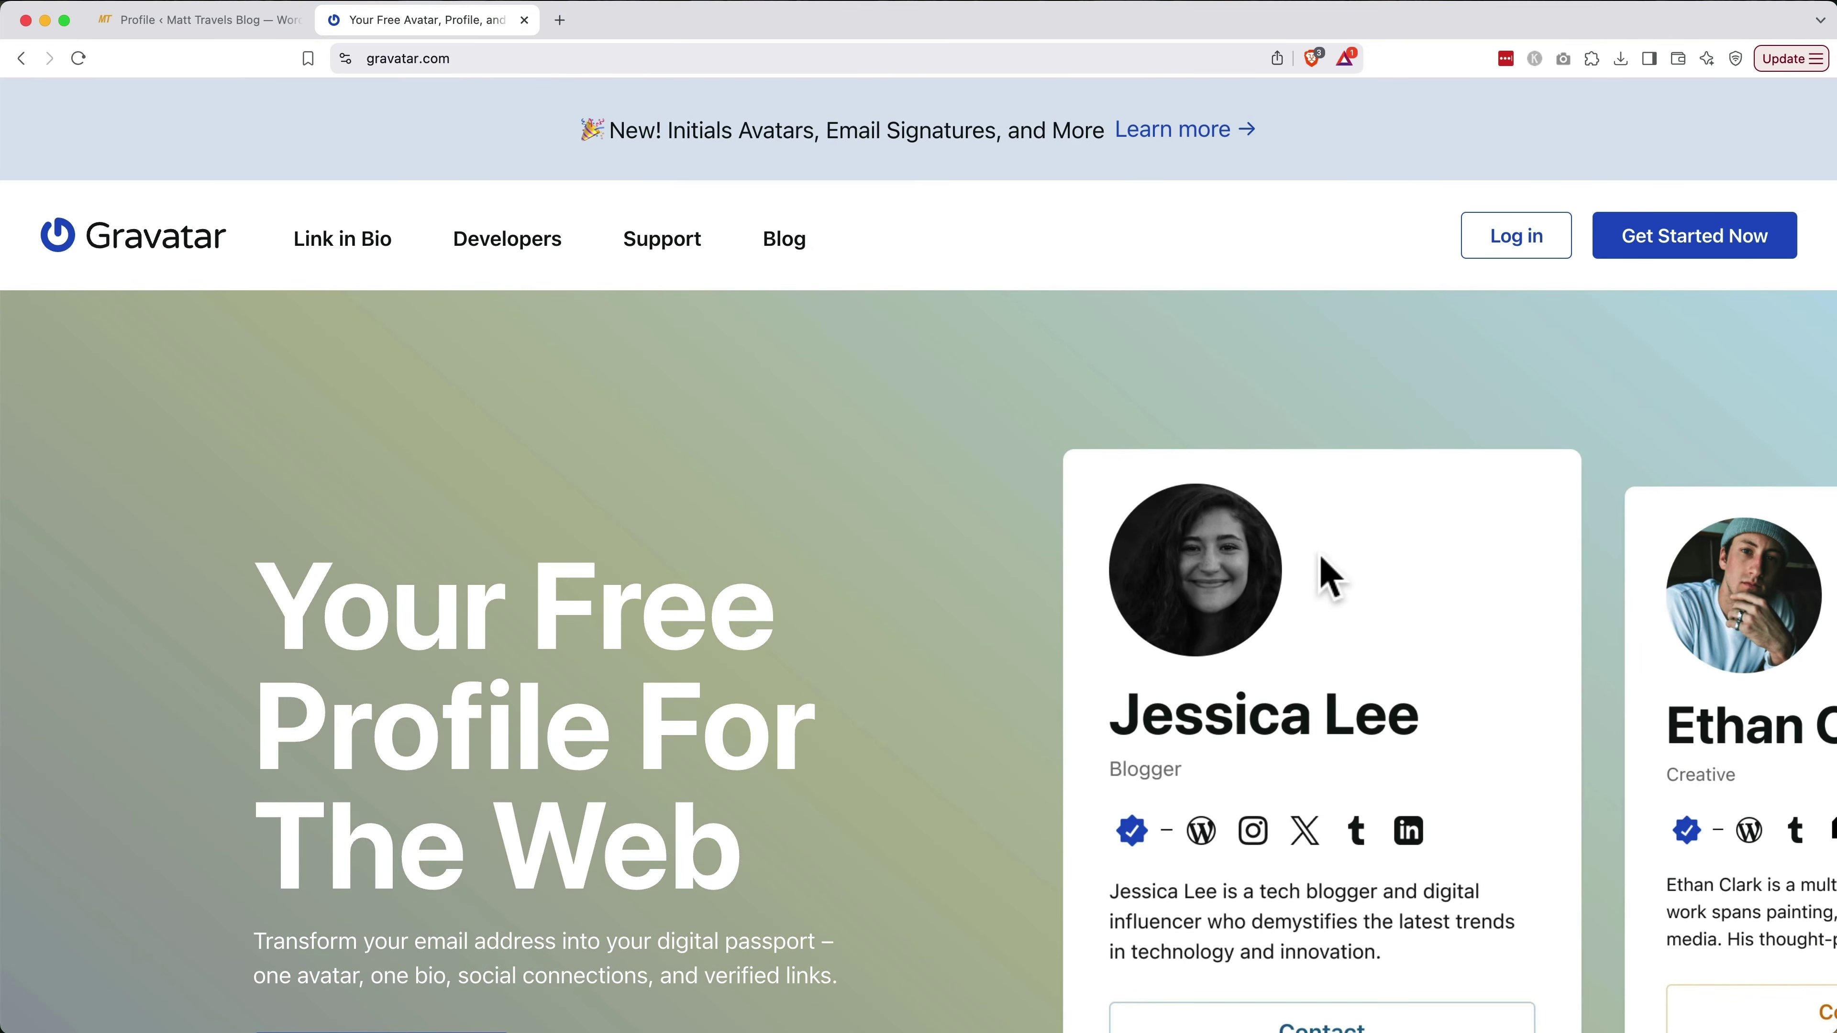
click(1656, 255)
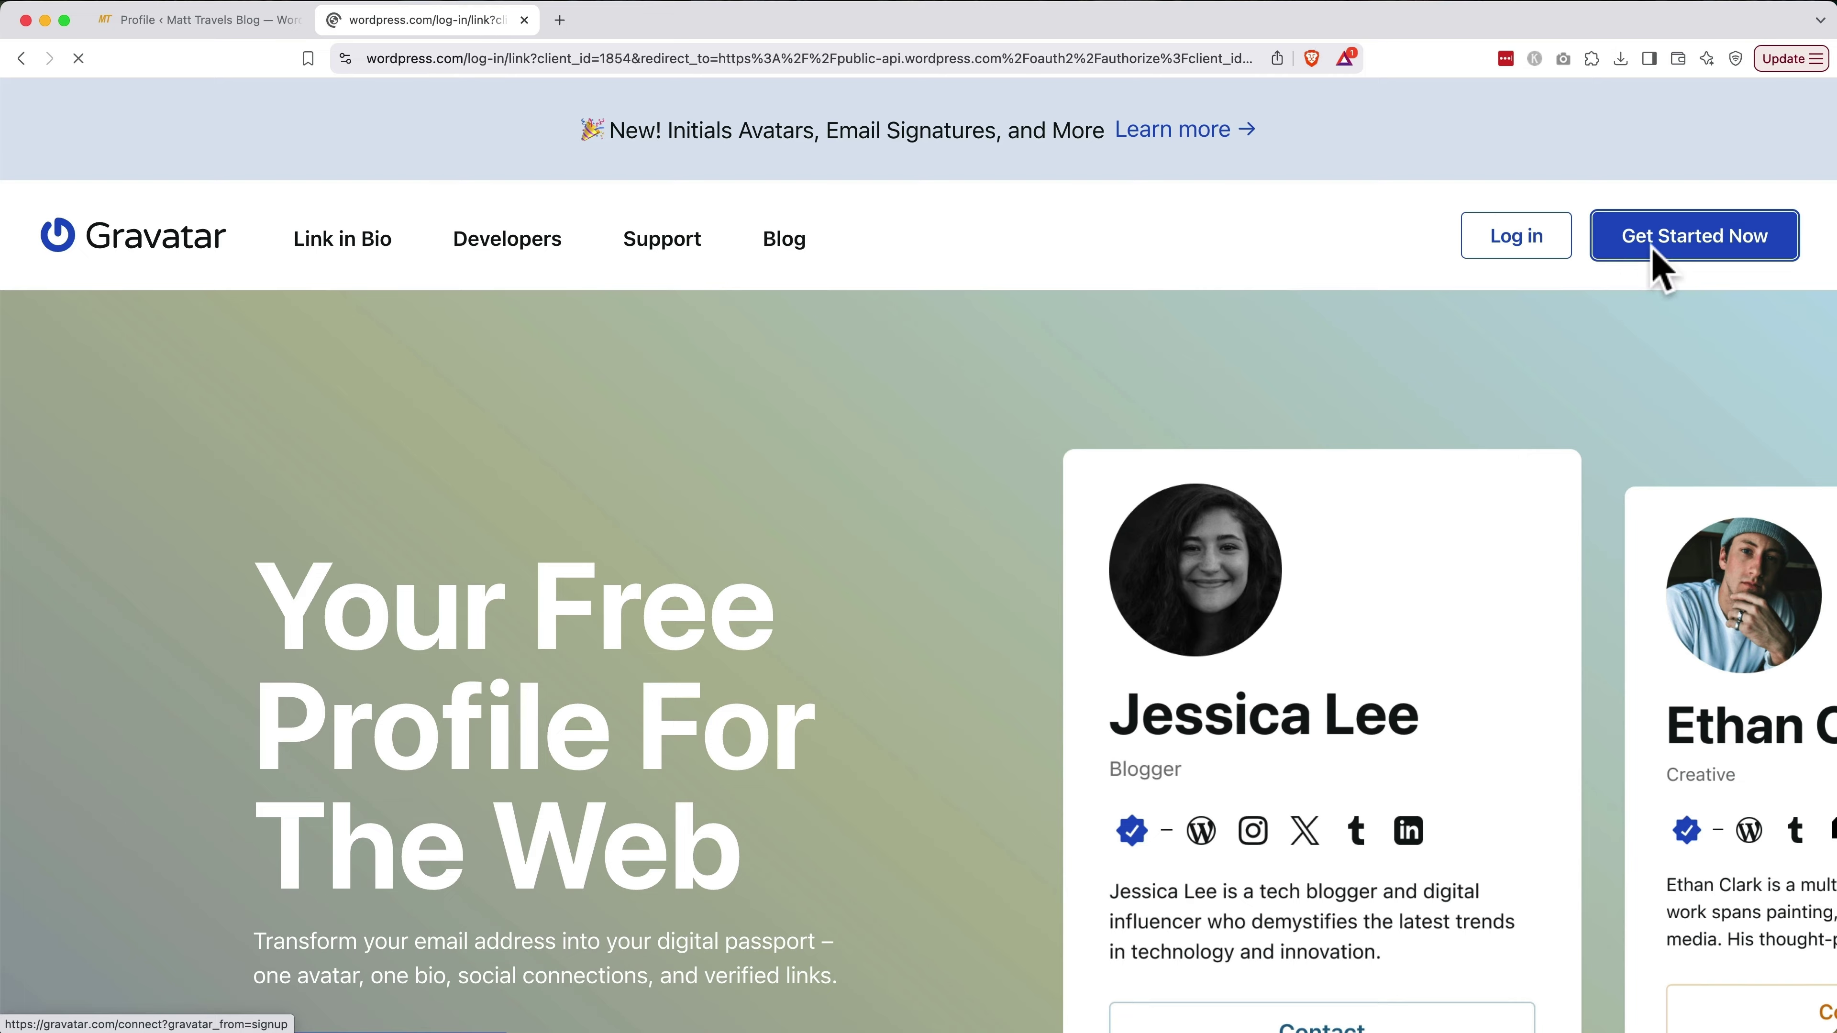
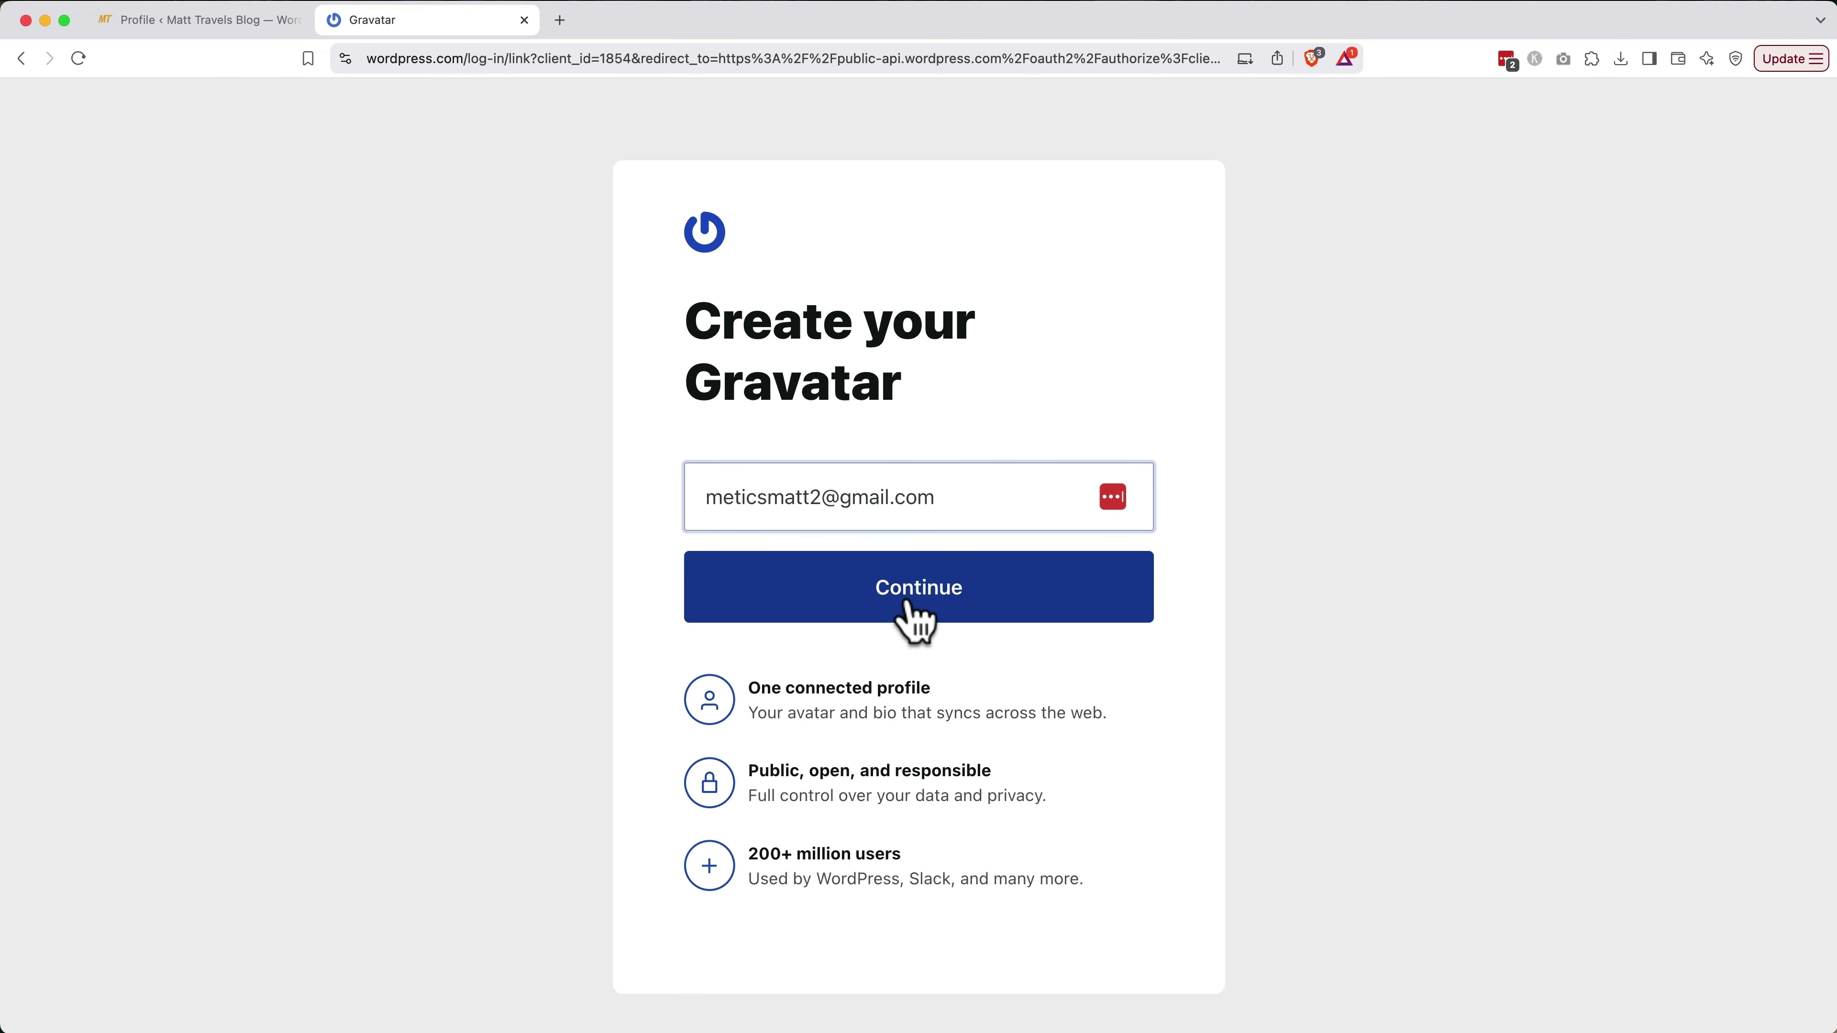
click(912, 600)
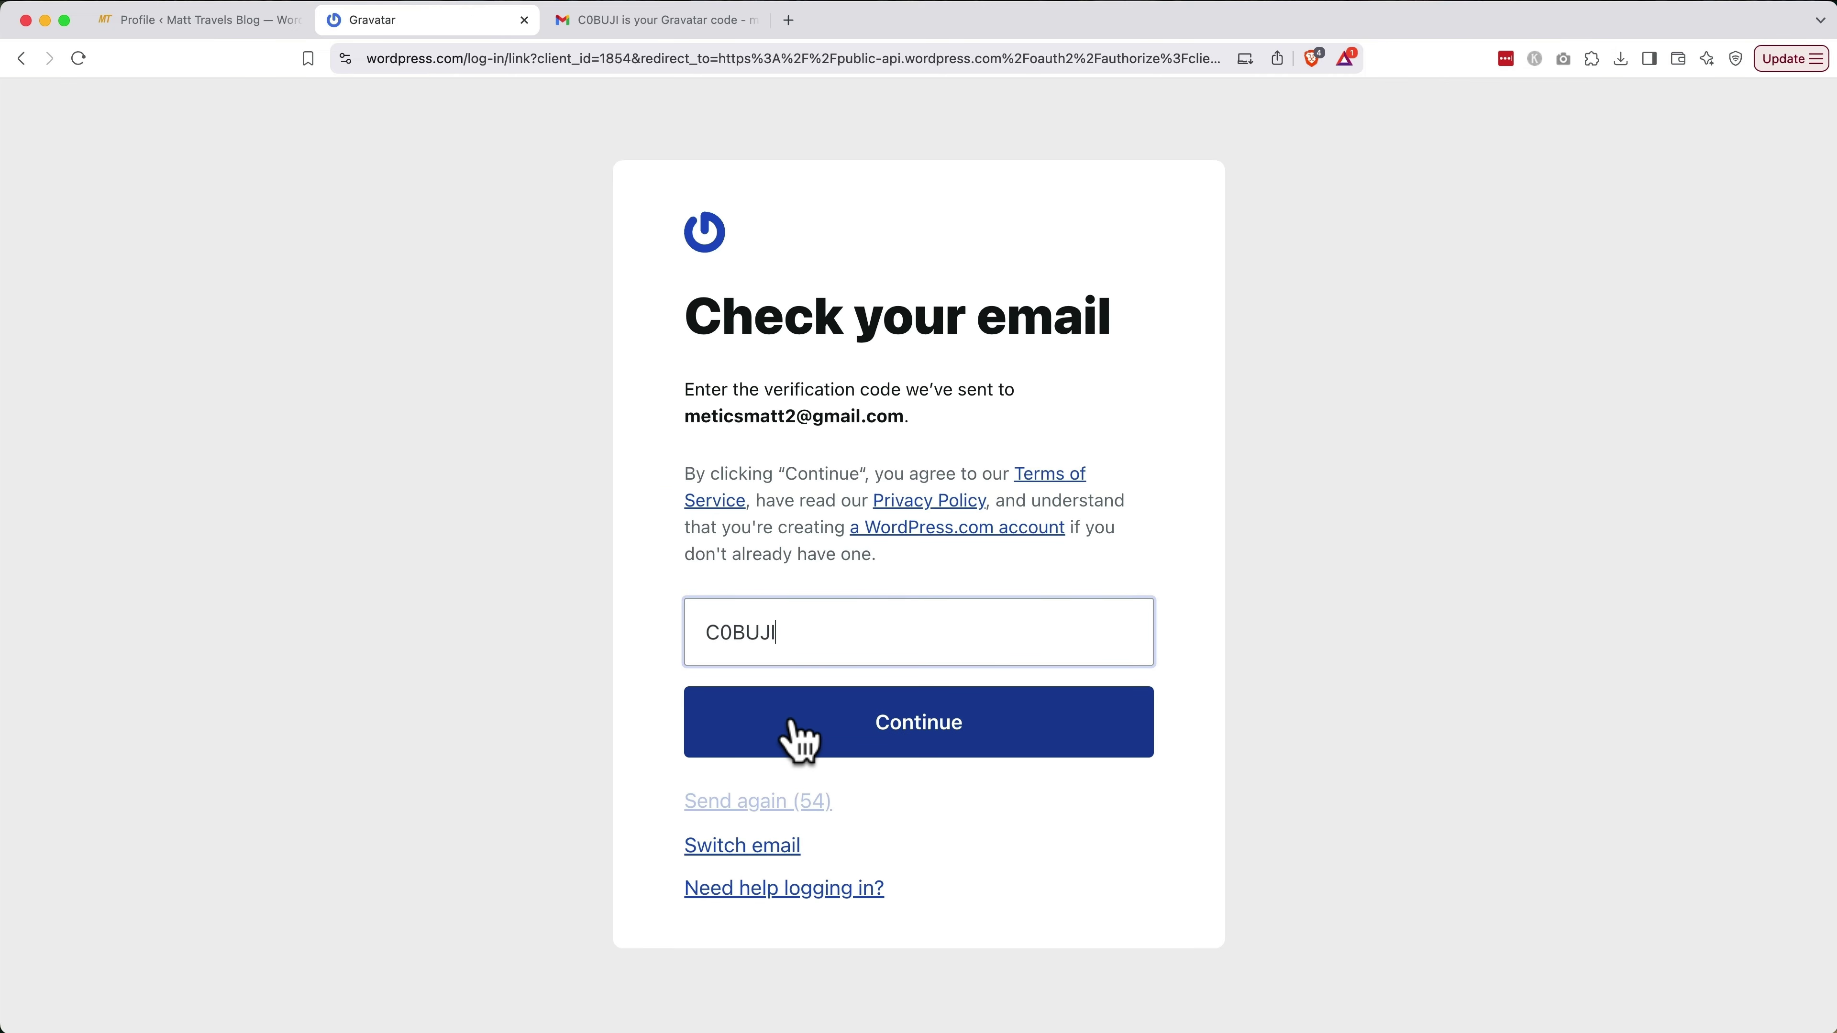
click(796, 731)
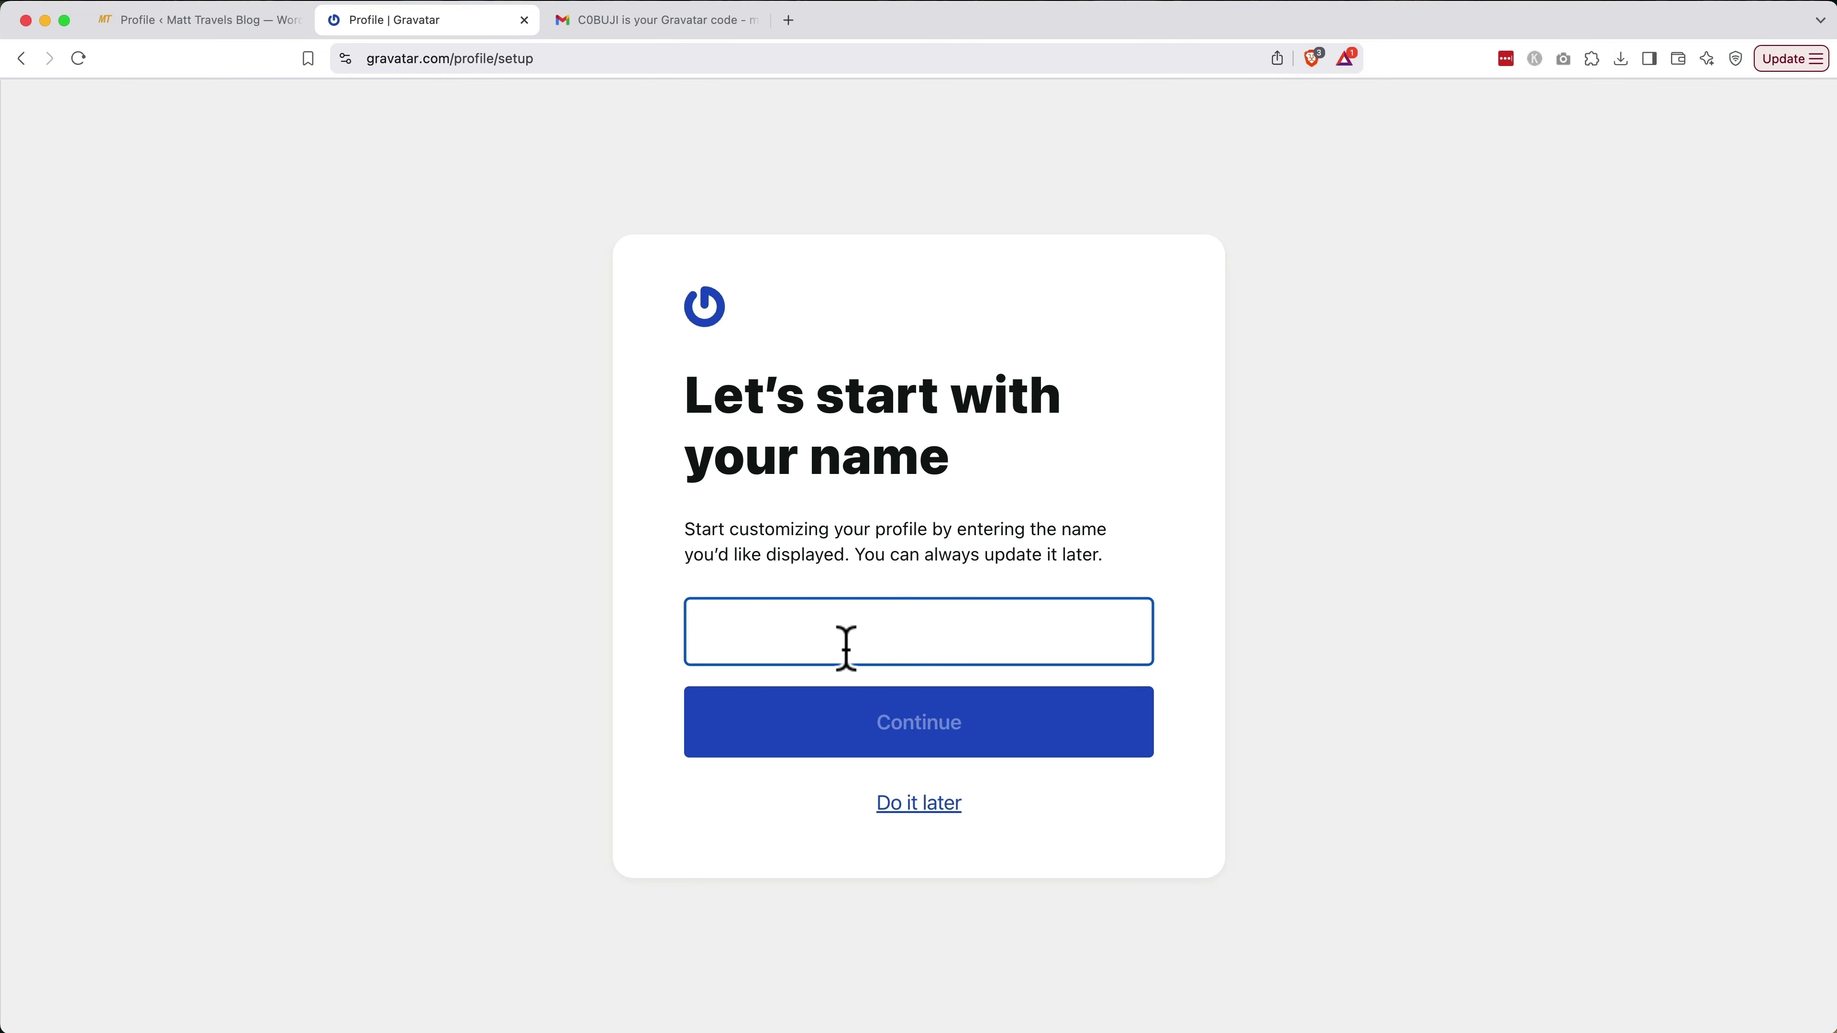
Enter the author's first name as display name and upload the profile photo as the avatar
text(Matt)
click(879, 738)
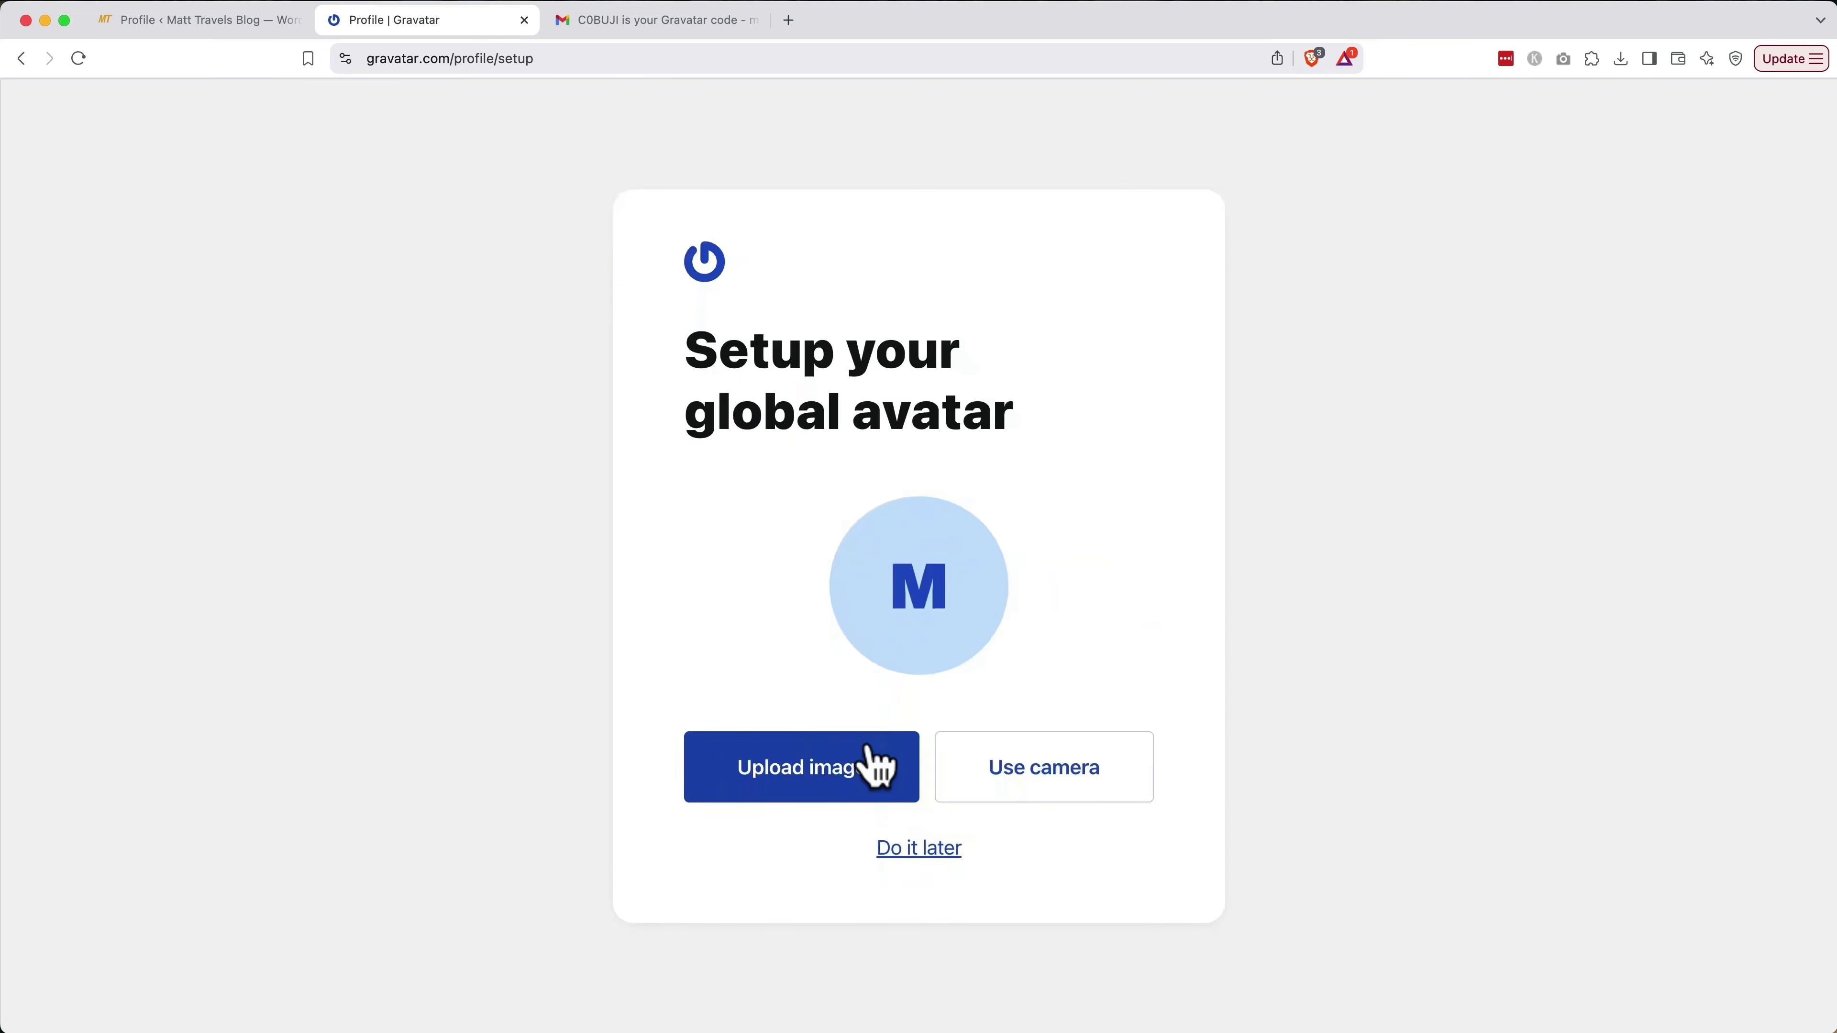
click(853, 765)
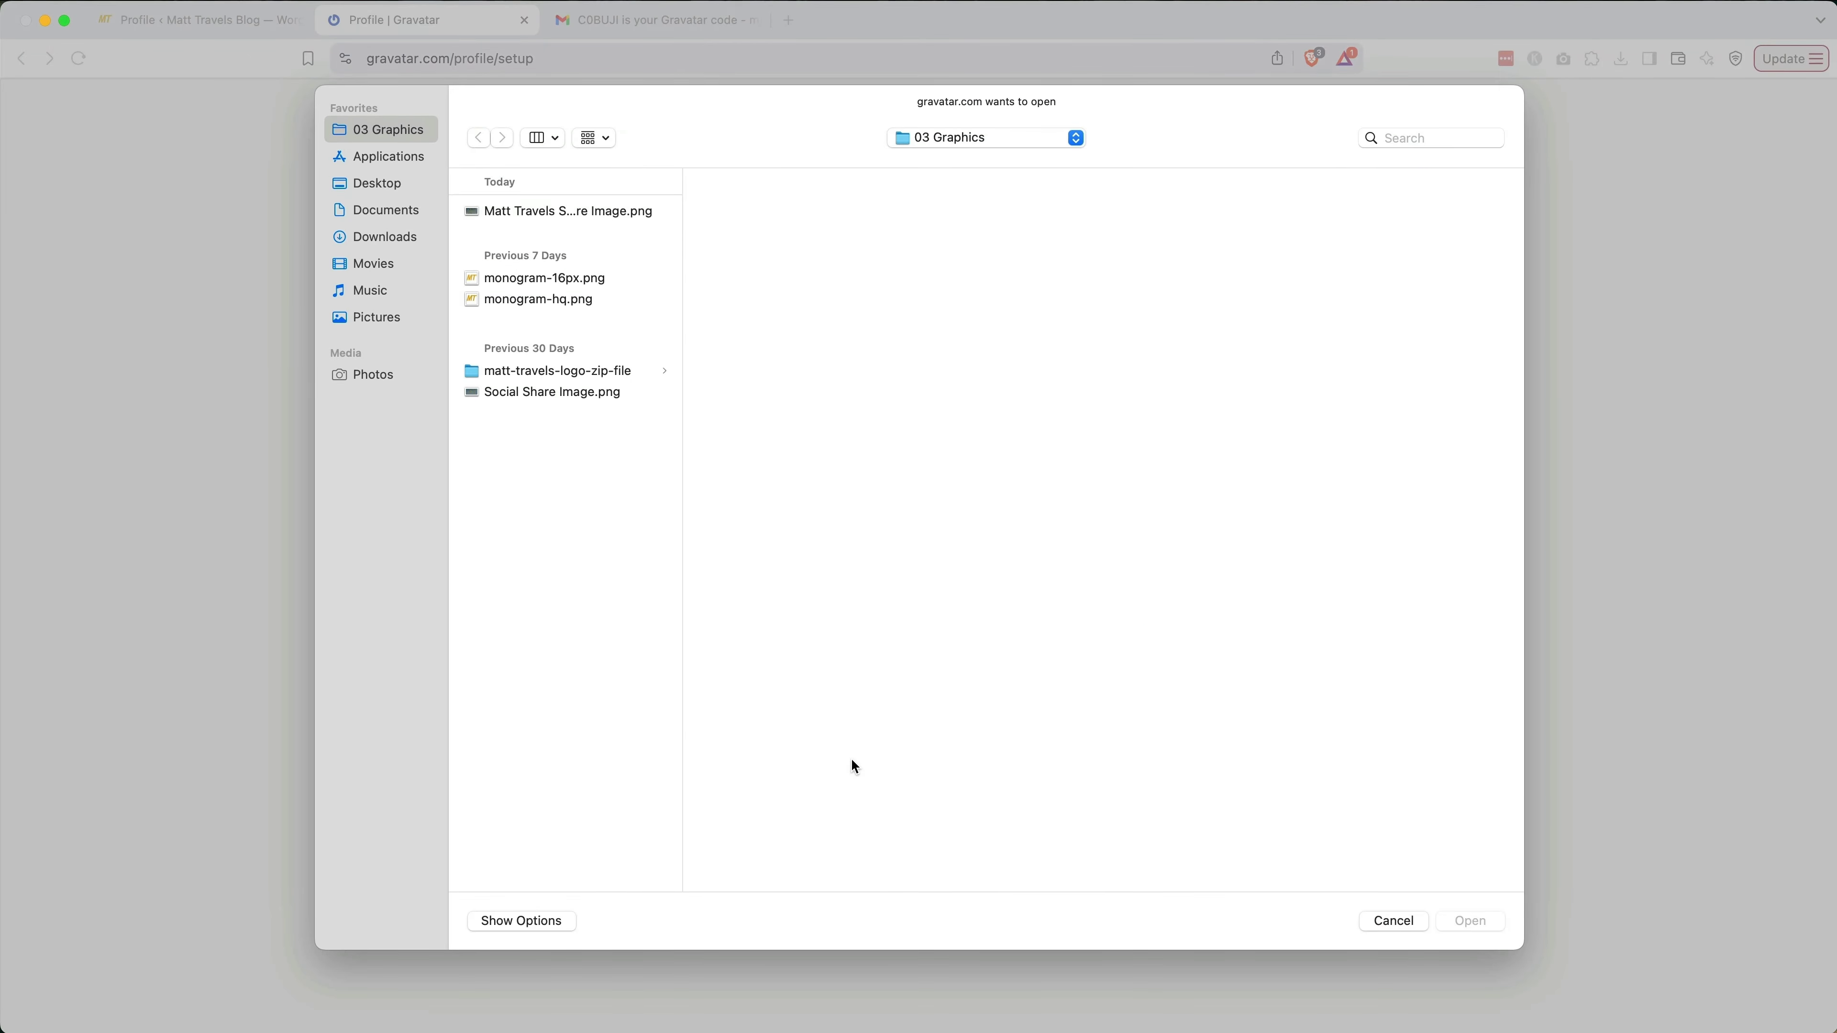
click(550, 212)
key(Return)
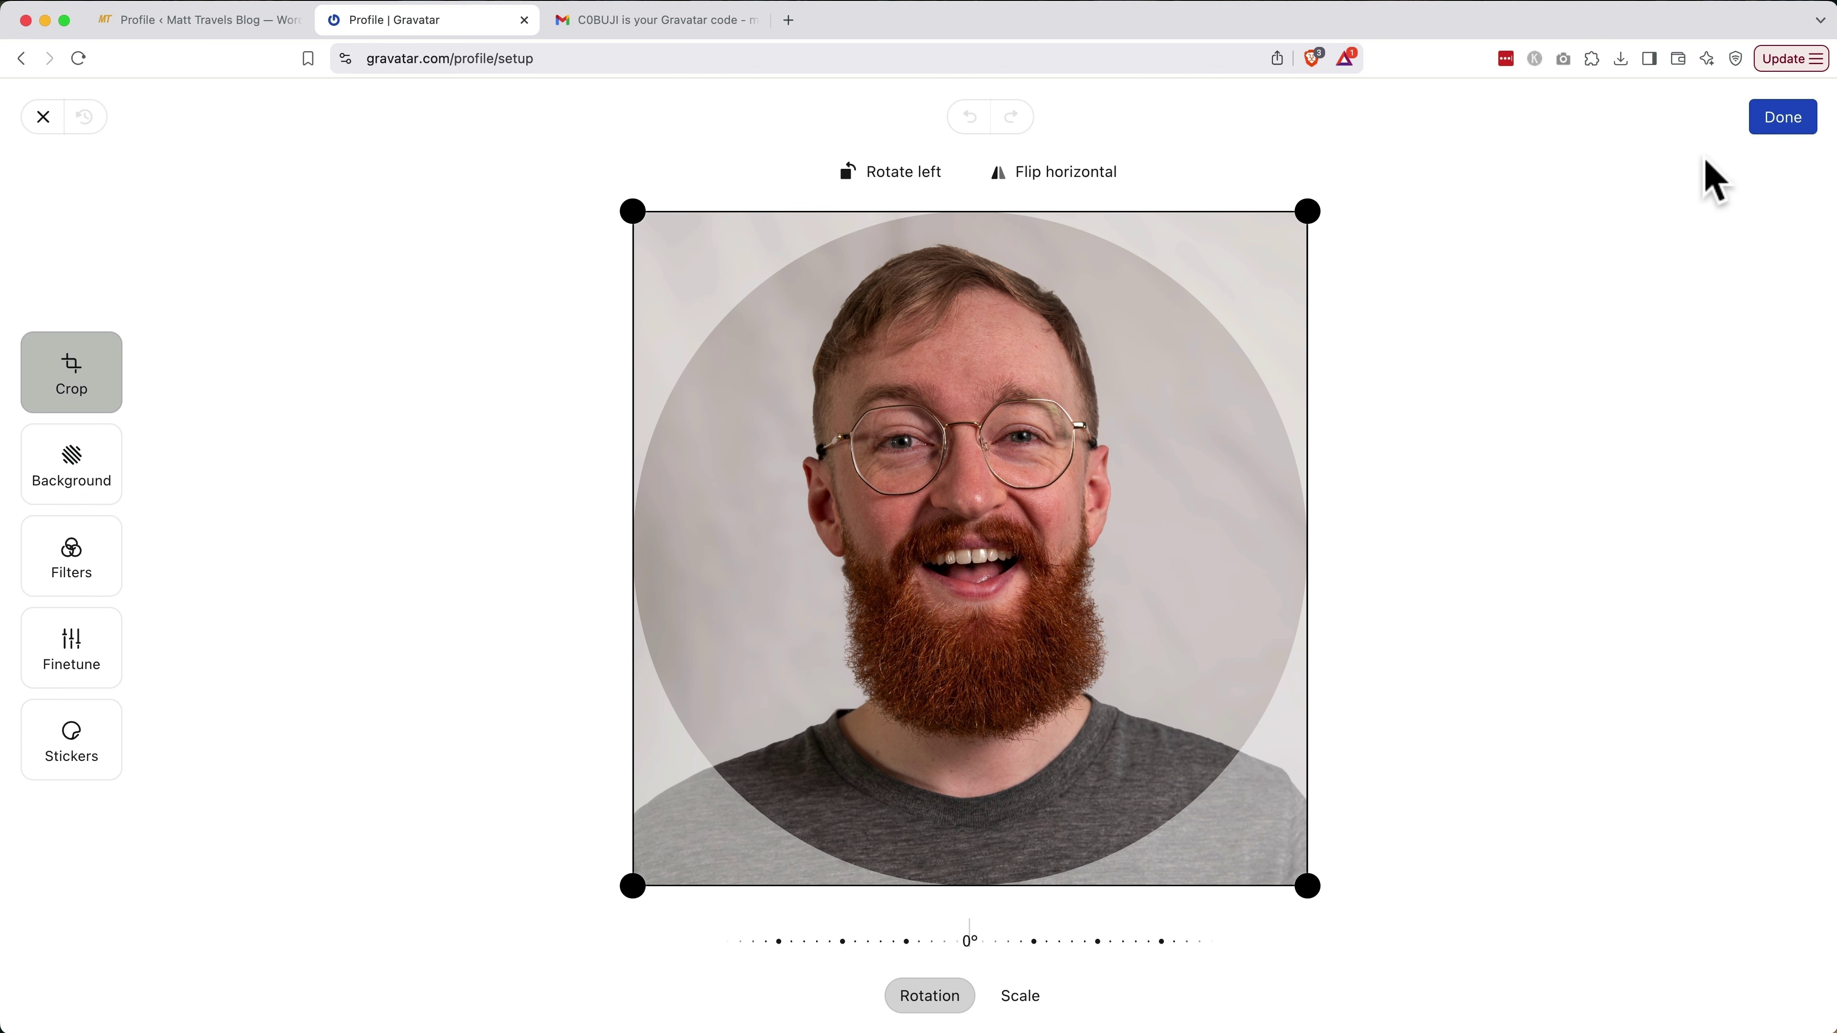
click(1783, 118)
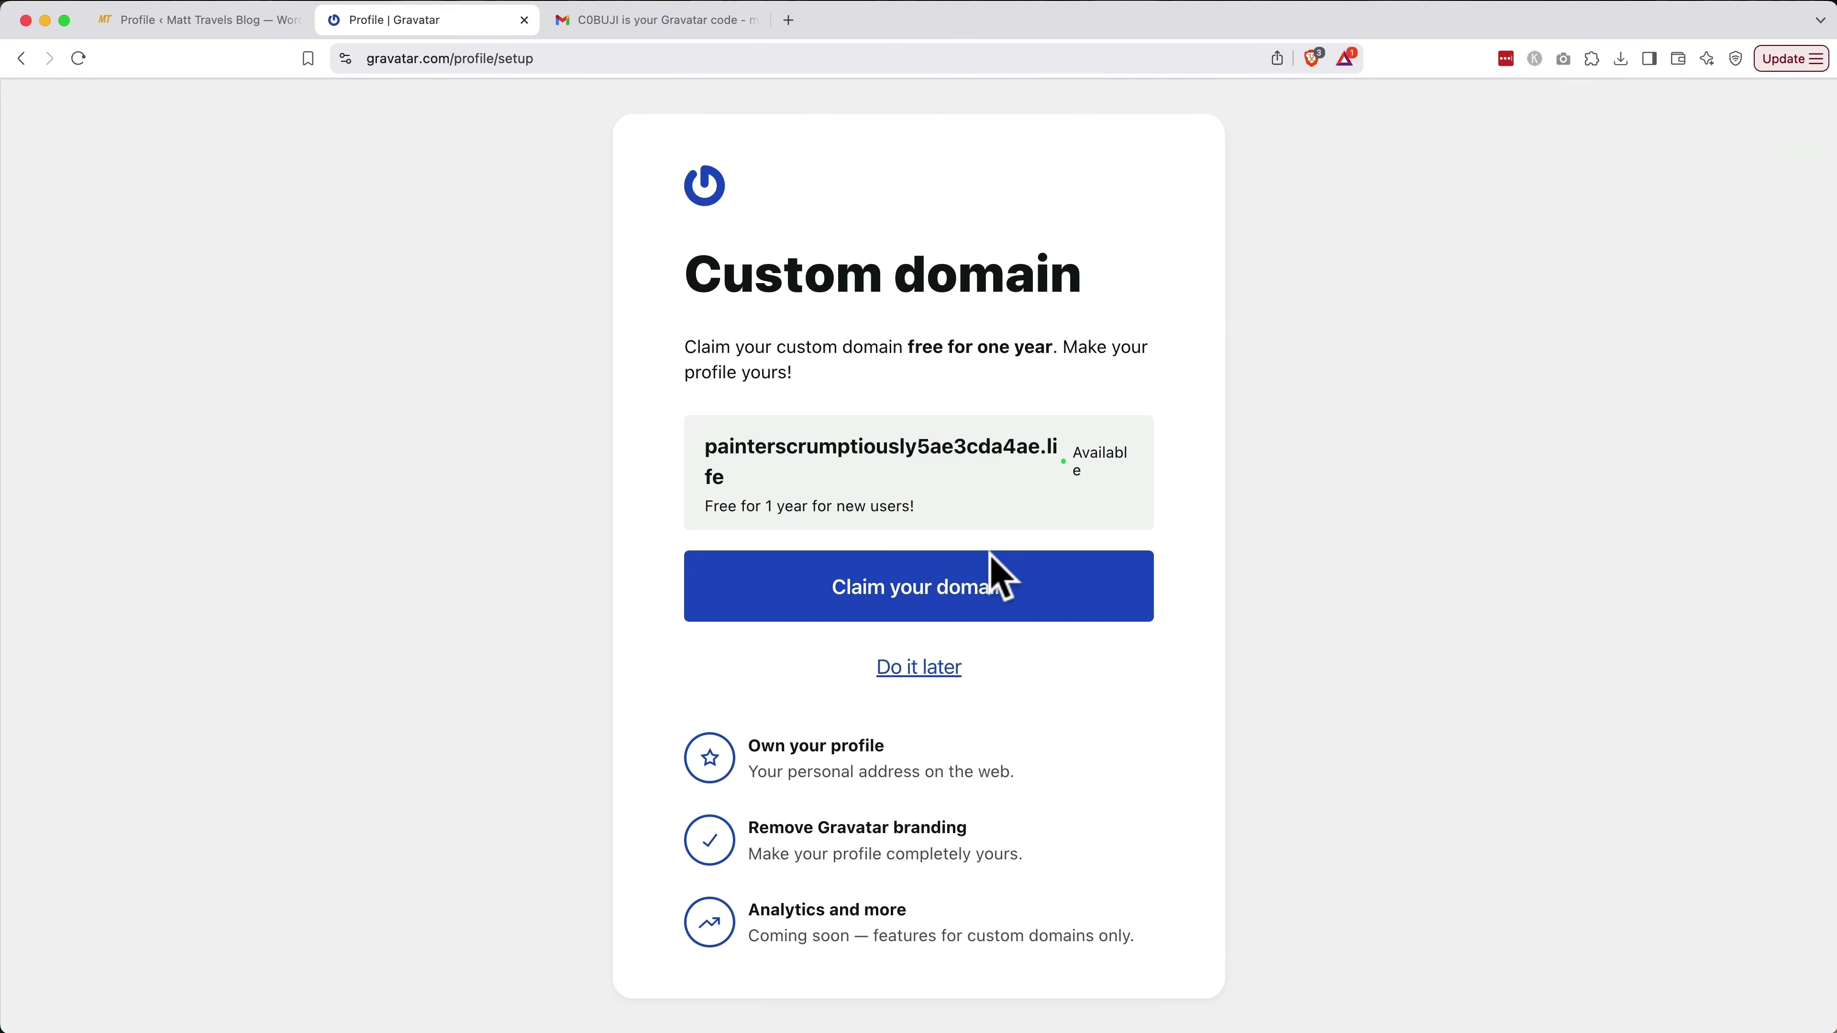
Skip the custom domain, social accounts and design steps, then close the Gravatar and verification tabs
click(918, 668)
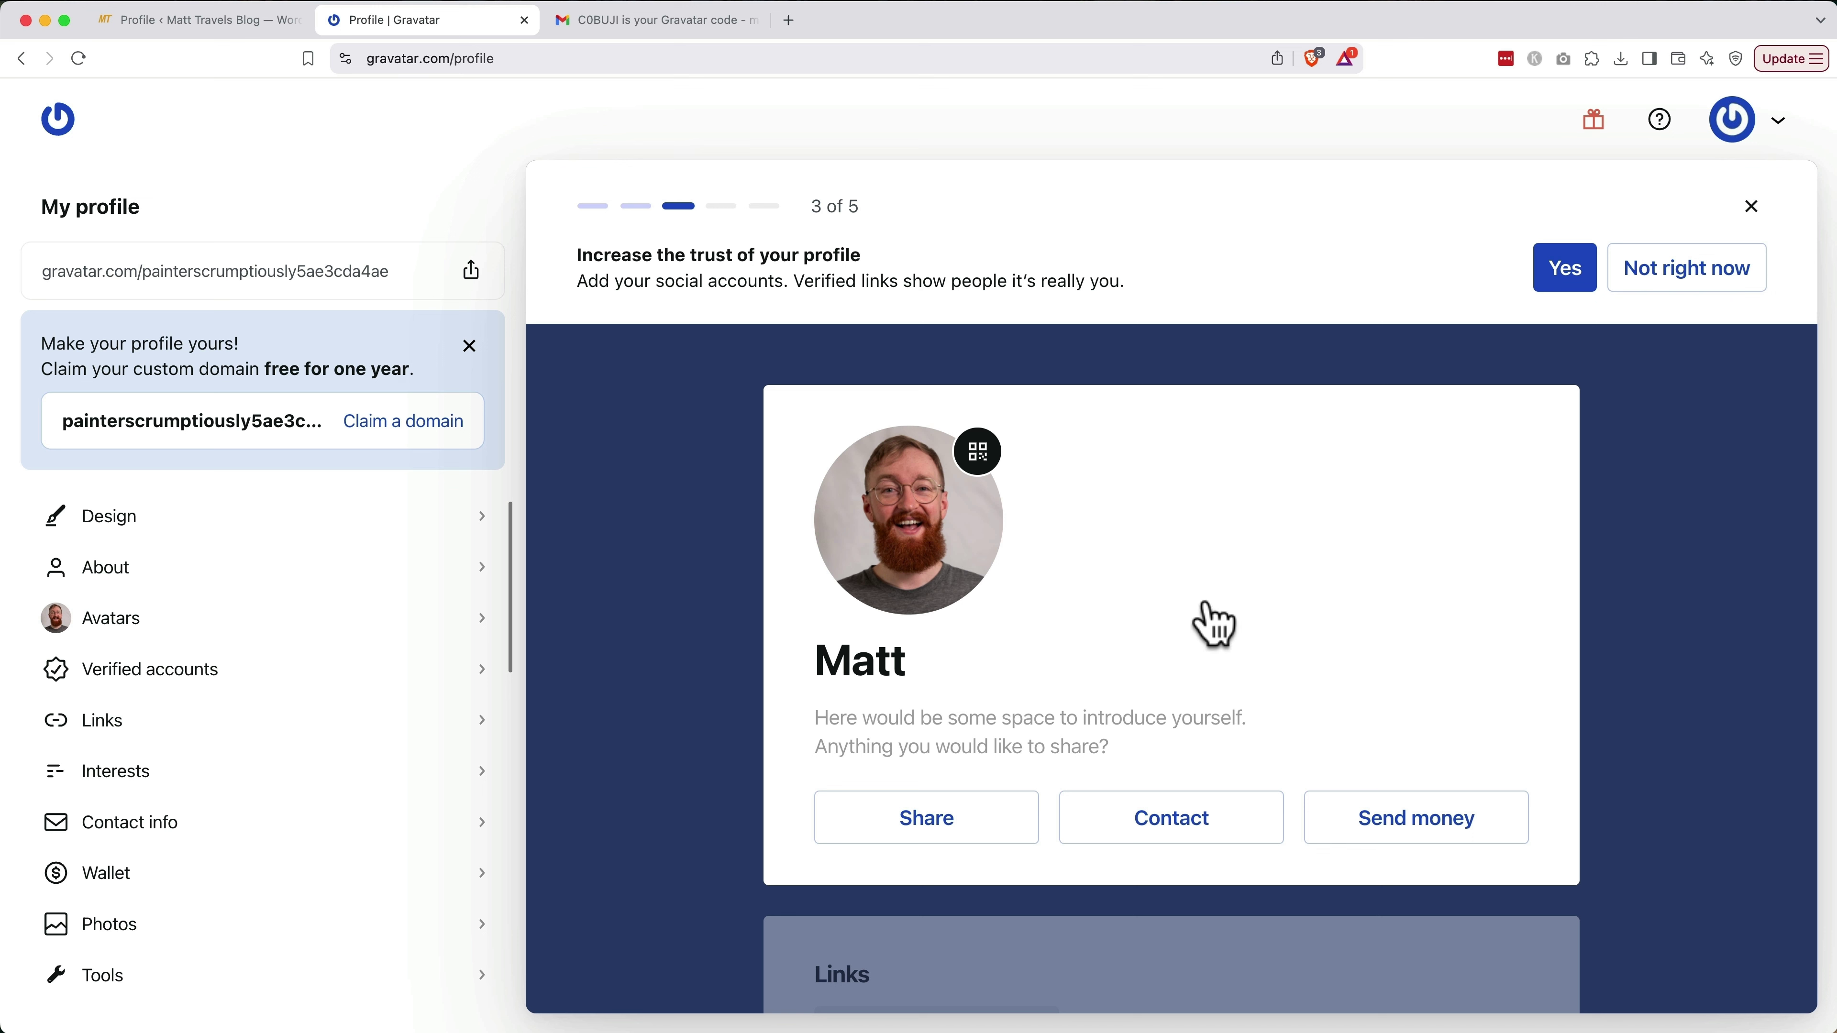
click(1701, 282)
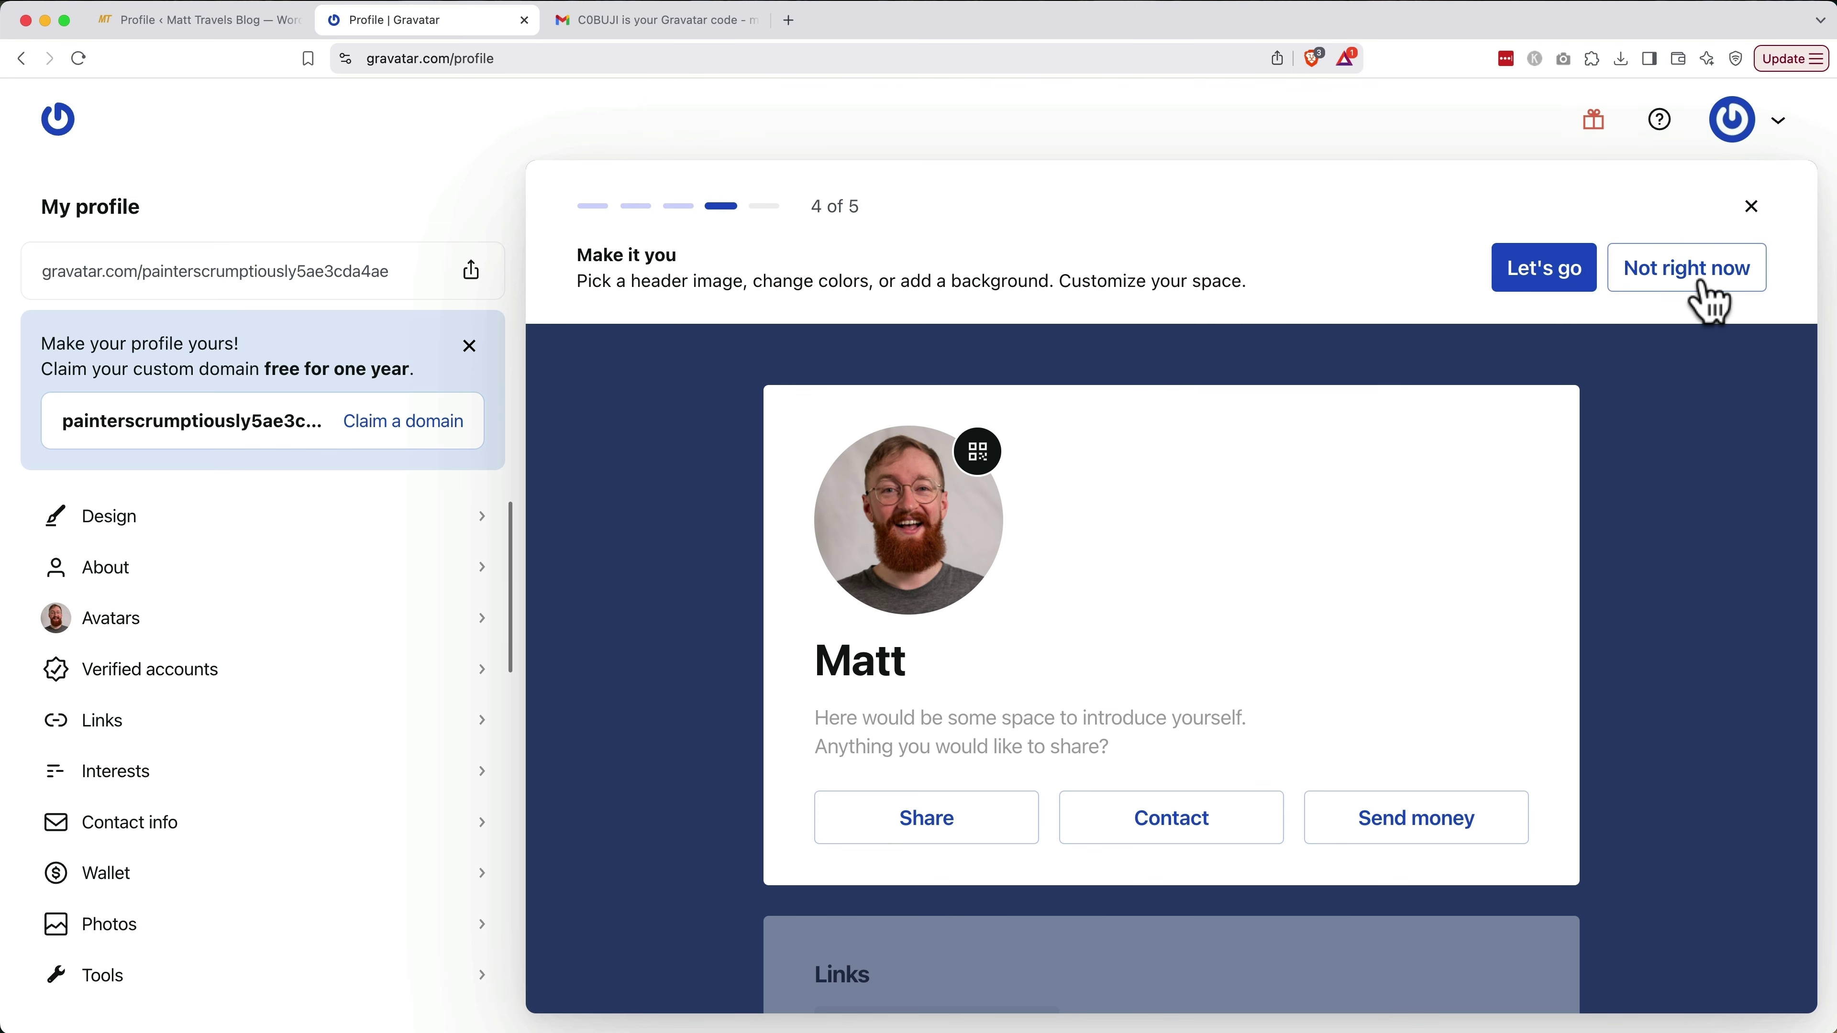
click(1708, 284)
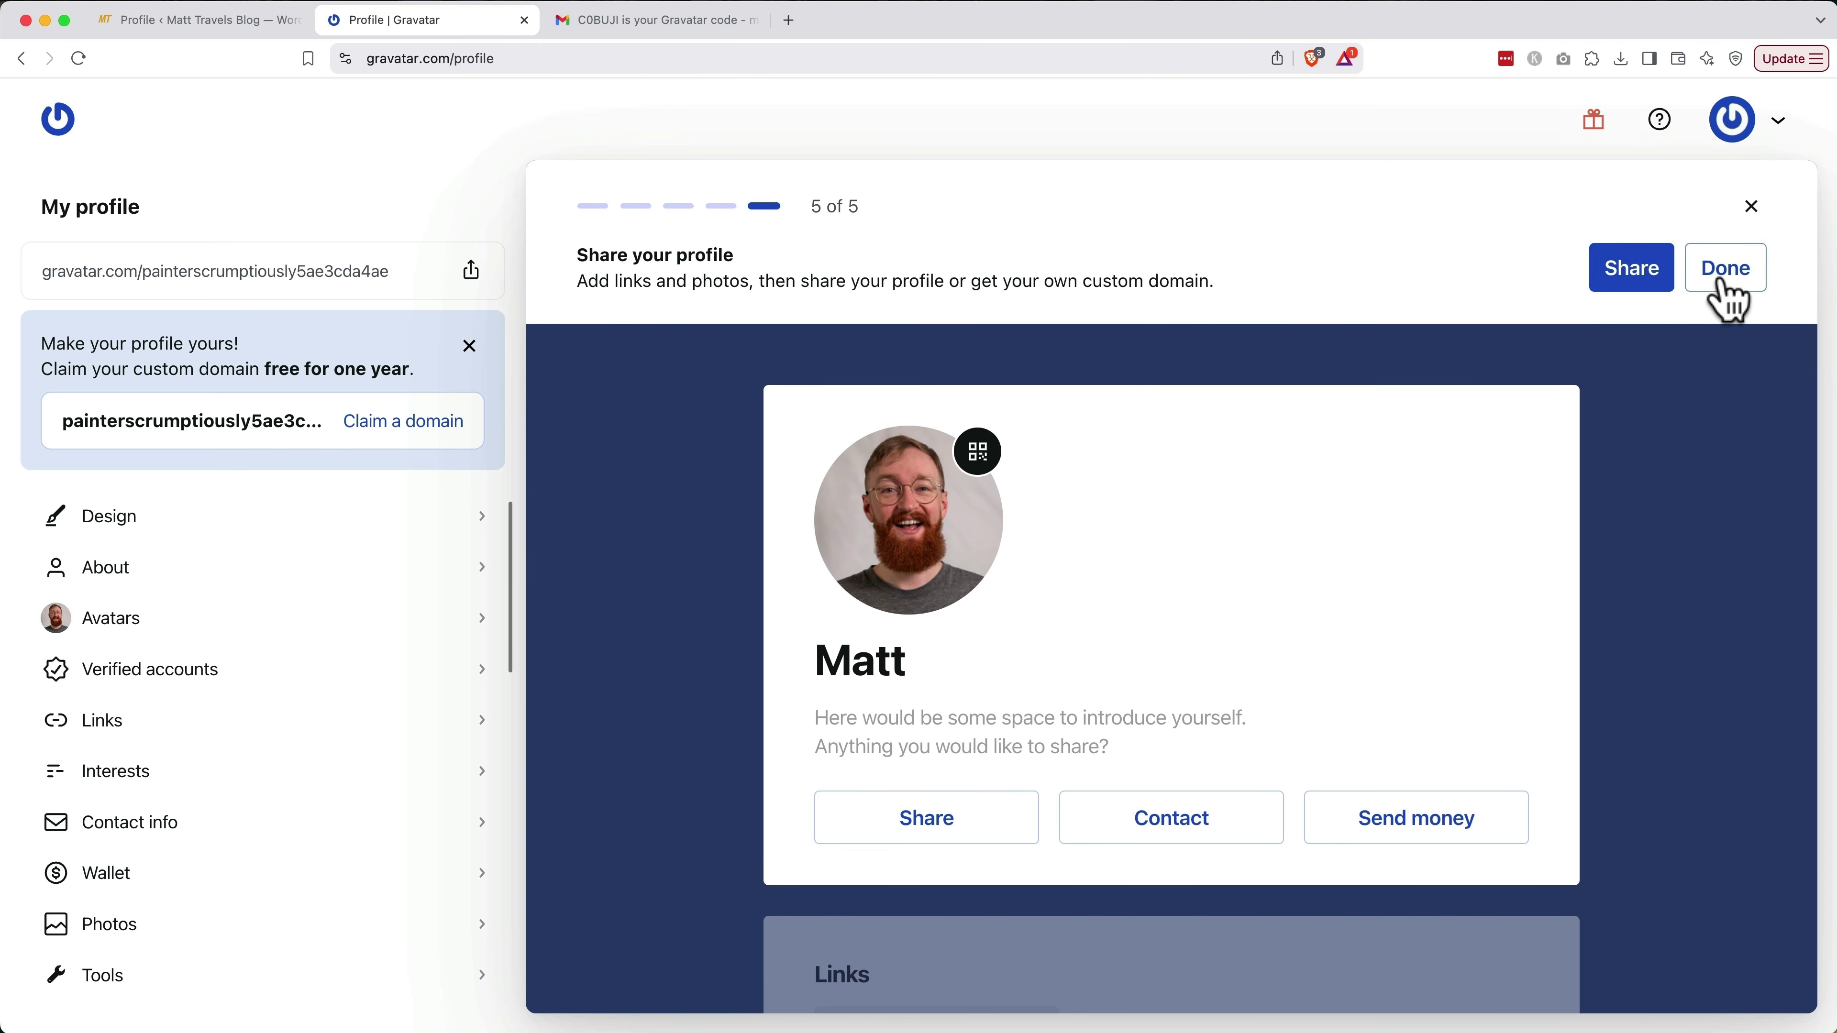
click(1727, 284)
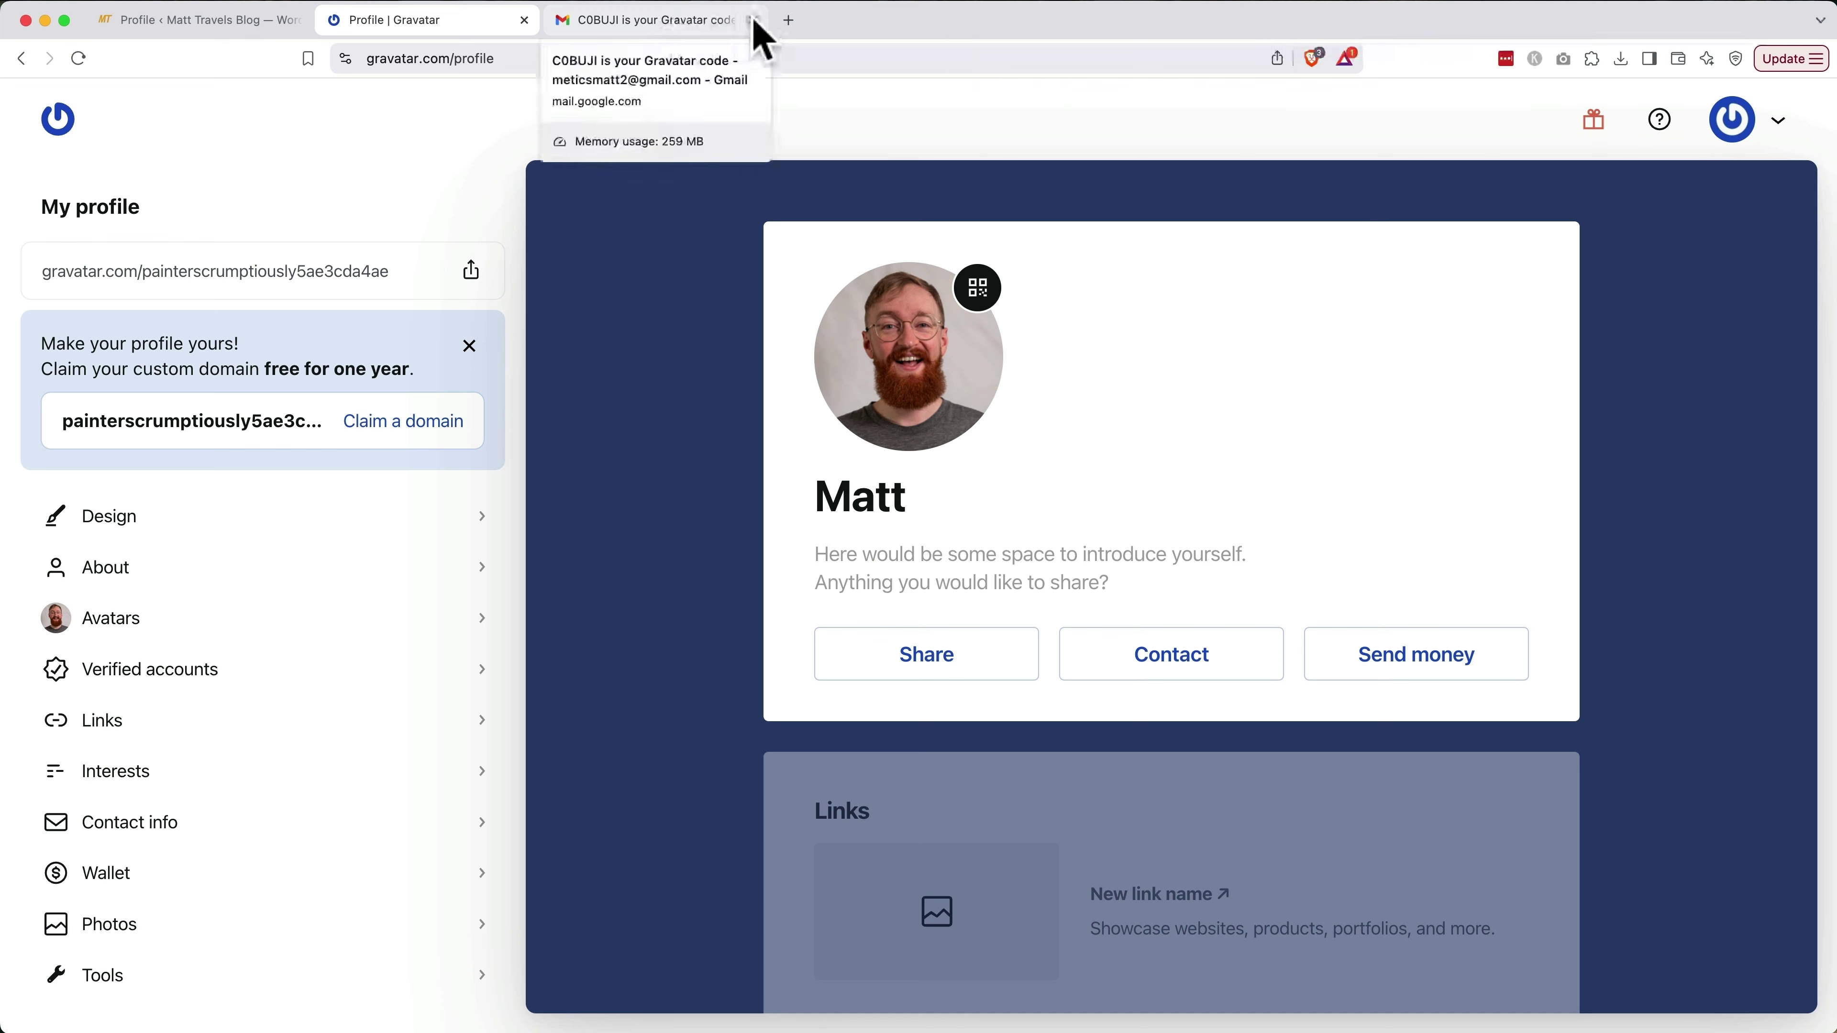
click(756, 20)
click(524, 20)
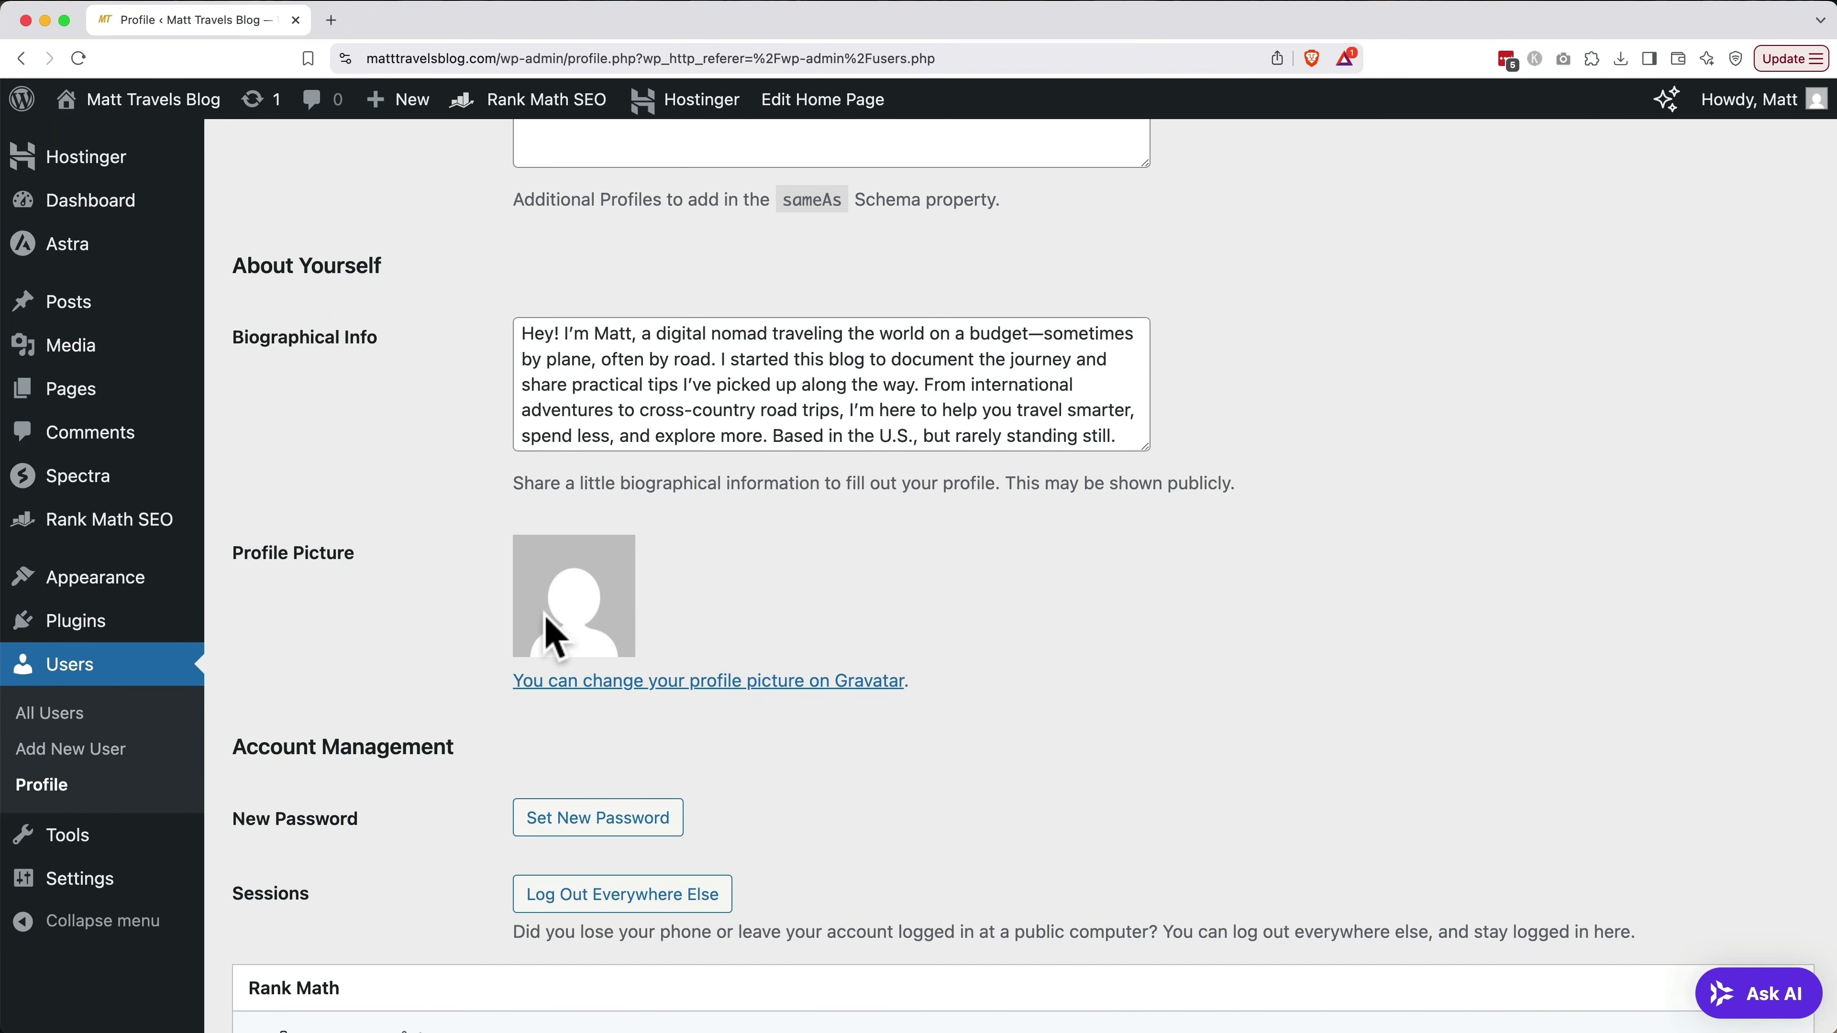
Update the author profile and check the Gravatar photo now appears as the Profile Picture
scroll(750, 611, down, 1)
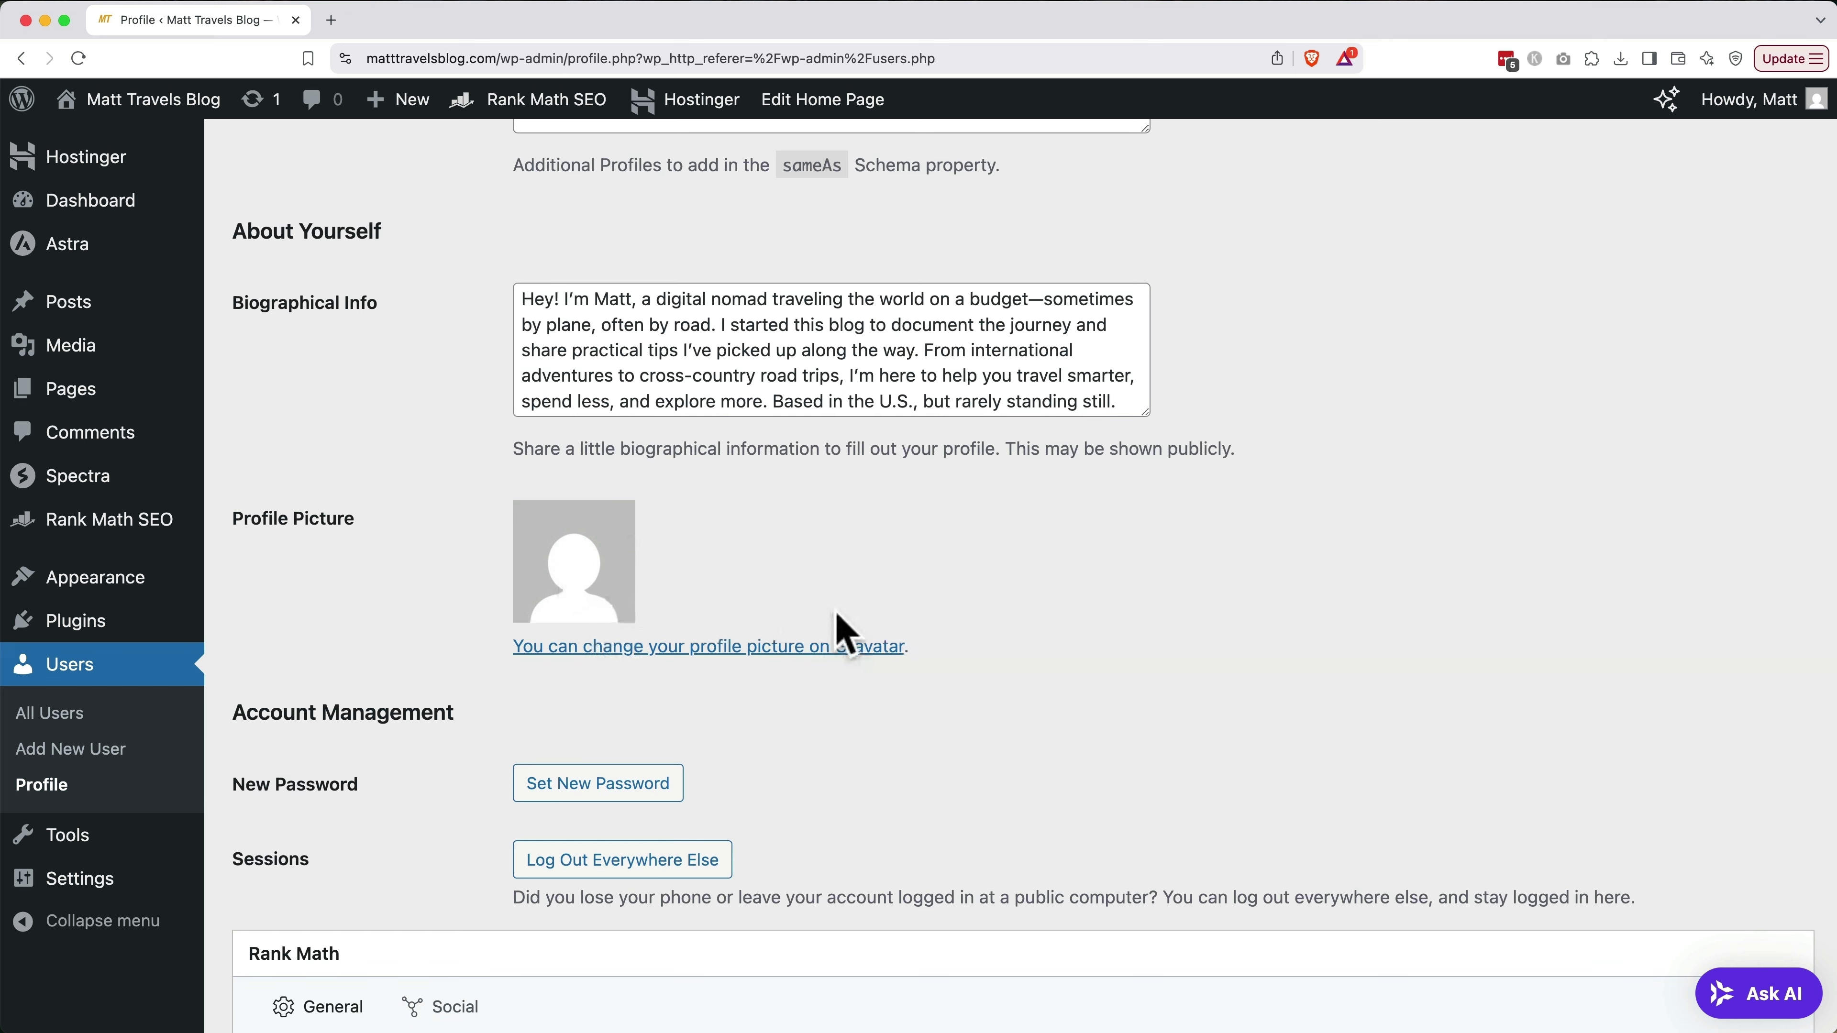
scroll(652, 464, down, 15)
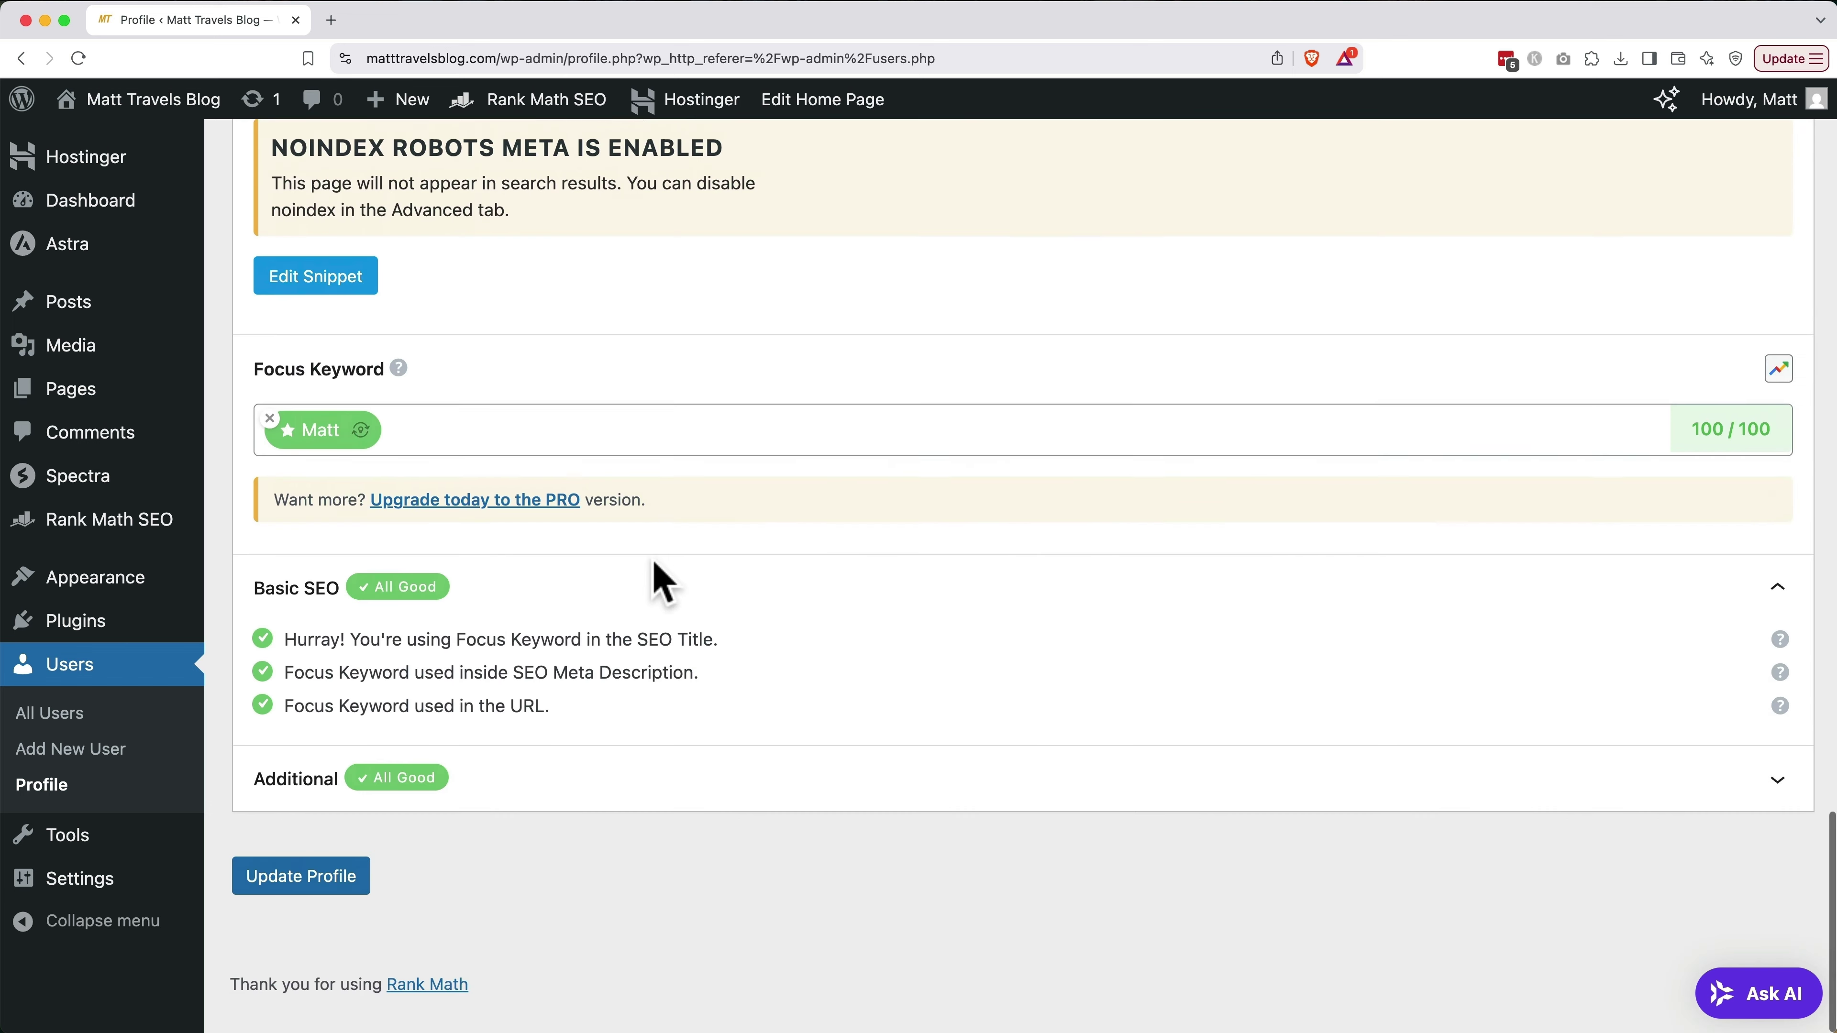
click(318, 905)
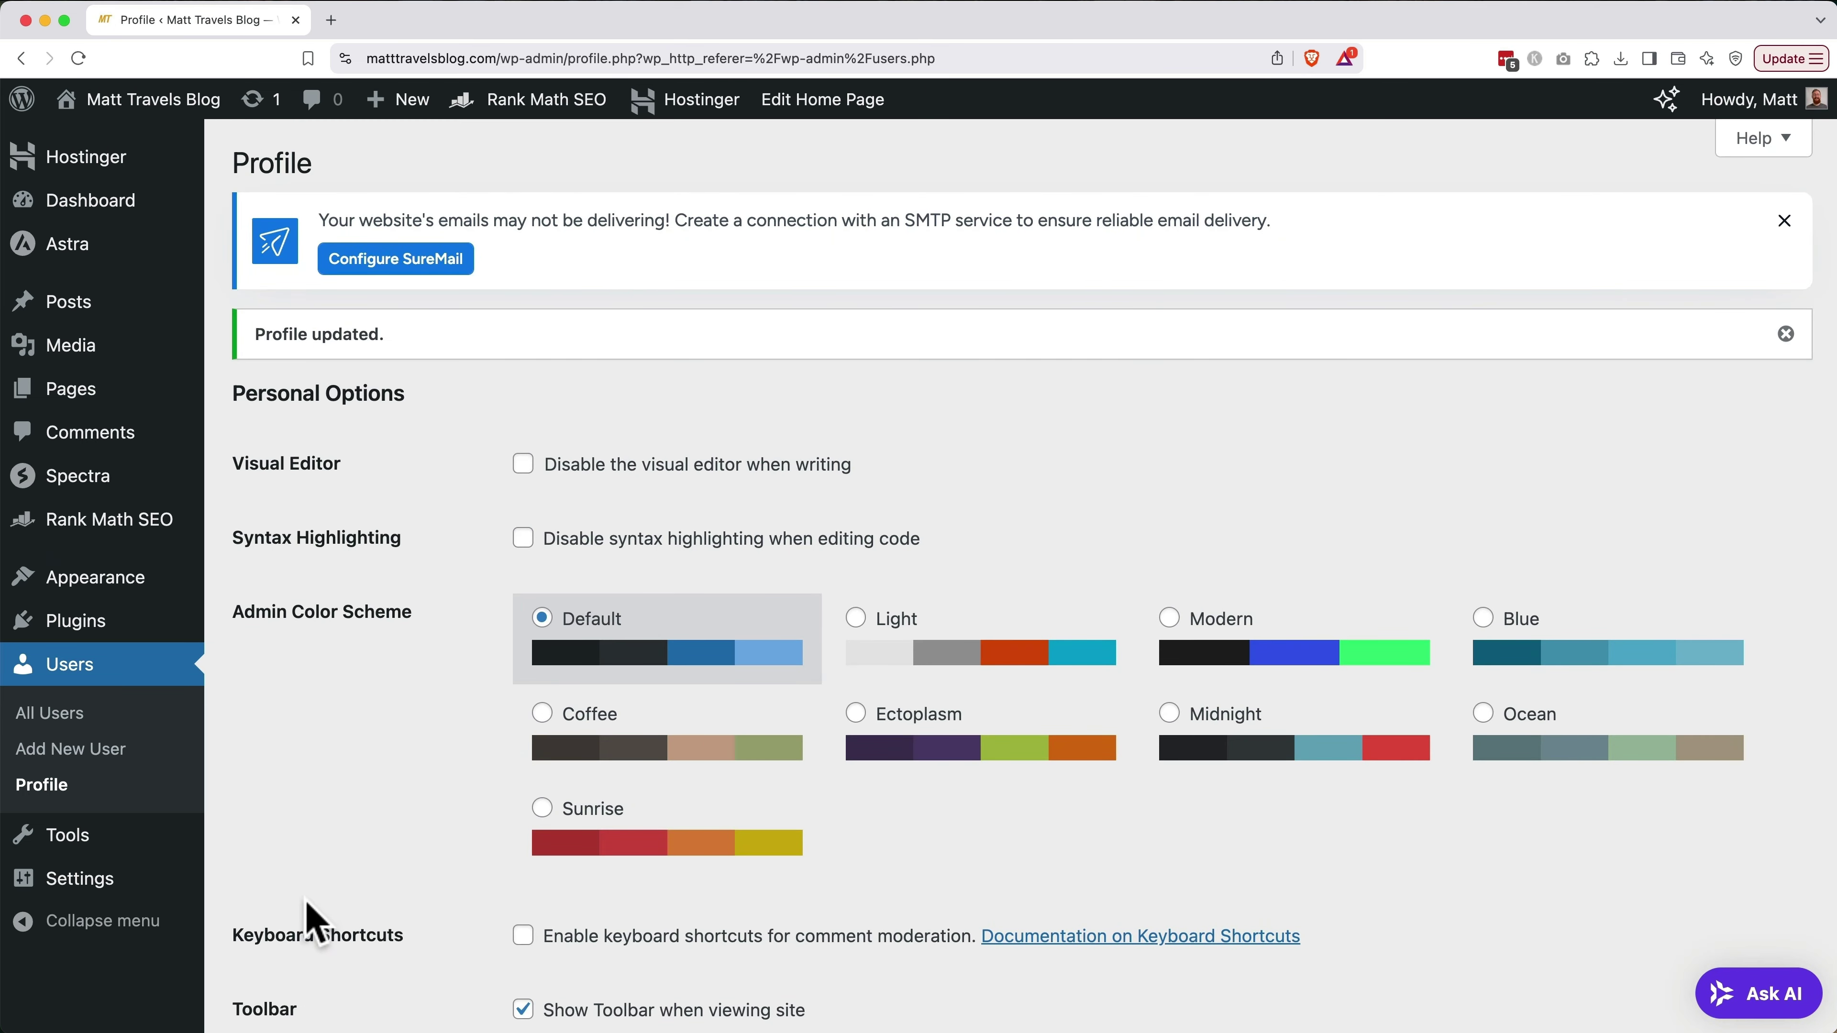
scroll(311, 919, down, 10)
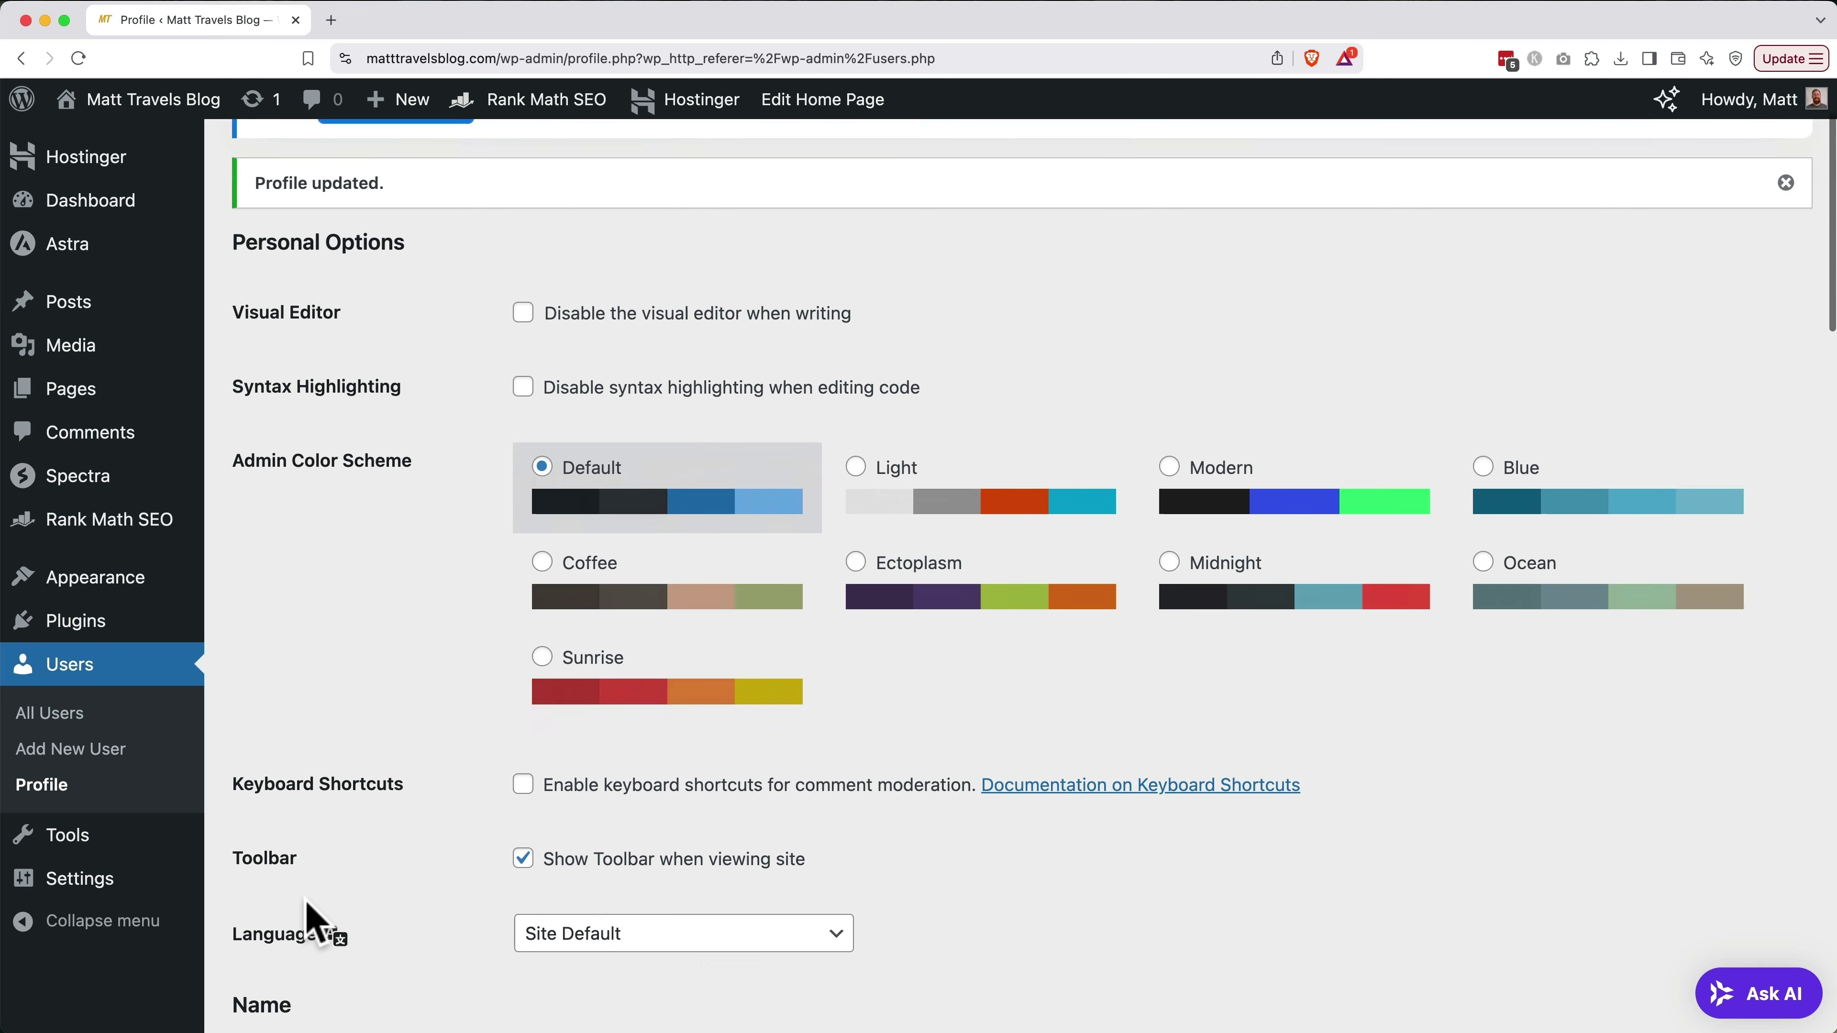
scroll(312, 920, down, 15)
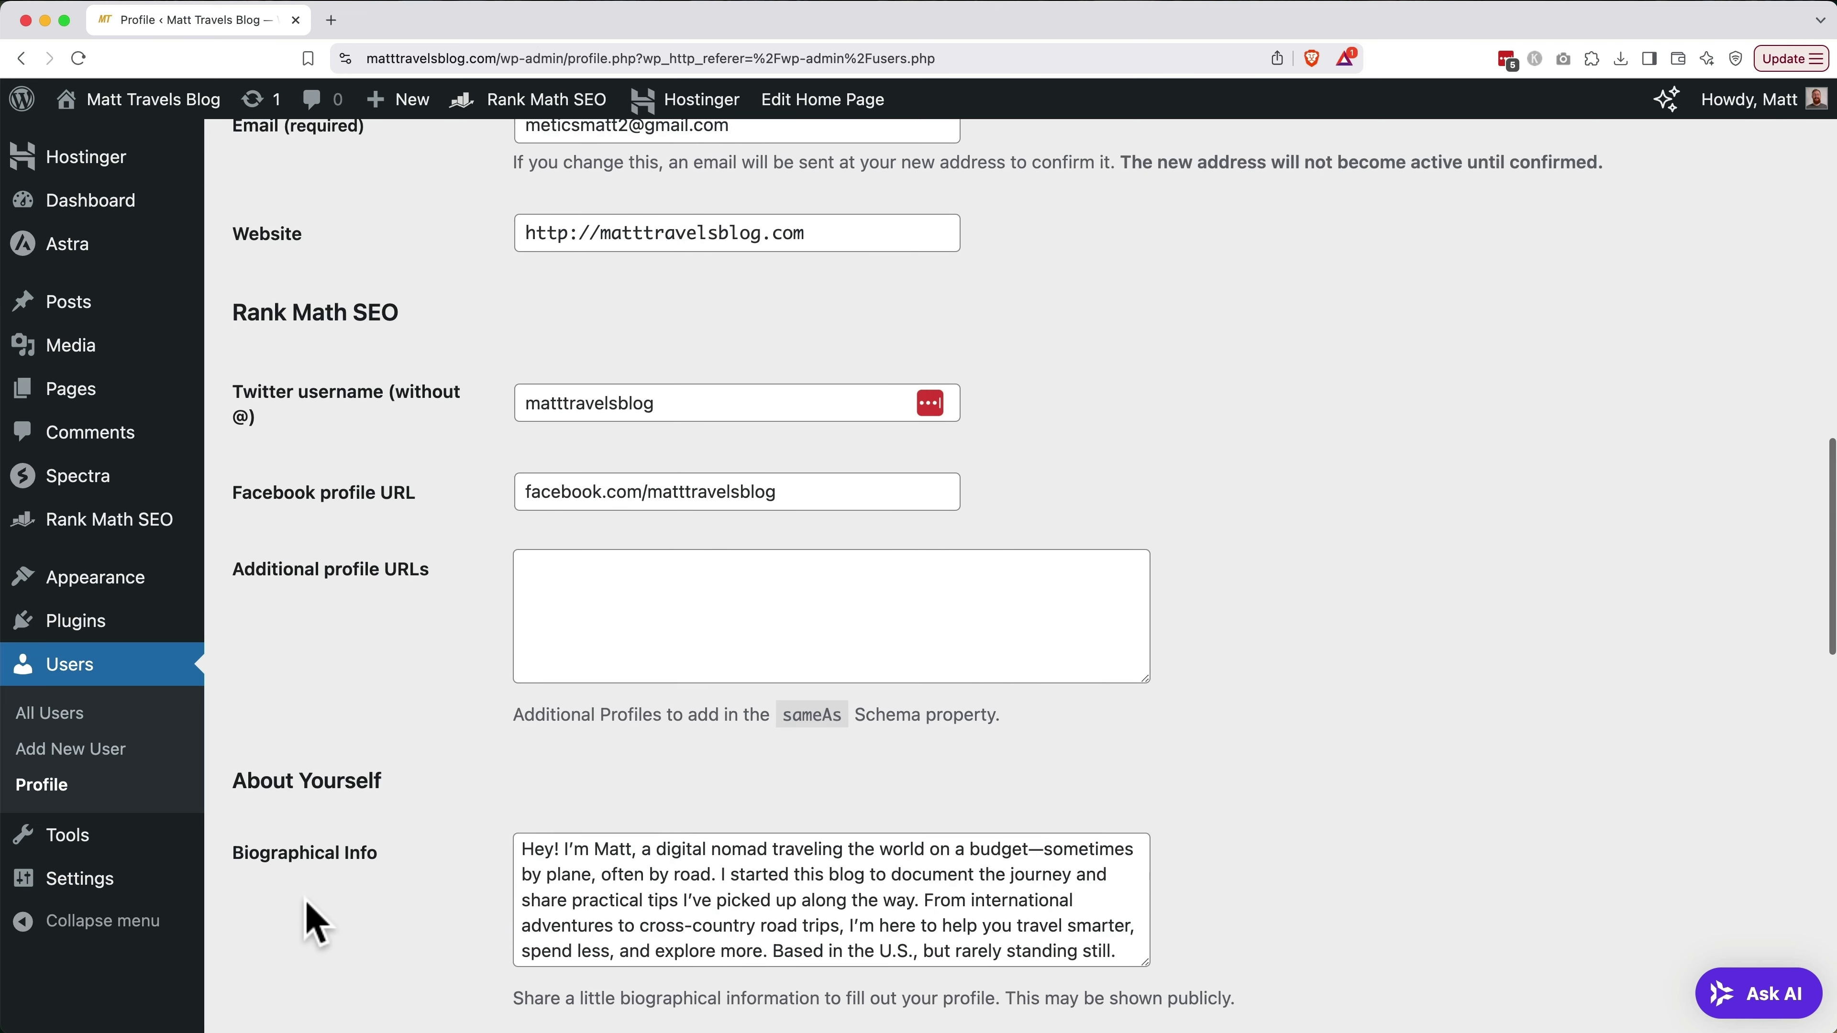
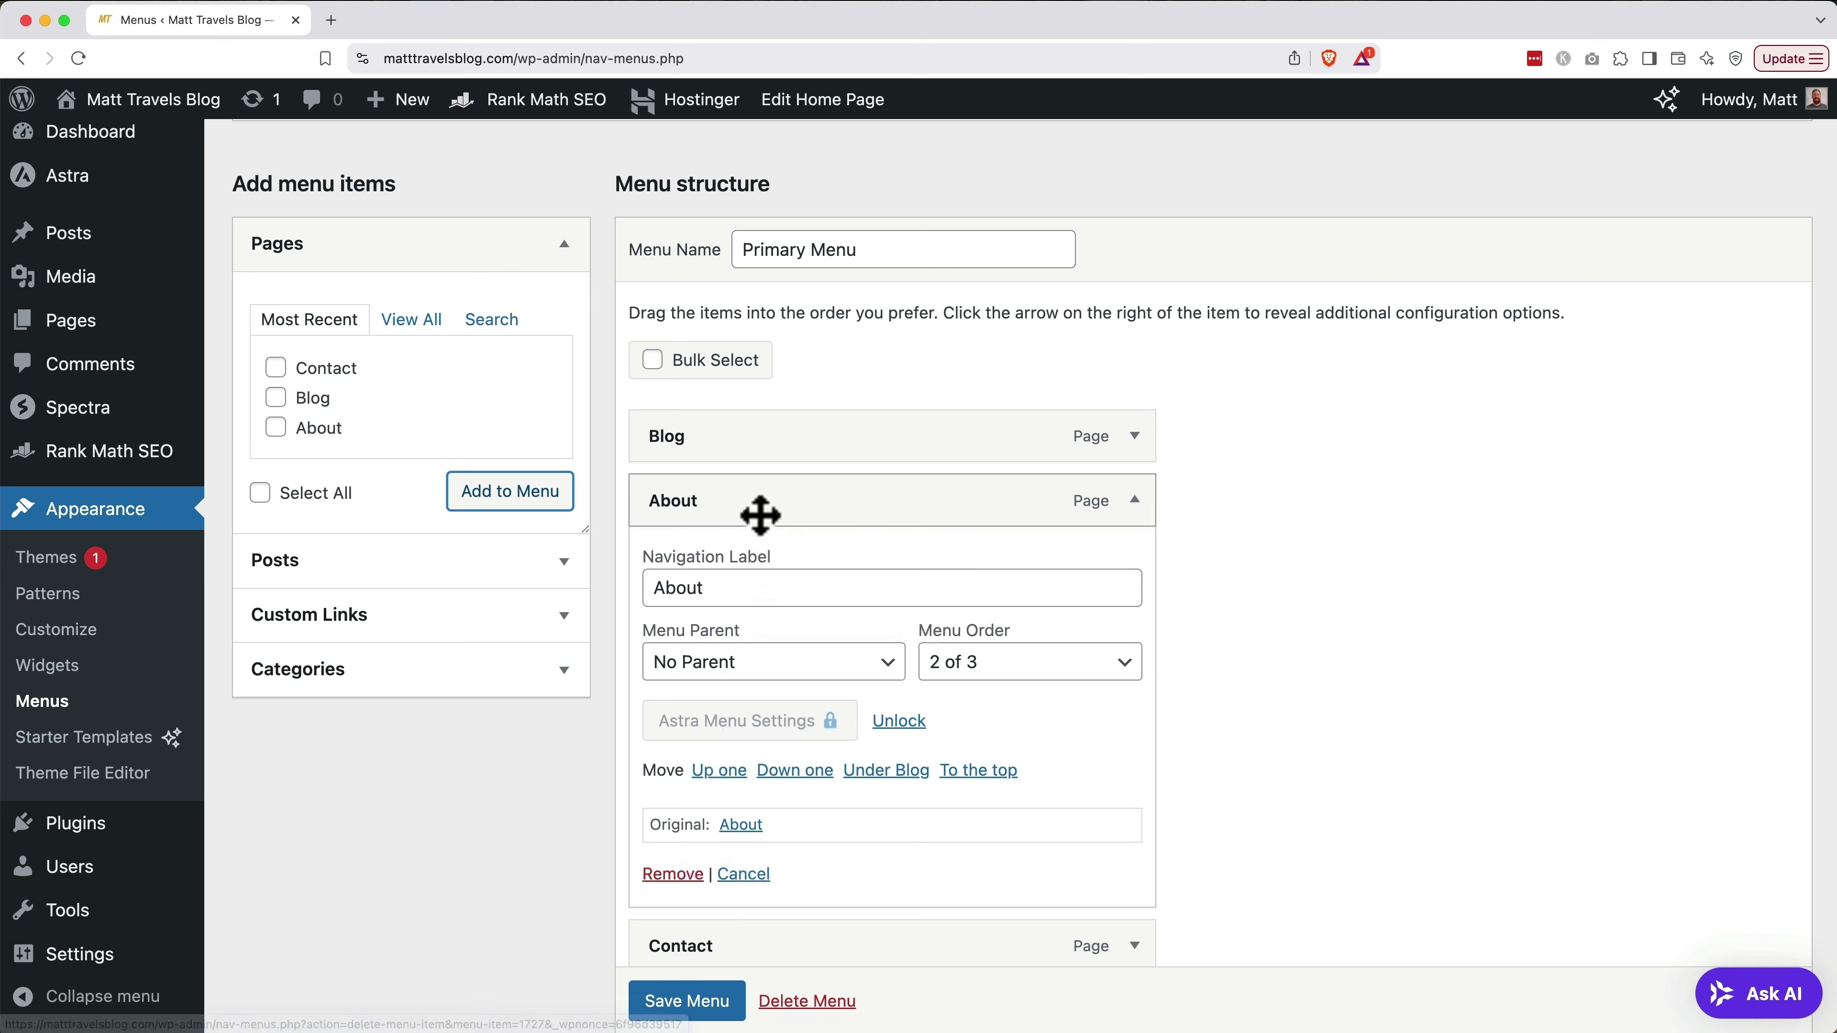
Reorder the Primary Menu to Blog, About, Contact and save it
drag(763, 523, 761, 724)
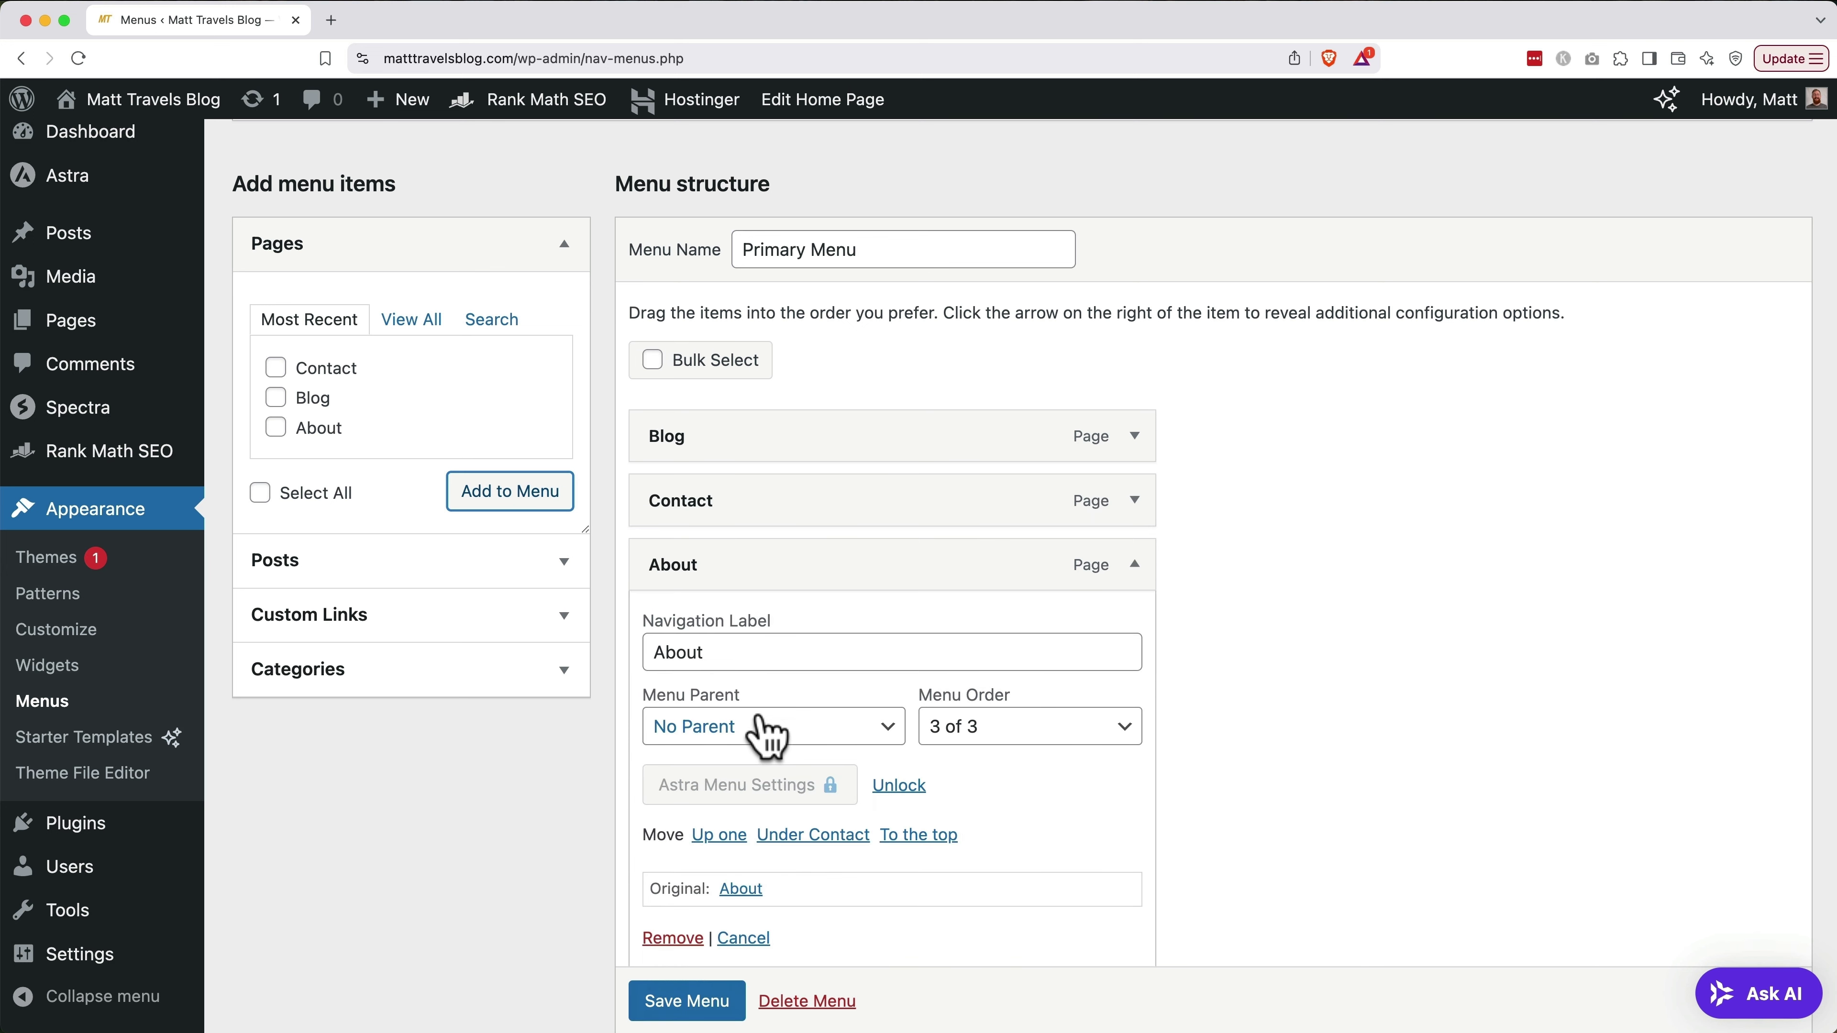
click(719, 835)
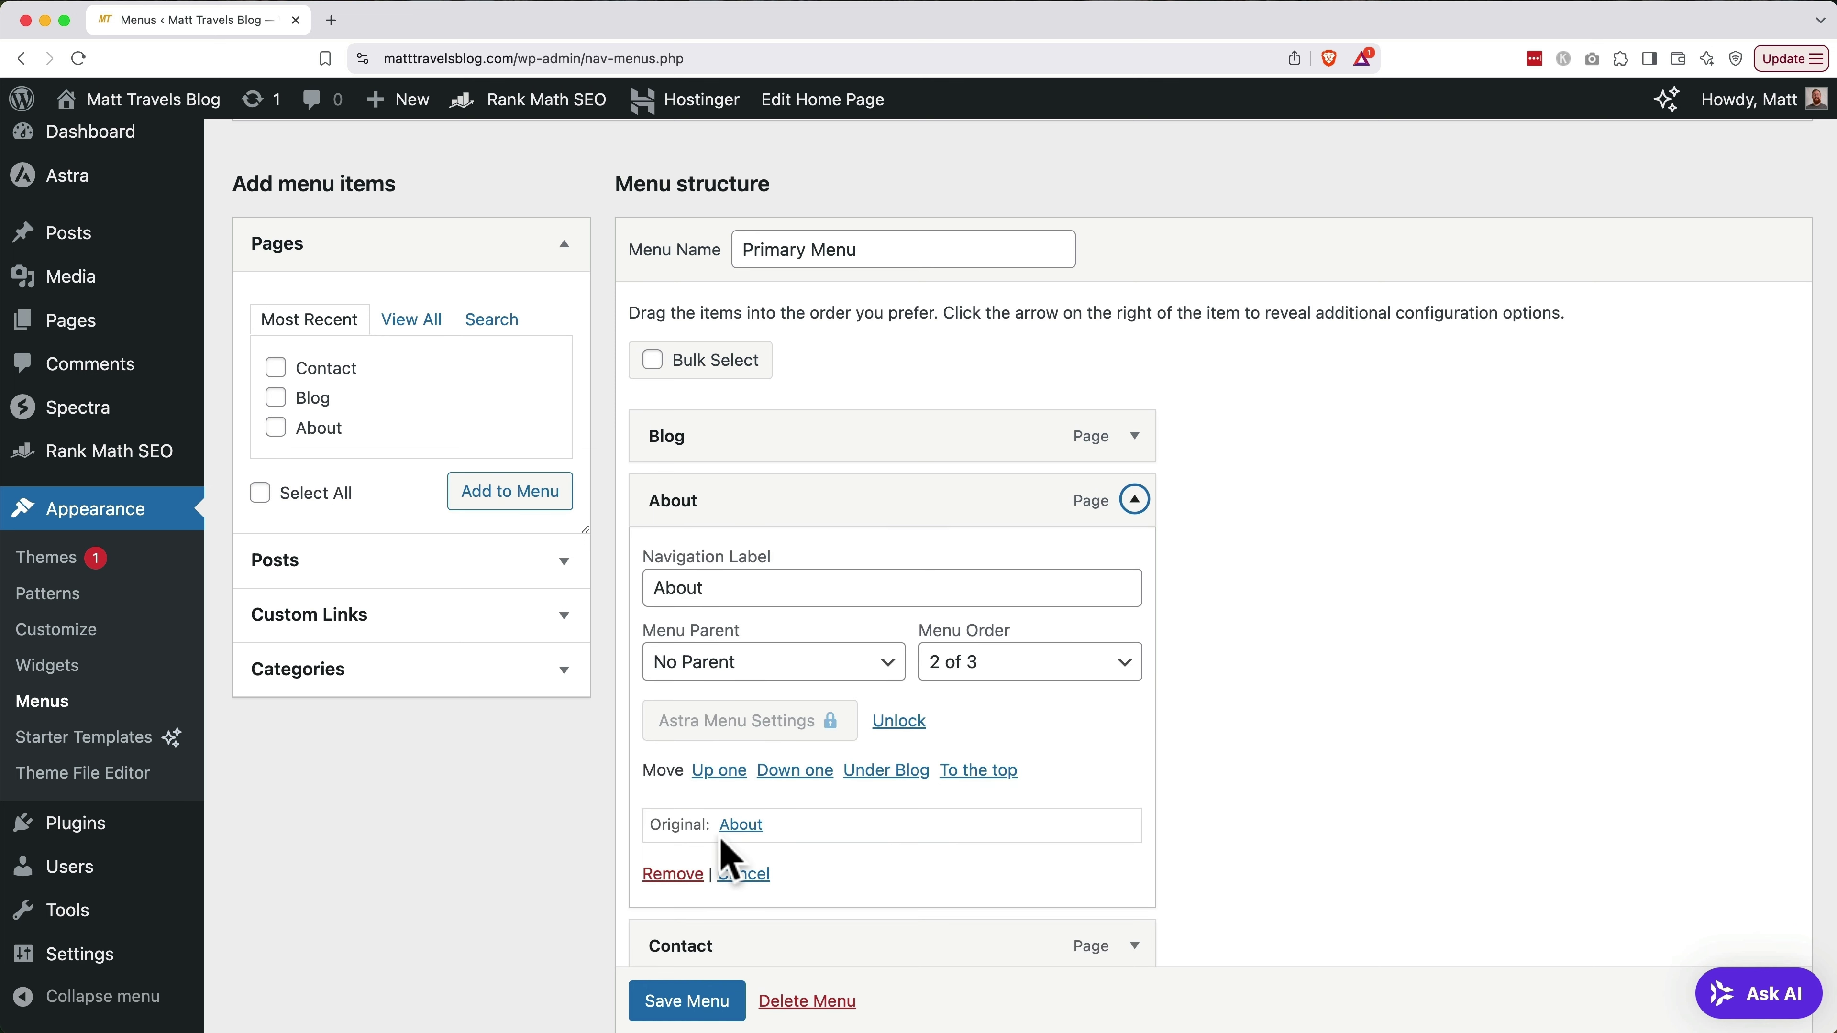
click(691, 1000)
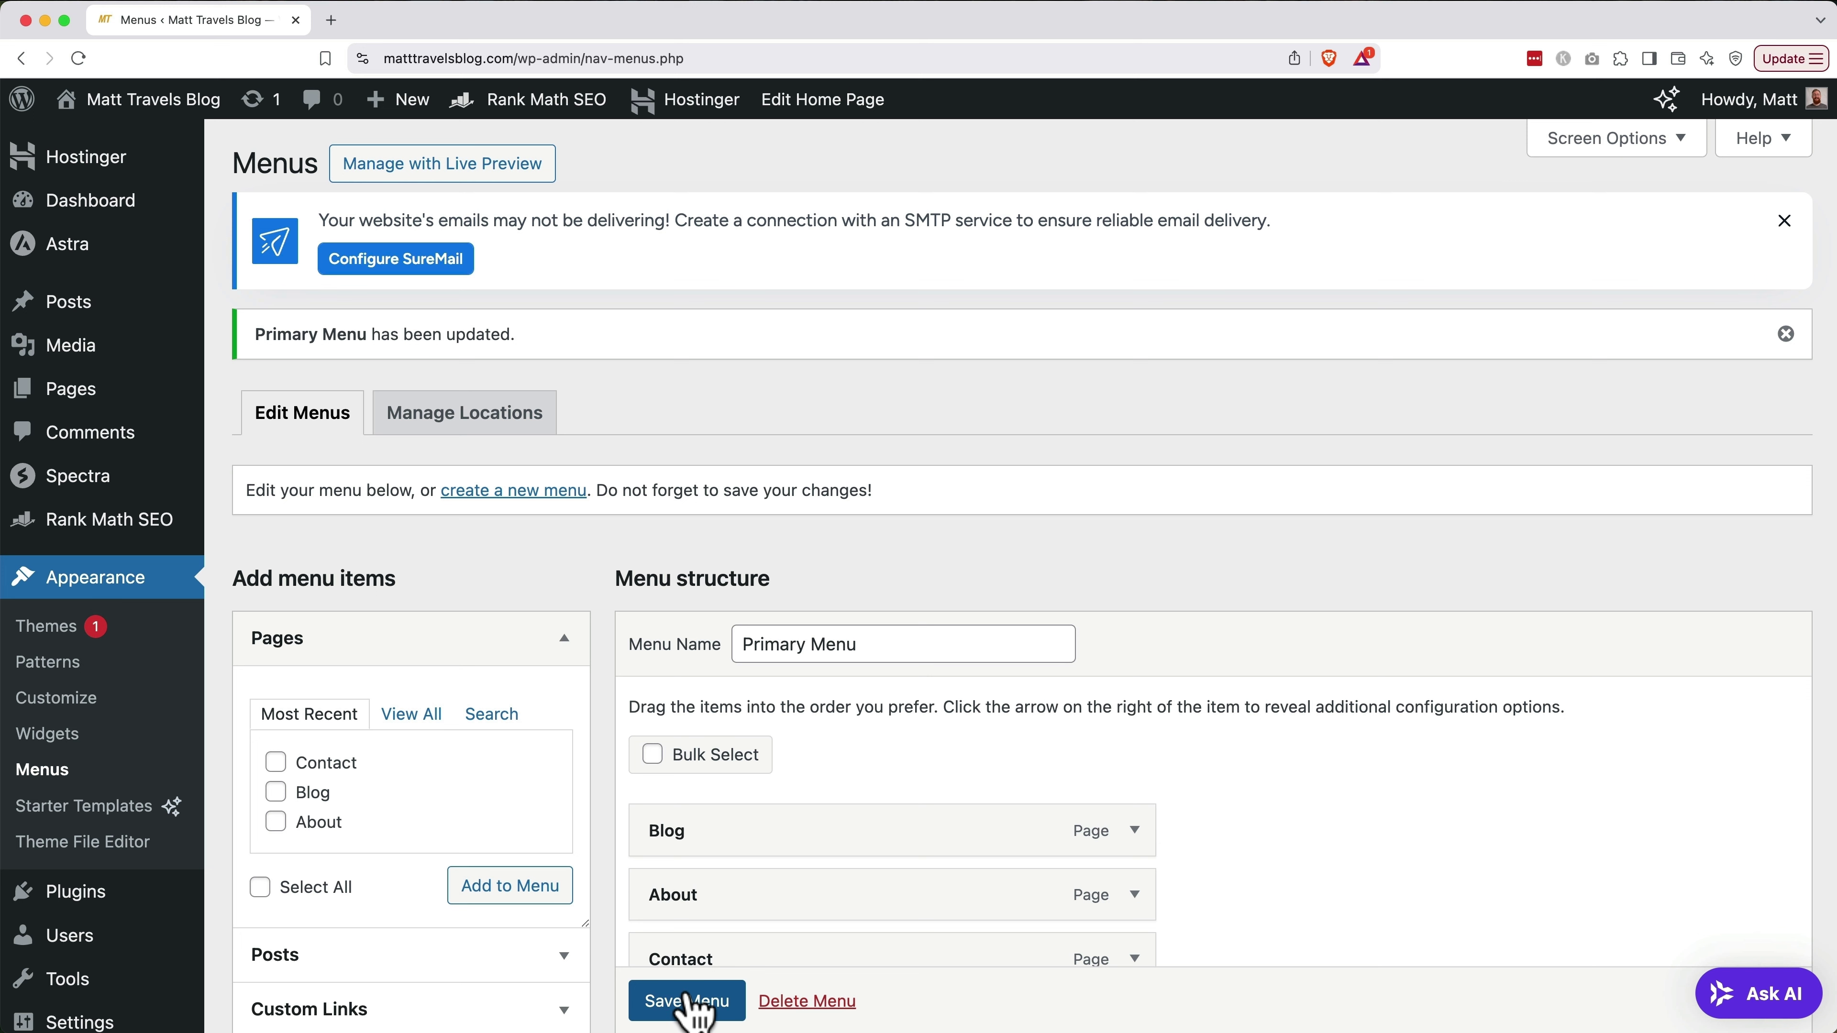
Check the Primary Menu in the Customizer live preview, then view the All Pages list
click(449, 175)
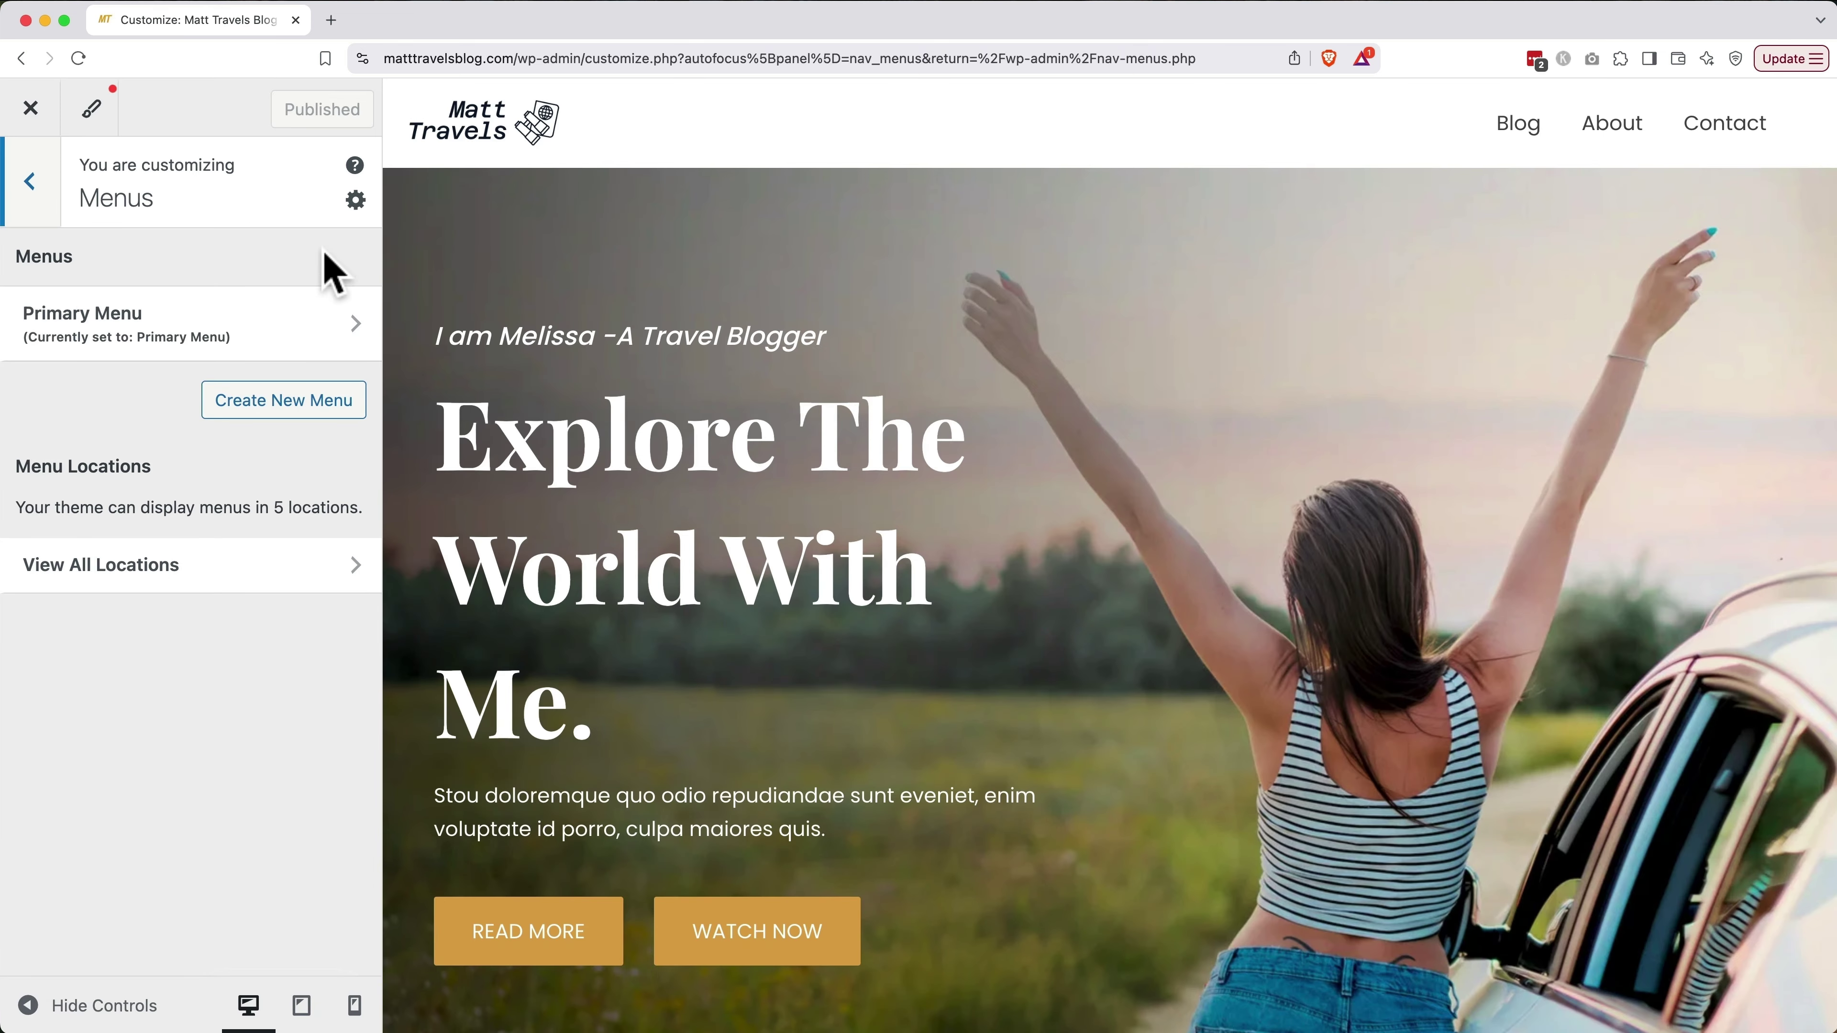
click(269, 331)
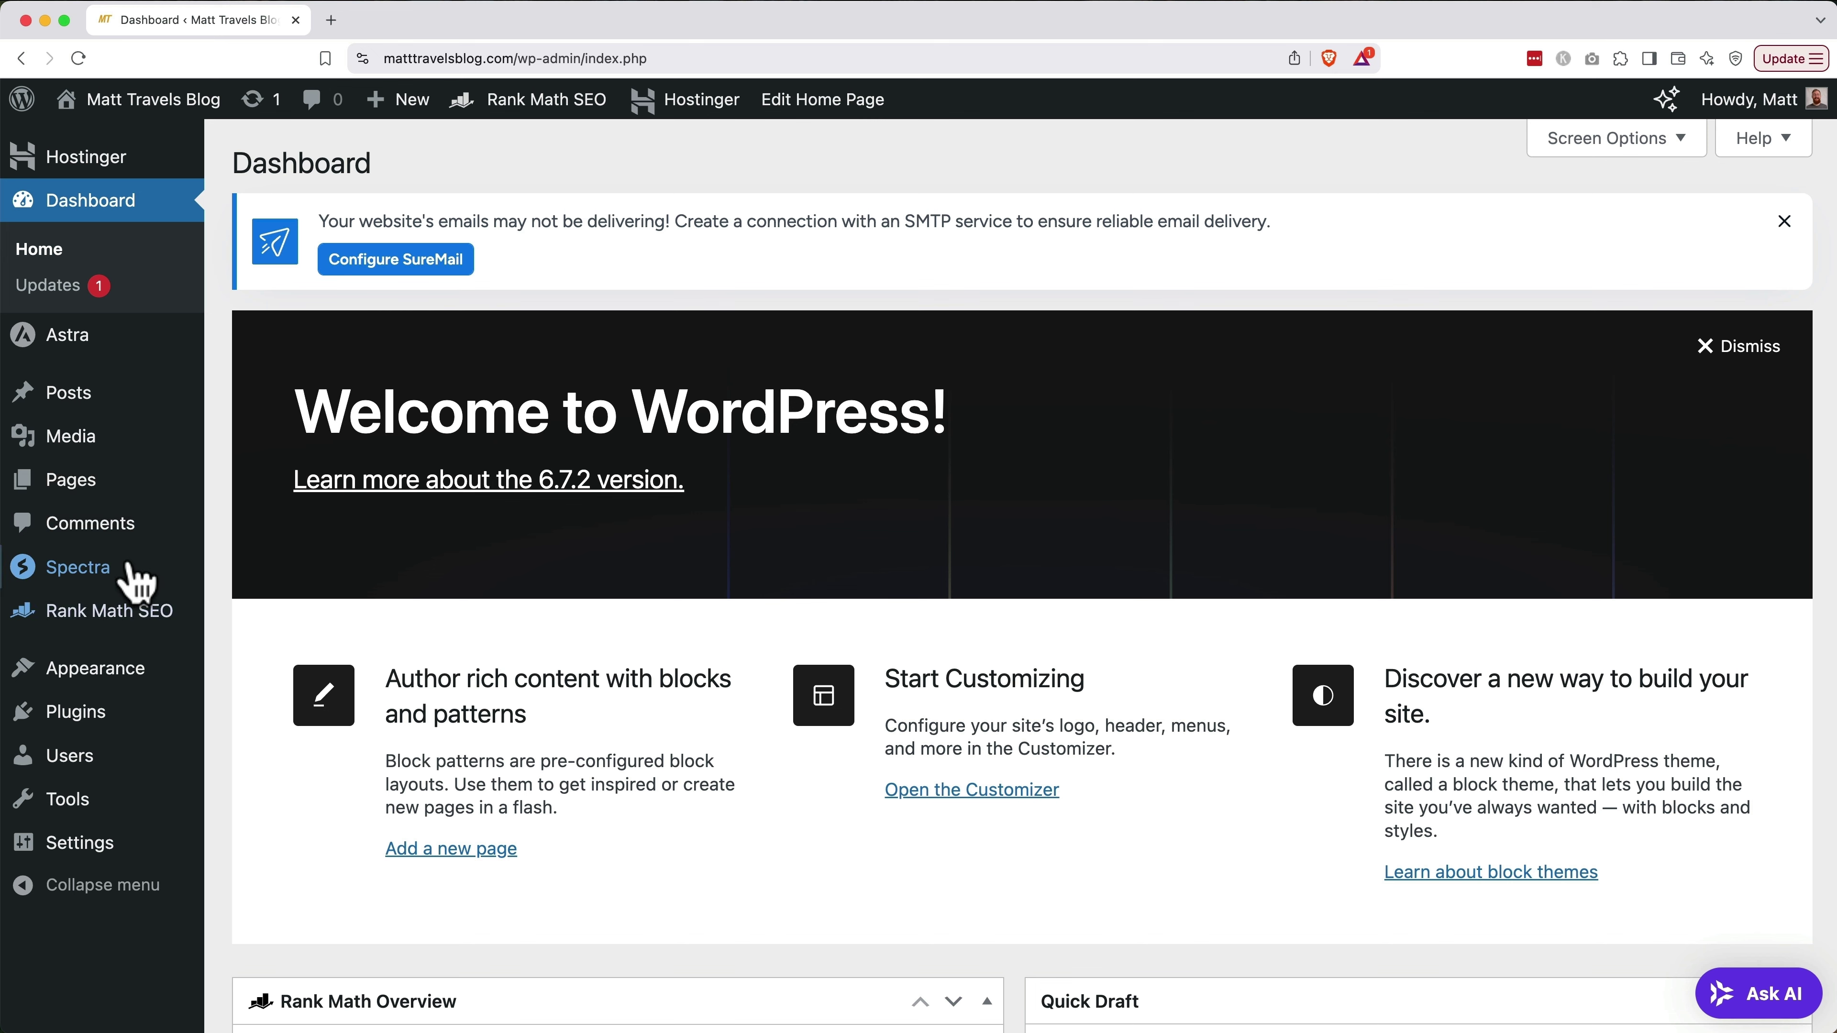
click(76, 484)
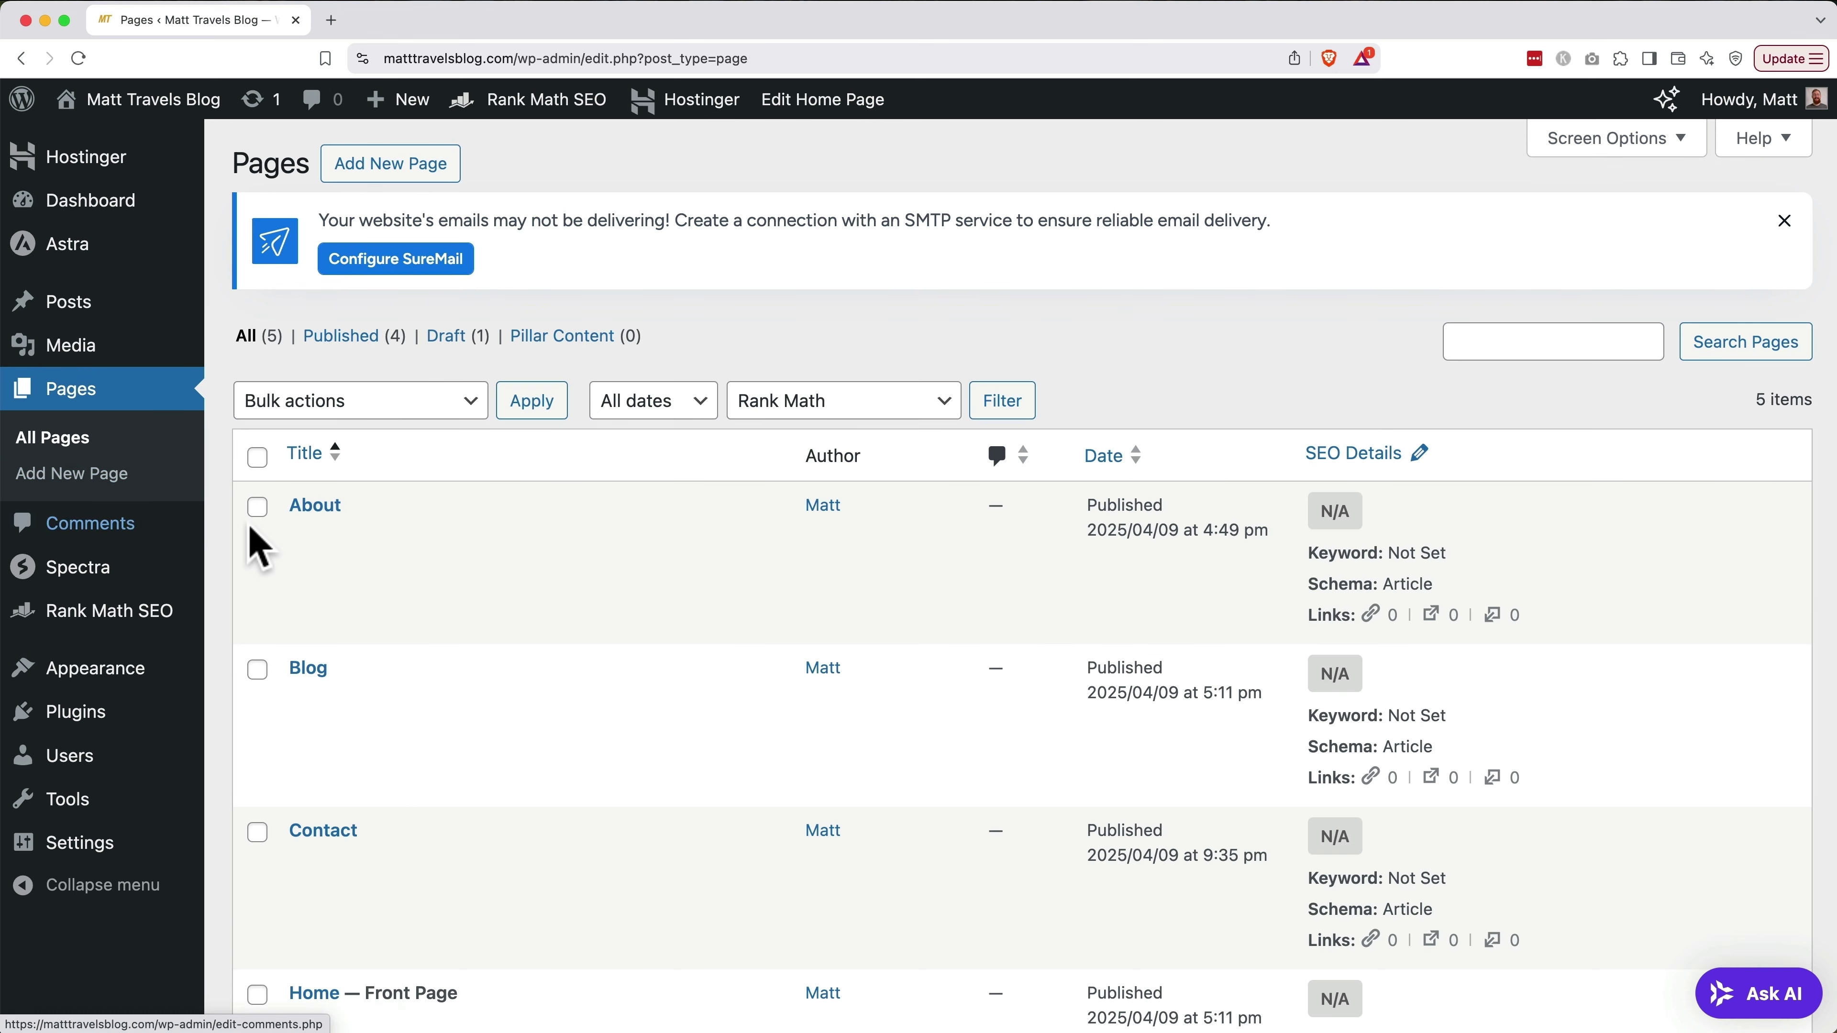
scroll(369, 629, down, 5)
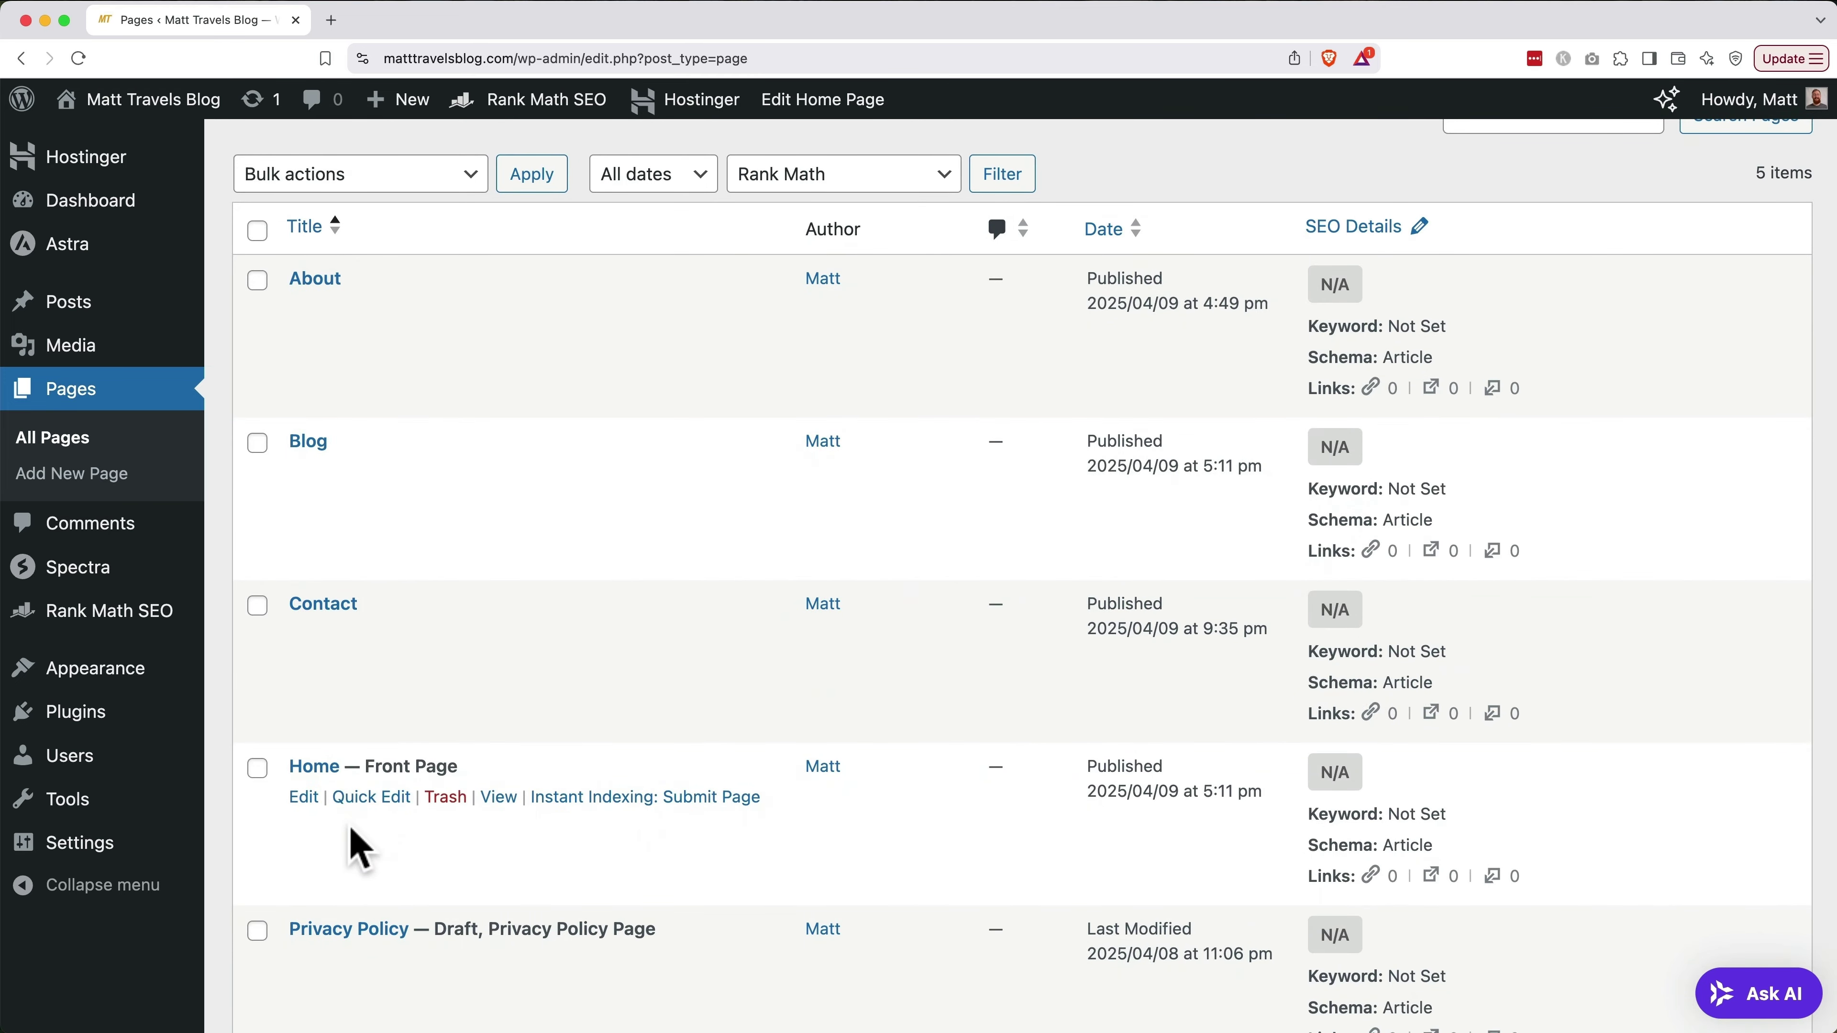
Edit the Home page and change the hero heading to 'Explore Europe With Me.'
click(304, 797)
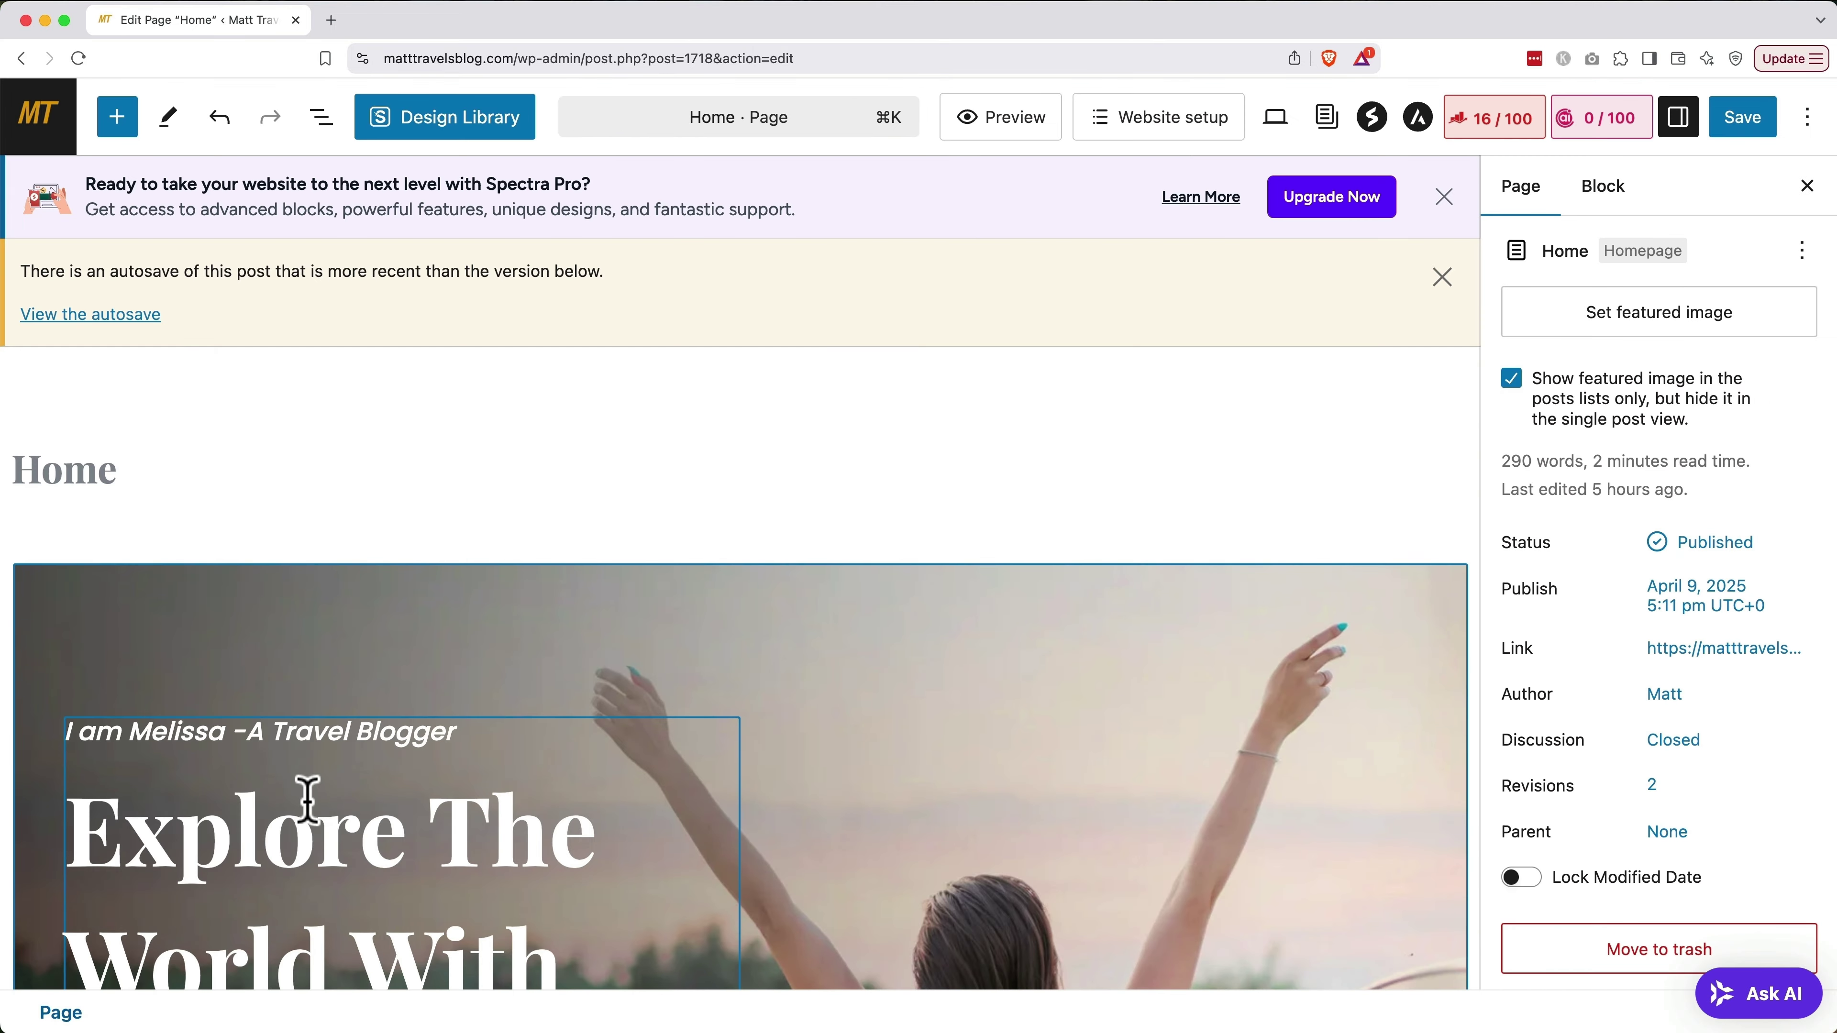
scroll(308, 799, down, 3)
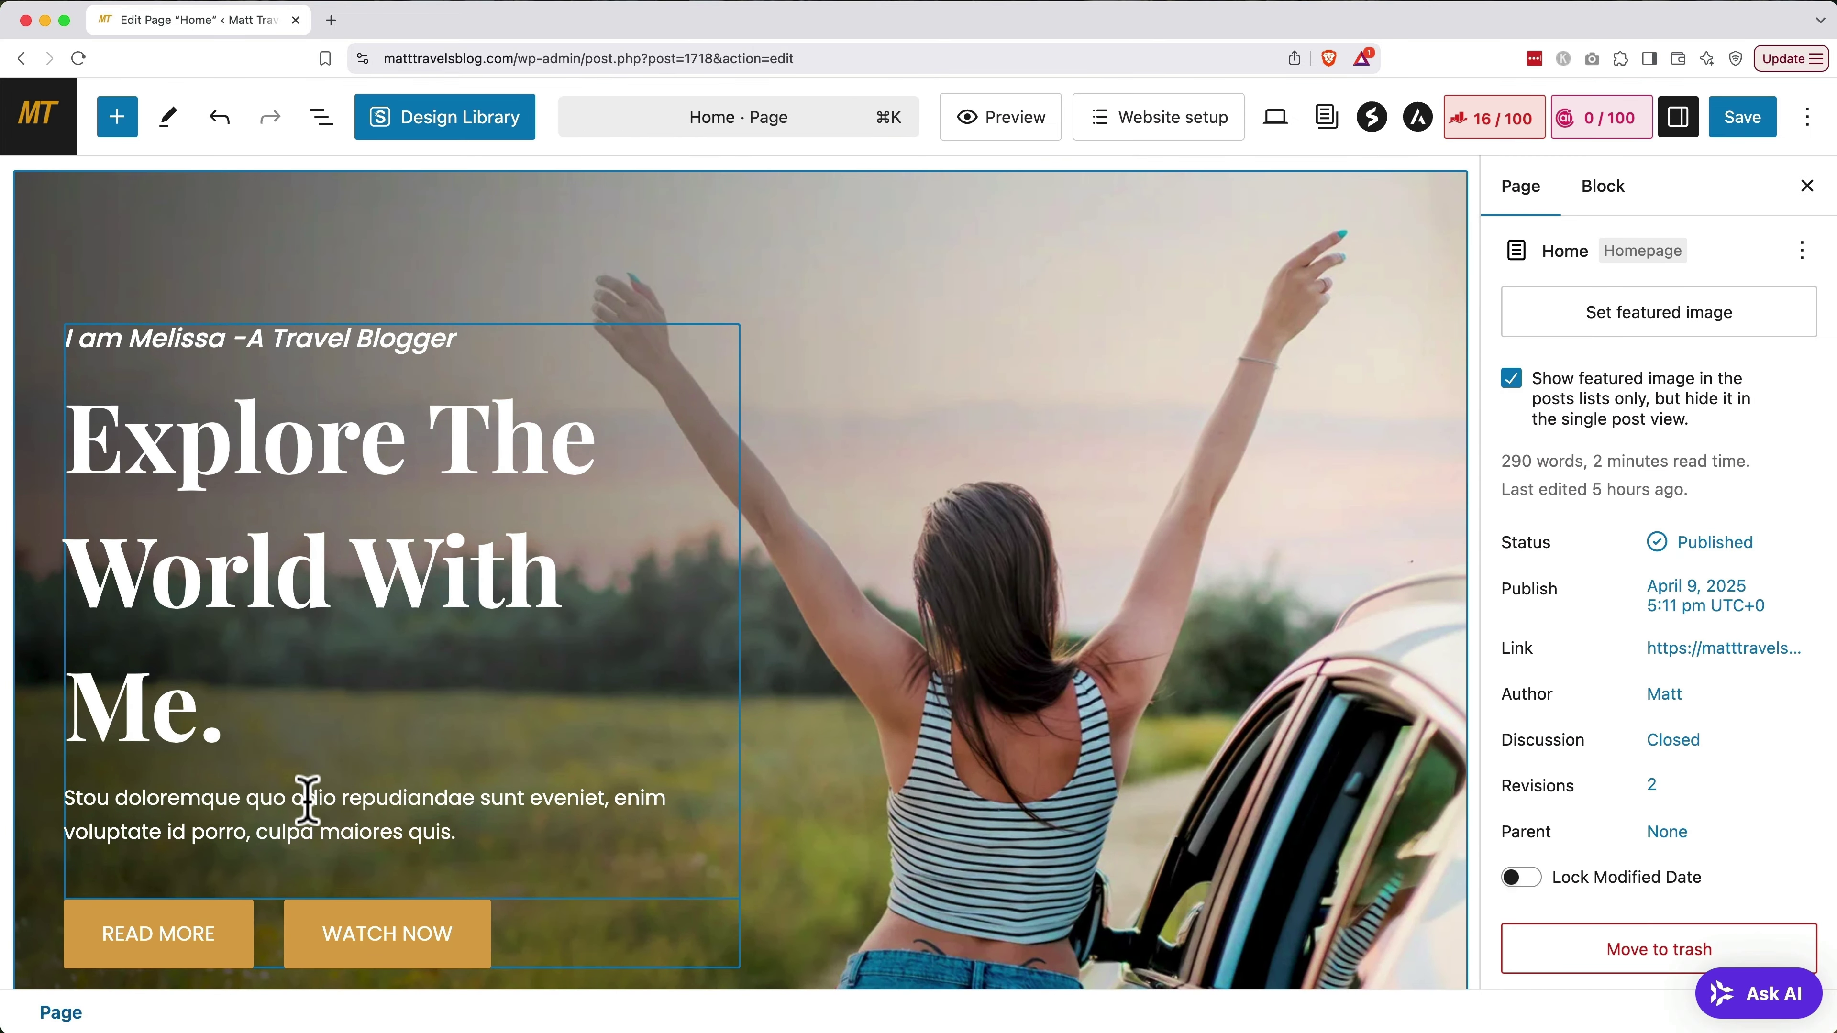
click(216, 710)
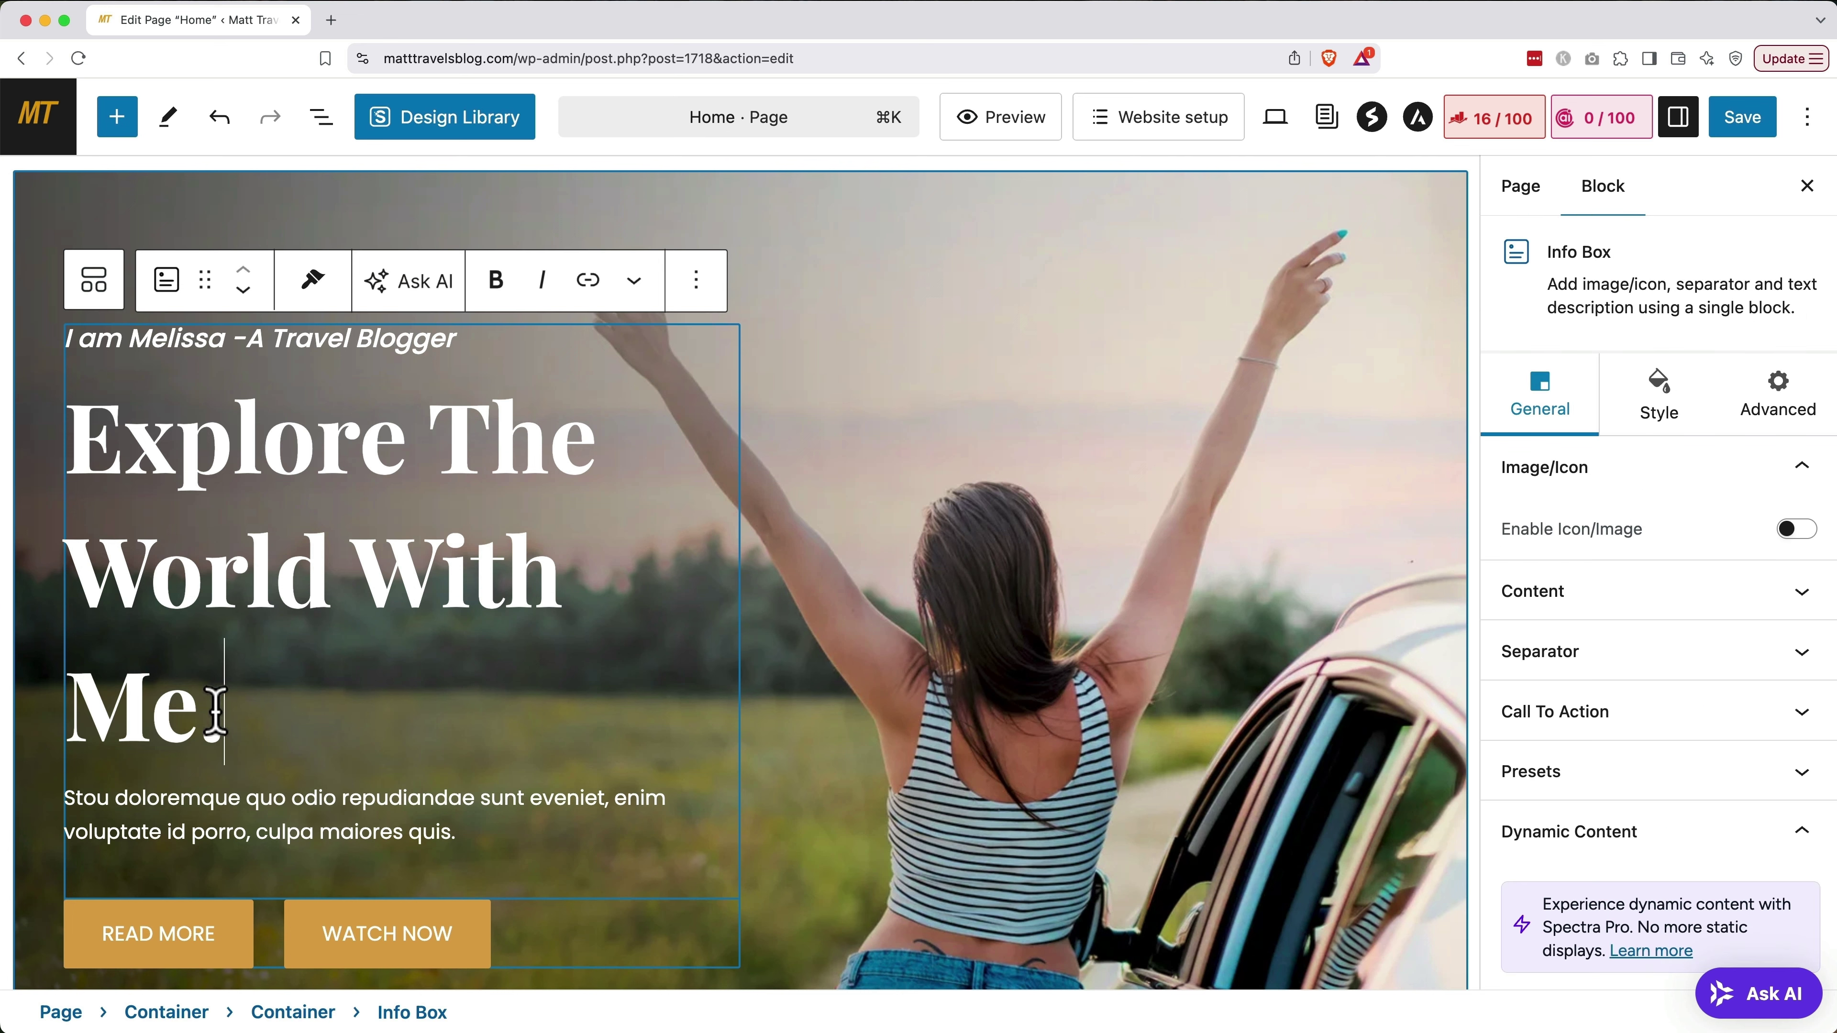
drag(217, 709, 437, 463)
text(Europe With ME)
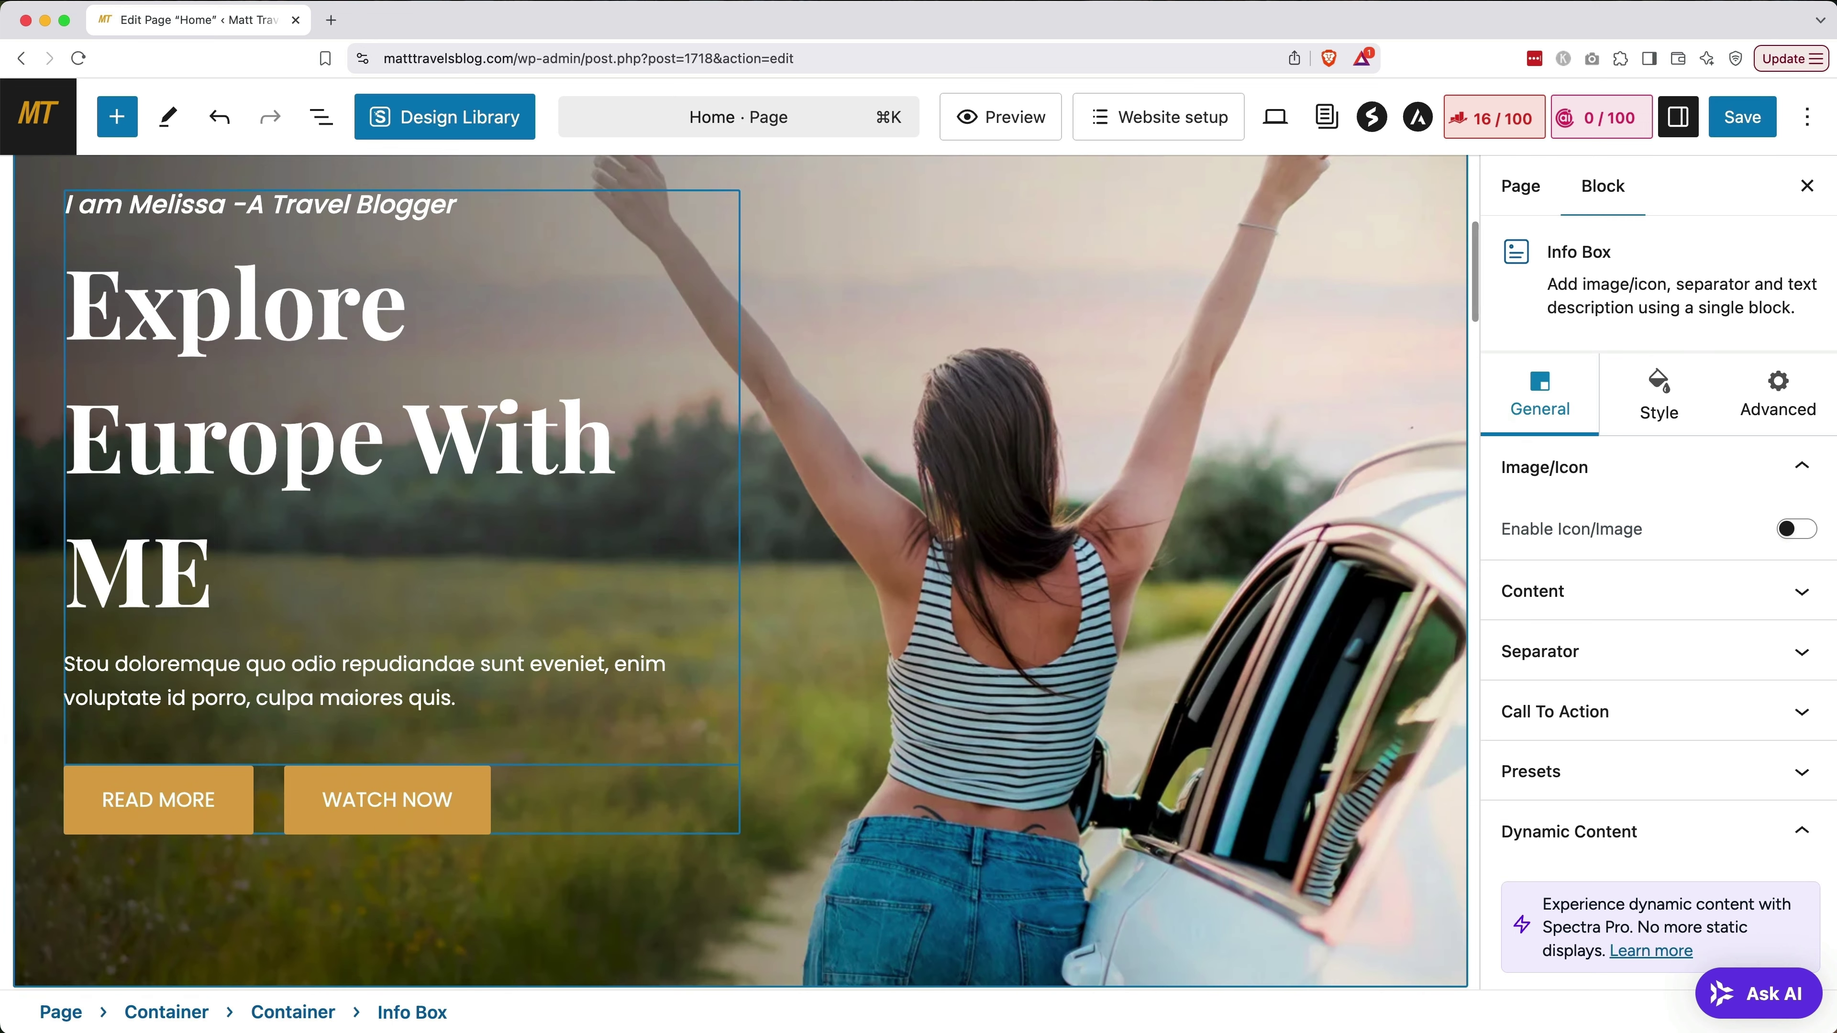
key(BackSpace)
text(e.)
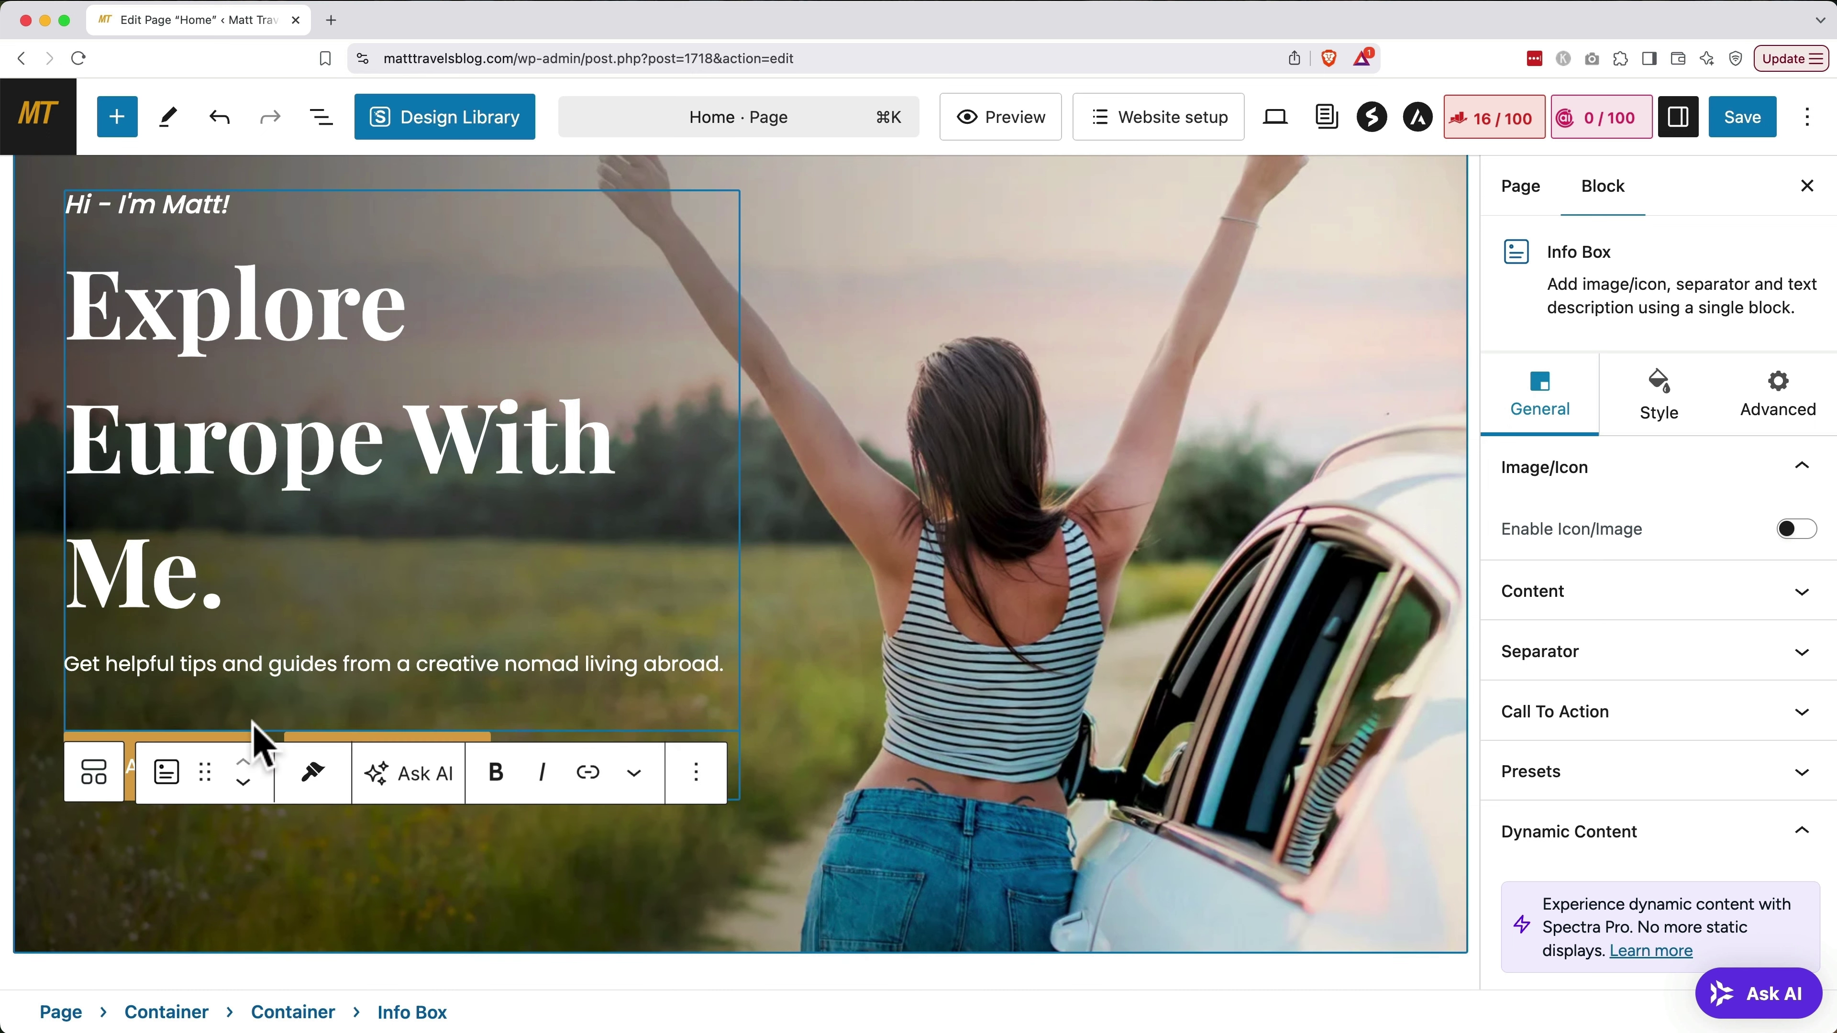
Make the hero tagline paragraph bold
triple_click(282, 664)
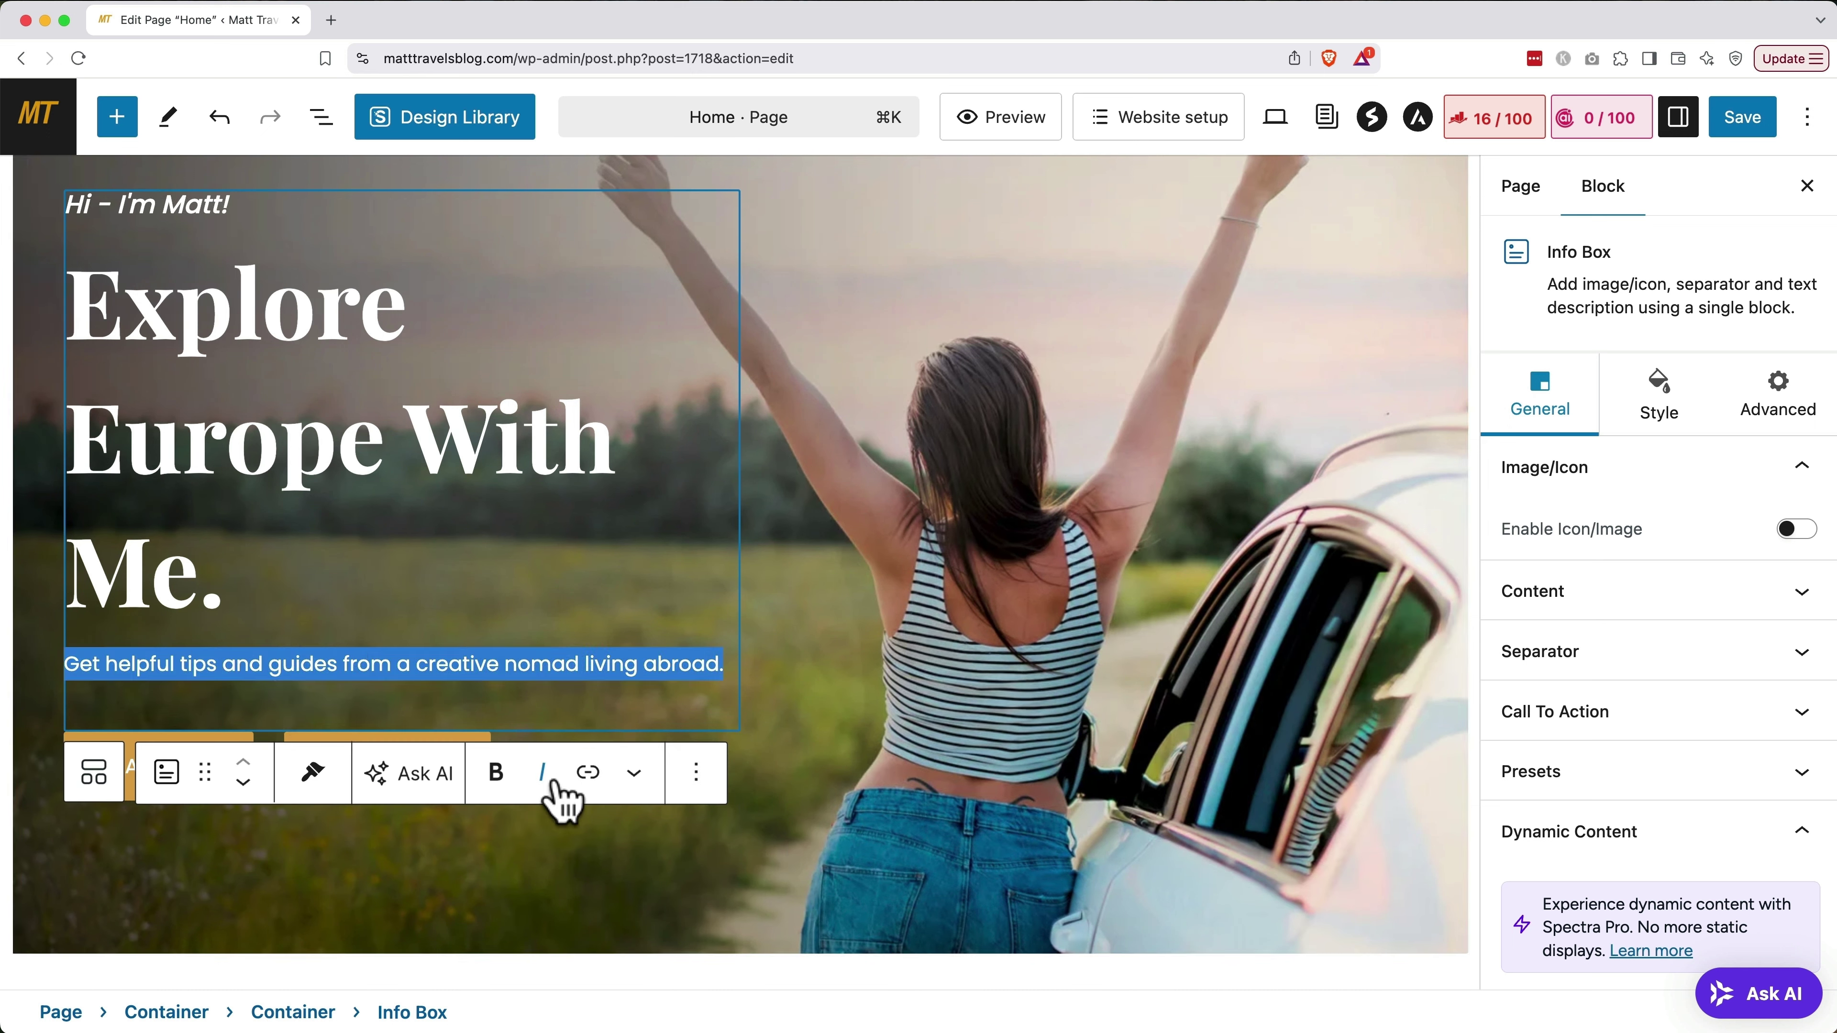
click(497, 774)
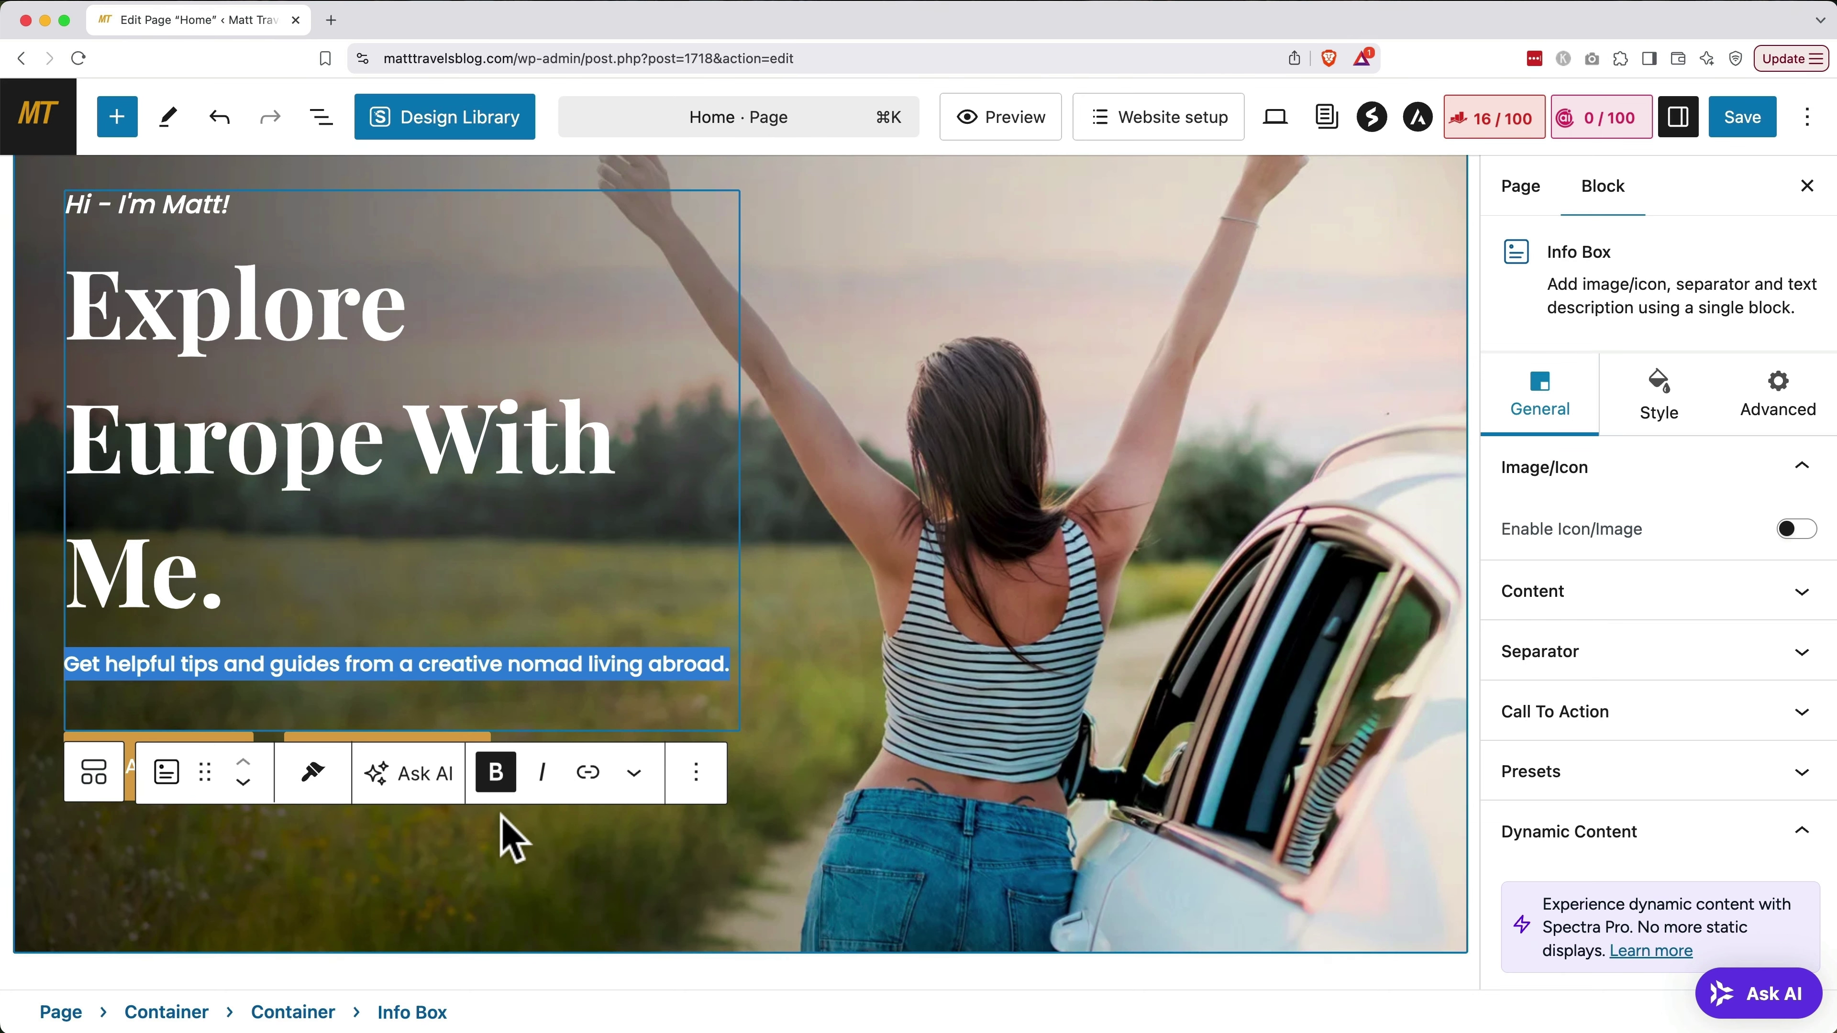
click(502, 817)
scroll(501, 817, down, 10)
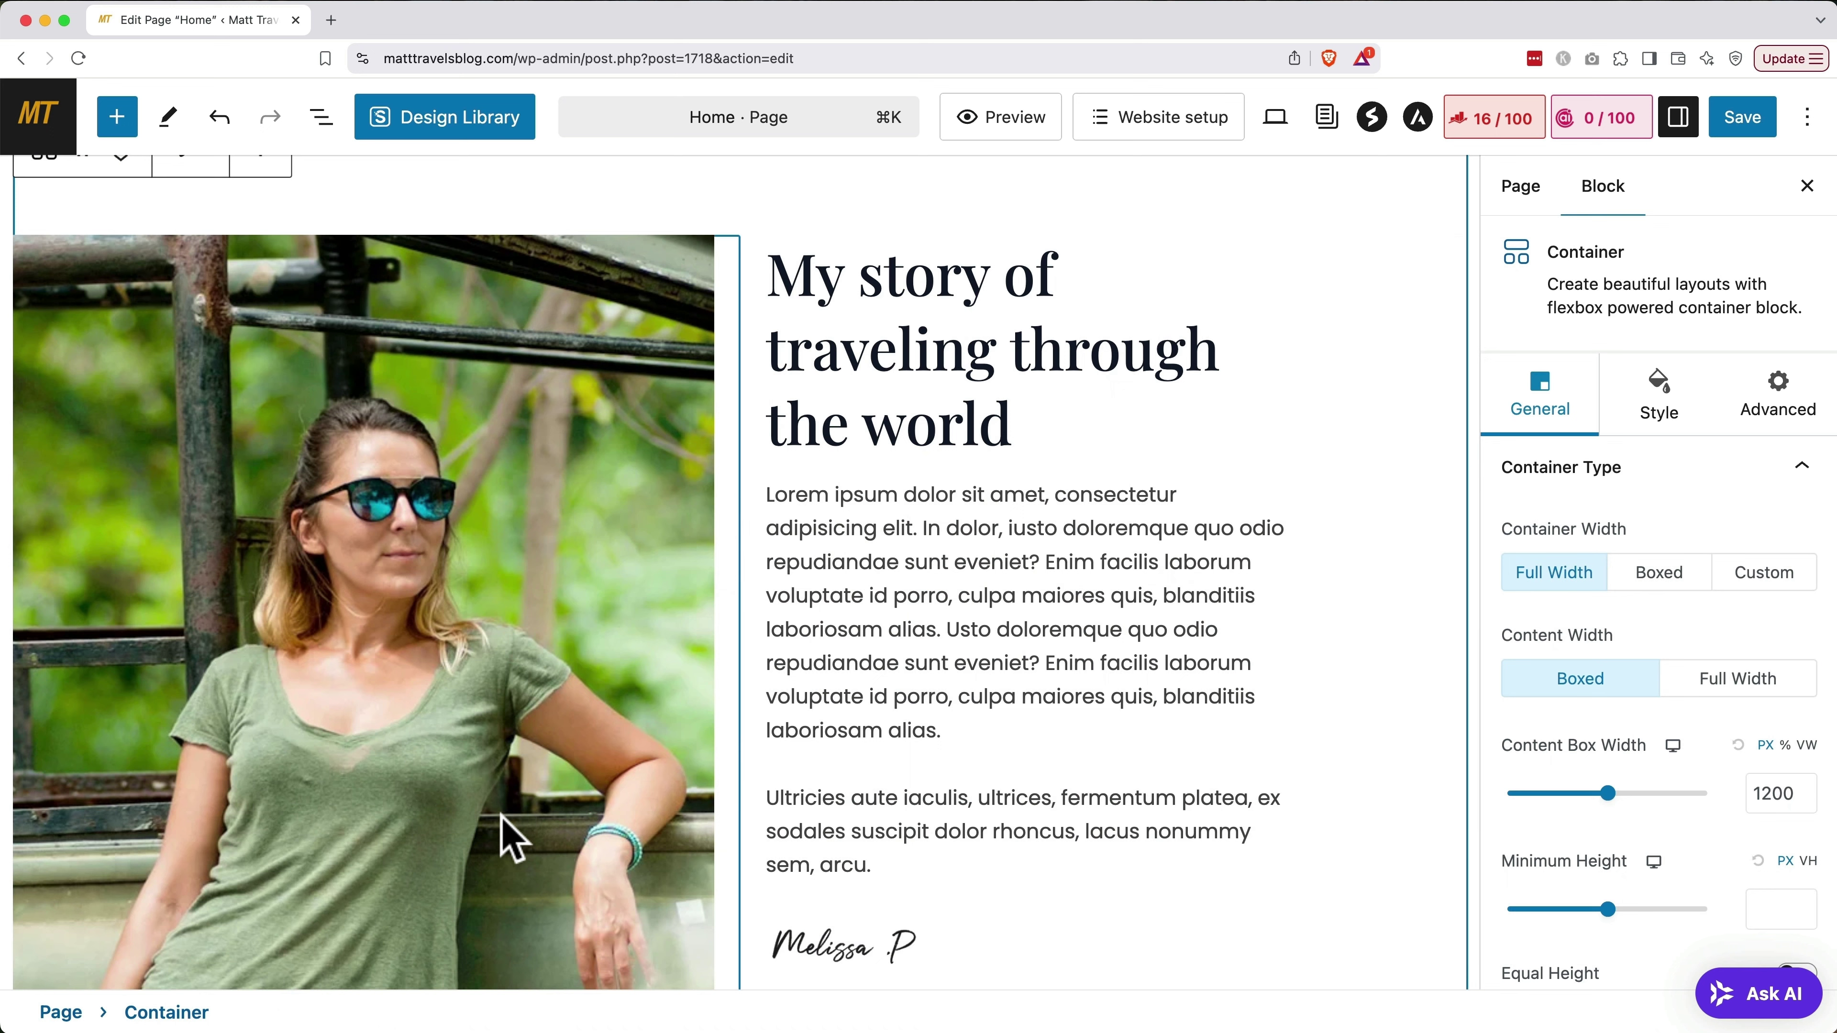
Replace the My story photo with the mountain hiker image from the Media Library
click(404, 716)
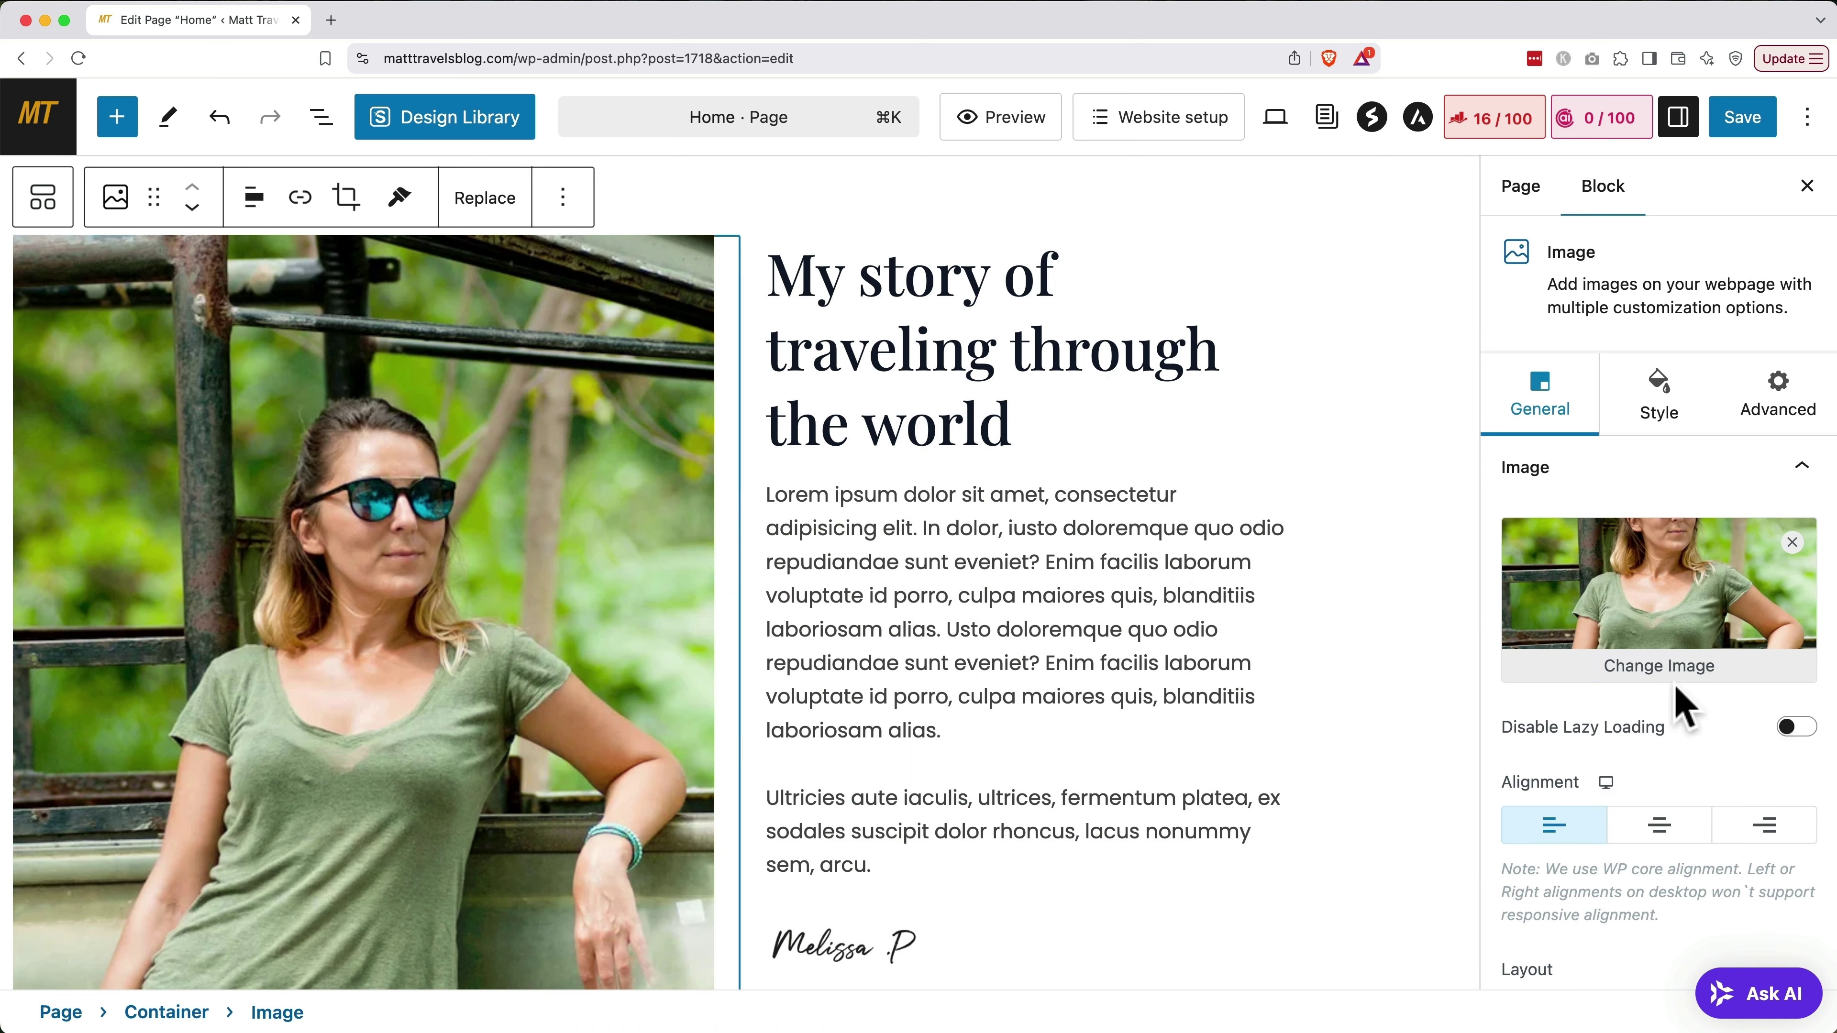
click(1675, 666)
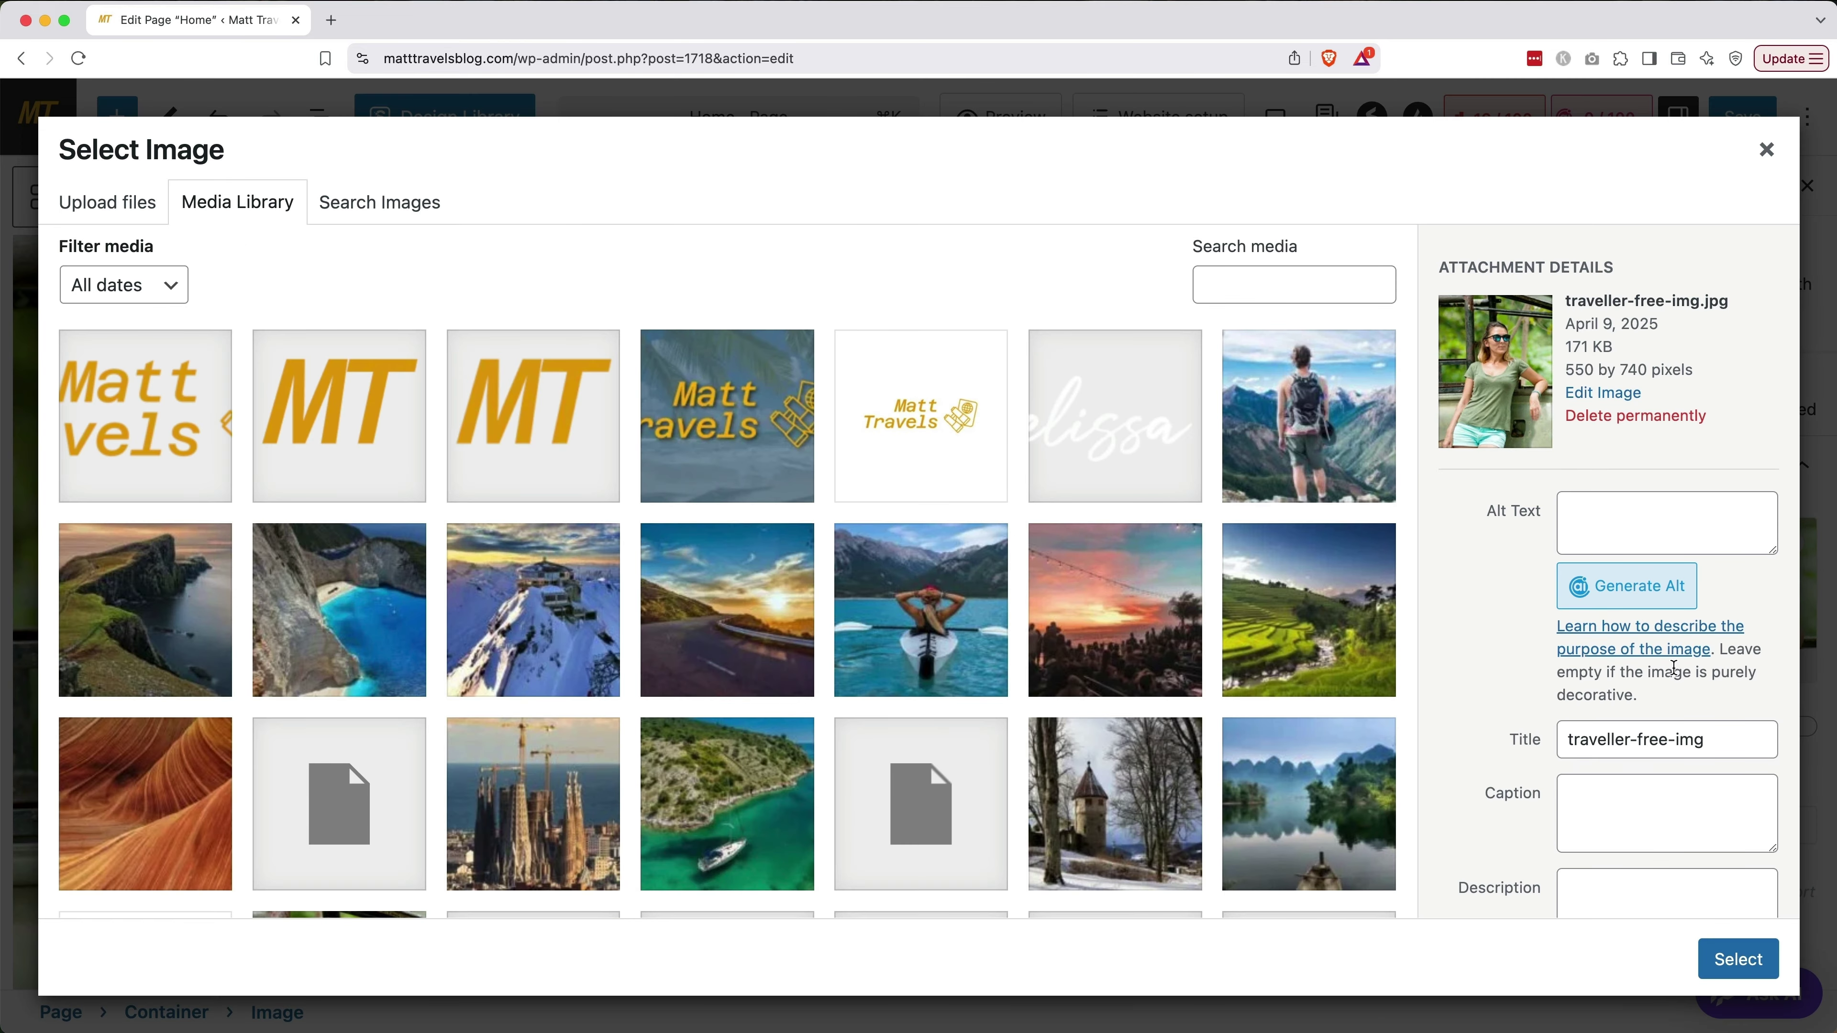
click(1311, 441)
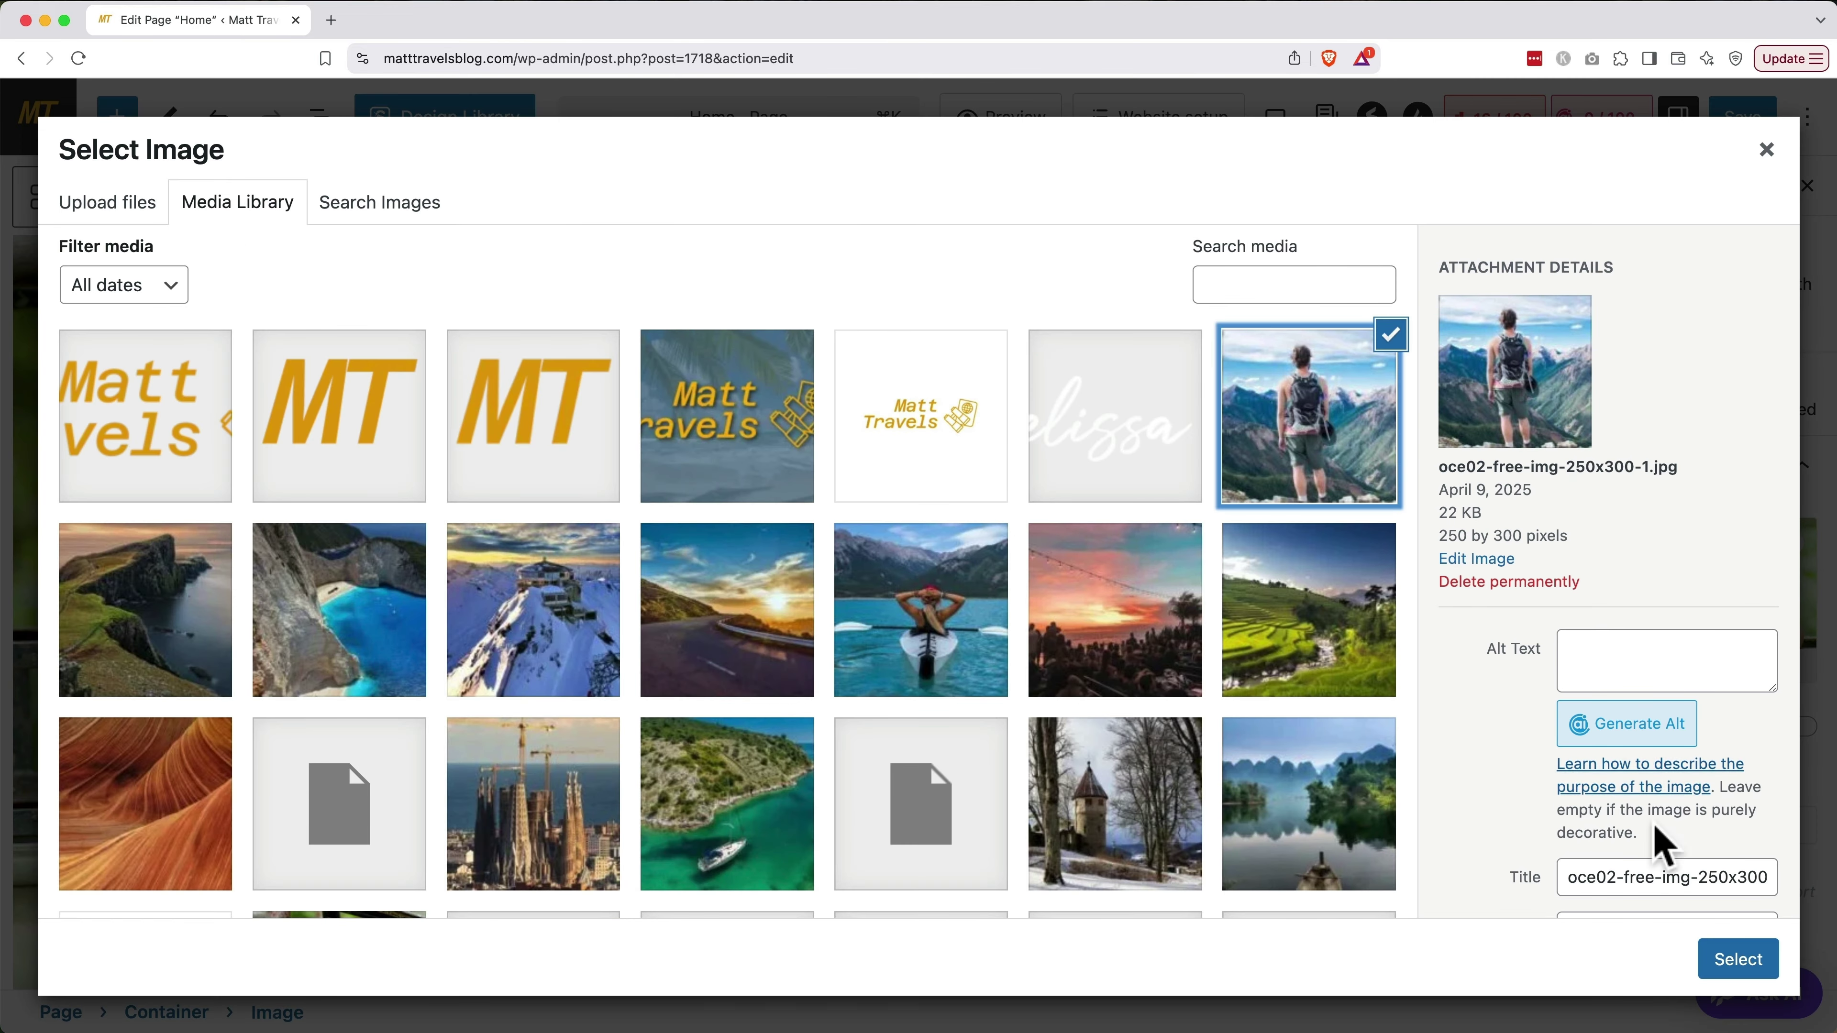
click(1715, 977)
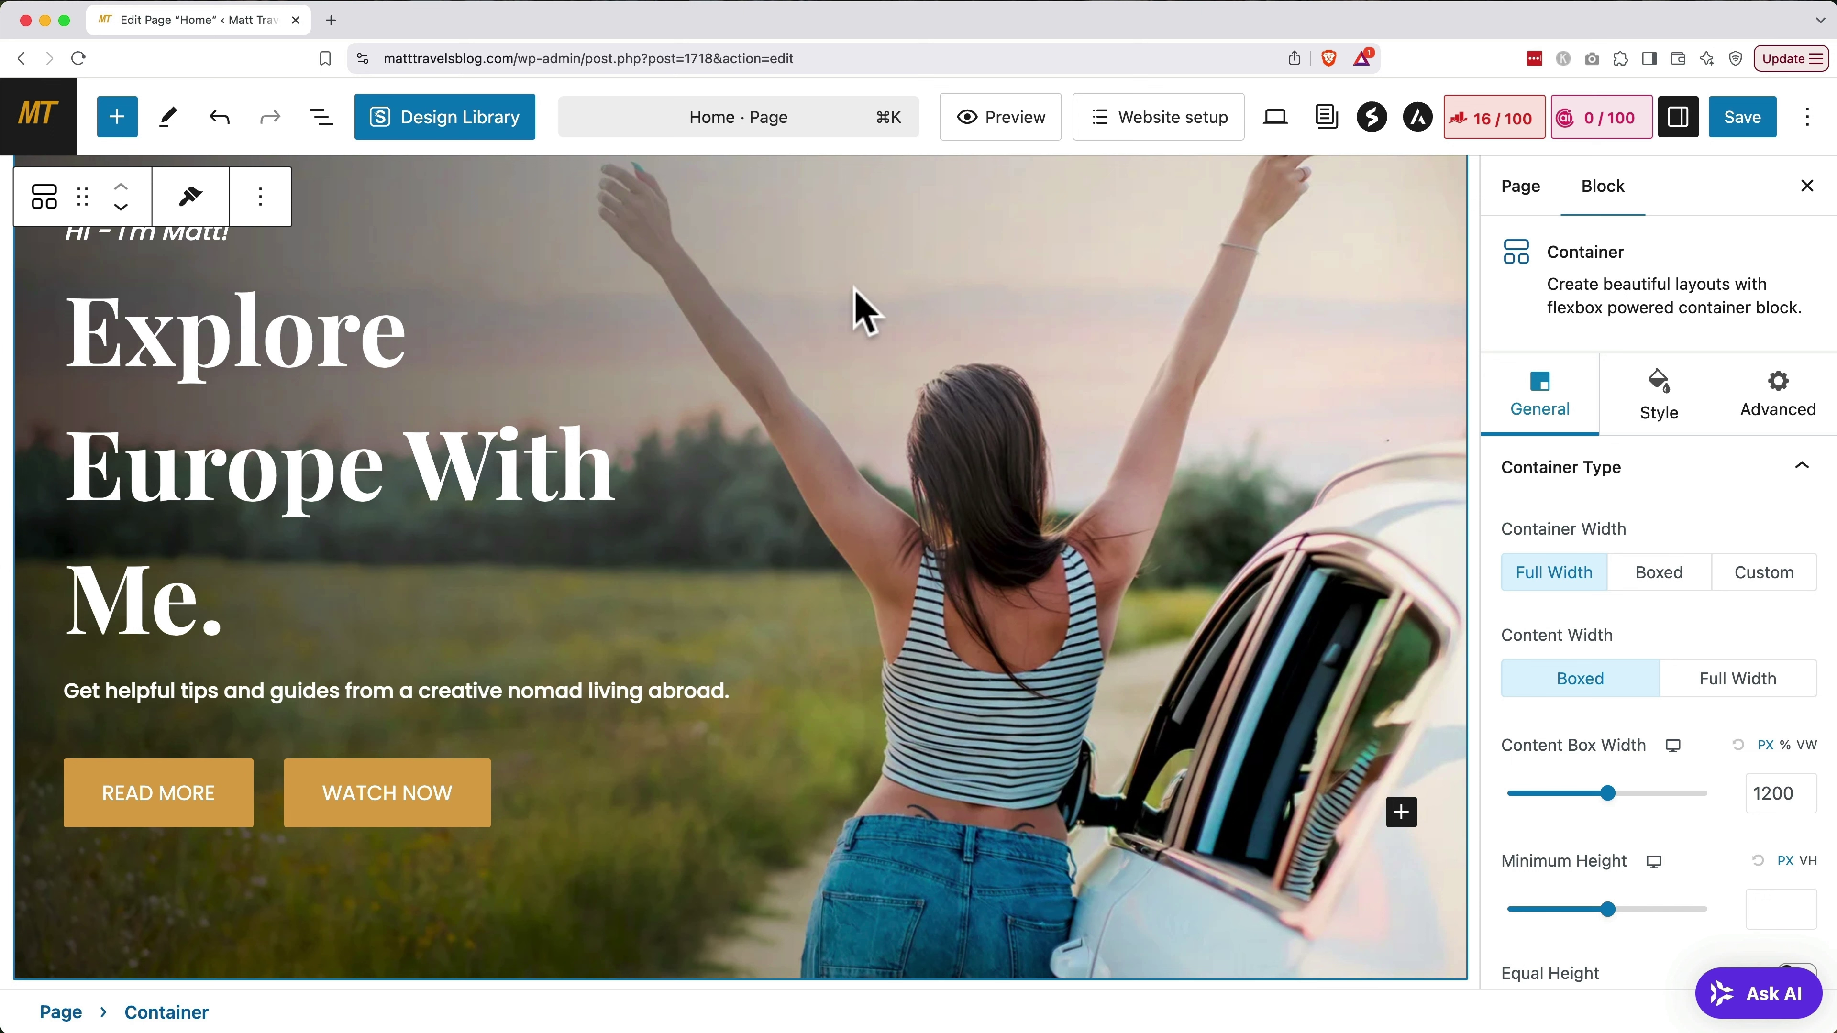
Set a sunset city skyline stock photo, found by searching 'spain', as the hero background
click(1660, 397)
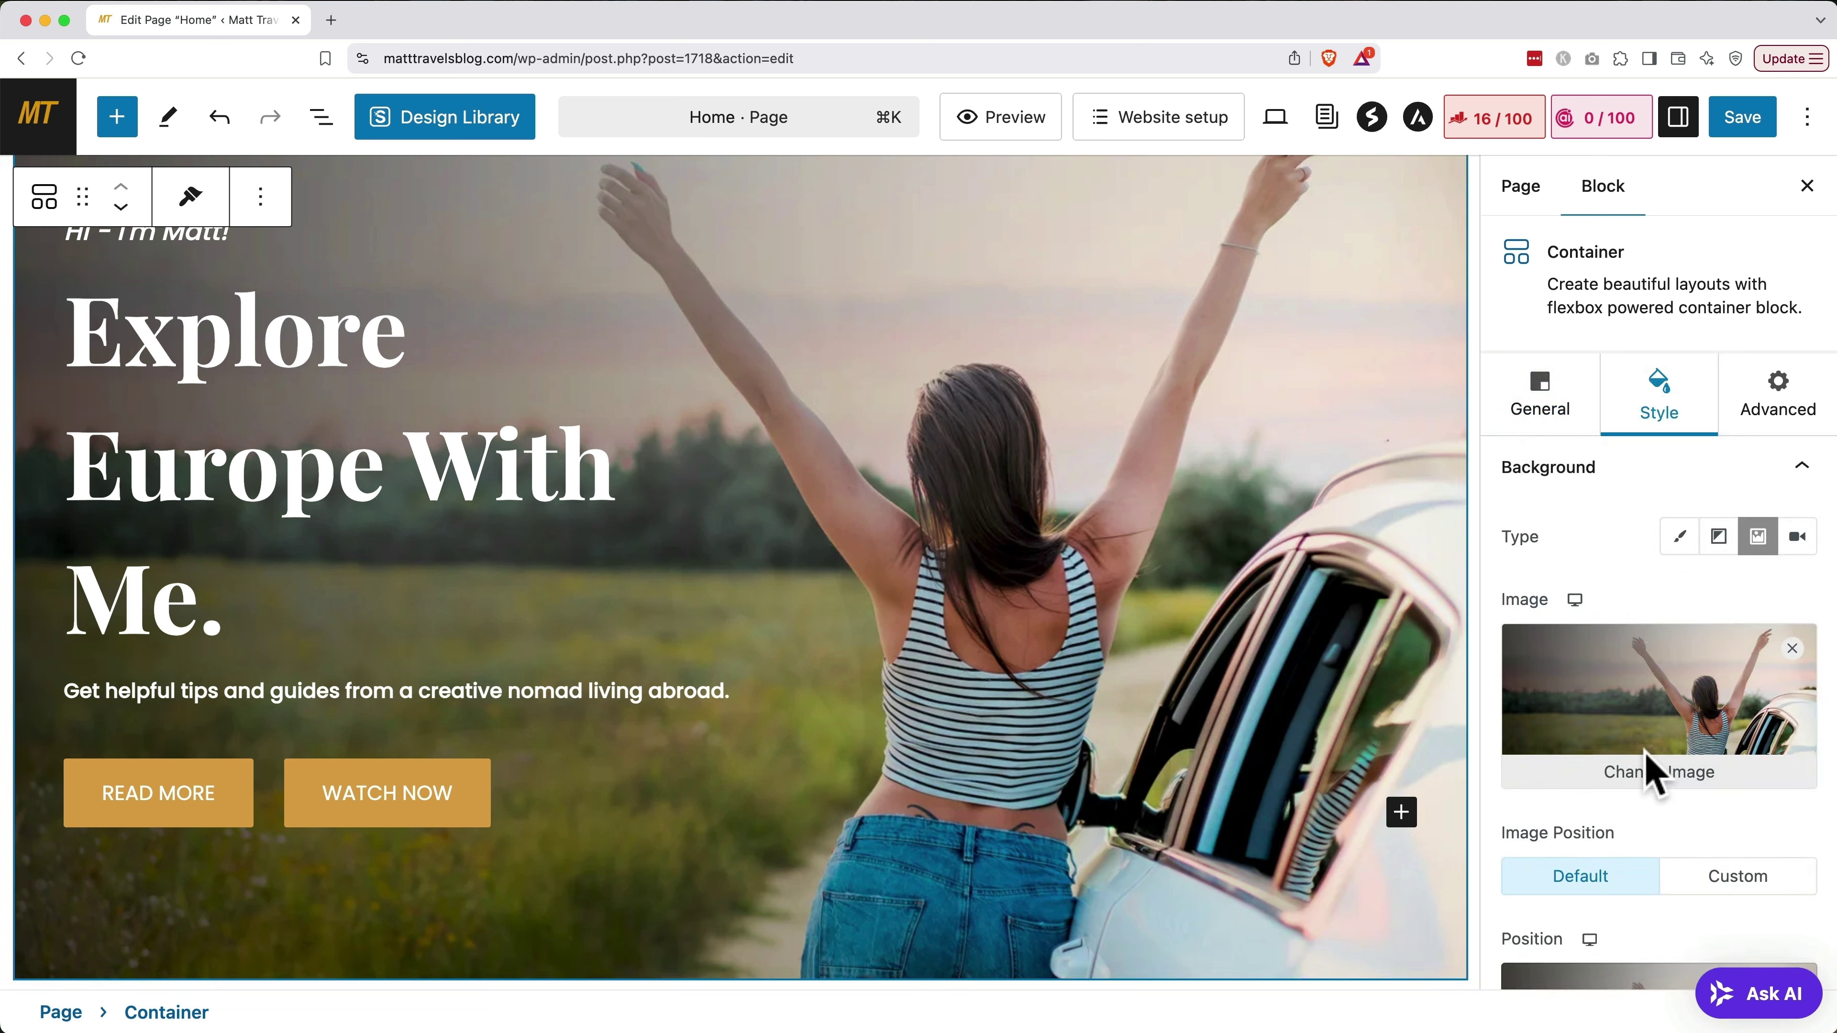
click(1645, 769)
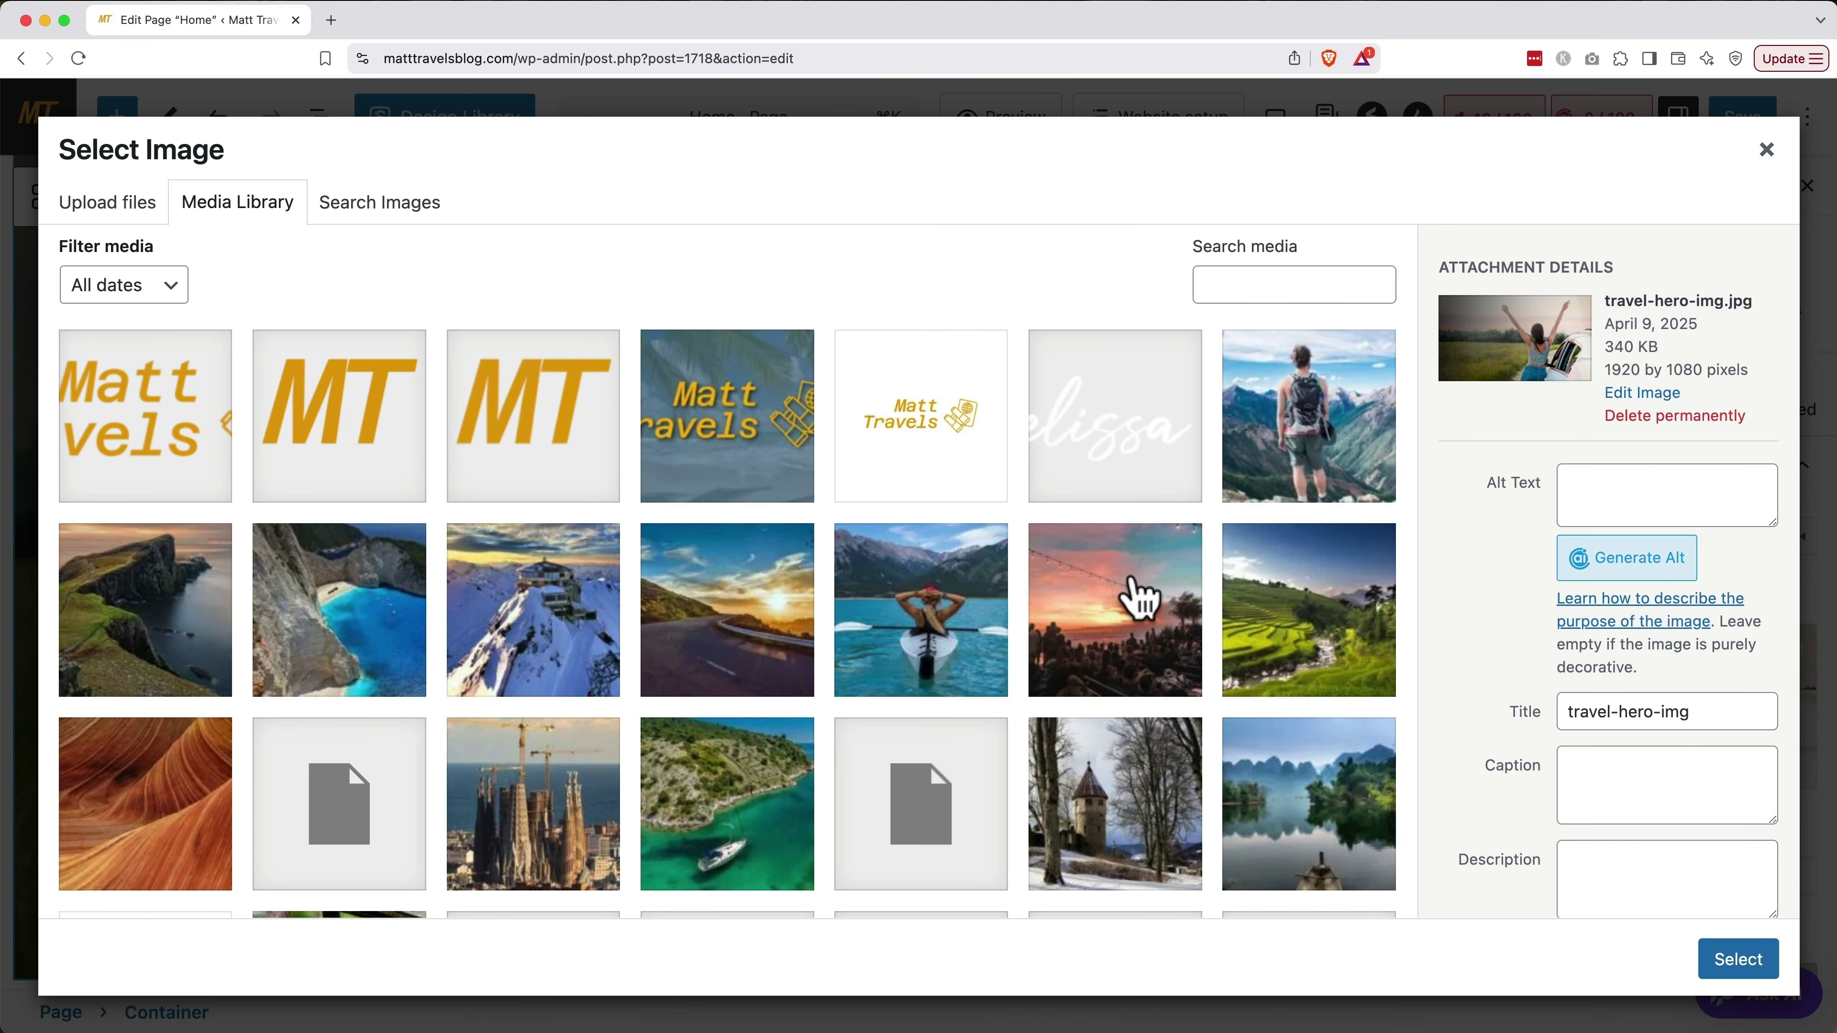
click(432, 214)
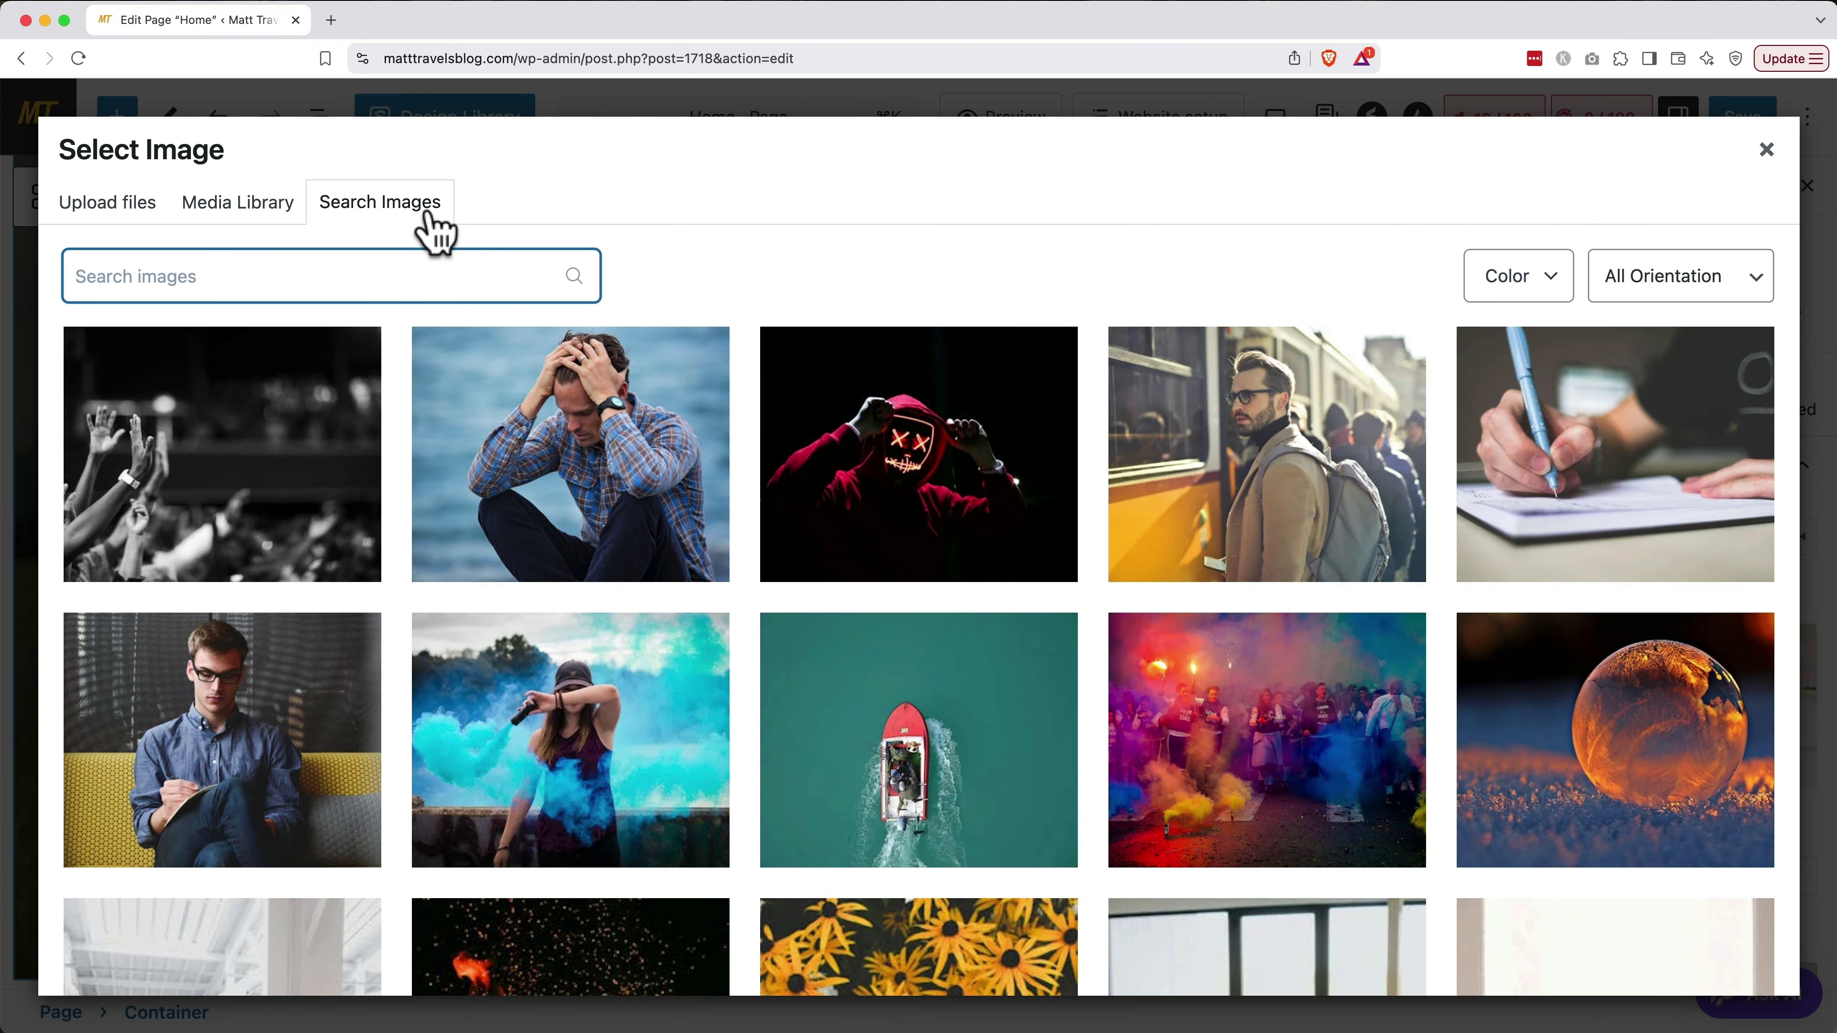
click(431, 278)
text(spain)
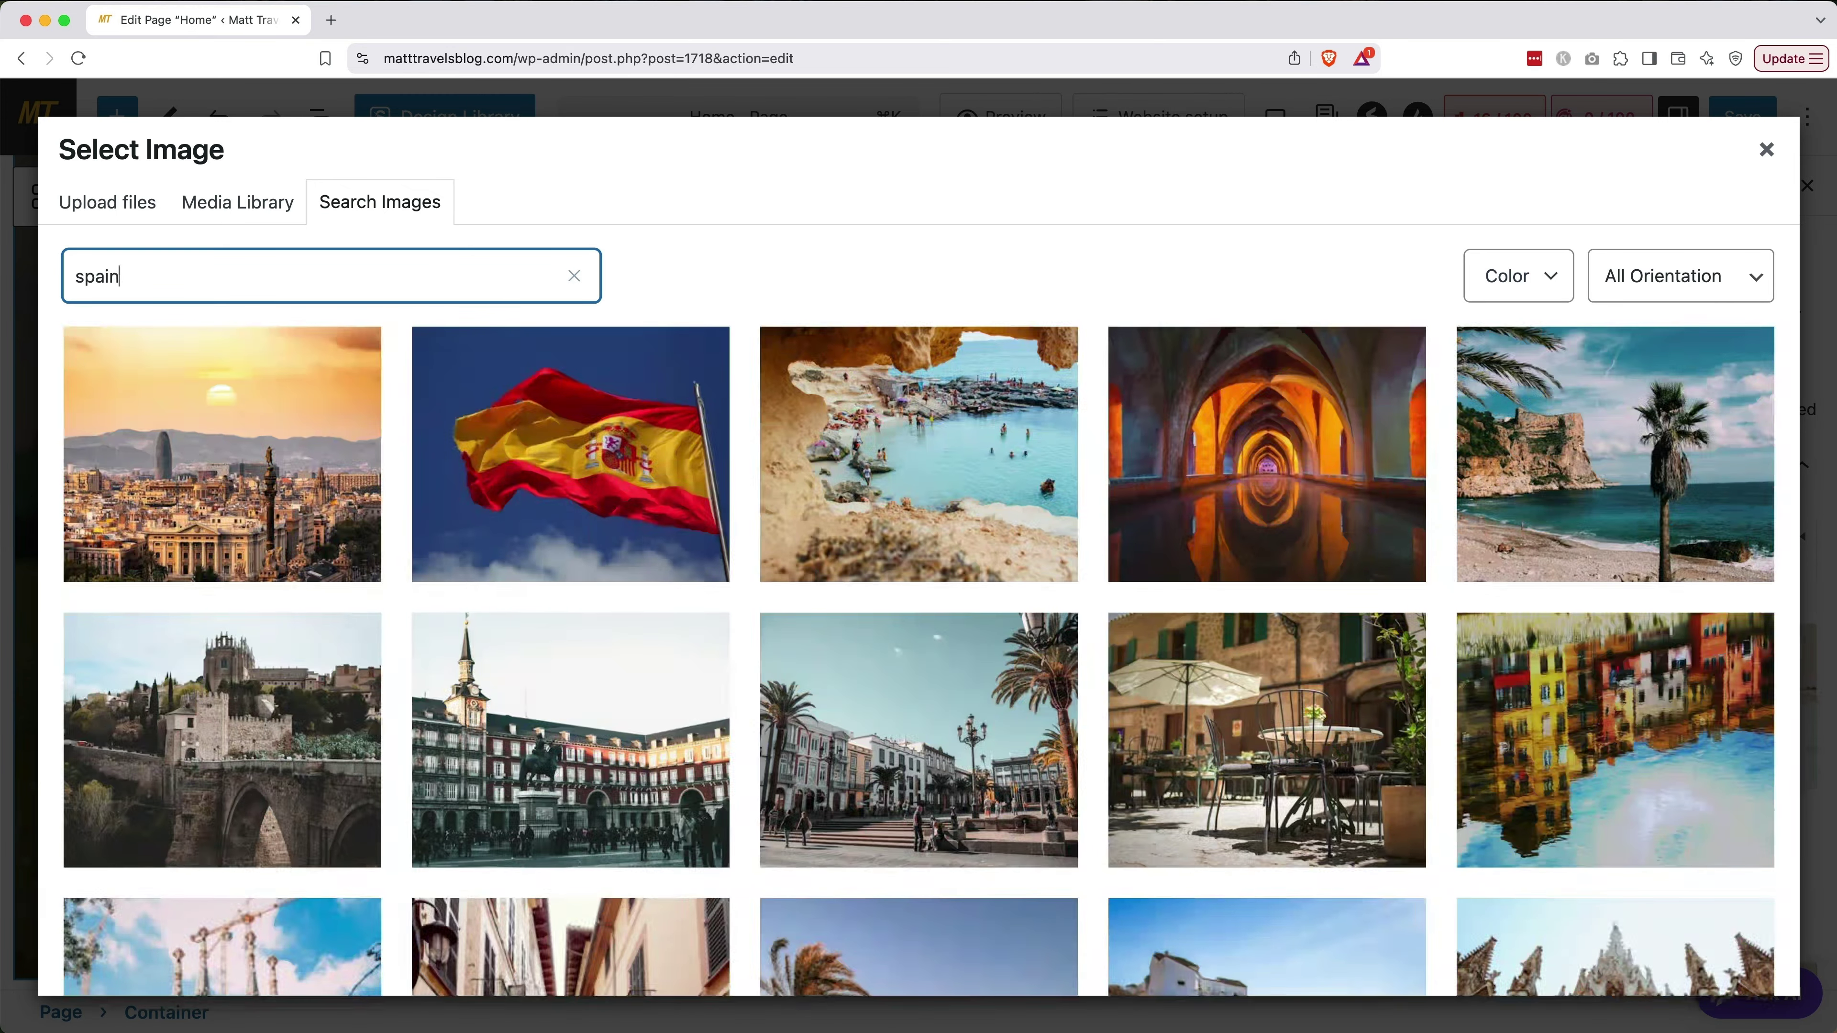
mouse_move(361, 479)
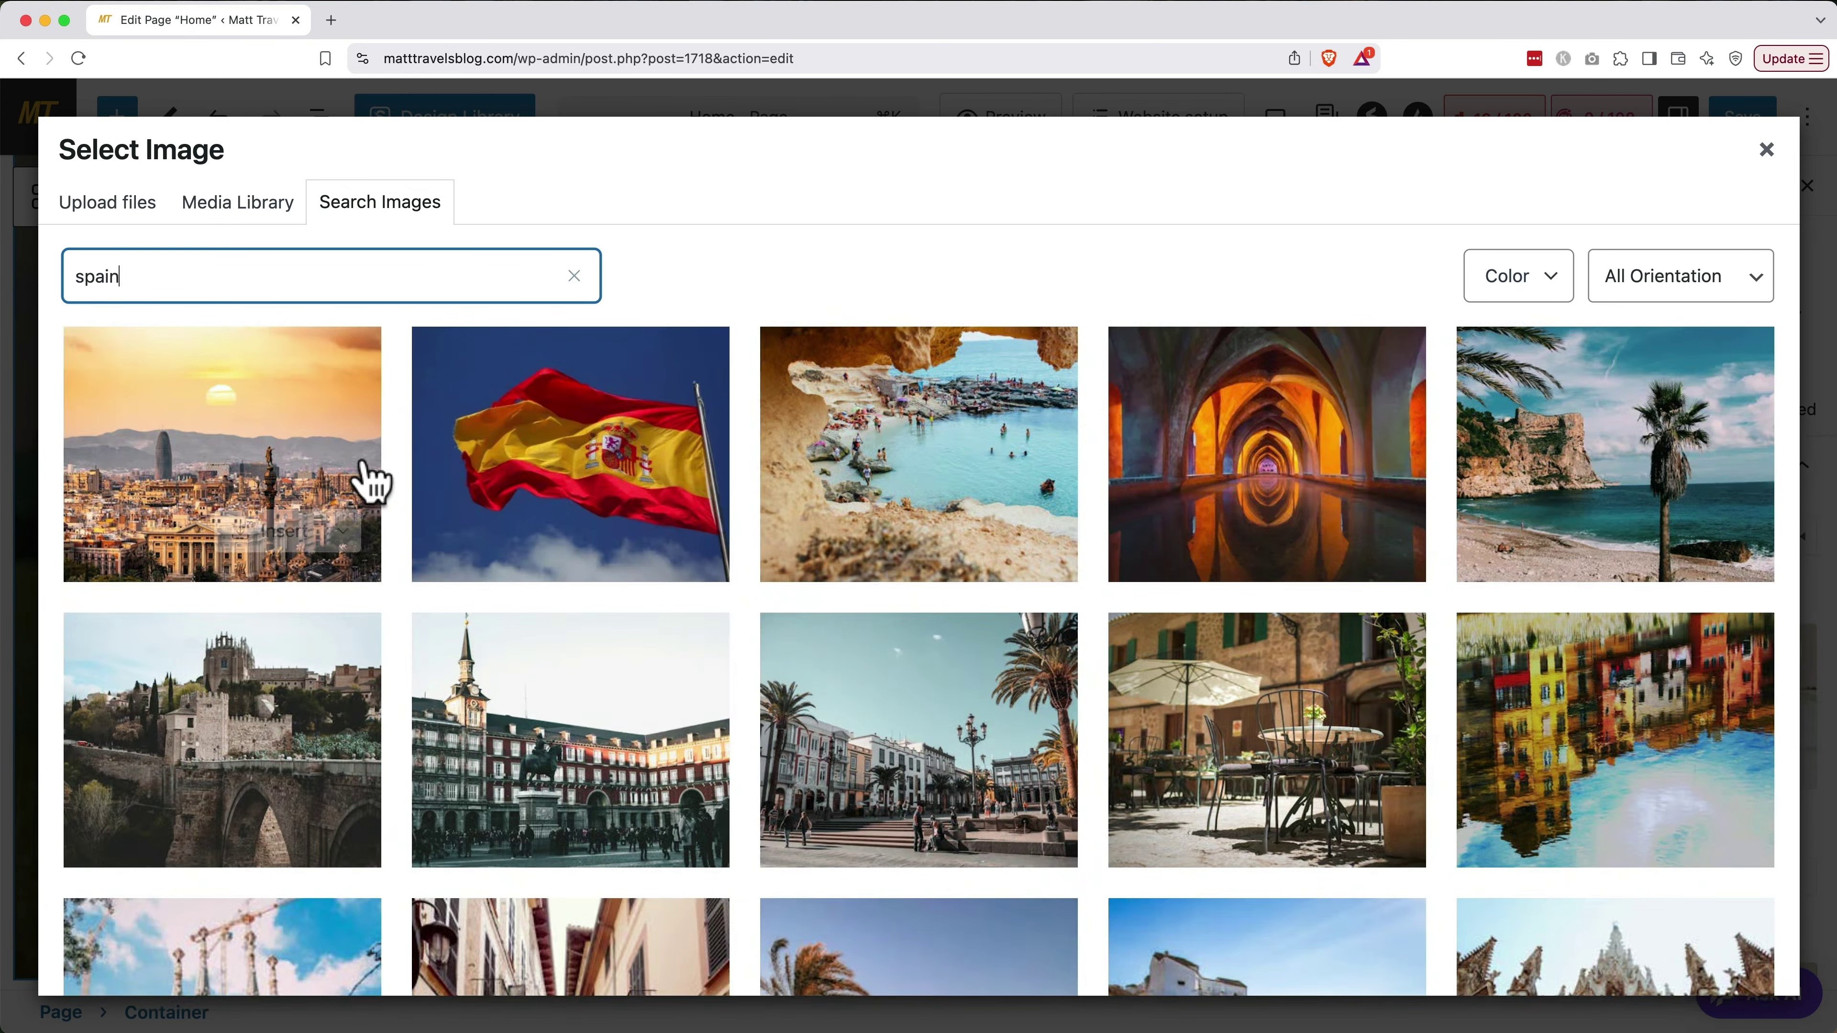
click(281, 531)
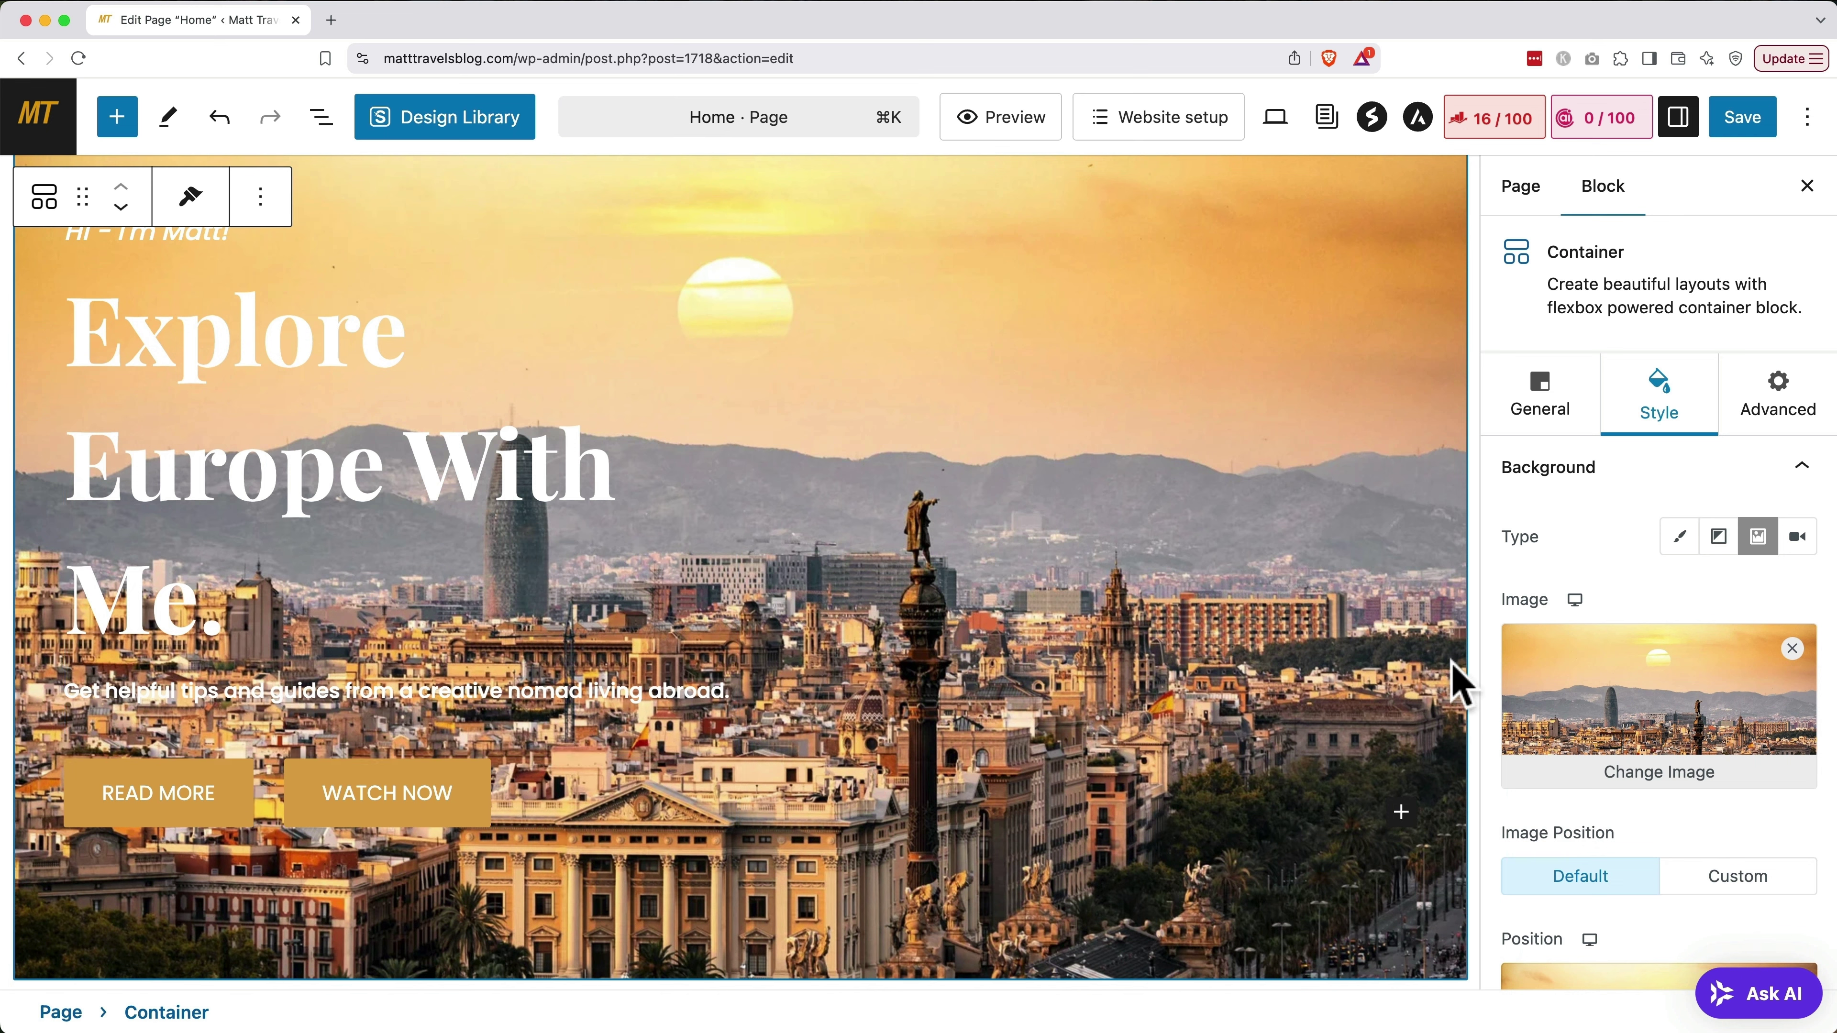
Tint the hero background image with a Gradient overlay
scroll(1620, 742, down, 10)
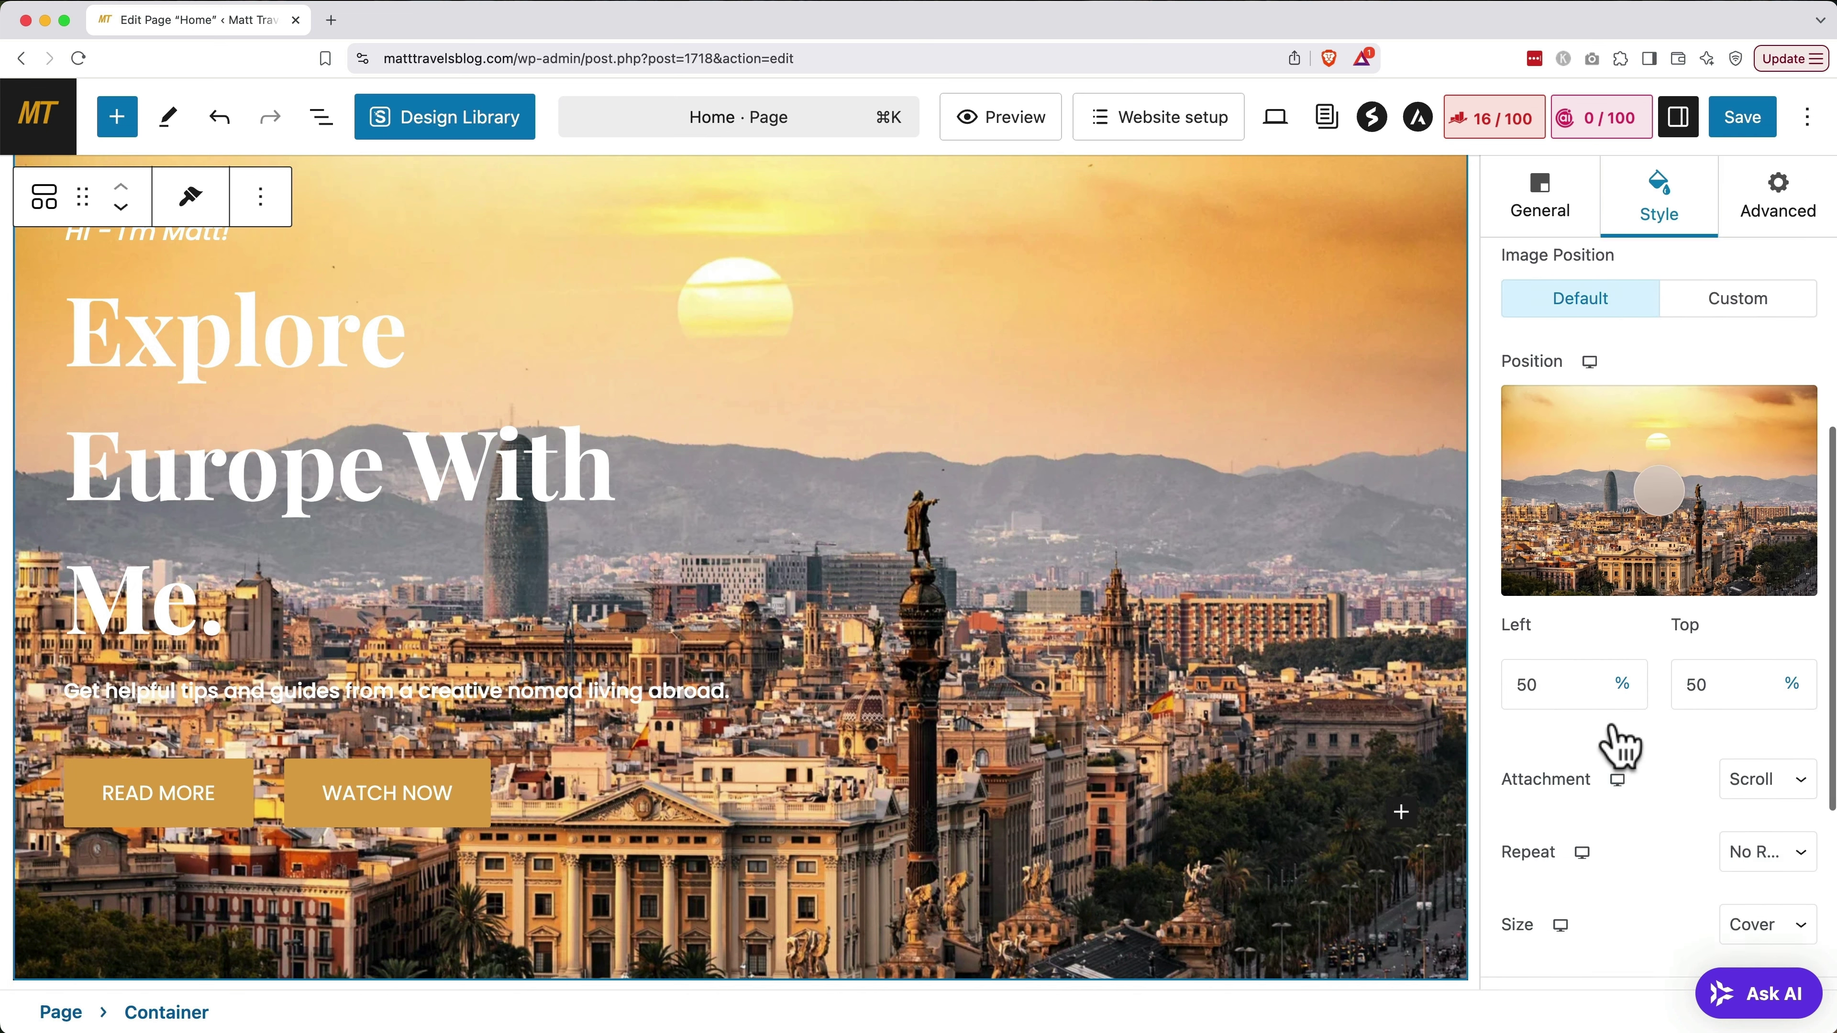
scroll(1620, 741, down, 4)
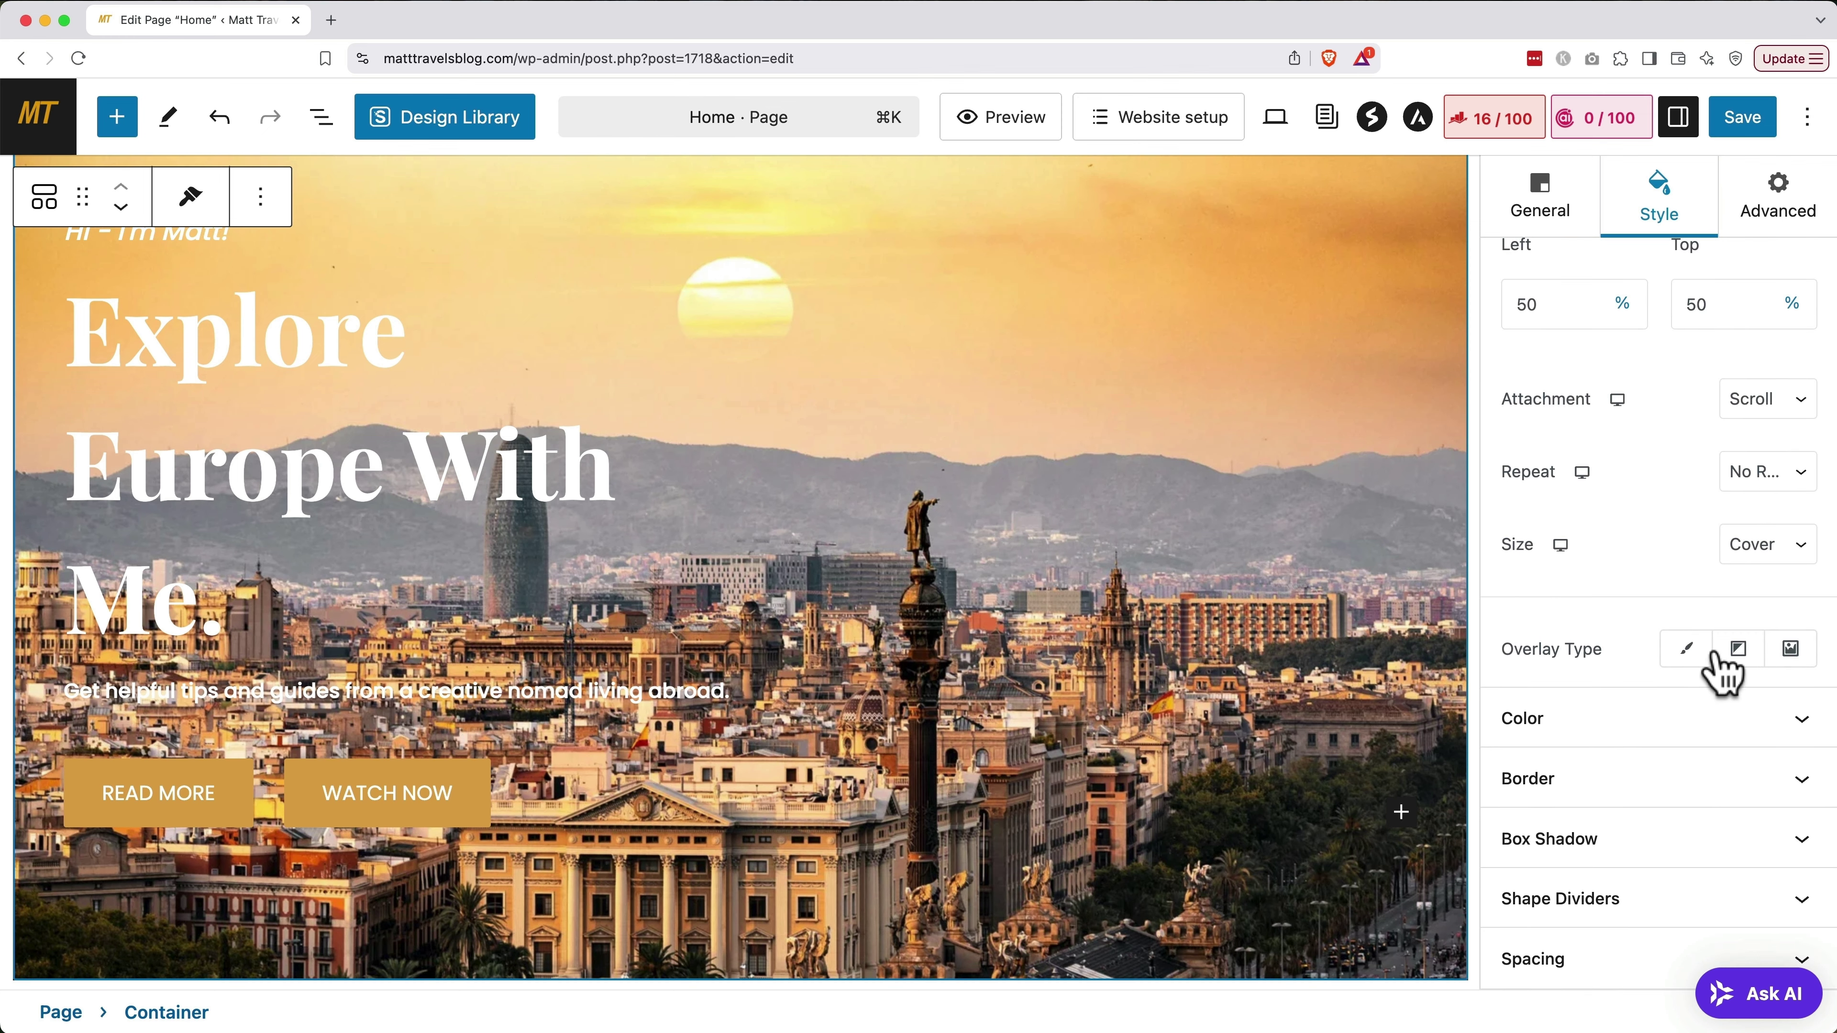
click(1738, 649)
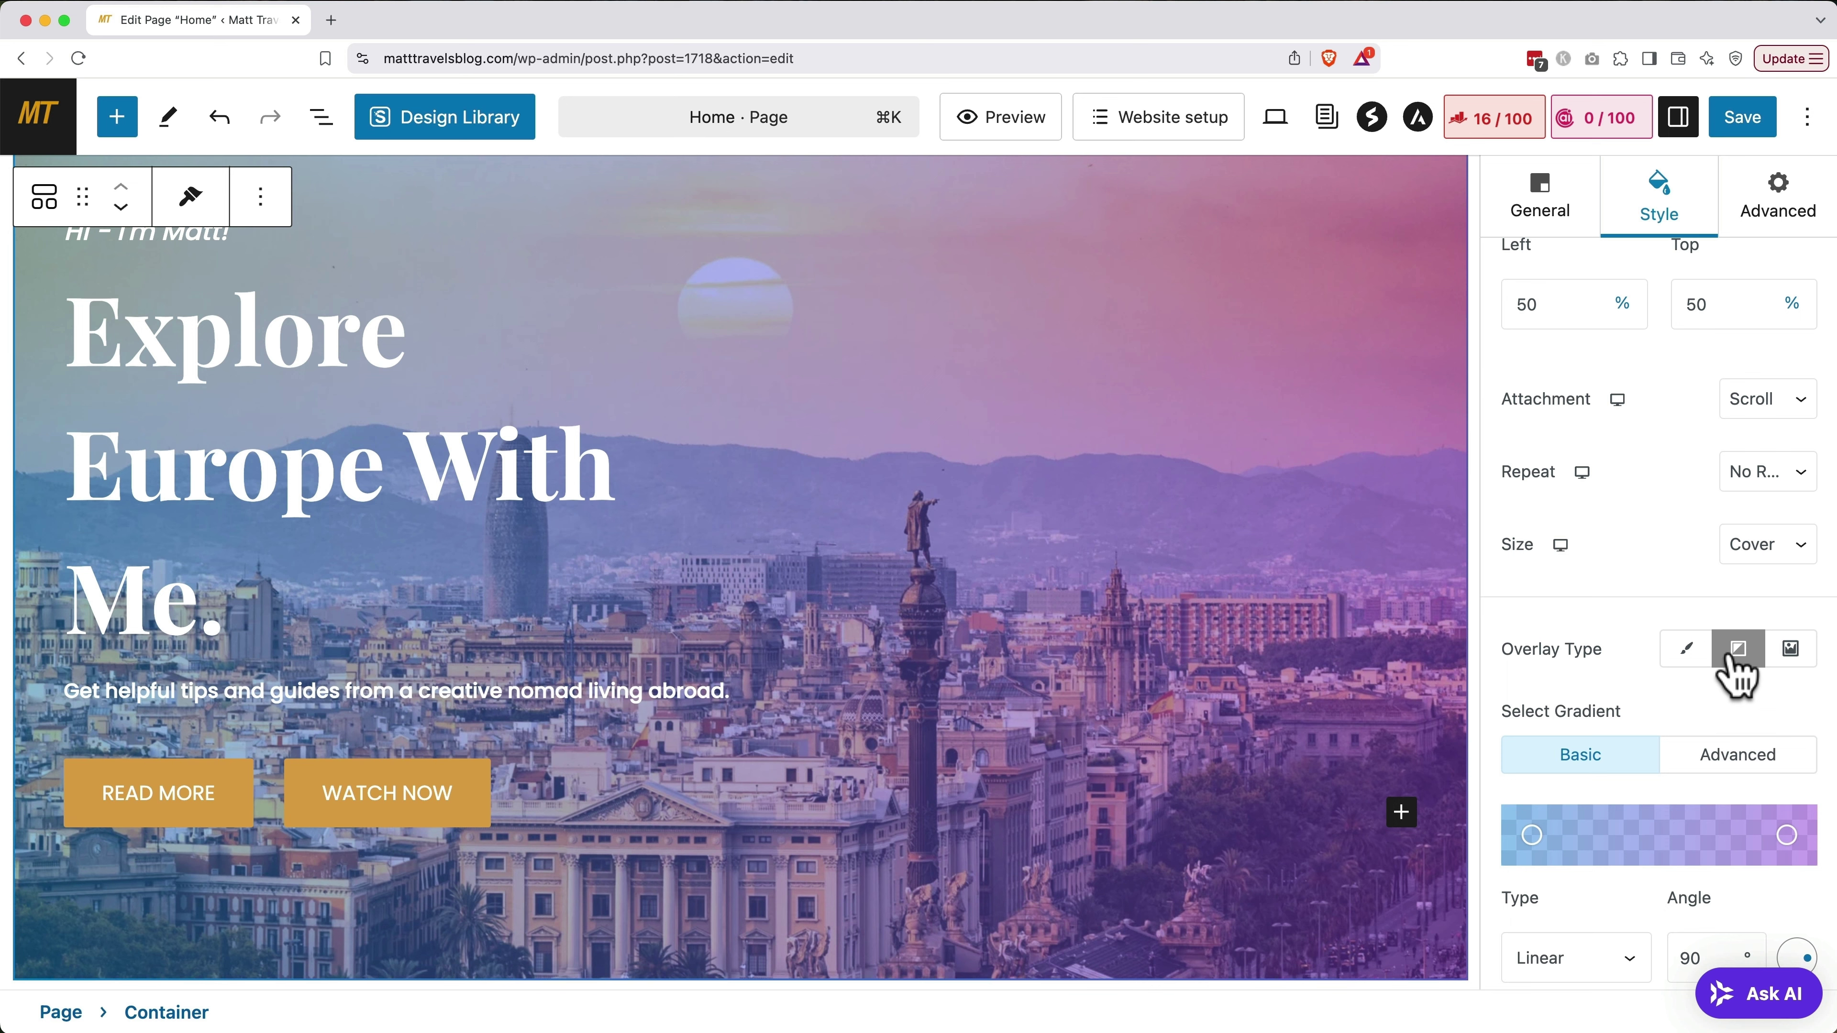
scroll(1663, 651, down, 4)
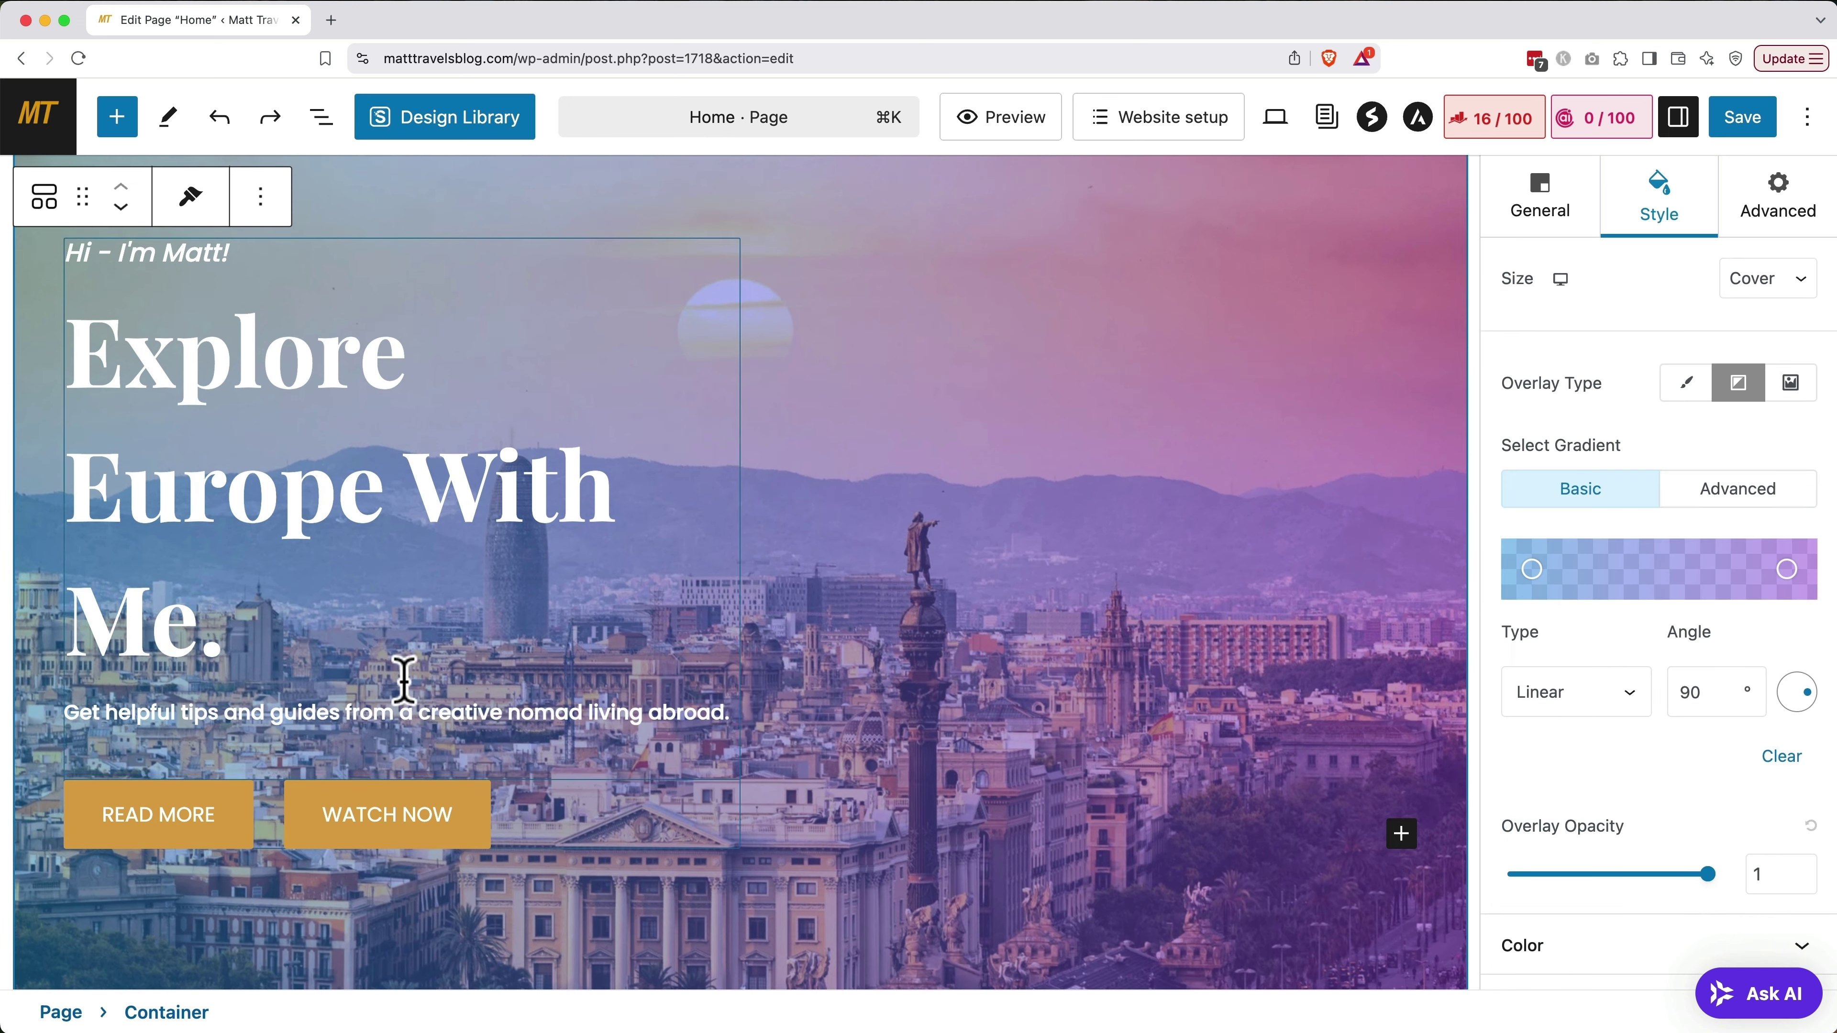
click(169, 816)
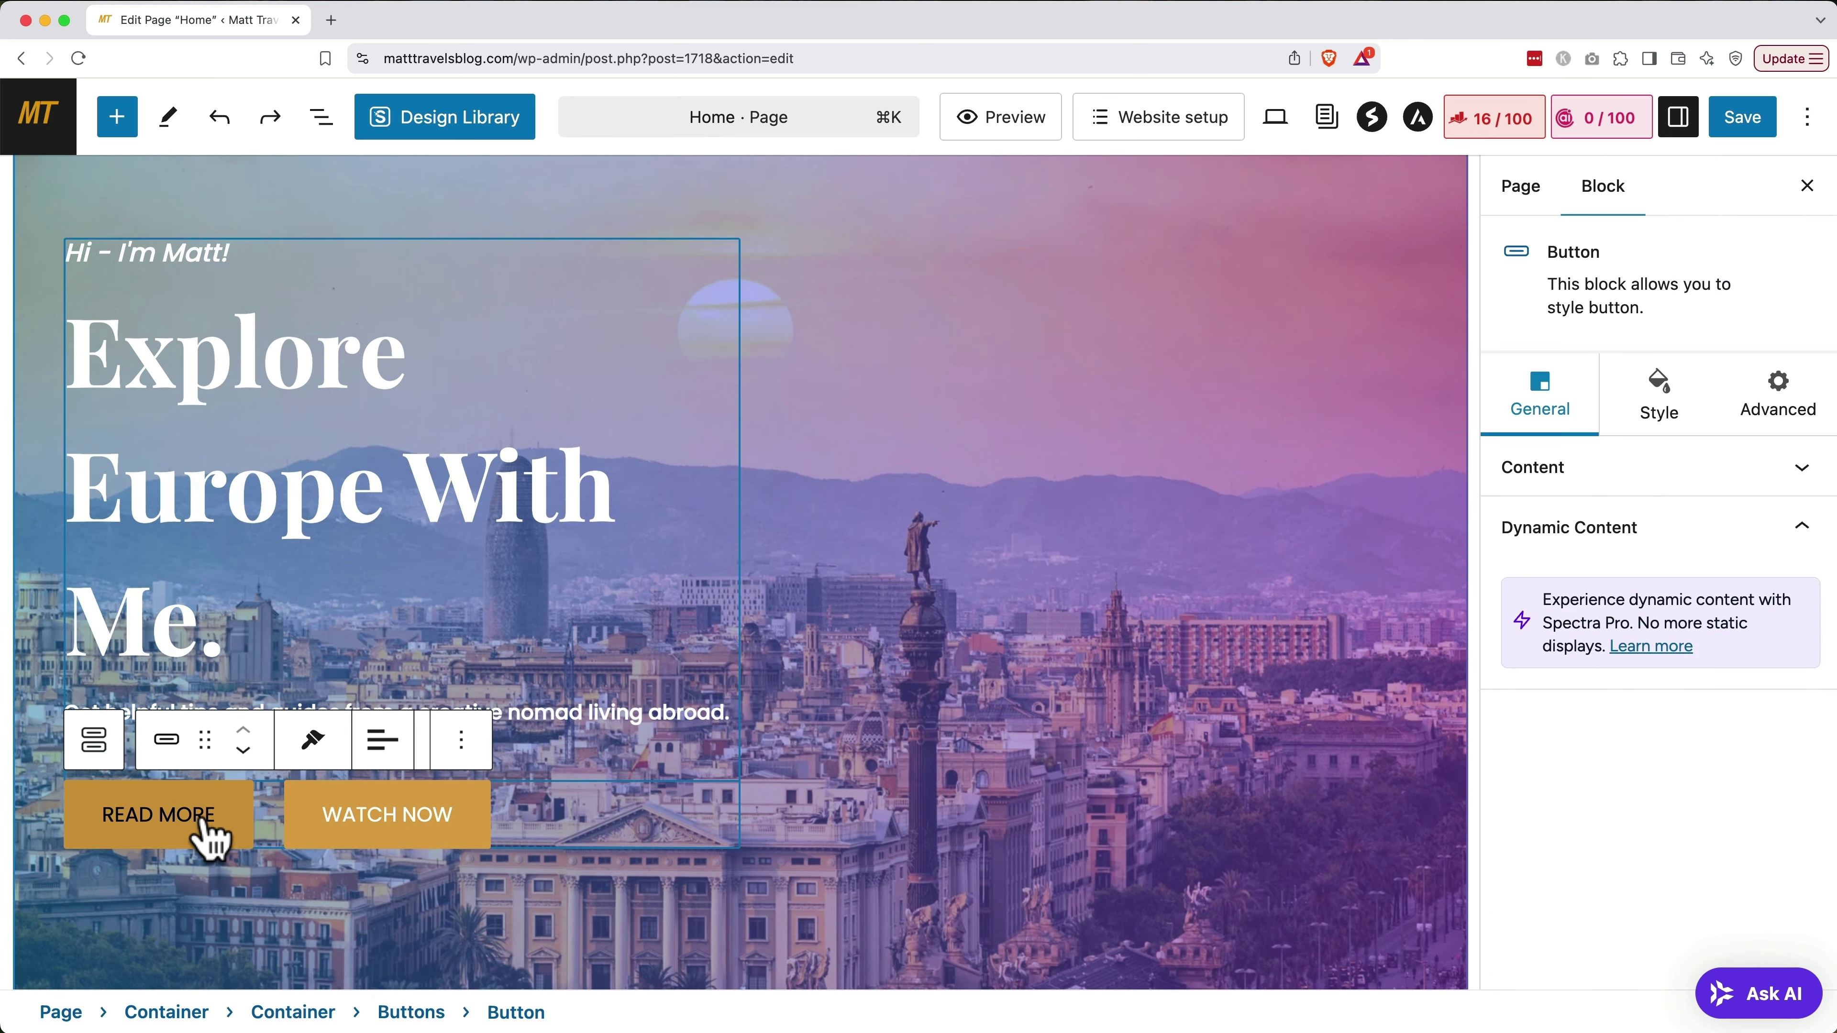
Rename the hero button to READ POSTS and set its link to /blog
drag(216, 818, 159, 818)
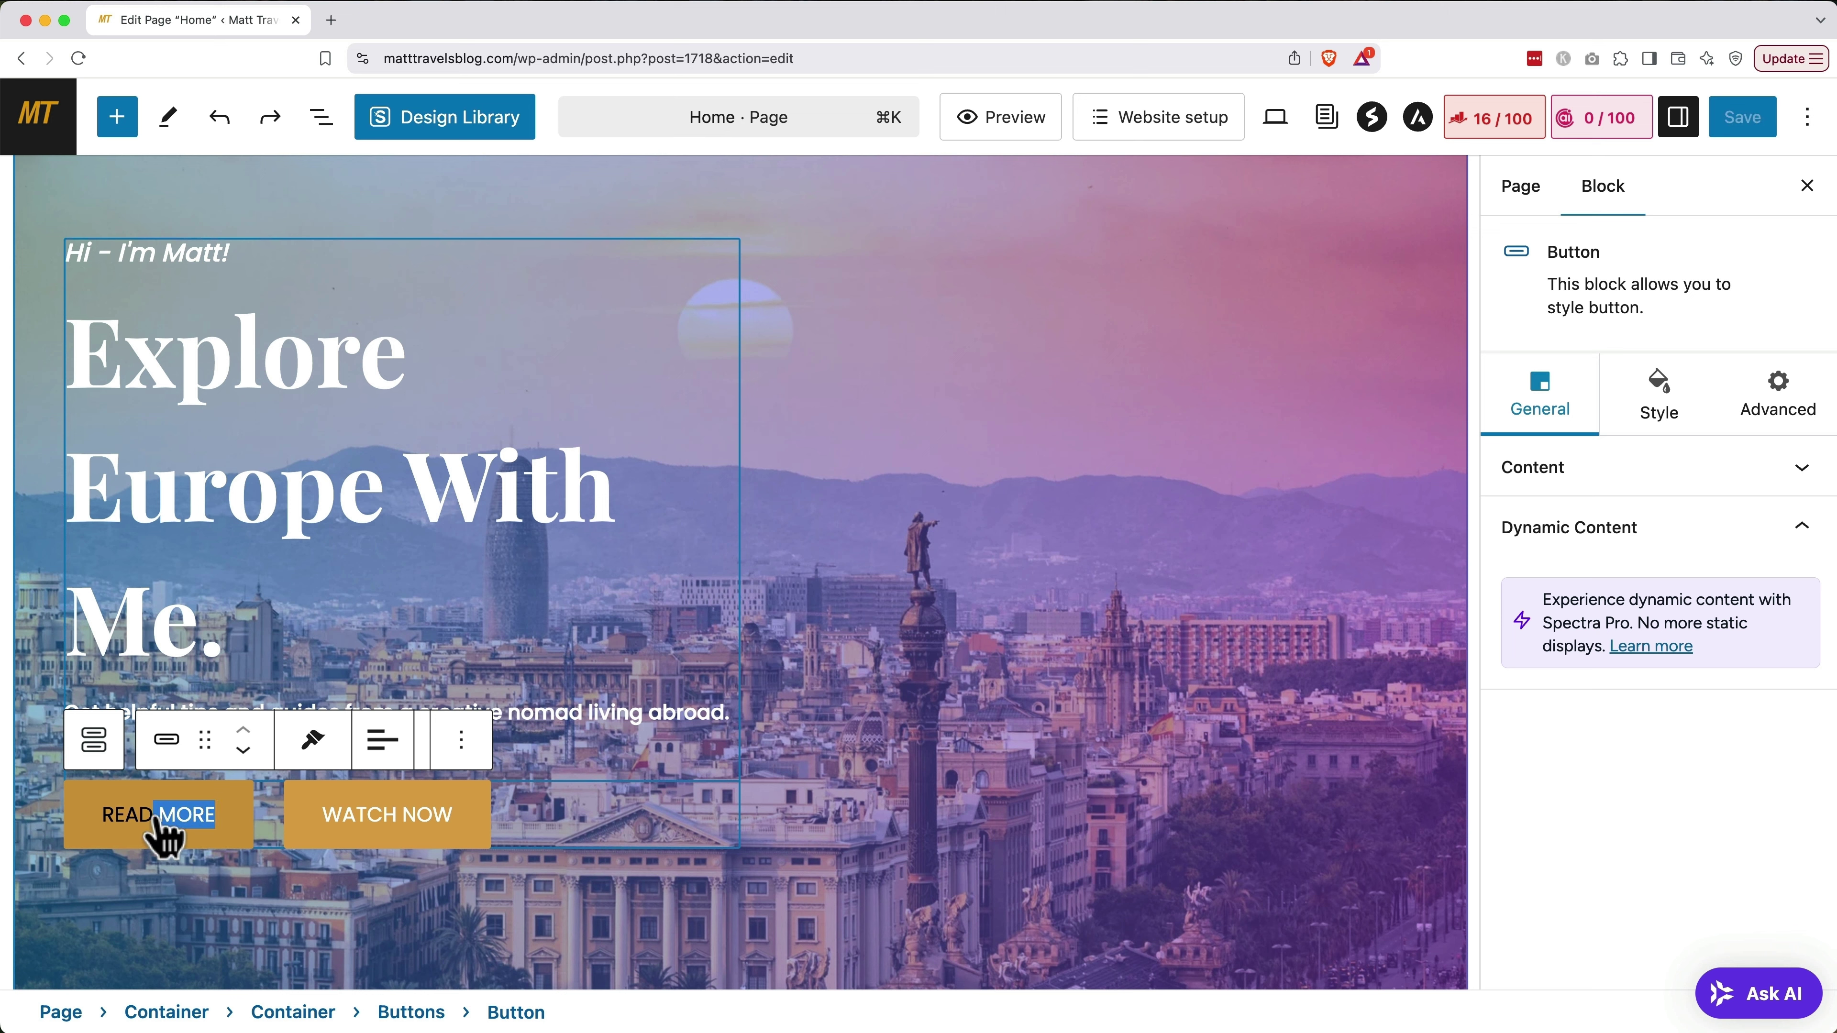
text(POSTS)
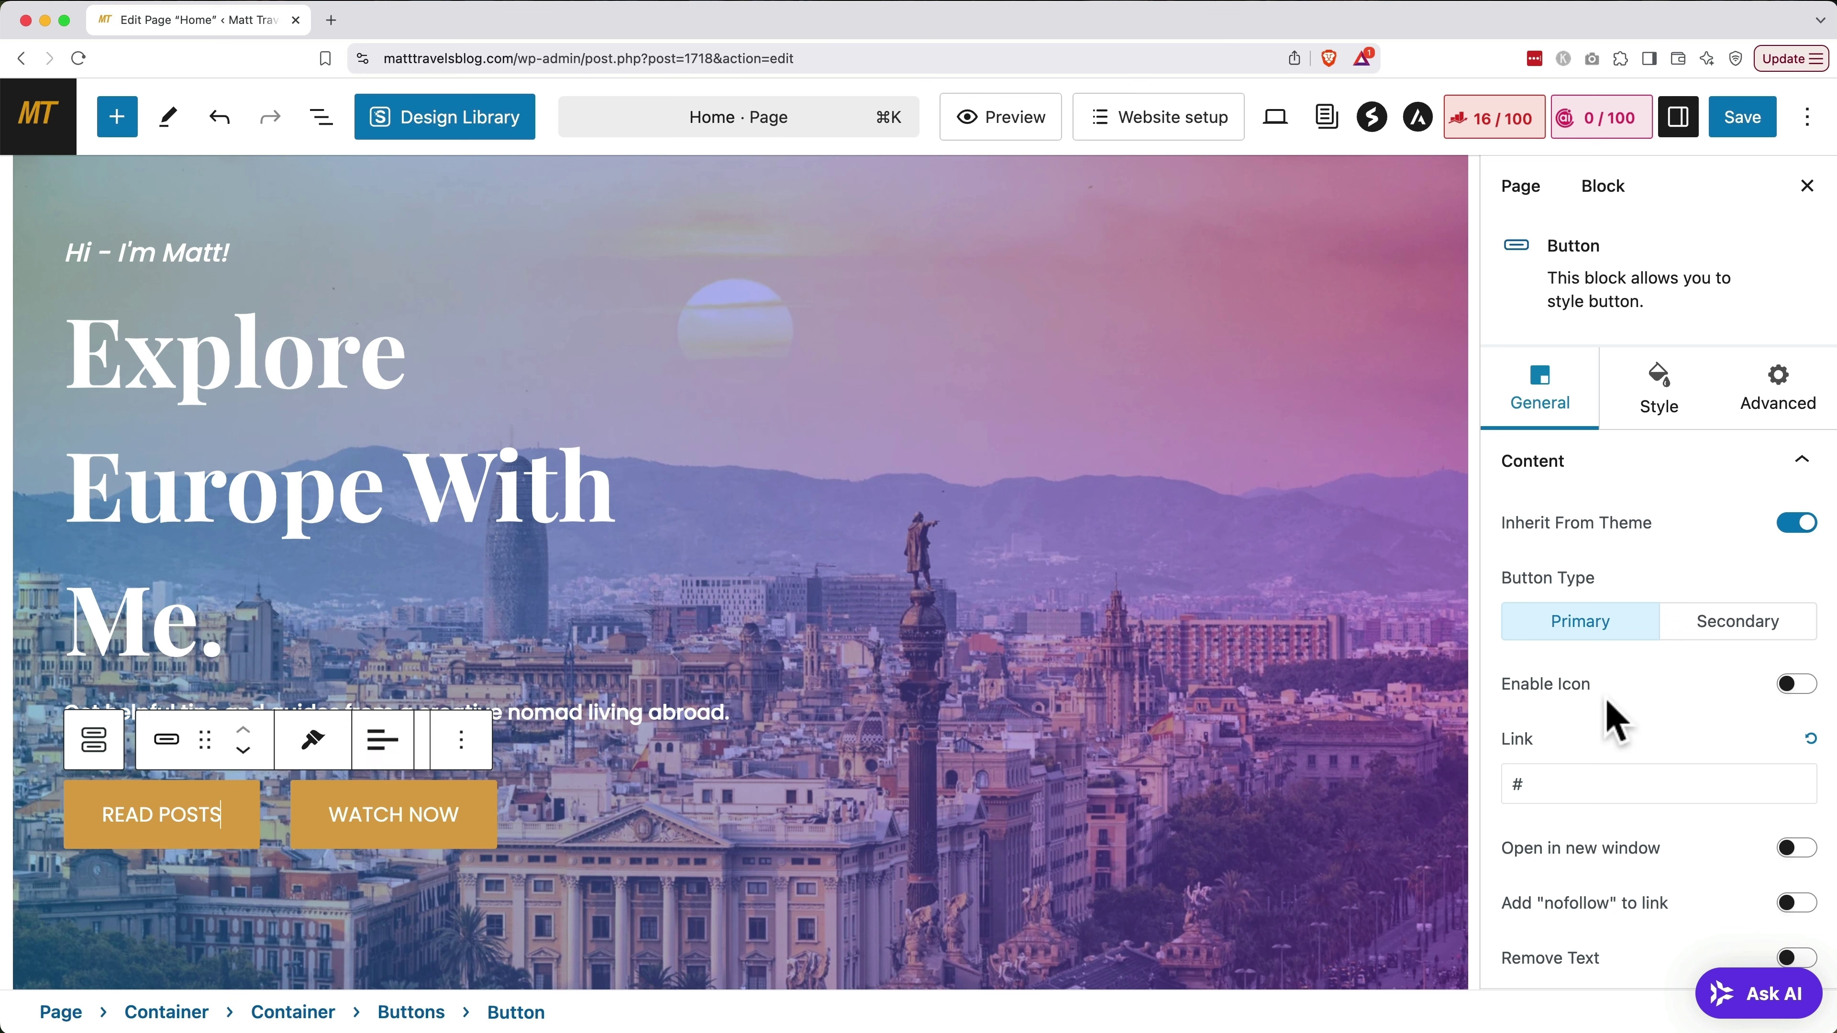
scroll(1628, 730, down, 2)
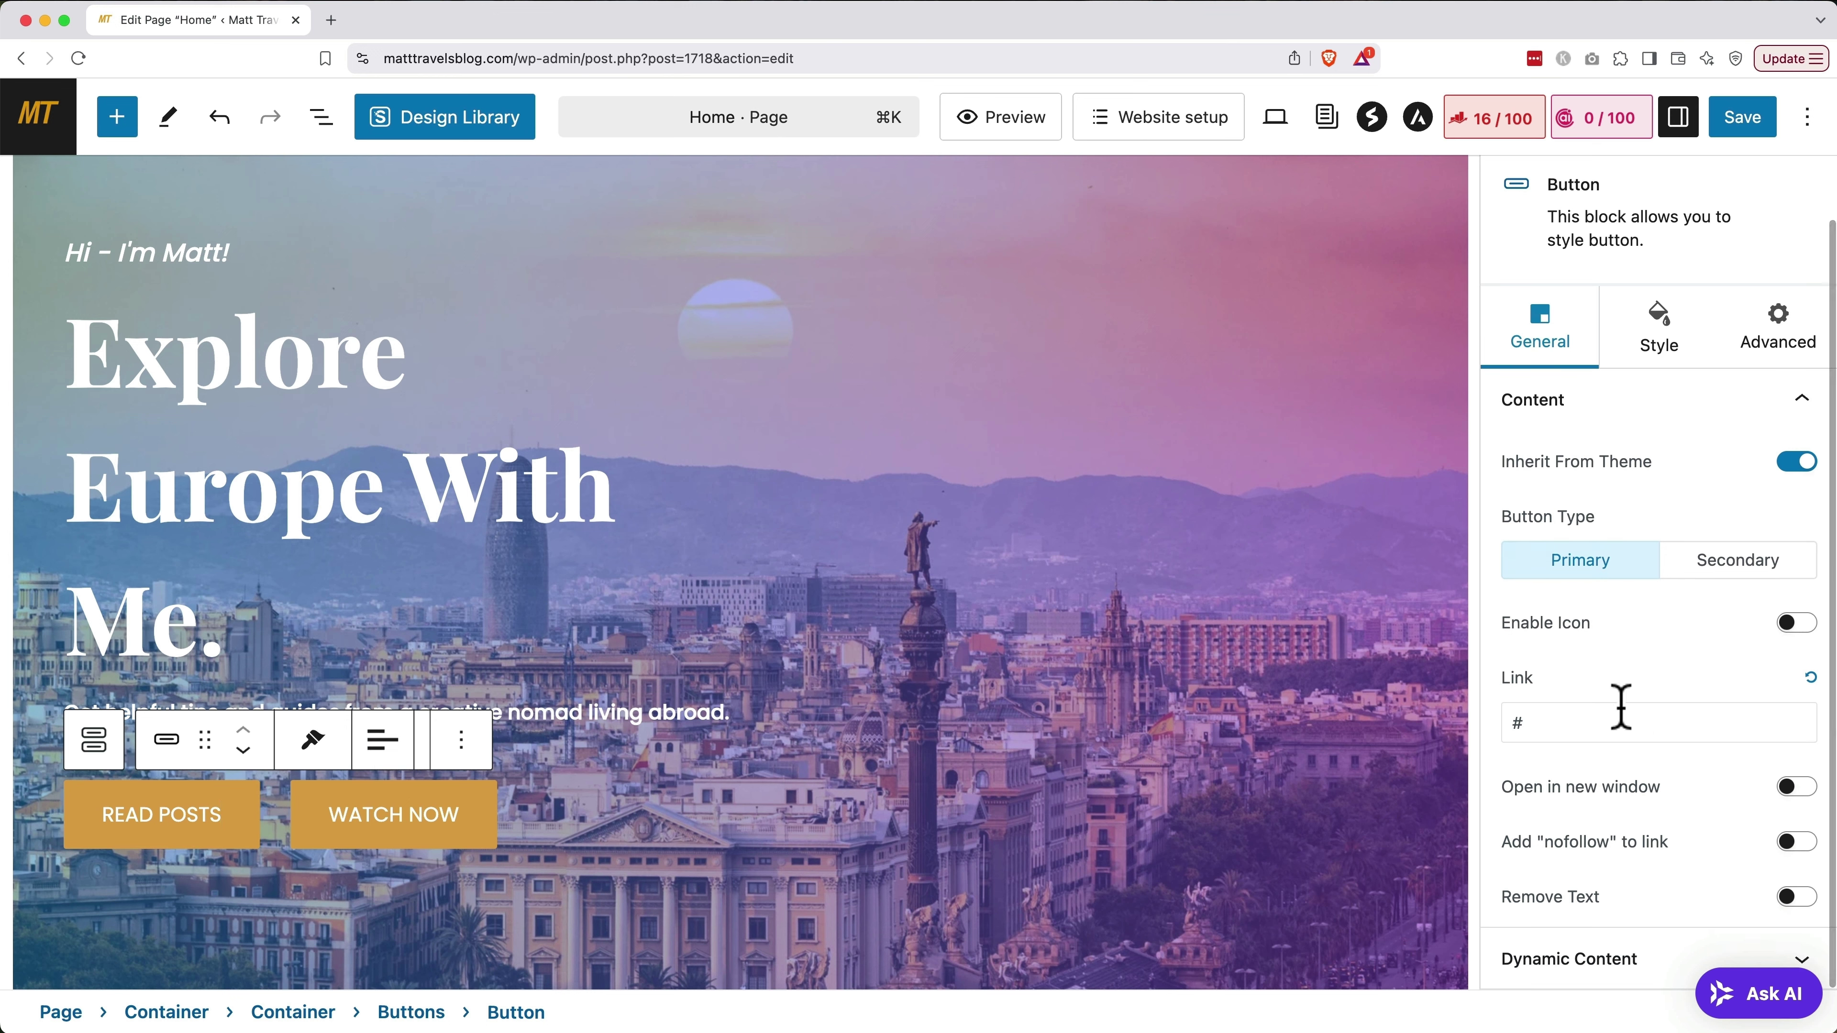
click(1604, 720)
key(BackSpace)
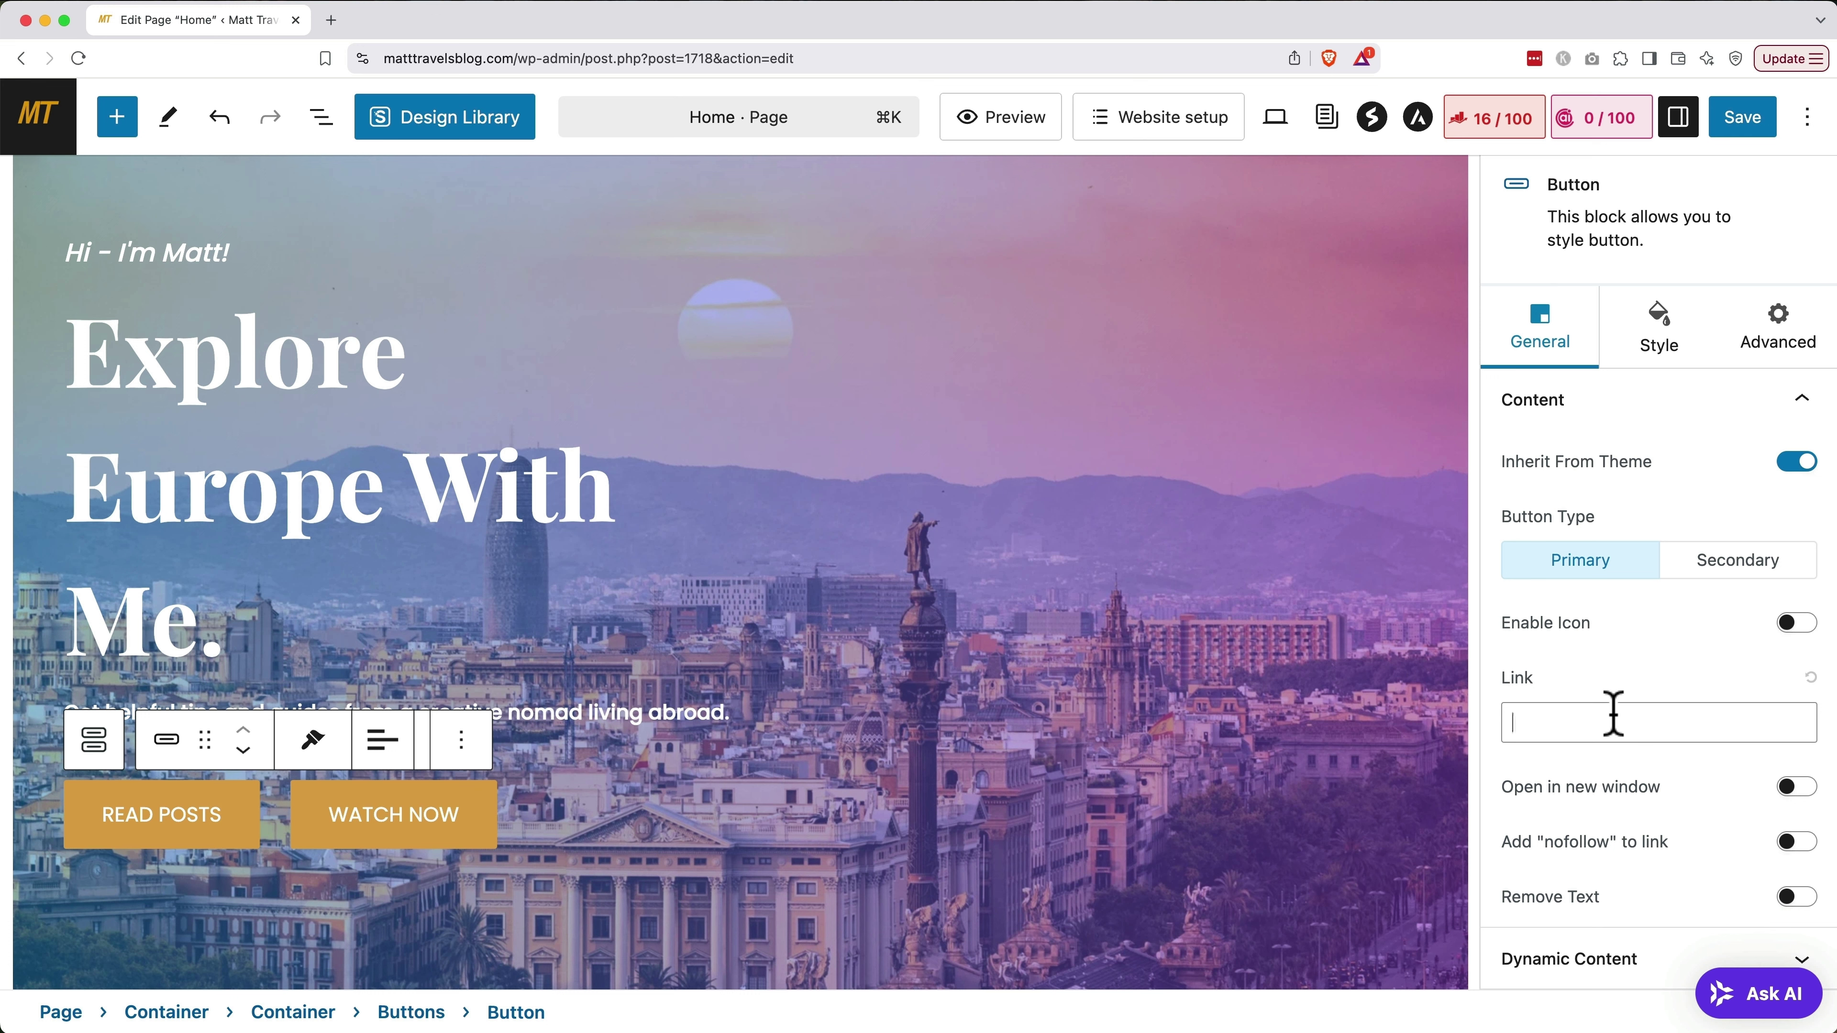
text(/)
text(blog)
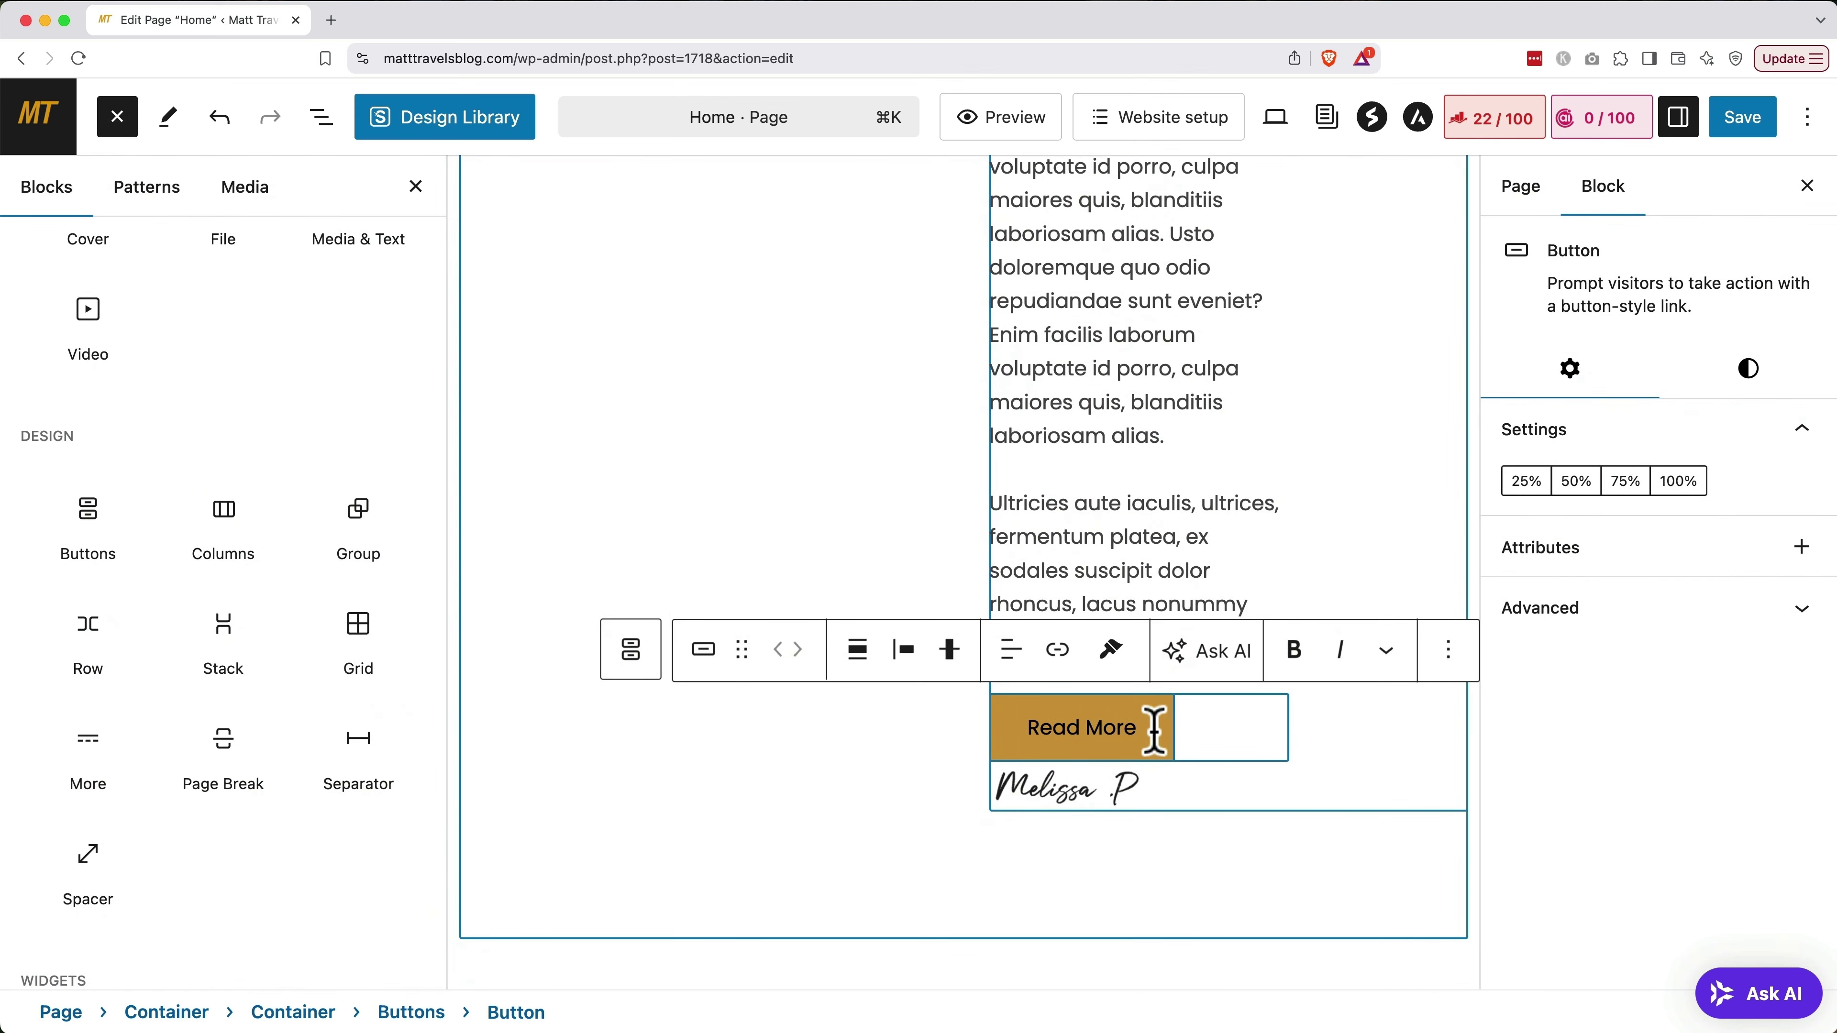
Link the story section's Read More button to the Blog page
click(1057, 650)
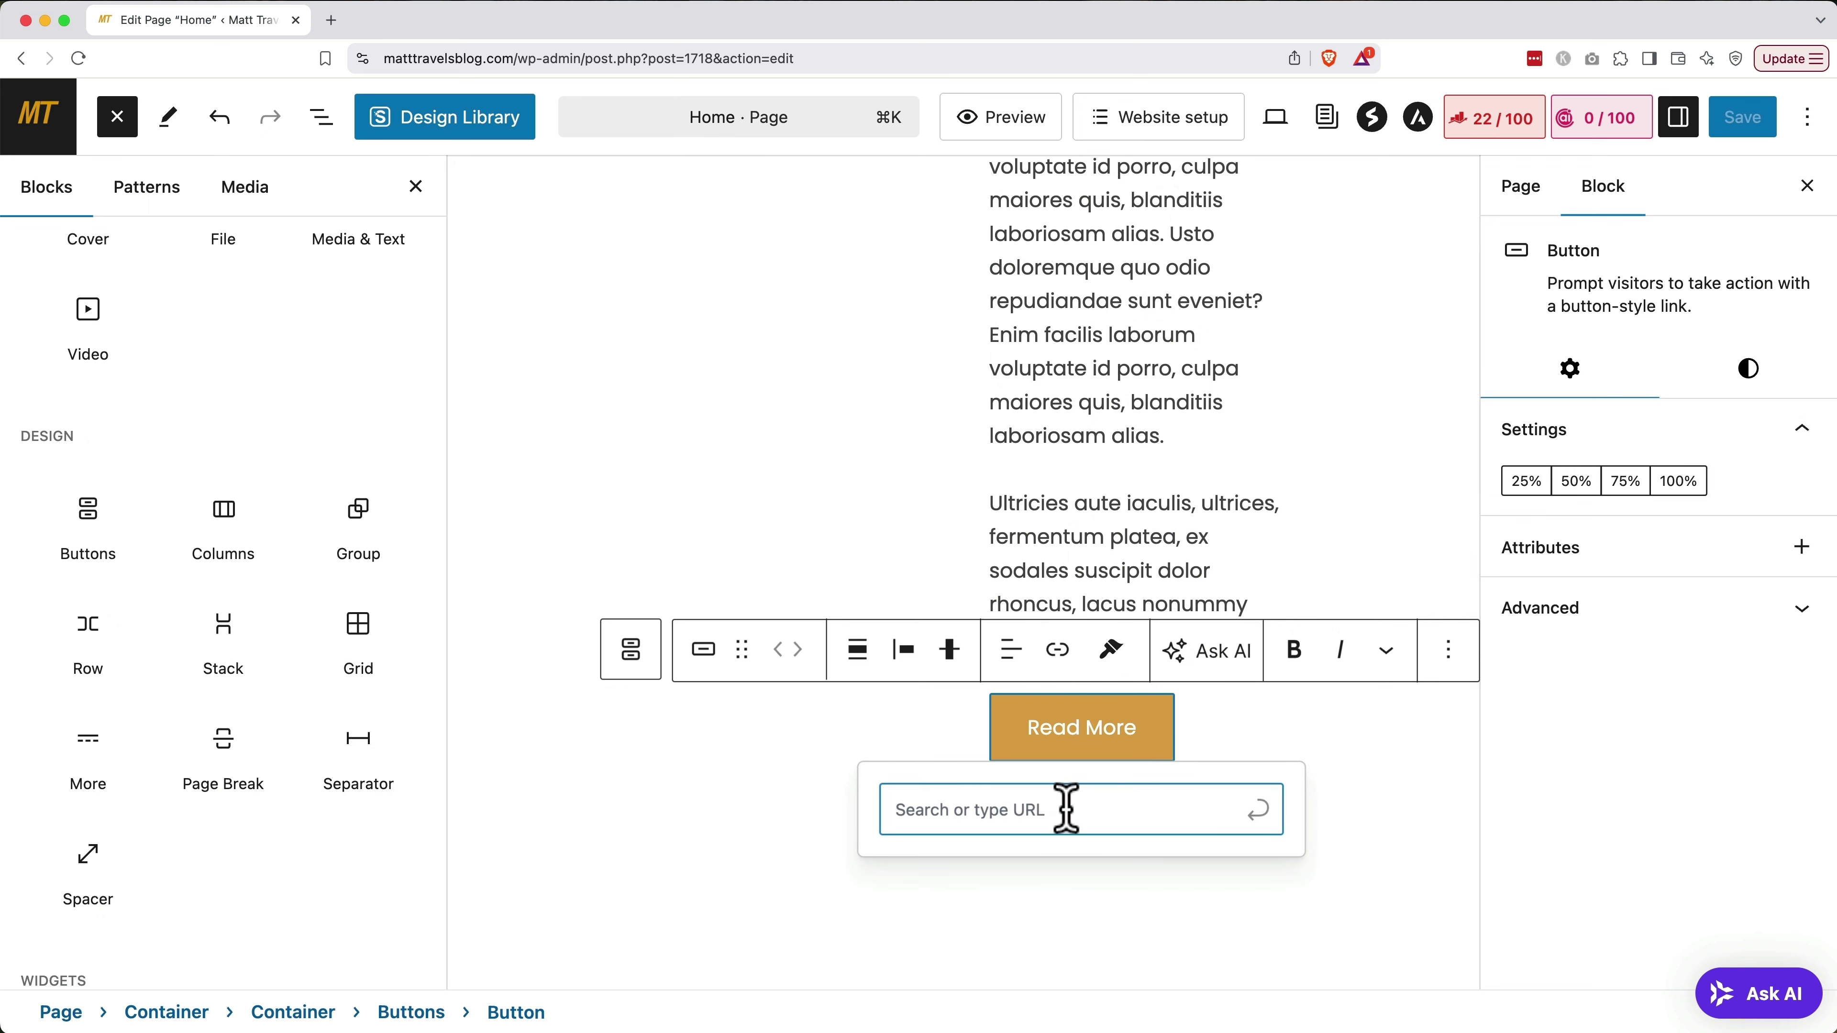
text(blog)
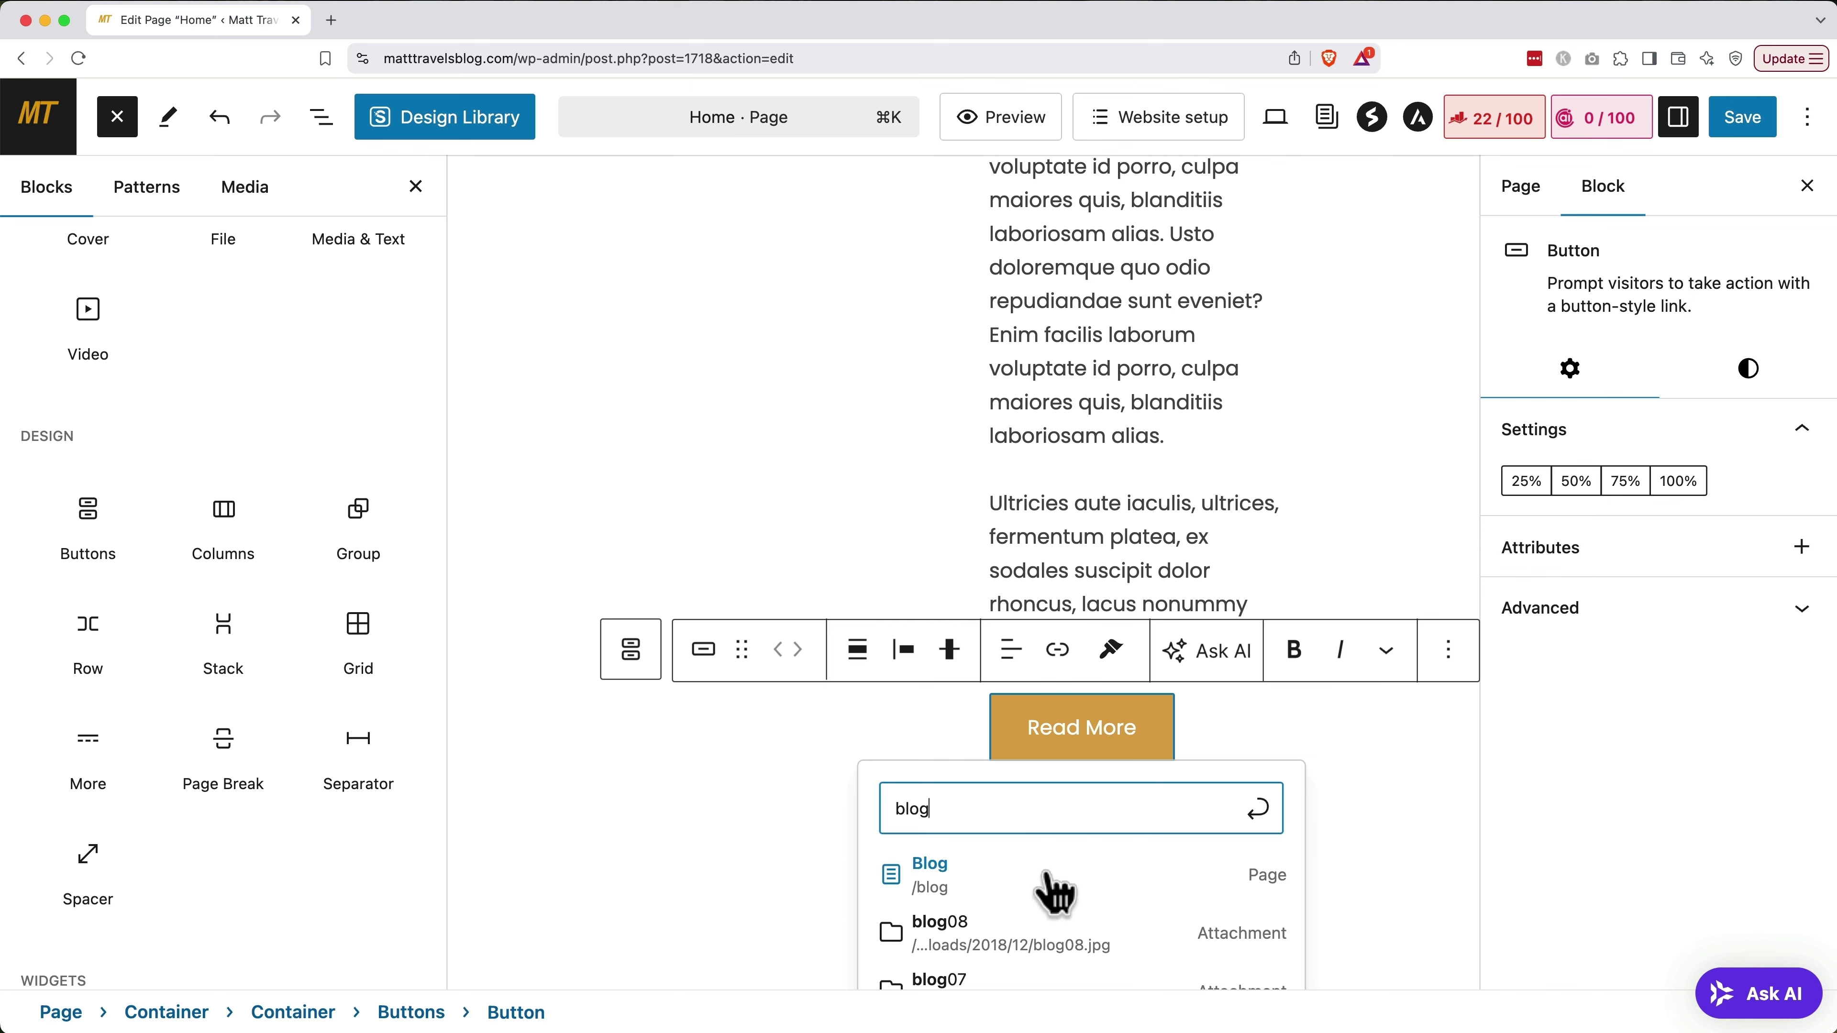
click(1055, 892)
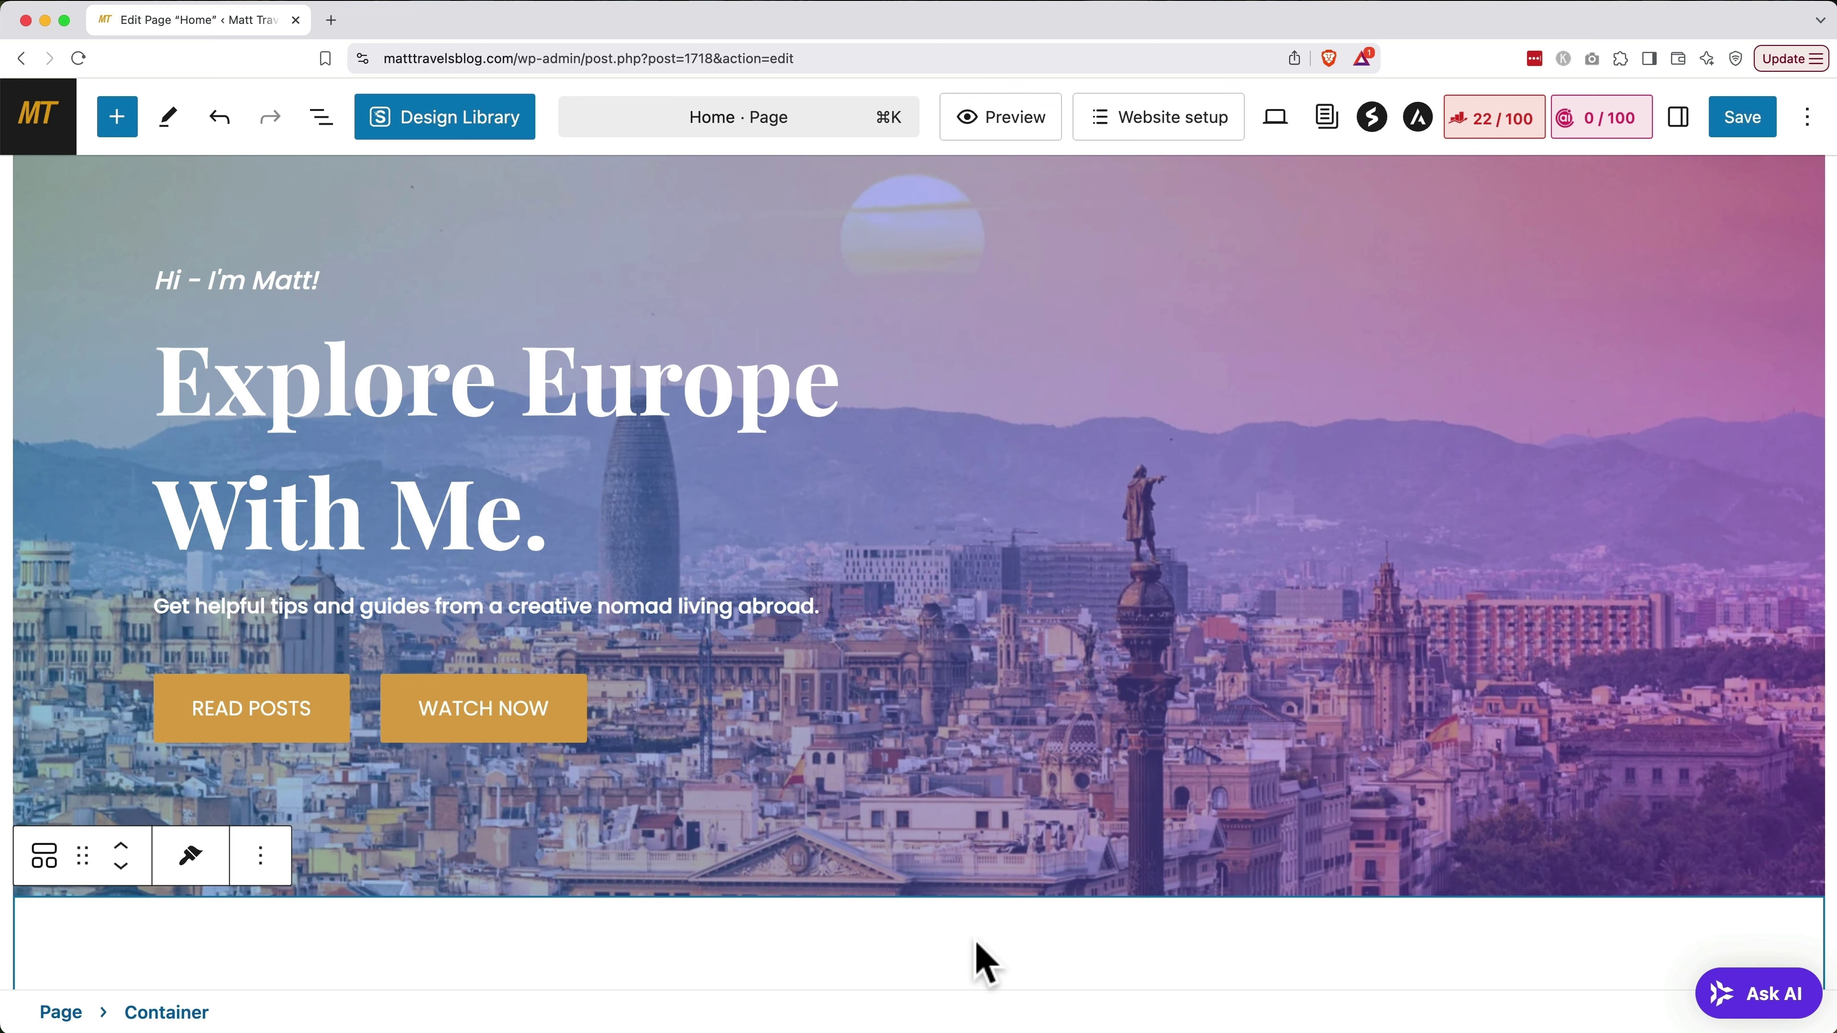
click(114, 110)
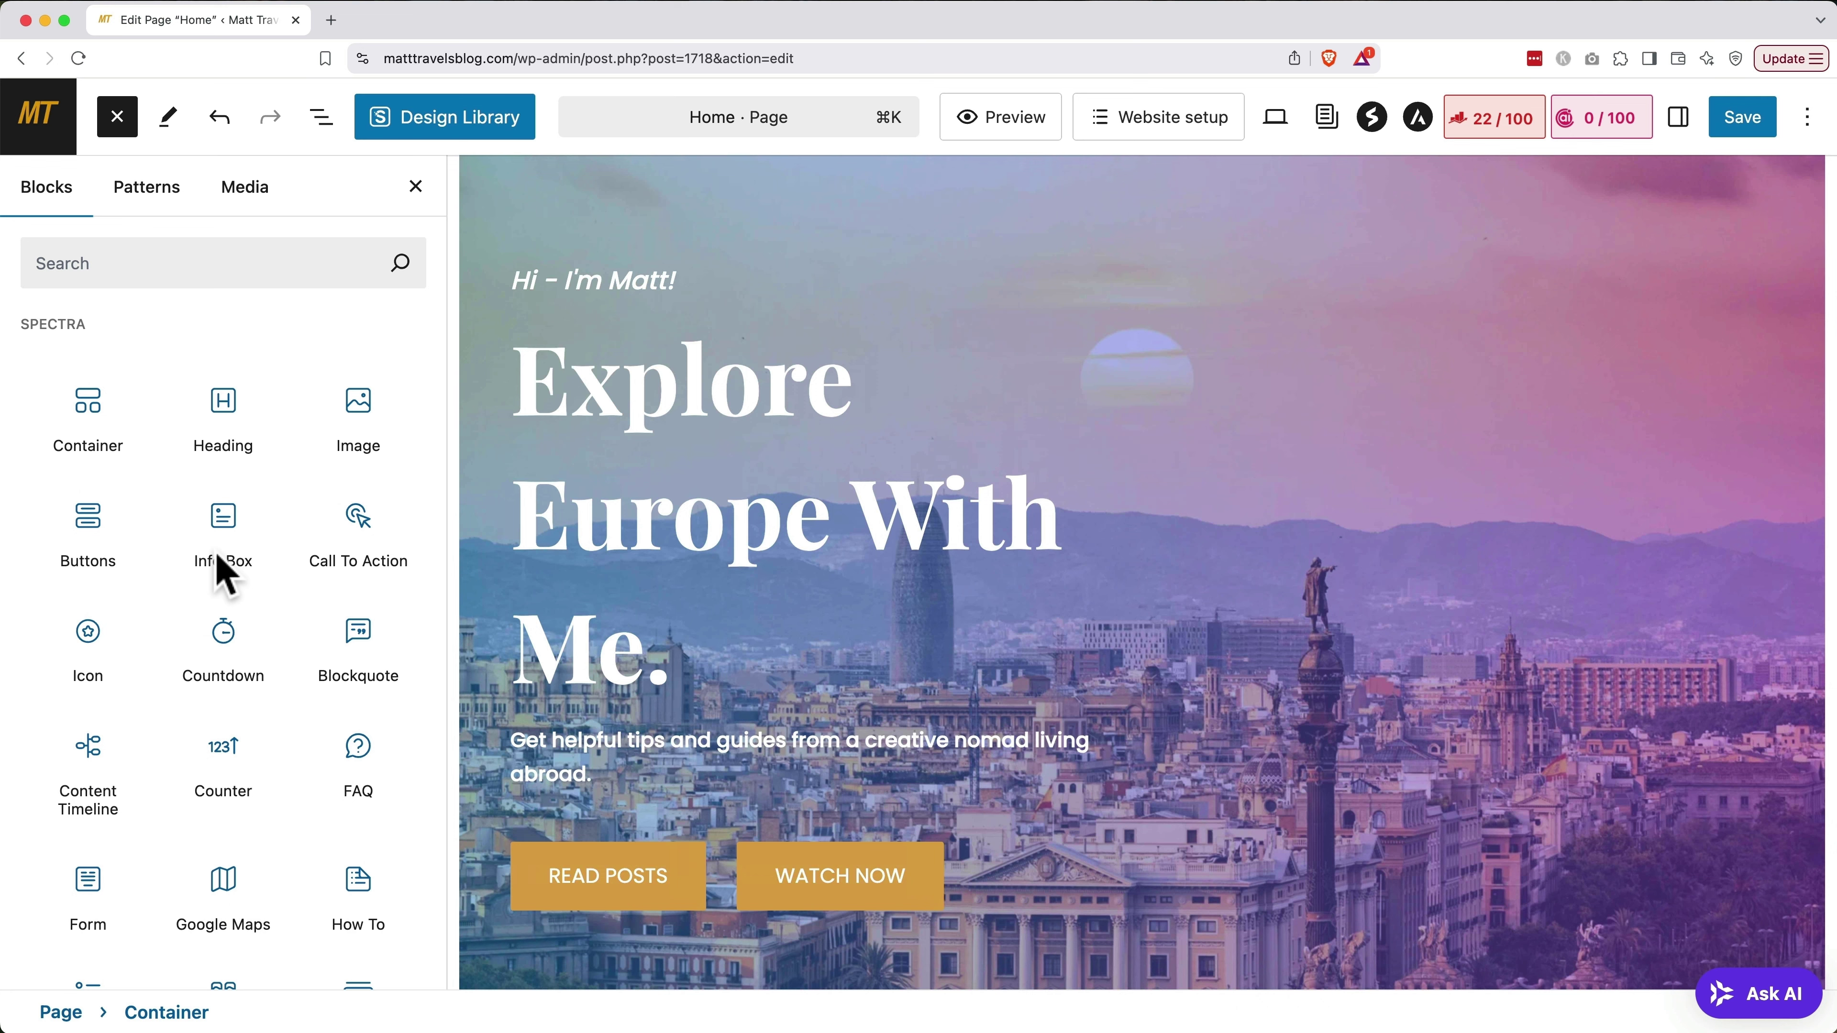
click(145, 199)
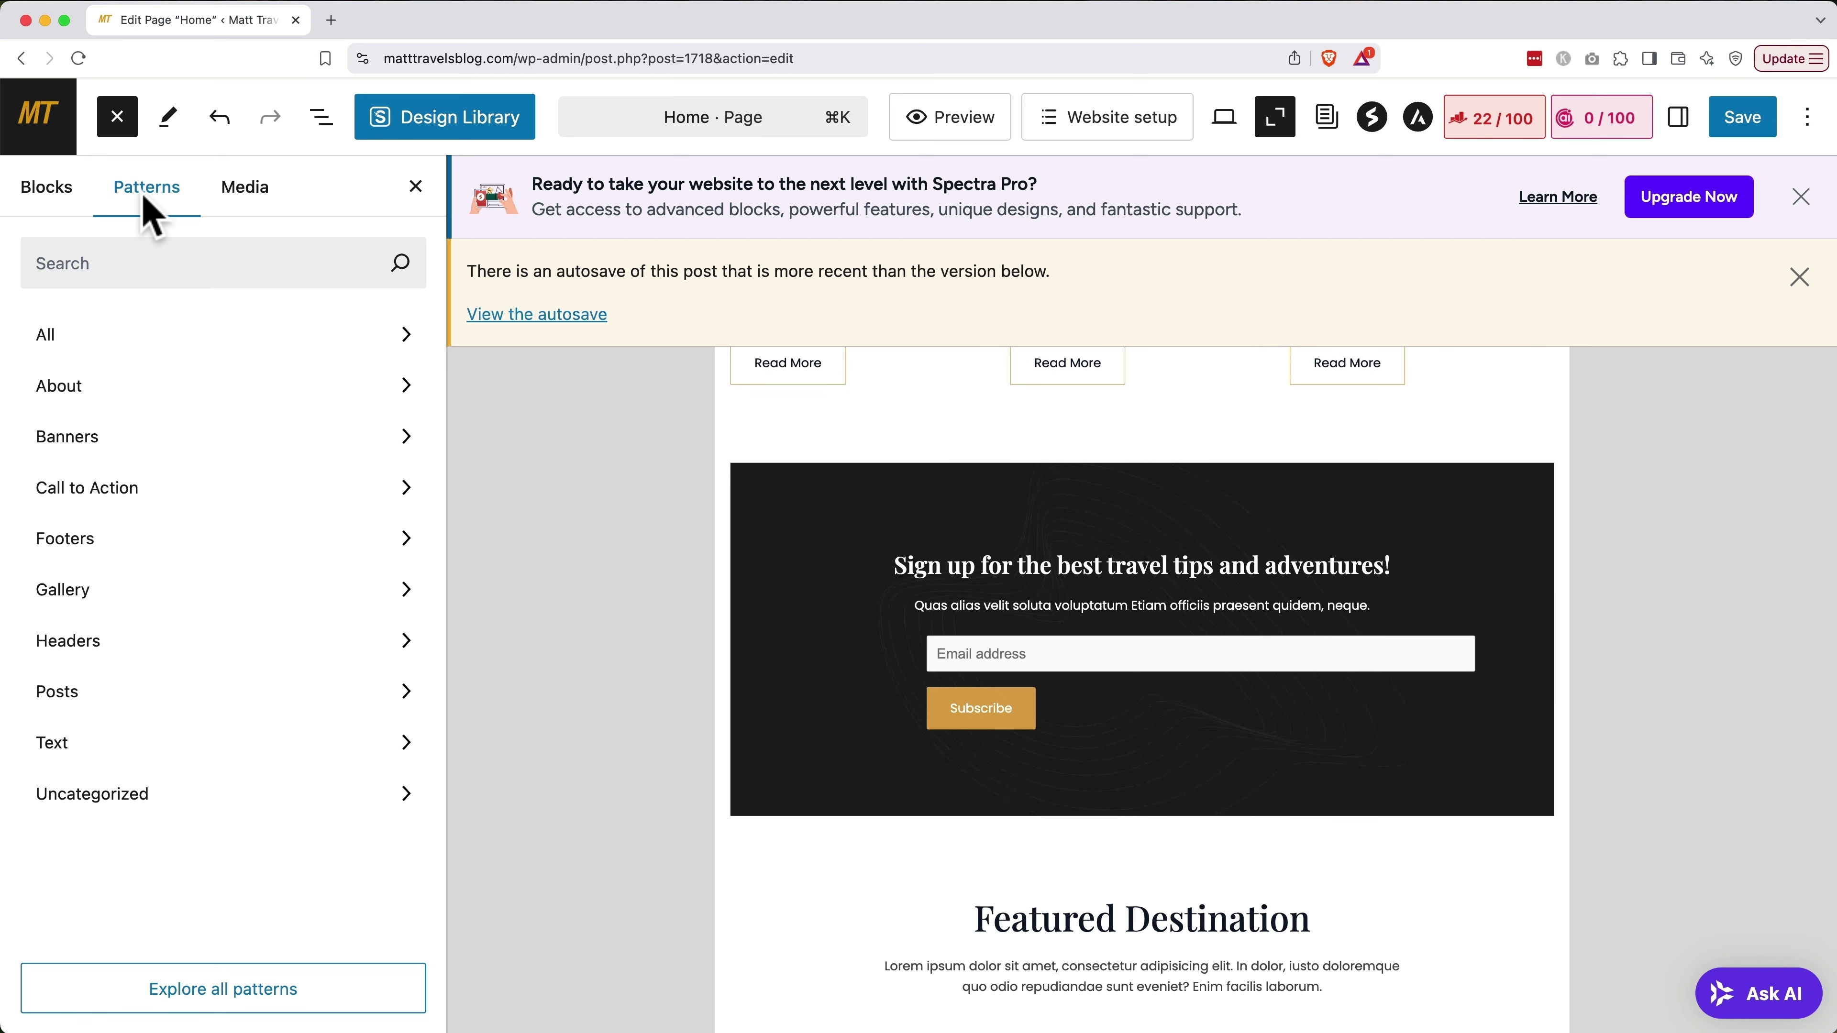
click(93, 399)
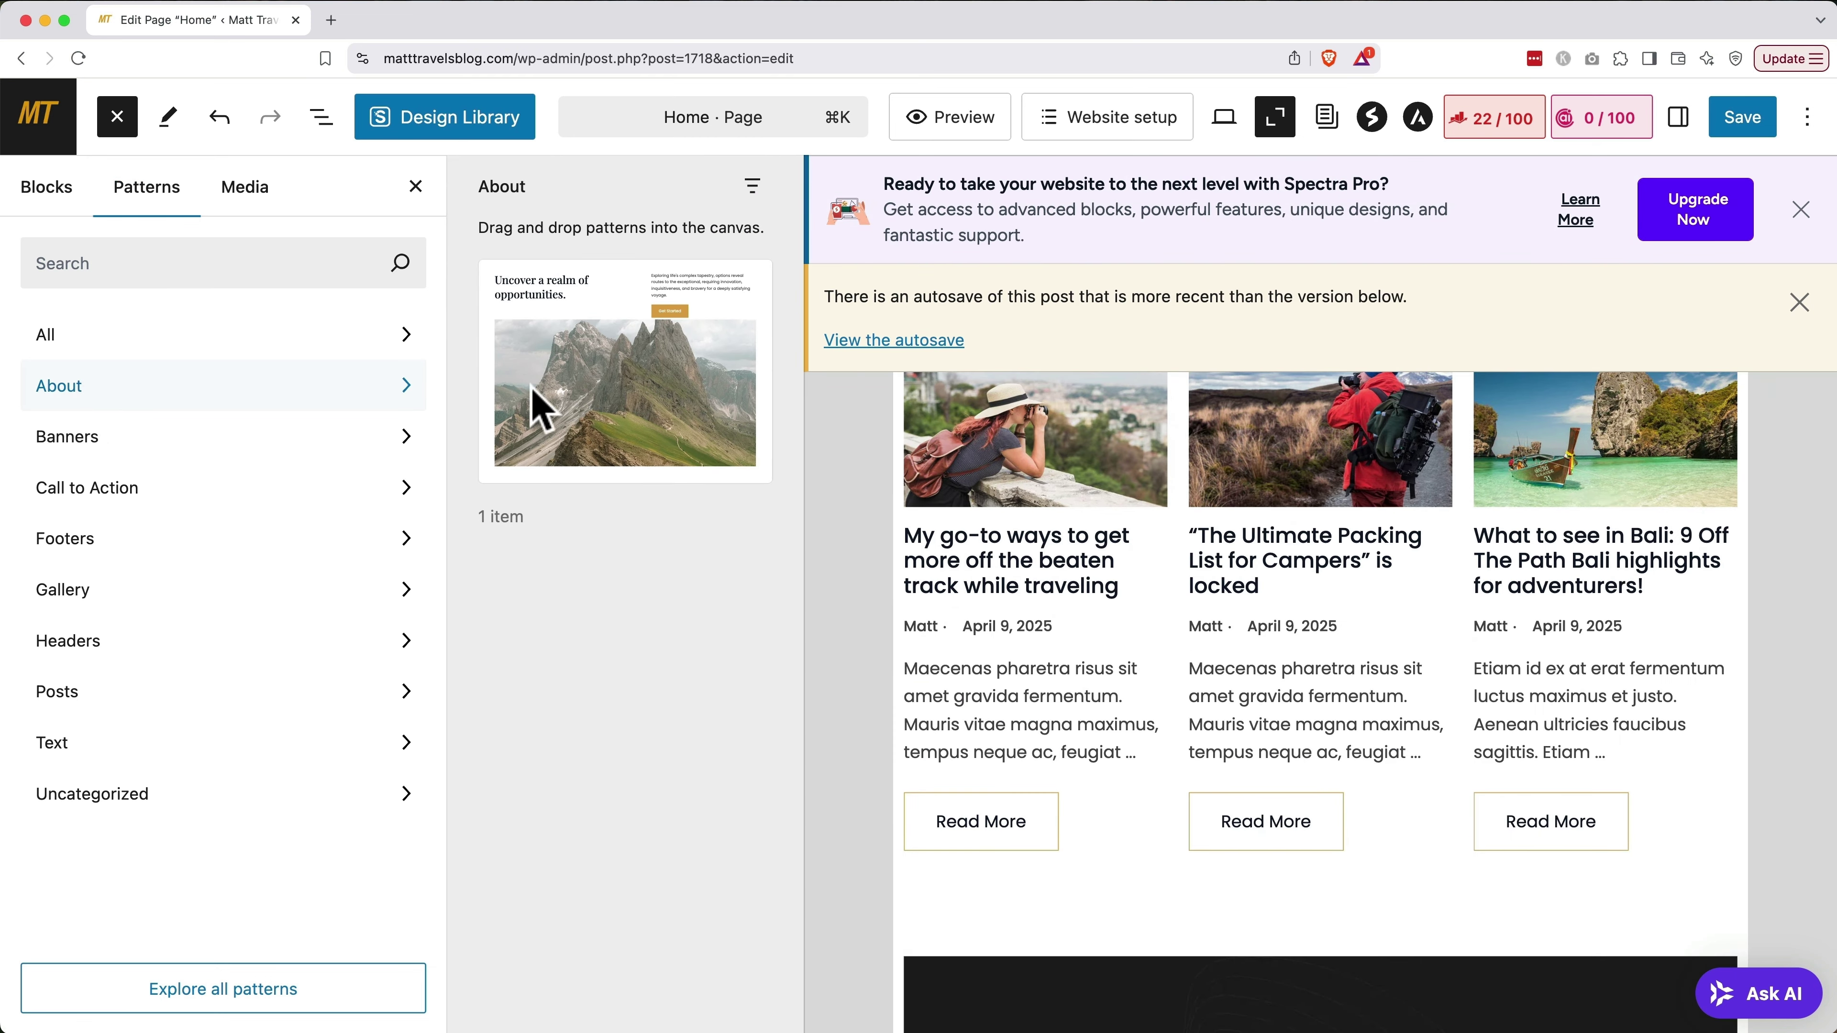
click(594, 410)
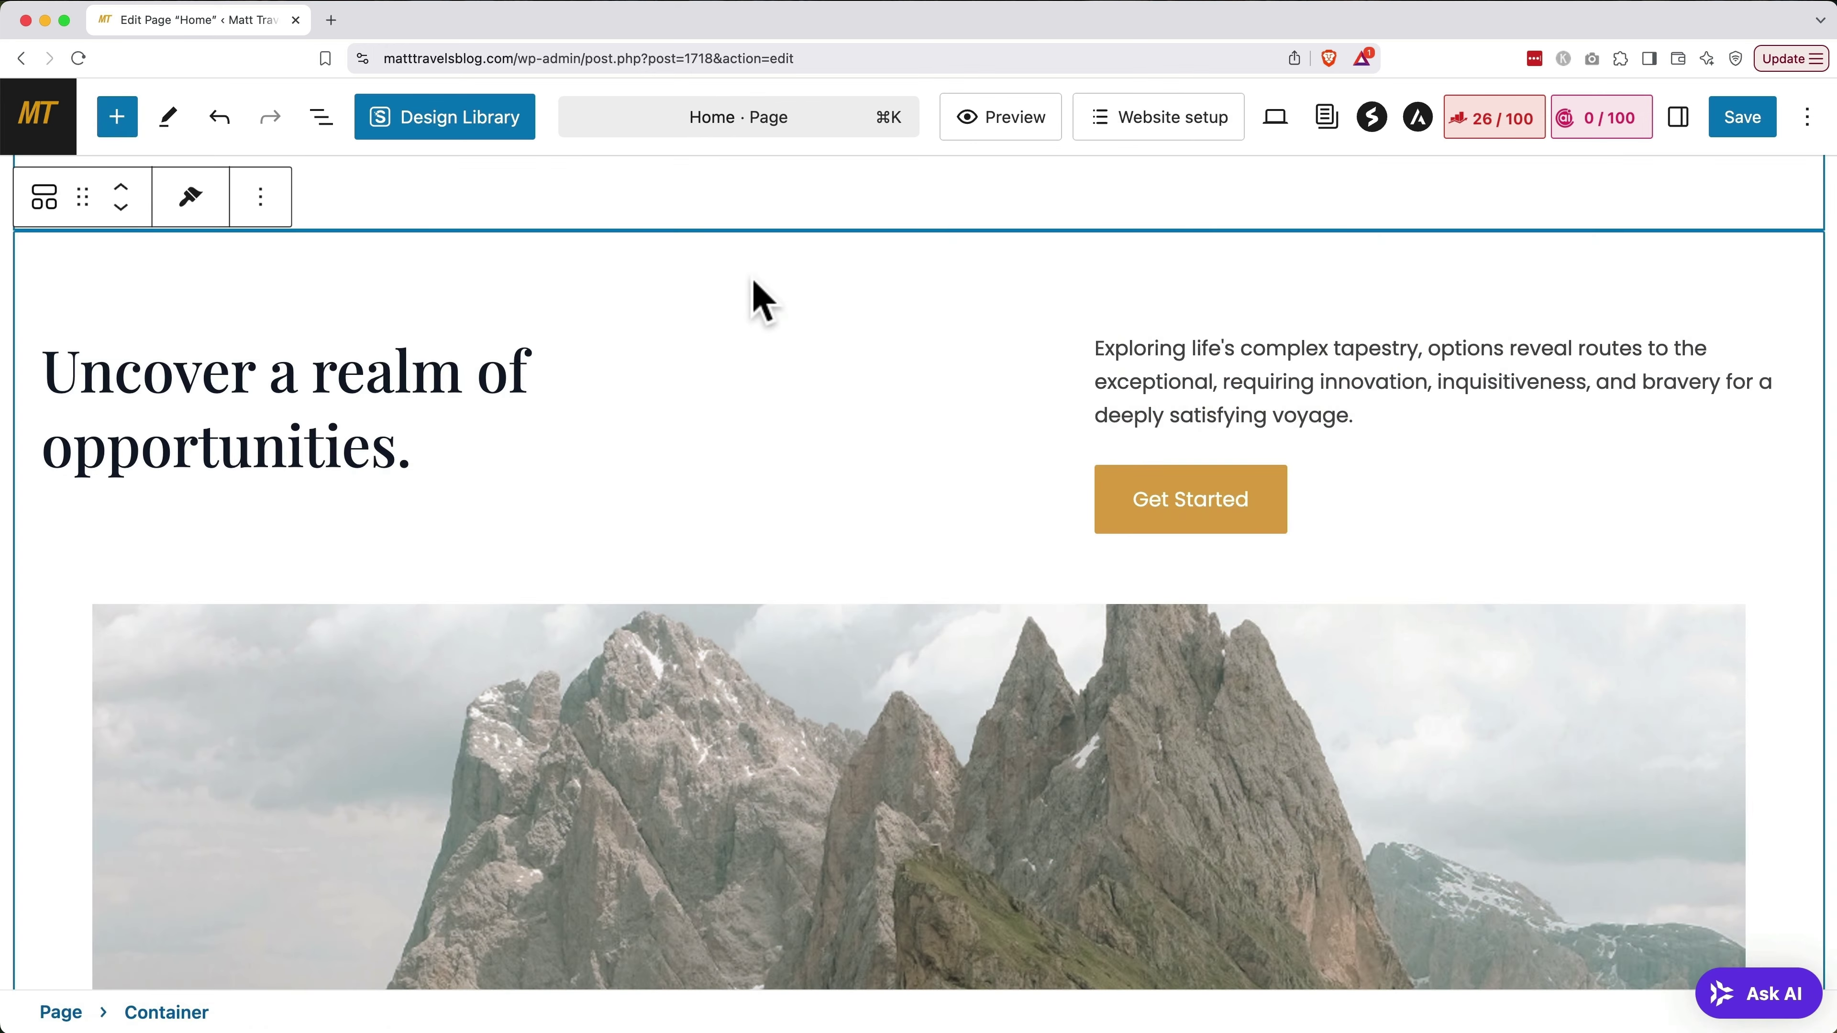
click(759, 300)
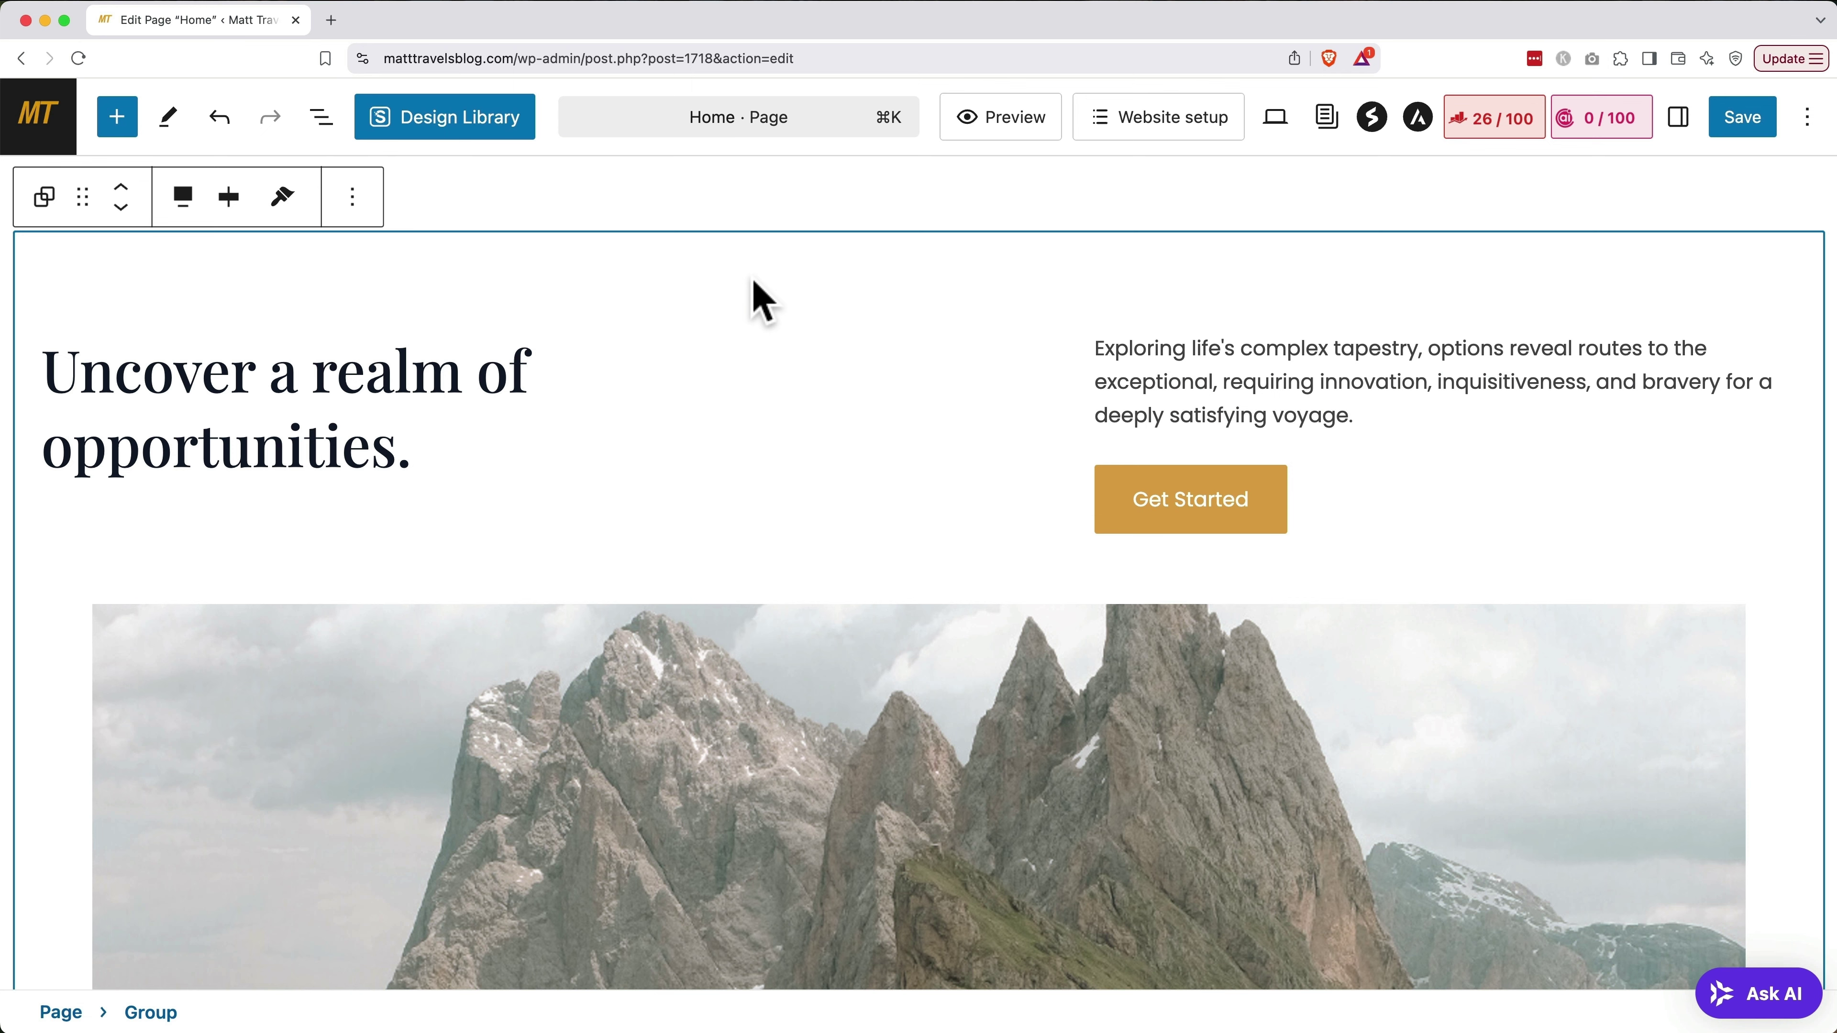
key(super+z)
click(759, 301)
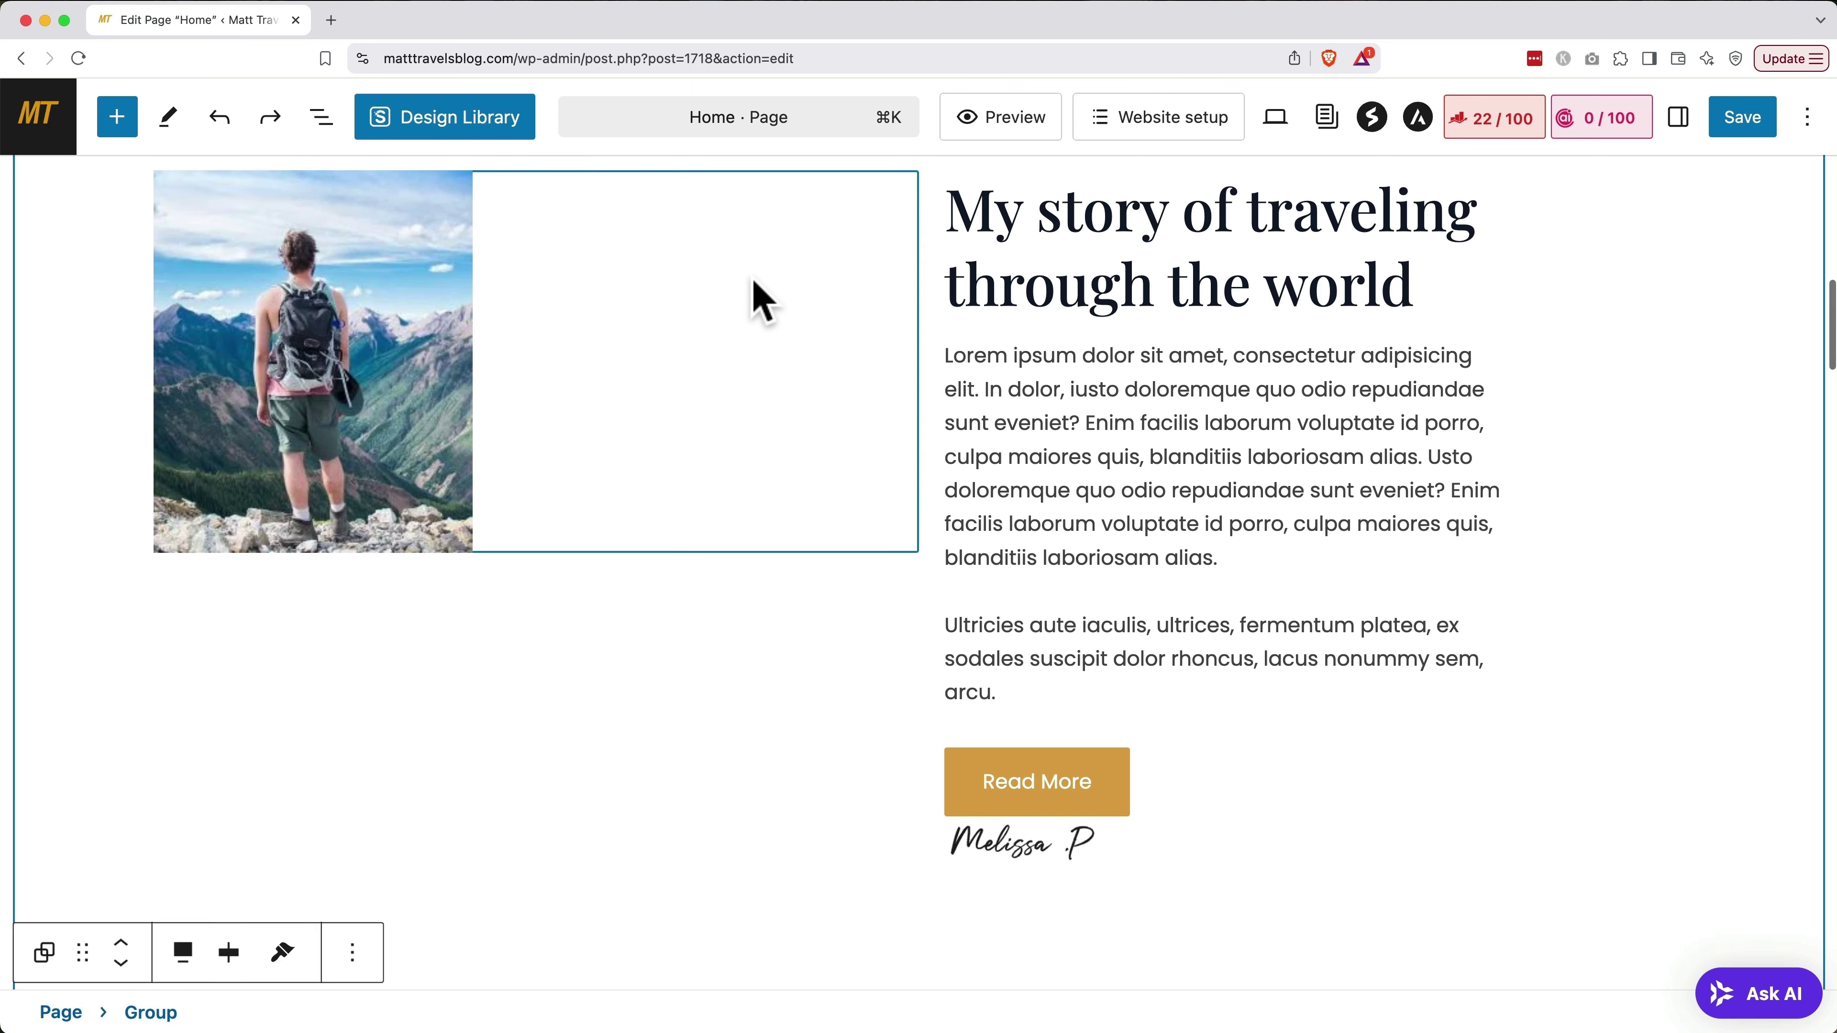
key(super+shift+z)
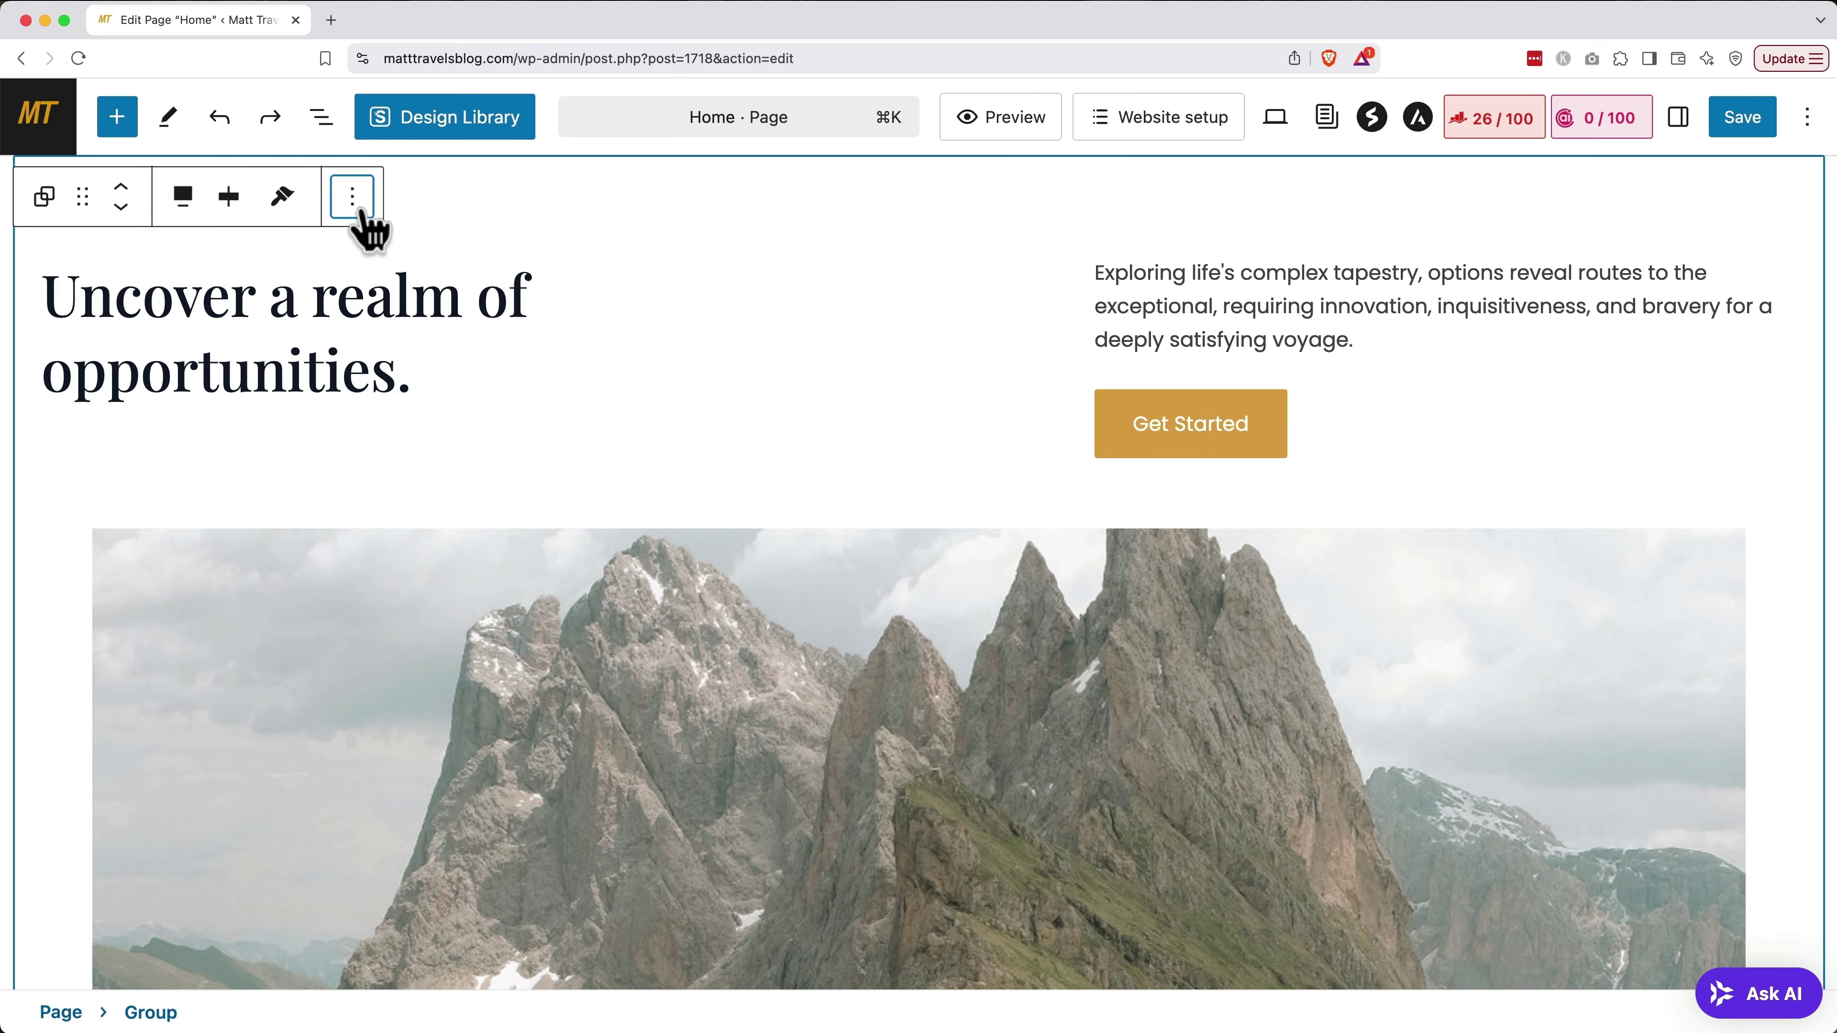
click(358, 210)
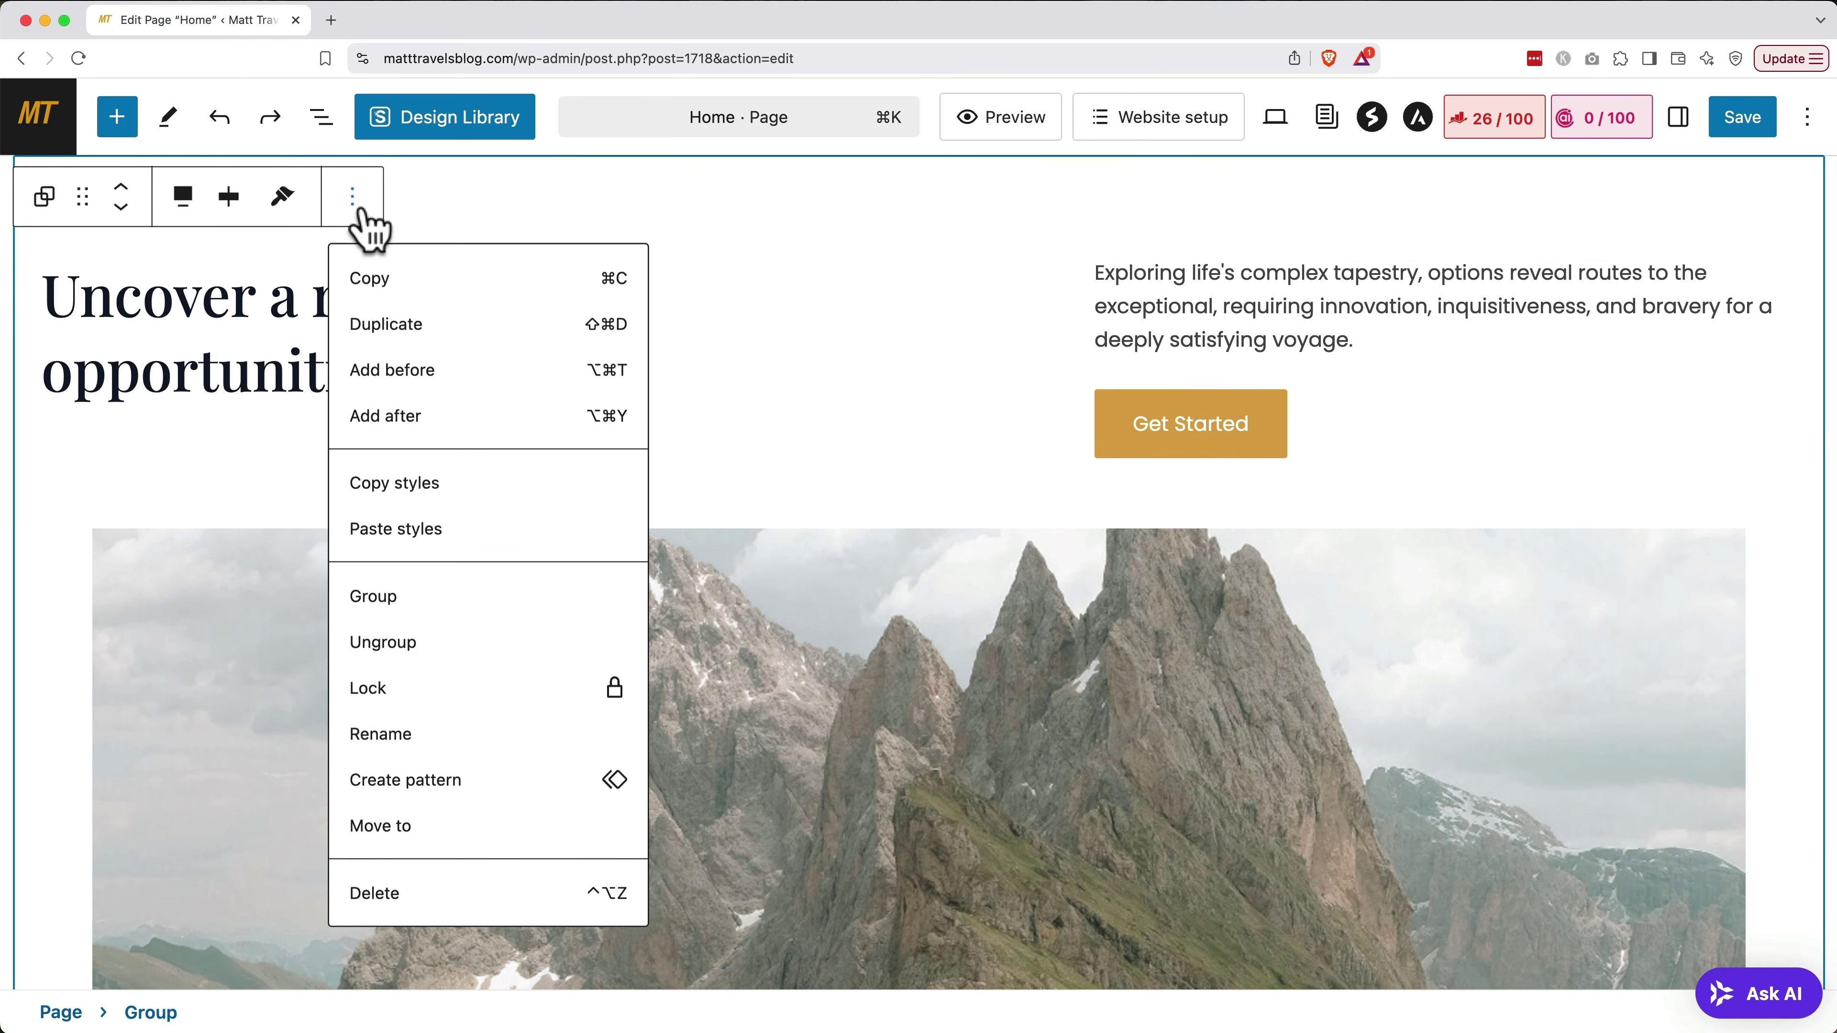
click(431, 896)
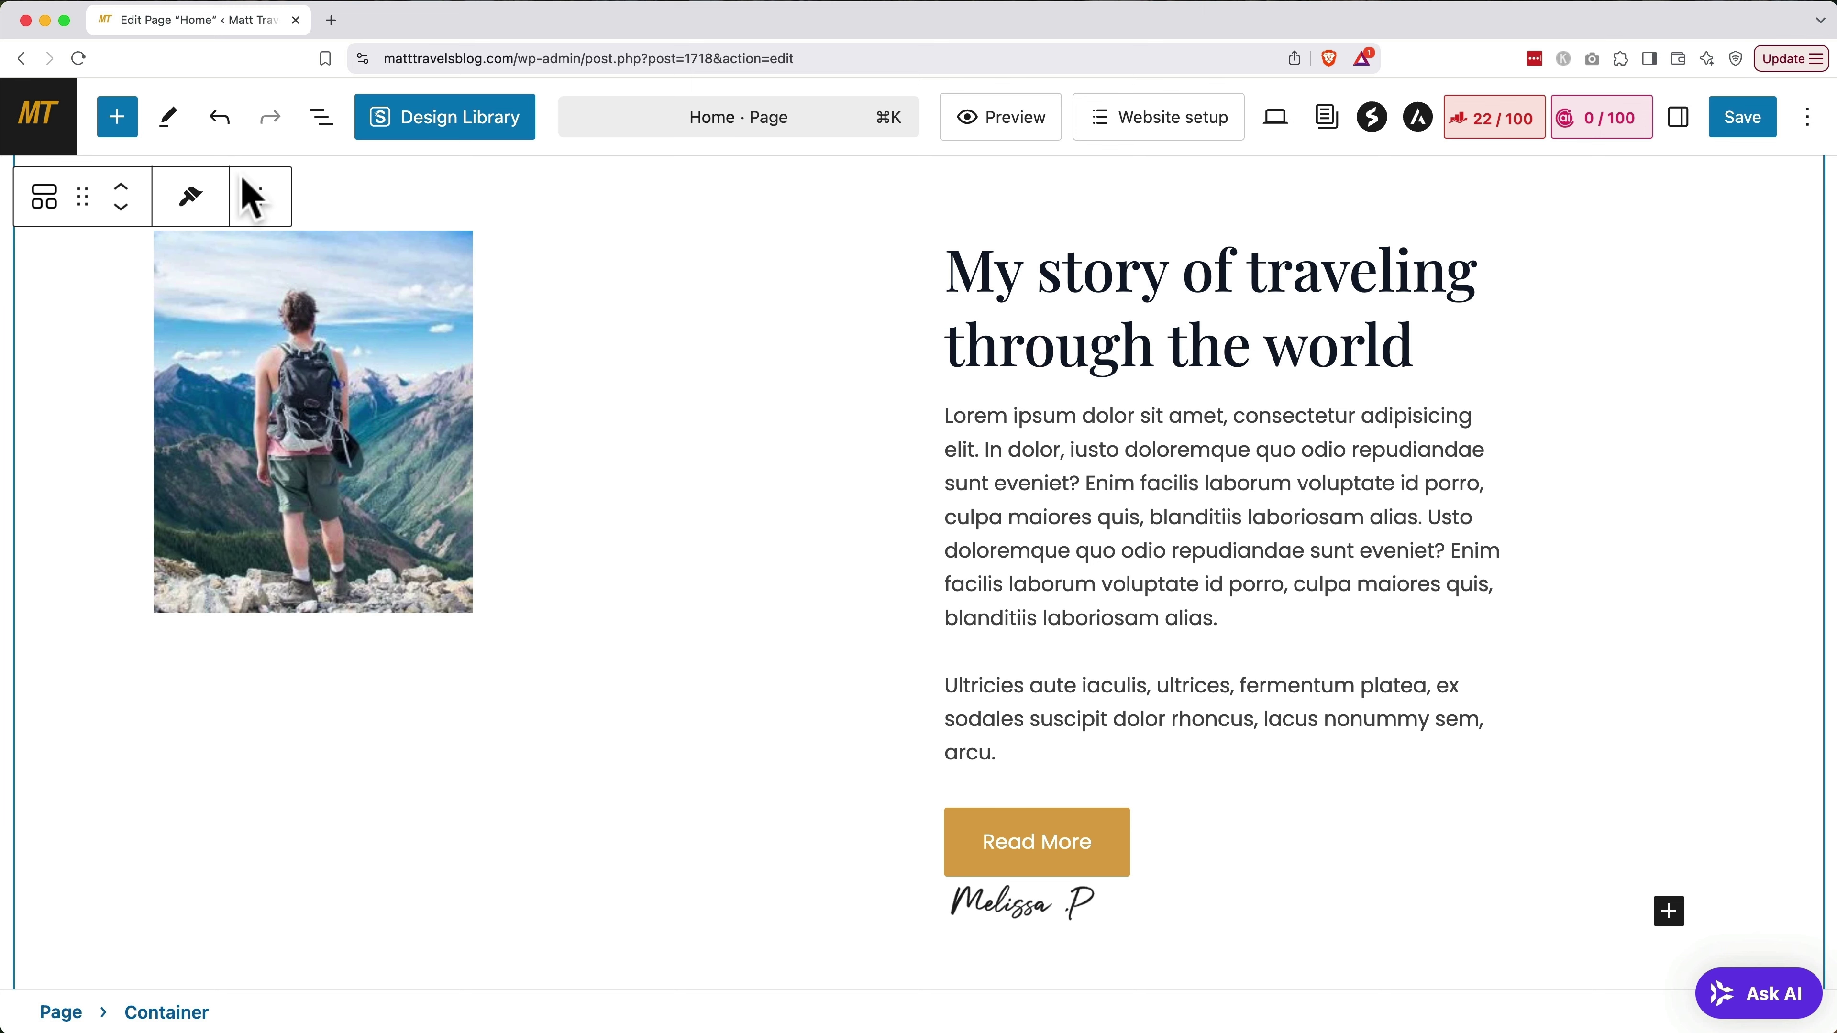
click(321, 118)
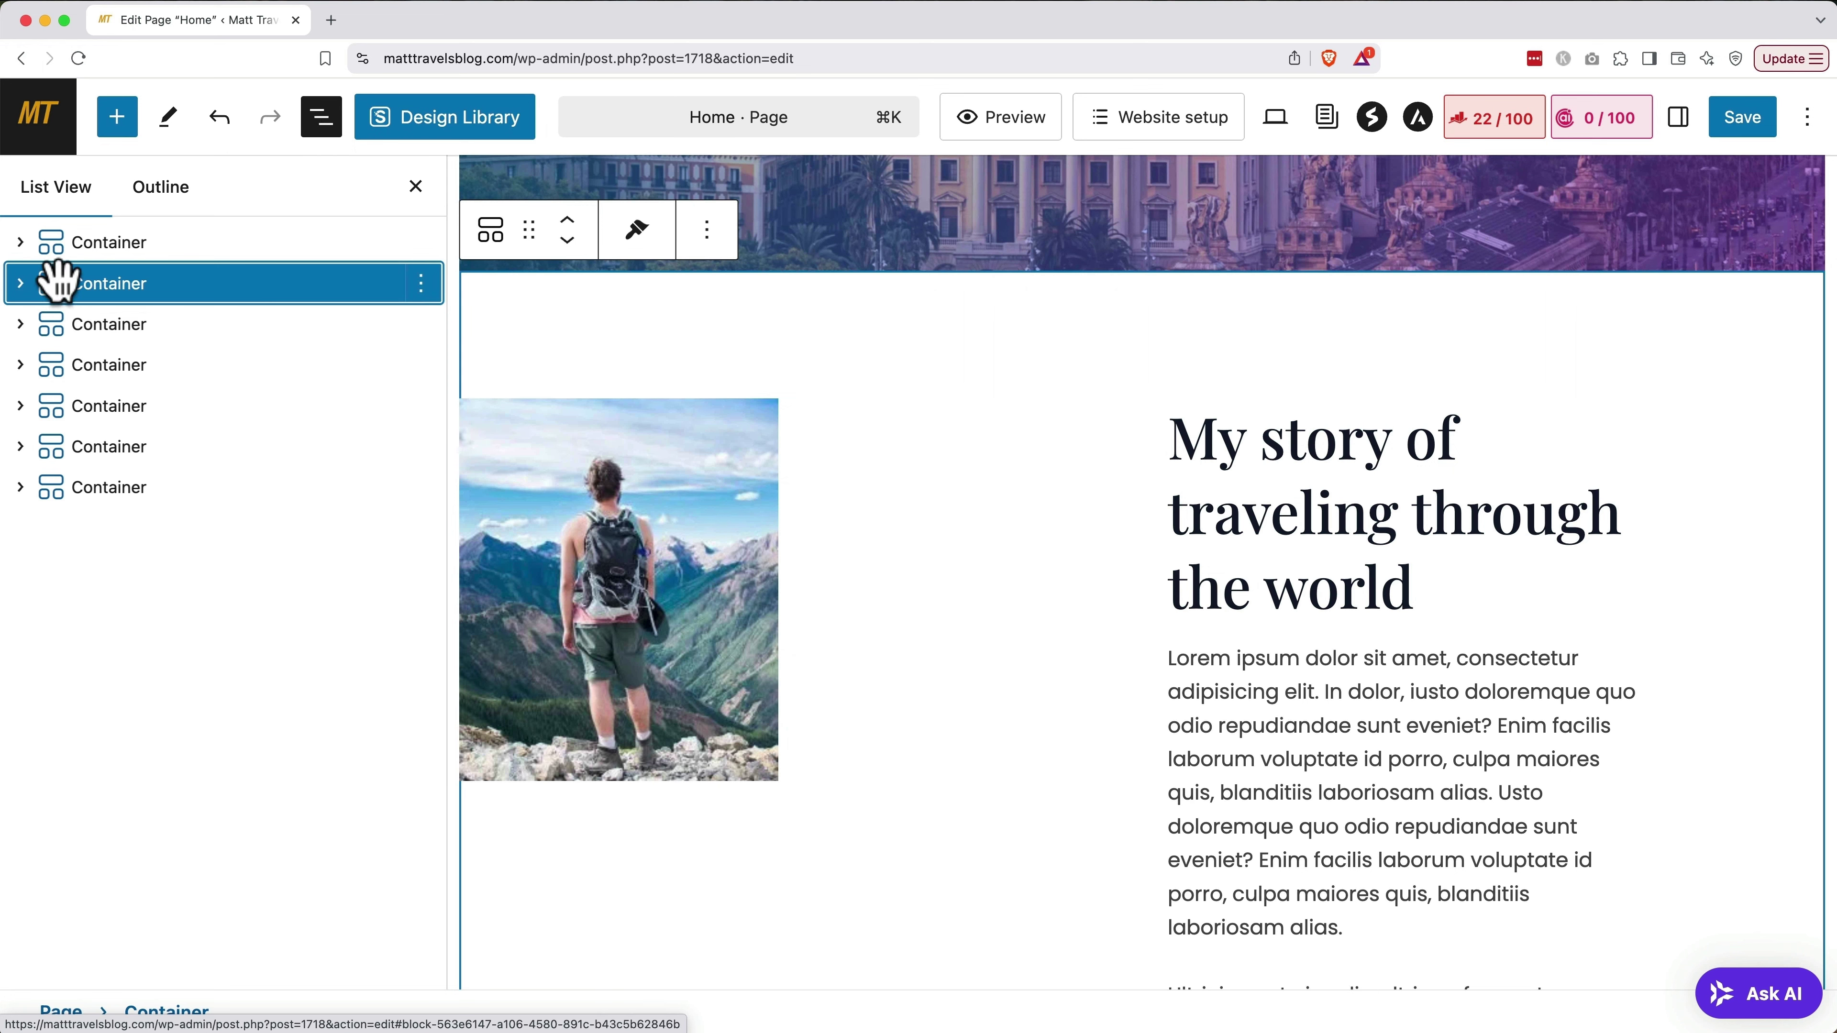
click(20, 282)
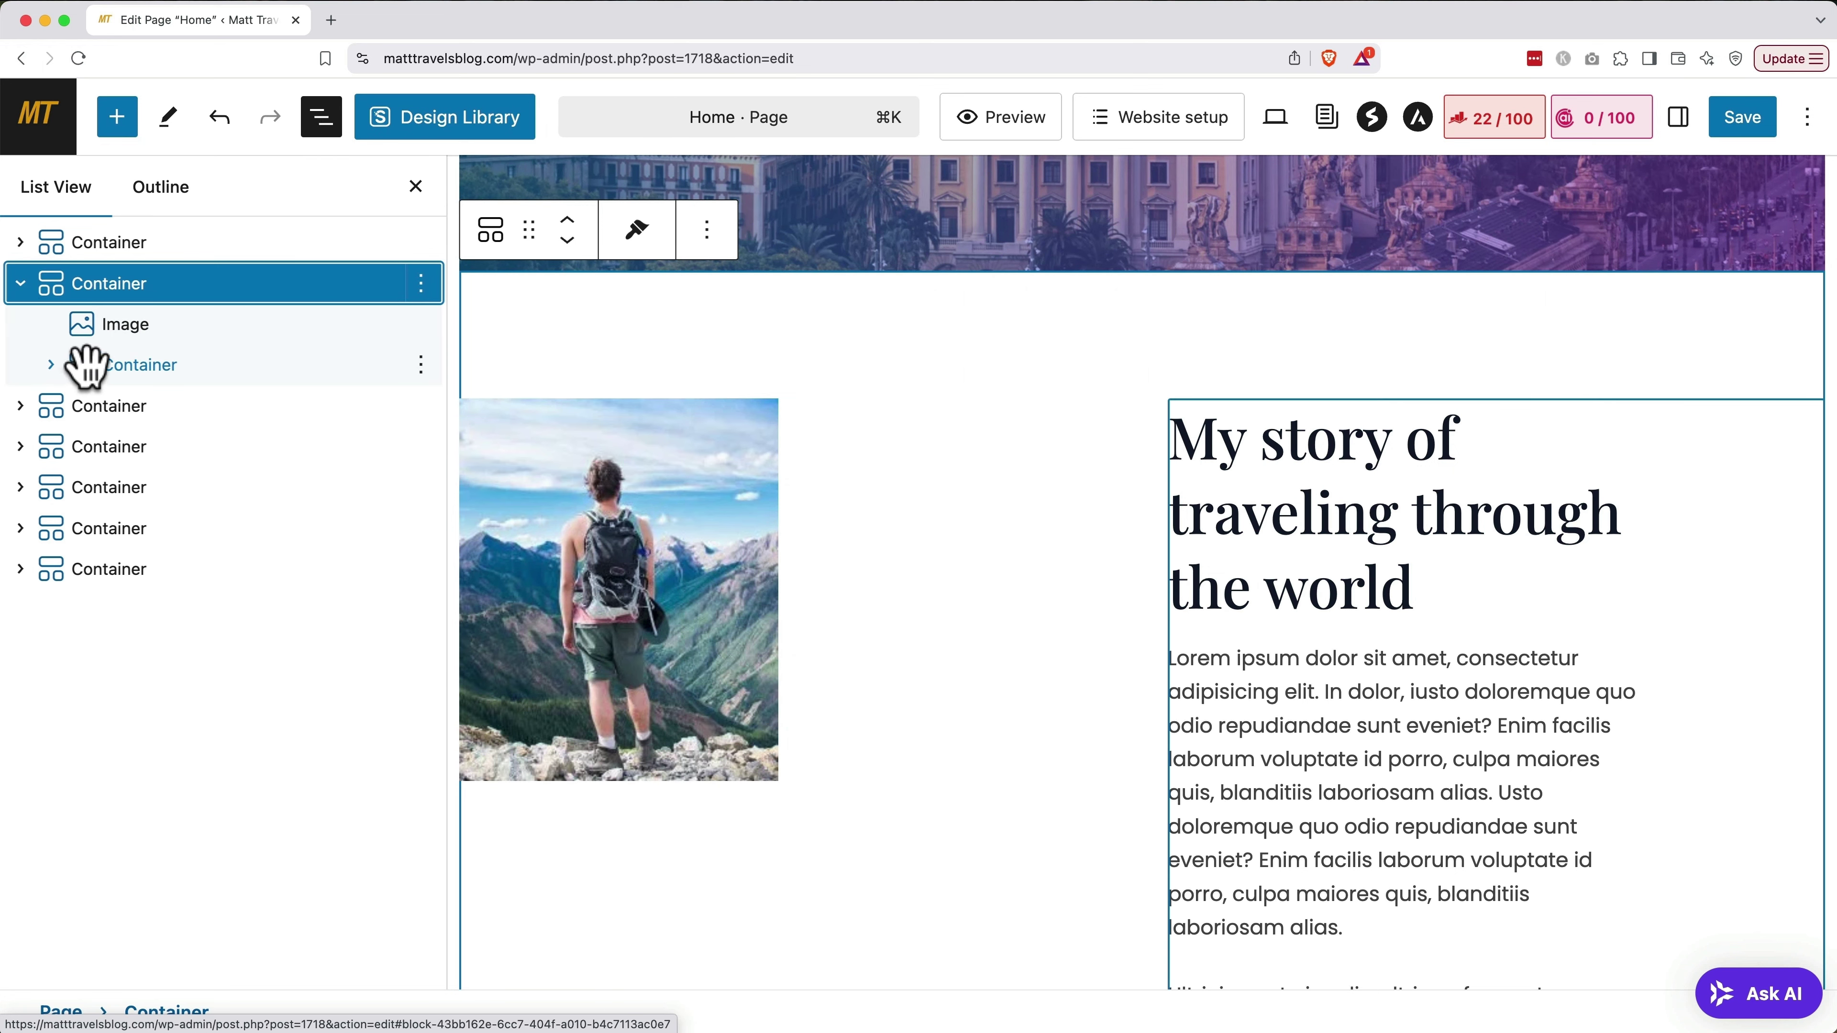
click(51, 367)
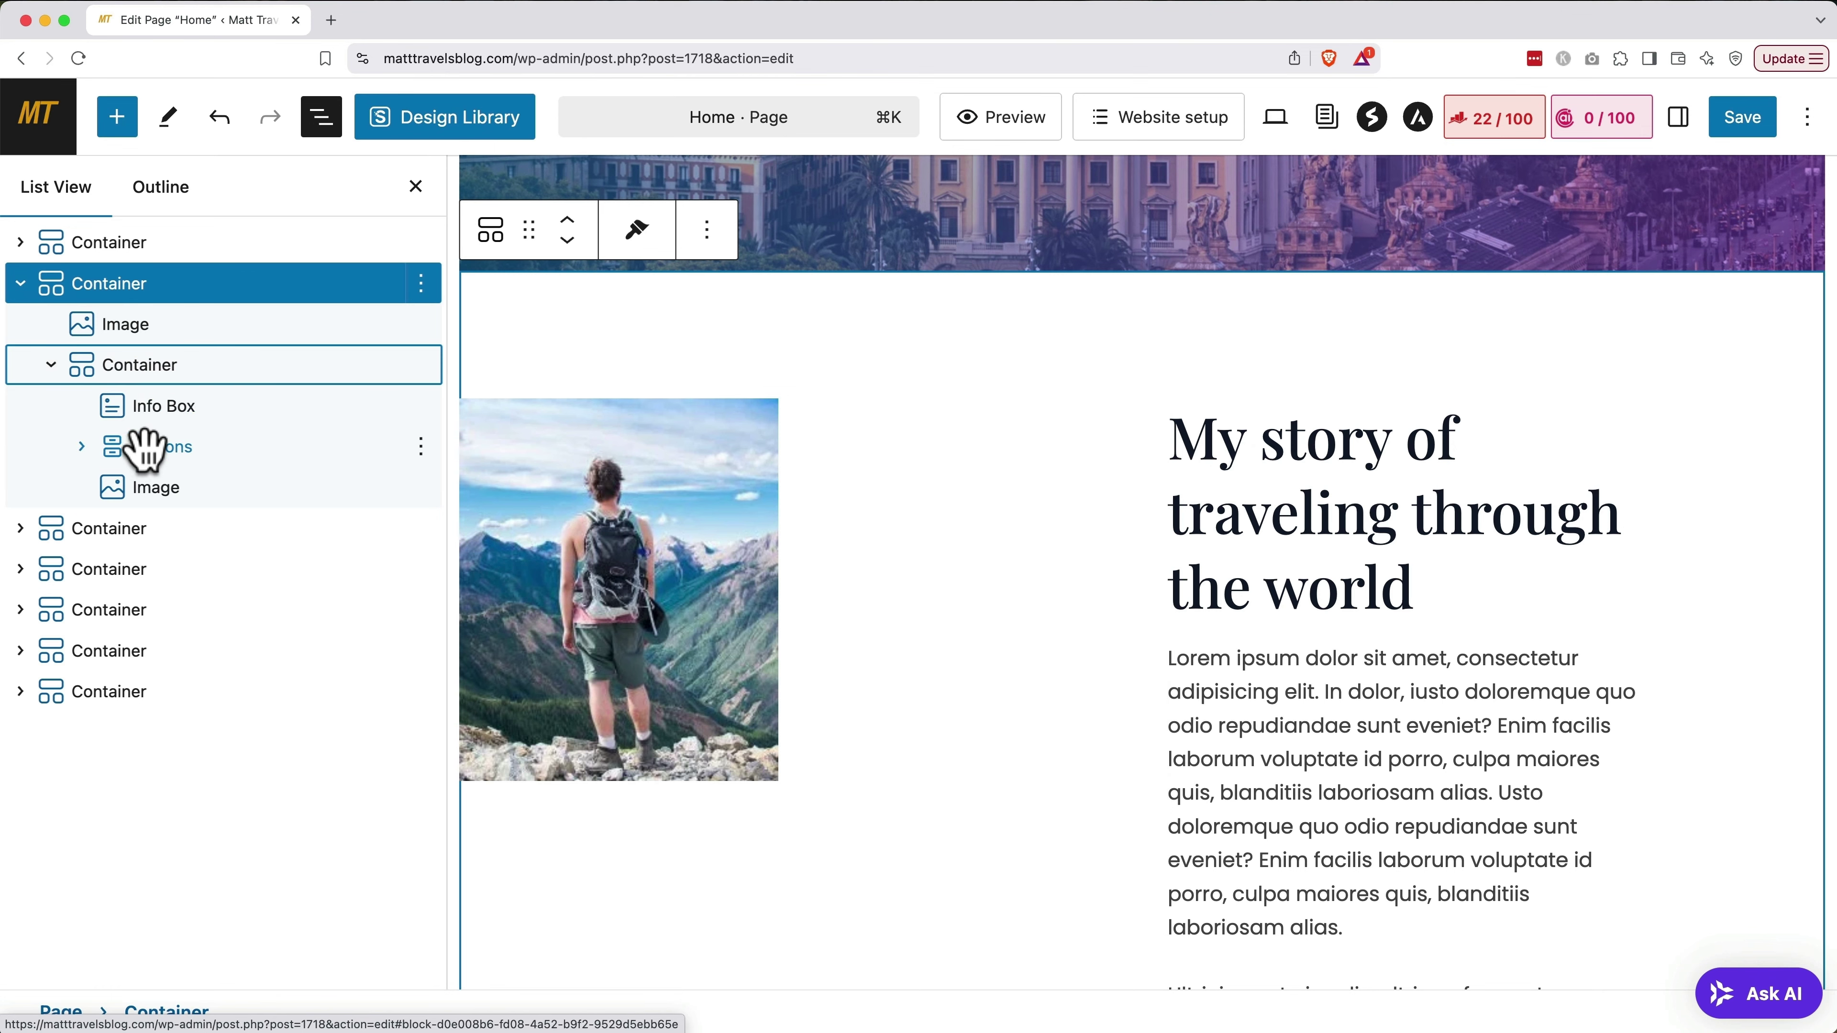
click(151, 416)
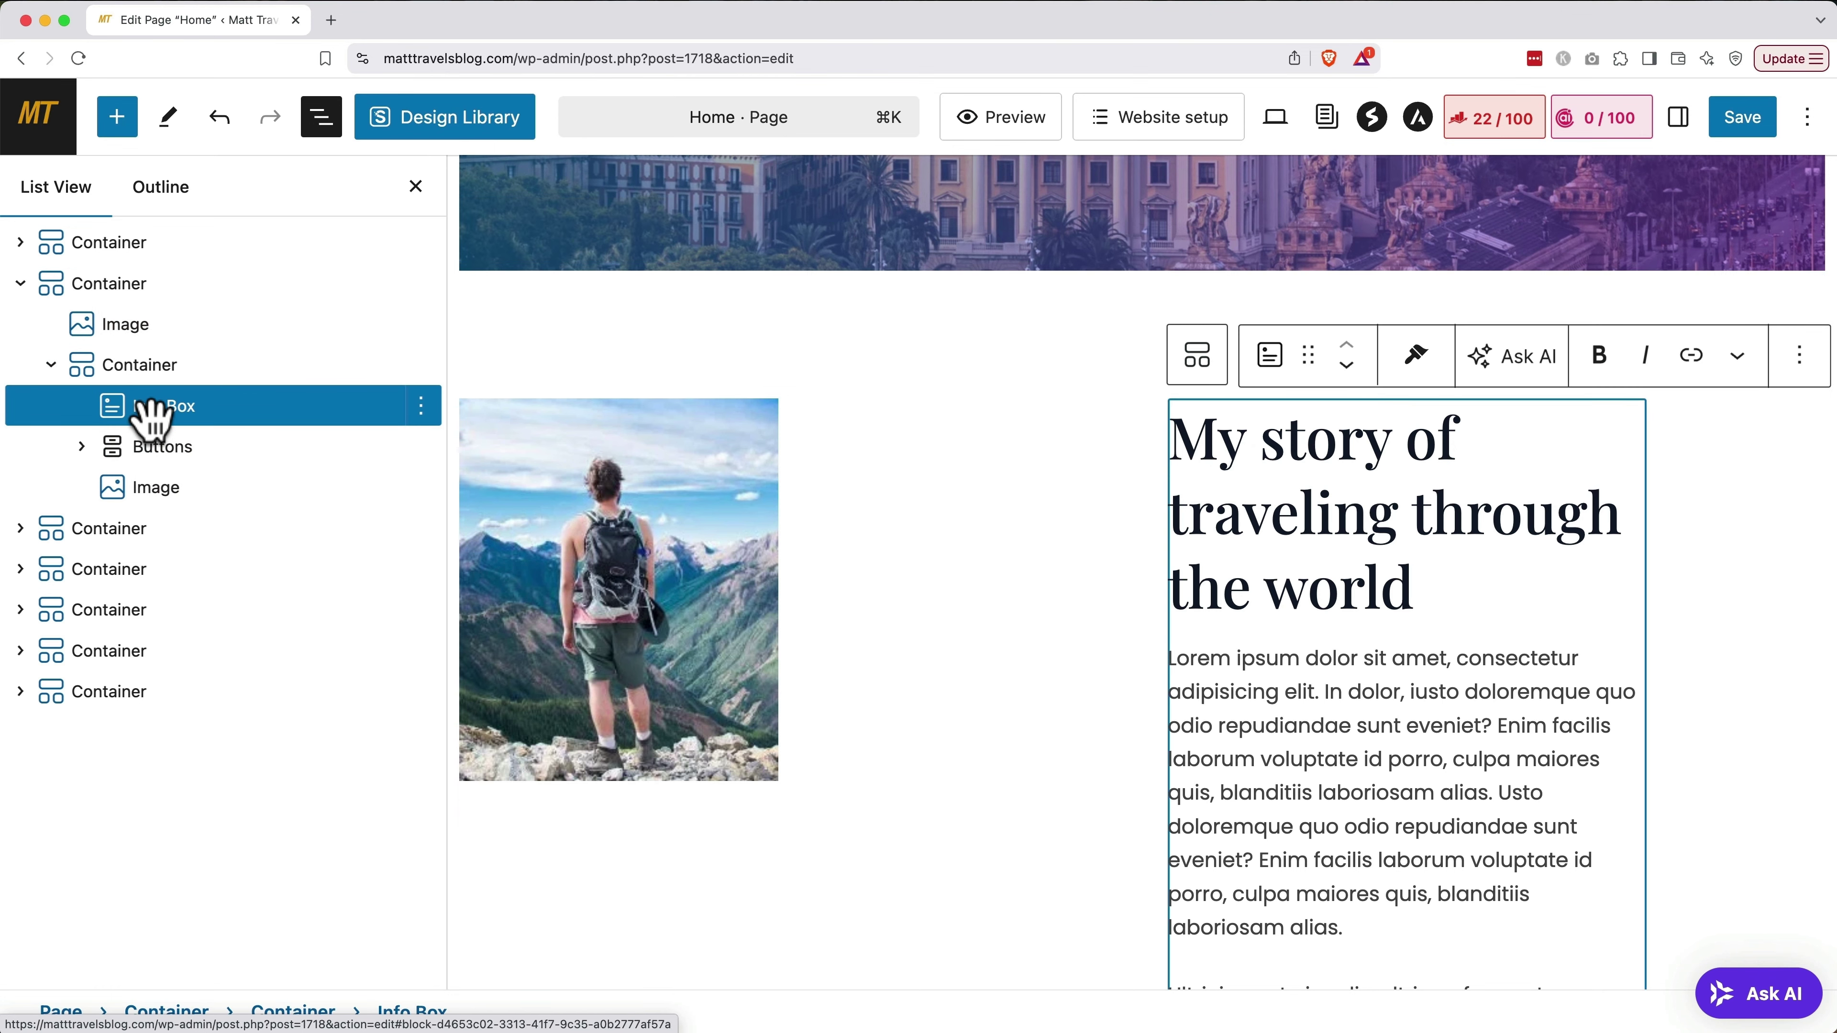
key(Escape)
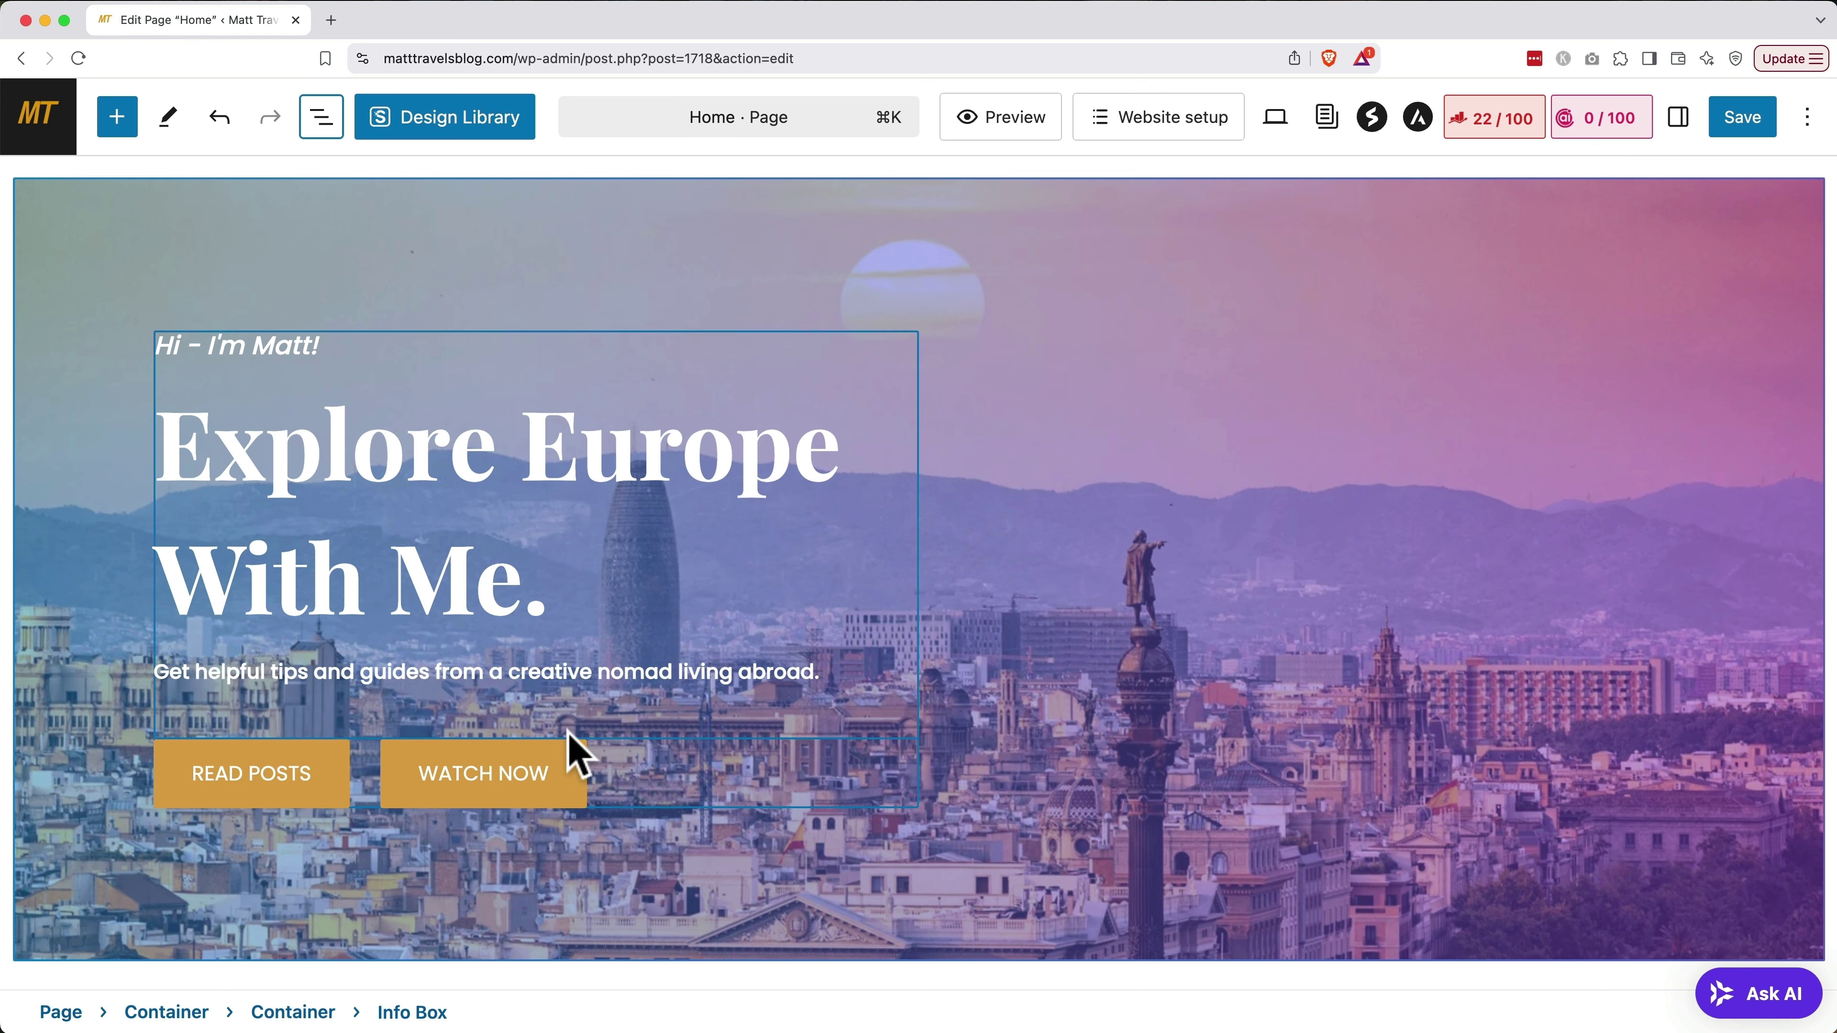
click(571, 769)
click(757, 716)
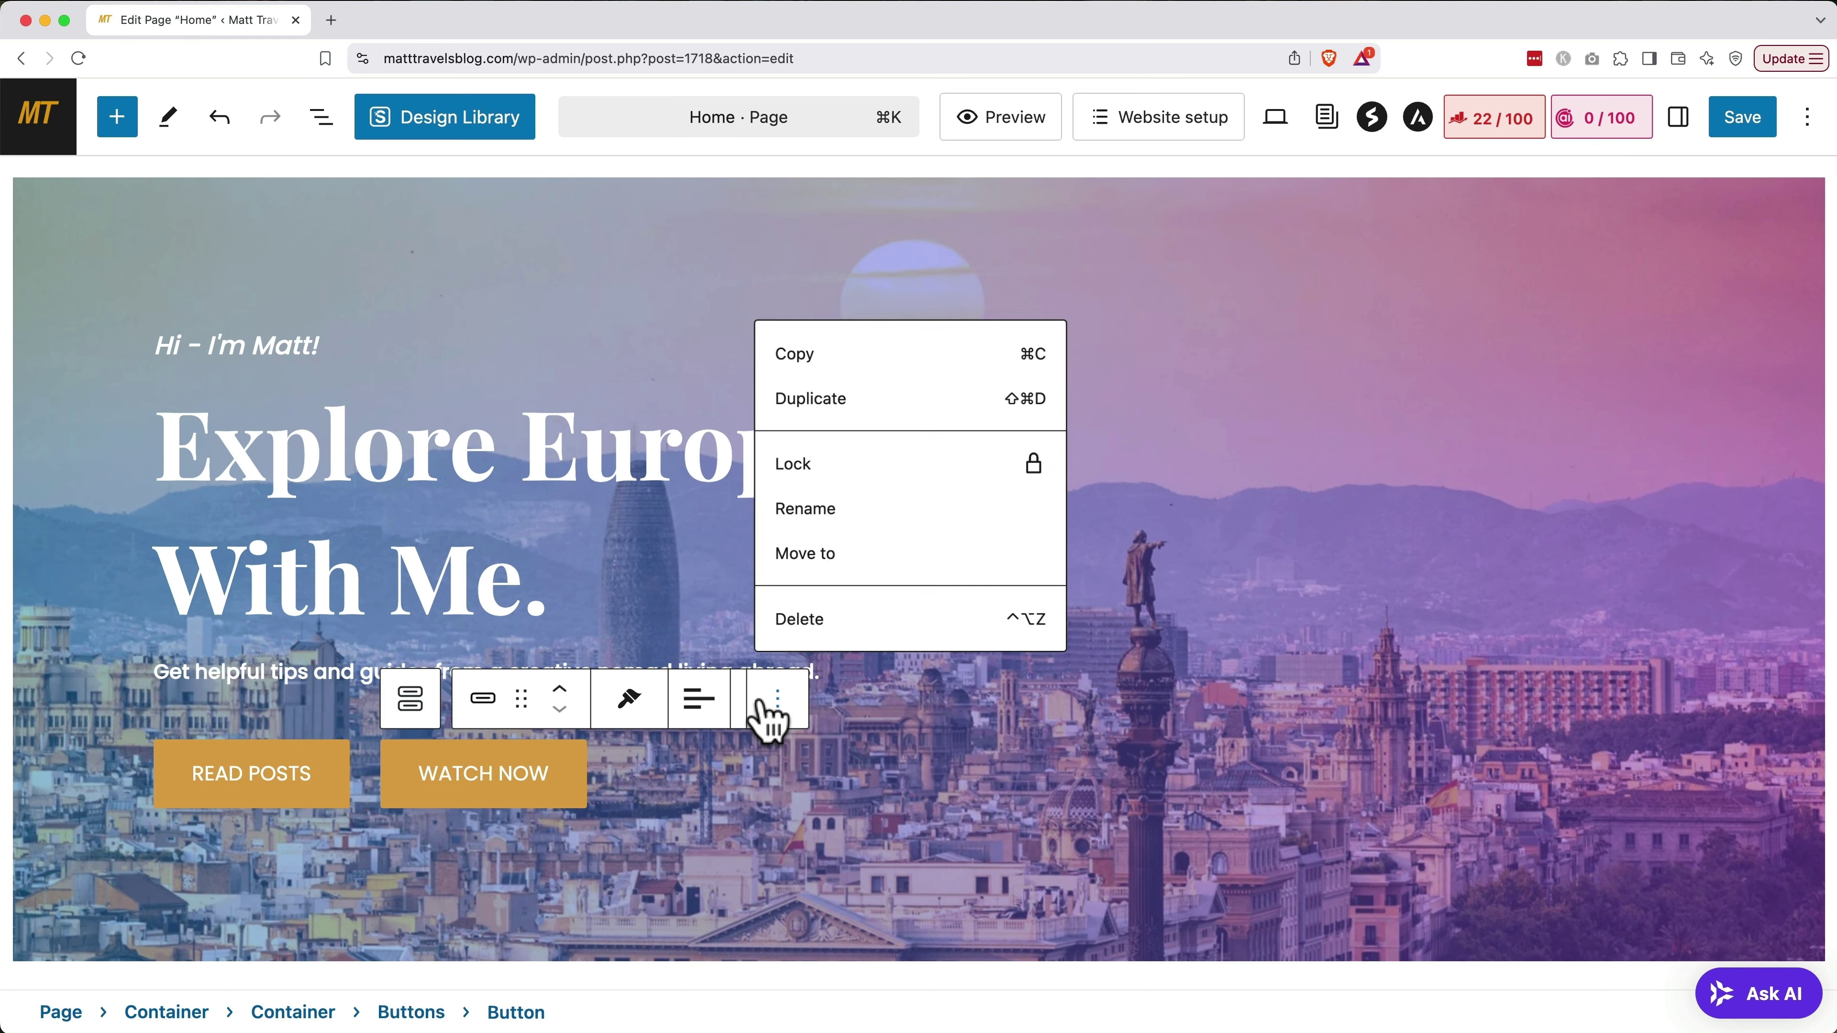
click(836, 622)
click(1069, 463)
scroll(1069, 463, down, 1)
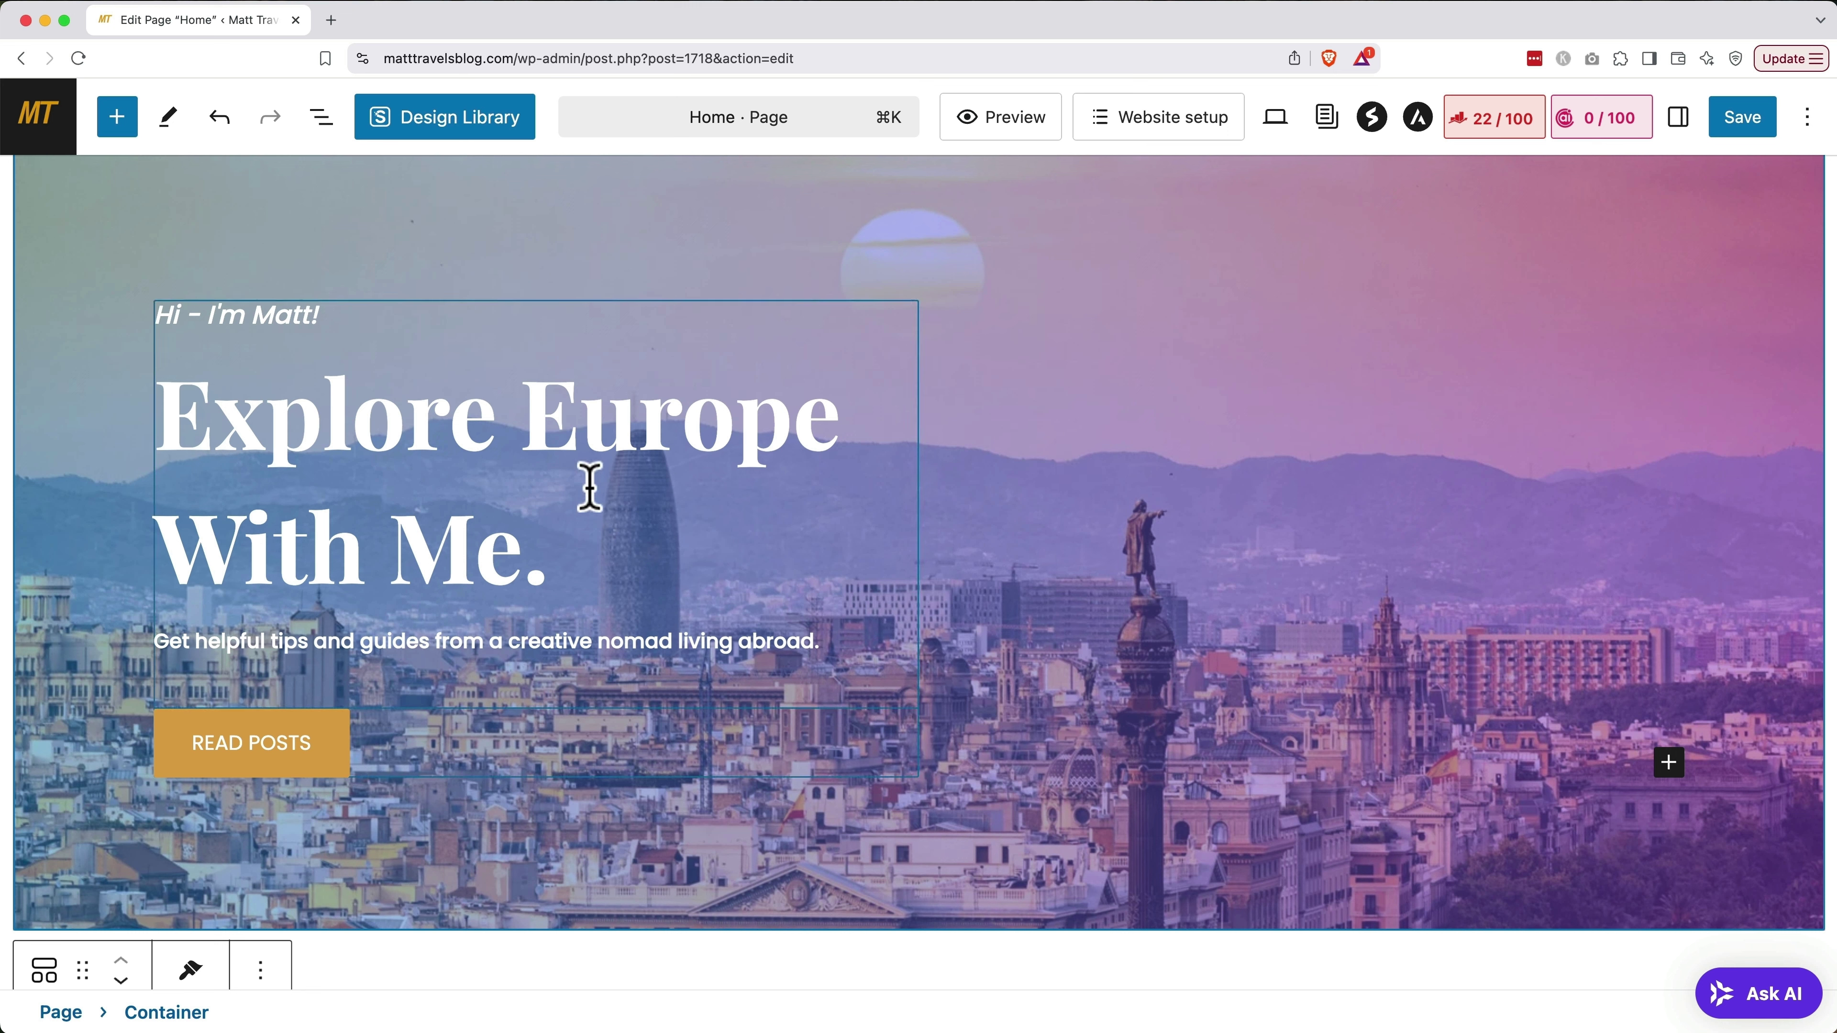
click(510, 486)
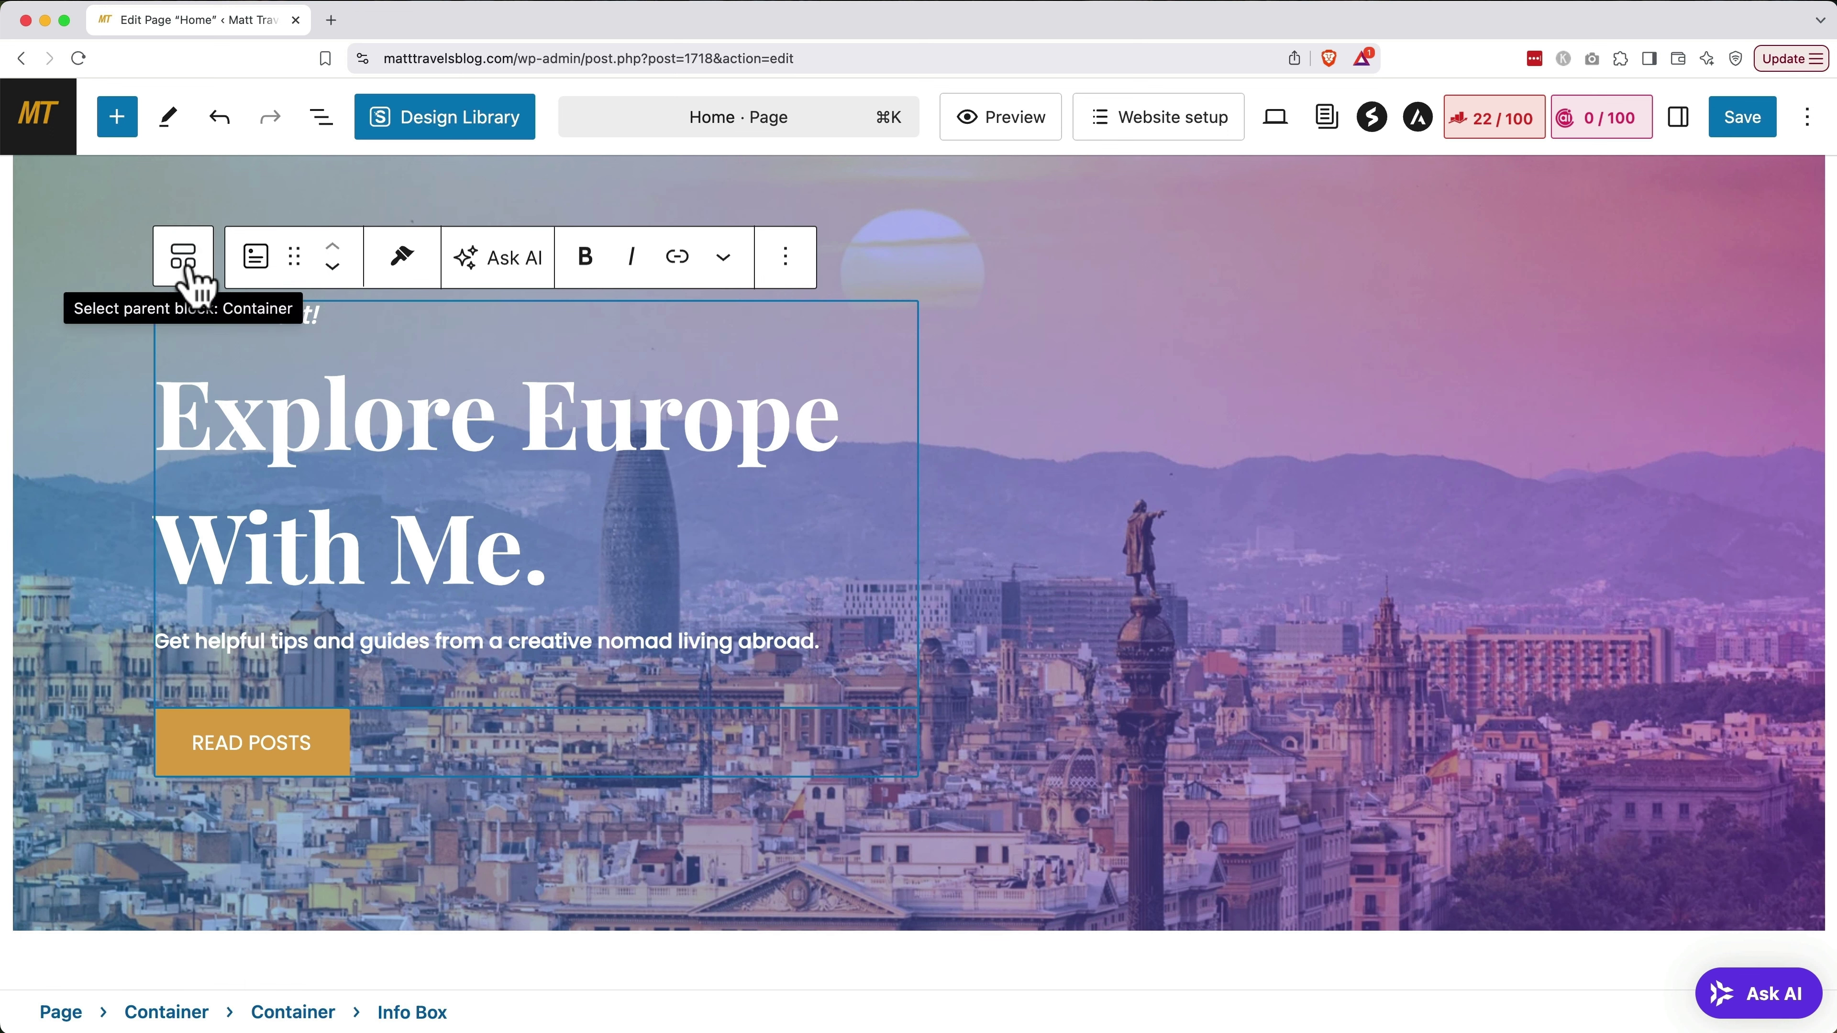
Set the hero text container's custom width to 100
click(191, 271)
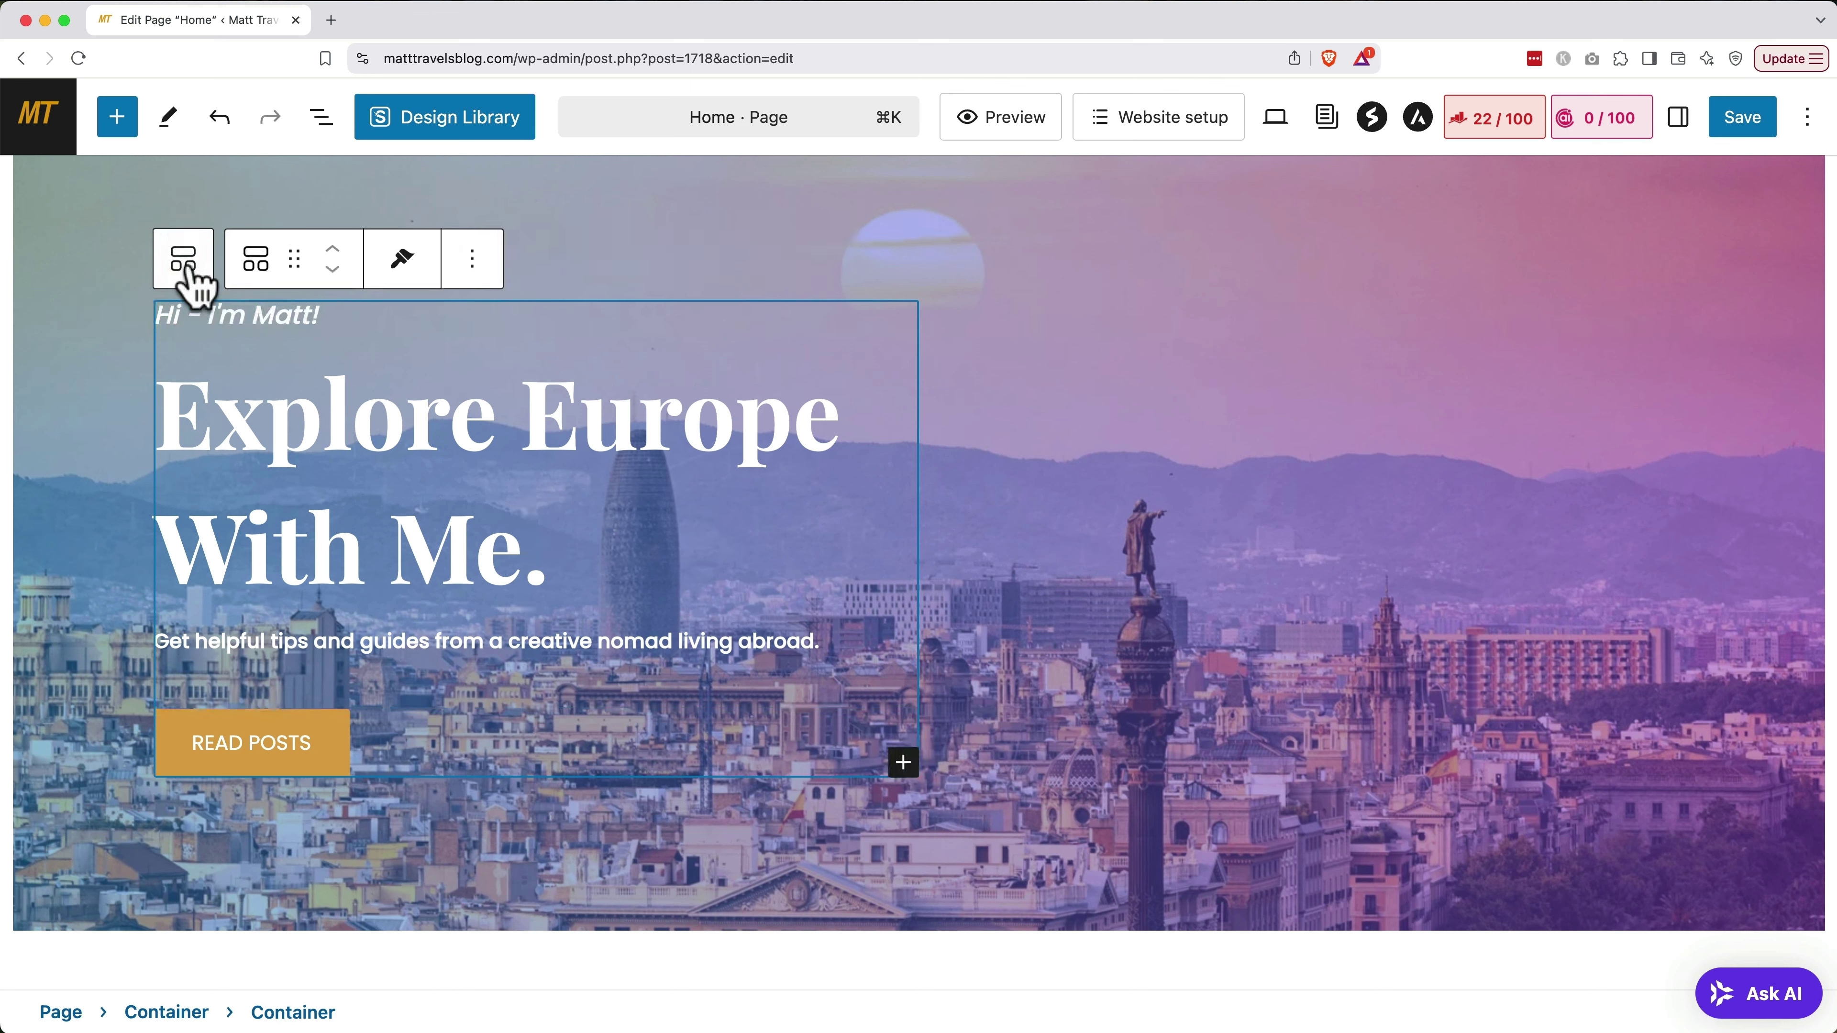
click(1679, 120)
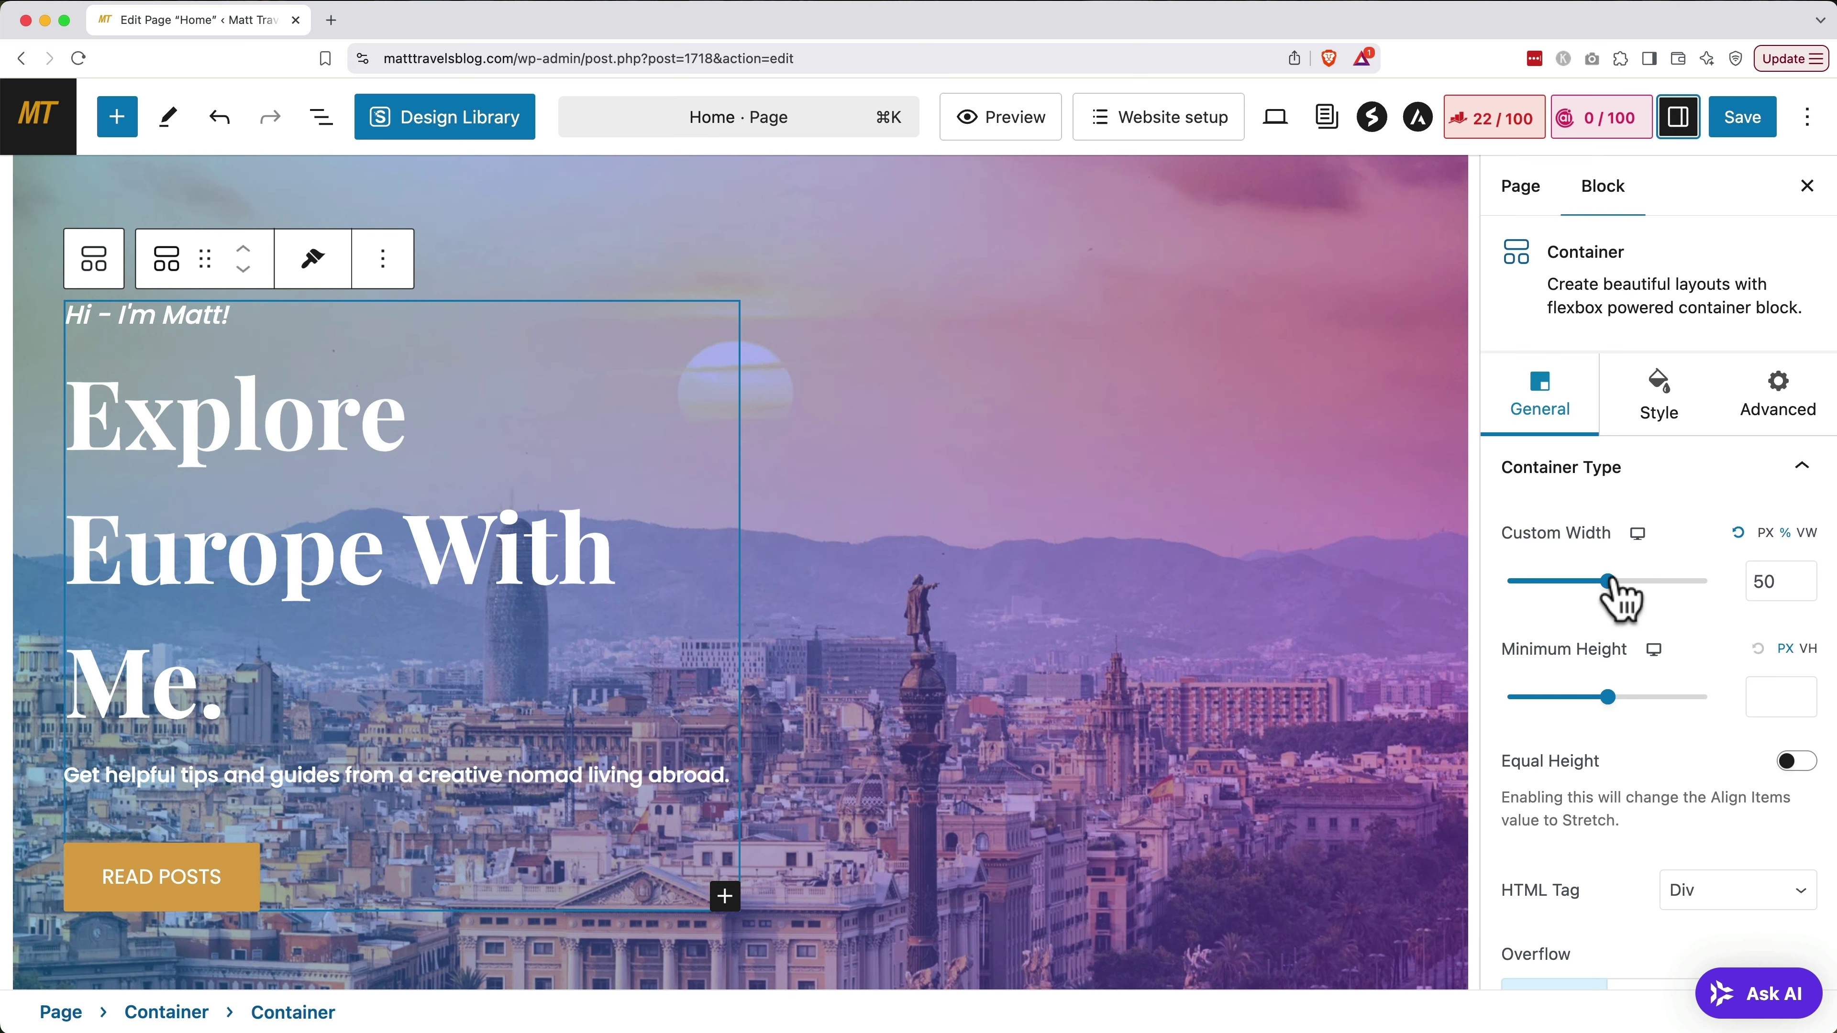
drag(1610, 581, 1720, 579)
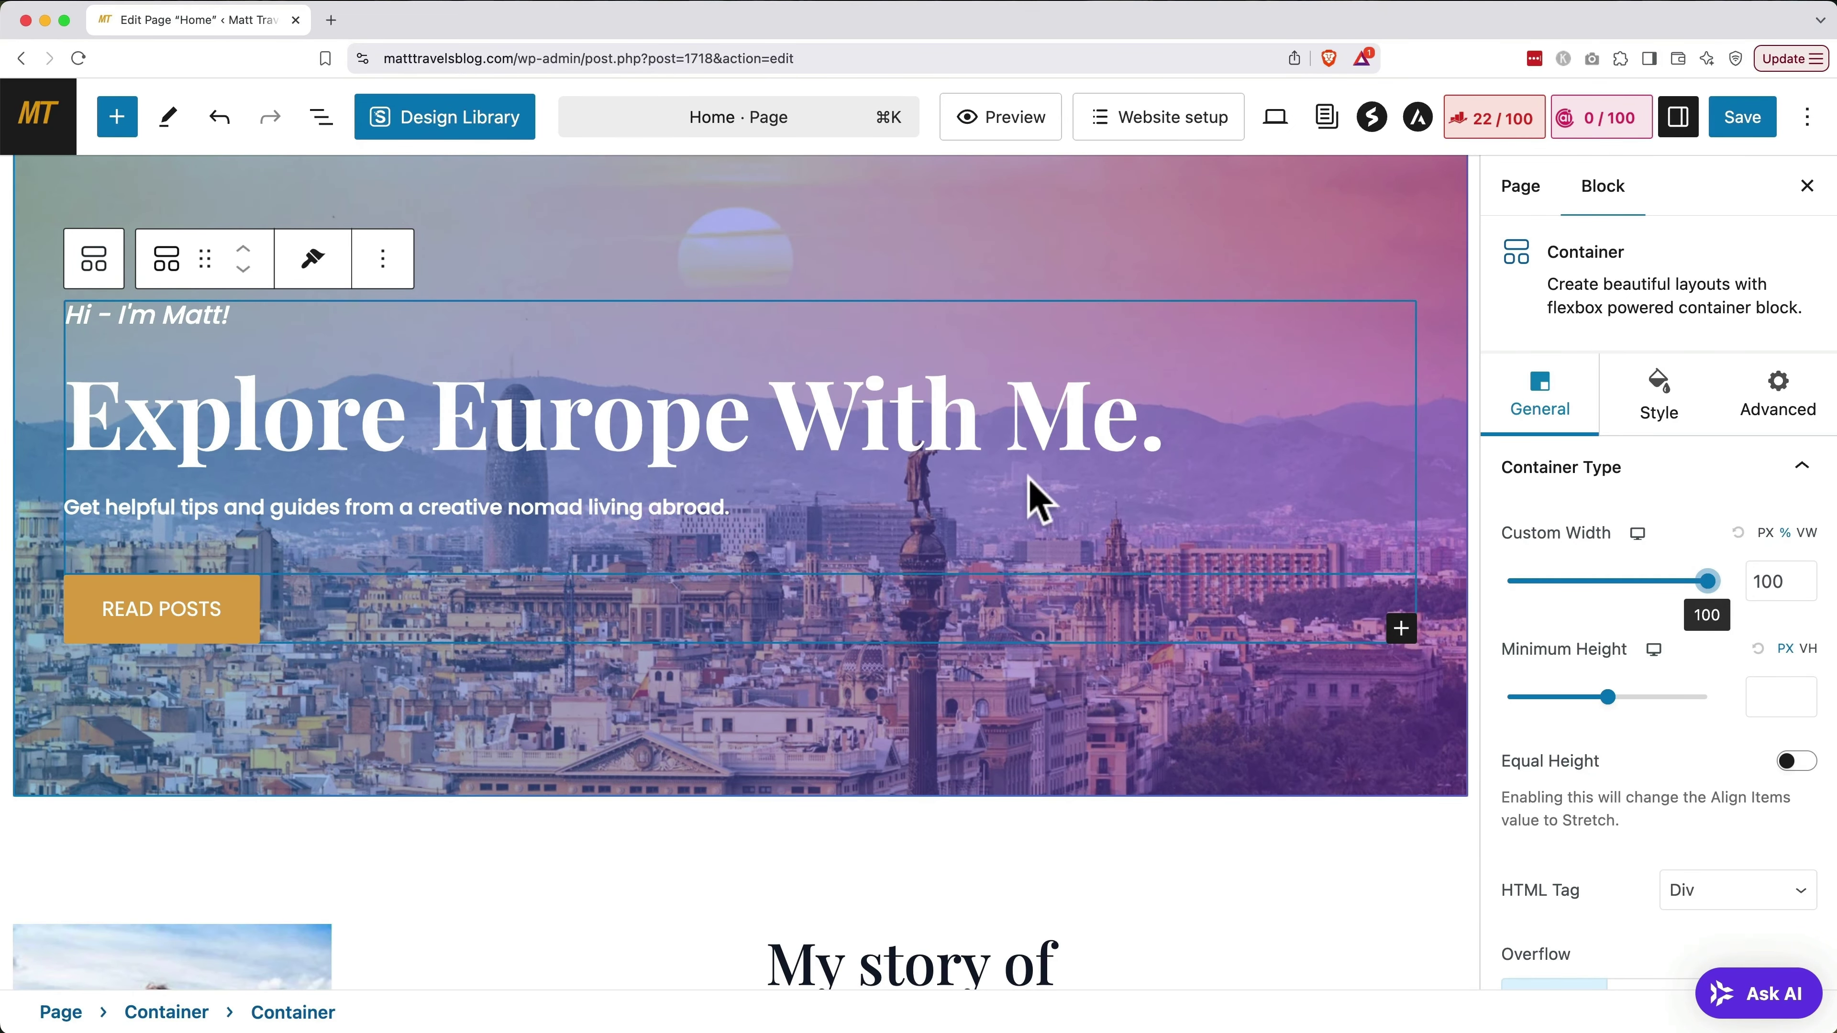
Center-align the hero info box text and the READ POSTS button
click(1013, 466)
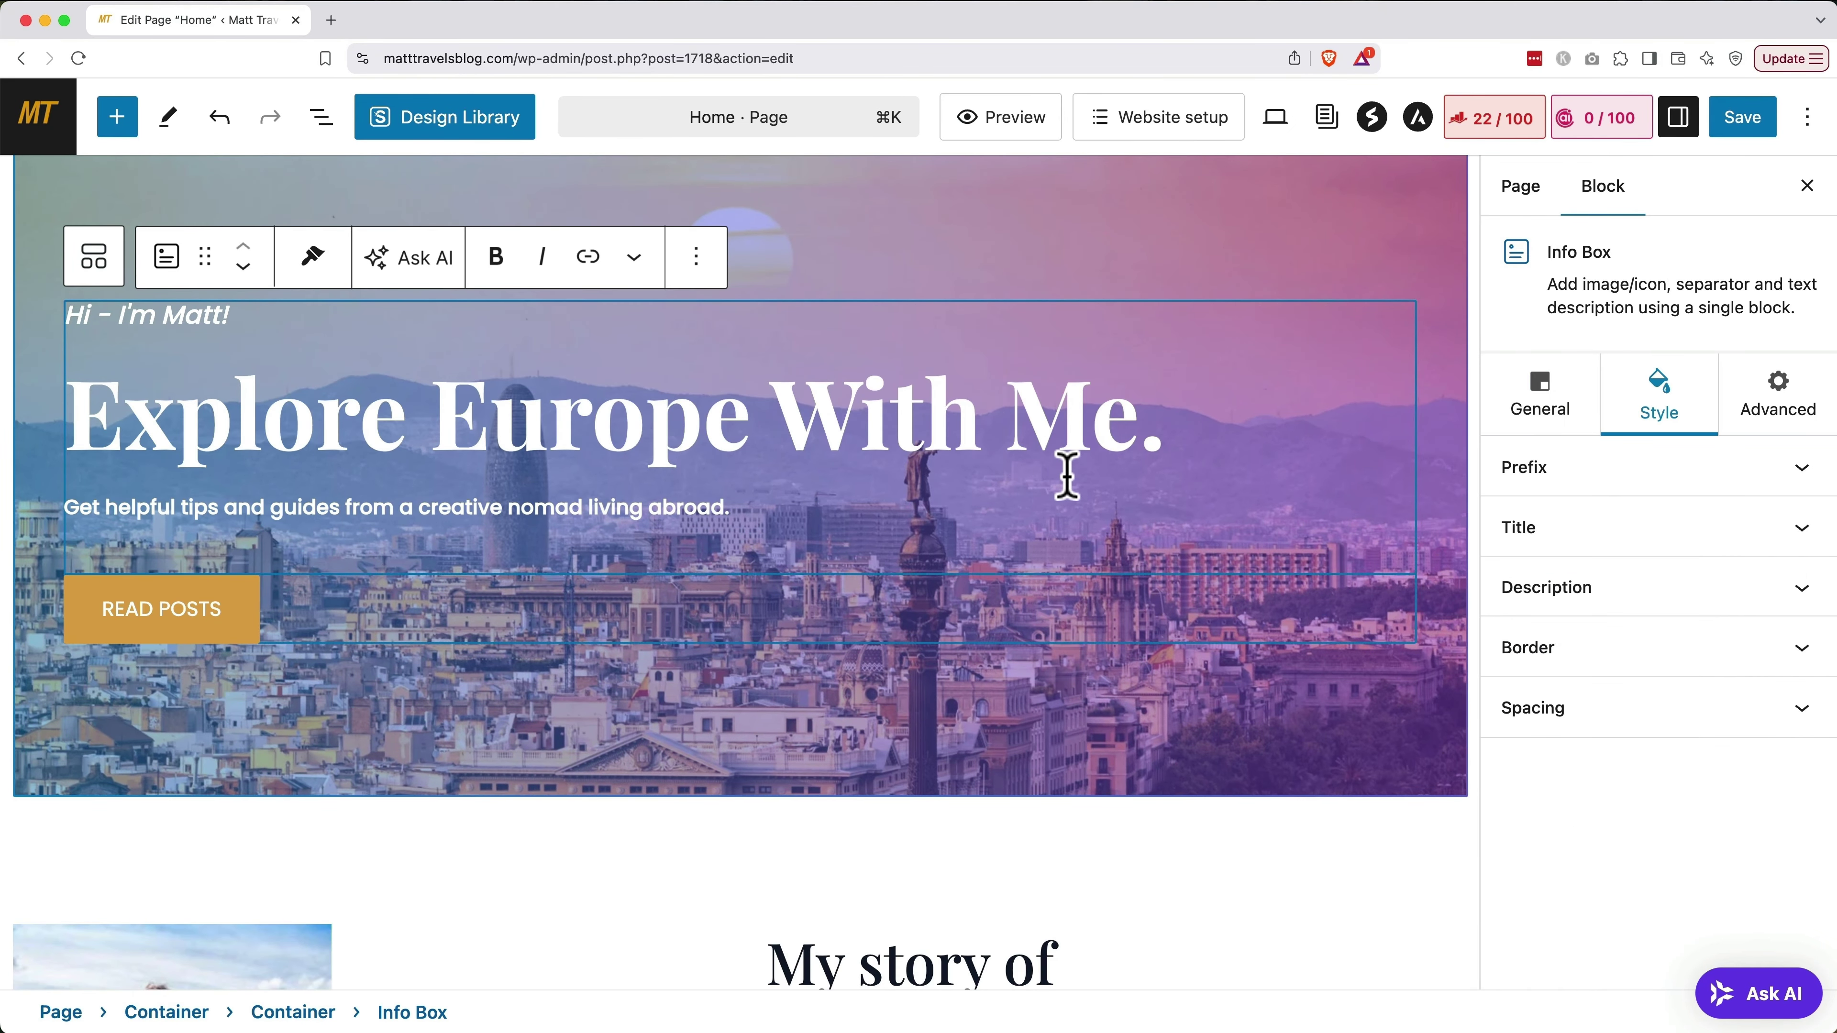
click(1547, 416)
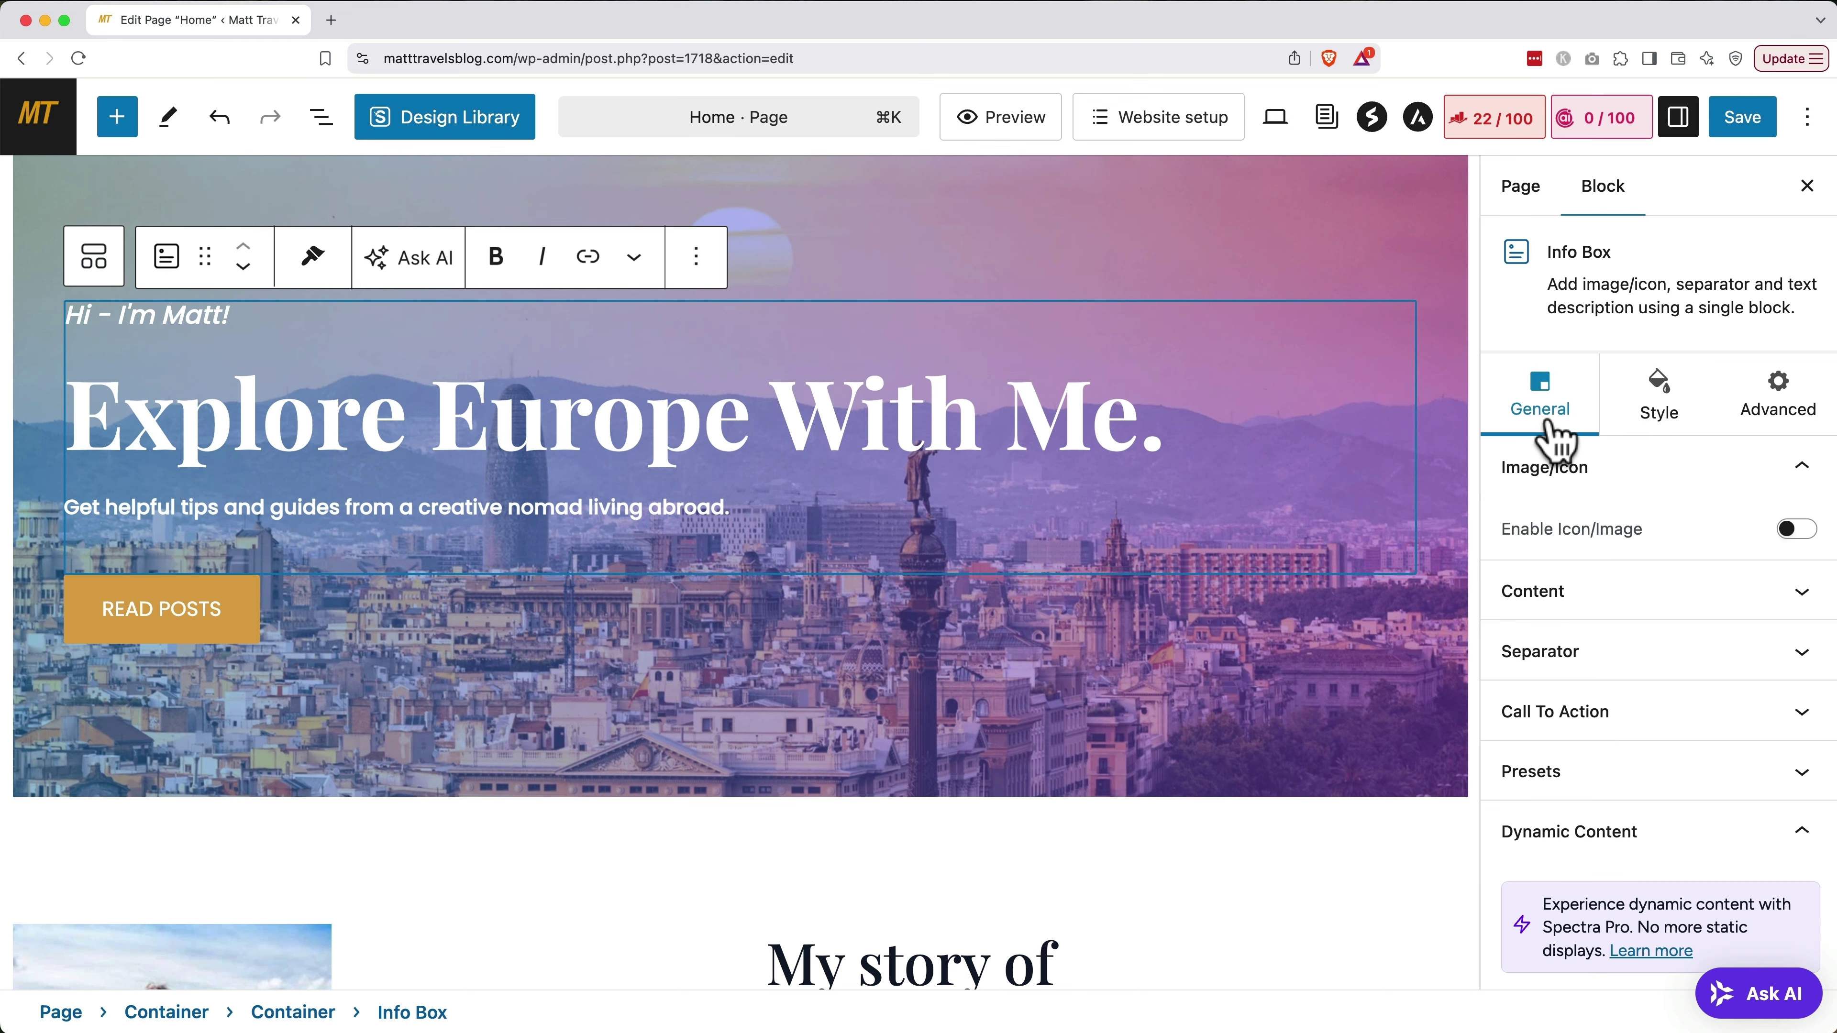
click(1547, 611)
click(1663, 422)
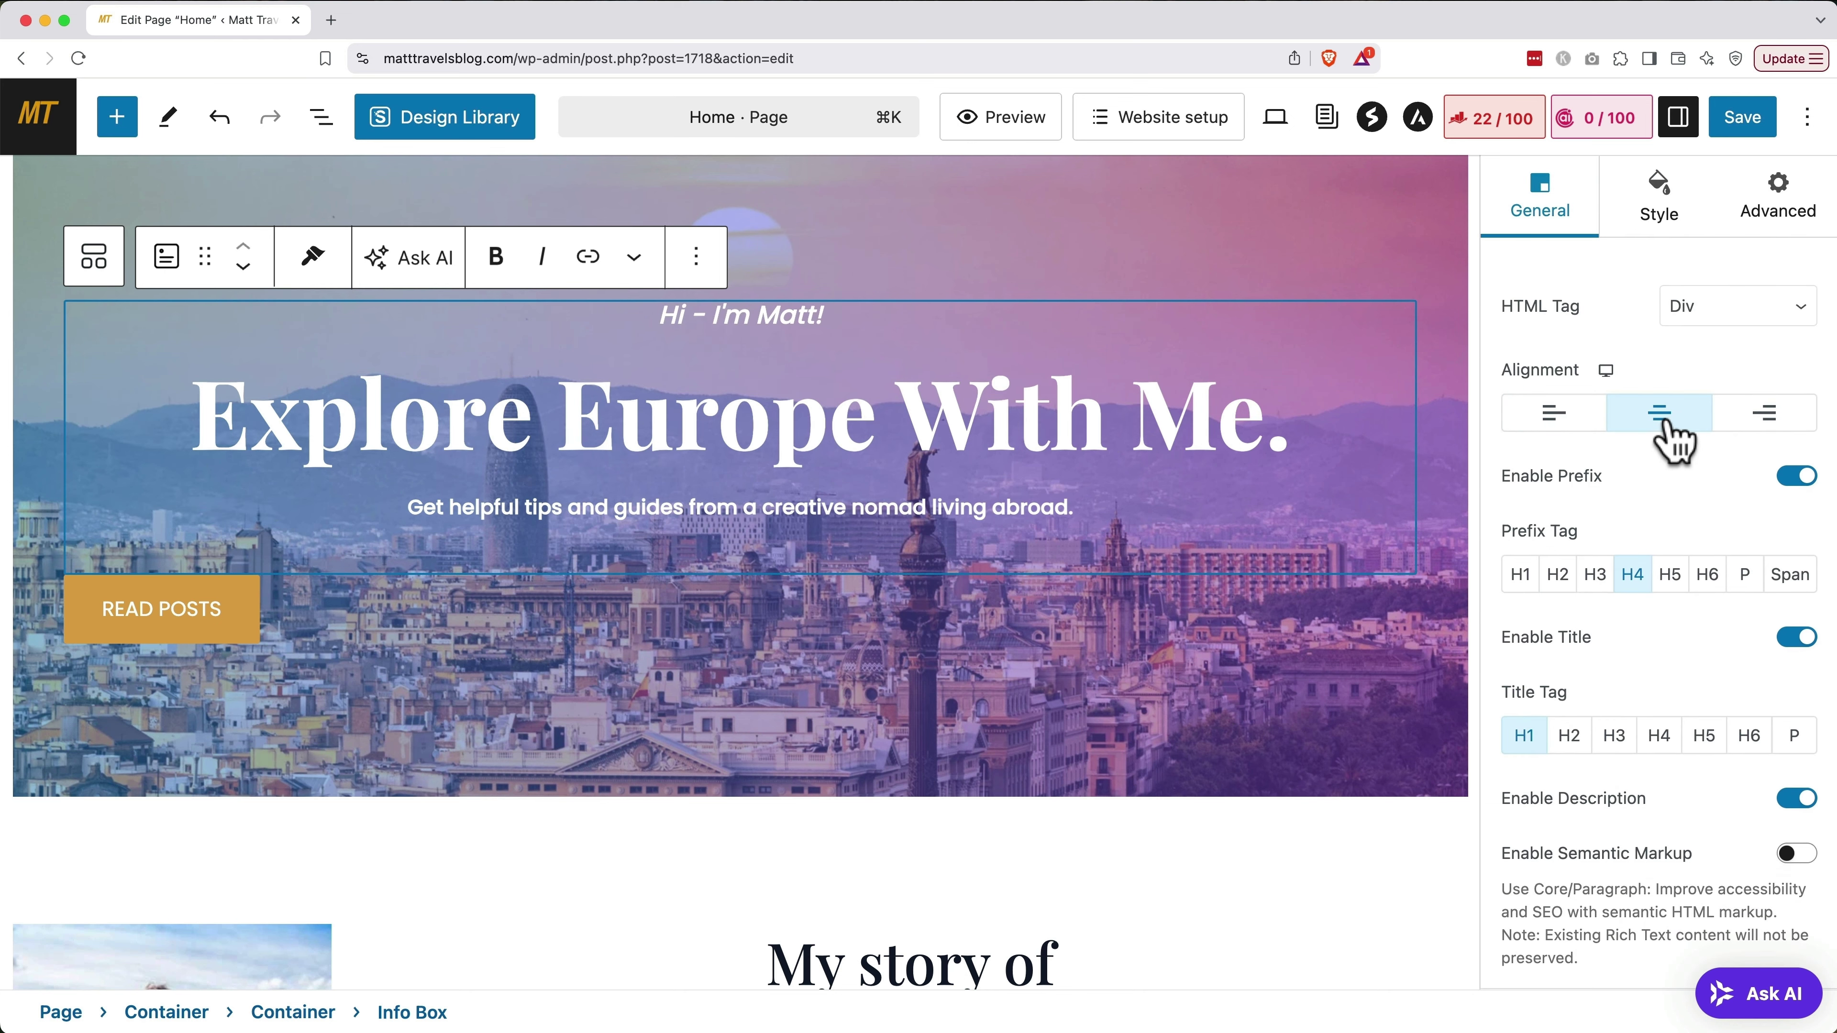
click(366, 628)
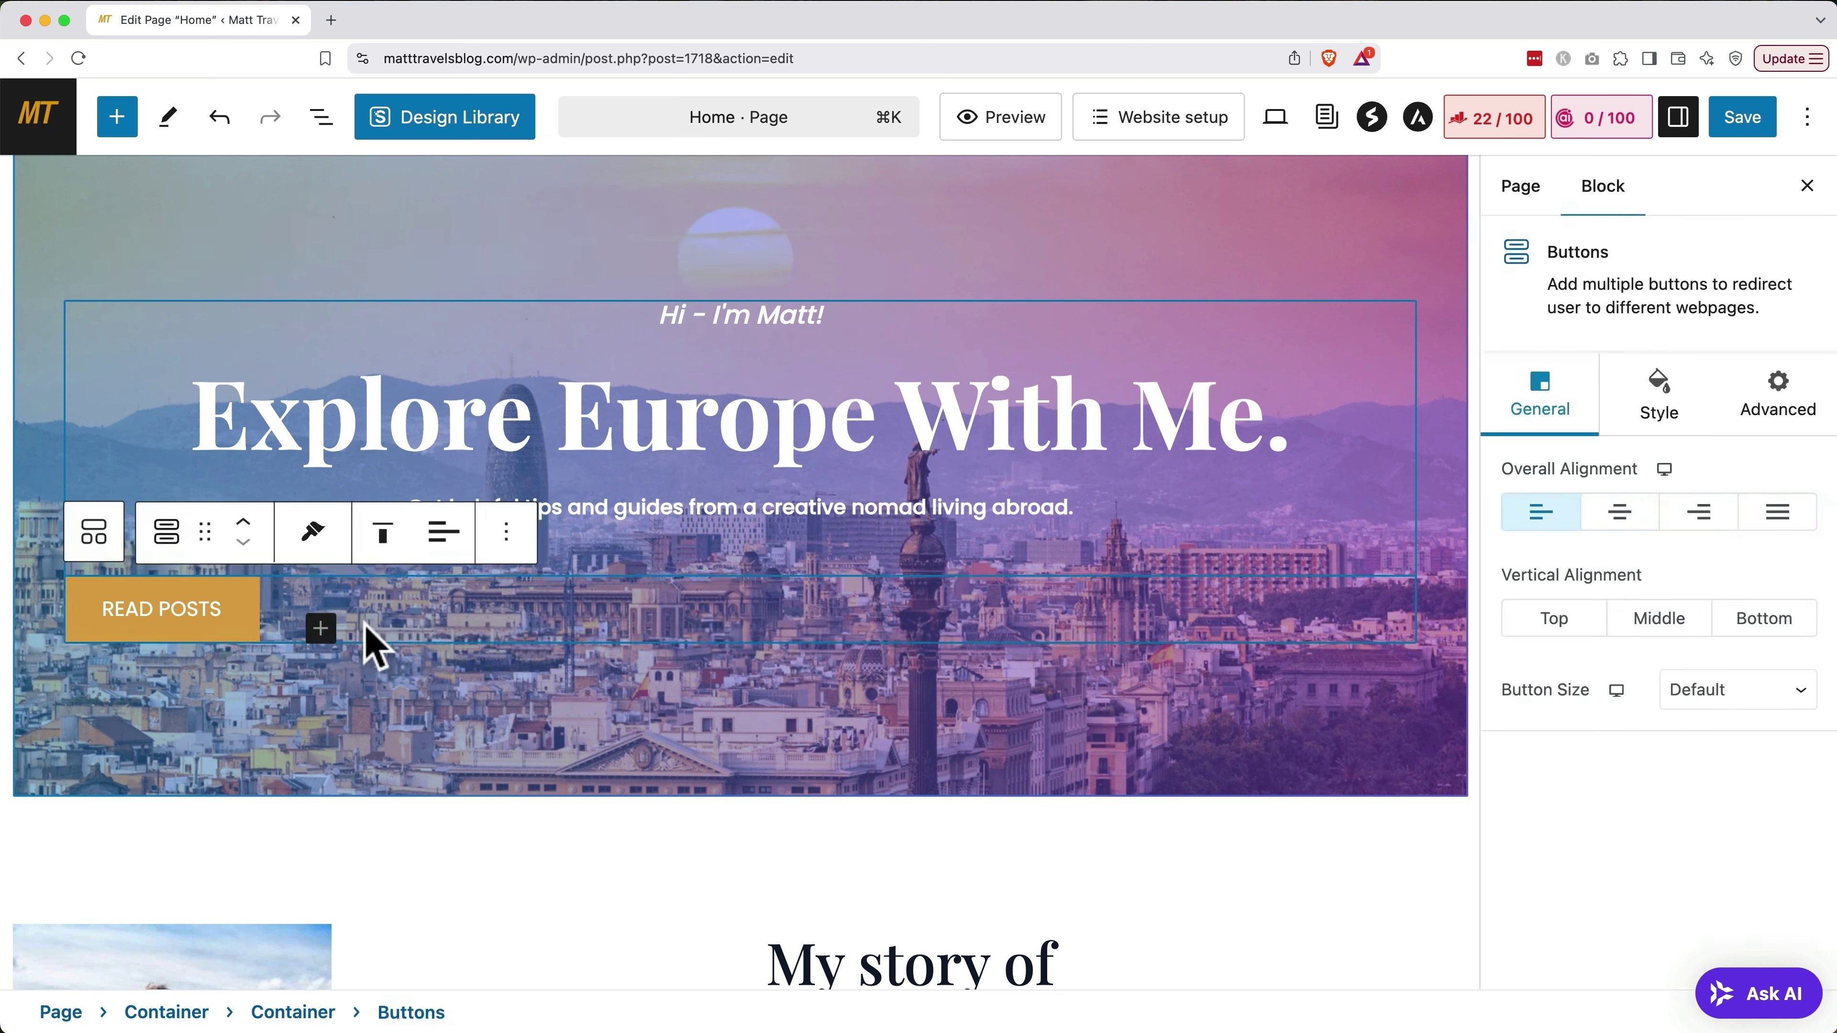
click(449, 550)
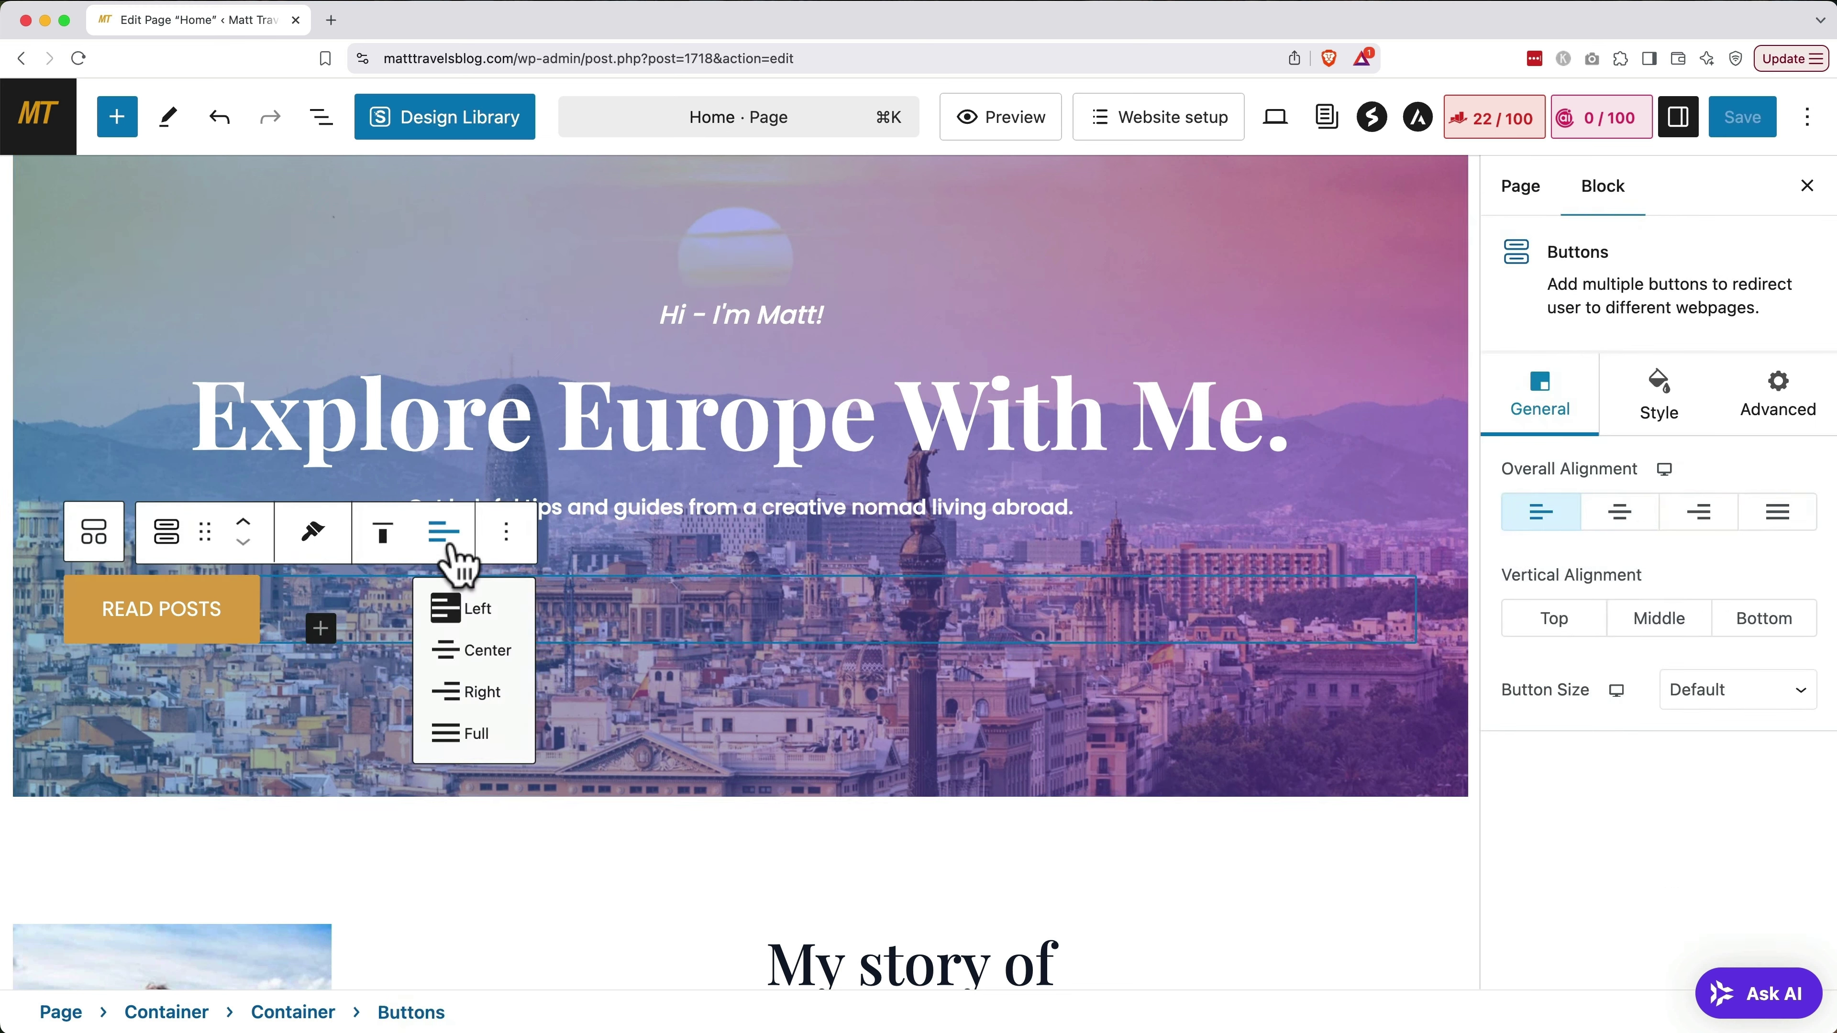
click(472, 658)
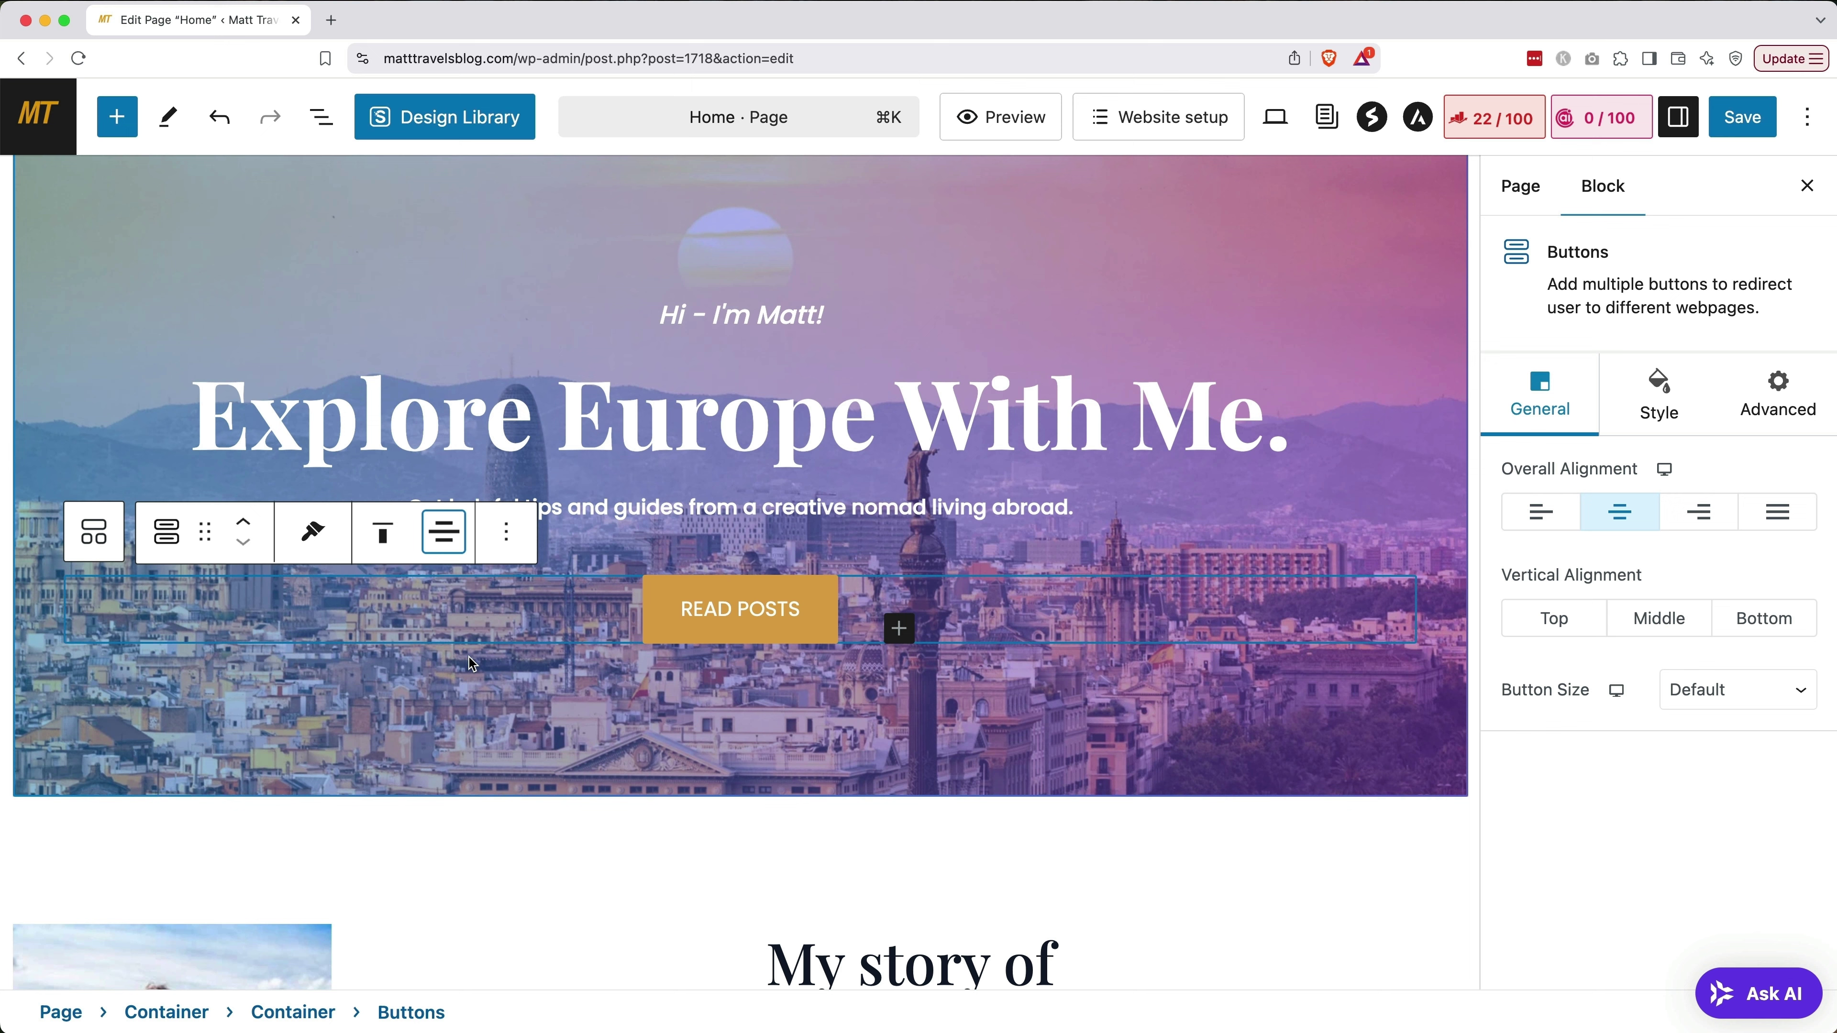
Retitle the posts section 'Read My Recent Posts' with the description 'Learn more!'
click(510, 840)
scroll(515, 852, down, 15)
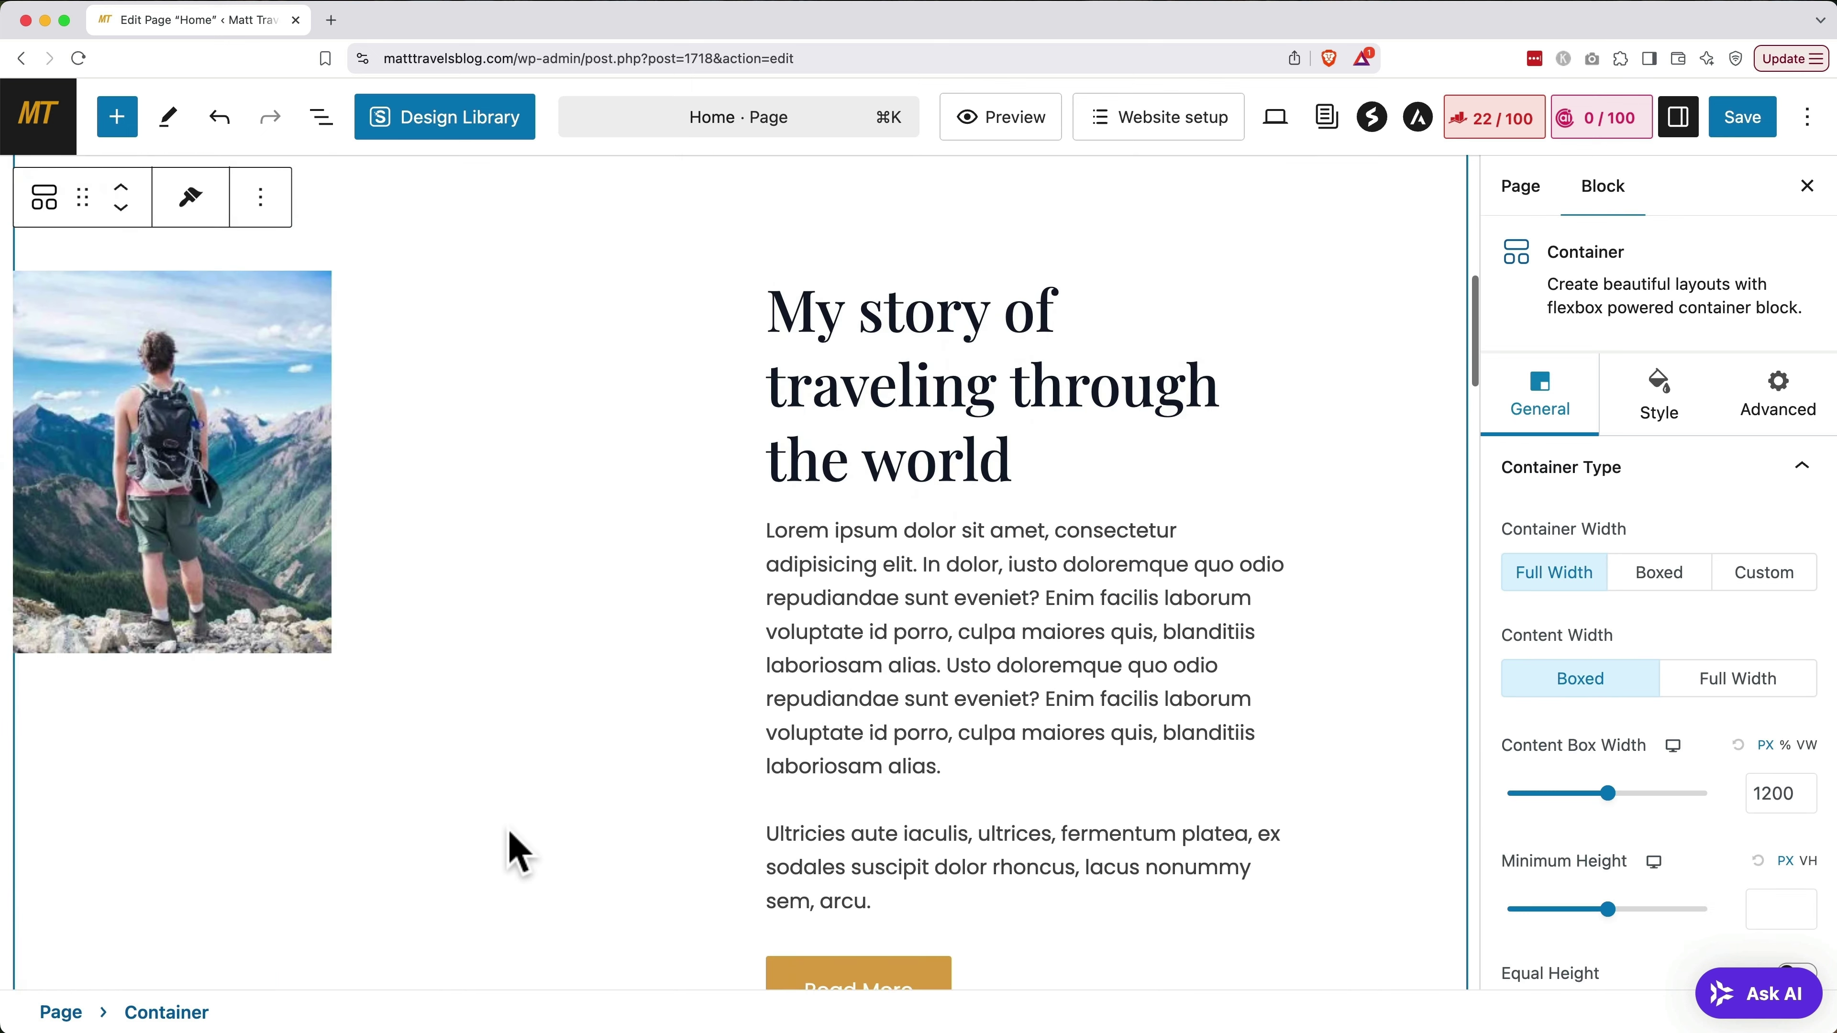
scroll(509, 832, down, 6)
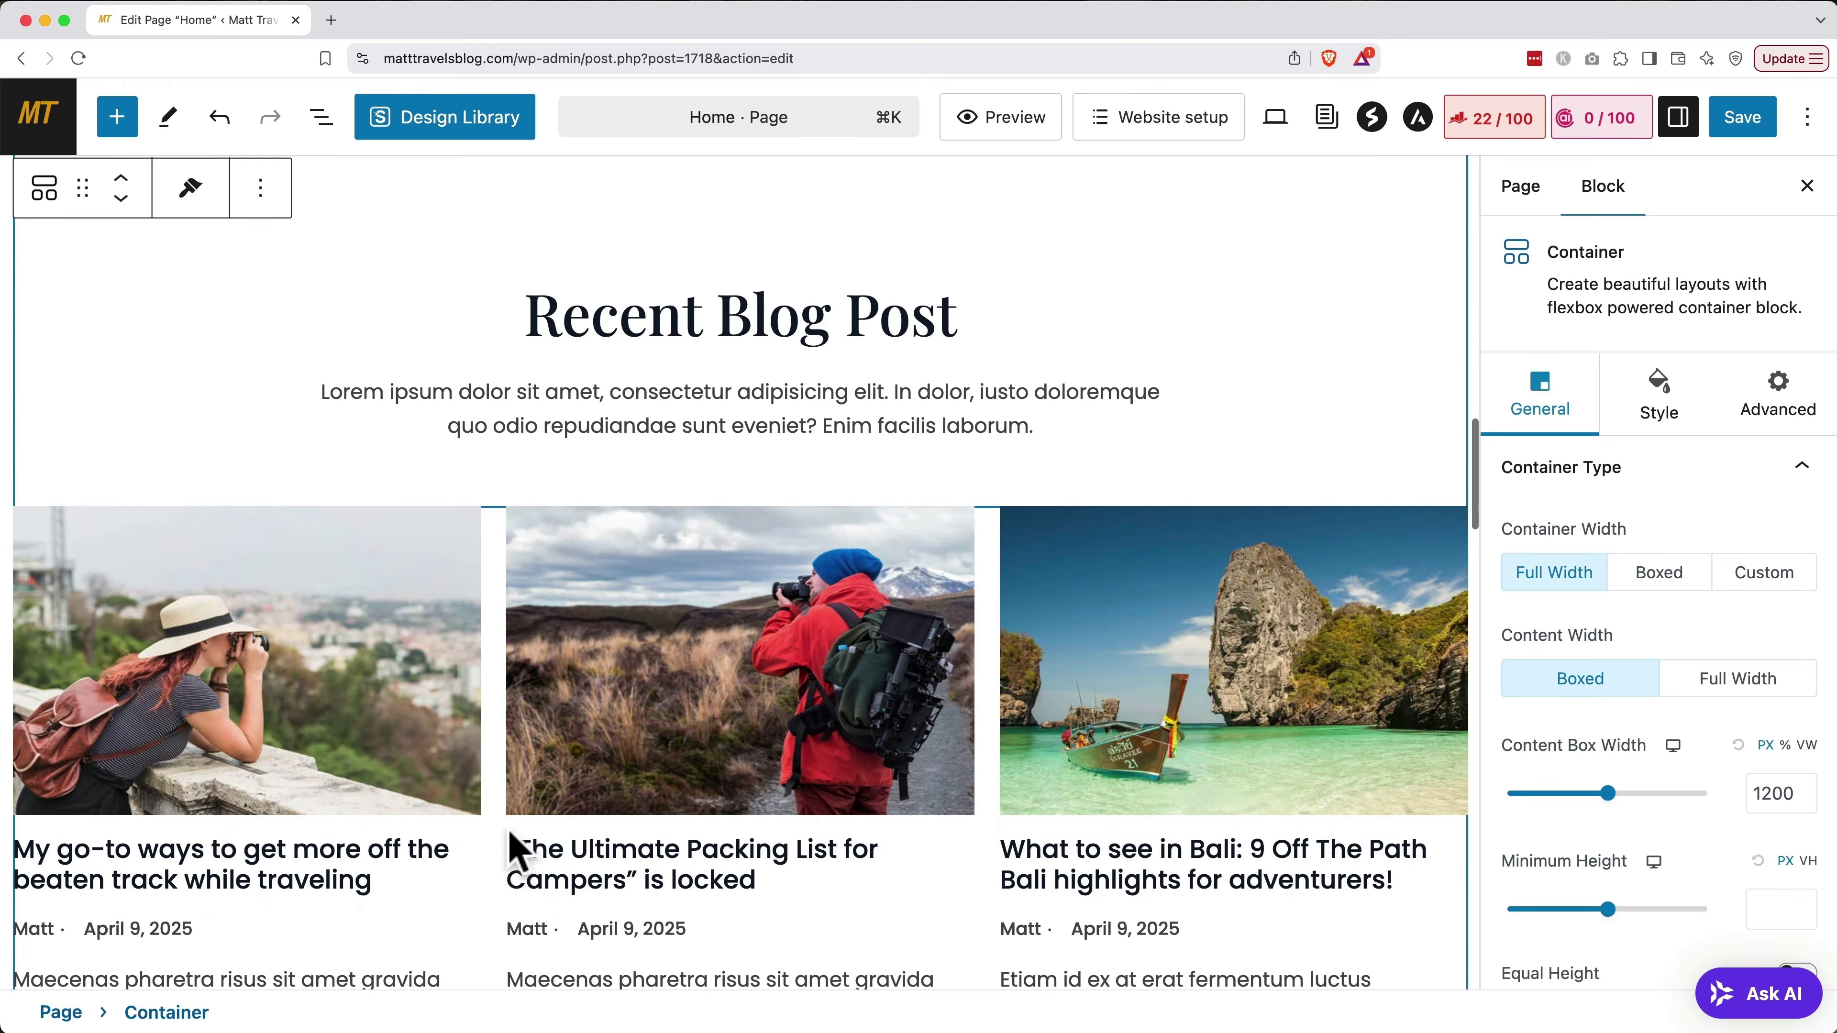
triple_click(691, 311)
text(Read My Recent Posts)
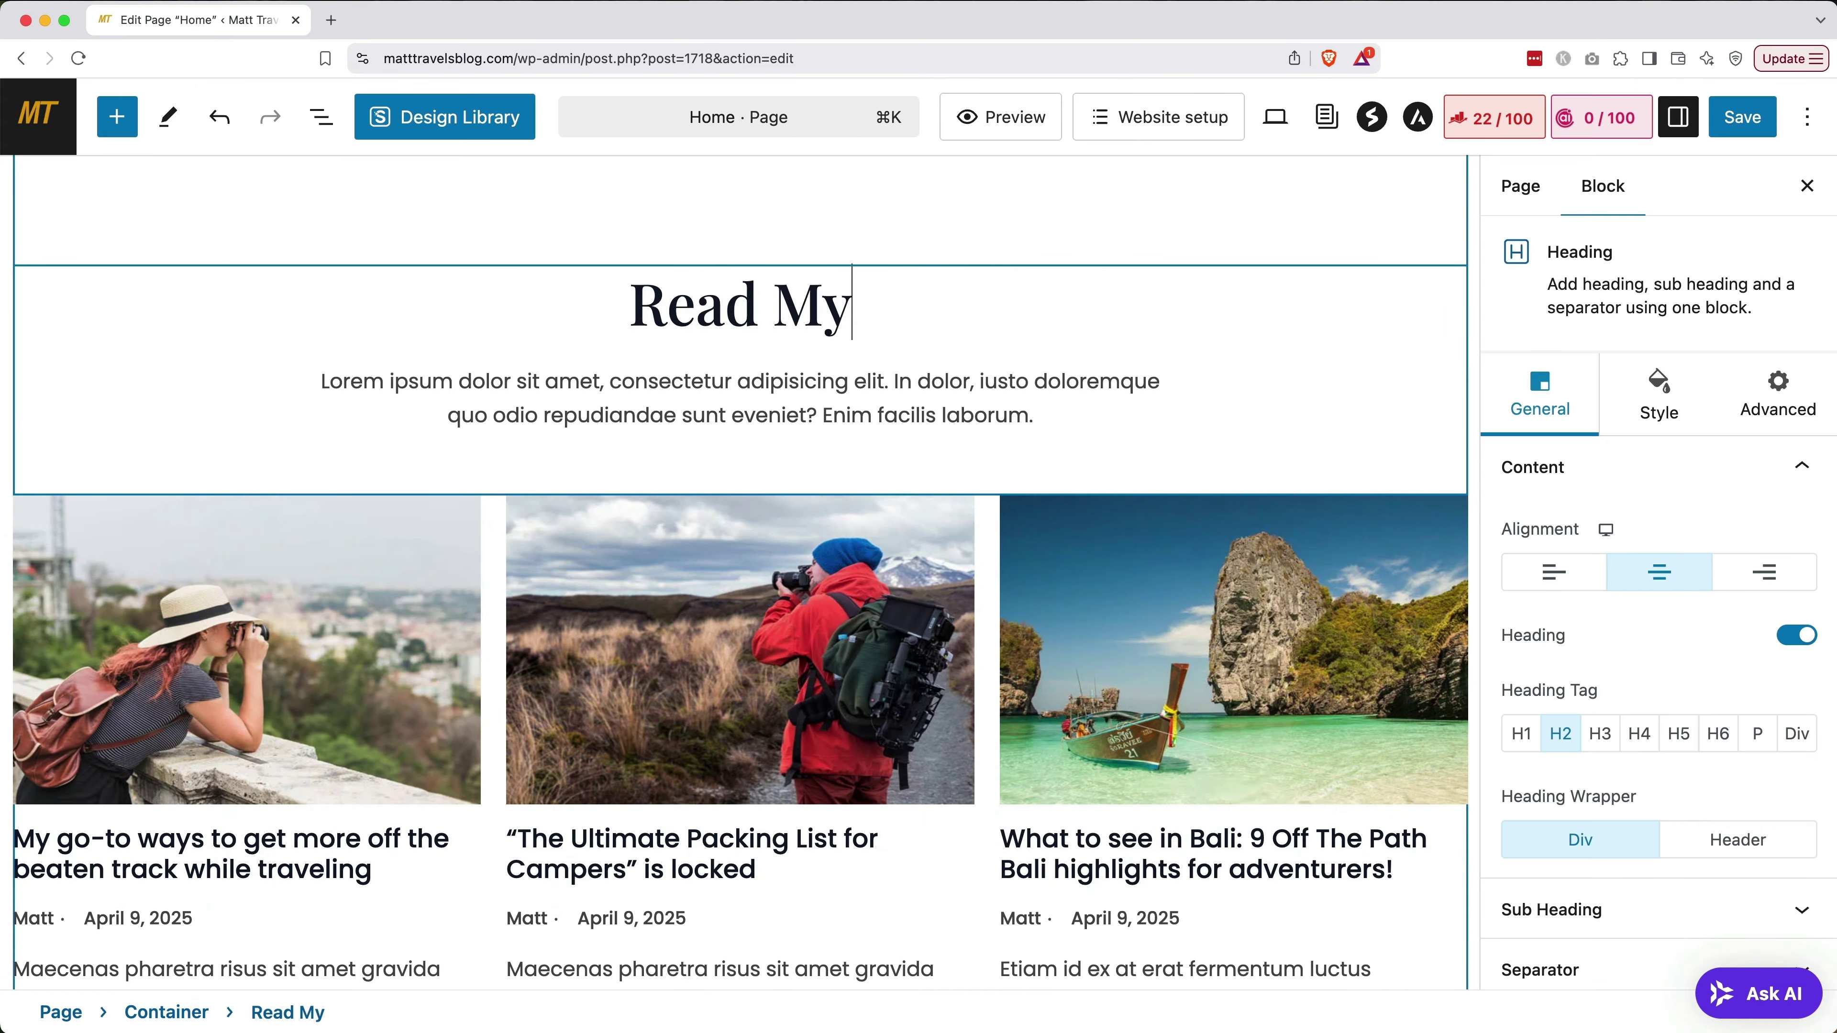
text(Learn more!)
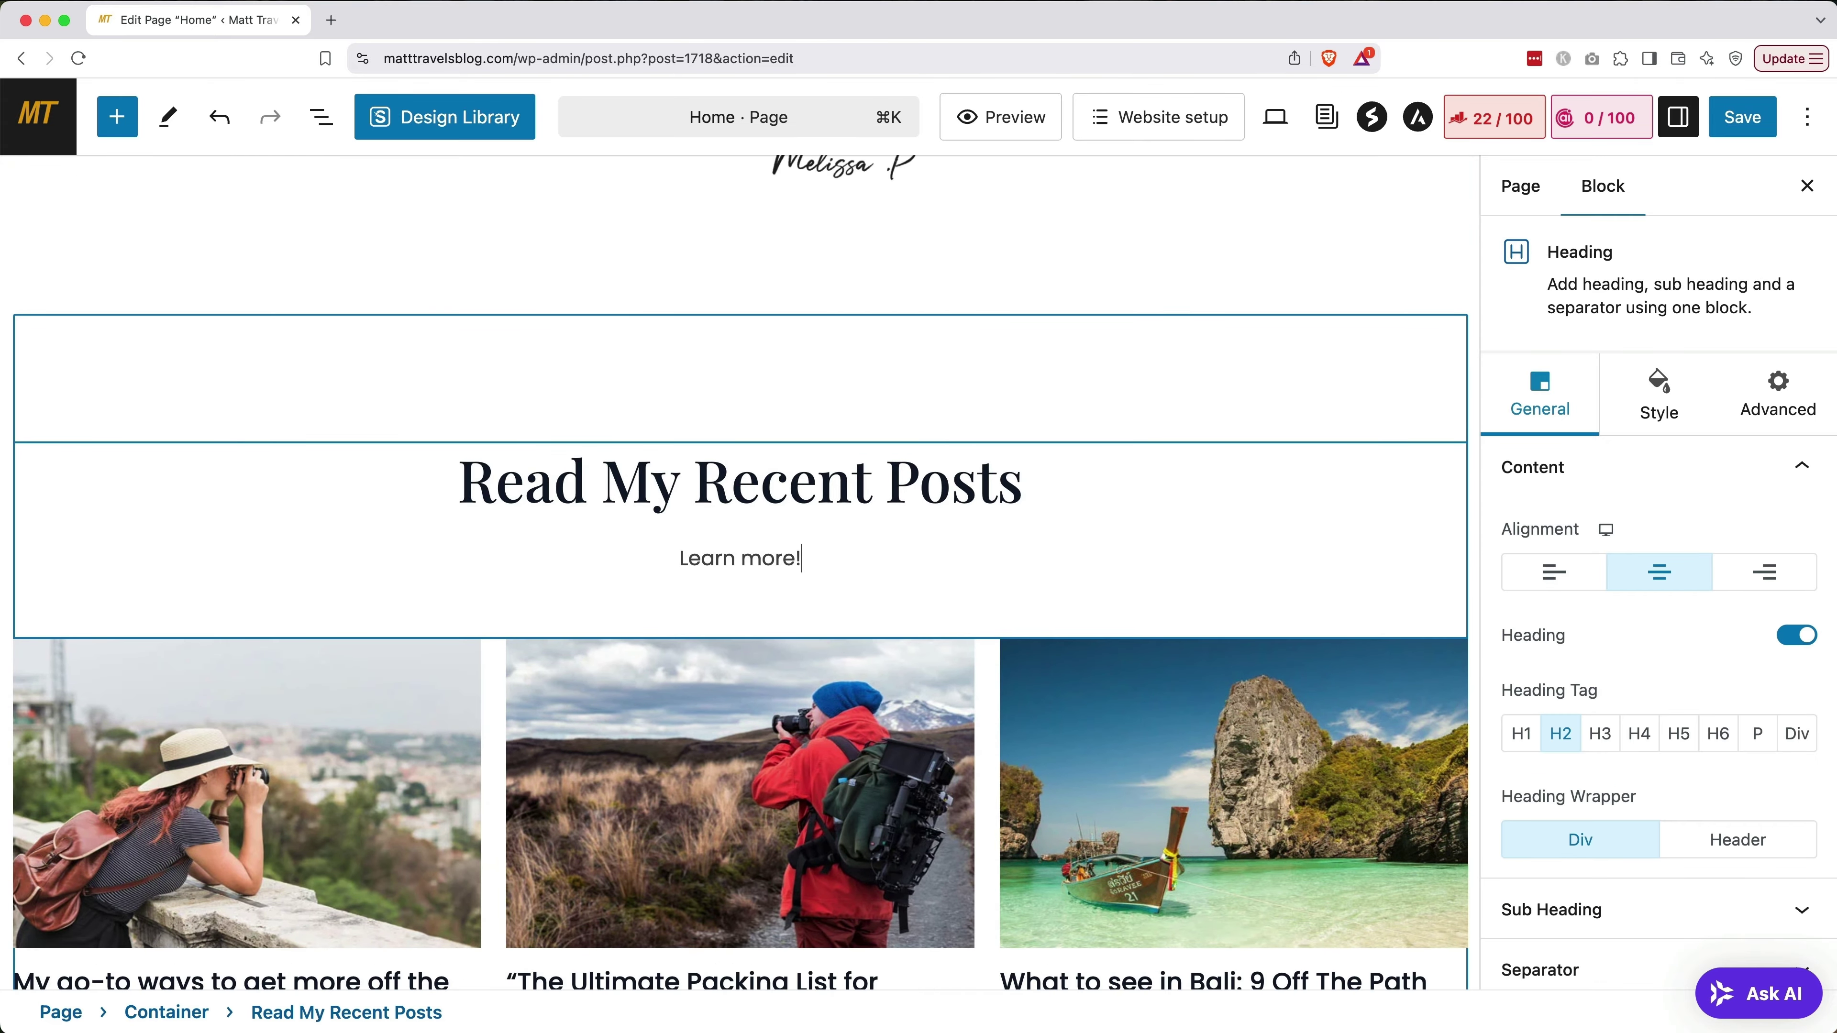
scroll(664, 713, up, 10)
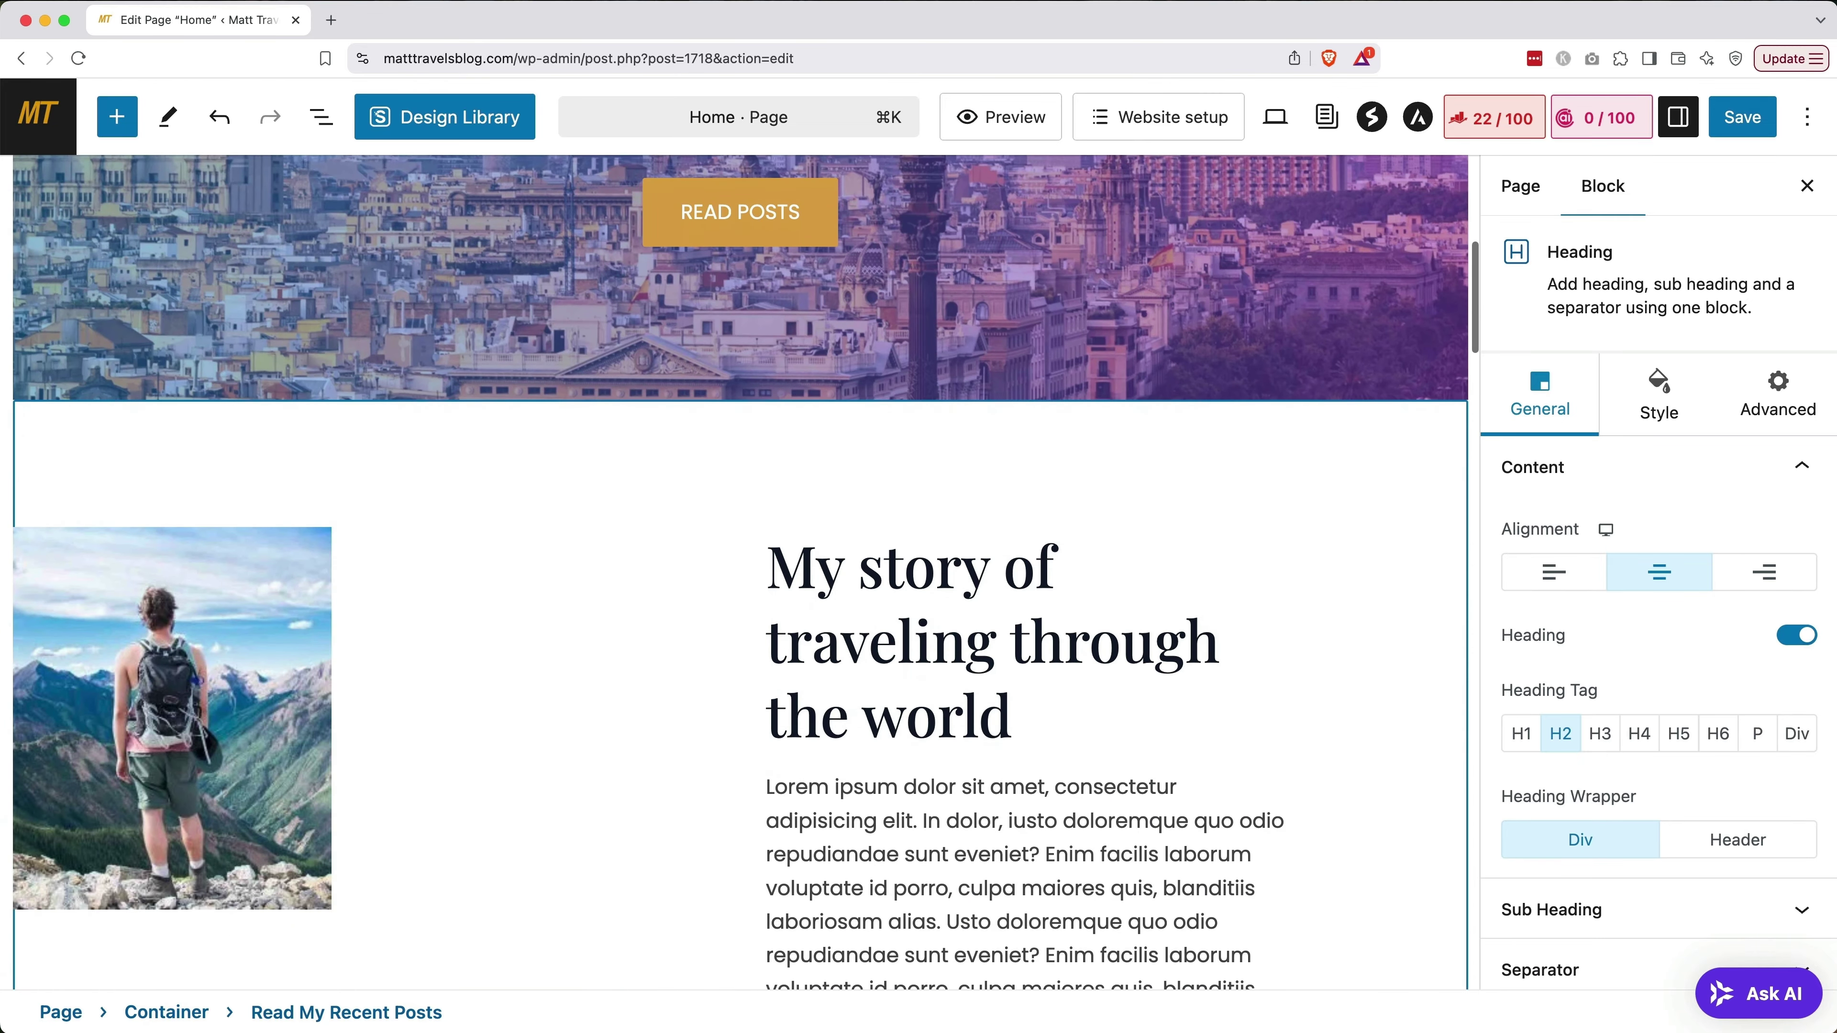
Delete the My story section and save the Home page
click(702, 460)
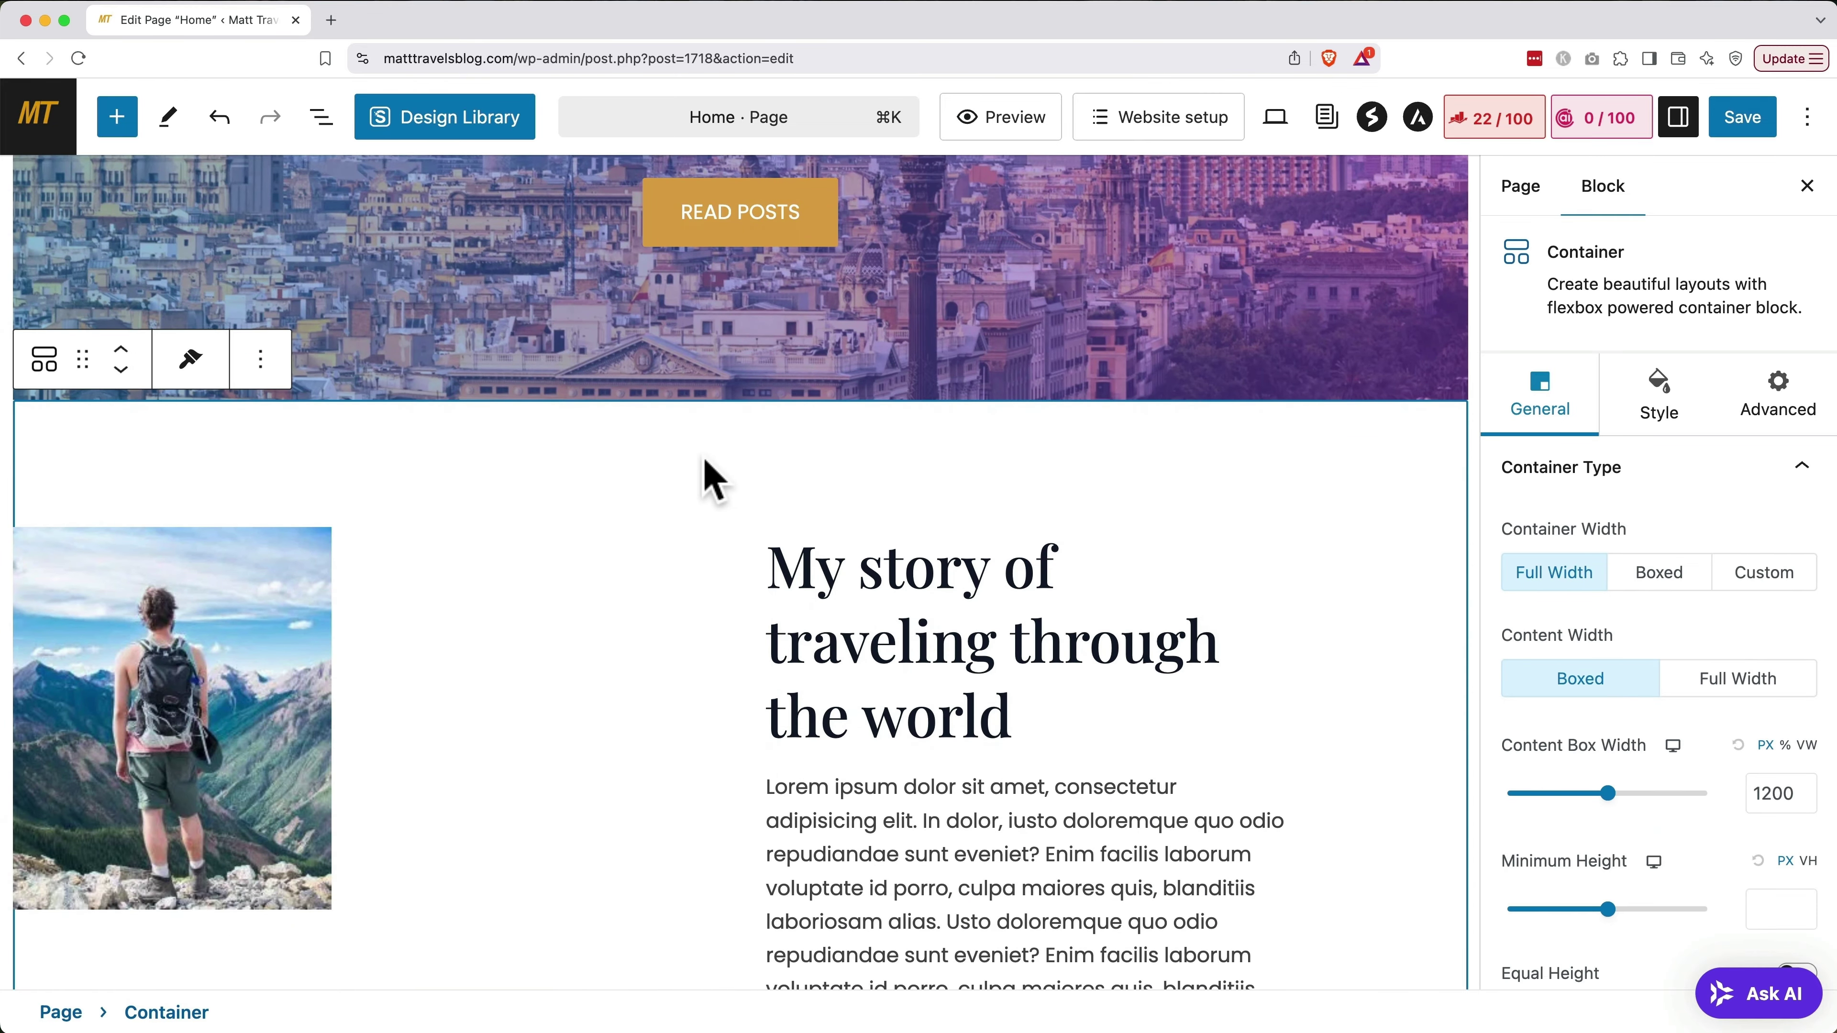
click(260, 359)
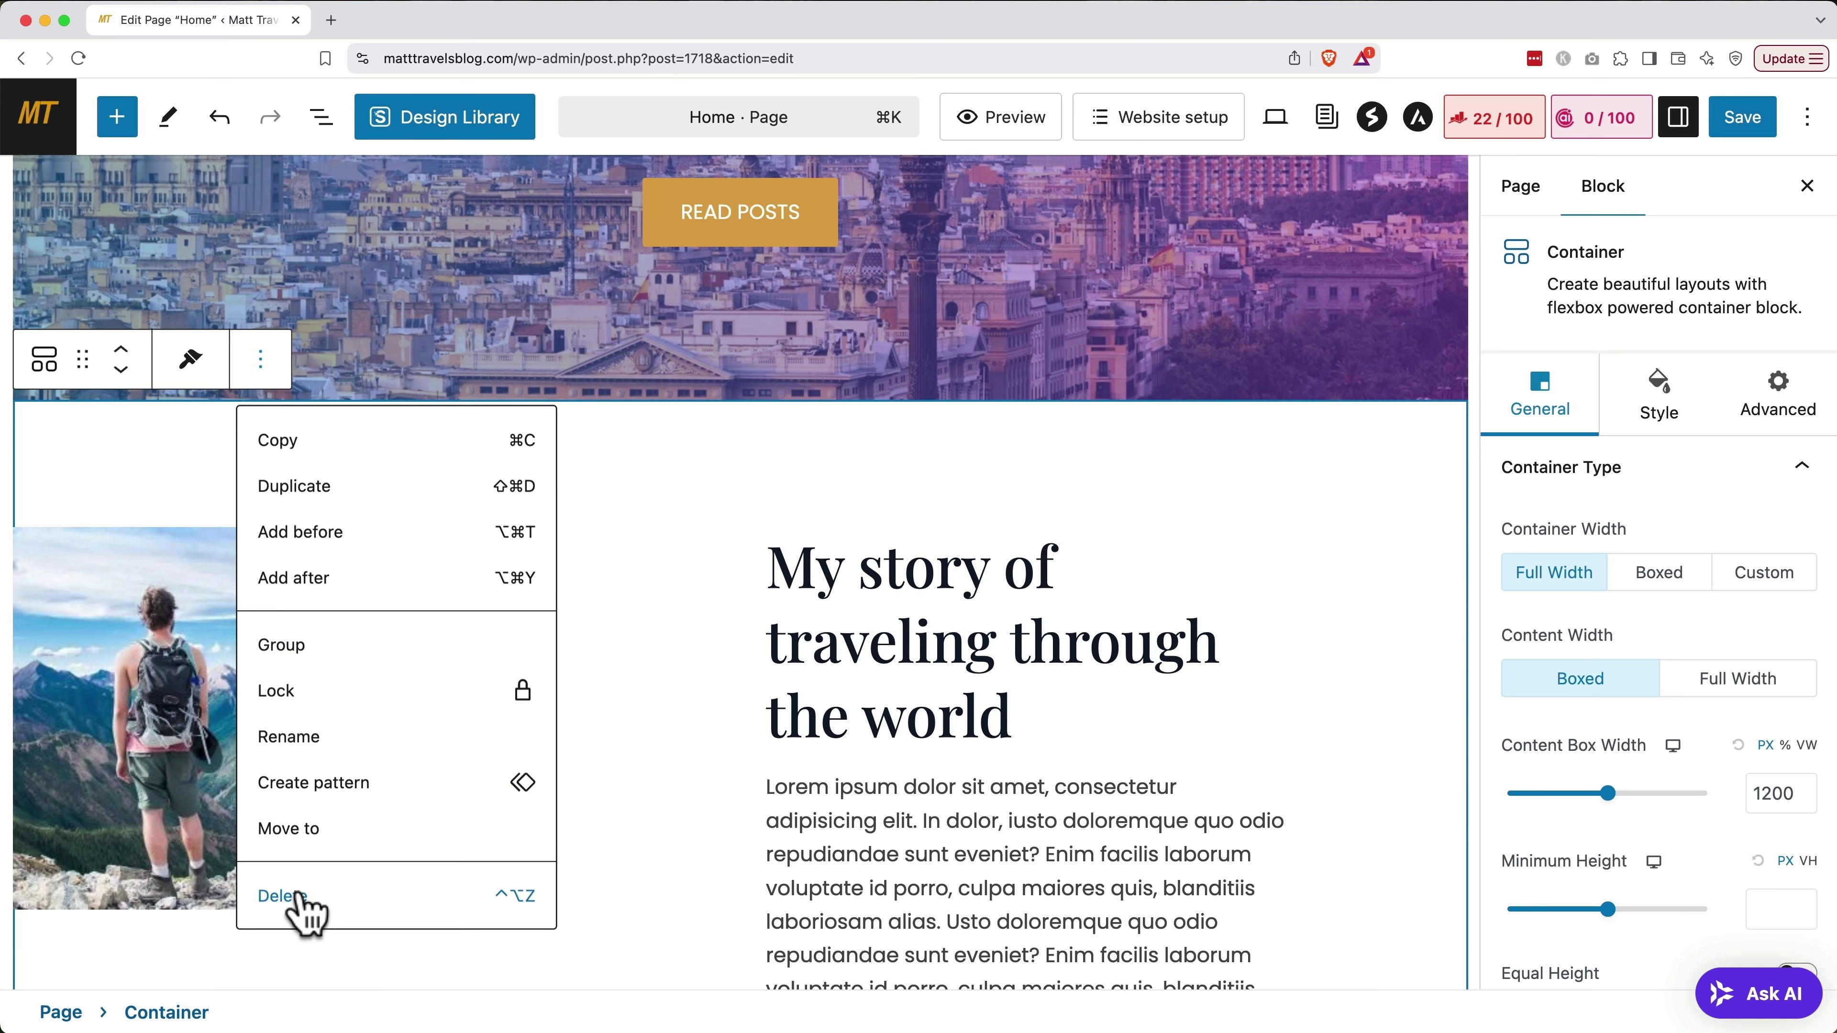
click(297, 896)
scroll(477, 857, down, 5)
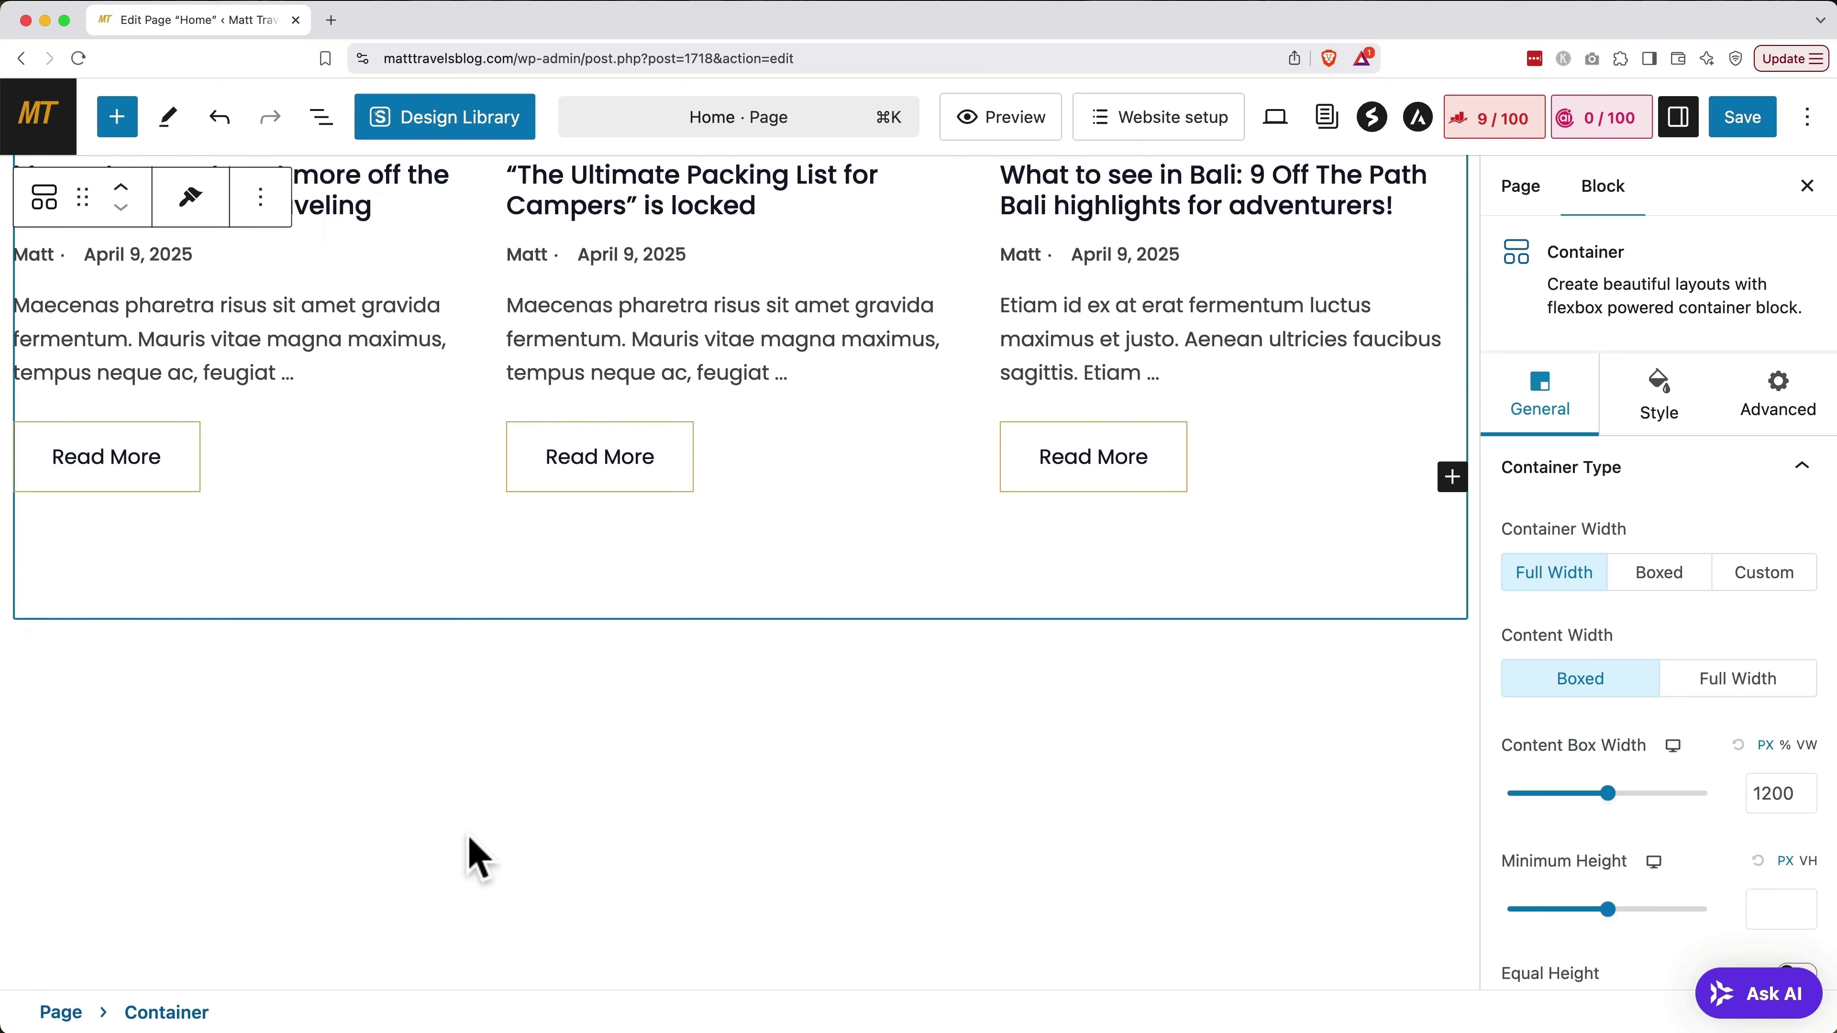
click(1750, 116)
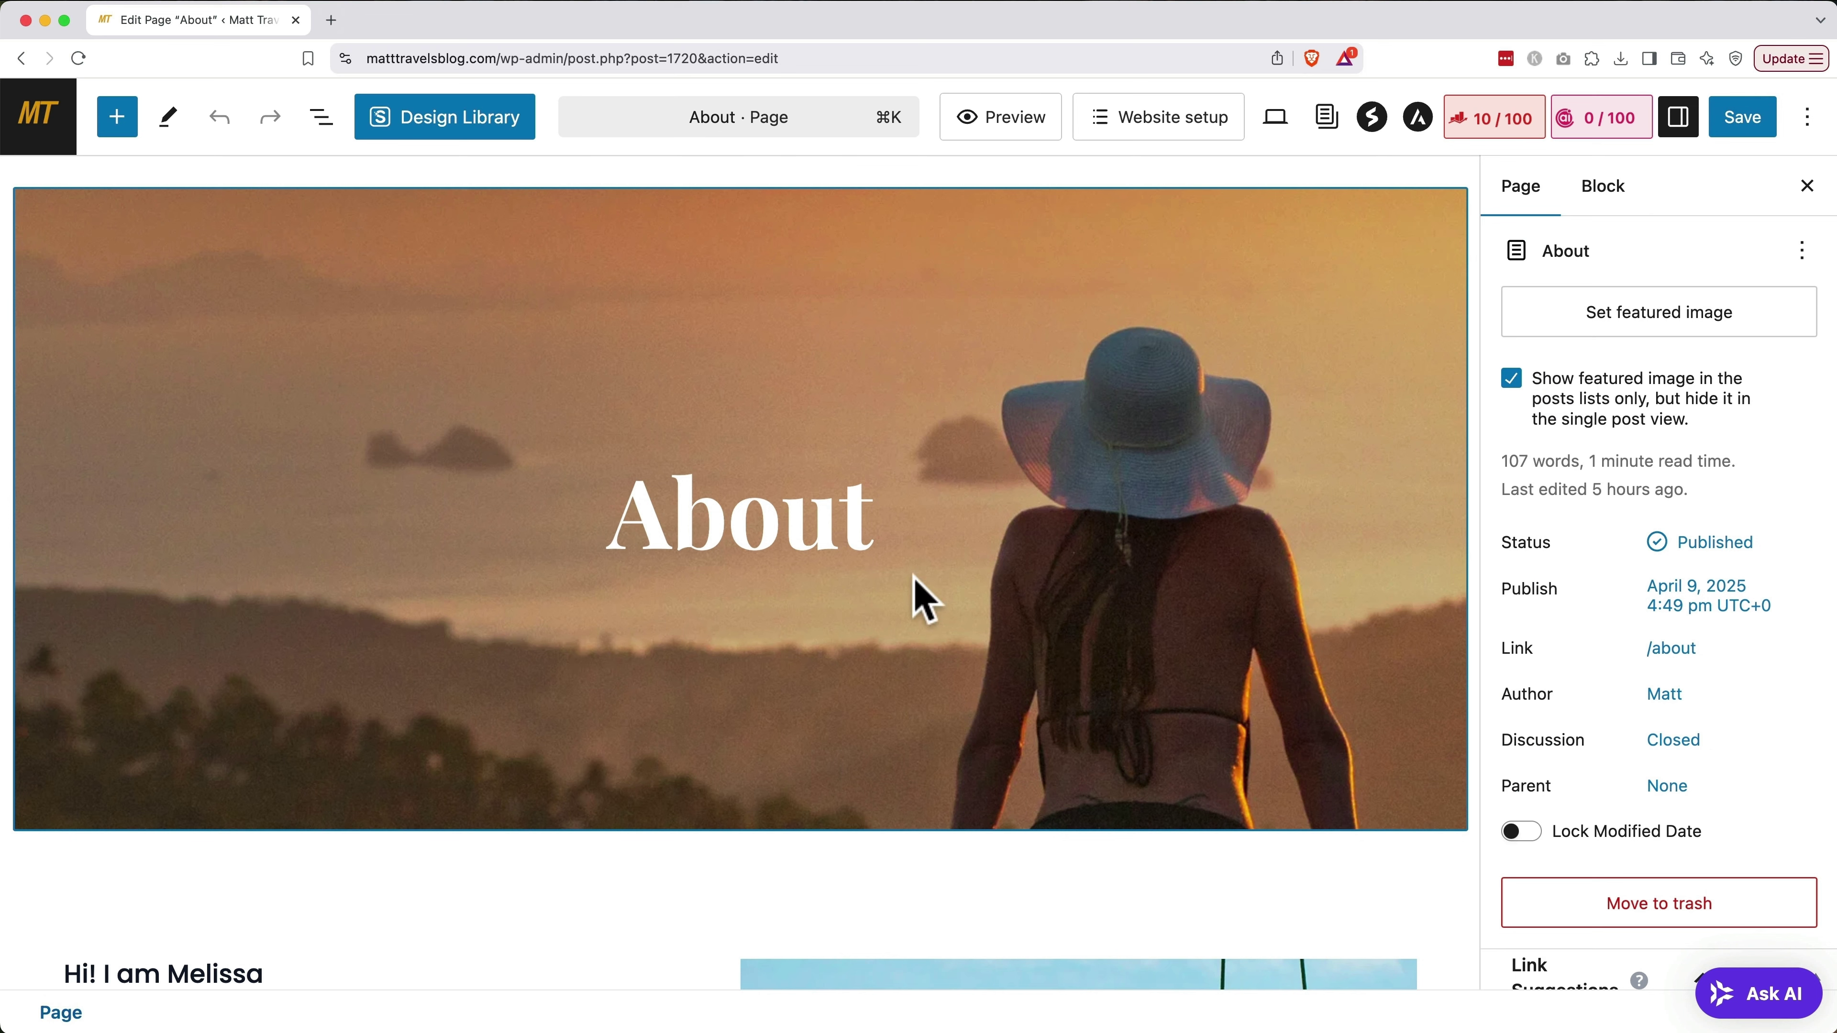
Change the About page hero title to 'About Me'
click(875, 521)
text(Me)
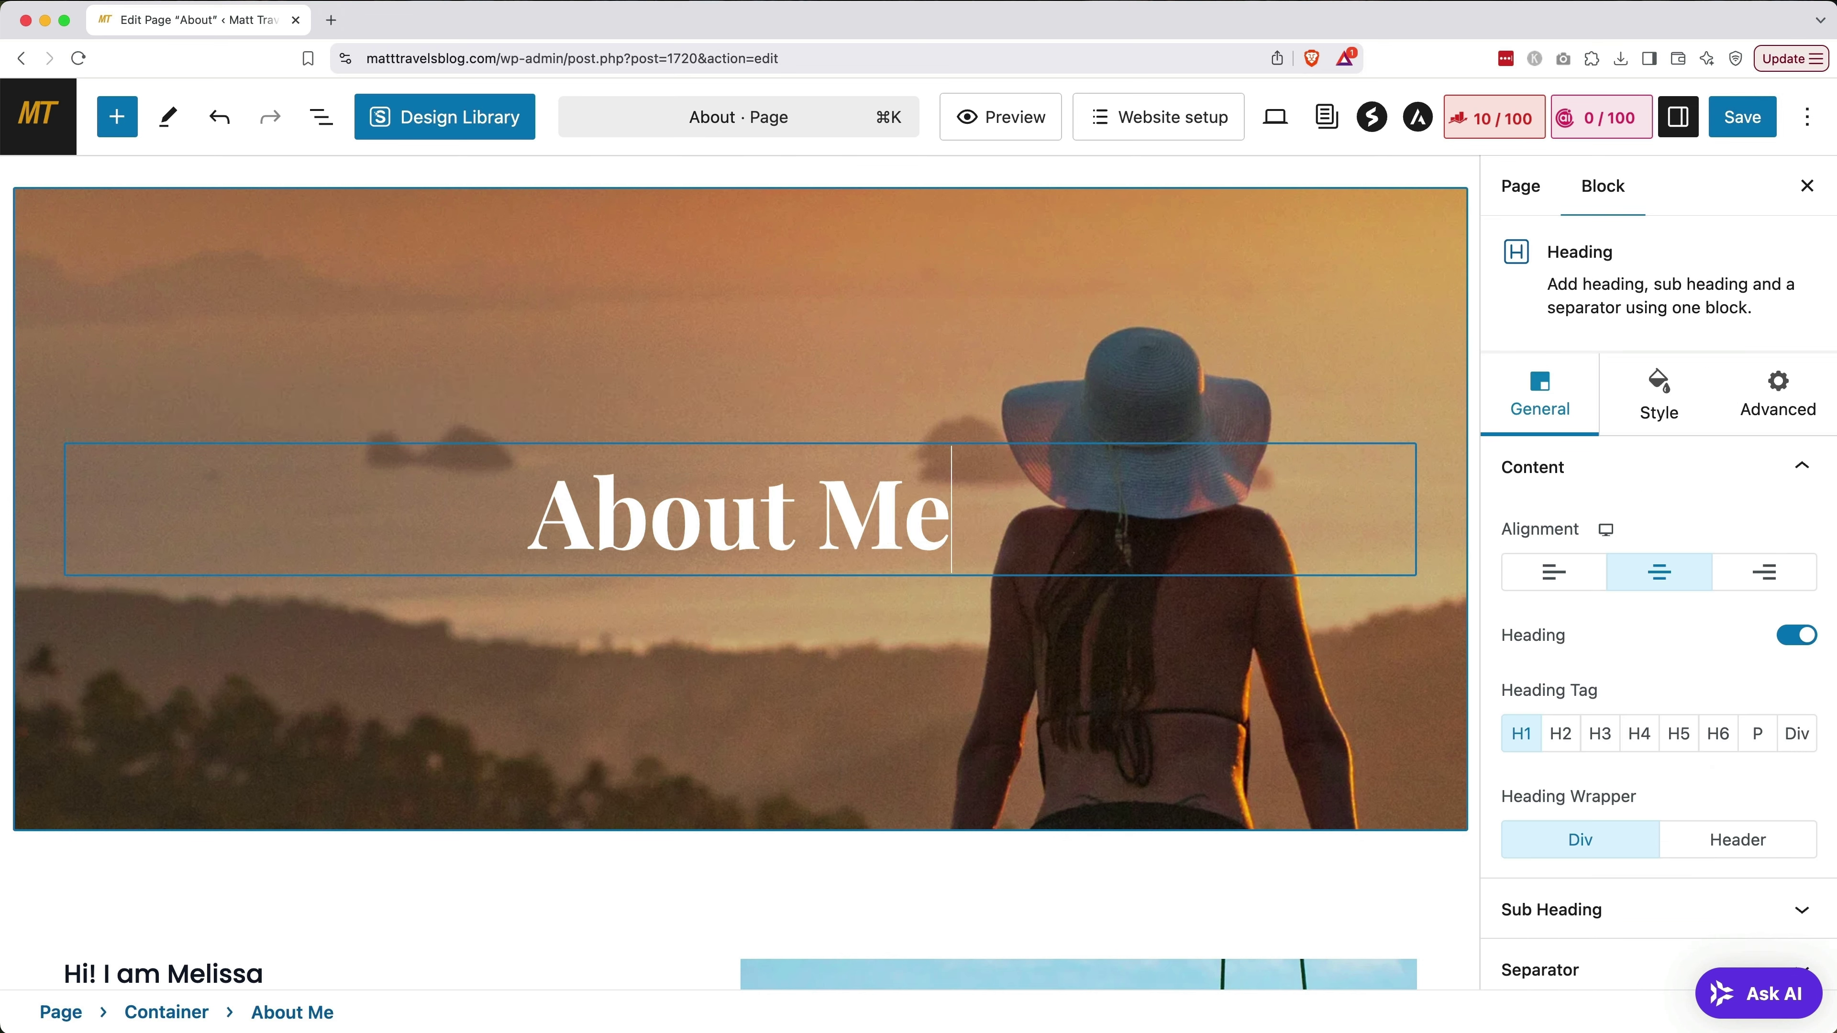
scroll(741, 572, down, 10)
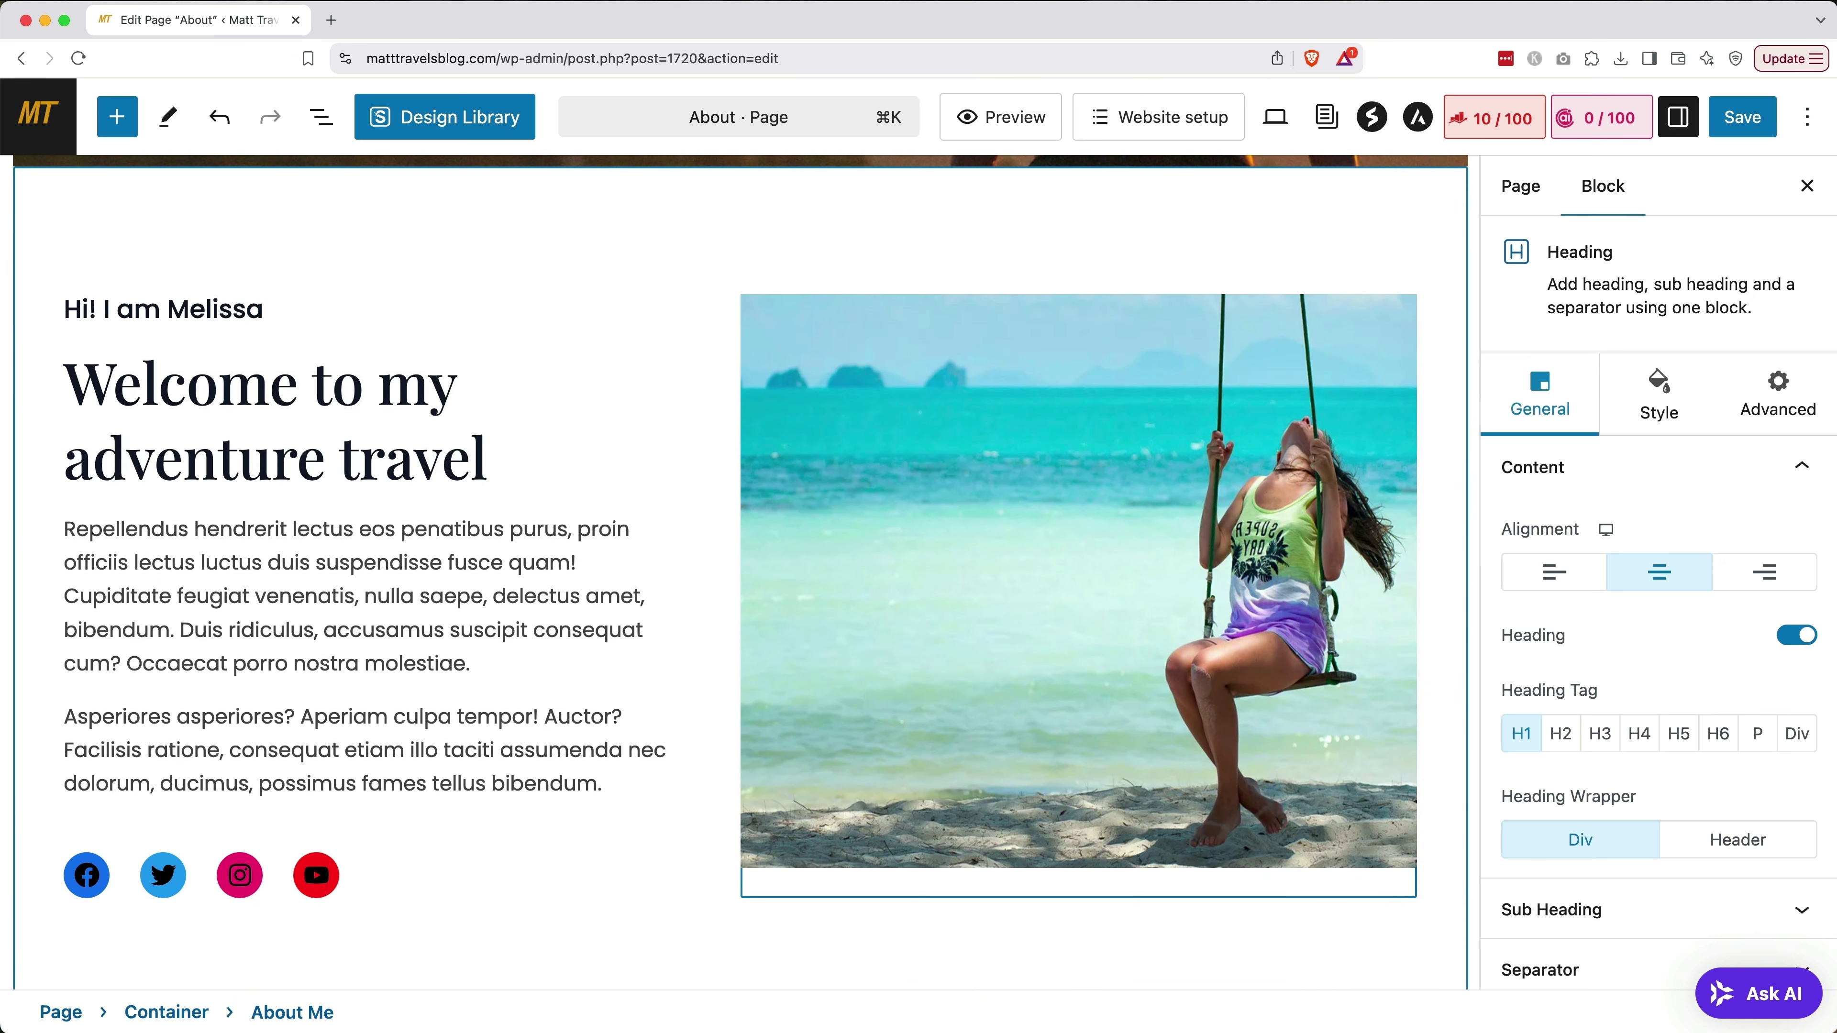
Put the blogger's name in the greeting and change the heading to 'I'm a traveling, creative nomad'
double_click(216, 309)
text(Matt)
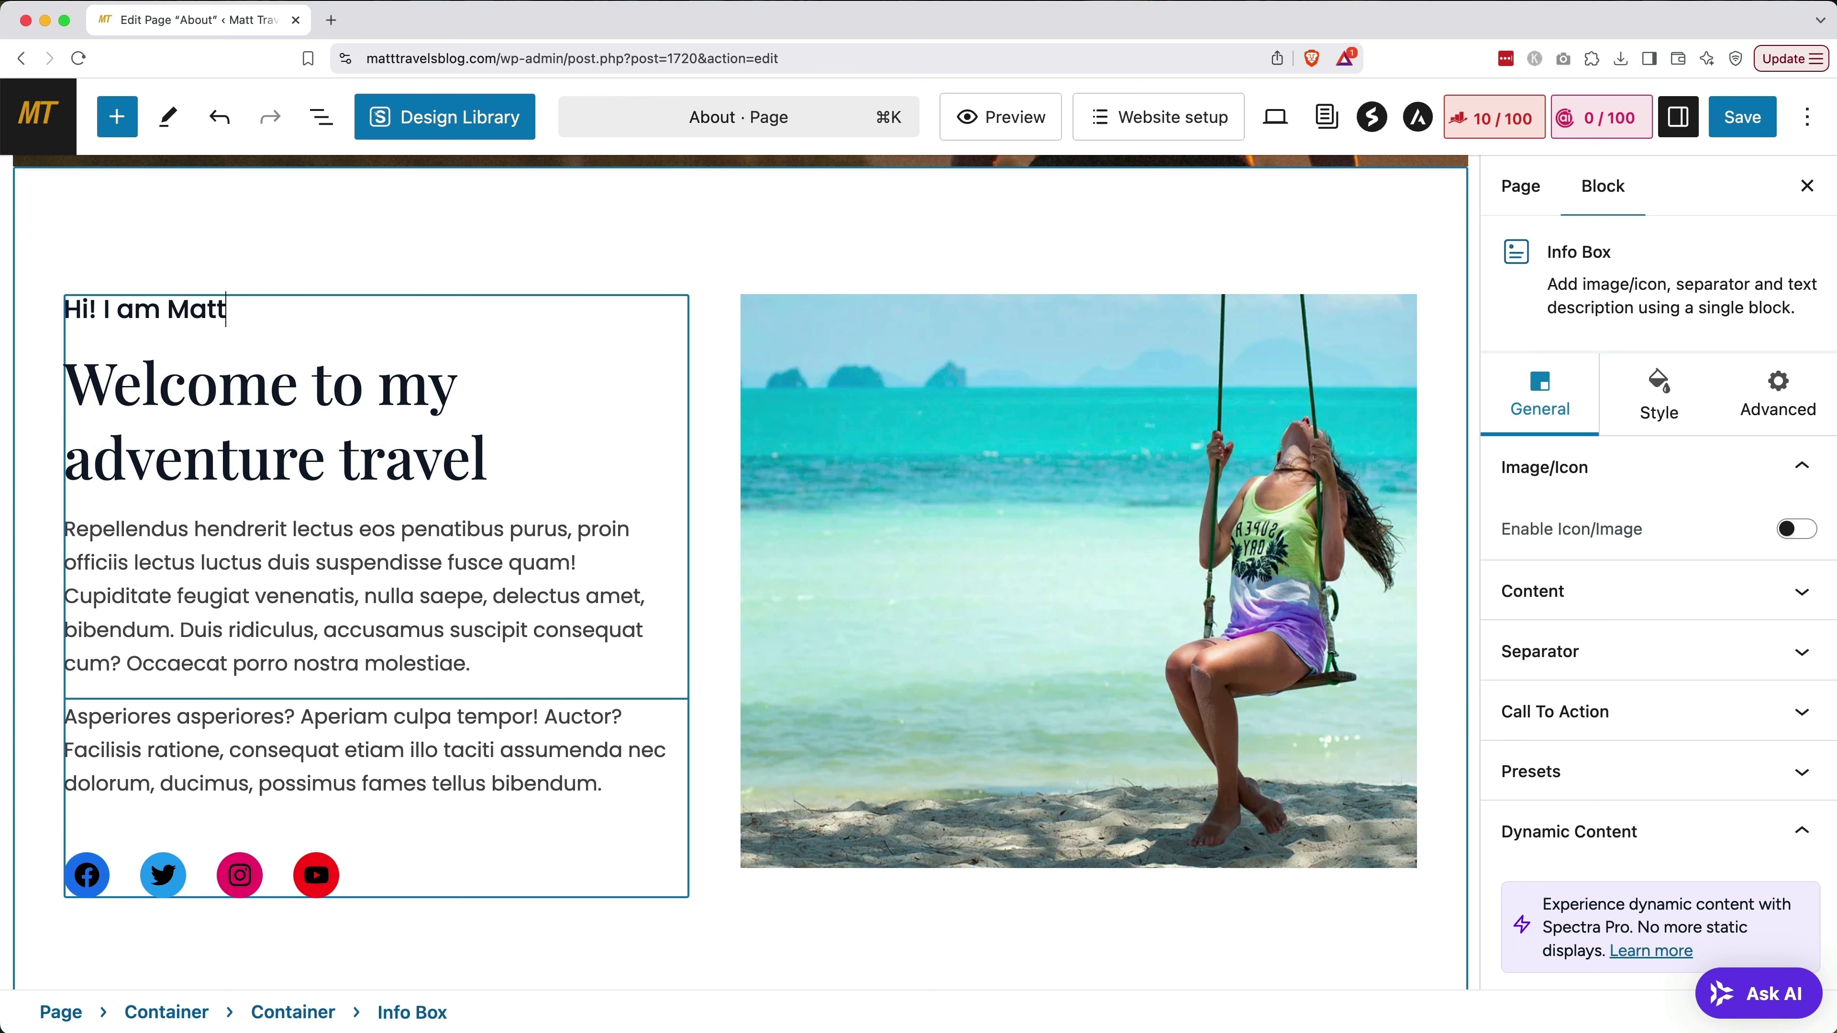
click(175, 309)
key(BackSpace)
key(BackSpace)
key(BackSpace)
key(BackSpace)
text('m)
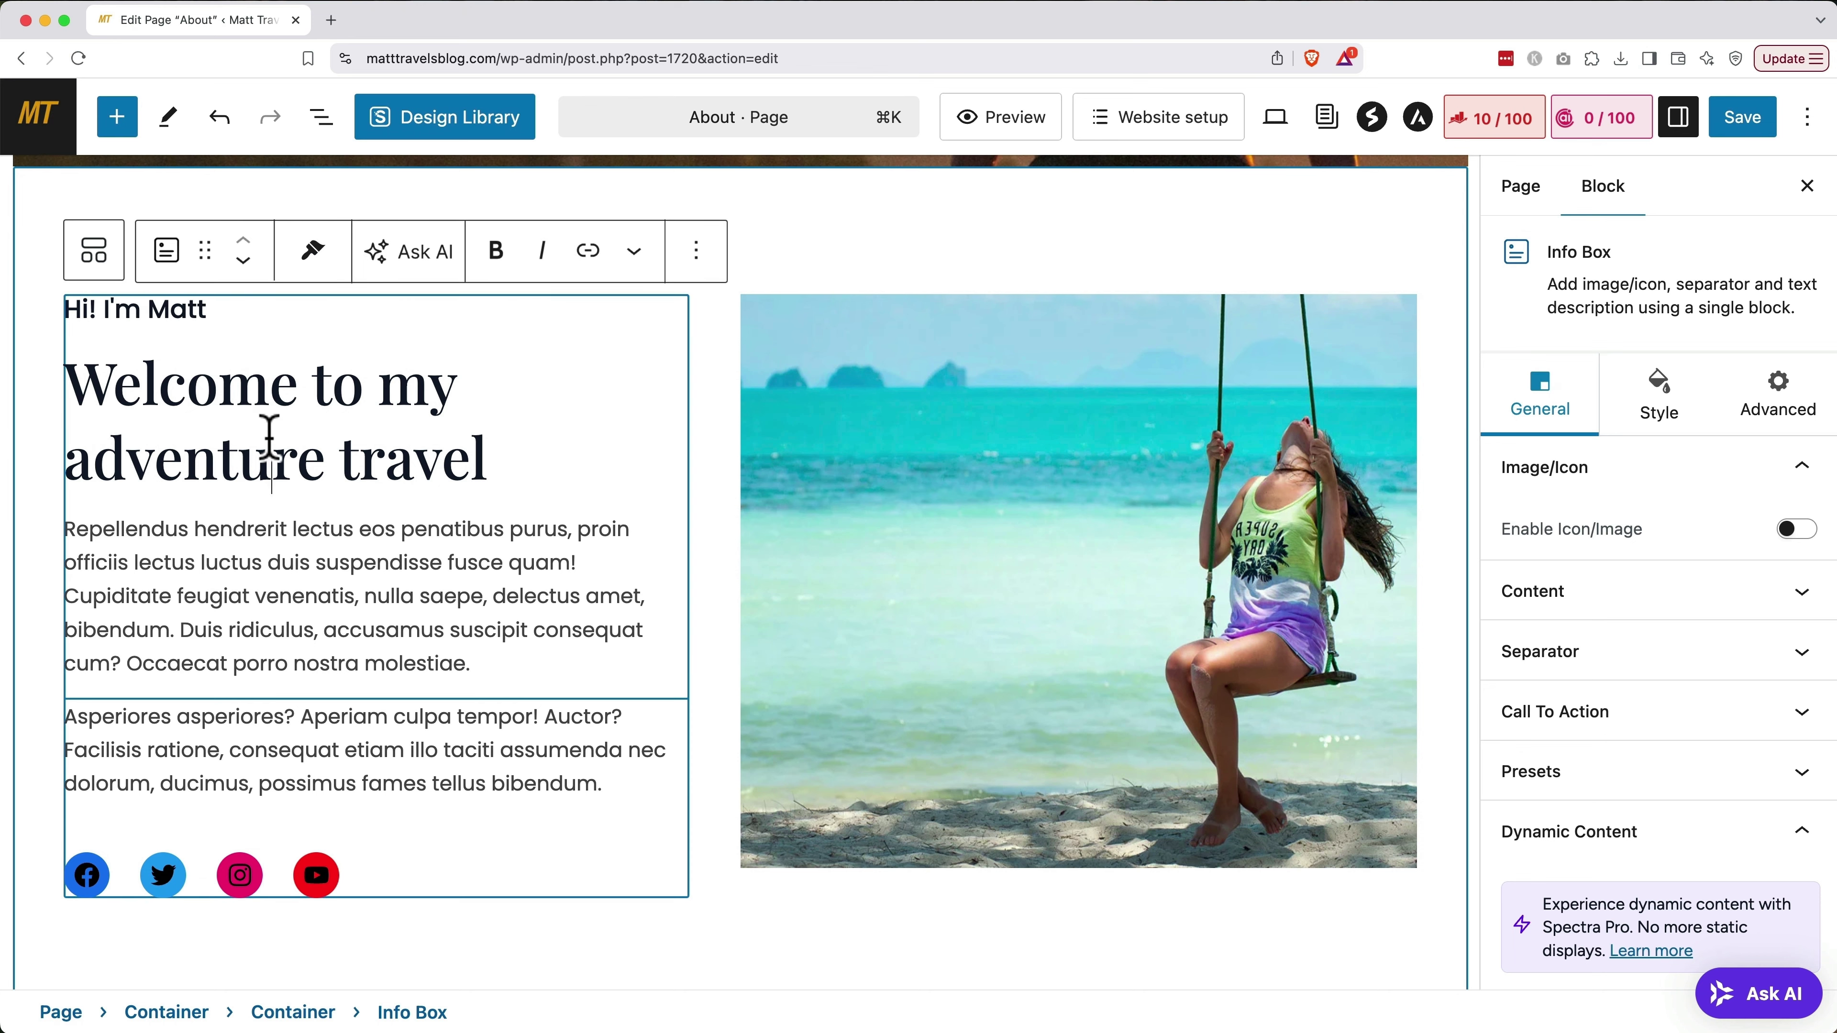
triple_click(269, 438)
text(I'm a traveling, creative nomad)
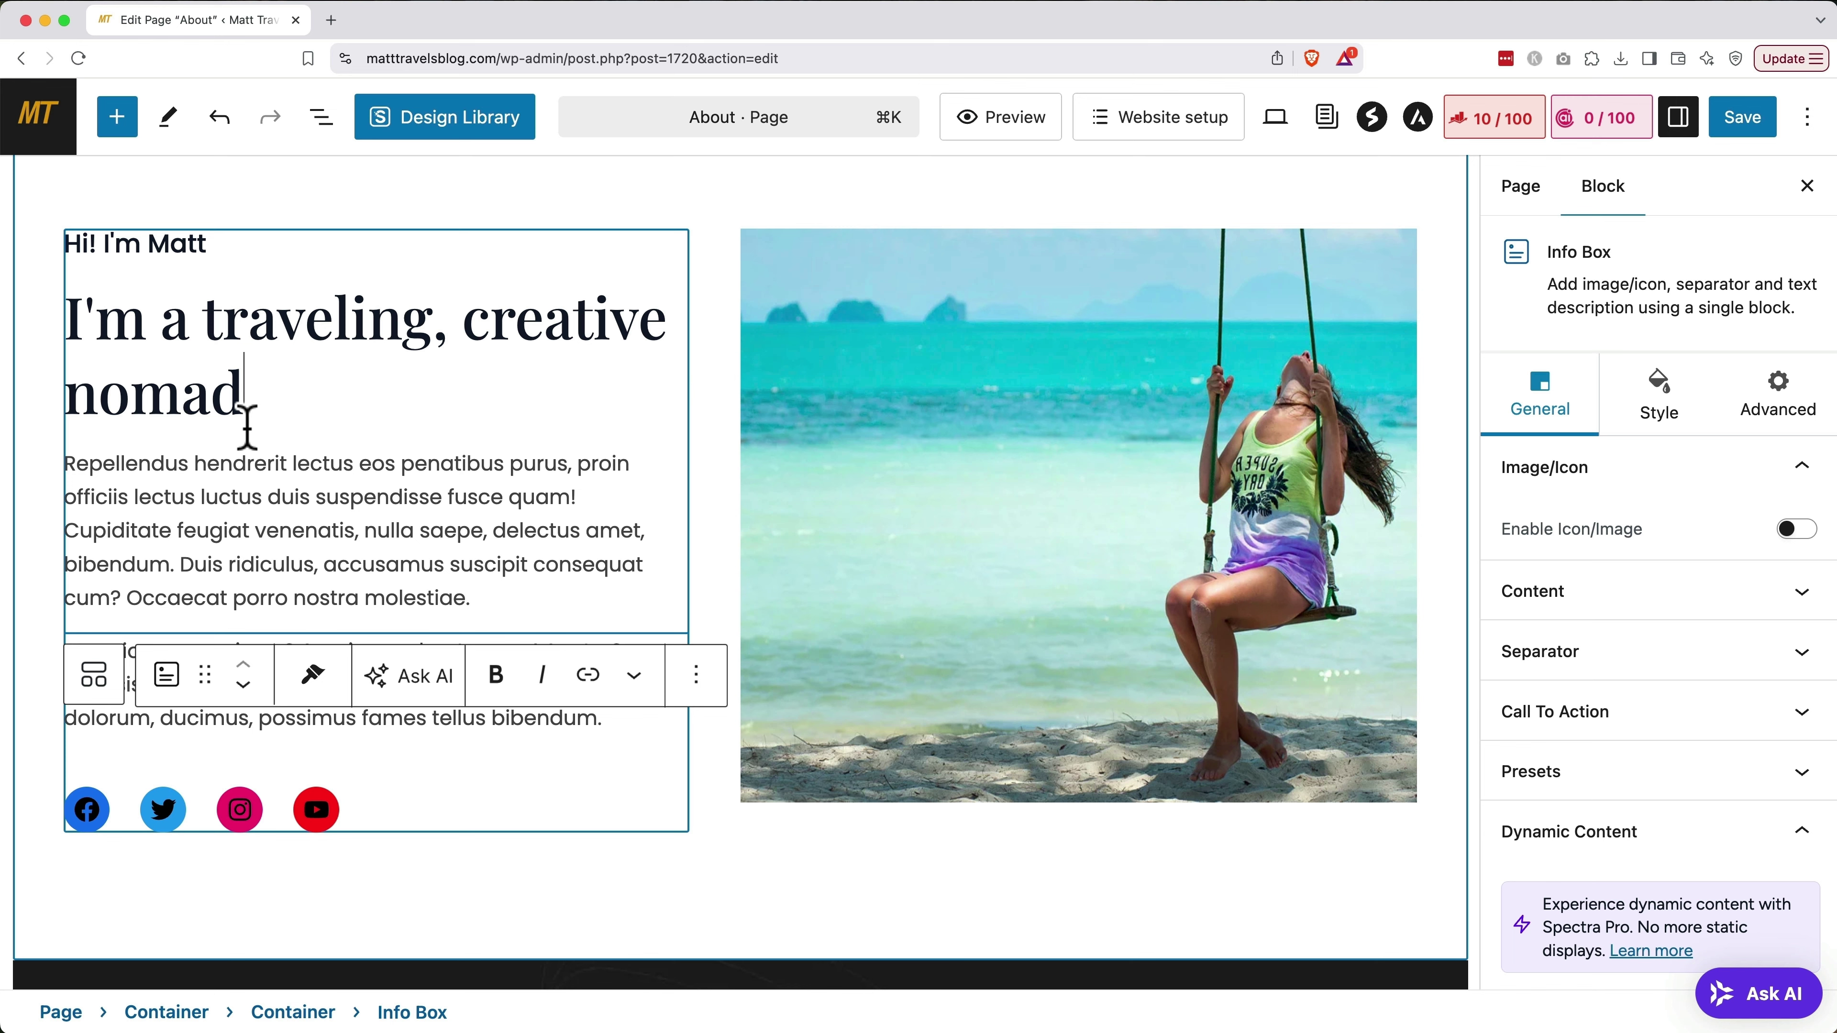
Paste the new bio over the placeholder intro paragraph
triple_click(239, 508)
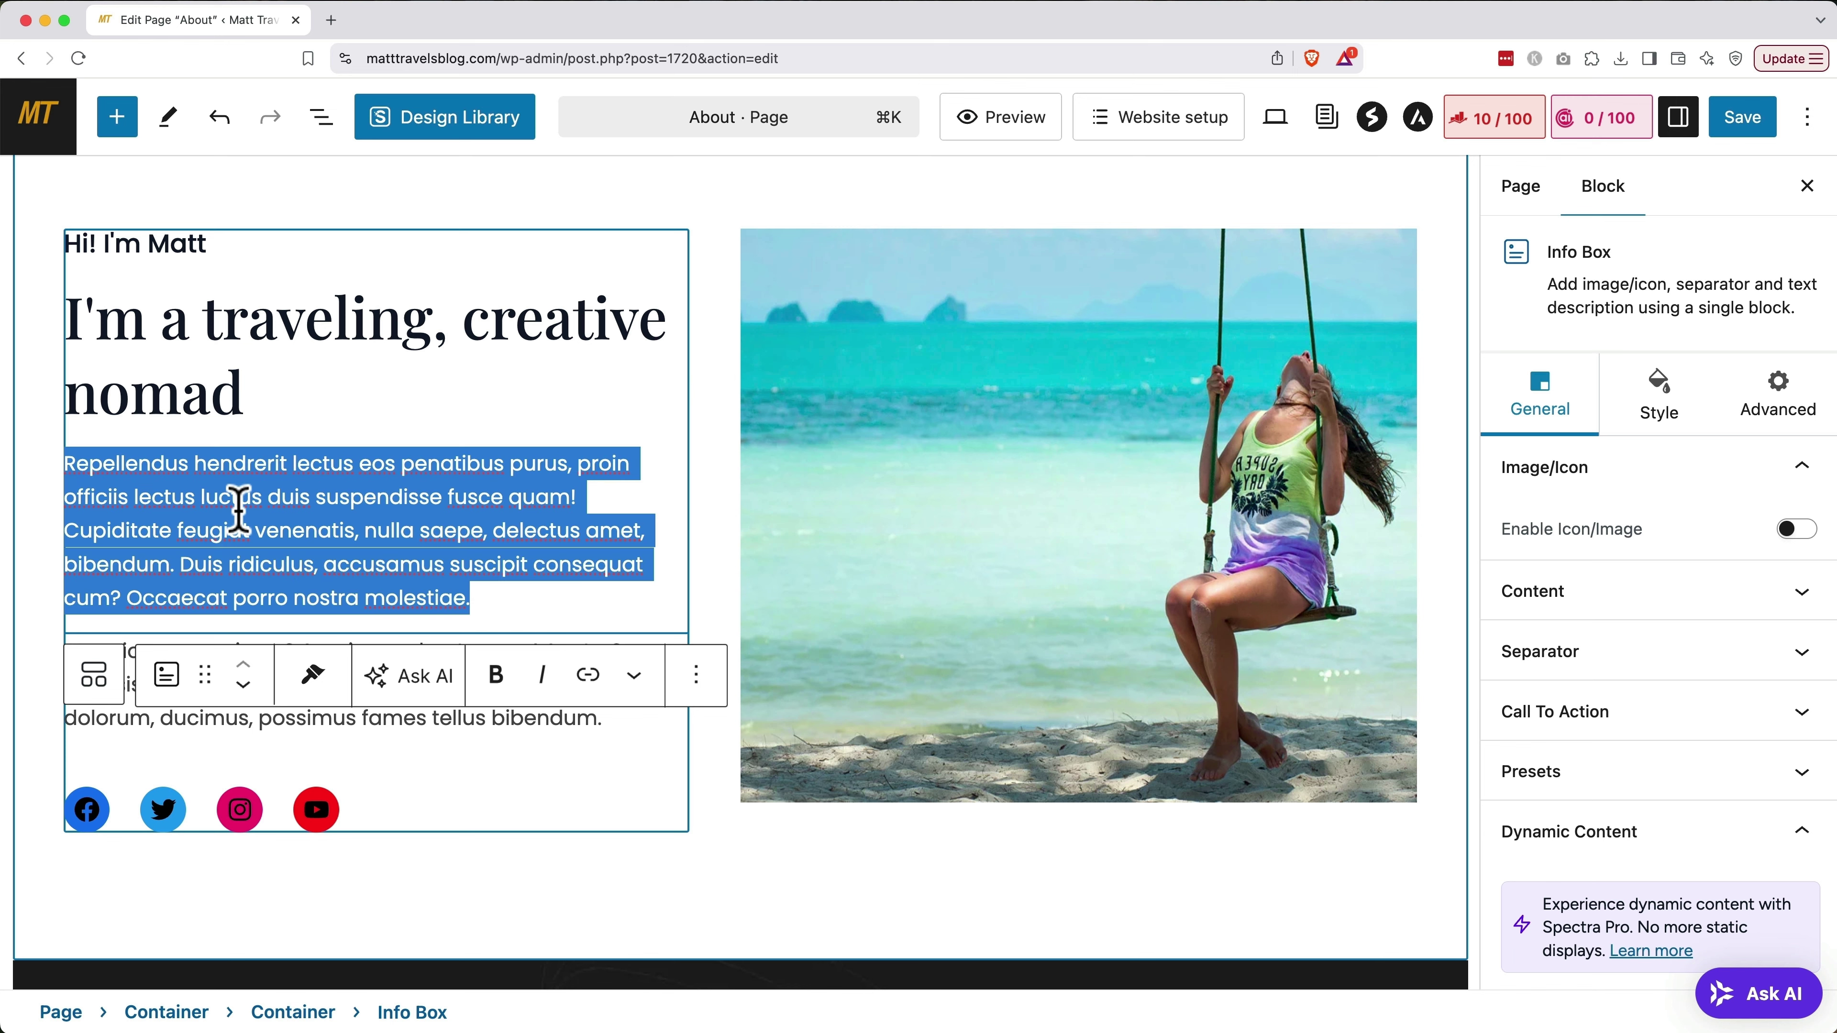
key(super+v)
scroll(233, 521, up, 3)
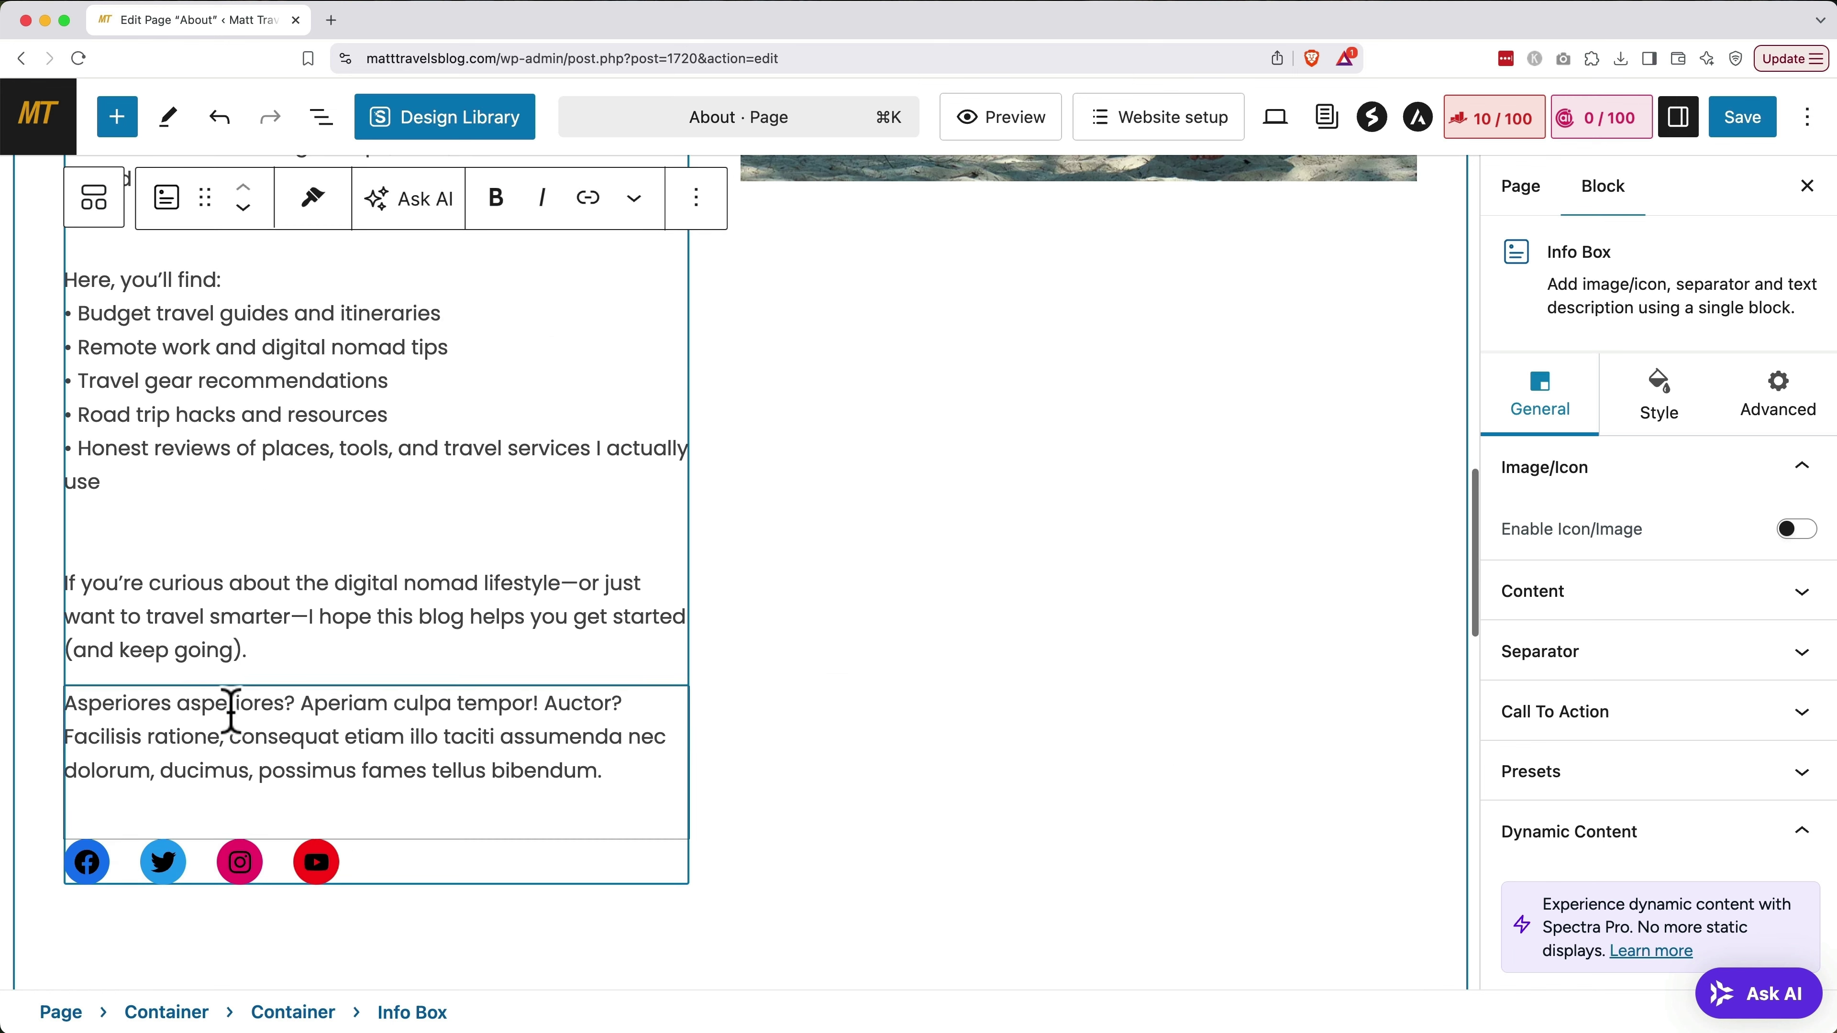
click(233, 736)
Delete the Lorem ipsum heading block and the Social Share icons block
click(779, 646)
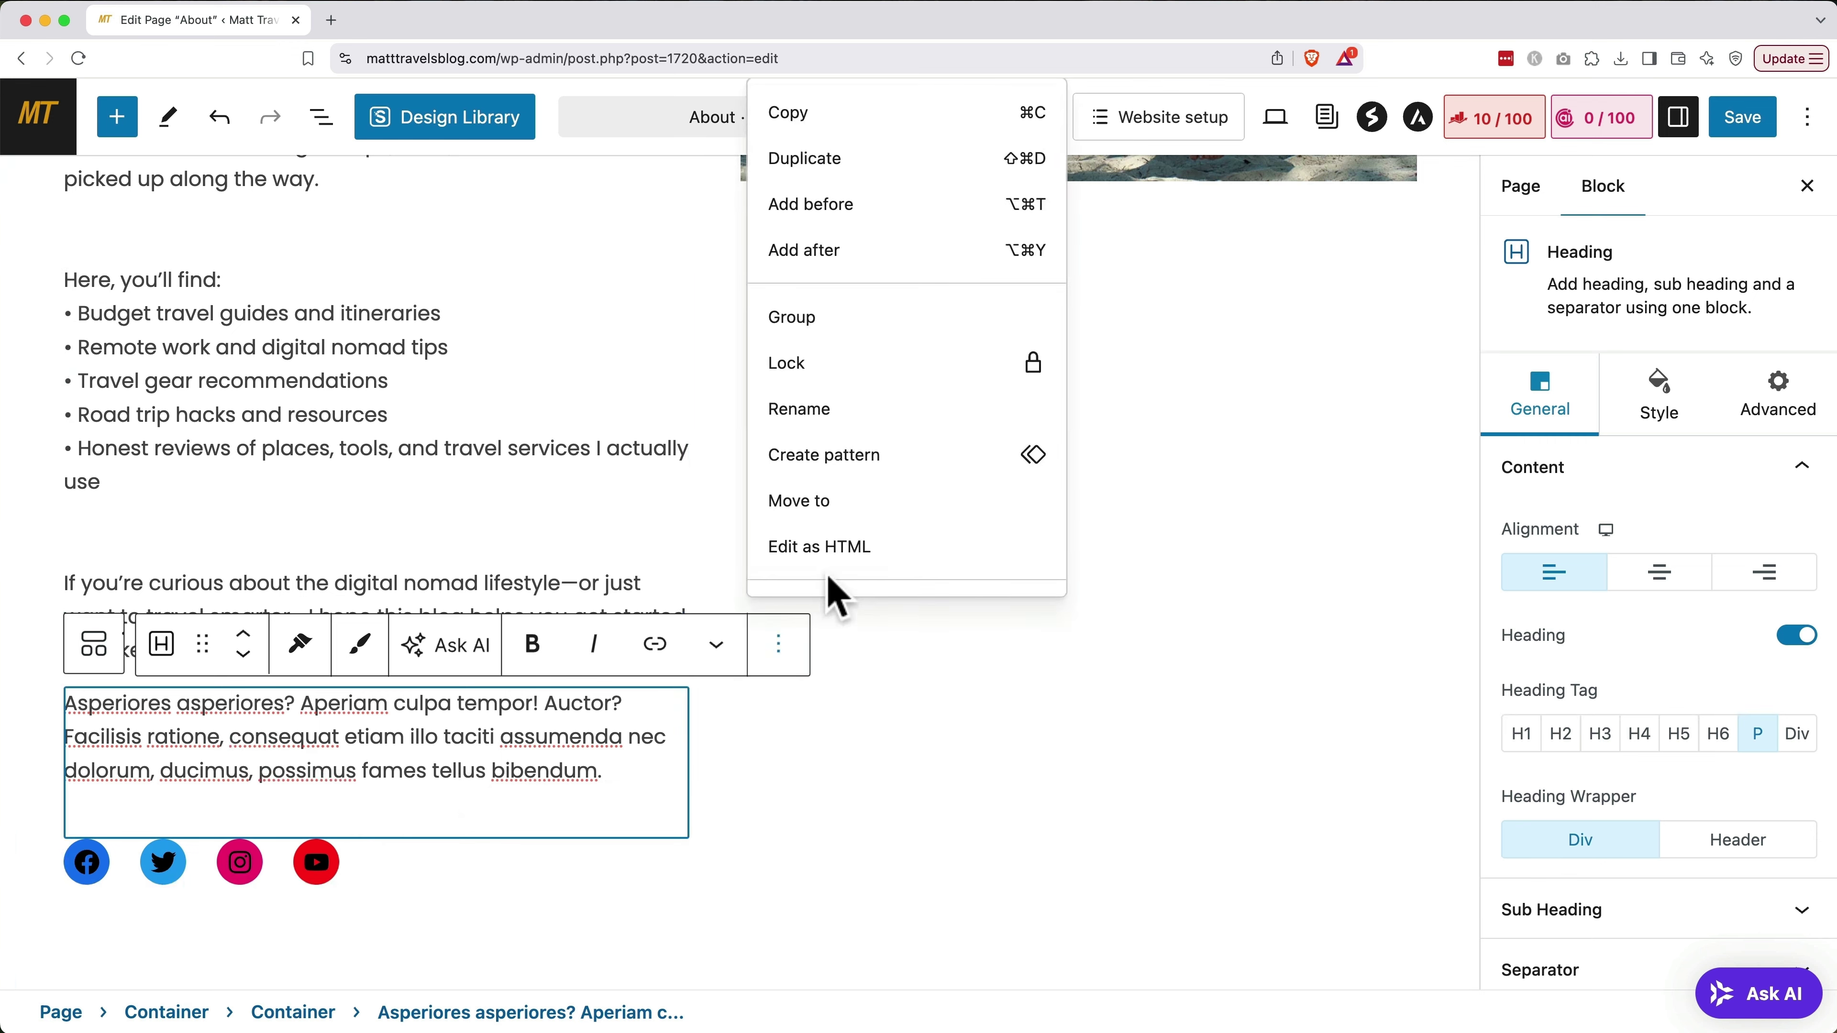
scroll(837, 579, down, 1)
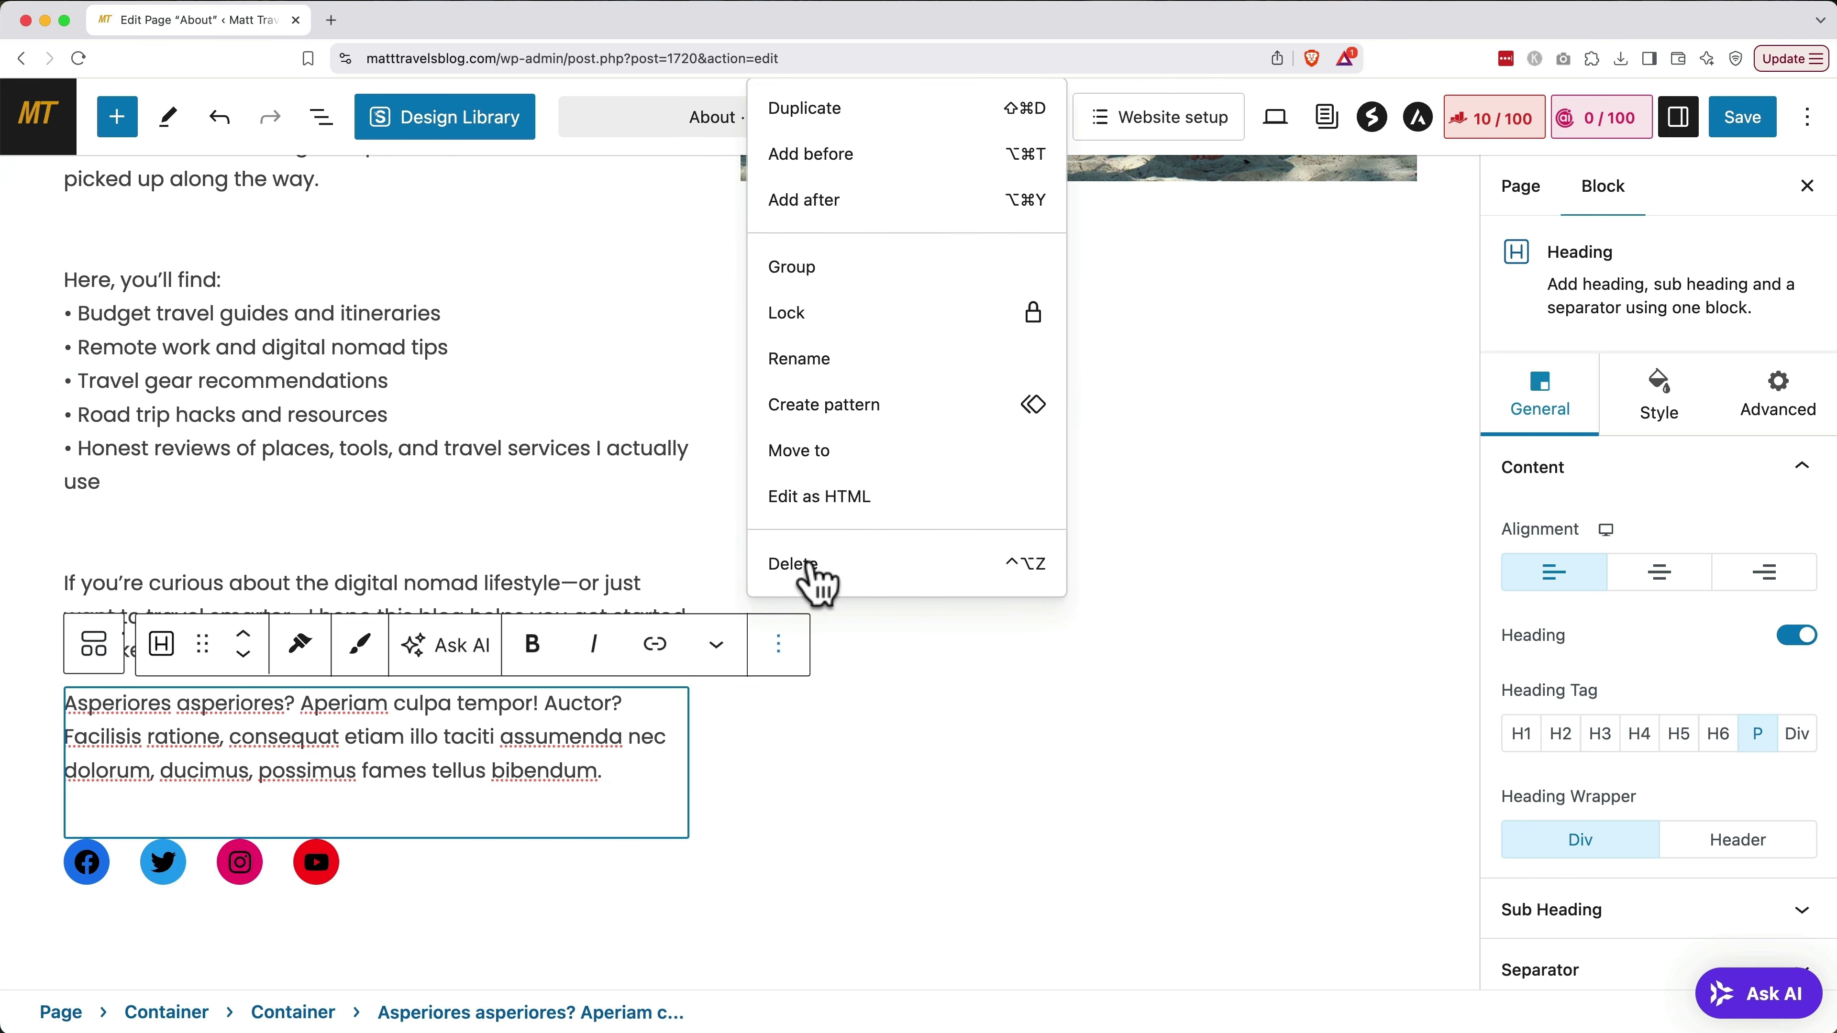
click(815, 564)
scroll(586, 751, down, 3)
click(499, 818)
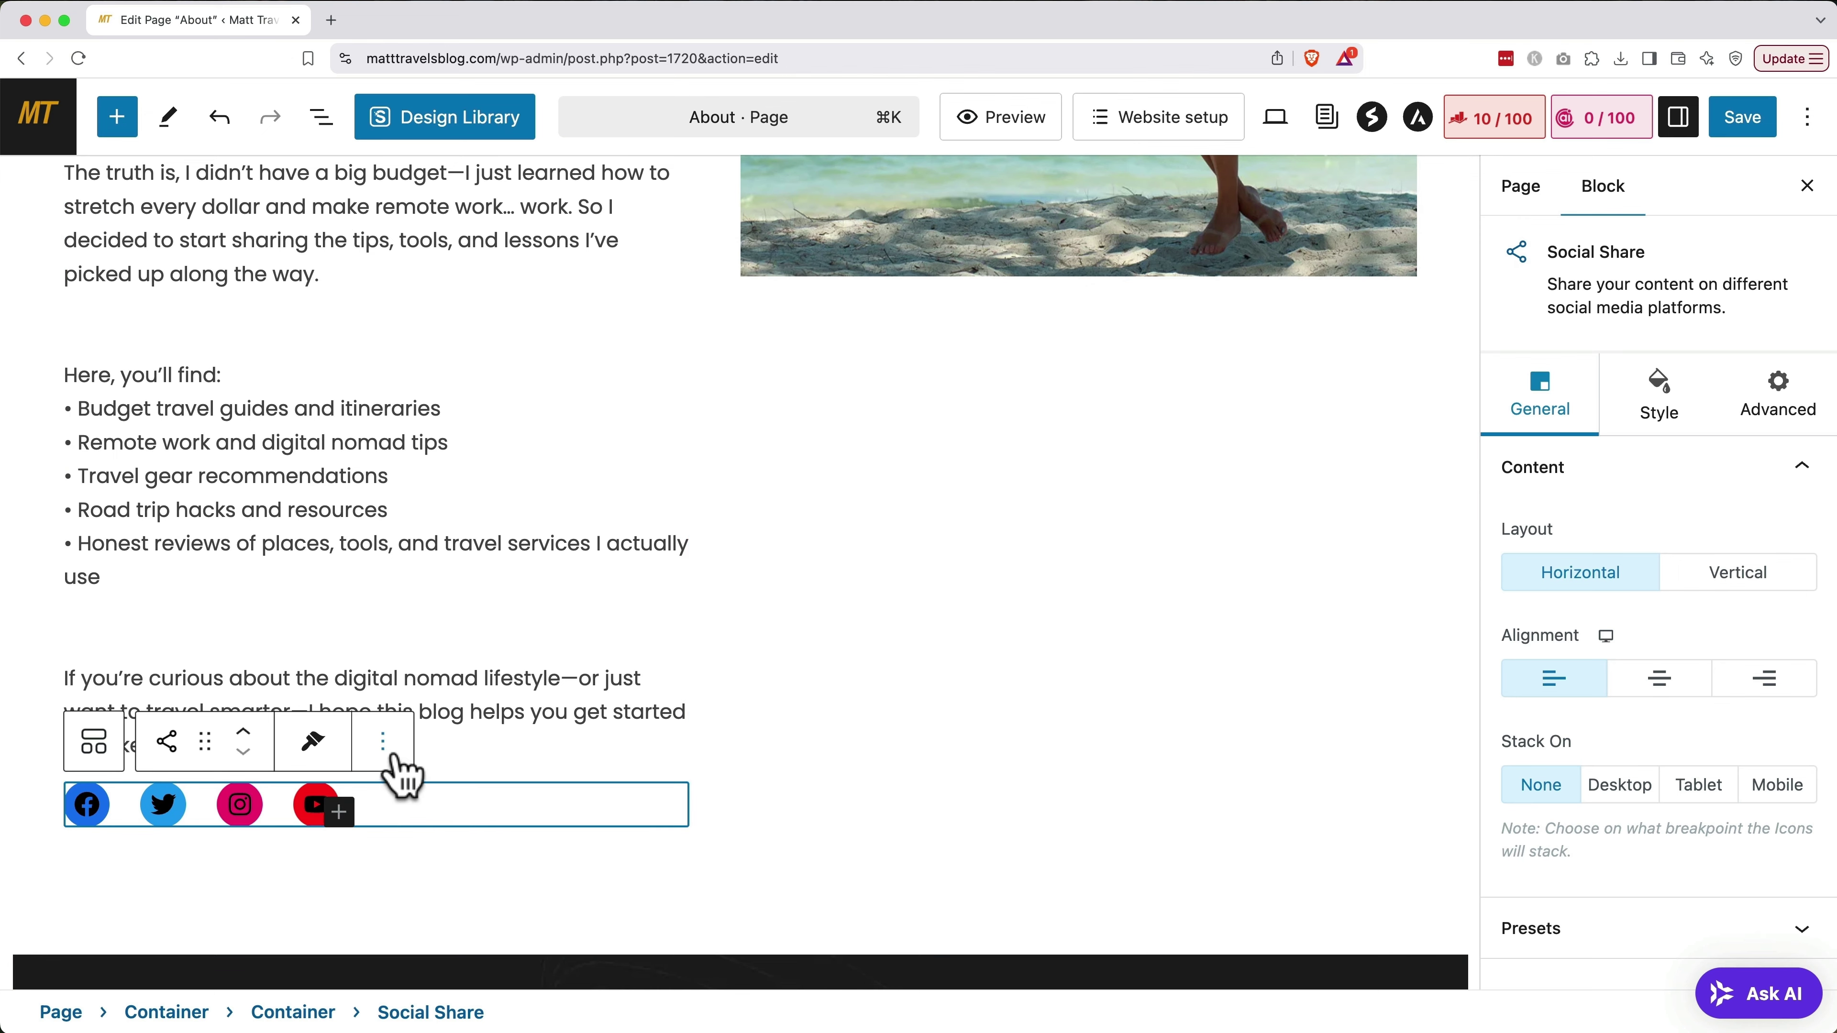
click(383, 741)
click(450, 680)
scroll(443, 669, up, 3)
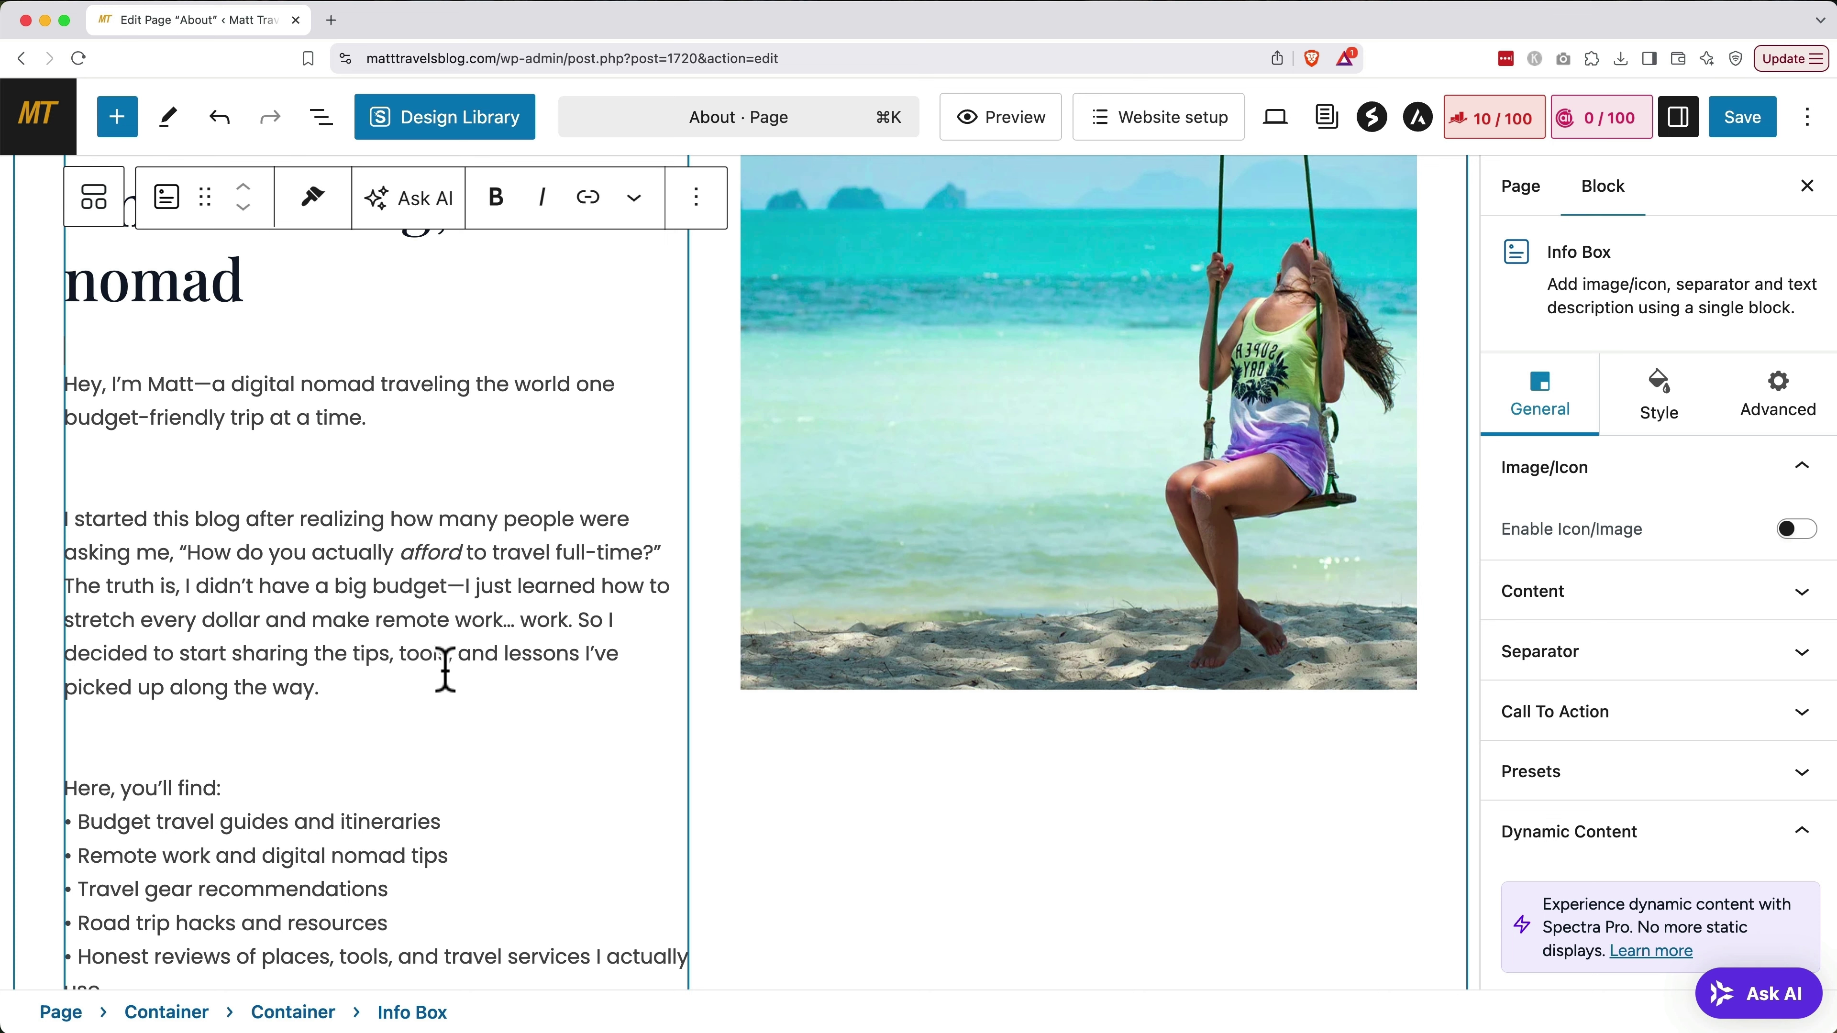
scroll(877, 677, up, 3)
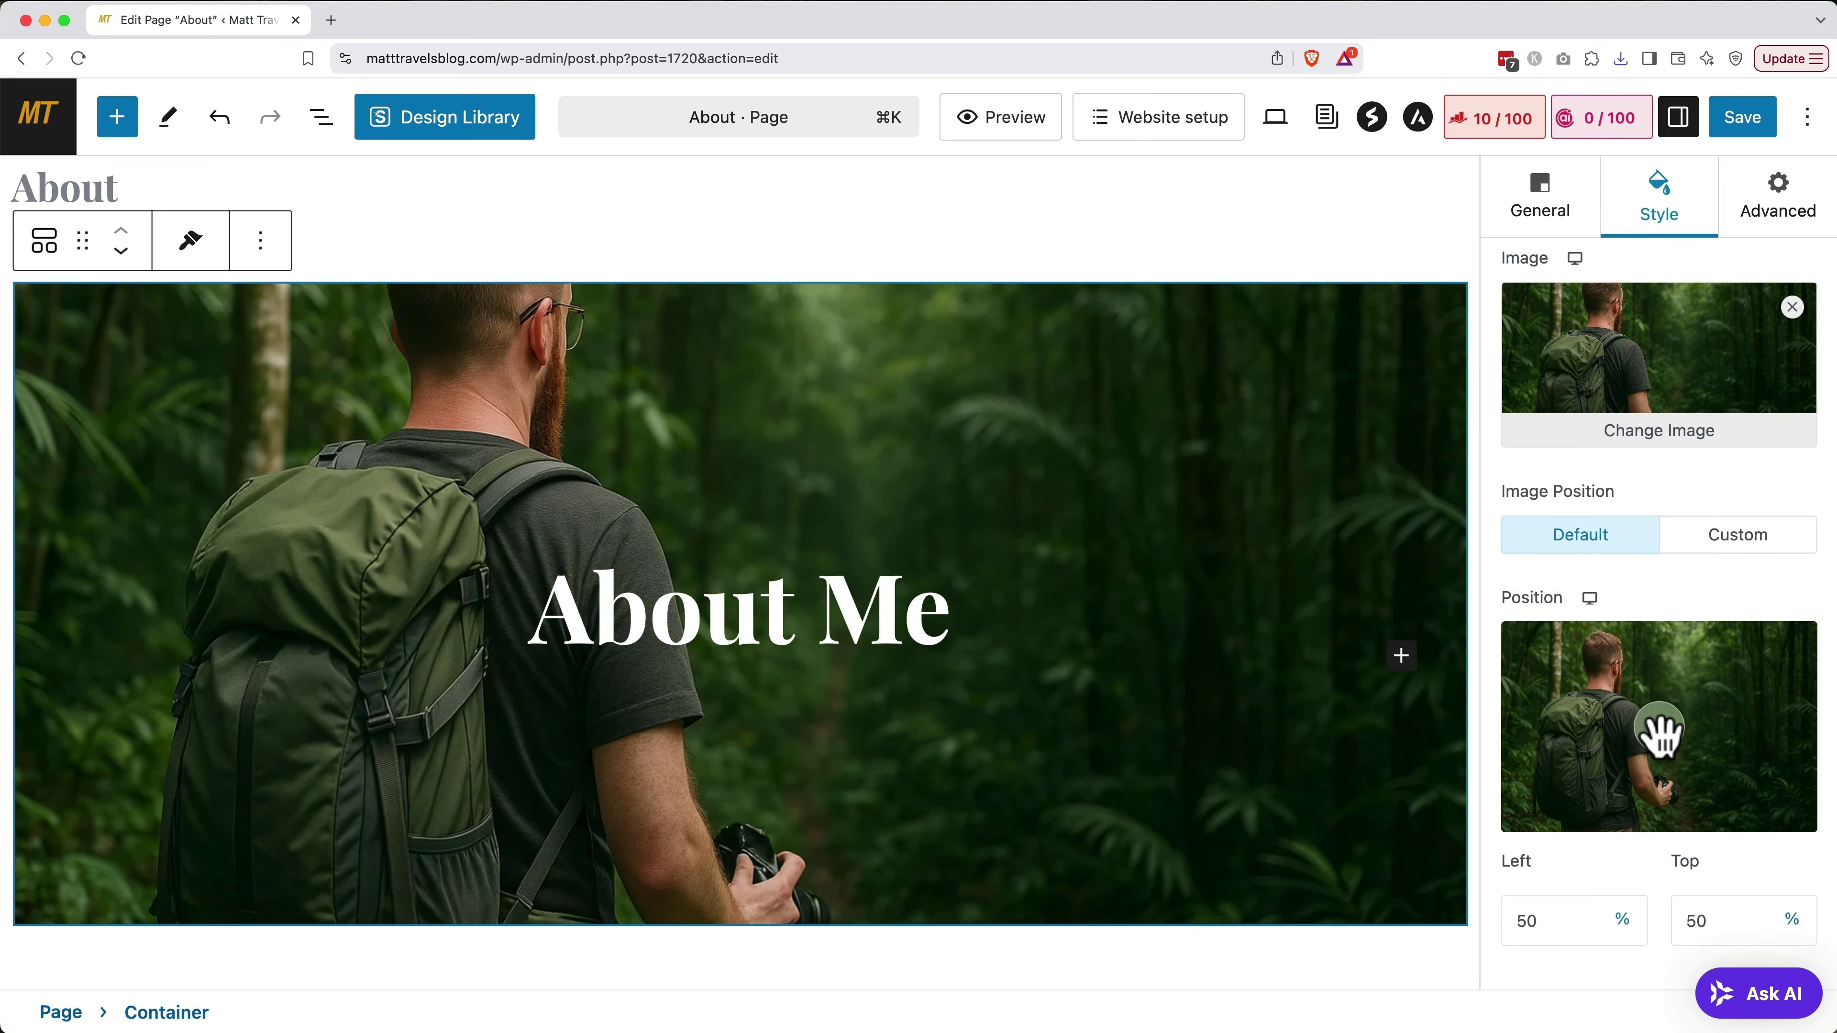
Move the jungle background's focal point to 48% left and 15% top
drag(1661, 730, 1654, 651)
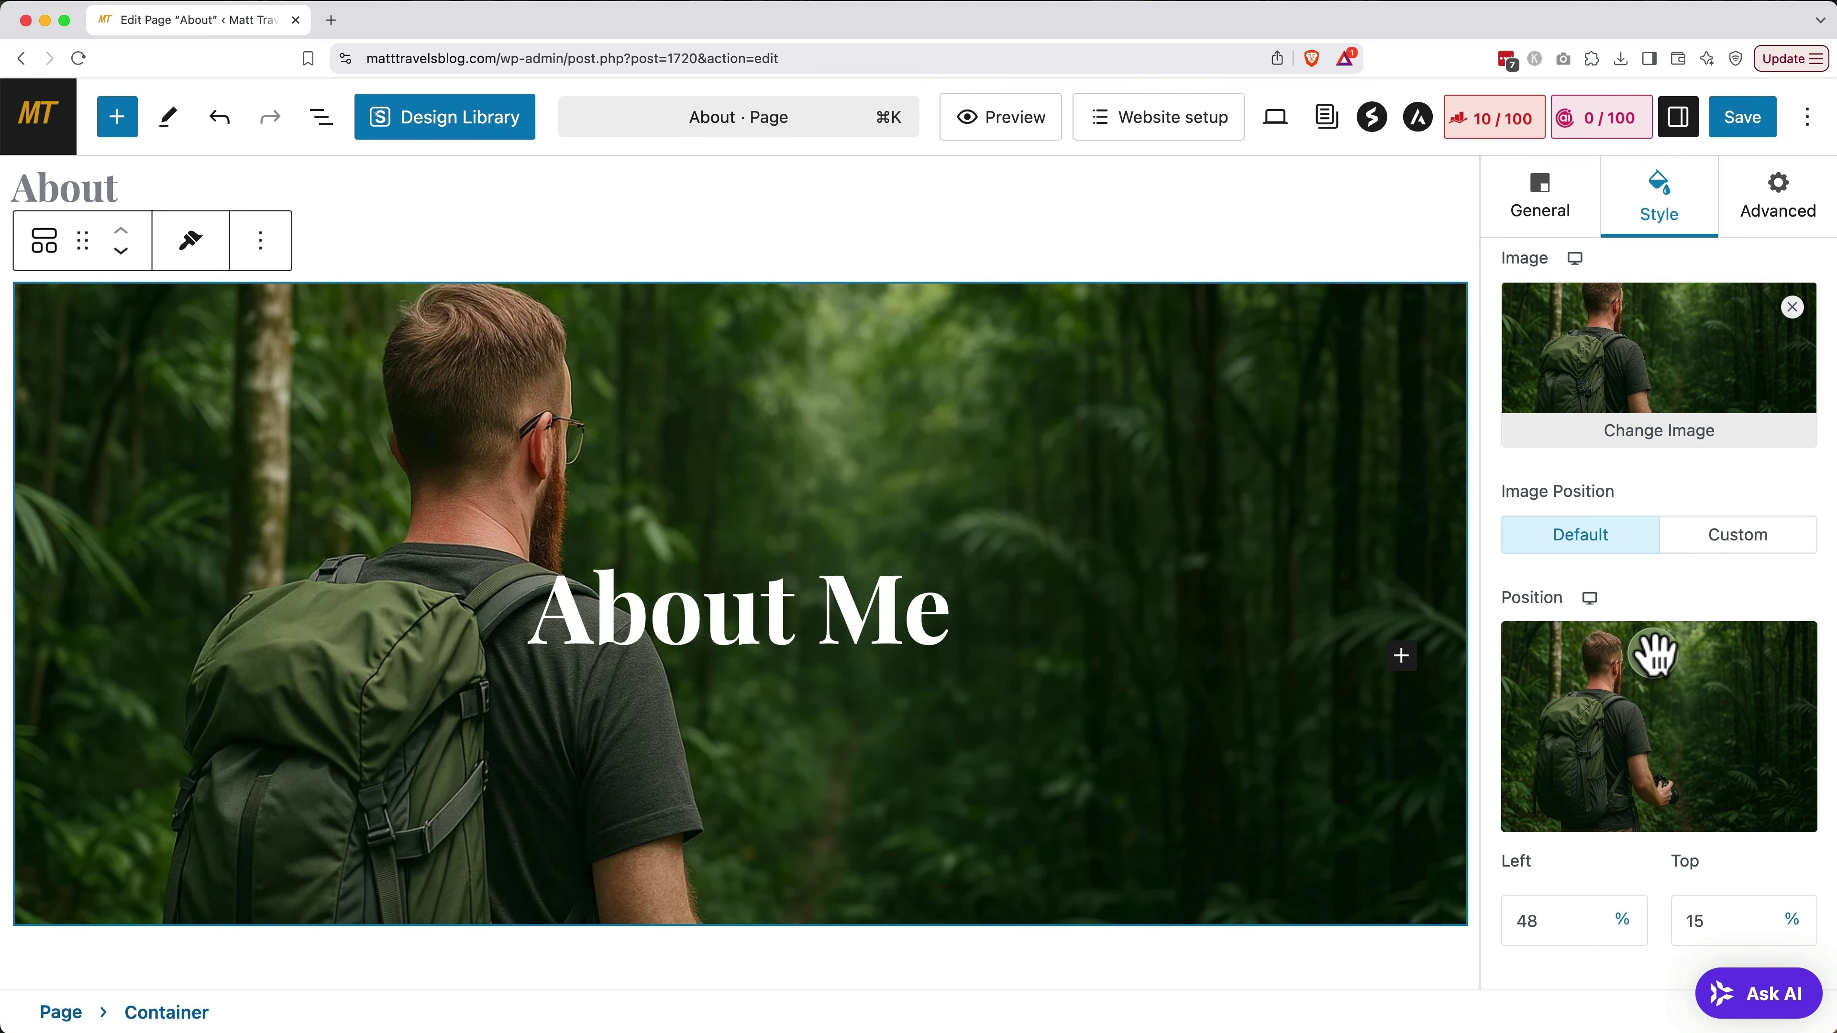
drag(1655, 651, 1656, 648)
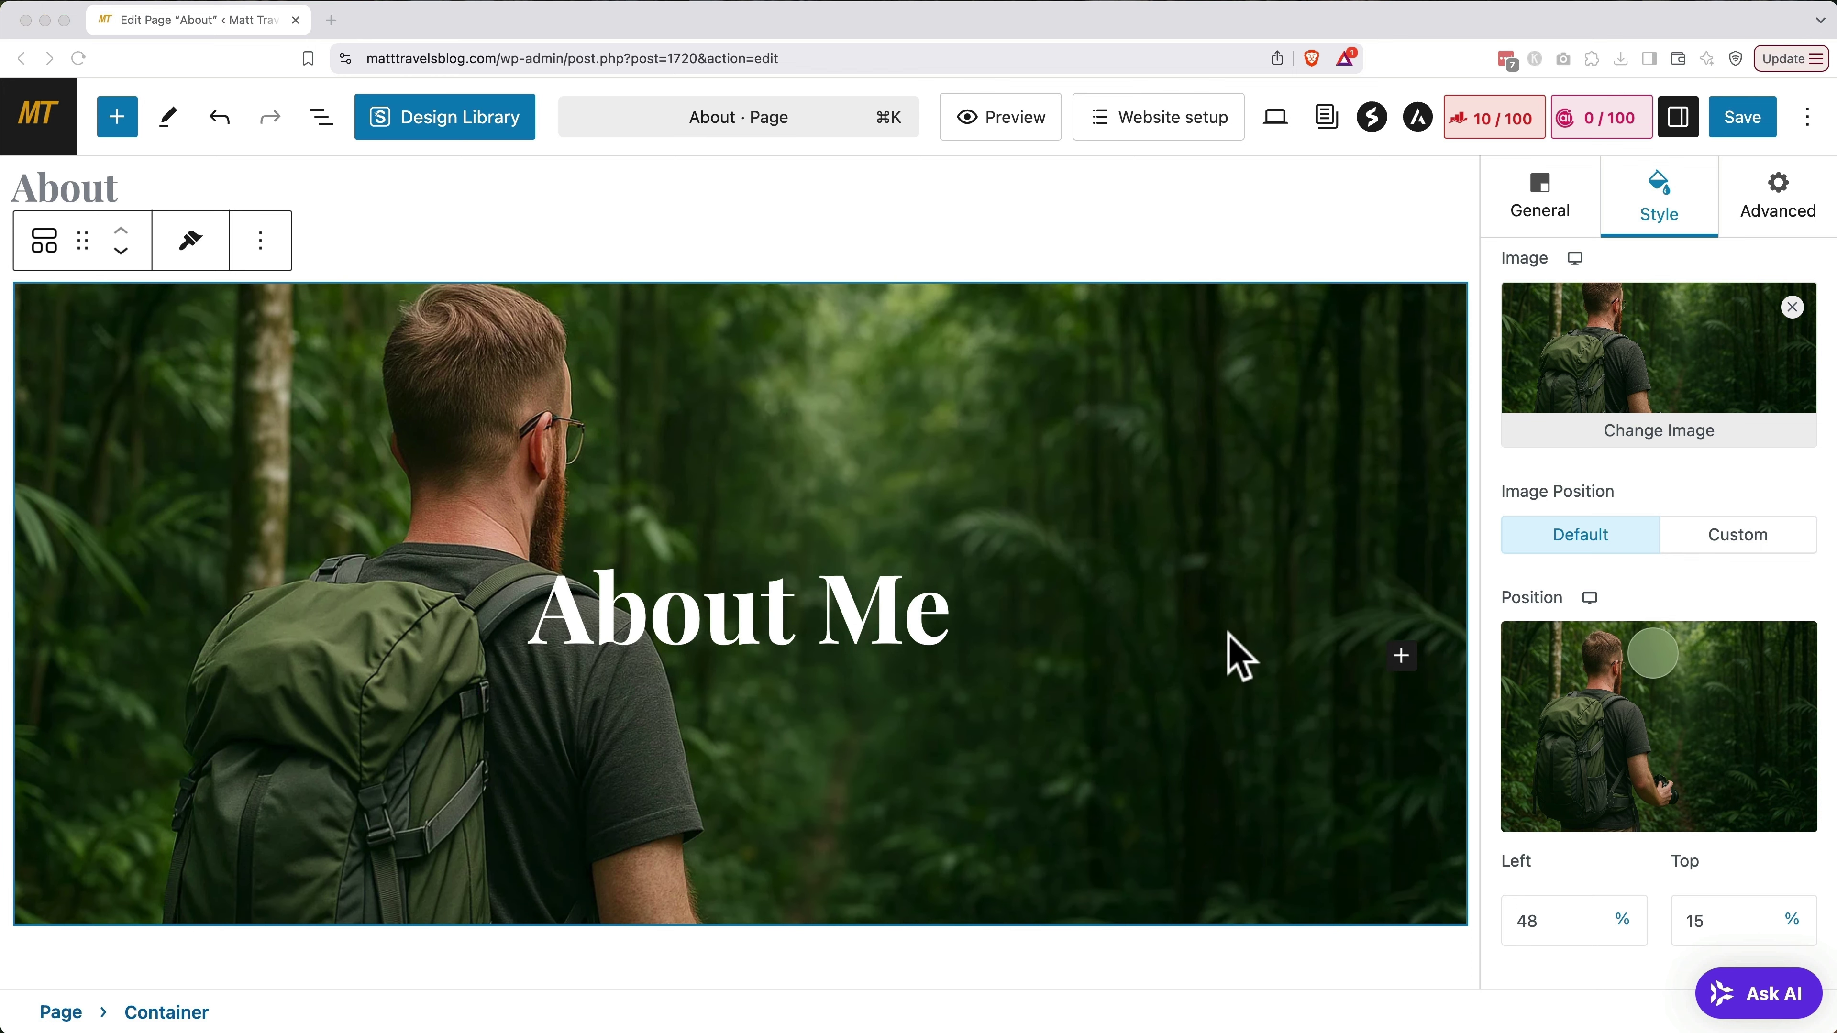
scroll(1231, 648, down, 10)
scroll(1230, 648, down, 8)
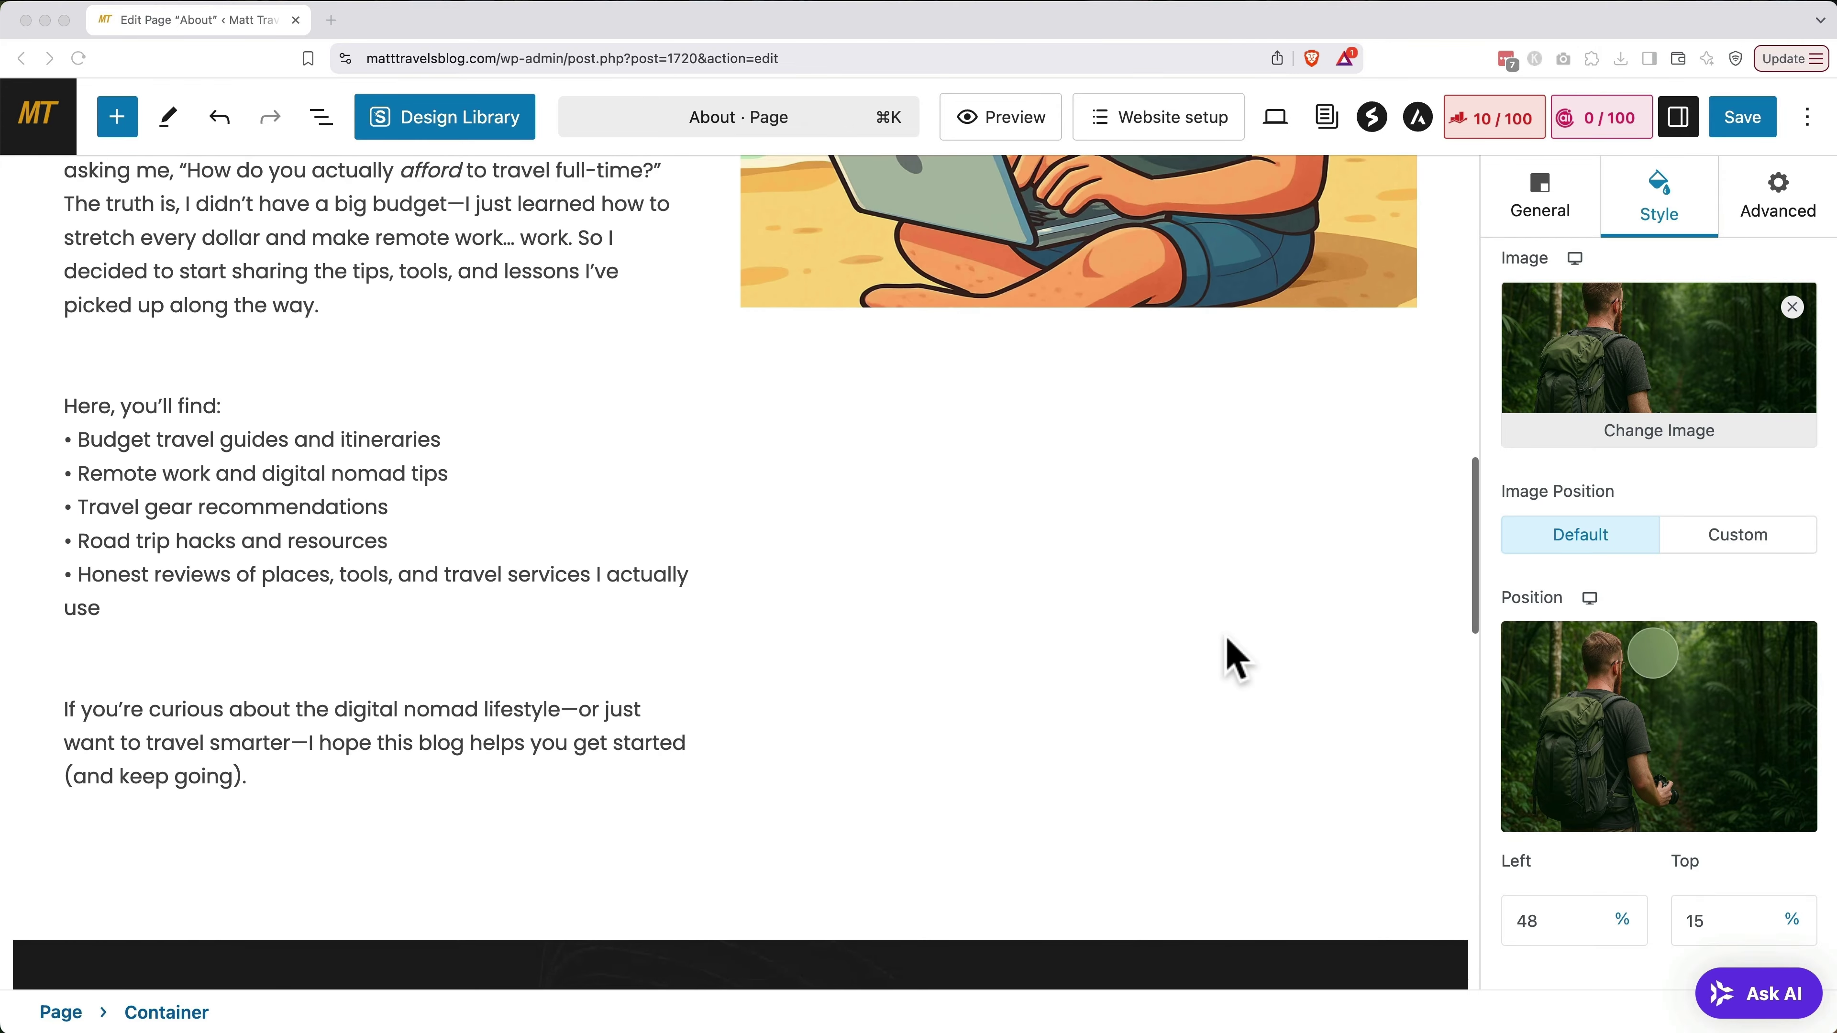
click(340, 749)
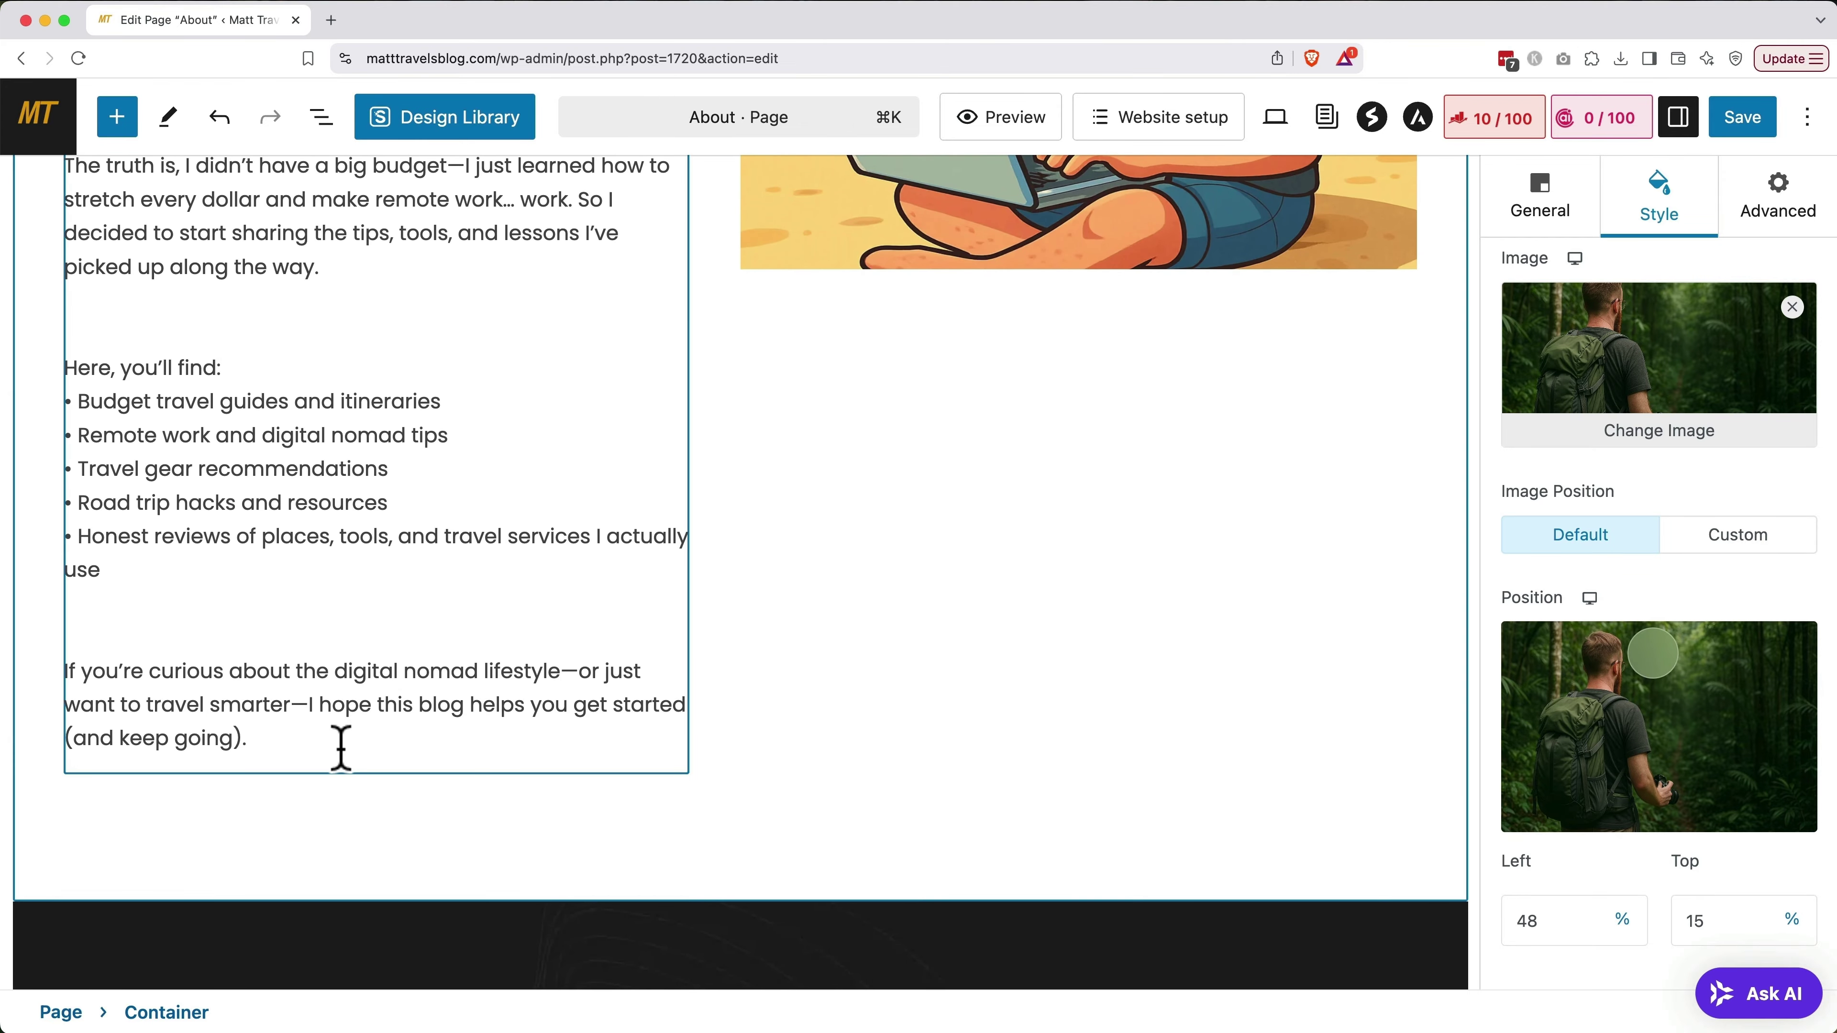
Insert a Buttons block below the bio labelled 'Read the blog!'
click(116, 117)
click(116, 273)
text(buttons)
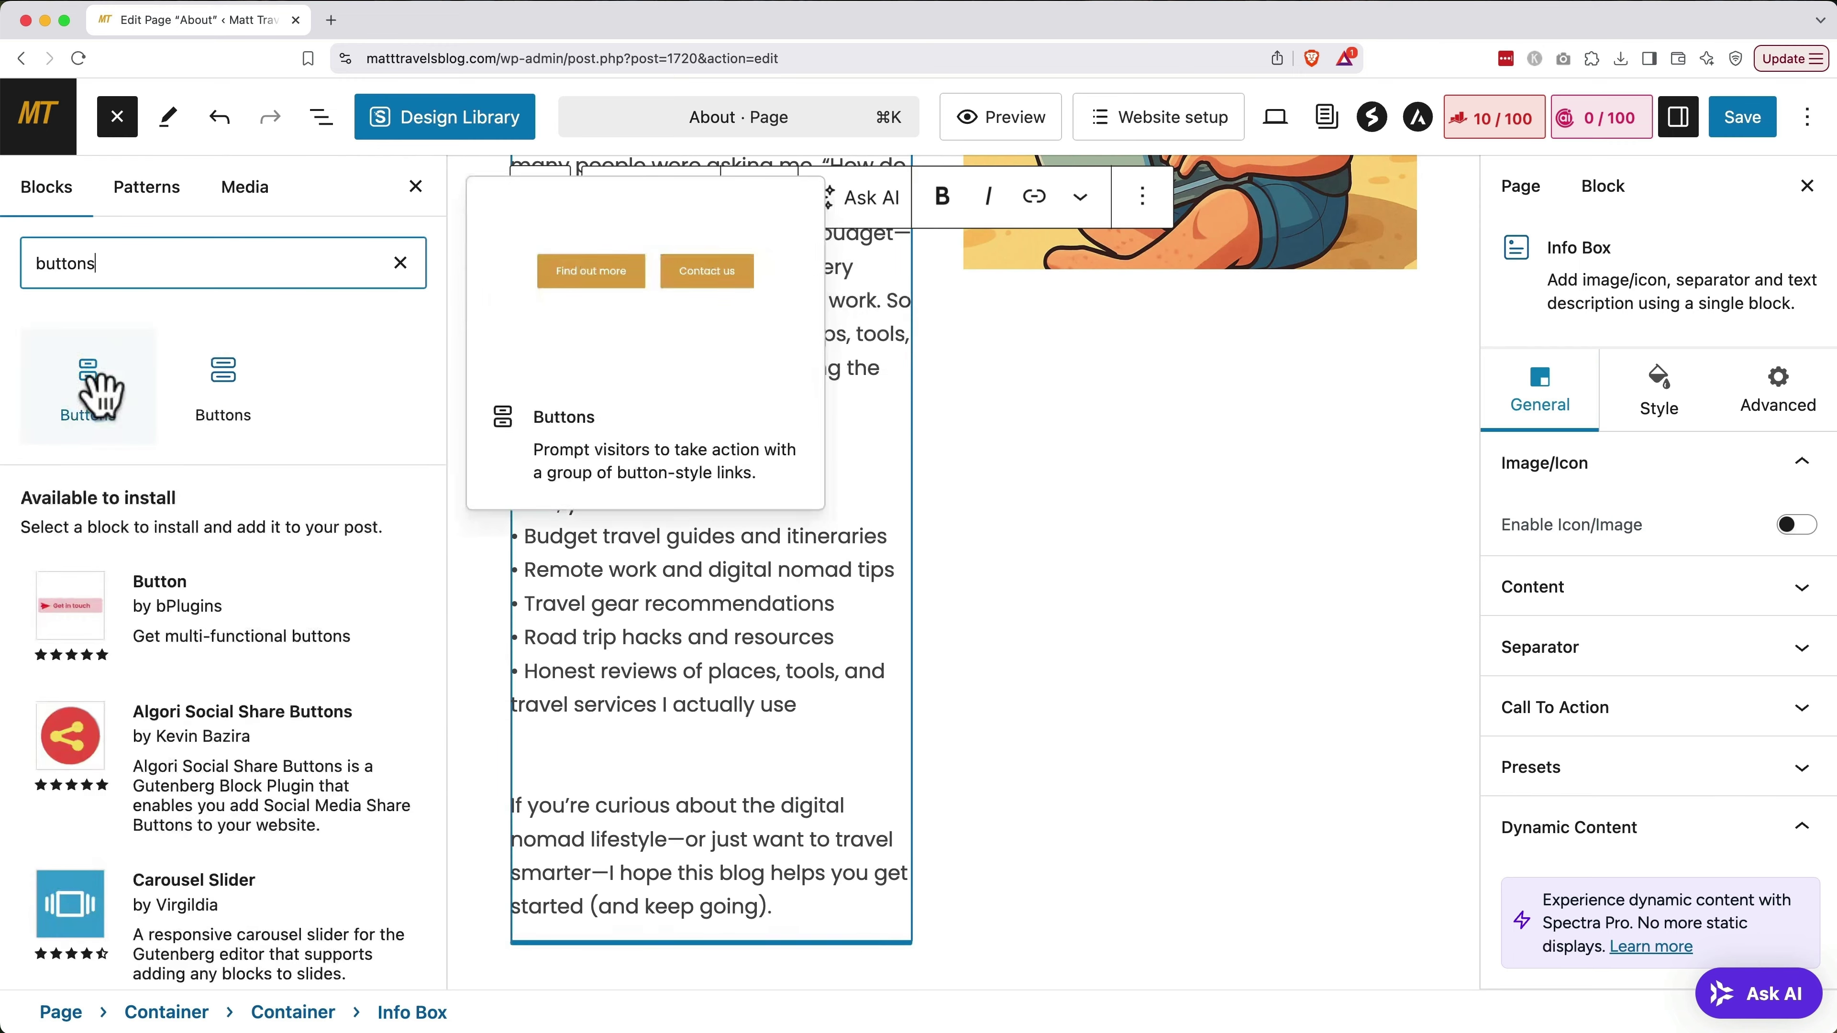
click(101, 392)
scroll(778, 574, down, 3)
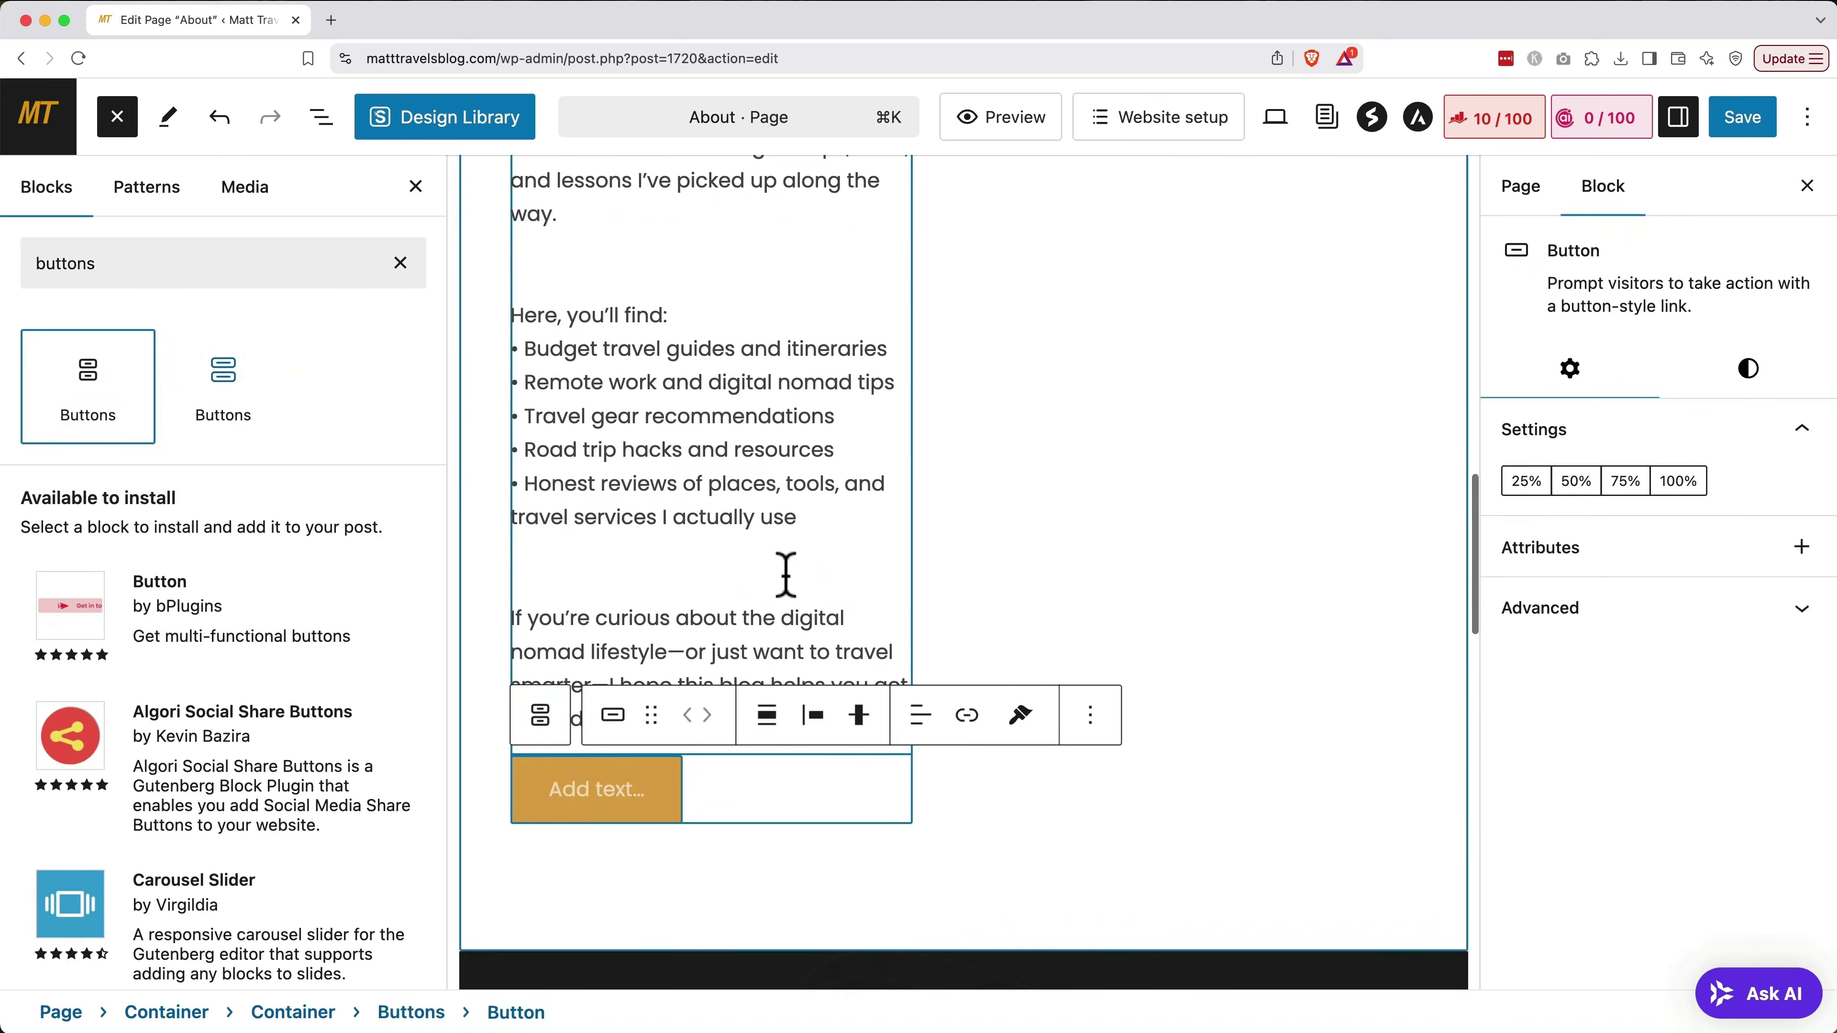
click(582, 768)
text(Rea)
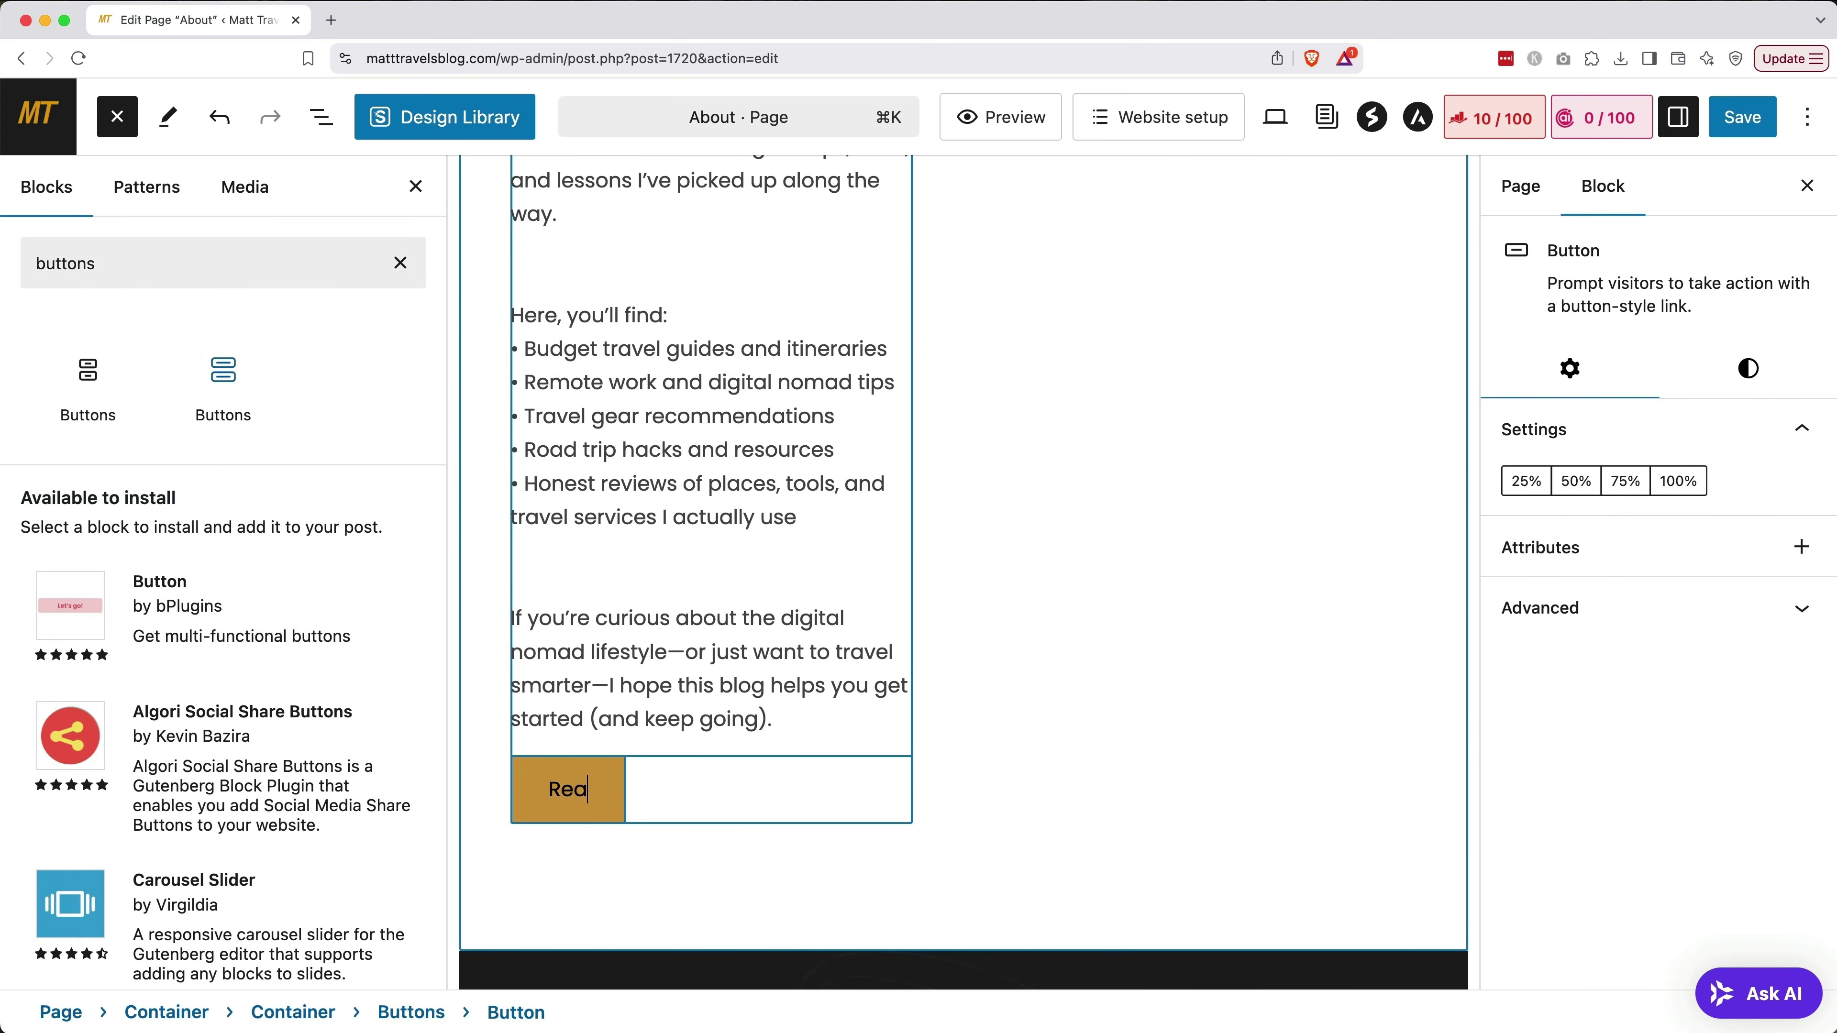
text(d the blog!)
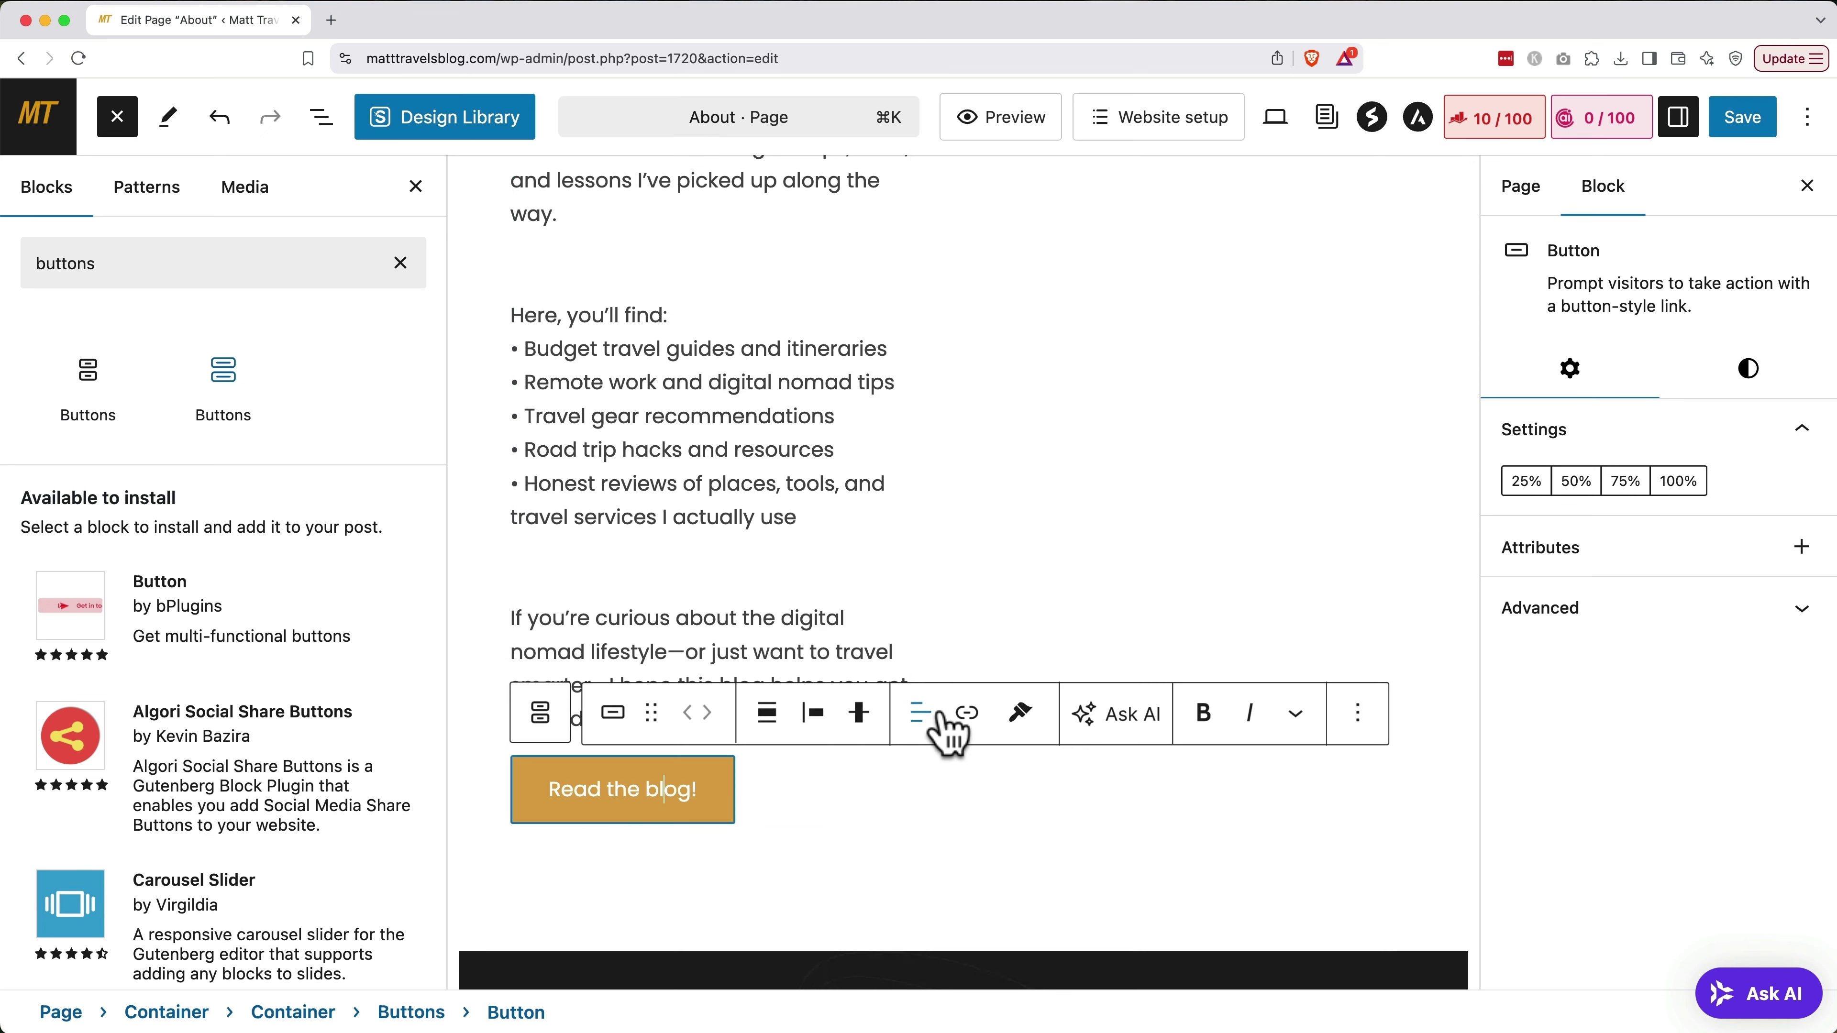
Link the button to the Blog page (matttravelsblog.com/blog/) and save the About page
click(967, 714)
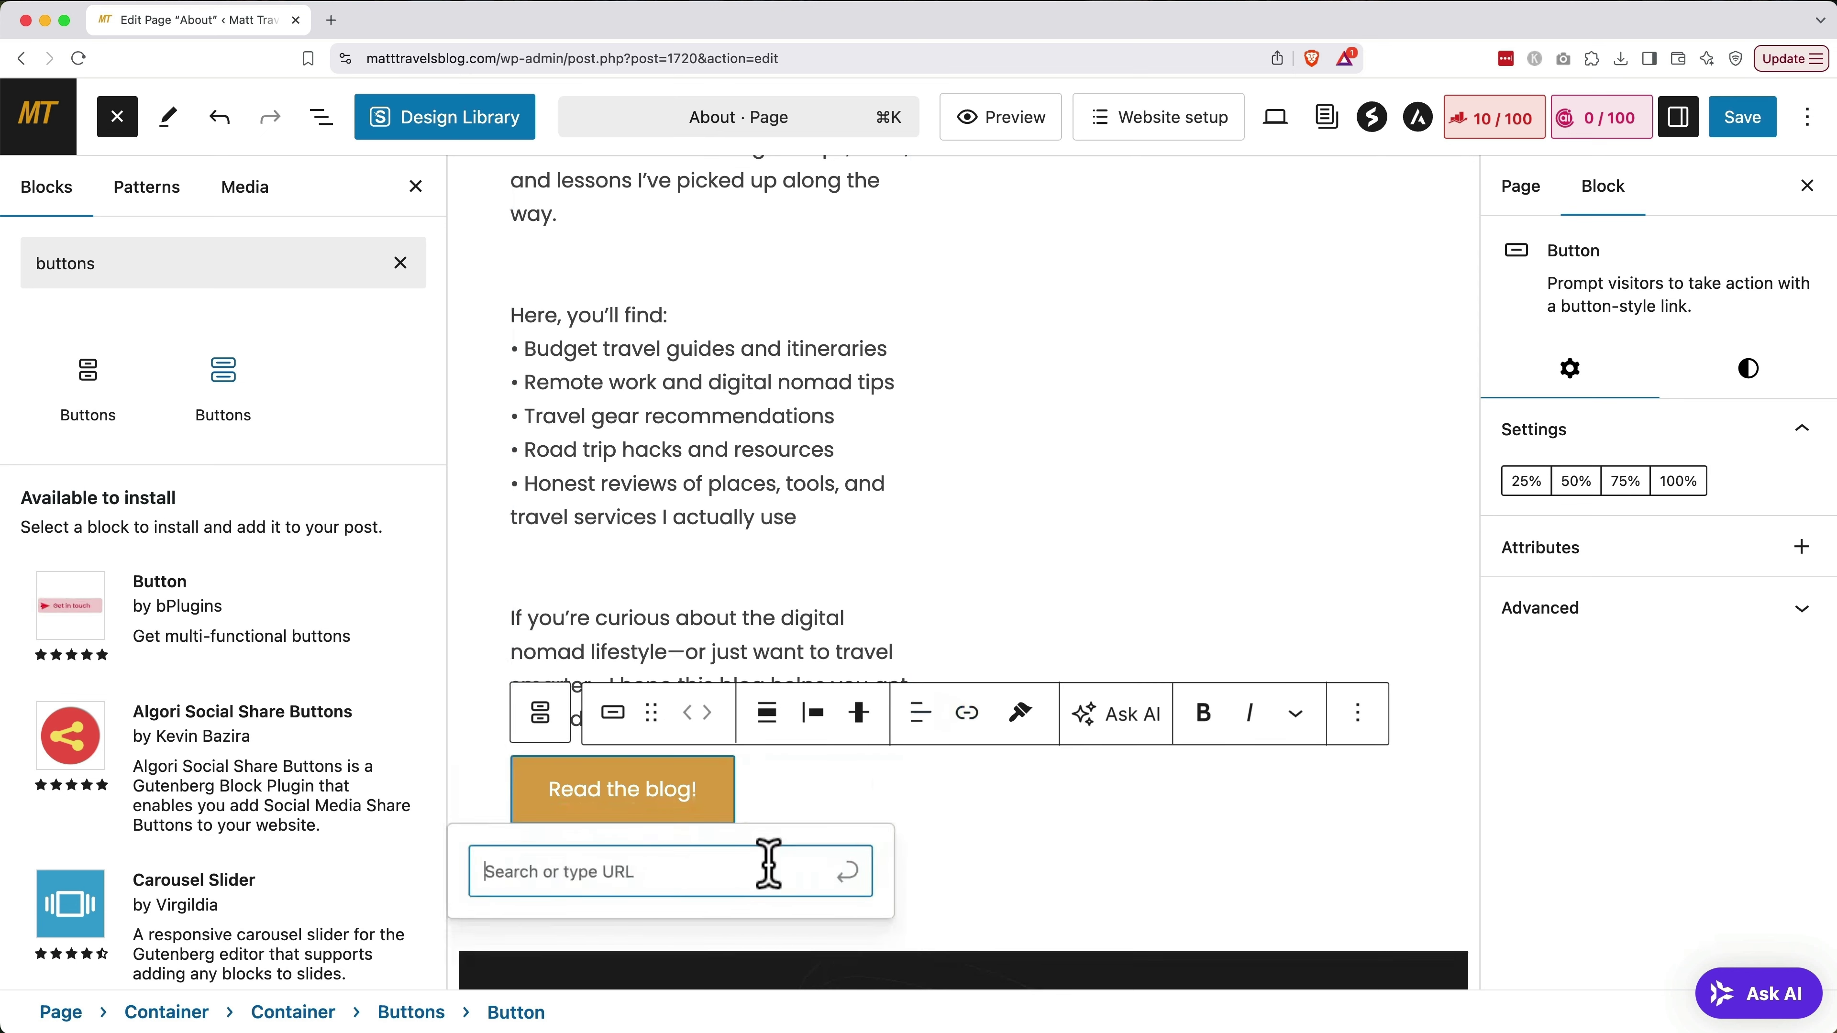
text(blog)
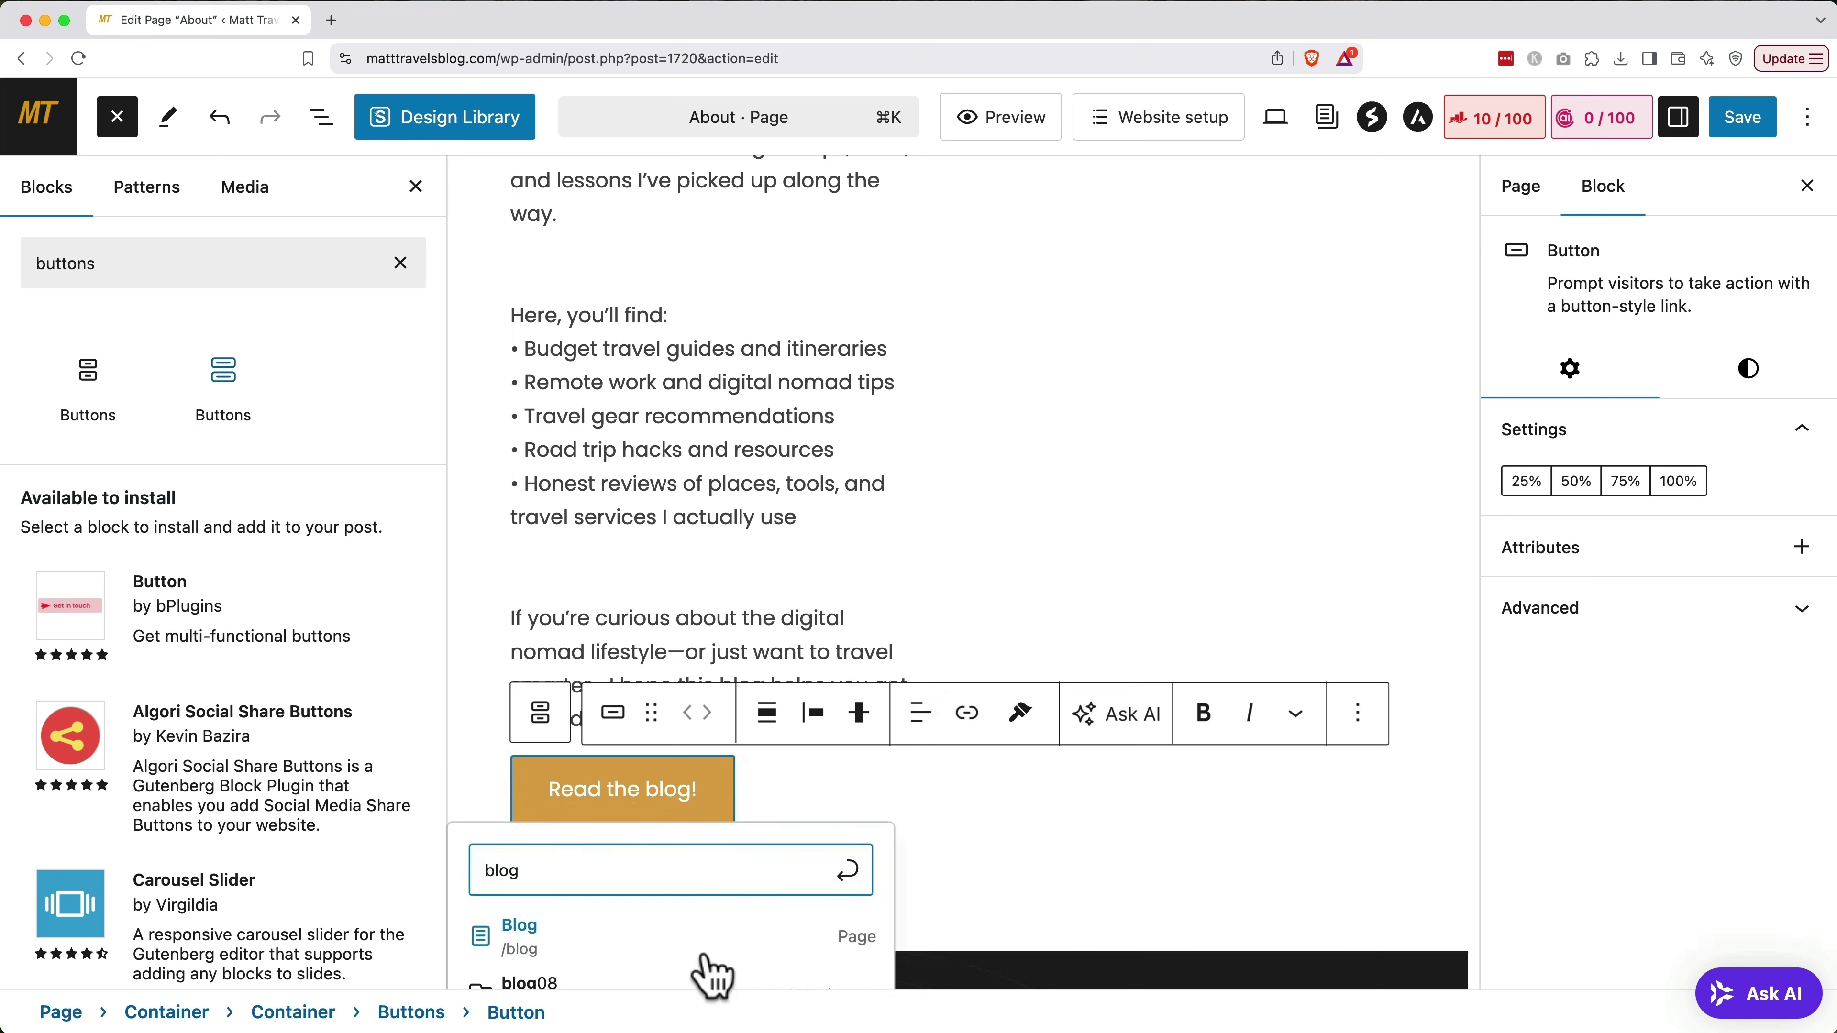
click(706, 950)
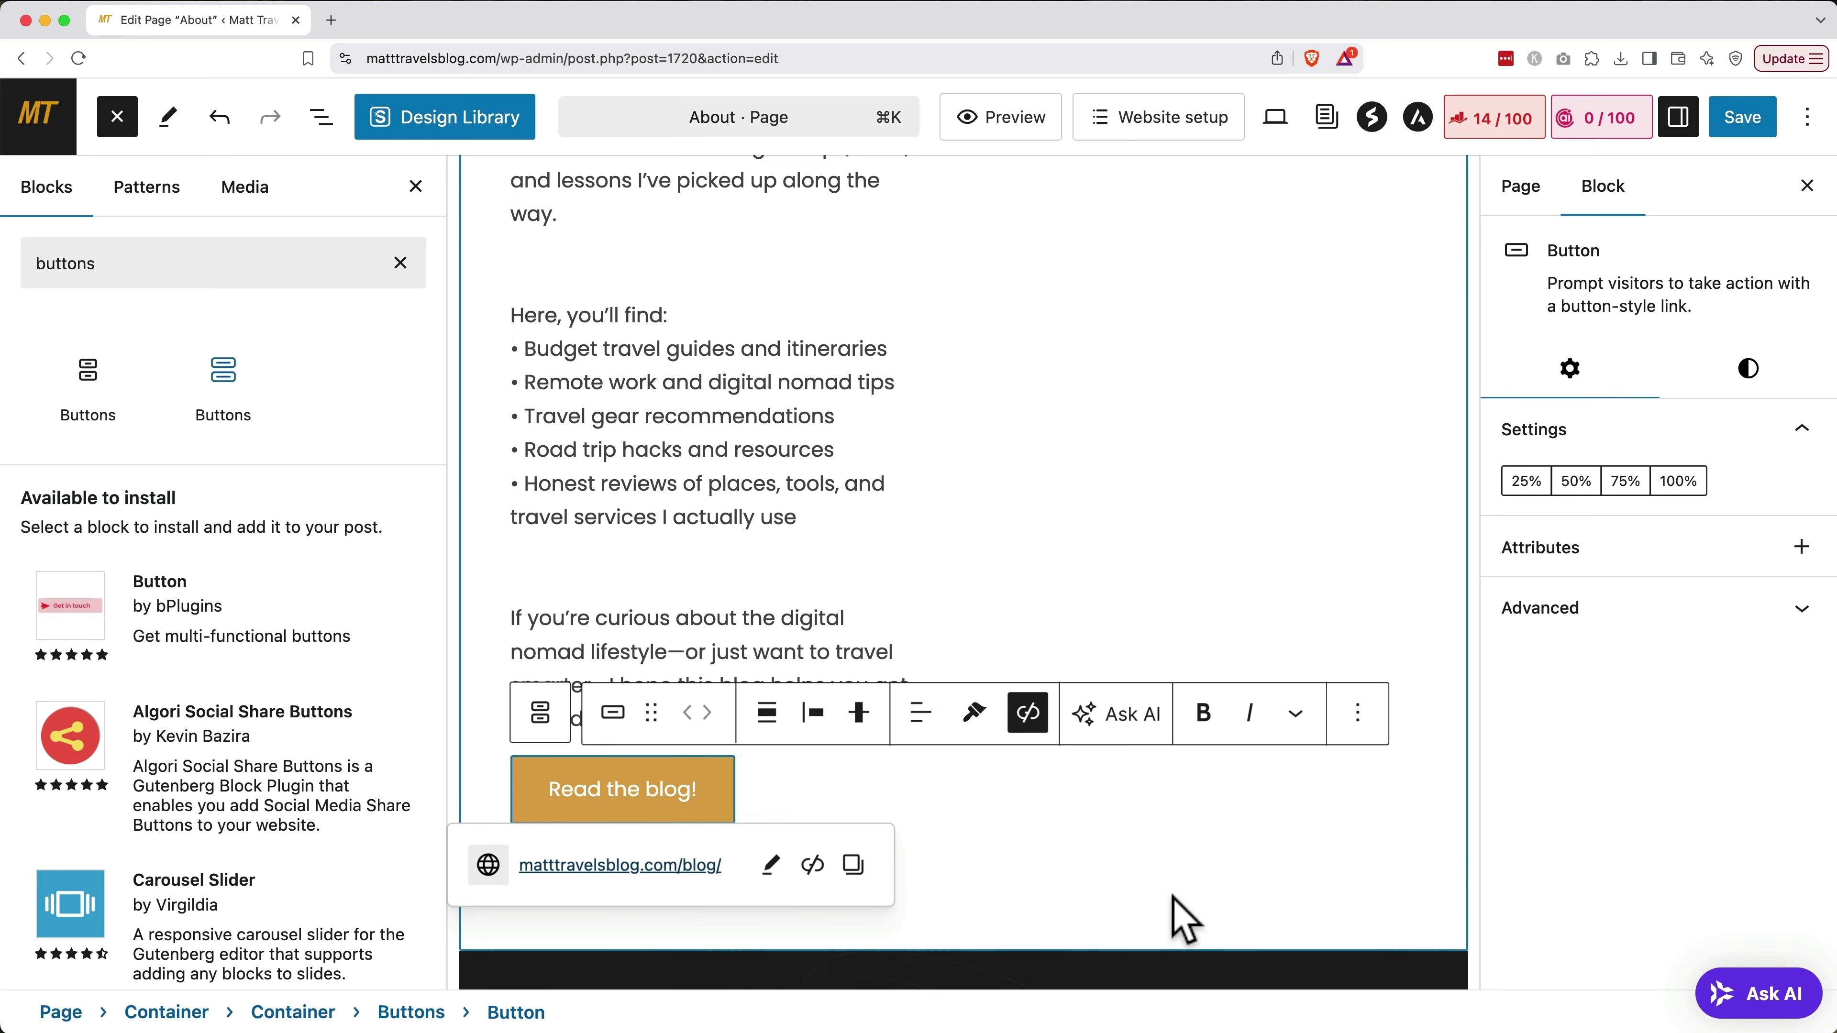
click(1178, 913)
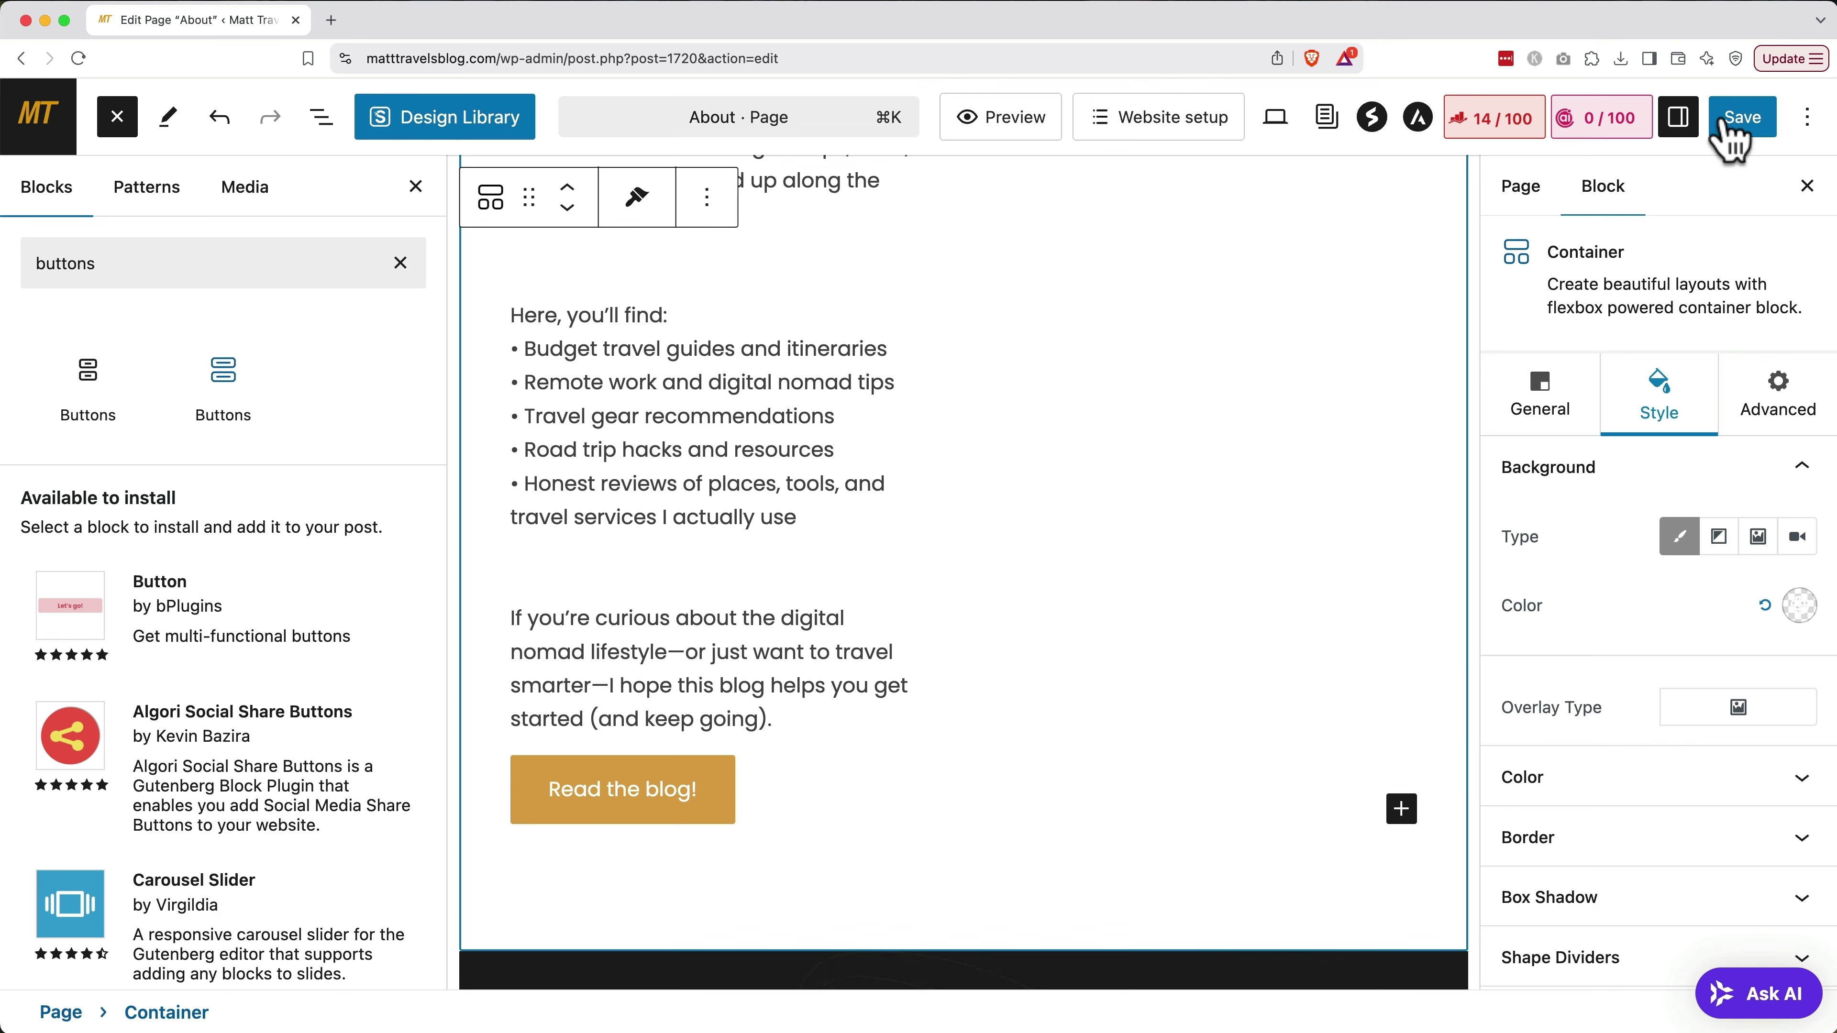
click(1749, 122)
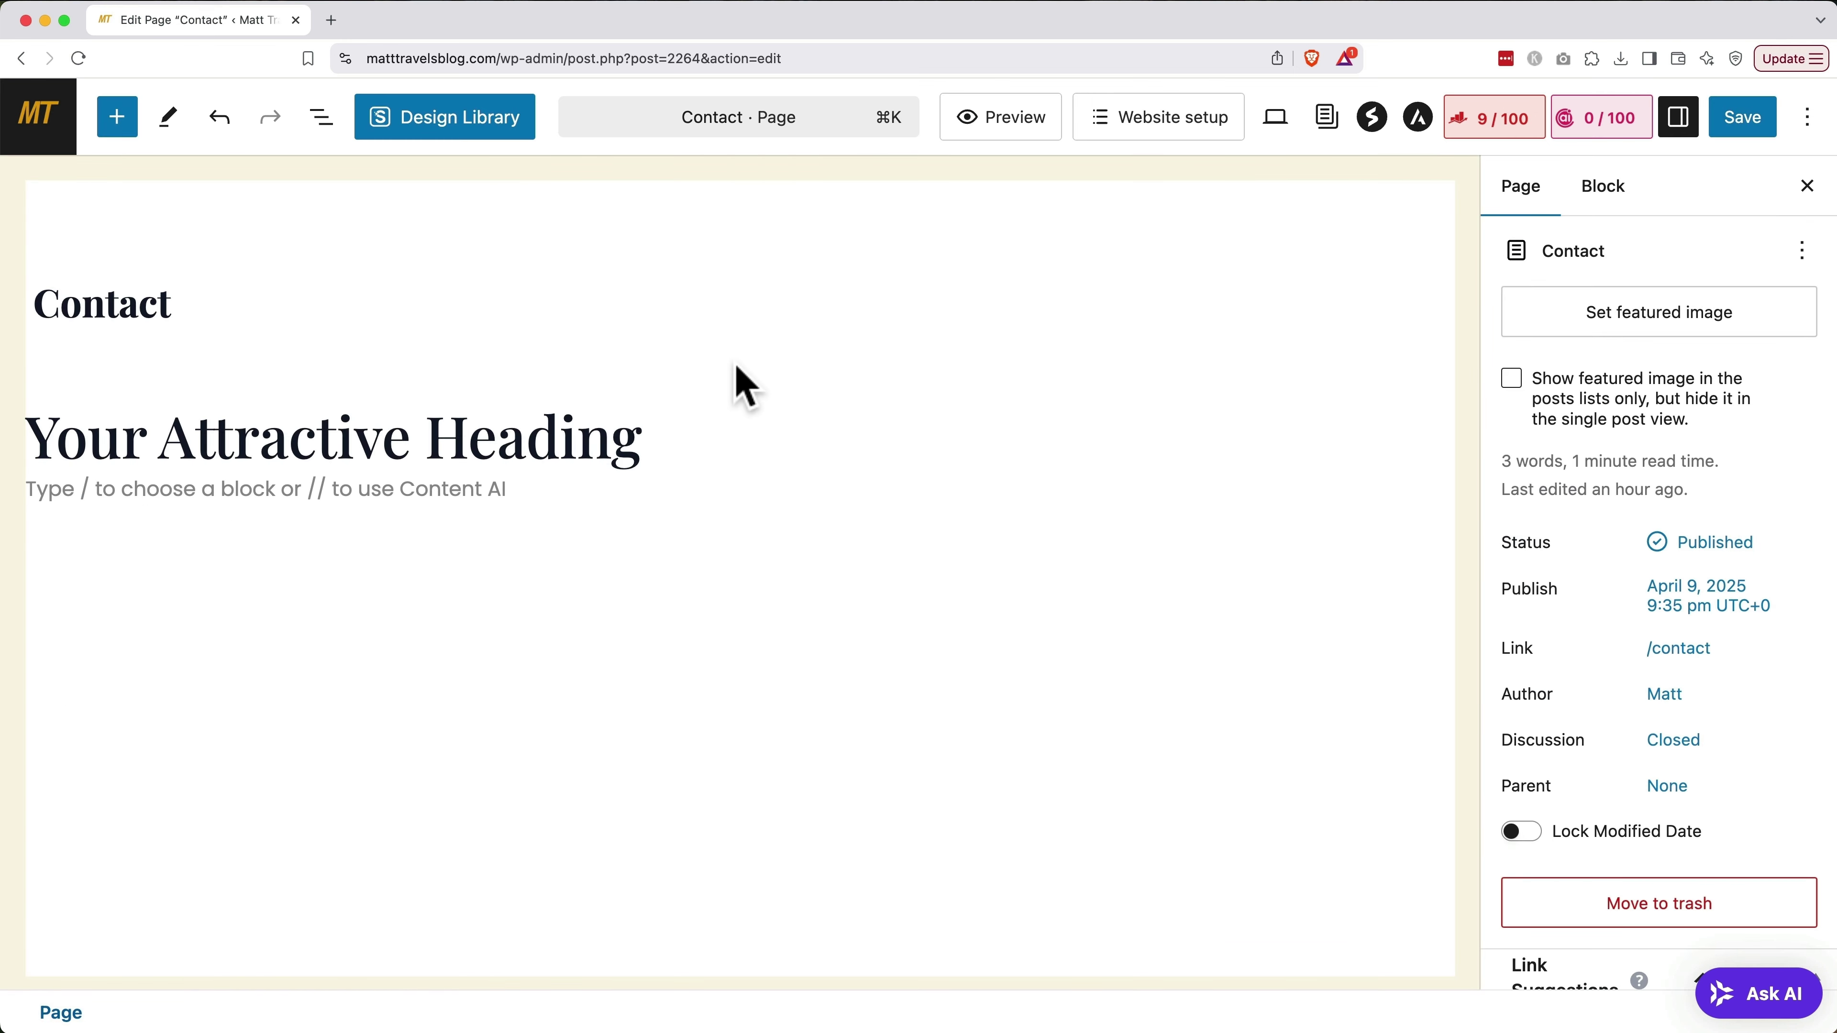
Hide the Contact page title and change the placeholder heading to 'Say Hello'
click(223, 297)
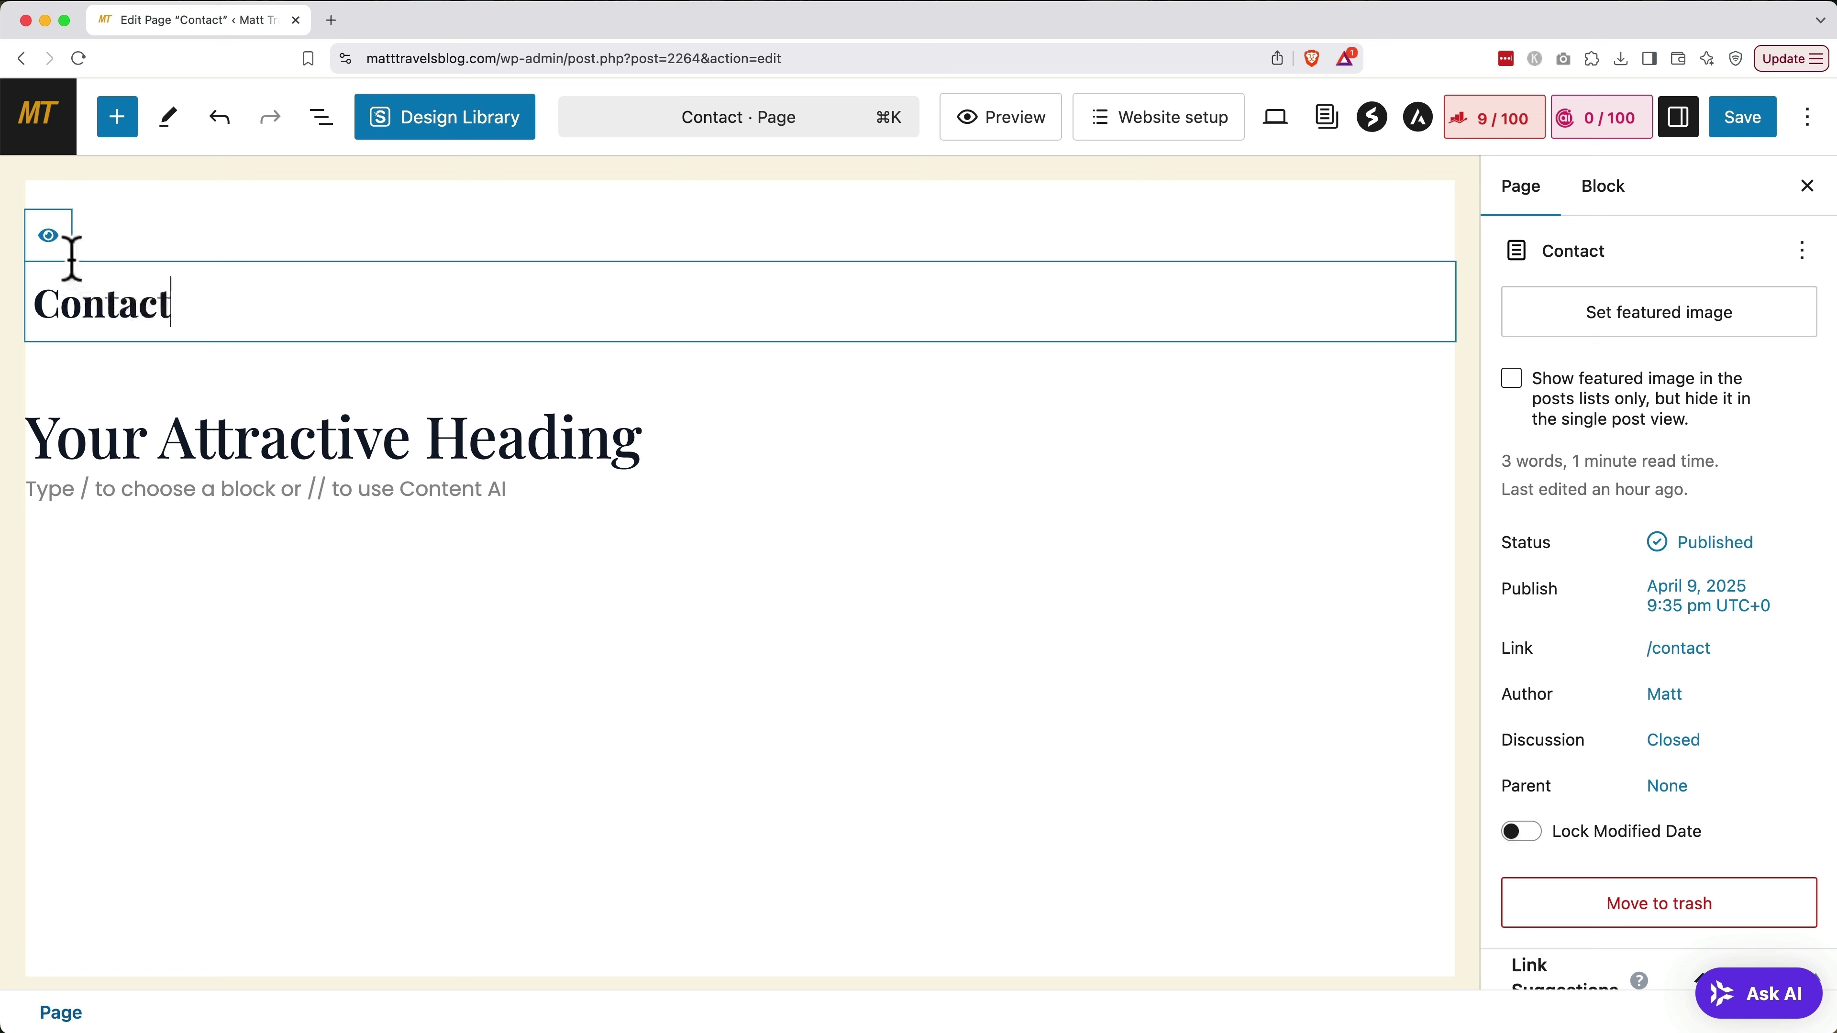
click(48, 237)
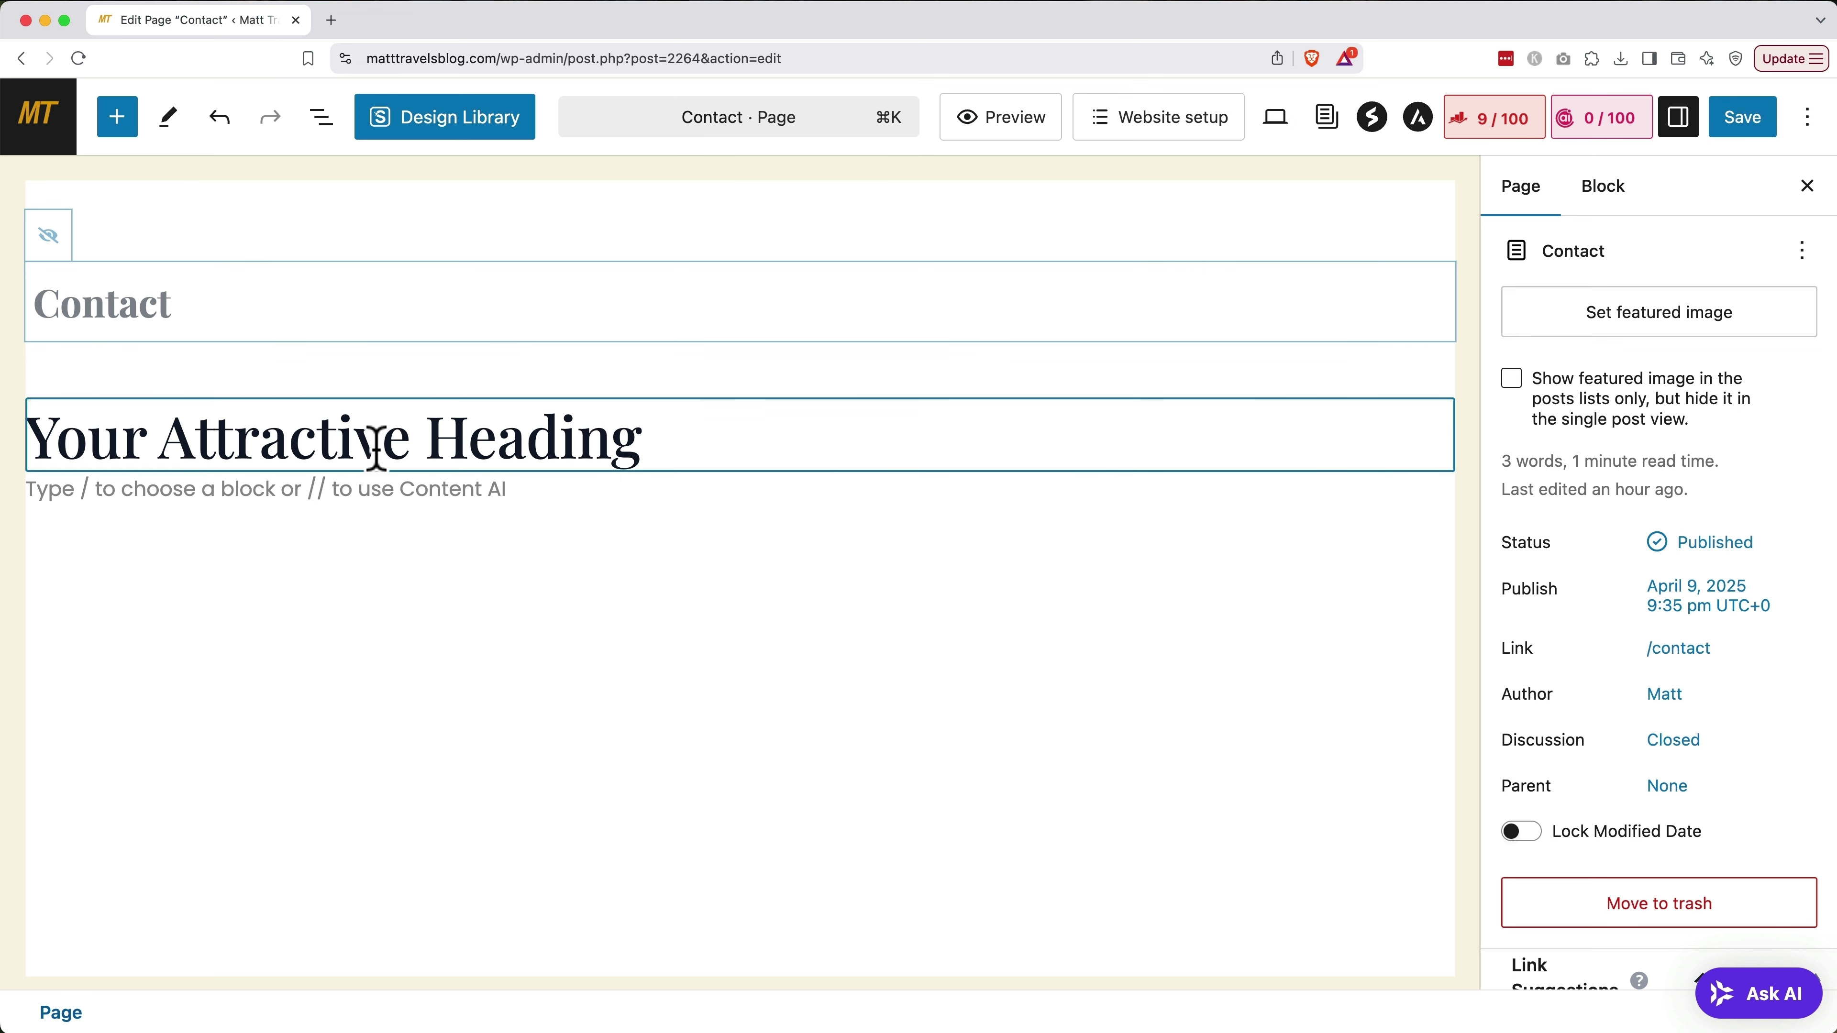
triple_click(376, 447)
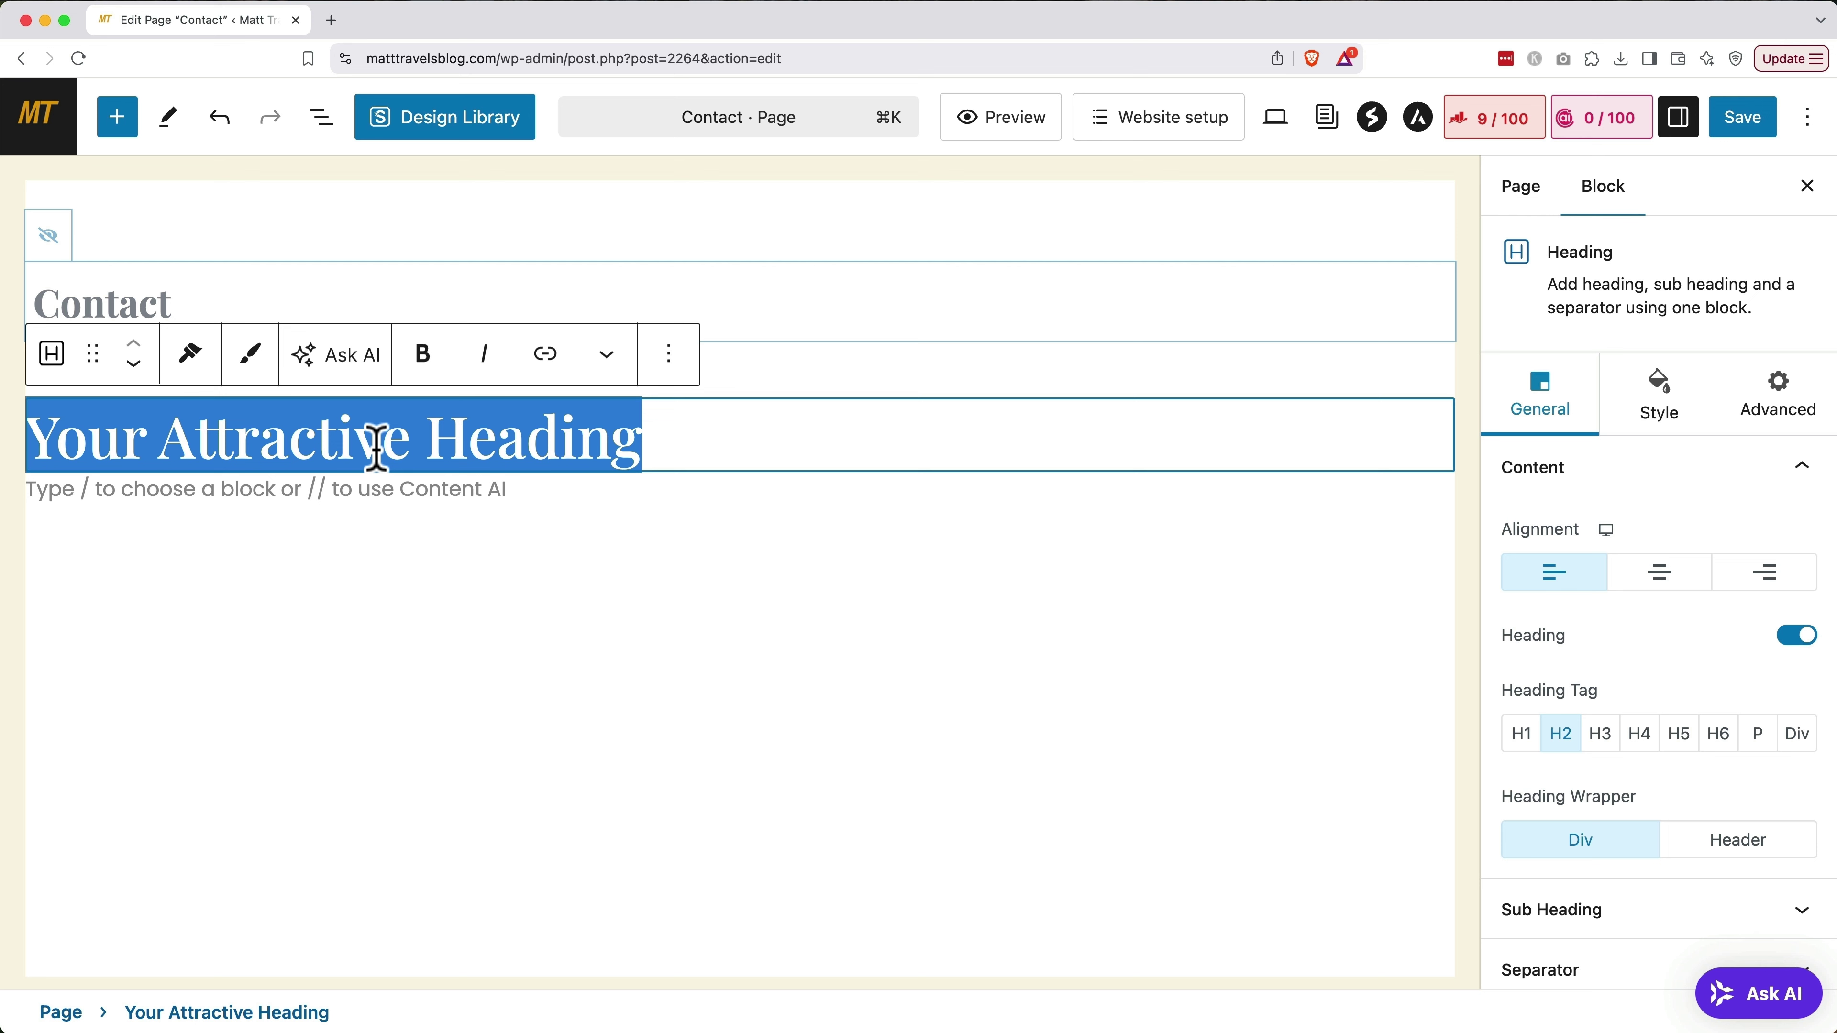
text(Say Hello)
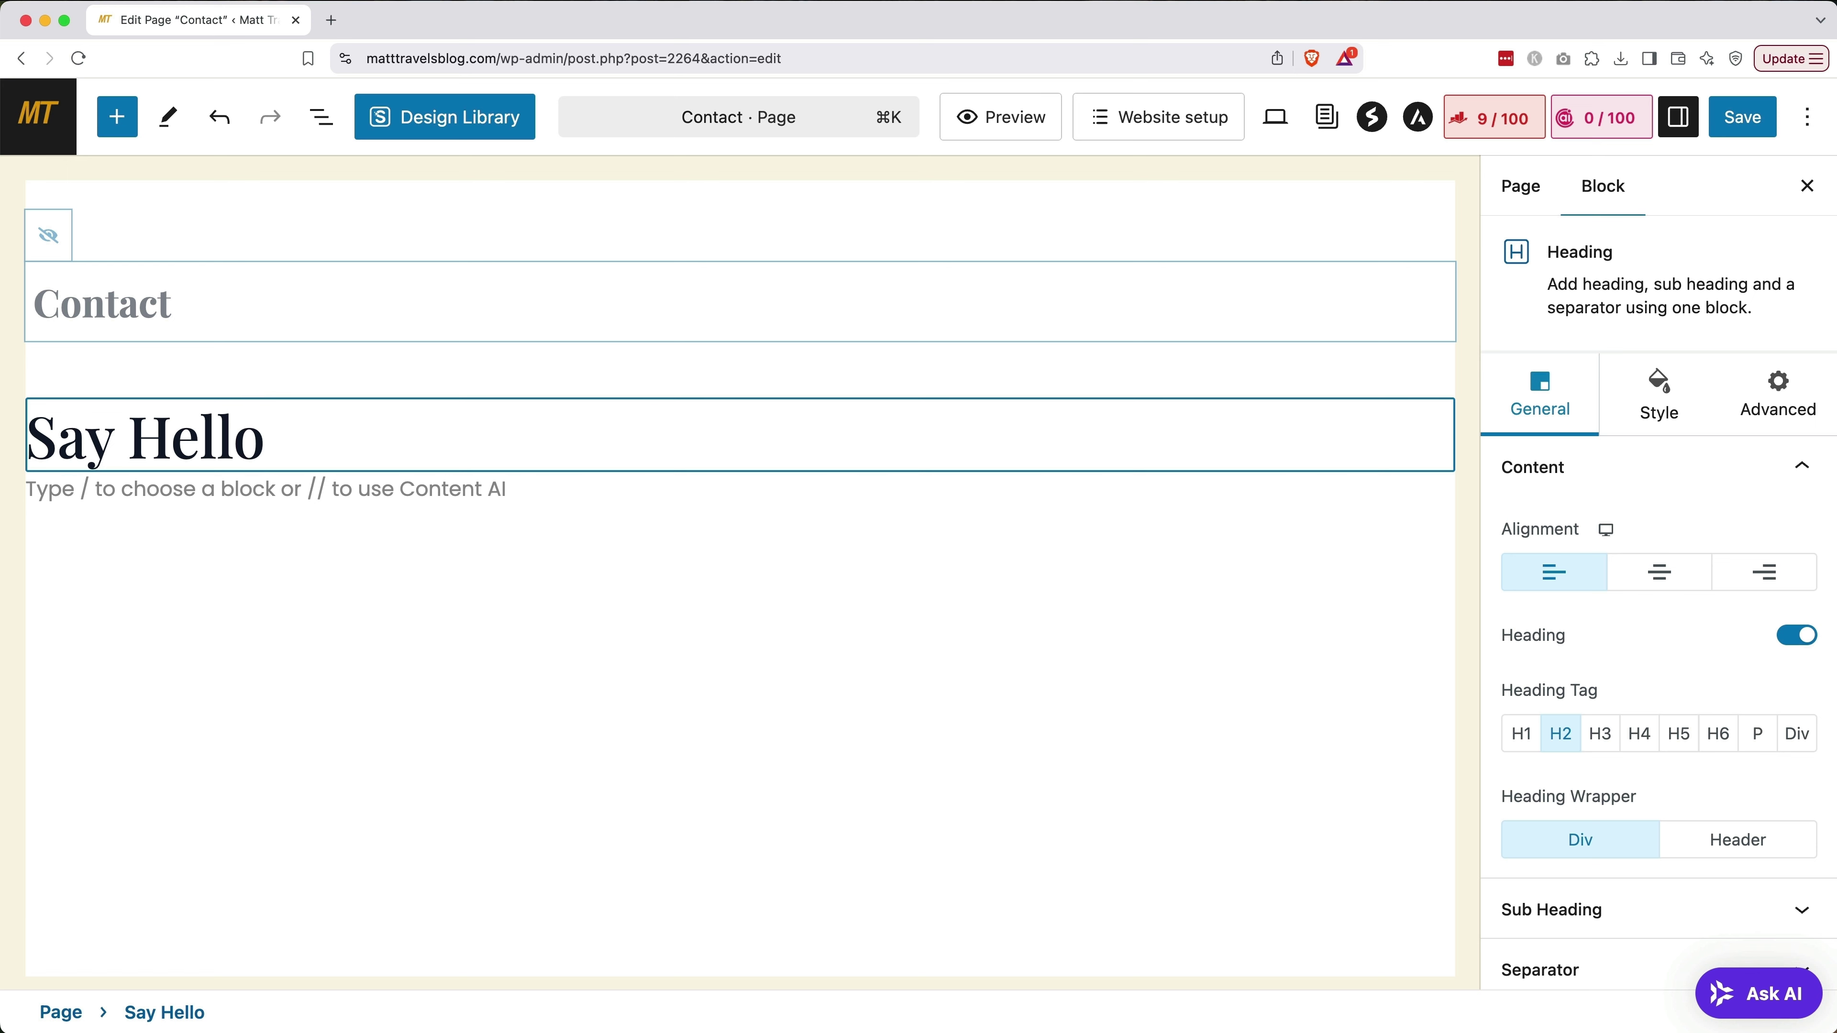
Search the block inserter for 'form' blocks
click(123, 130)
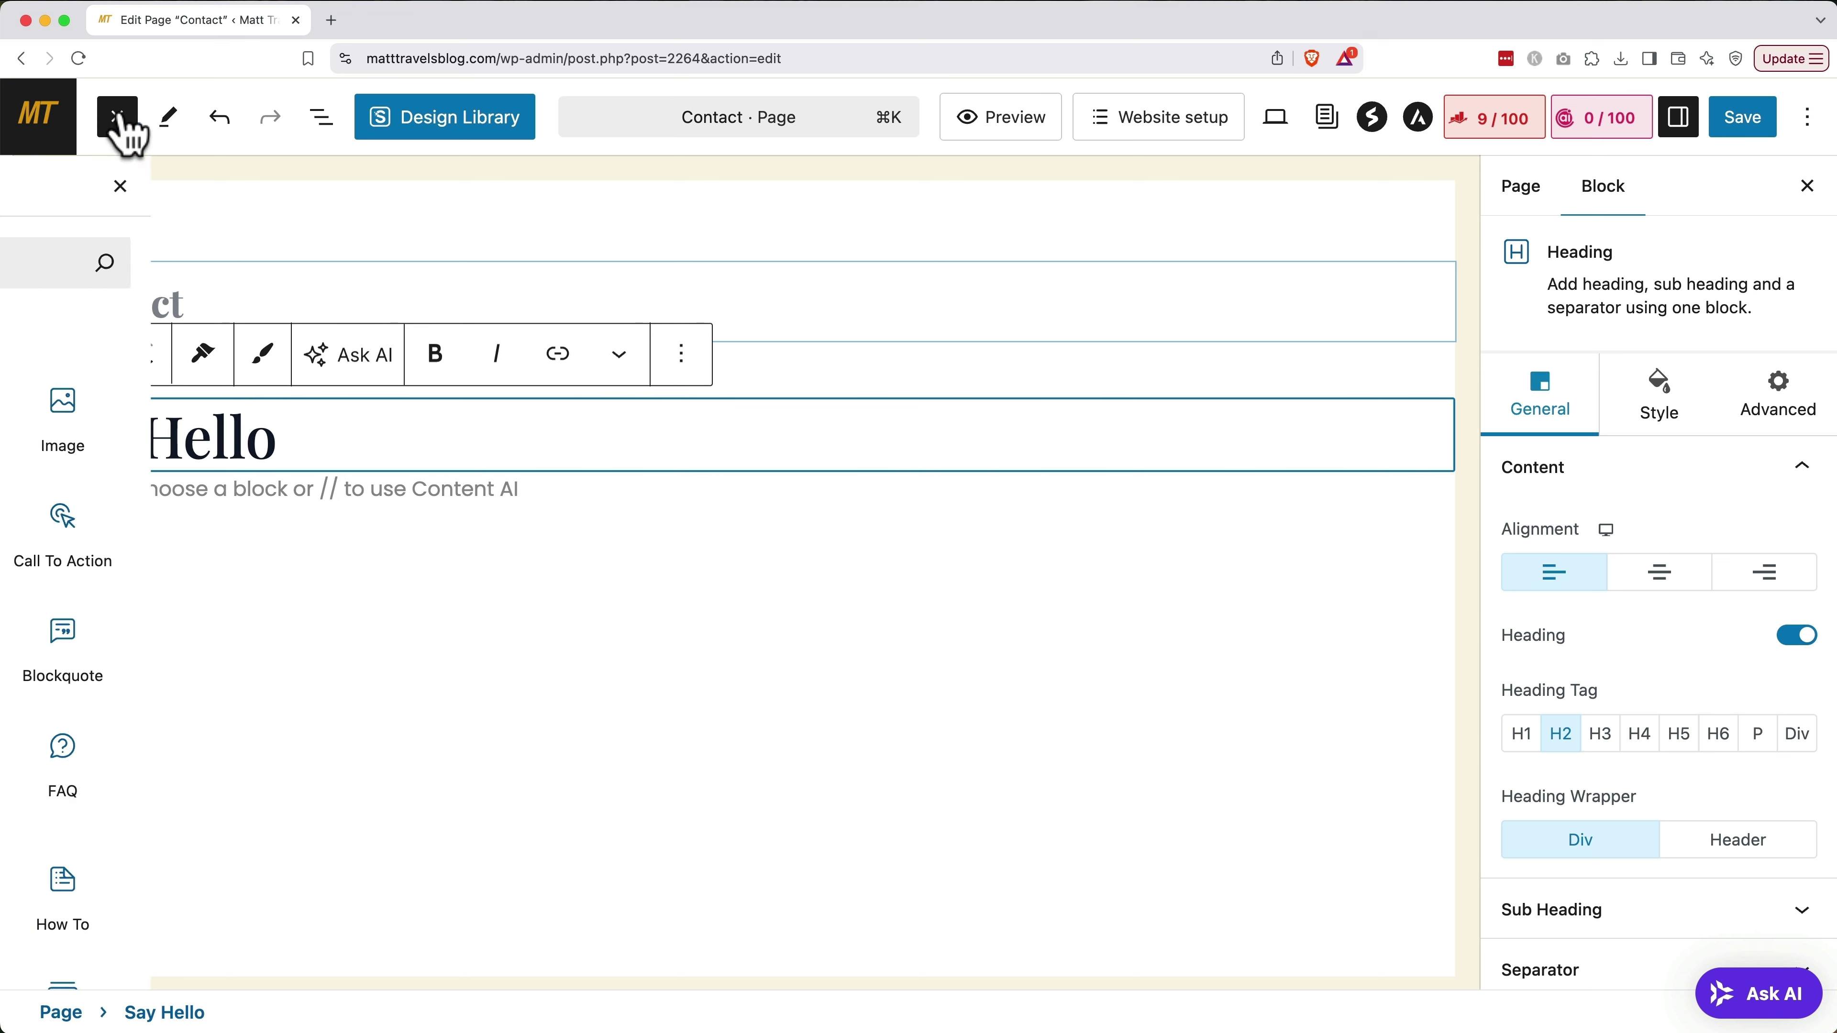
text(form)
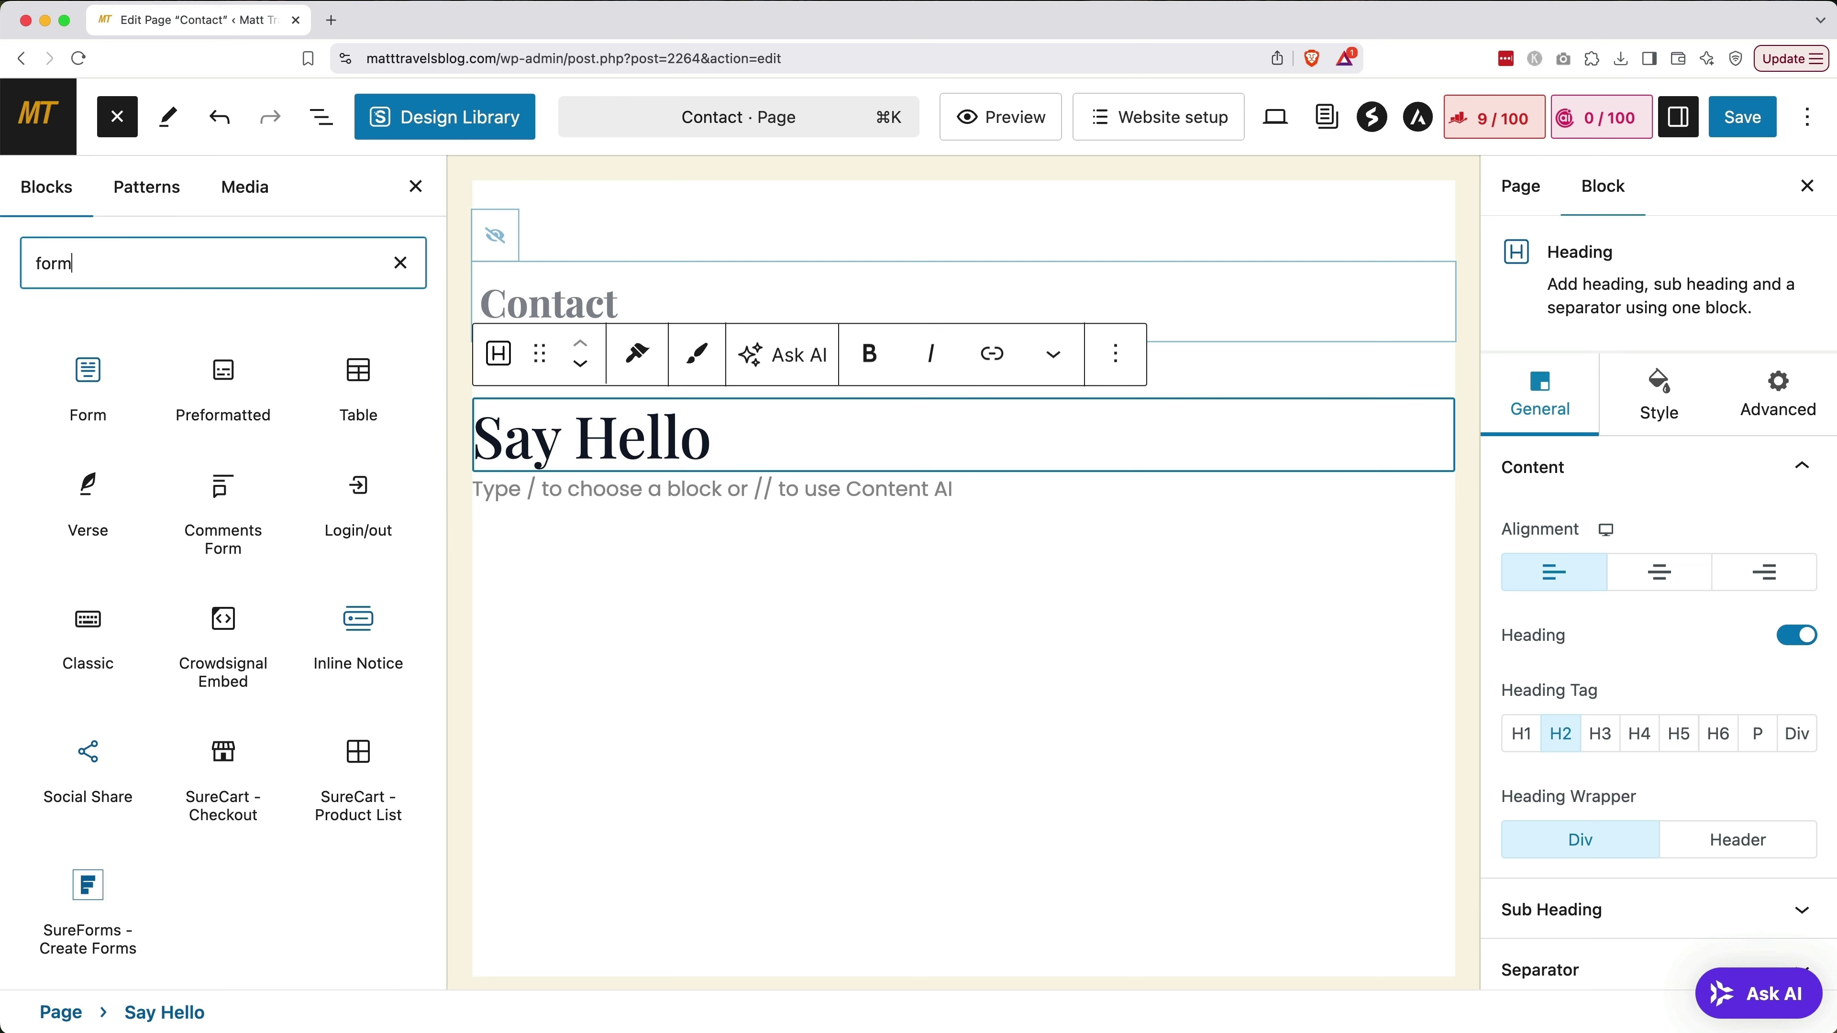
mouse_move(112, 380)
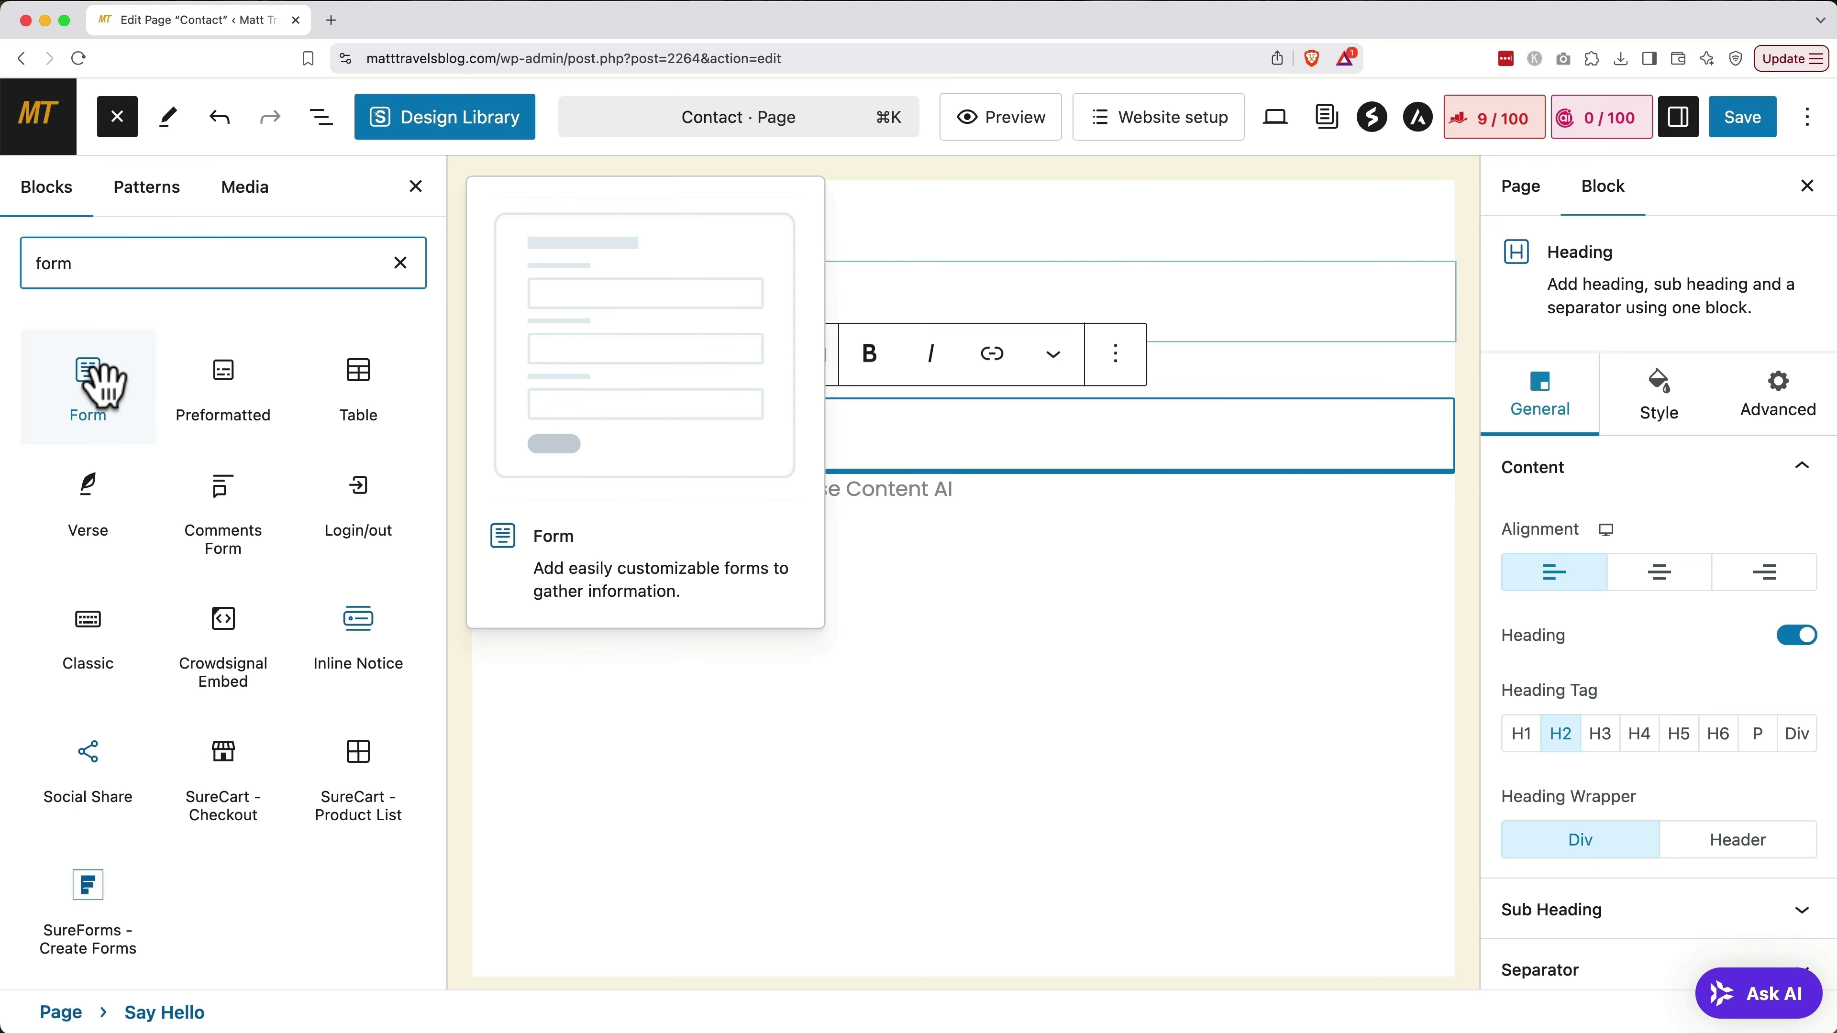
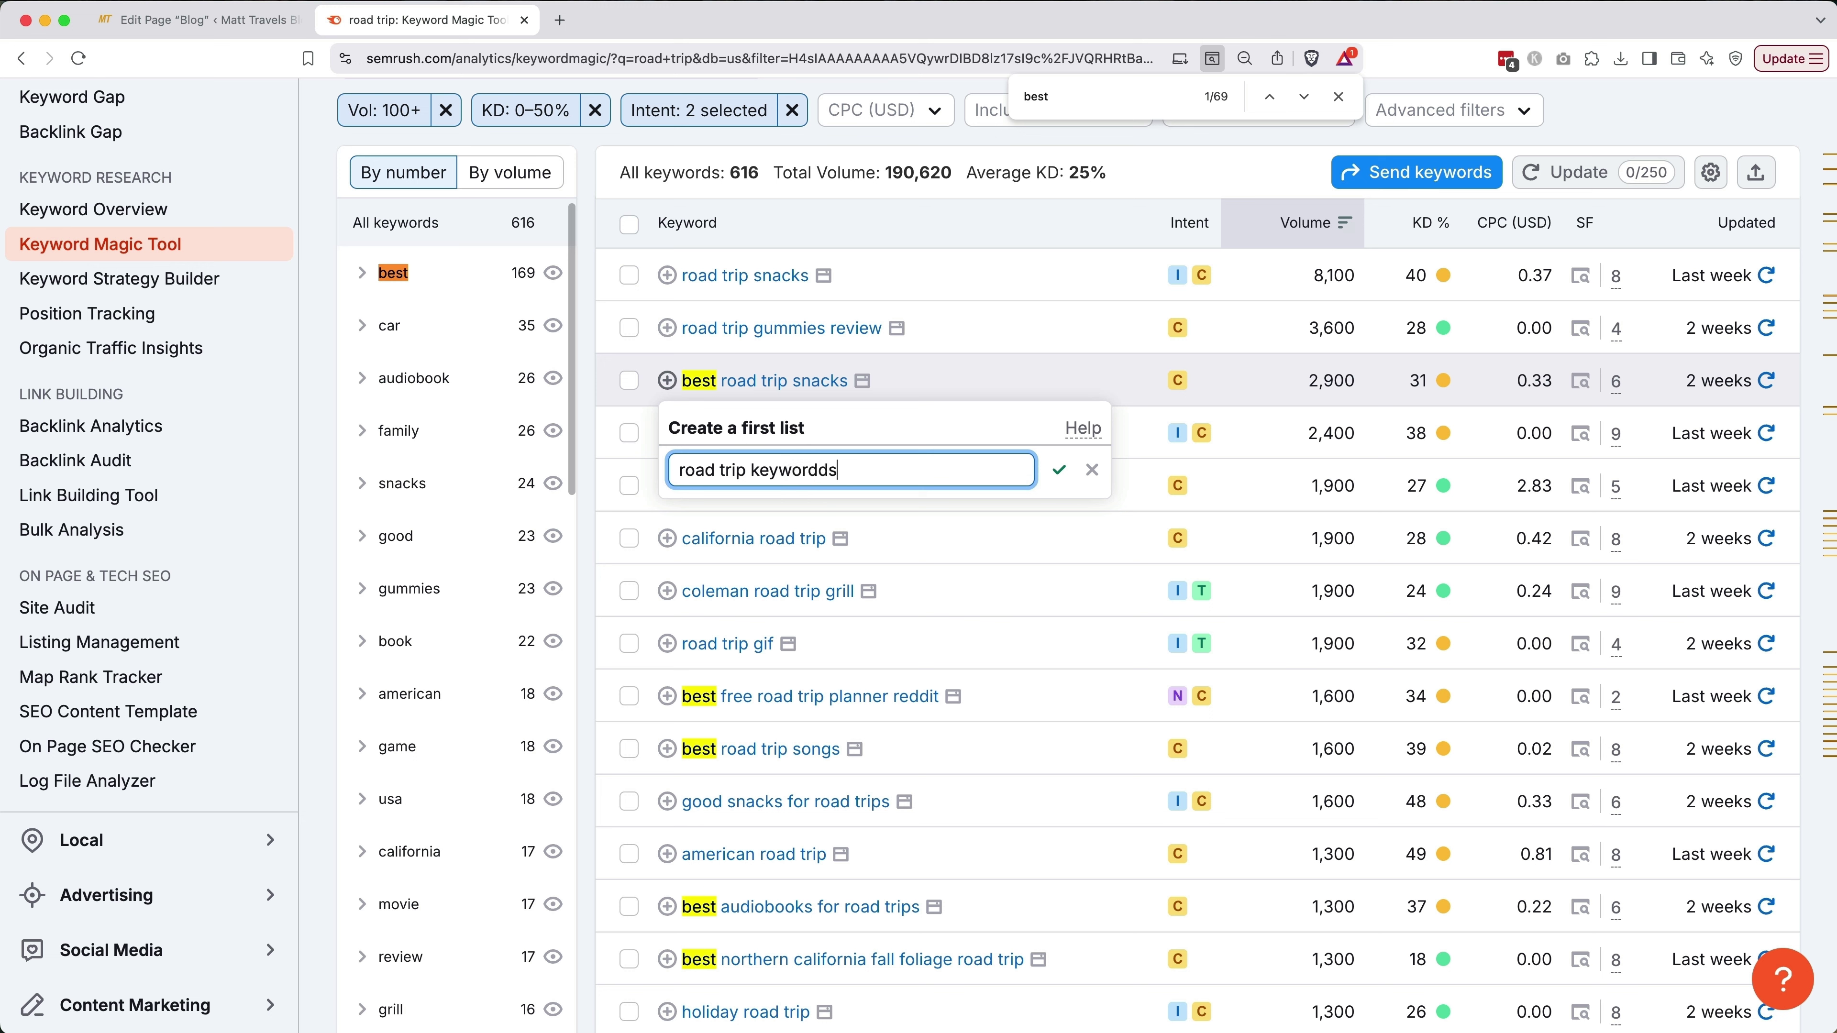
Create the 'road trip keywords' list and add 'best road trip cars' to it
key(Return)
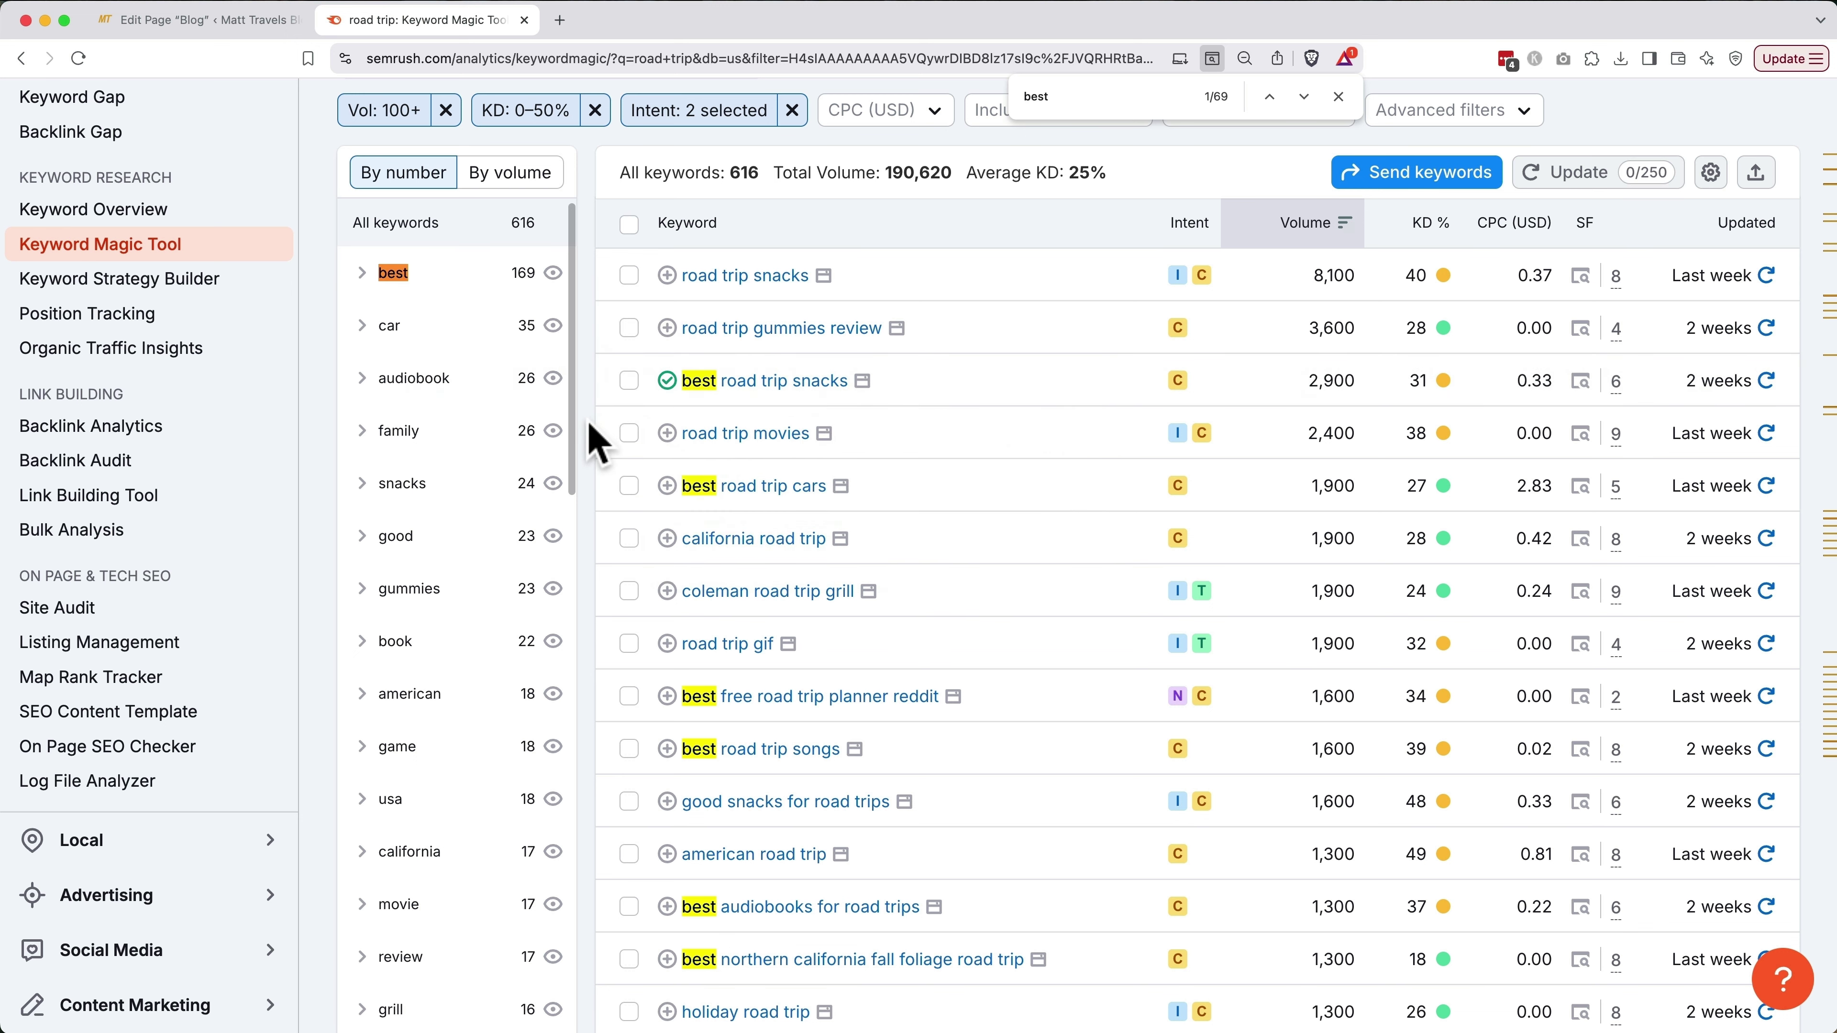
click(667, 486)
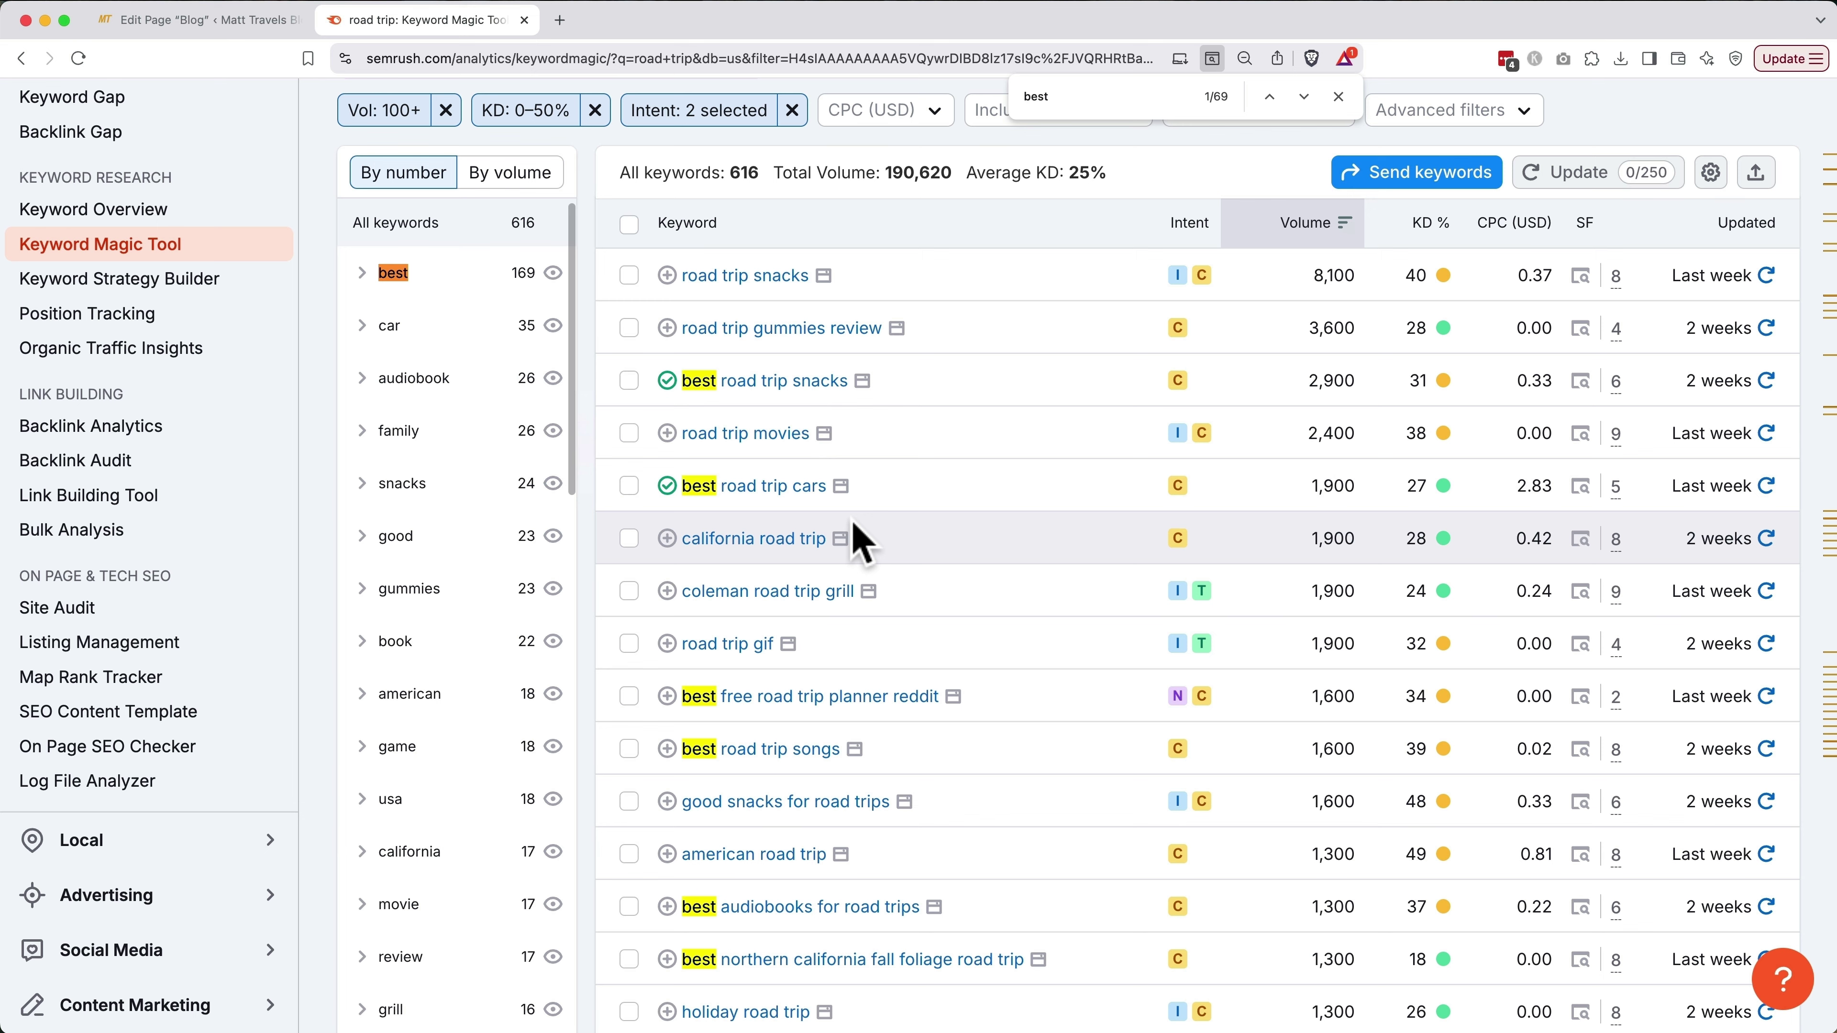
click(788, 591)
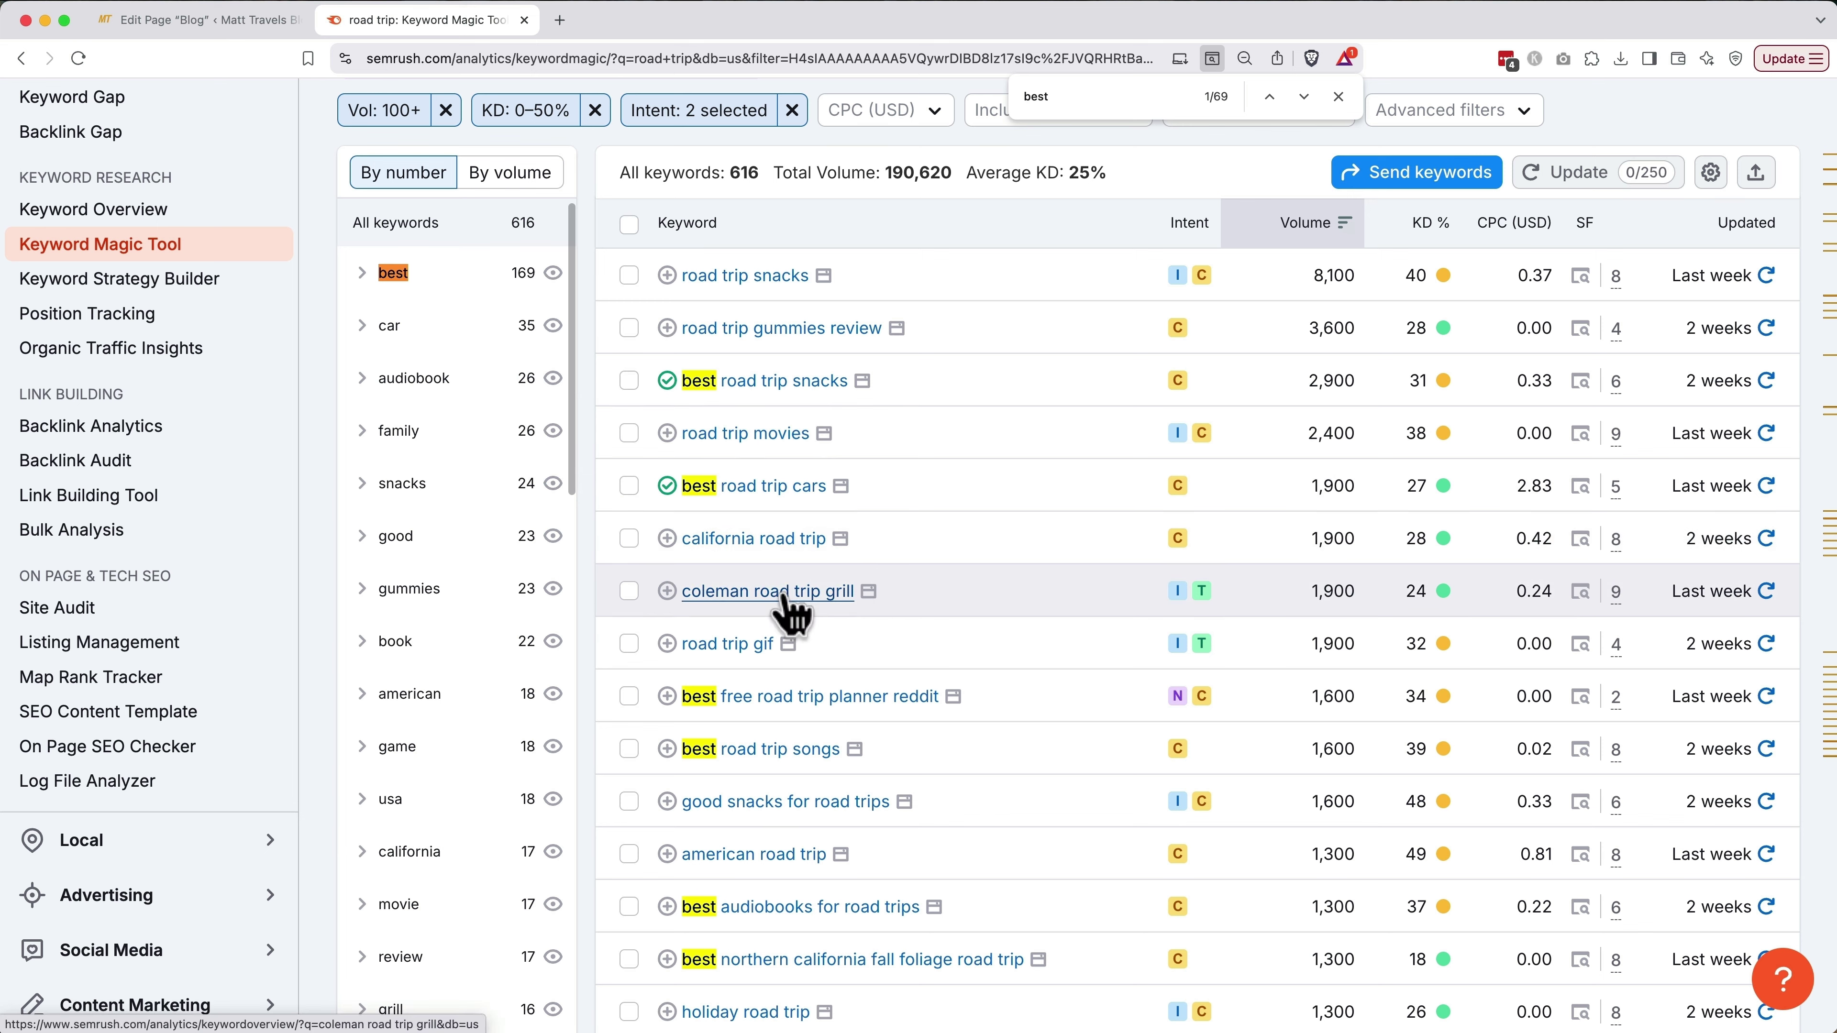
scroll(786, 591, down, 10)
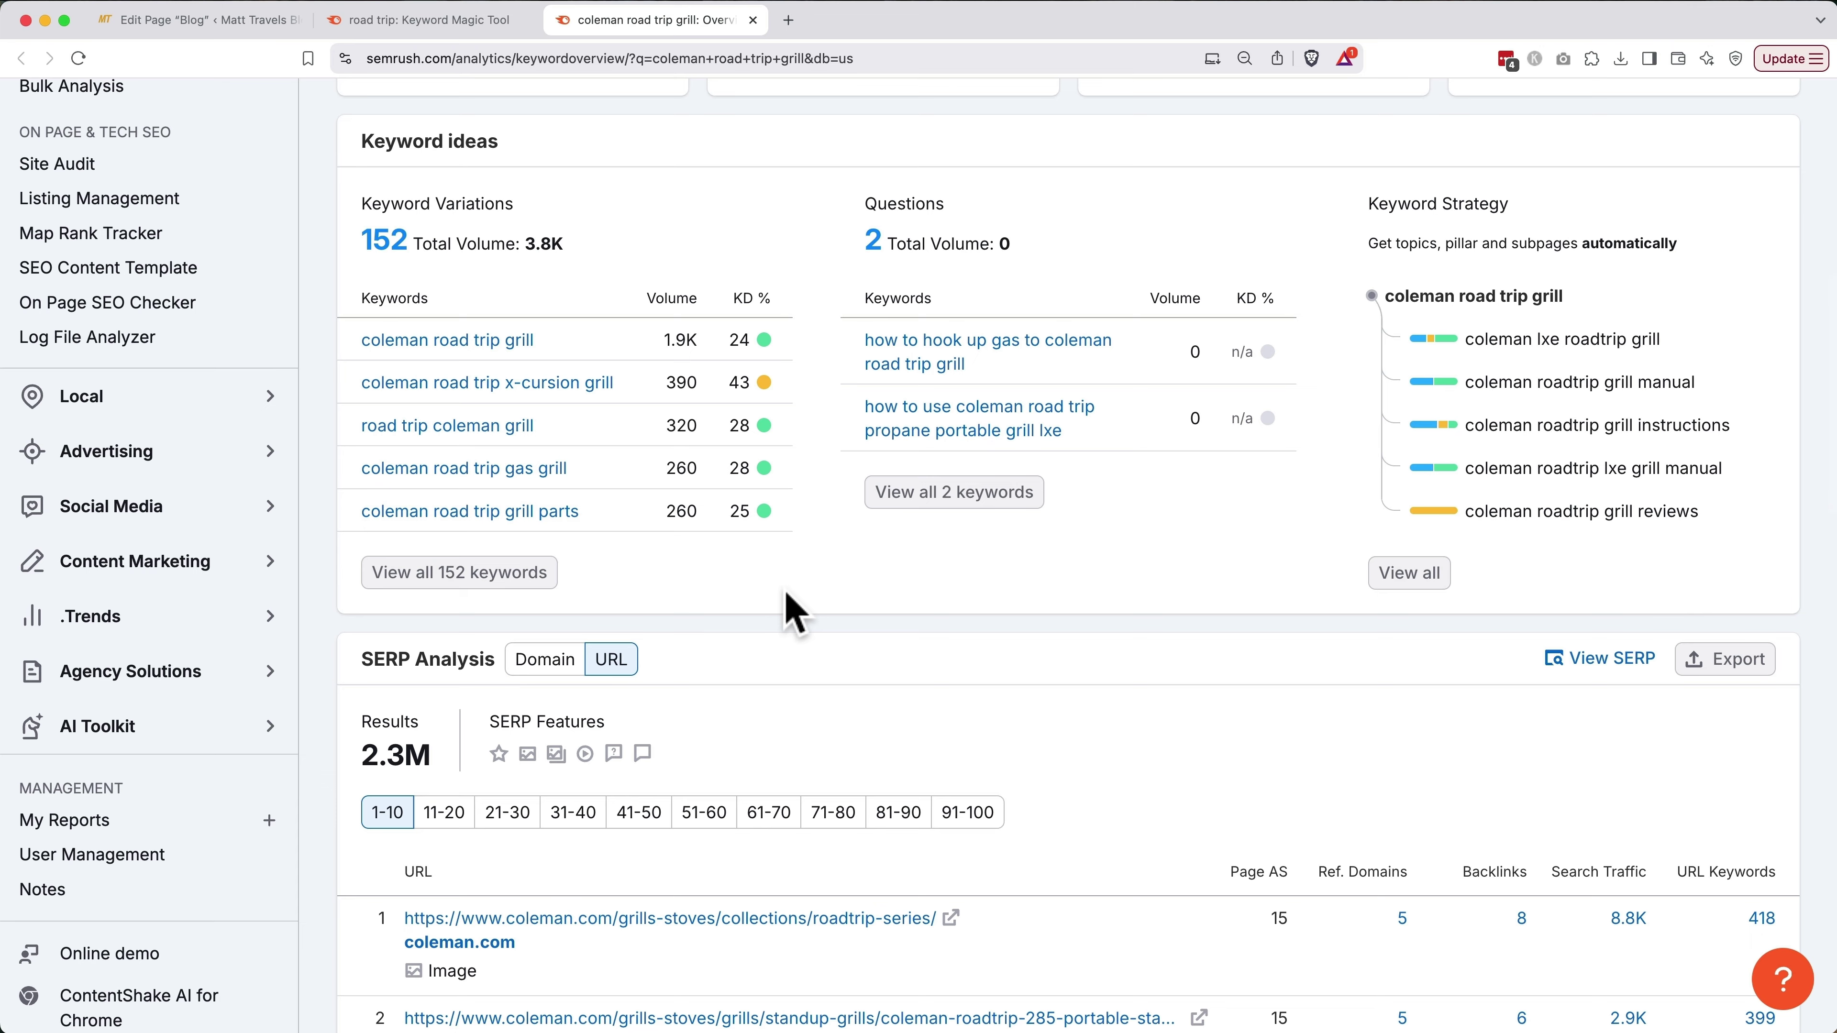
key(super+w)
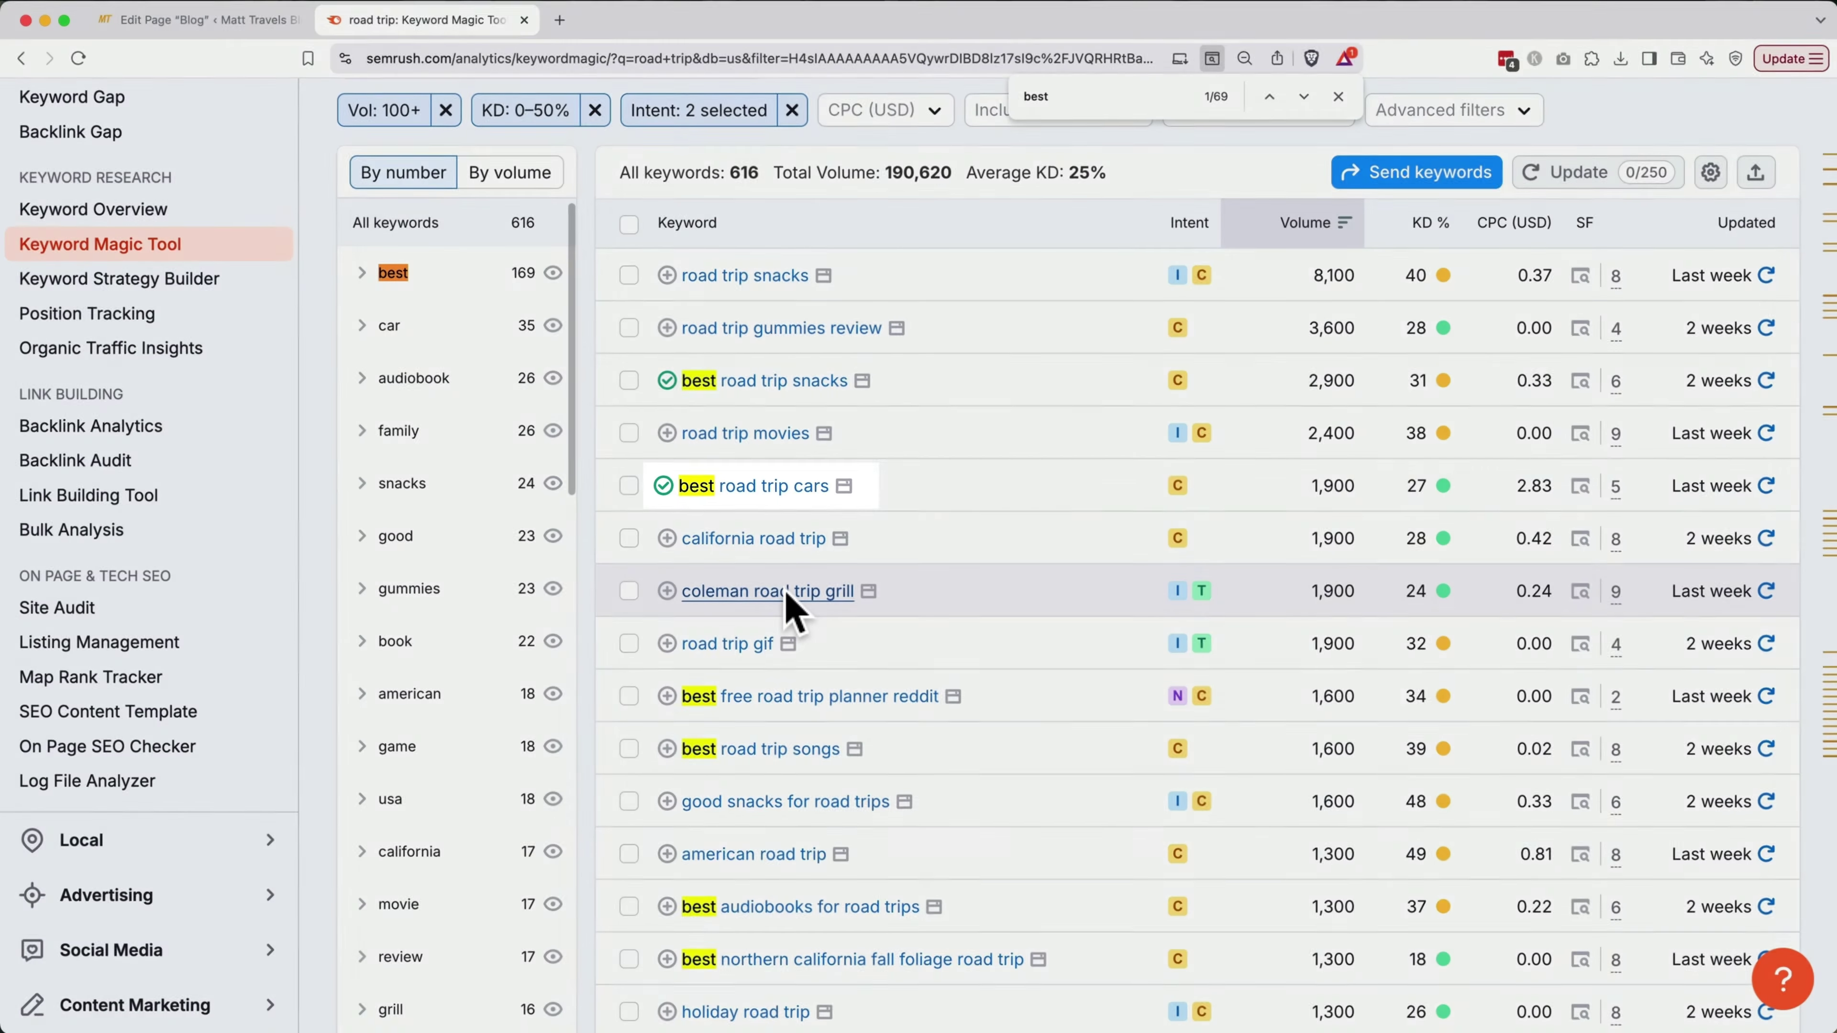
Add 'best road trip apps' to the road trip keywords list
scroll(795, 604, down, 10)
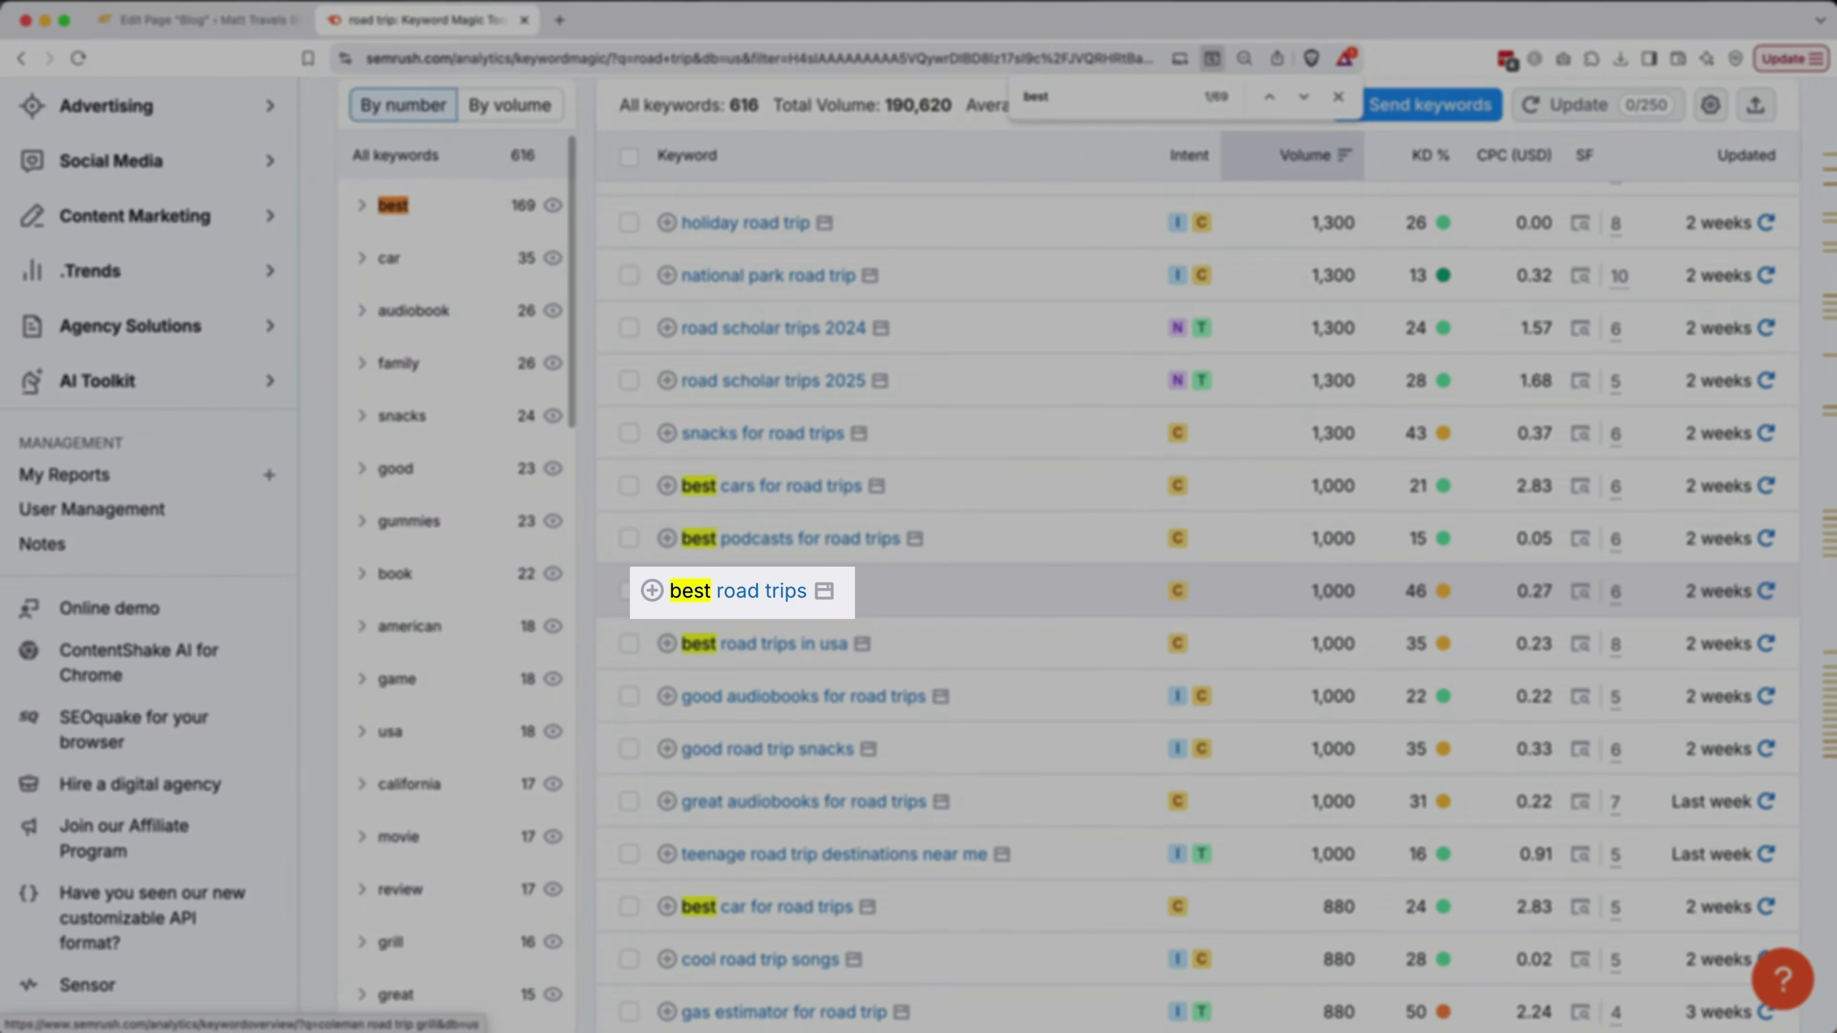
scroll(974, 619, down, 12)
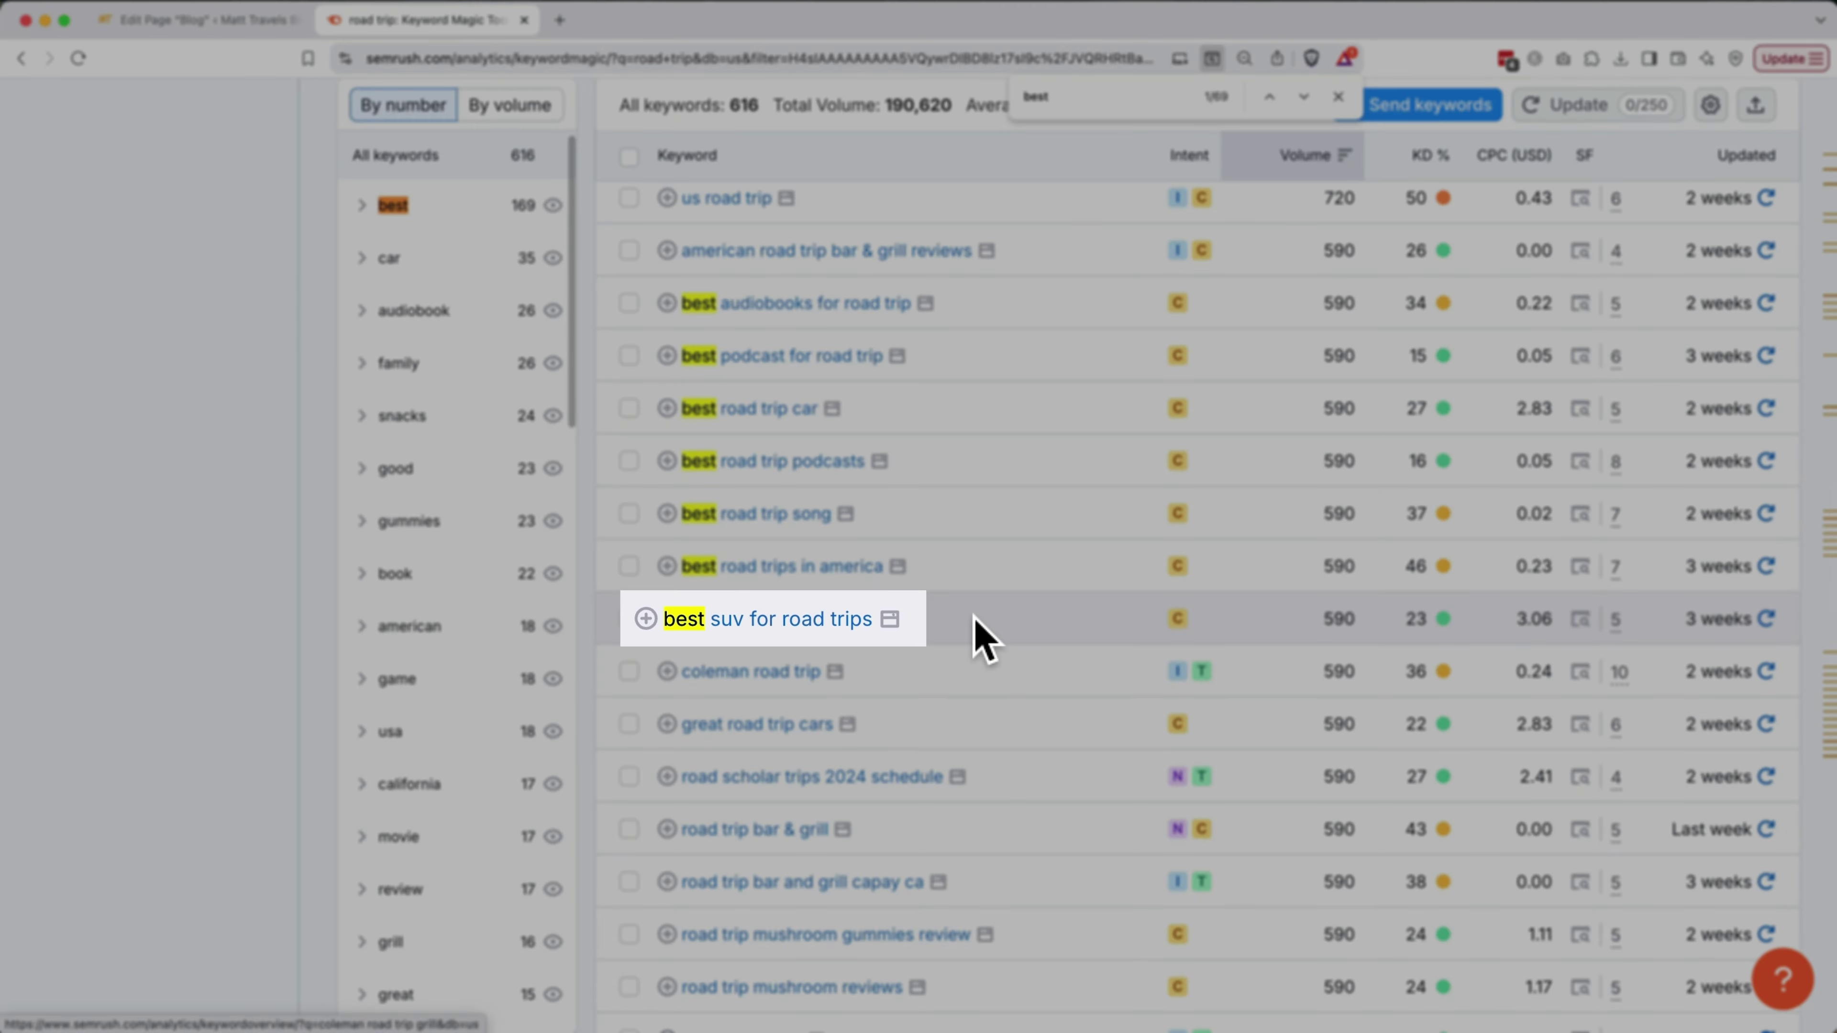
scroll(976, 623, down, 10)
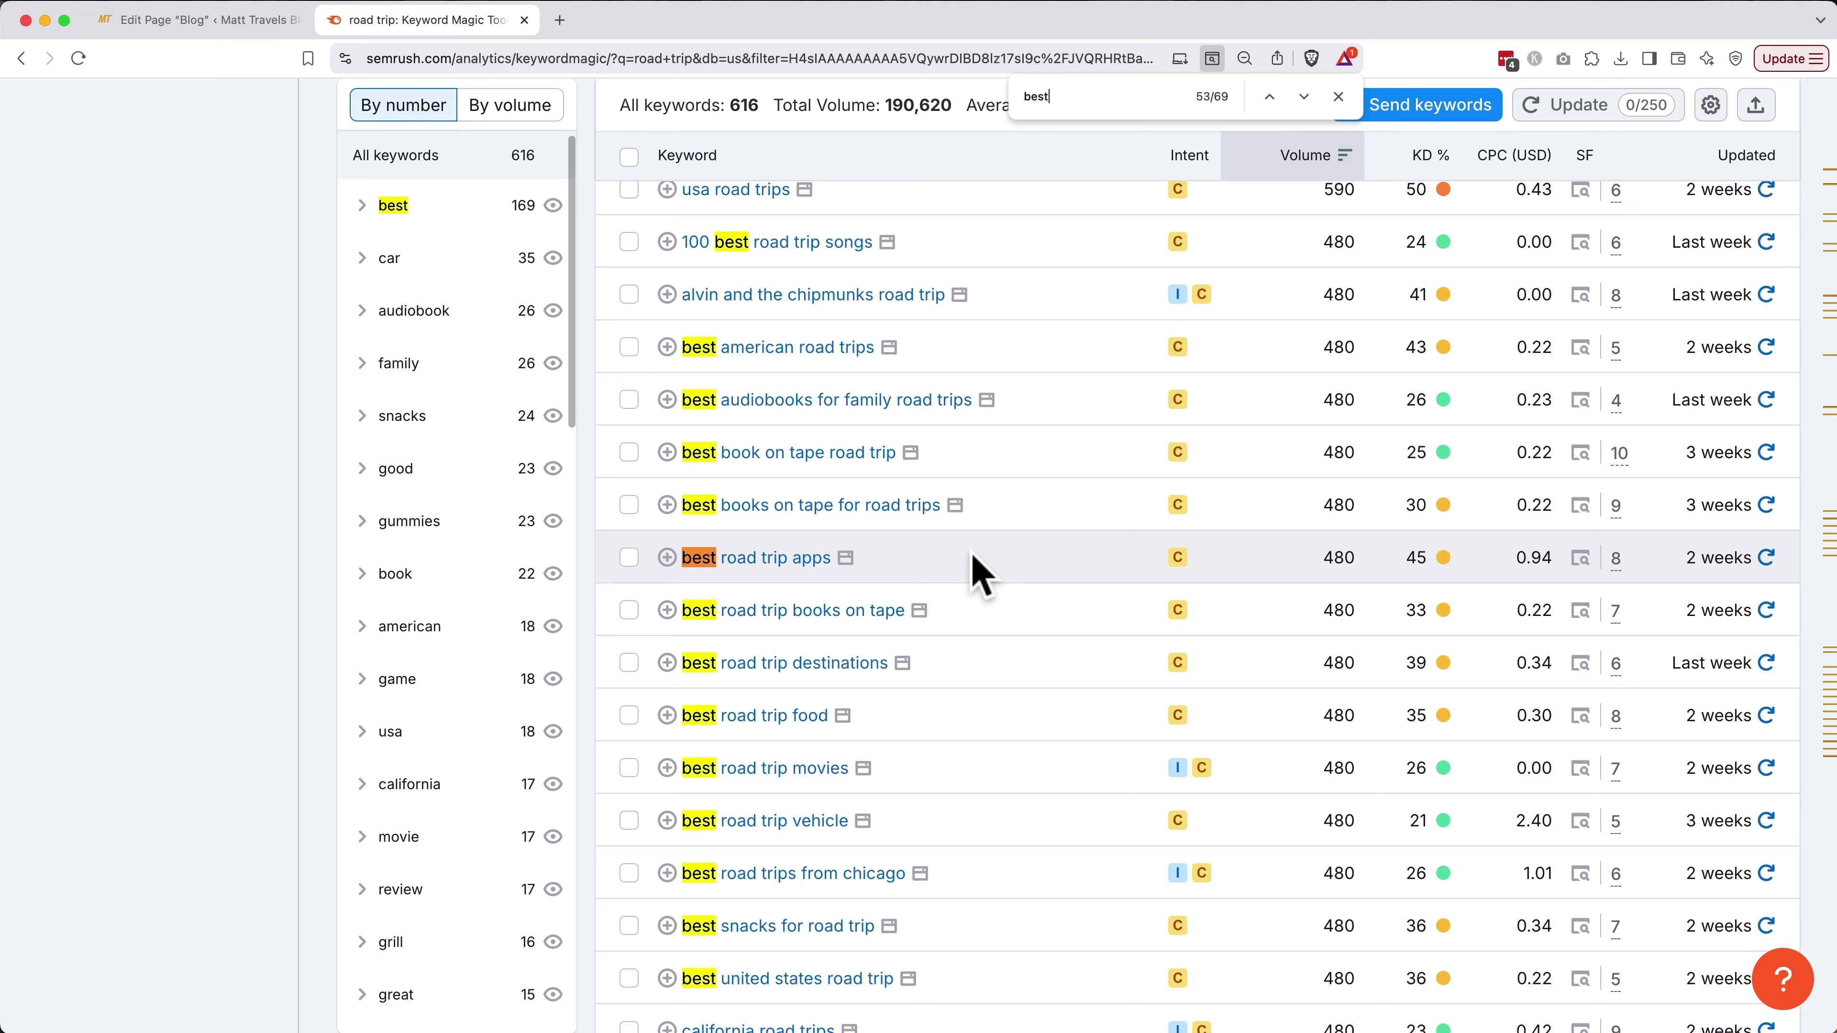
click(666, 557)
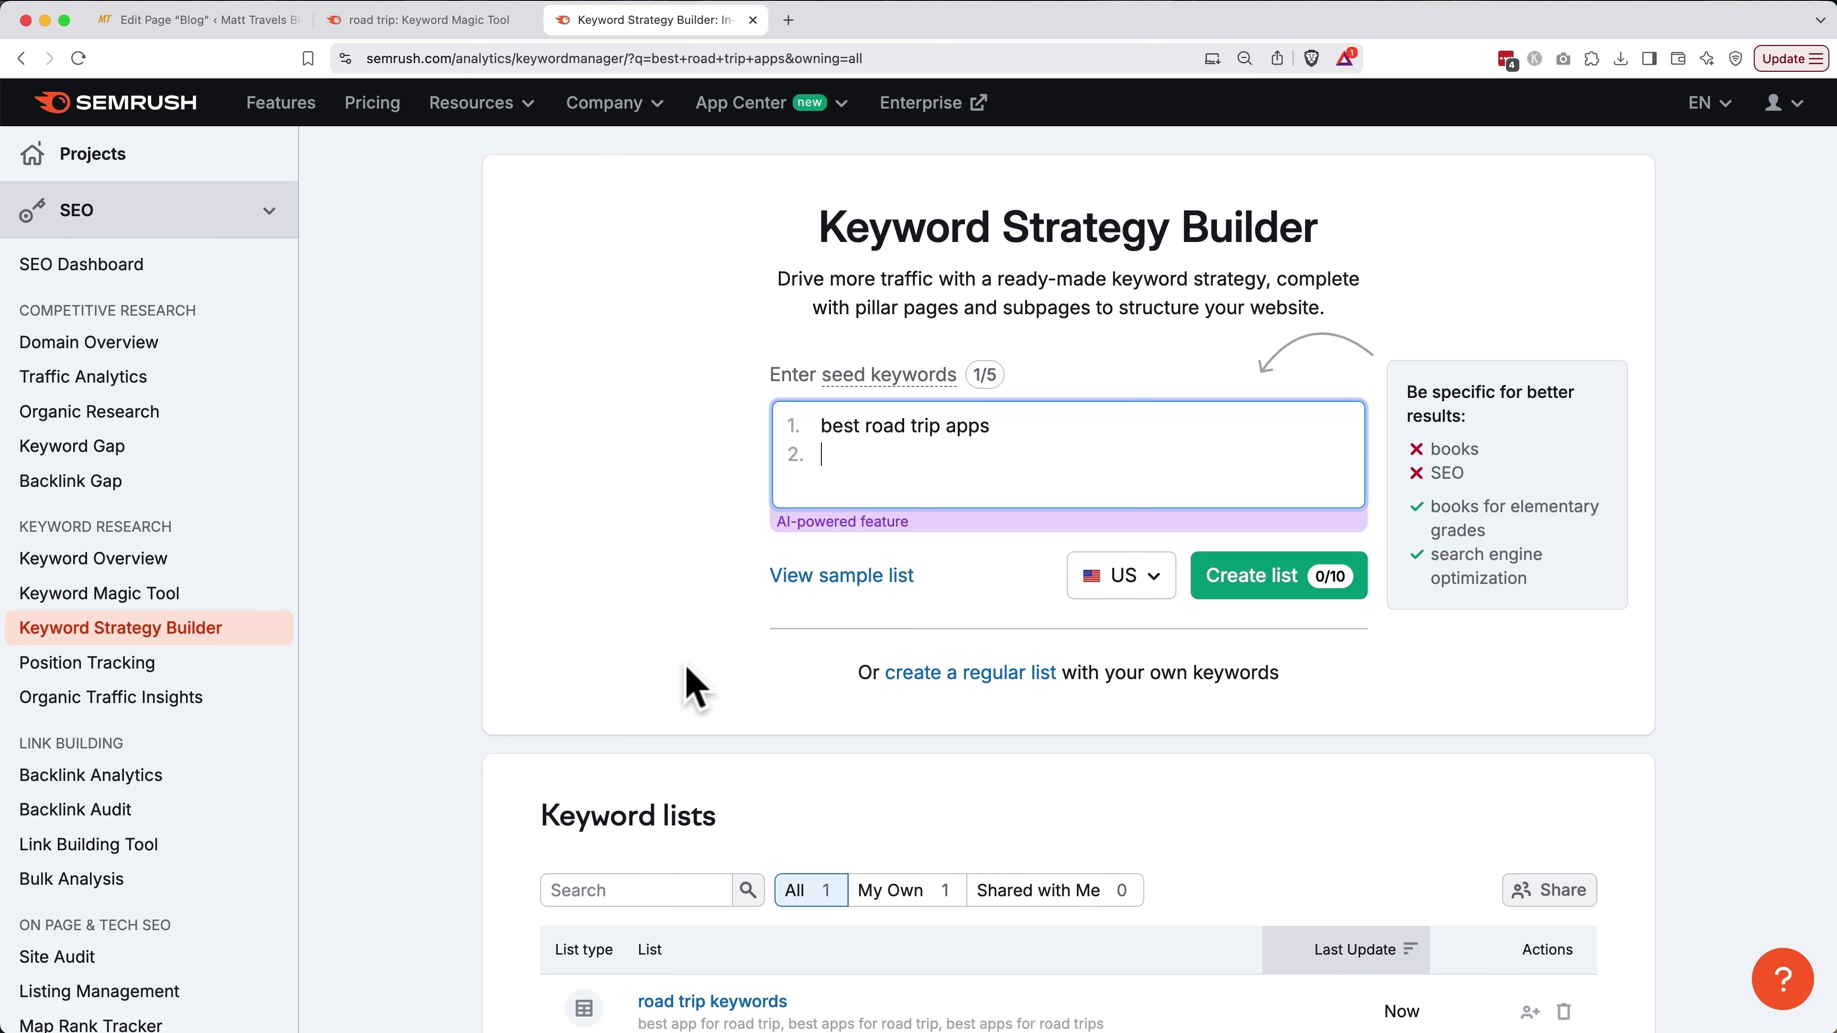
Sort the 16-keyword 'road trip keywords' list by volume, highest first, then start a new tab
scroll(686, 667, down, 3)
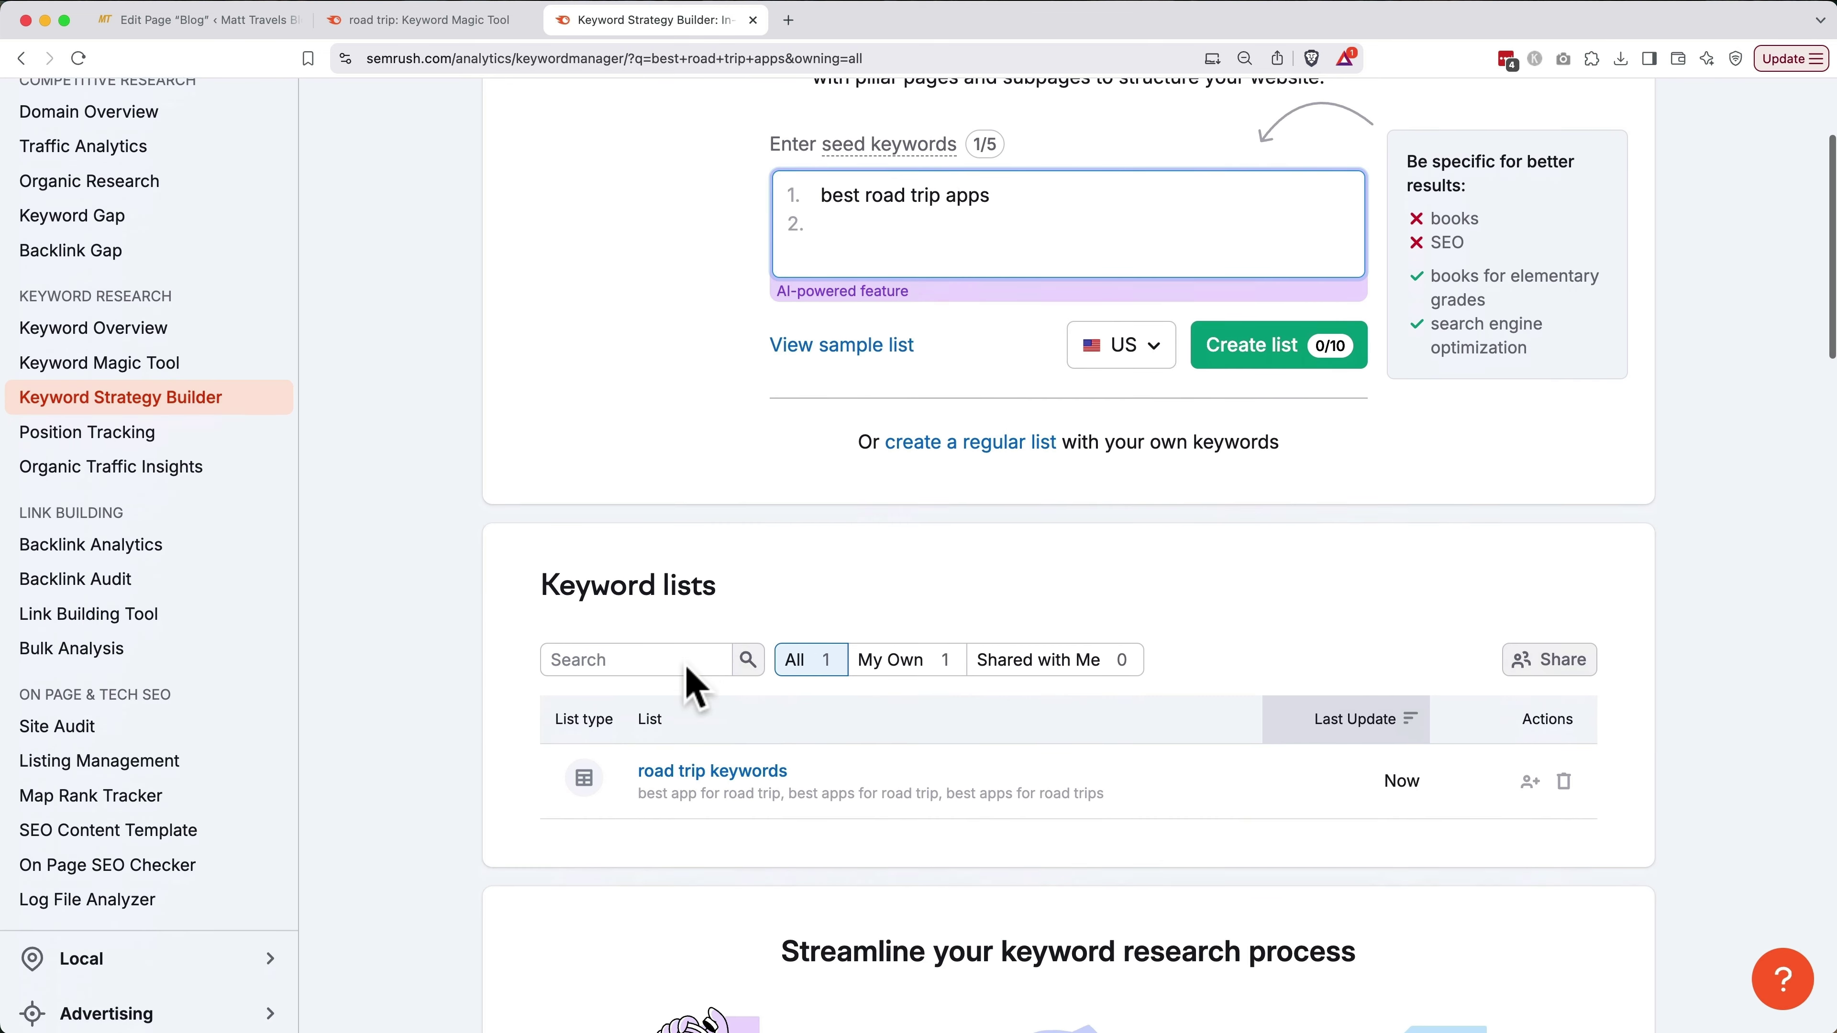
click(693, 773)
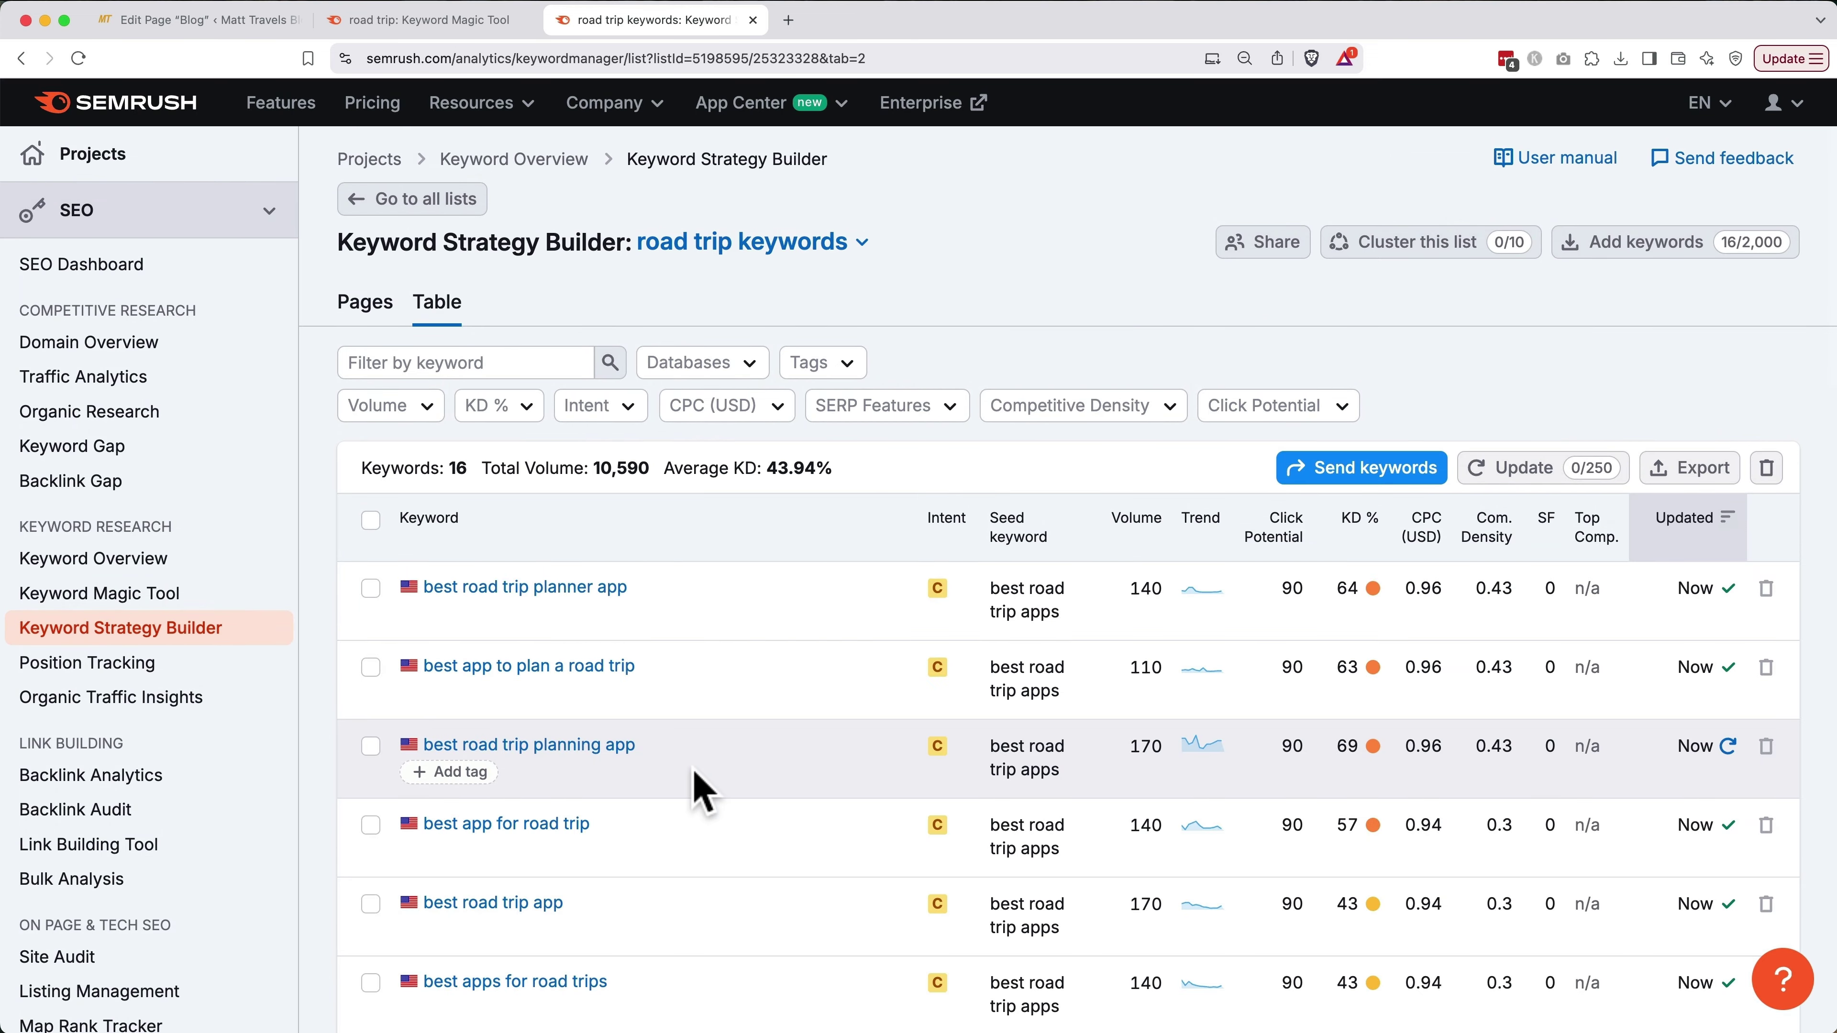
click(1141, 537)
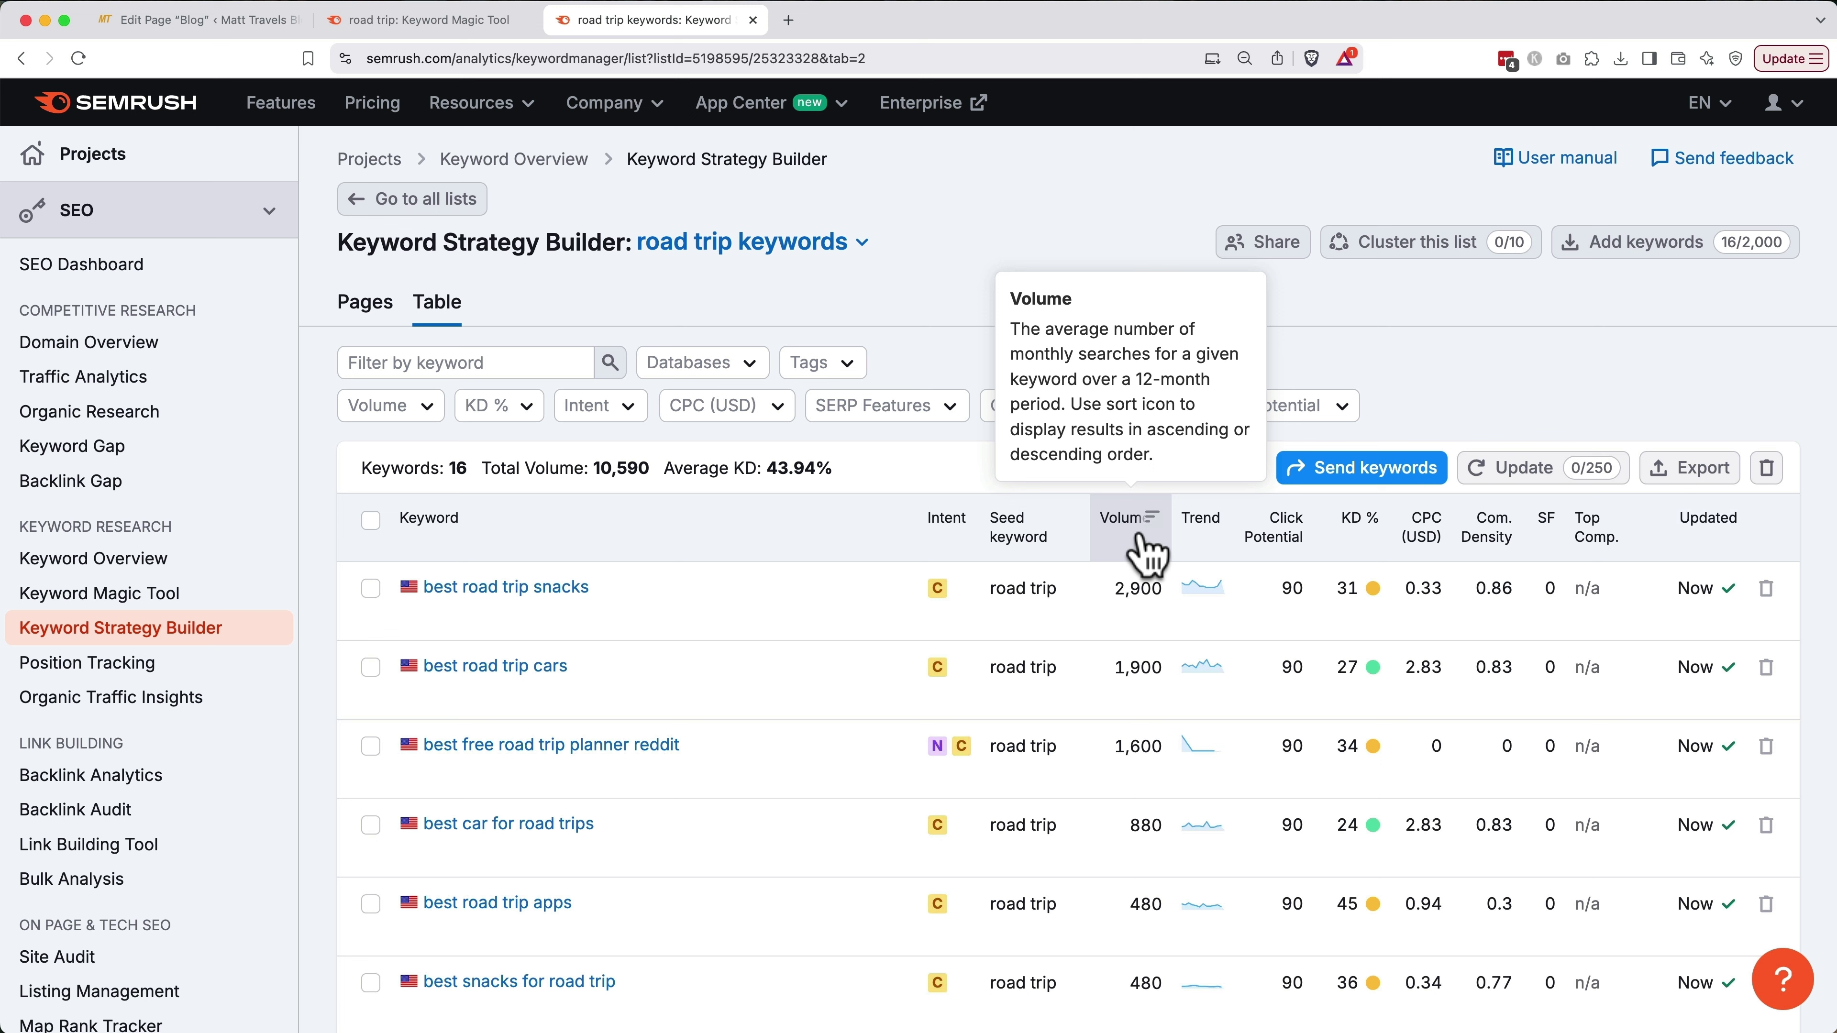
click(1127, 547)
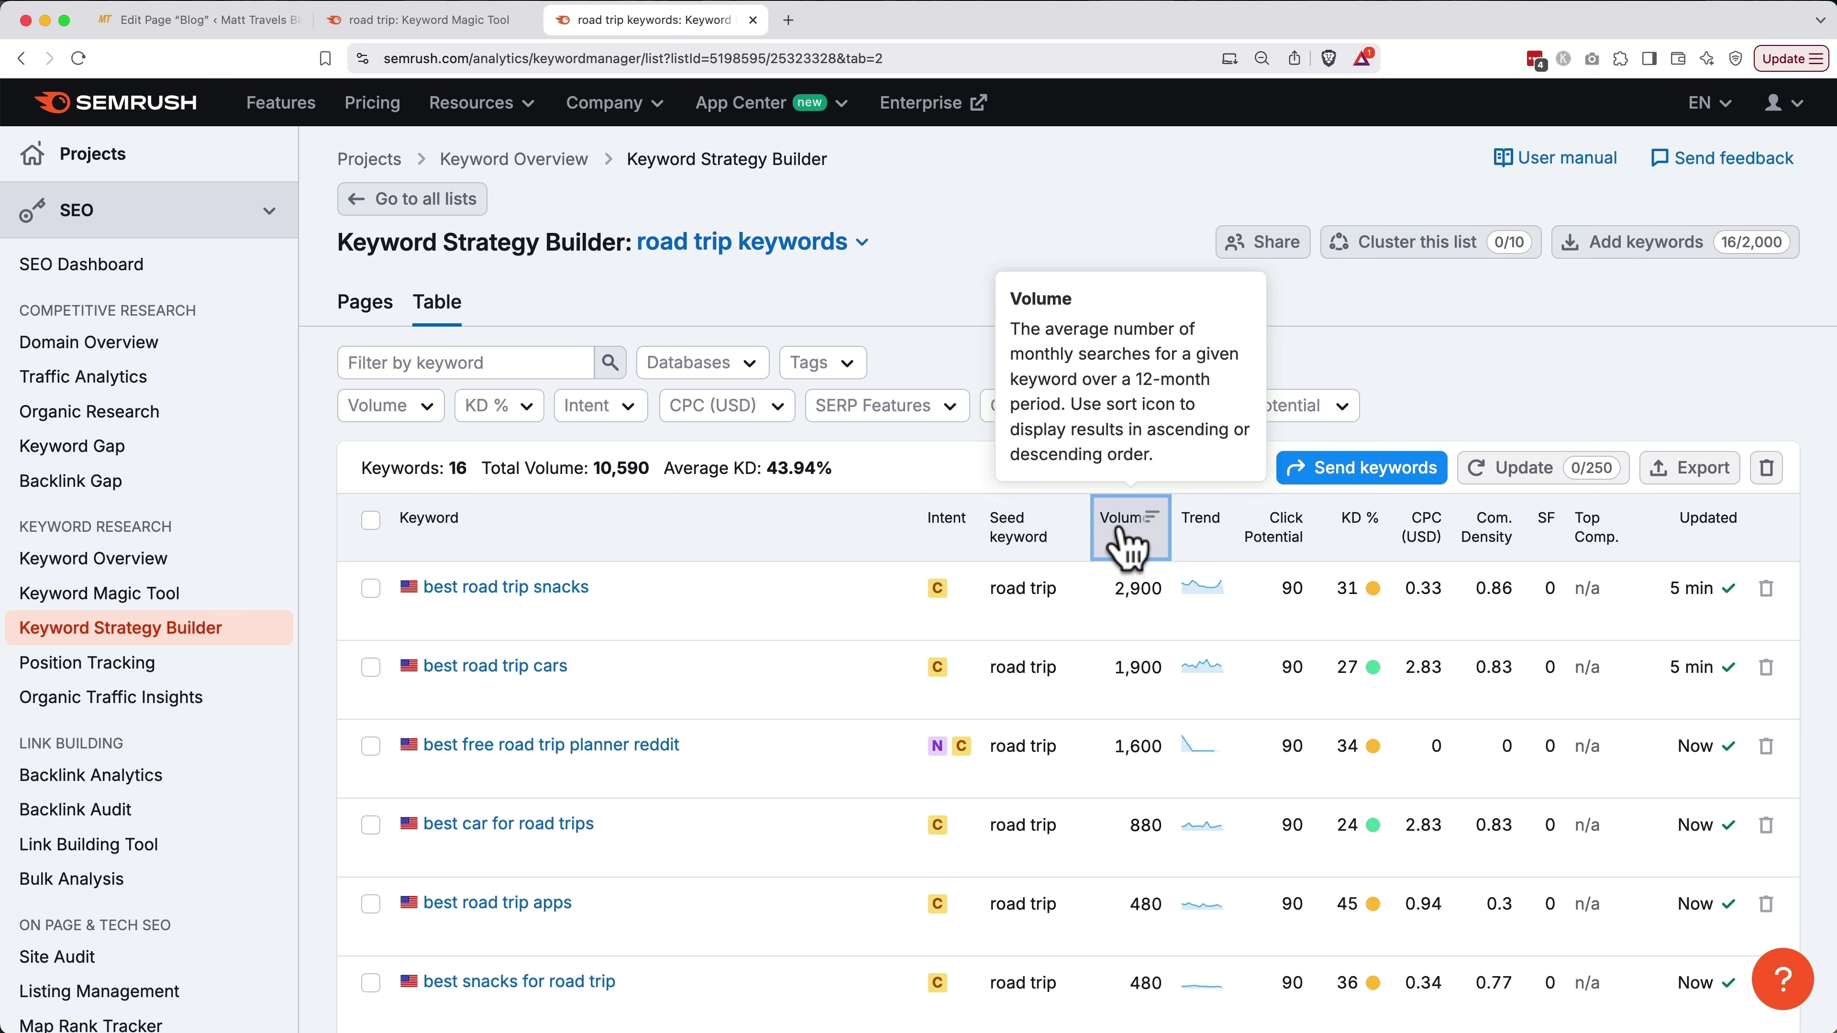
scroll(1127, 543, down, 5)
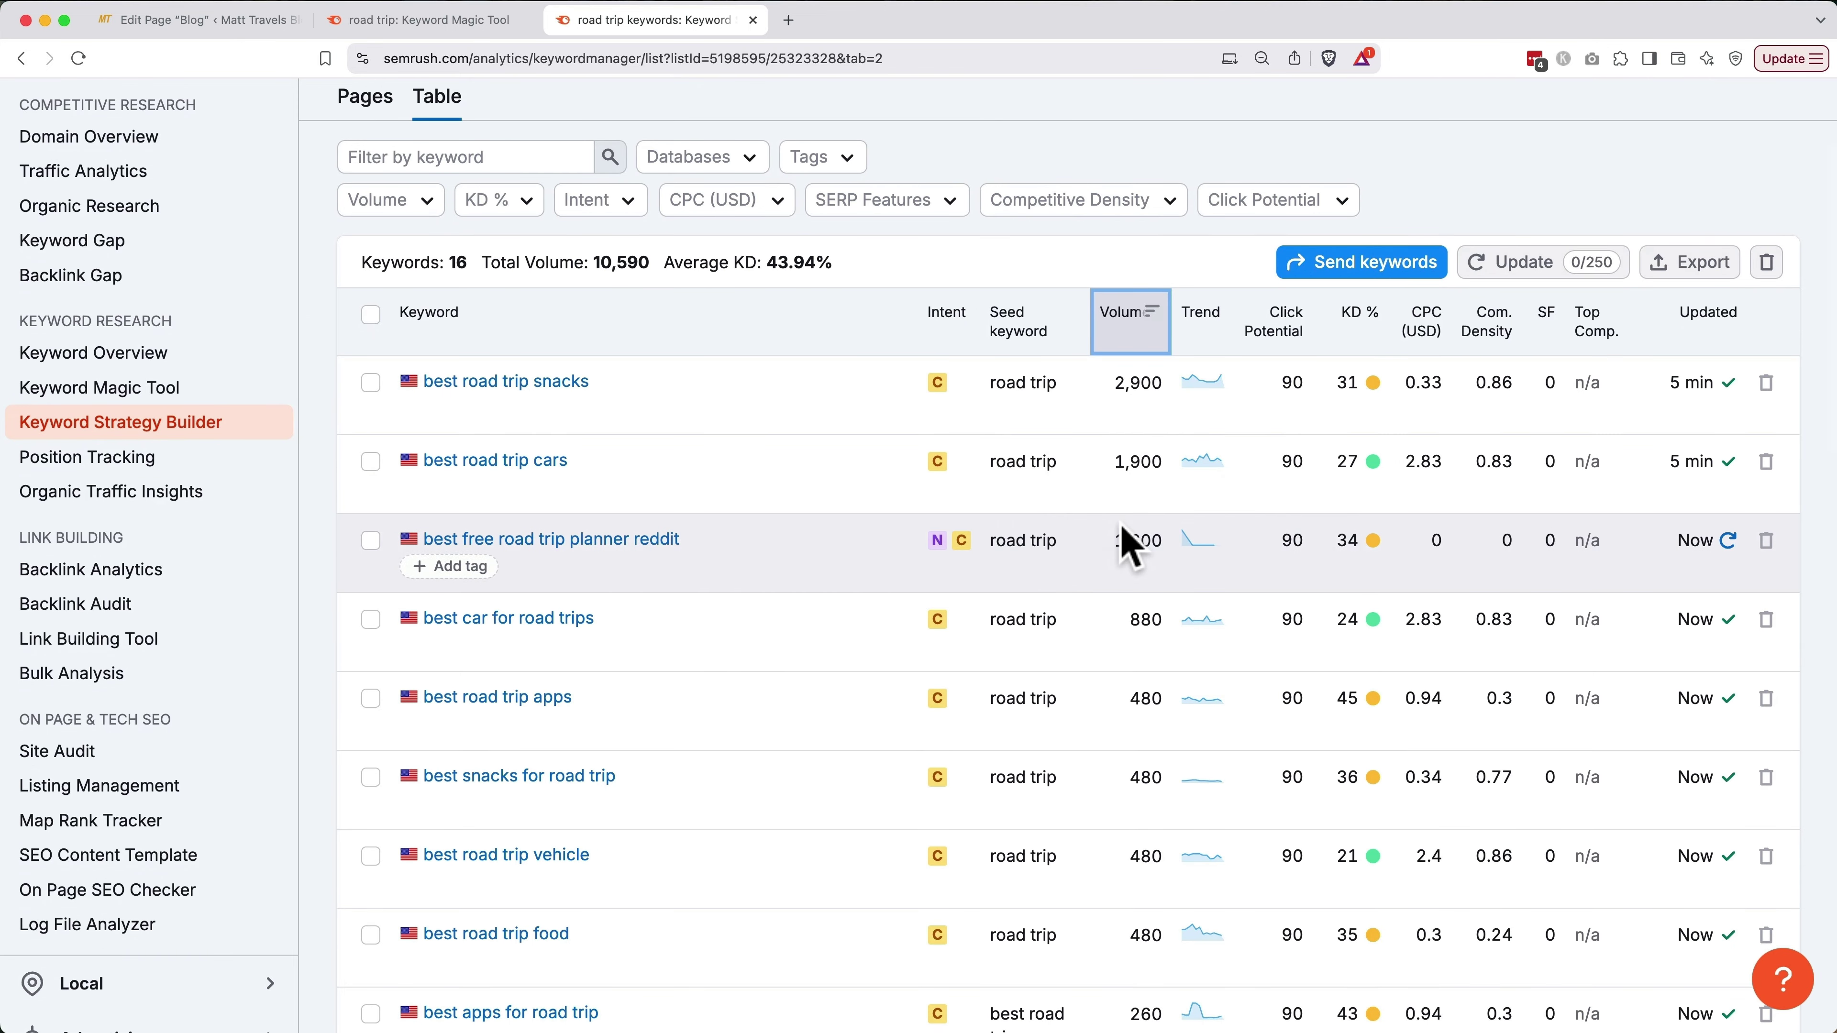
scroll(1126, 543, down, 2)
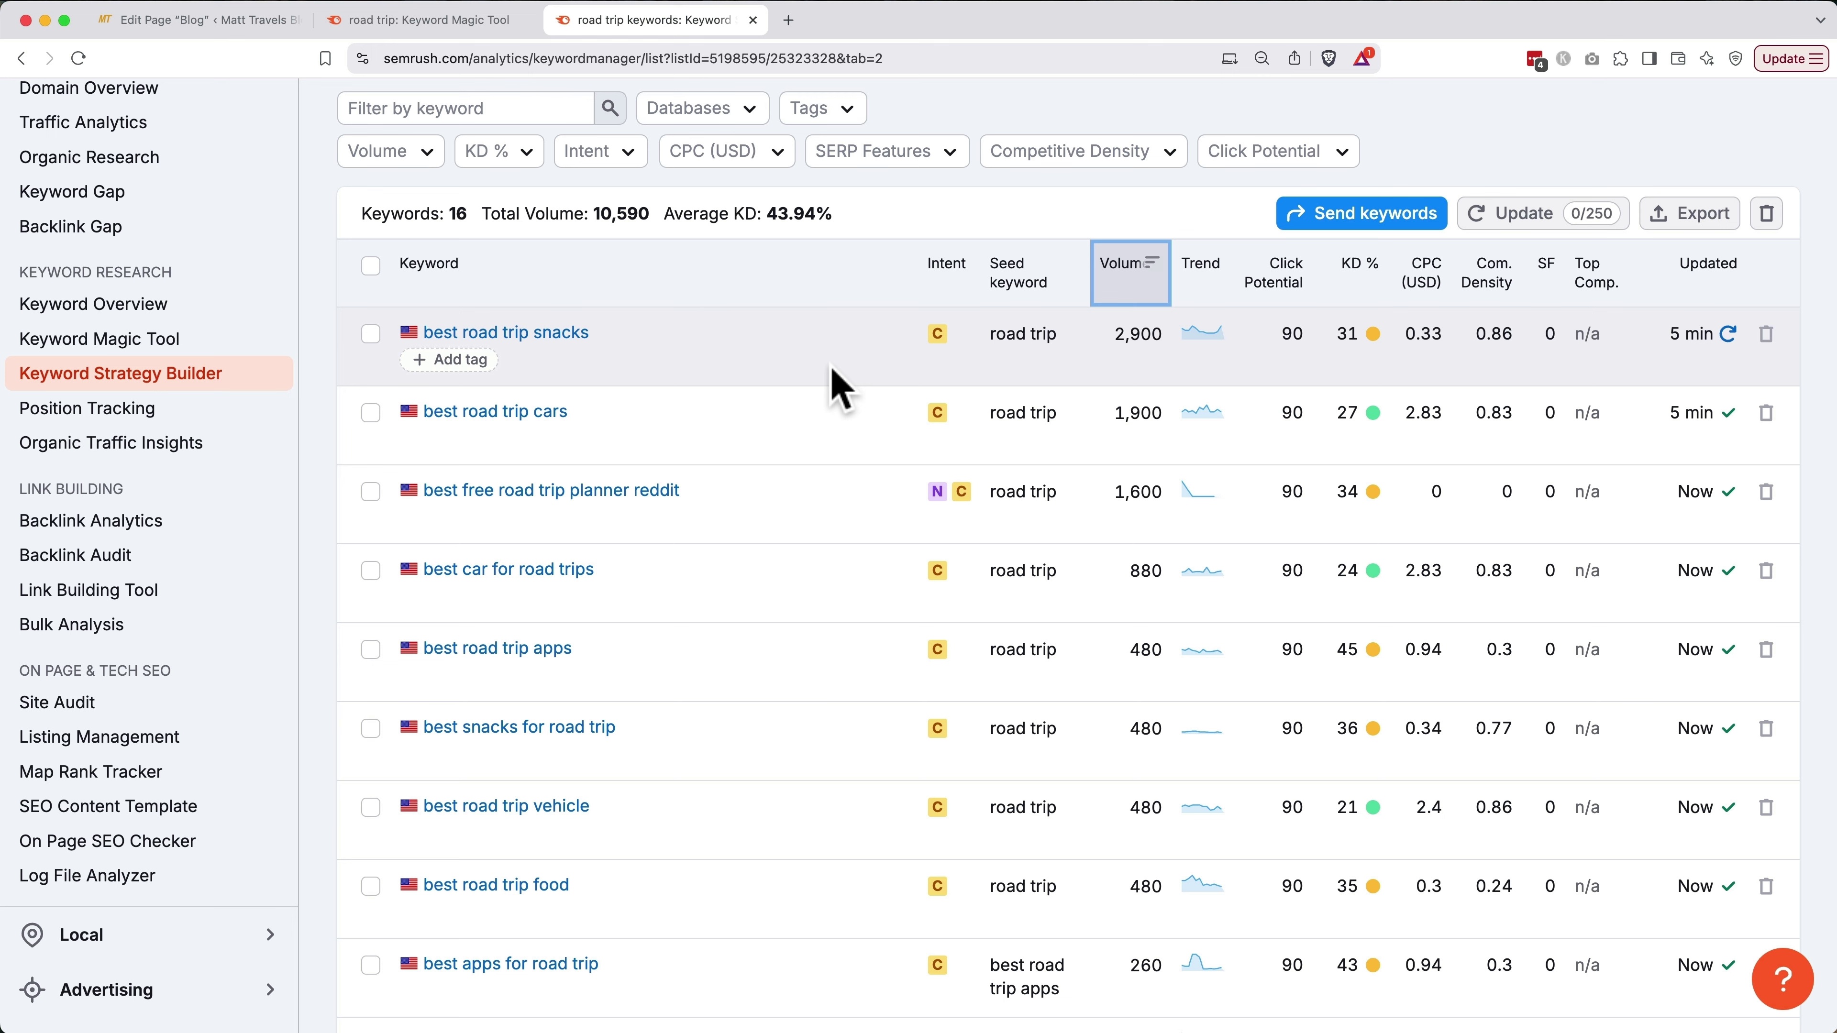
key(super+t)
Search Google for 'best road trip apps'
text(google.com)
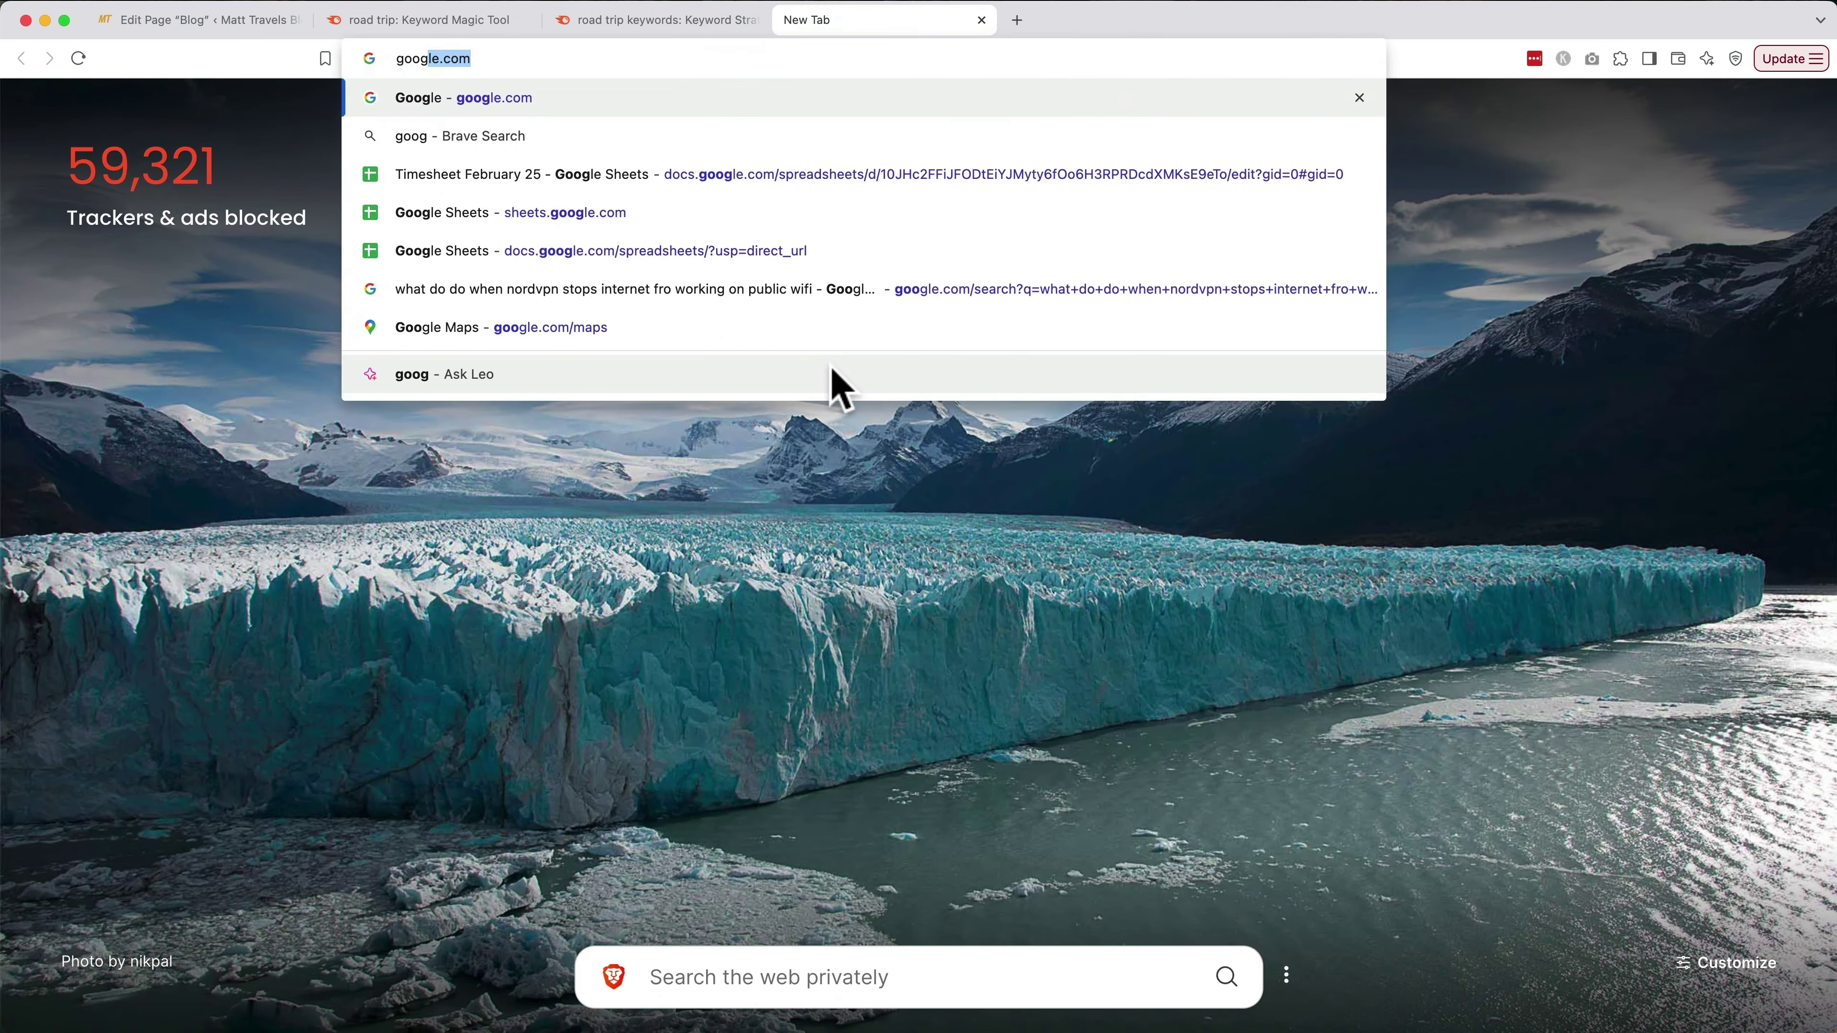
key(Return)
click(718, 455)
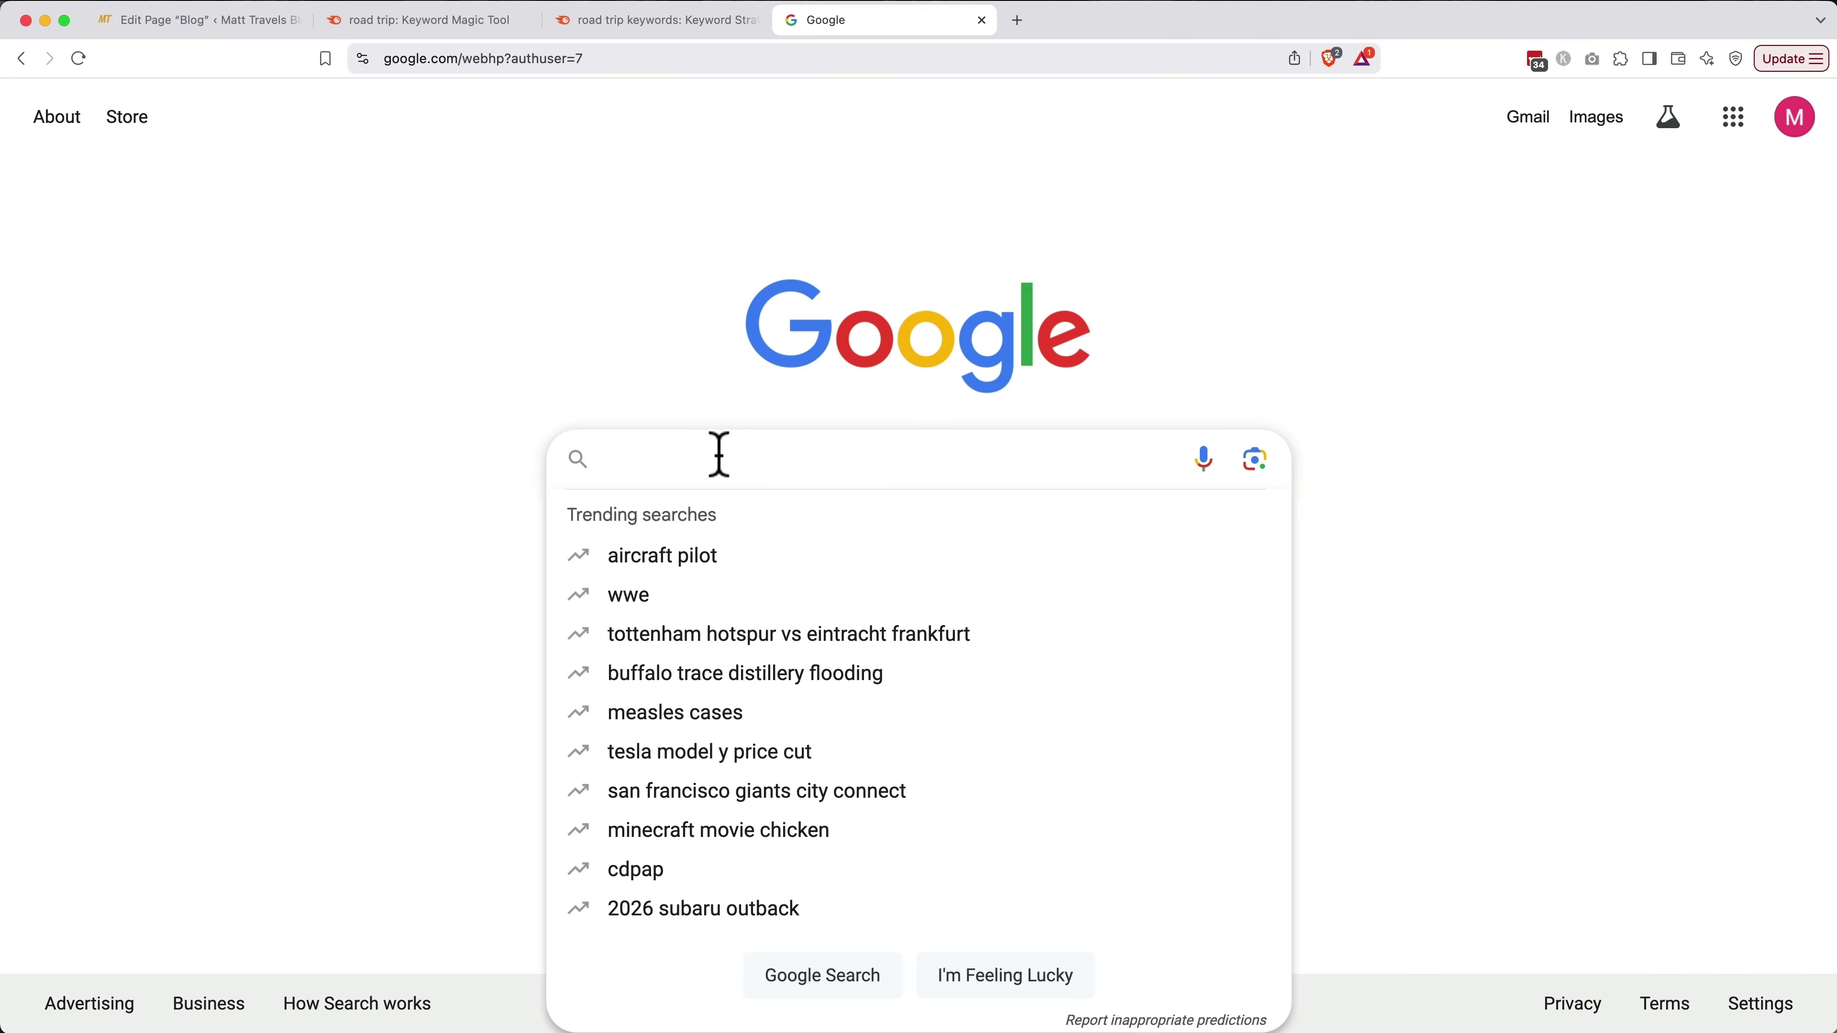
text(best road trip)
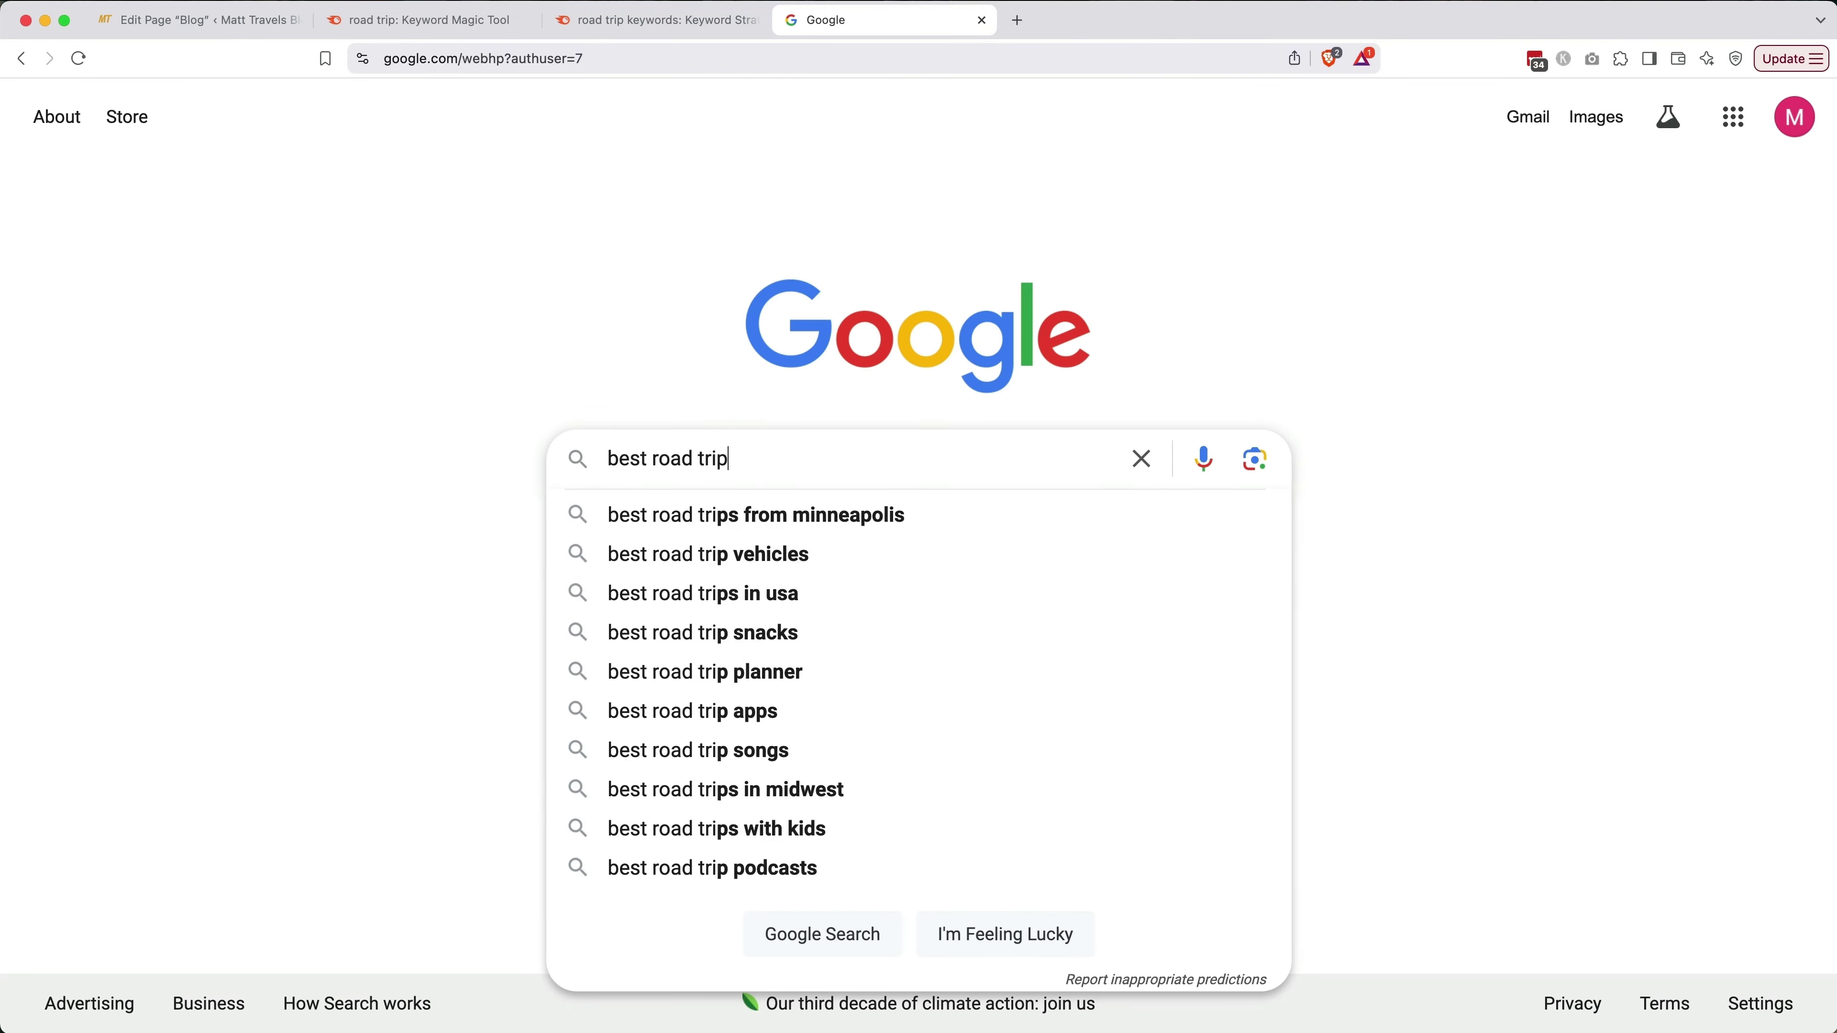
text( apps)
key(Return)
Open the '12 Best Apps for a USA Road Trip' article and its Roadtrippers link in a new tab
scroll(918, 557, down, 5)
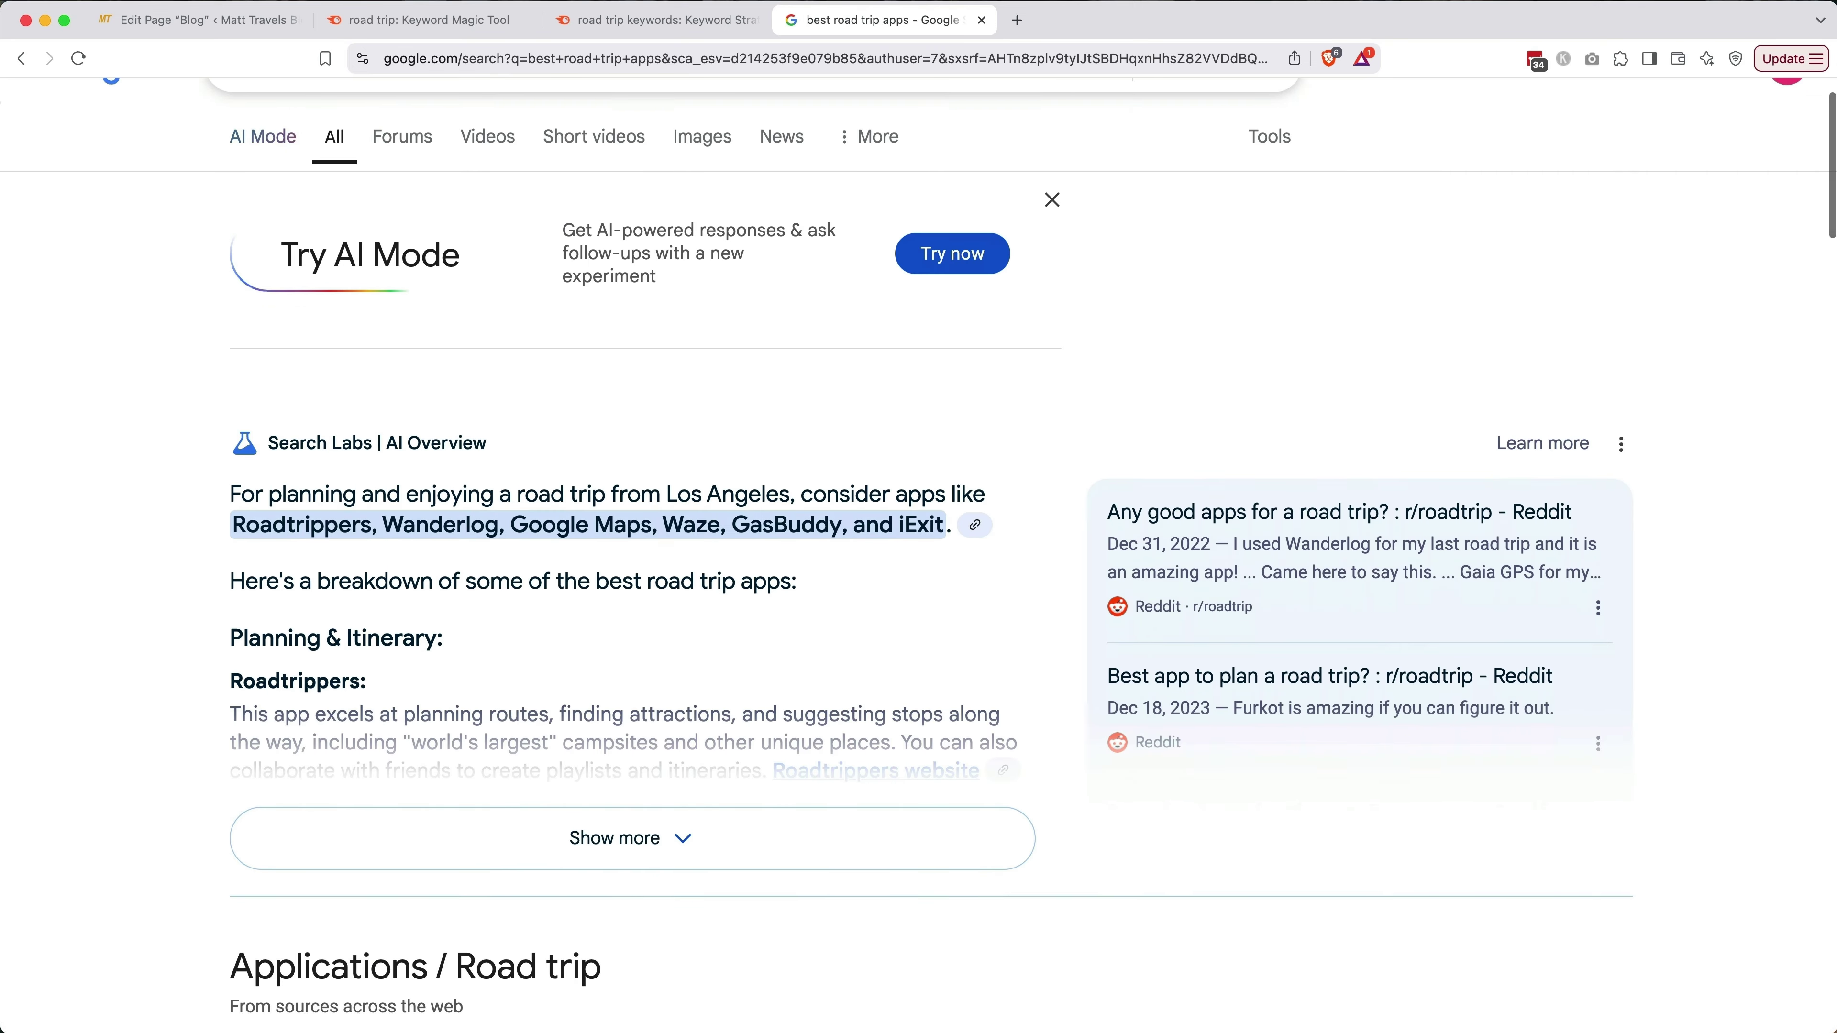
scroll(933, 434, down, 6)
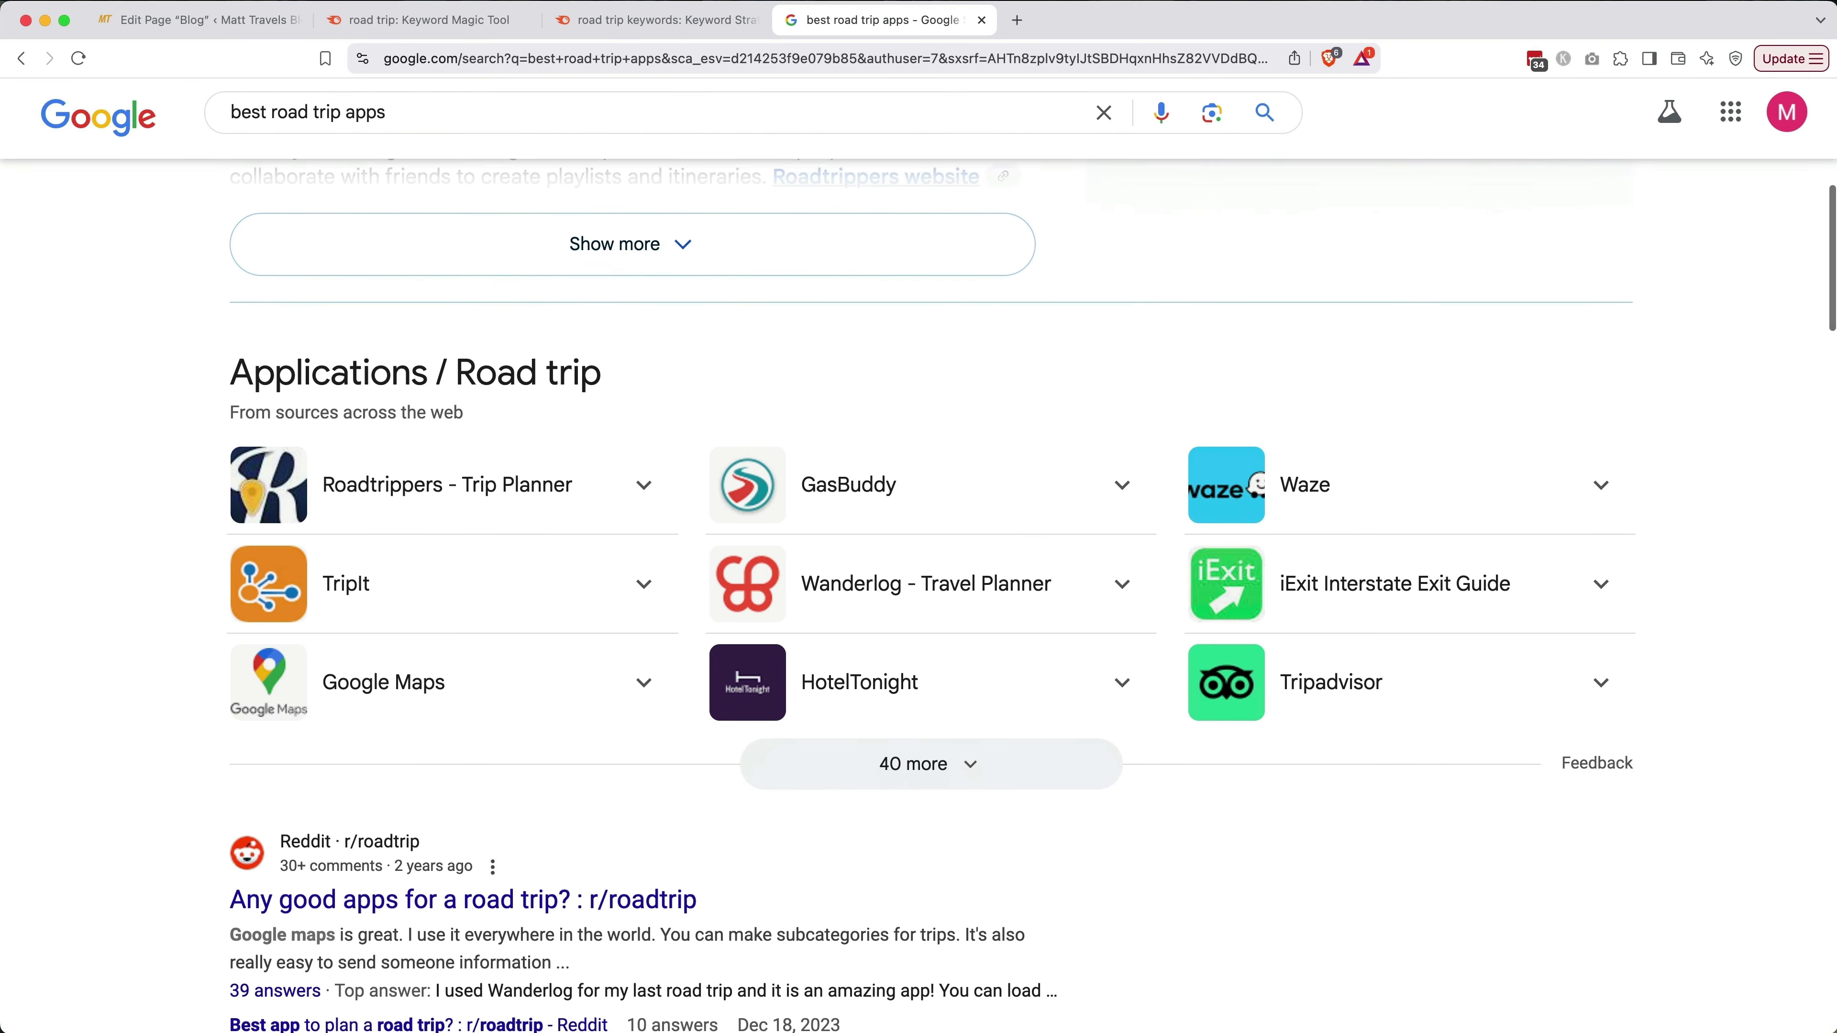
scroll(933, 456, down, 2)
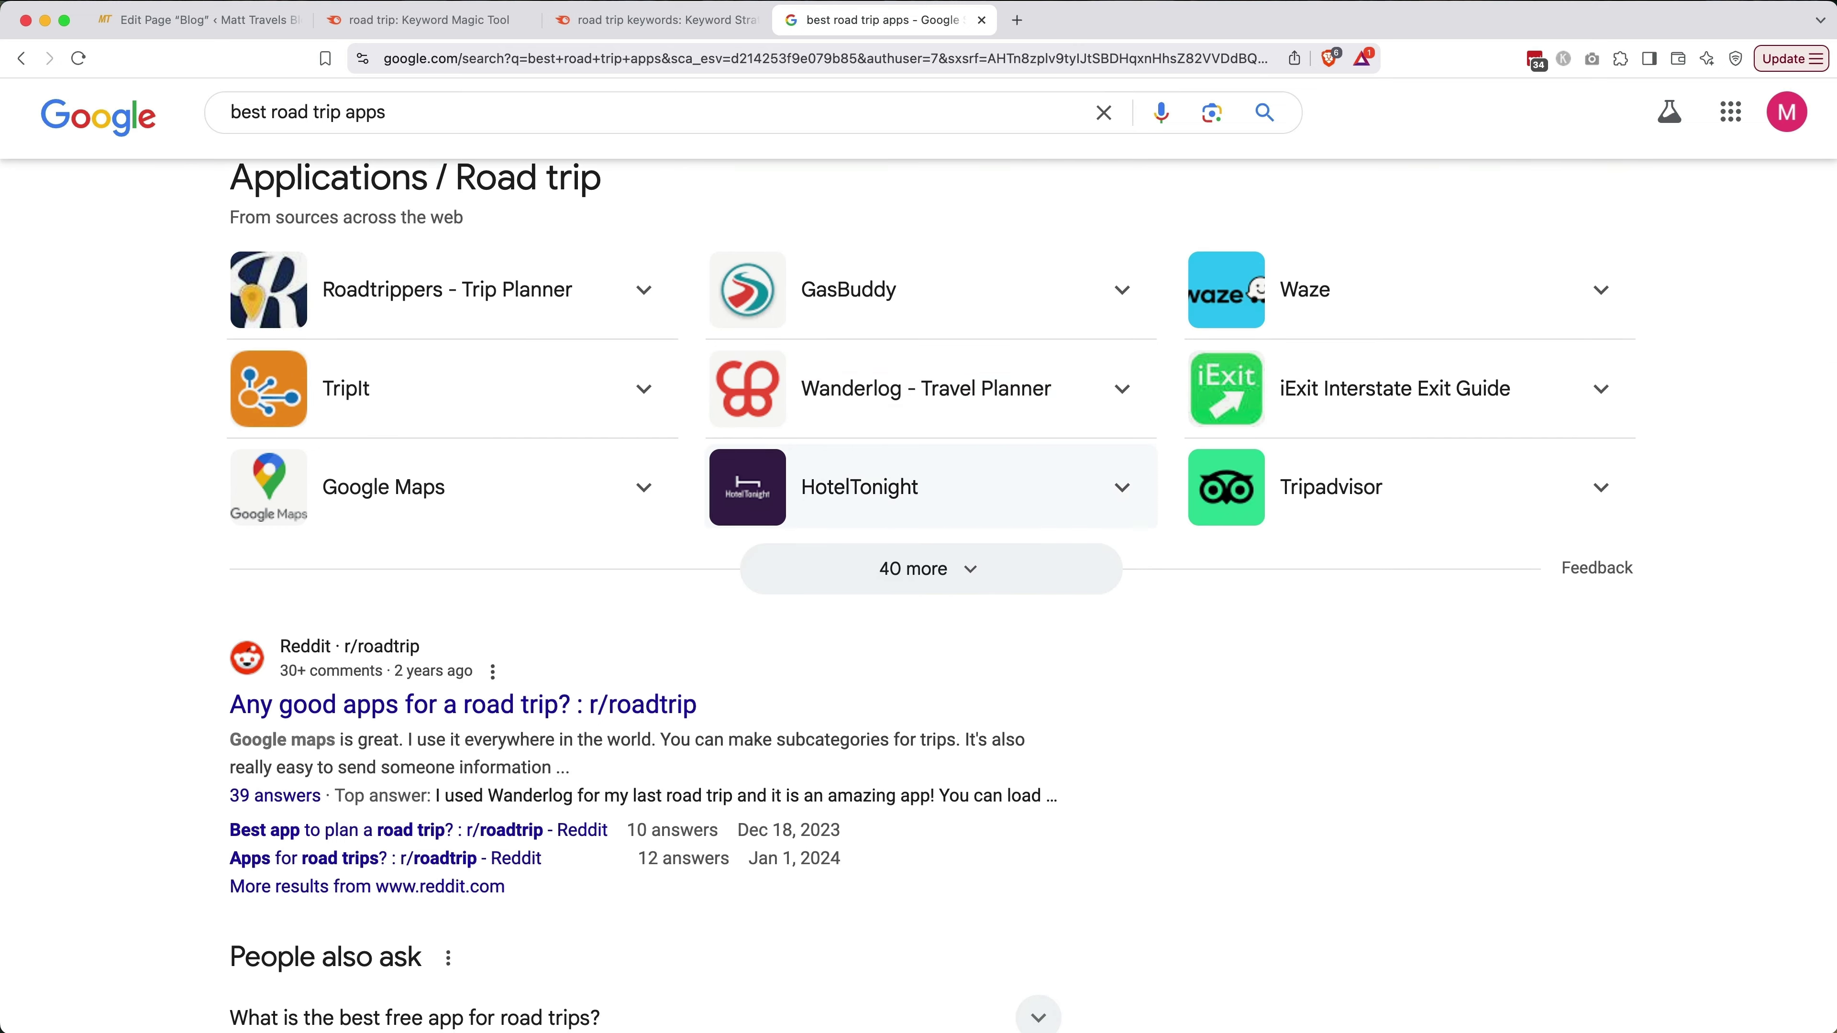
scroll(933, 485, down, 18)
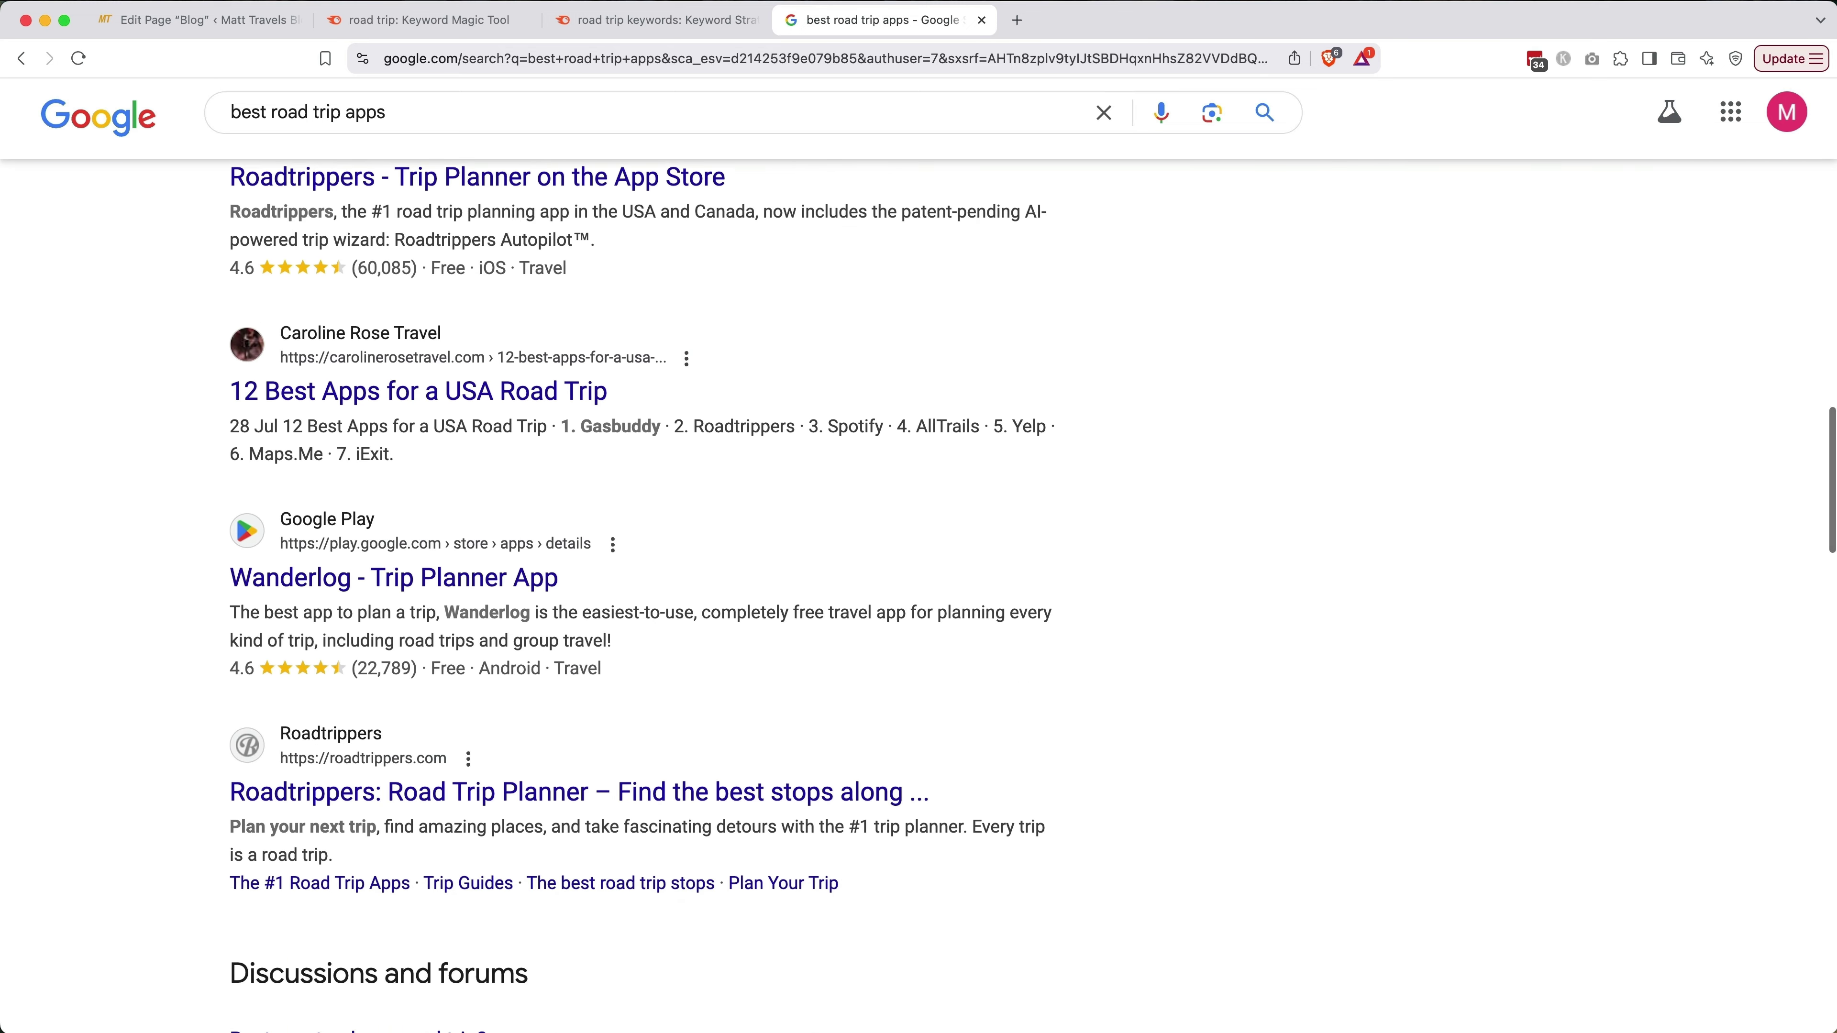
scroll(471, 506, down, 1)
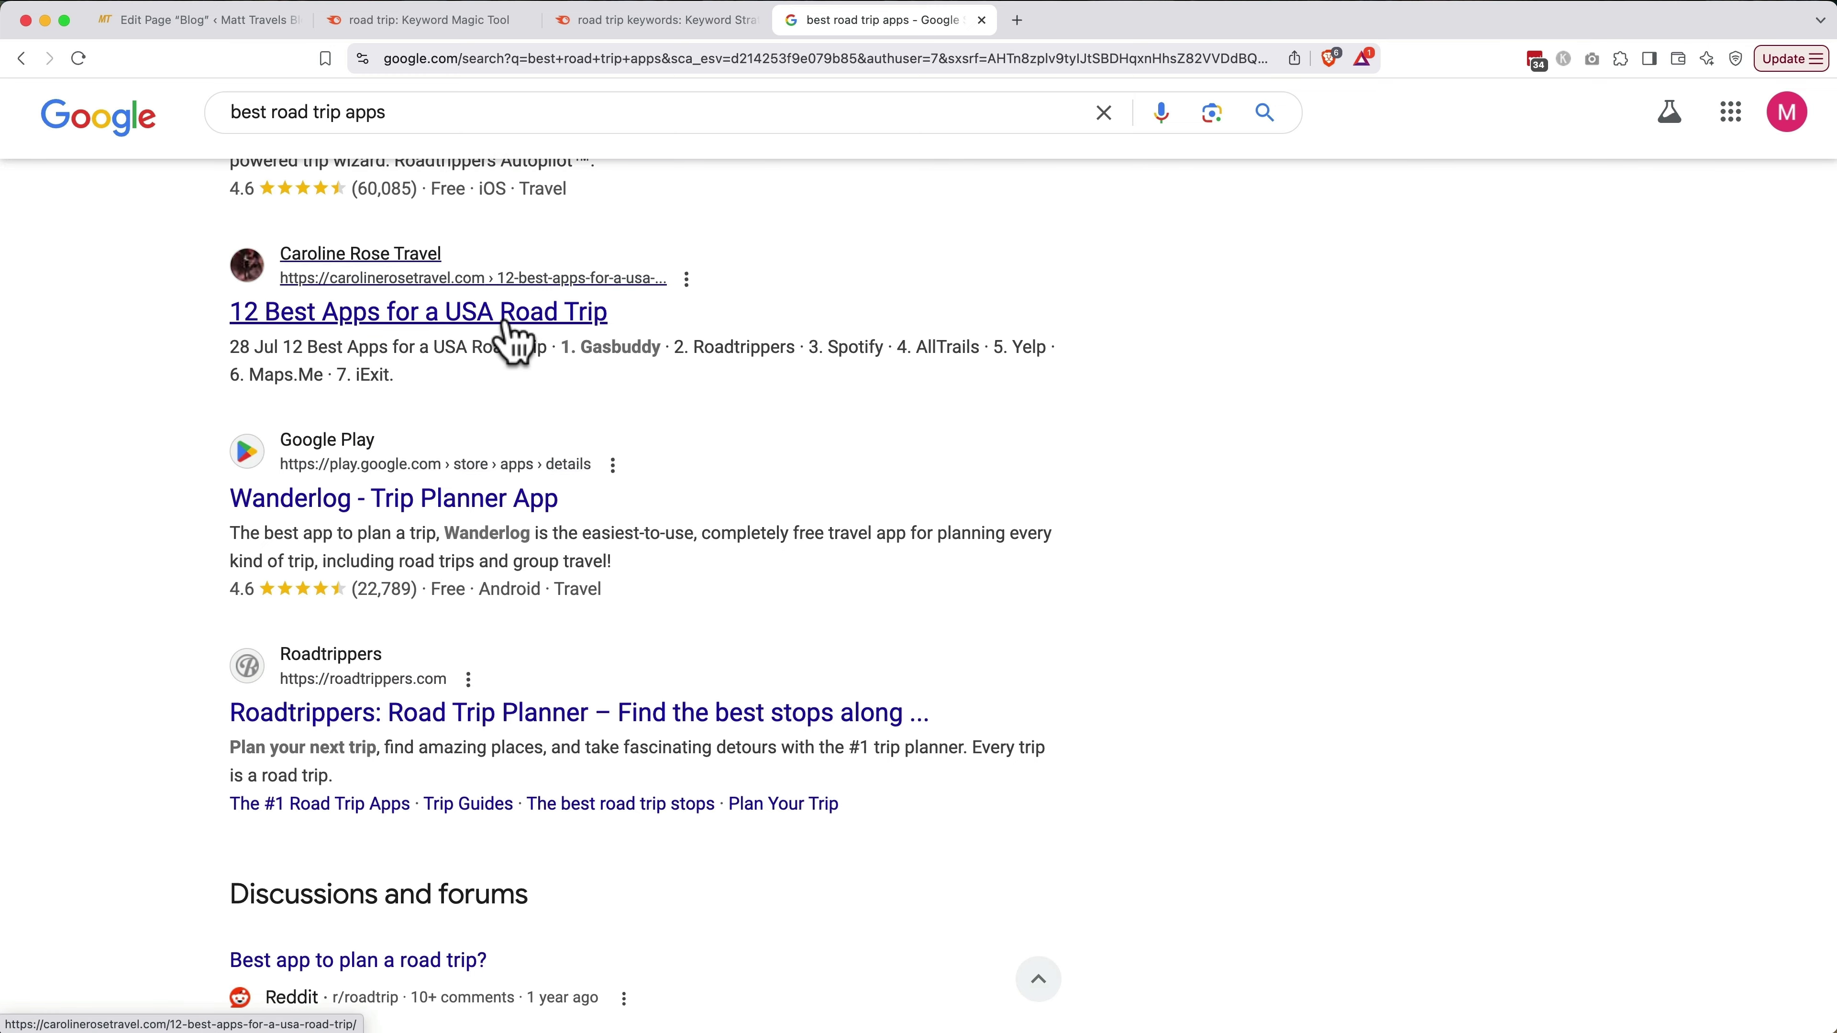
click(513, 340)
scroll(515, 336, down, 4)
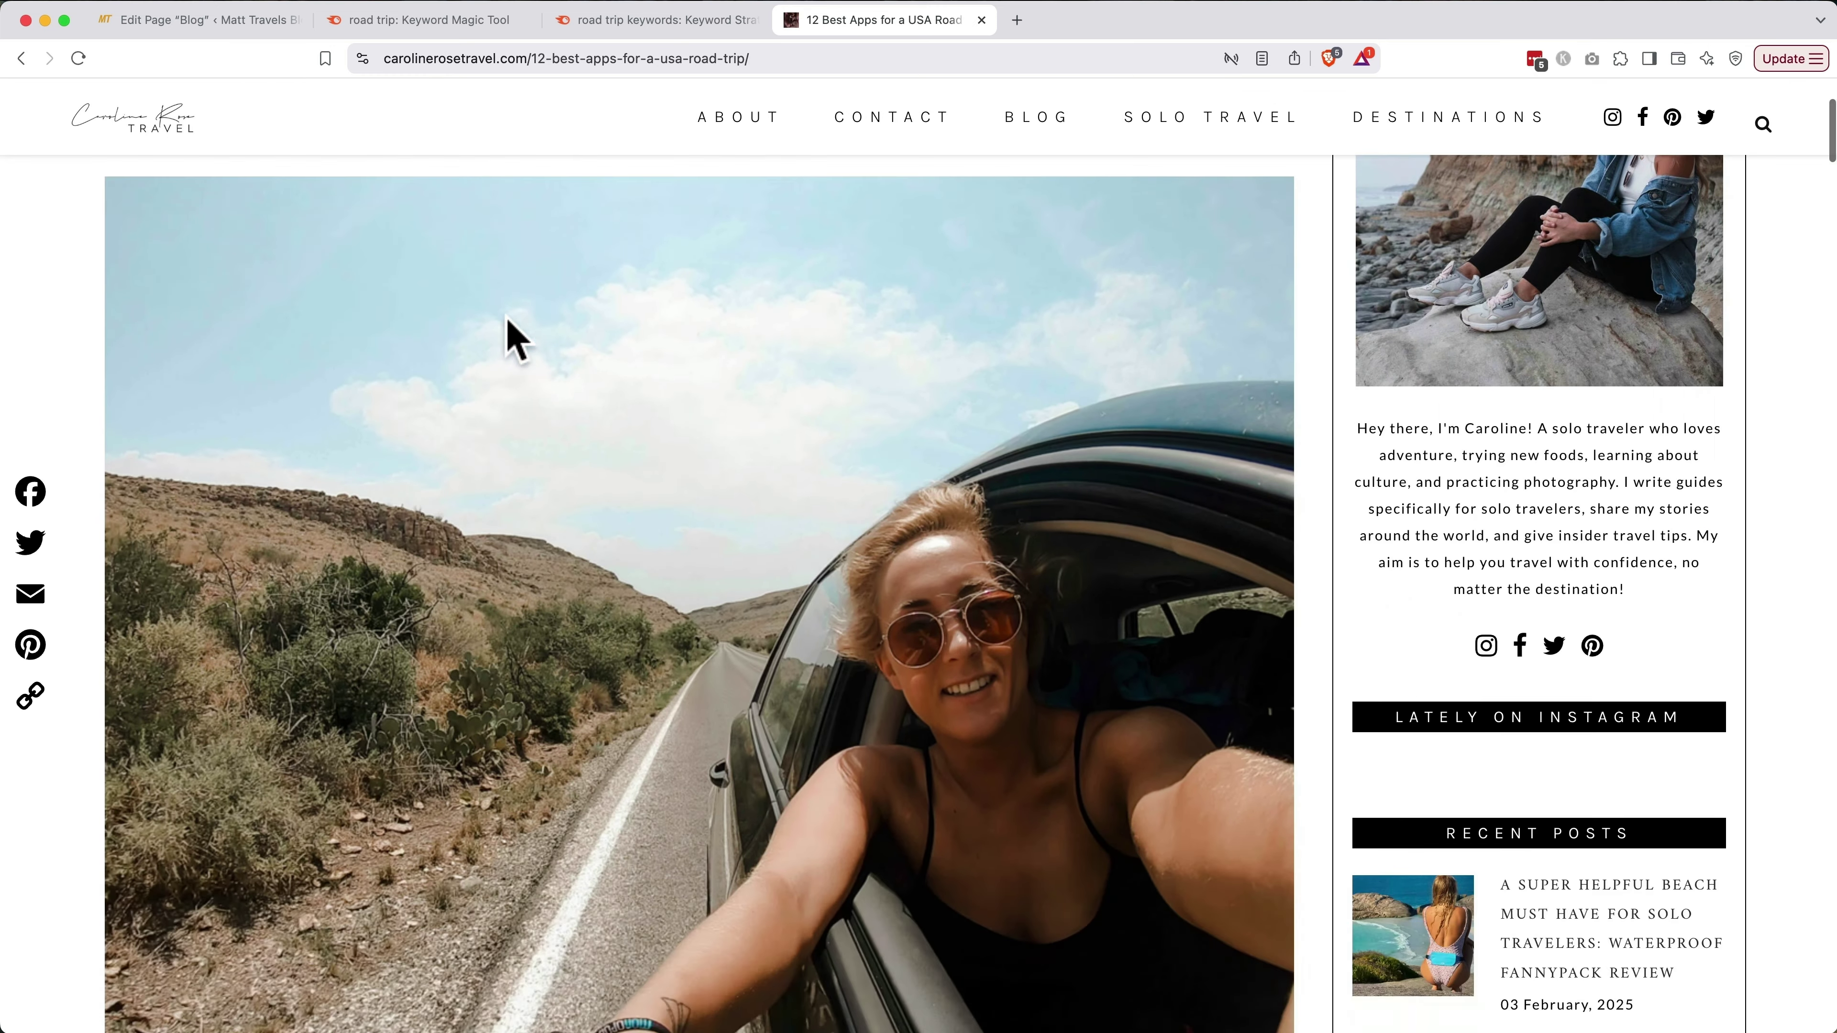
scroll(515, 339, down, 18)
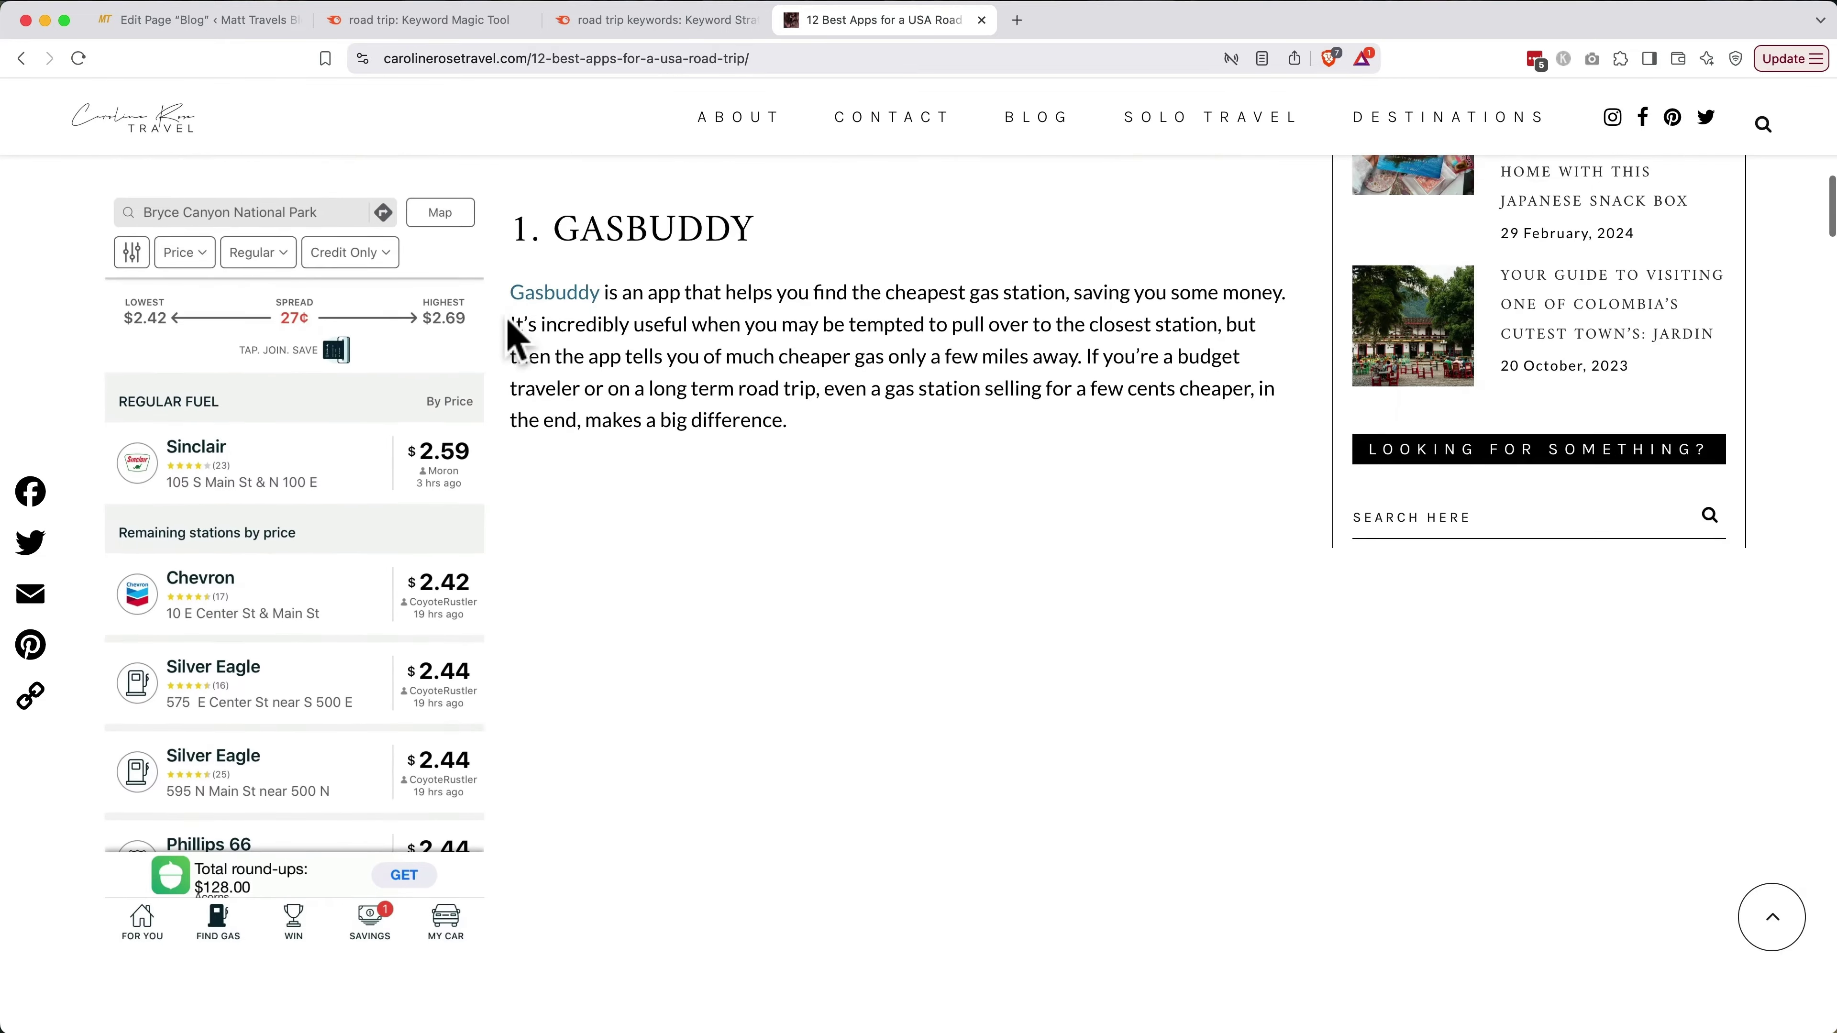
scroll(508, 326, down, 10)
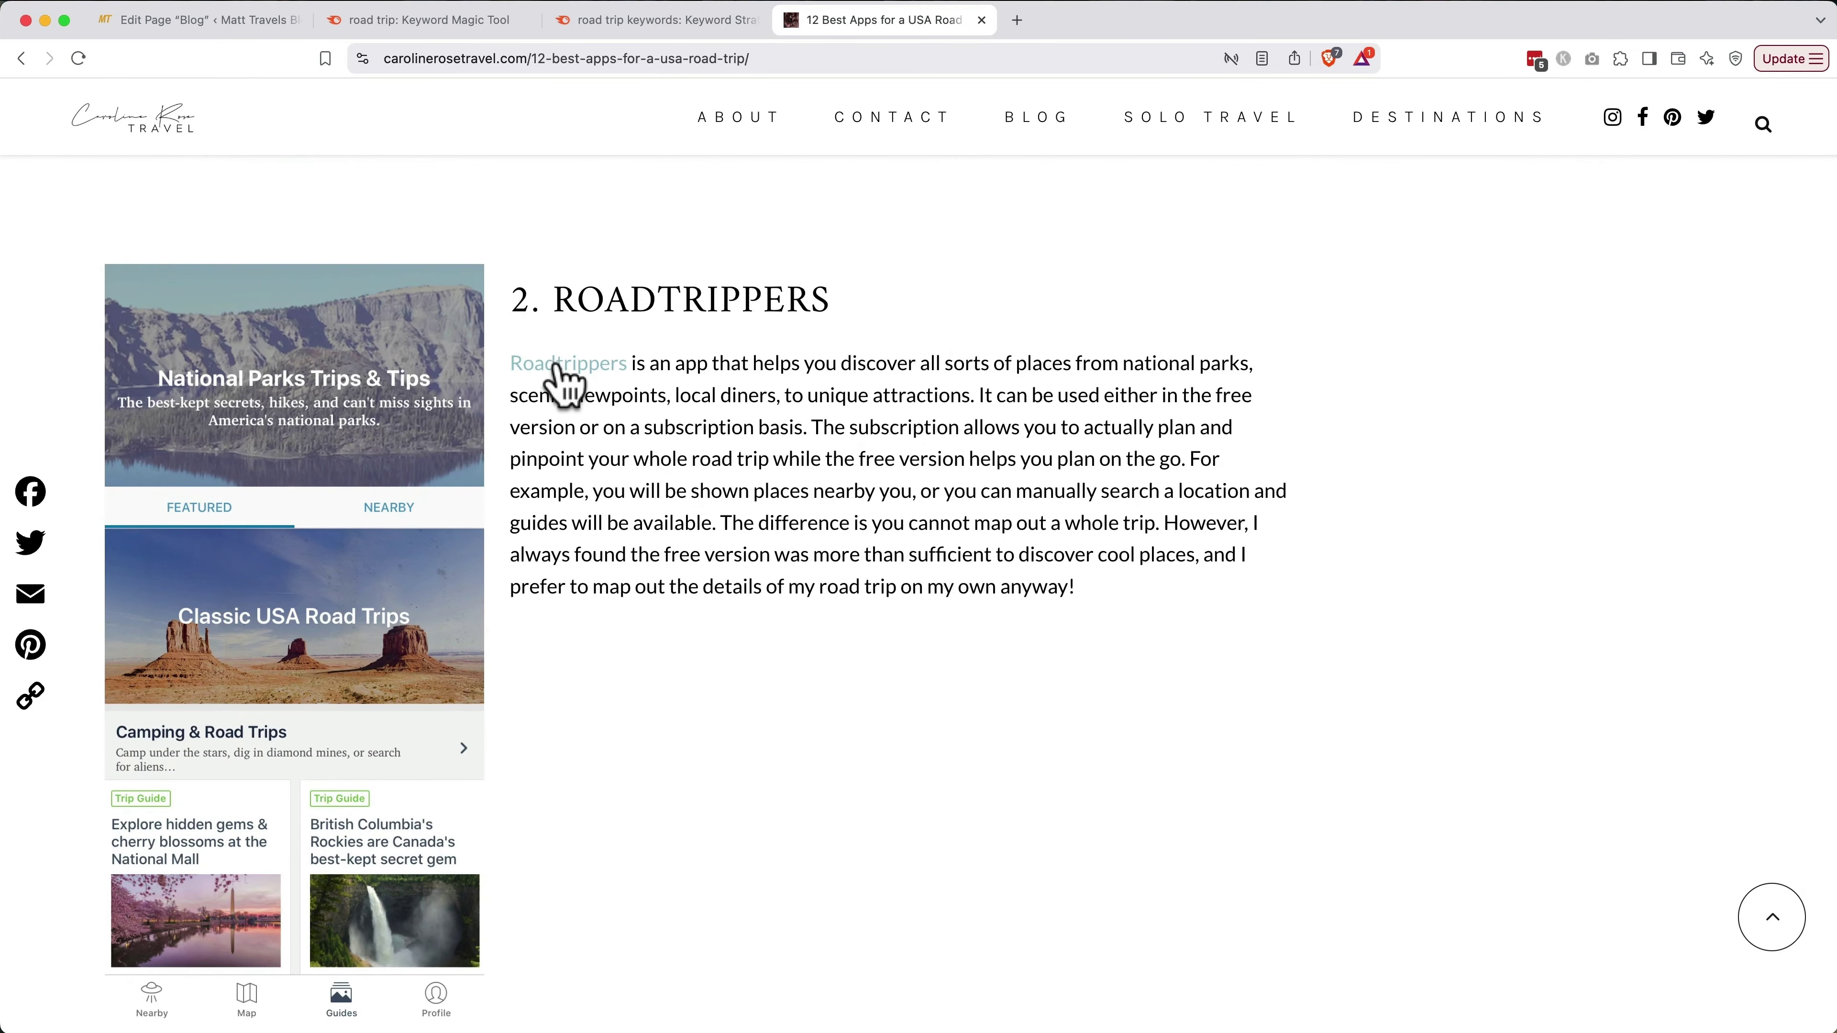
click(568, 366)
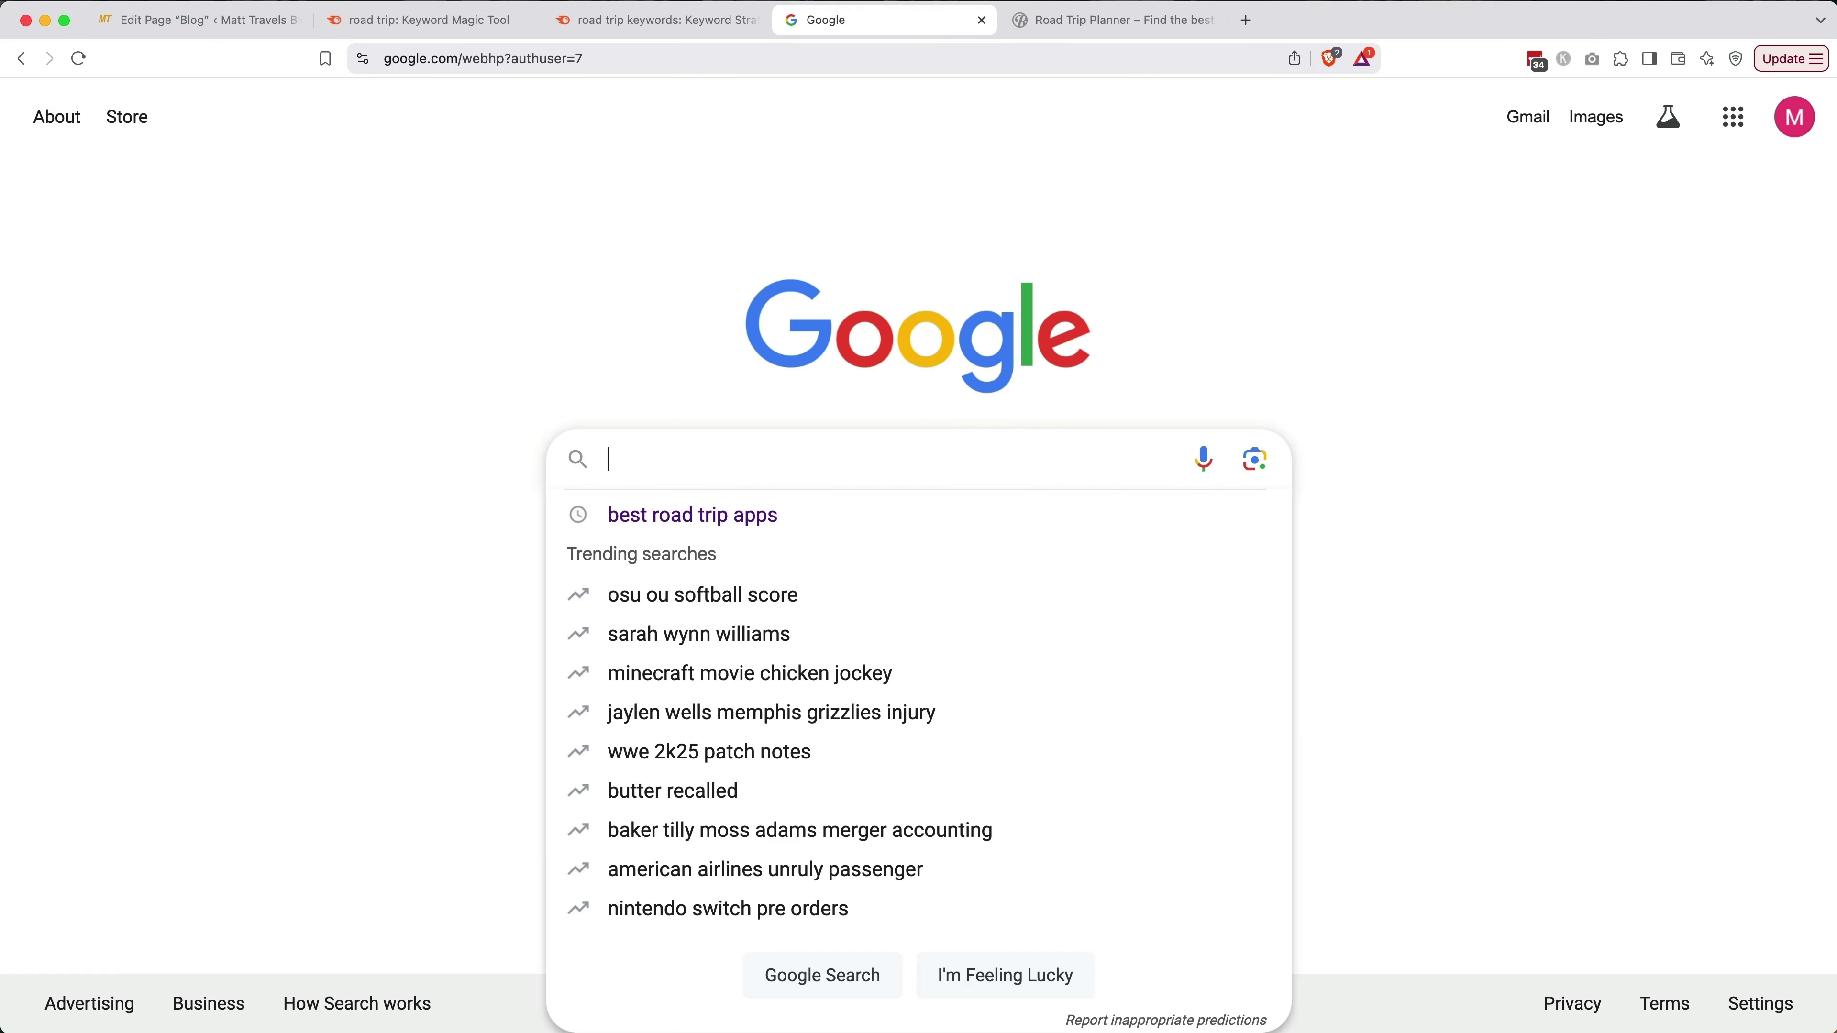
Search 'roadtrippers affiliate program' and open Roadtrippers' Affiliate Program page
text(roadtrippe)
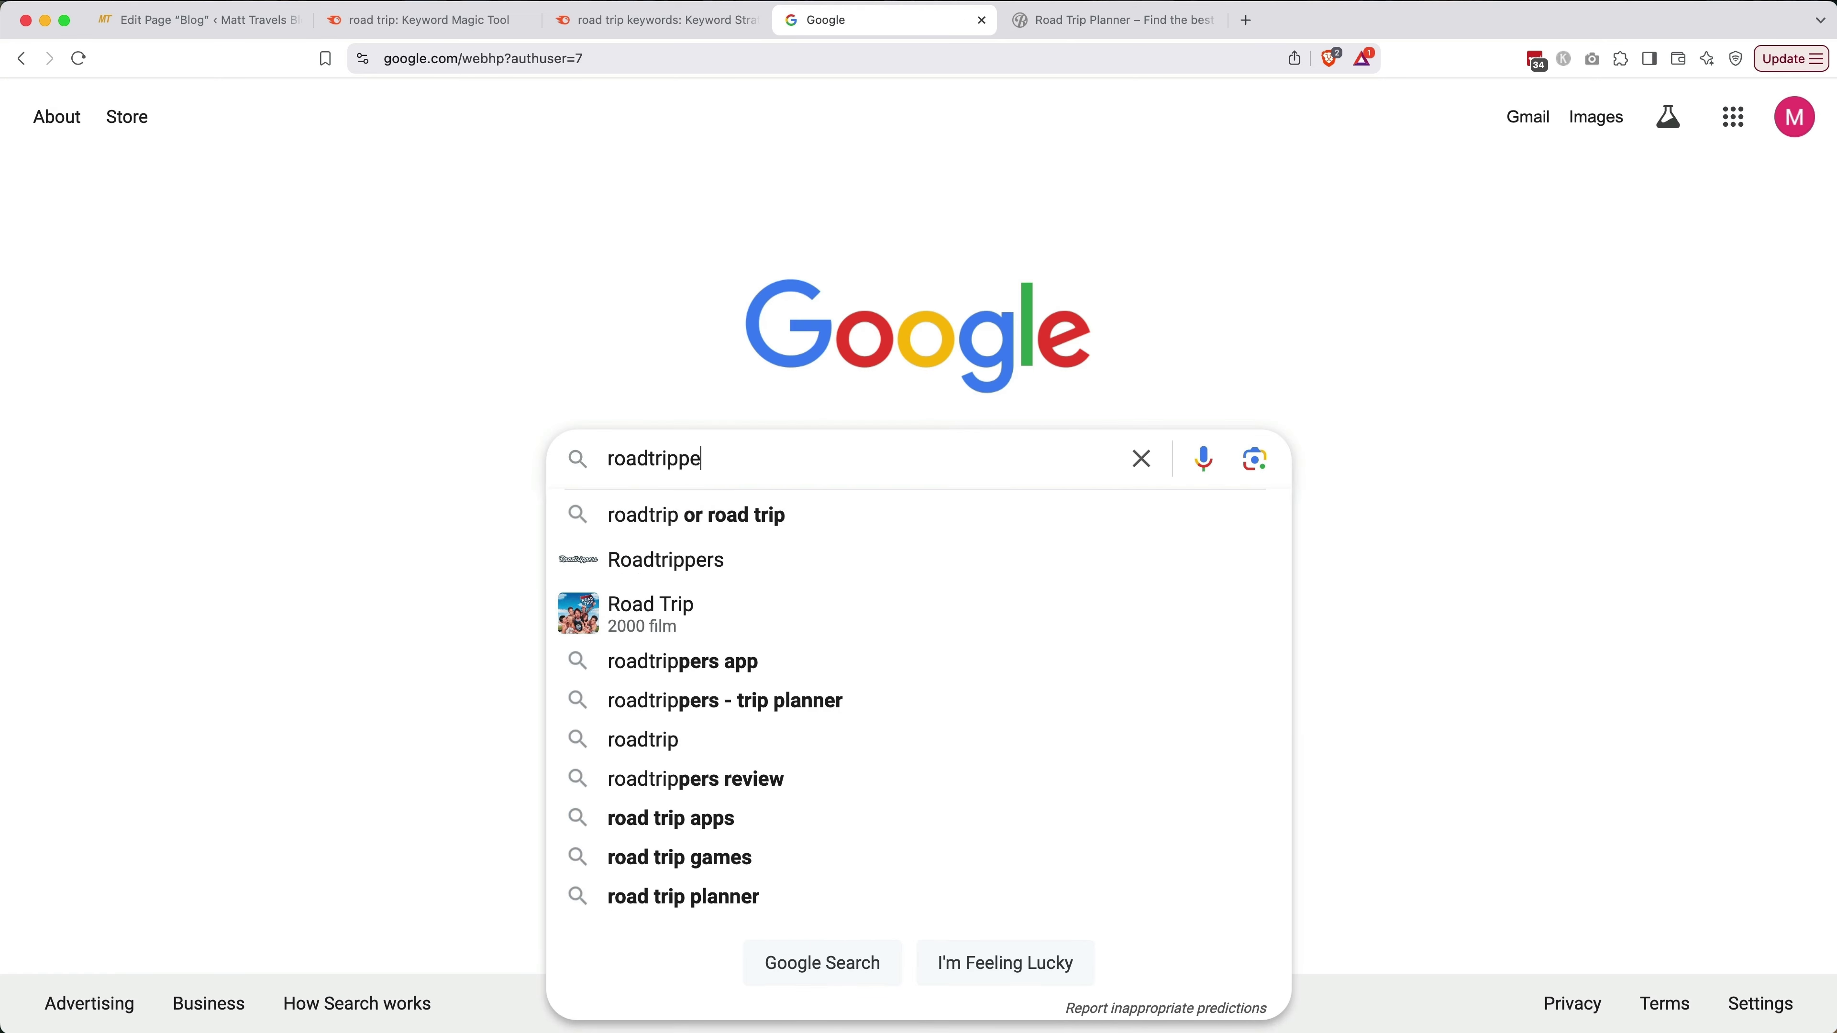
text(rs affiliate prog)
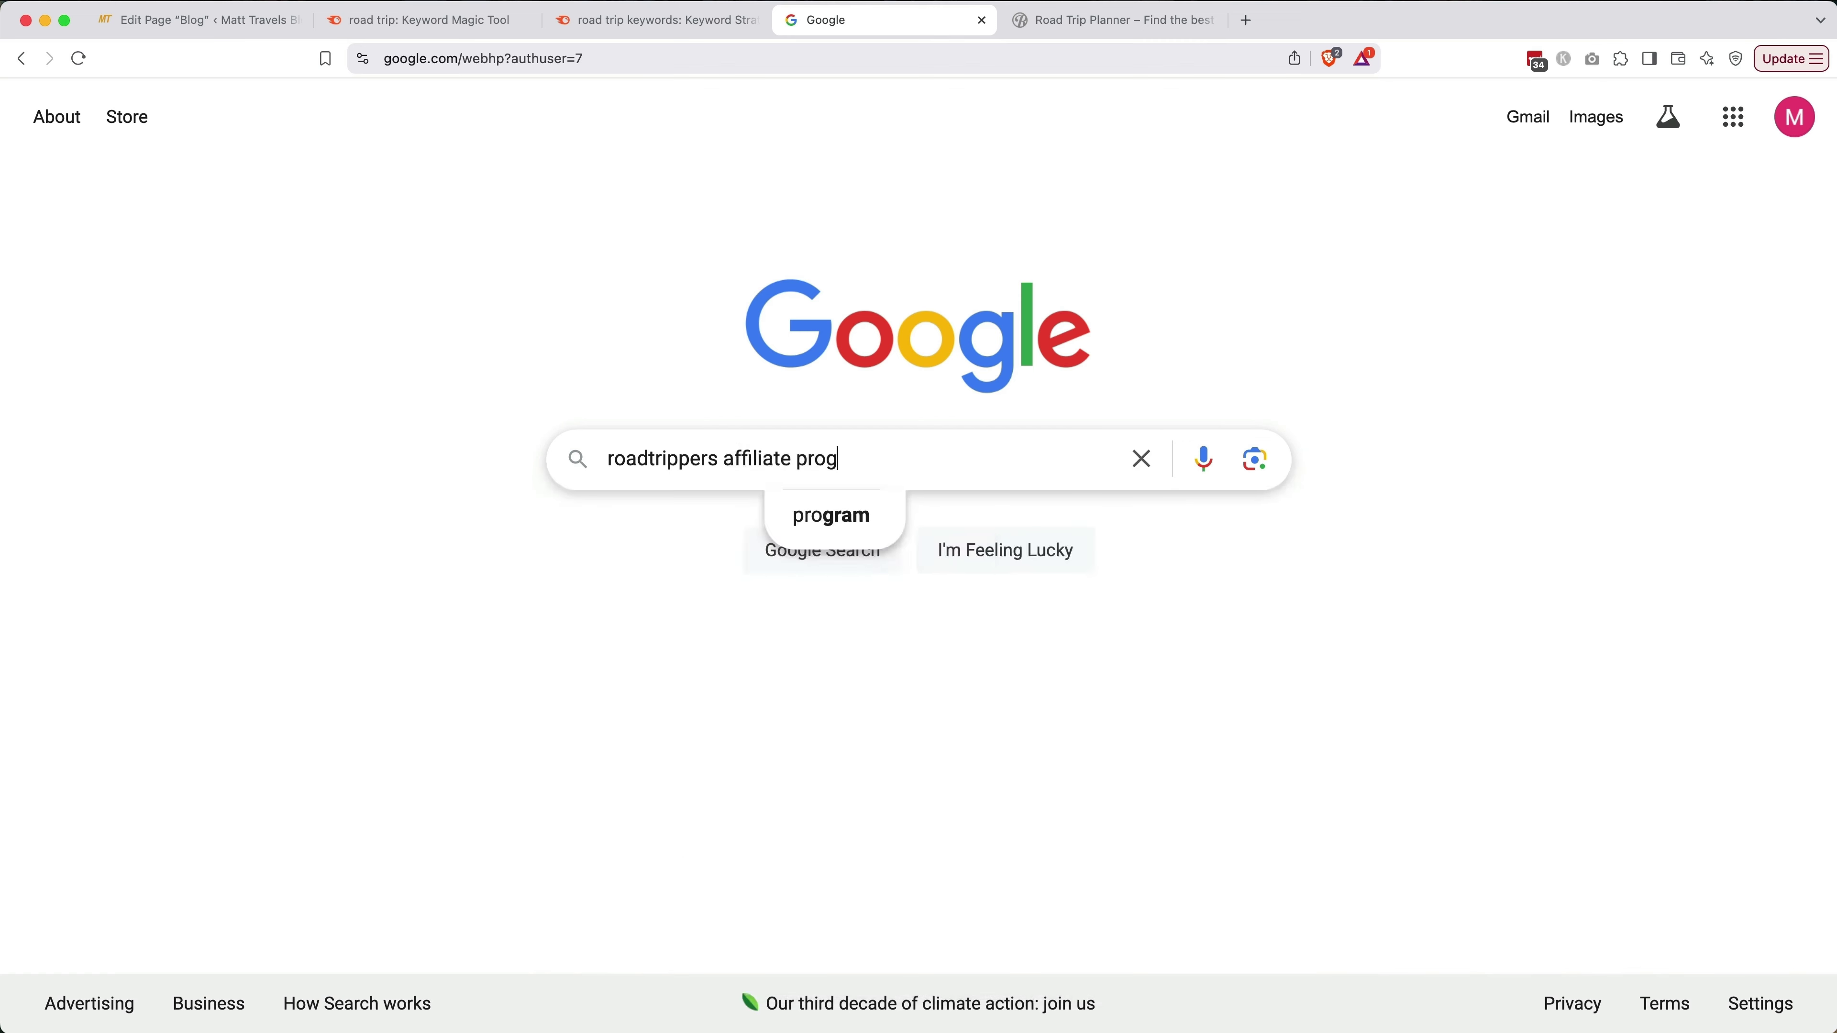
text(ram)
key(Return)
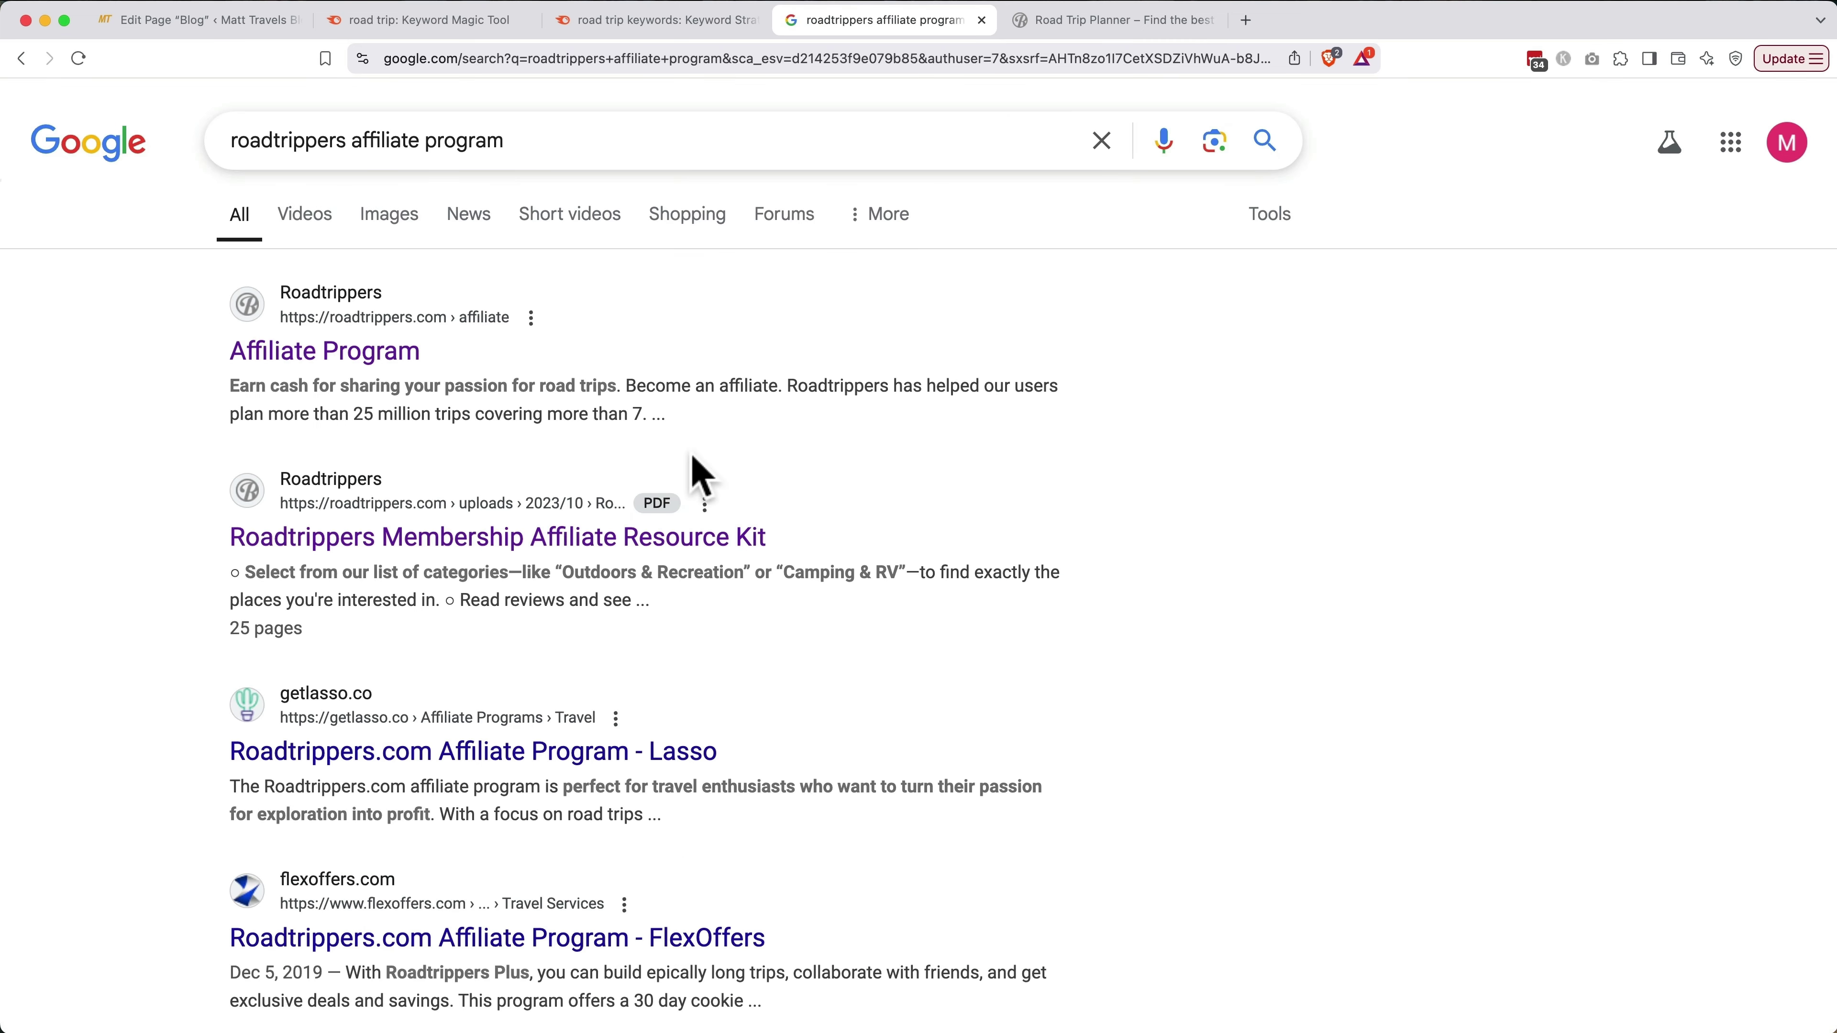
click(395, 357)
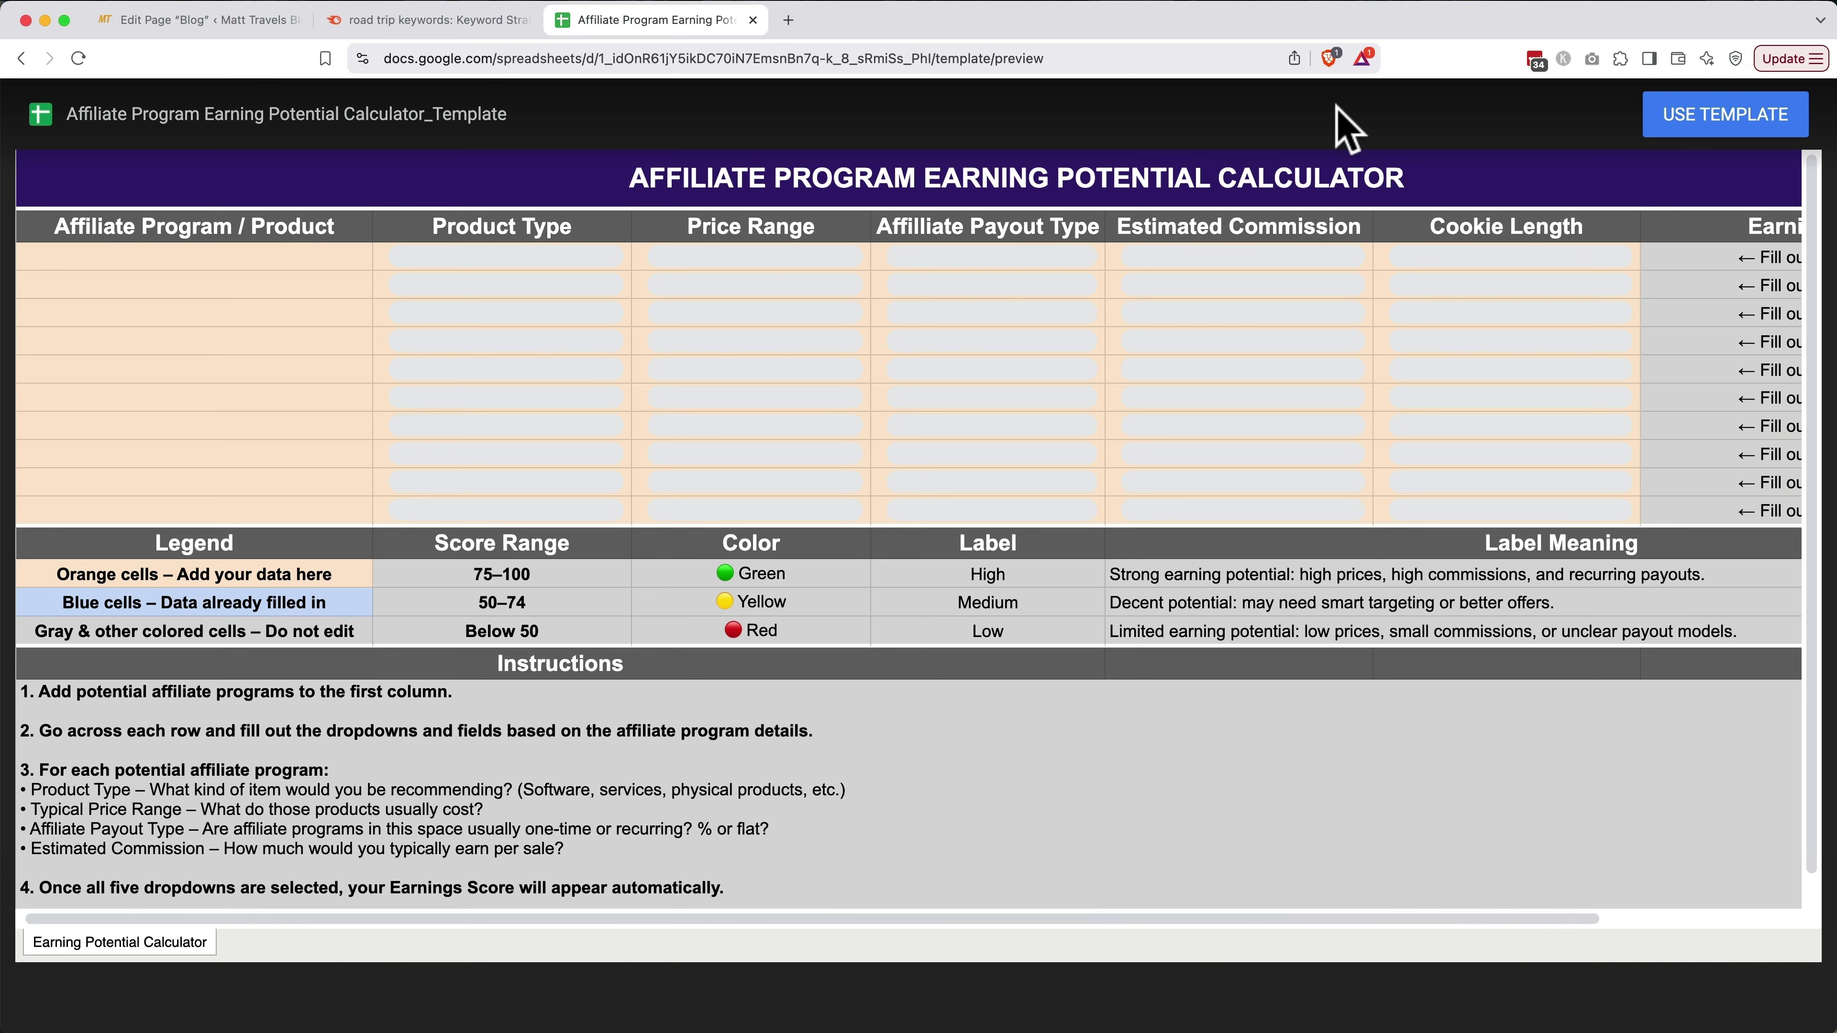
Make an editable copy of the calculator template and enter 'Roadtrippers' in A3
click(1704, 115)
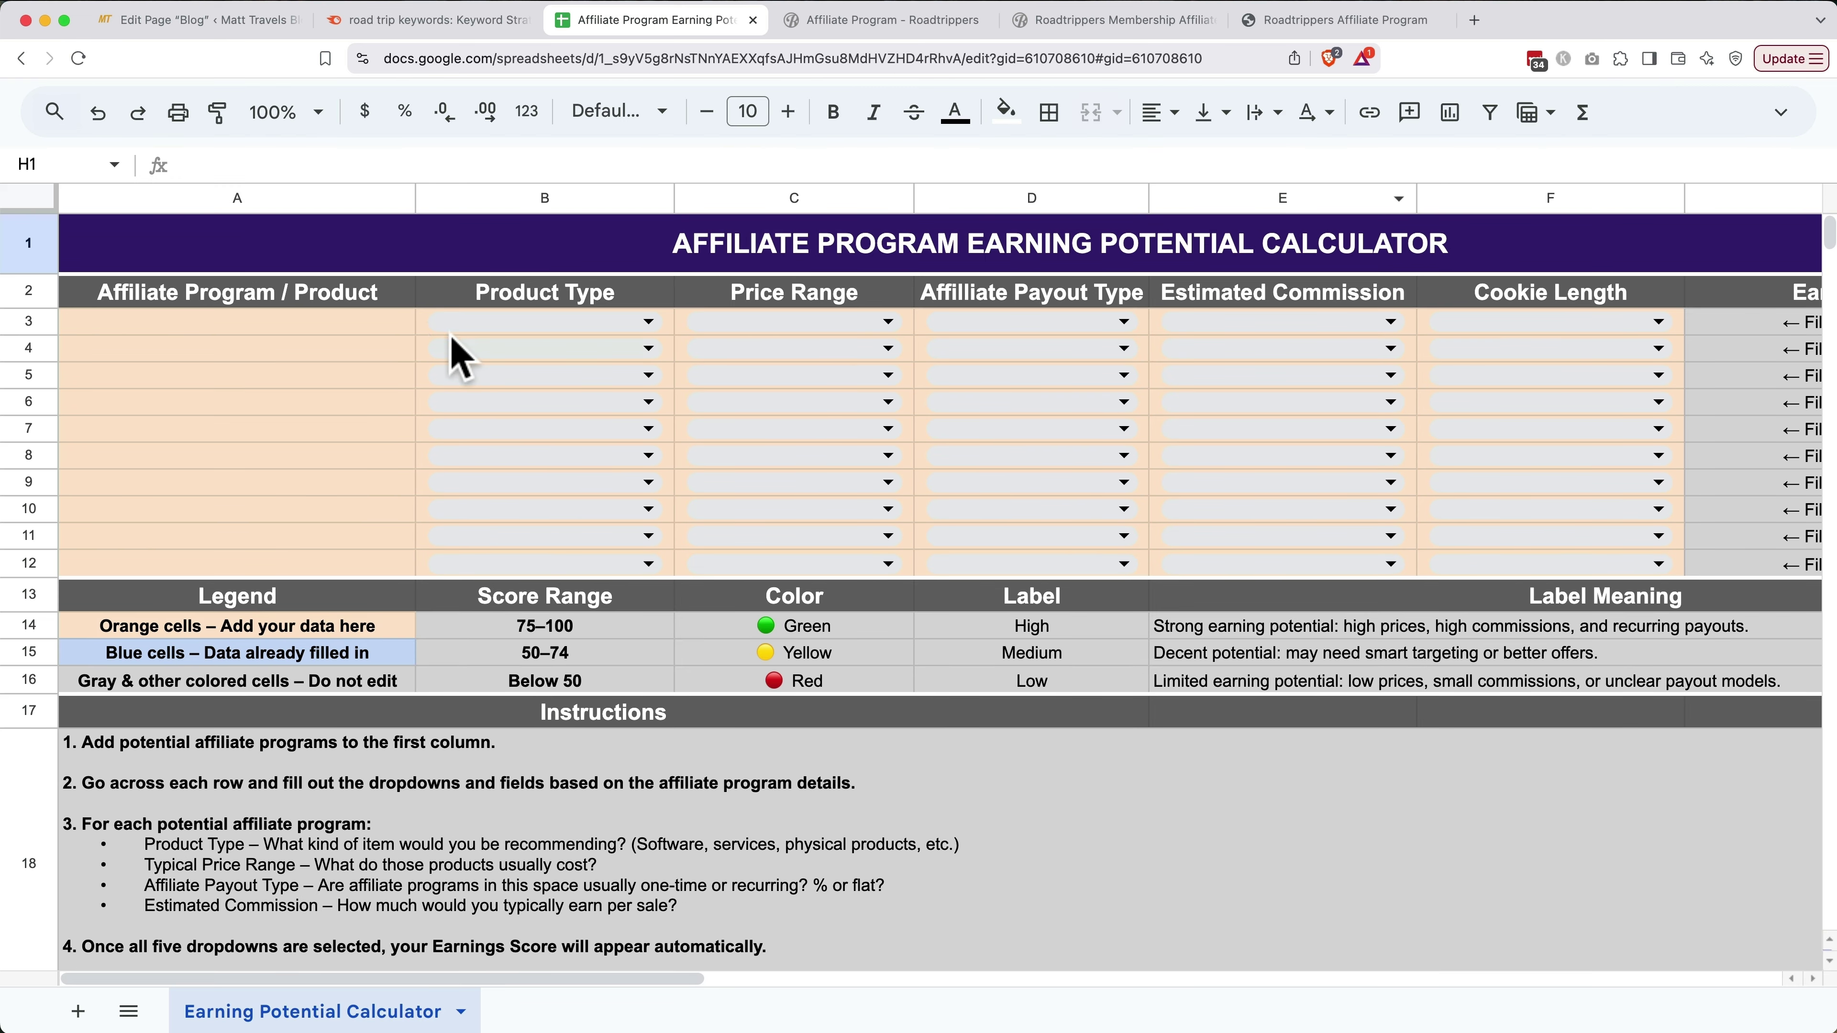
click(403, 329)
text(R)
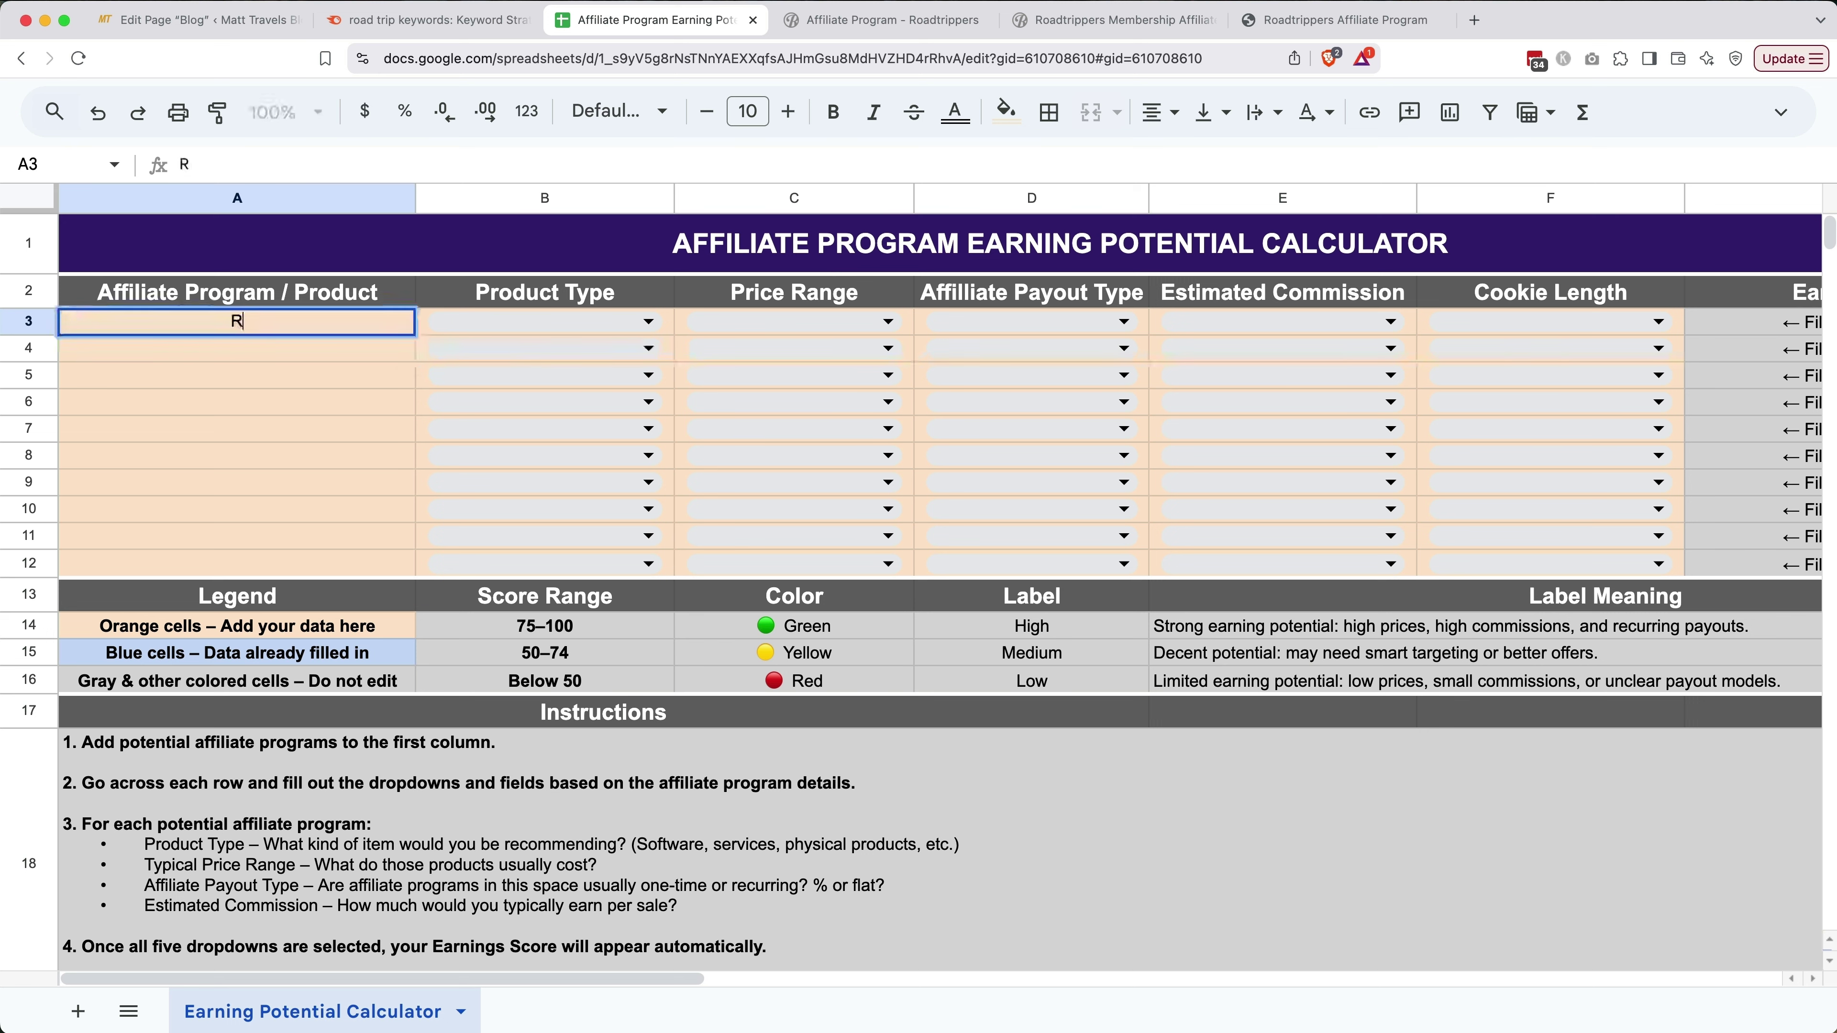
text(oadtrippers)
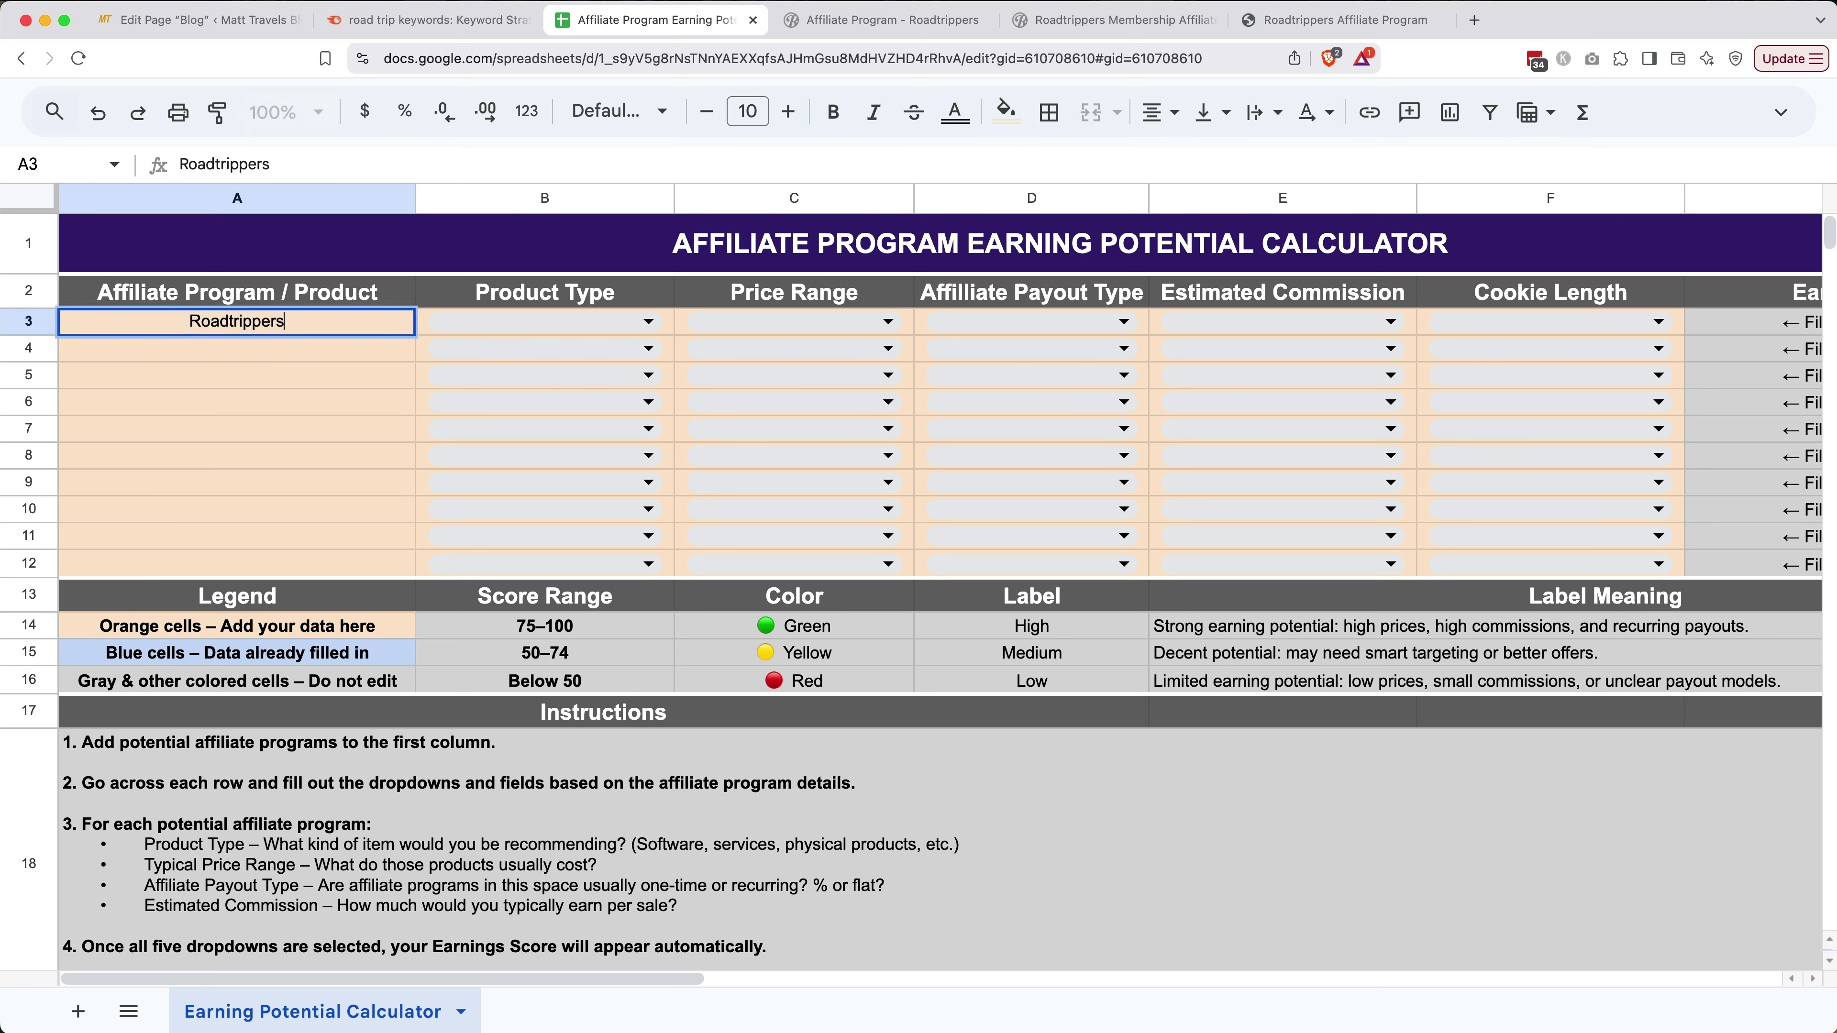
Rate Roadtrippers as Software / SaaS, $0–50, One-time flat, $0–10 commission, 30–59 day cookie
click(624, 322)
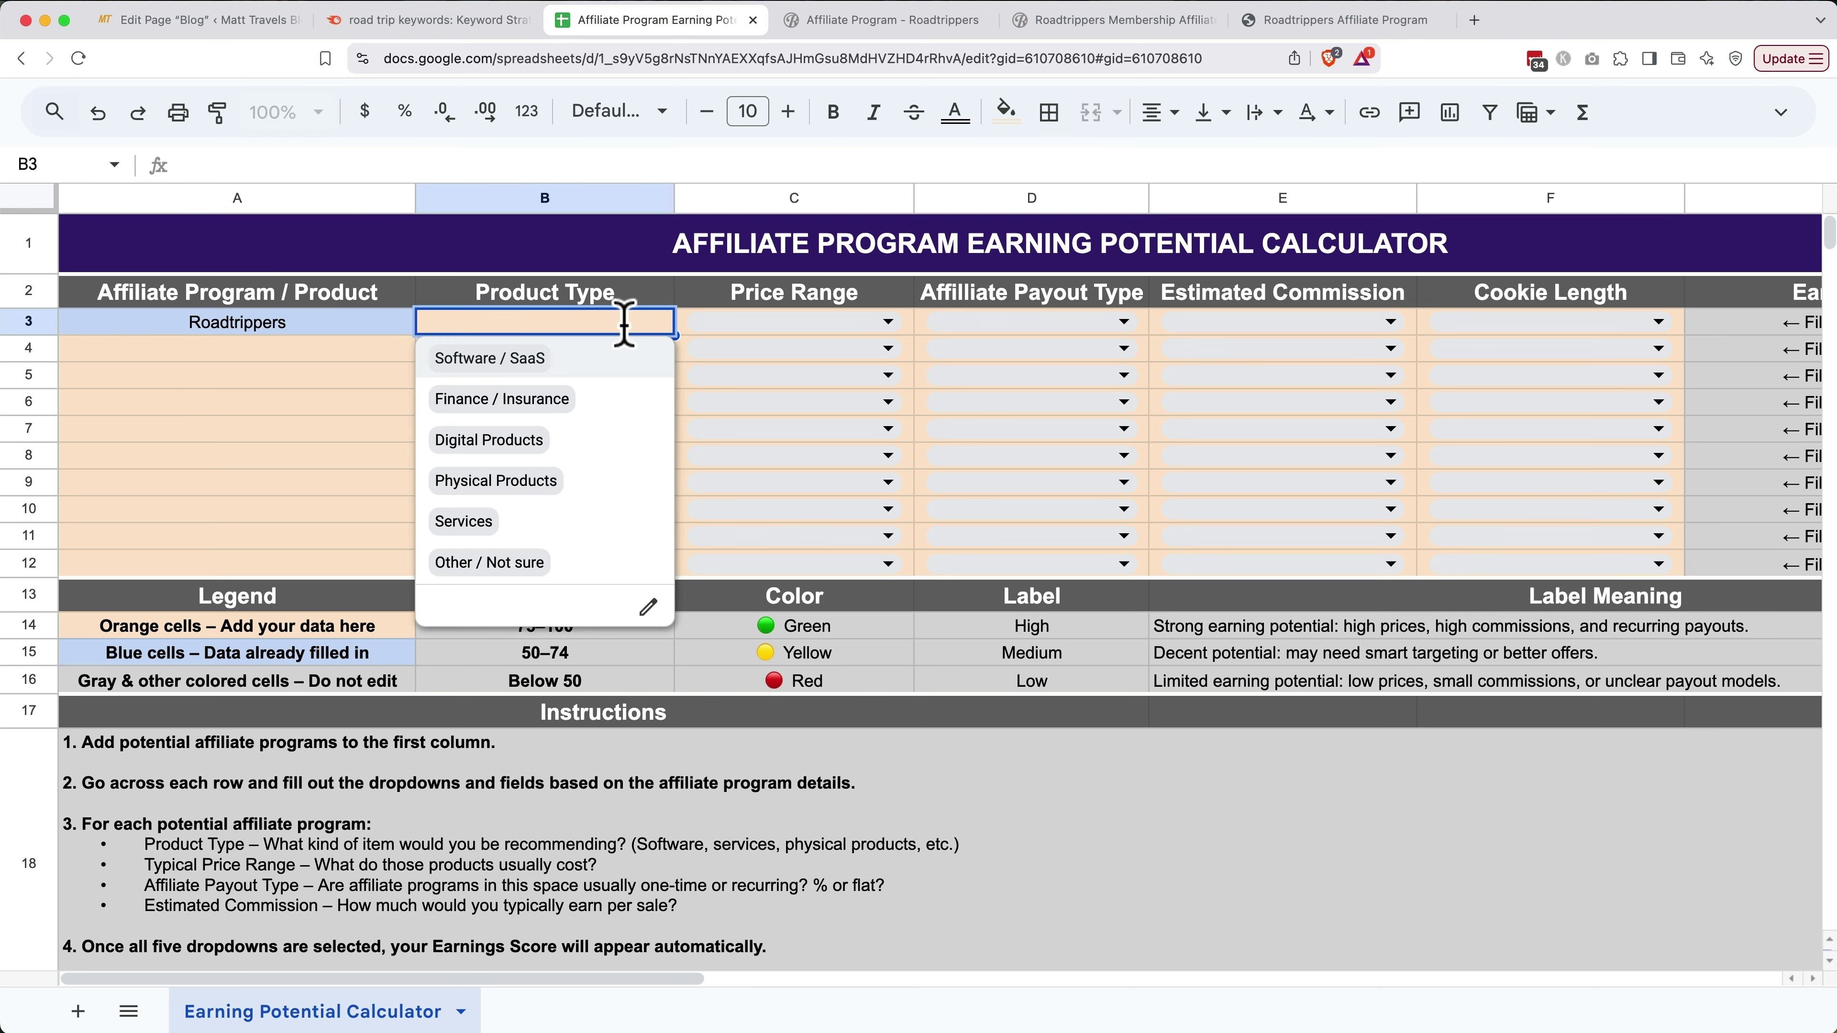
click(614, 360)
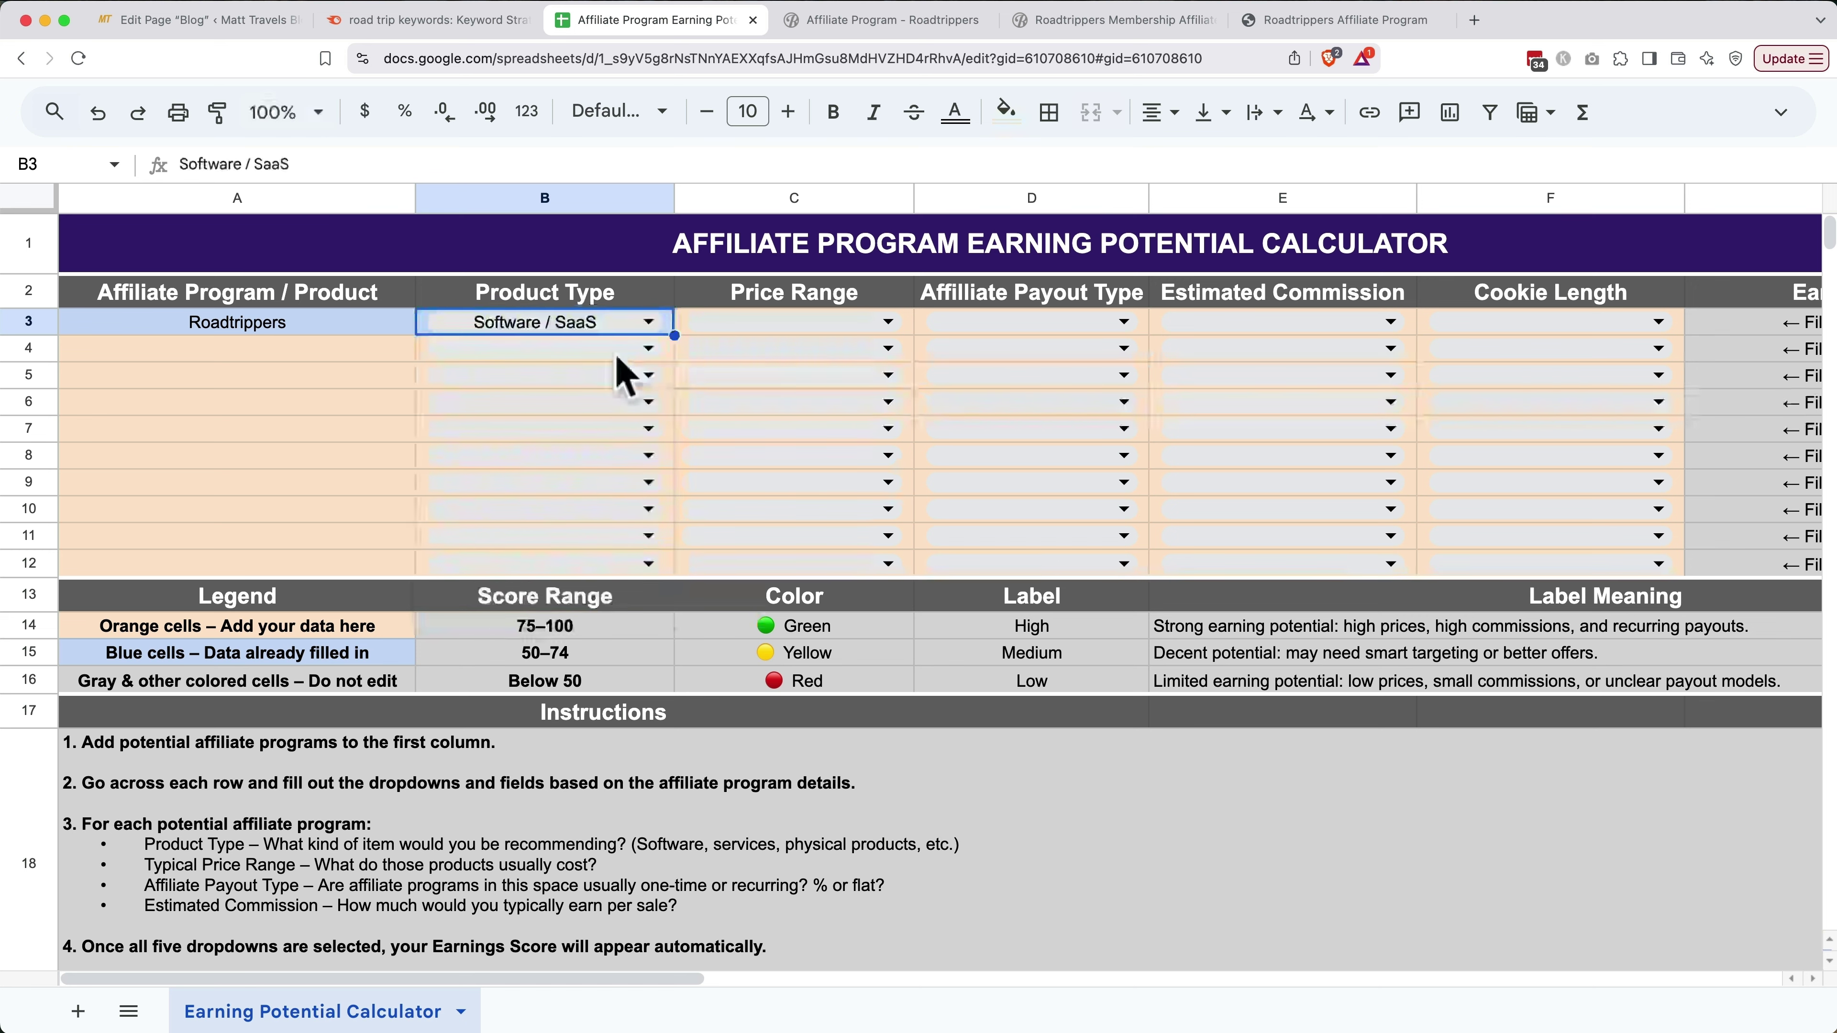
click(754, 325)
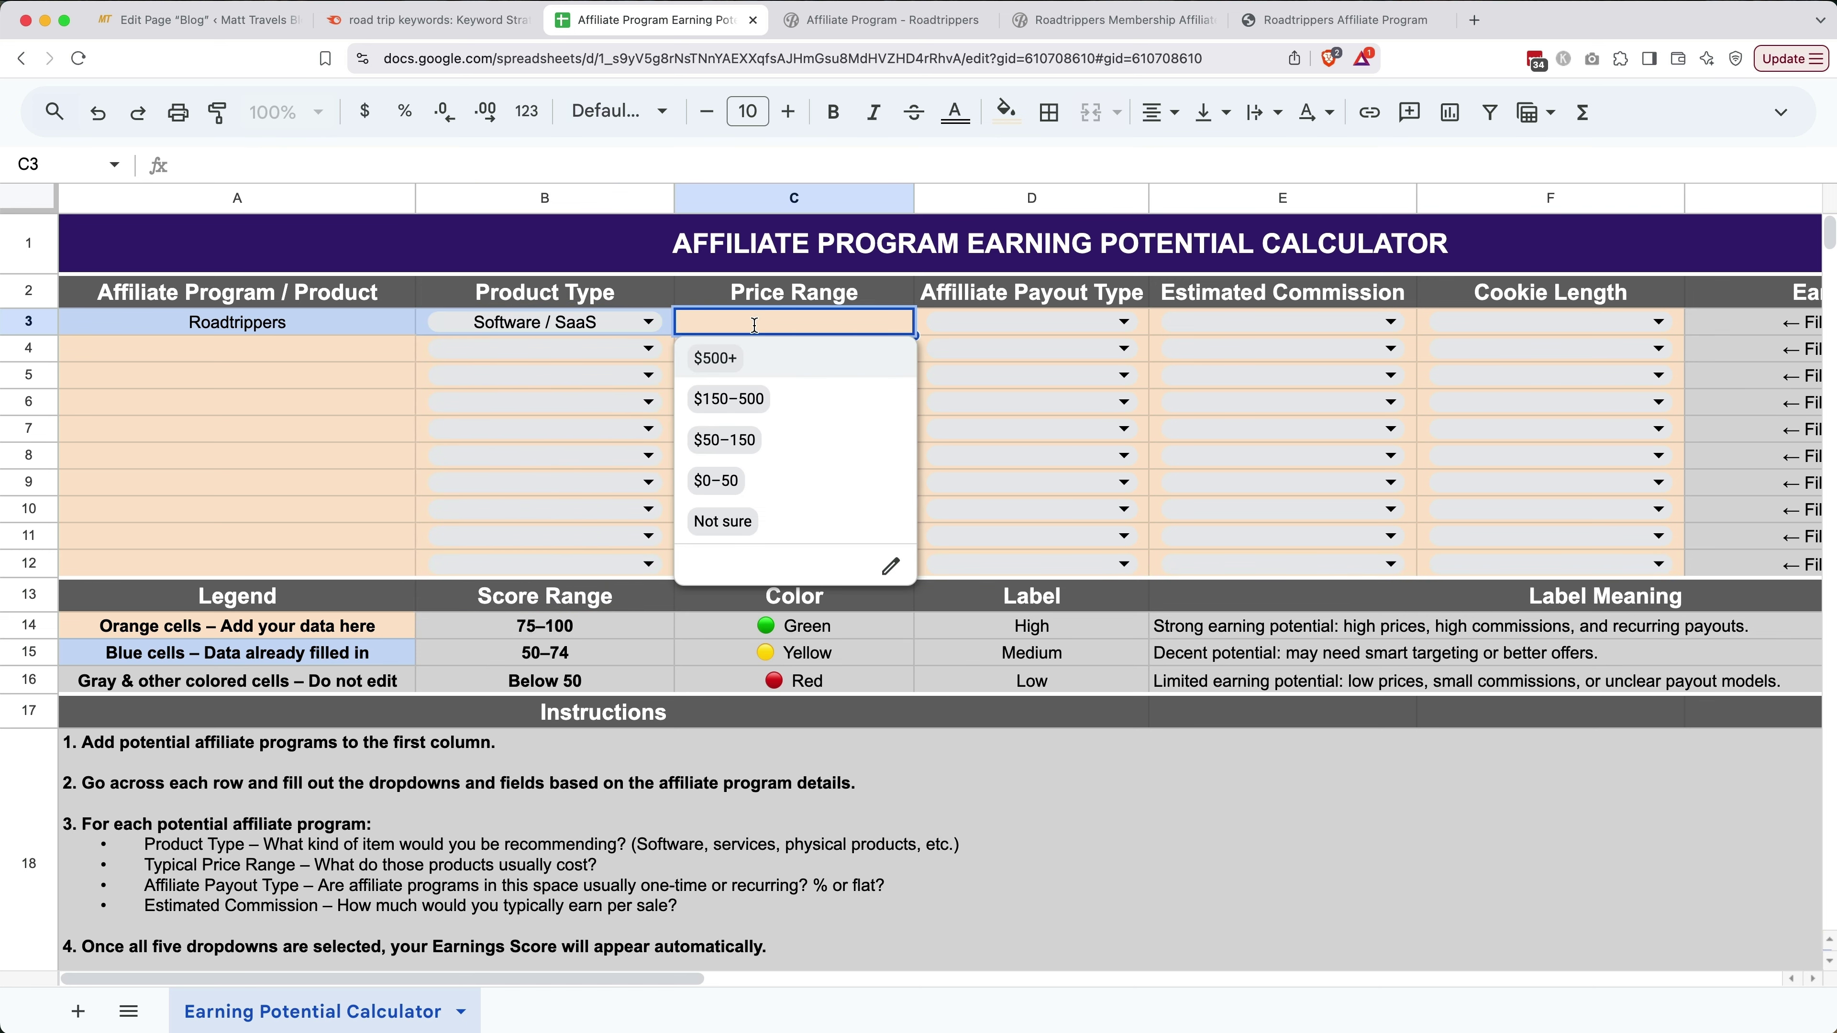
click(739, 480)
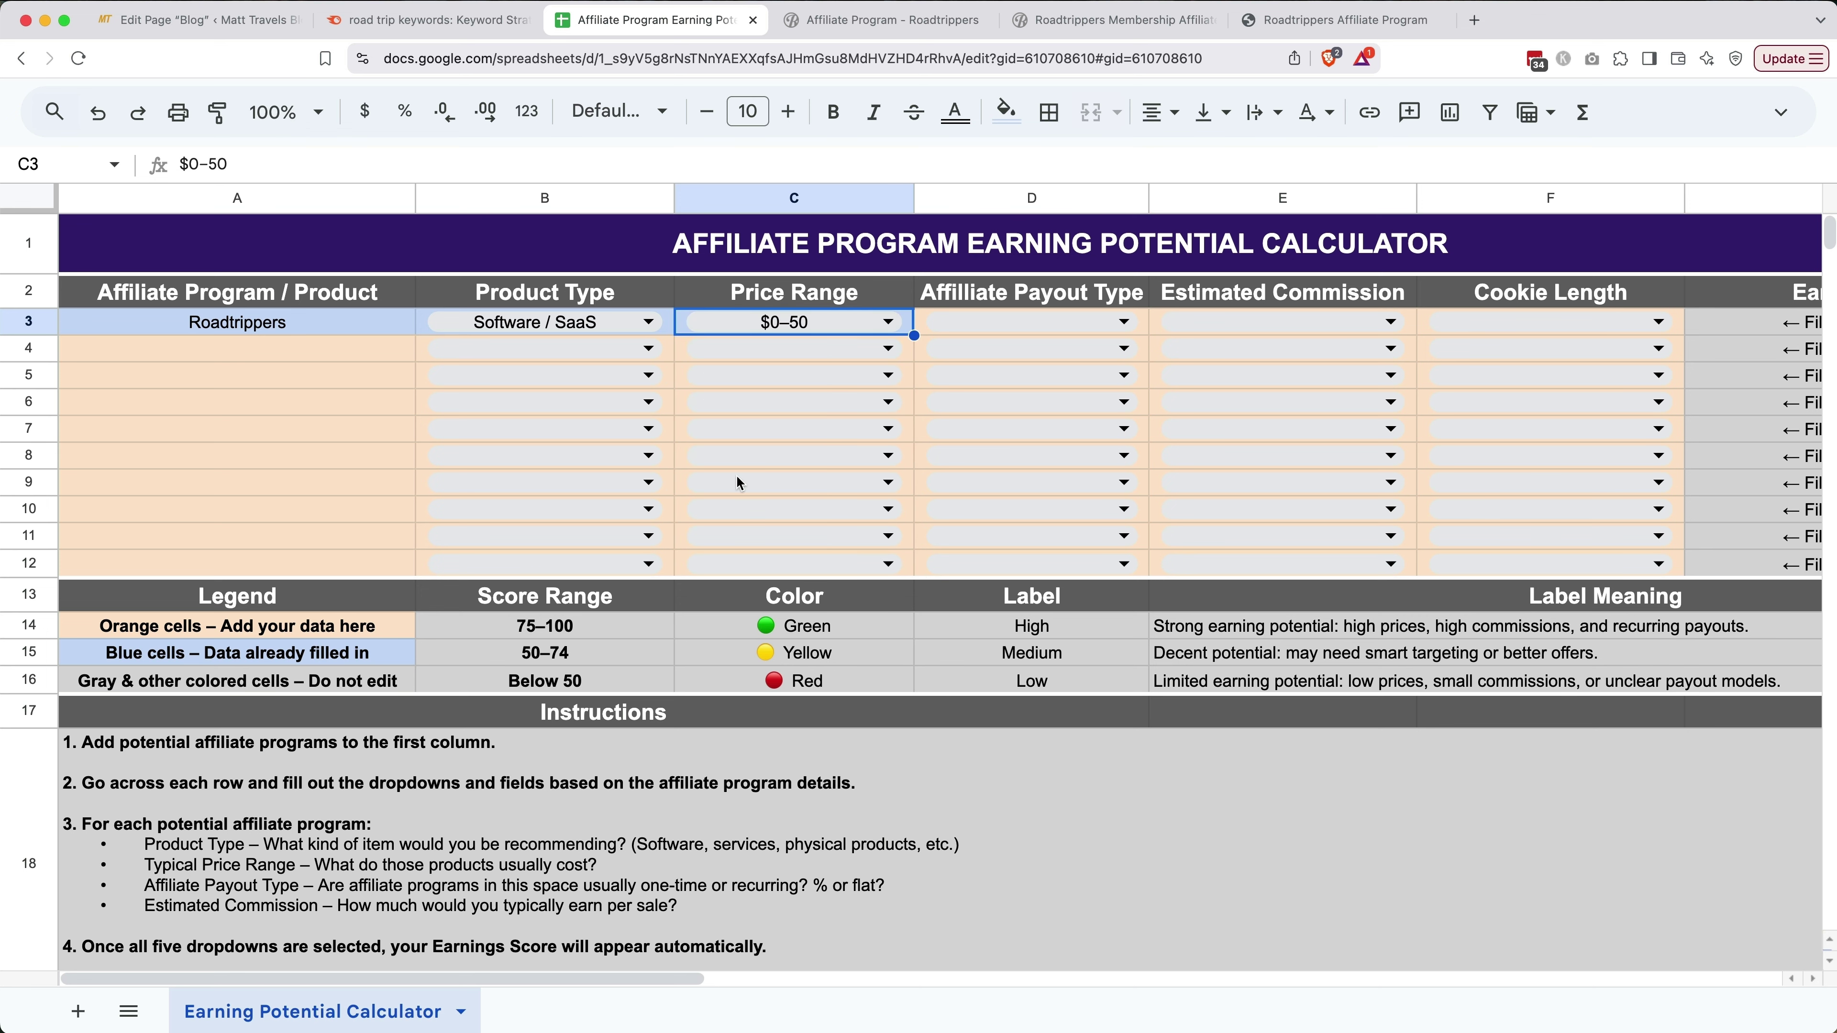
click(984, 323)
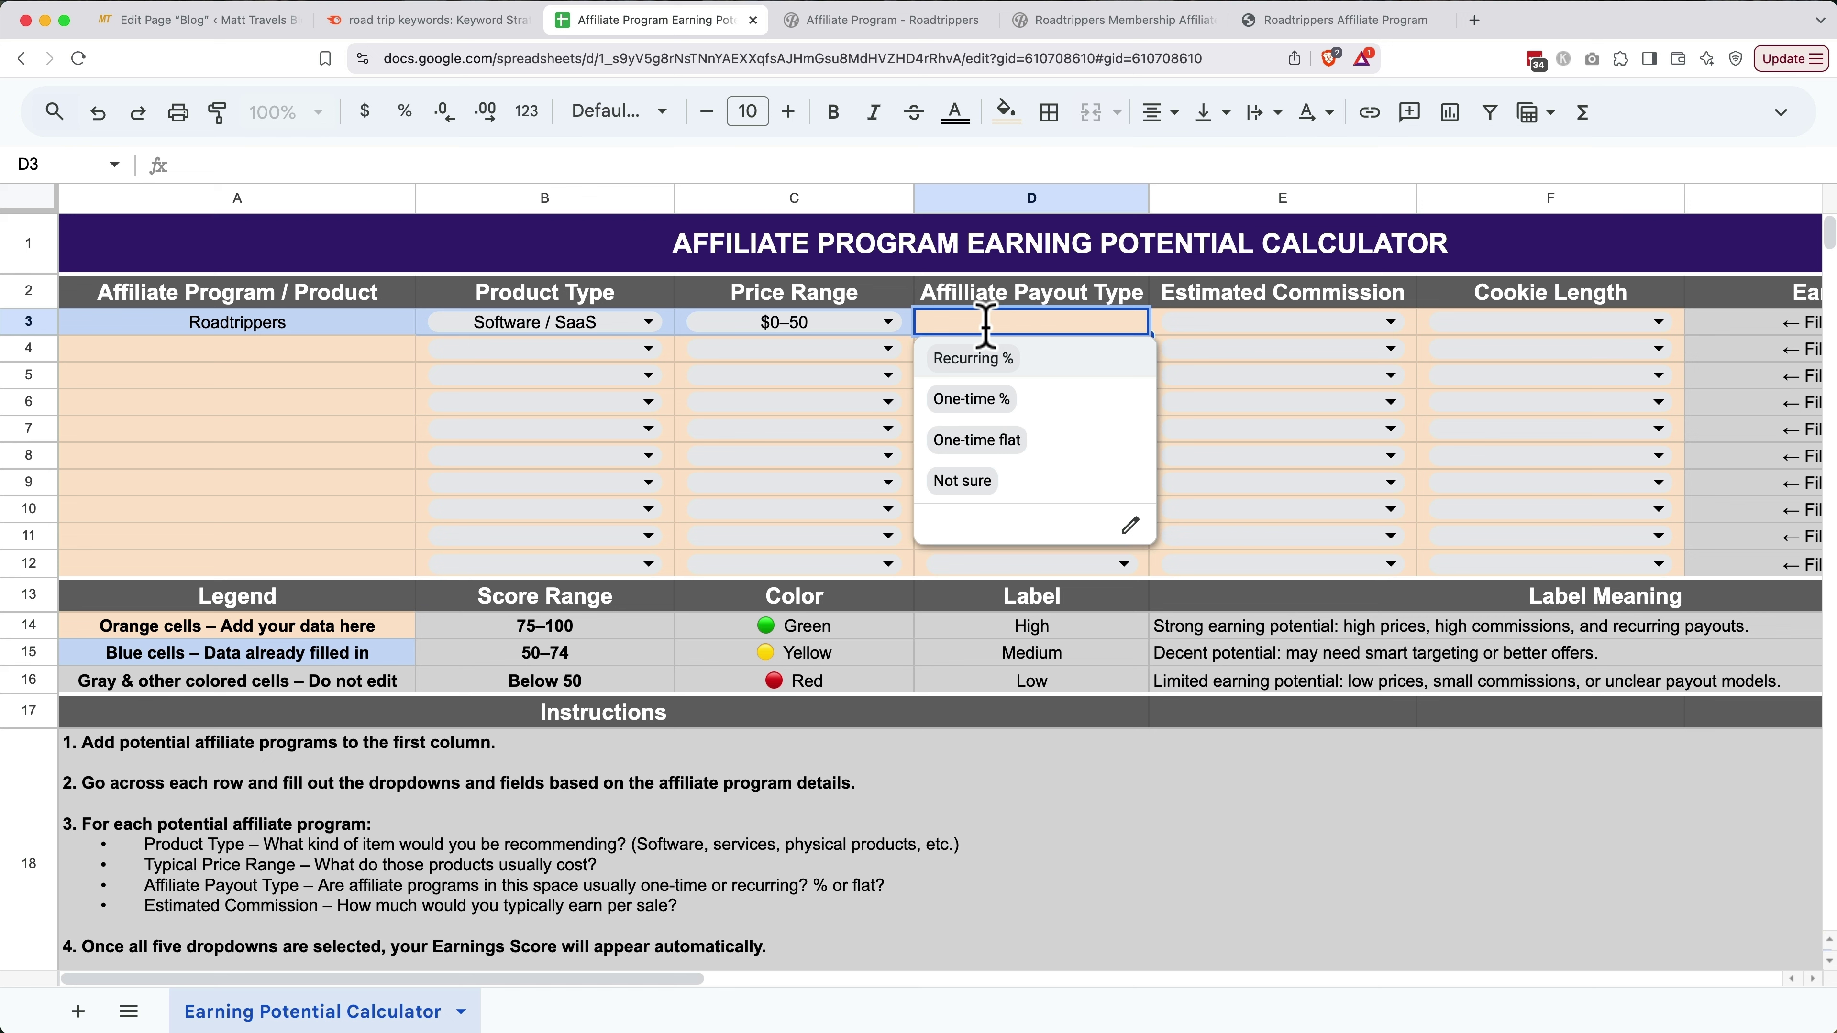
click(988, 439)
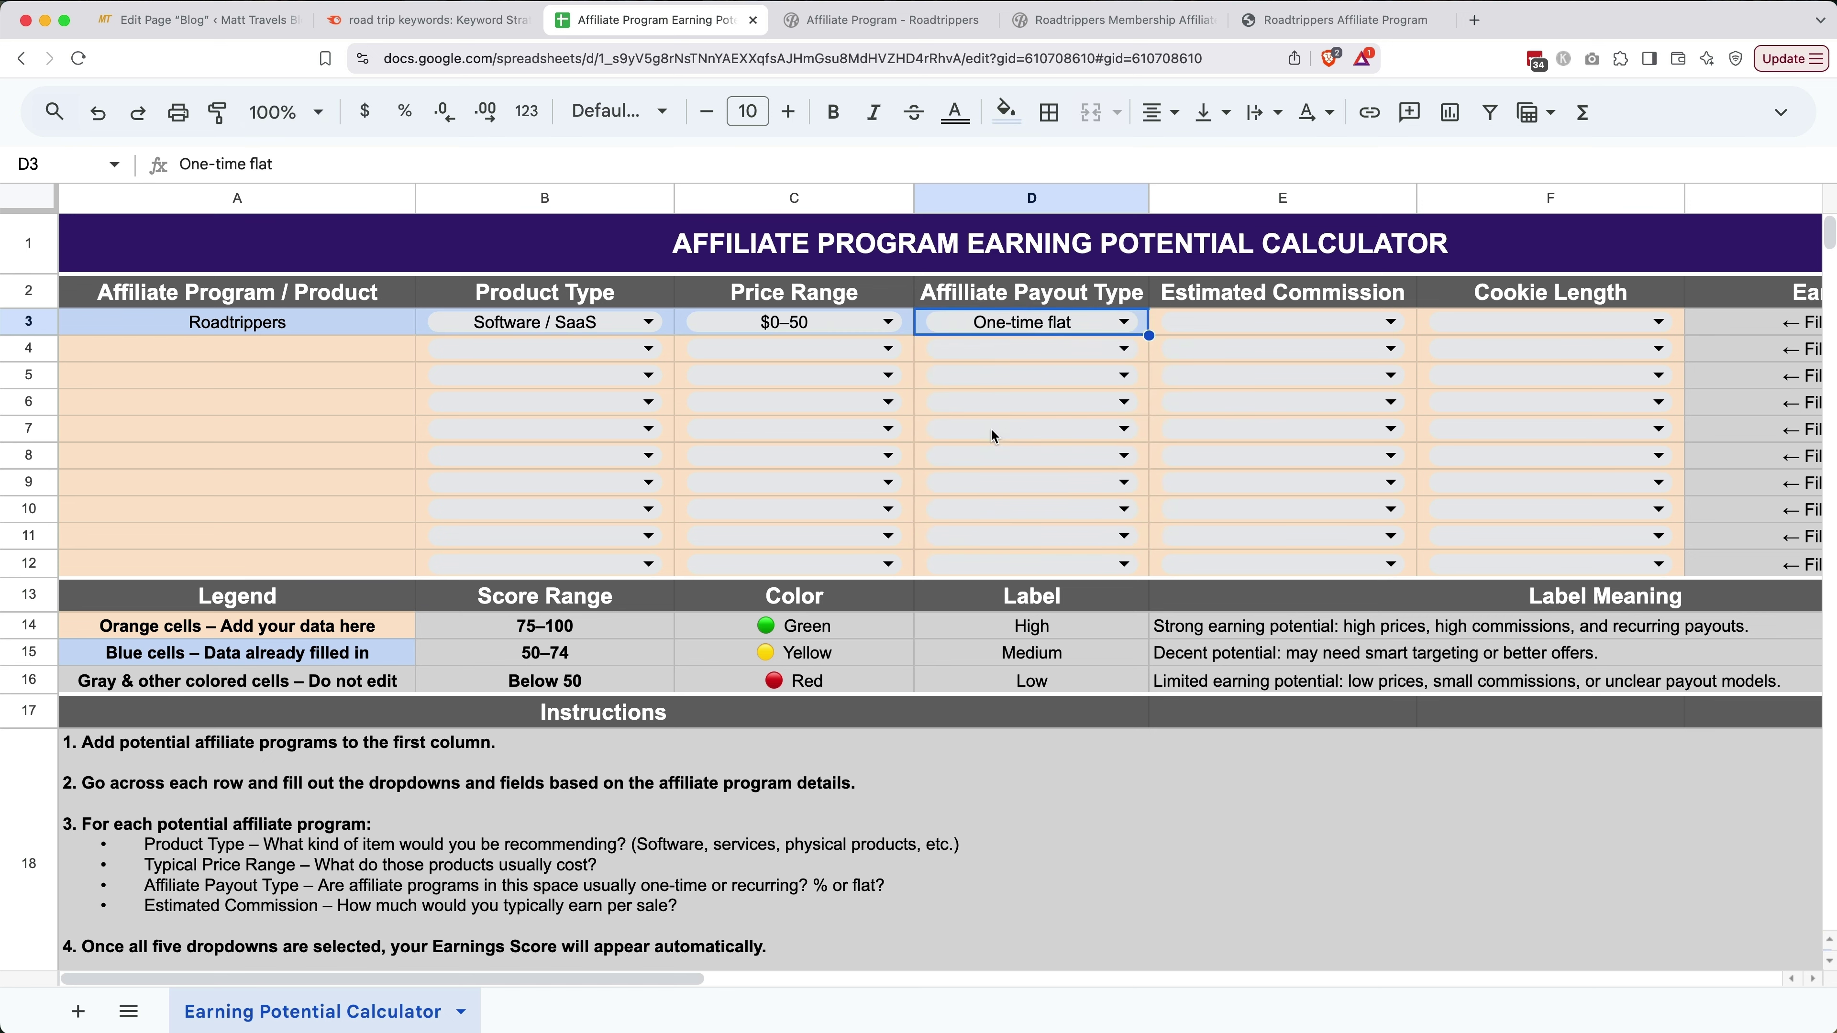
click(1229, 324)
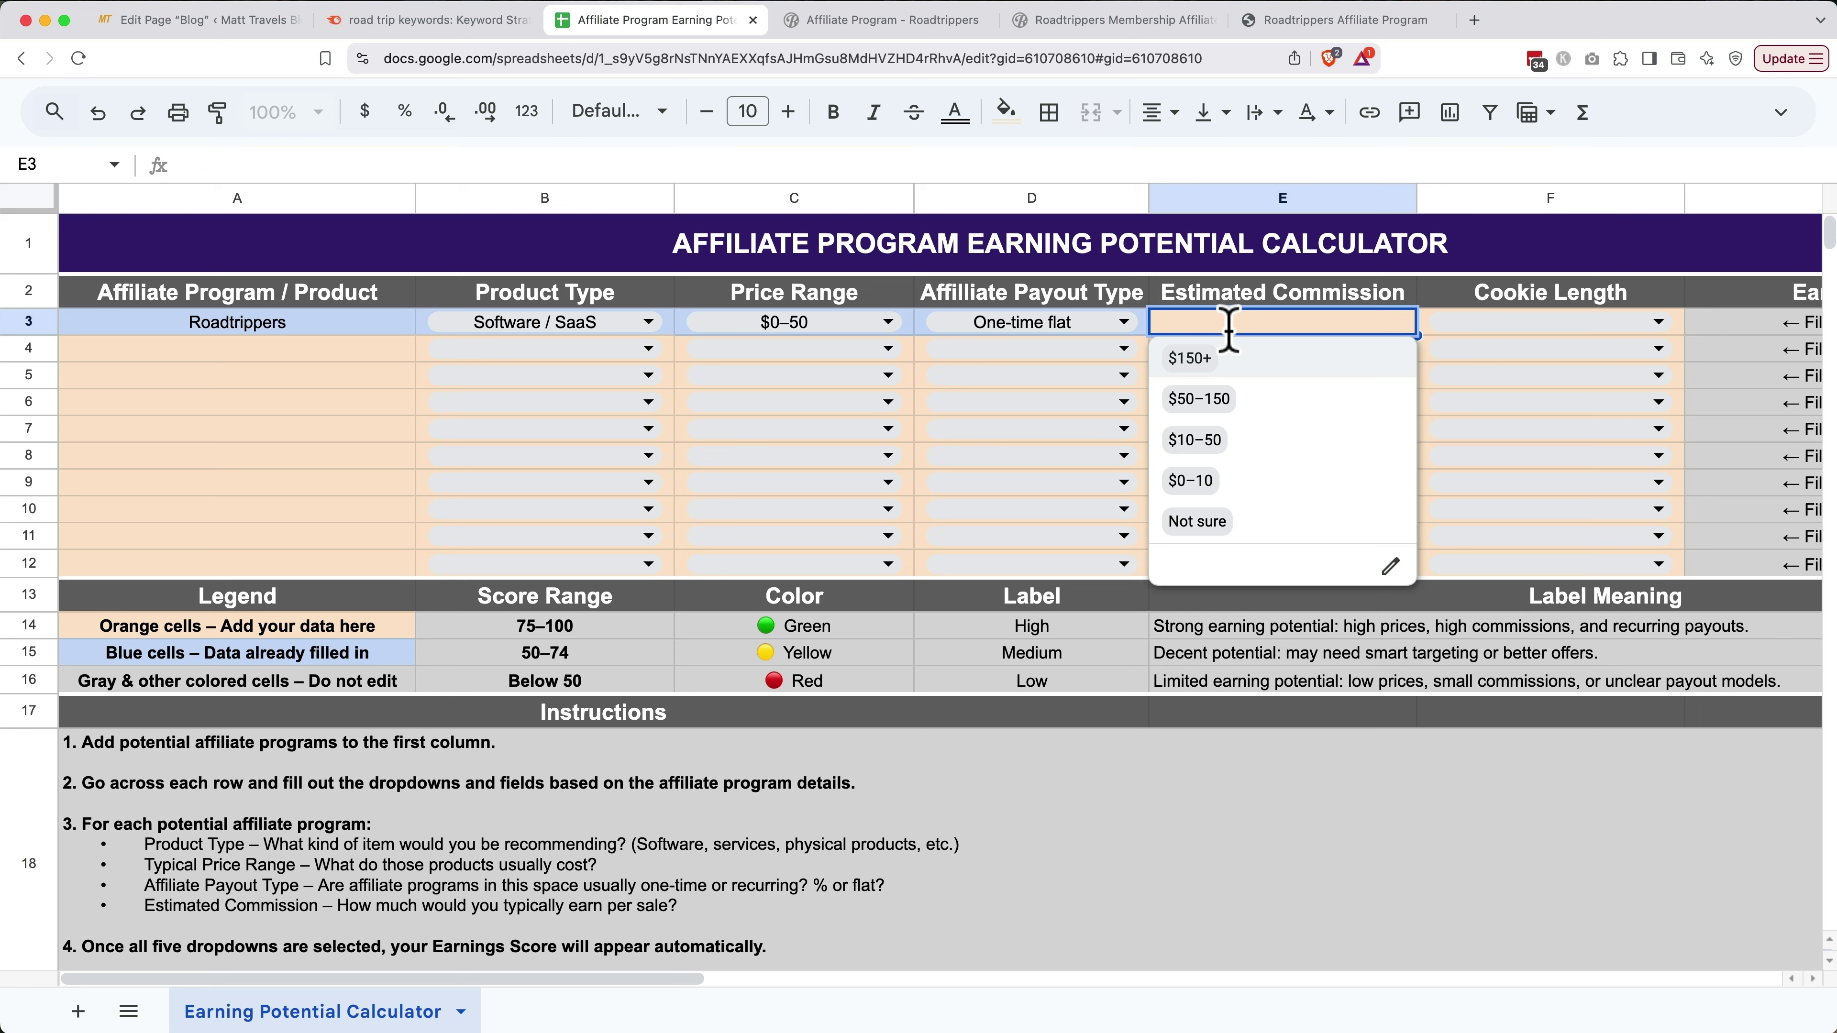
click(1193, 480)
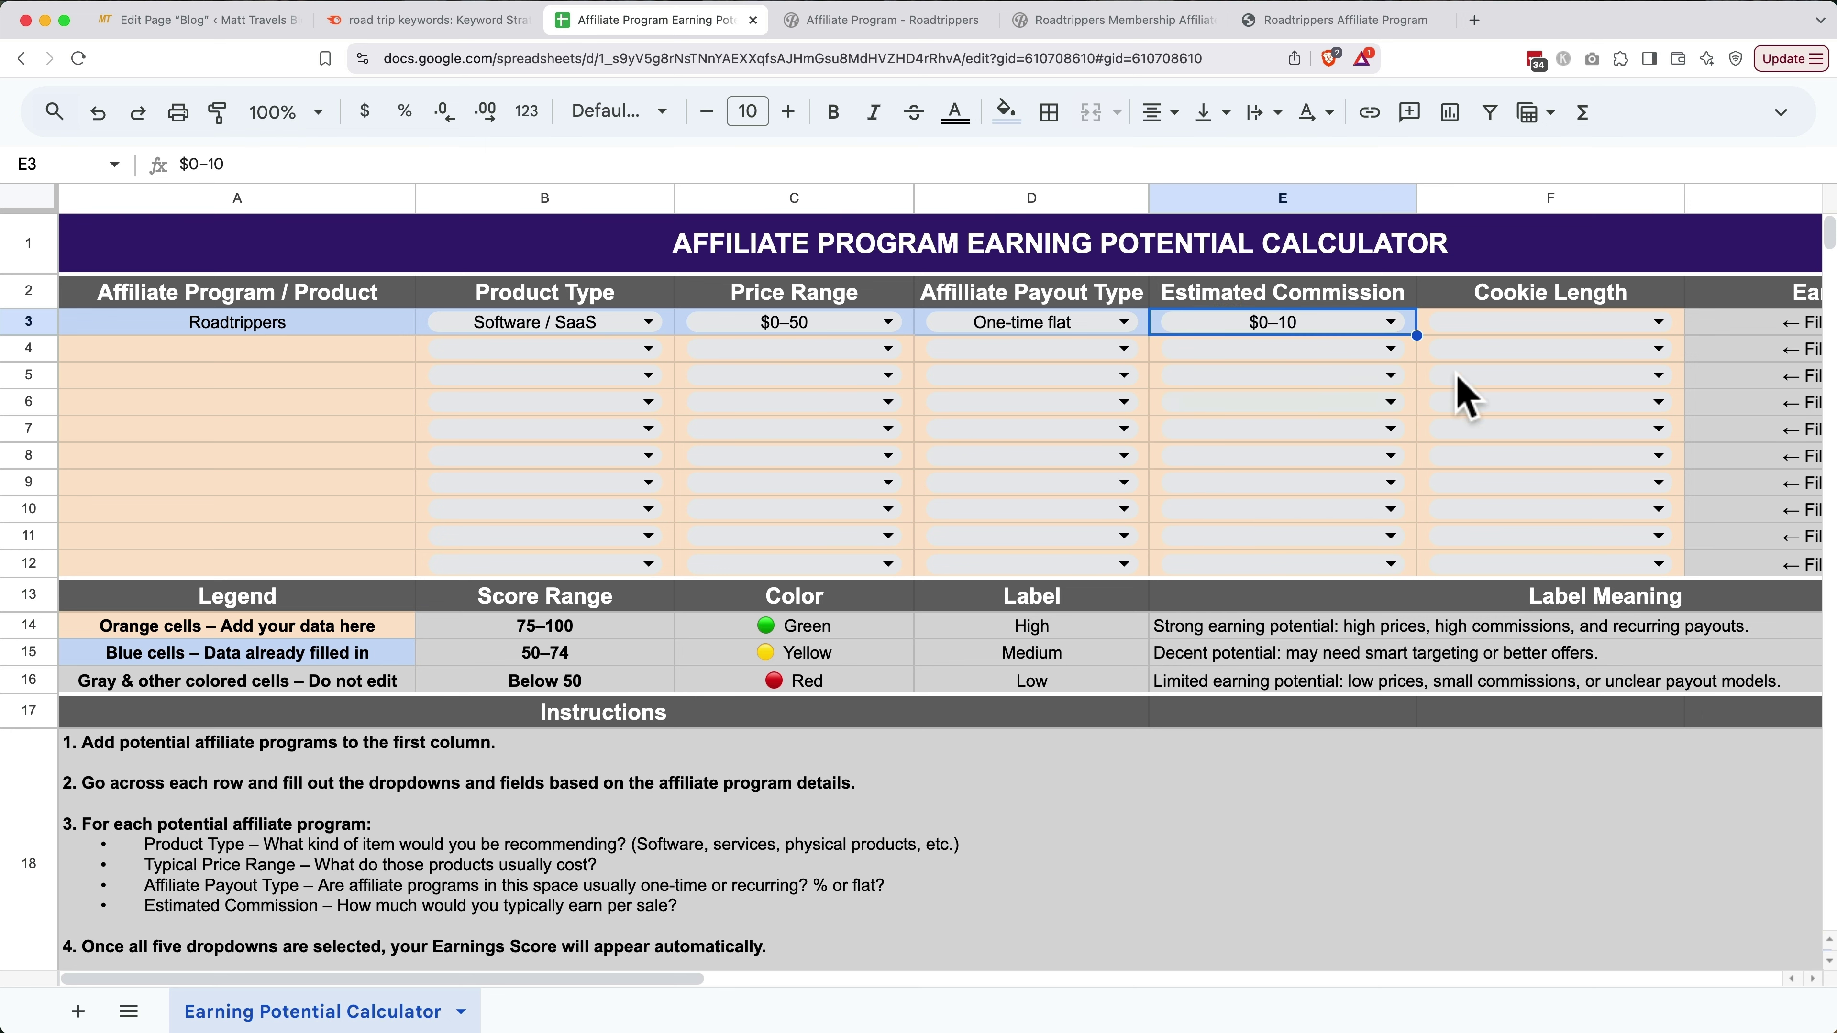
click(1518, 325)
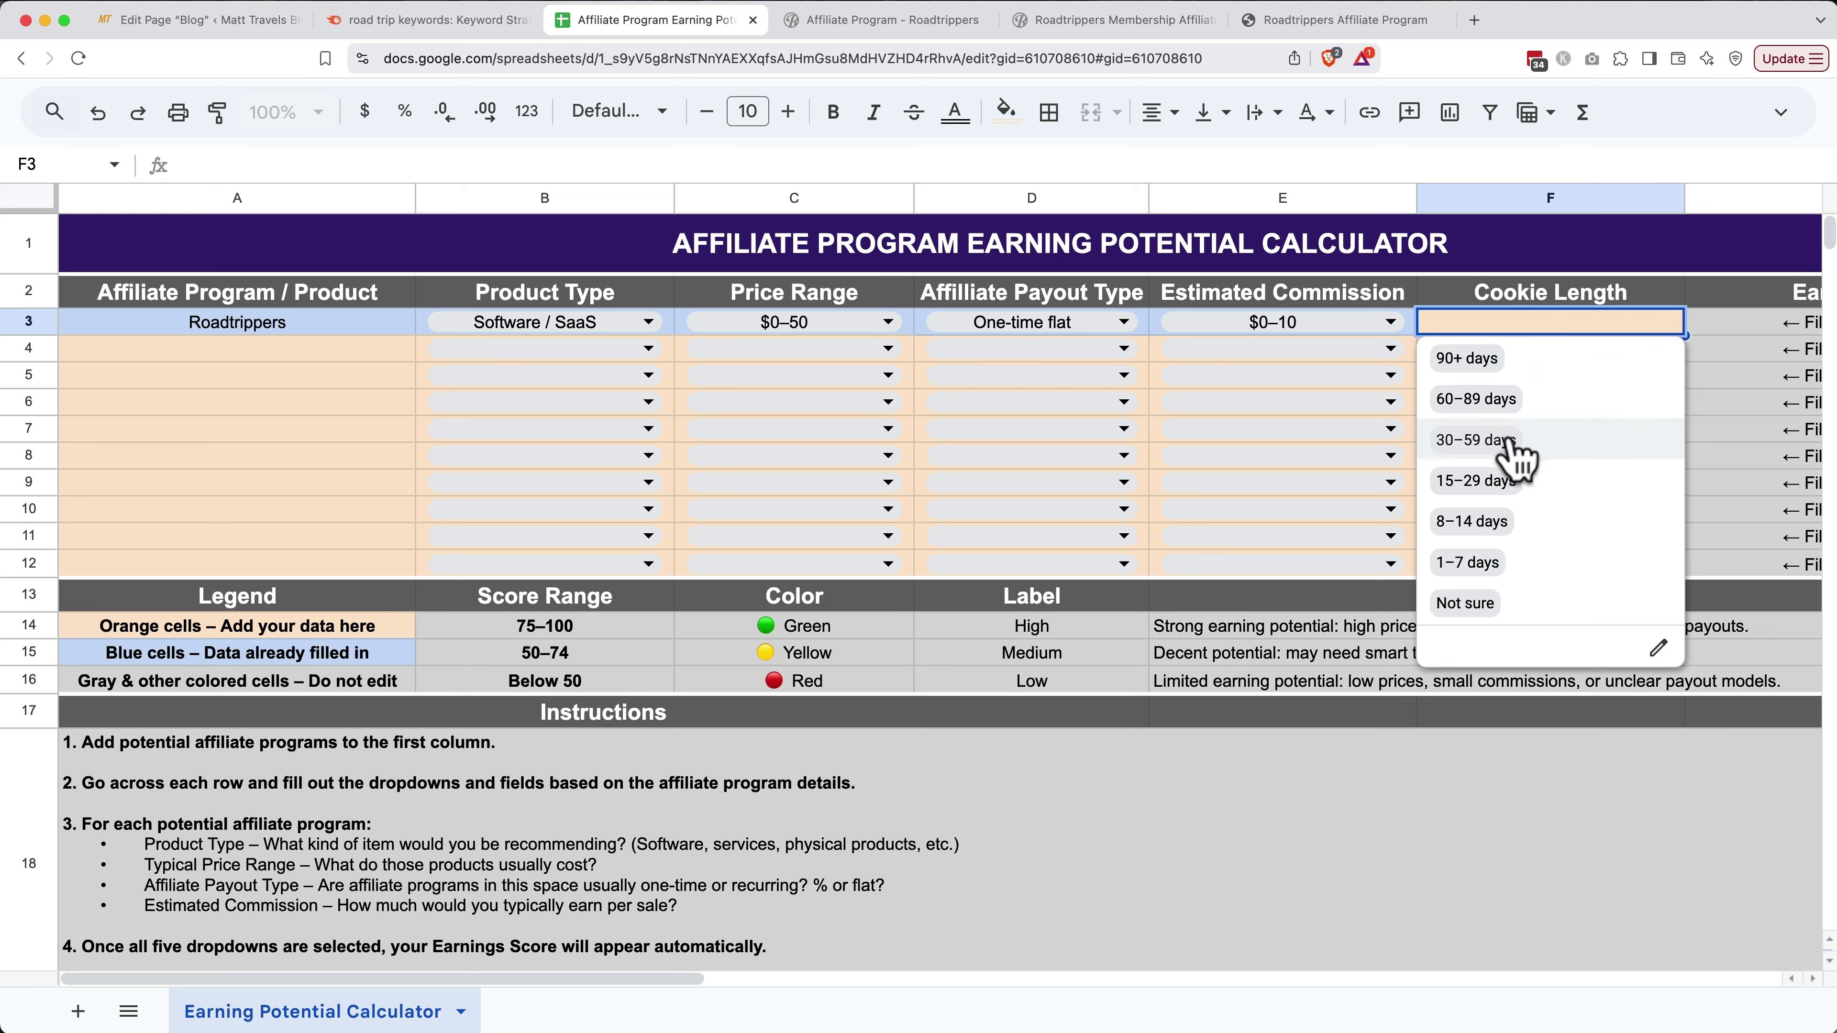
click(1475, 440)
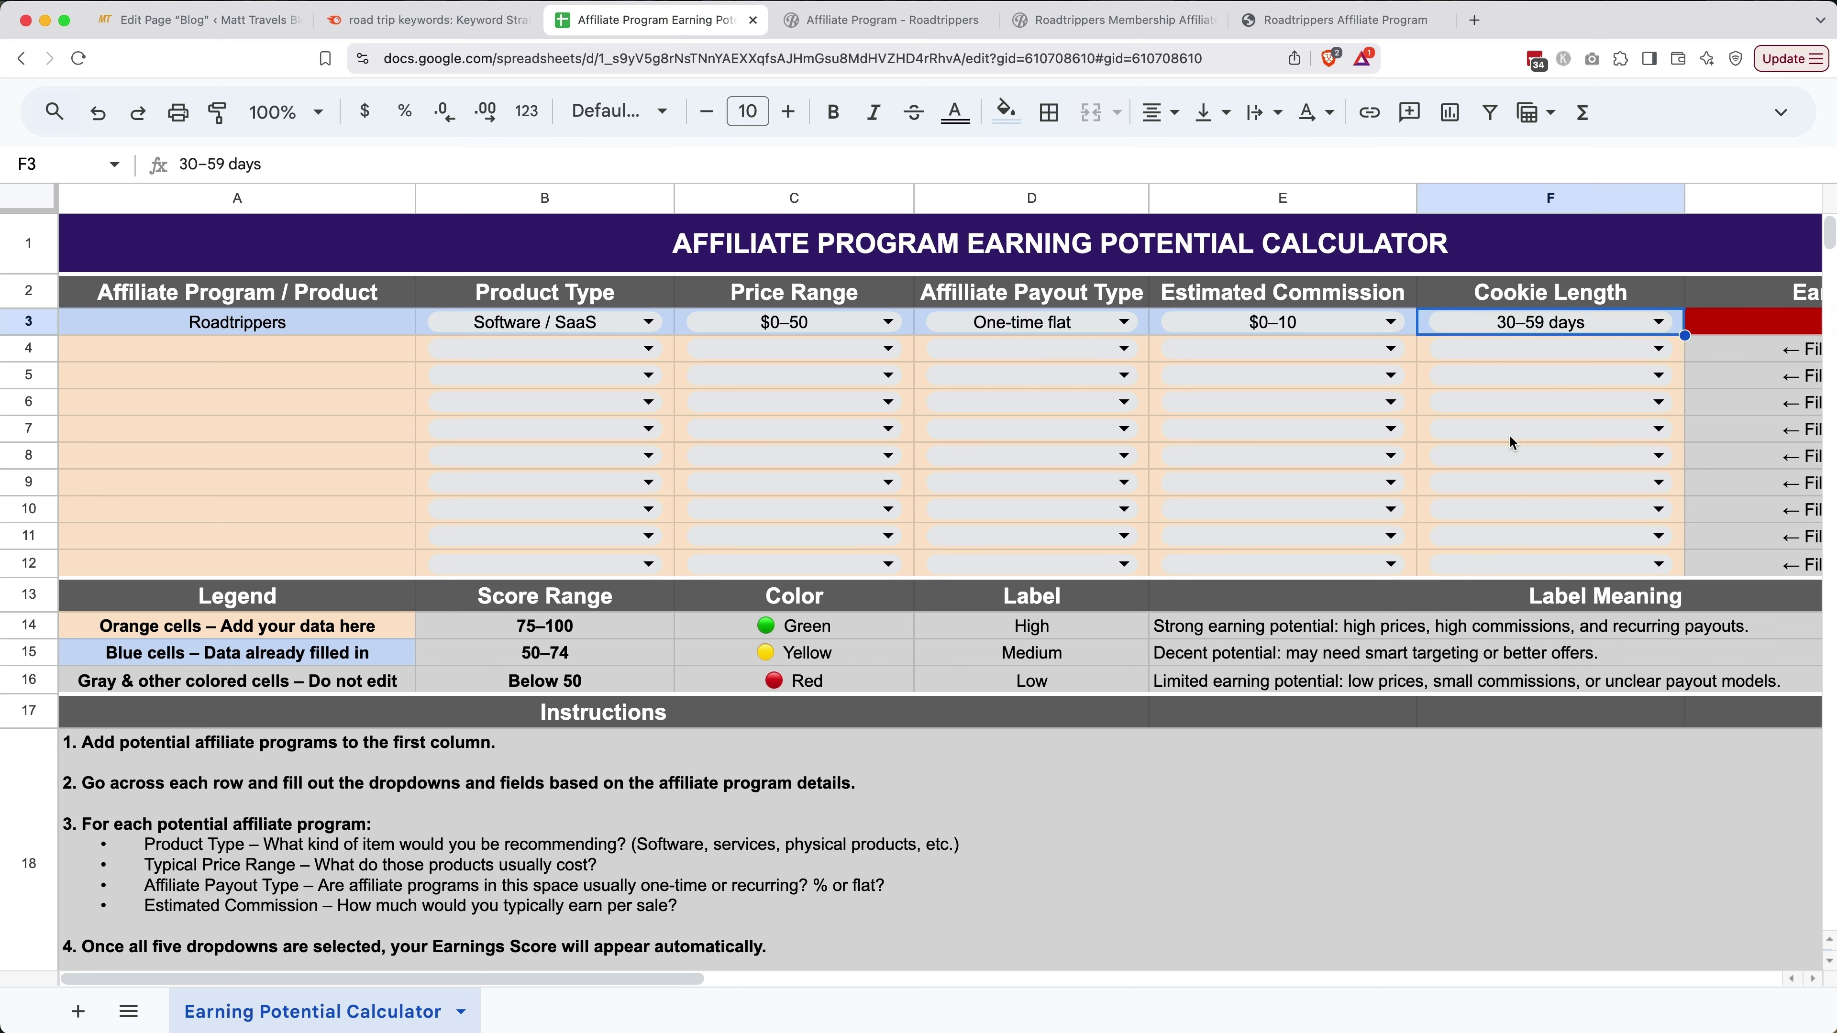
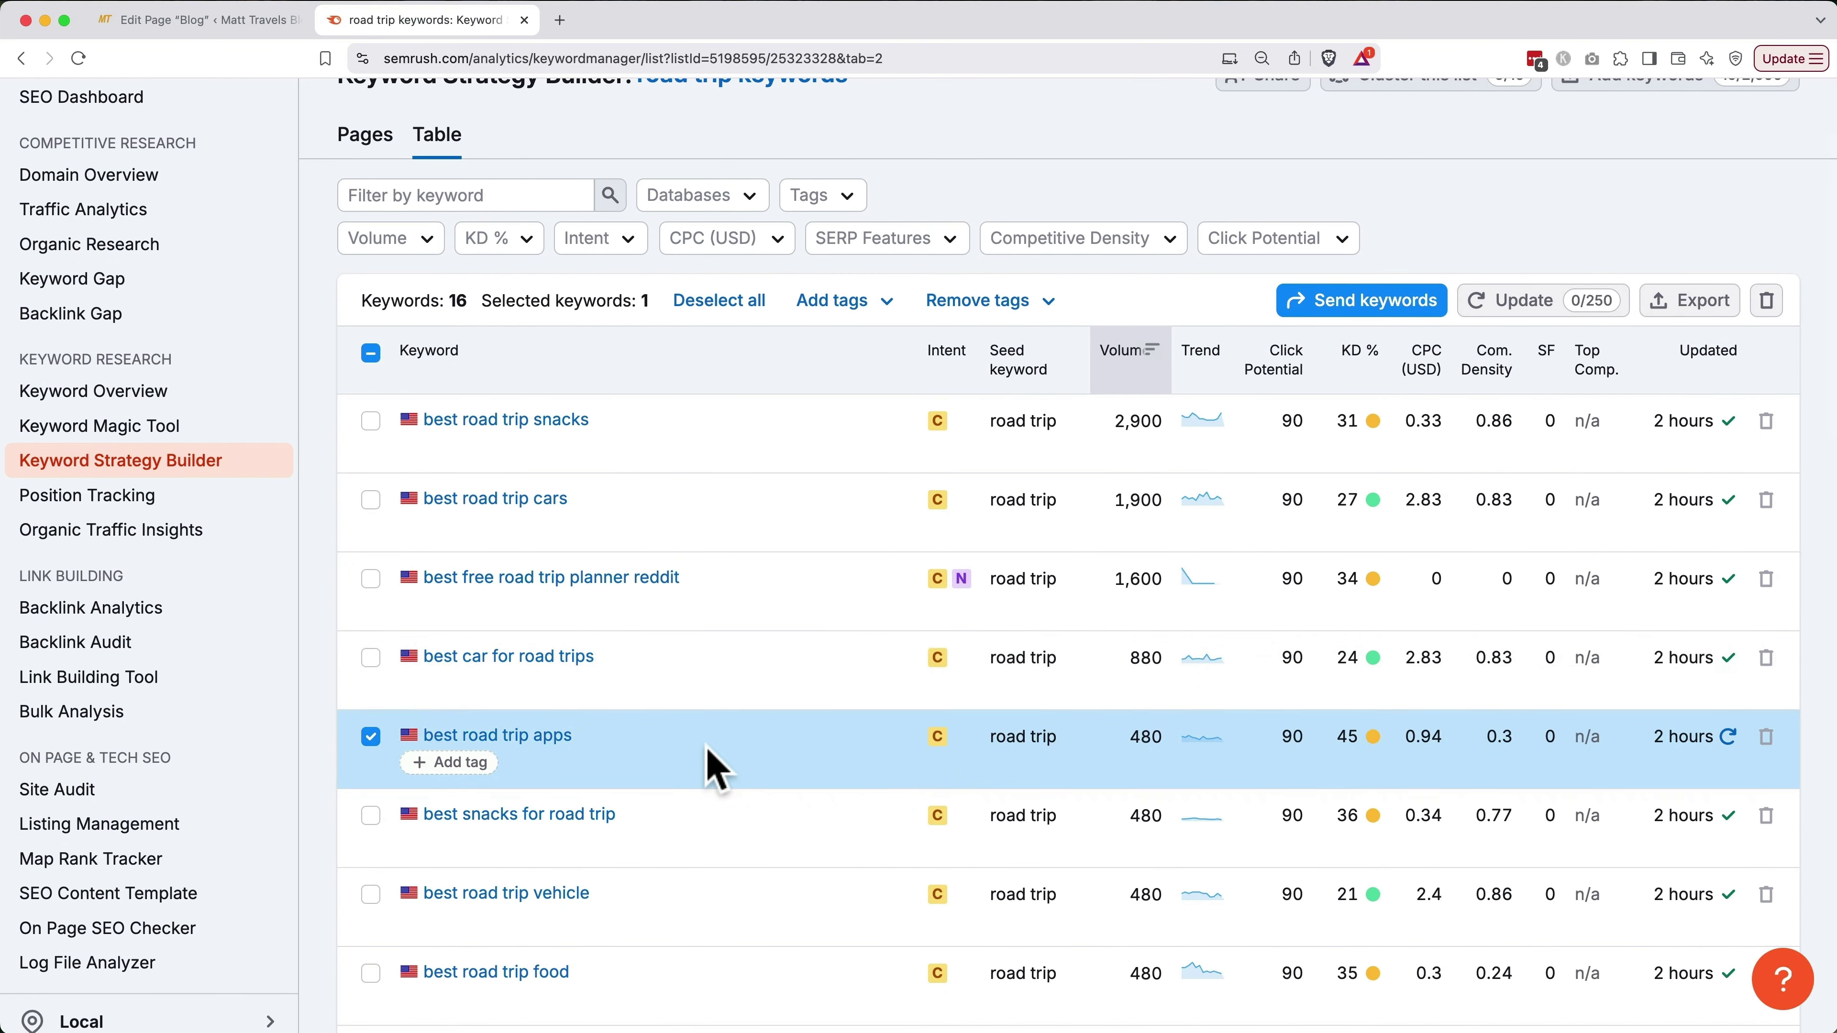
Add best travel apps for road trips, best road trip app, best road trip planning app, and best app for road trip to the selection
scroll(712, 769, down, 8)
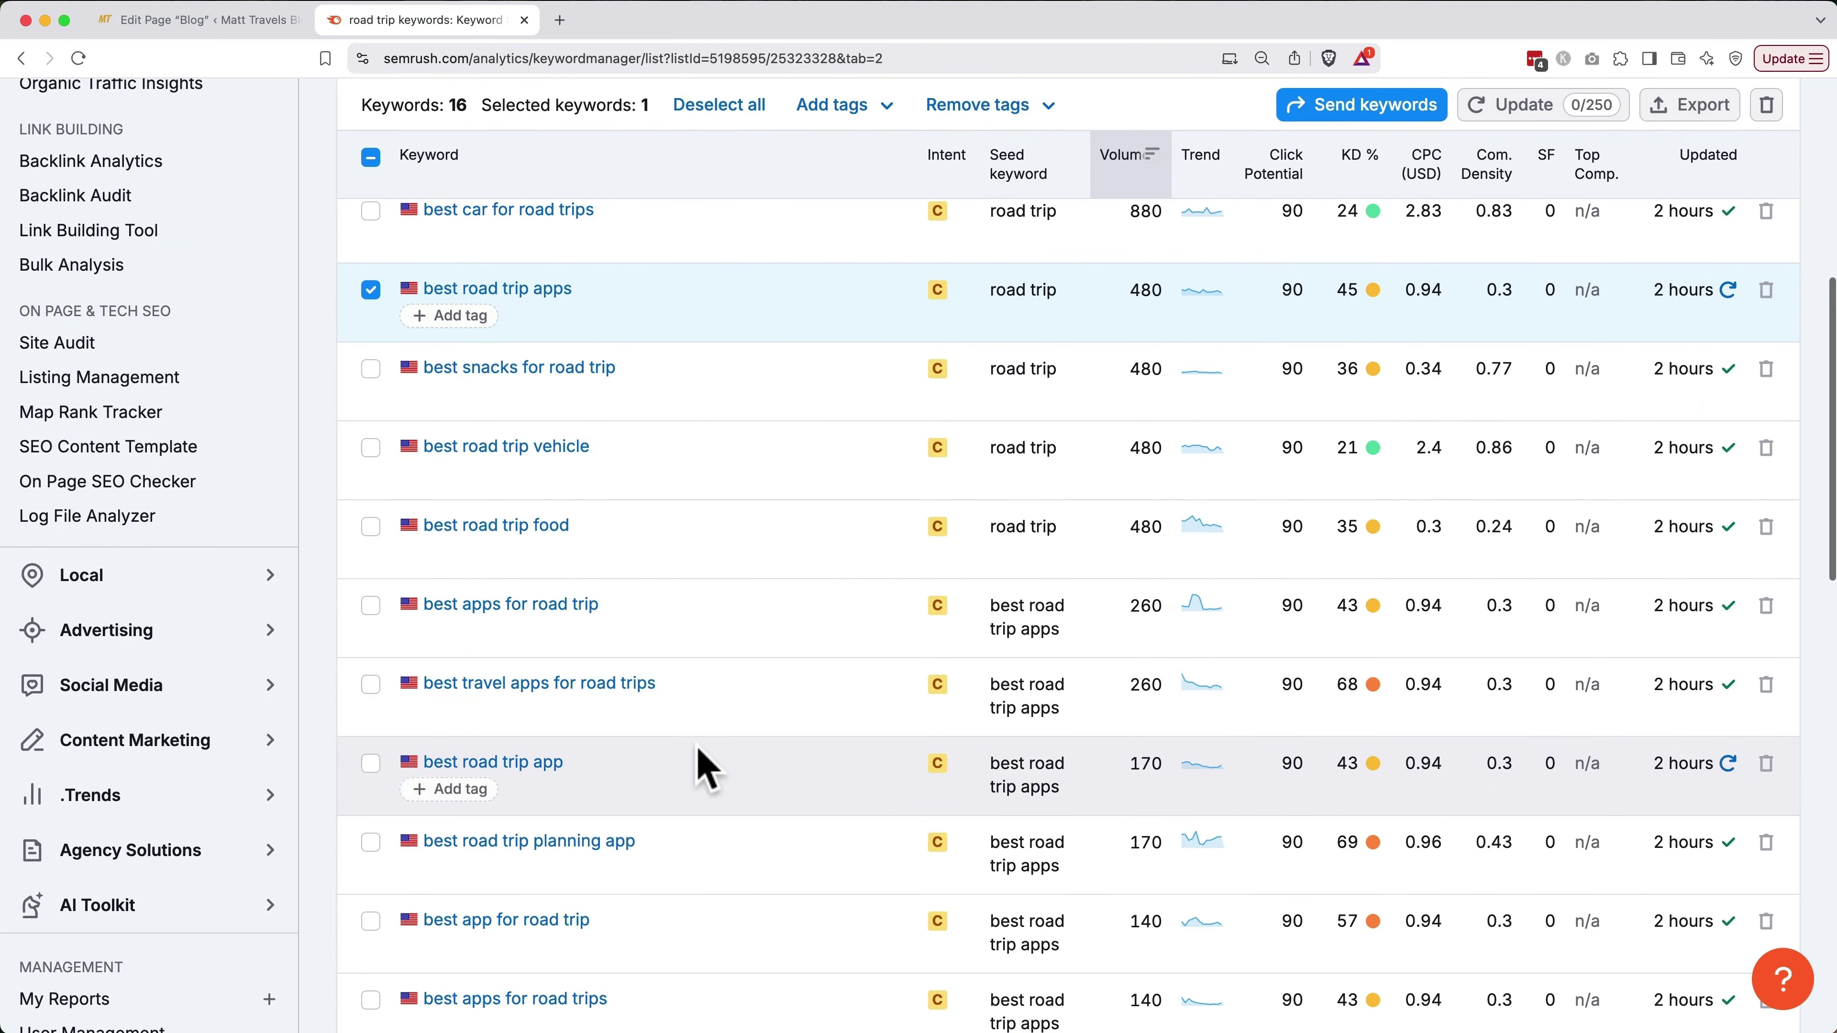
click(371, 685)
click(372, 764)
scroll(376, 778, down, 2)
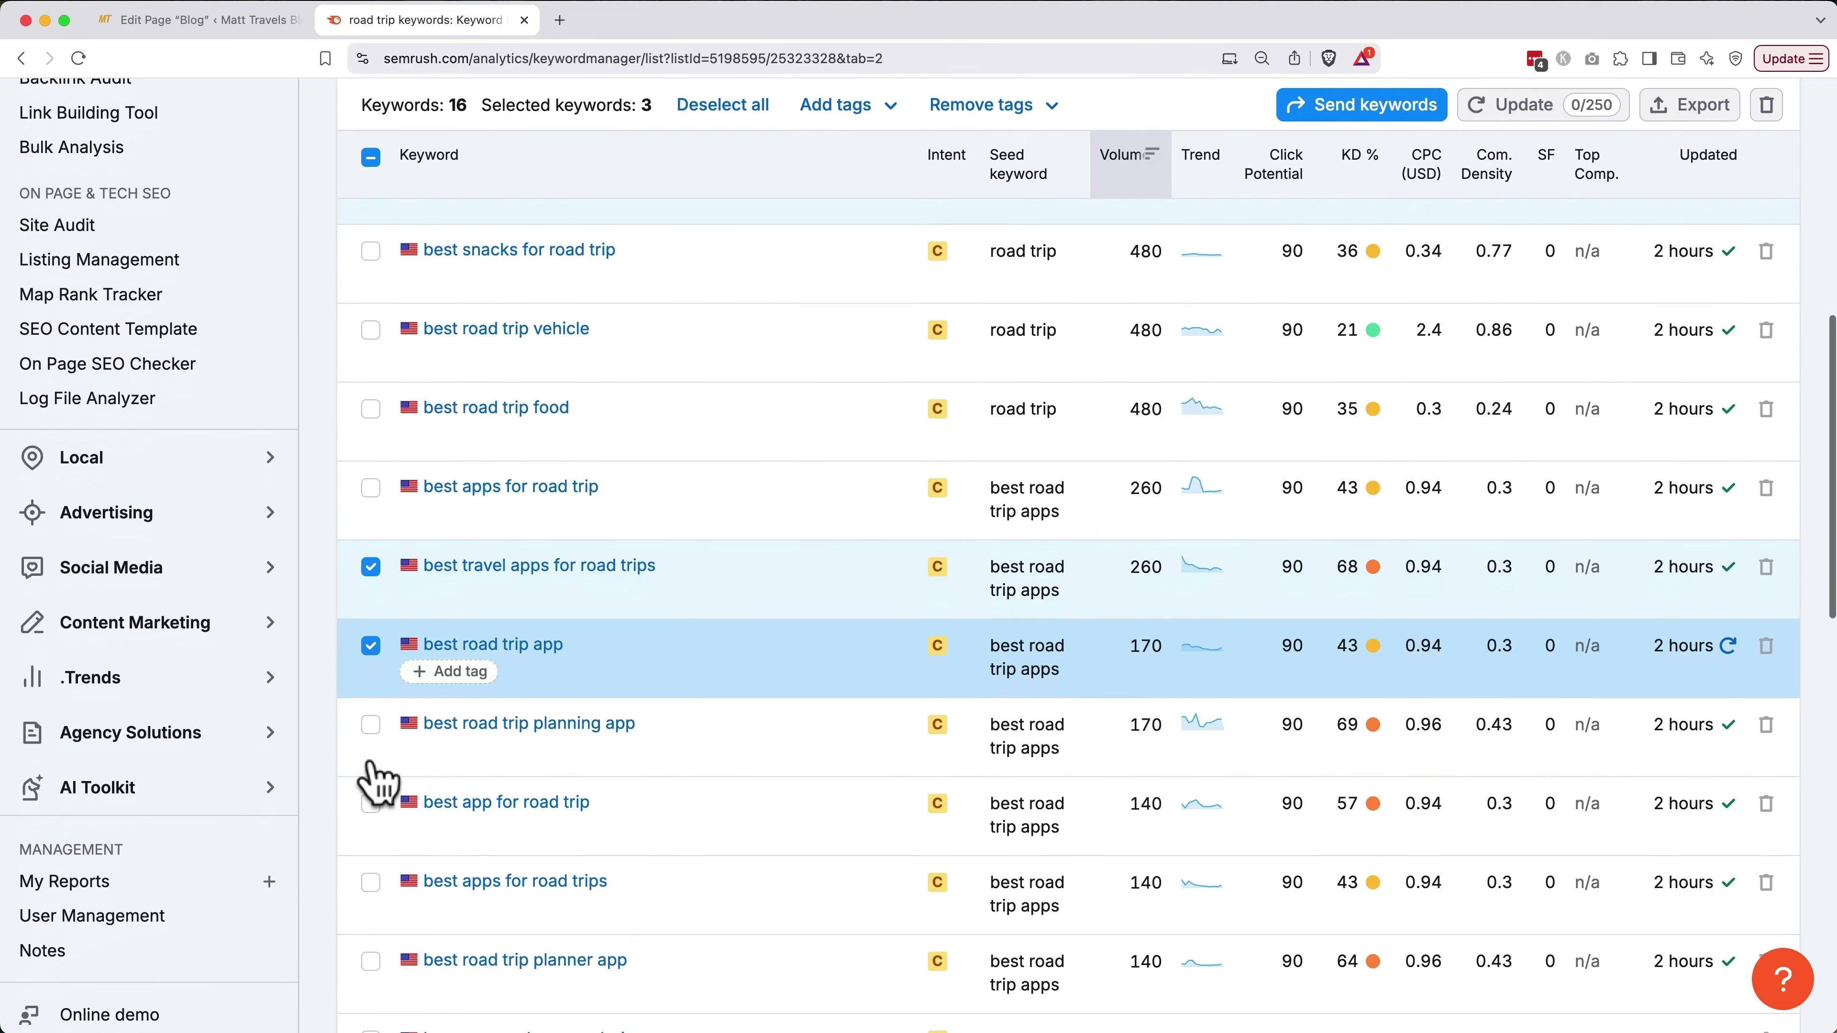
click(370, 710)
click(371, 788)
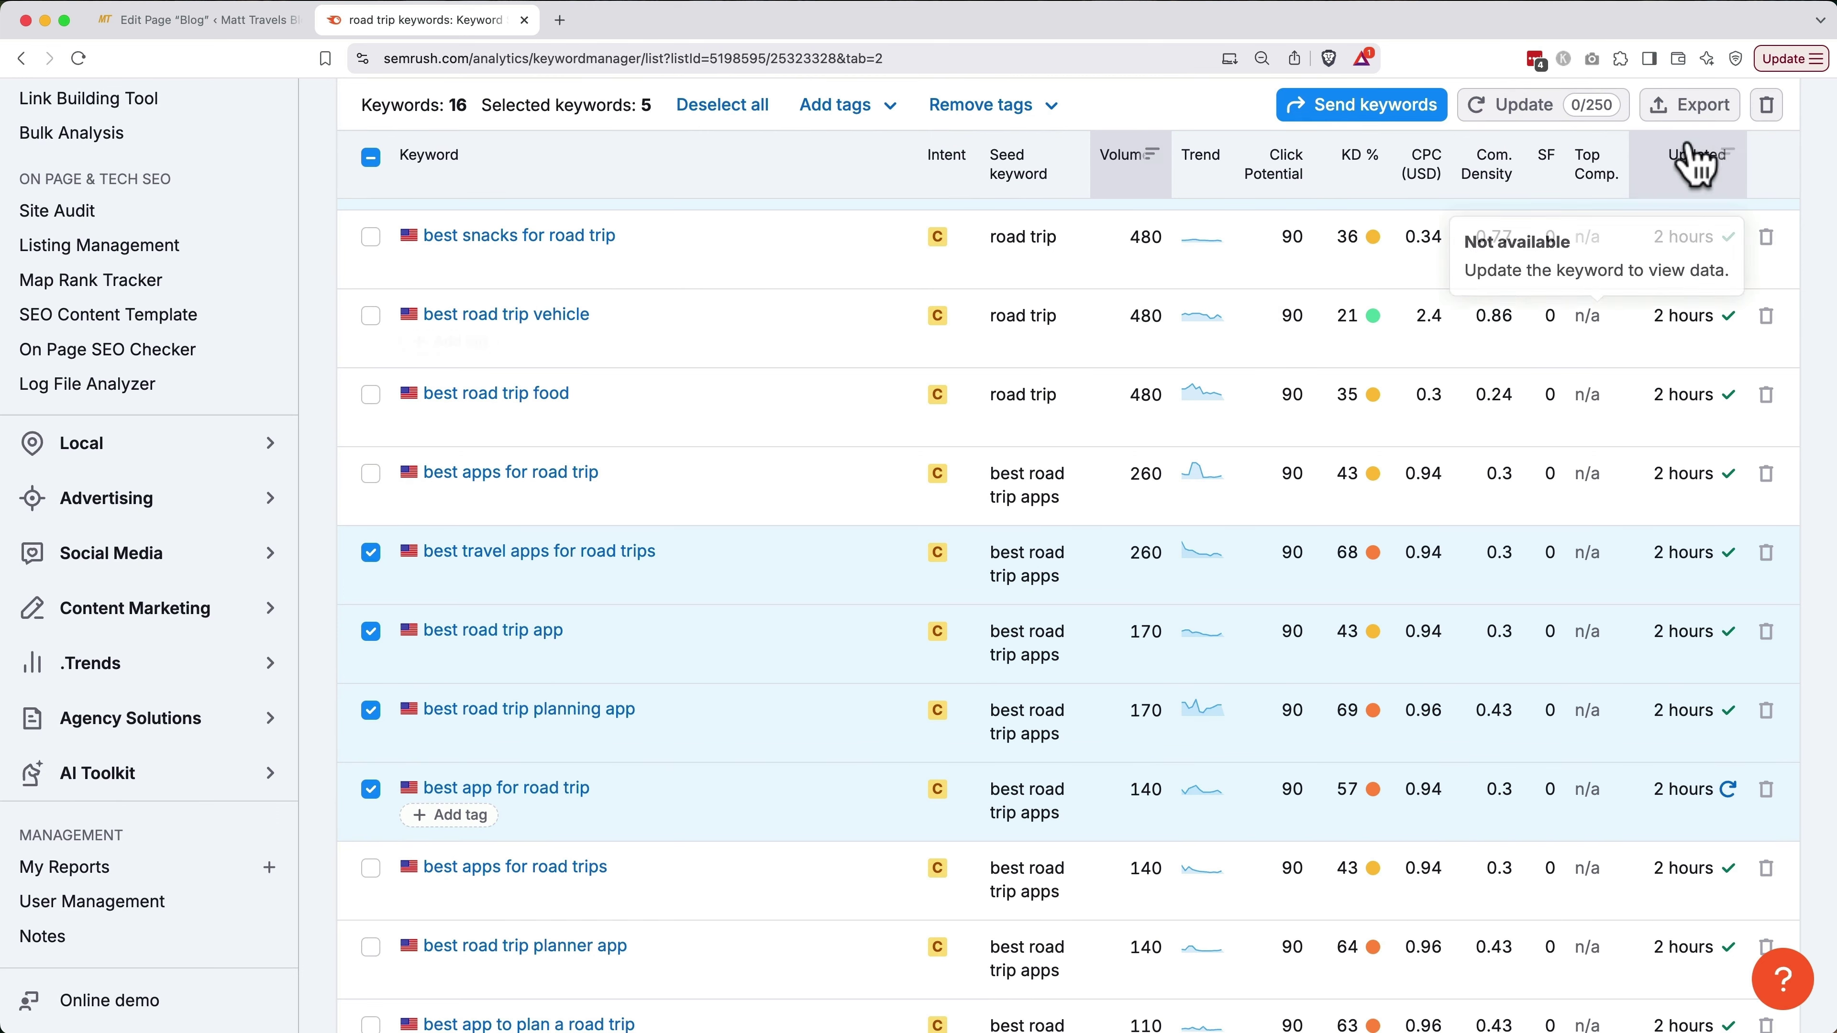
Export the five selected keywords as a CSV into the '03 Assets for Website' folder
click(1696, 112)
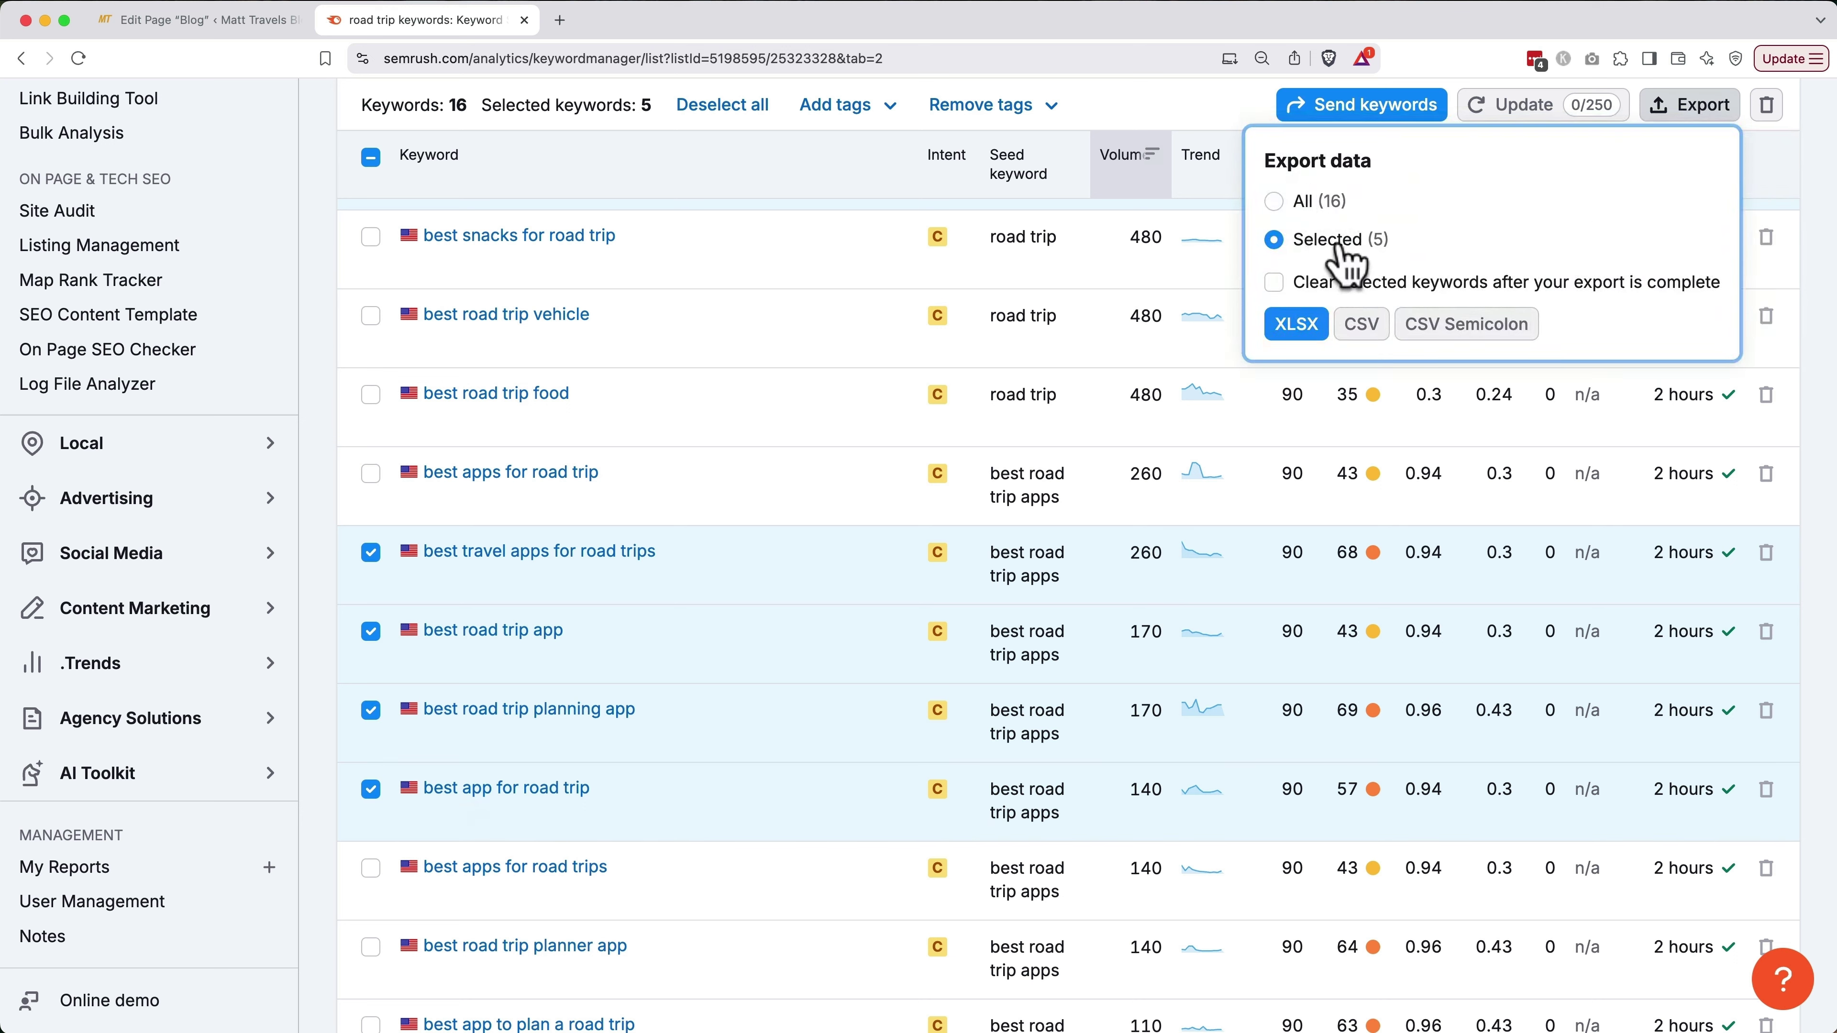
click(1360, 326)
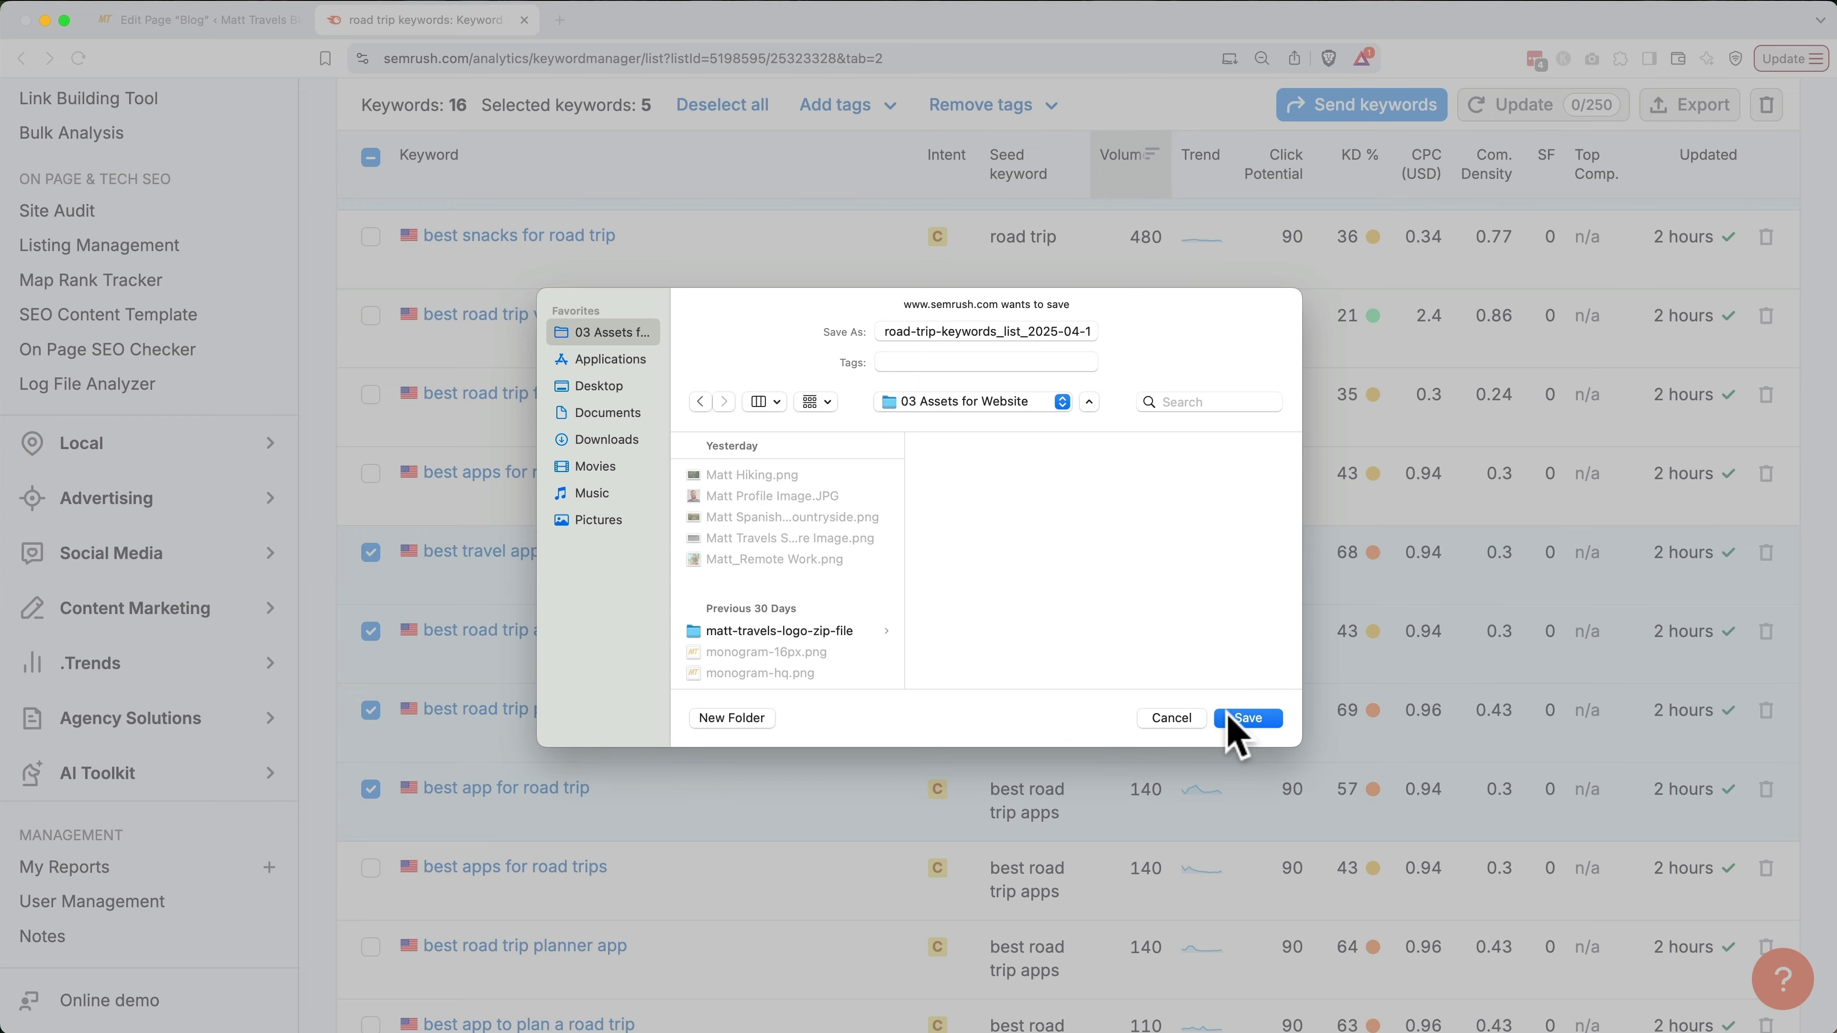
click(1232, 718)
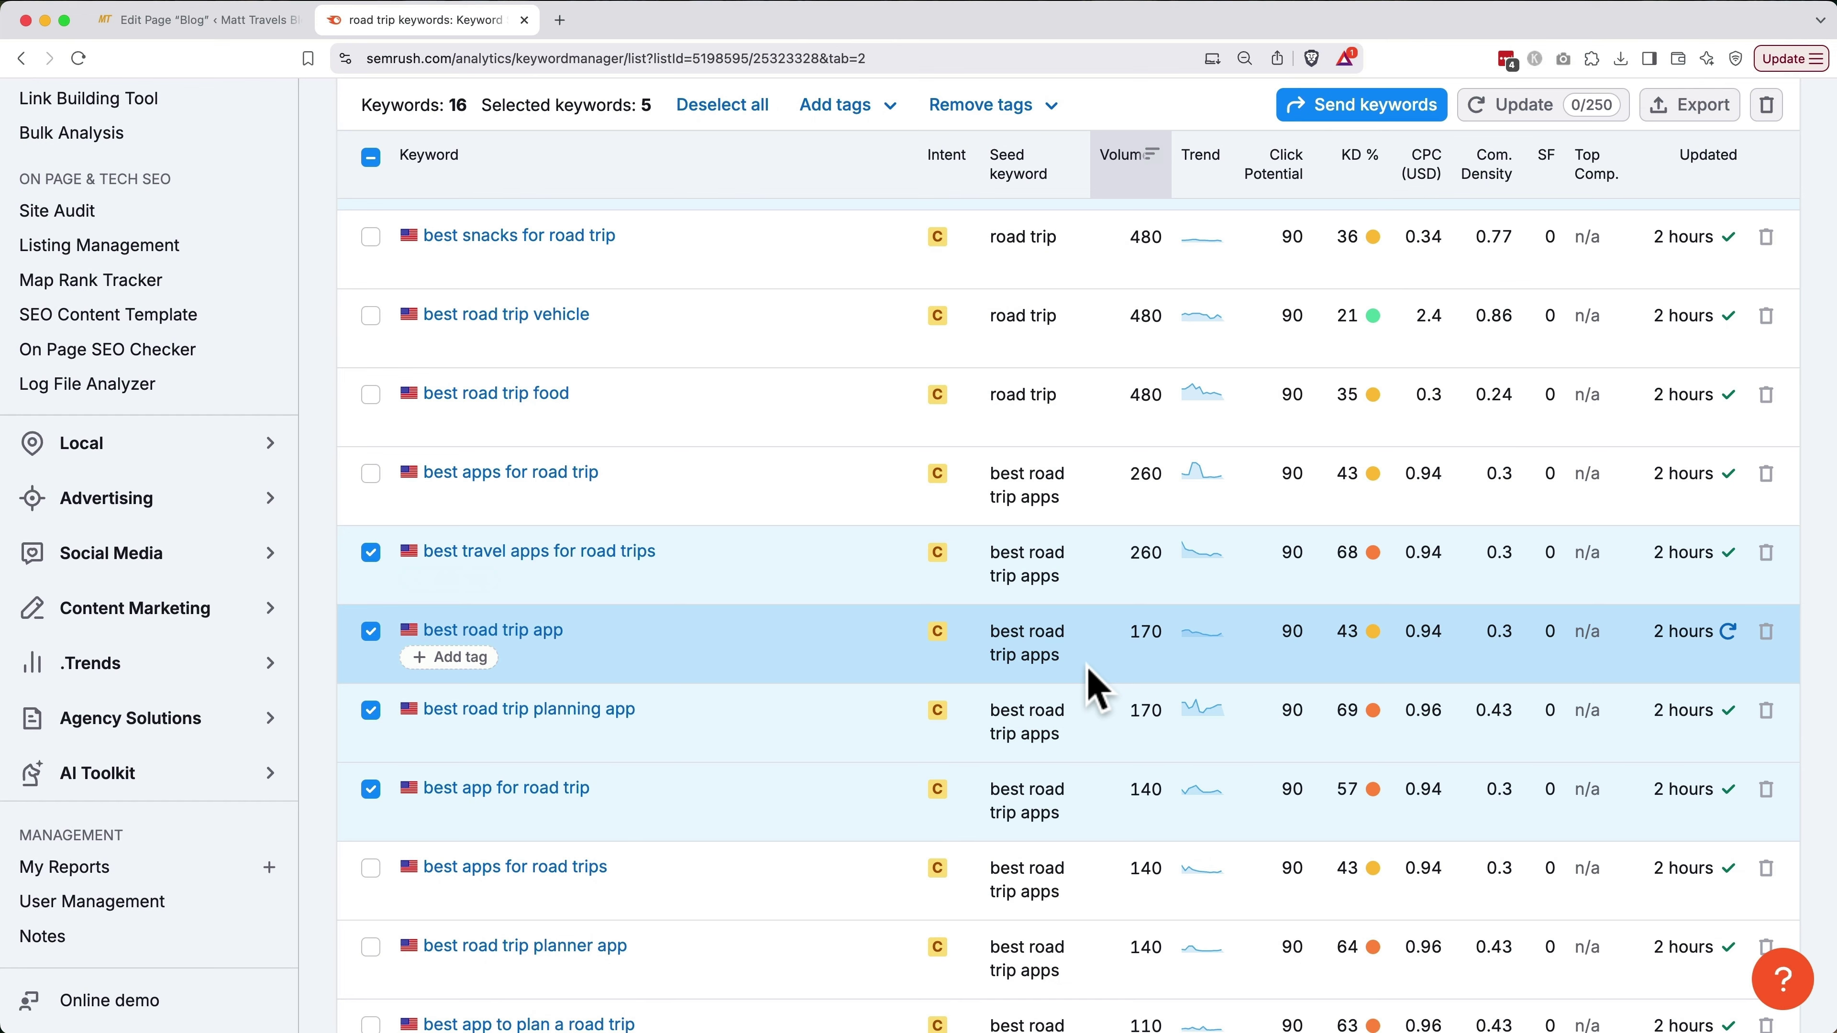
Open the Keyword Overview for 'best road trip apps' and scroll down to its SERP Analysis
scroll(810, 656, up, 3)
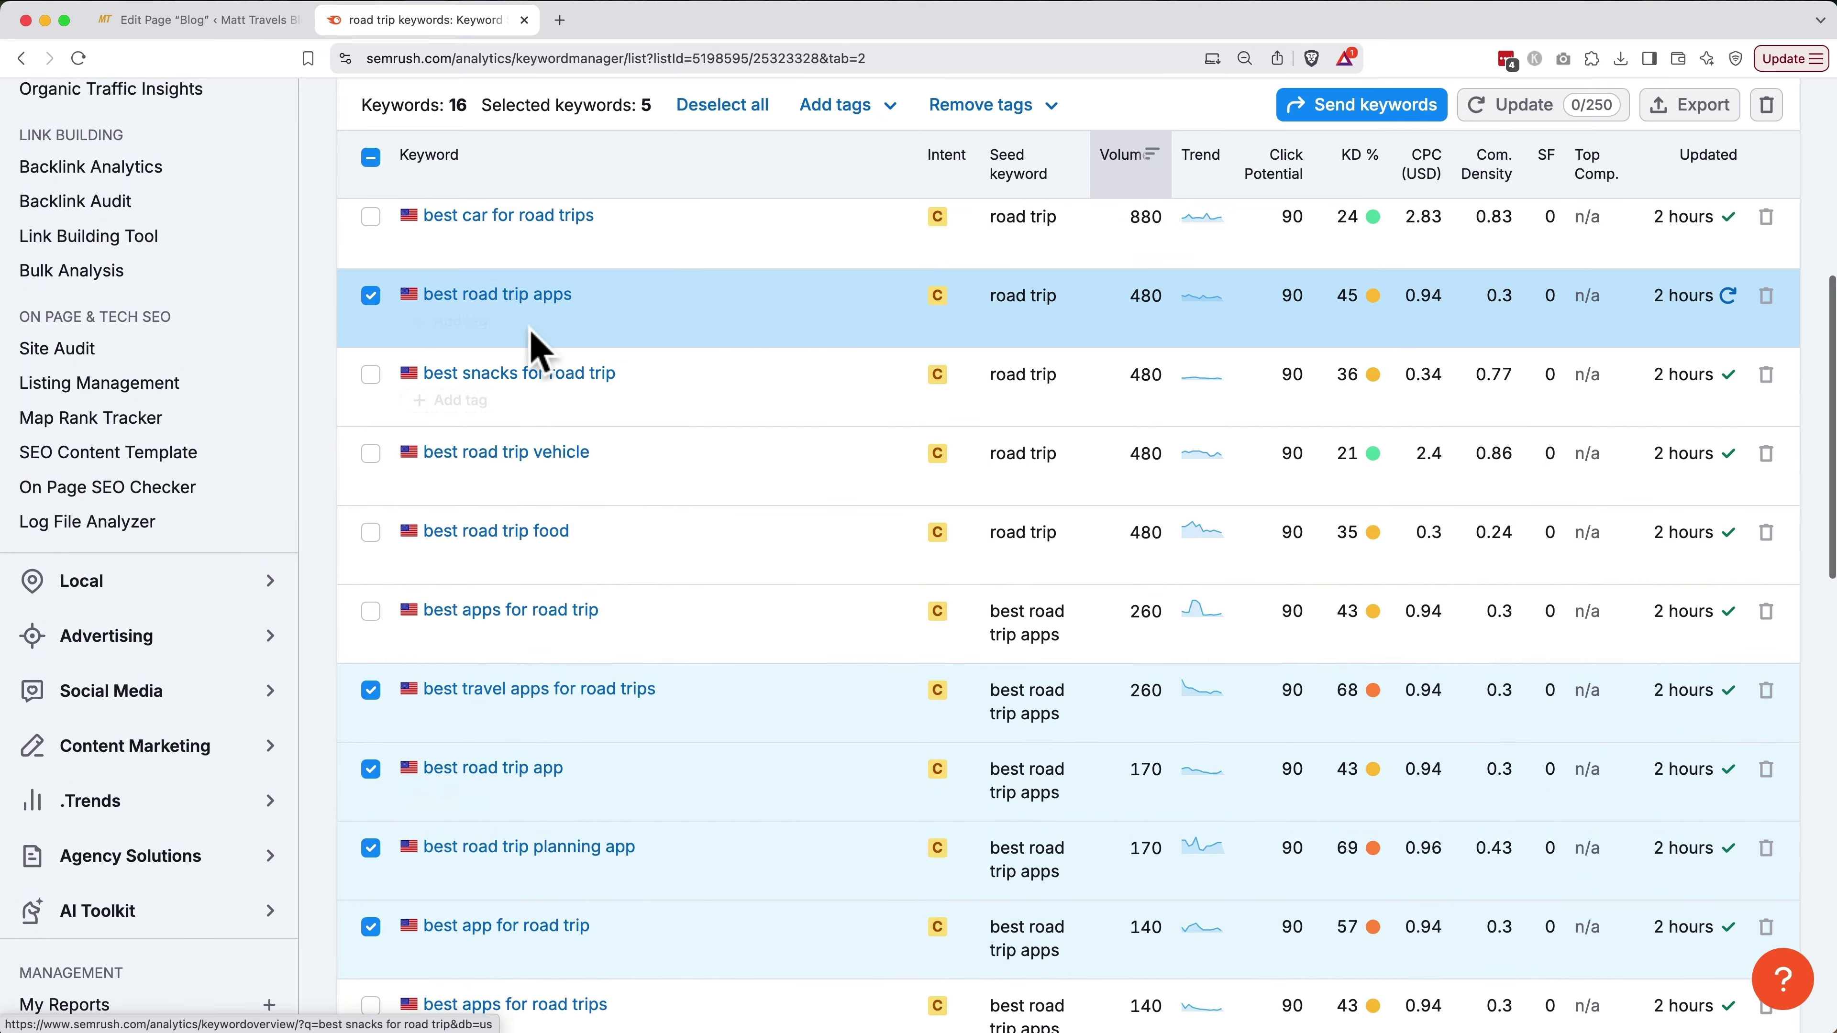
click(515, 302)
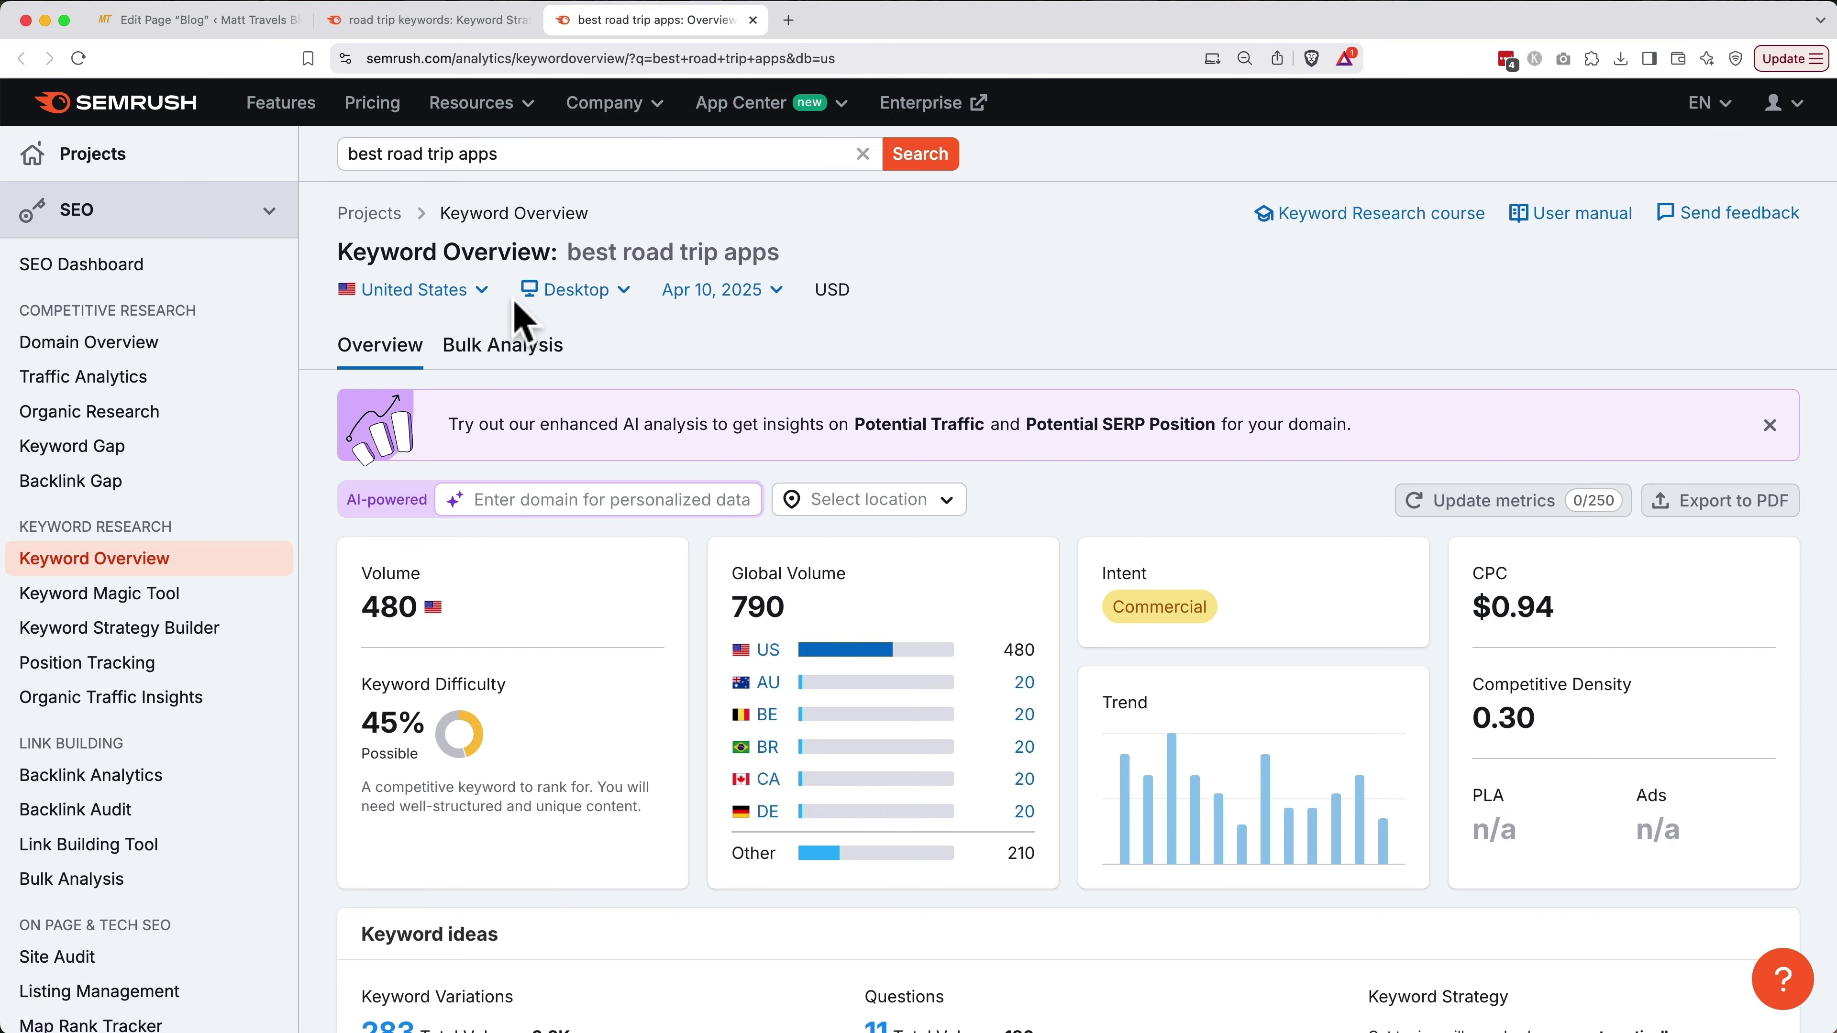
scroll(515, 304, down, 3)
scroll(513, 301, down, 15)
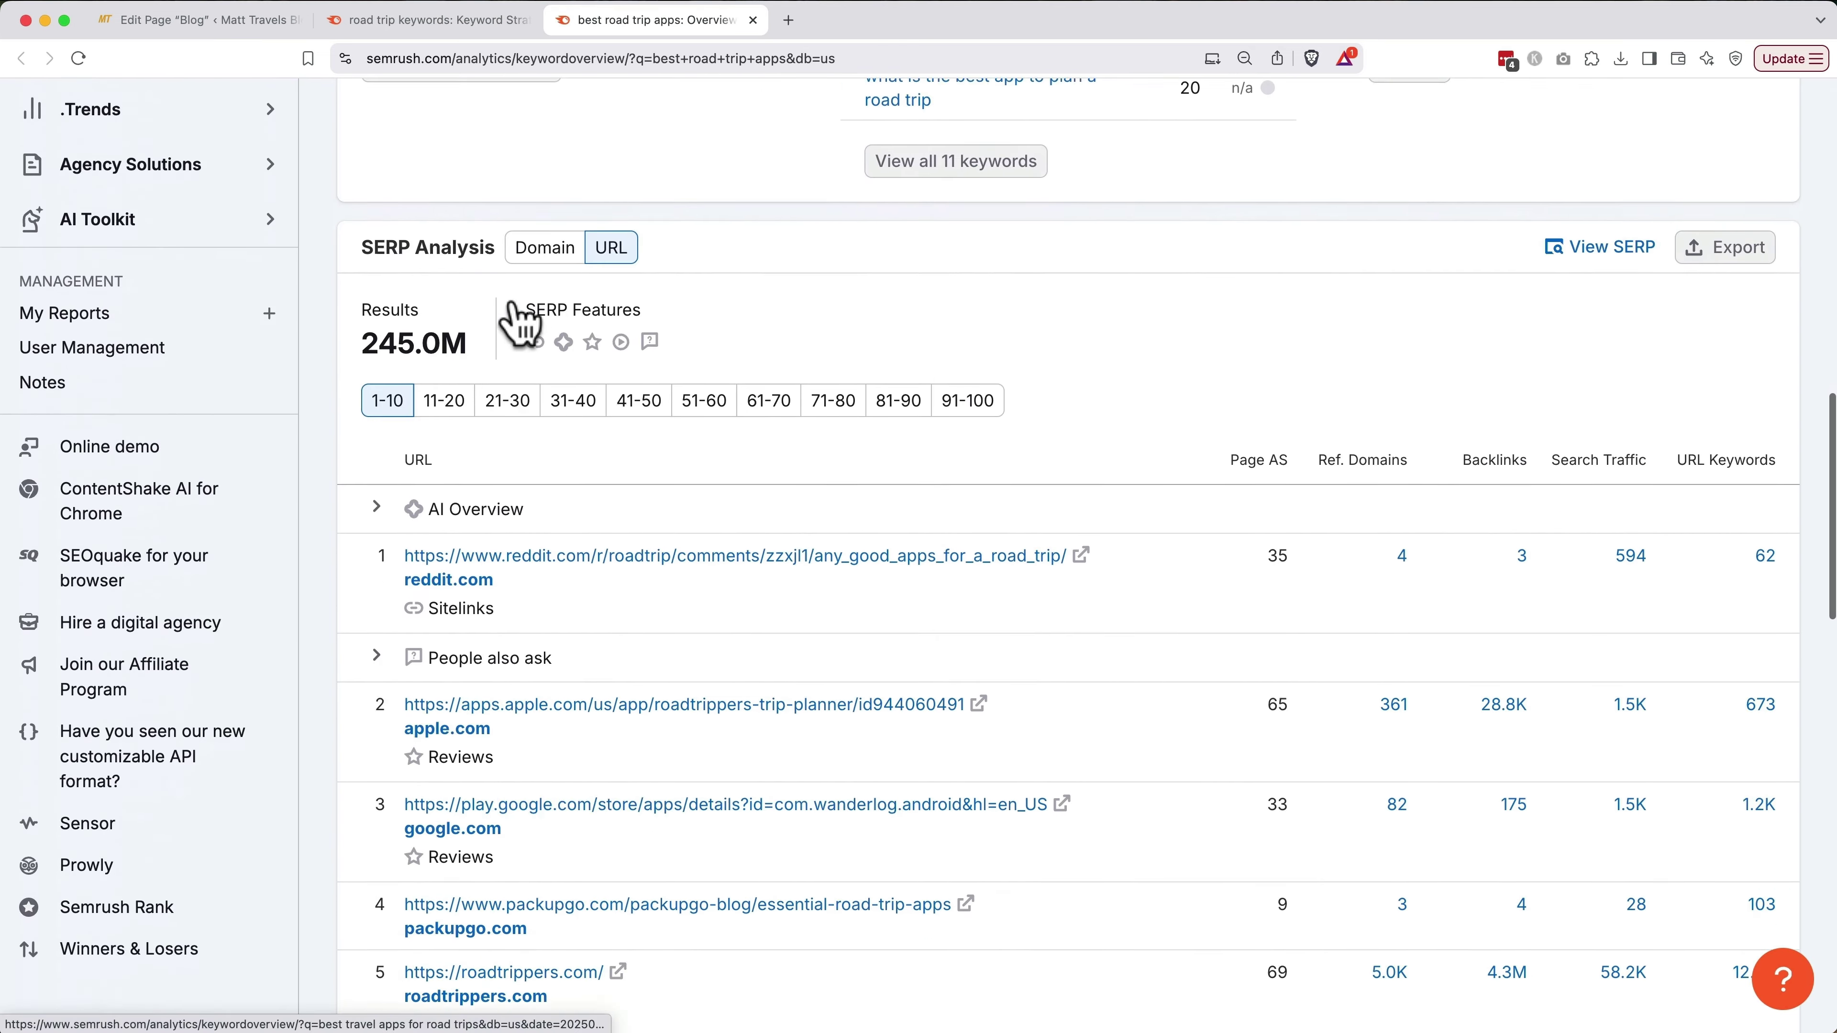
scroll(511, 303, down, 2)
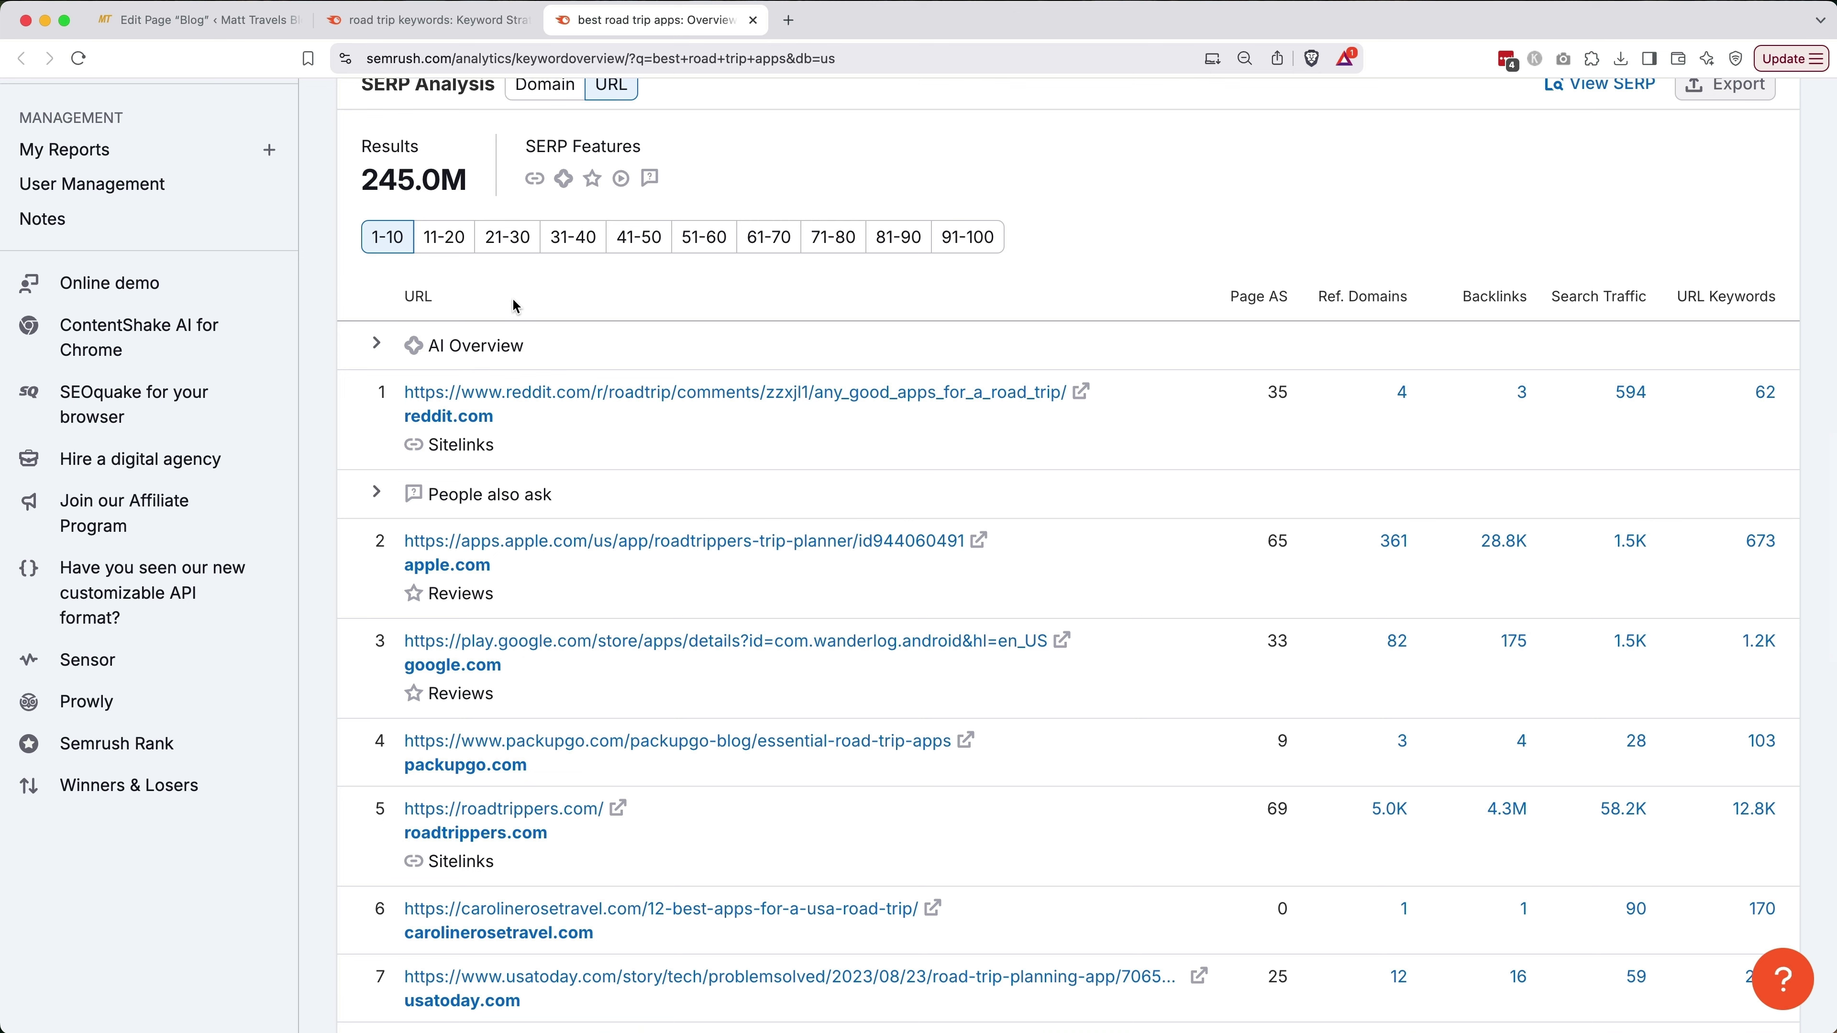
scroll(516, 306, down, 5)
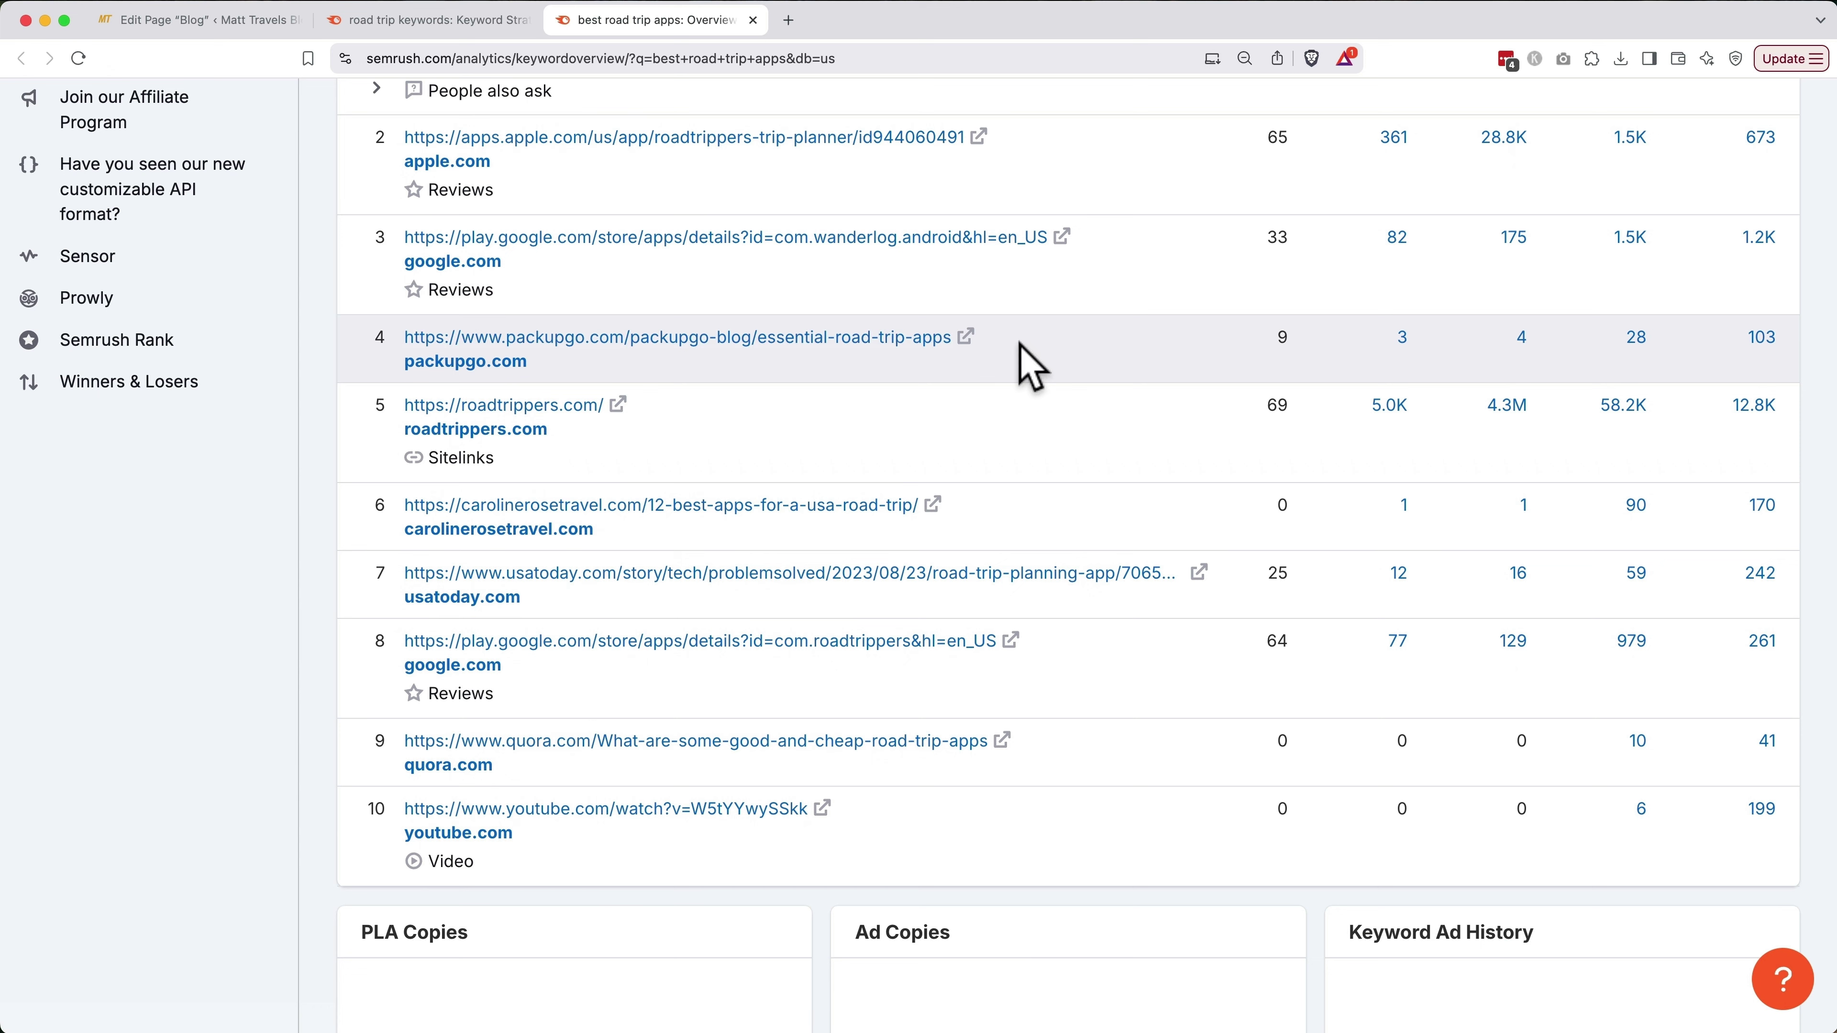
Copy the packupgo, carolinerosetravel and usatoday ranking URLs into the note
drag(951, 338, 364, 354)
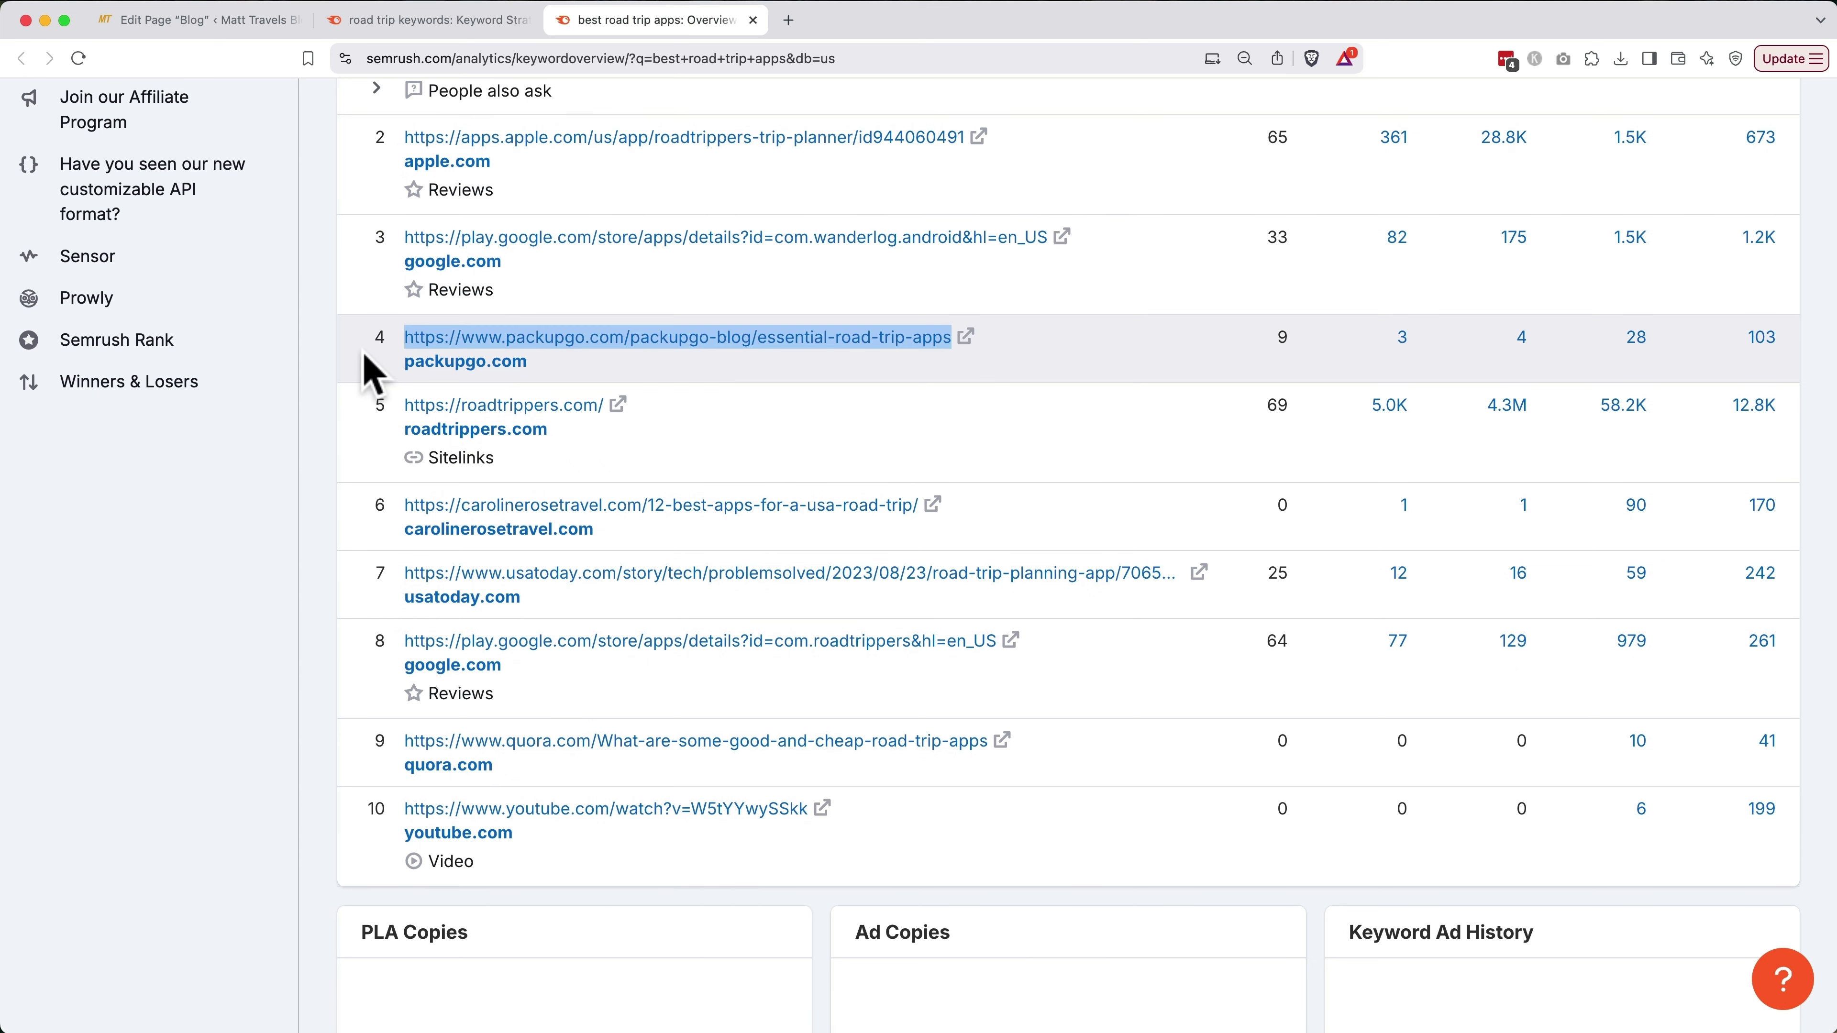
drag(918, 505, 343, 508)
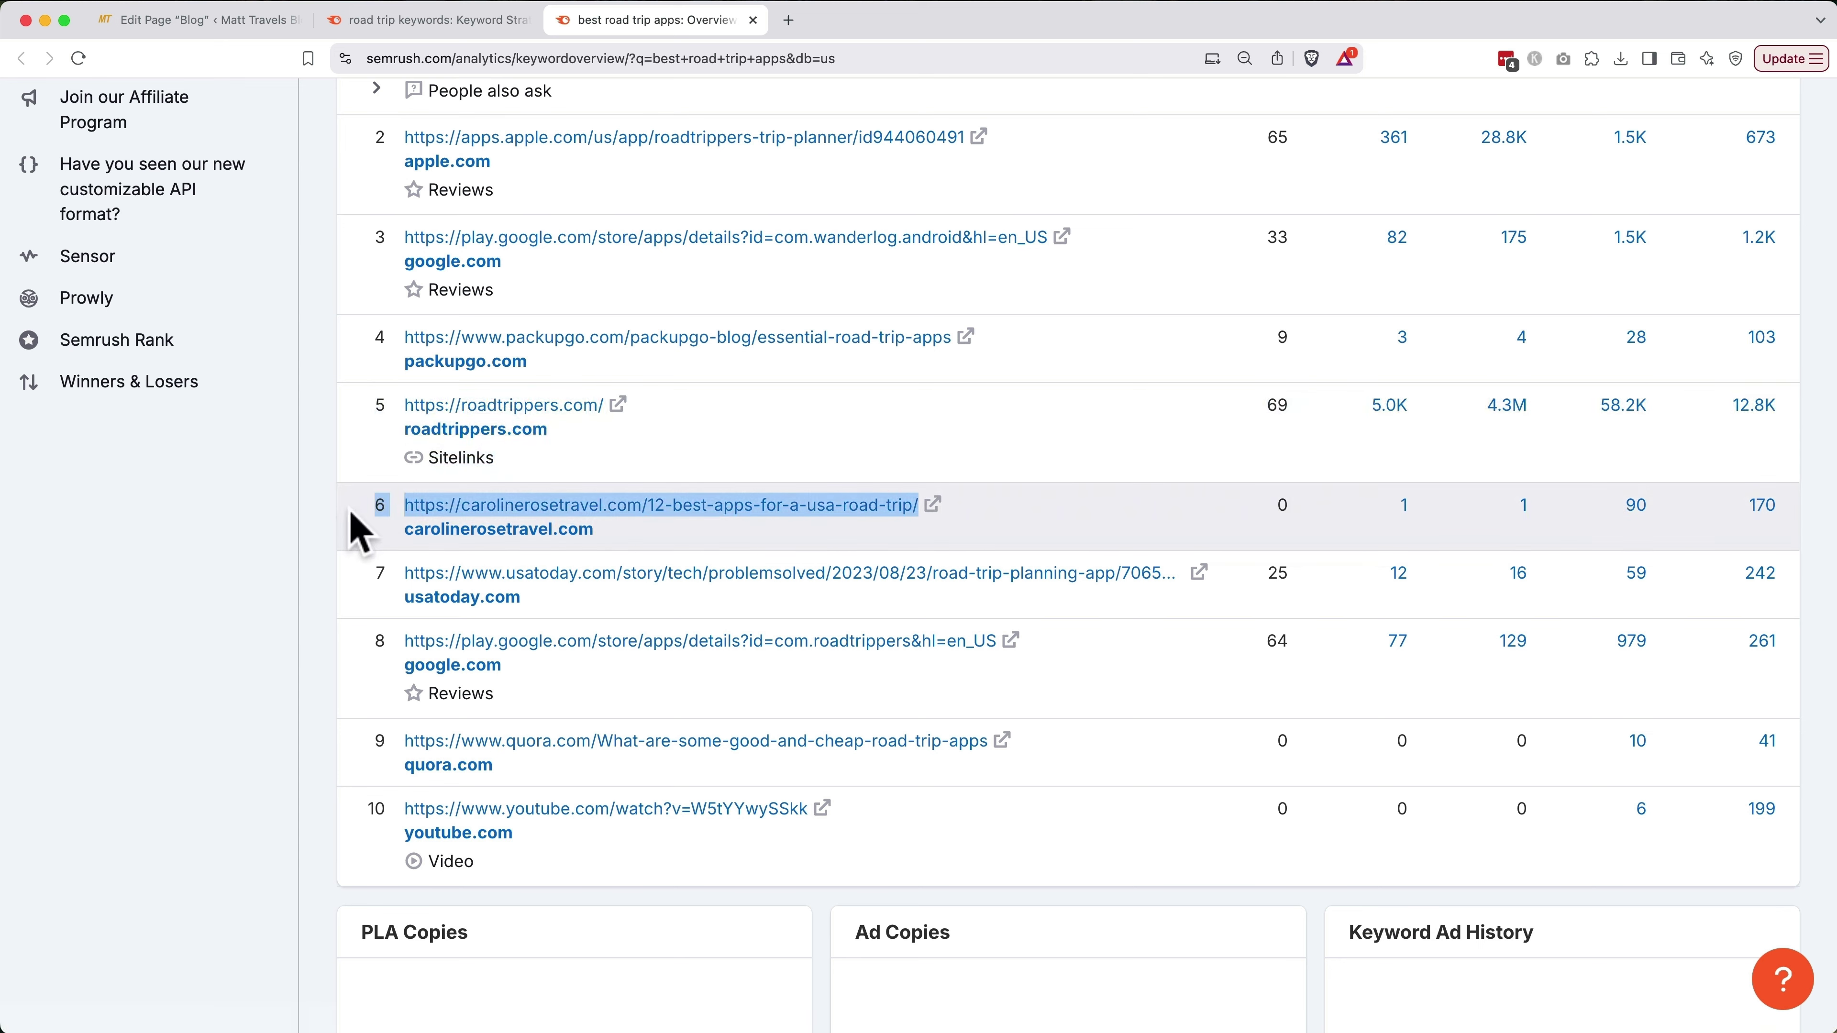
drag(1193, 604, 407, 578)
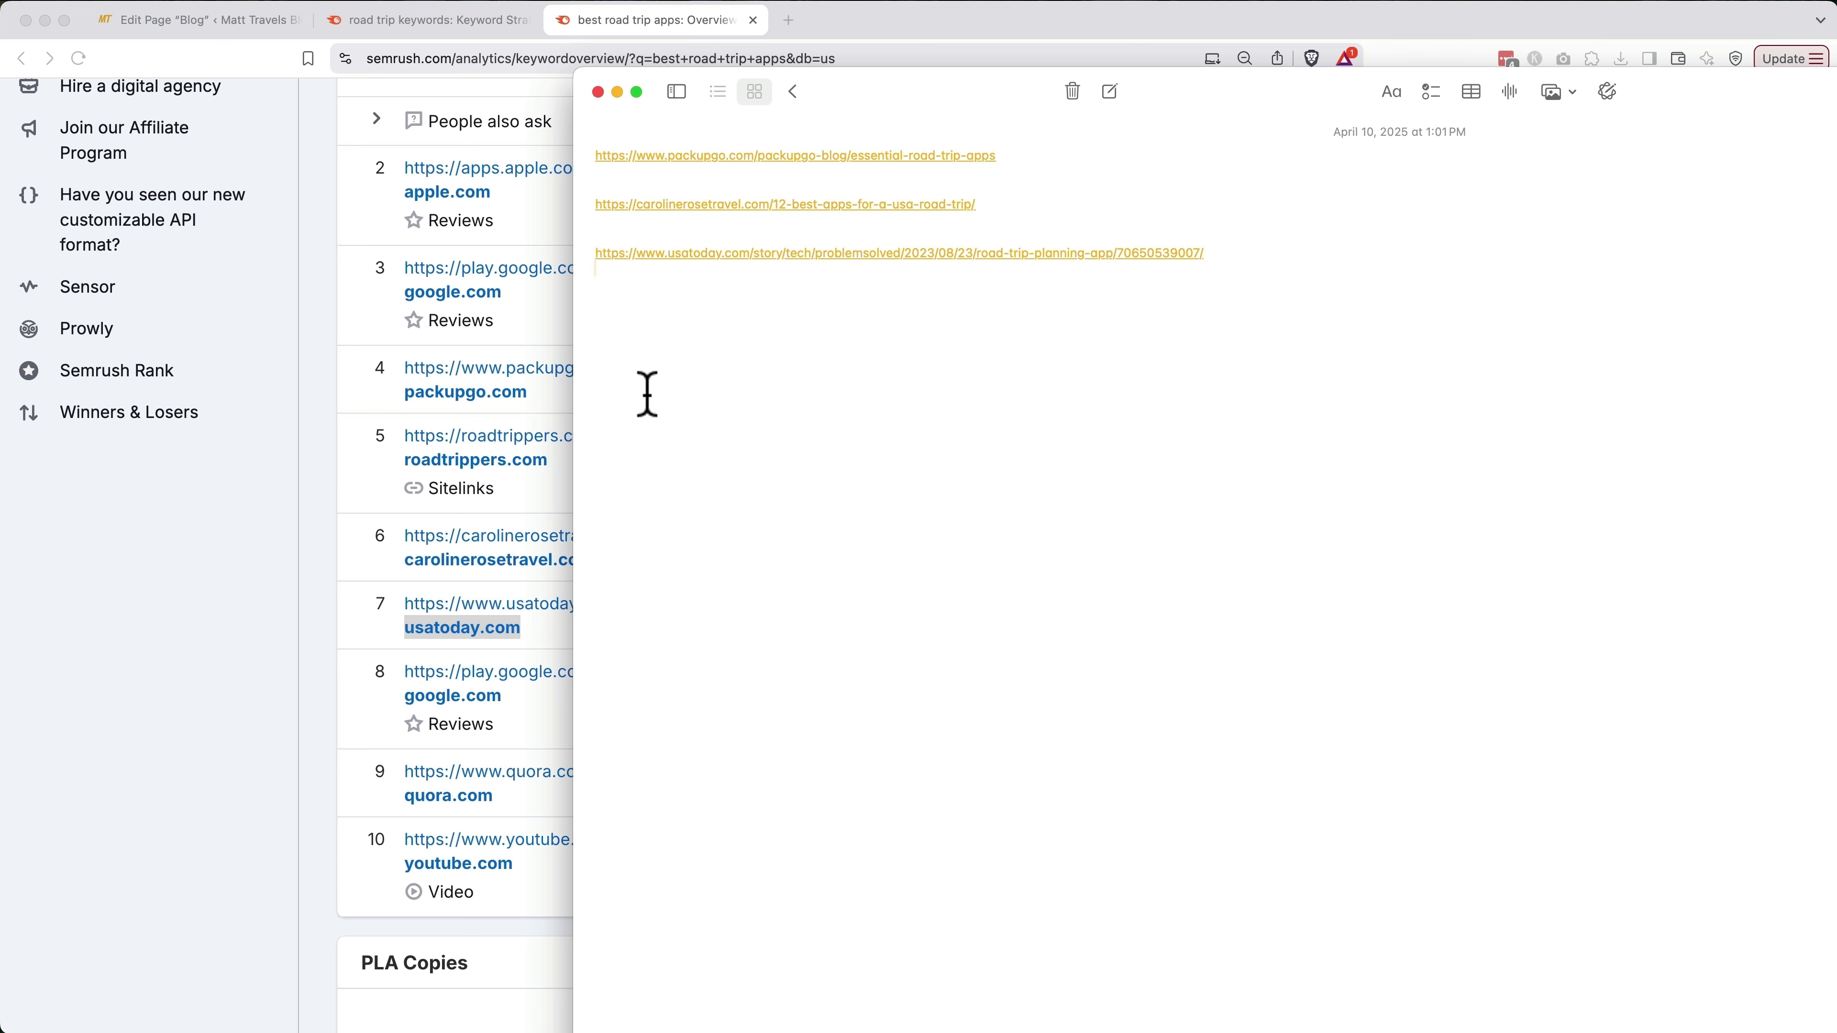
click(308, 430)
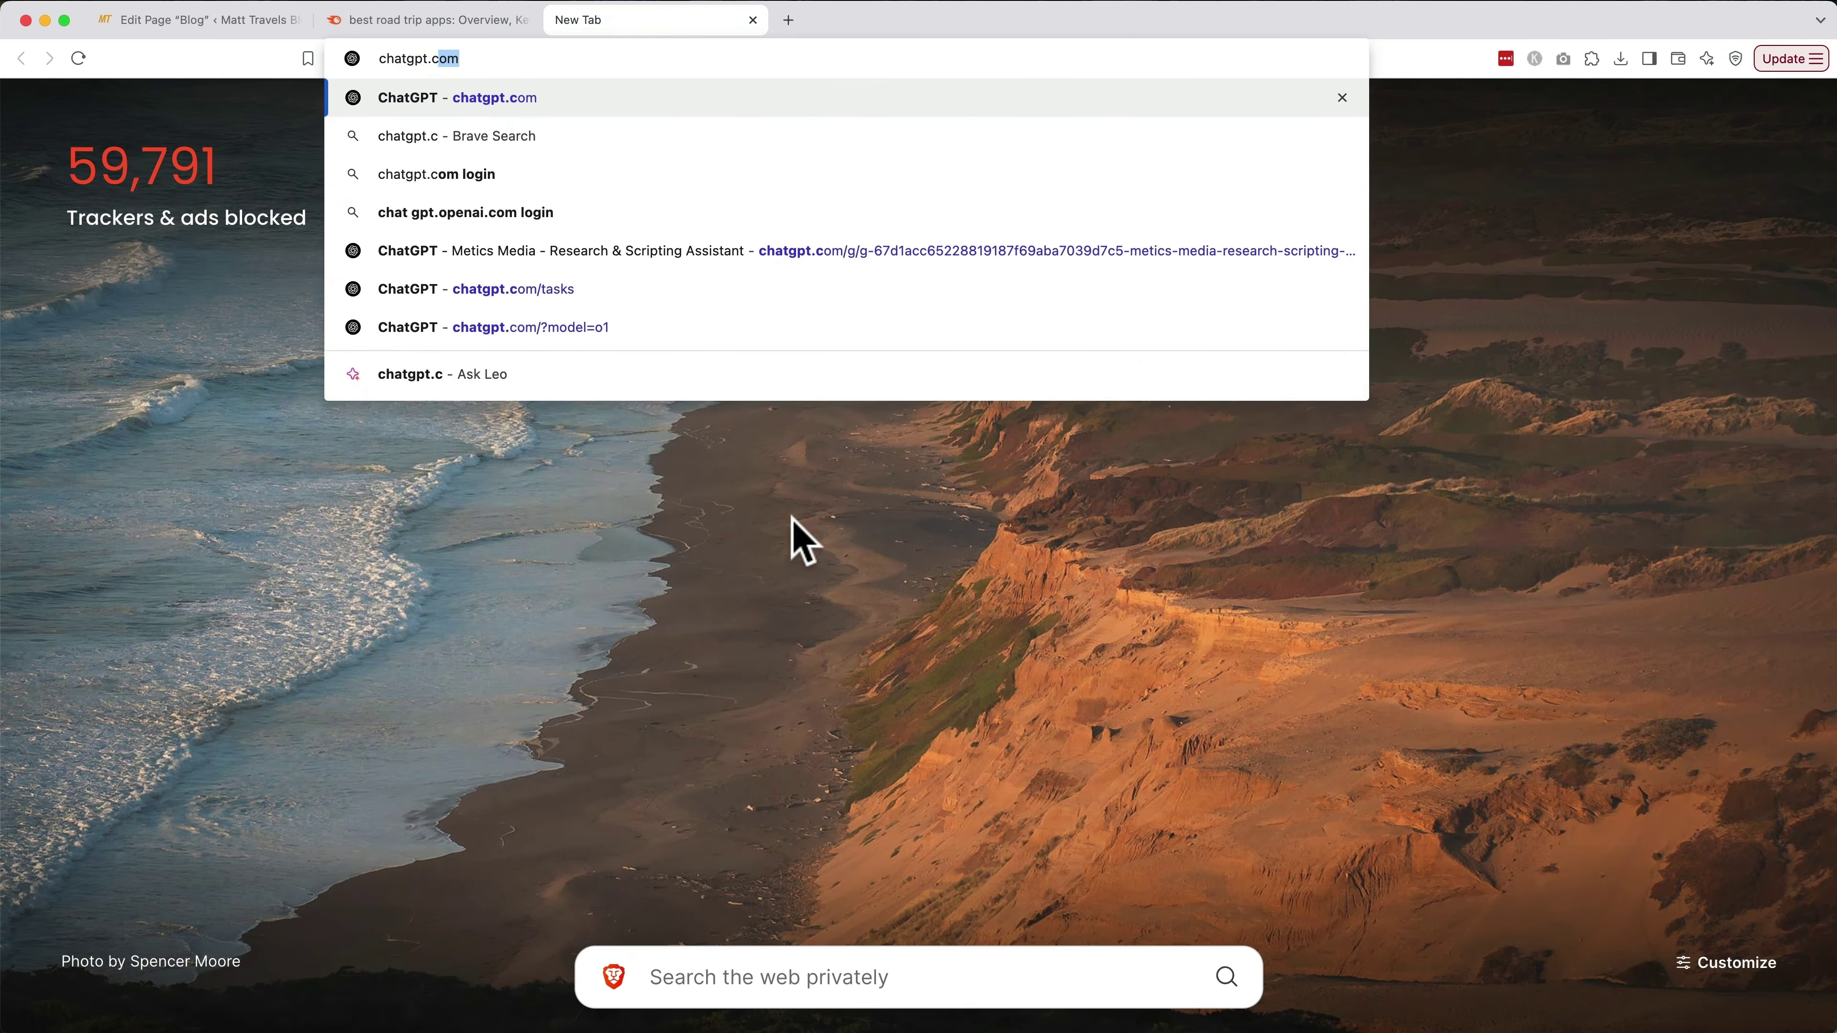
Copy the ChatGPT Prompts template, set the topic to 'road trips', and trim the Audience example
key(Return)
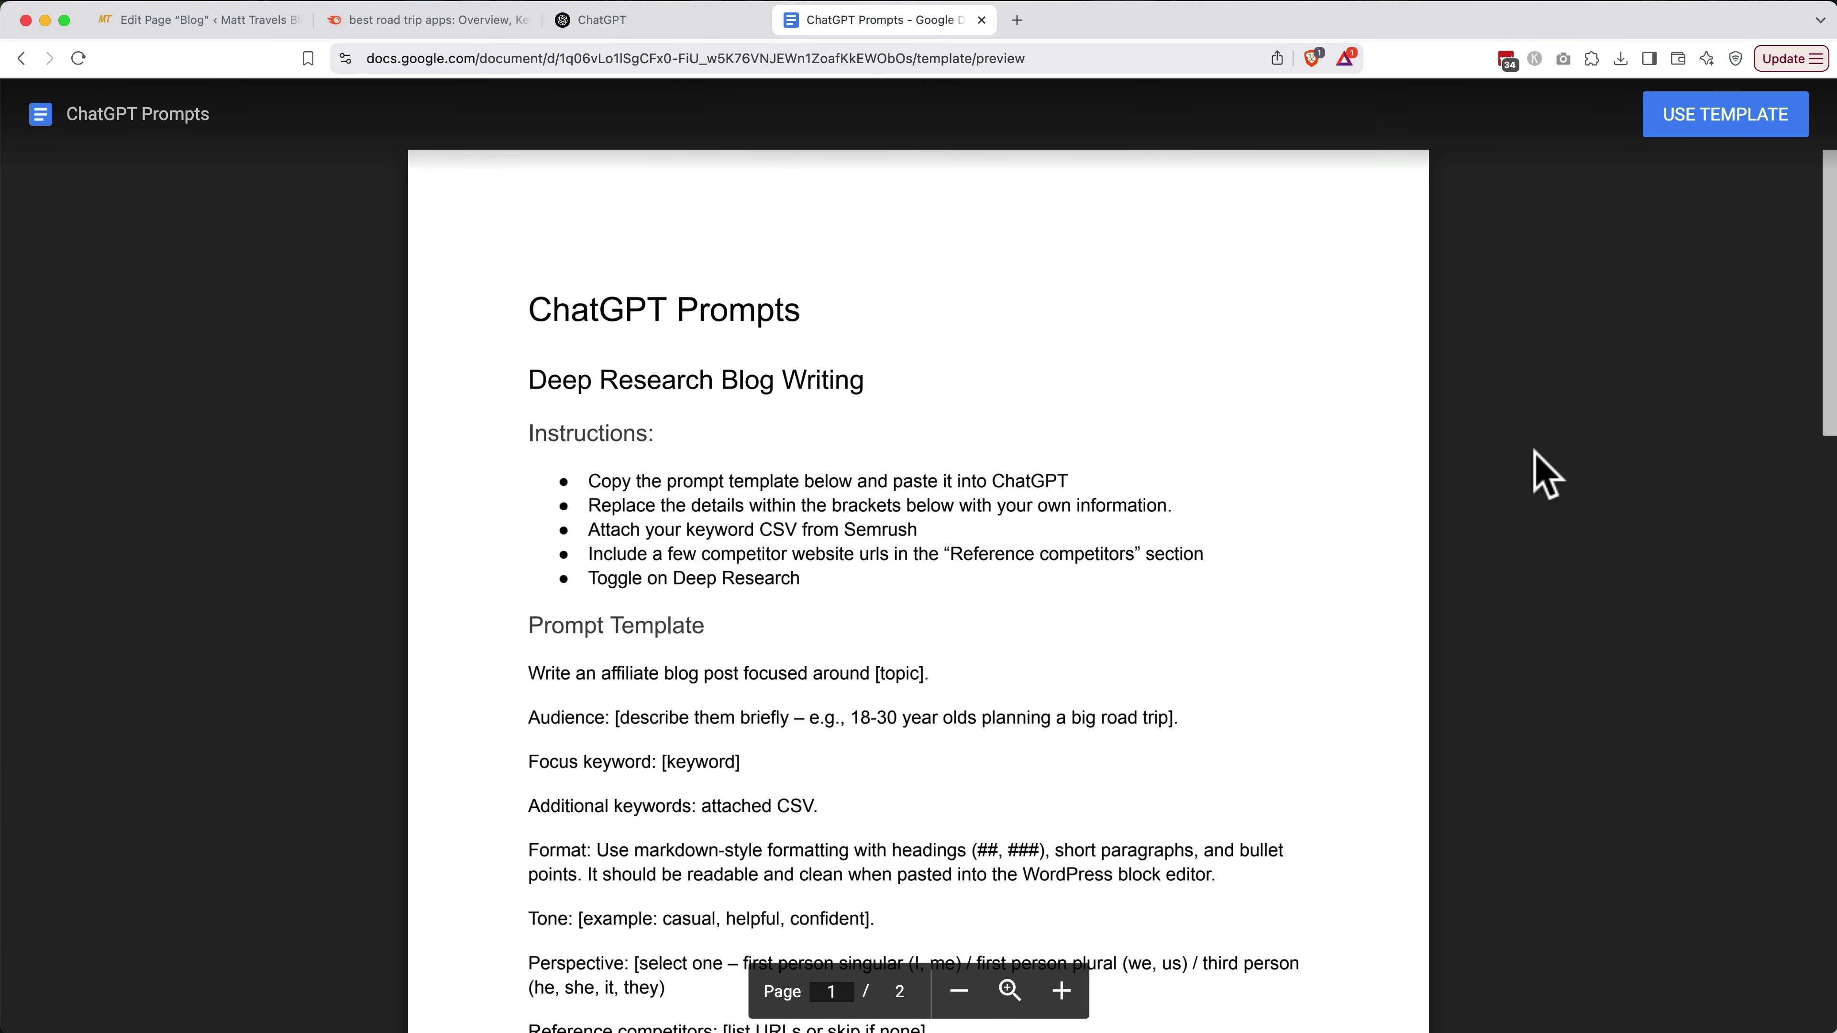
click(1708, 110)
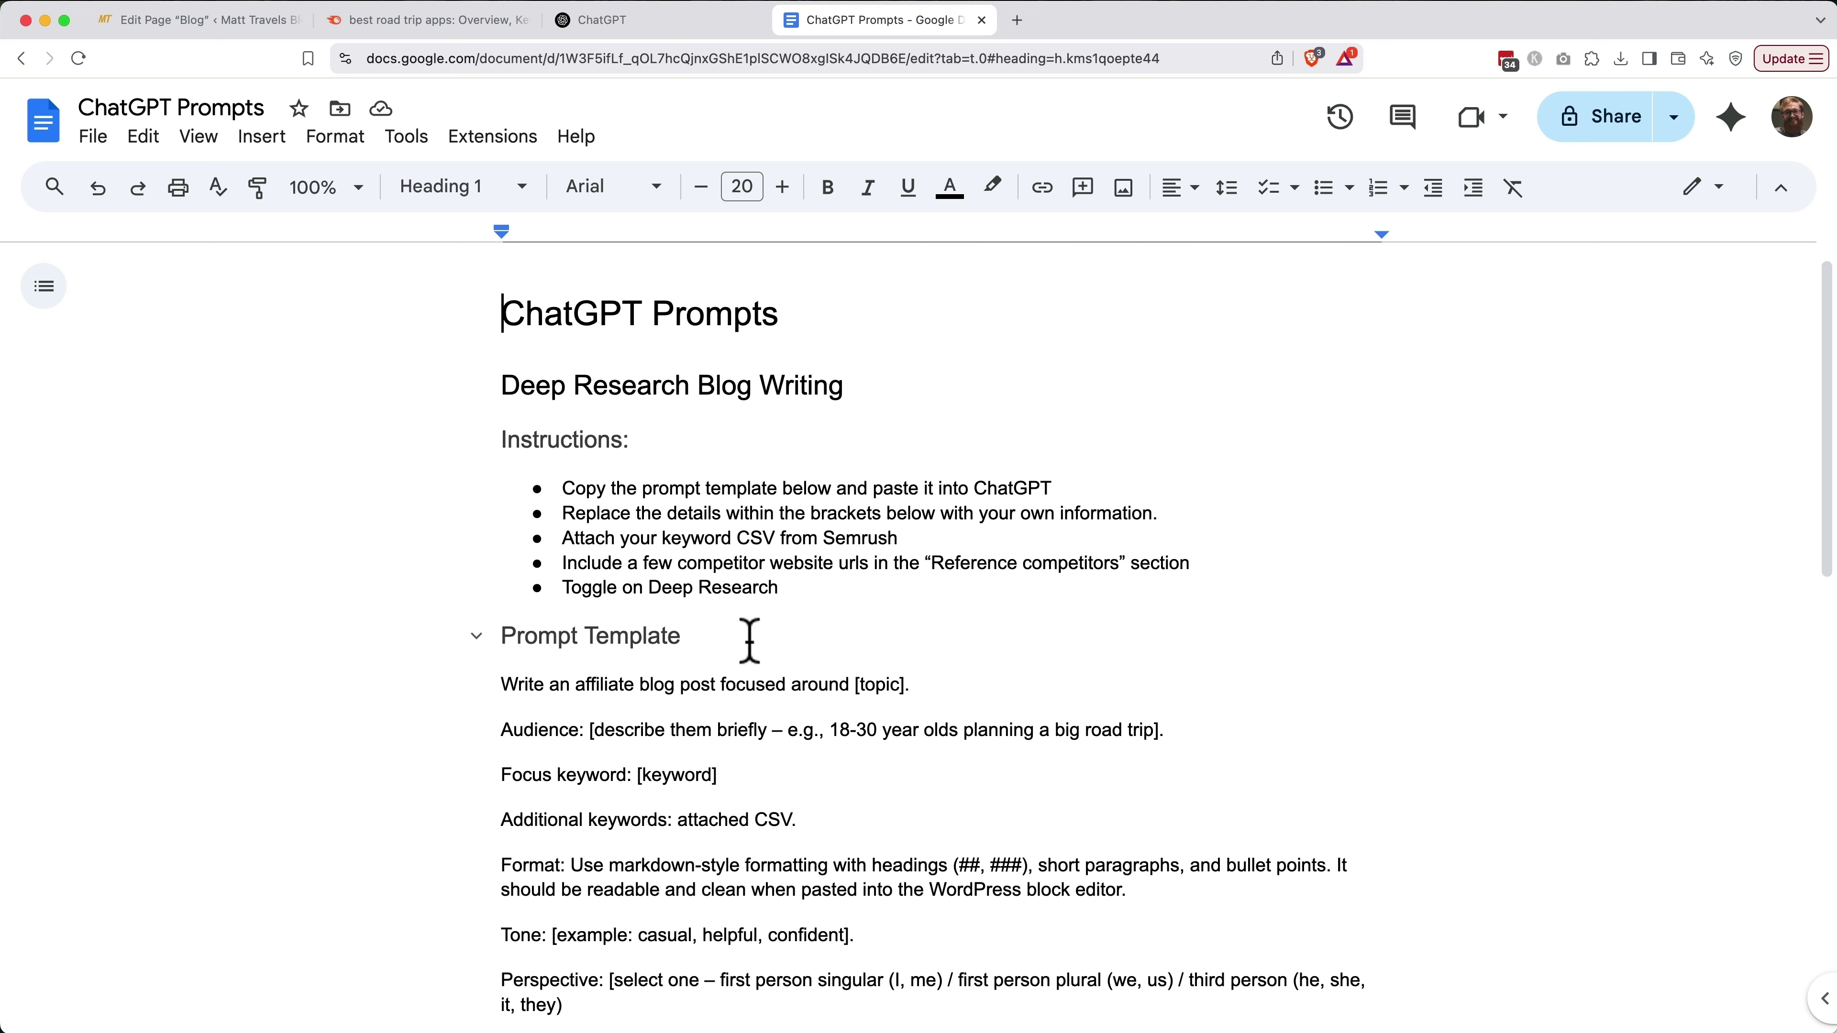
scroll(750, 641, down, 5)
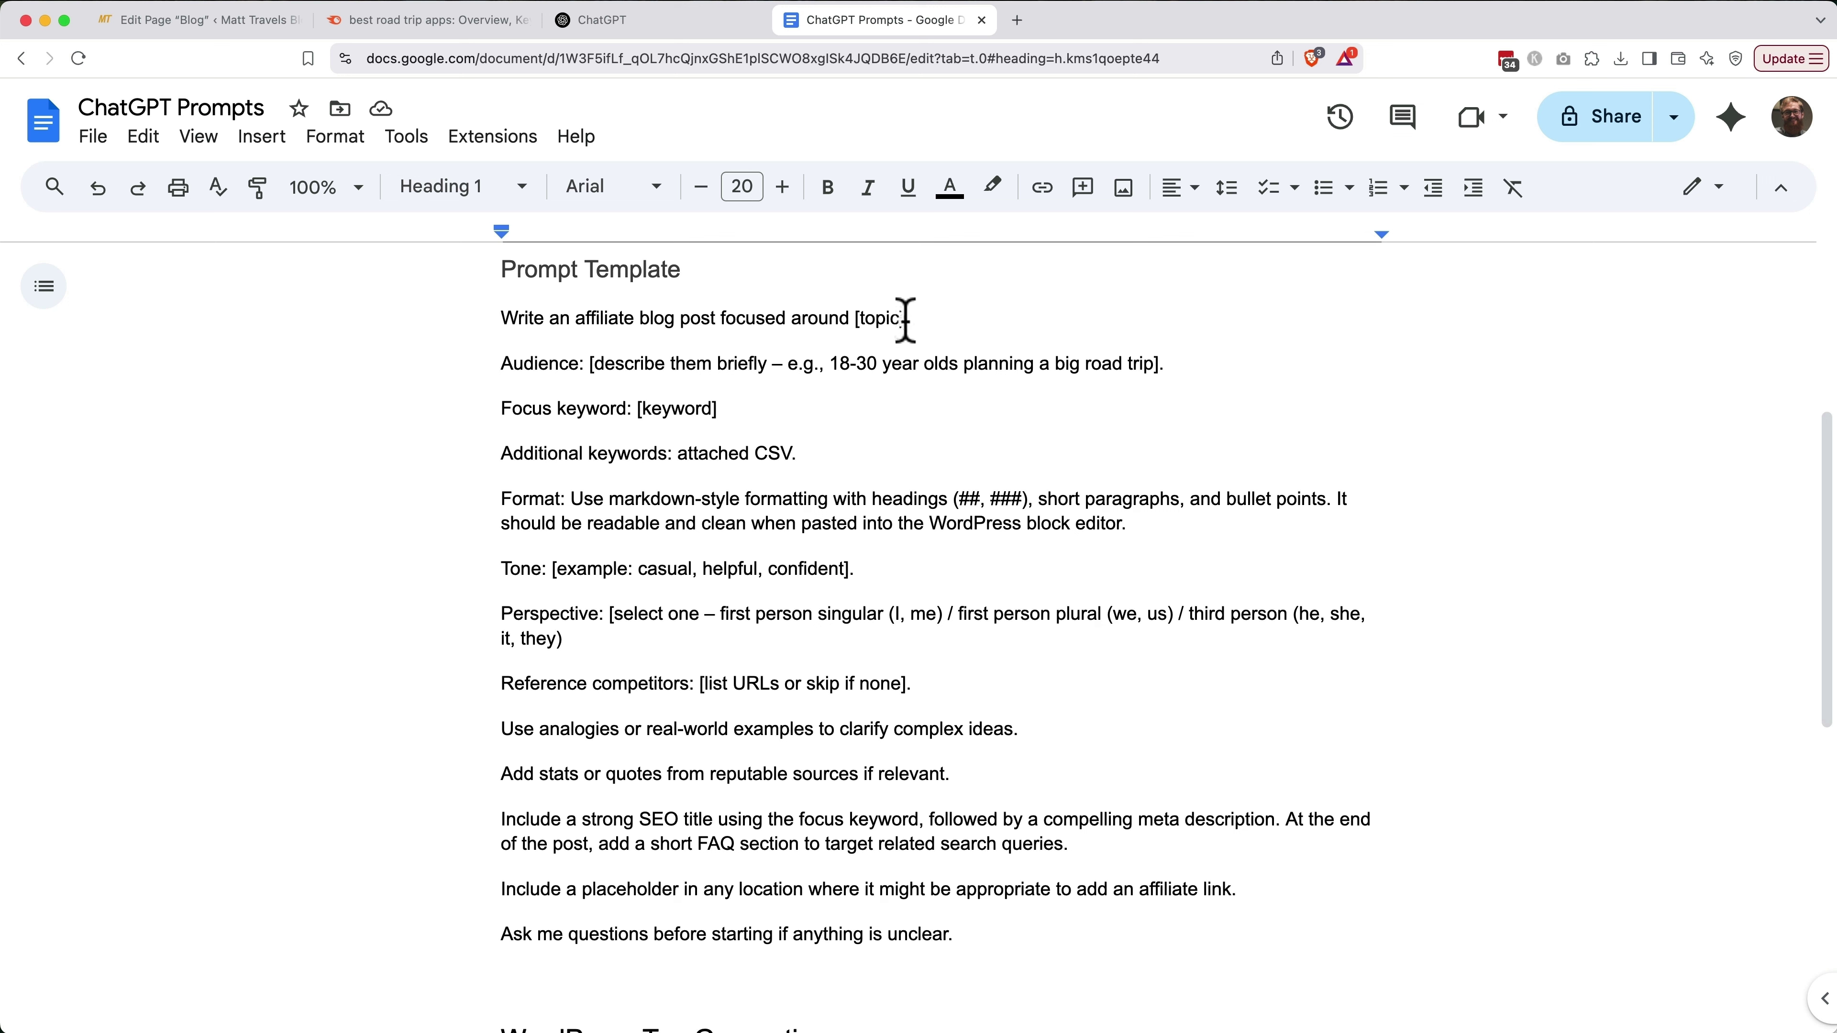
drag(905, 319, 855, 319)
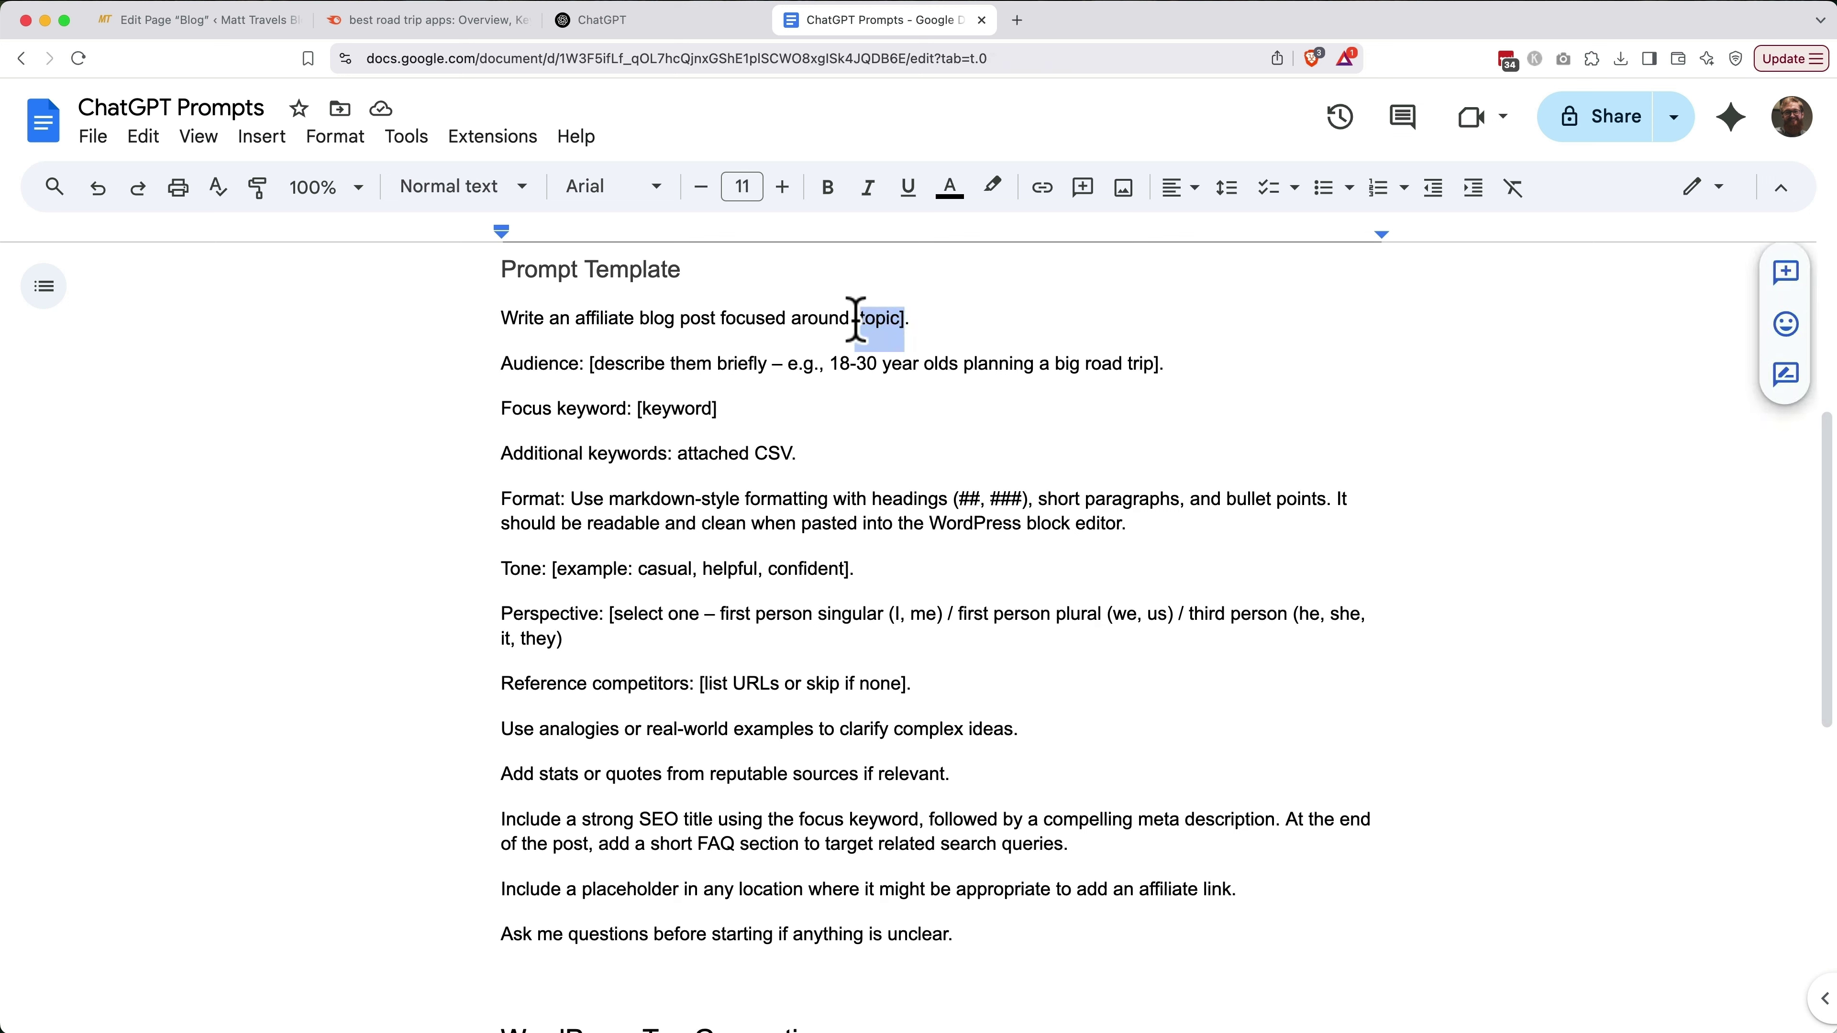
text(road trips)
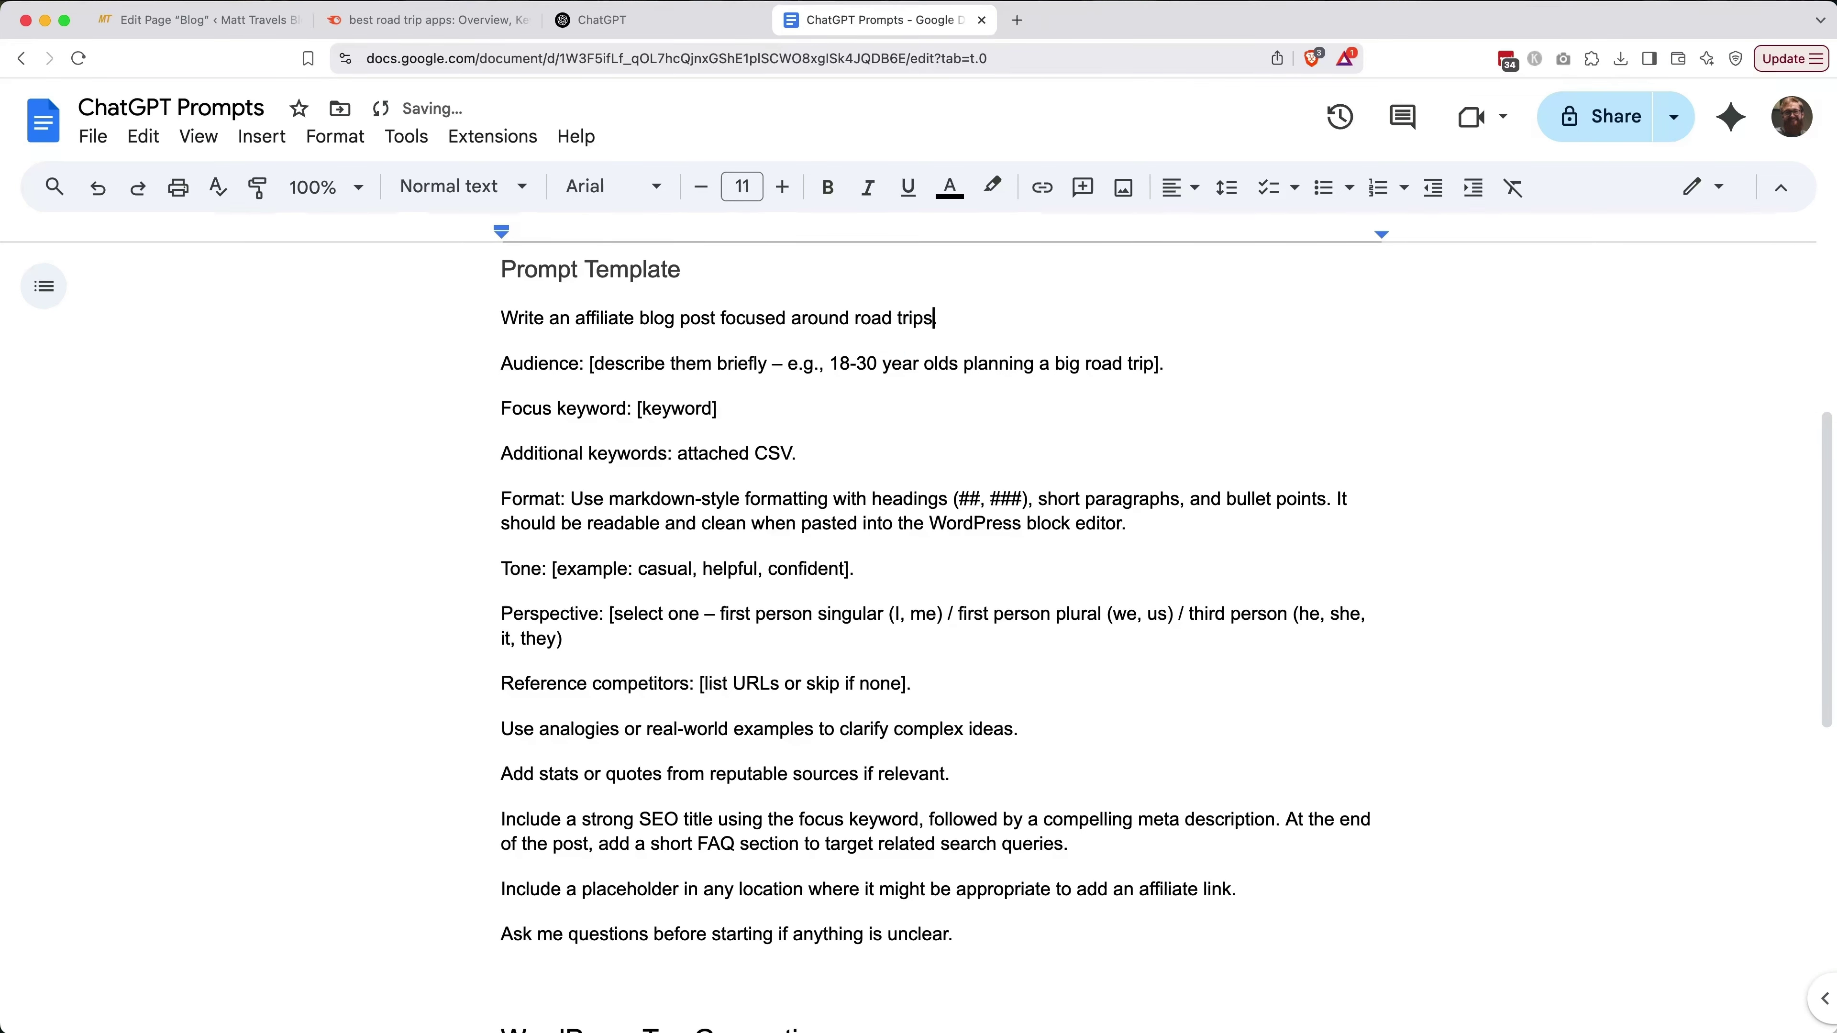
drag(595, 364, 830, 364)
key(BackSpace)
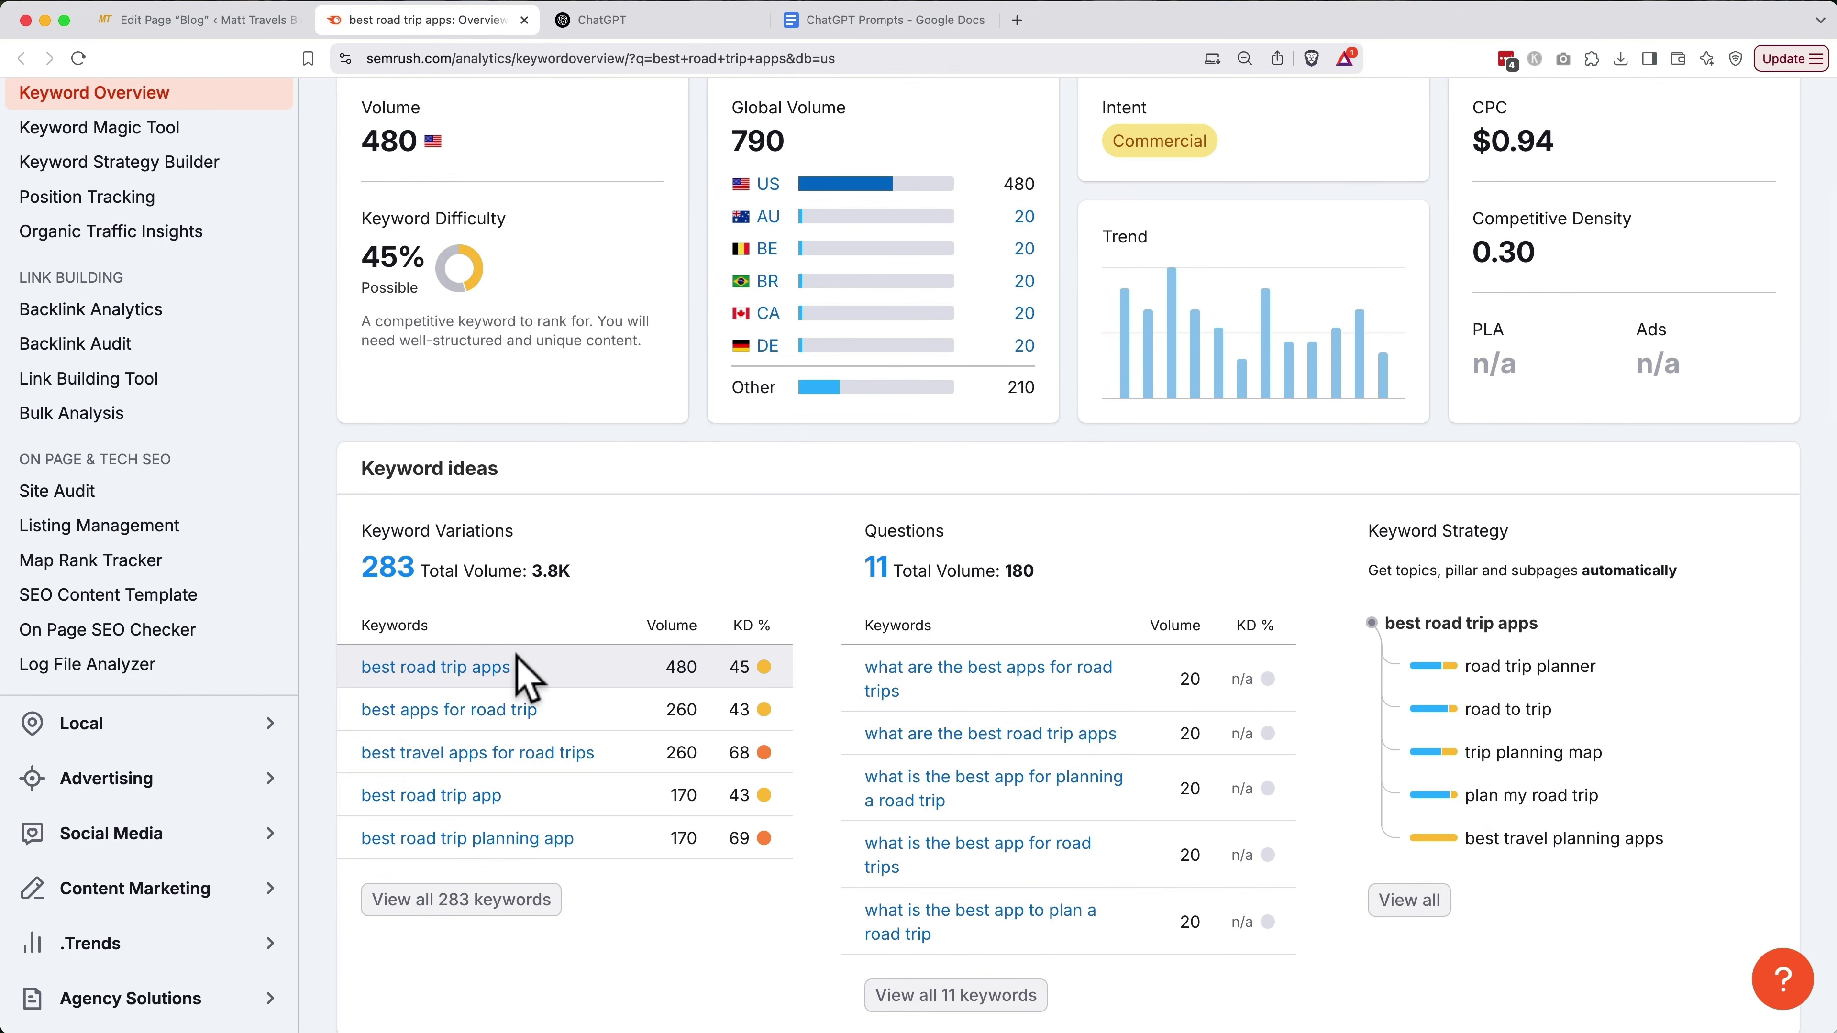
Paste 'best road trip apps' as focus keyword and the competitor URLs, then select the prompt
drag(512, 667, 361, 670)
key(super+c)
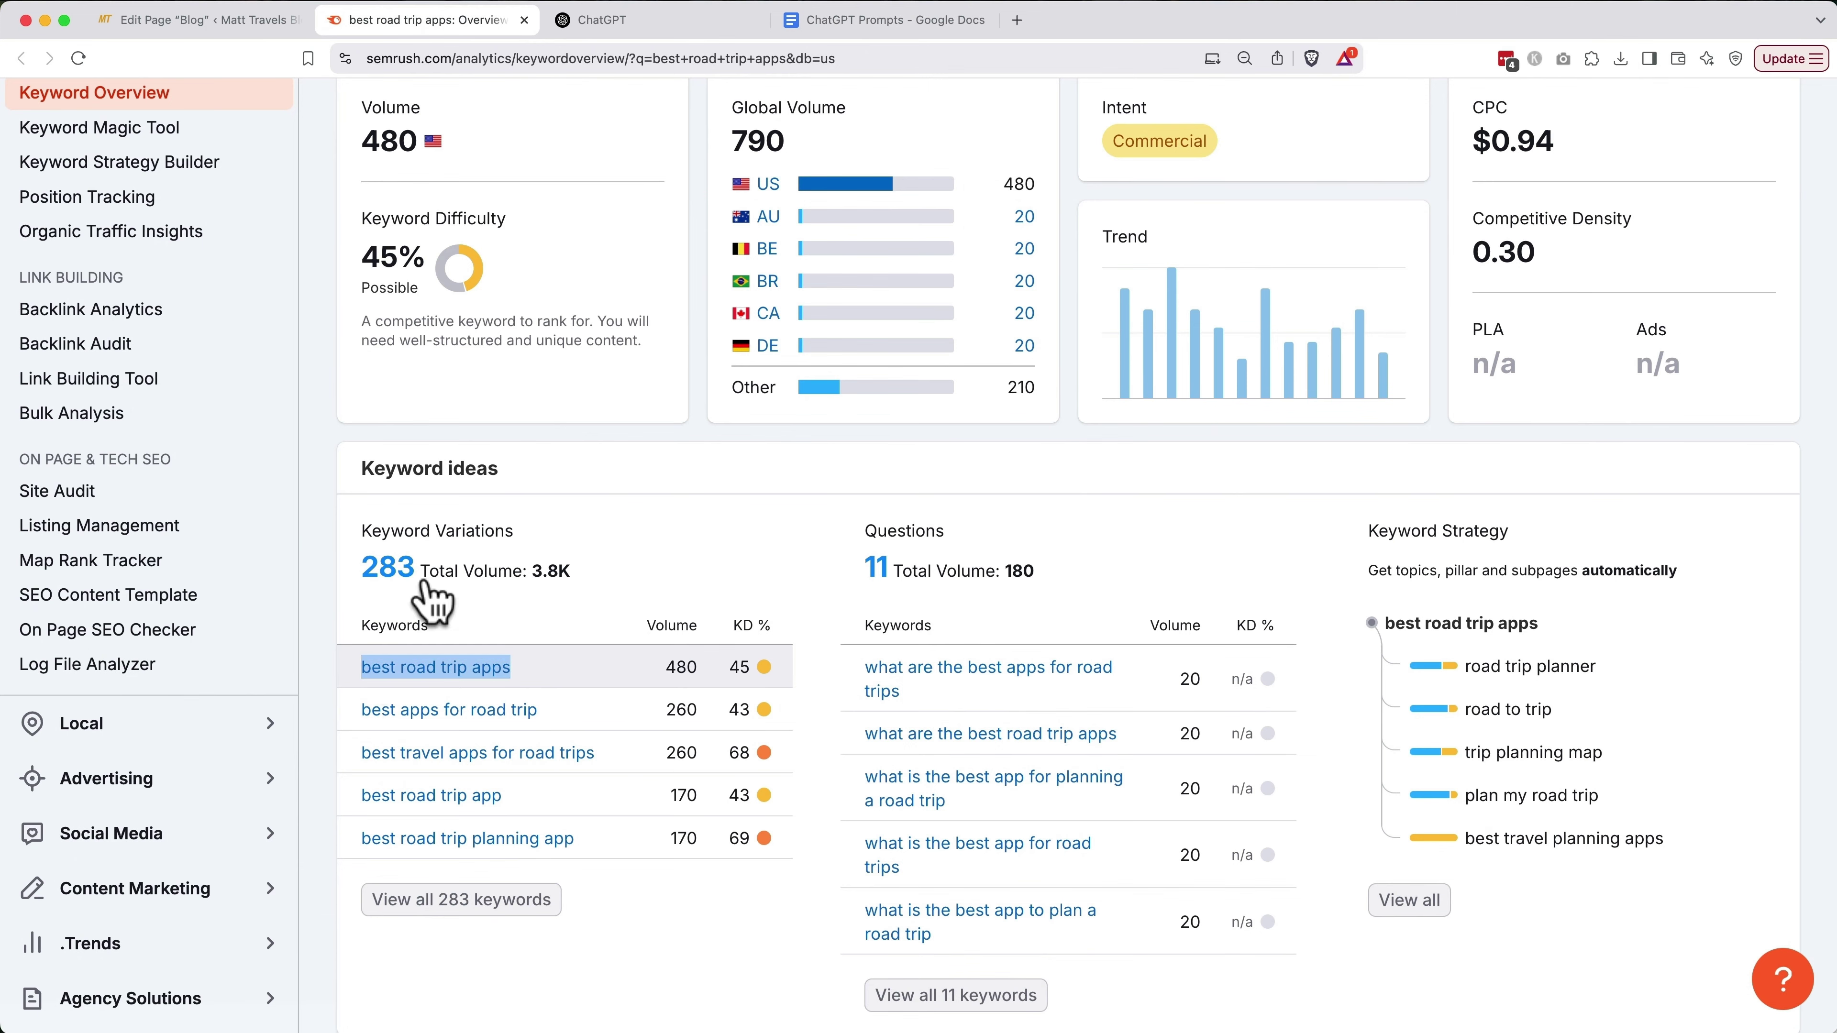
click(846, 22)
key(super+v)
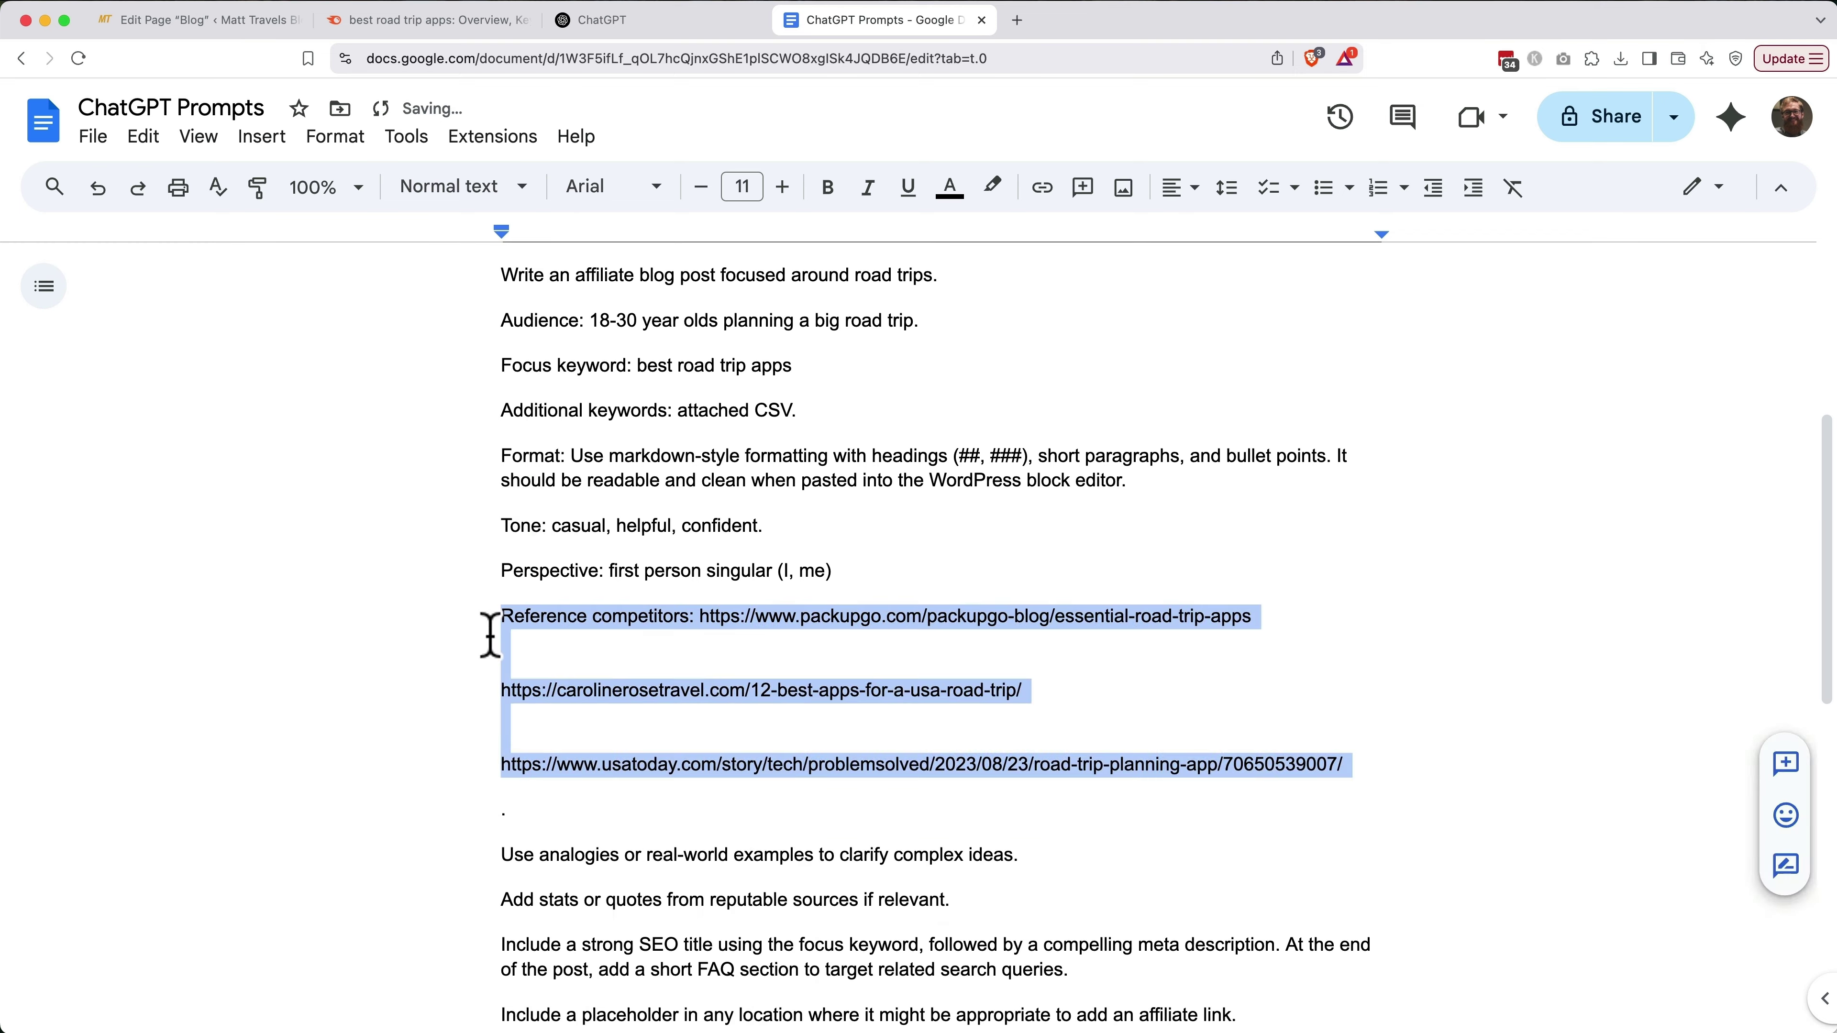
key(super+v)
scroll(849, 718, up, 2)
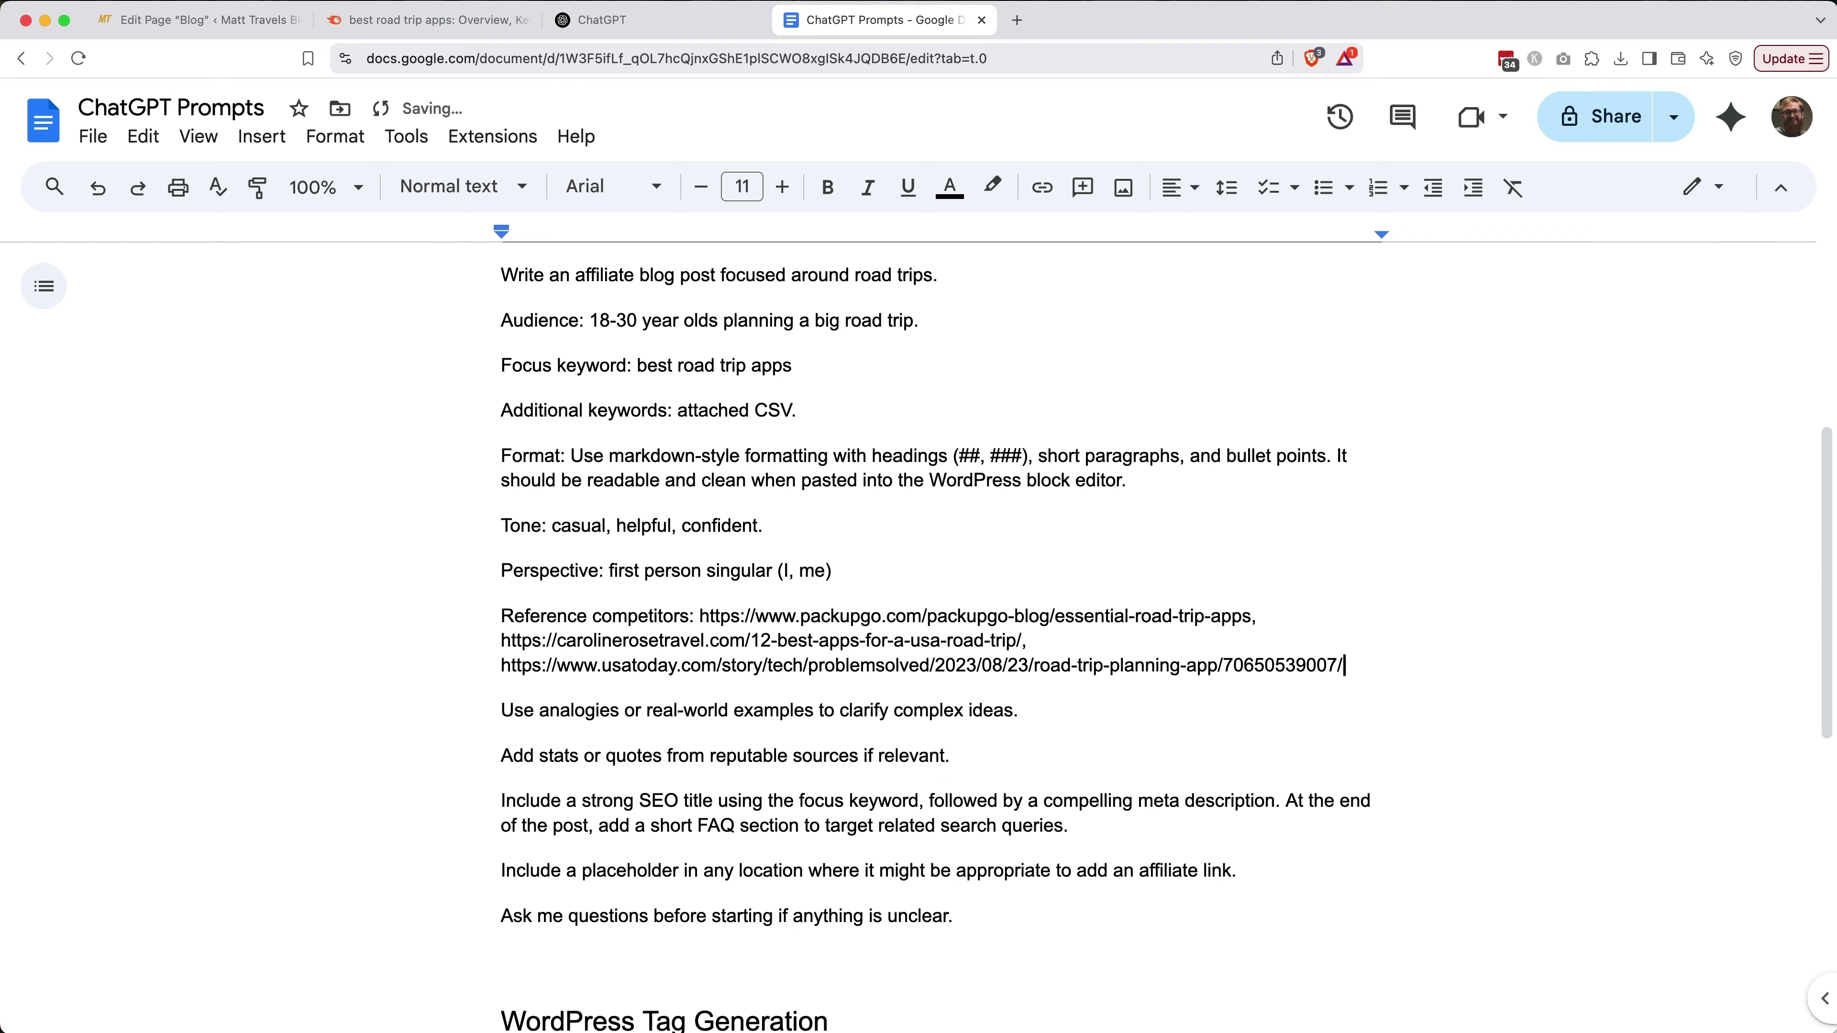
drag(955, 986, 506, 346)
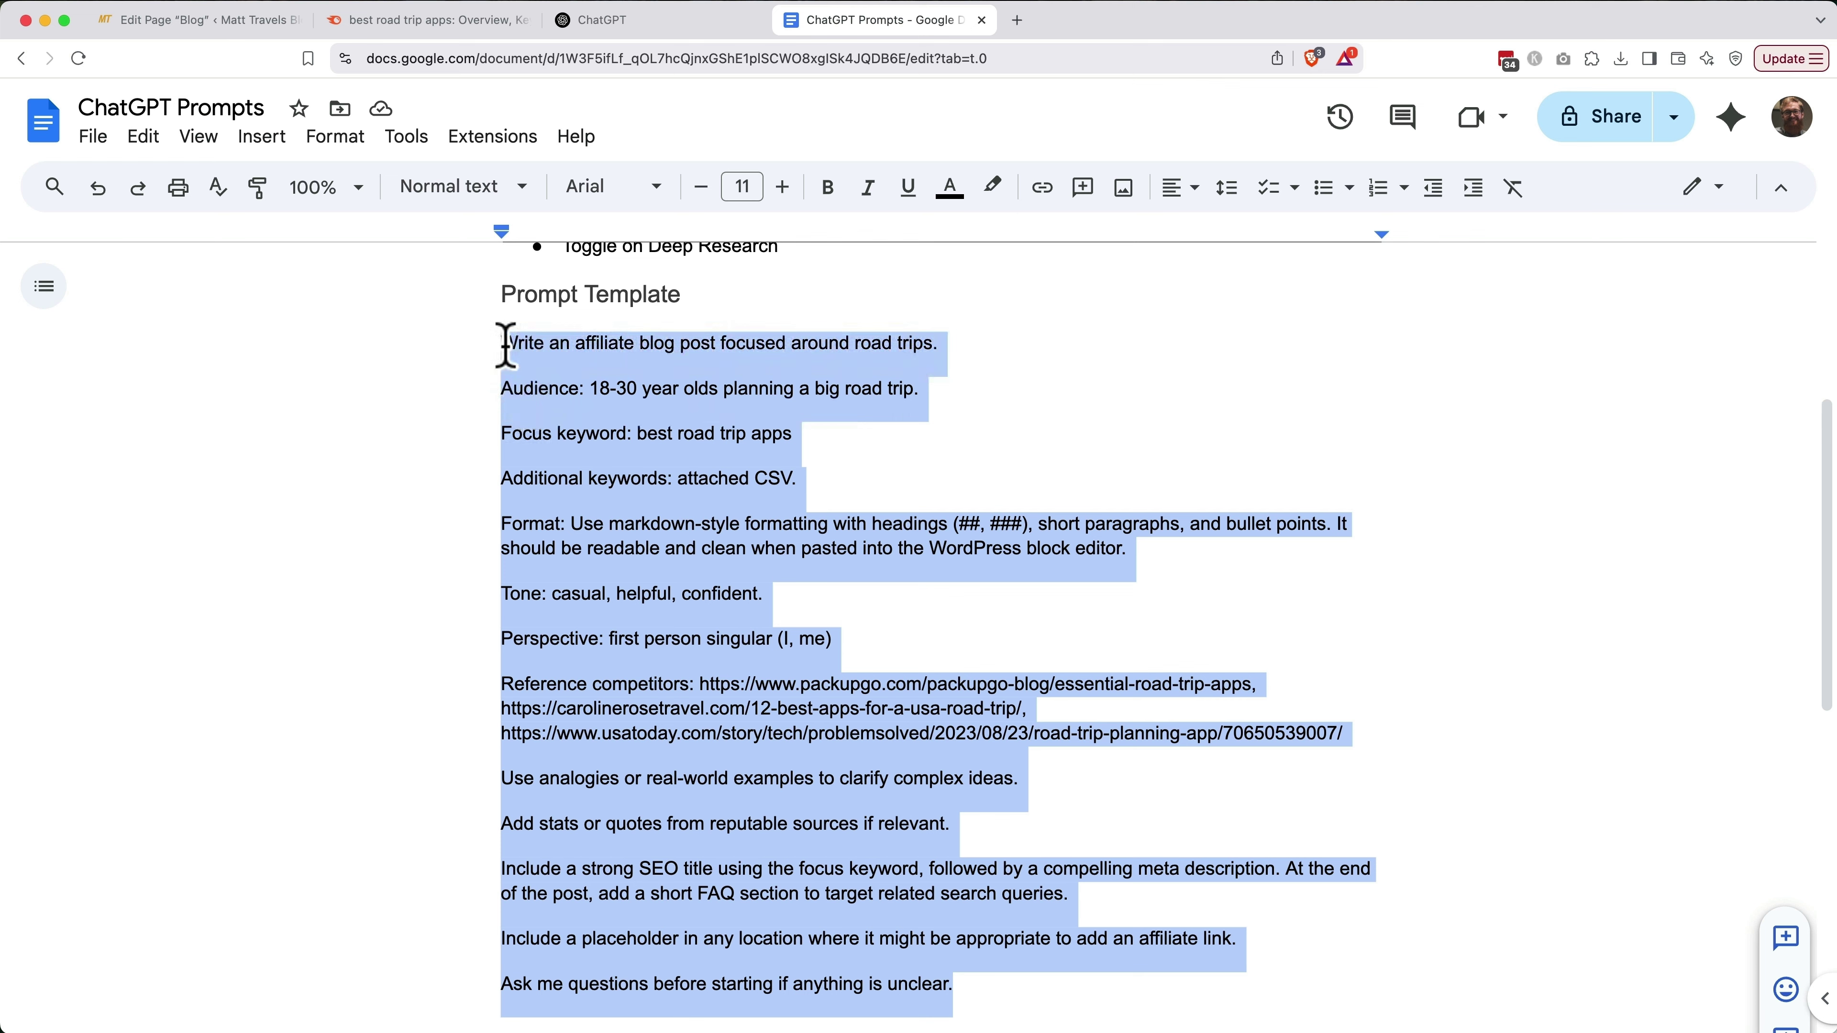
click(657, 22)
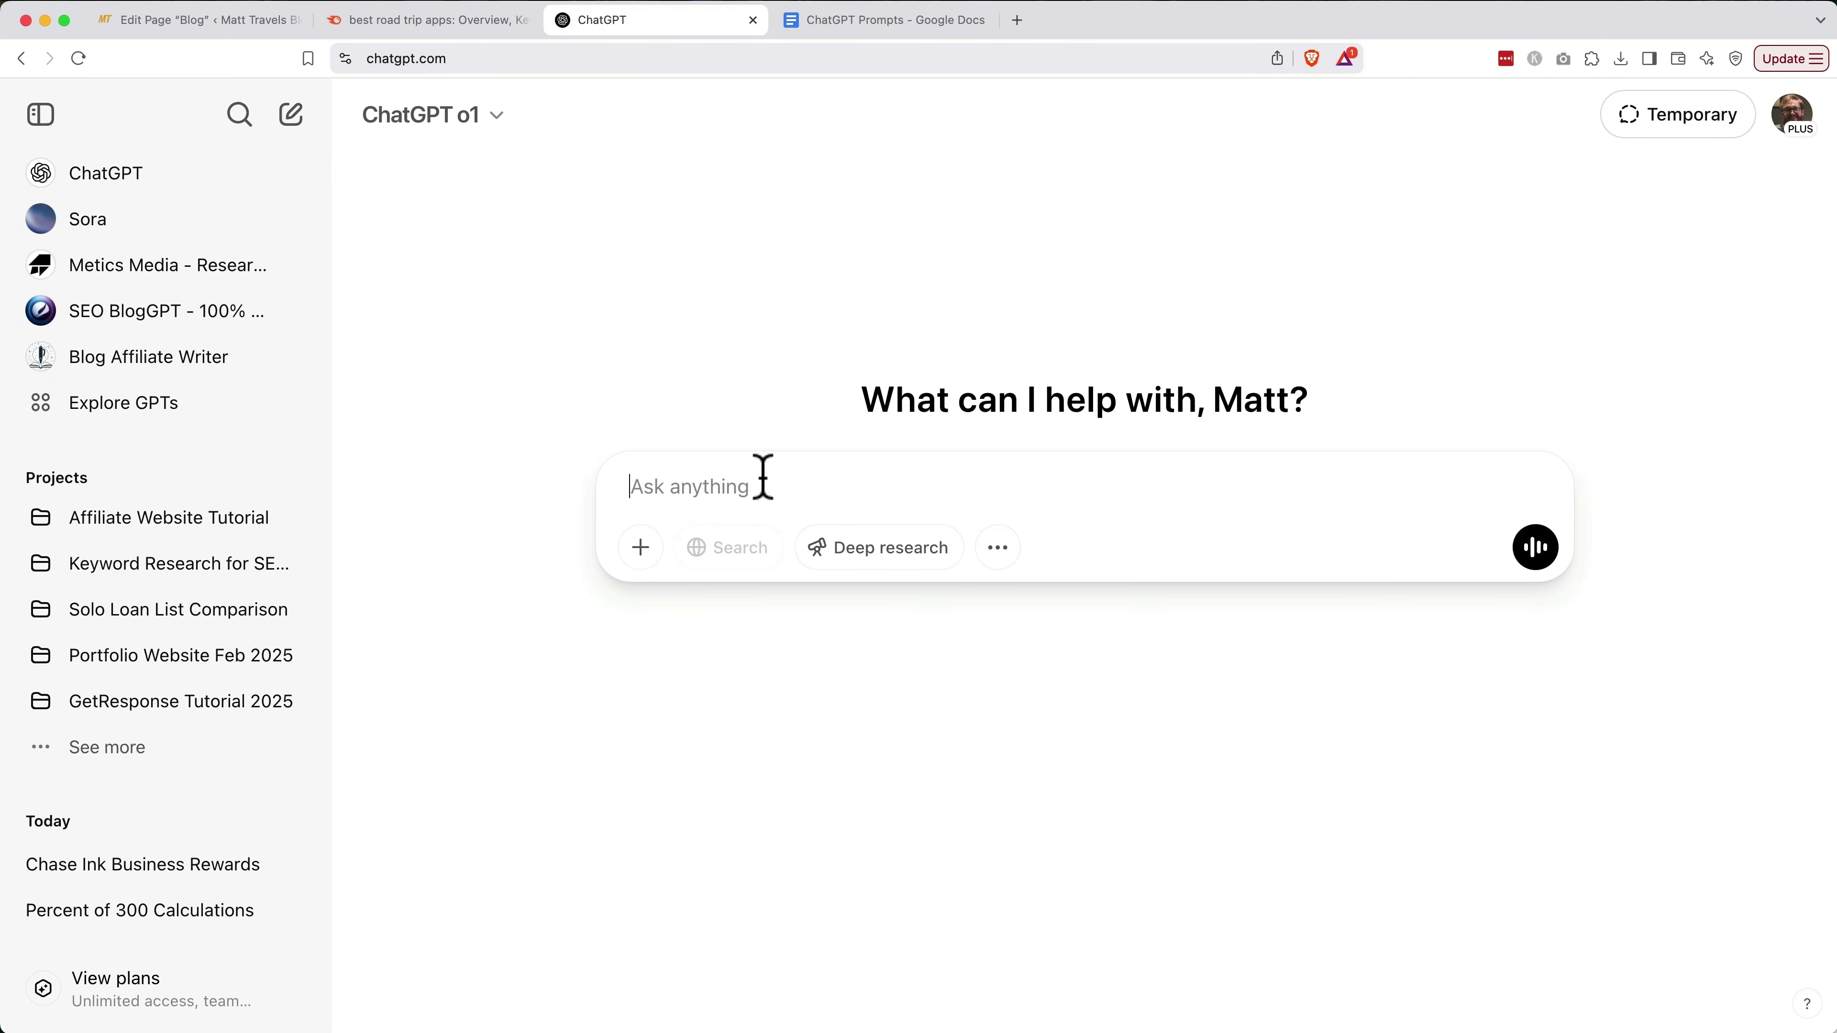
Paste the blog prompt, enable Deep research, attach the road-trip keywords CSV, and send it
key(super+v)
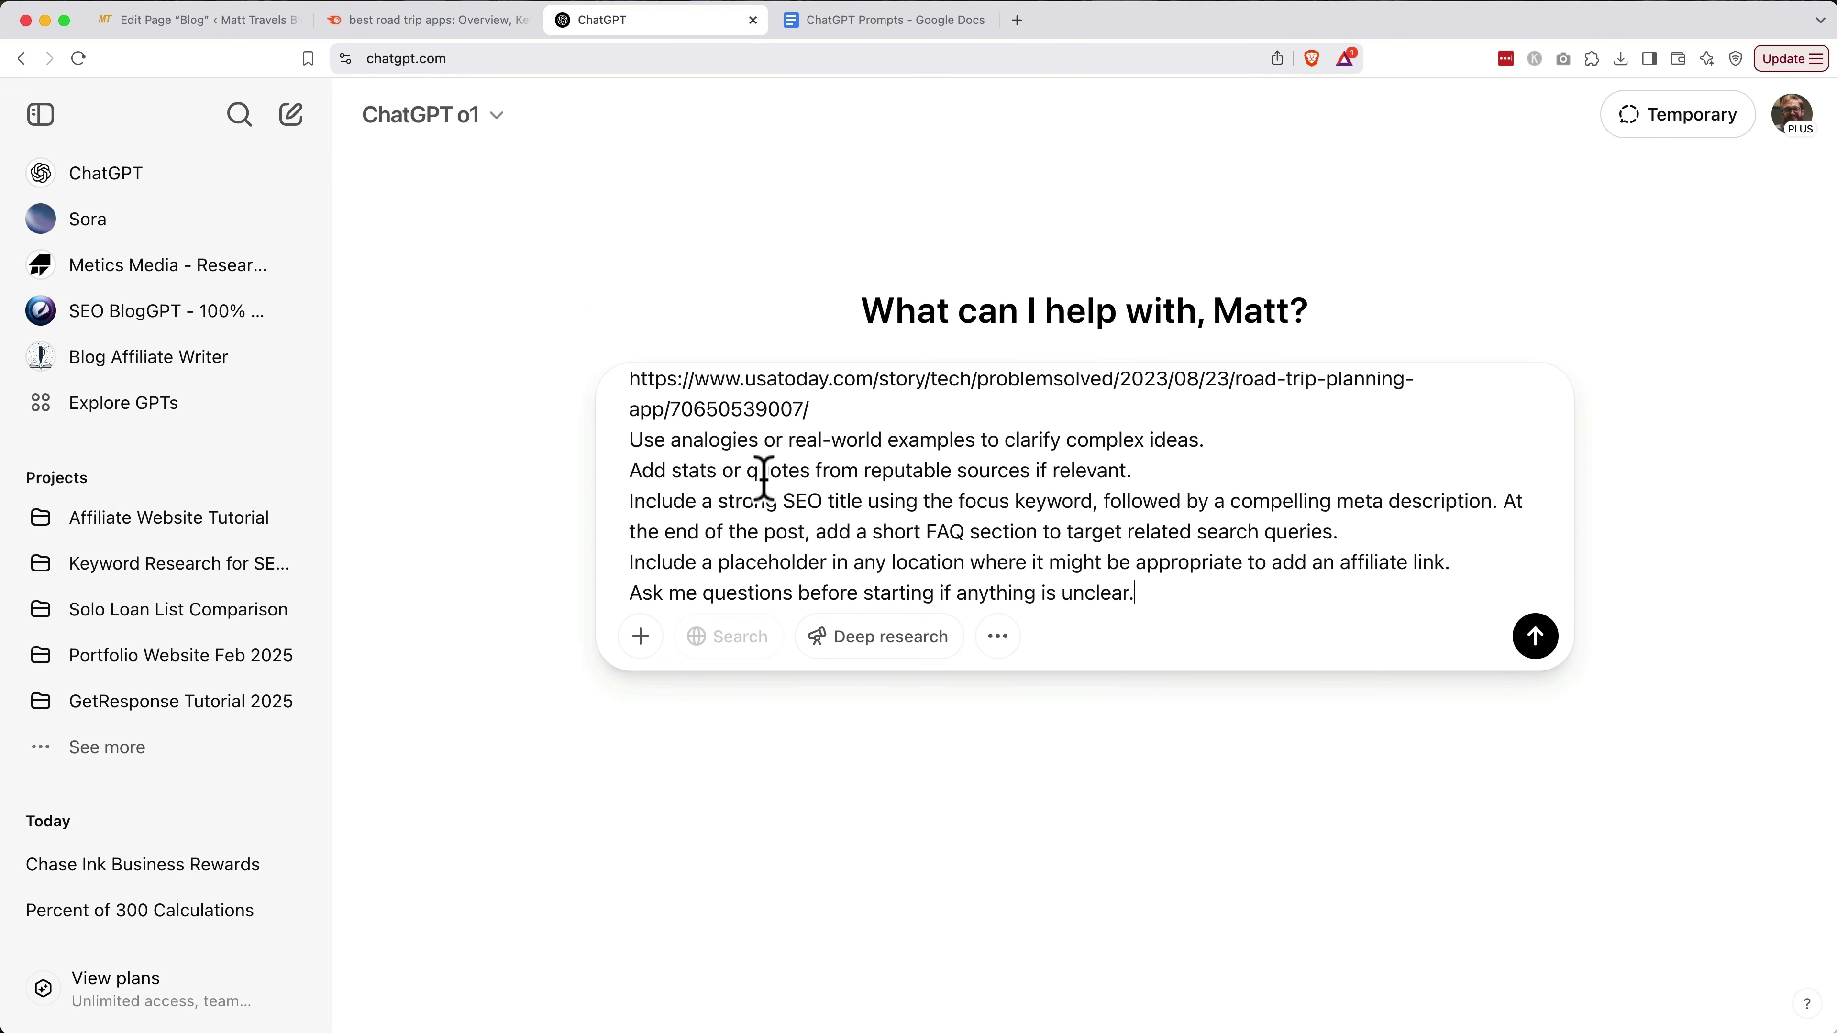
click(897, 651)
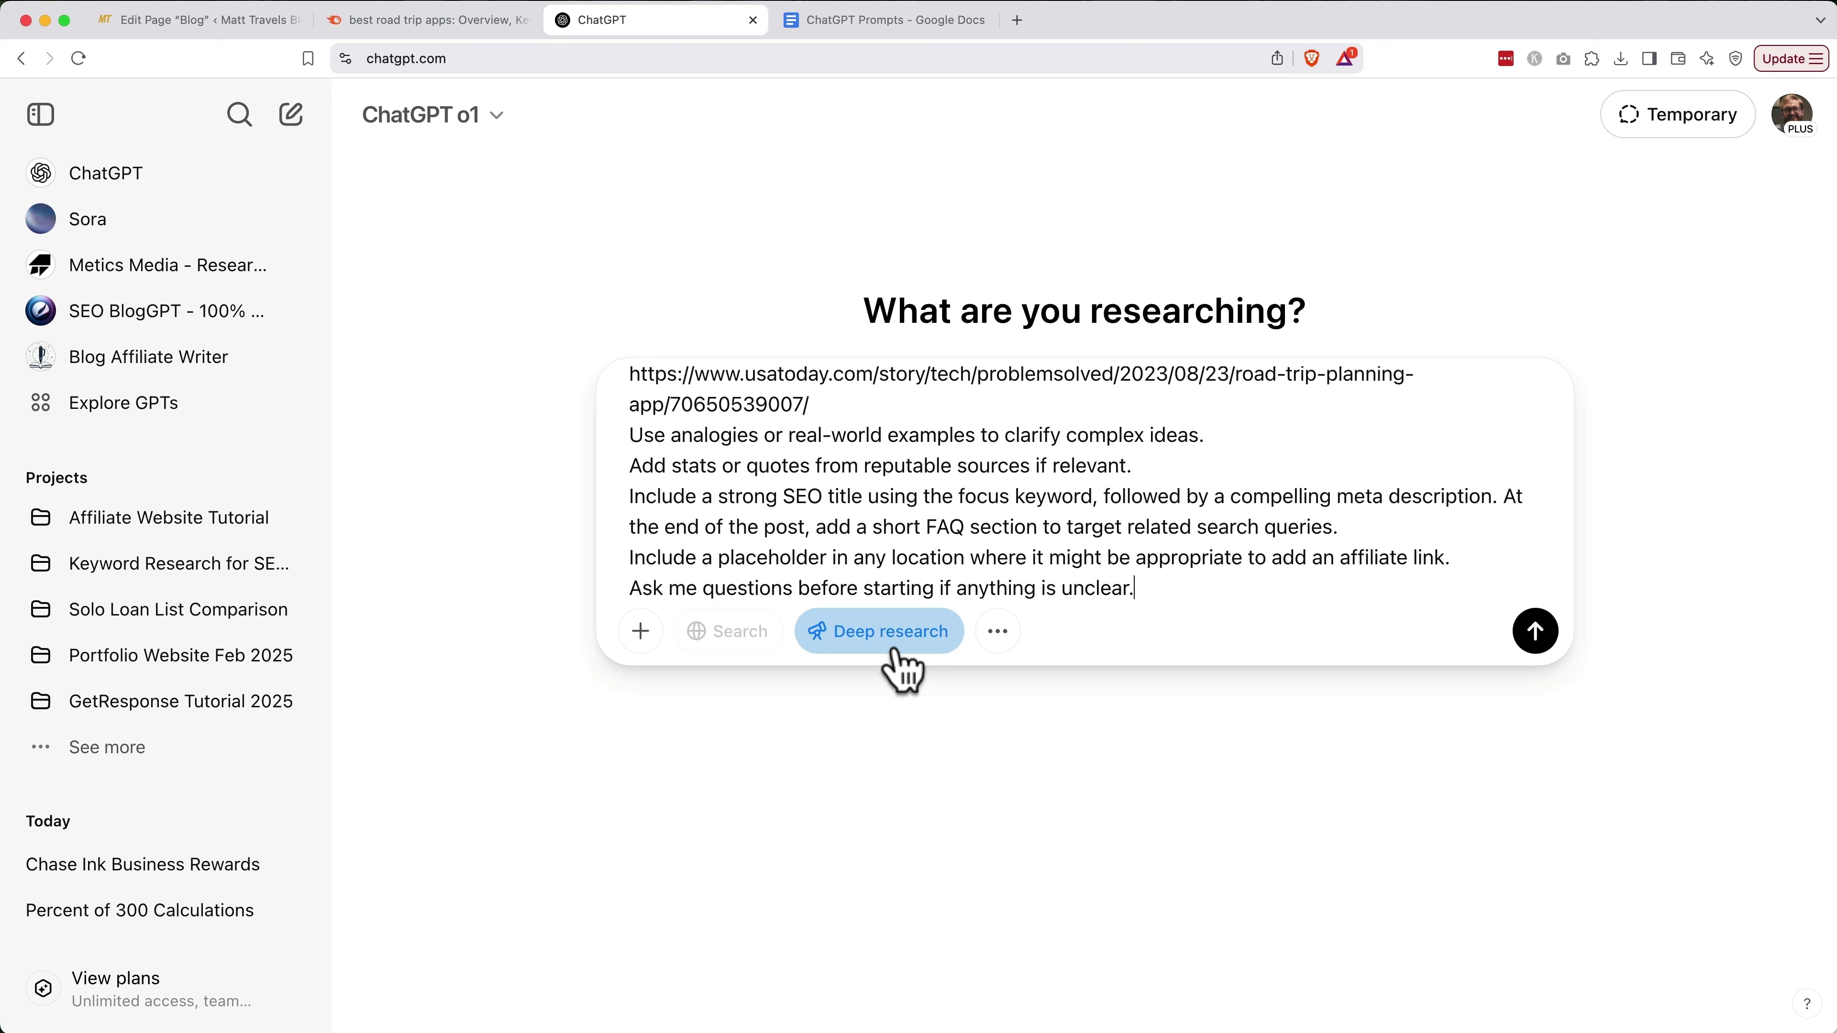
click(651, 629)
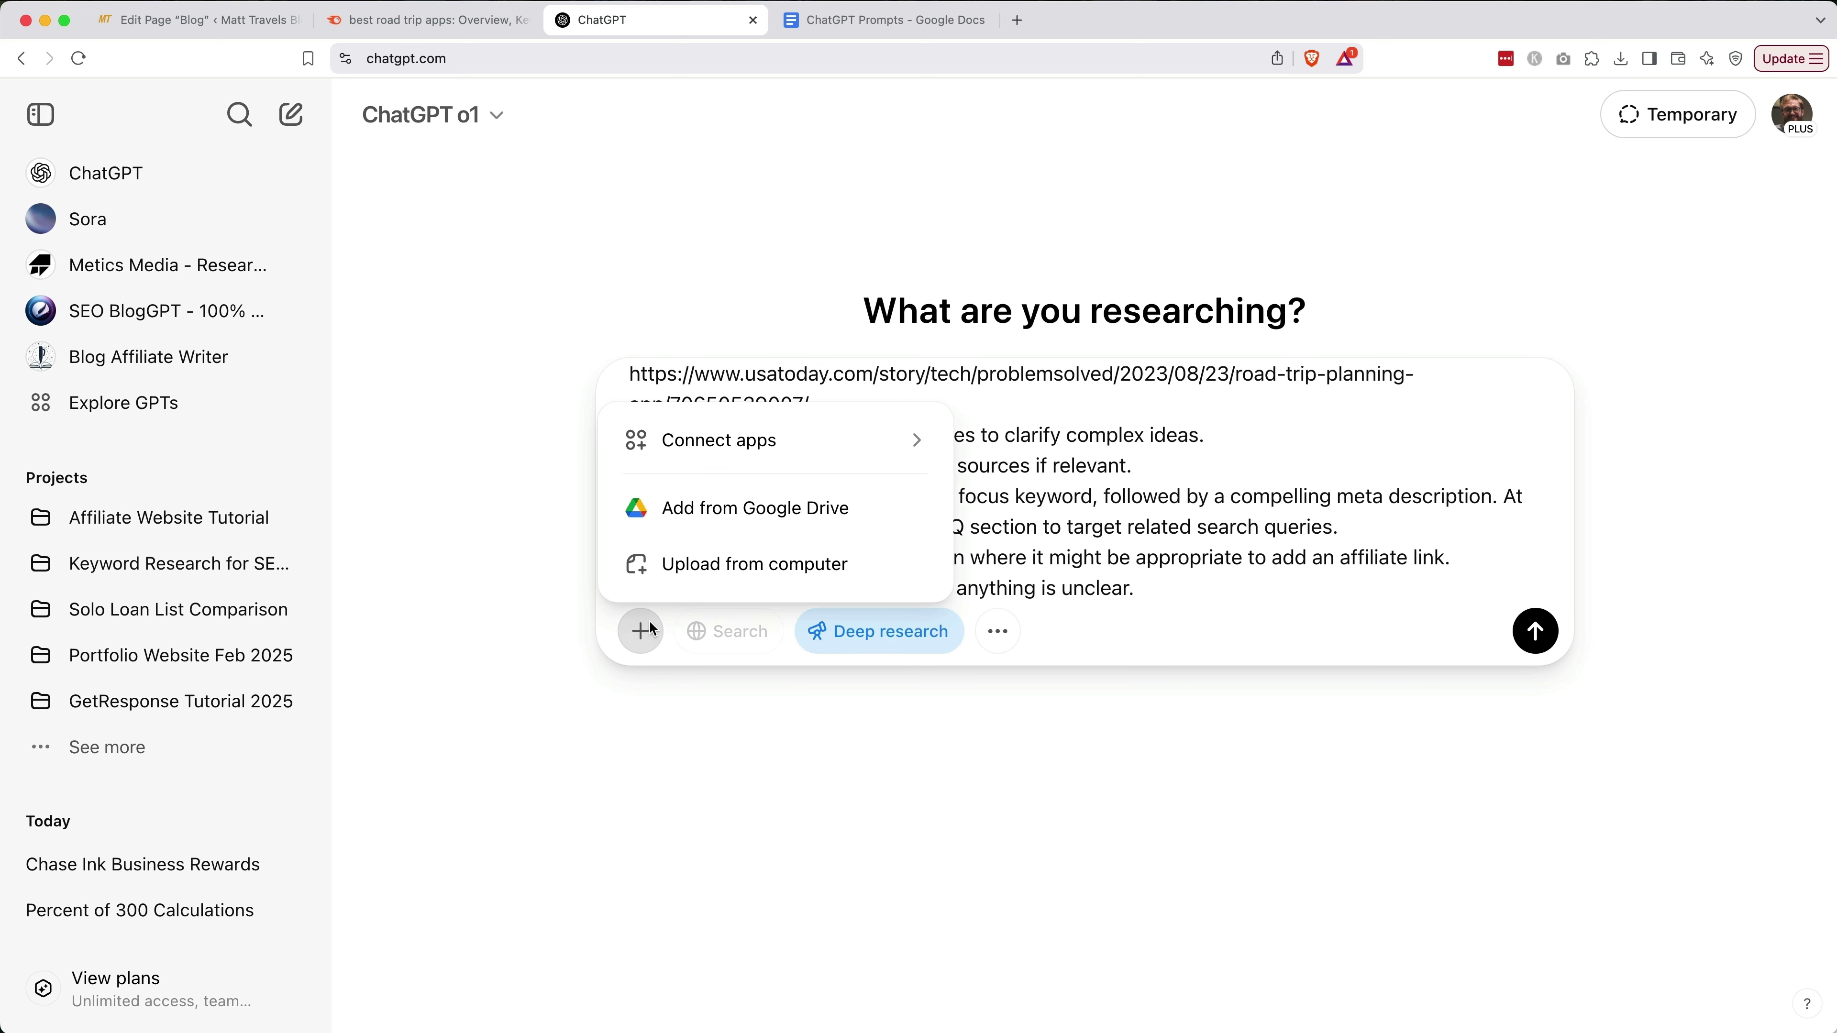
click(709, 566)
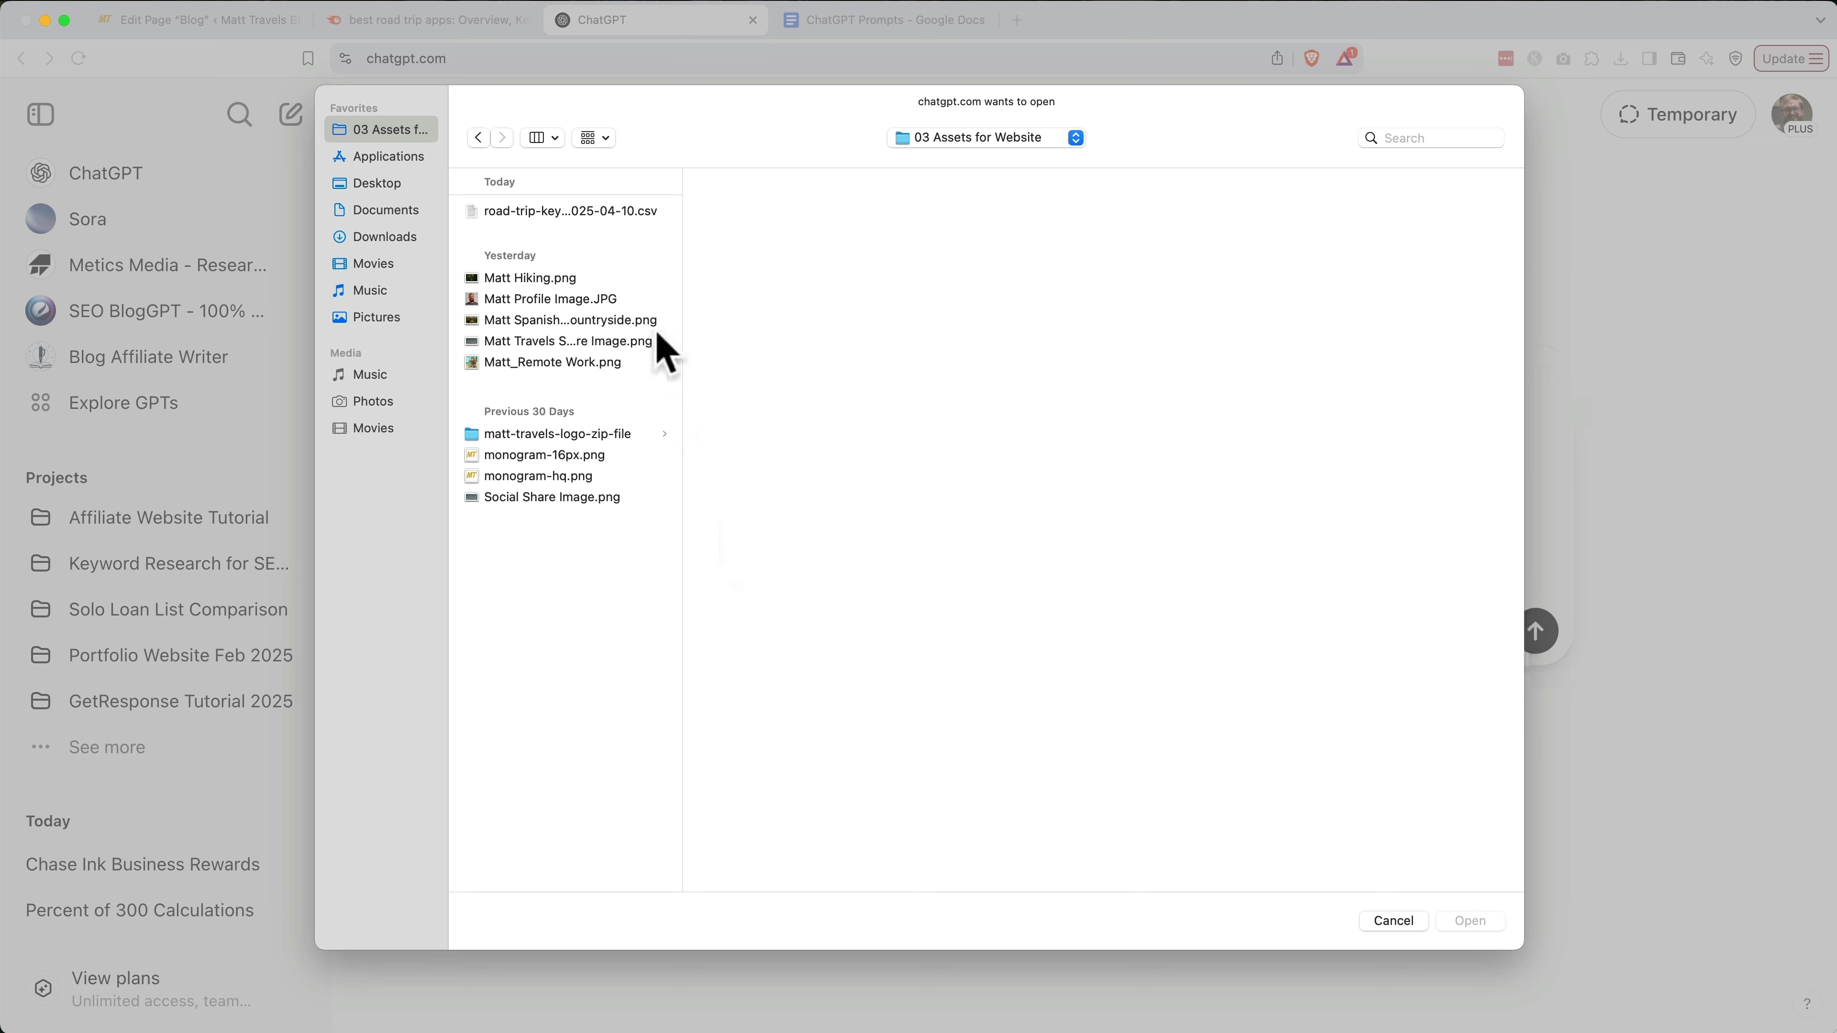
double_click(614, 210)
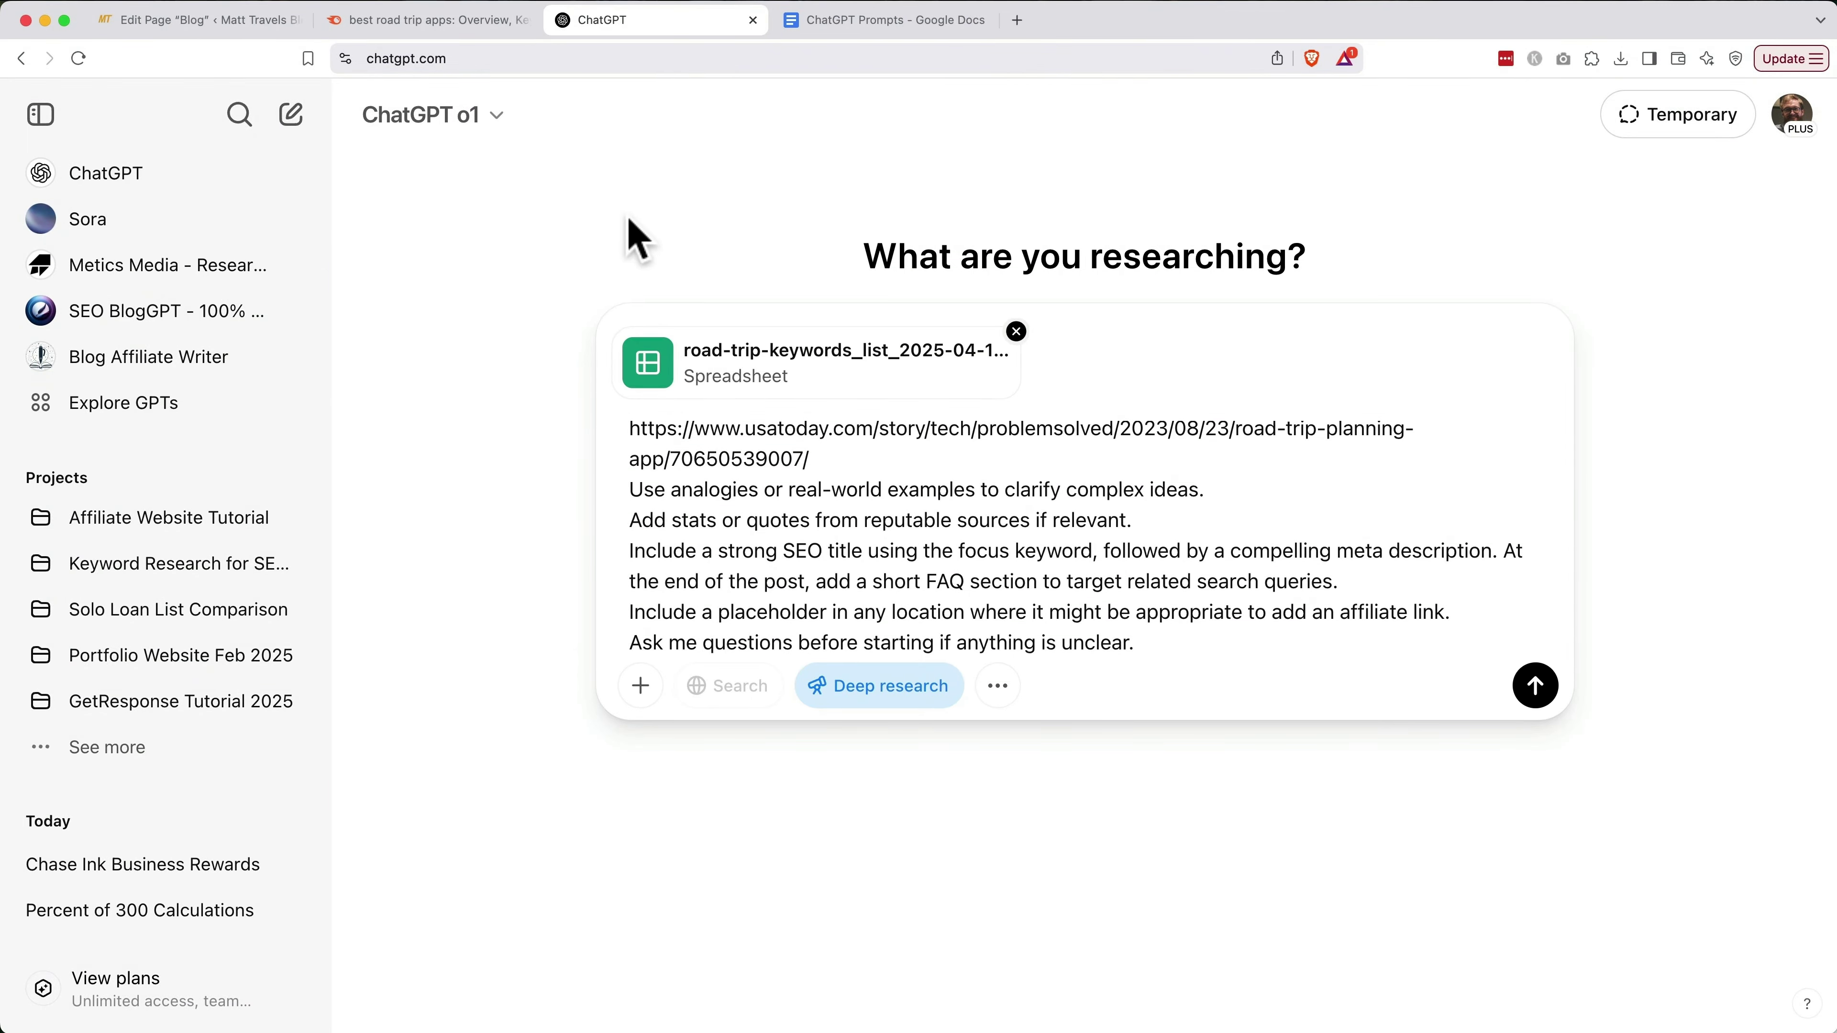
click(1534, 686)
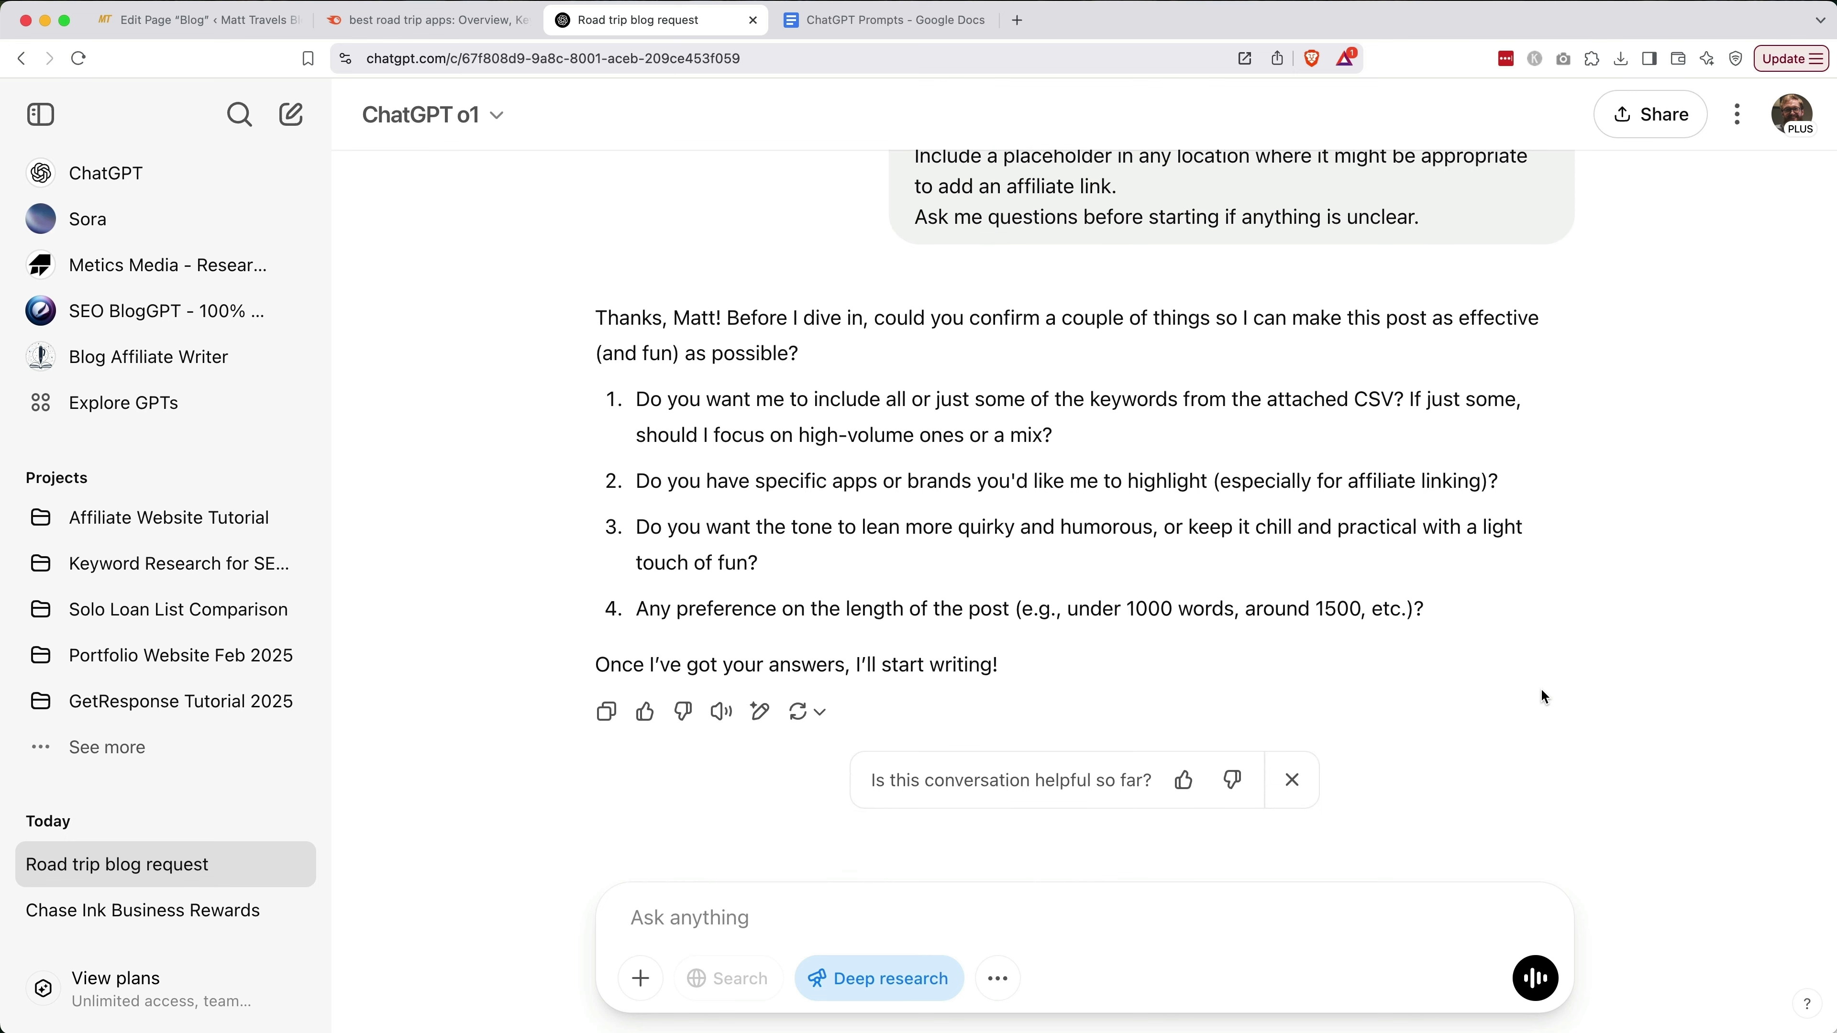
Answer: use all keywords with focus-keyword priority, and highlight Roadtrippers first, GasBuddy second
text(1. Let's use all the keywords, but focus primarily on the focus keyword.)
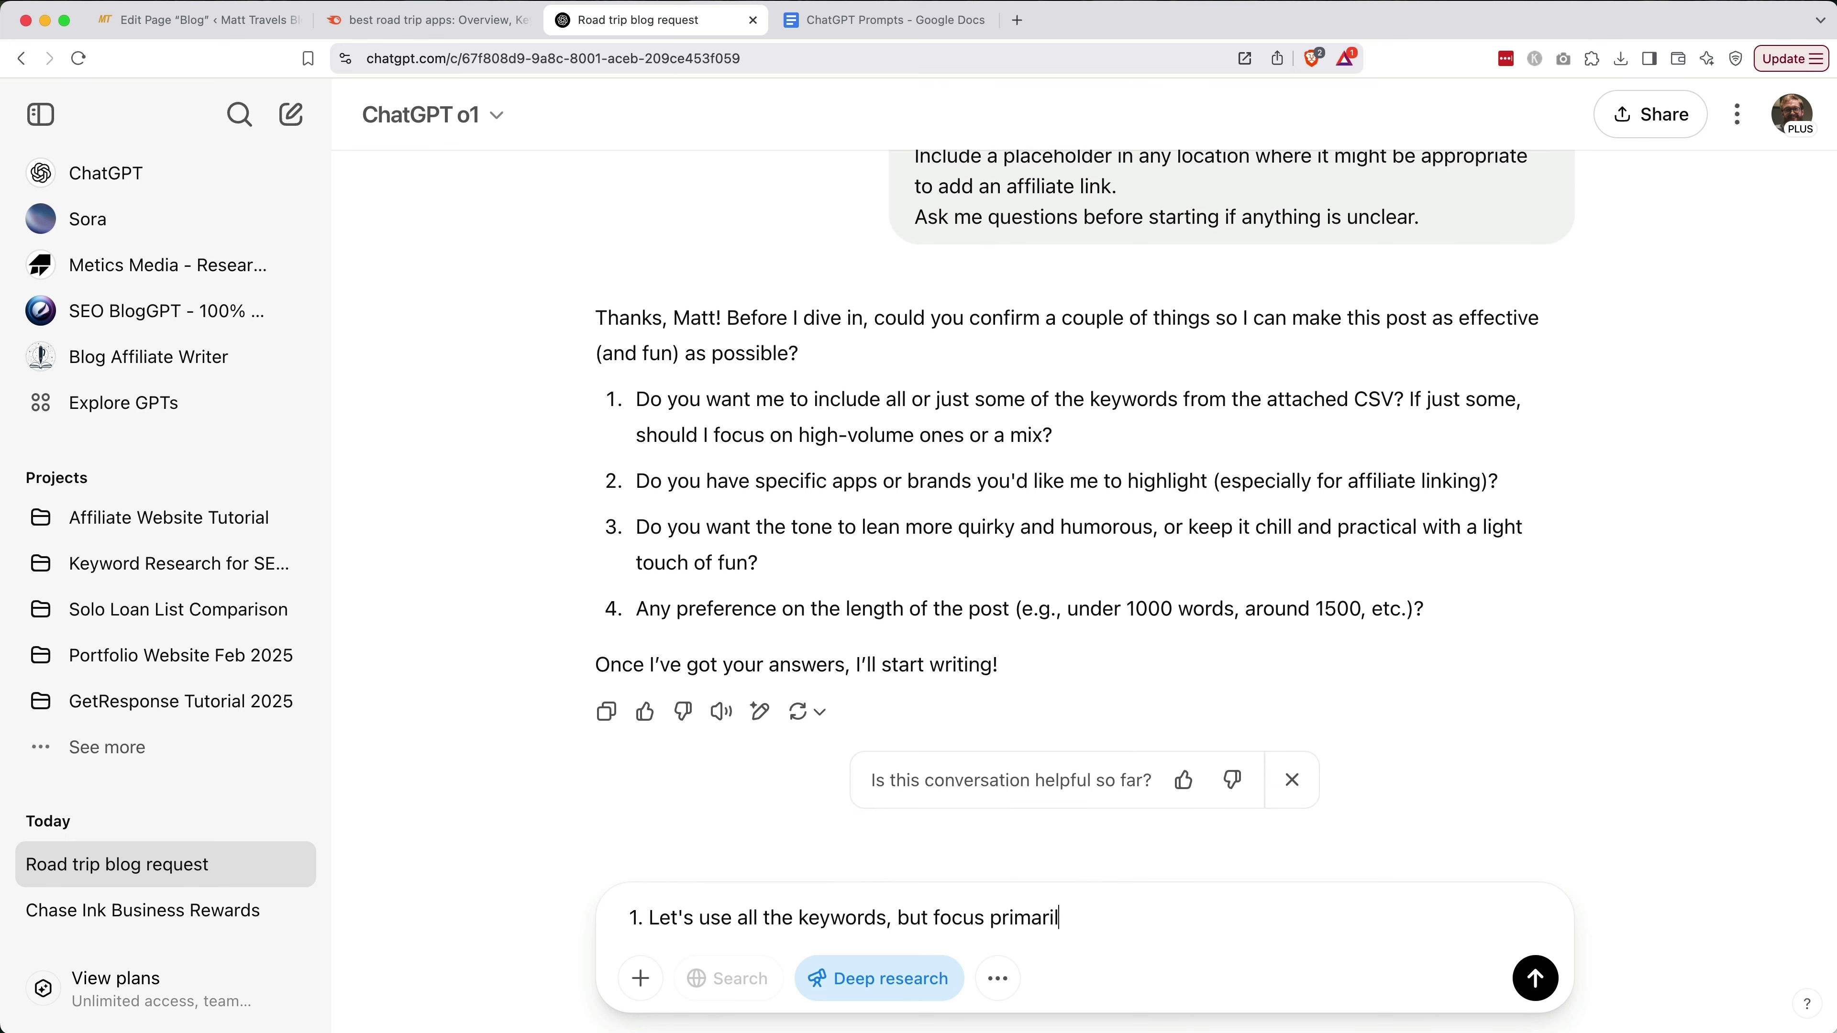
key(shift+Return)
text(2. We're going to highlight the roadtrippers app.)
key(BackSpace)
key(BackSpace)
text(primarily)
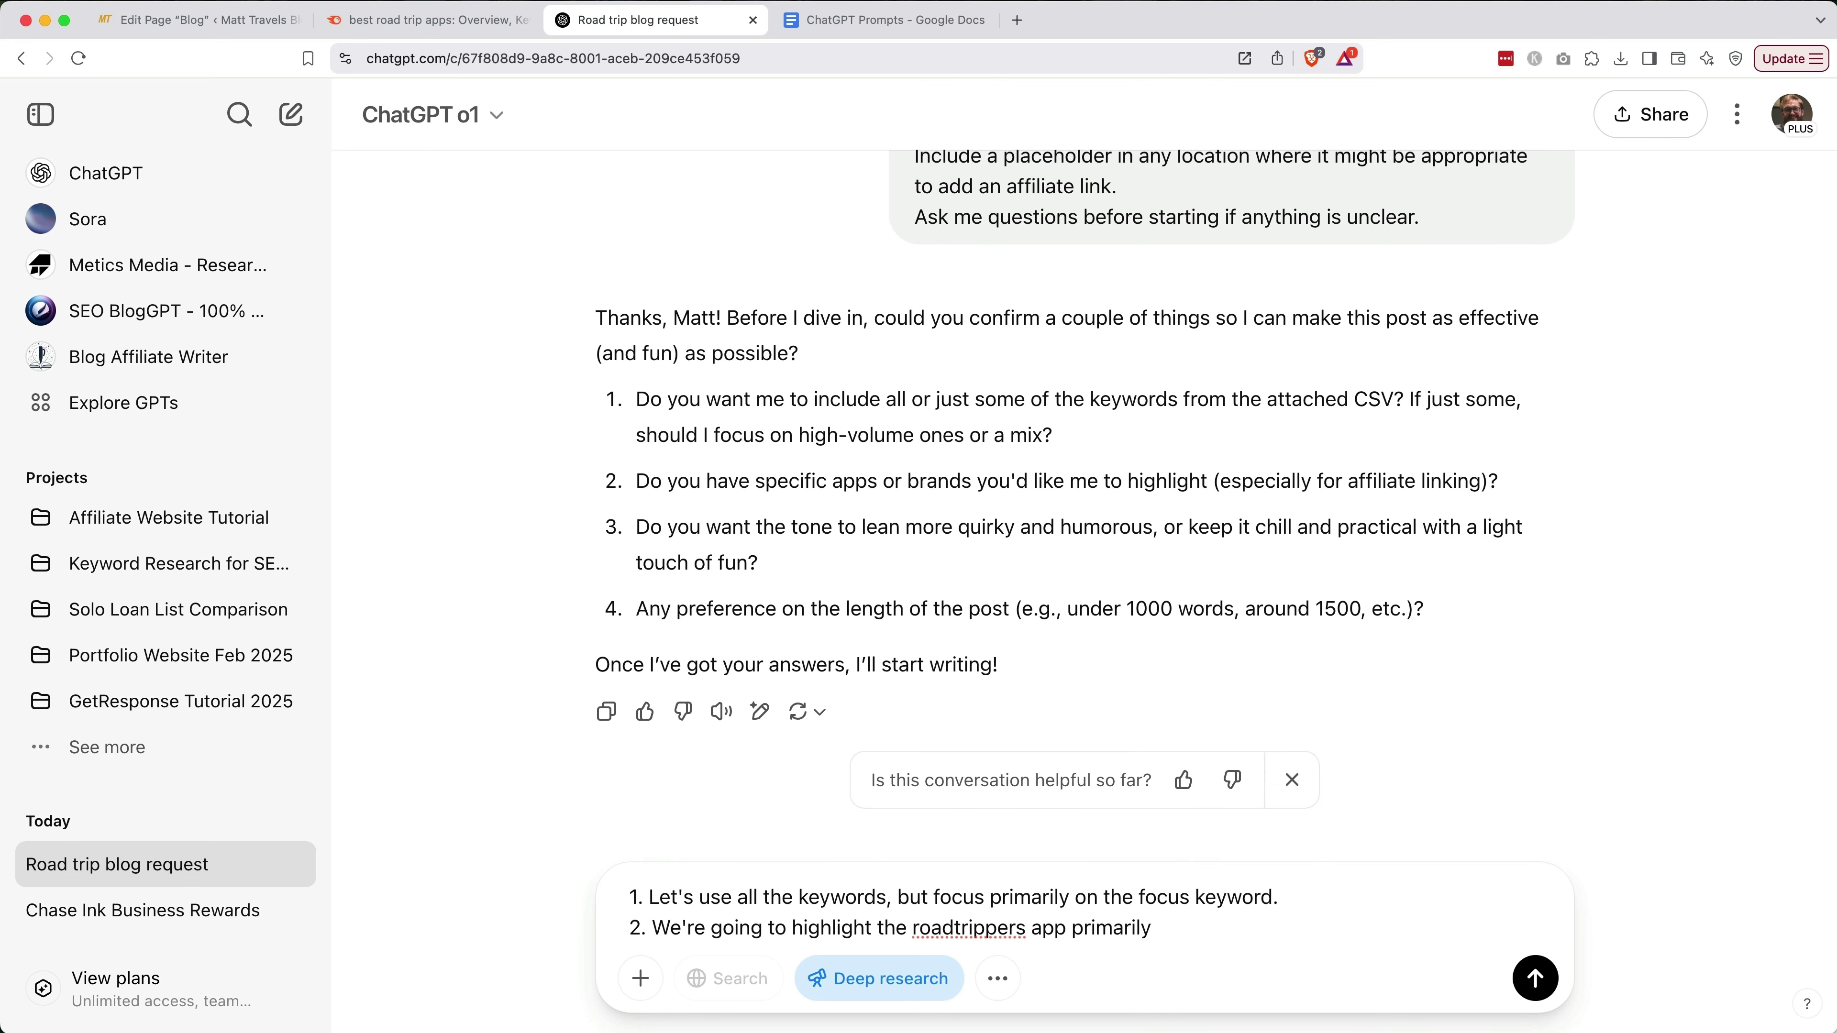
text(, the gasbuddy app second, and I'll leave it to you to decide what other apps to refer people to. Ideally, they'd be apps that have affiliate programs, but I'm also fine including free resources to avoid bias.)
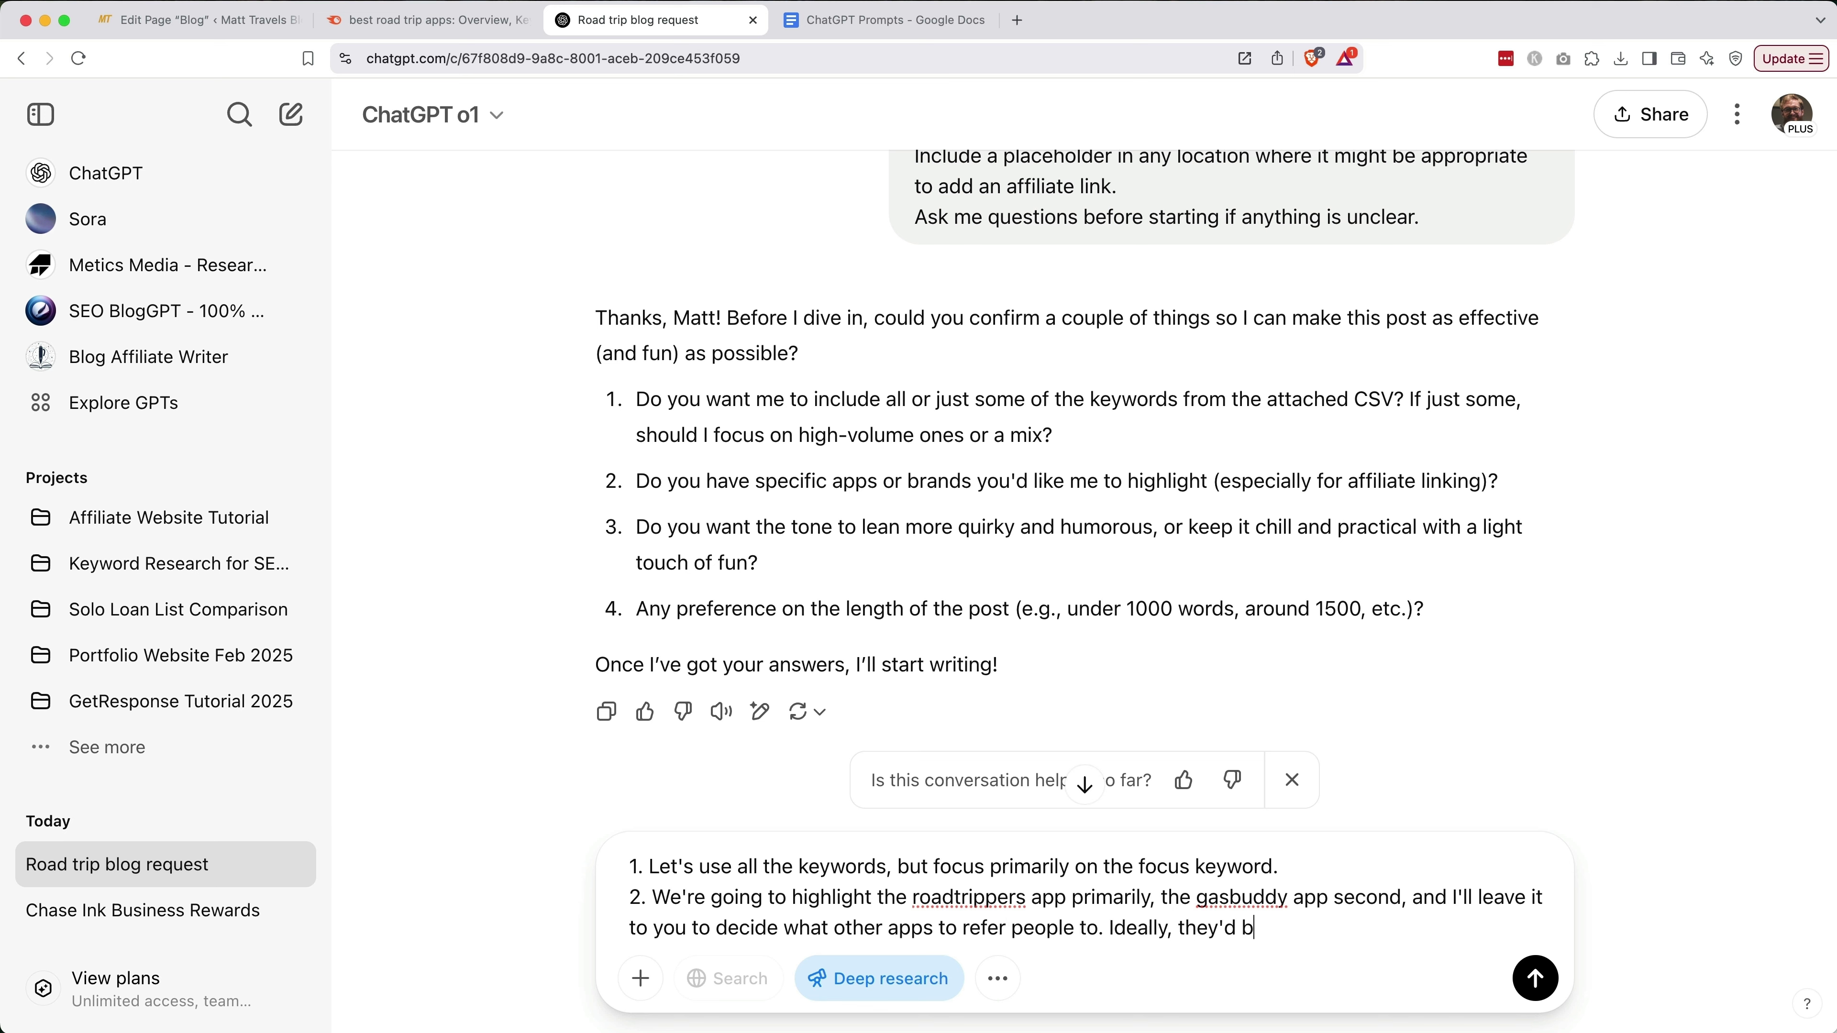
key(shift+Return)
Ask for a helpful, confident, personal tone with light humor and 1500-2000 words, then send
text(3. I want the tone to be quirky but also)
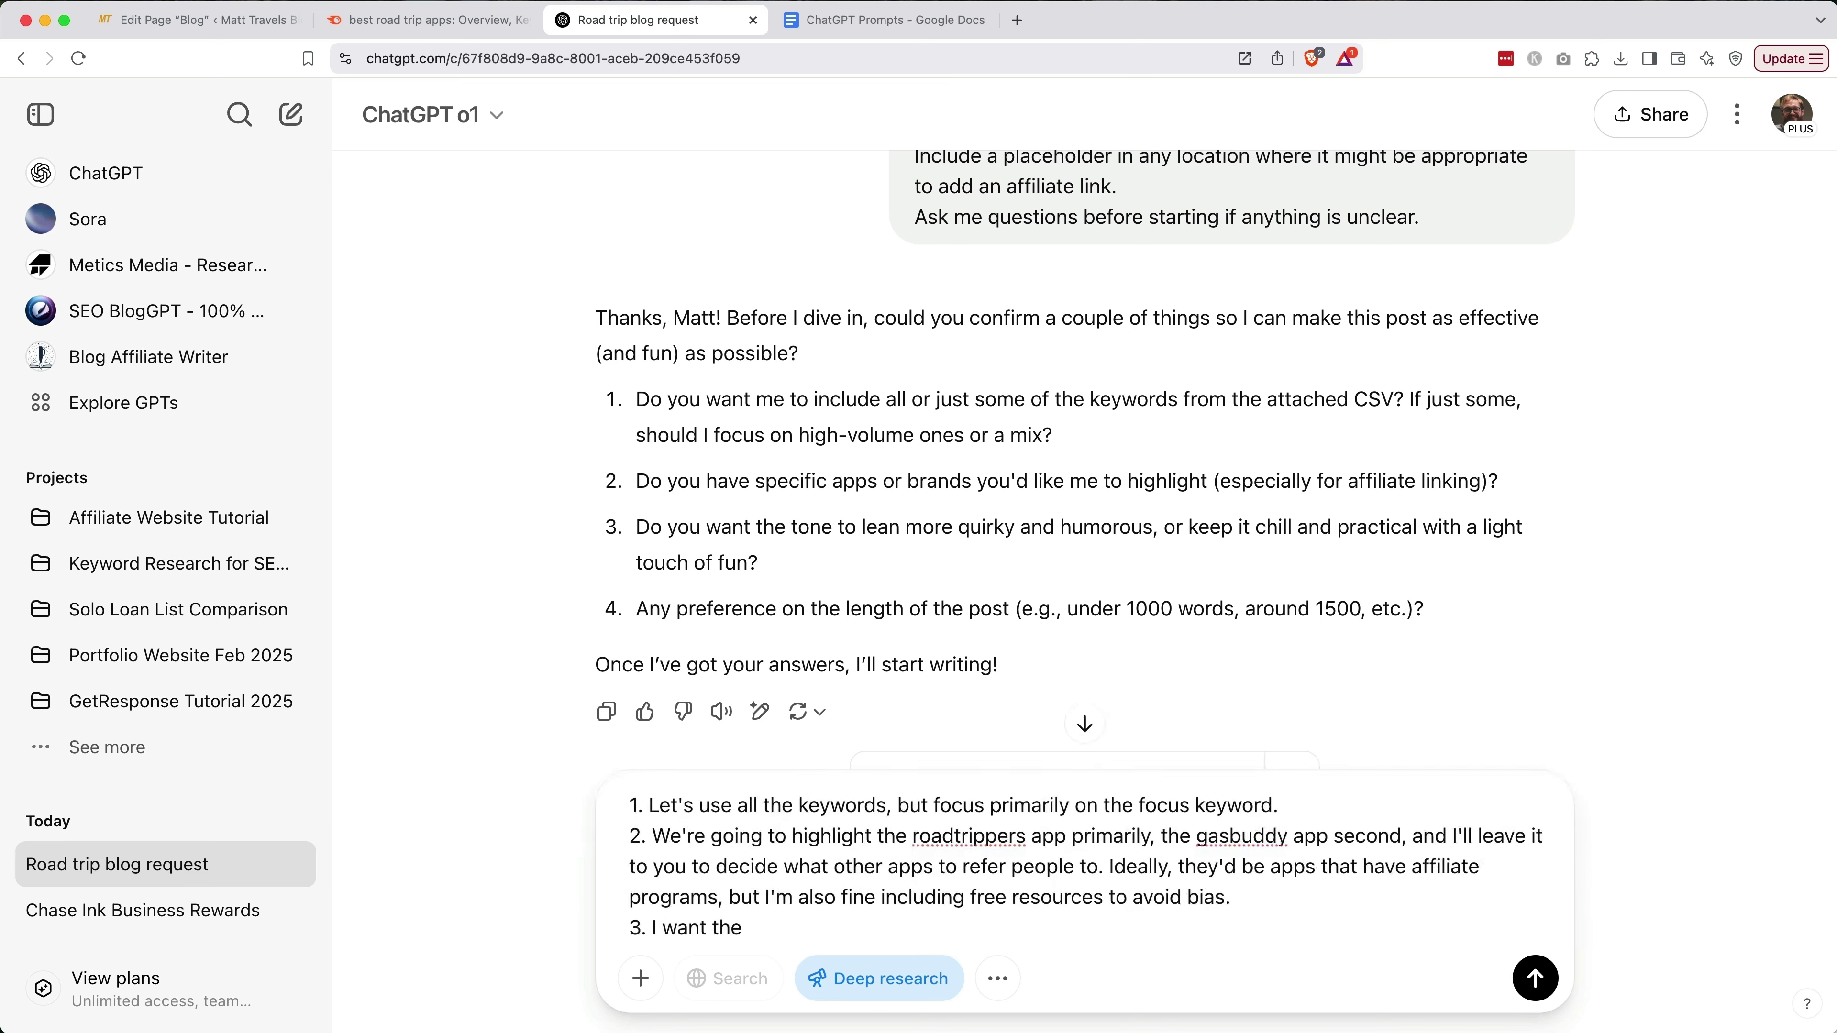
key(alt+BackSpace)
key(alt+BackSpace)
key(alt+BackSpace)
text(helpful, confident, and )
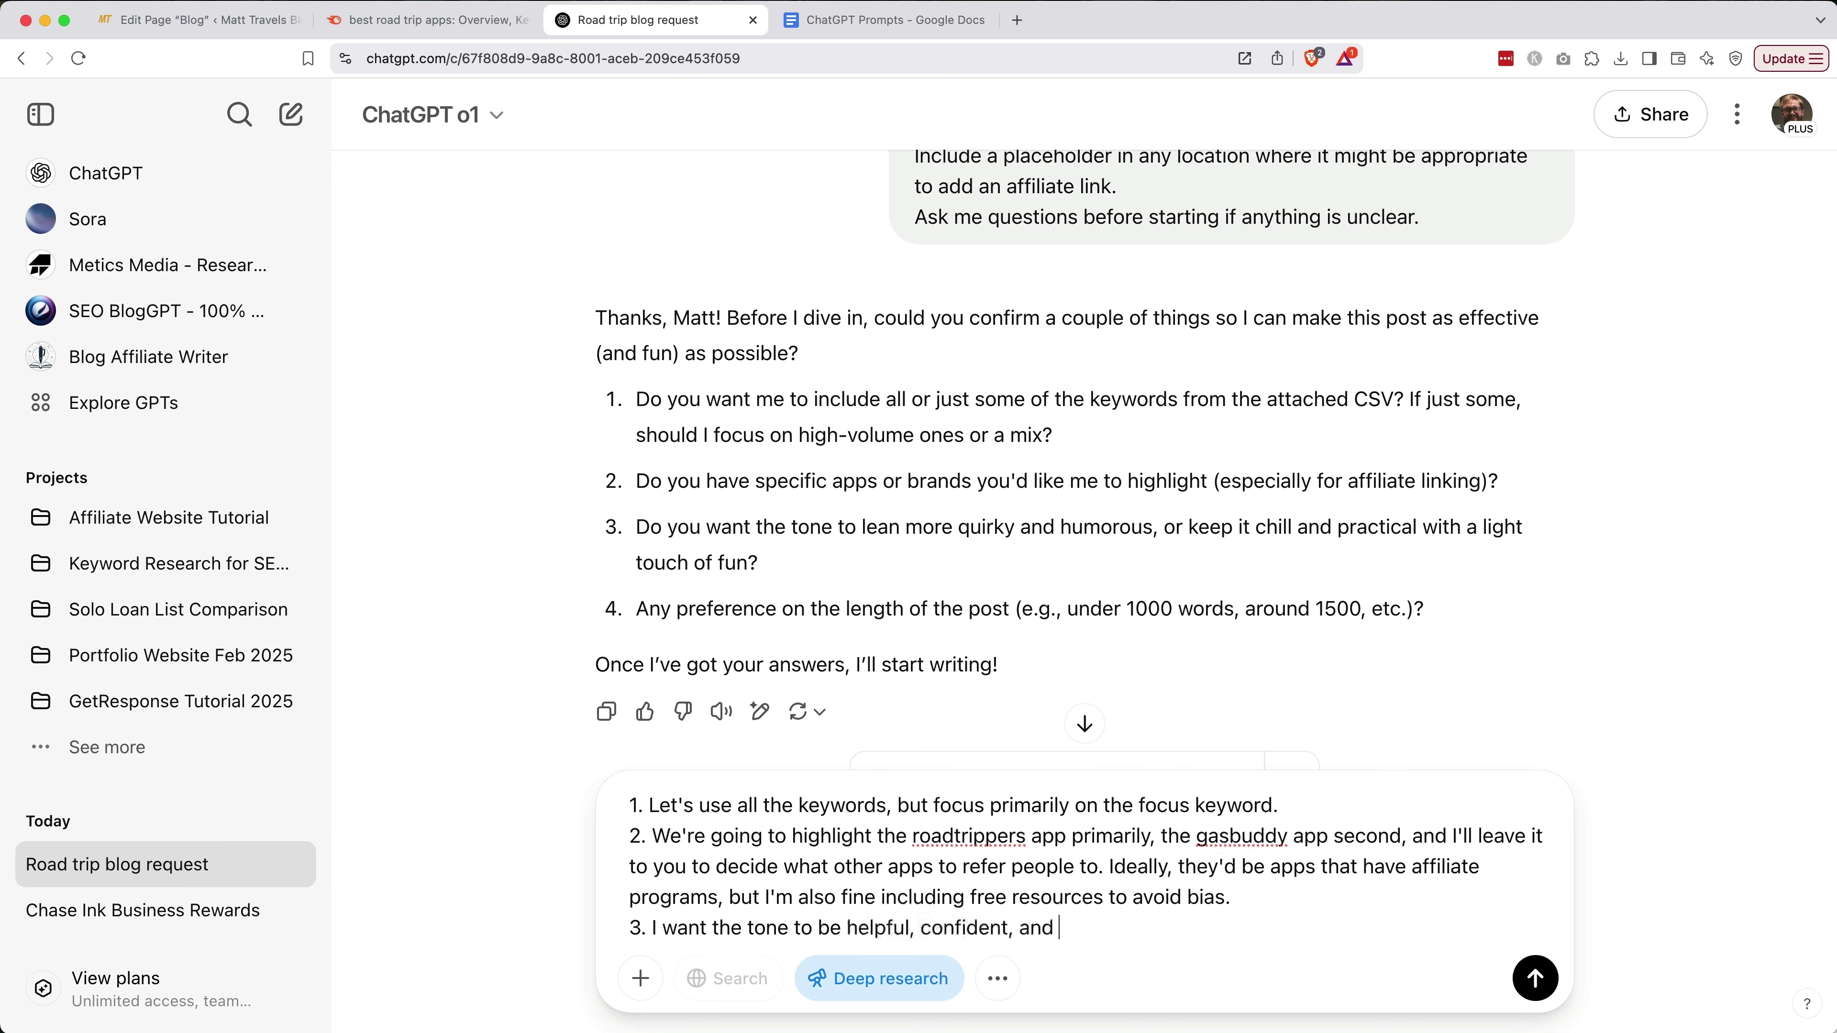
text(personal. I like a little humor too - just a touch of fun. Keep it lighthearted. Travel is supposed to be joyful!)
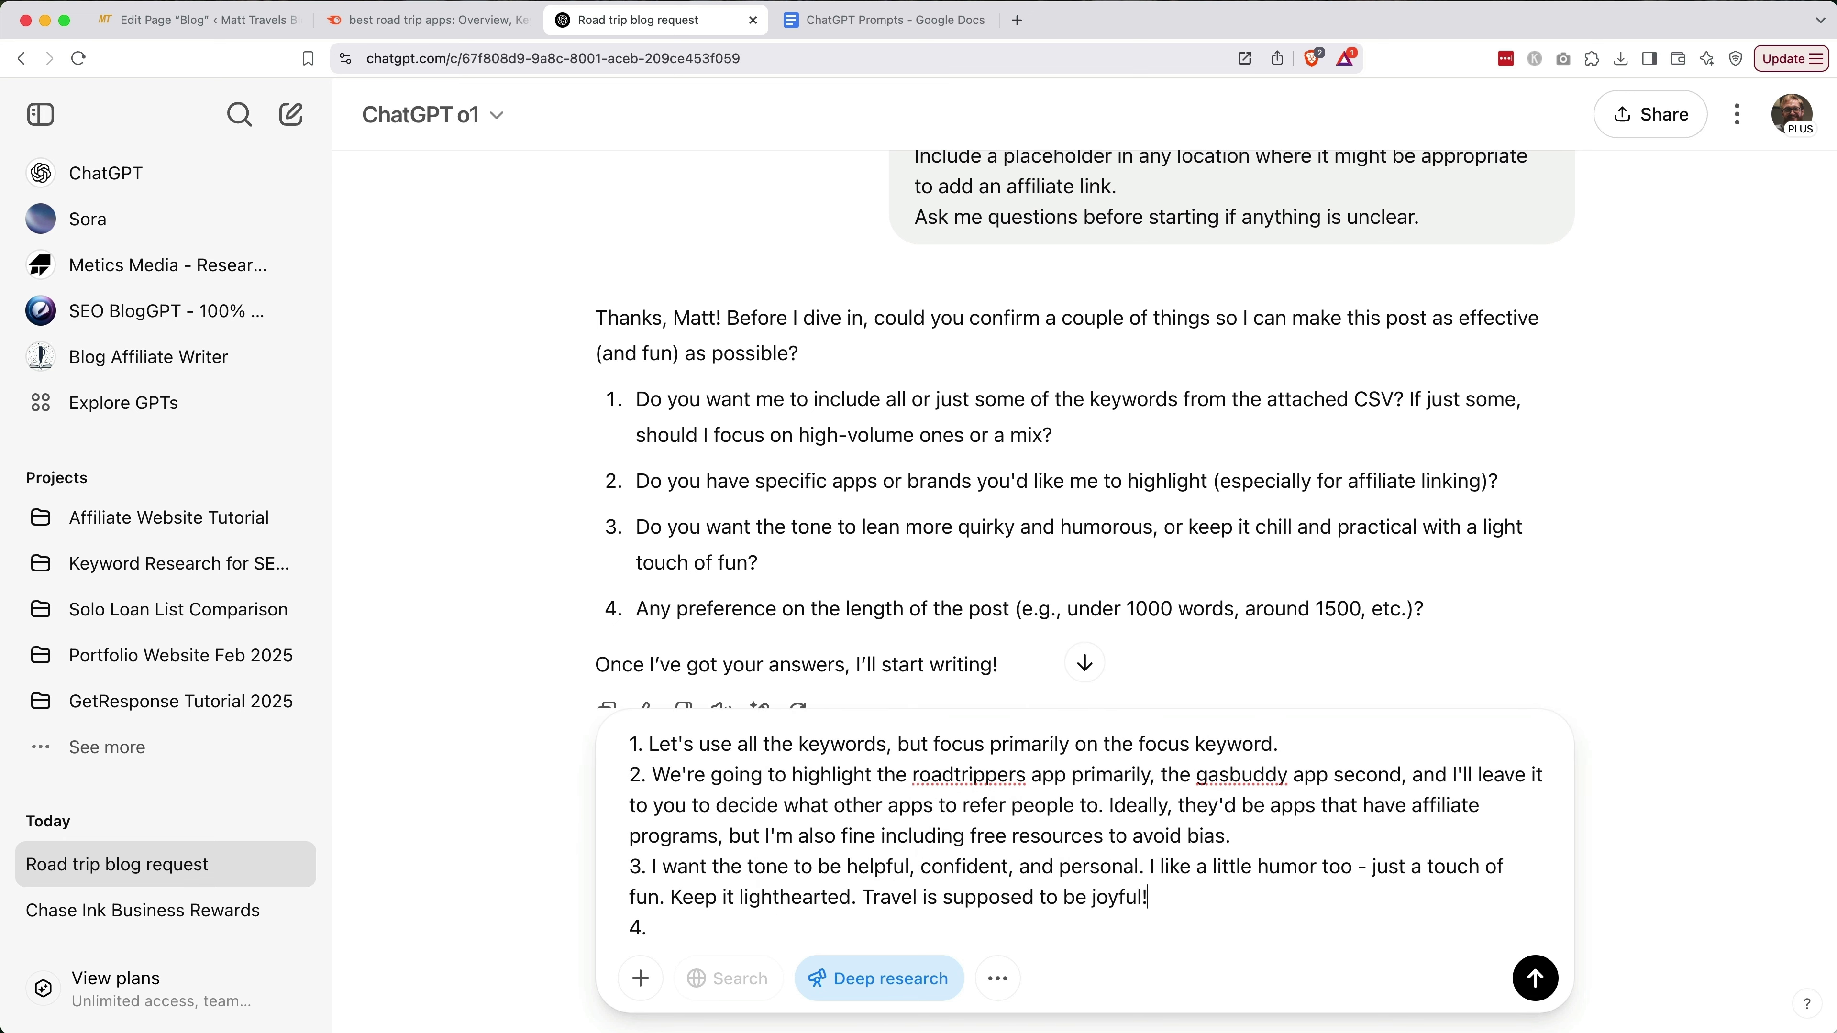
click(647, 927)
text(Let's make the legnth a)
key(BackSpace)
text(between 1500-2000 words.)
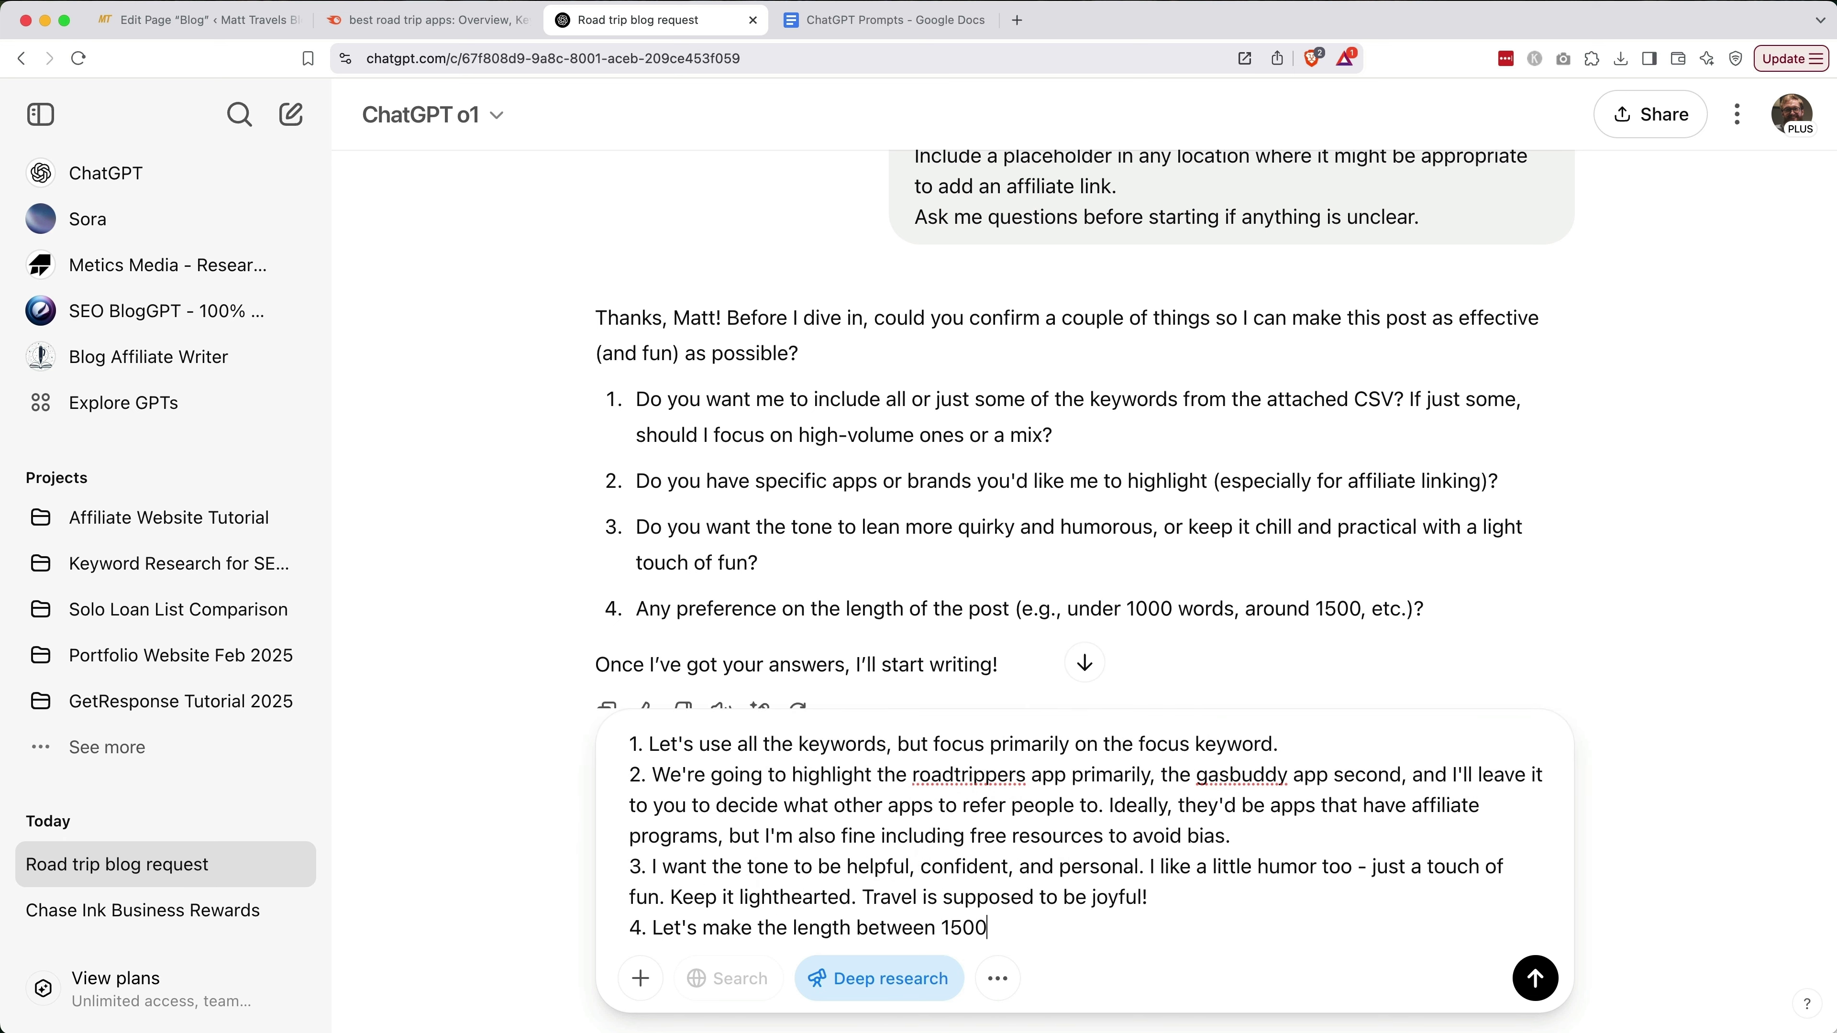
click(1535, 980)
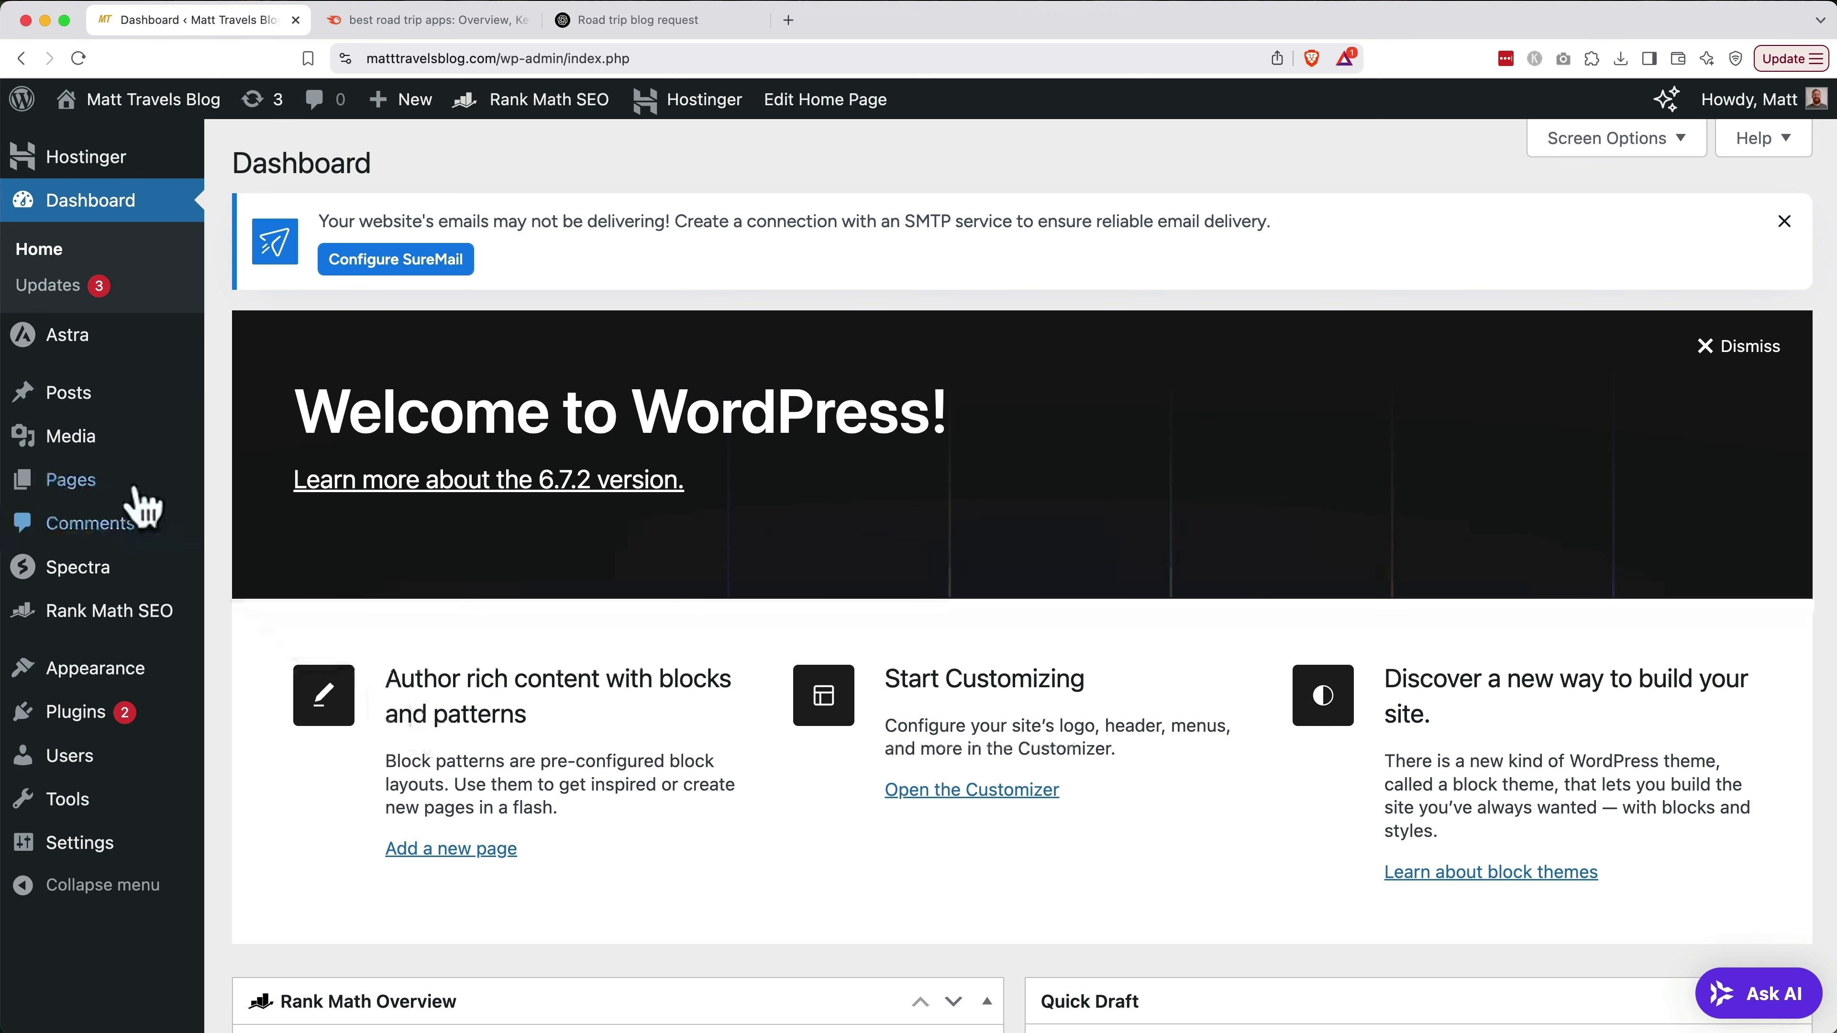
Select all 8 posts, apply Bulk actions > Move to Trash, then add a new post
click(66, 409)
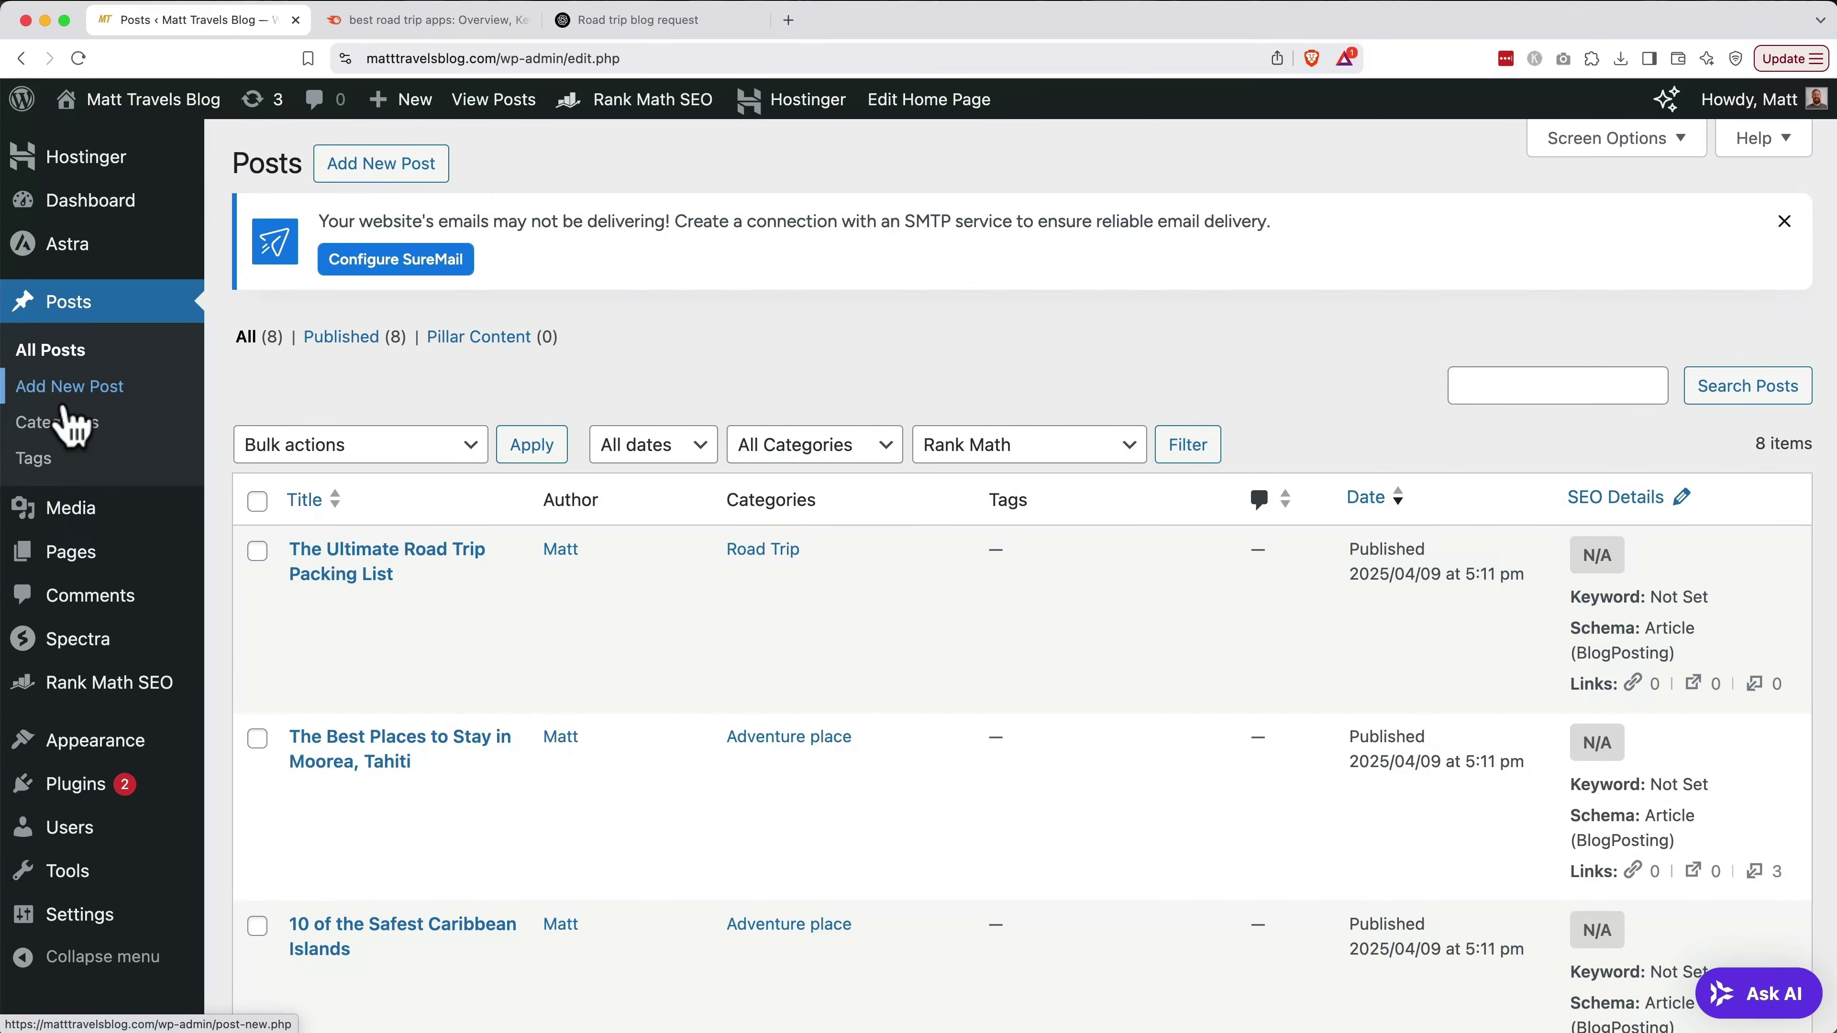
click(257, 501)
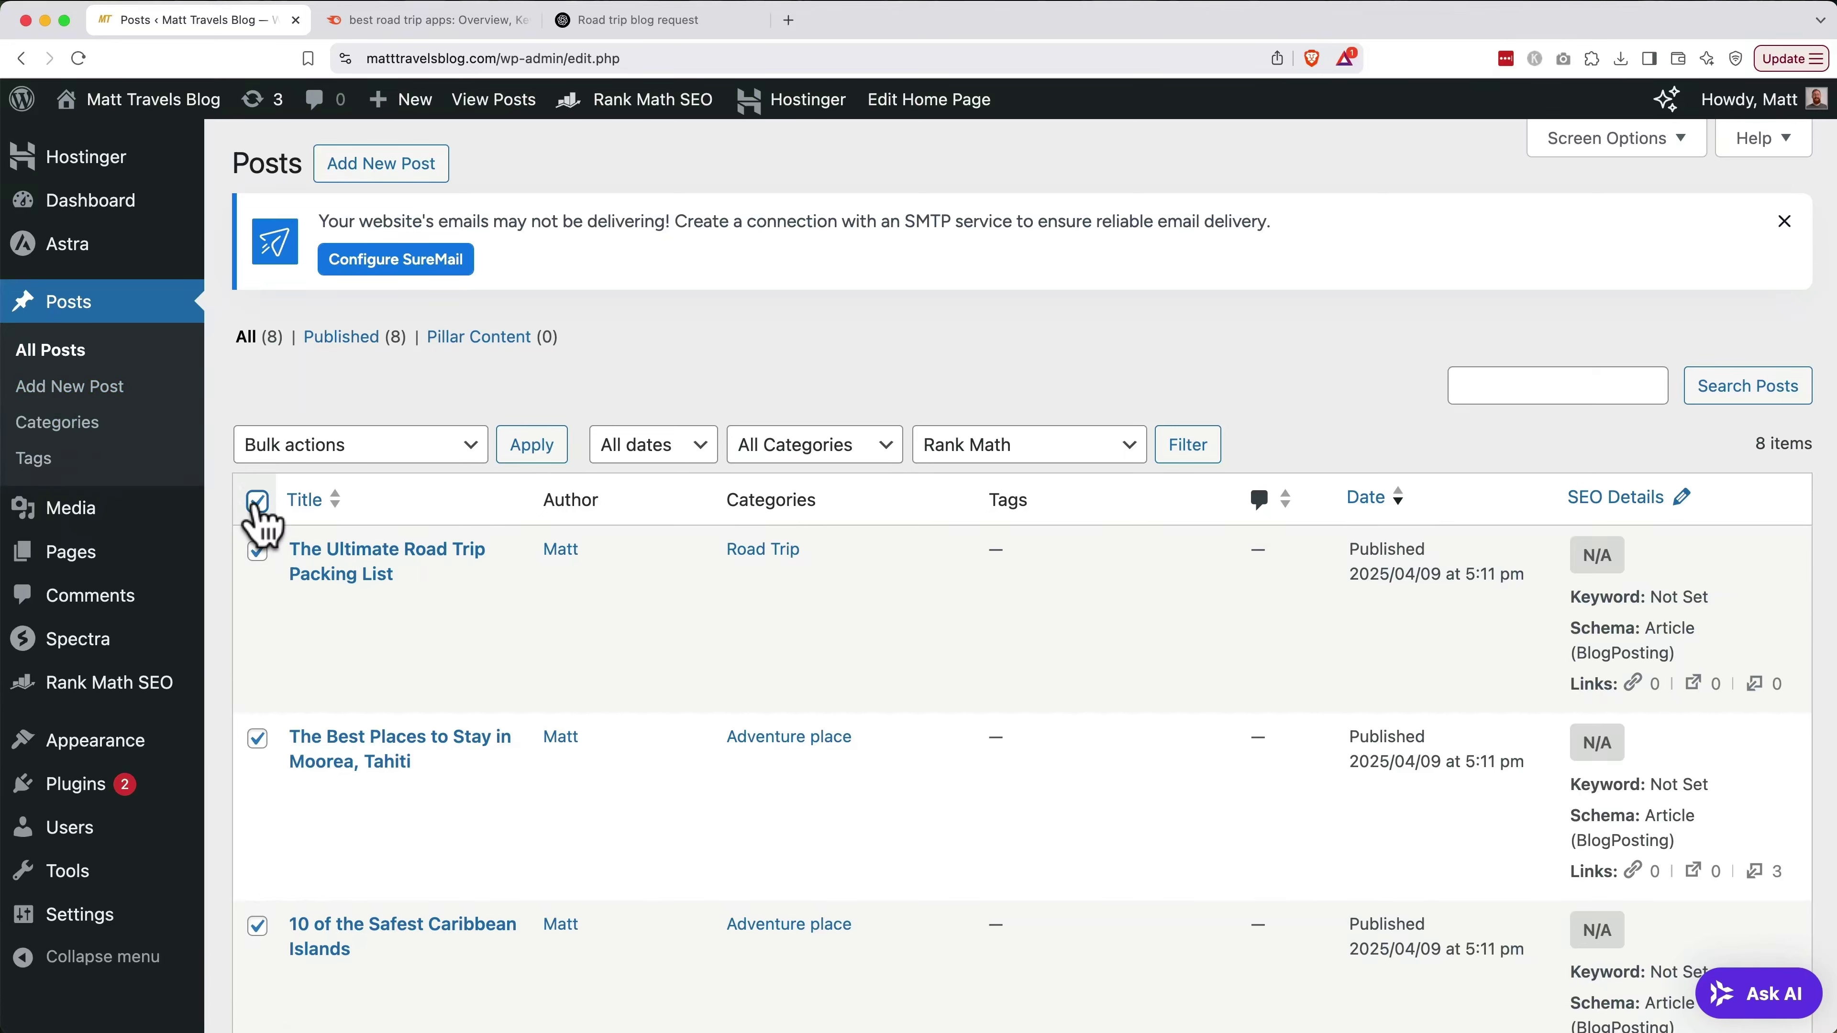
click(347, 453)
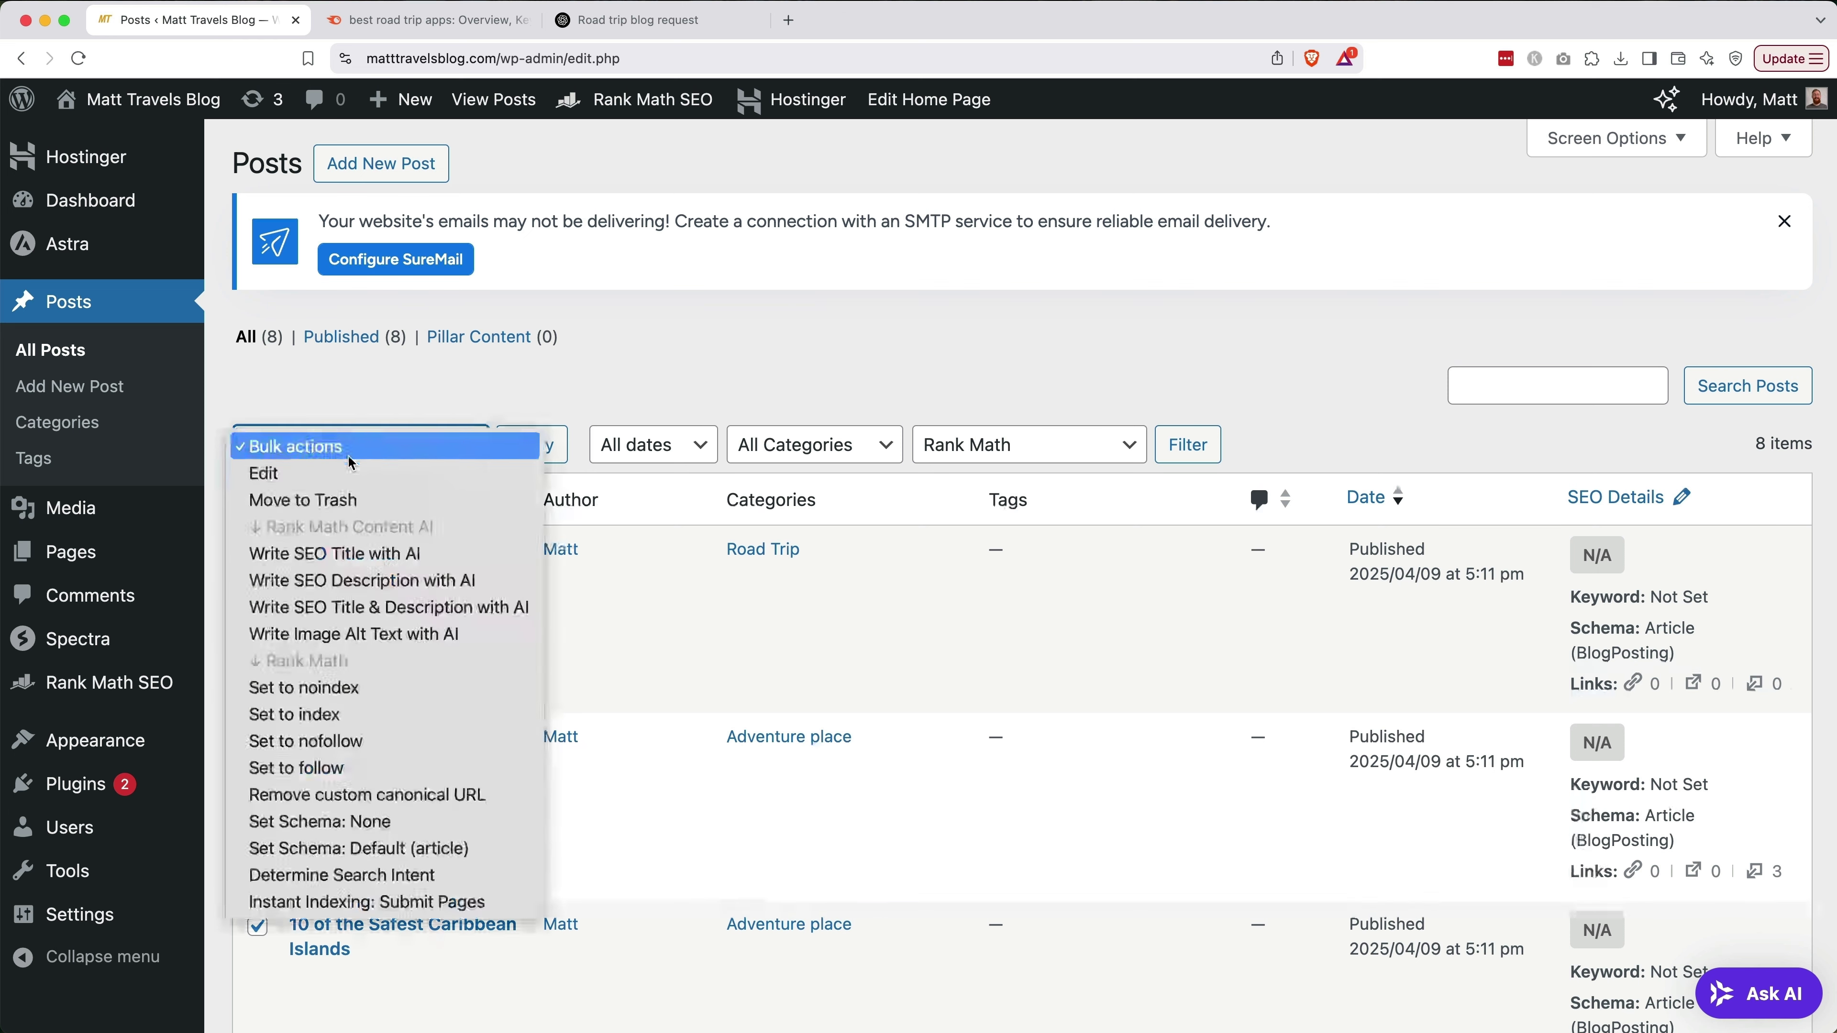
click(356, 502)
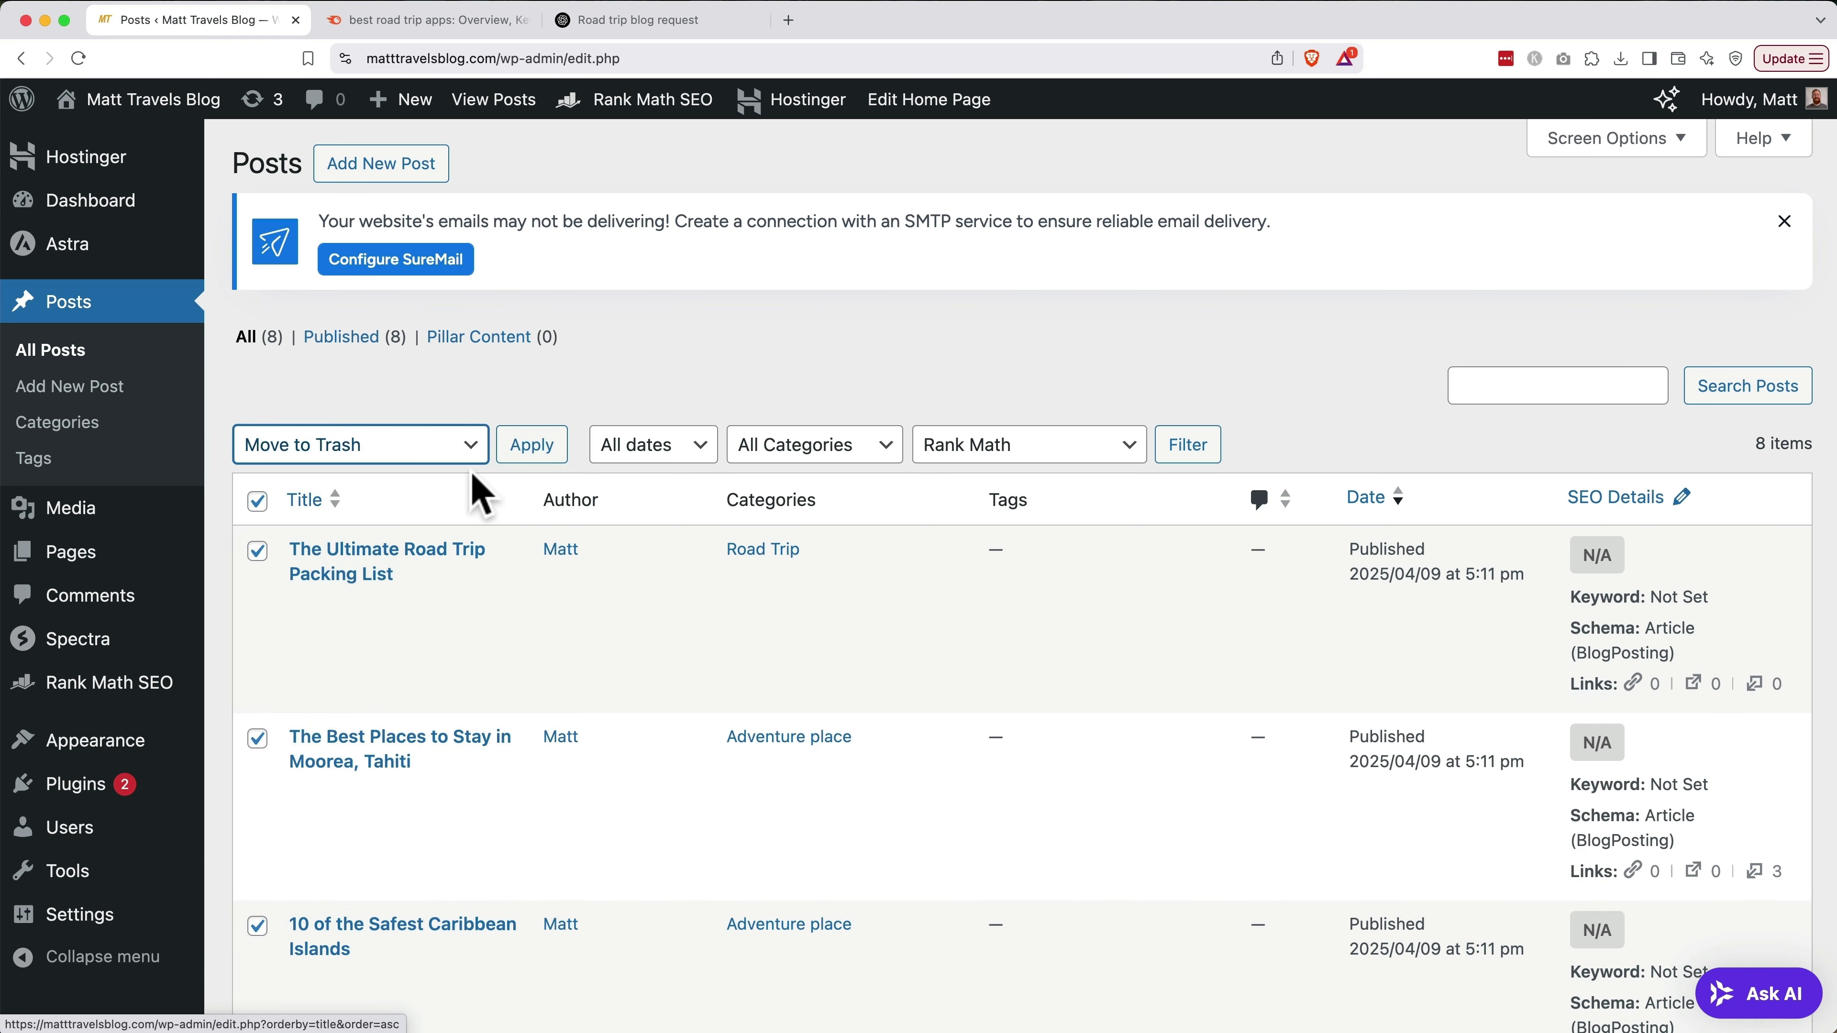
click(528, 450)
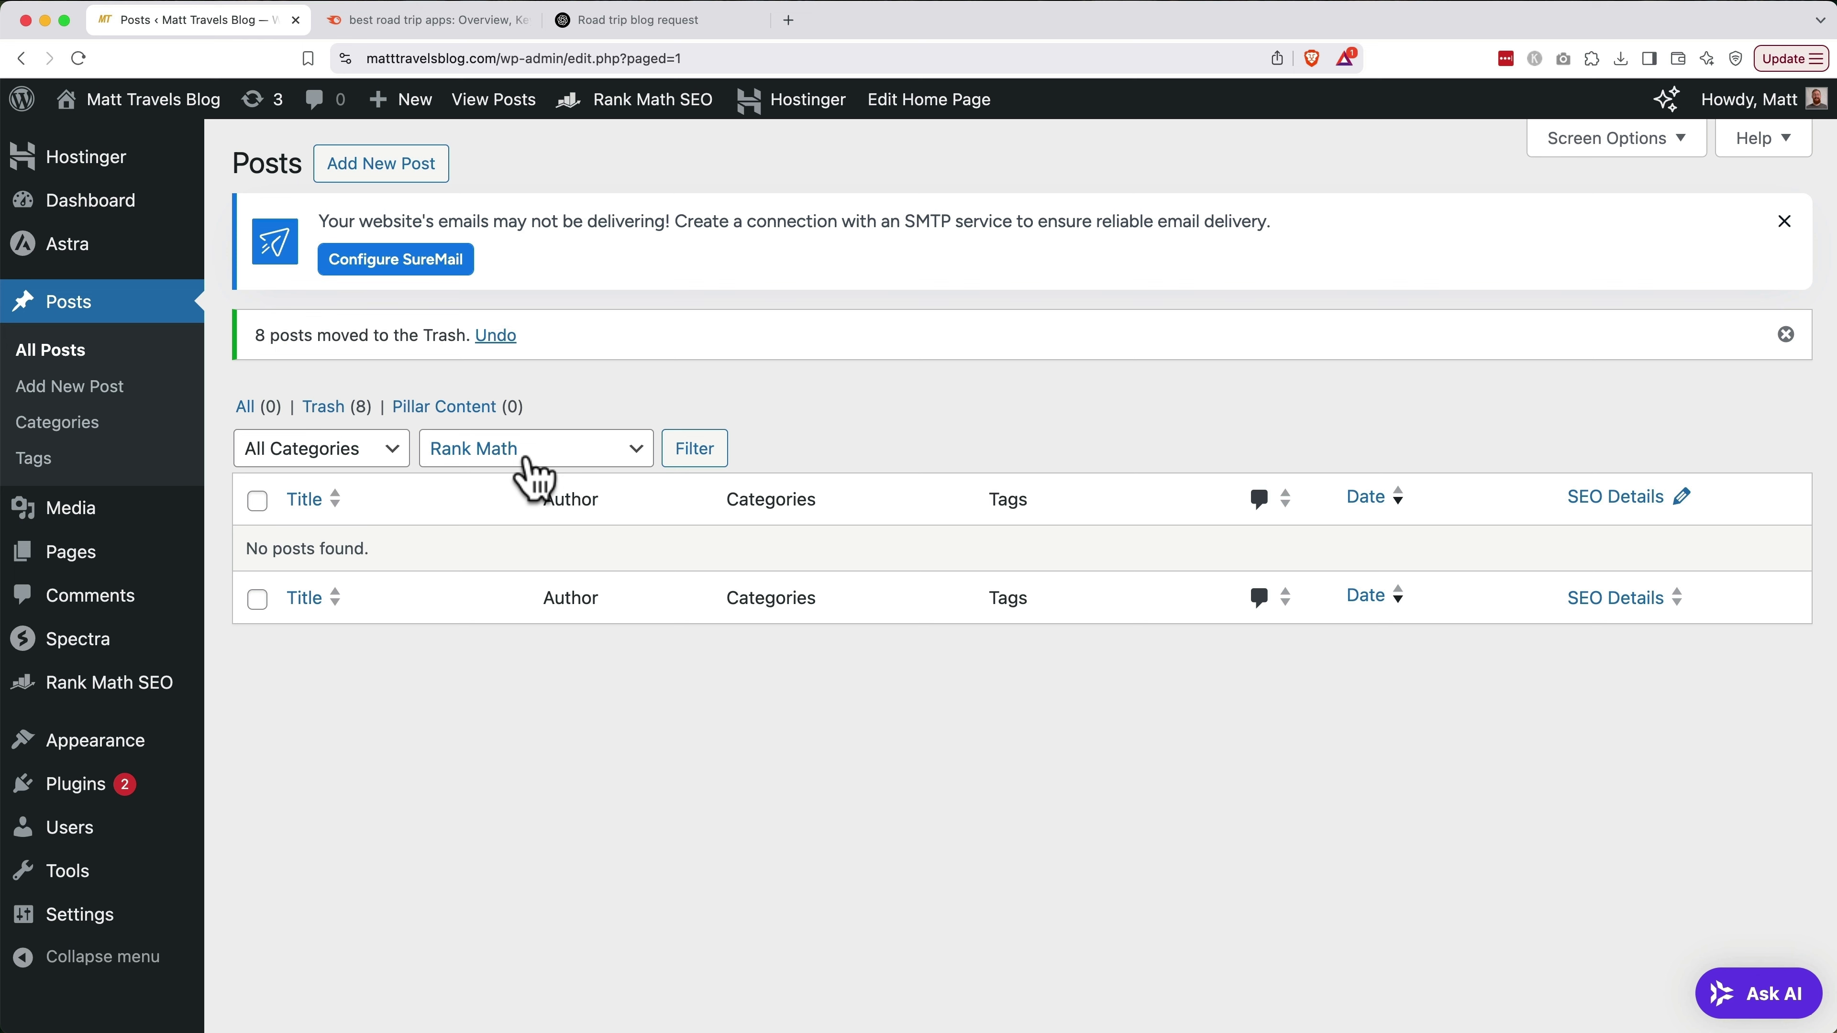
click(387, 172)
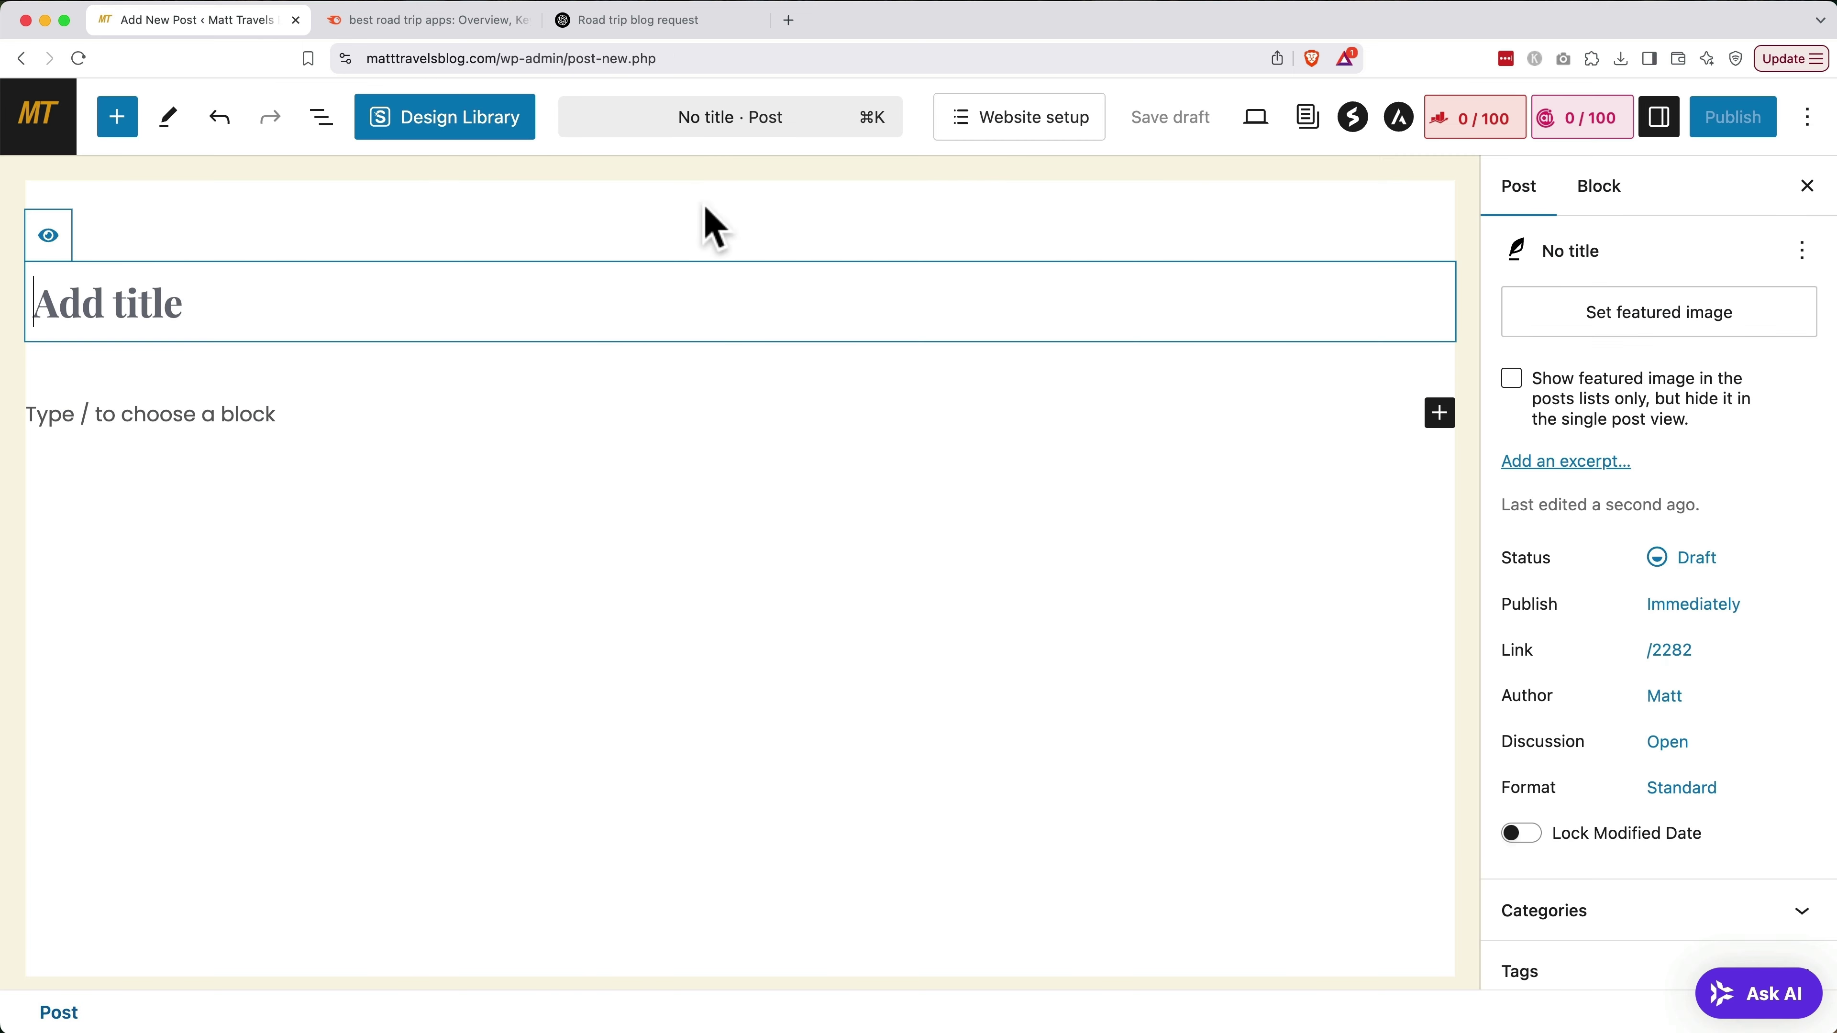
Copy 'best road trip apps' from Semrush and paste it as the Rank Math focus keyword
click(1477, 137)
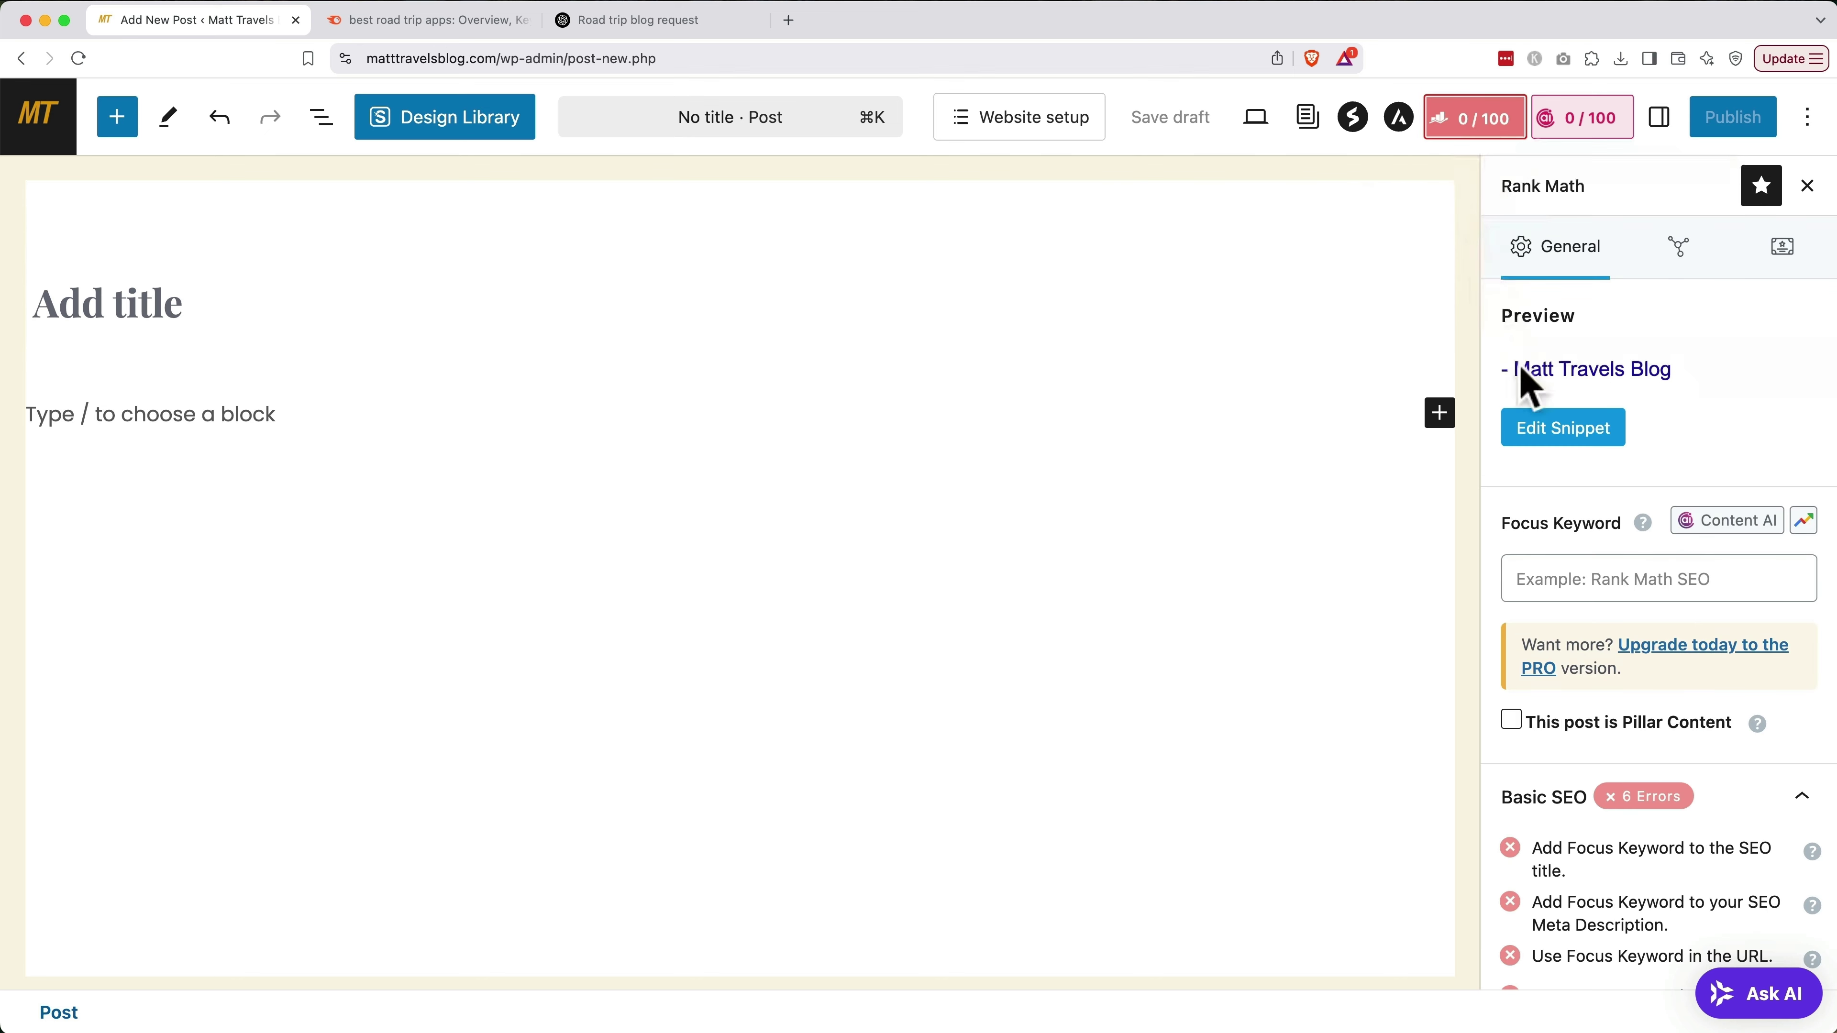
key(ctrl+Tab)
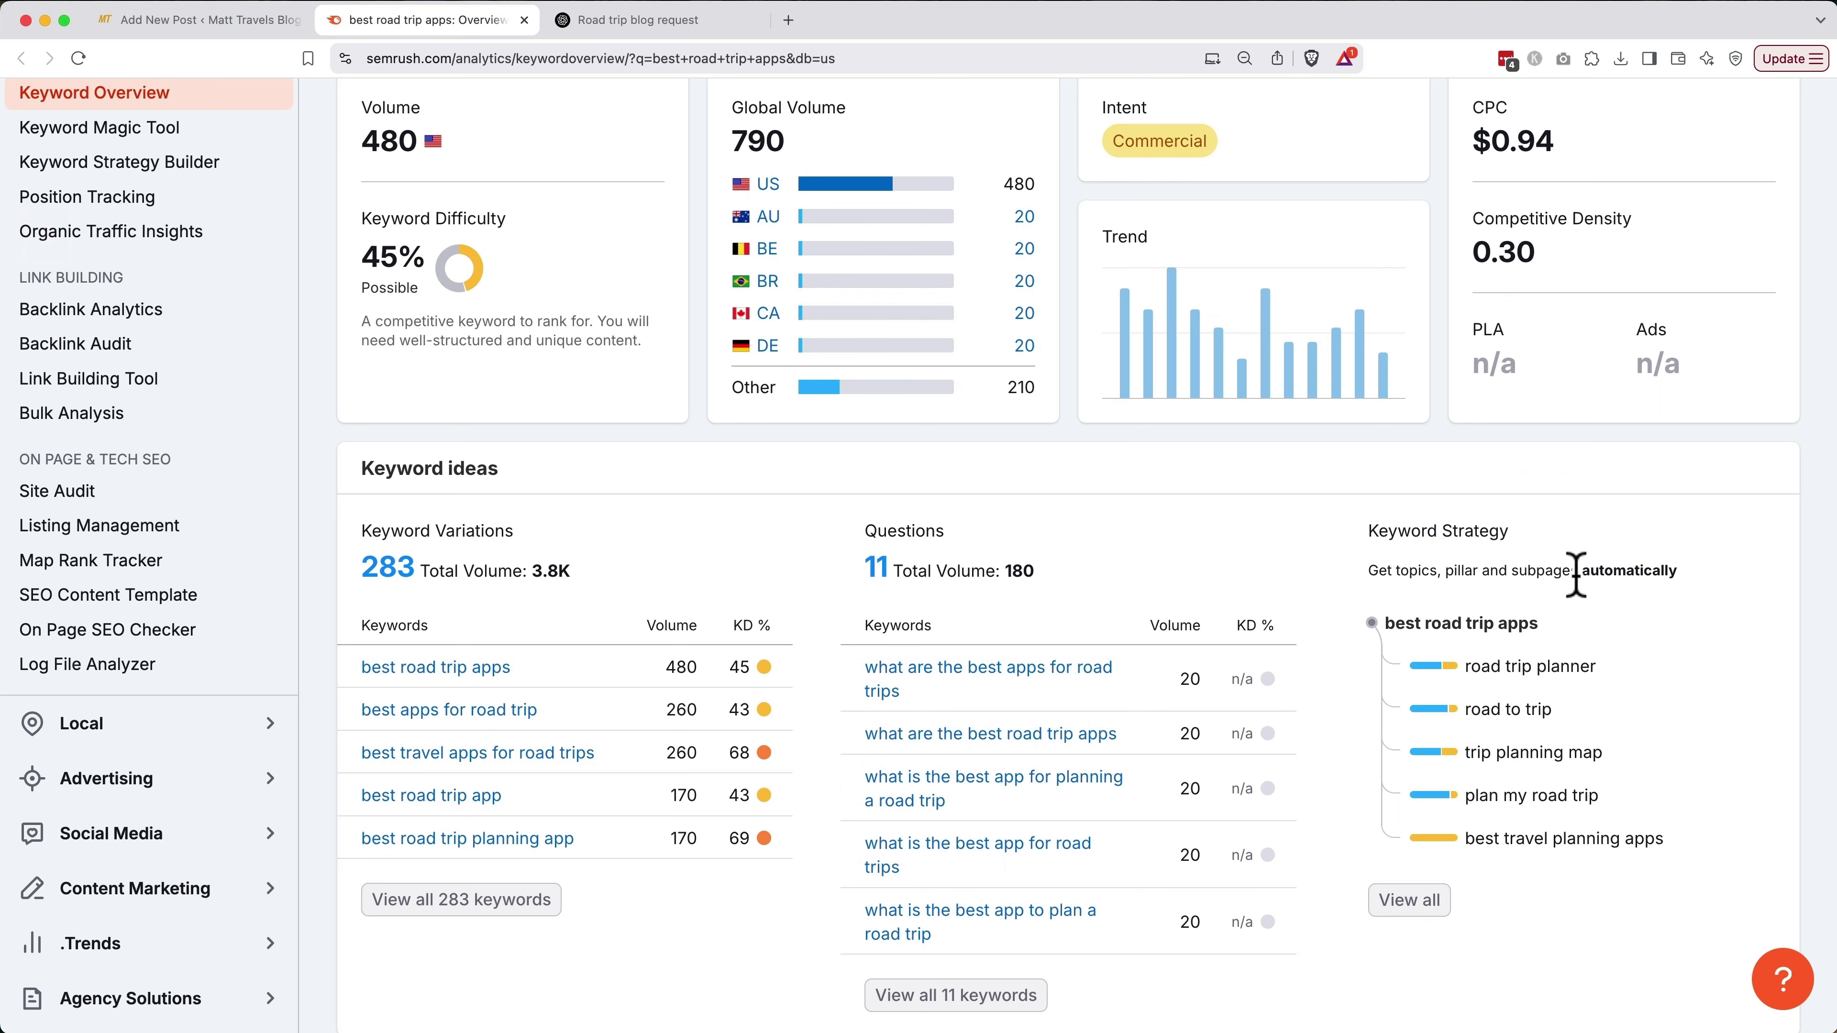
drag(522, 668, 360, 668)
key(super+c)
key(ctrl+shift+Tab)
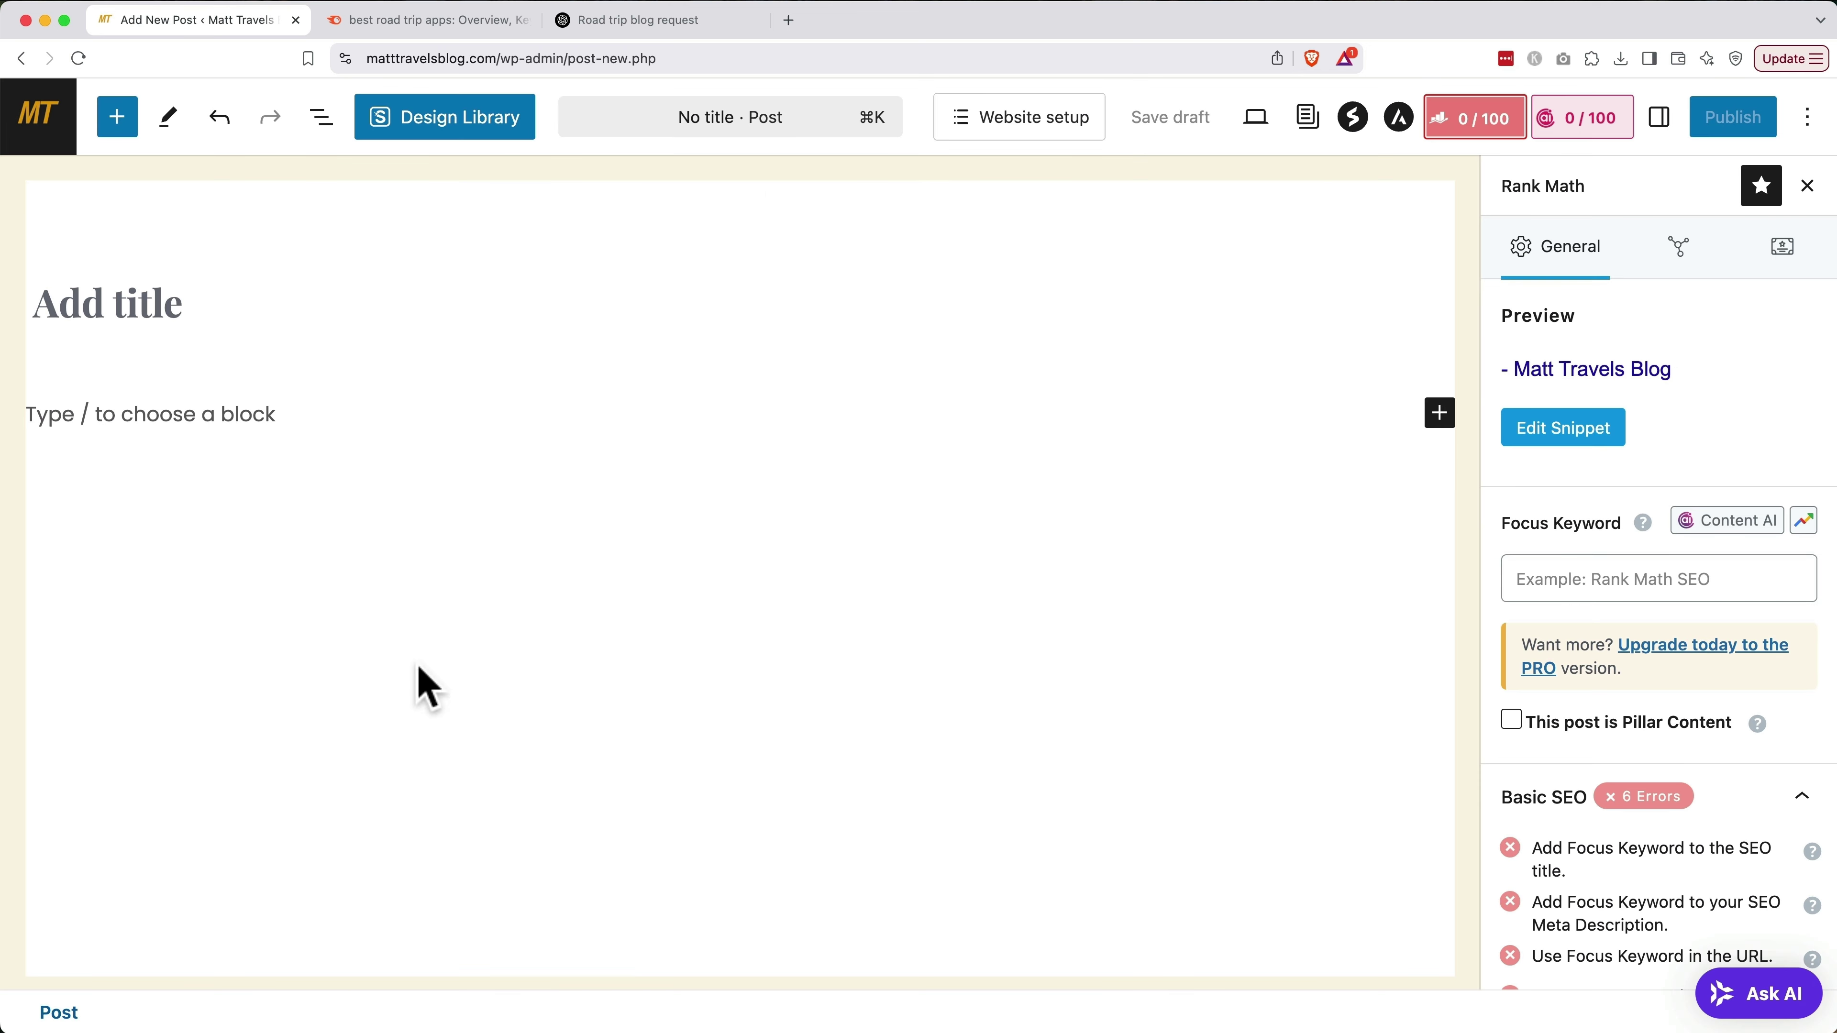
click(1558, 591)
key(super+v)
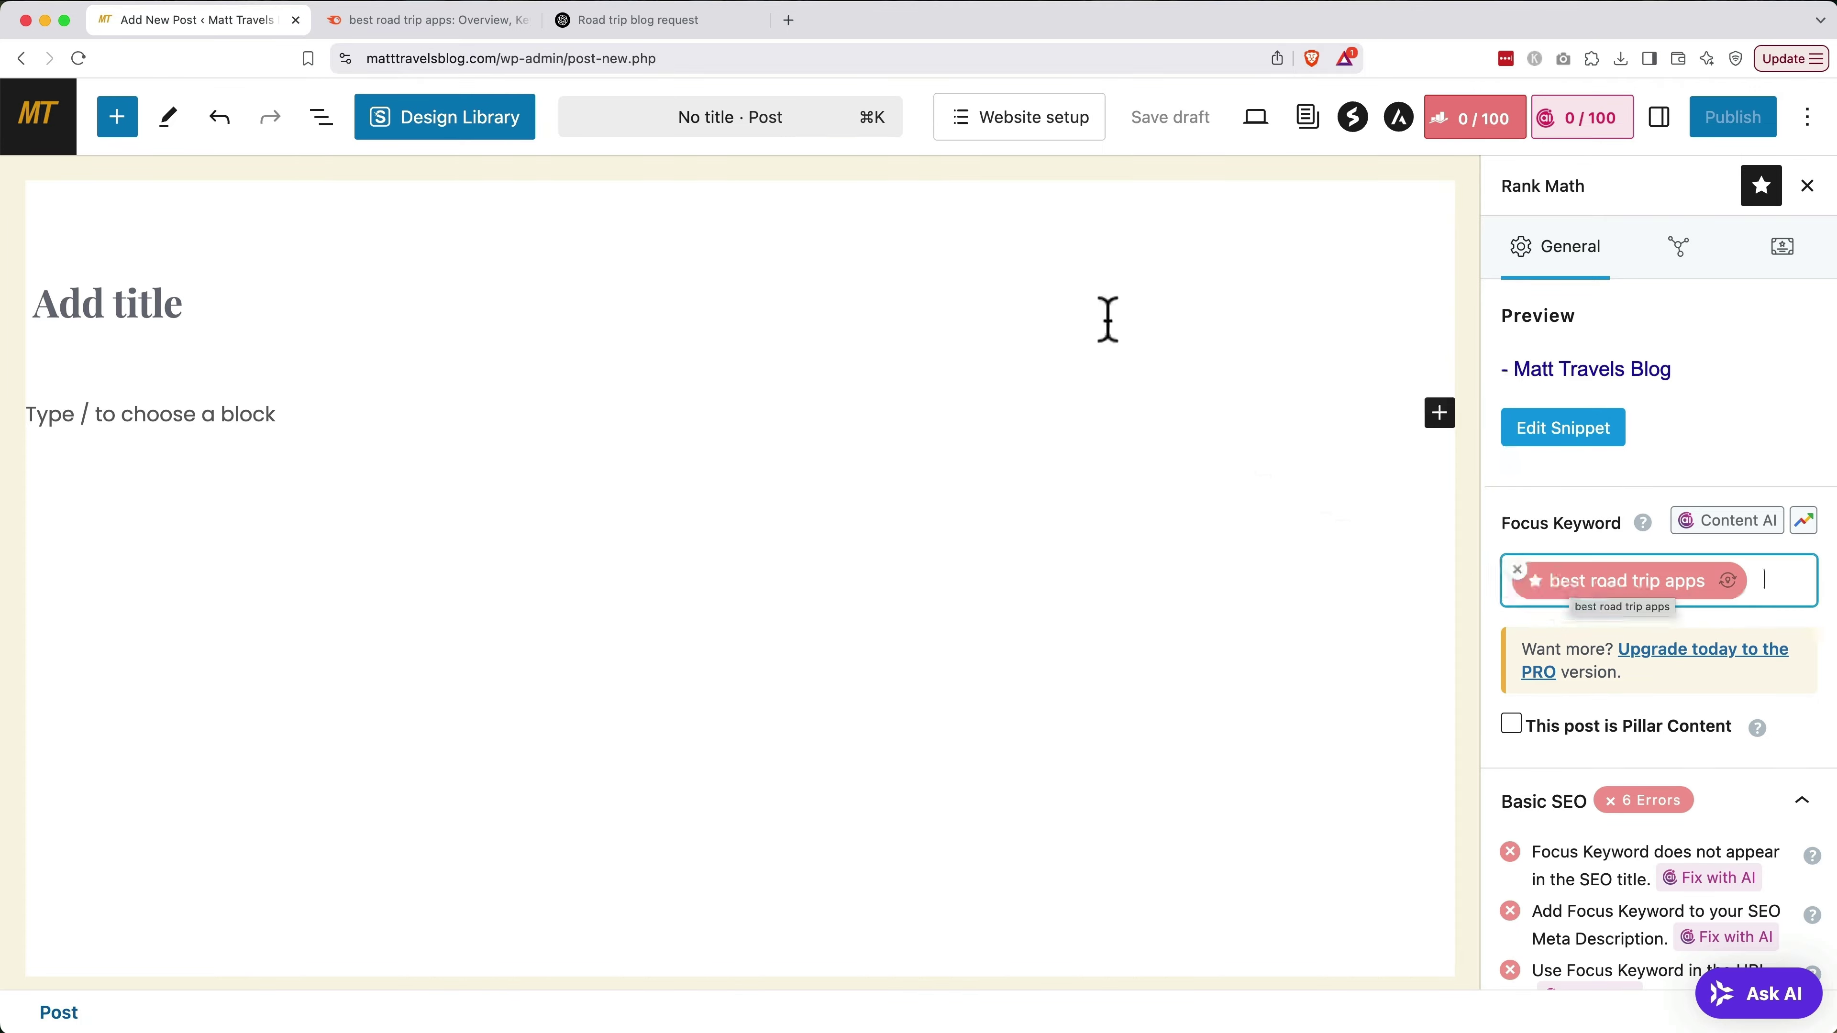
Copy ChatGPT's complete road-trip apps blog answer and return to the WordPress new post editor
click(705, 30)
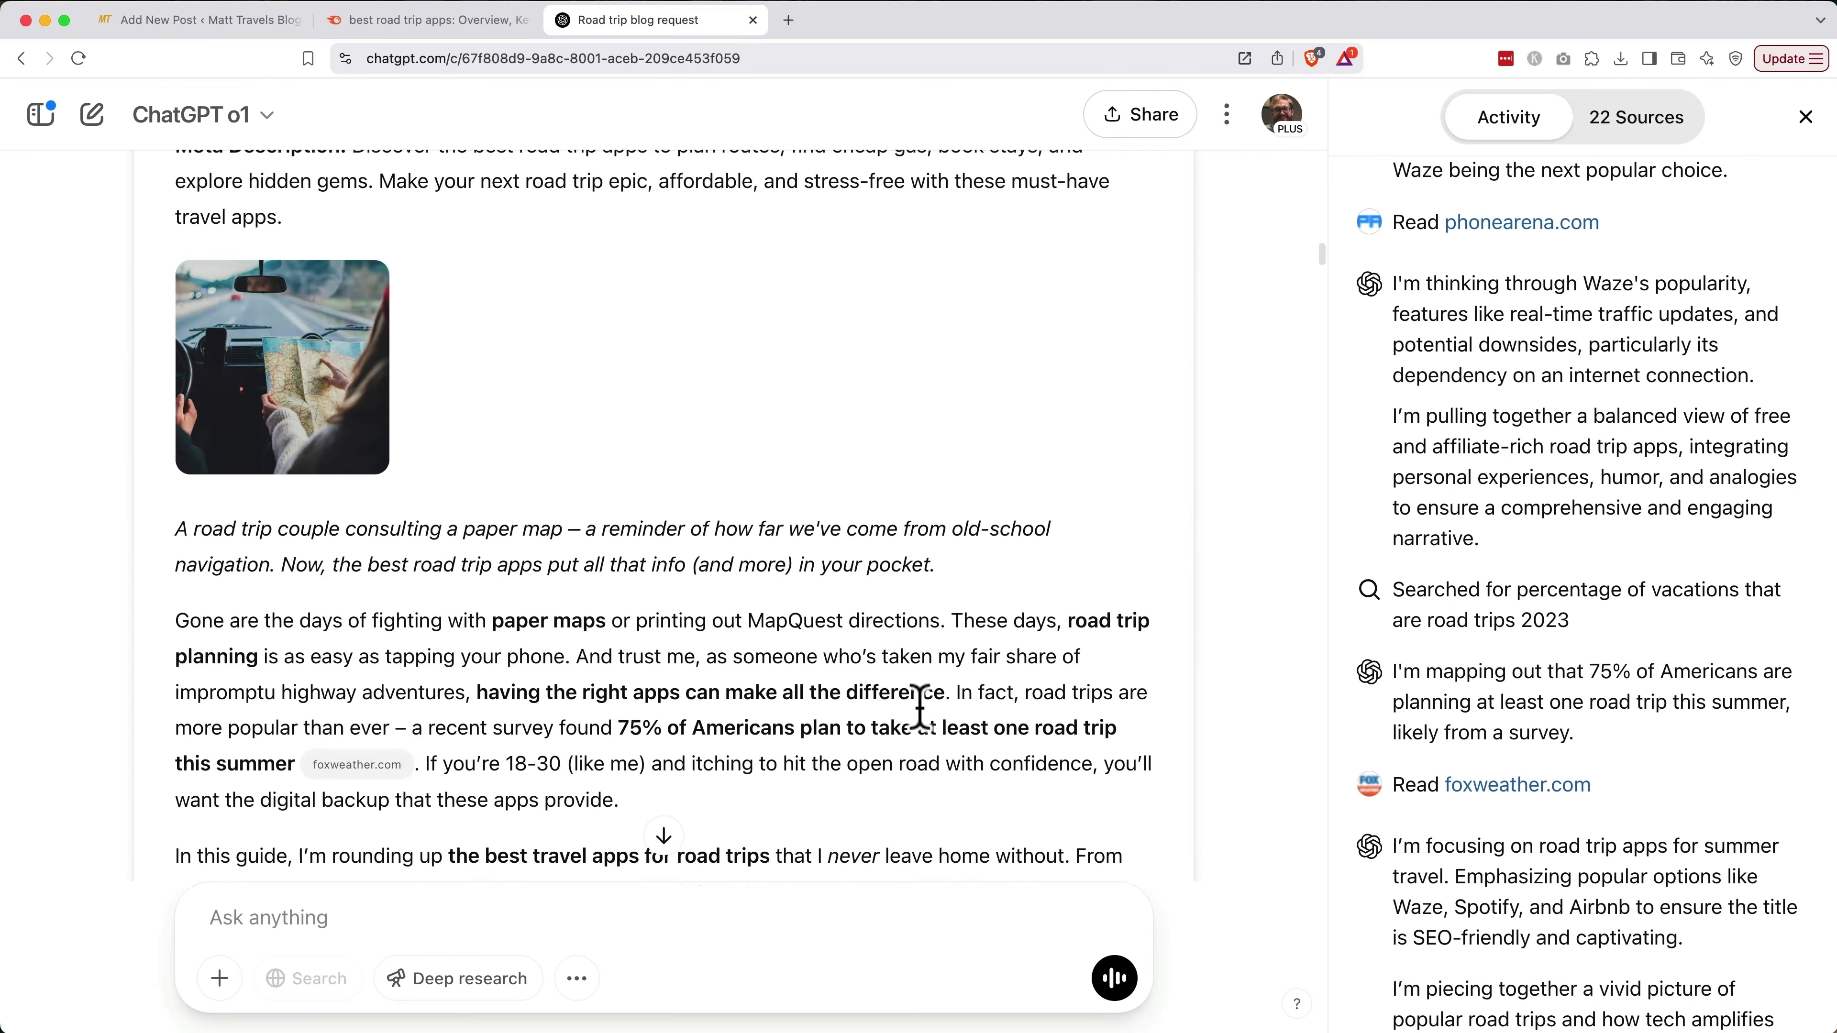
scroll(920, 706, down, 15)
scroll(919, 706, down, 20)
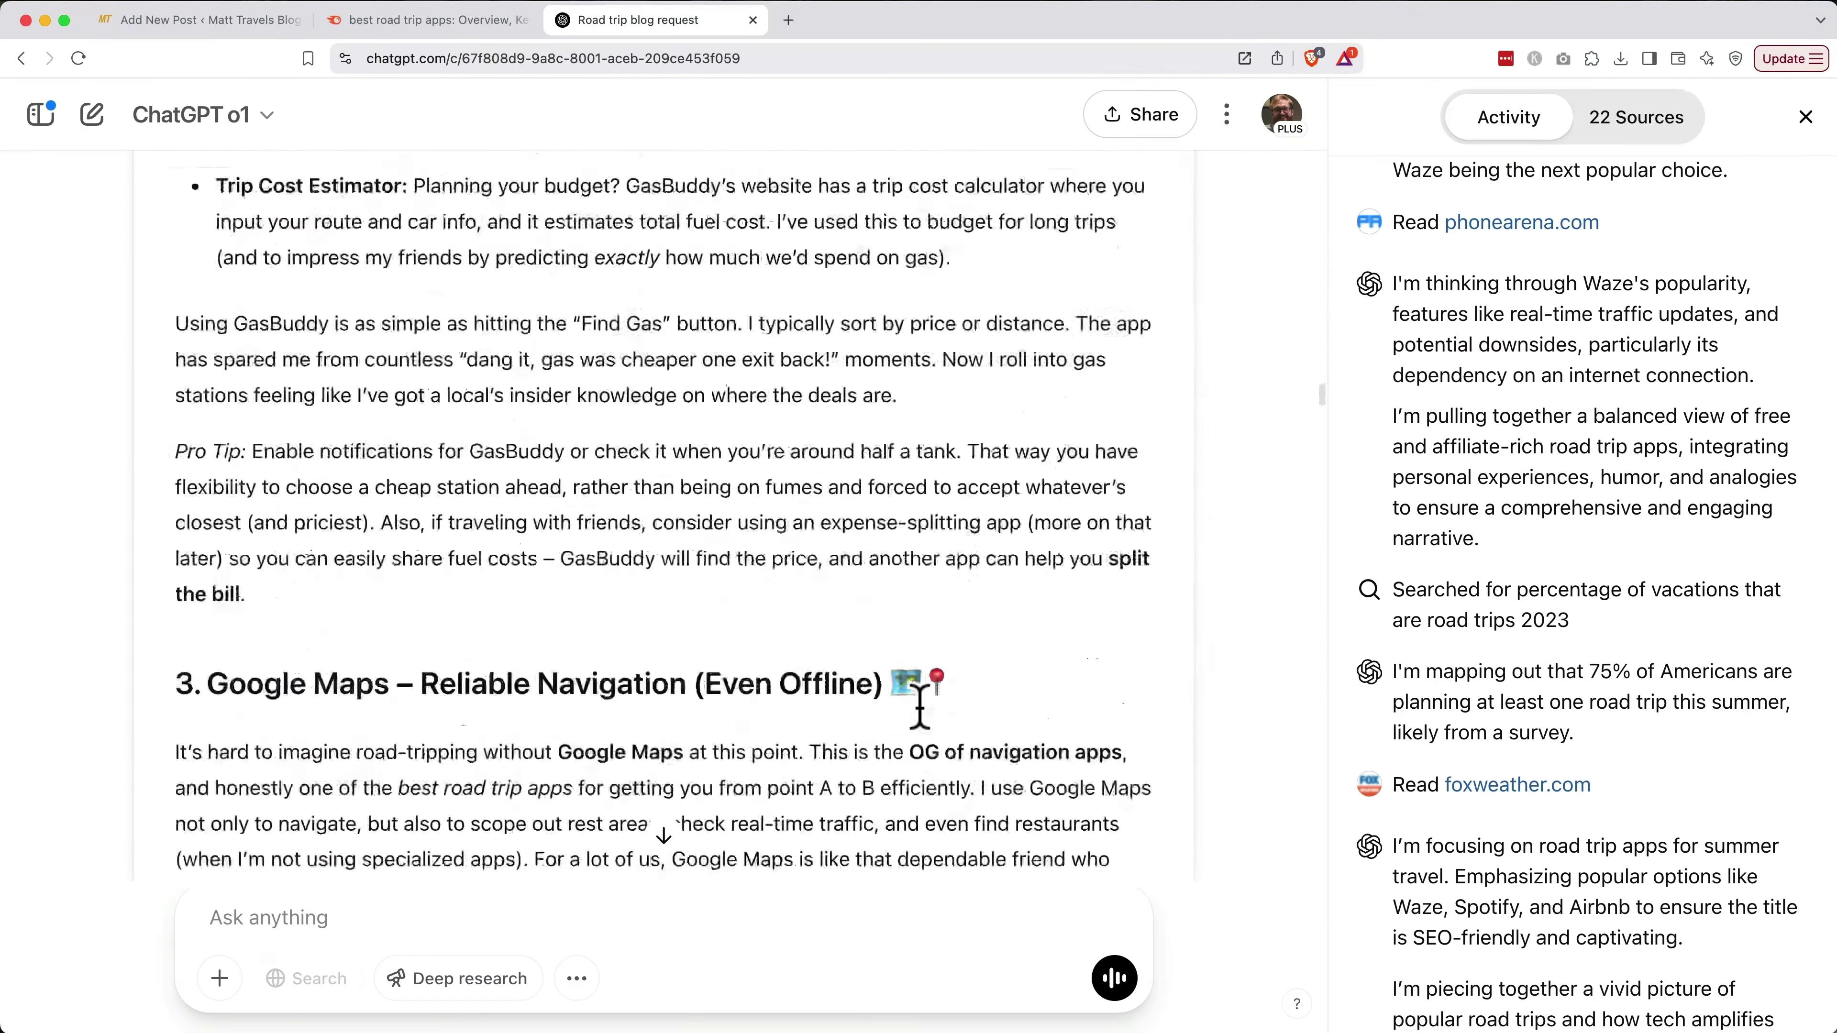
scroll(920, 706, down, 20)
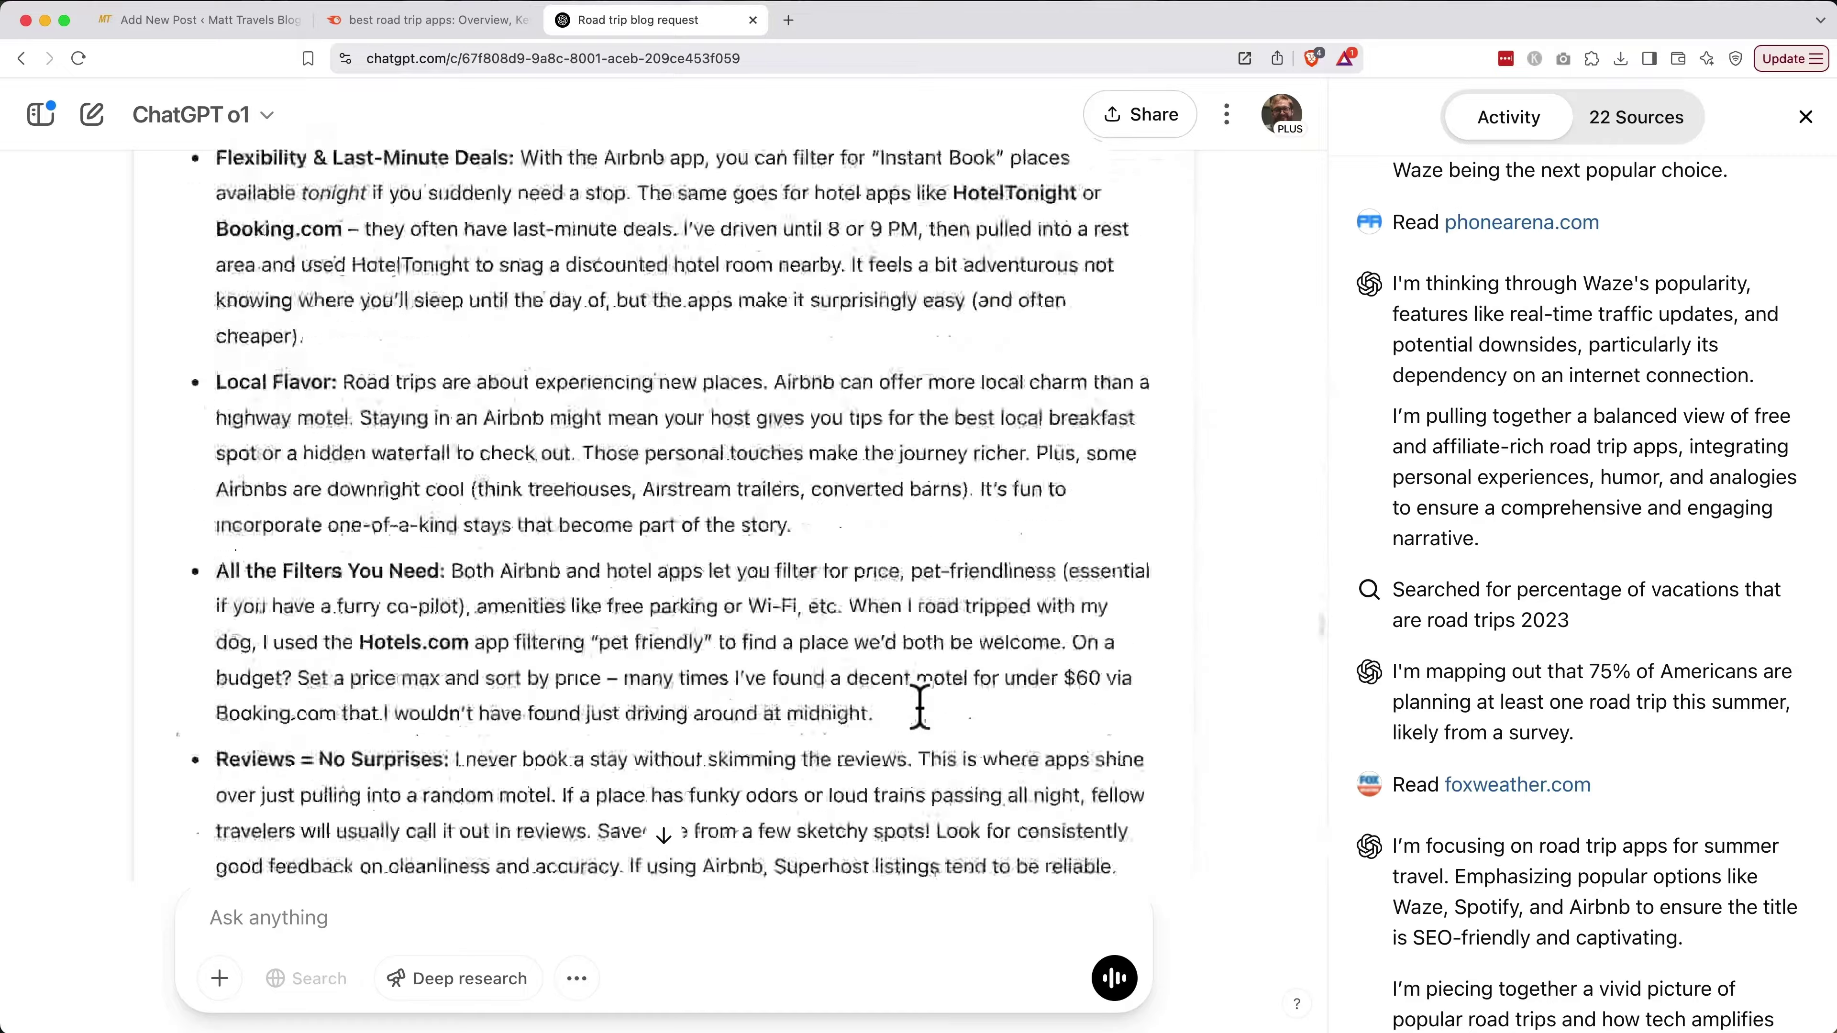
scroll(920, 705, down, 7)
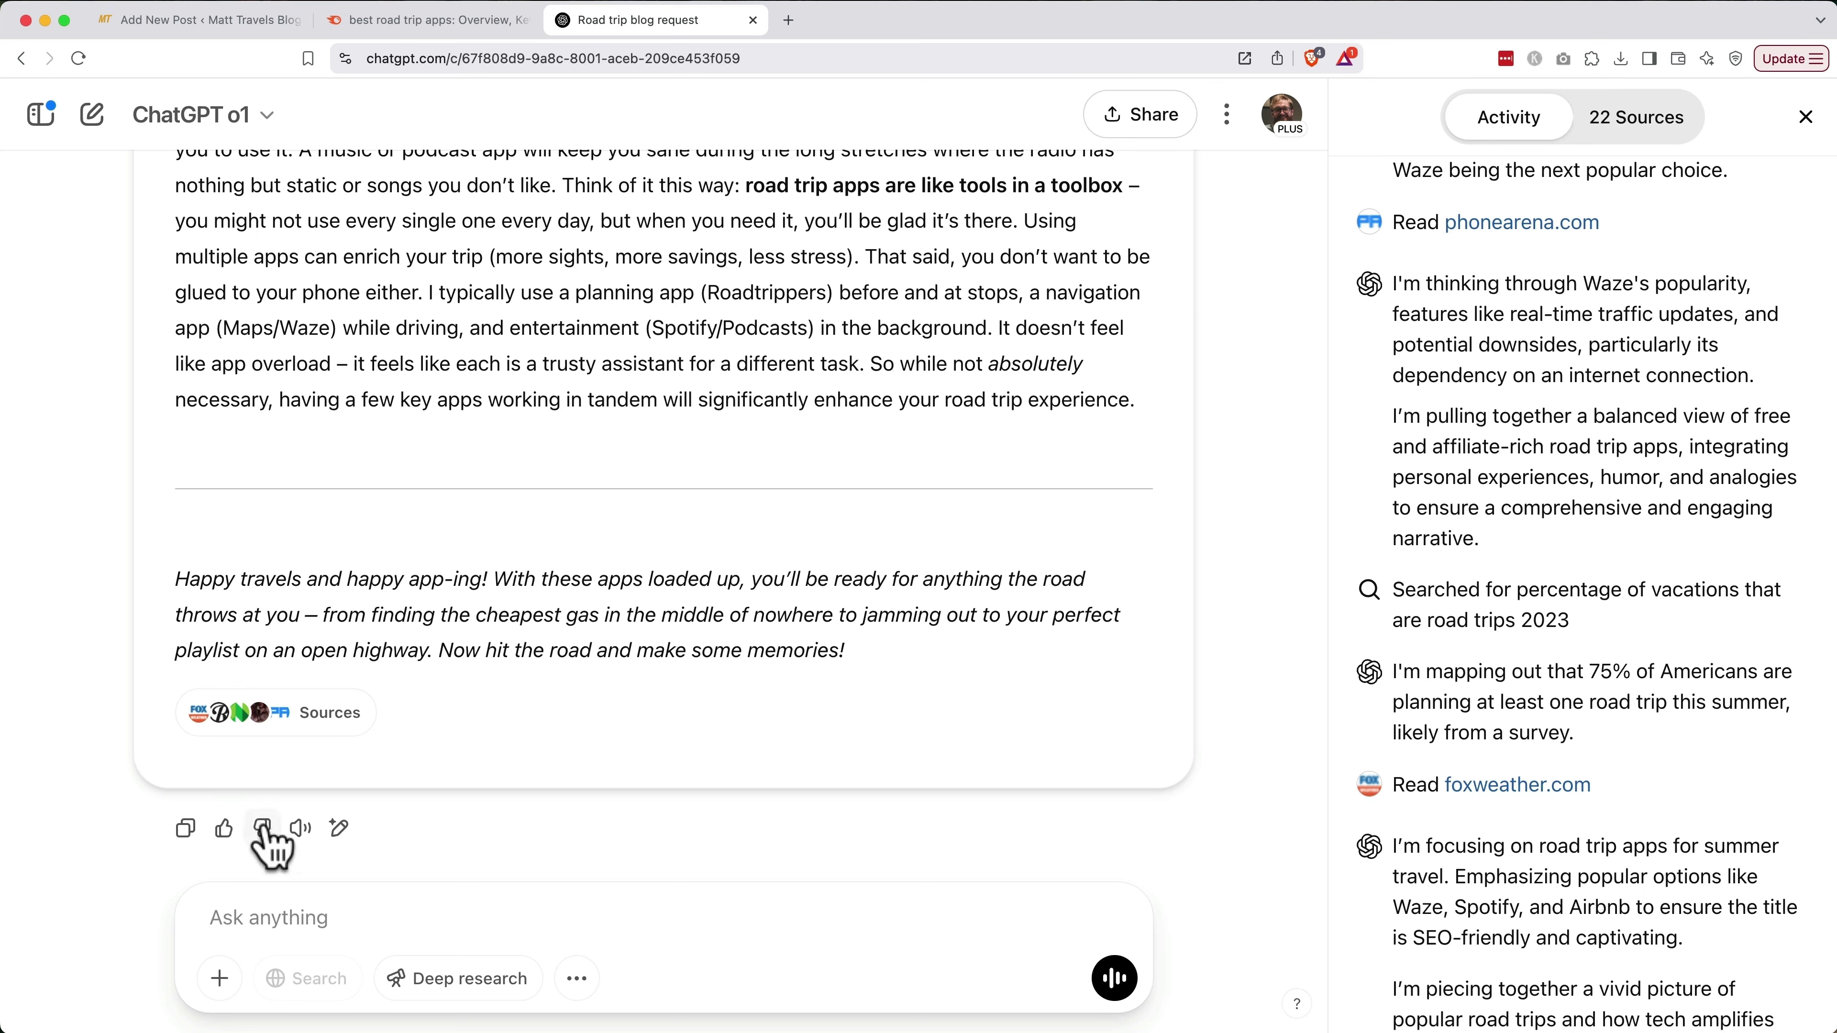
click(187, 829)
click(202, 29)
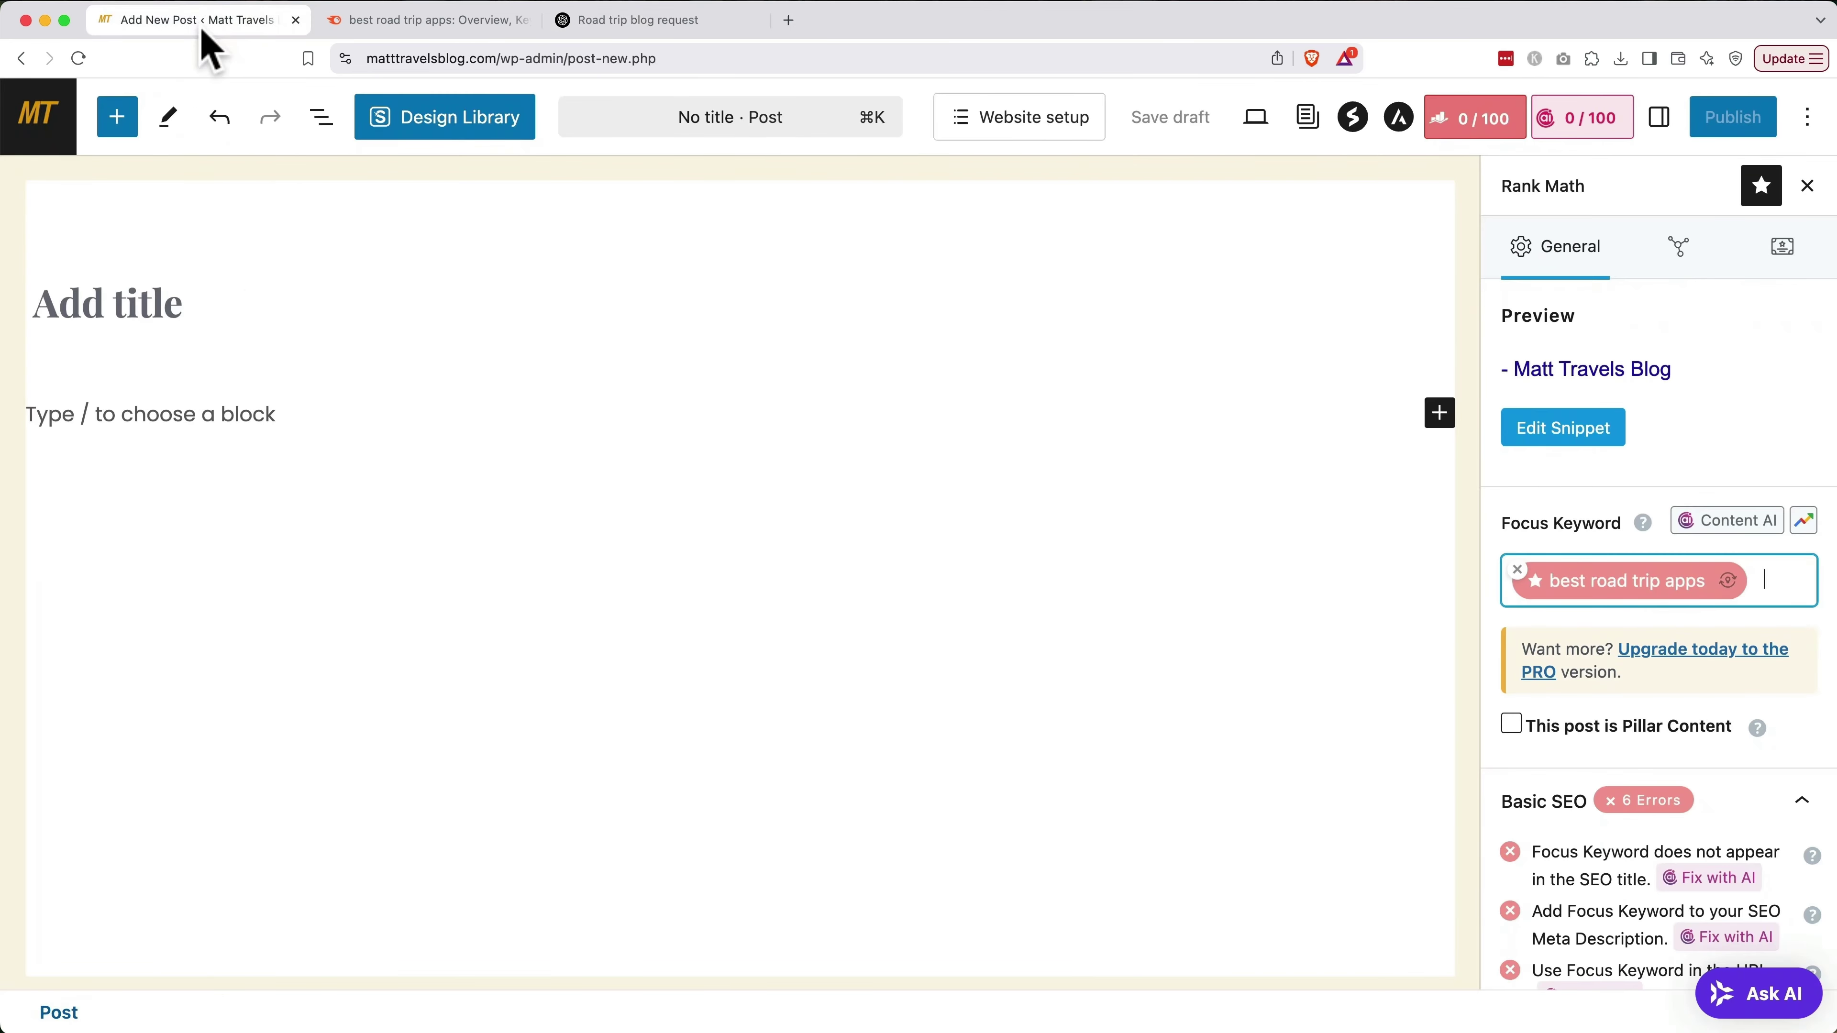
Paste the ChatGPT blog post into the body and delete its two introductory paragraphs
click(155, 412)
key(super+v)
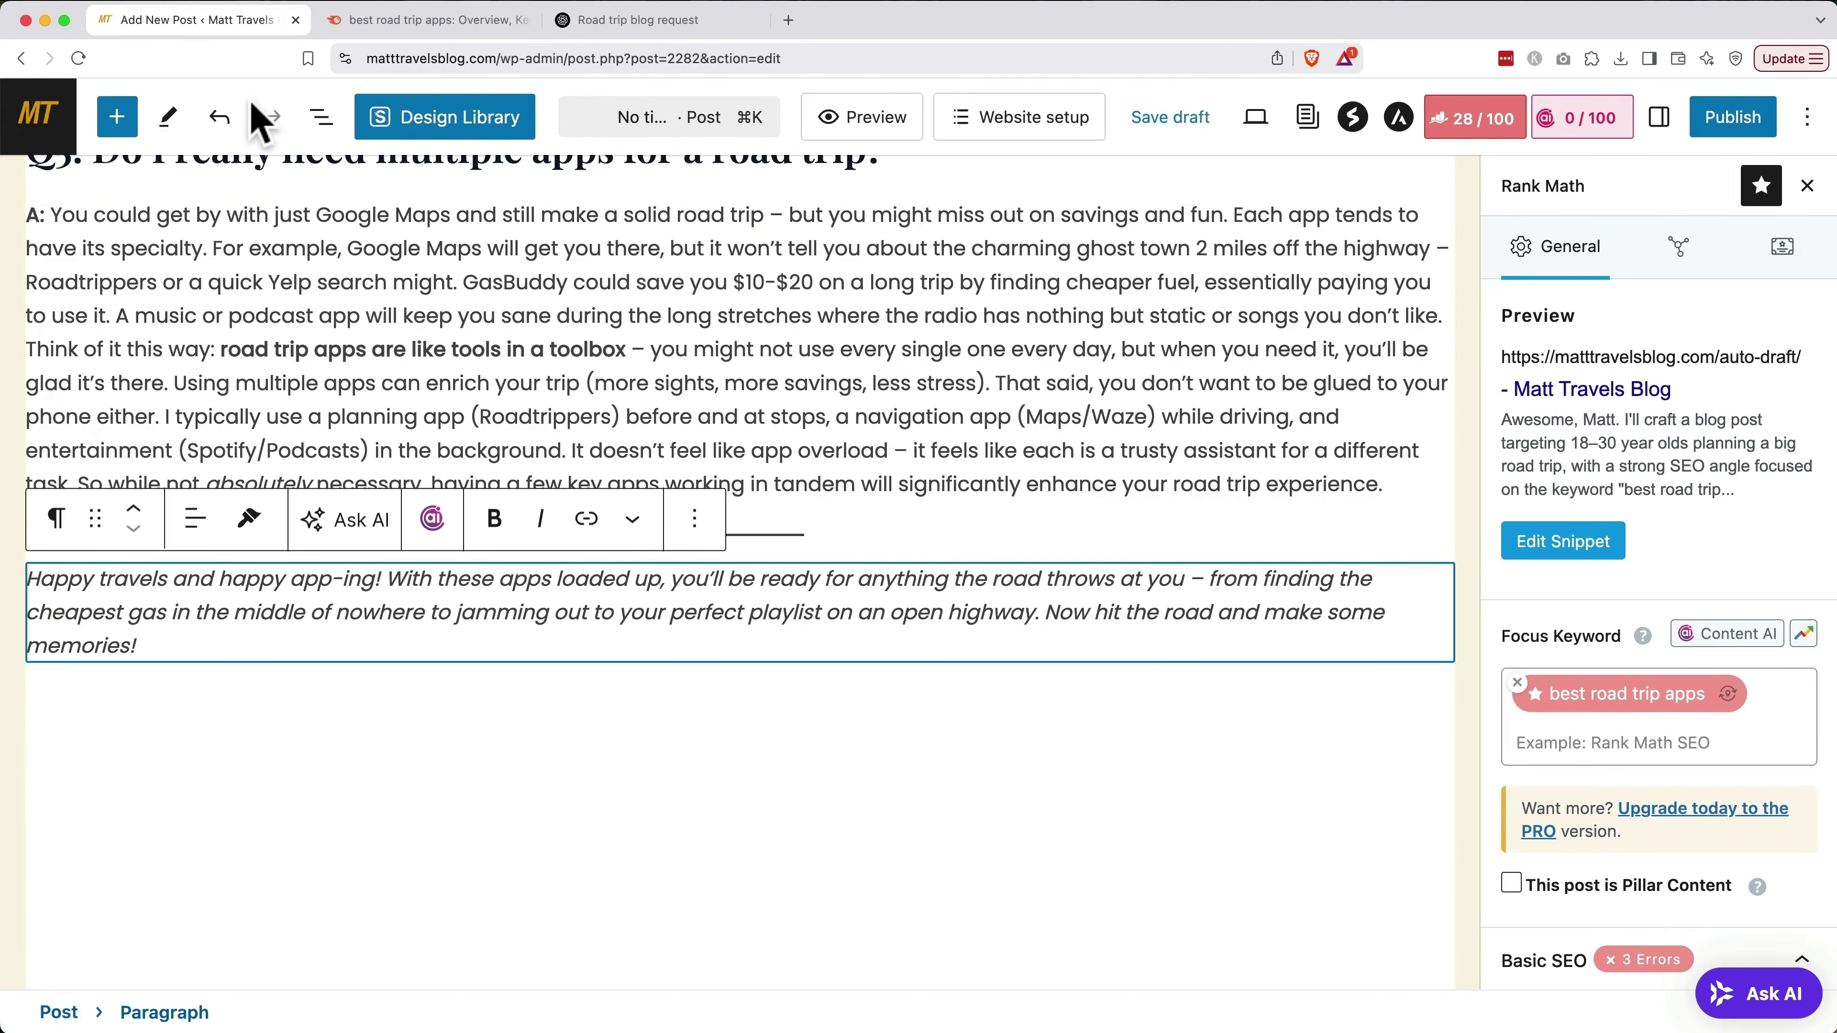
scroll(337, 240, up, 20)
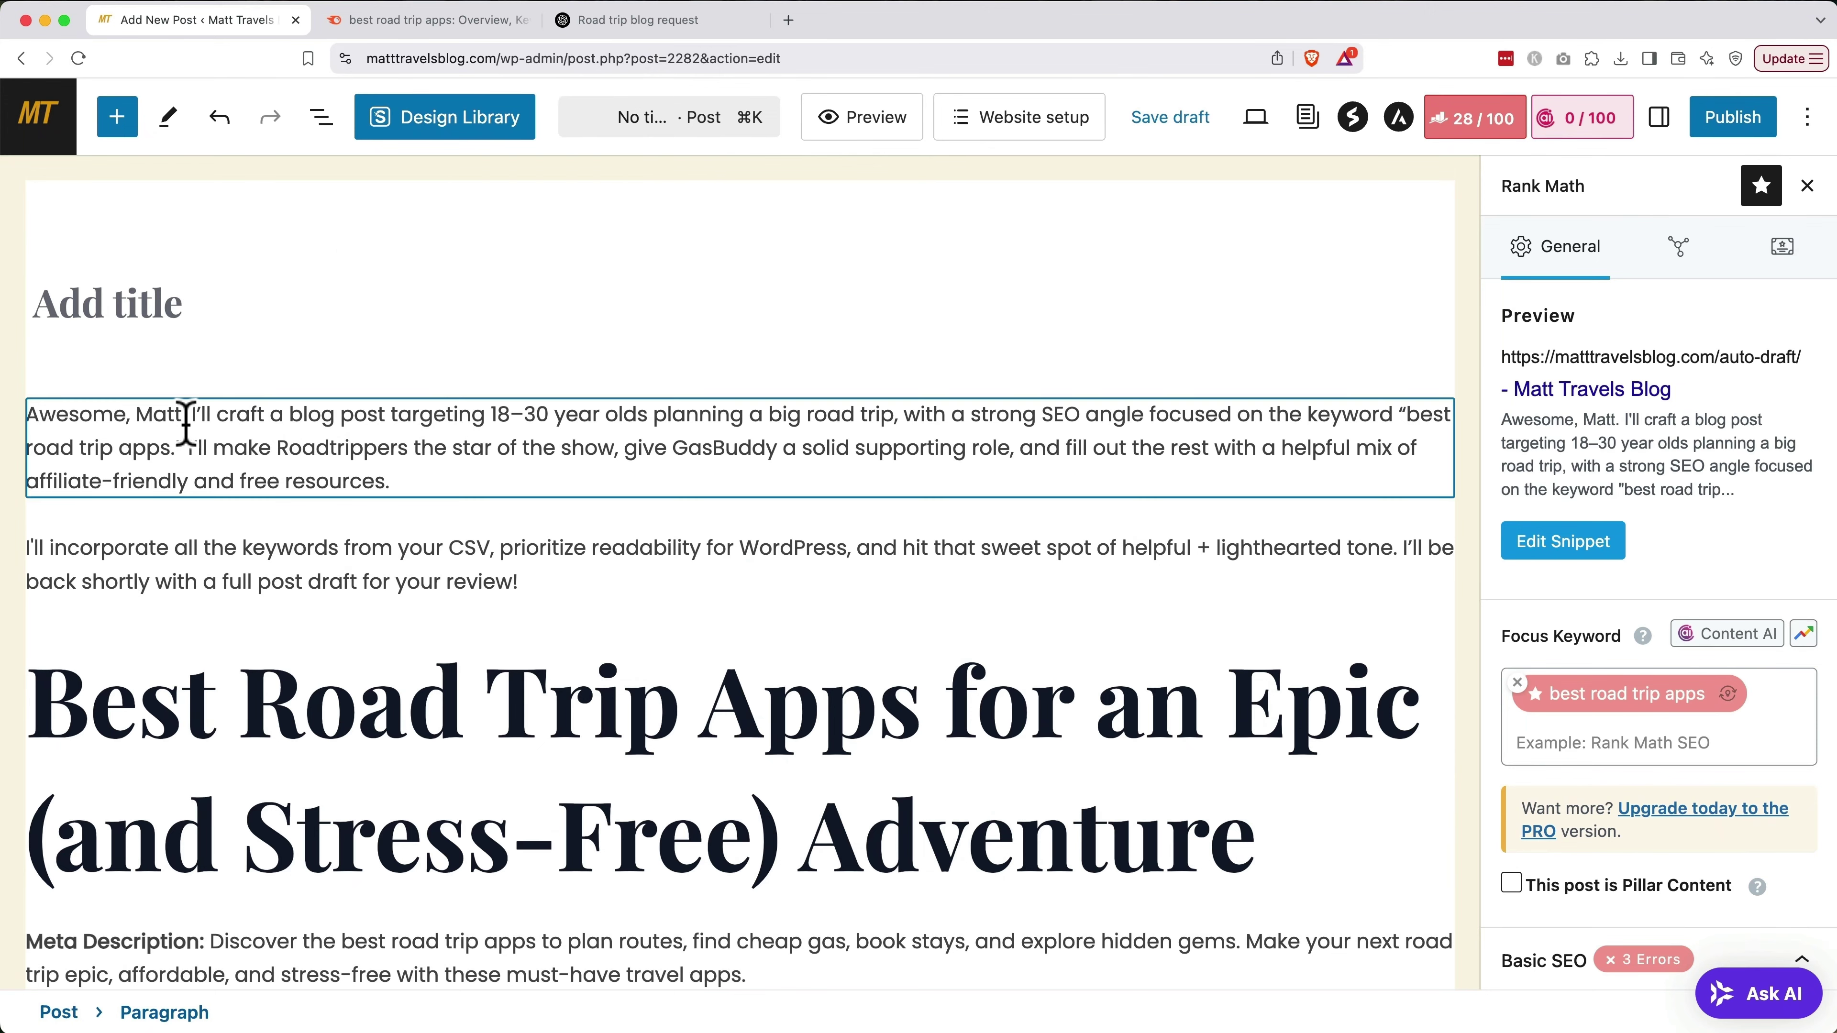
click(635, 587)
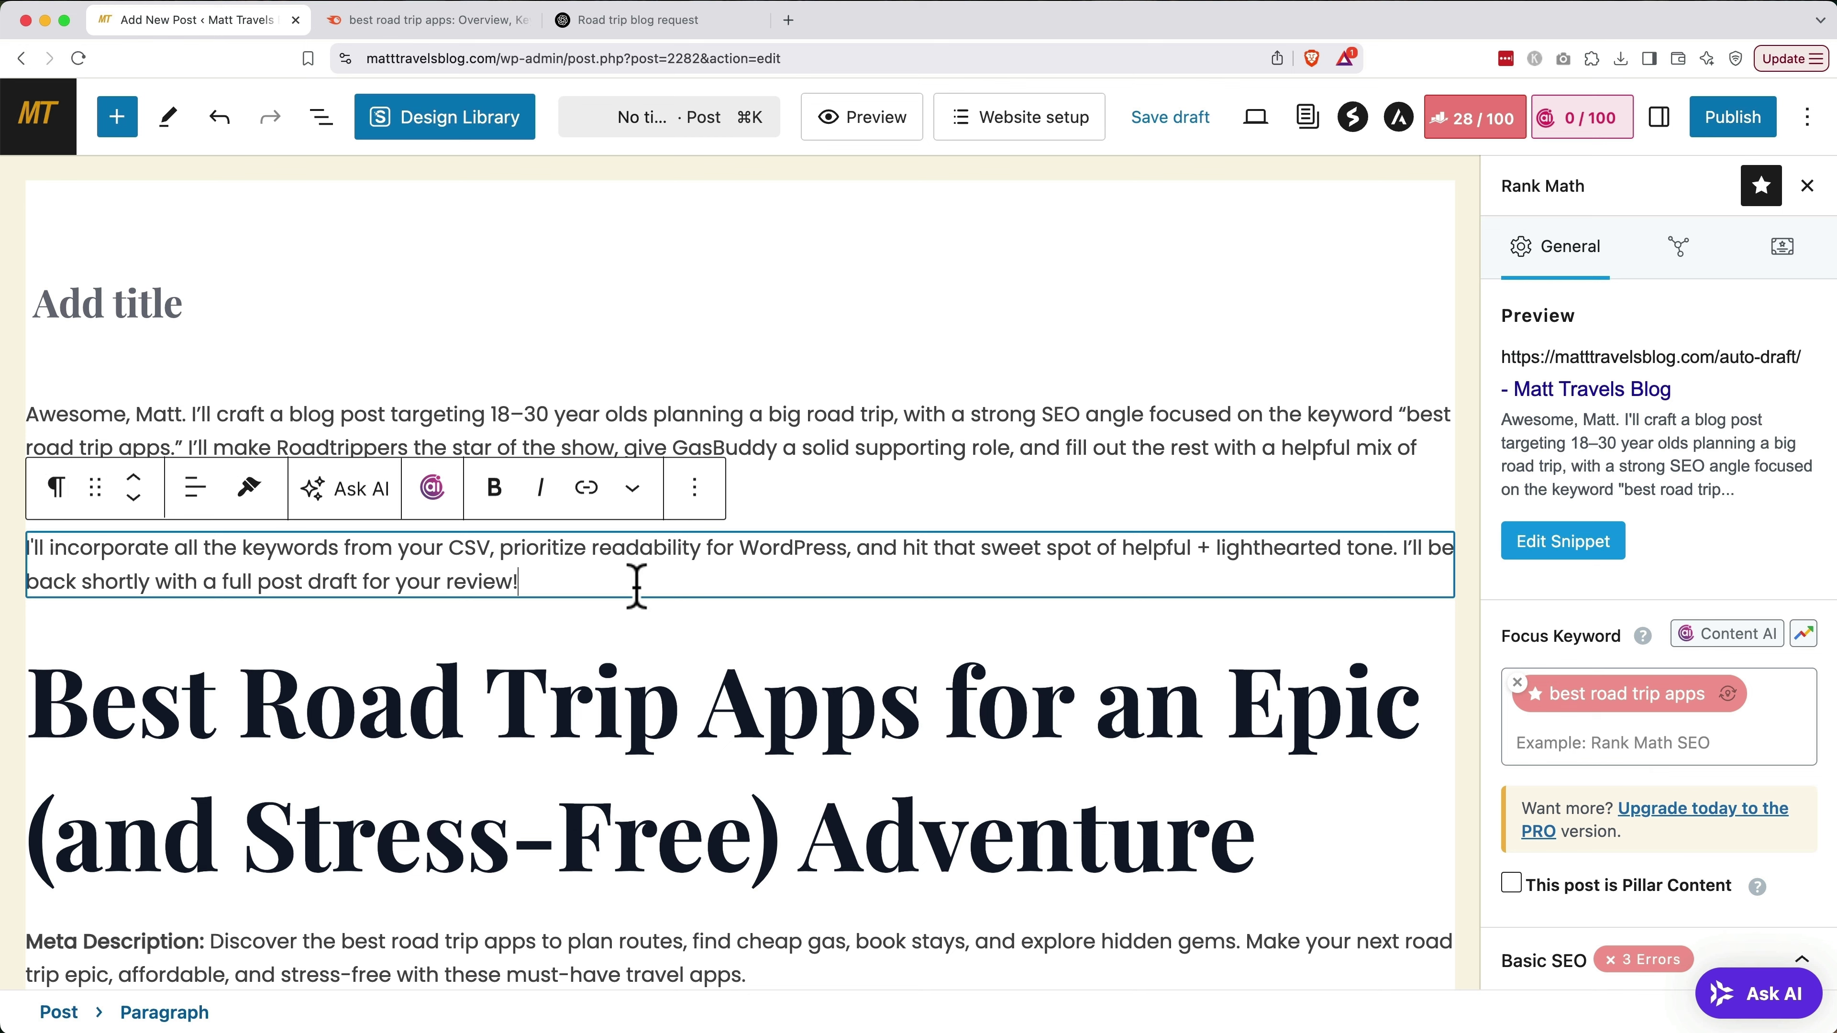
click(694, 488)
scroll(724, 893, down, 3)
click(730, 1005)
click(701, 362)
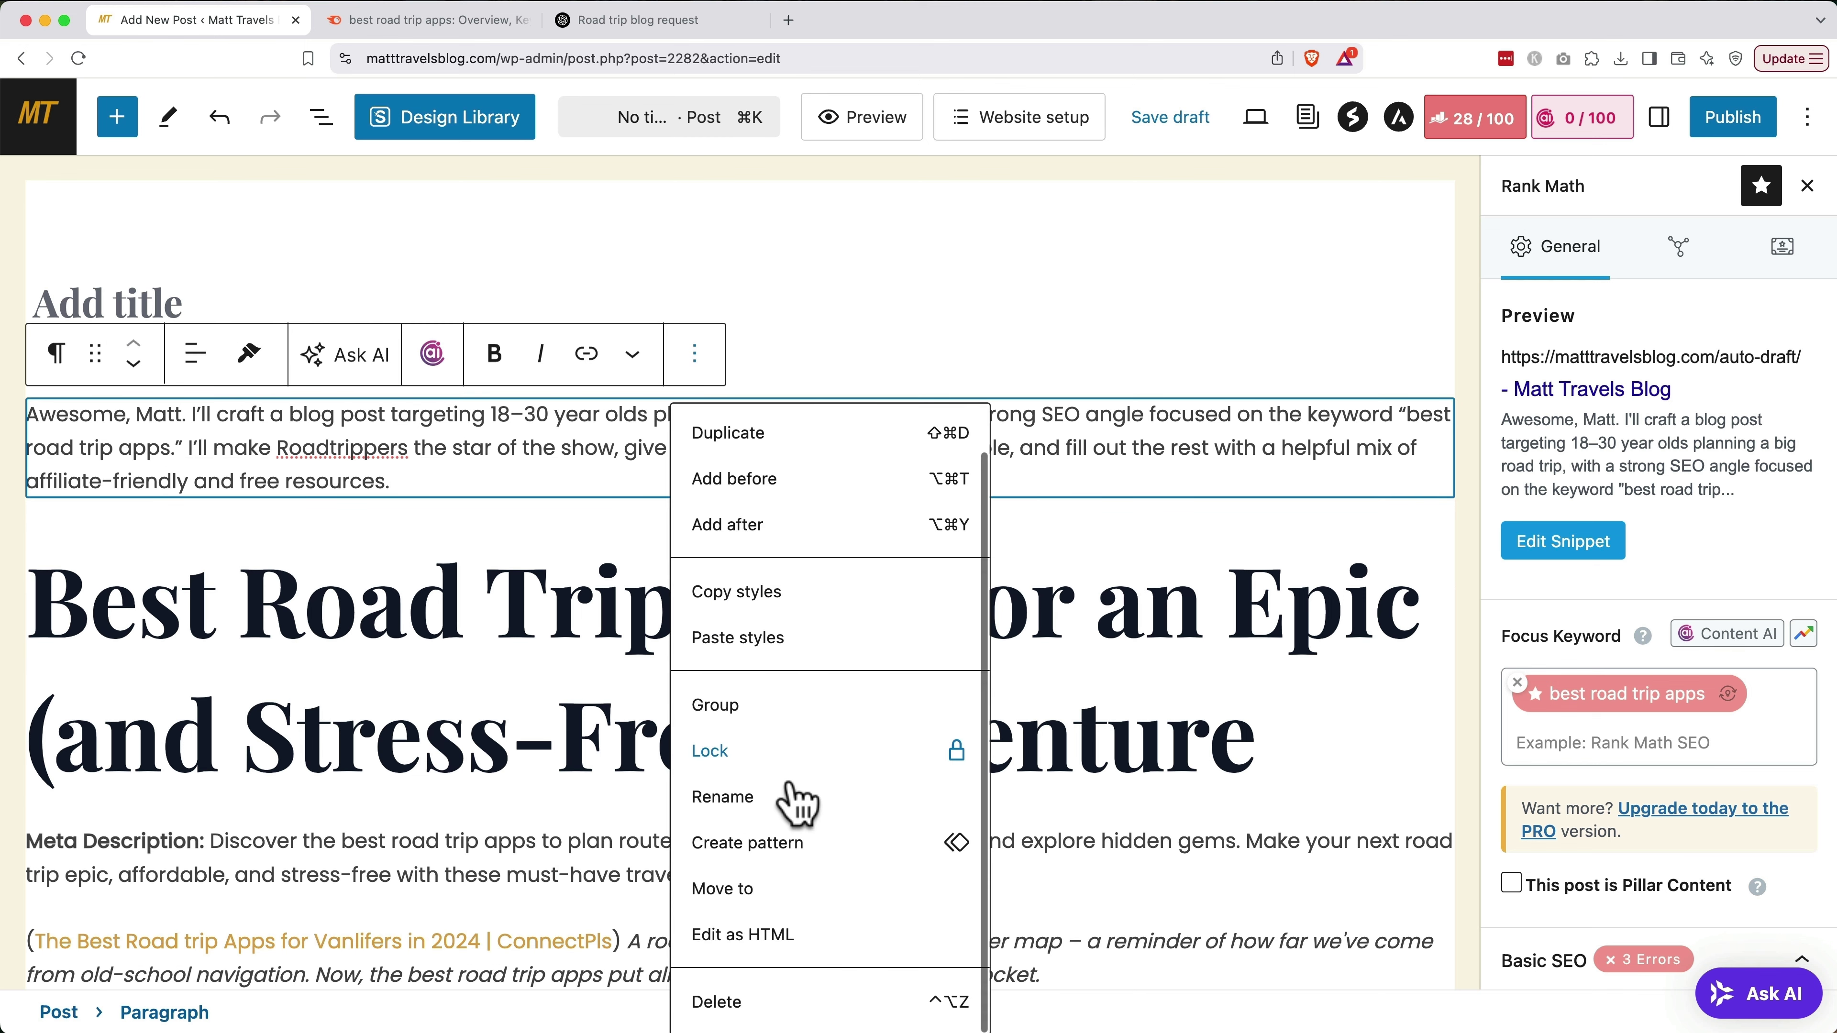
click(734, 1007)
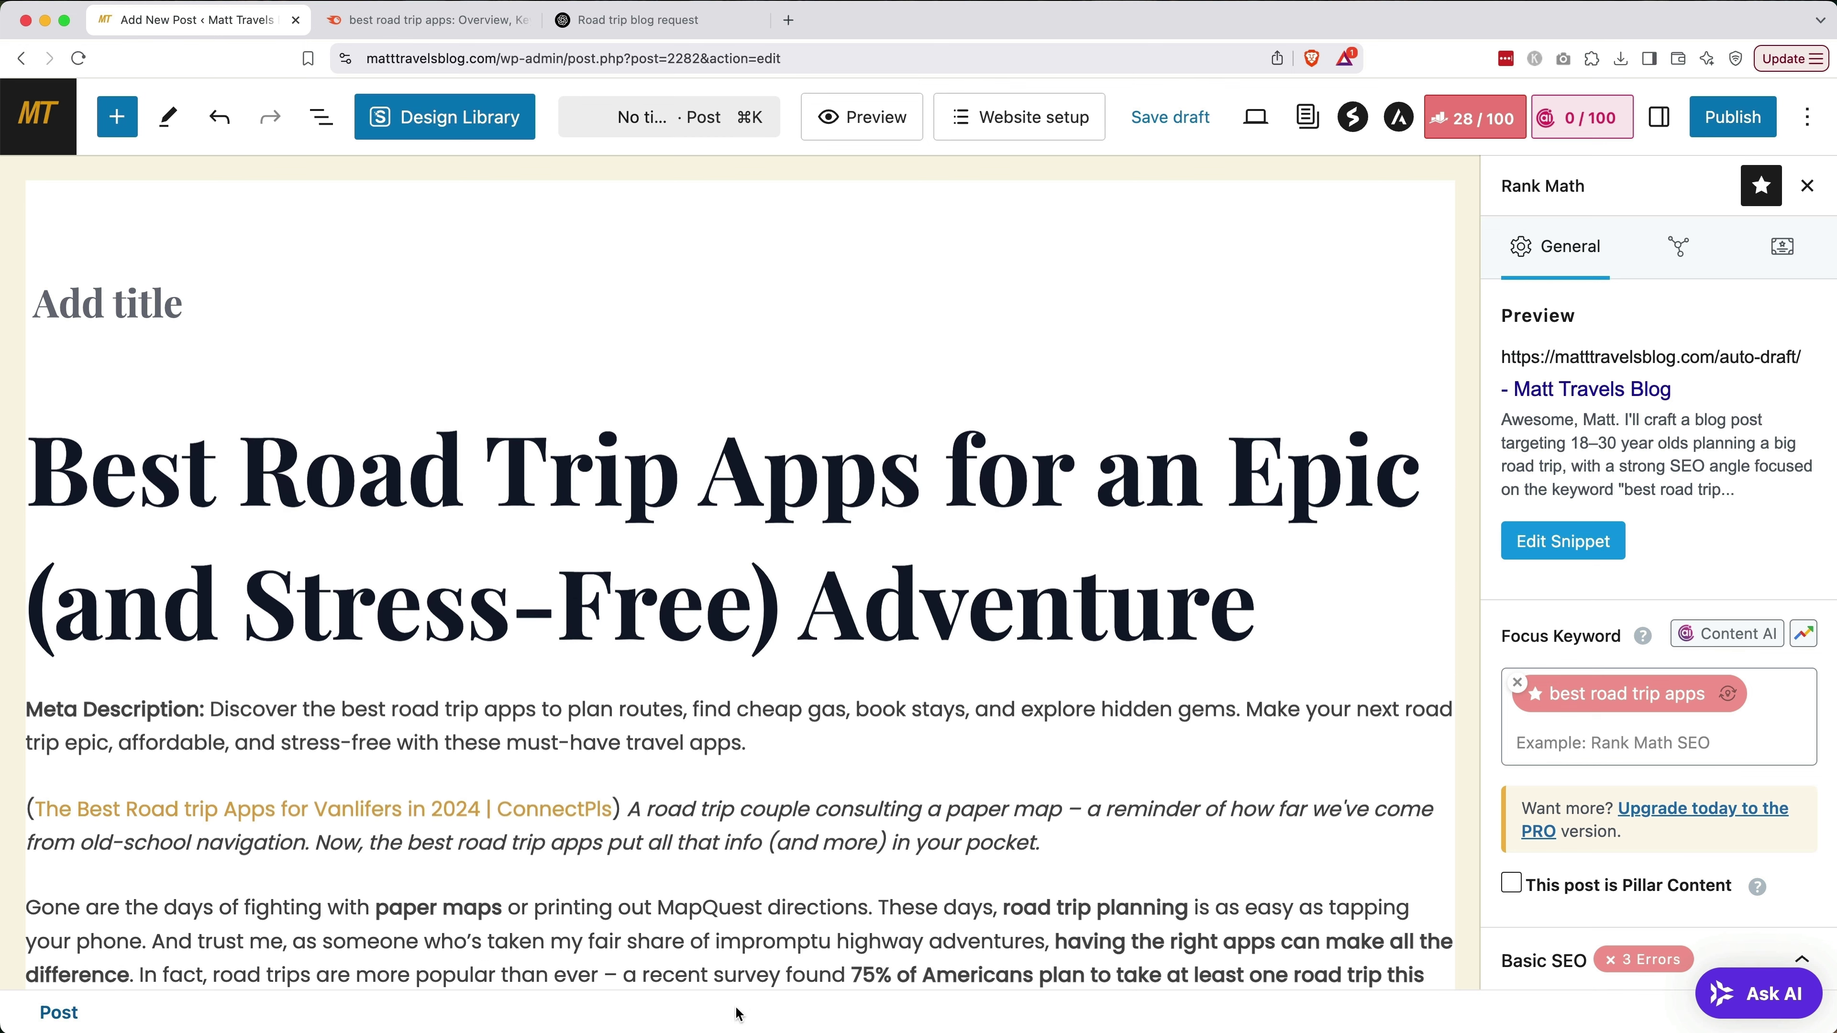
Set the post title to 'Best Road Trip Apps for an Epic (and Stress-Free) Adventure' from the headline
click(462, 451)
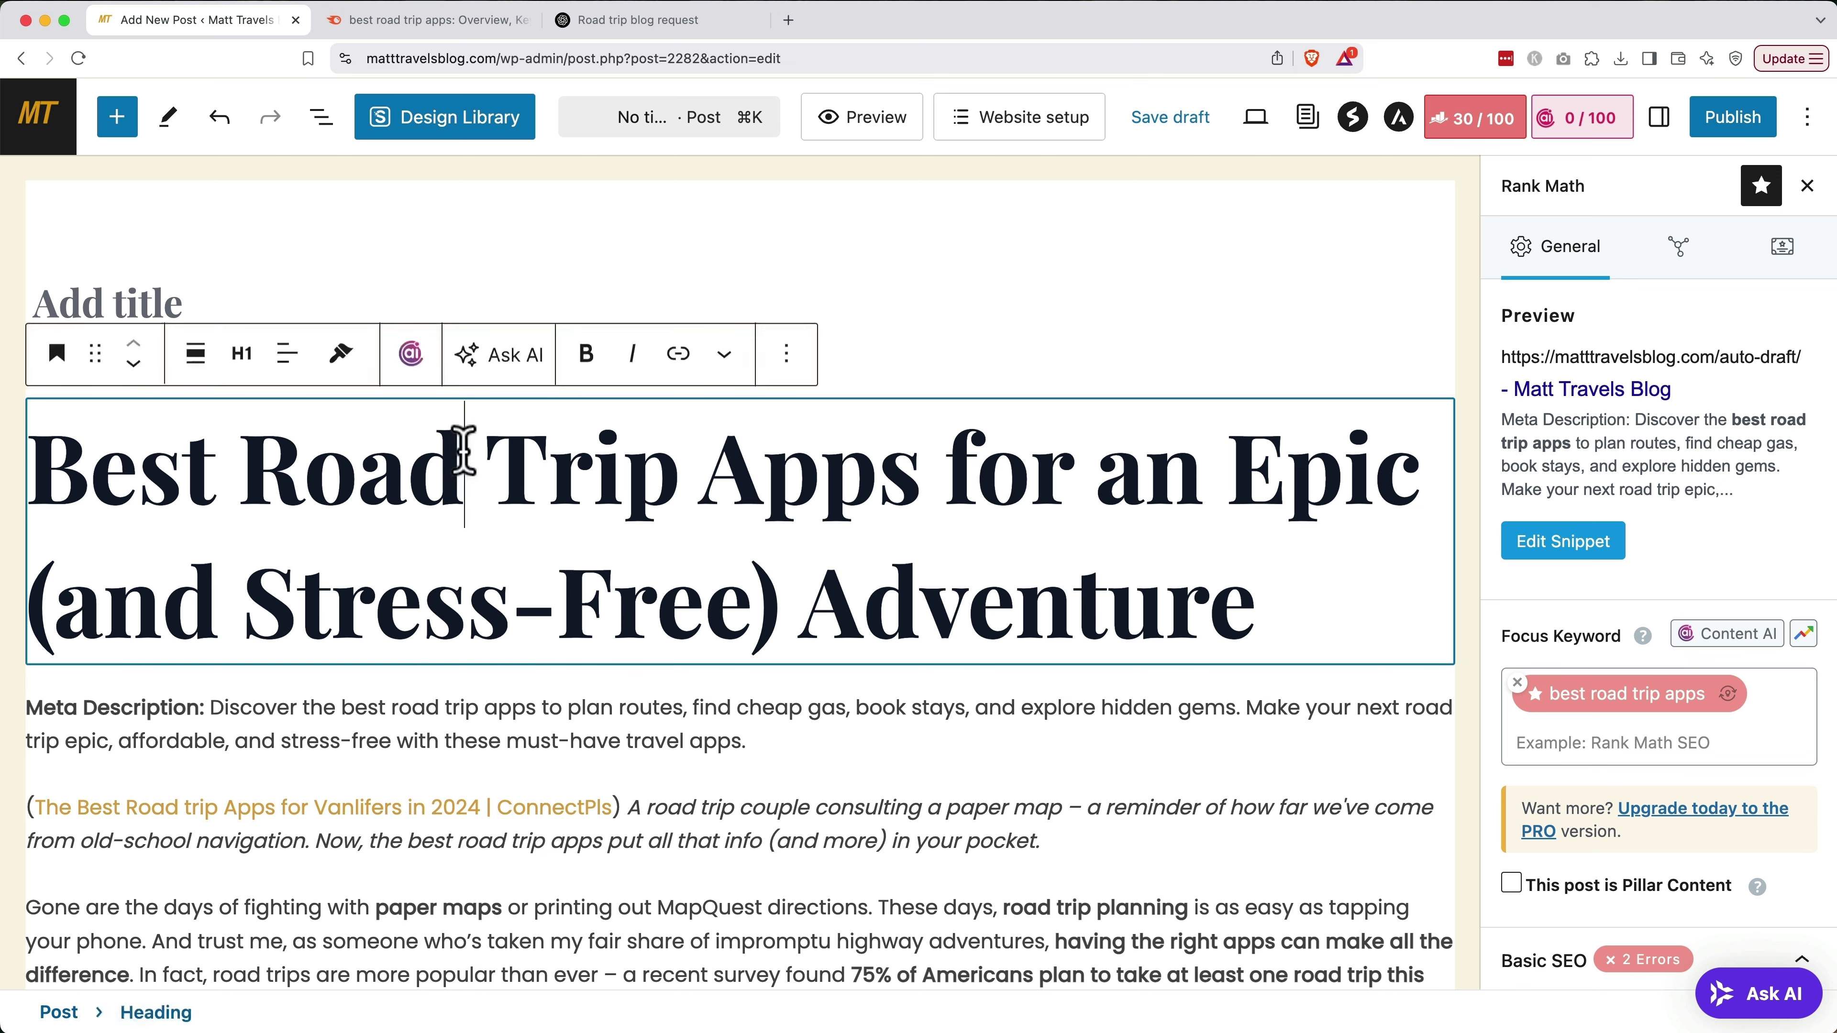
key(super+a)
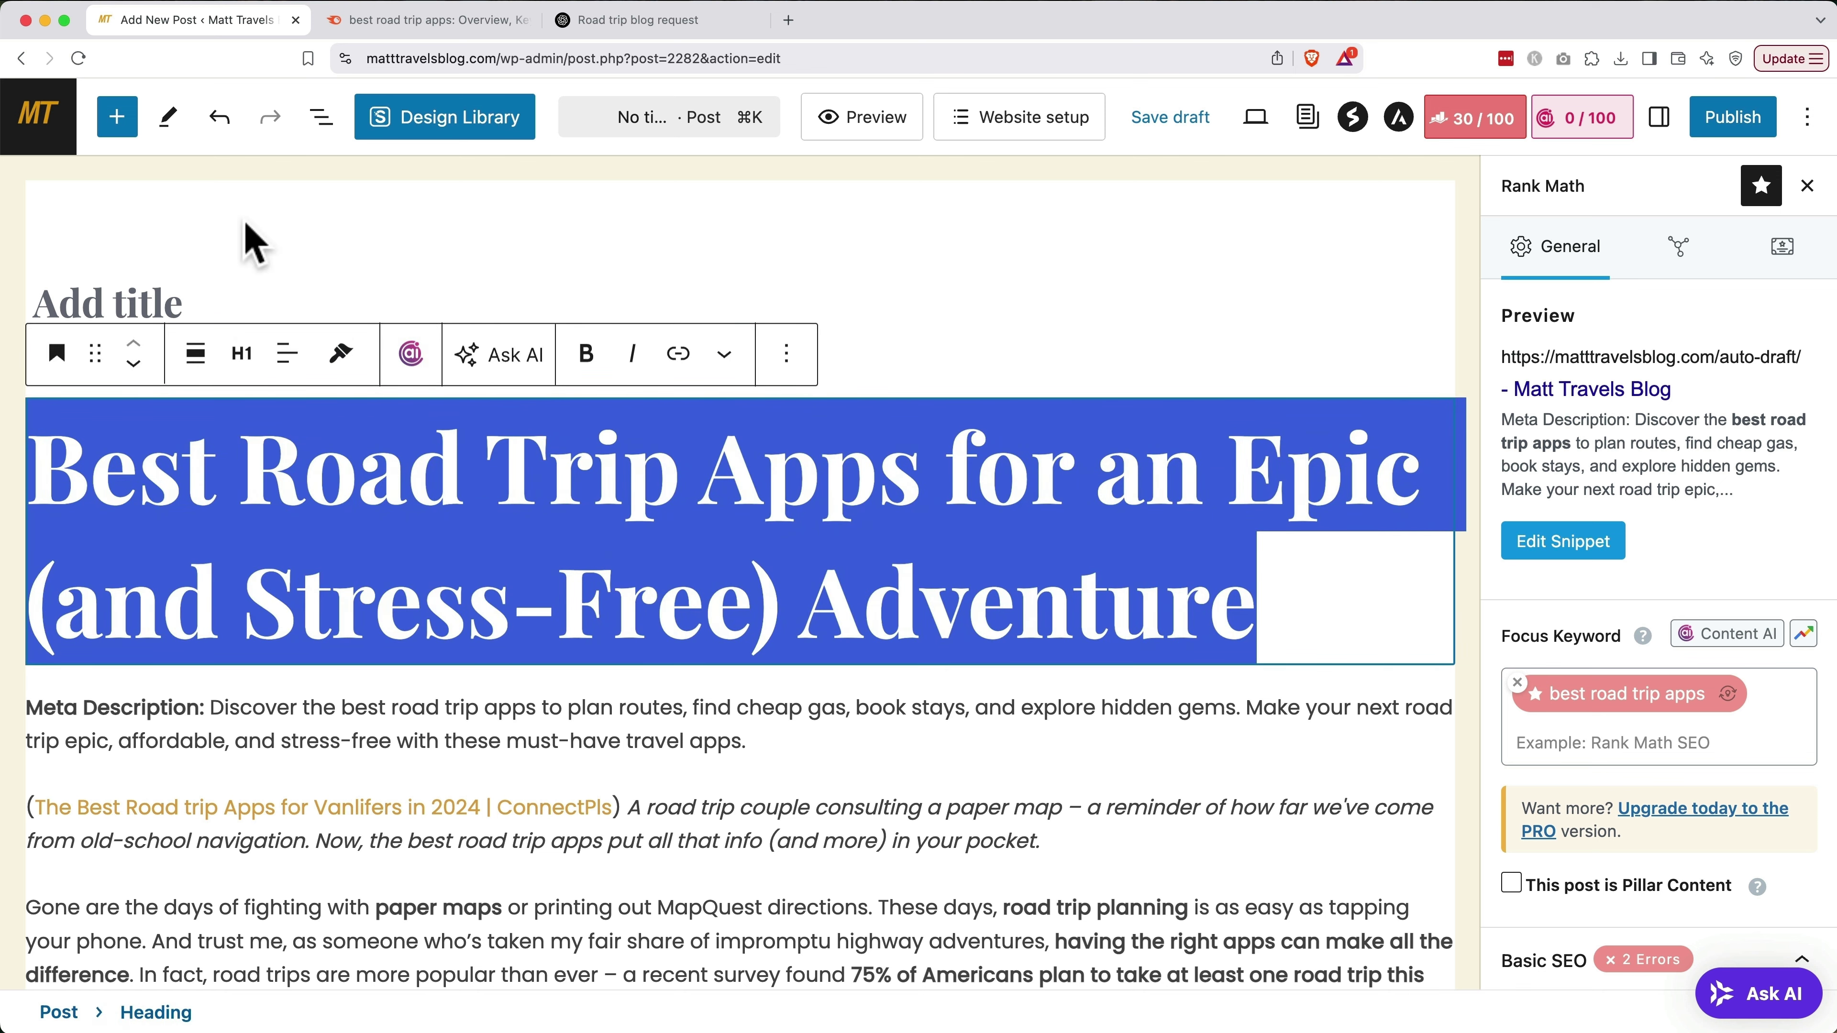
click(179, 299)
key(super+v)
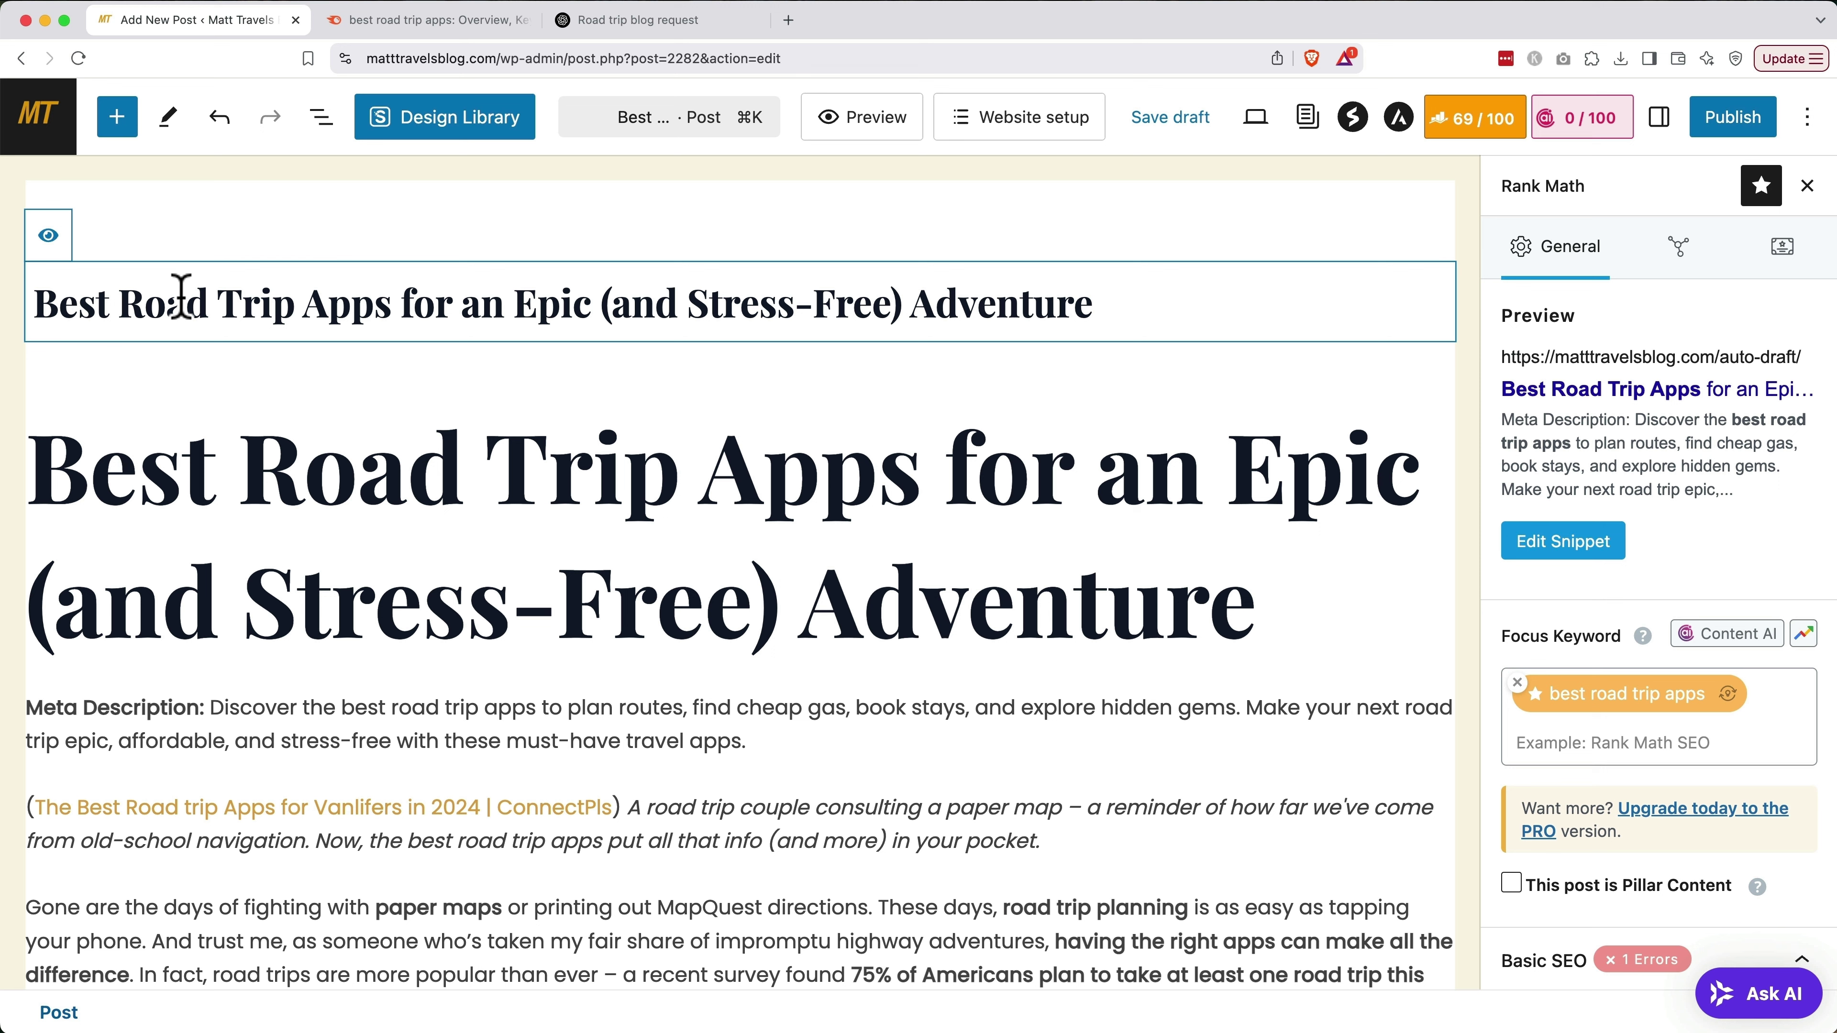
Hide the post title and delete the 'Meta Description:' label from its paragraph
click(49, 239)
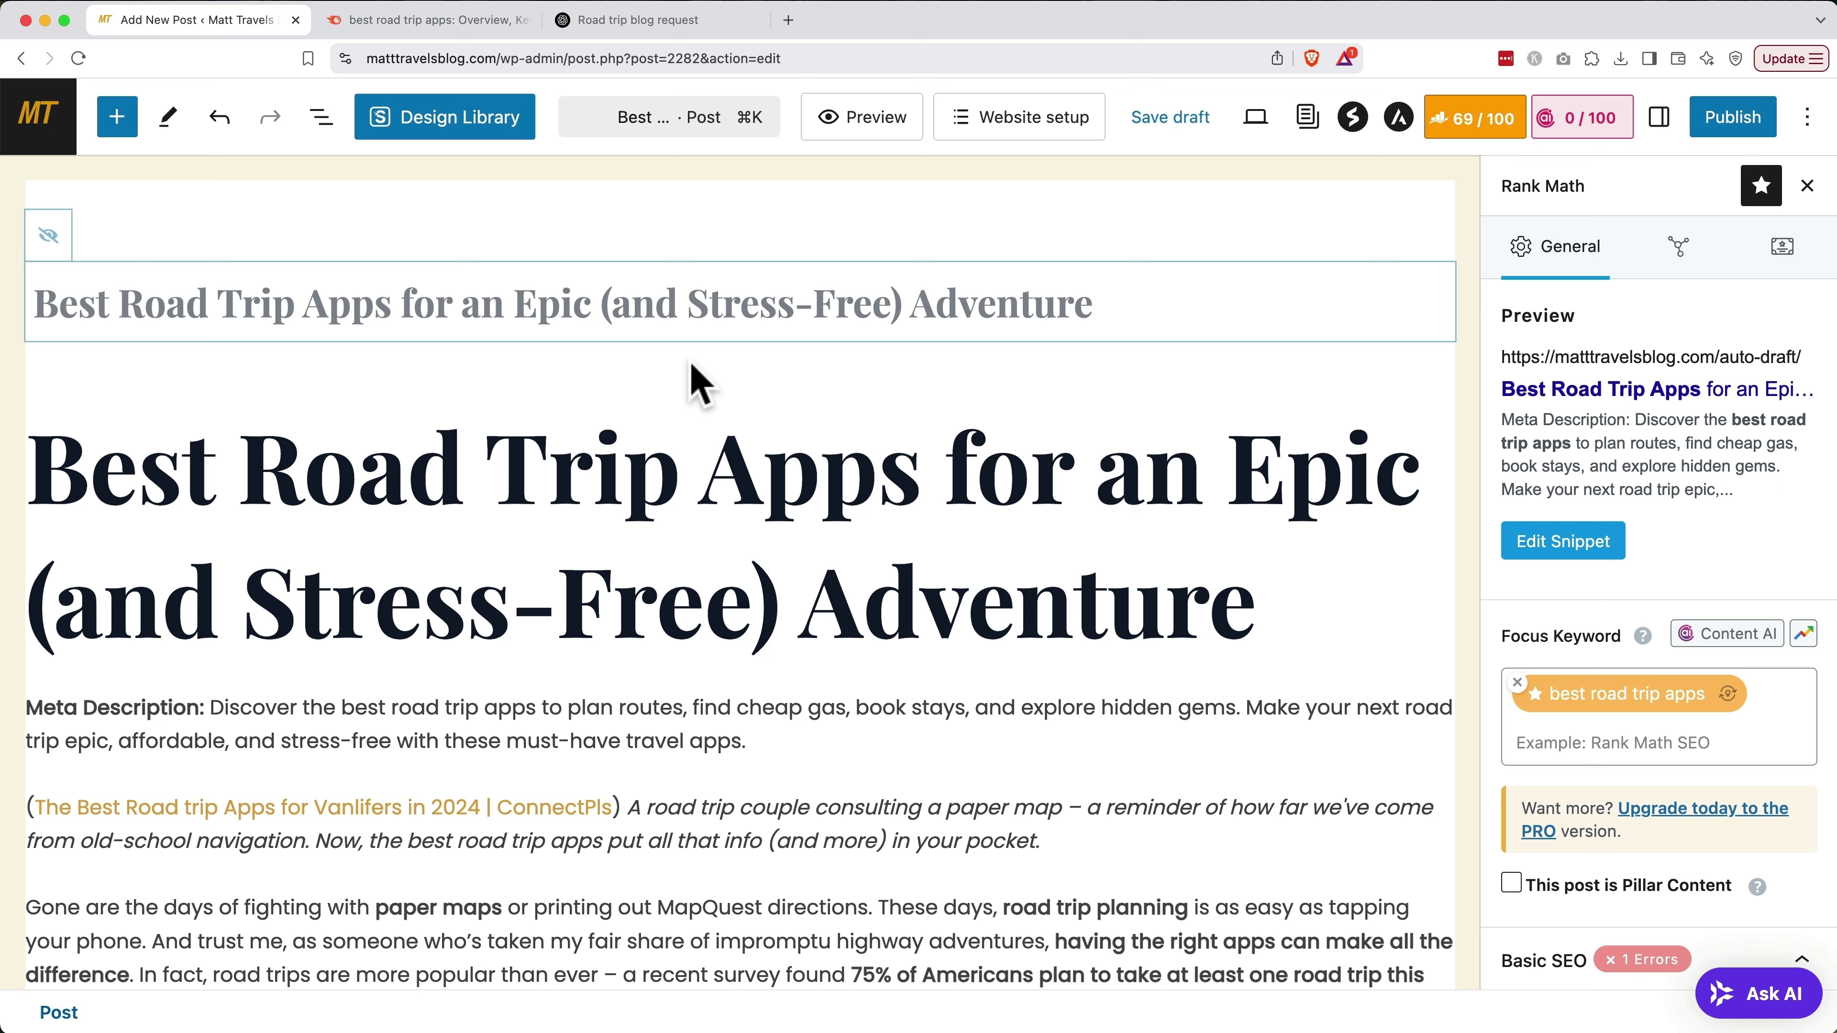
click(209, 707)
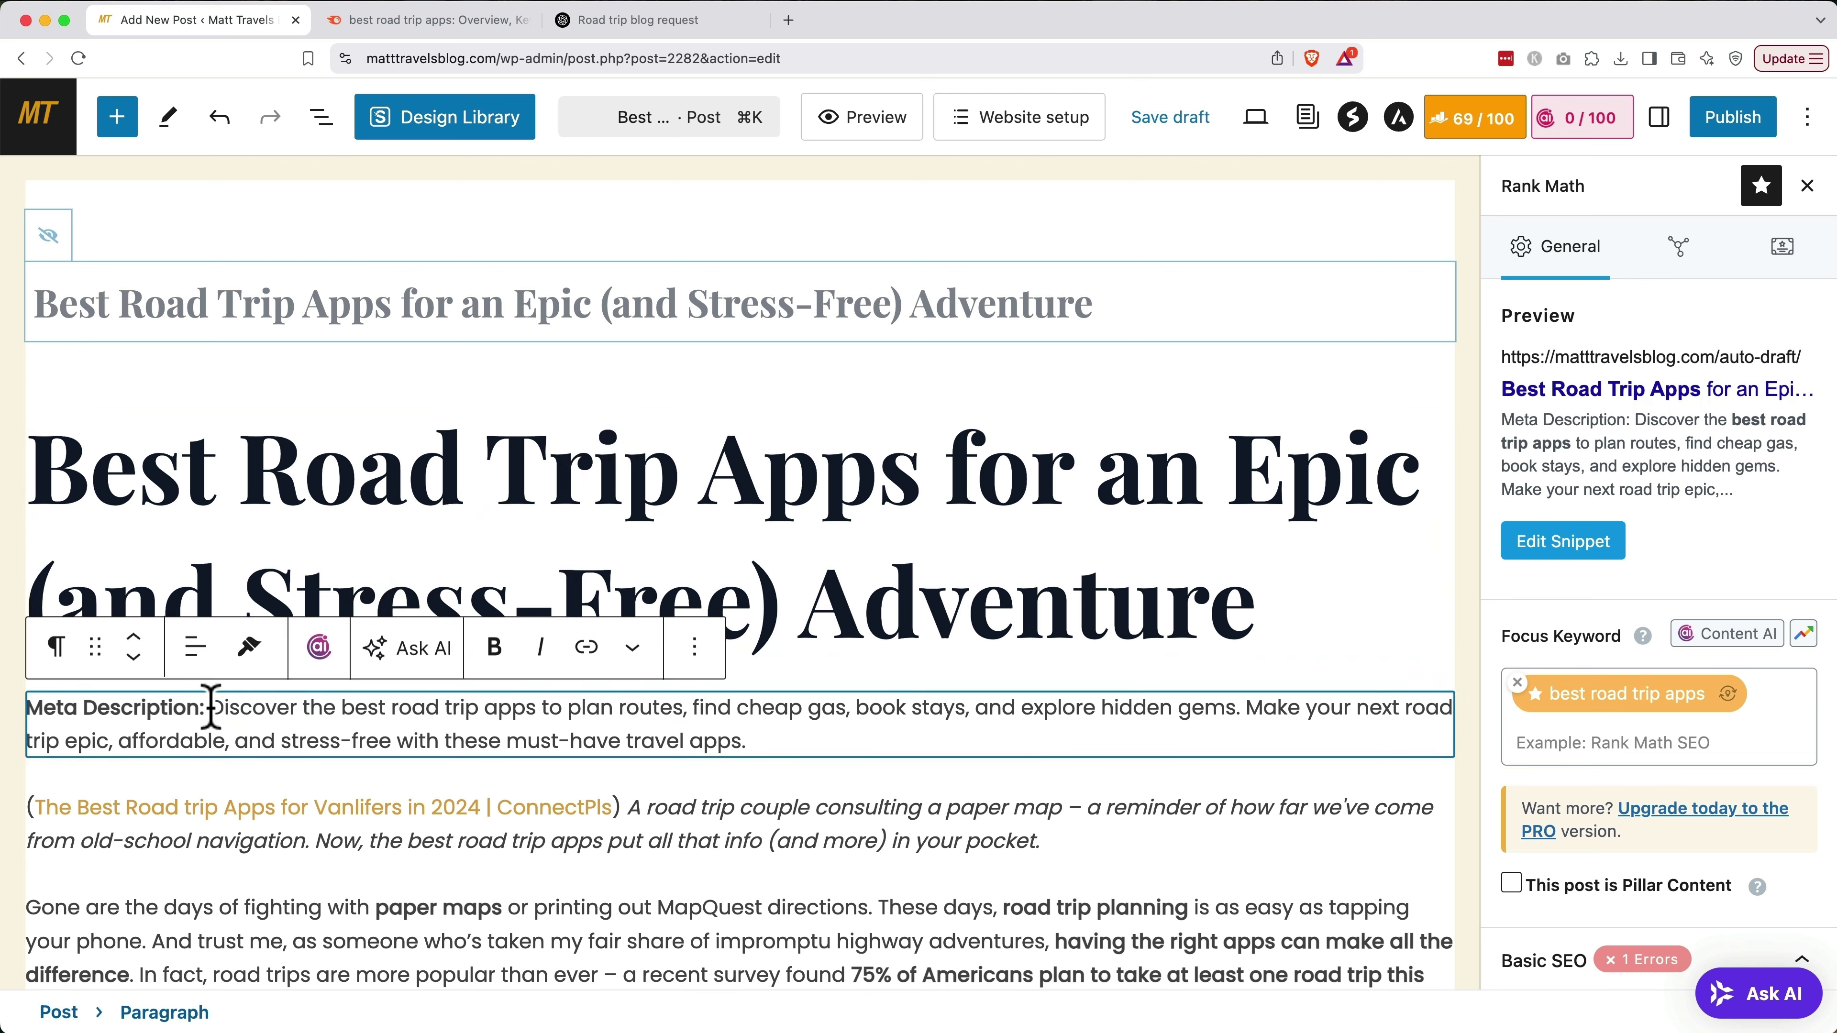
shift+click(32, 709)
key(BackSpace)
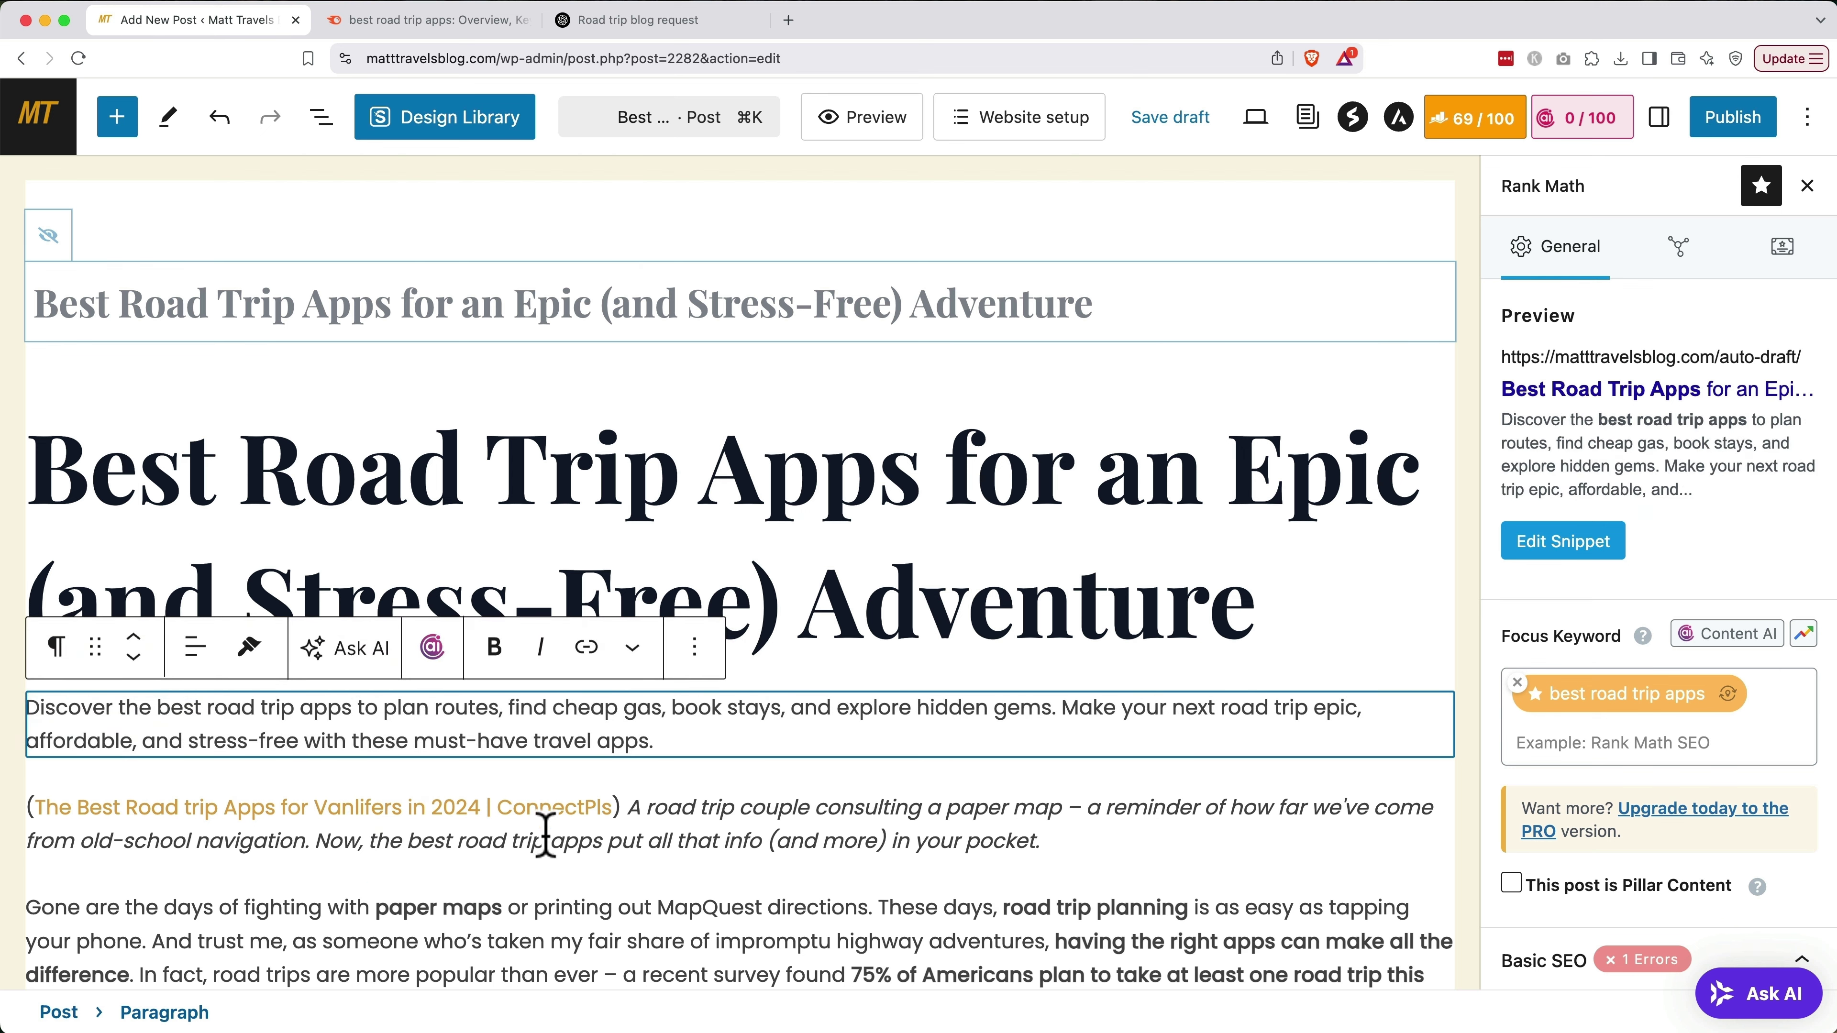
Remove the bracketed ConnectPls source link from the first image caption
click(630, 814)
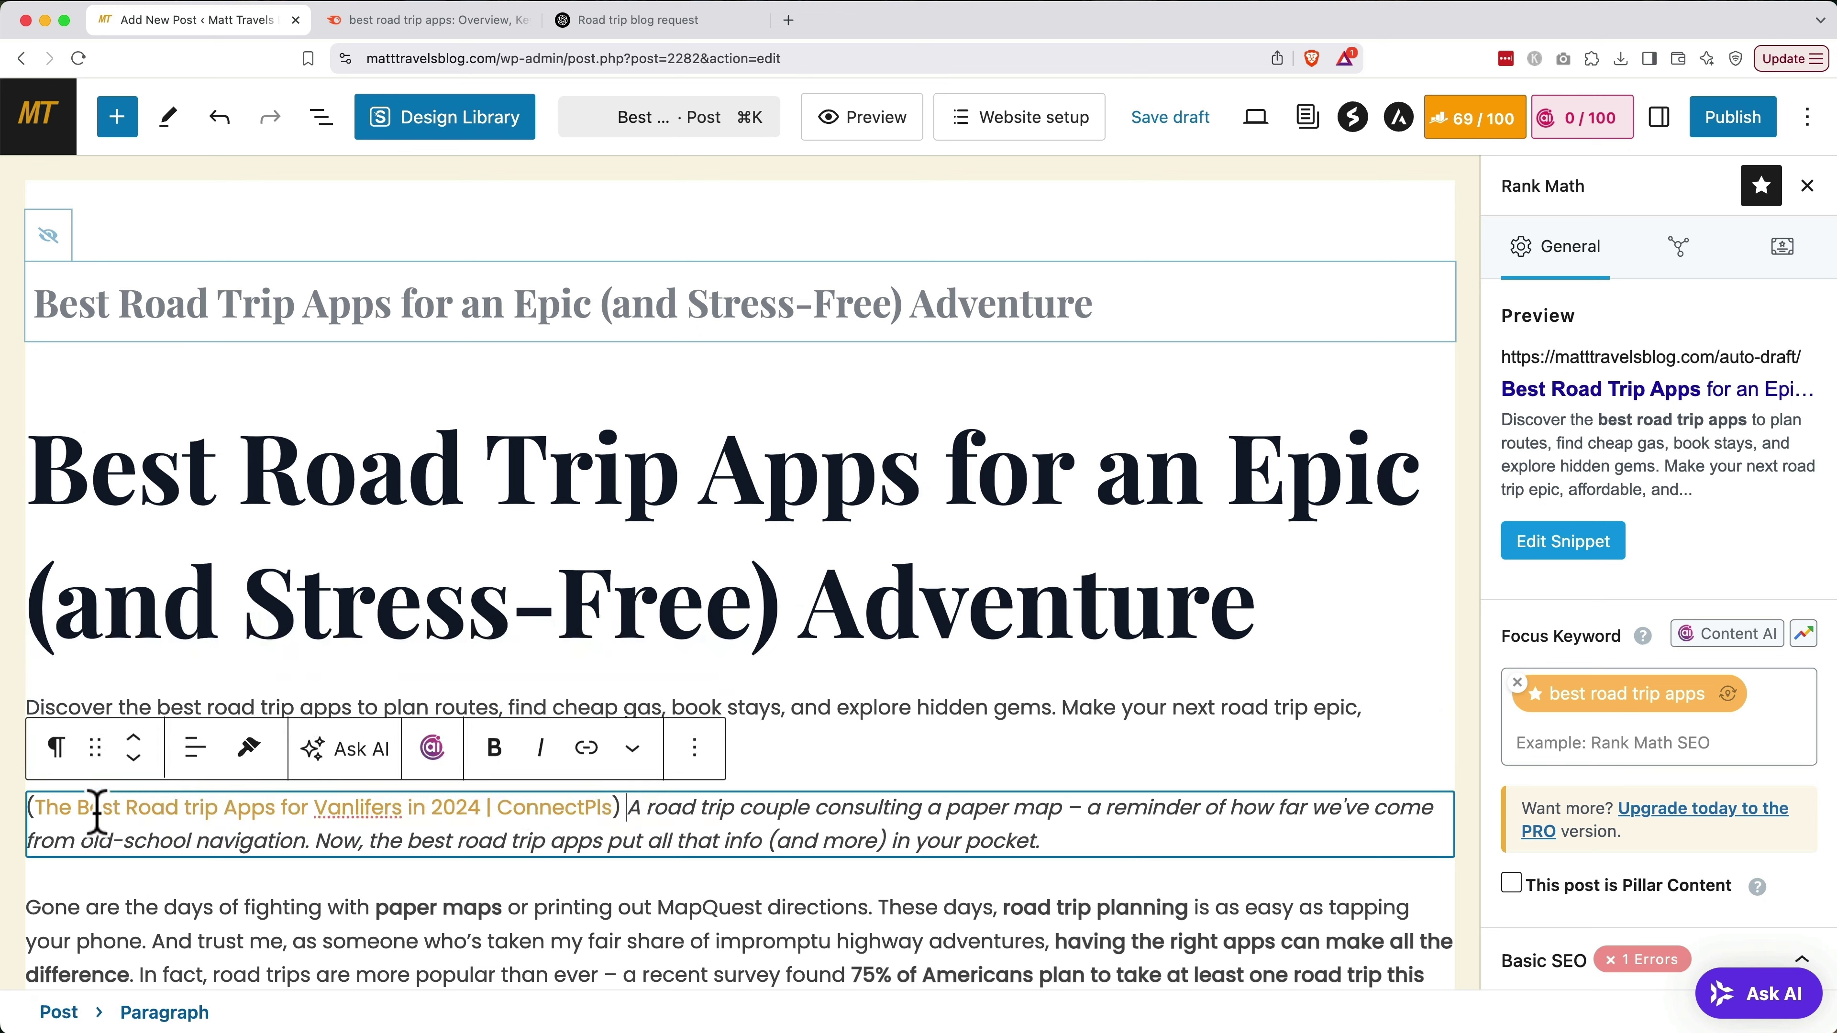
mouse_move(42, 806)
mouse_down()
mouse_move(614, 813)
mouse_move(37, 808)
mouse_move(32, 841)
mouse_up()
key(BackSpace)
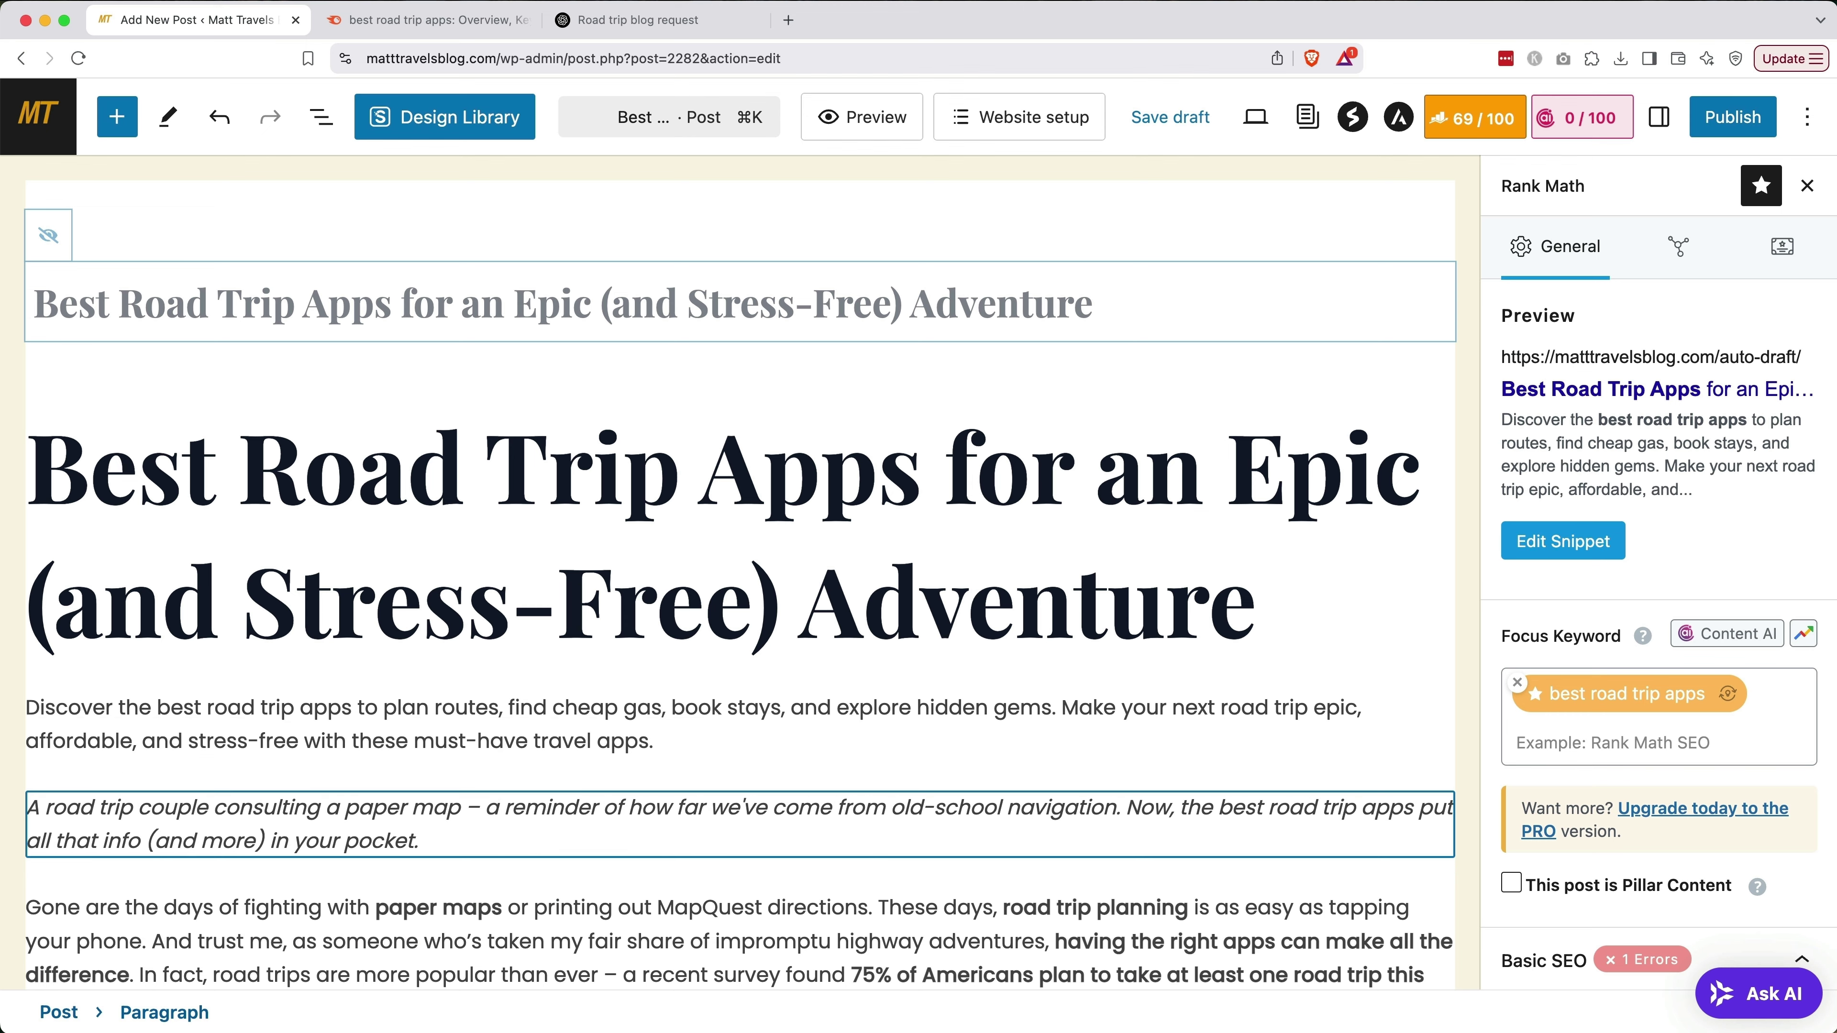
Delete the source link citation from the start of the Roadtrippers map image caption
scroll(511, 664, down, 3)
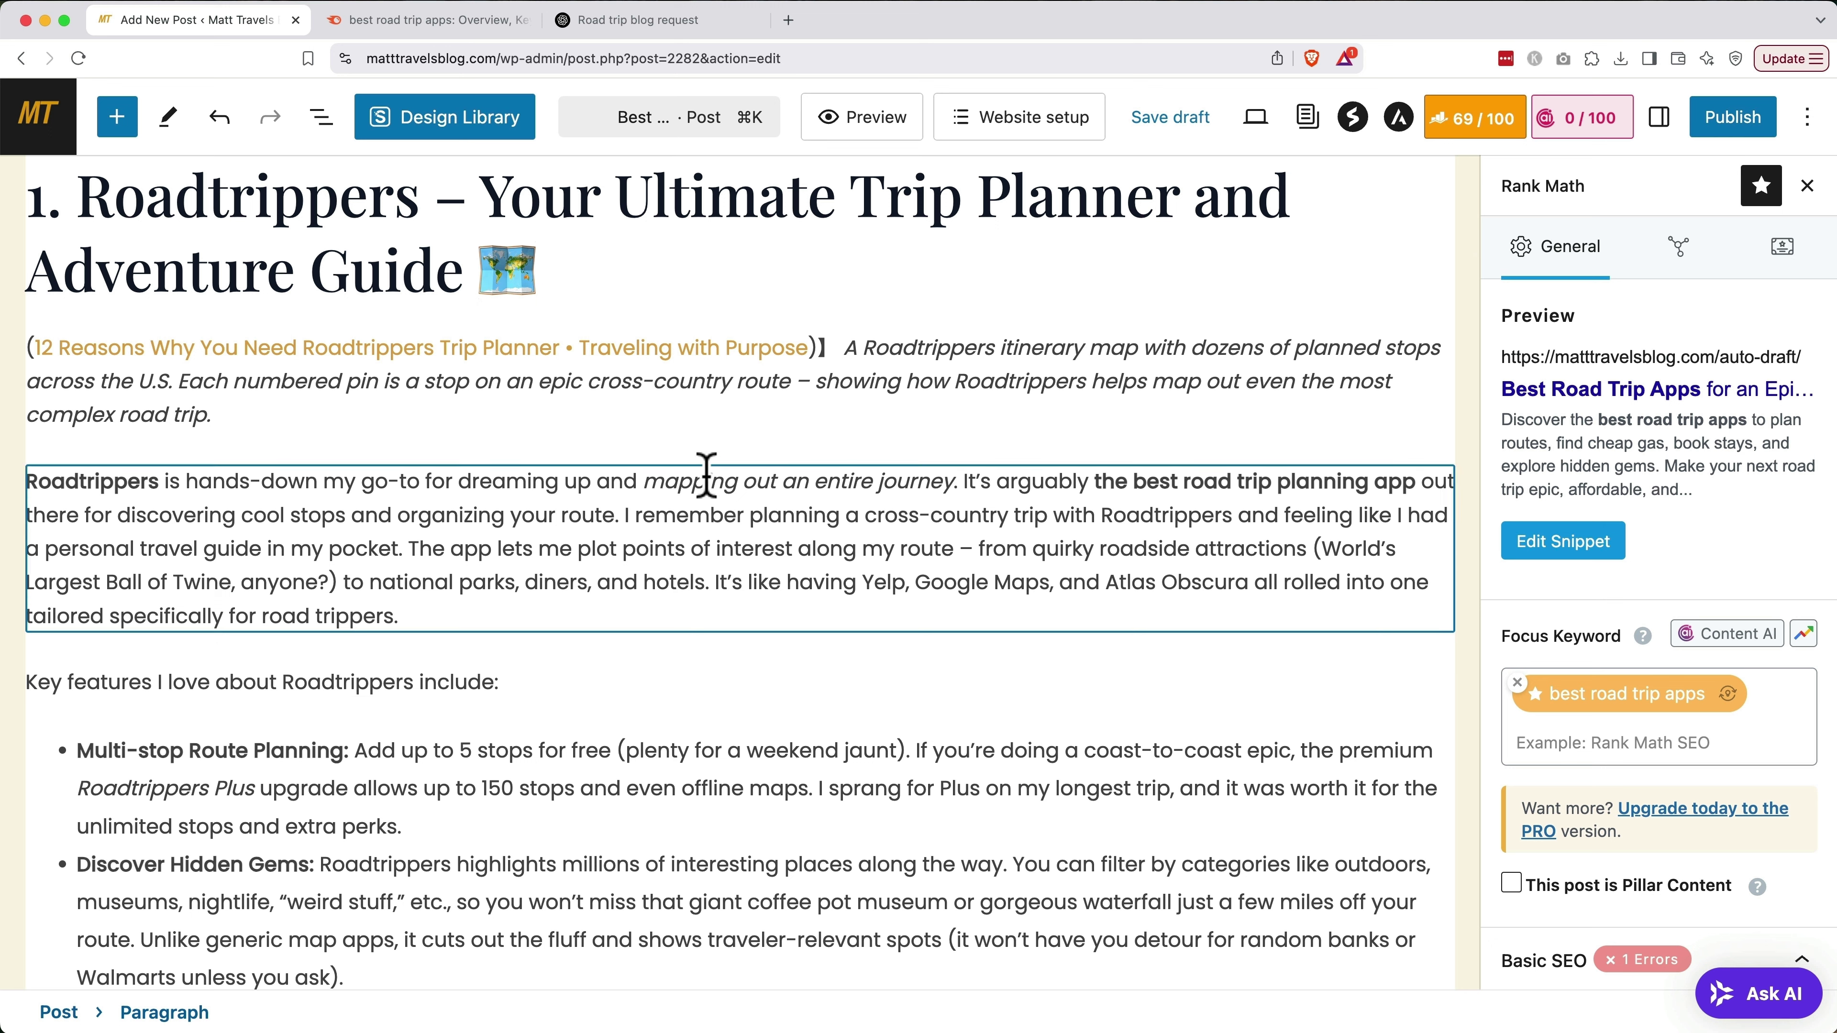
click(847, 350)
drag(847, 350, 27, 355)
key(BackSpace)
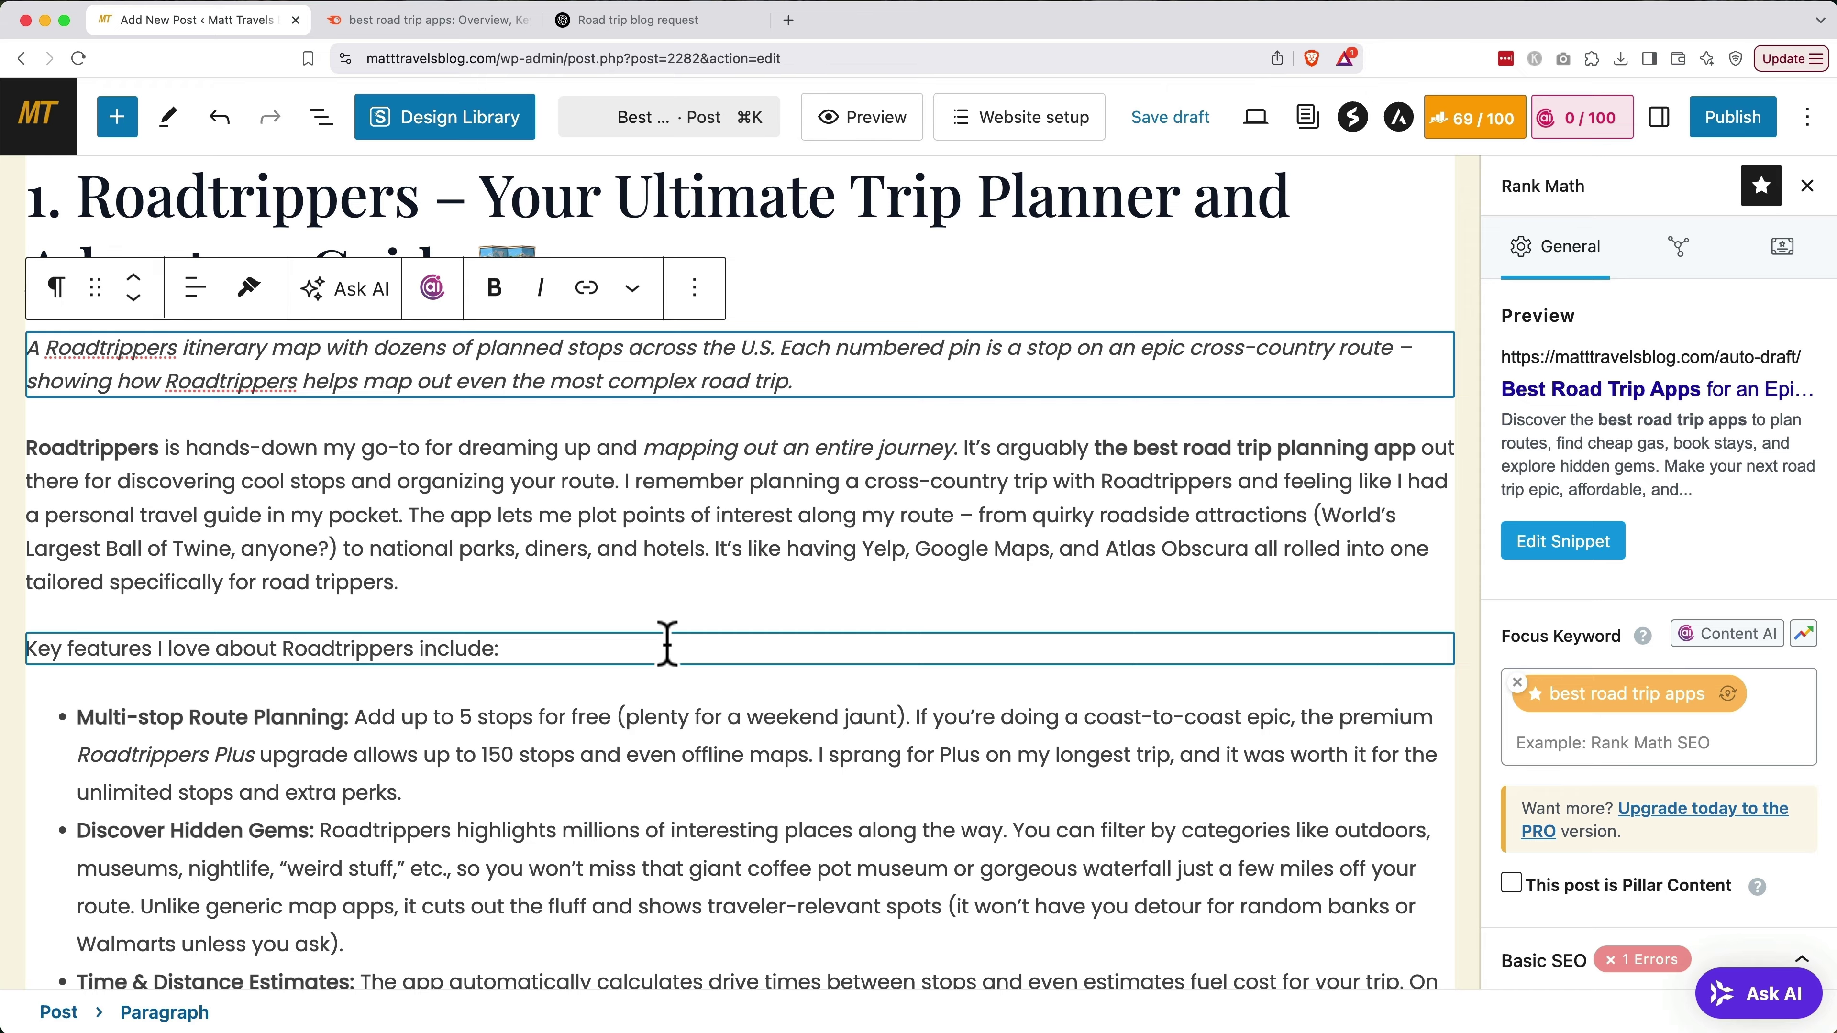
Review the Fun fact quote and Pricing paragraphs further down the post
scroll(667, 642, down, 6)
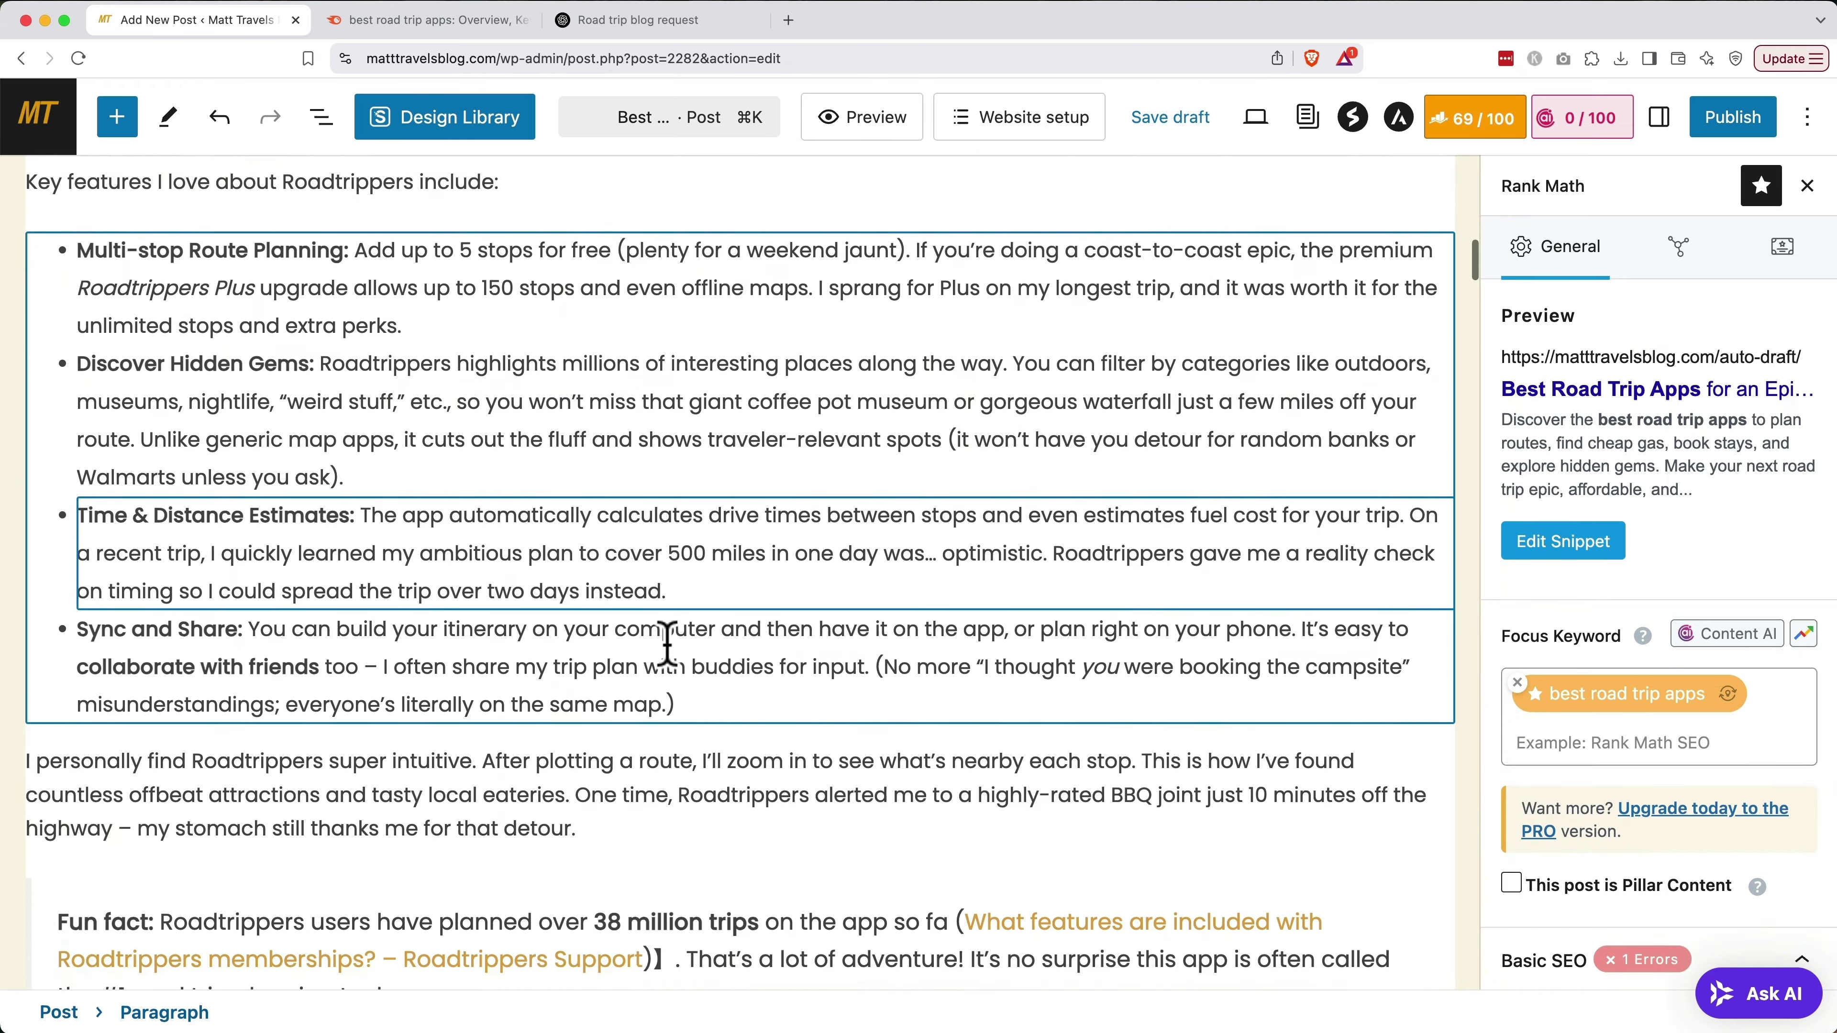
scroll(666, 642, down, 7)
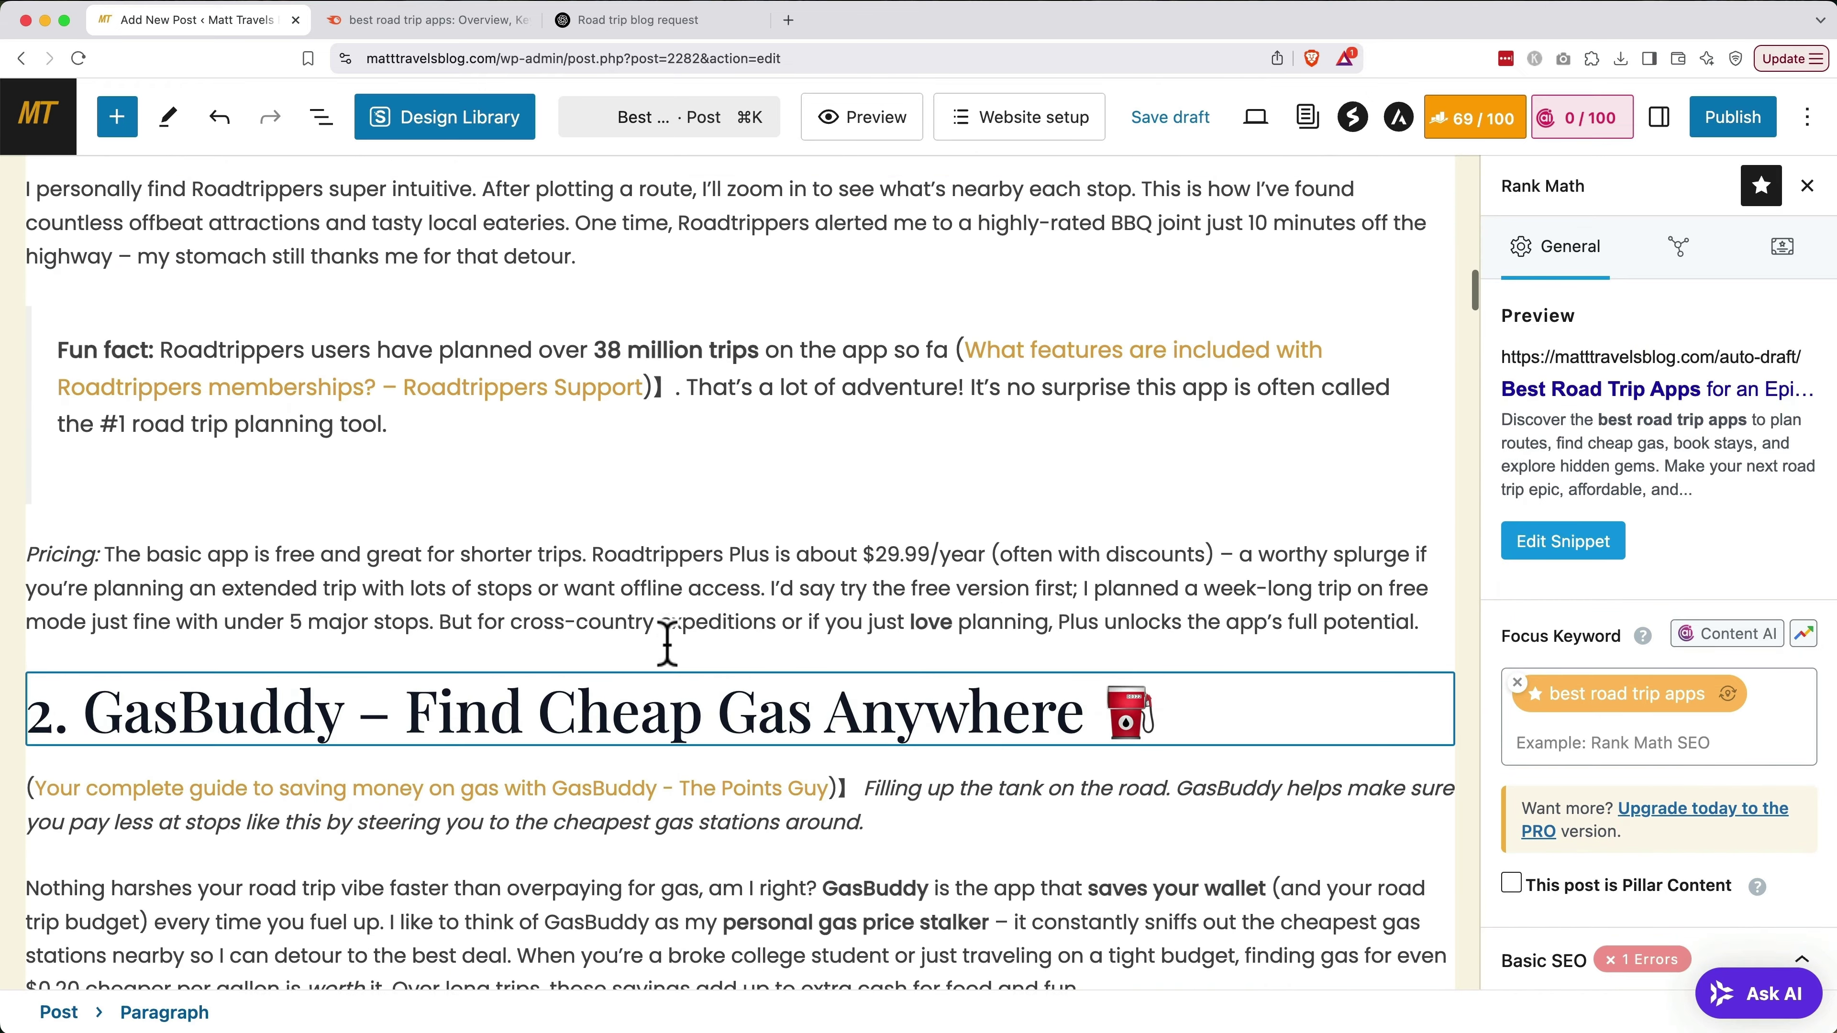
click(944, 359)
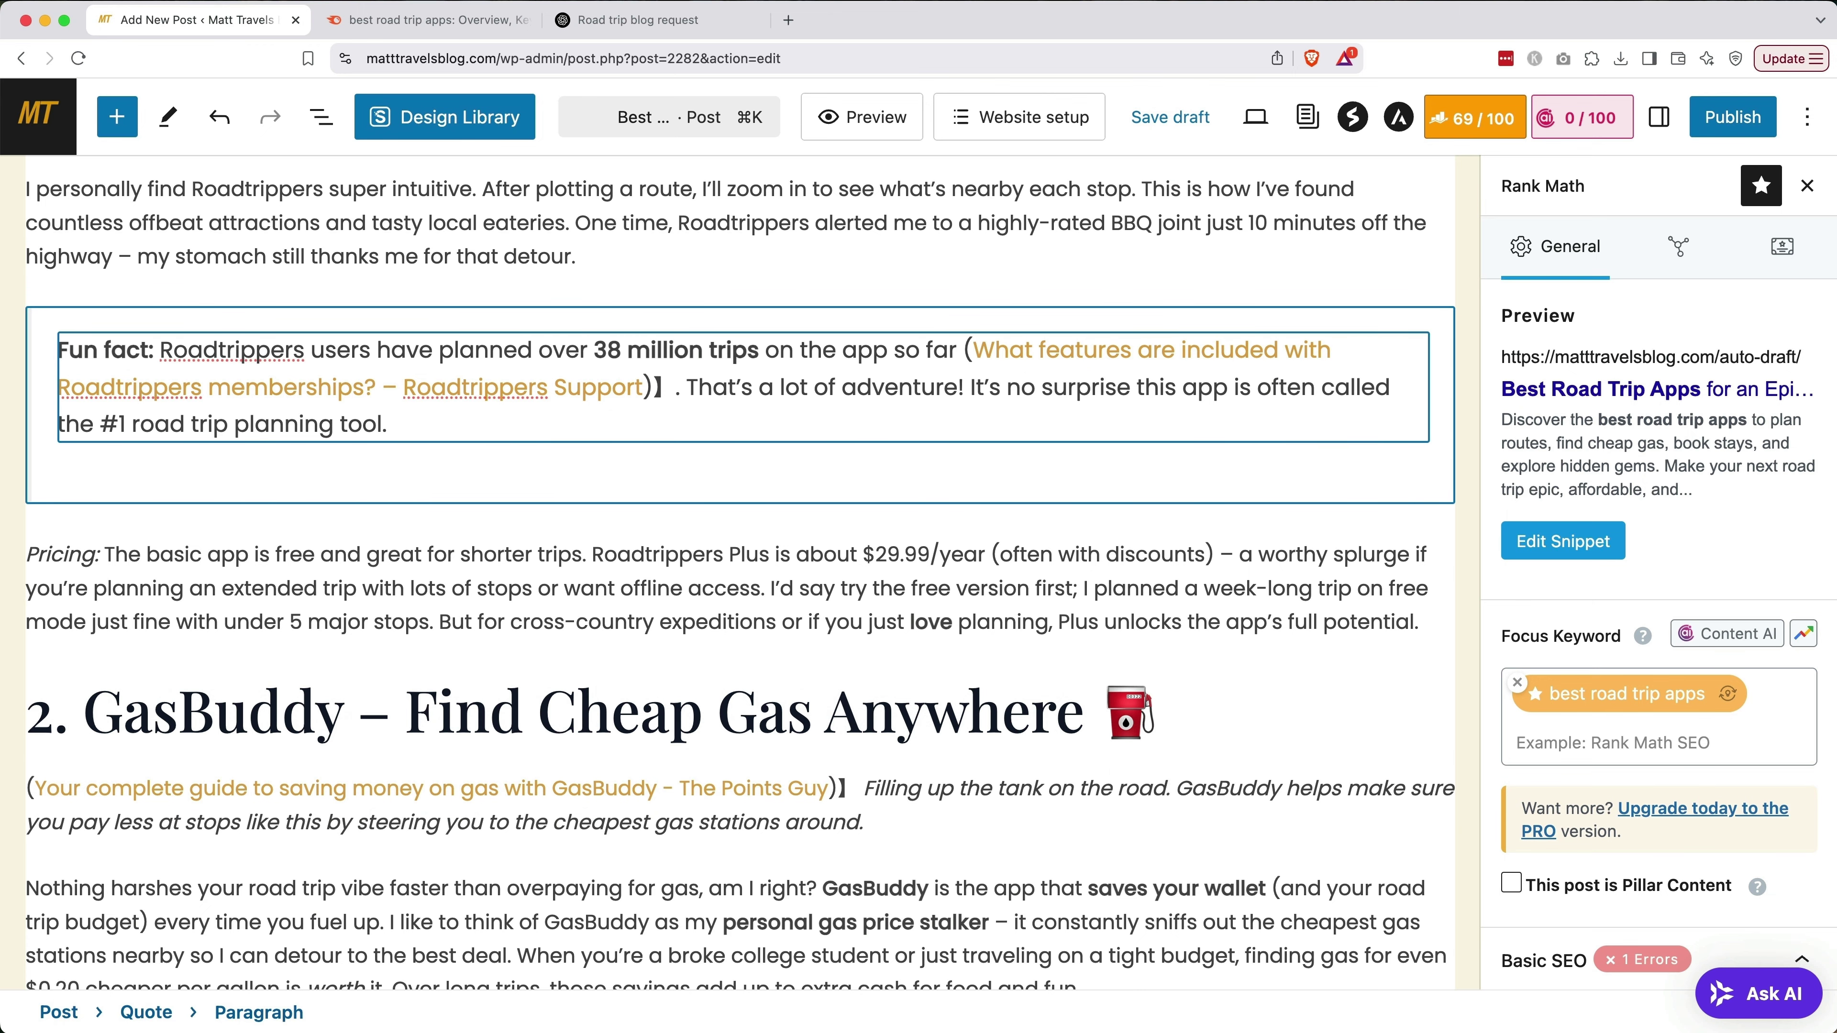
scroll(739, 575, down, 1)
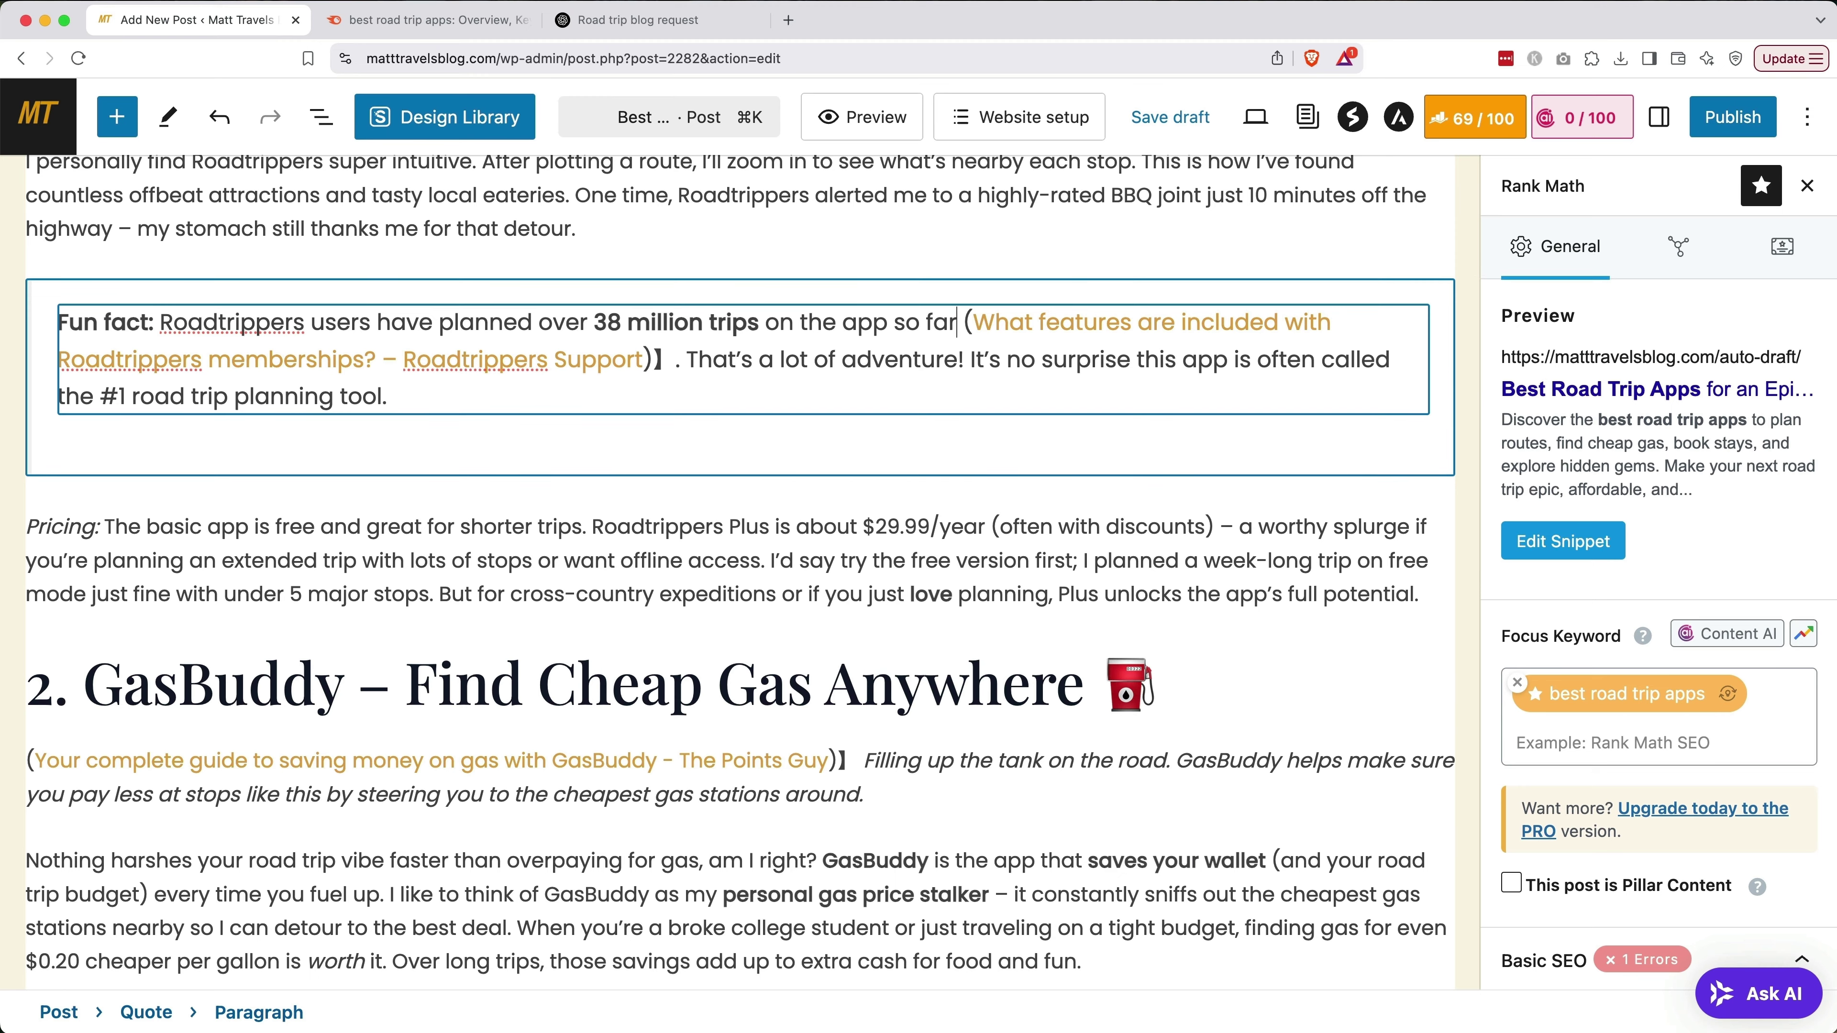
click(745, 561)
scroll(745, 561, down, 5)
scroll(745, 560, down, 8)
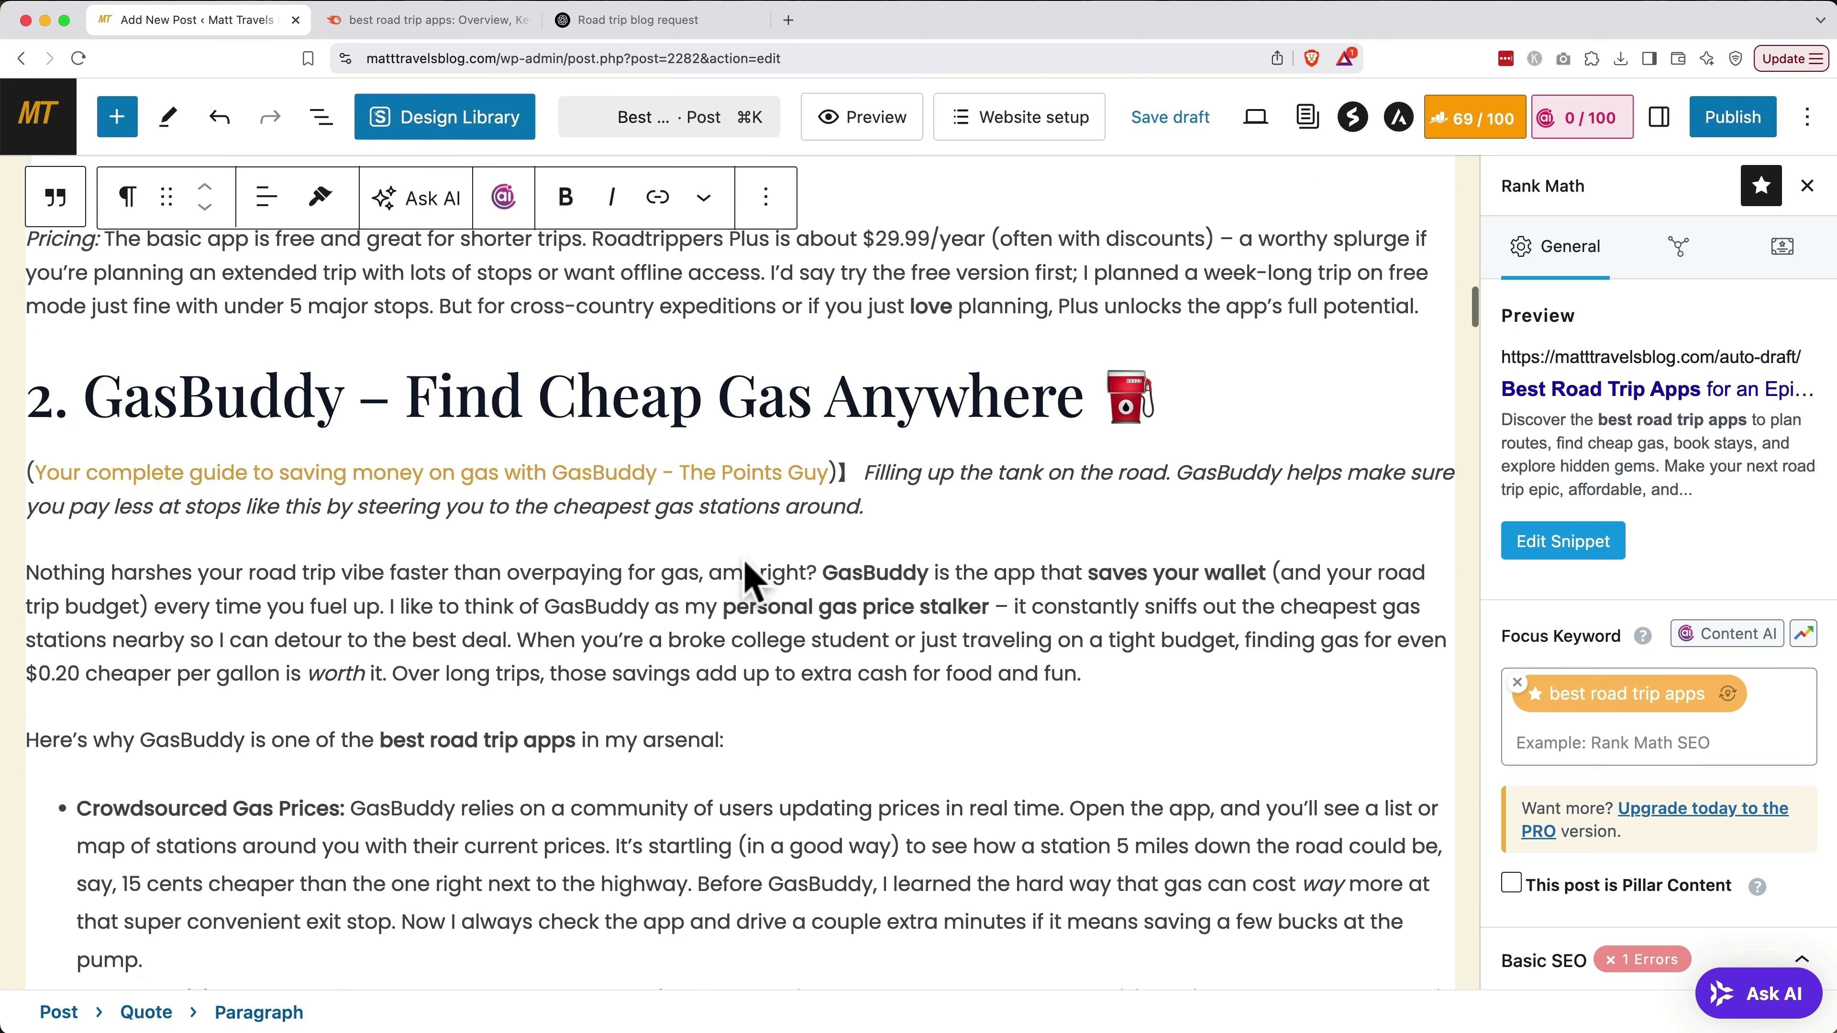
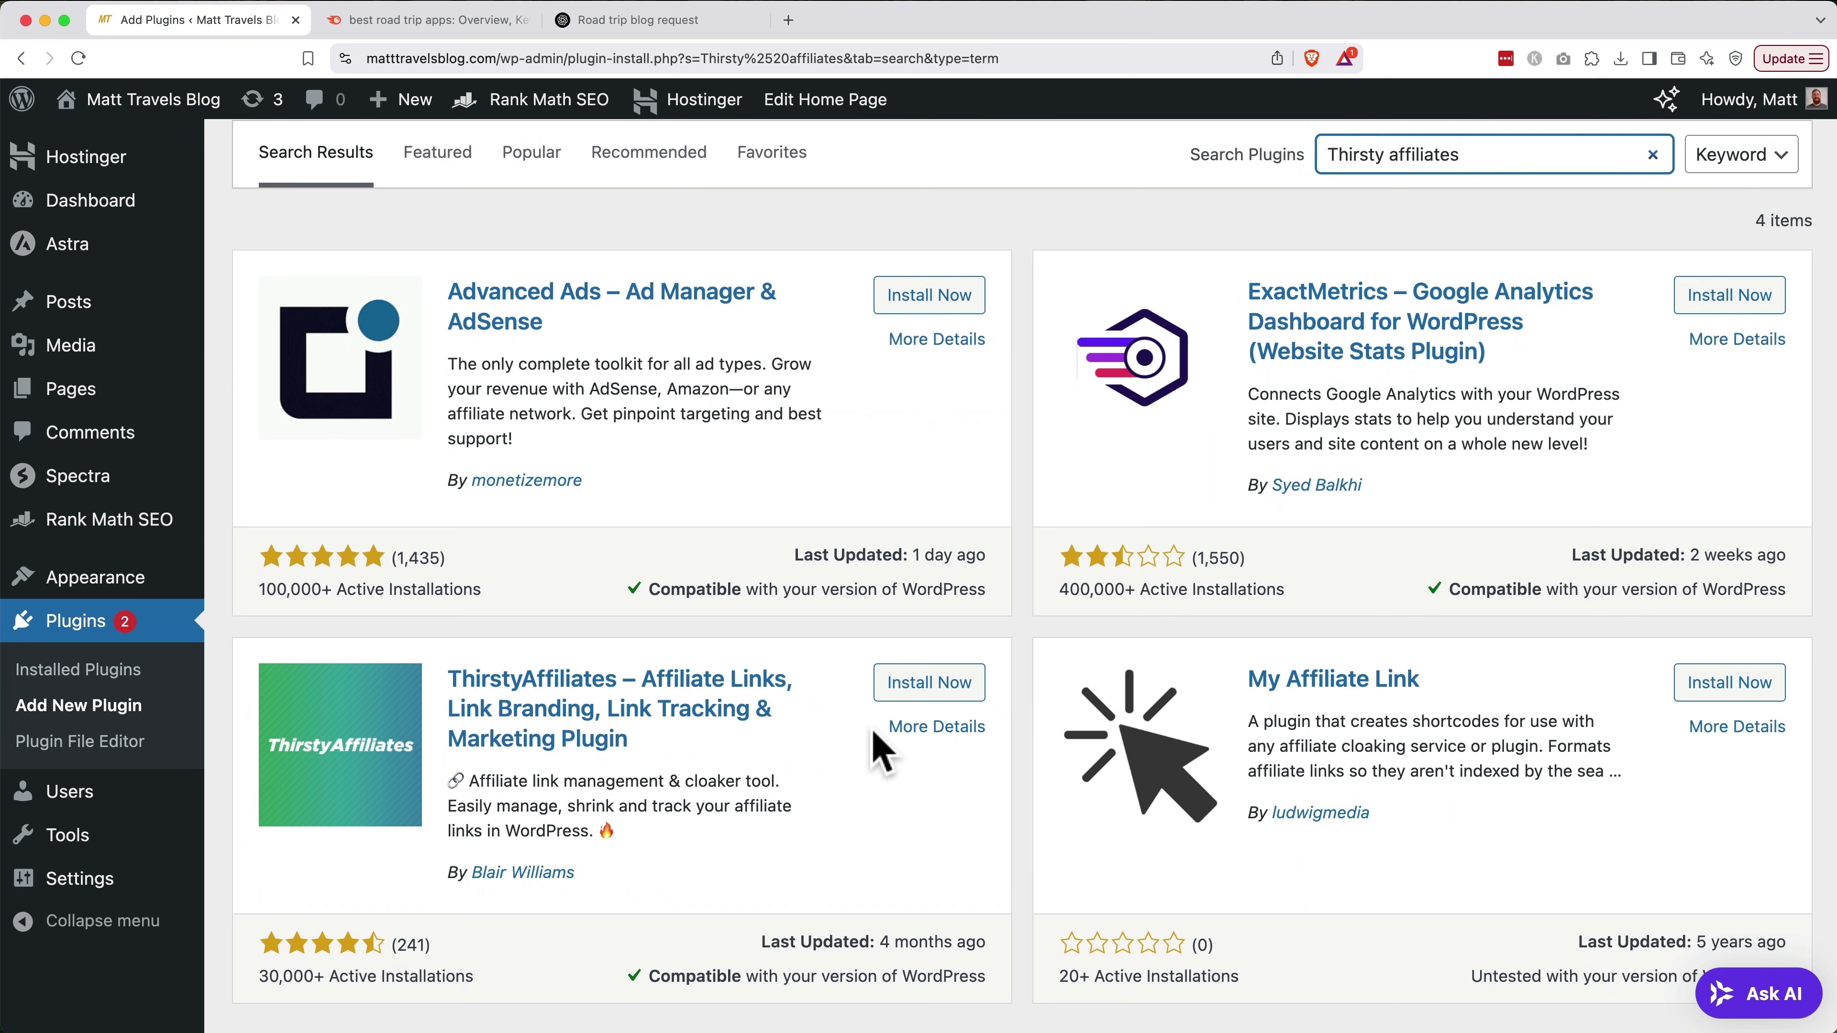
Install and activate ThirstyAffiliates and go to its Link Appearance settings
click(900, 693)
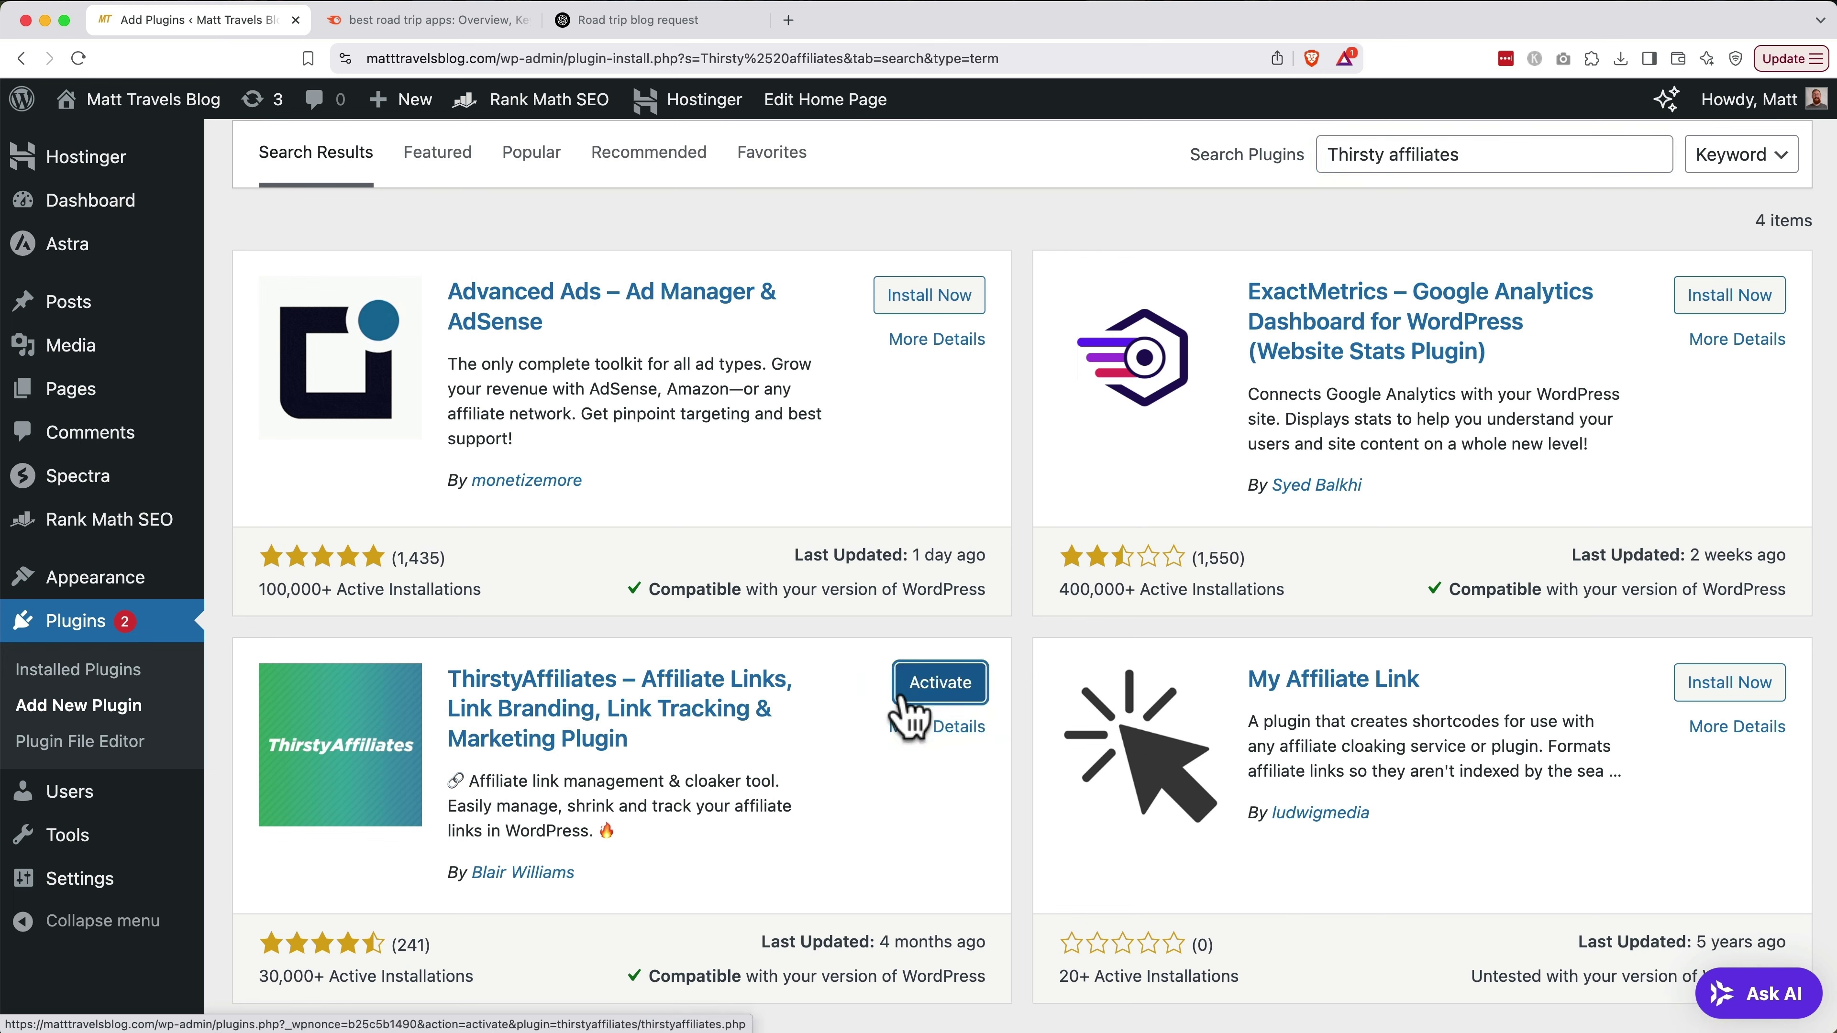
click(923, 694)
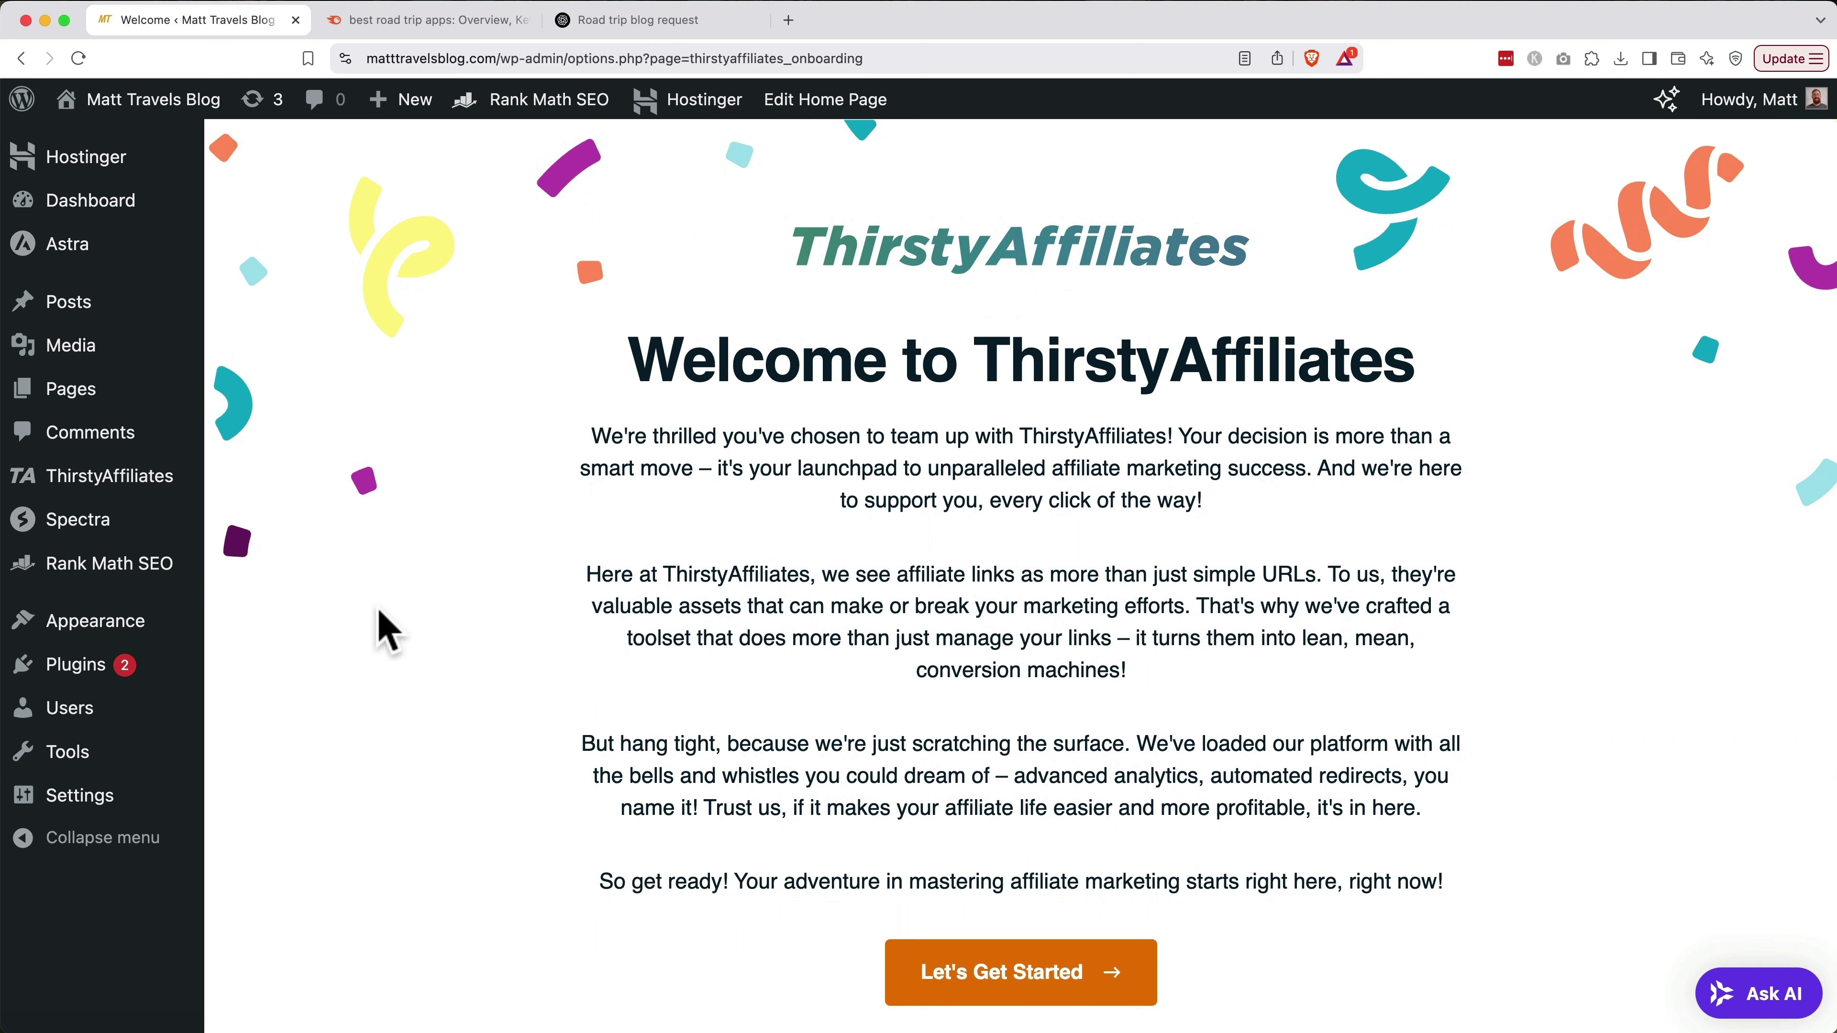
mouse_move(123, 499)
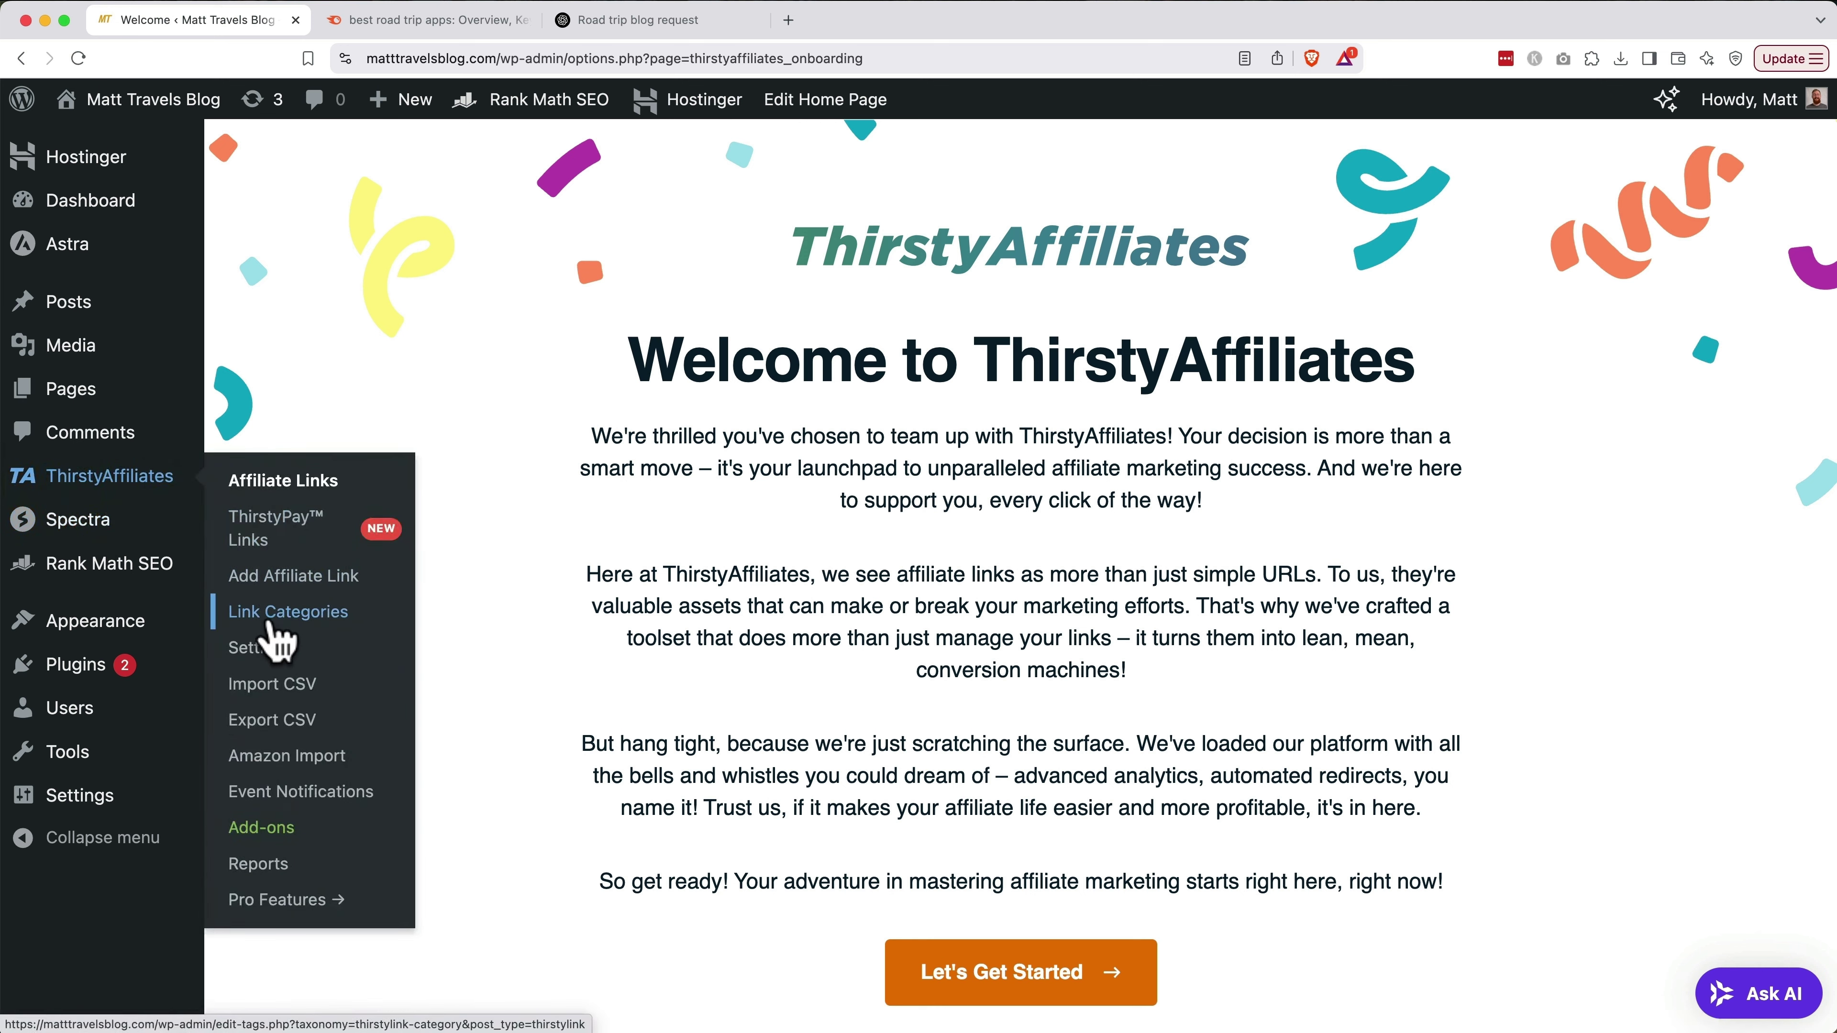
click(255, 648)
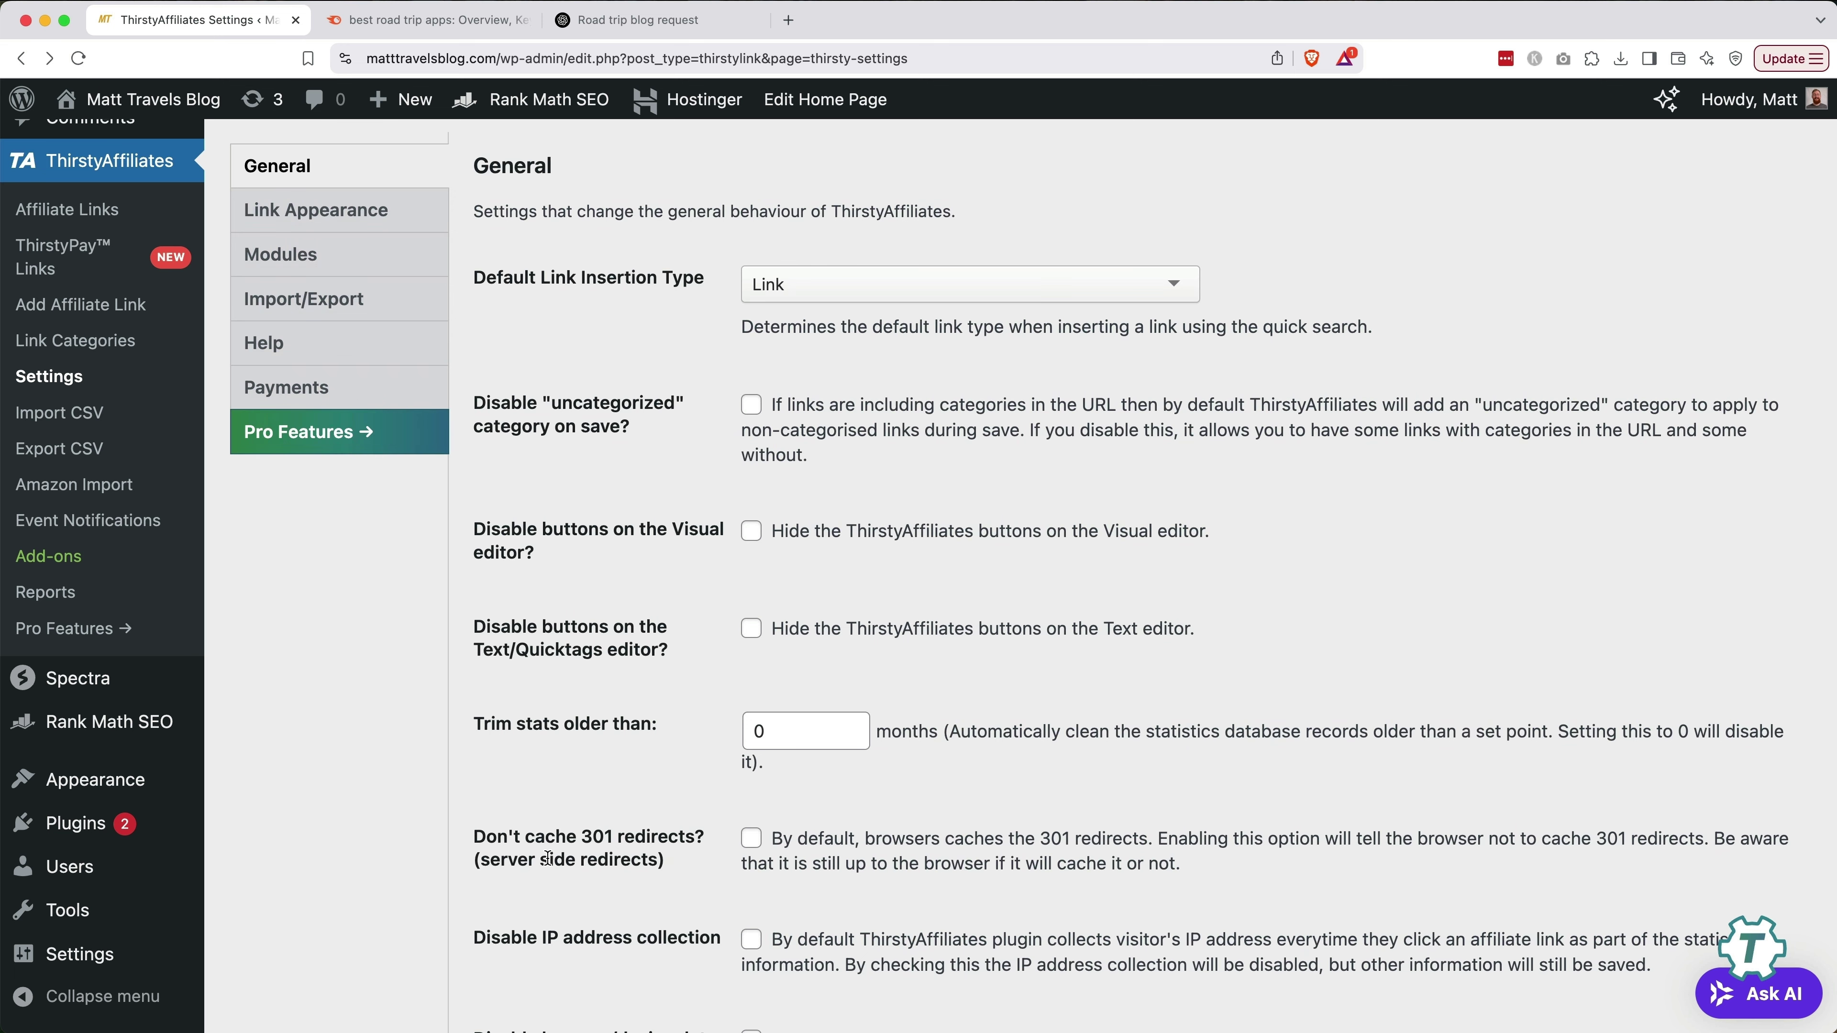
click(370, 225)
scroll(607, 689, down, 10)
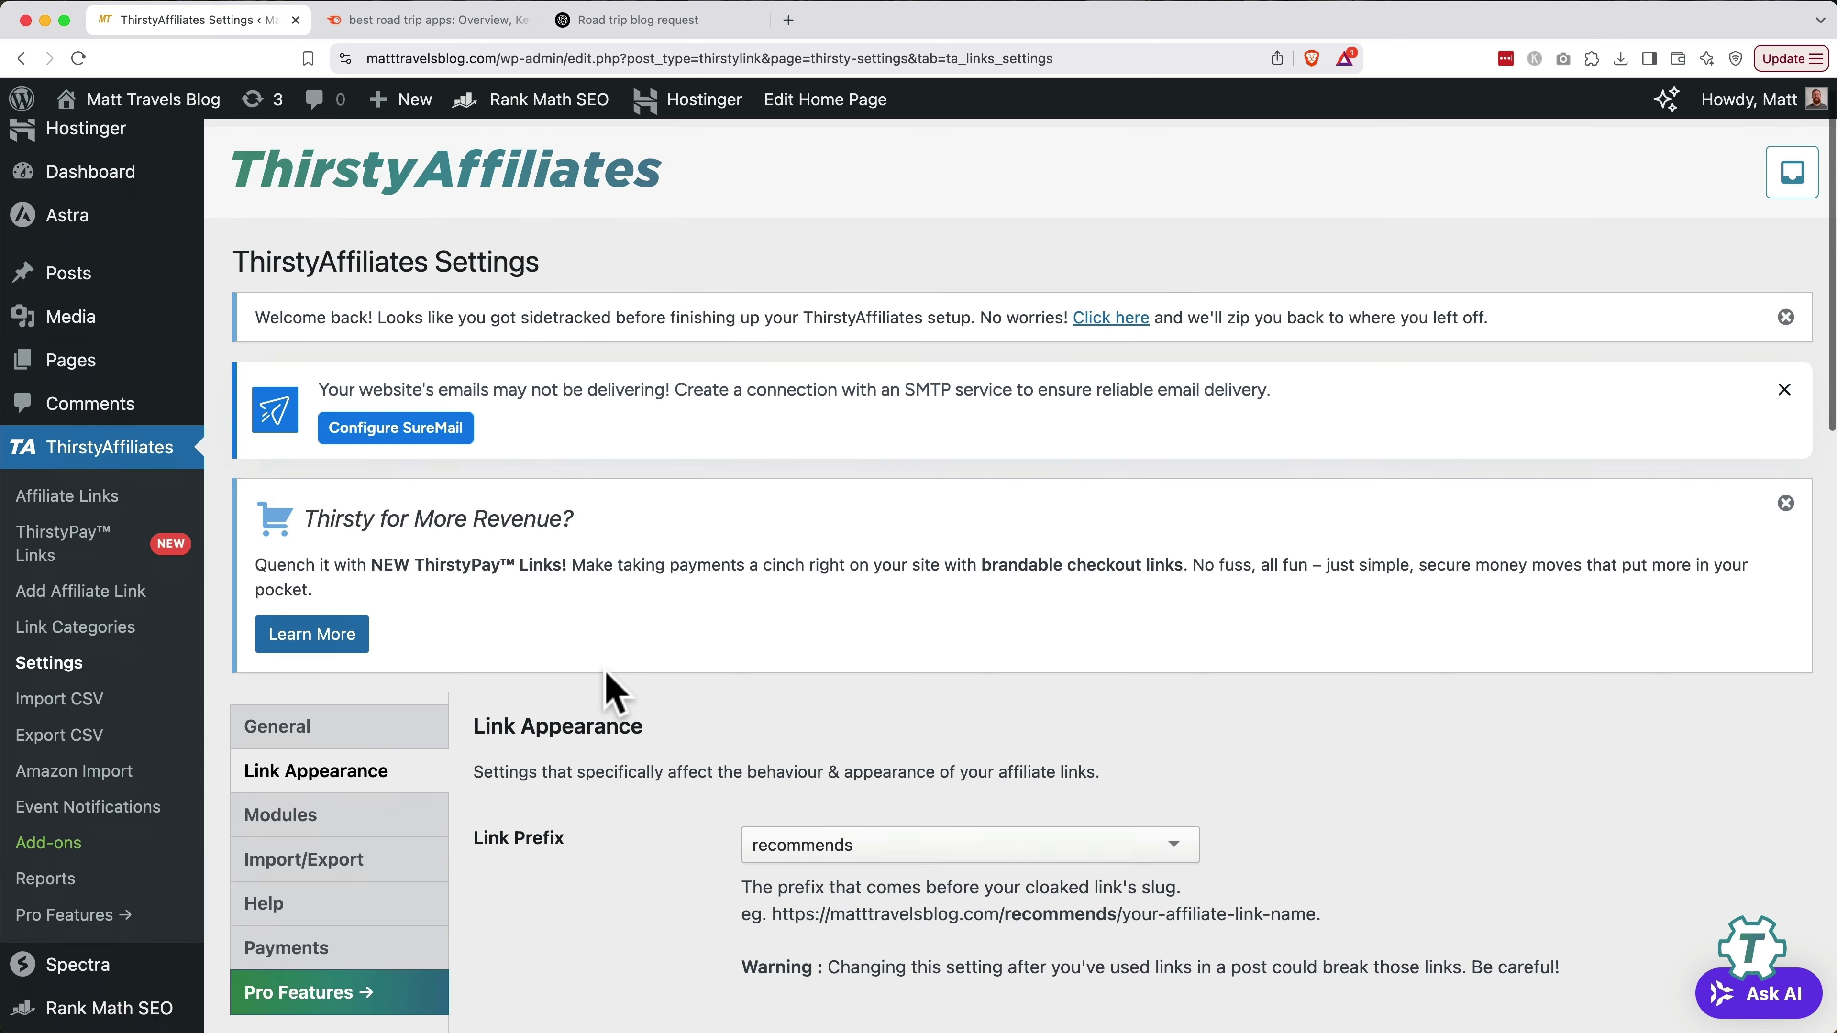
scroll(606, 689, down, 3)
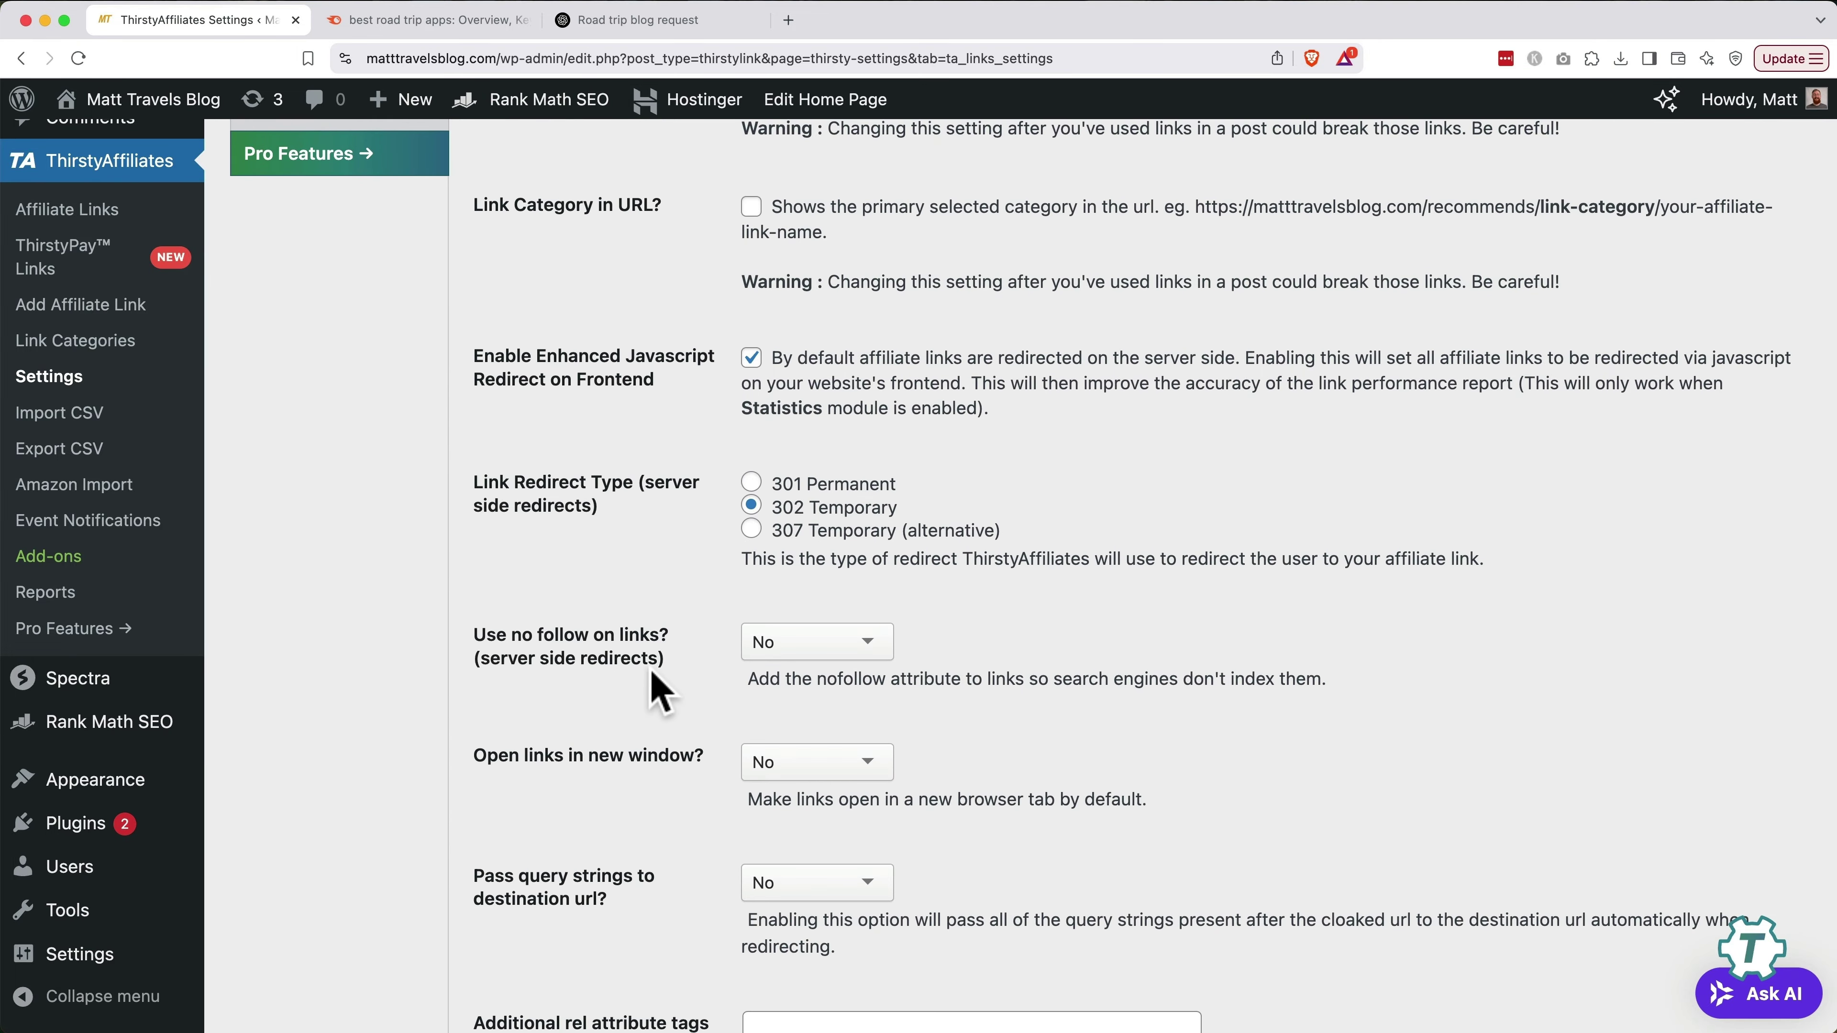
Set affiliate links to nofollow and to open in a new window, then save the settings
click(770, 648)
click(777, 674)
click(796, 771)
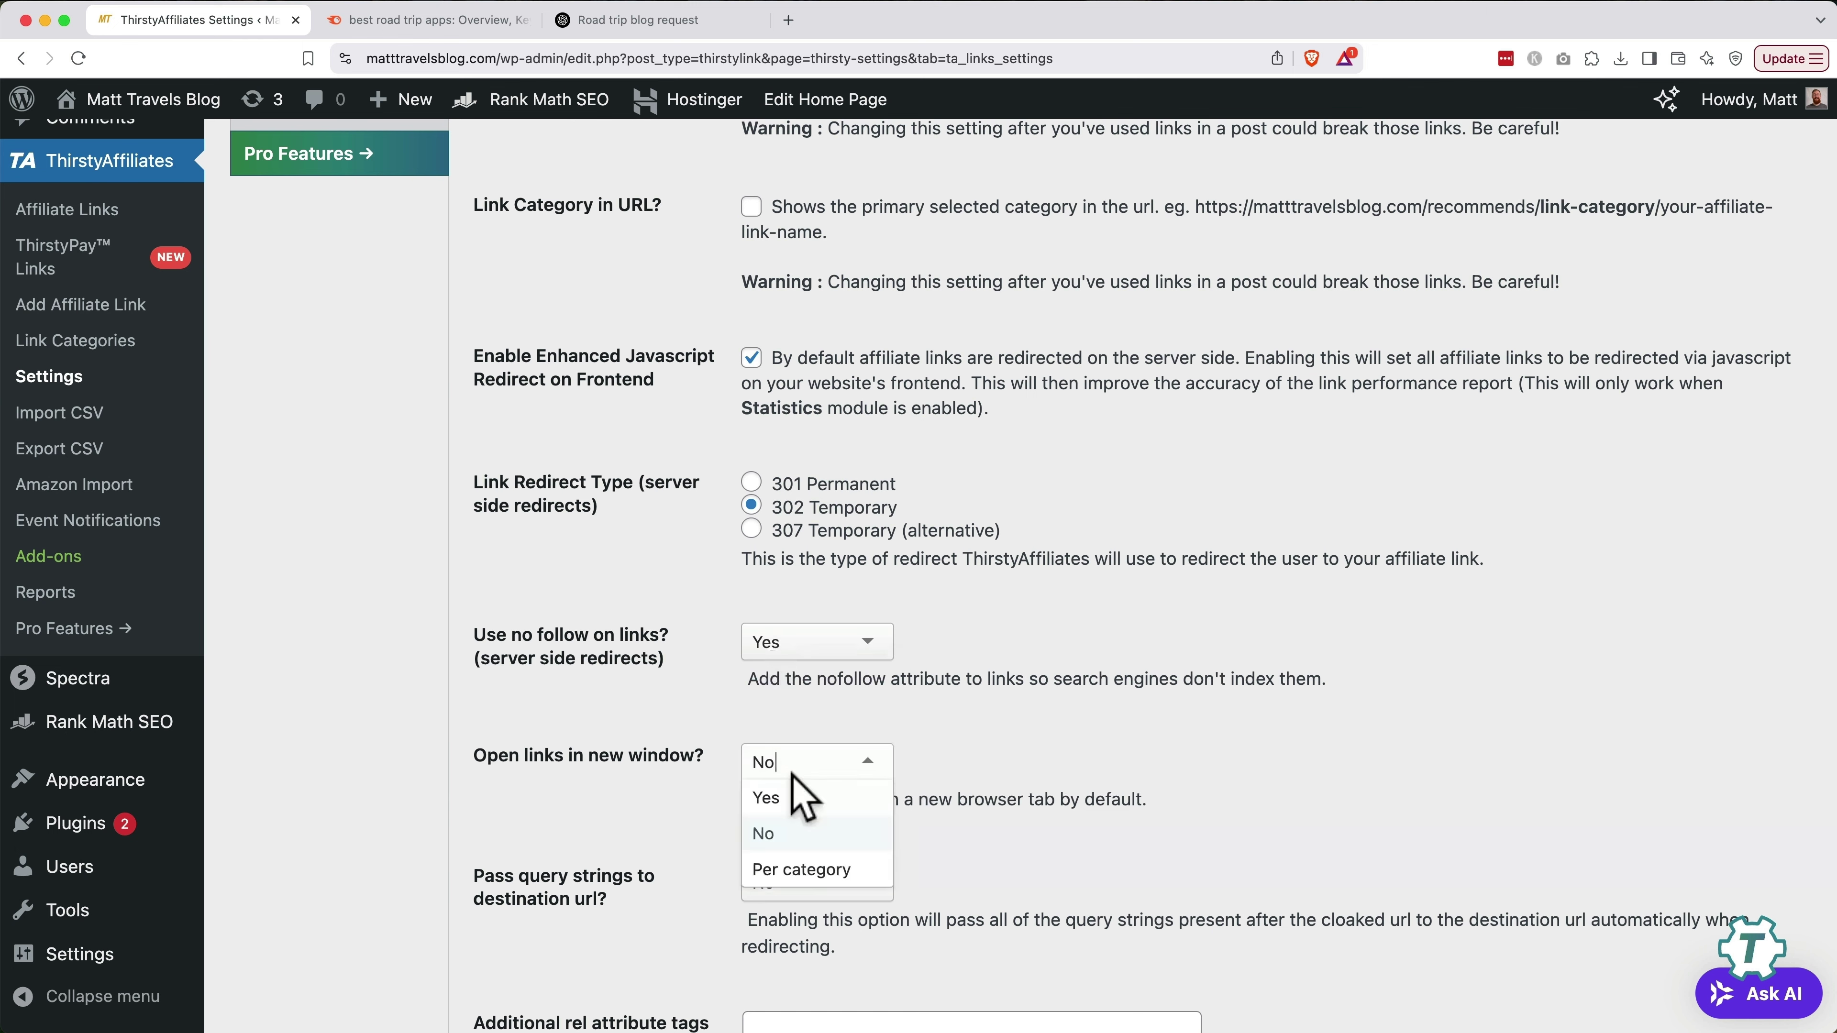
click(794, 805)
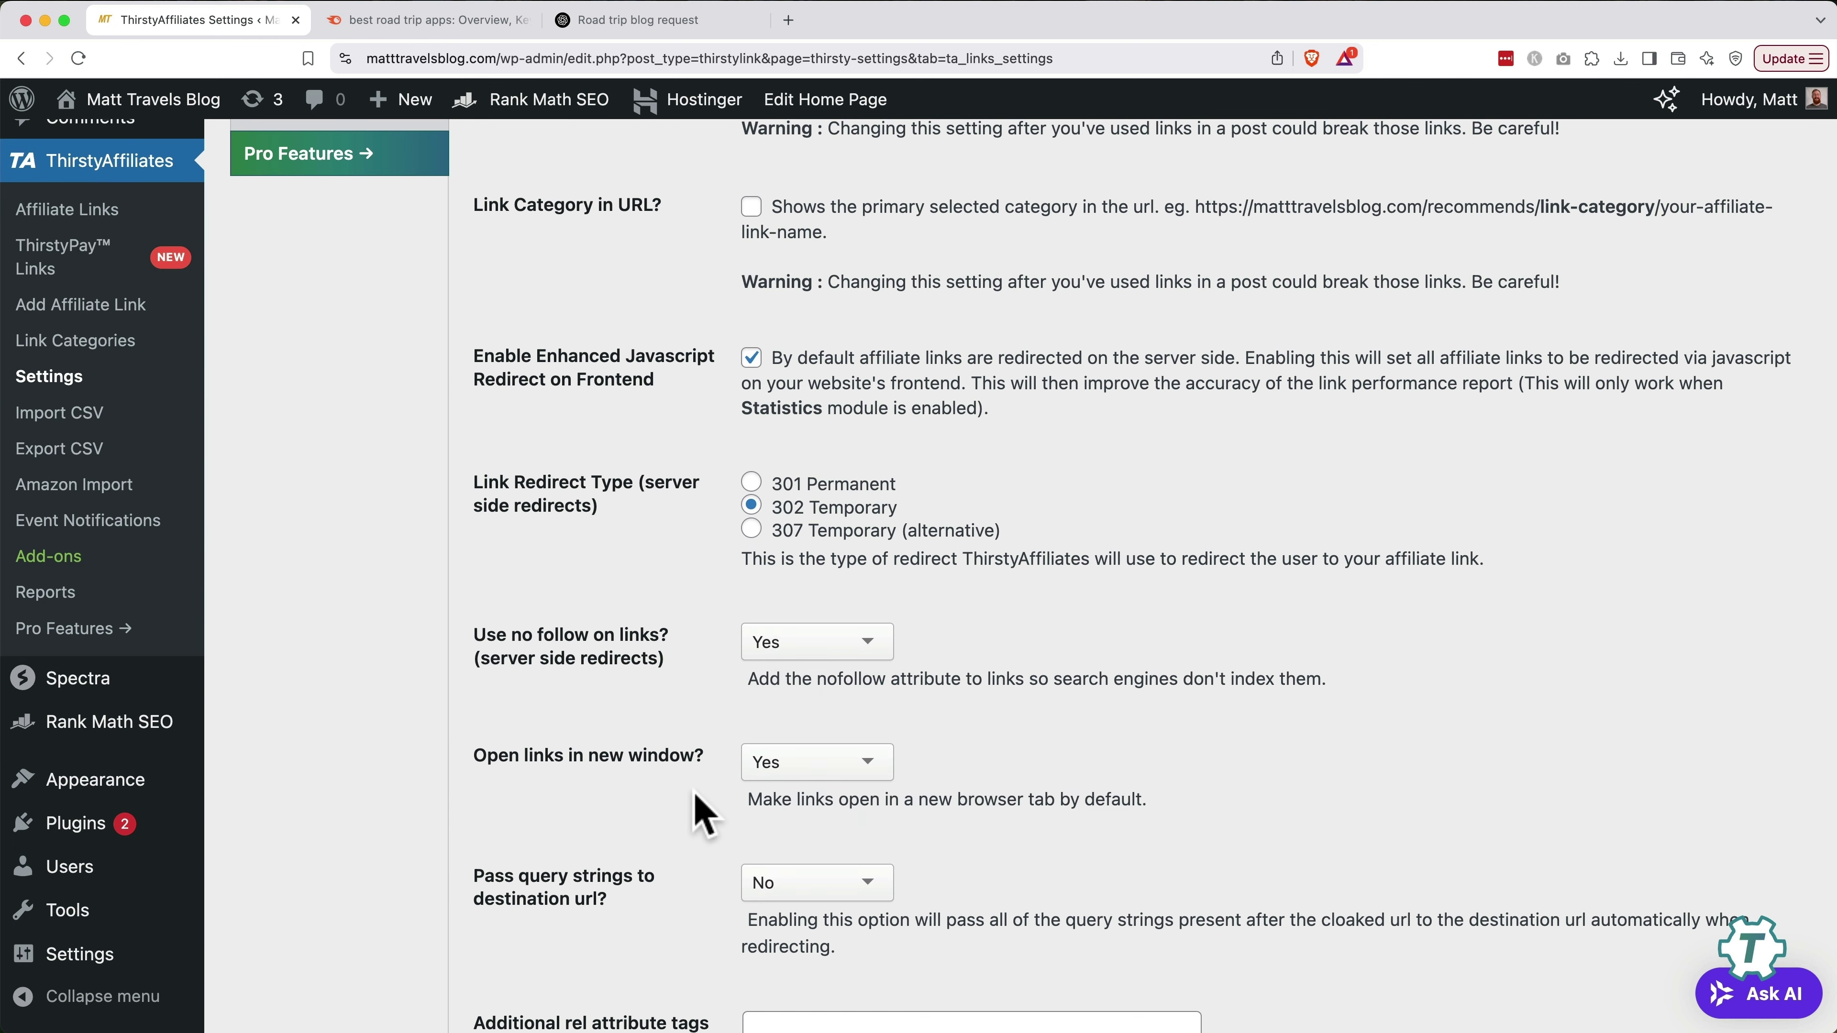
scroll(698, 799, down, 10)
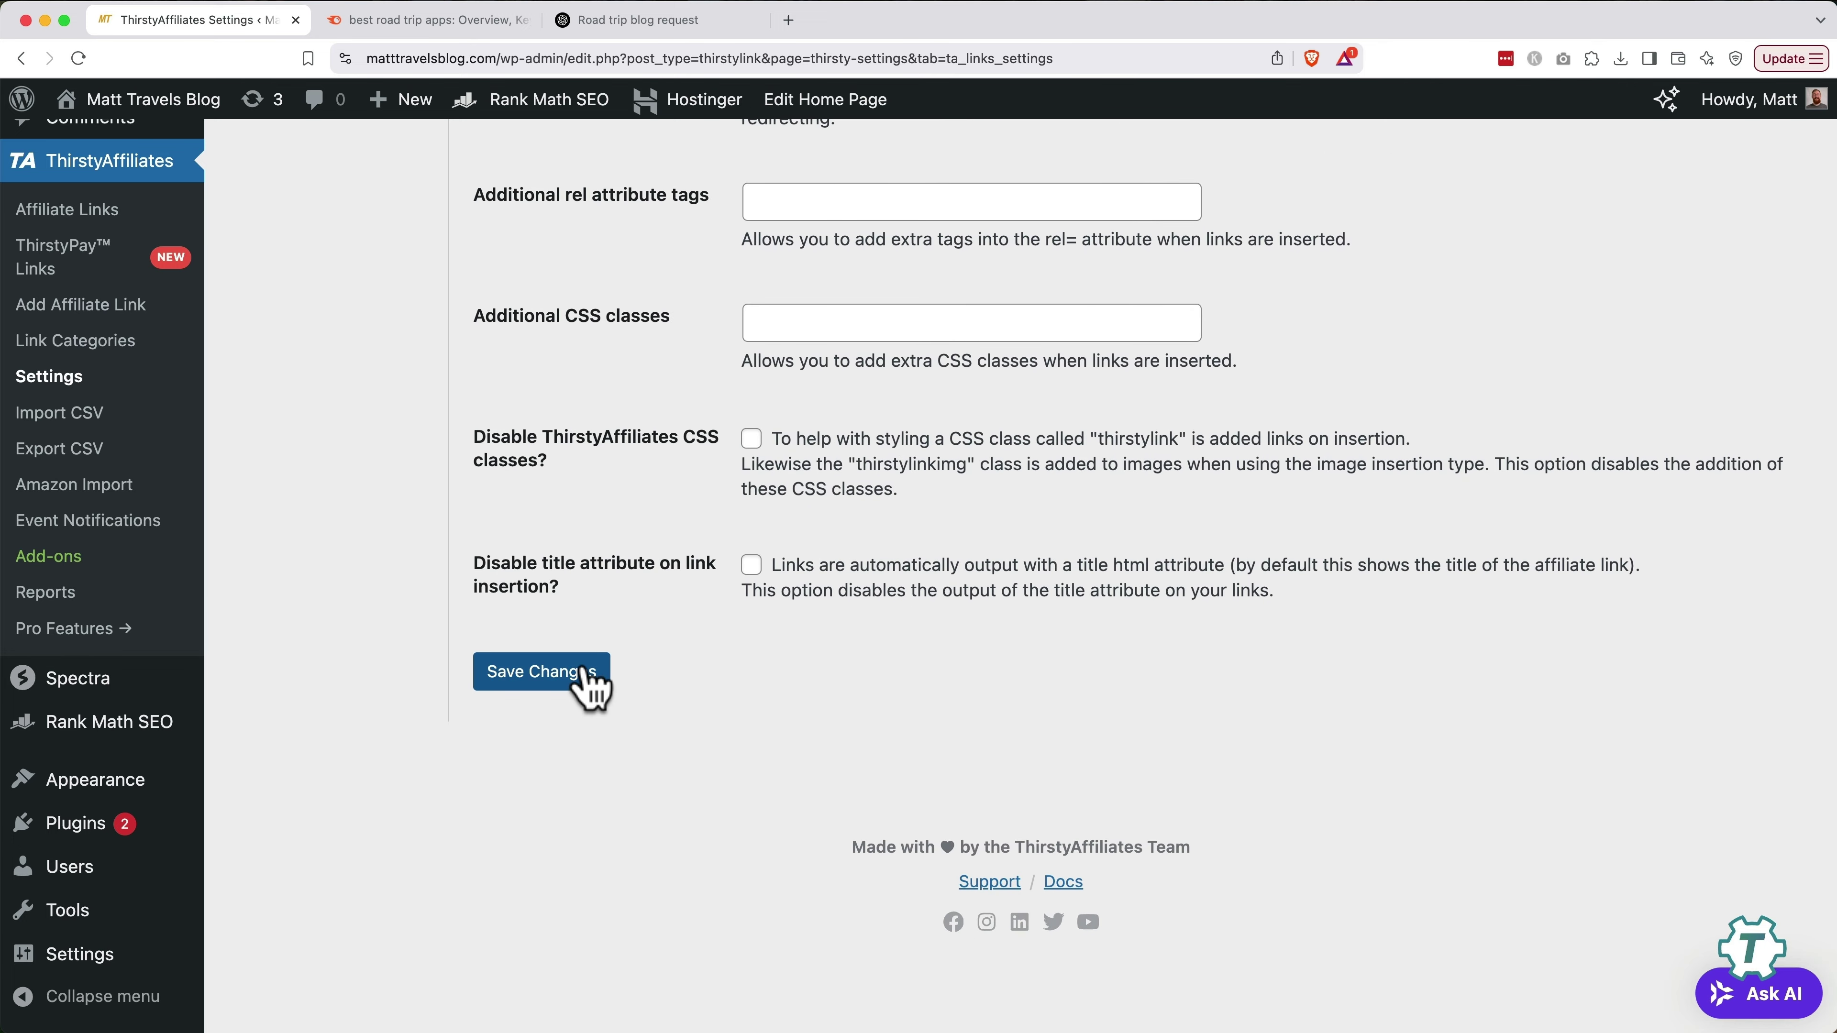
click(582, 677)
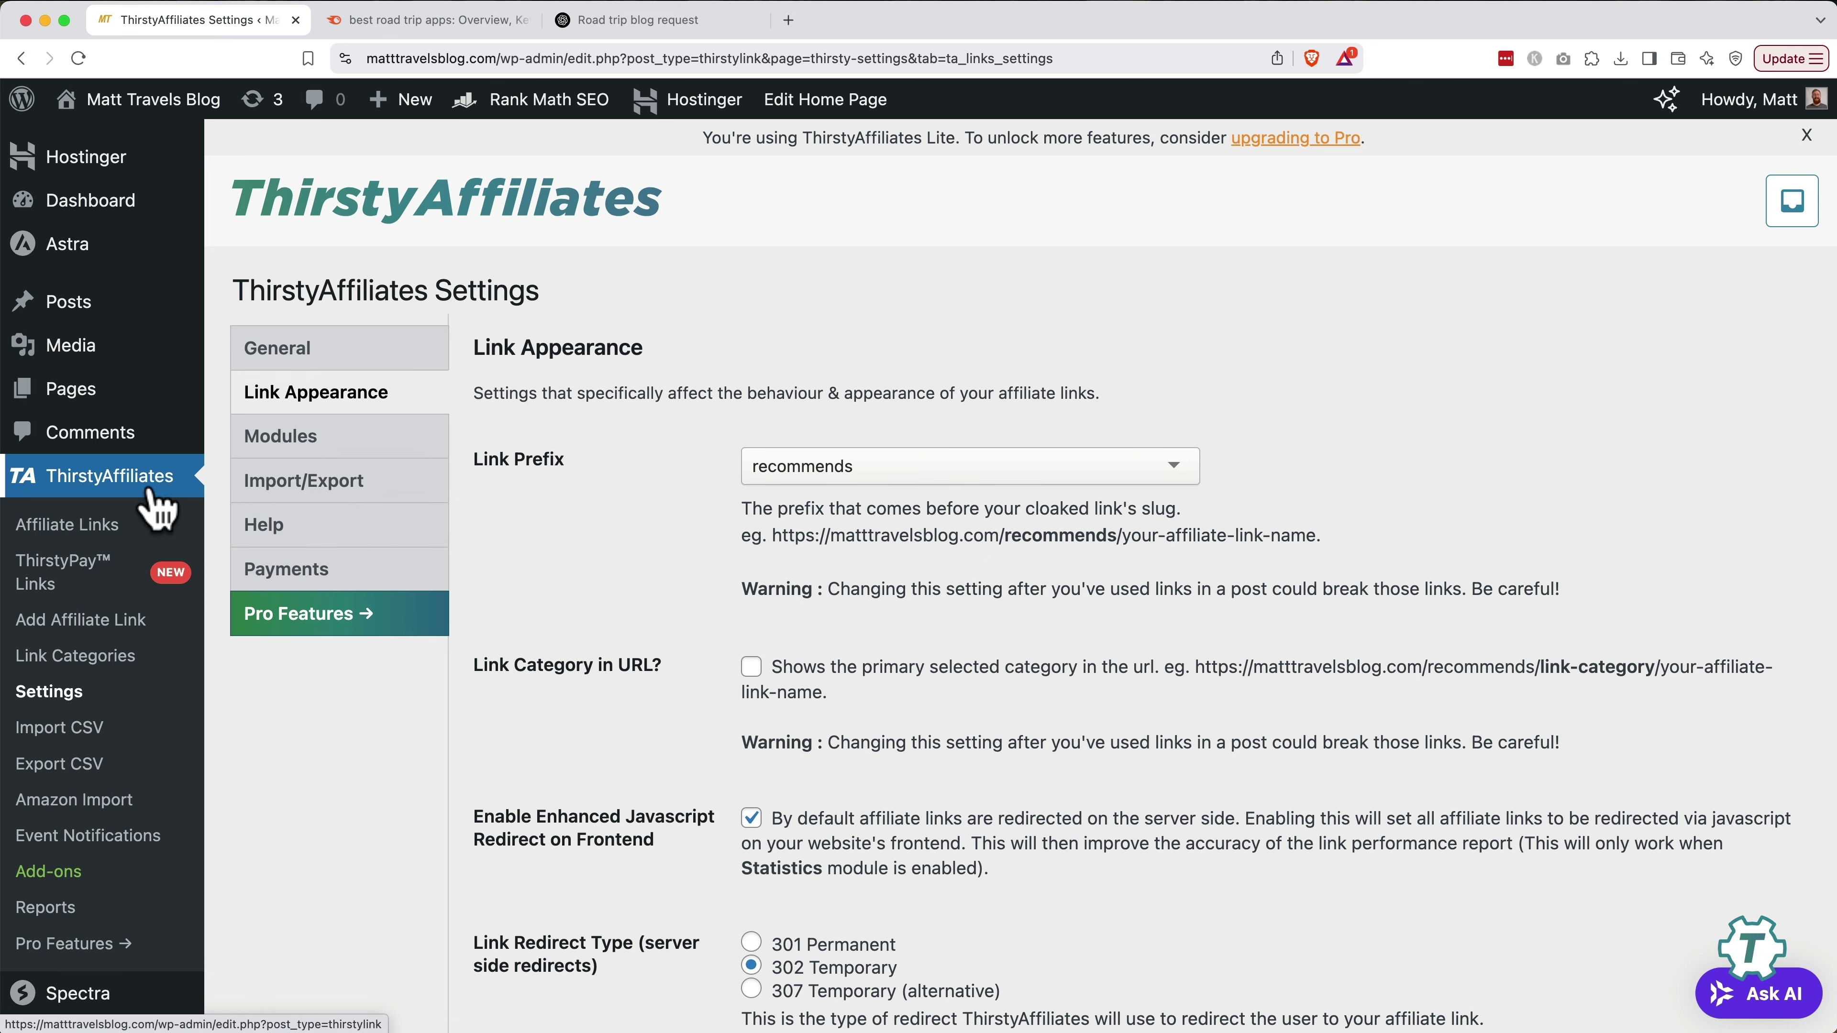
Create a new affiliate link named 'Roadtrippers' with the pasted destination URL
click(101, 631)
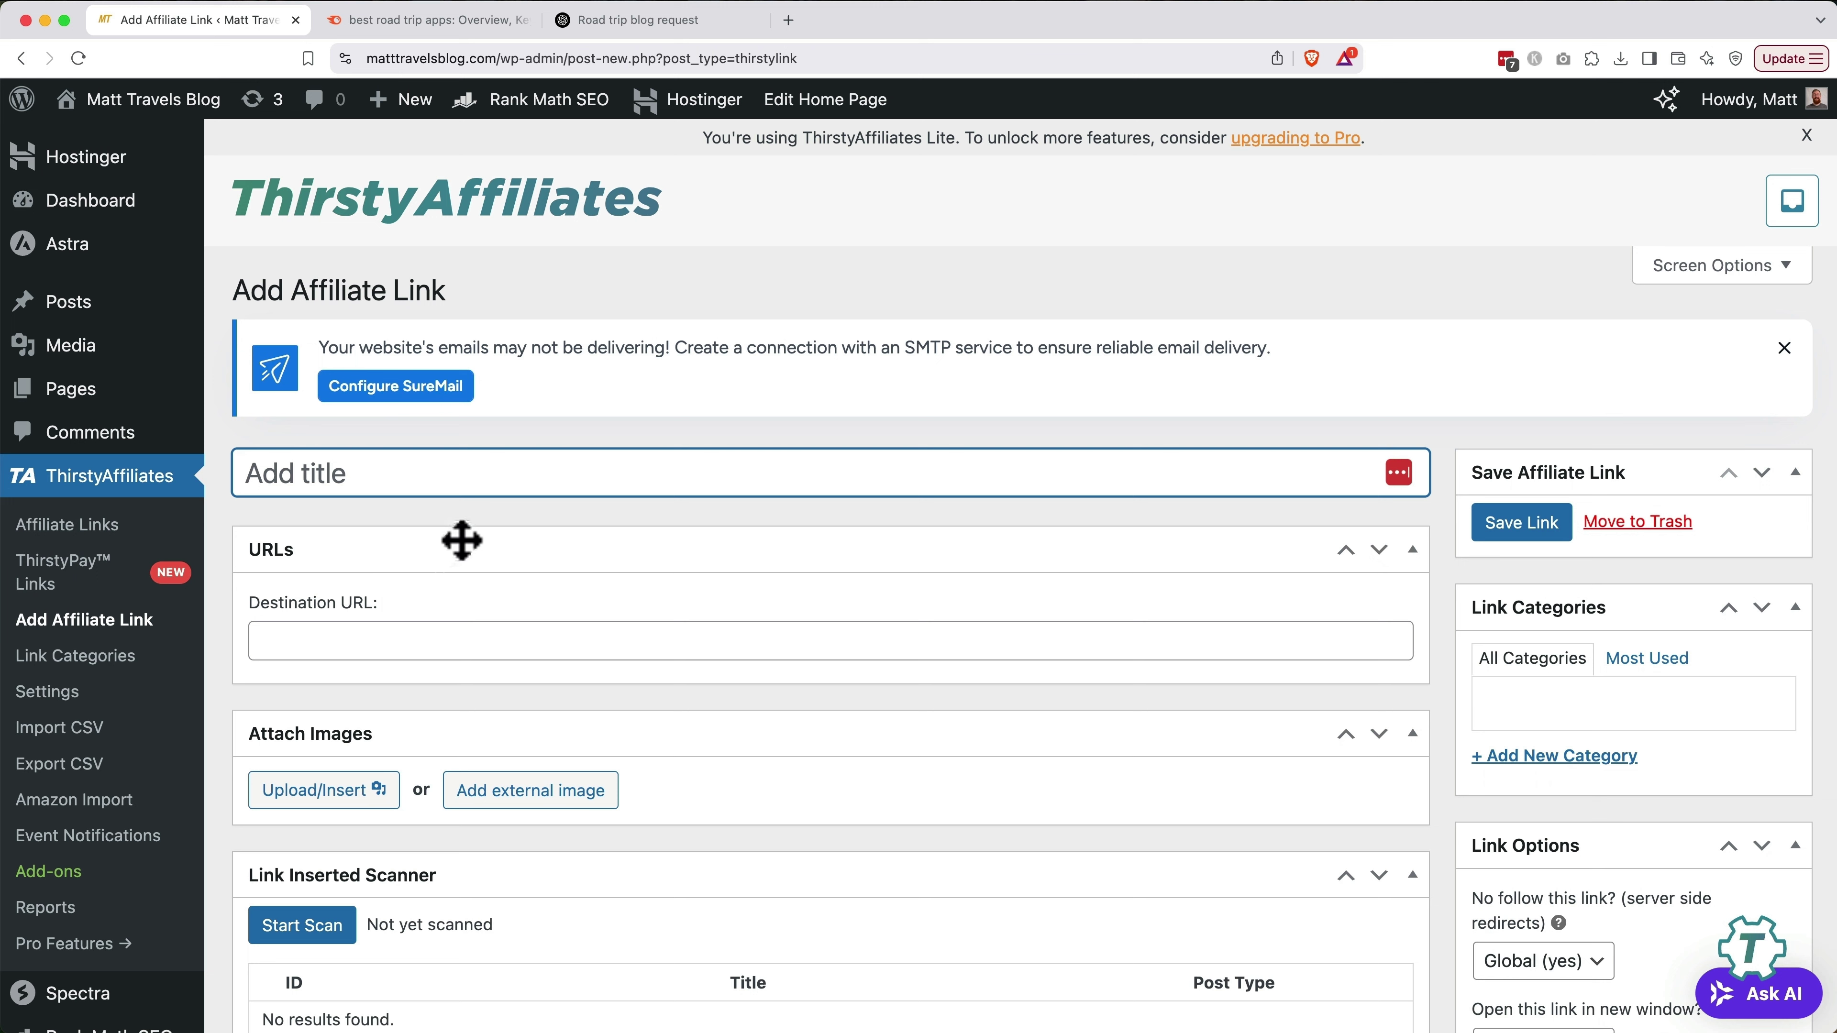
click(480, 476)
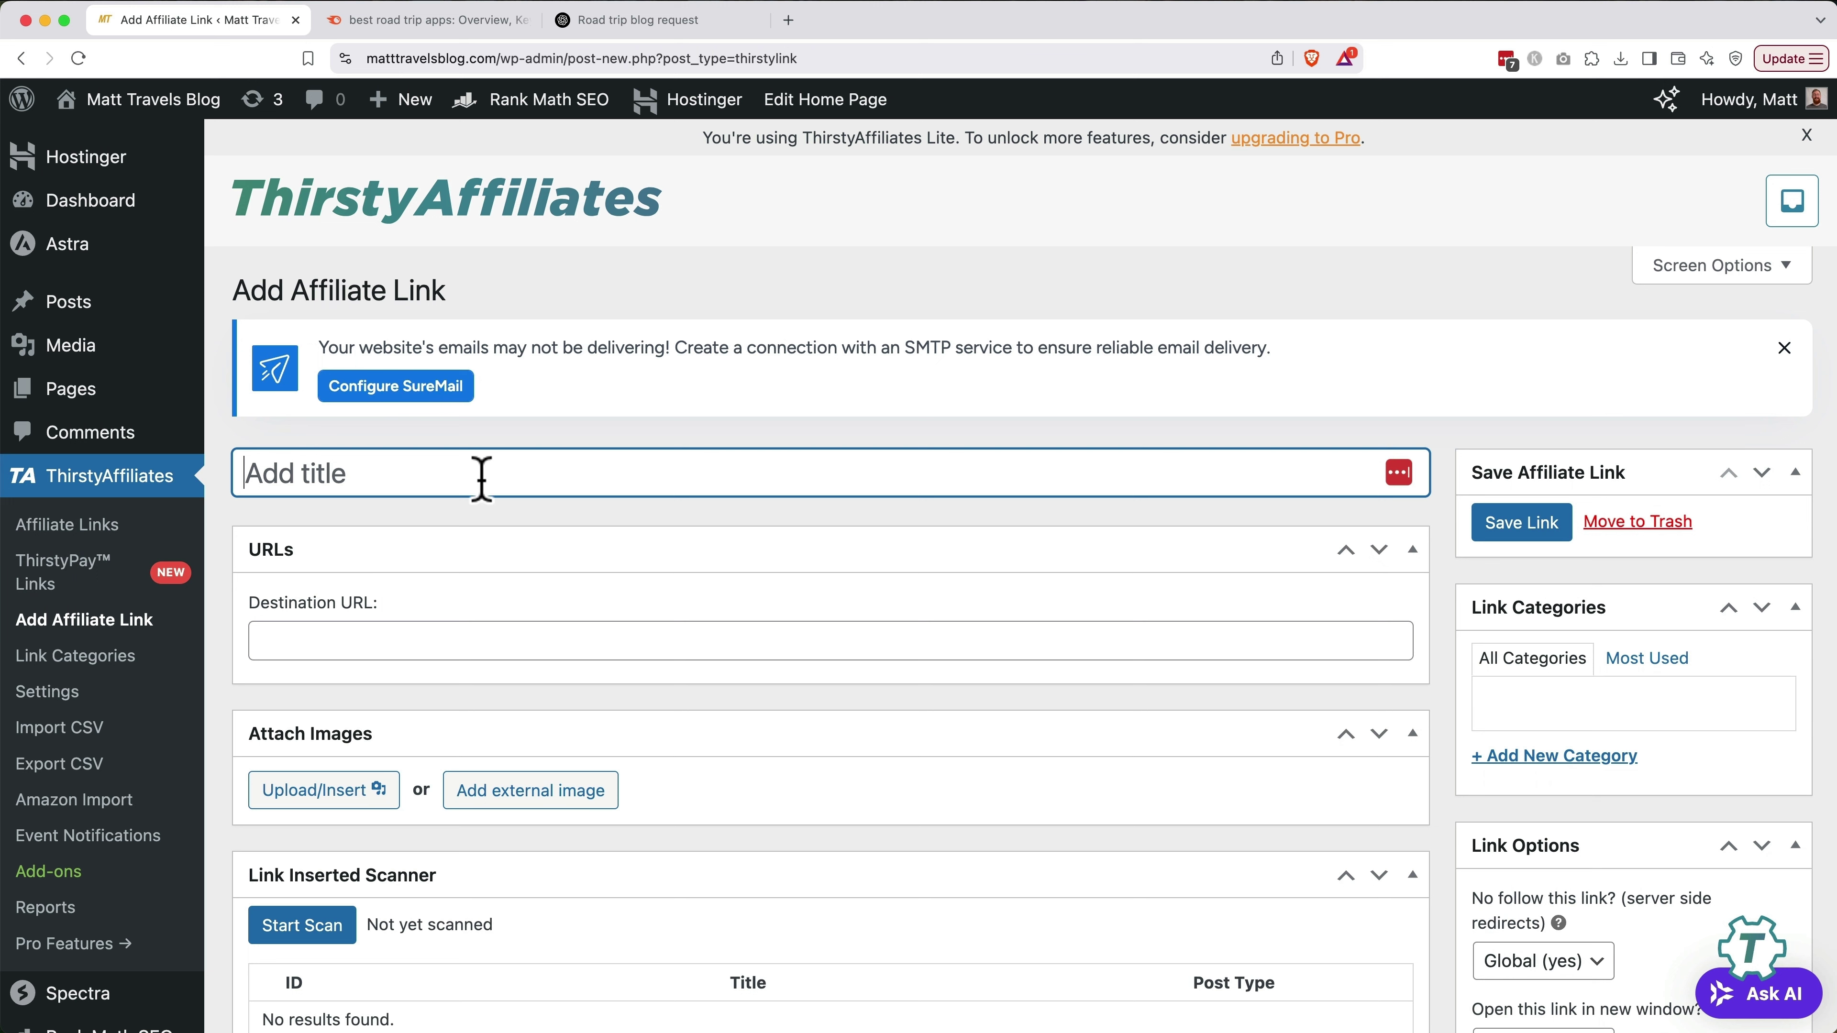
text(Roadtrippers)
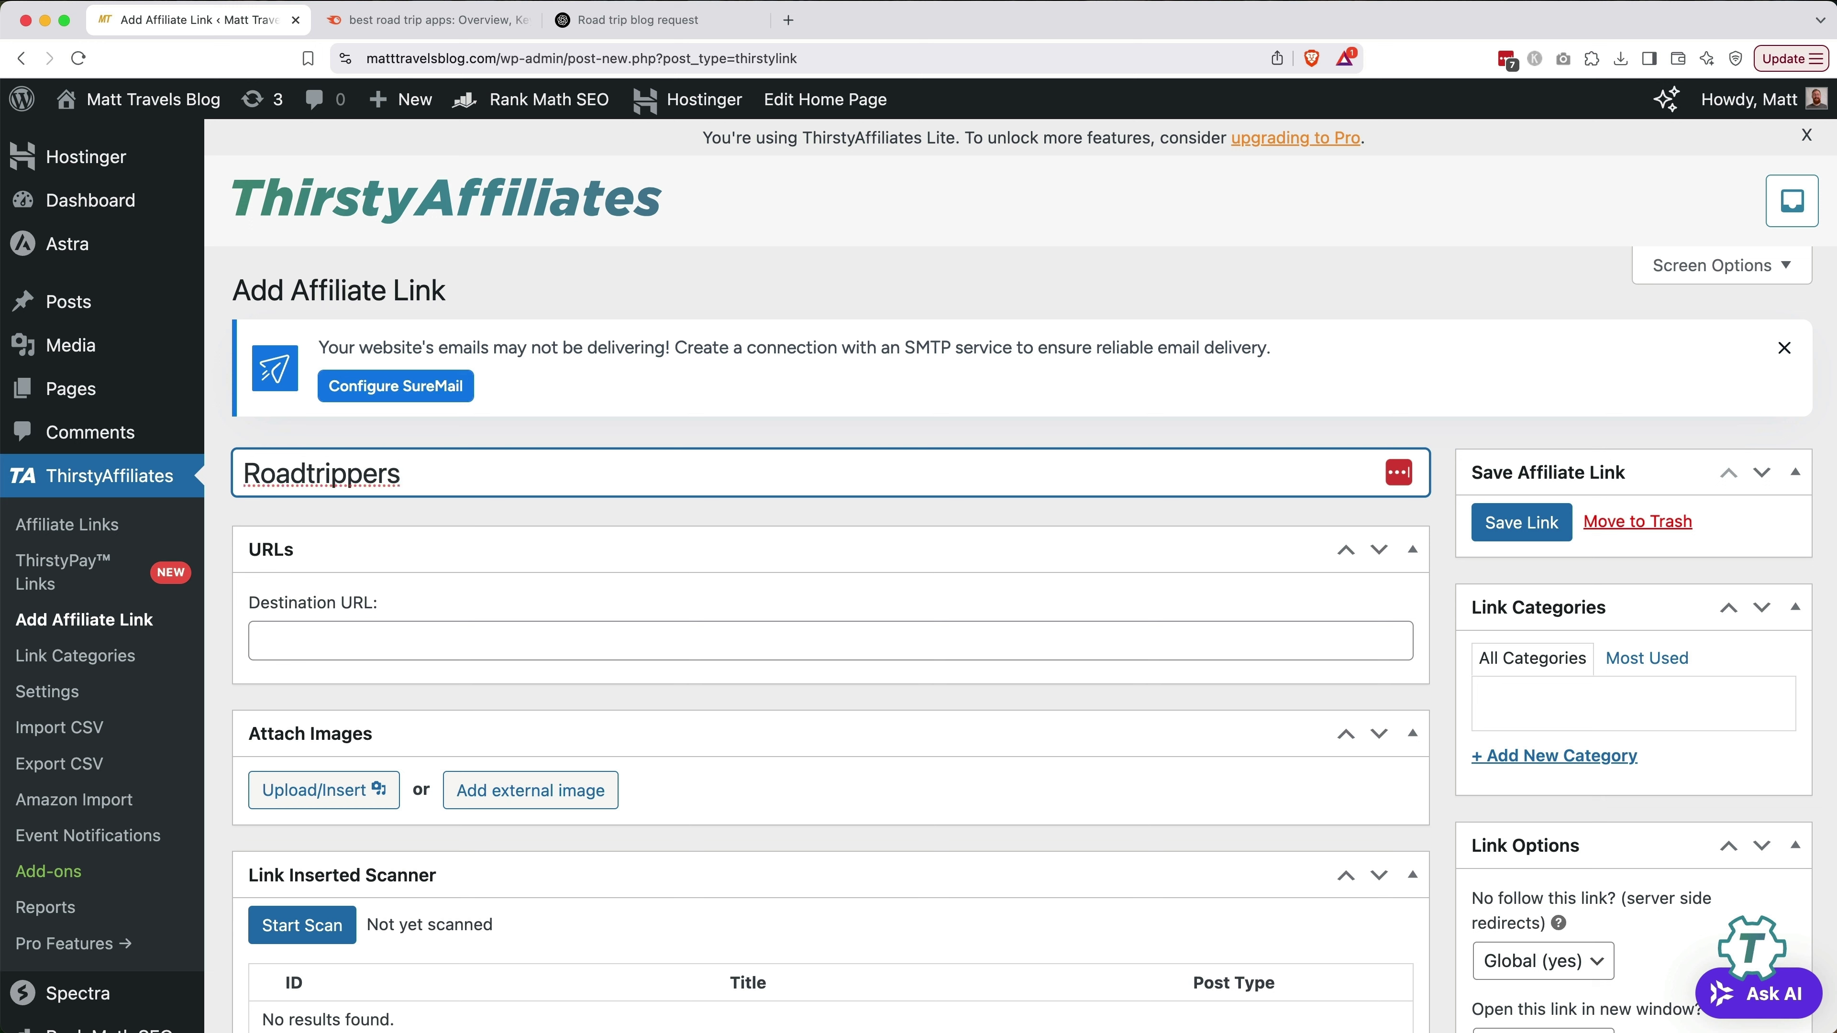
click(636, 640)
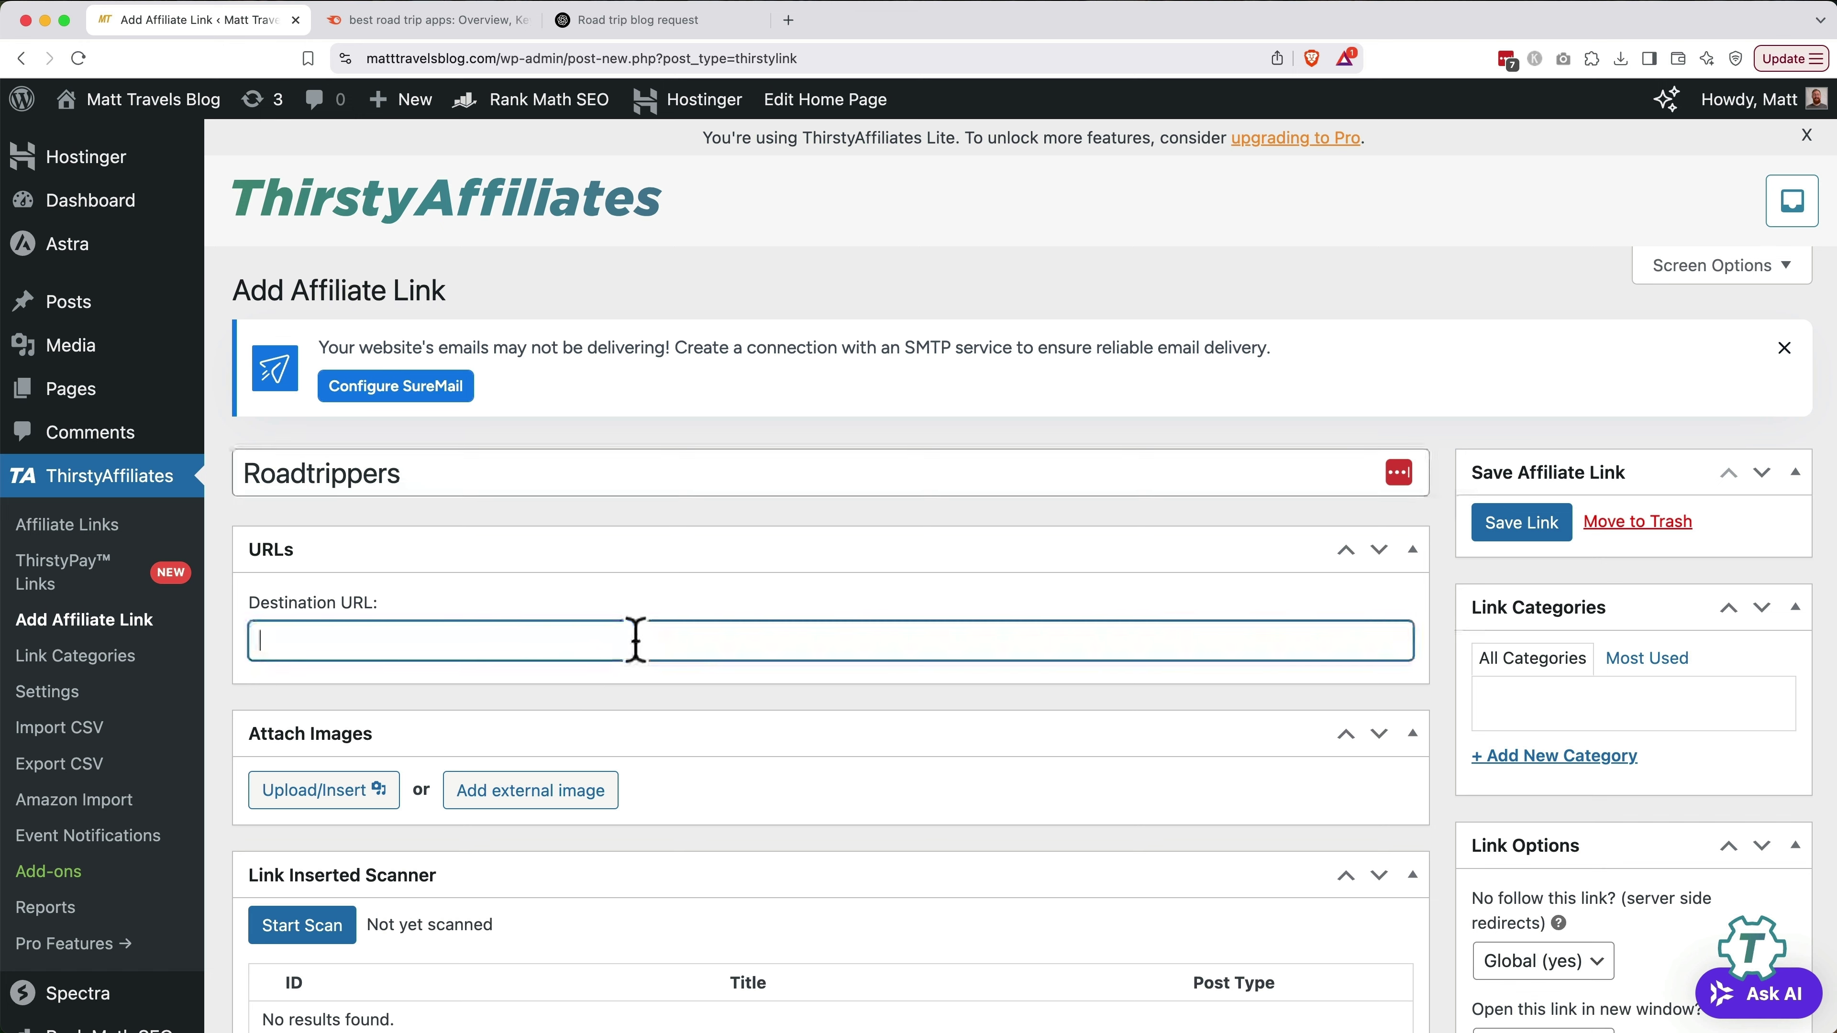
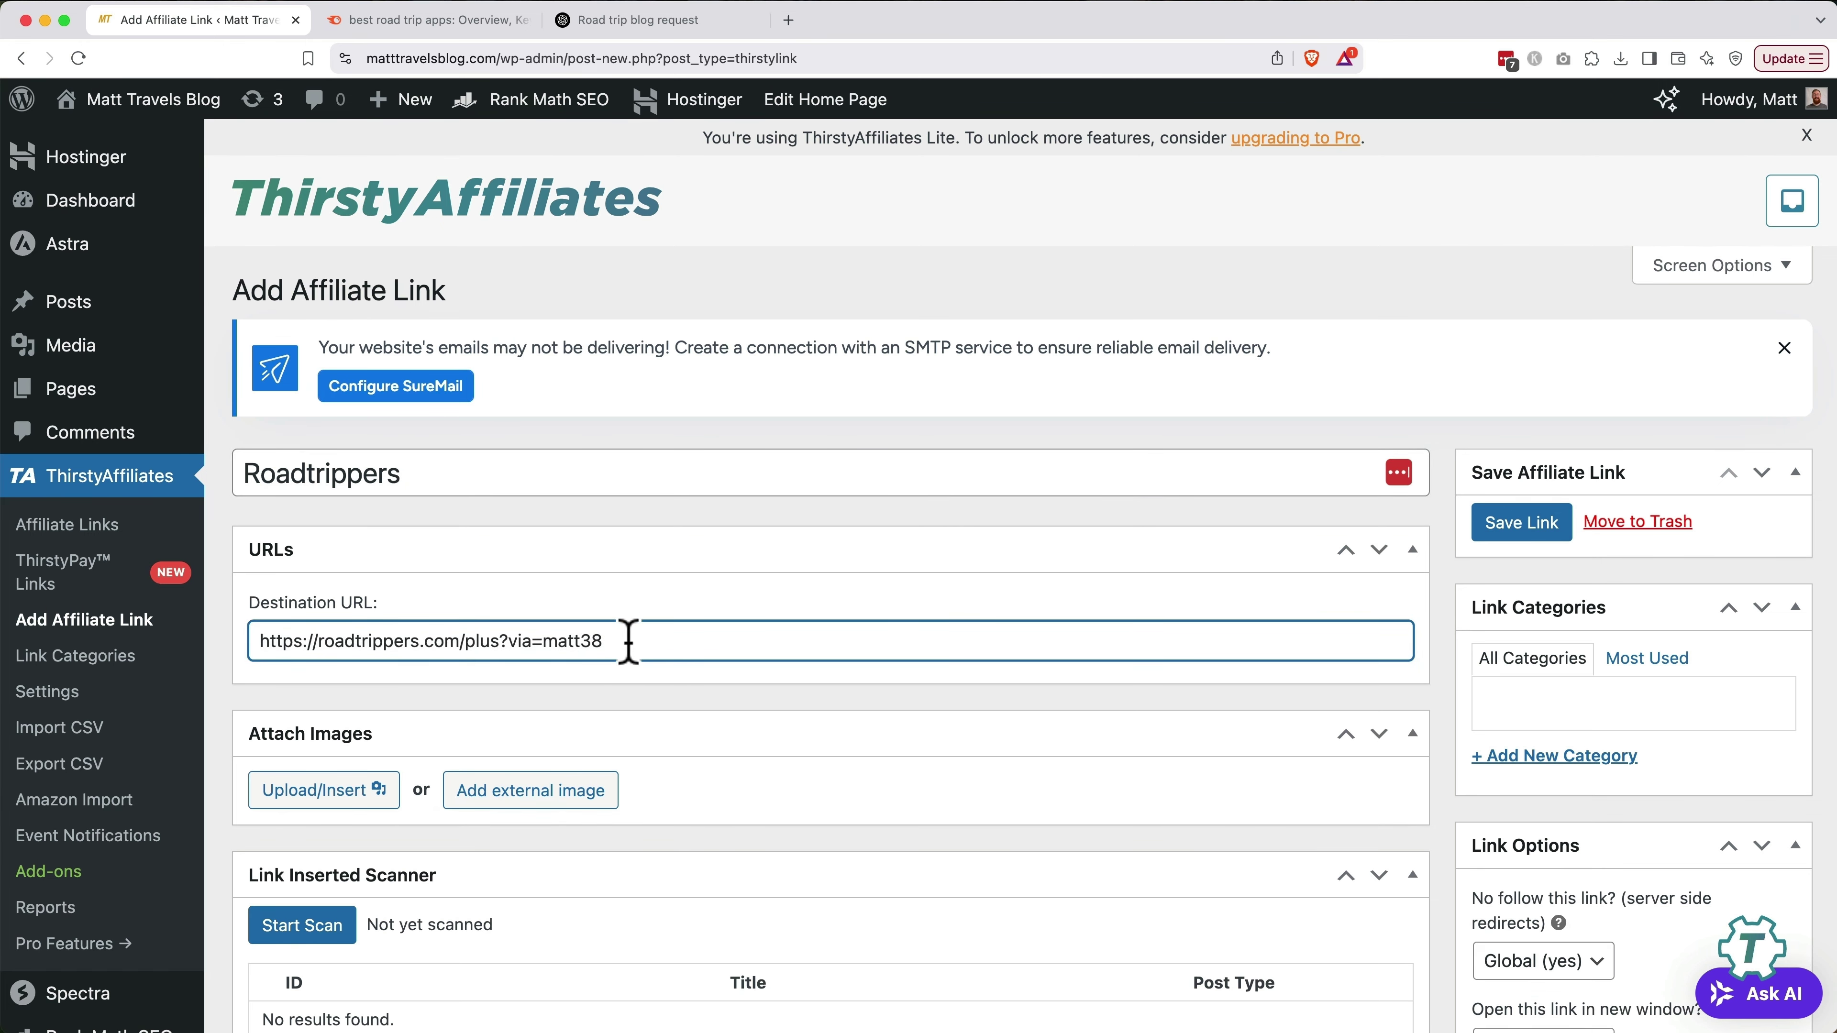
Upload the Roadtrippers screenshot with alt text 'Roadtrippers' and attach it to the link
click(318, 793)
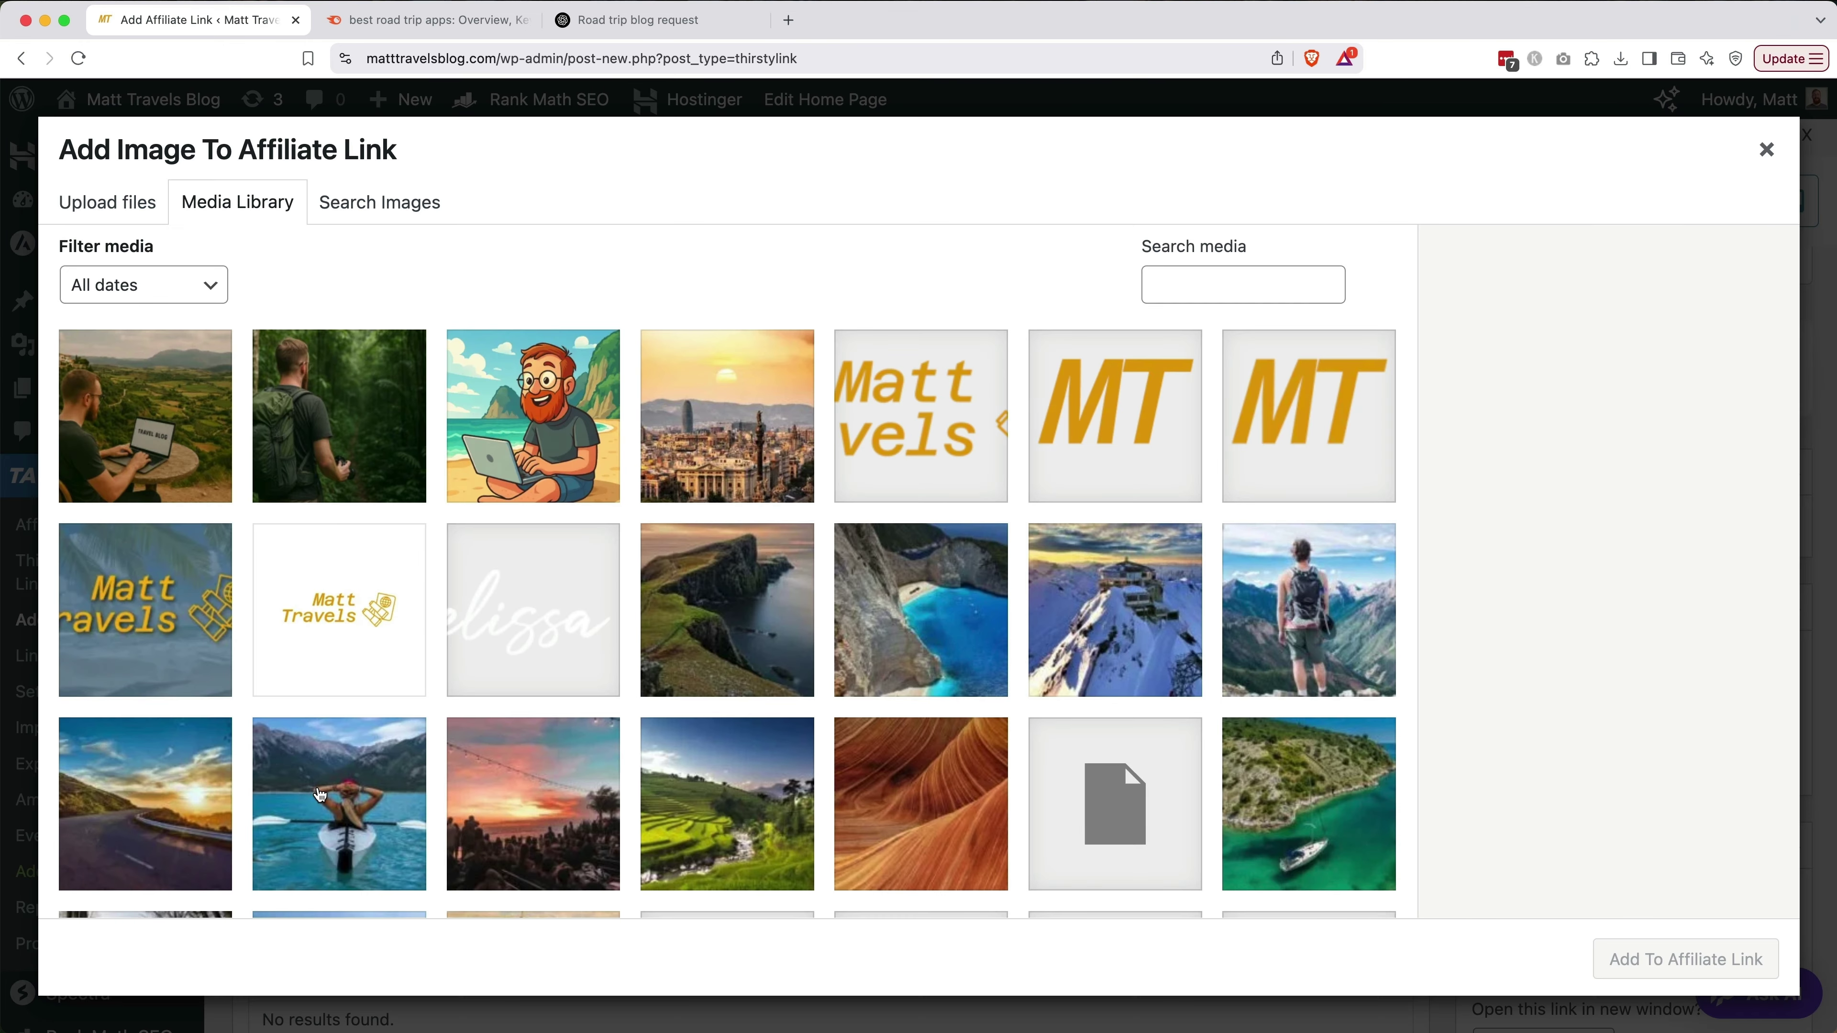
click(130, 212)
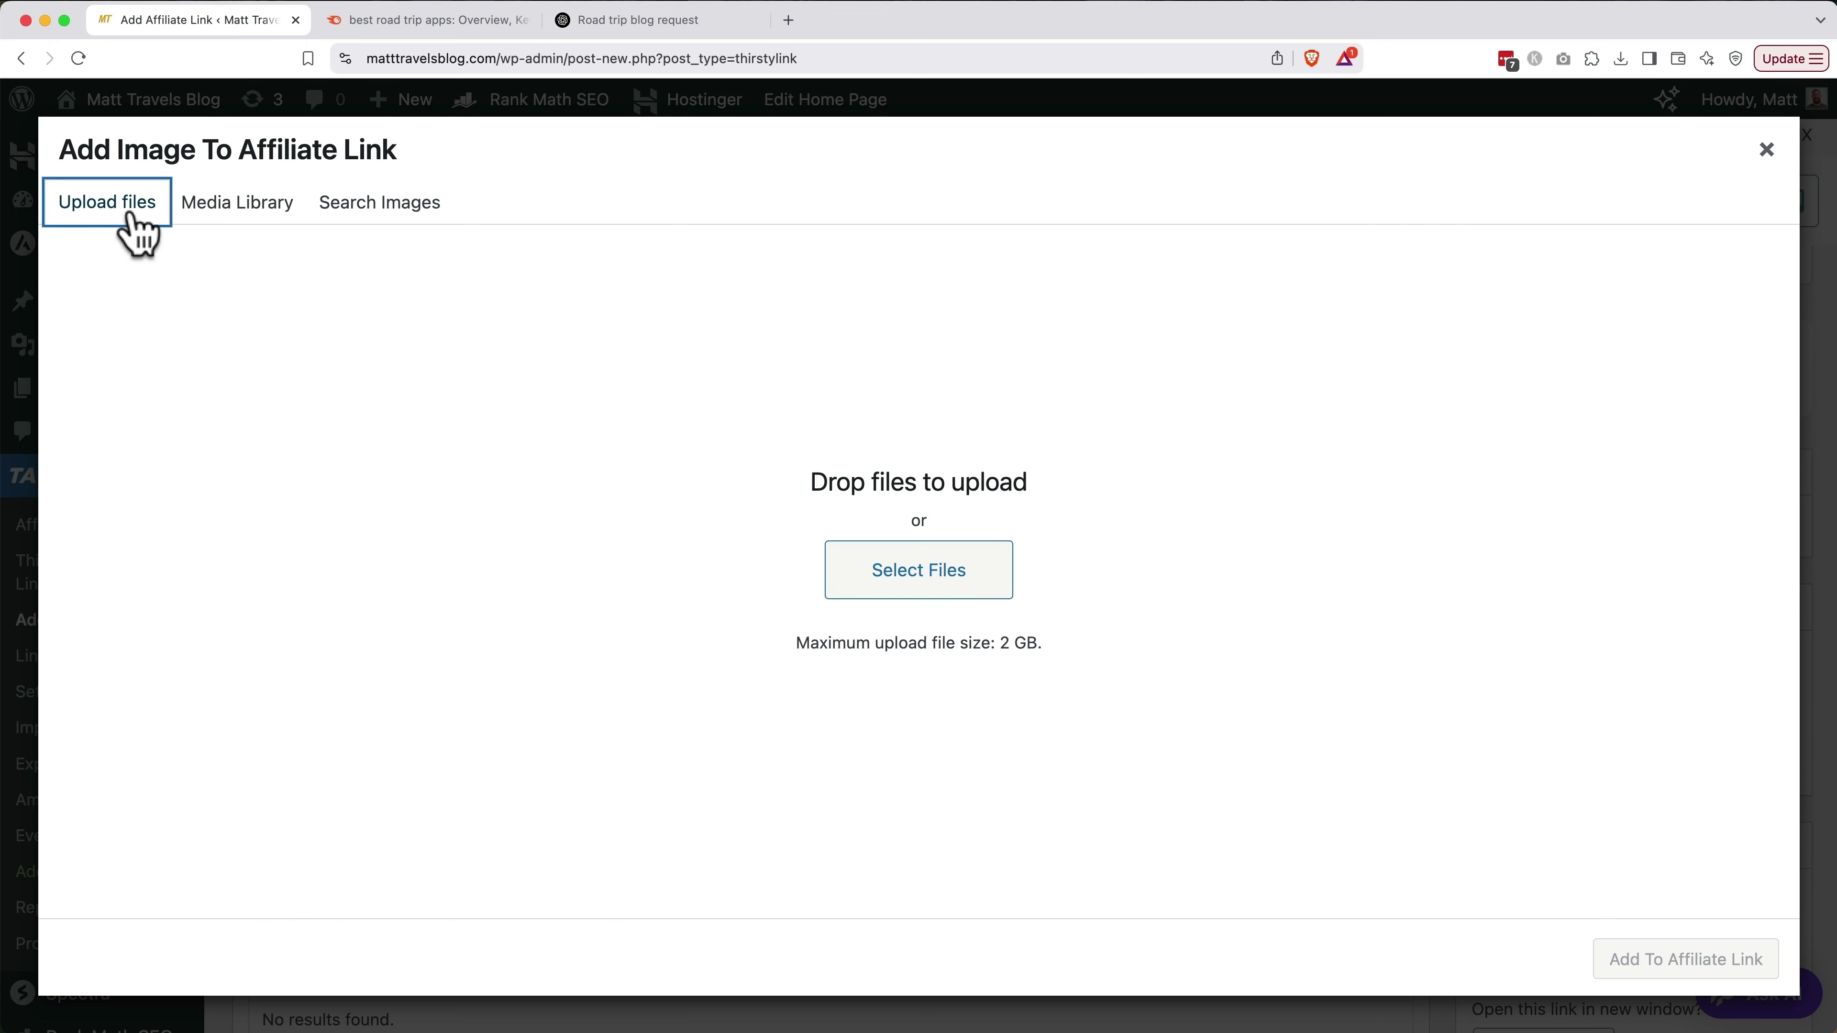
click(933, 579)
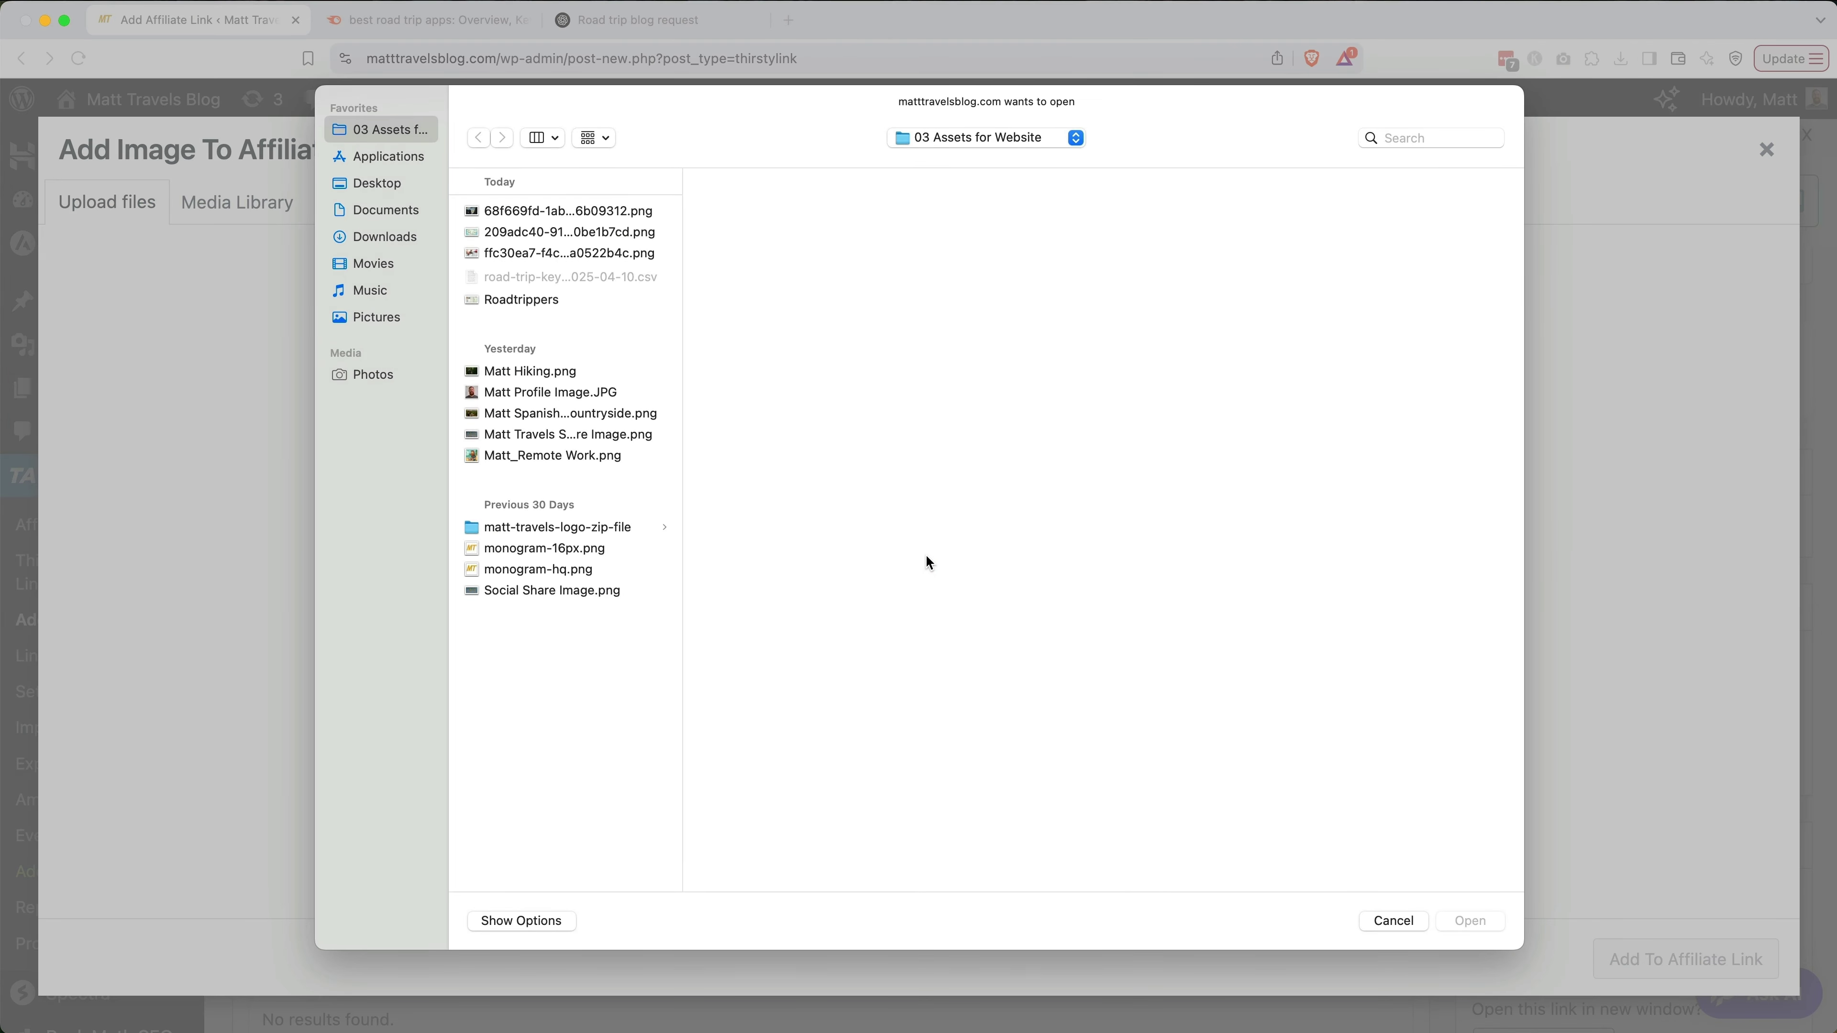
click(586, 301)
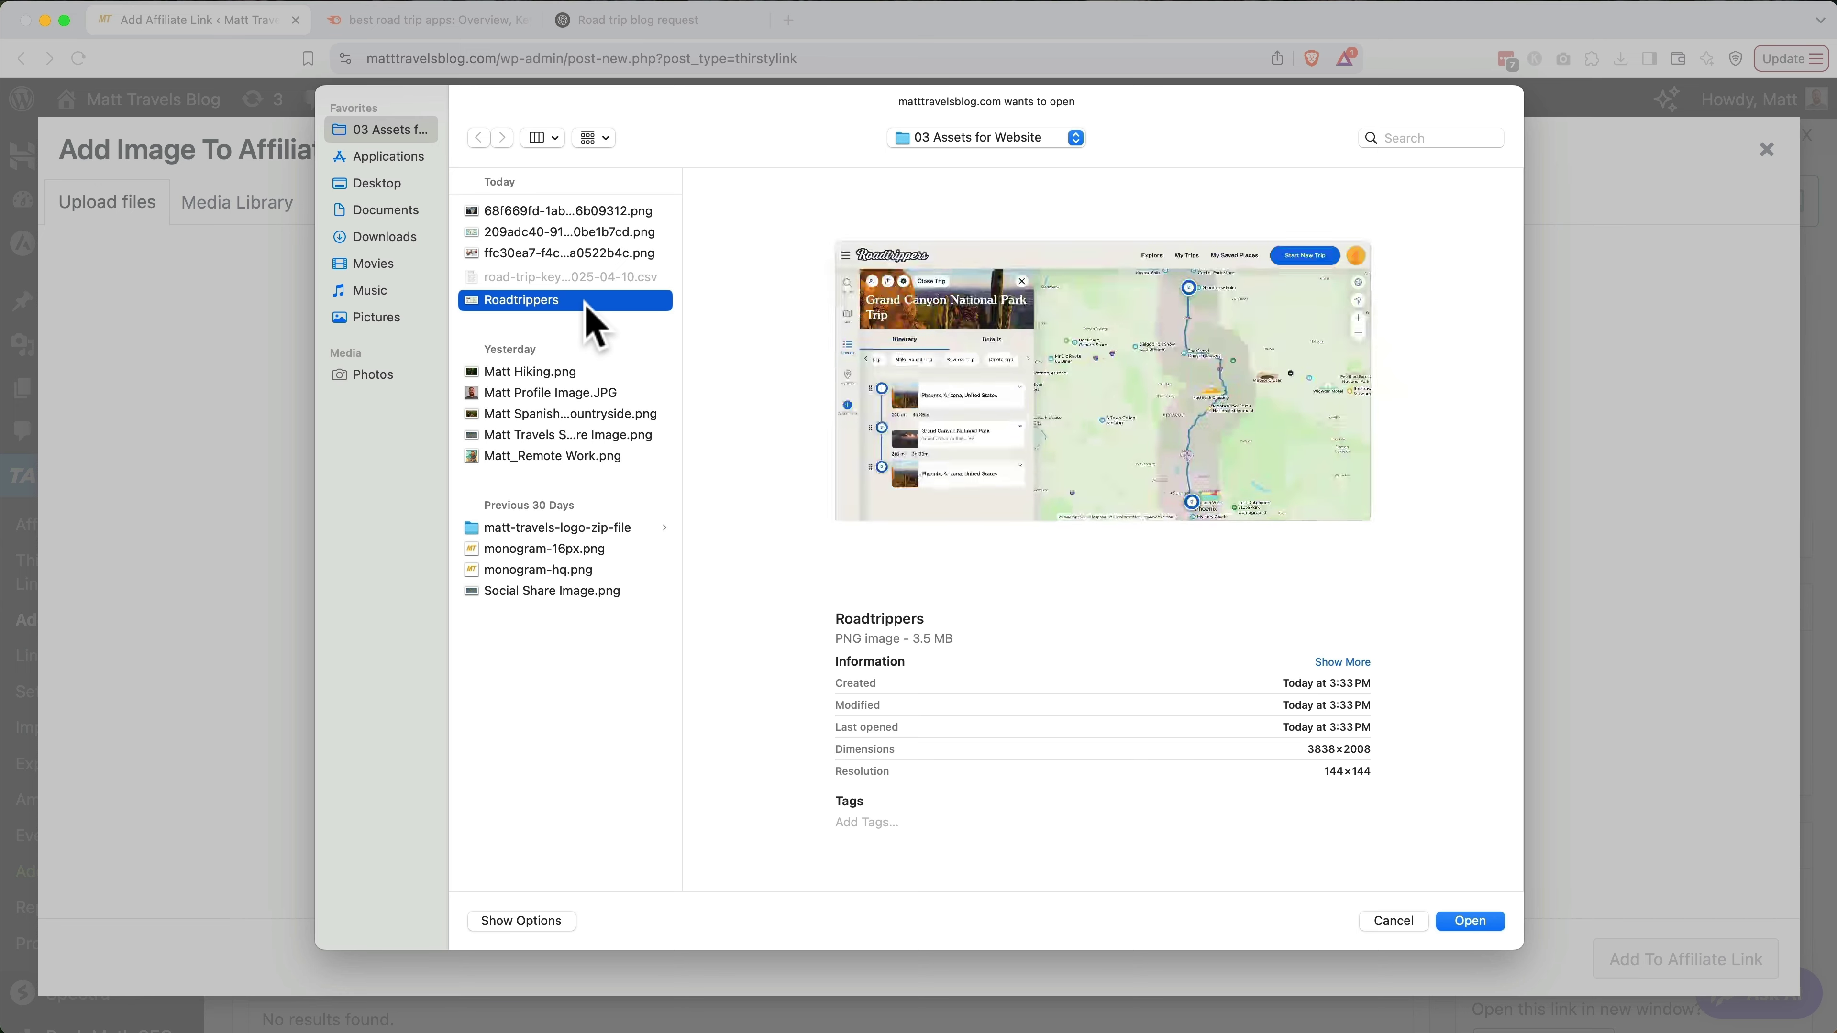
double_click(588, 301)
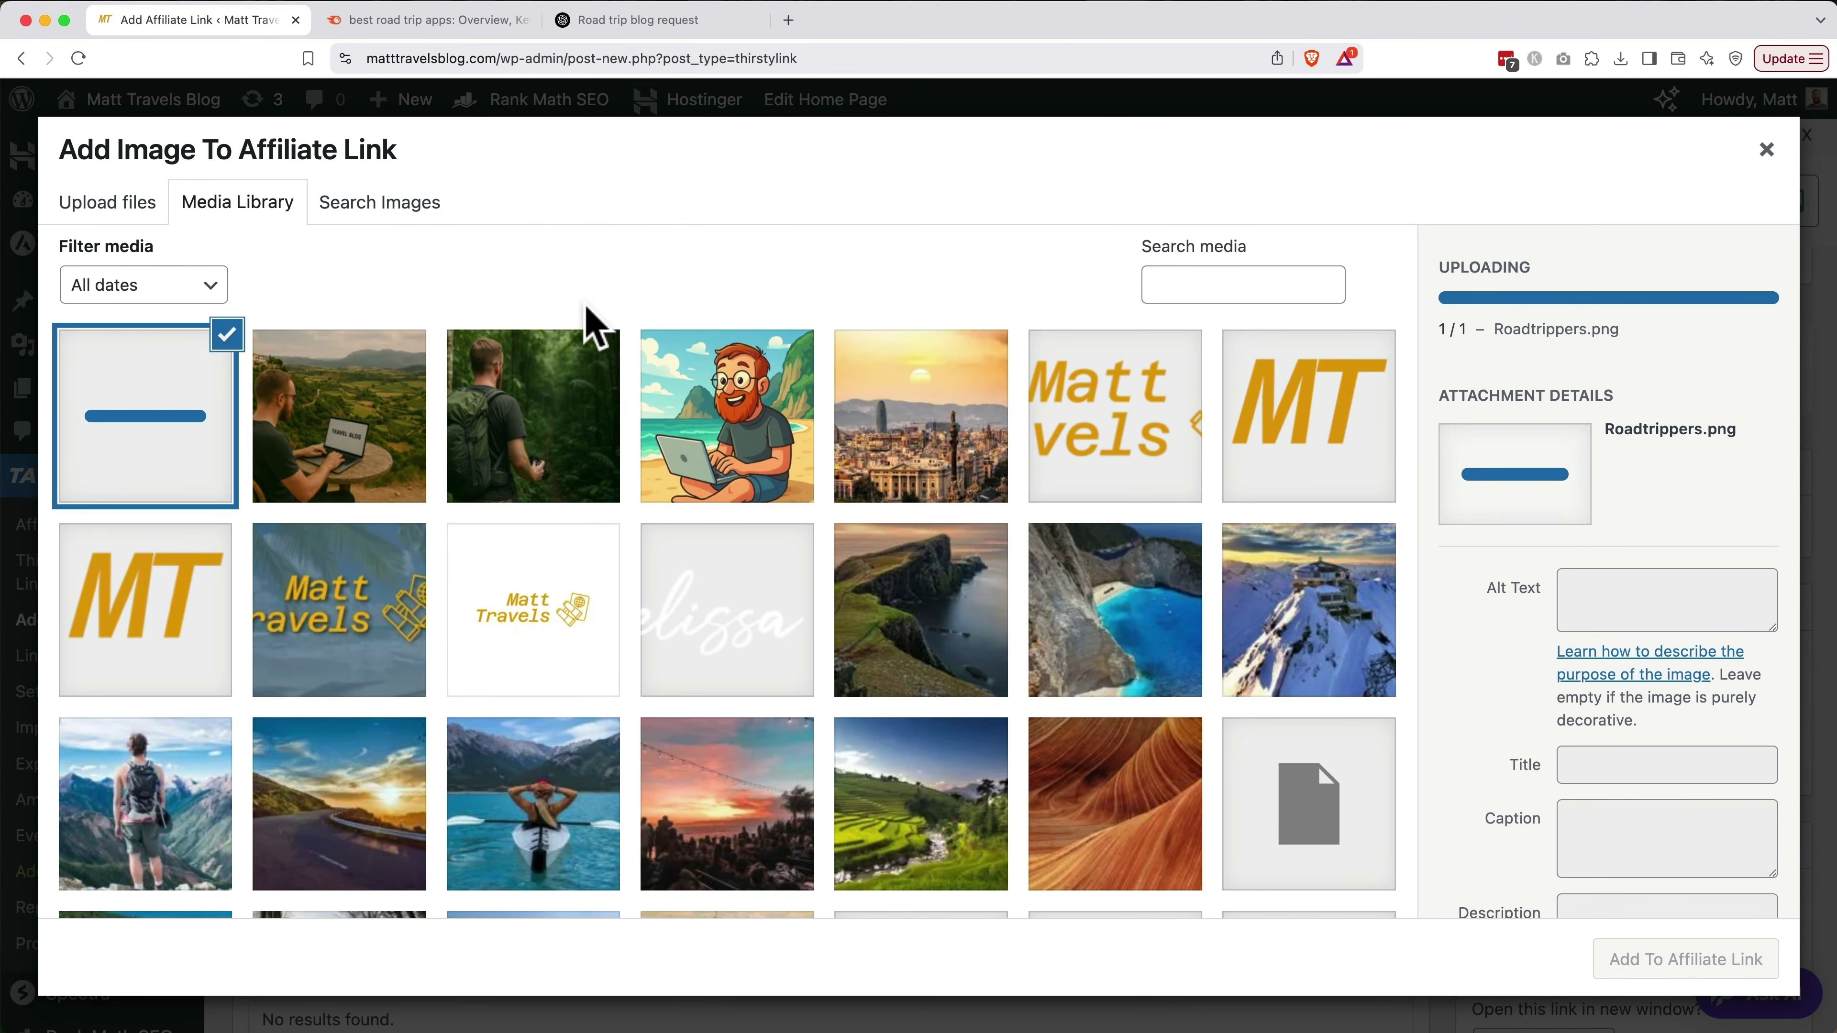
click(1584, 605)
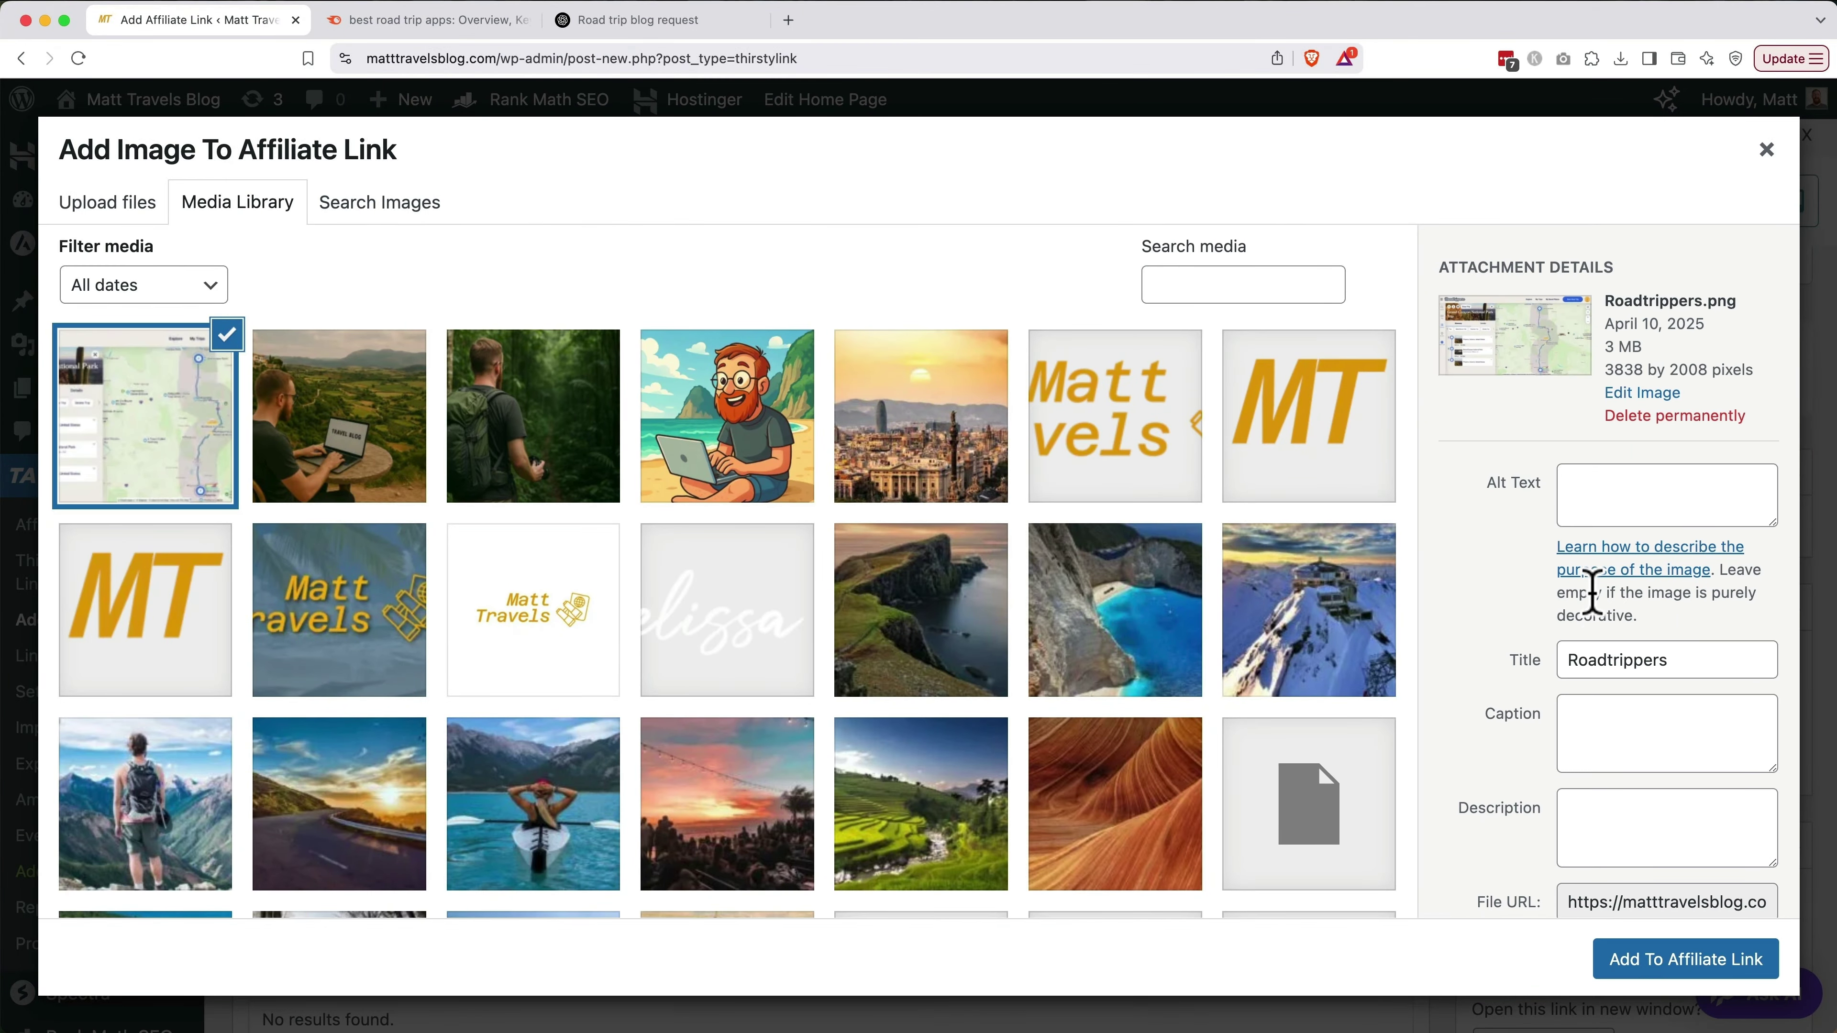
click(1613, 500)
text(Roadtrippers)
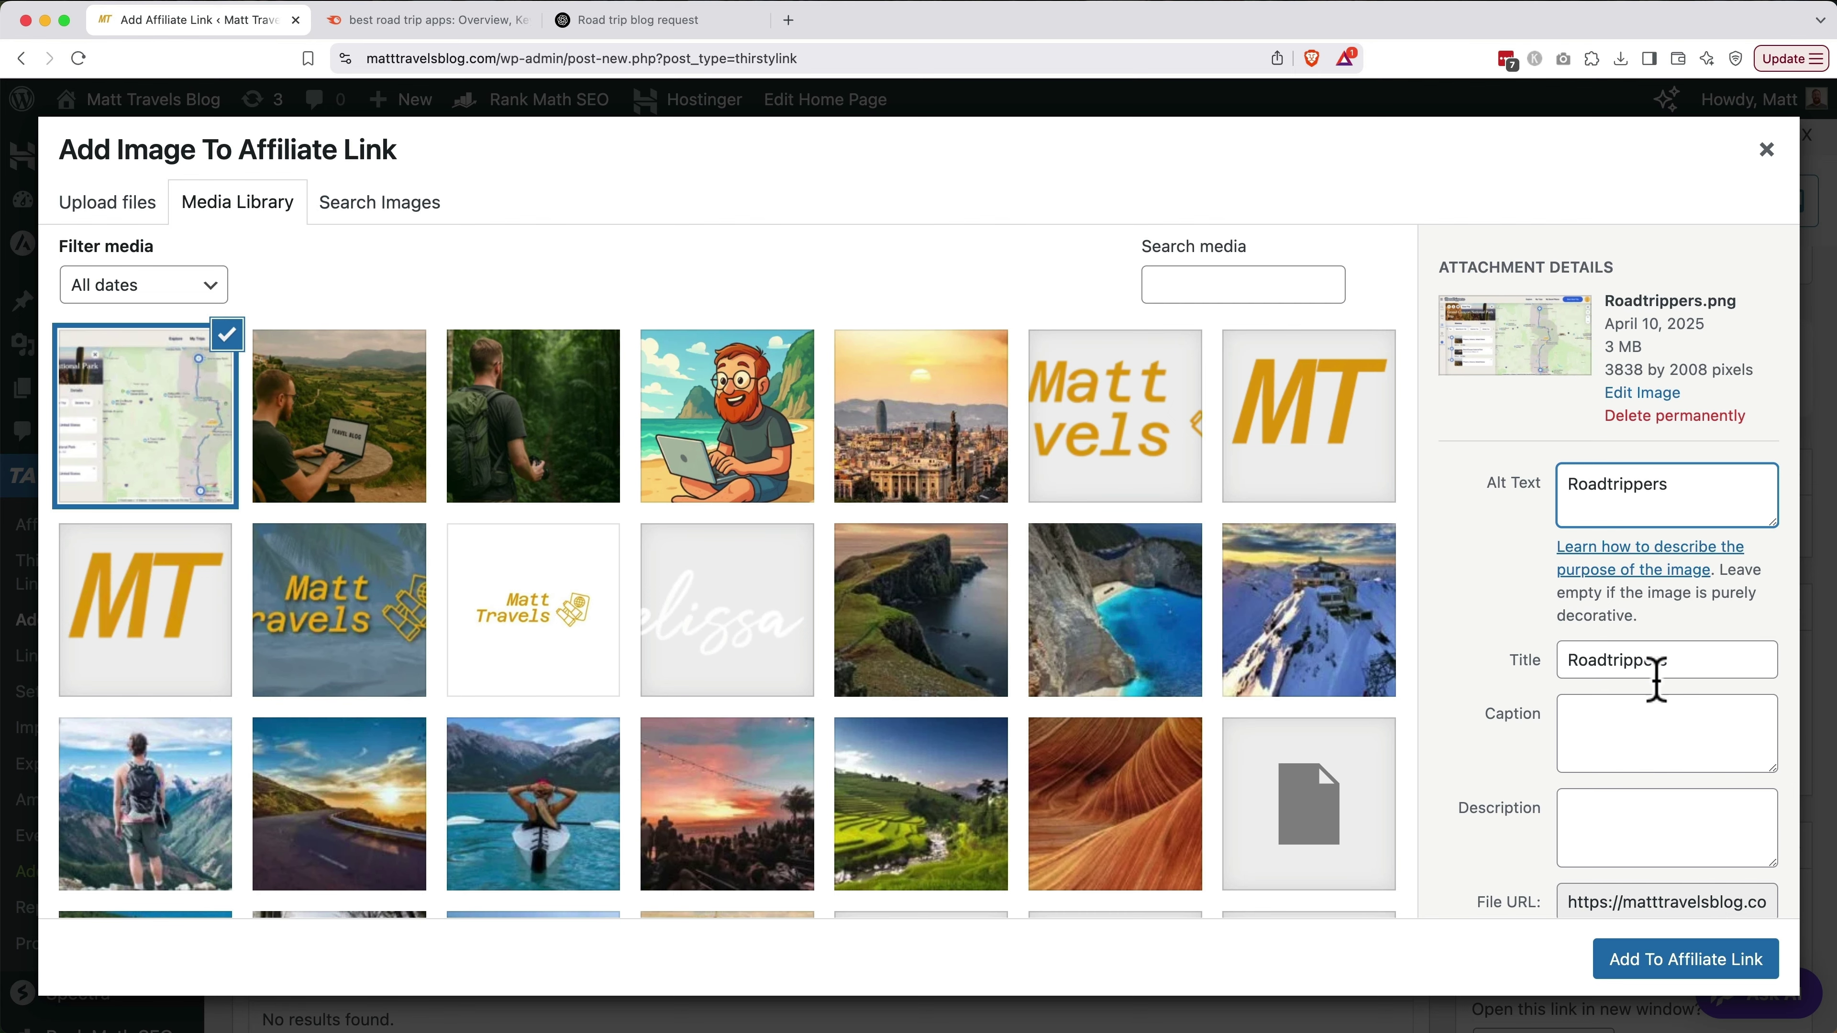
click(1693, 961)
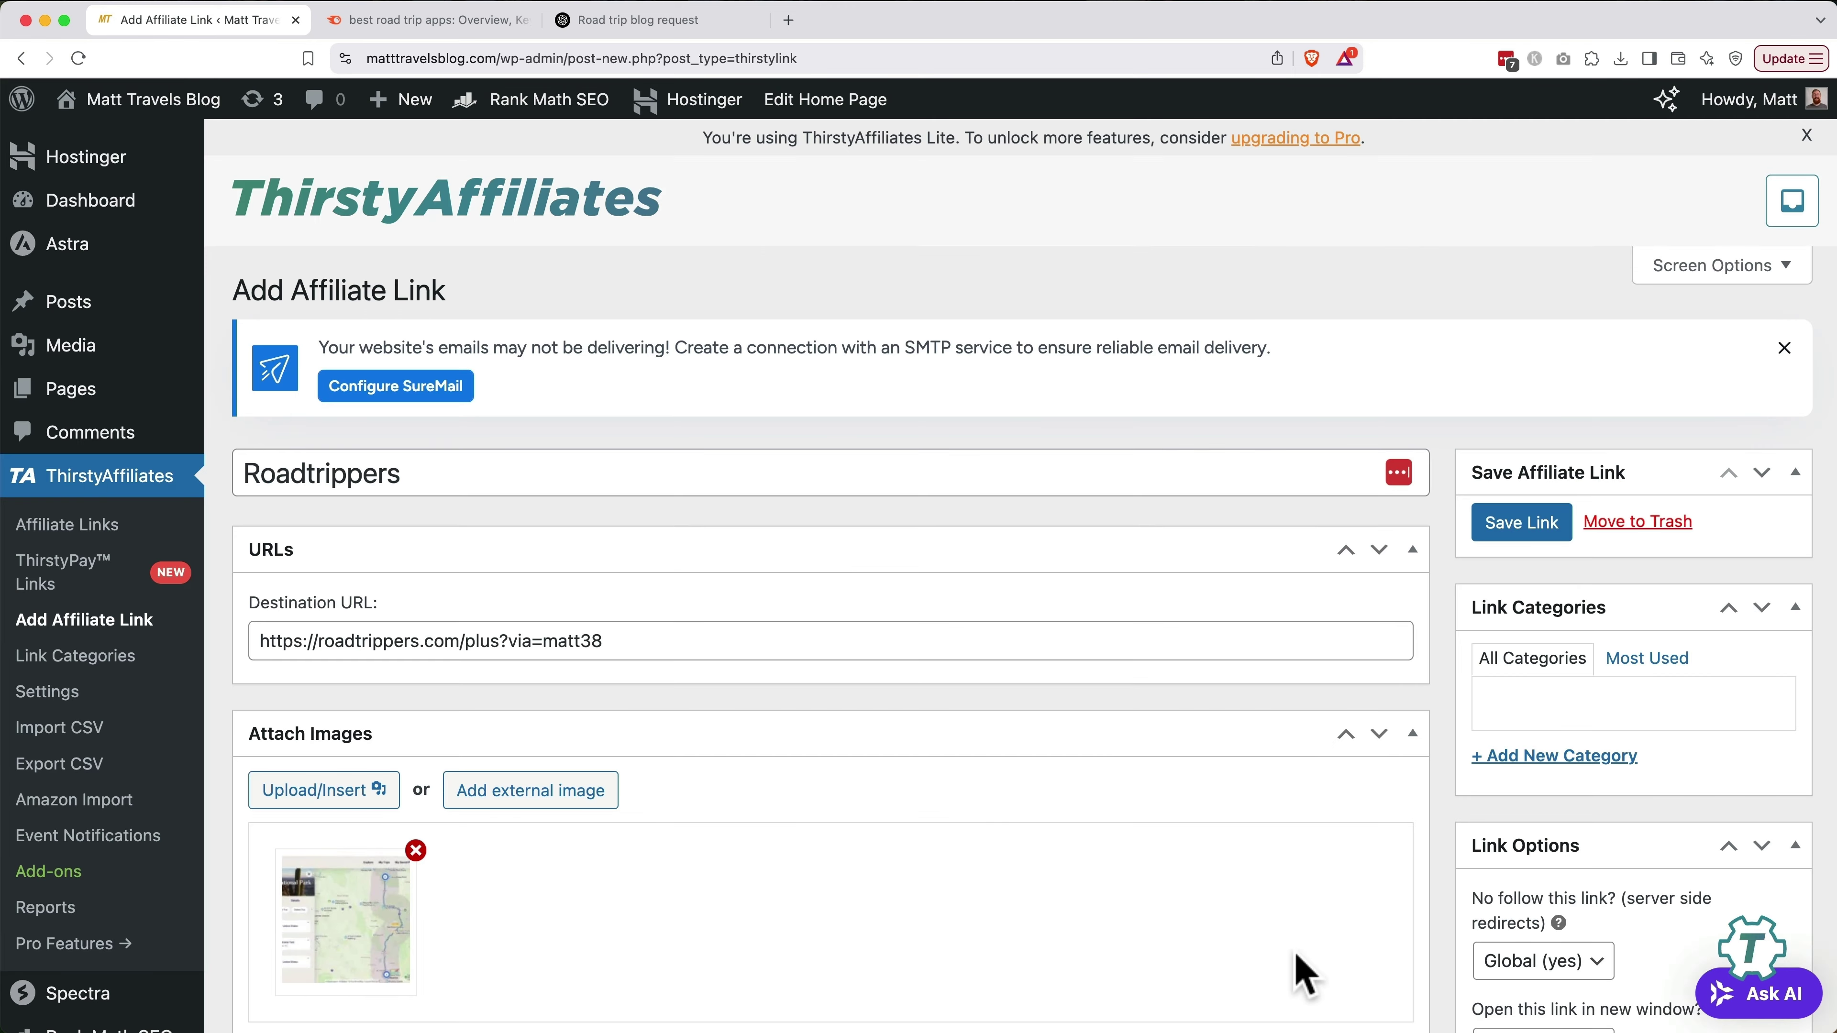
Add the link to a new 'Travel Tools' category and save it
scroll(1275, 970, down, 5)
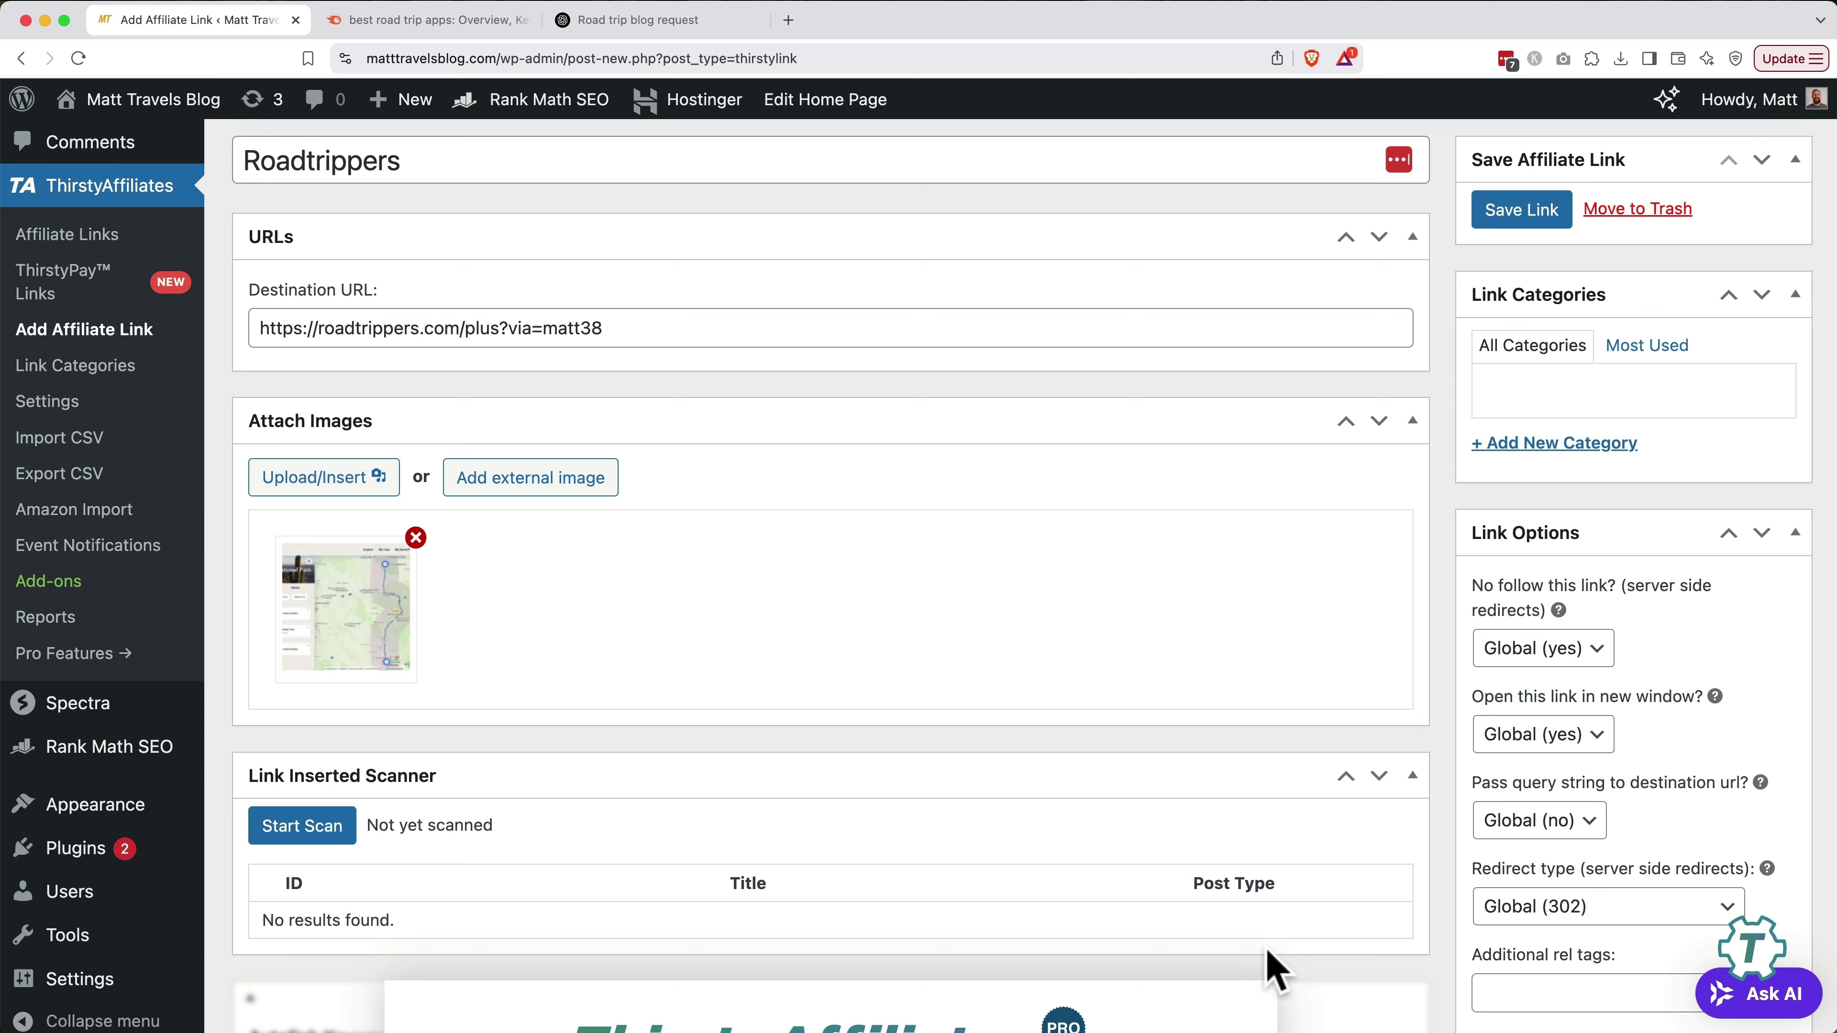
click(1582, 449)
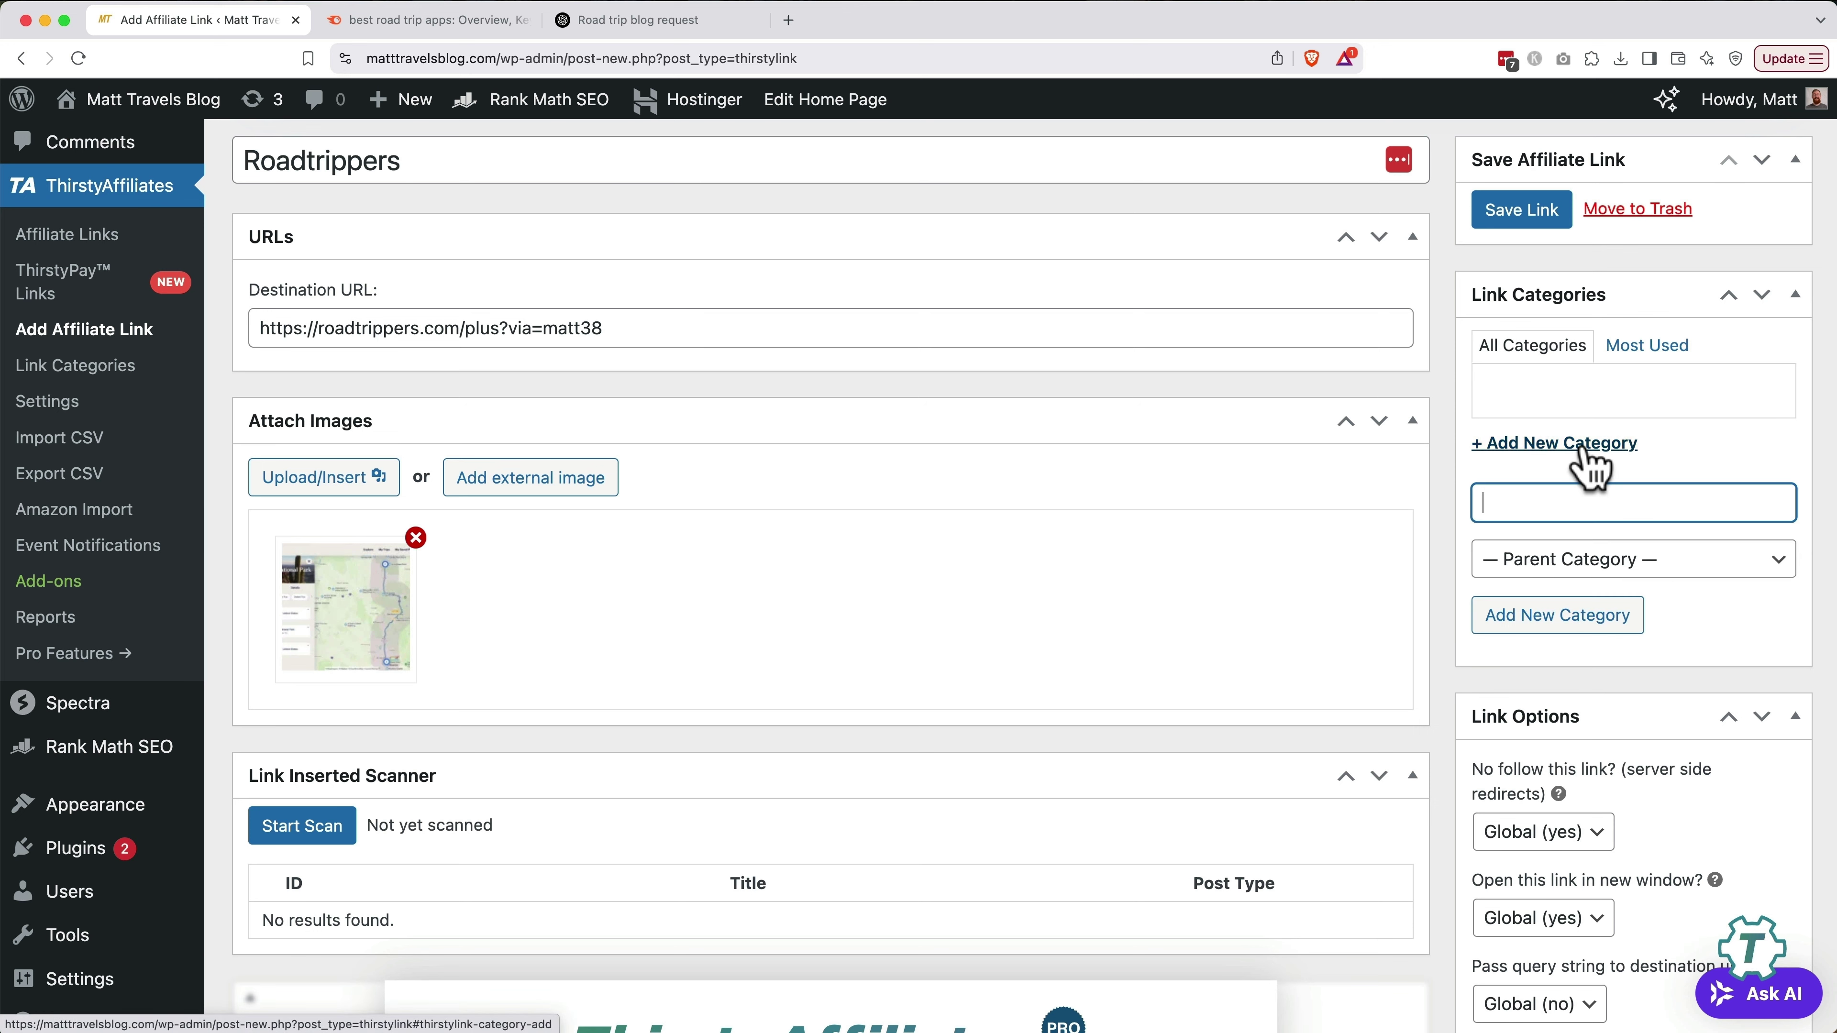
text(Travel)
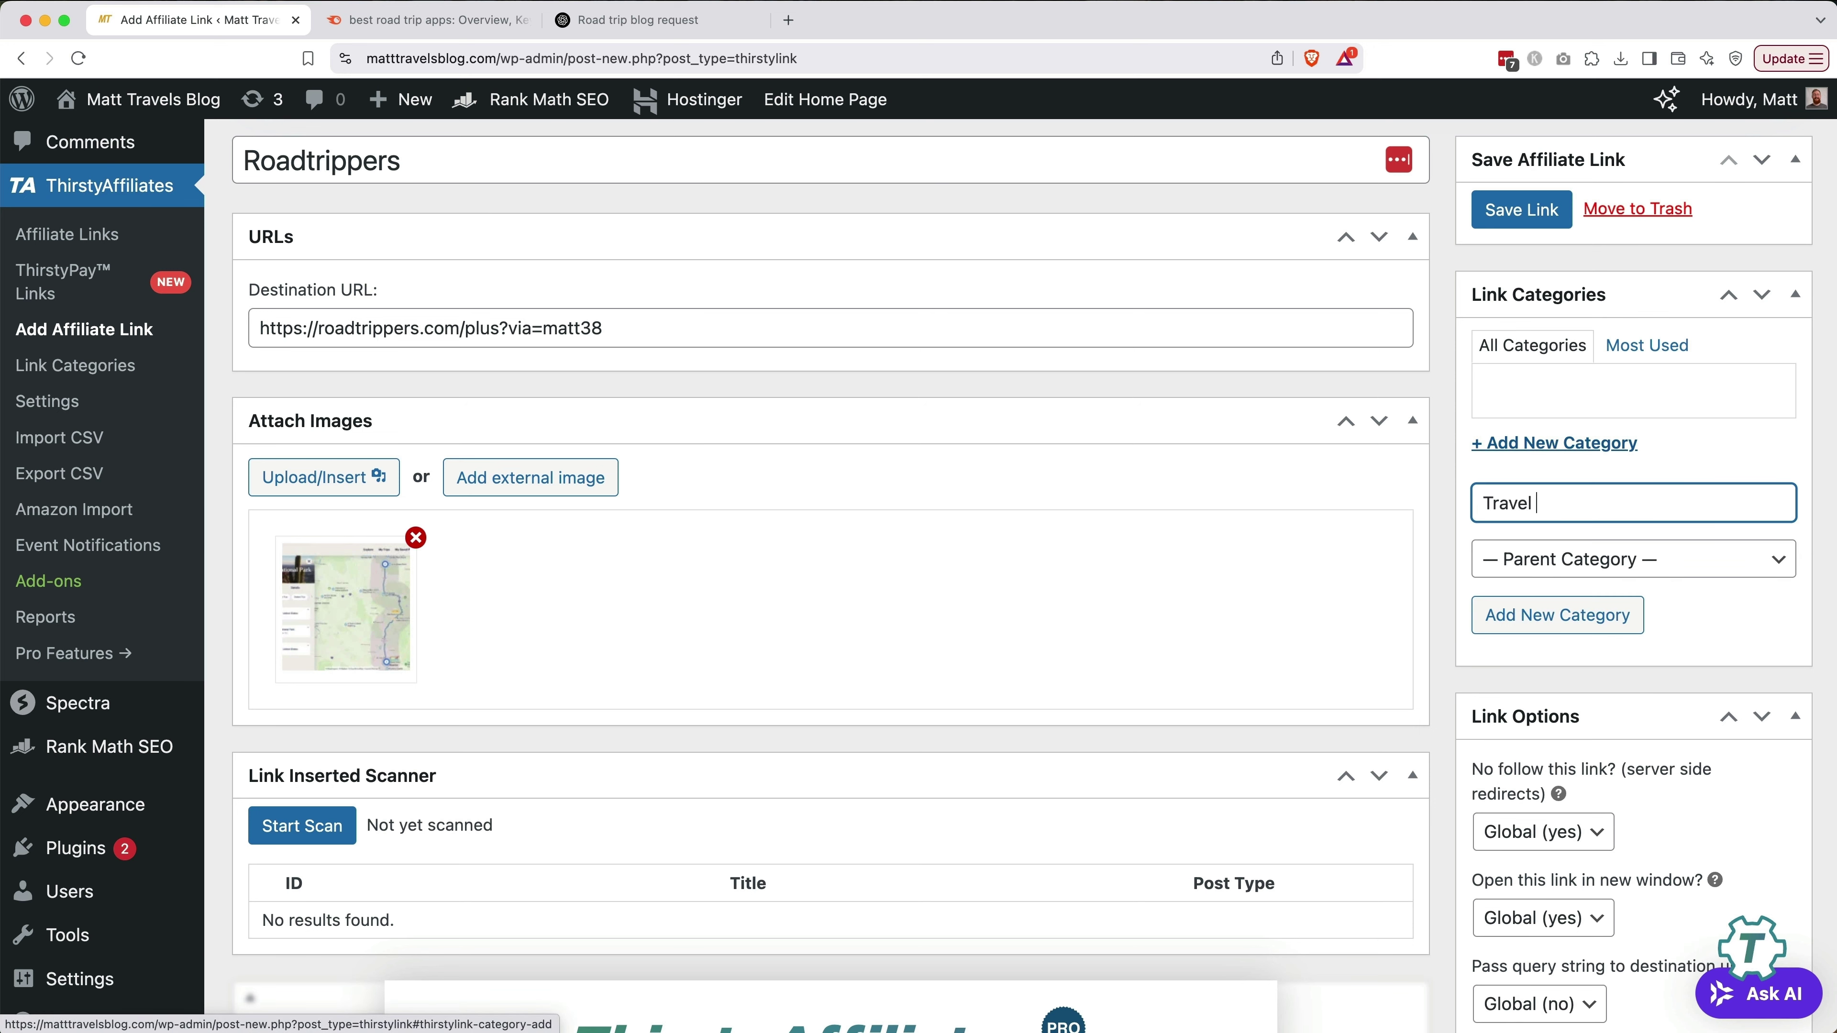
text( Tools)
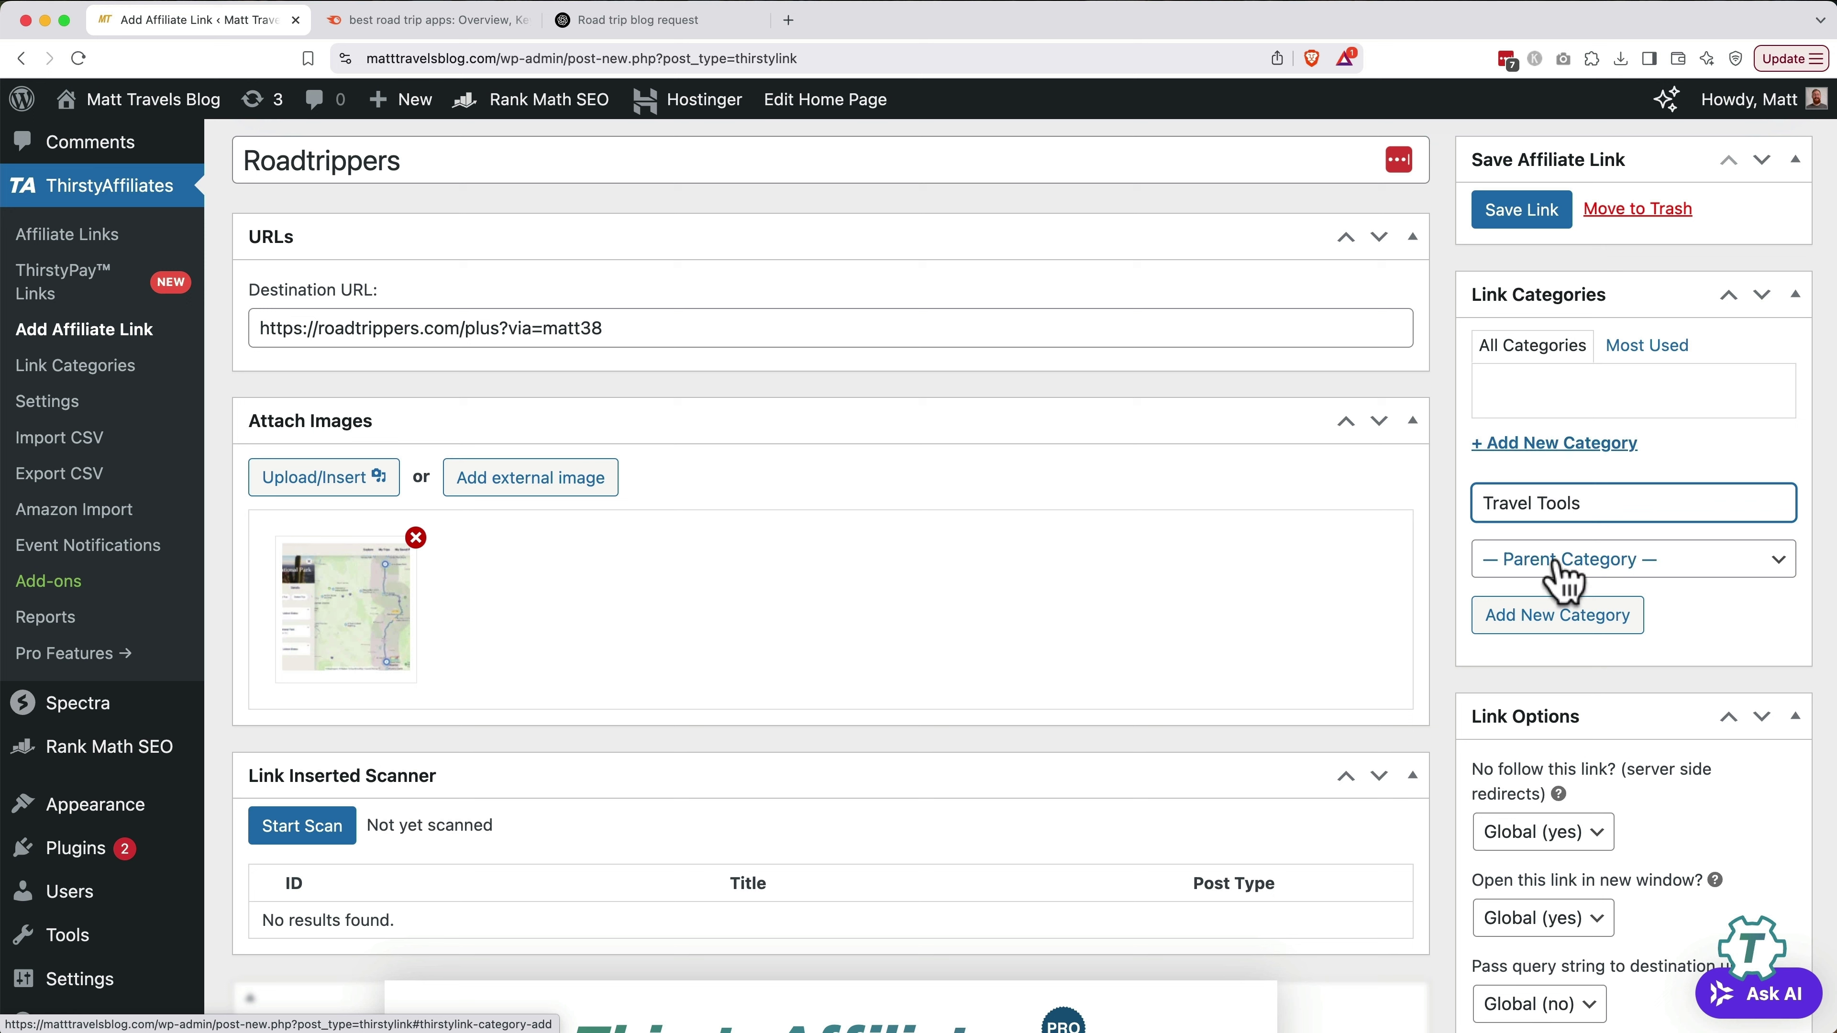
click(1556, 616)
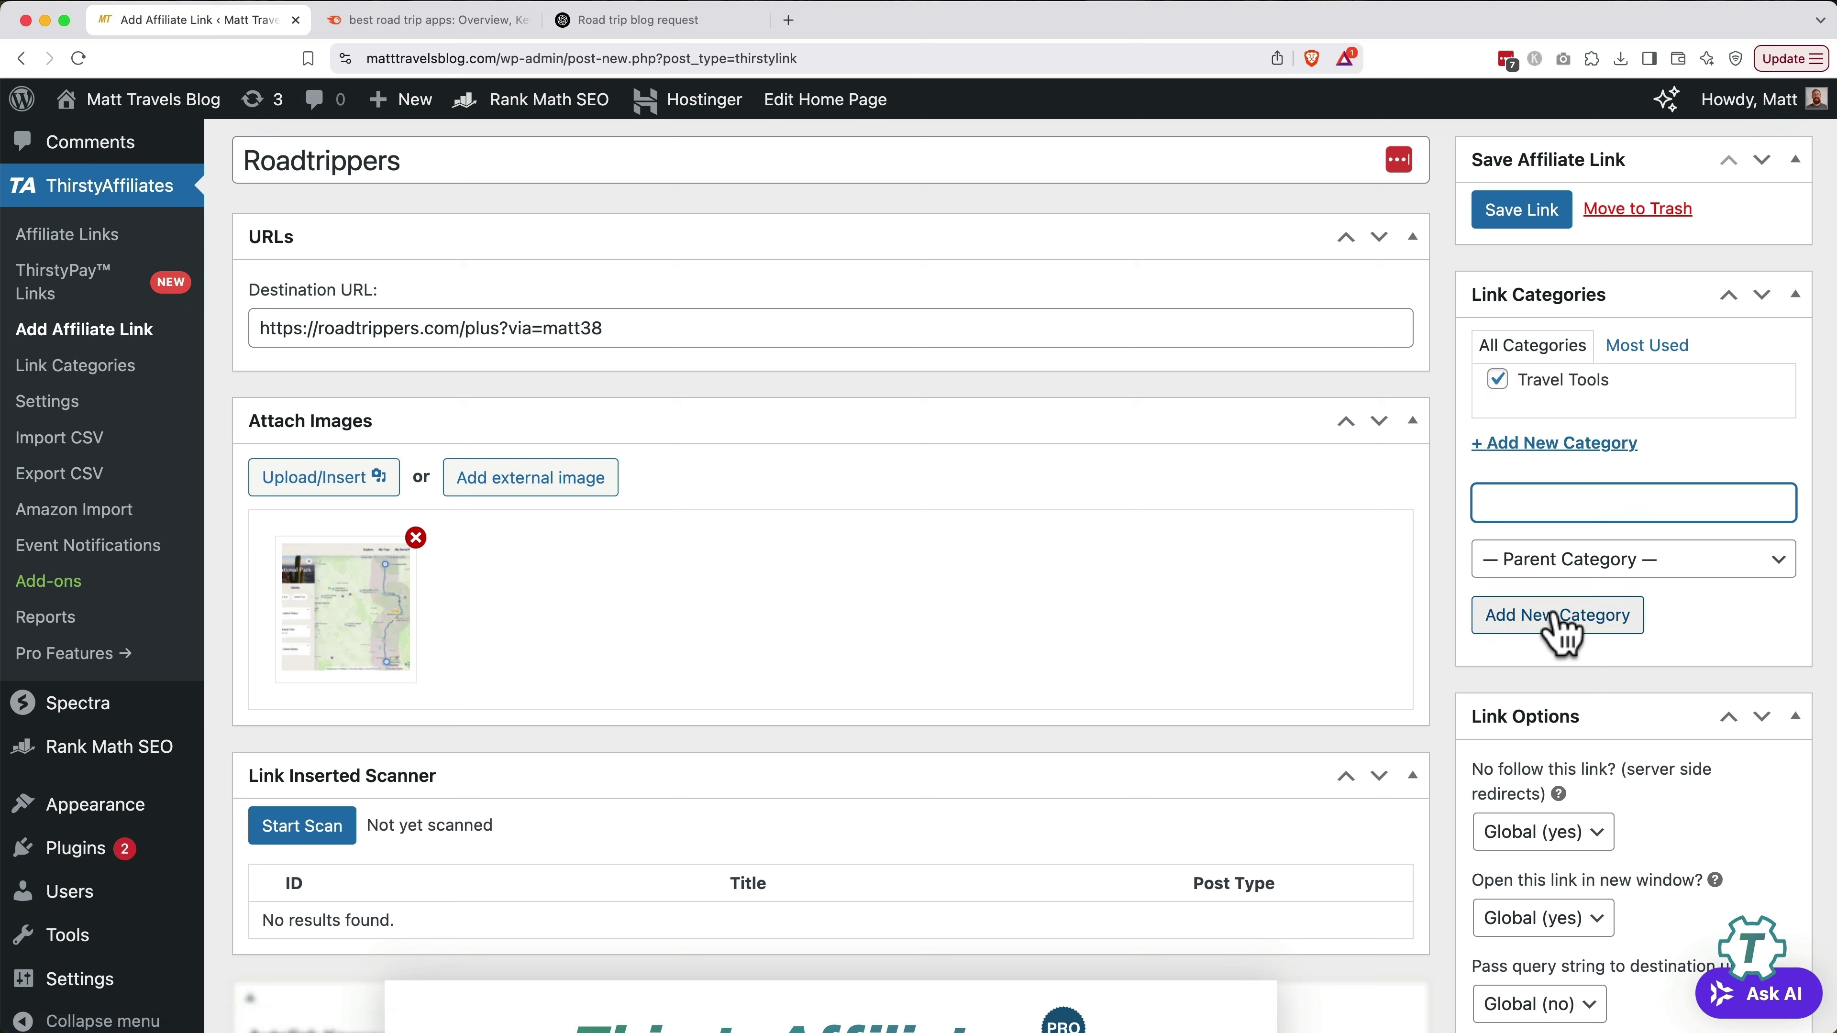
click(1519, 227)
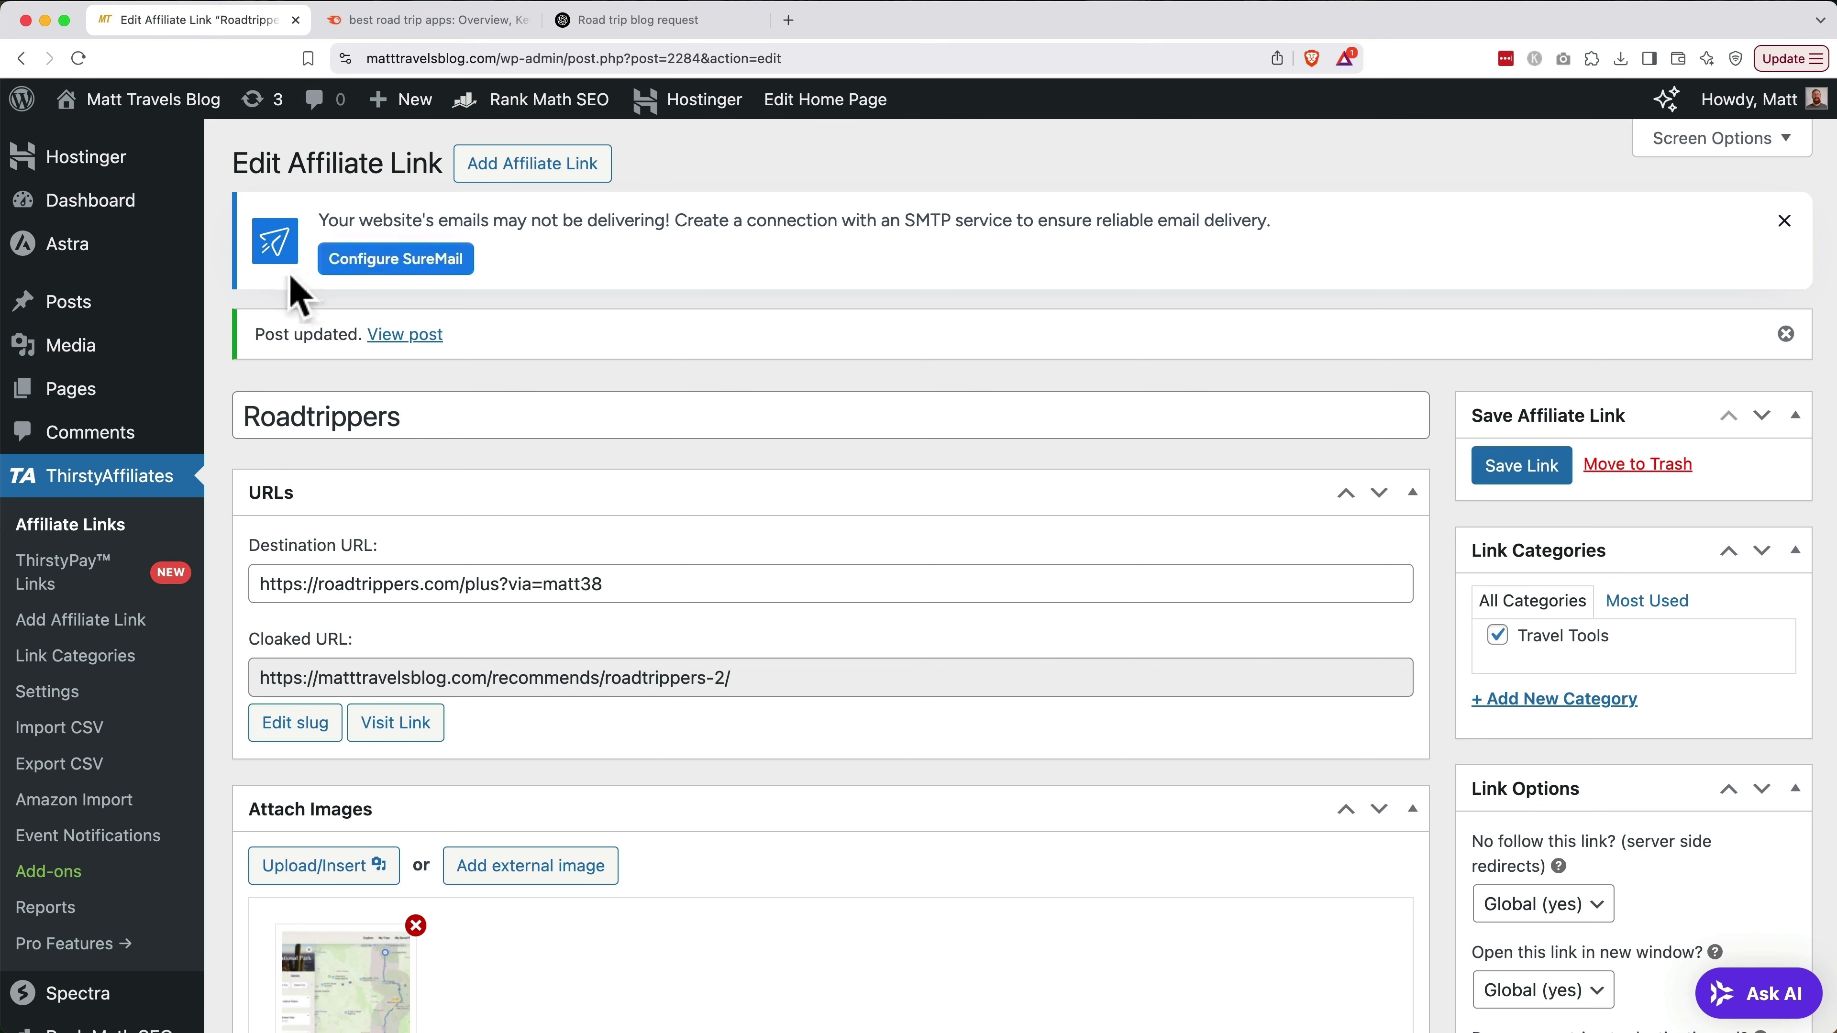
Open the road-trip apps draft and scroll down to the Roadtrippers section
click(79, 309)
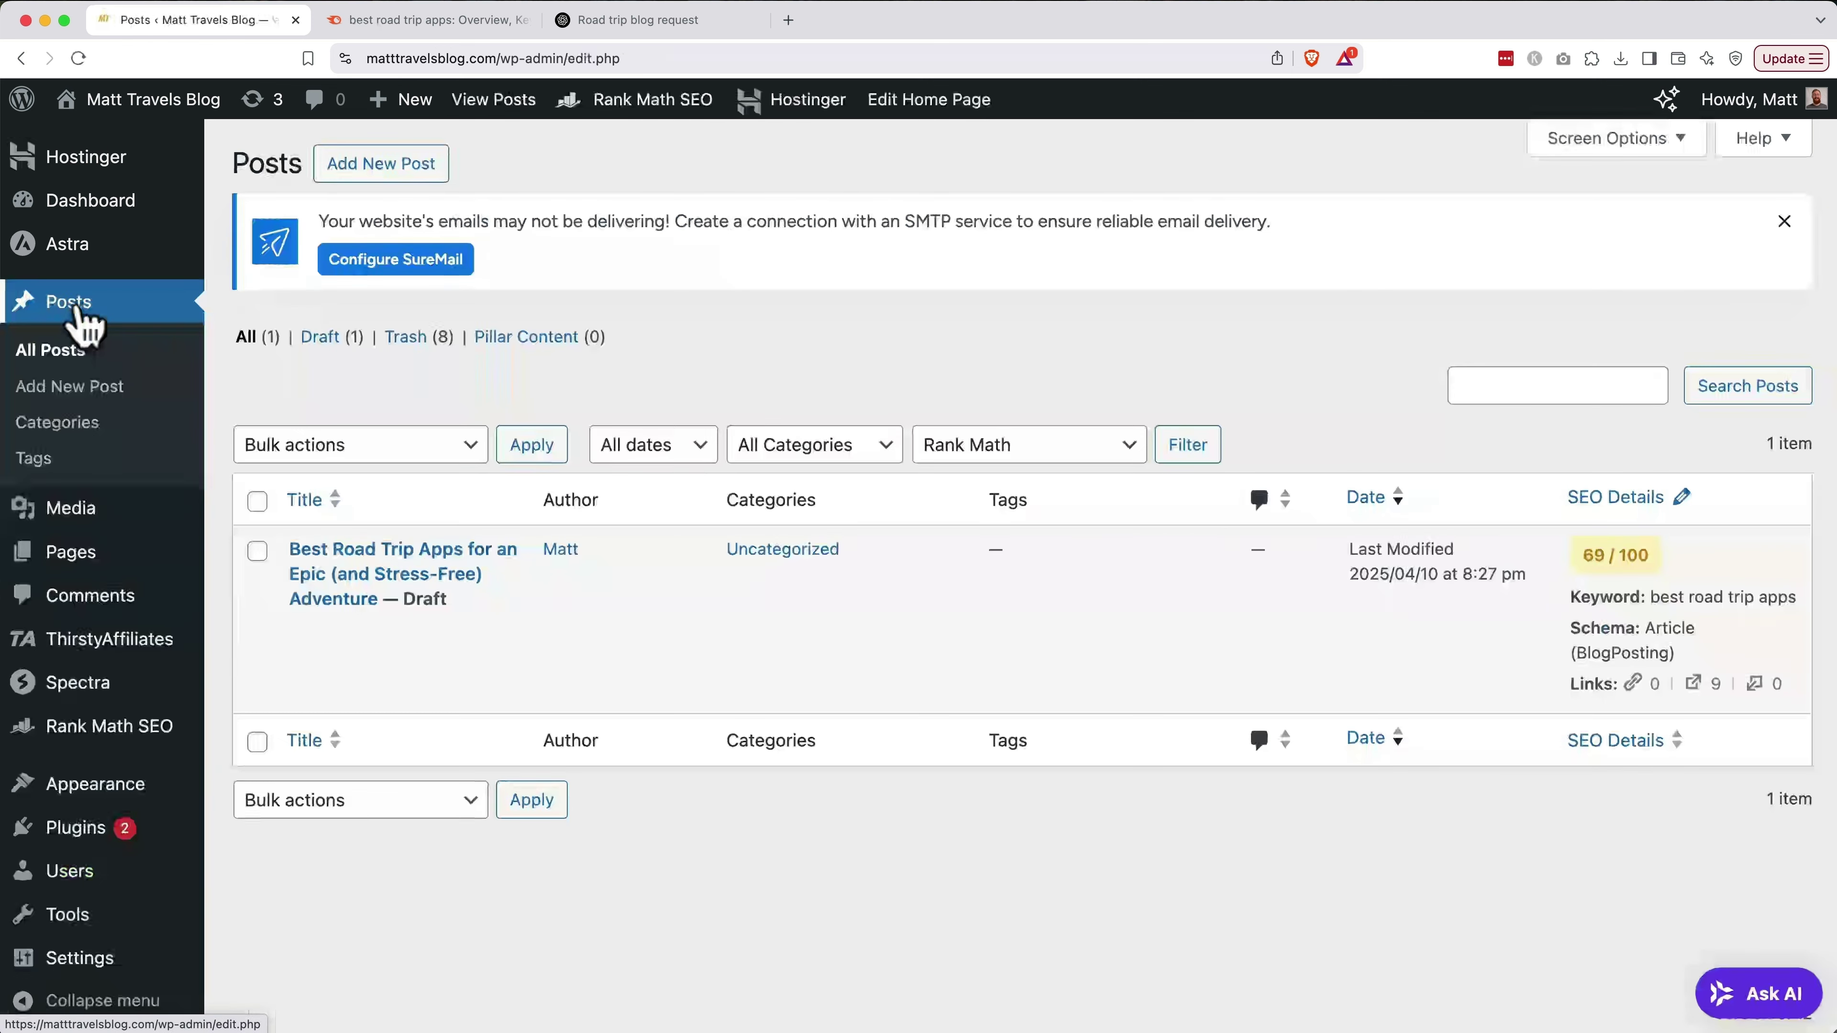
click(304, 629)
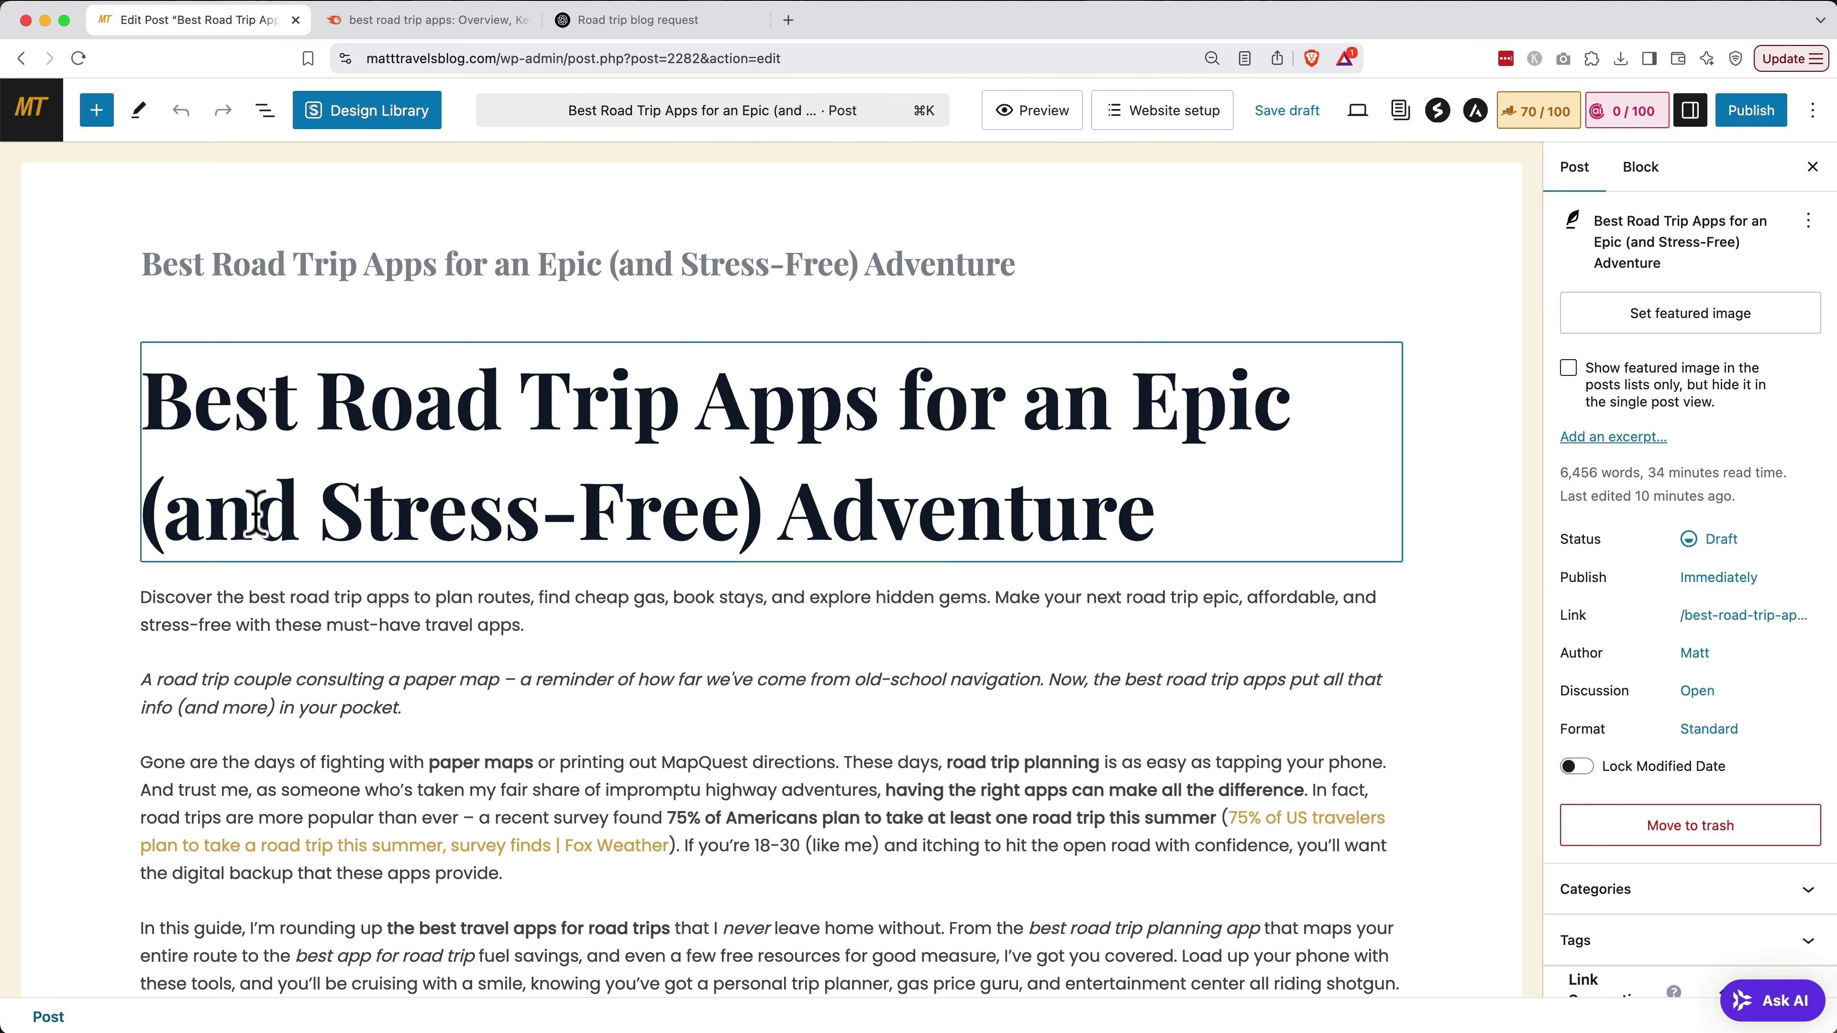
scroll(257, 515, down, 5)
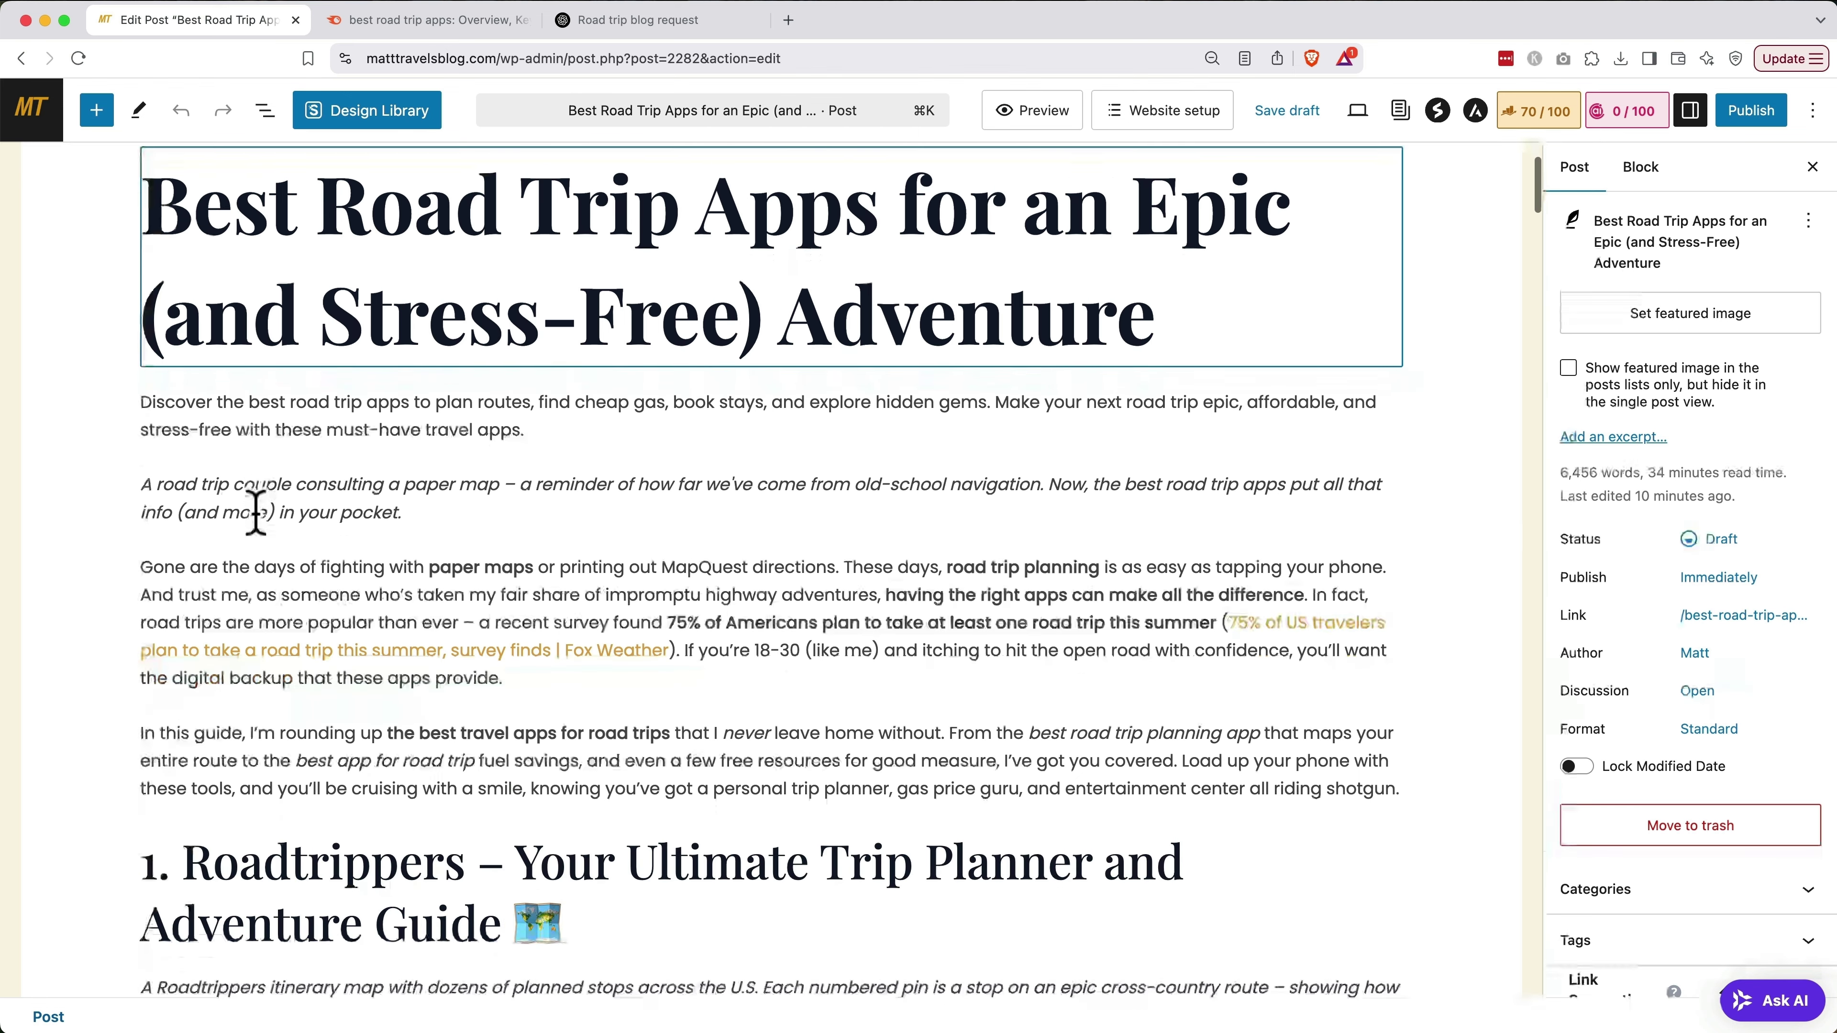
scroll(257, 515, down, 6)
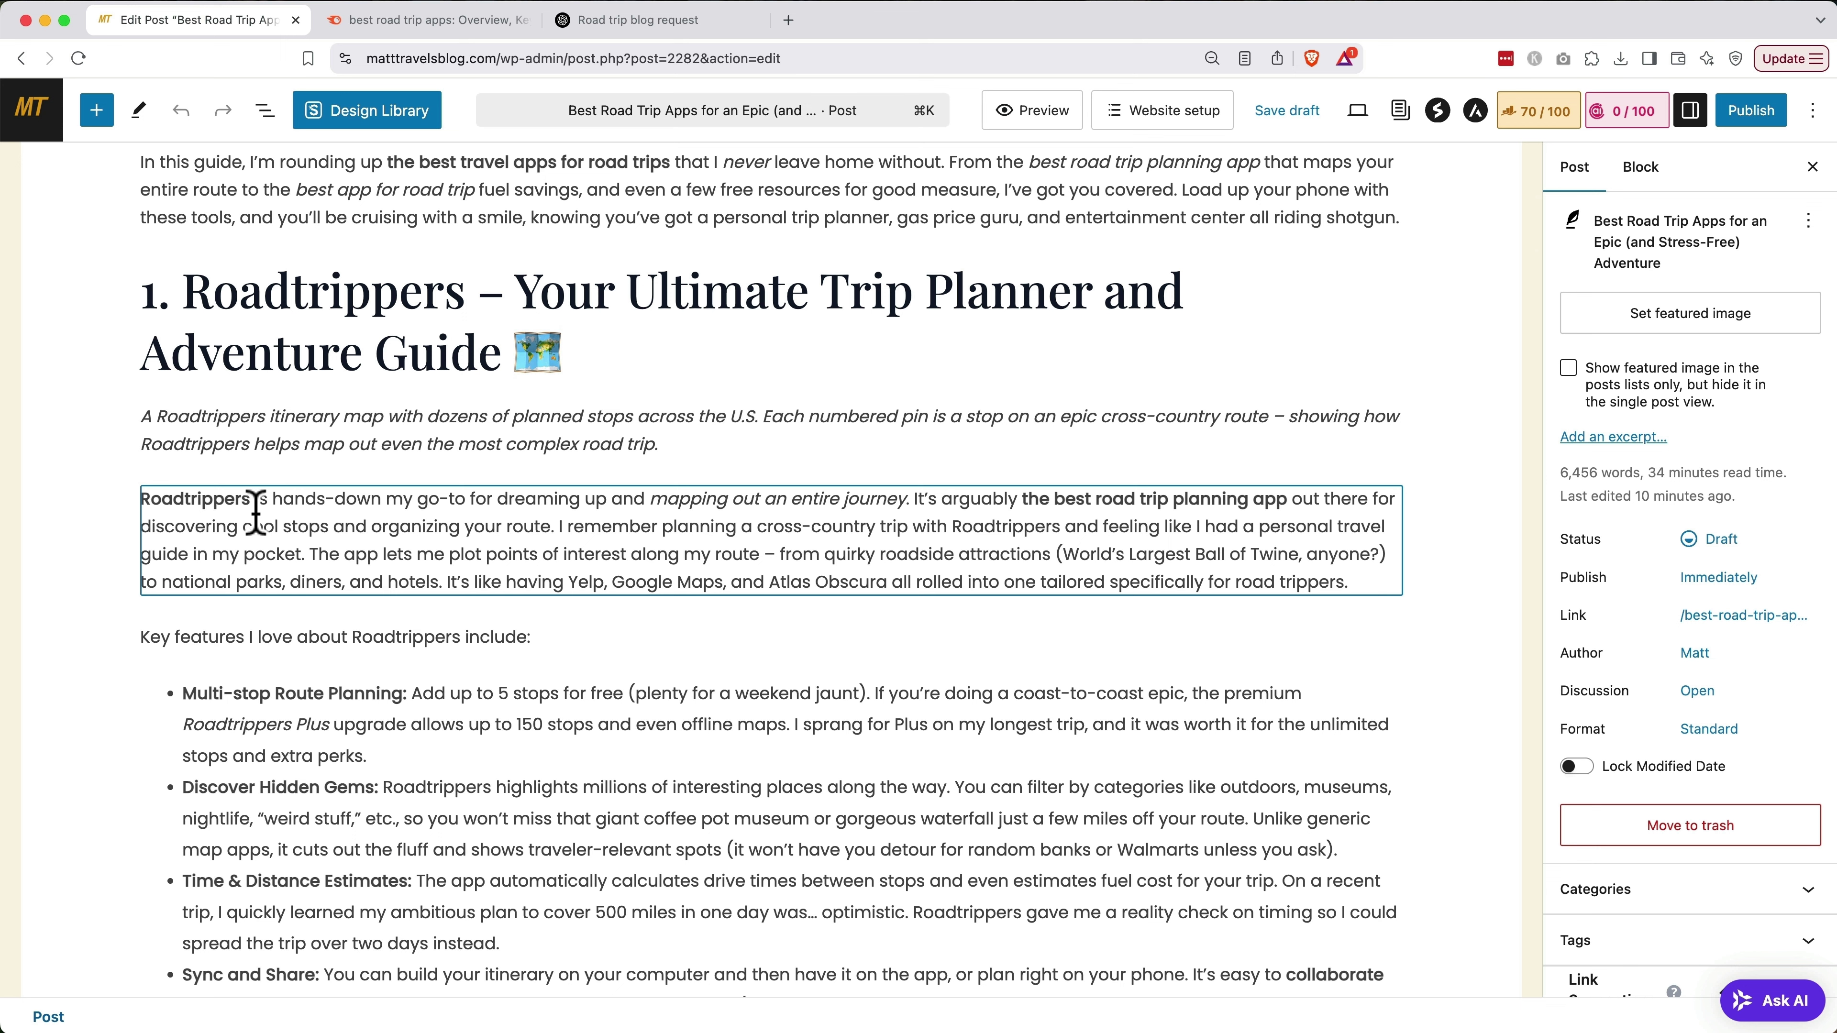
Link the word 'Roadtrippers' to the Roadtrippers affiliate link, found by searching 'road'
double_click(209, 499)
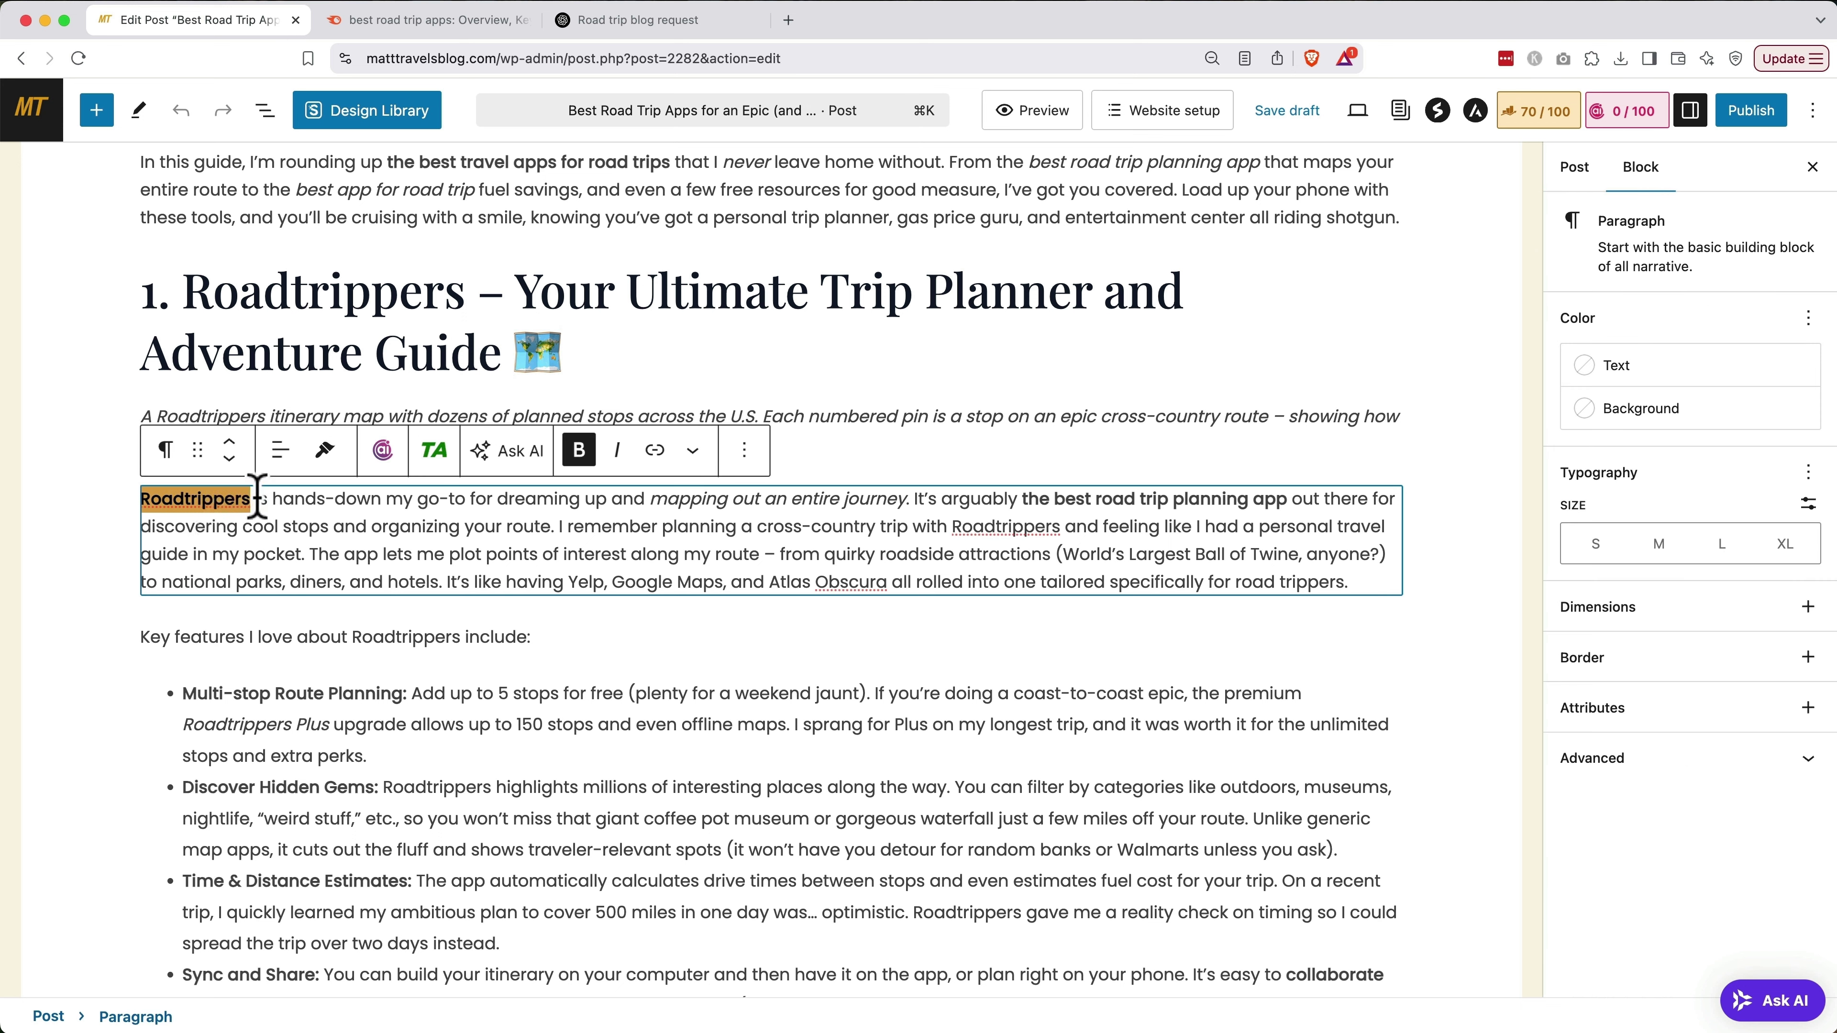
click(438, 454)
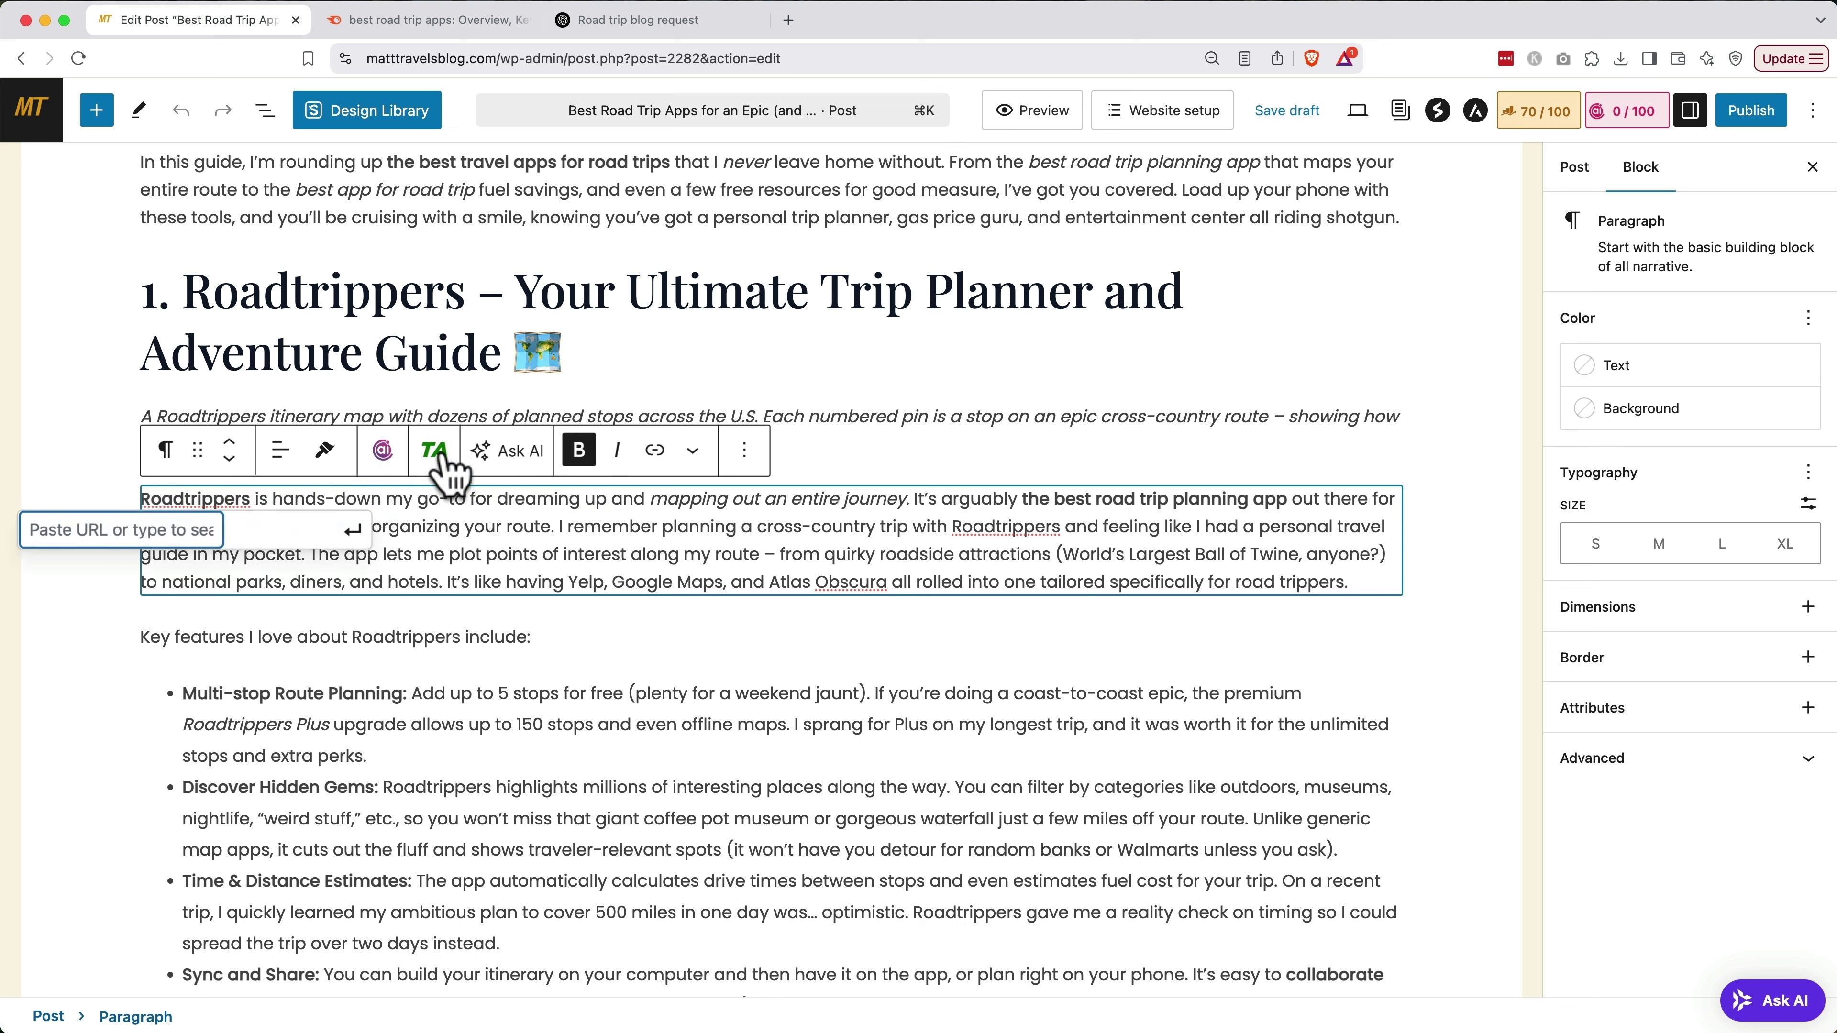
text(road)
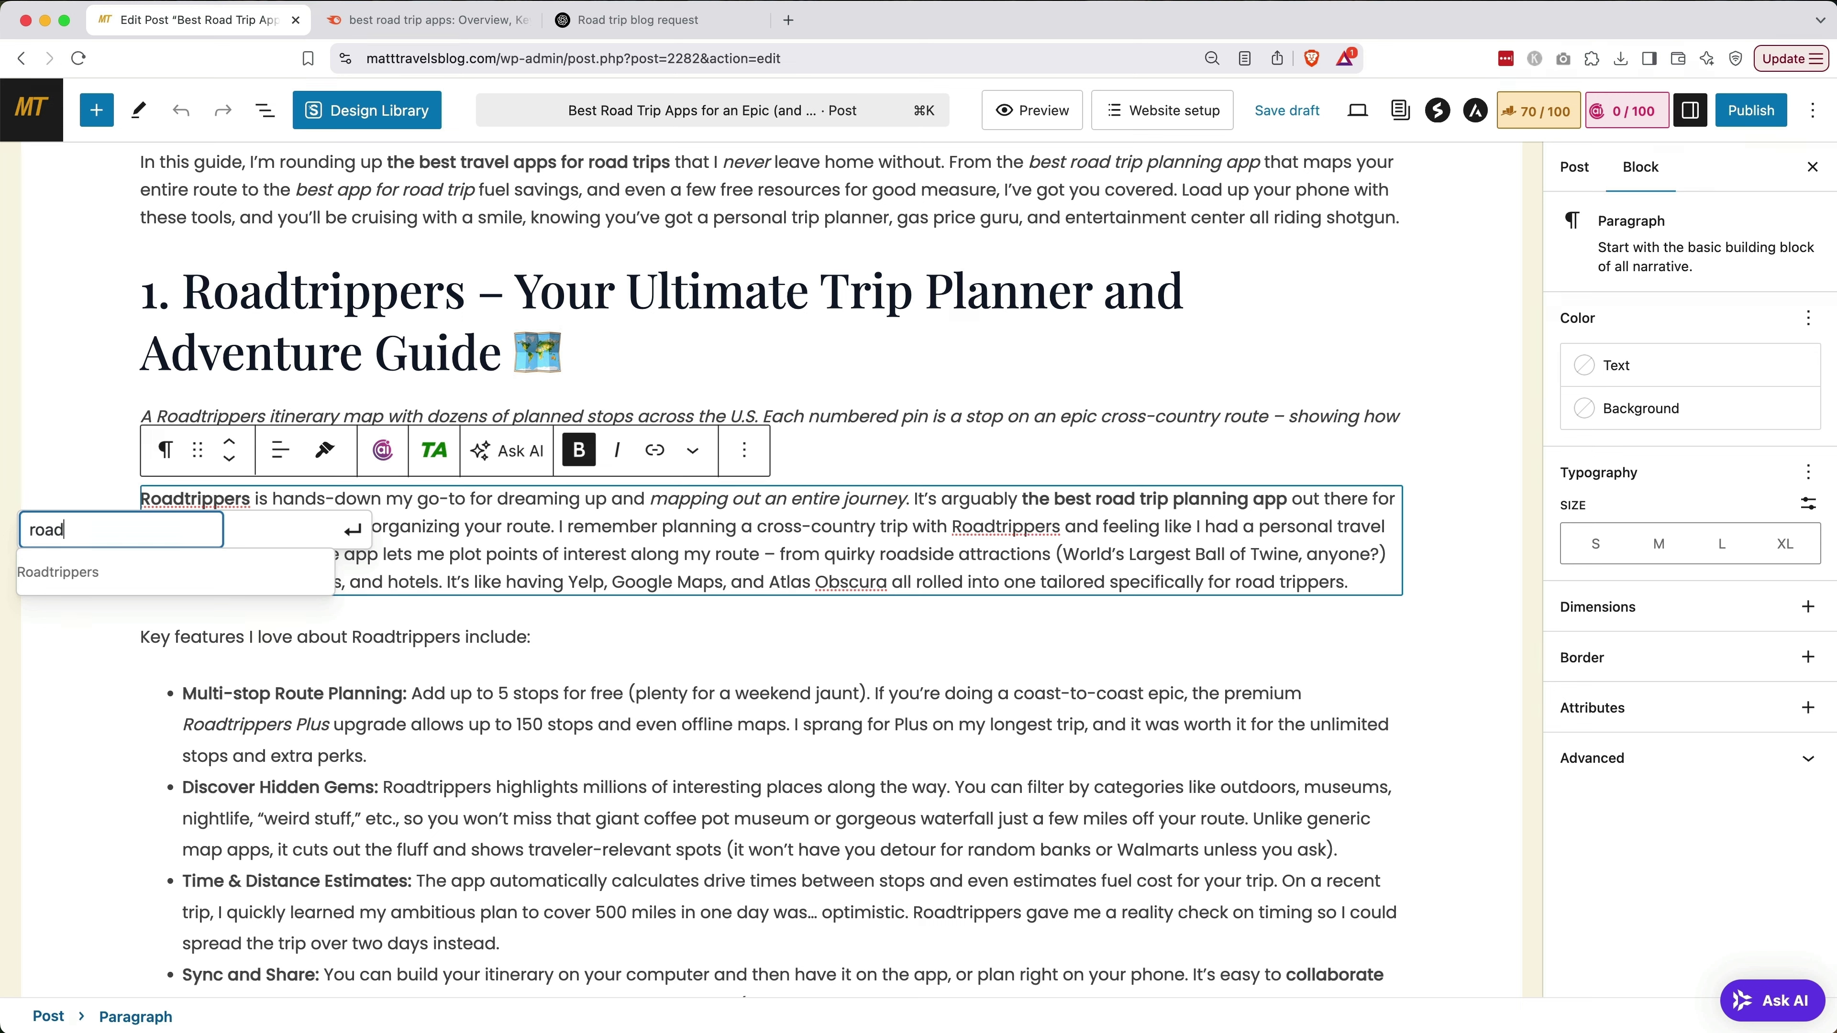
click(321, 576)
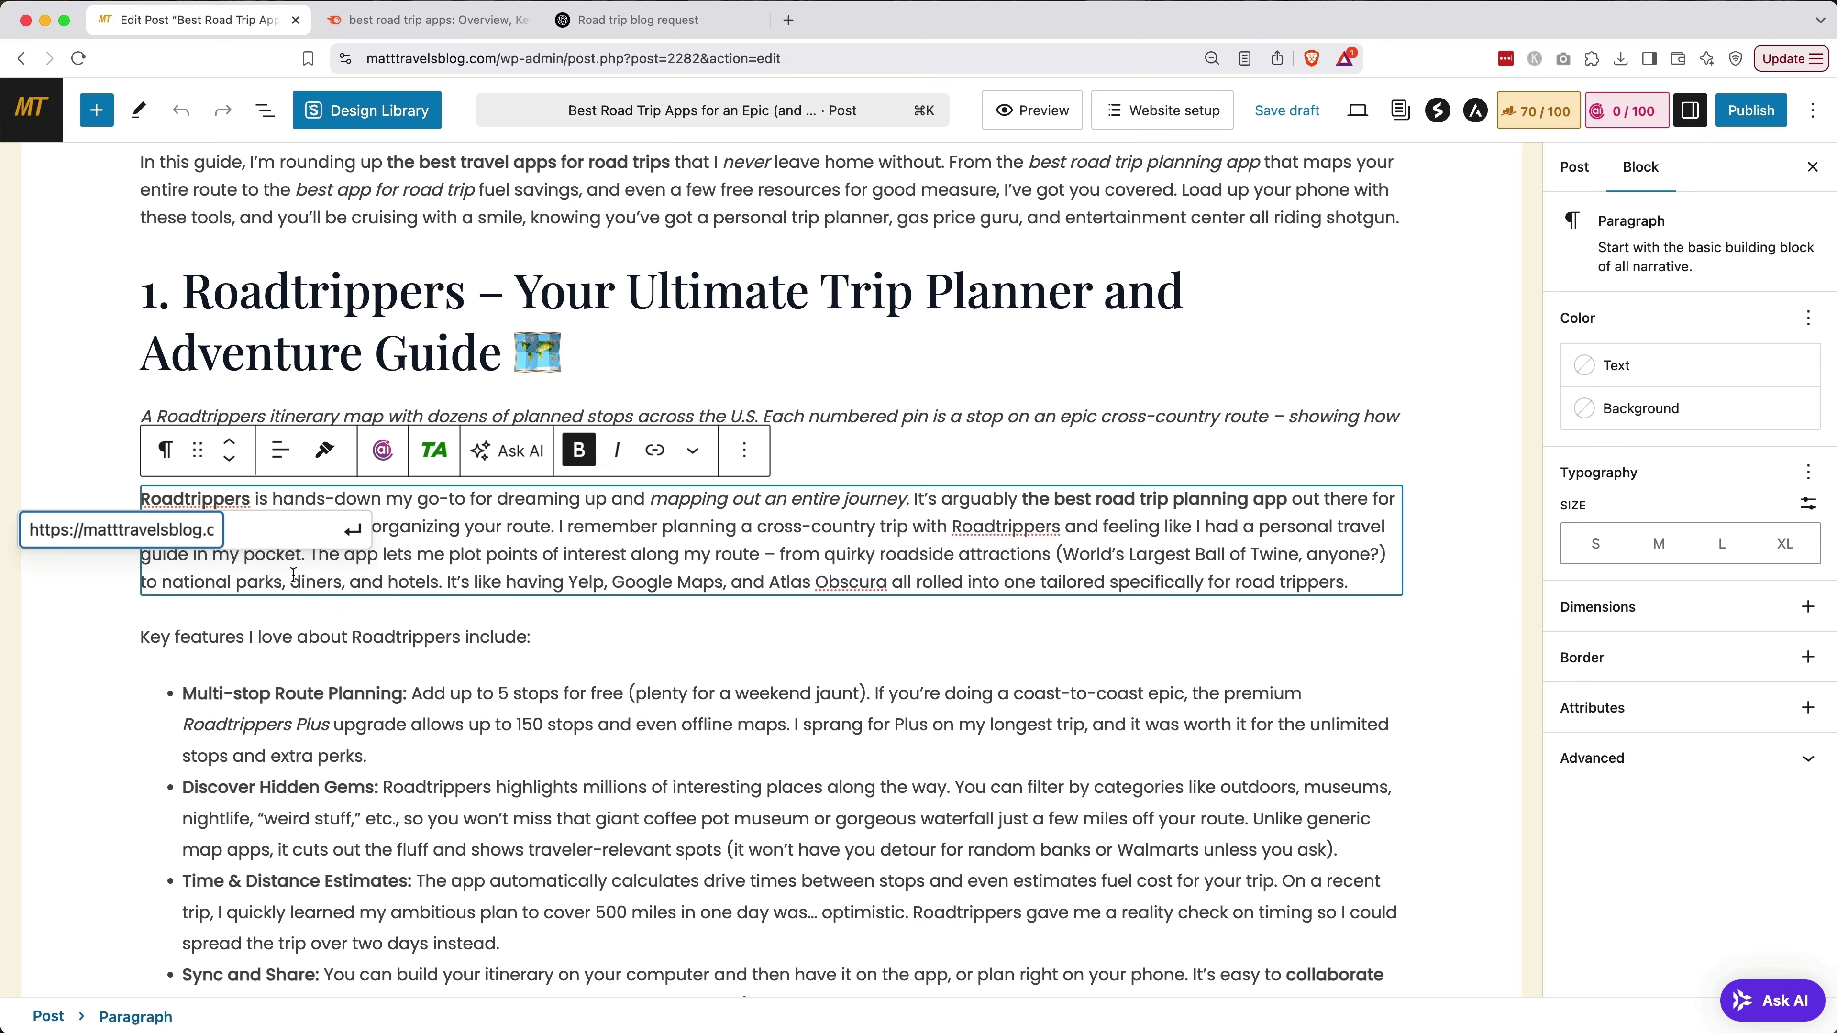
click(353, 531)
click(334, 614)
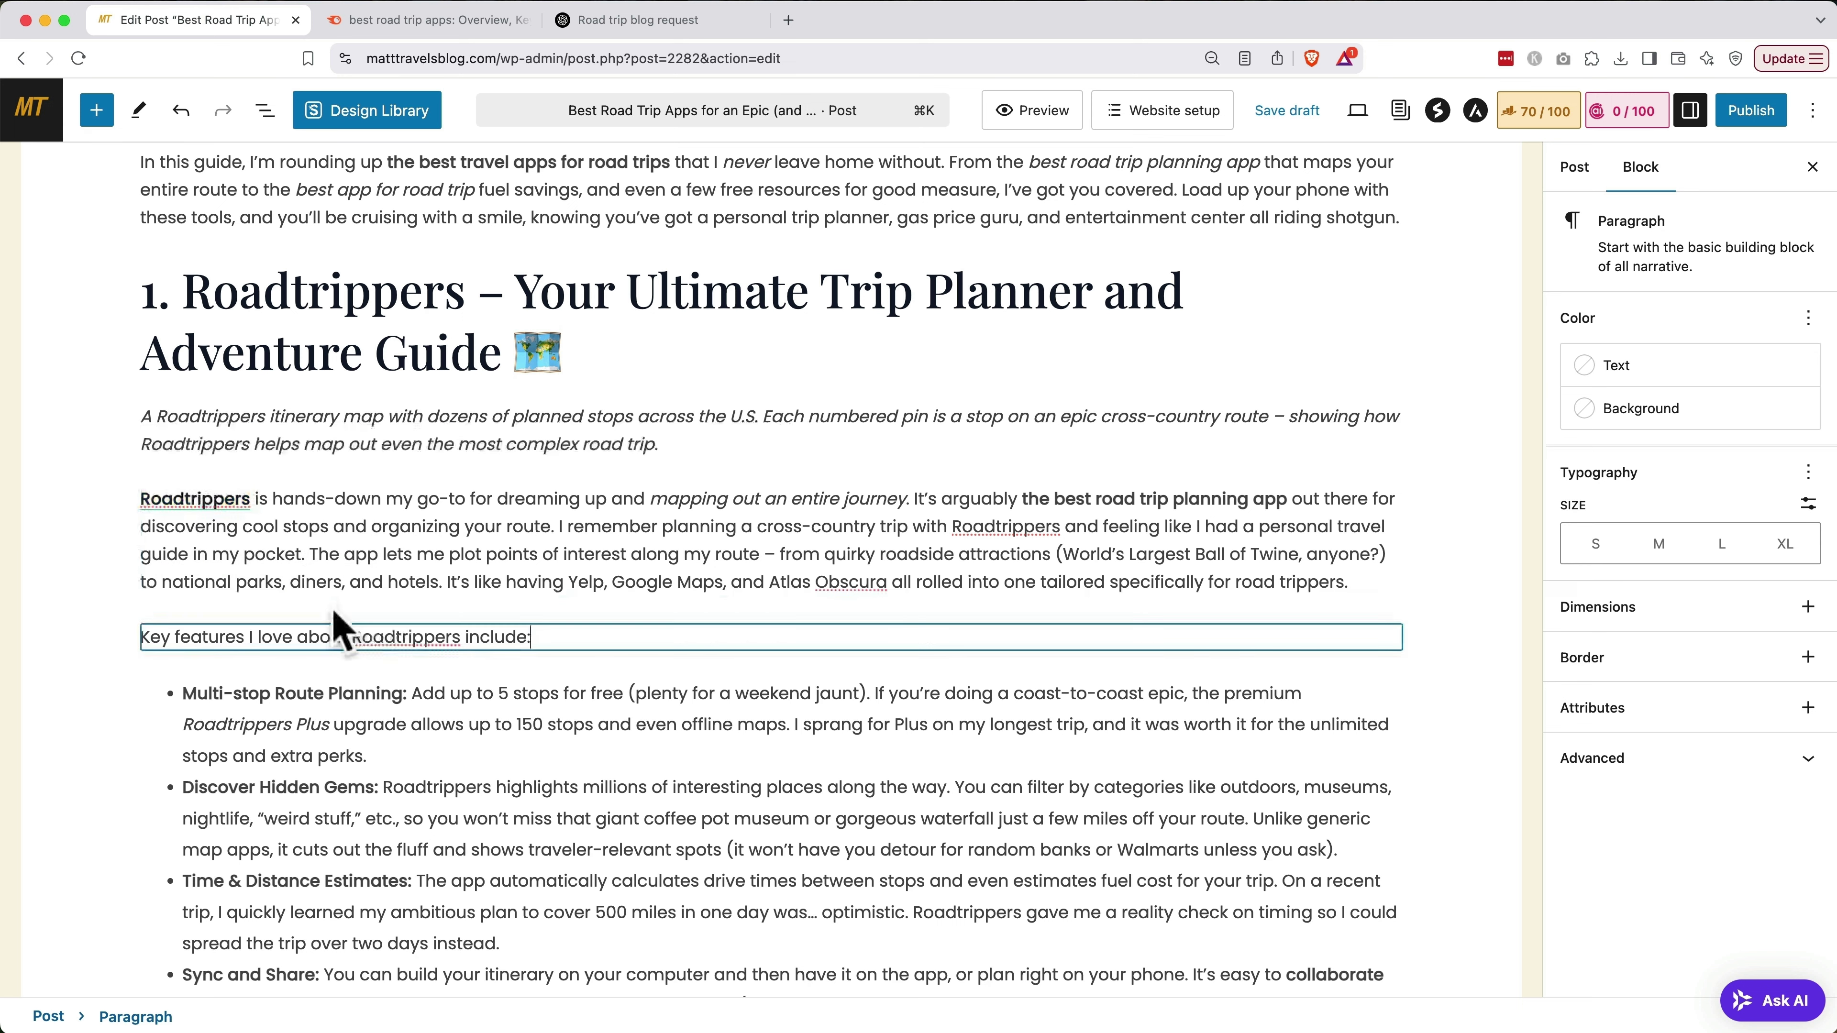
Select the Roadtrippers heading as the spot for a new block
click(231, 510)
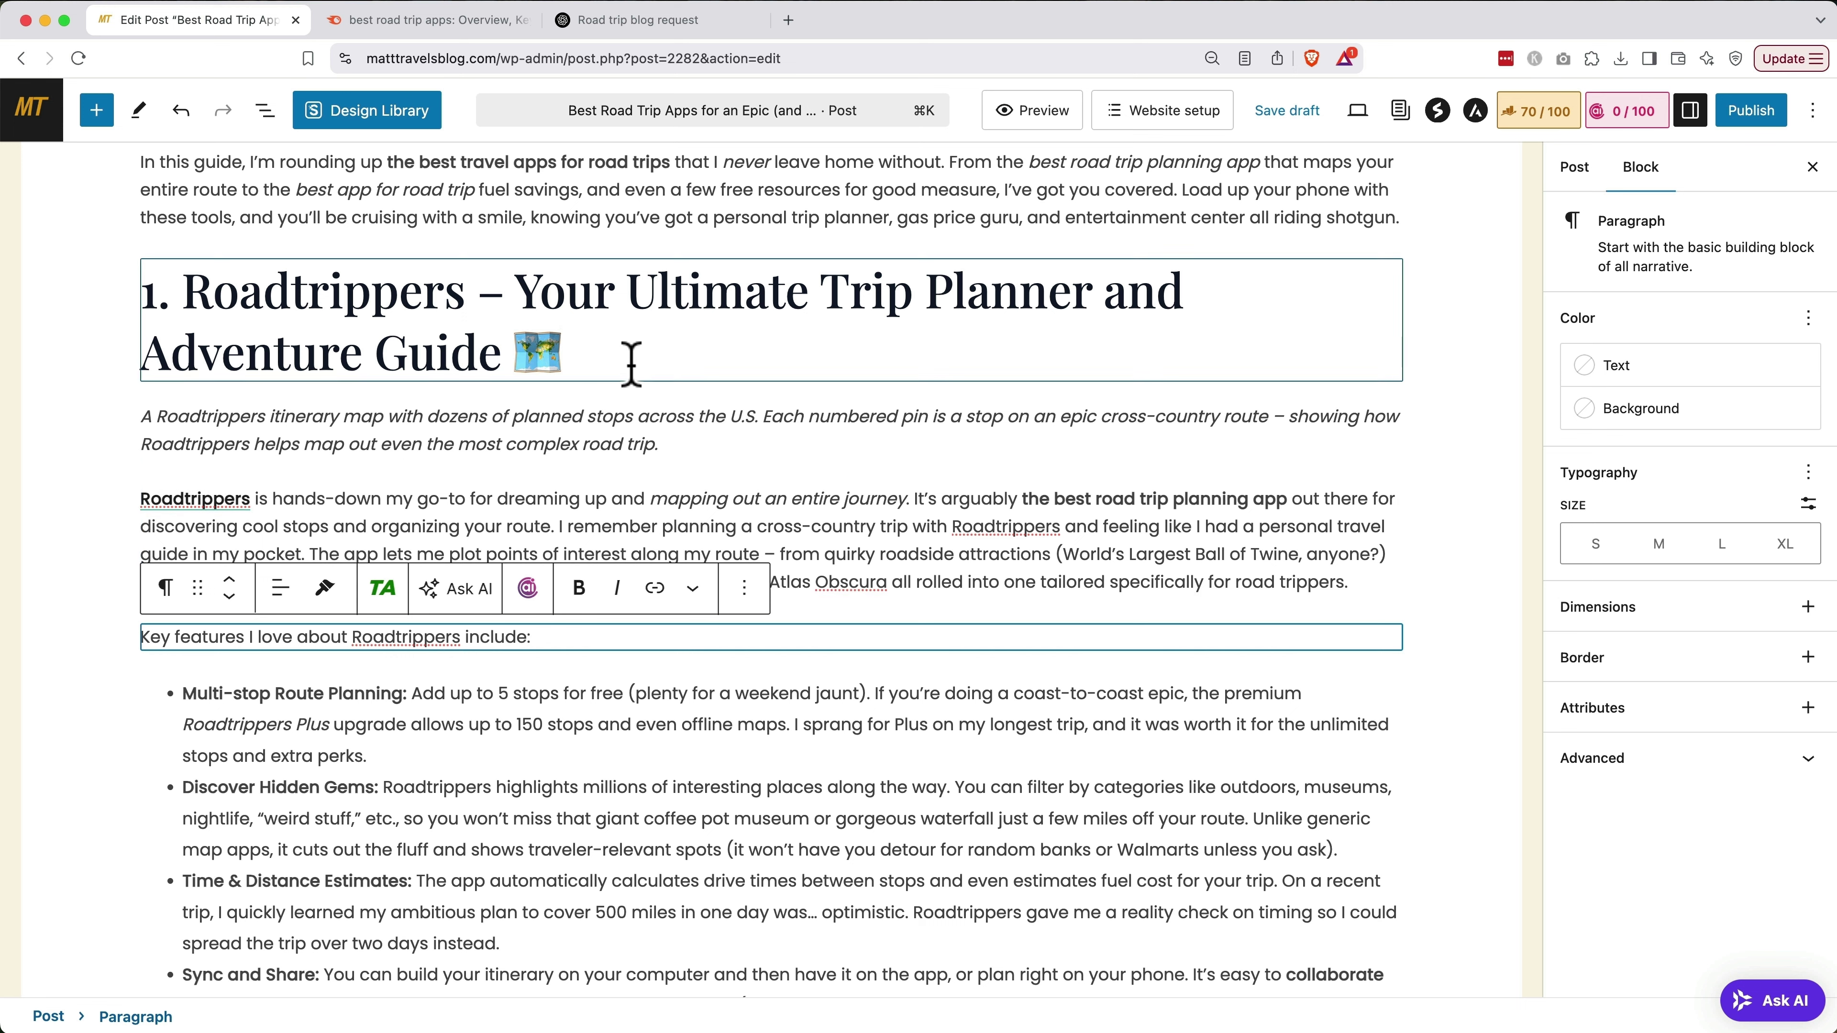
click(649, 356)
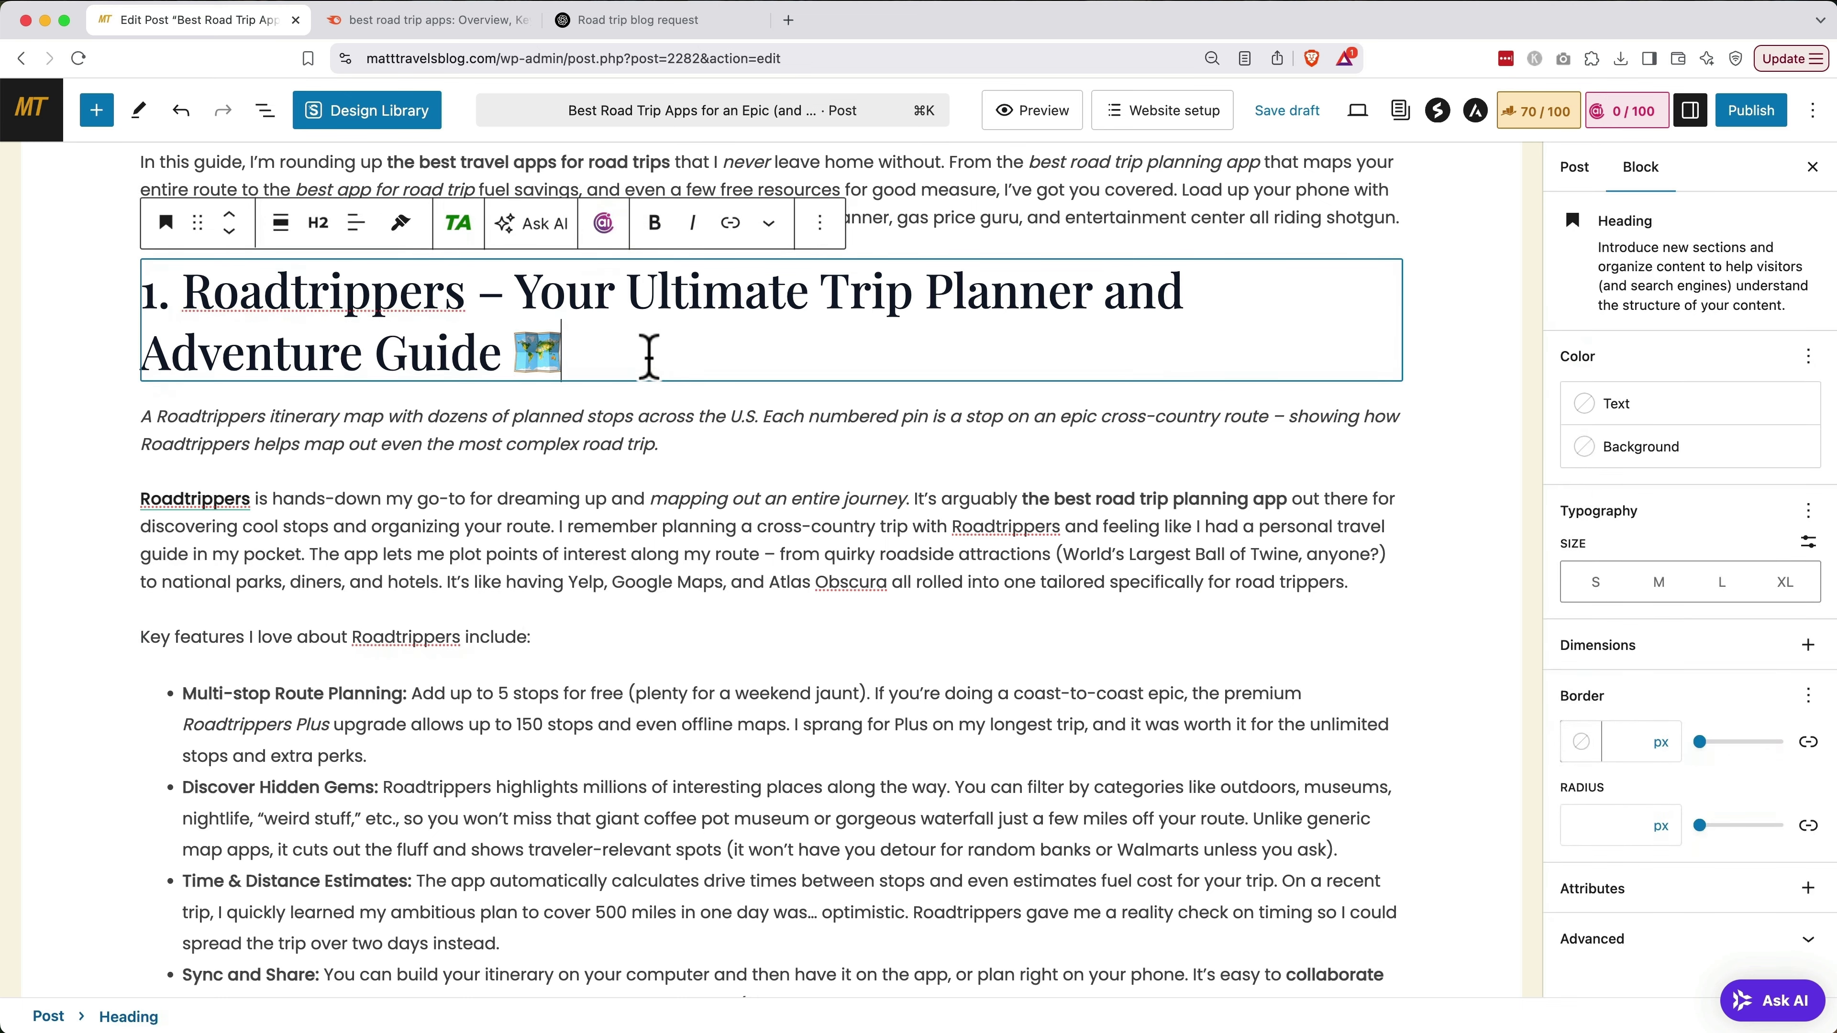
click(98, 114)
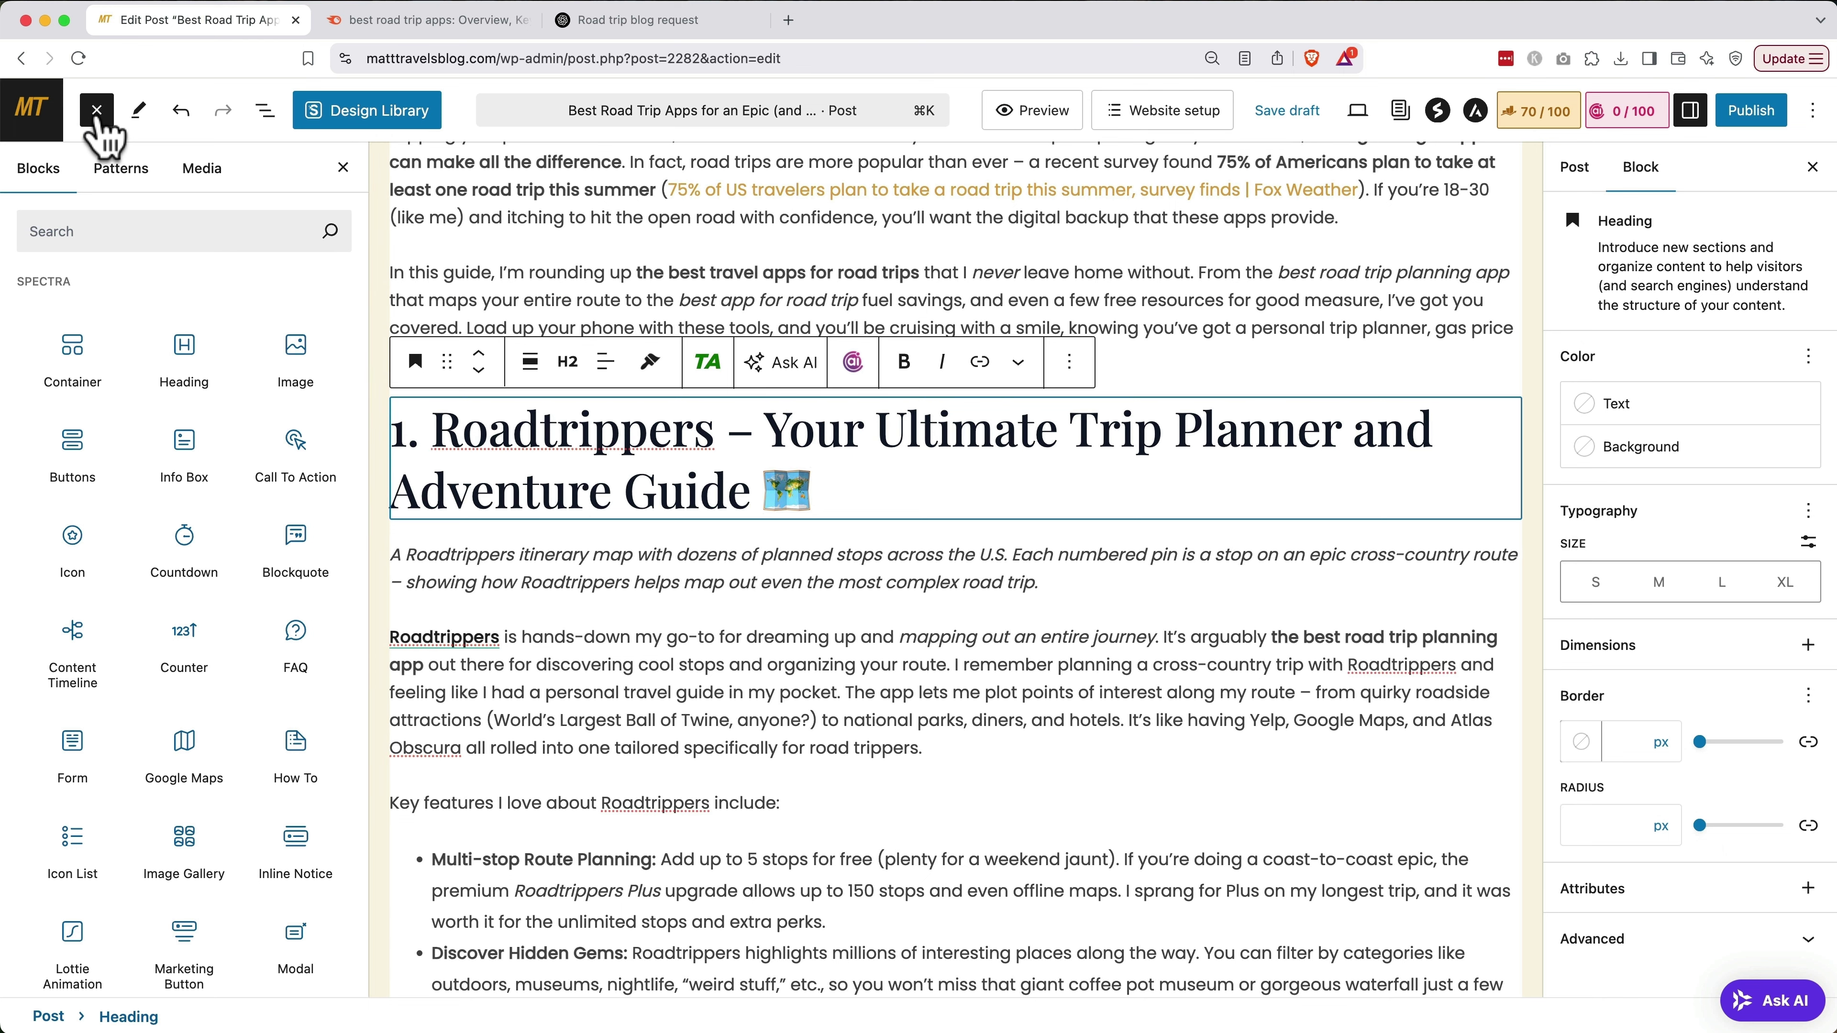
Insert a ThirstyAffiliates Image block showing the Roadtrippers itinerary map, linked to Roadtrippers
click(102, 231)
text(thirsty)
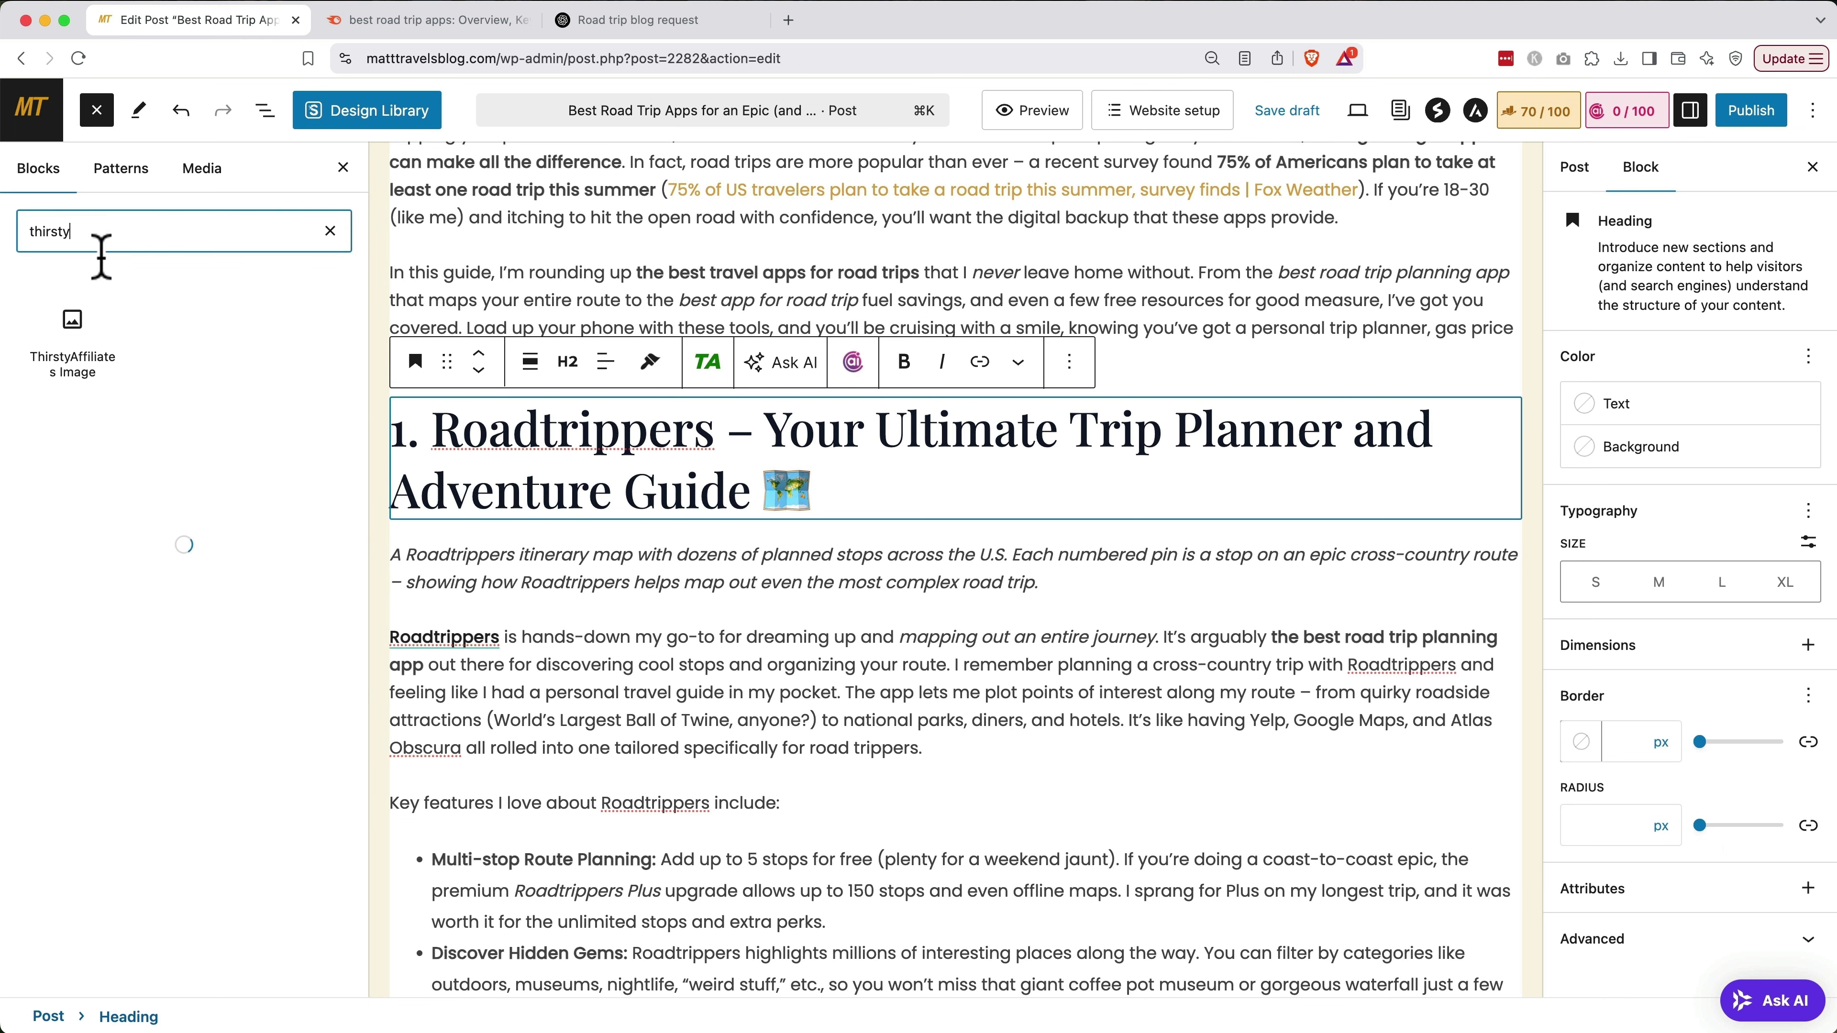
mouse_move(75, 319)
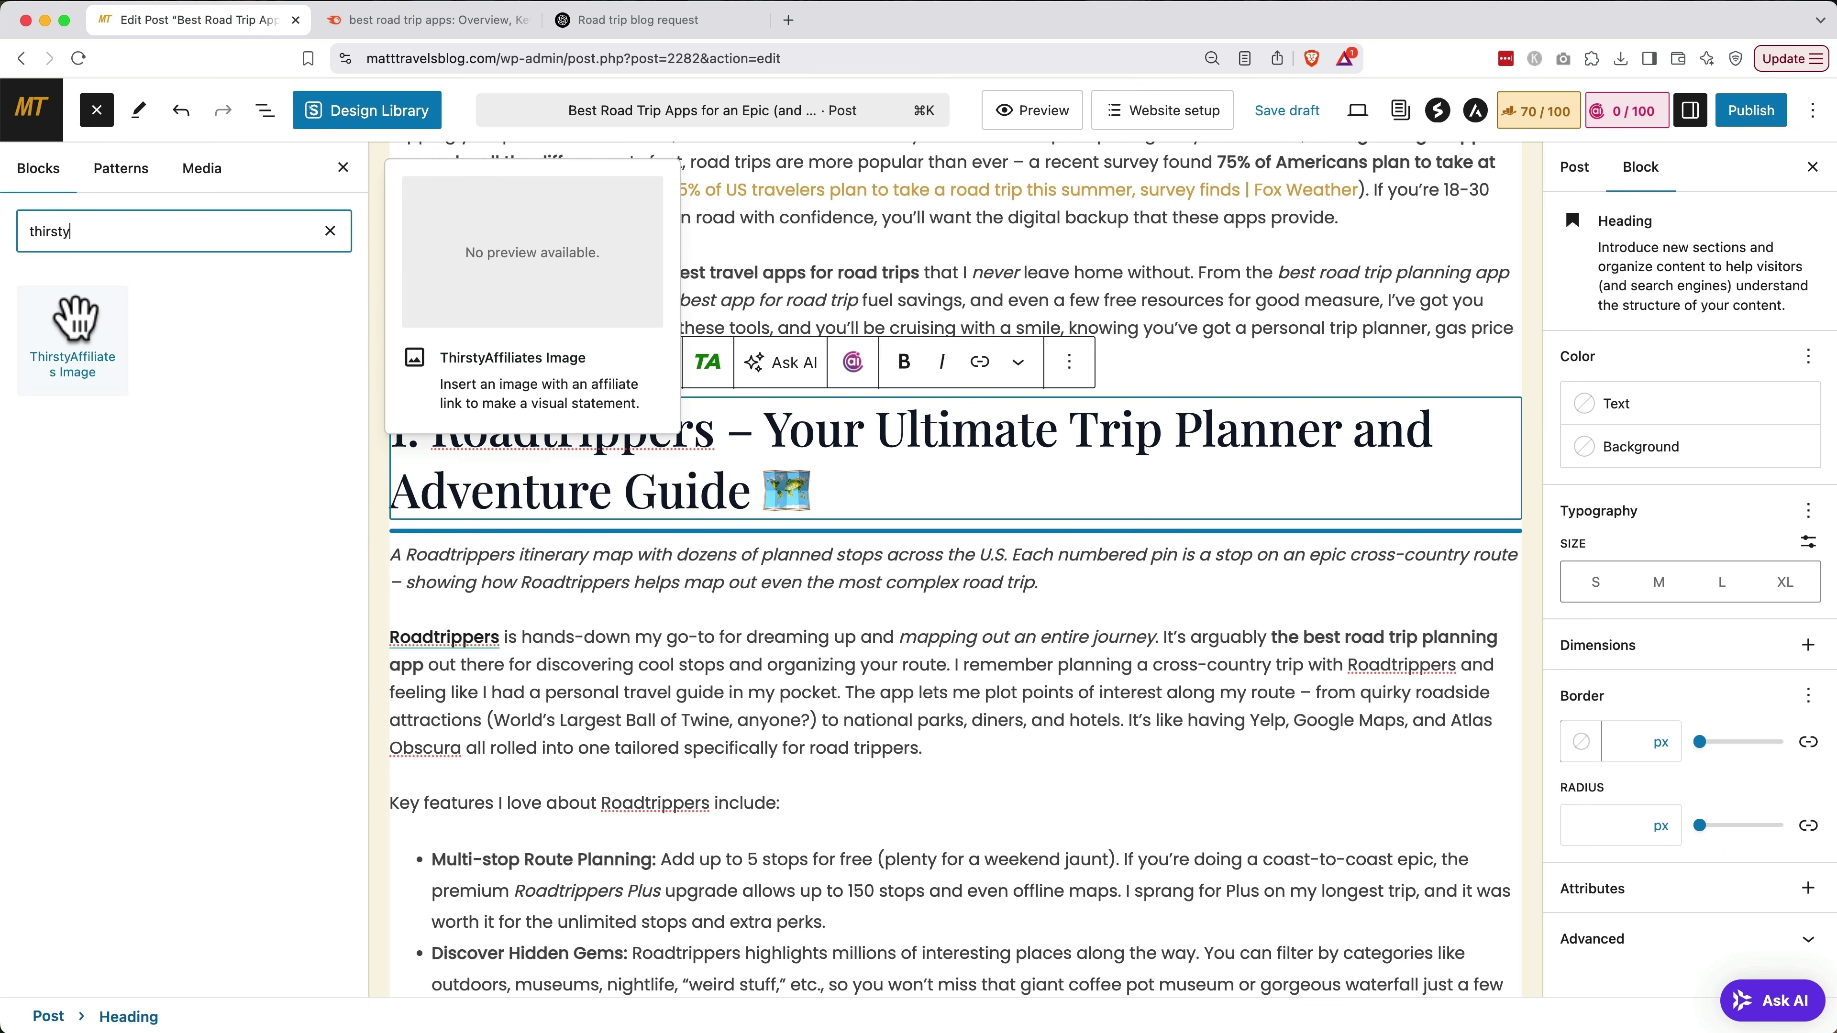
click(76, 319)
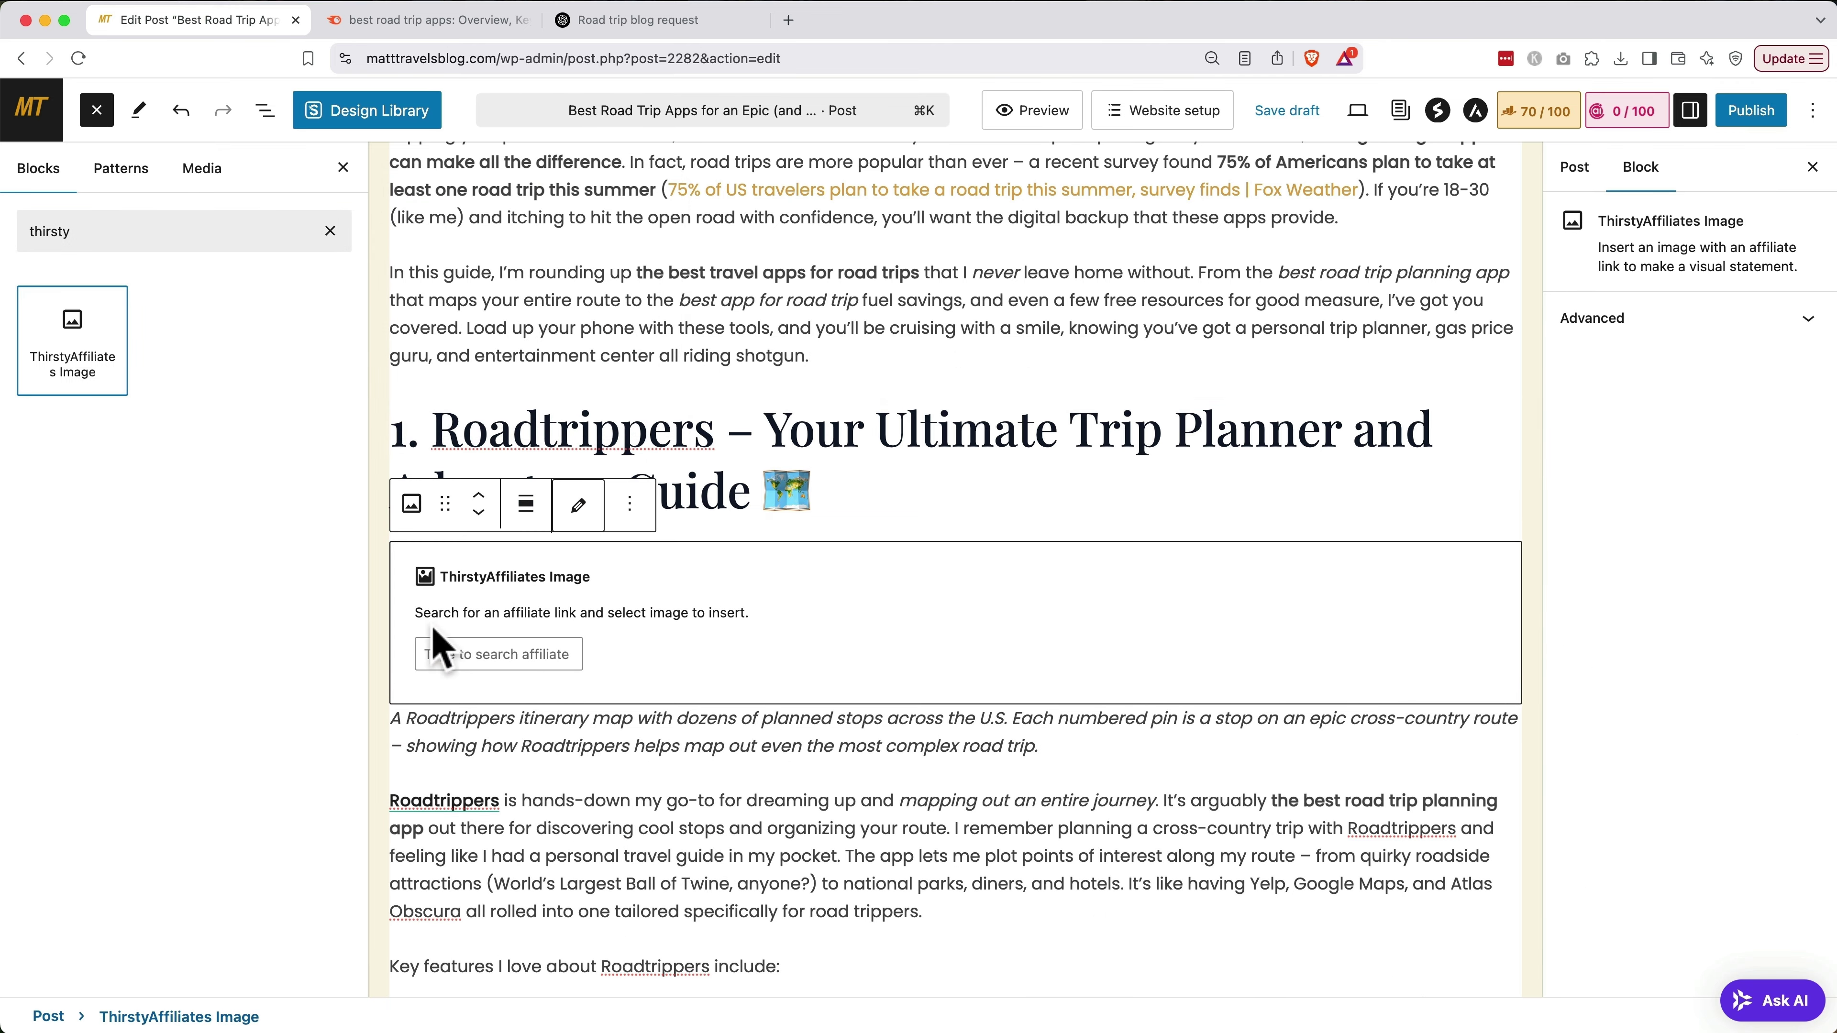
click(437, 646)
text(road)
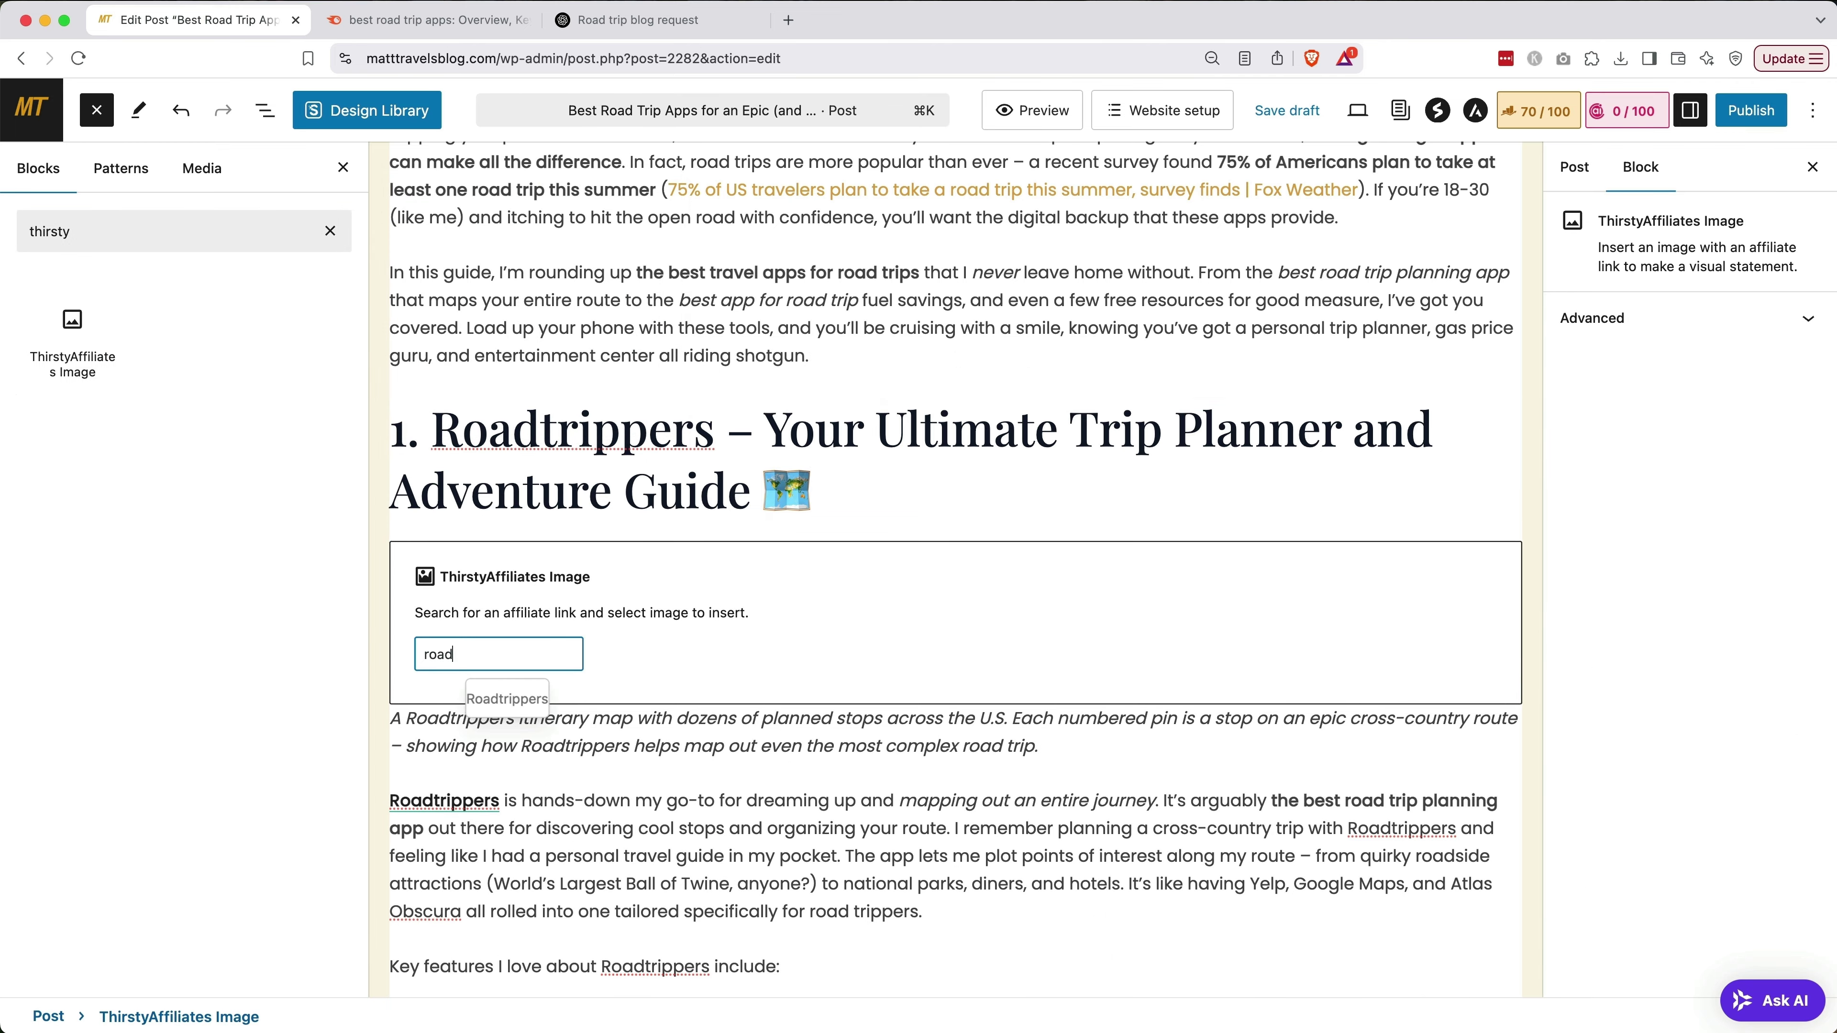
click(497, 697)
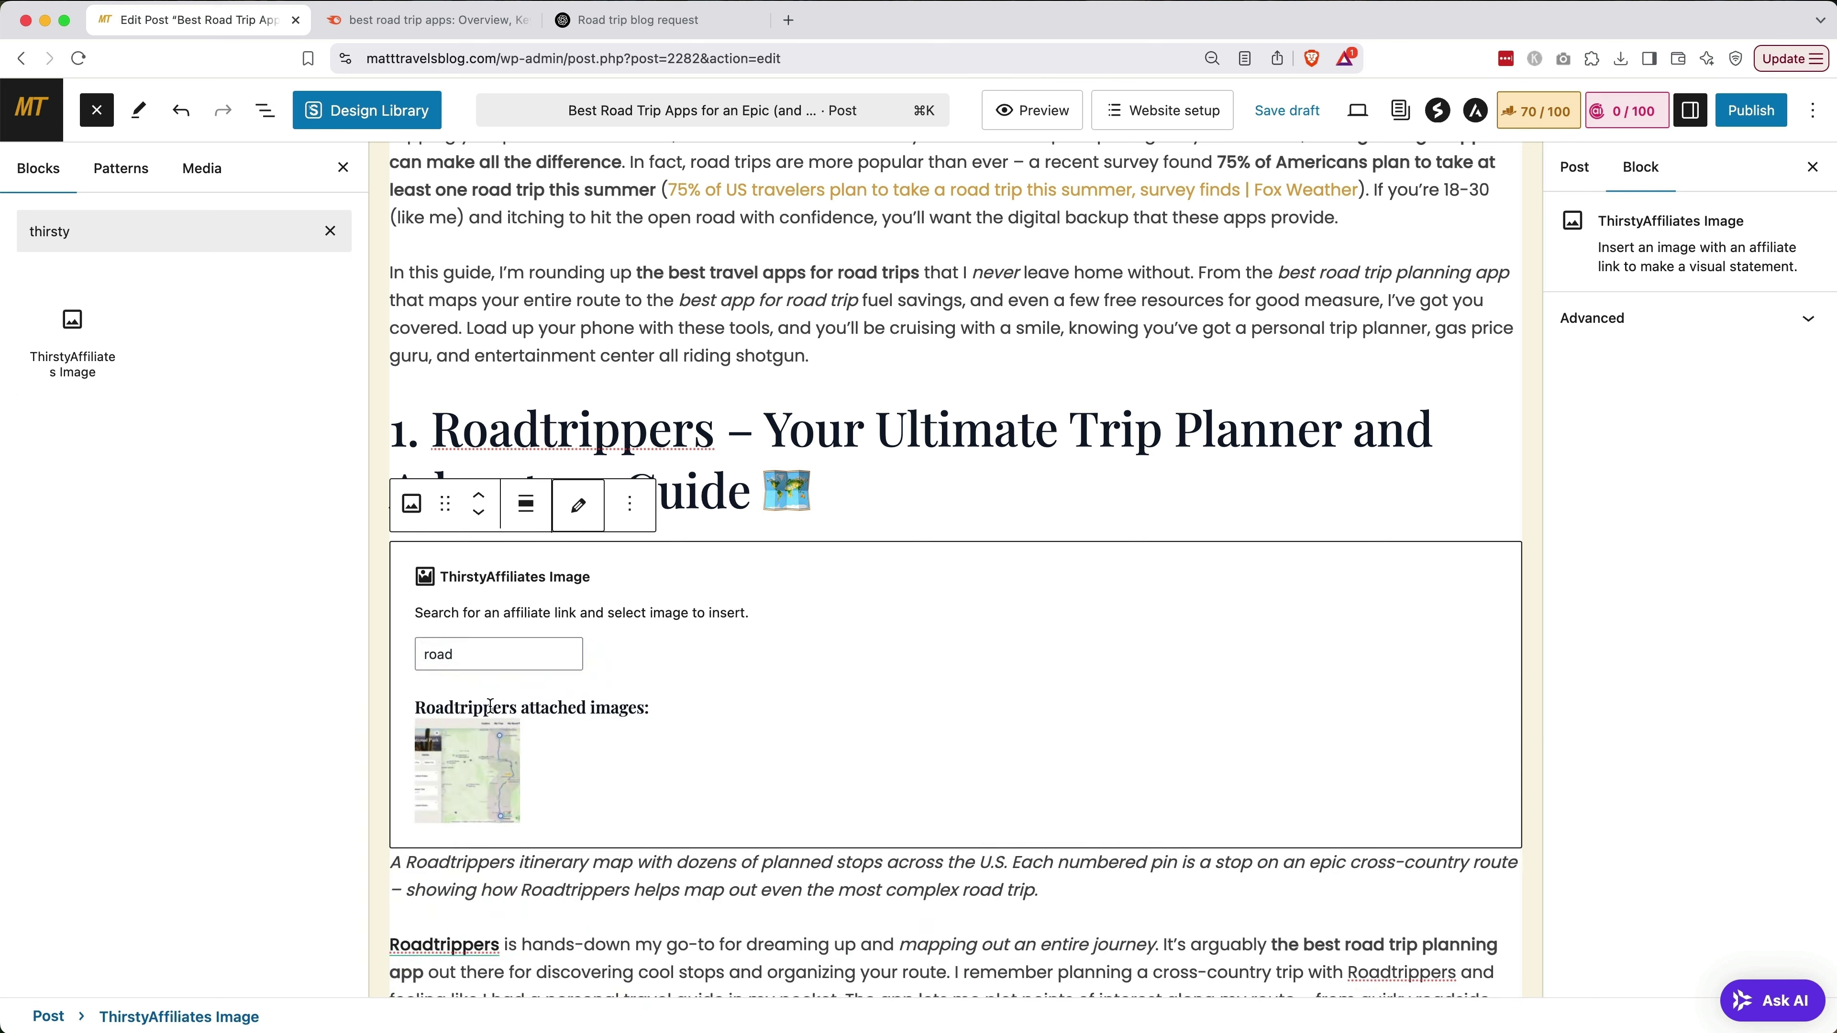
click(492, 782)
scroll(483, 759, down, 3)
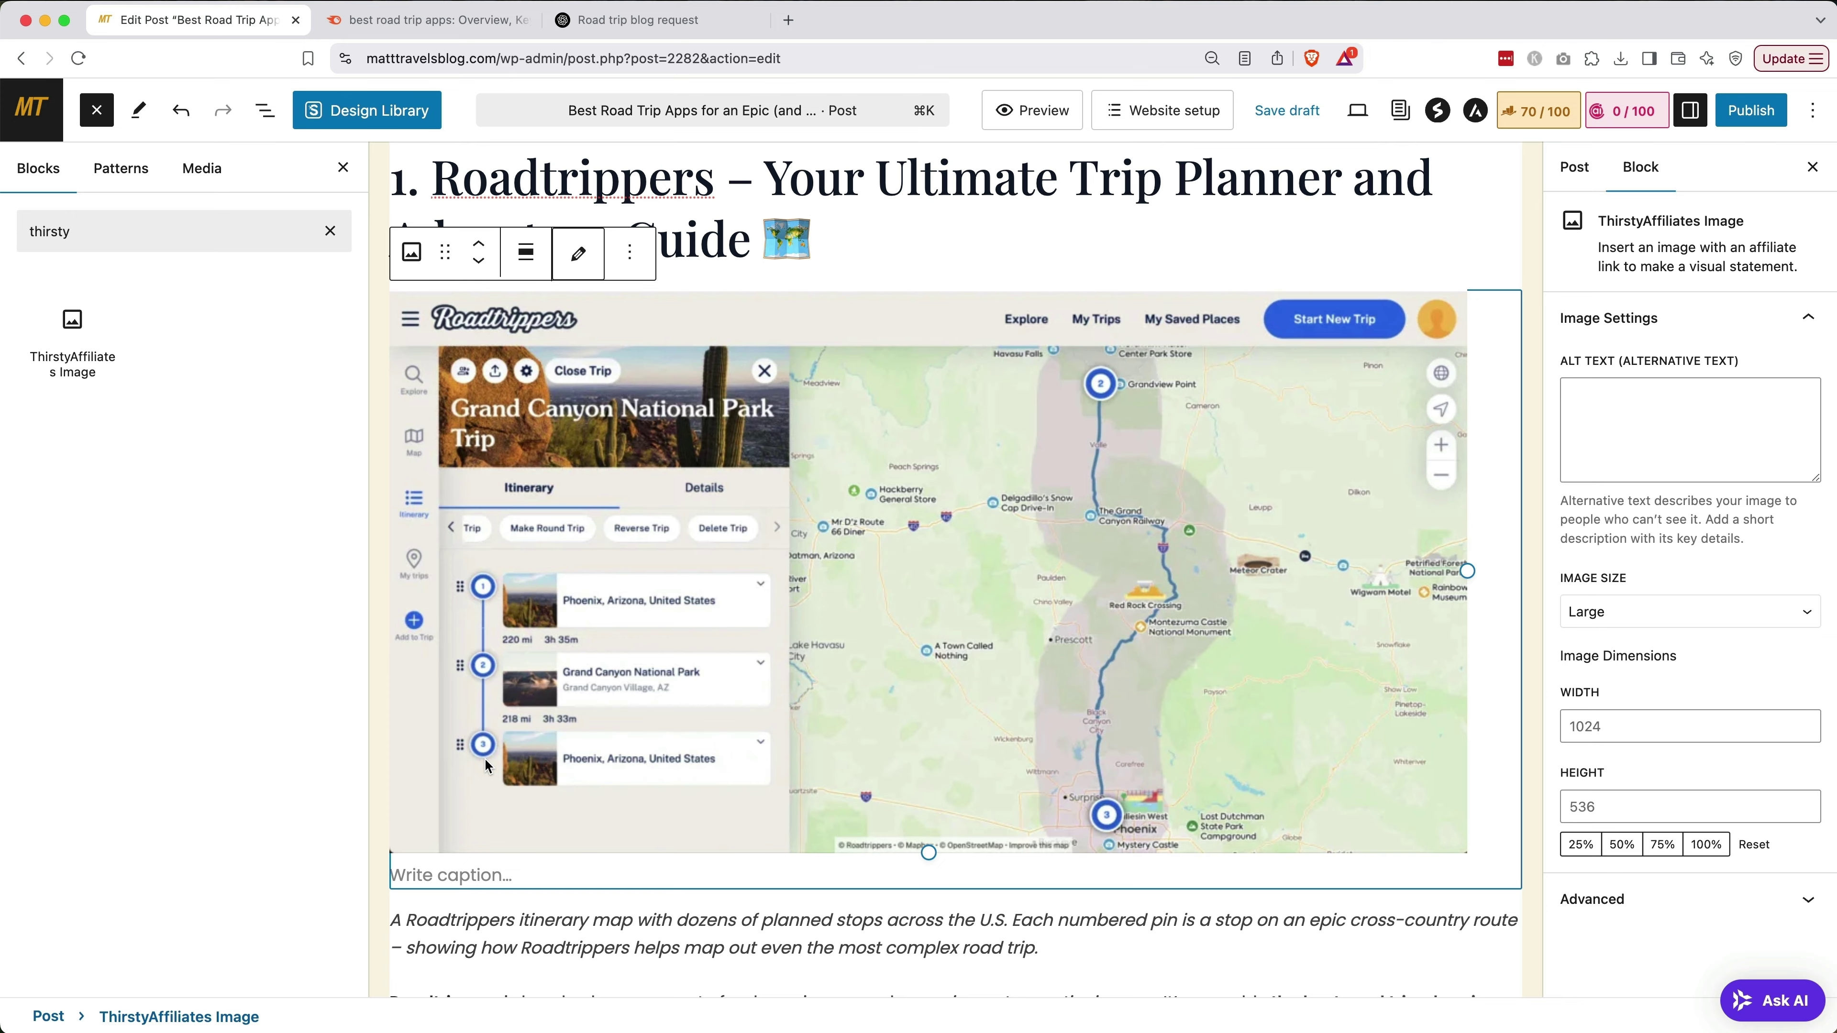
scroll(486, 766, down, 10)
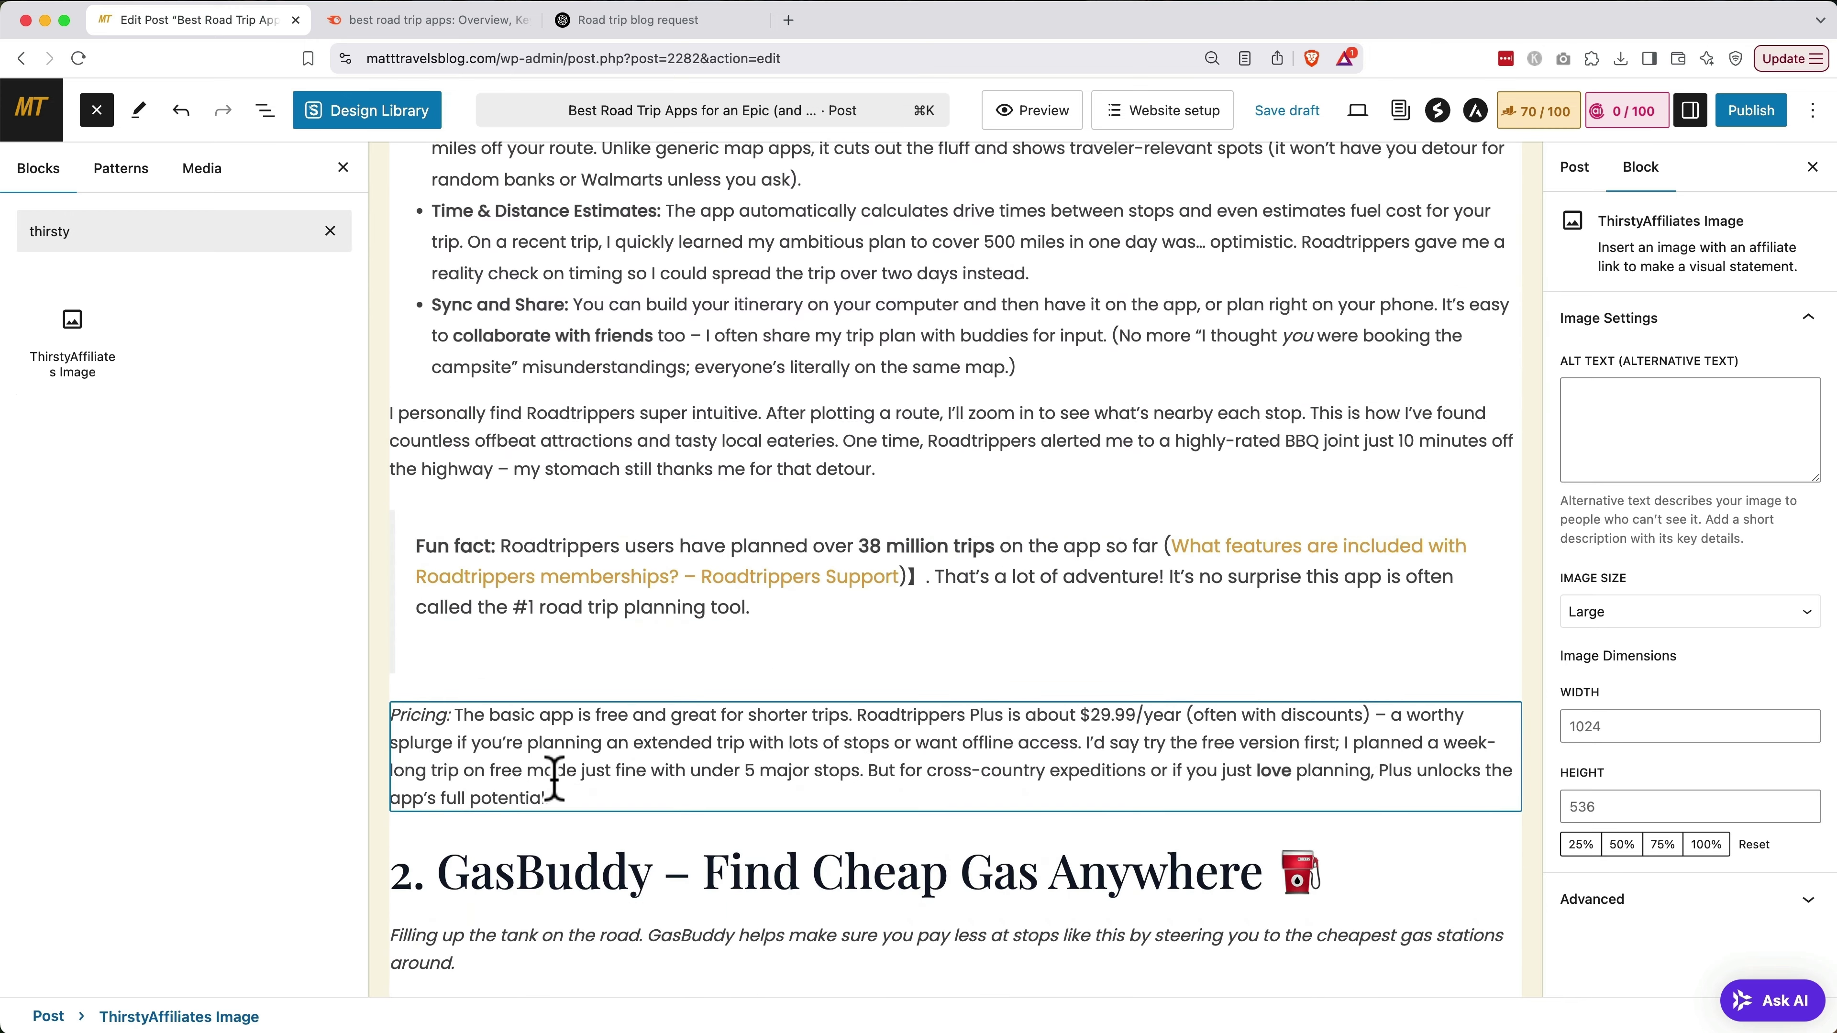
Add a centred 'Sign Up For Roadtrippers Now!' button after the Pricing paragraph and save the draft
click(554, 781)
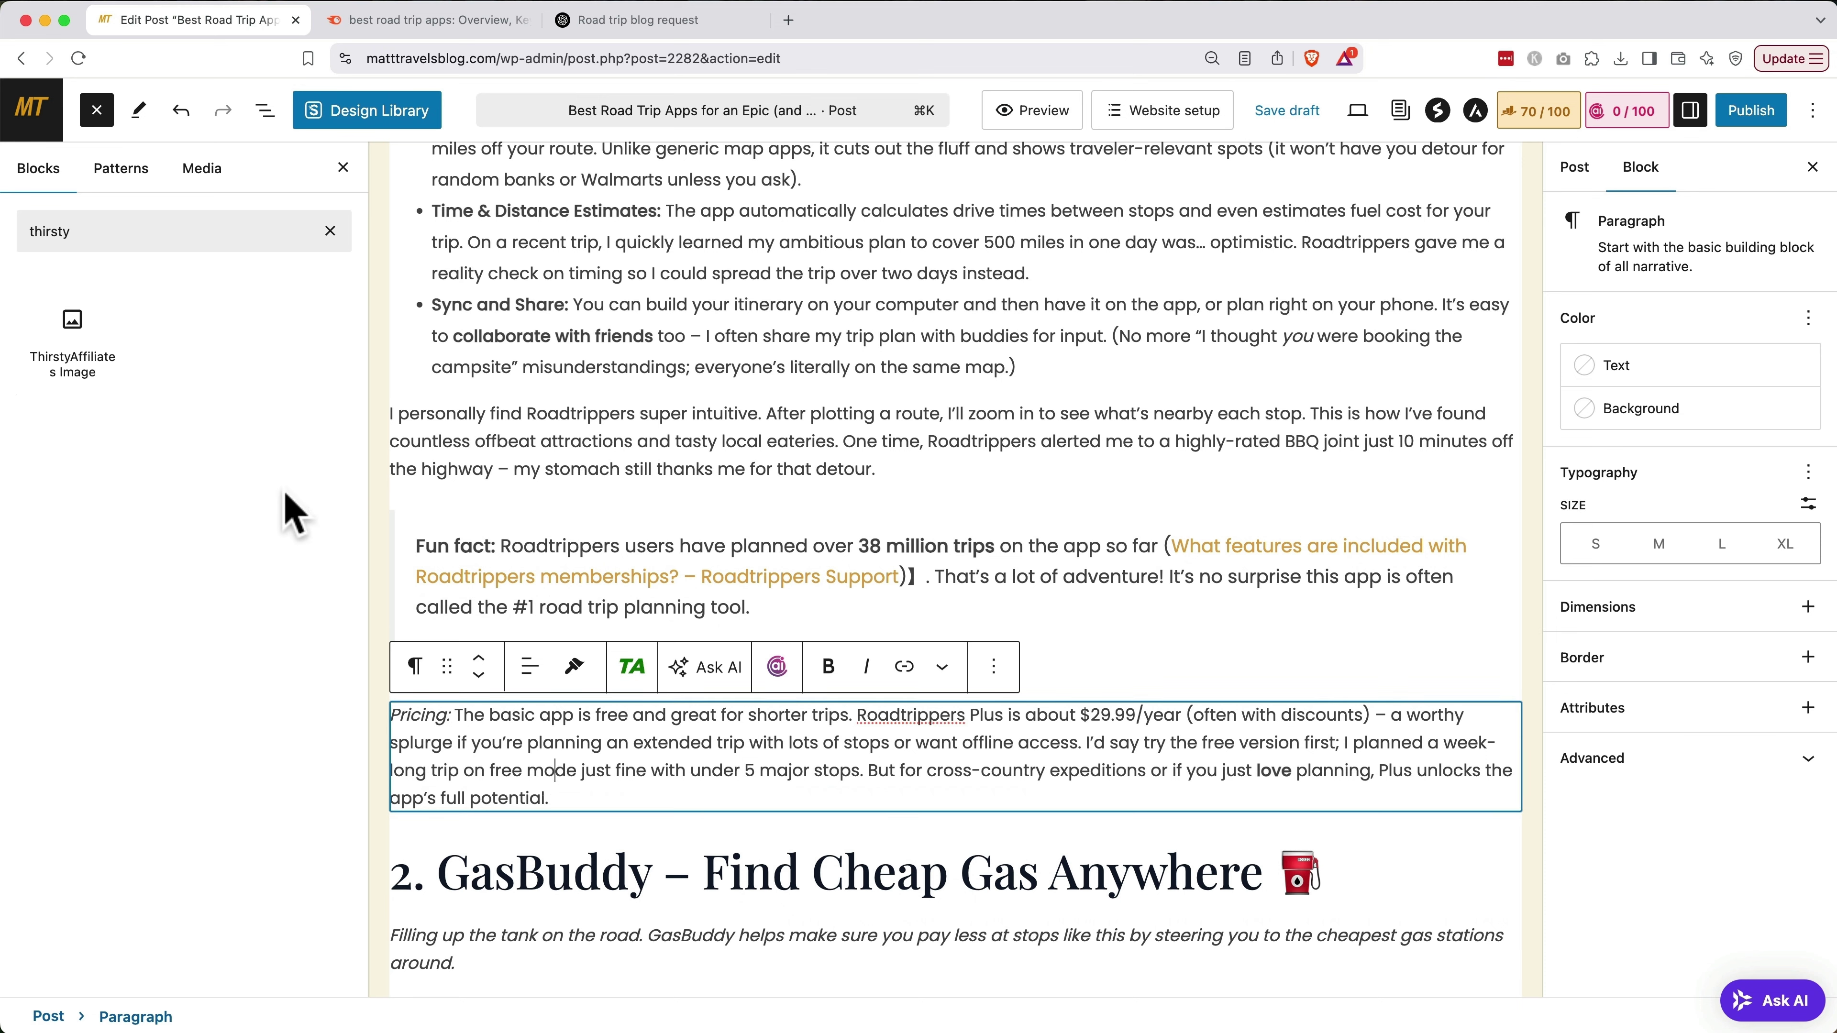
double_click(184, 239)
text(button)
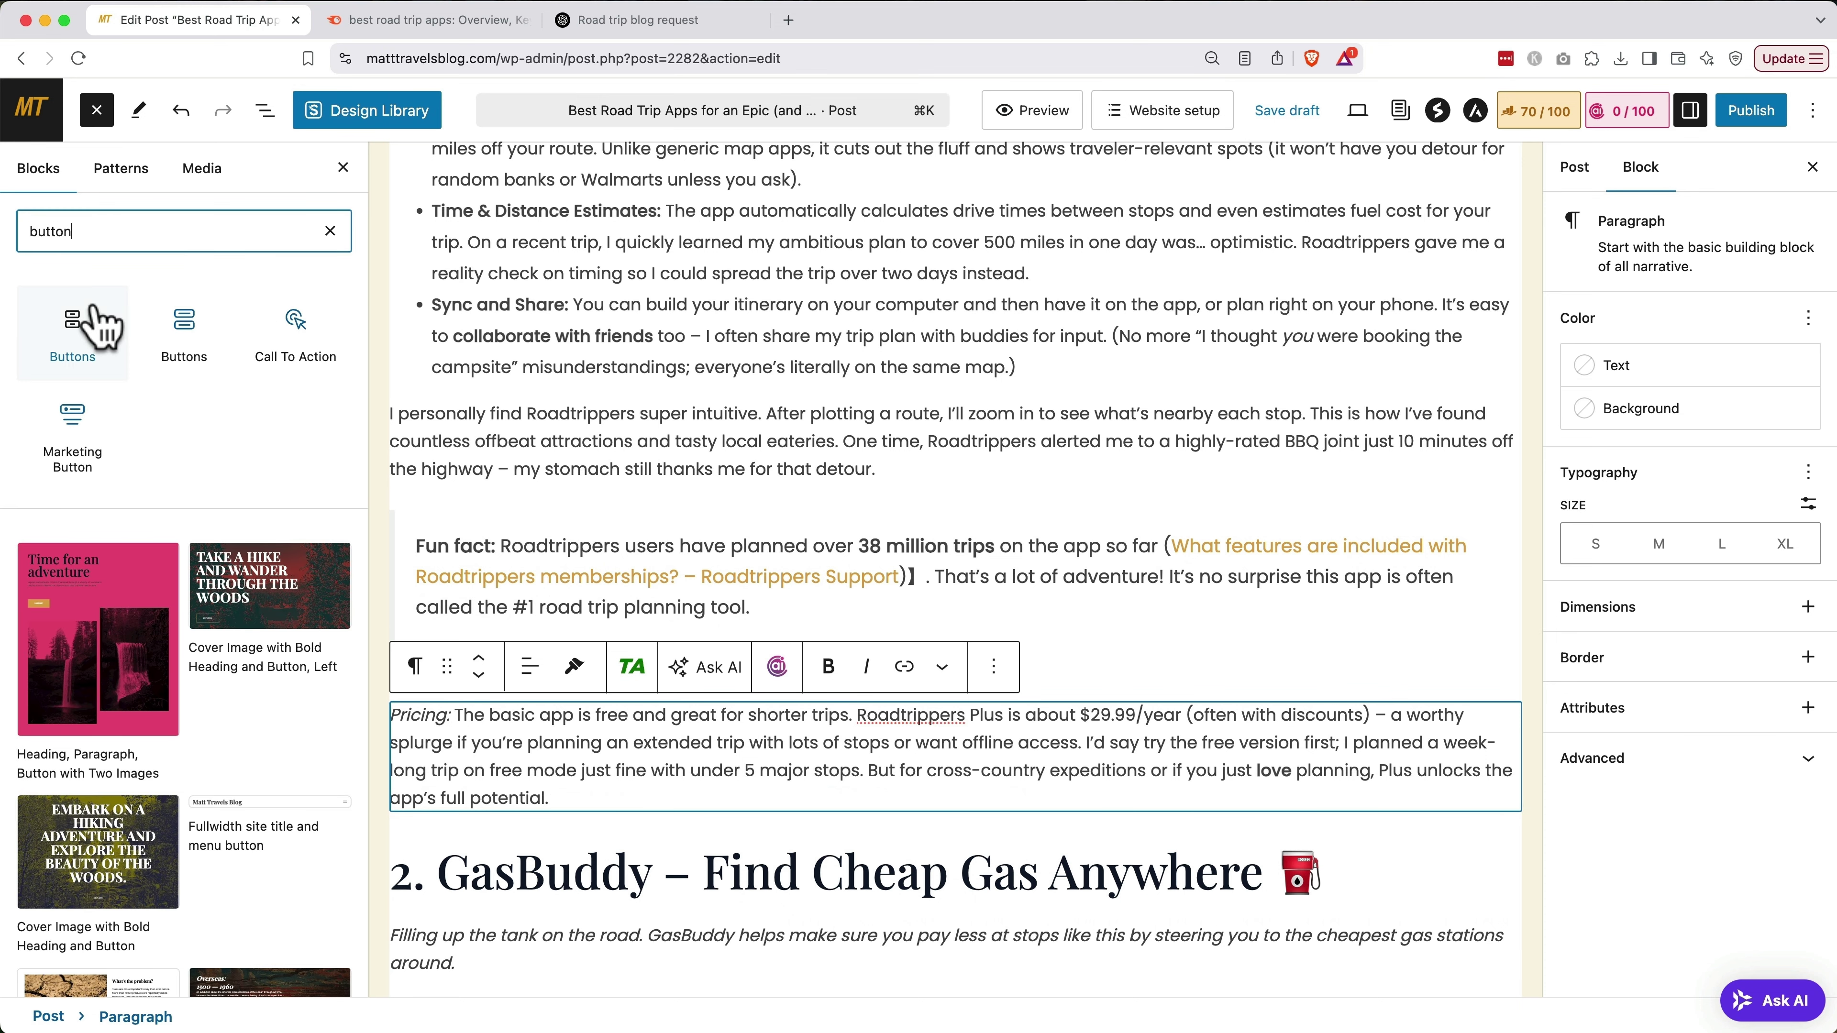
click(76, 329)
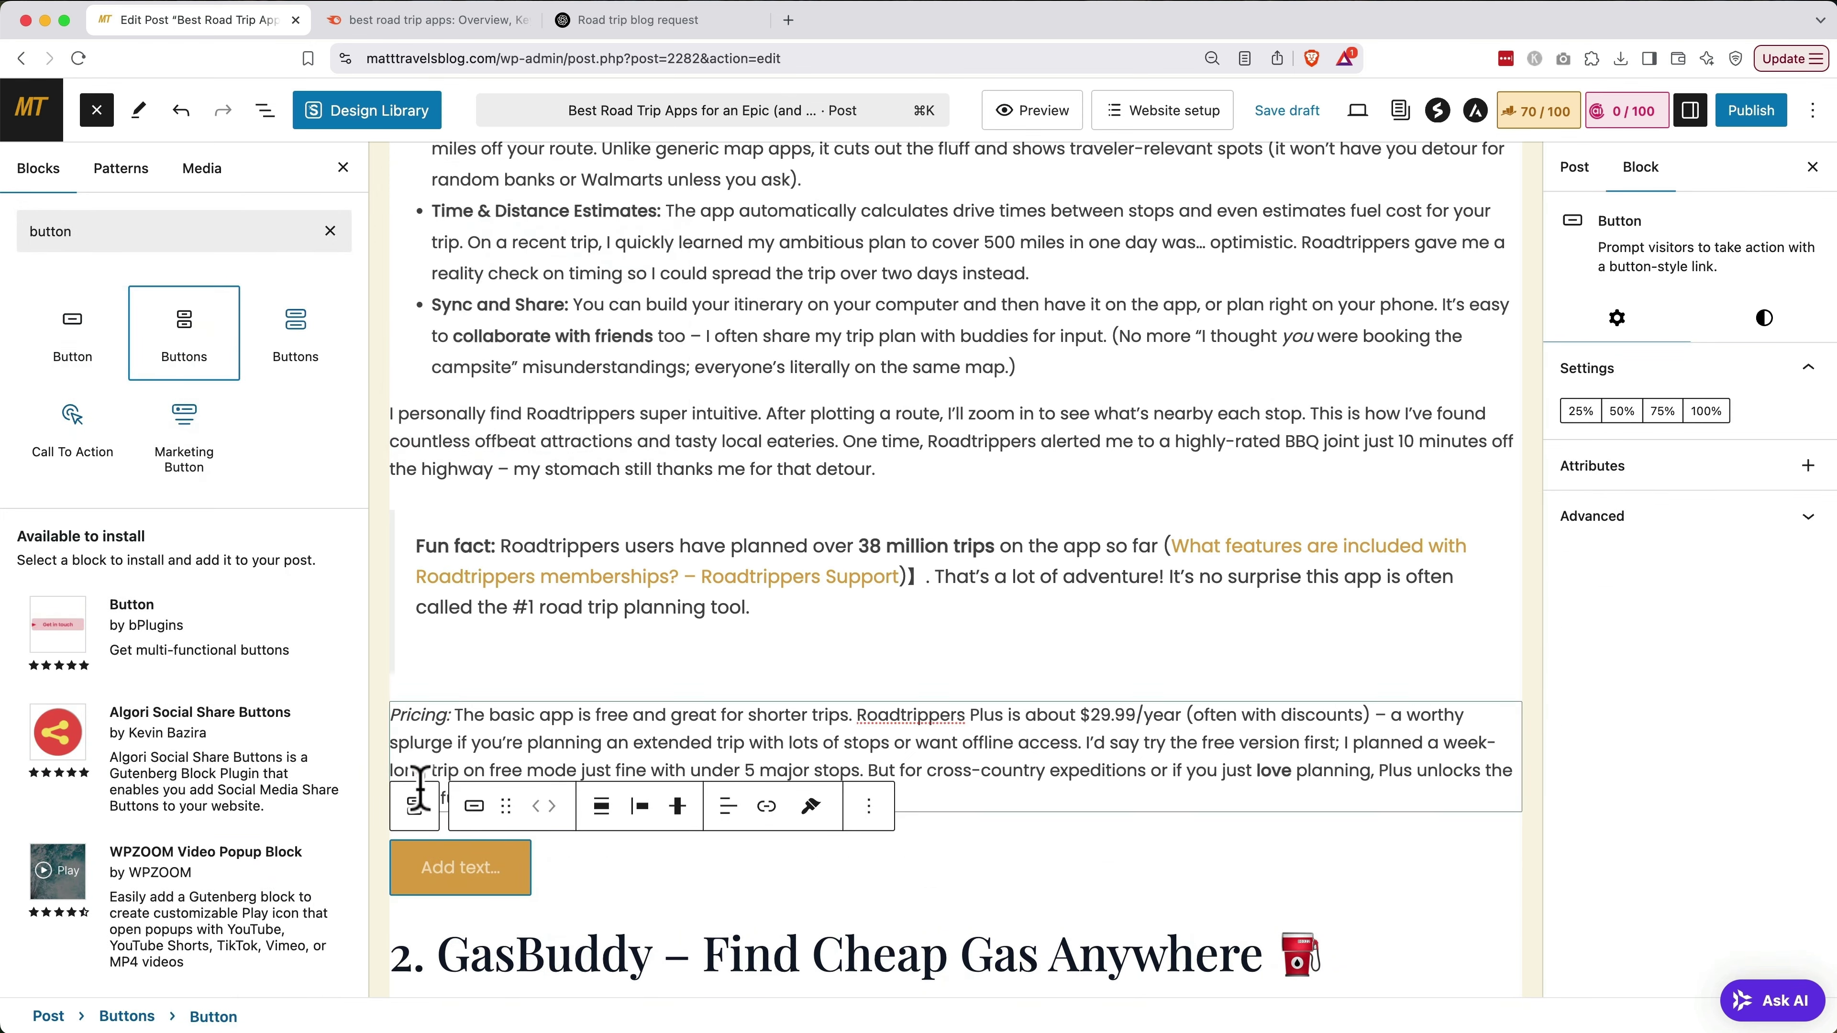
click(464, 868)
text(Sign)
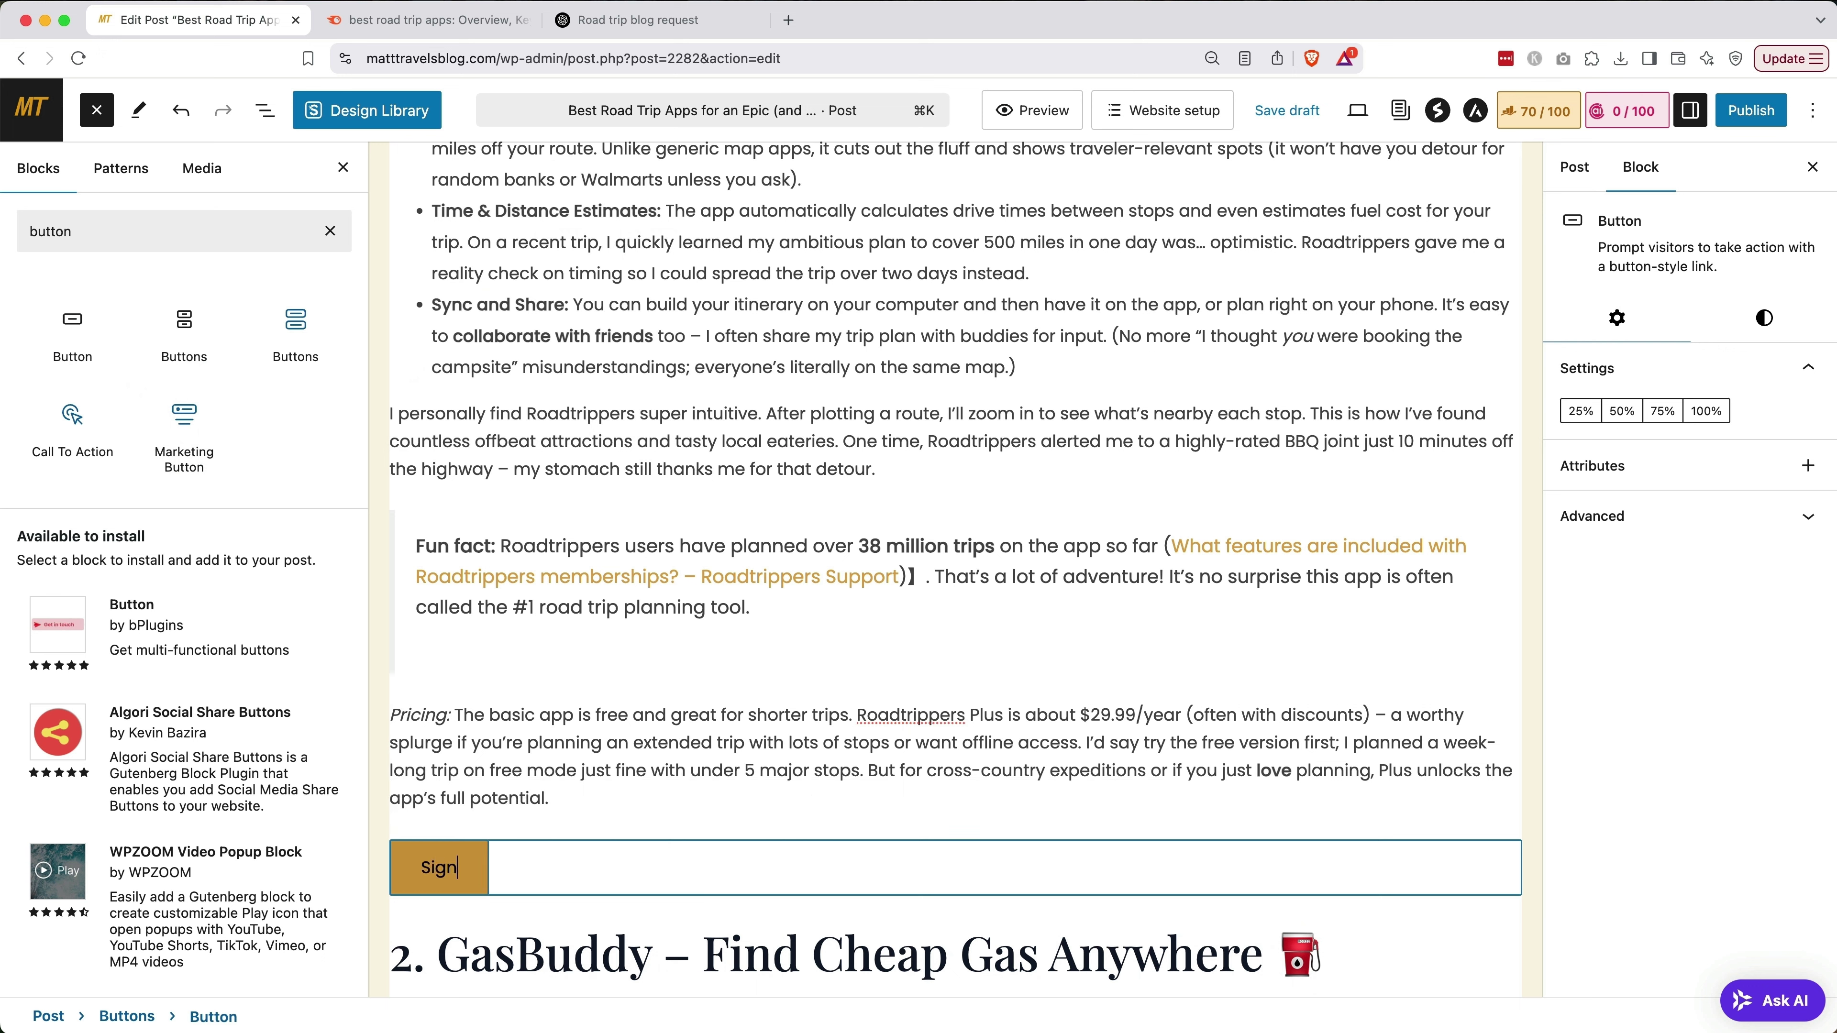
text( Up For Roadtrippers Now!)
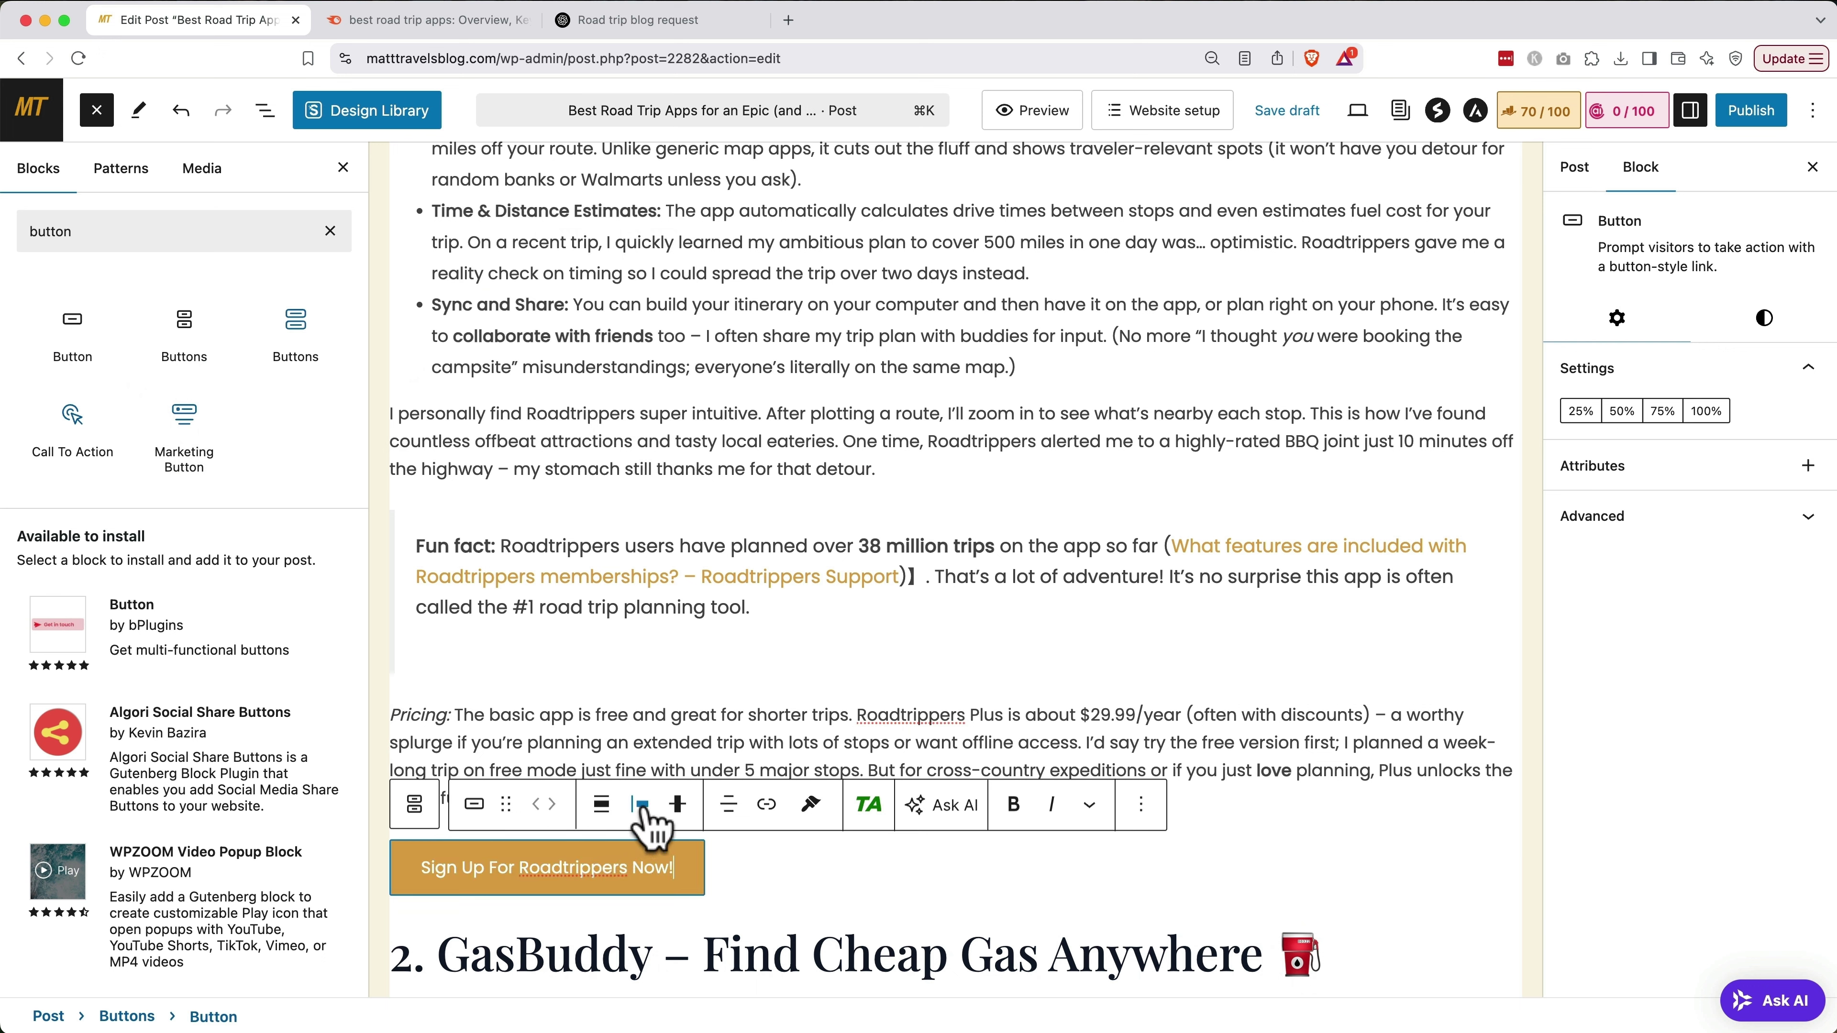
click(642, 805)
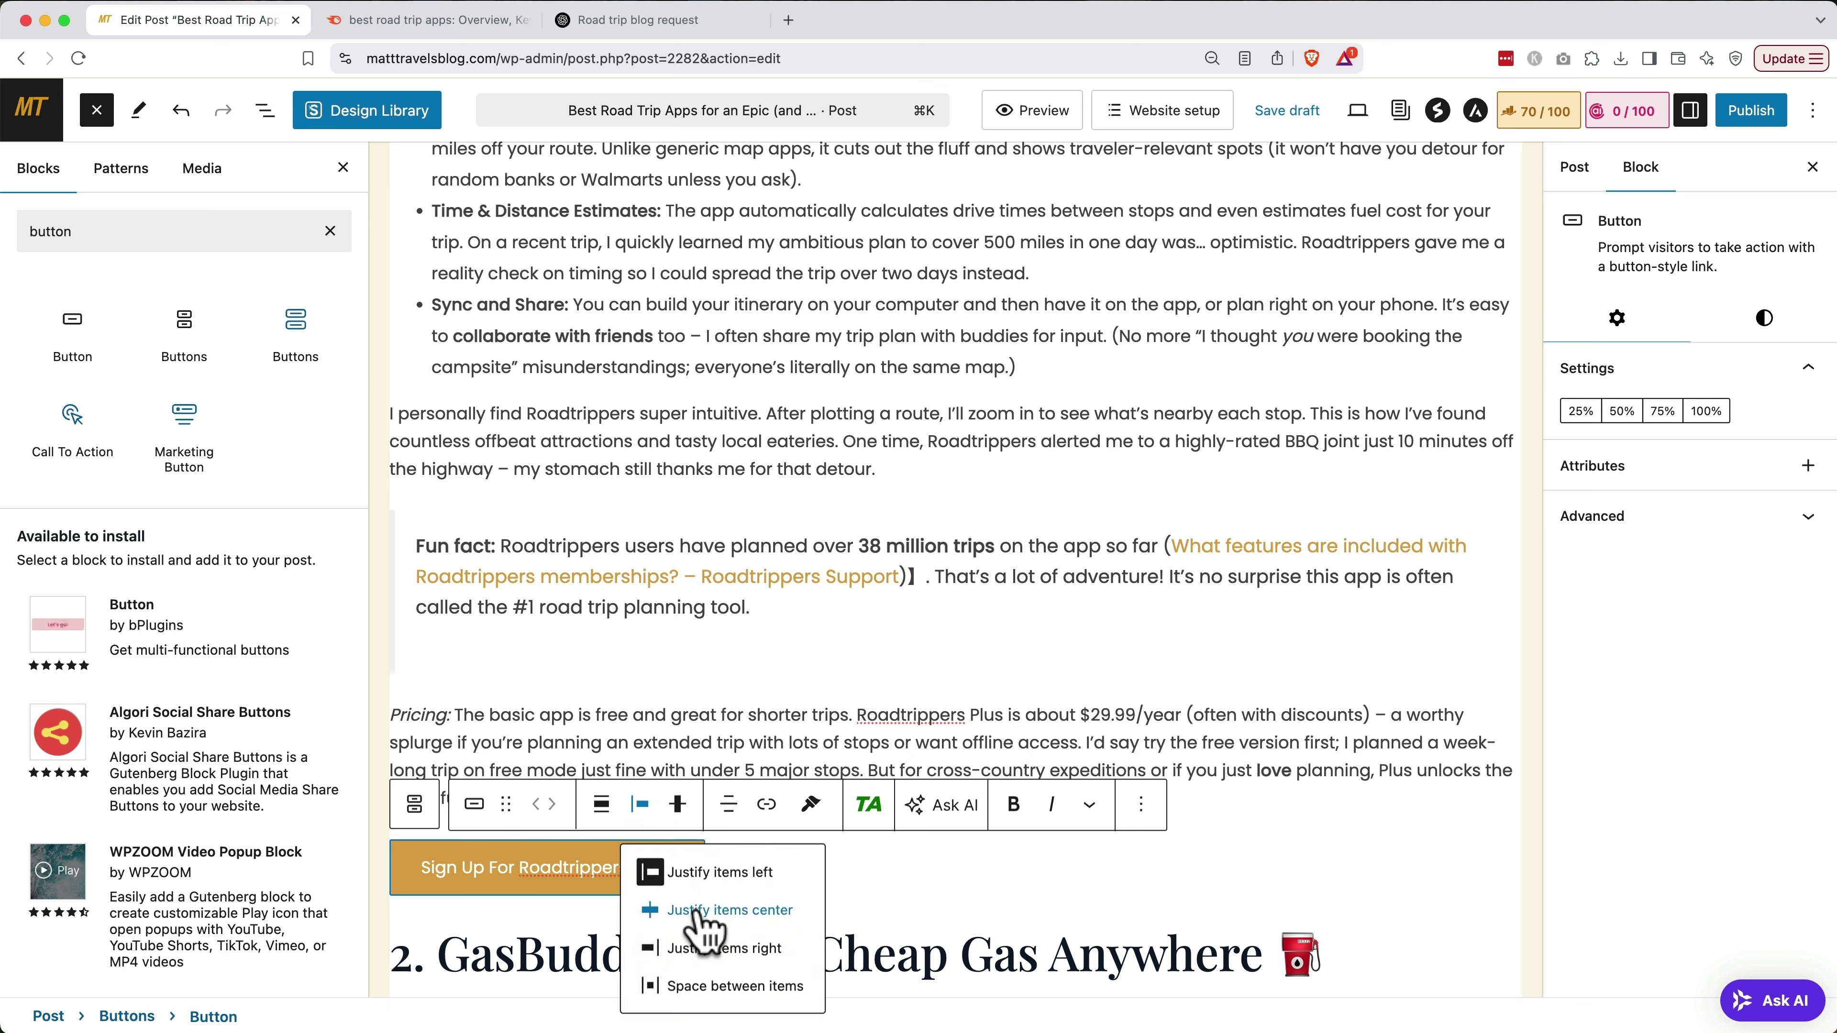
click(729, 910)
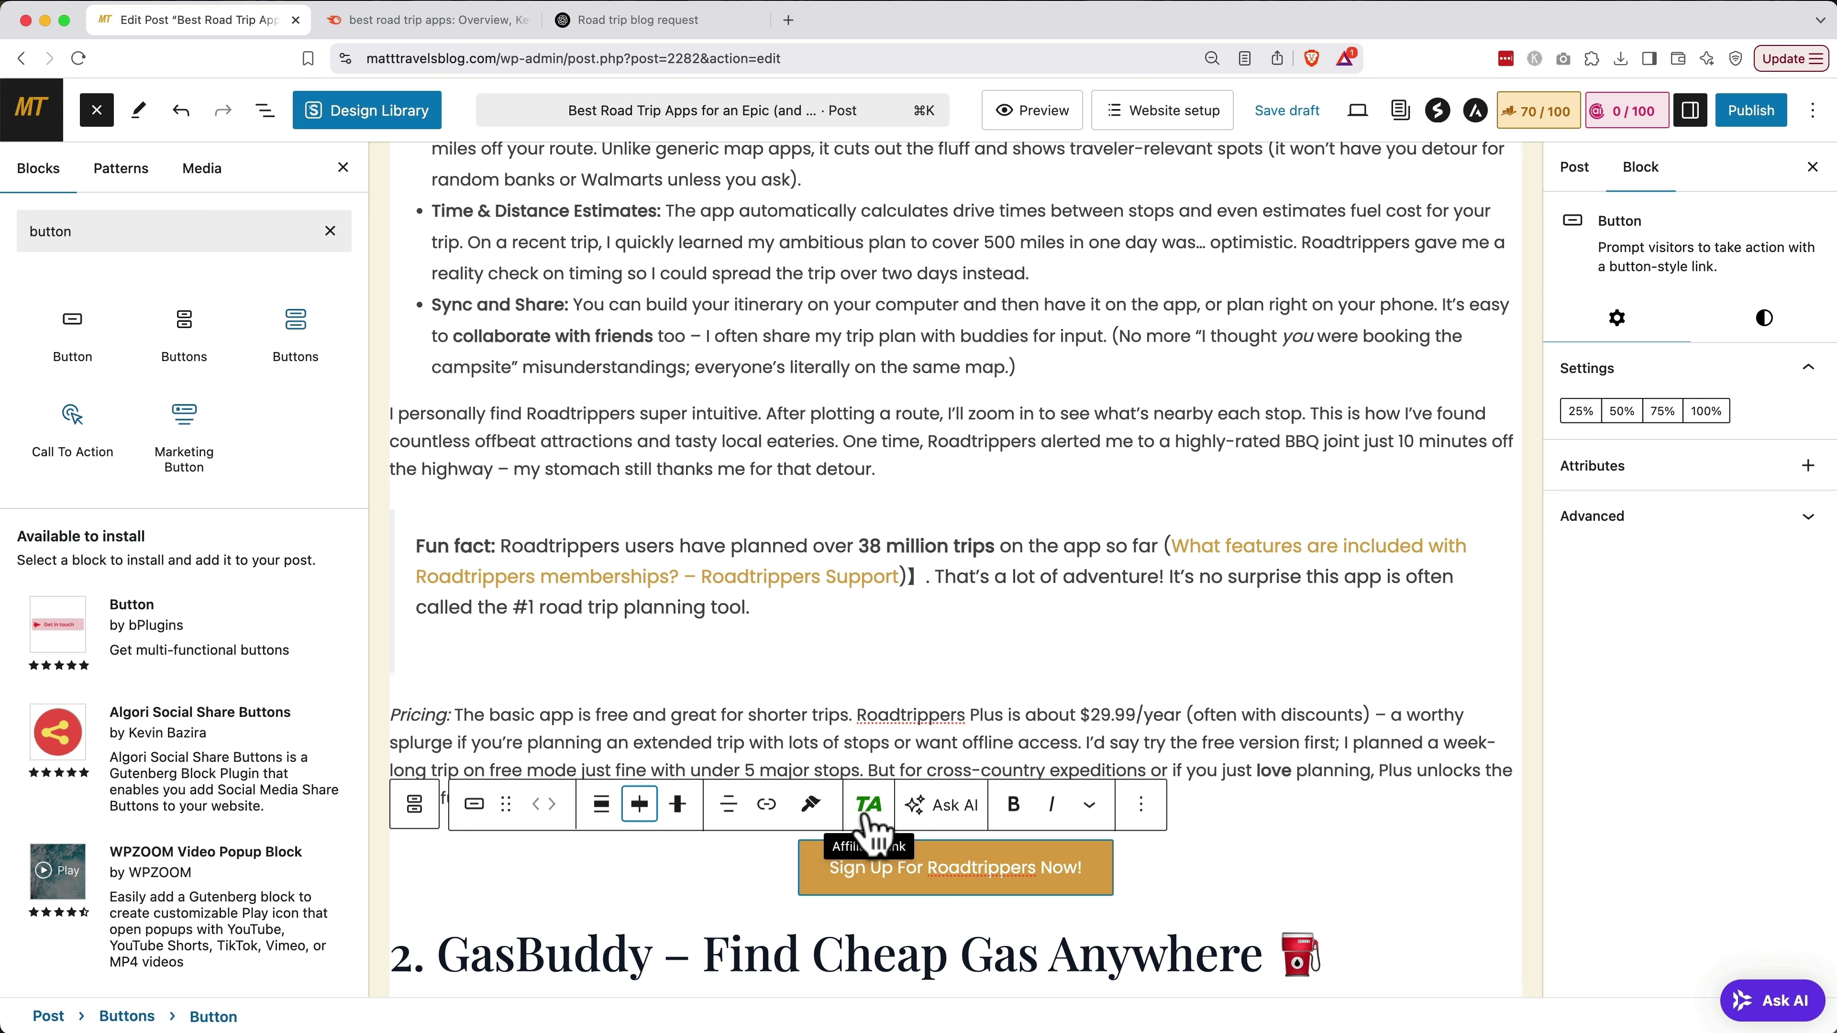
click(1271, 121)
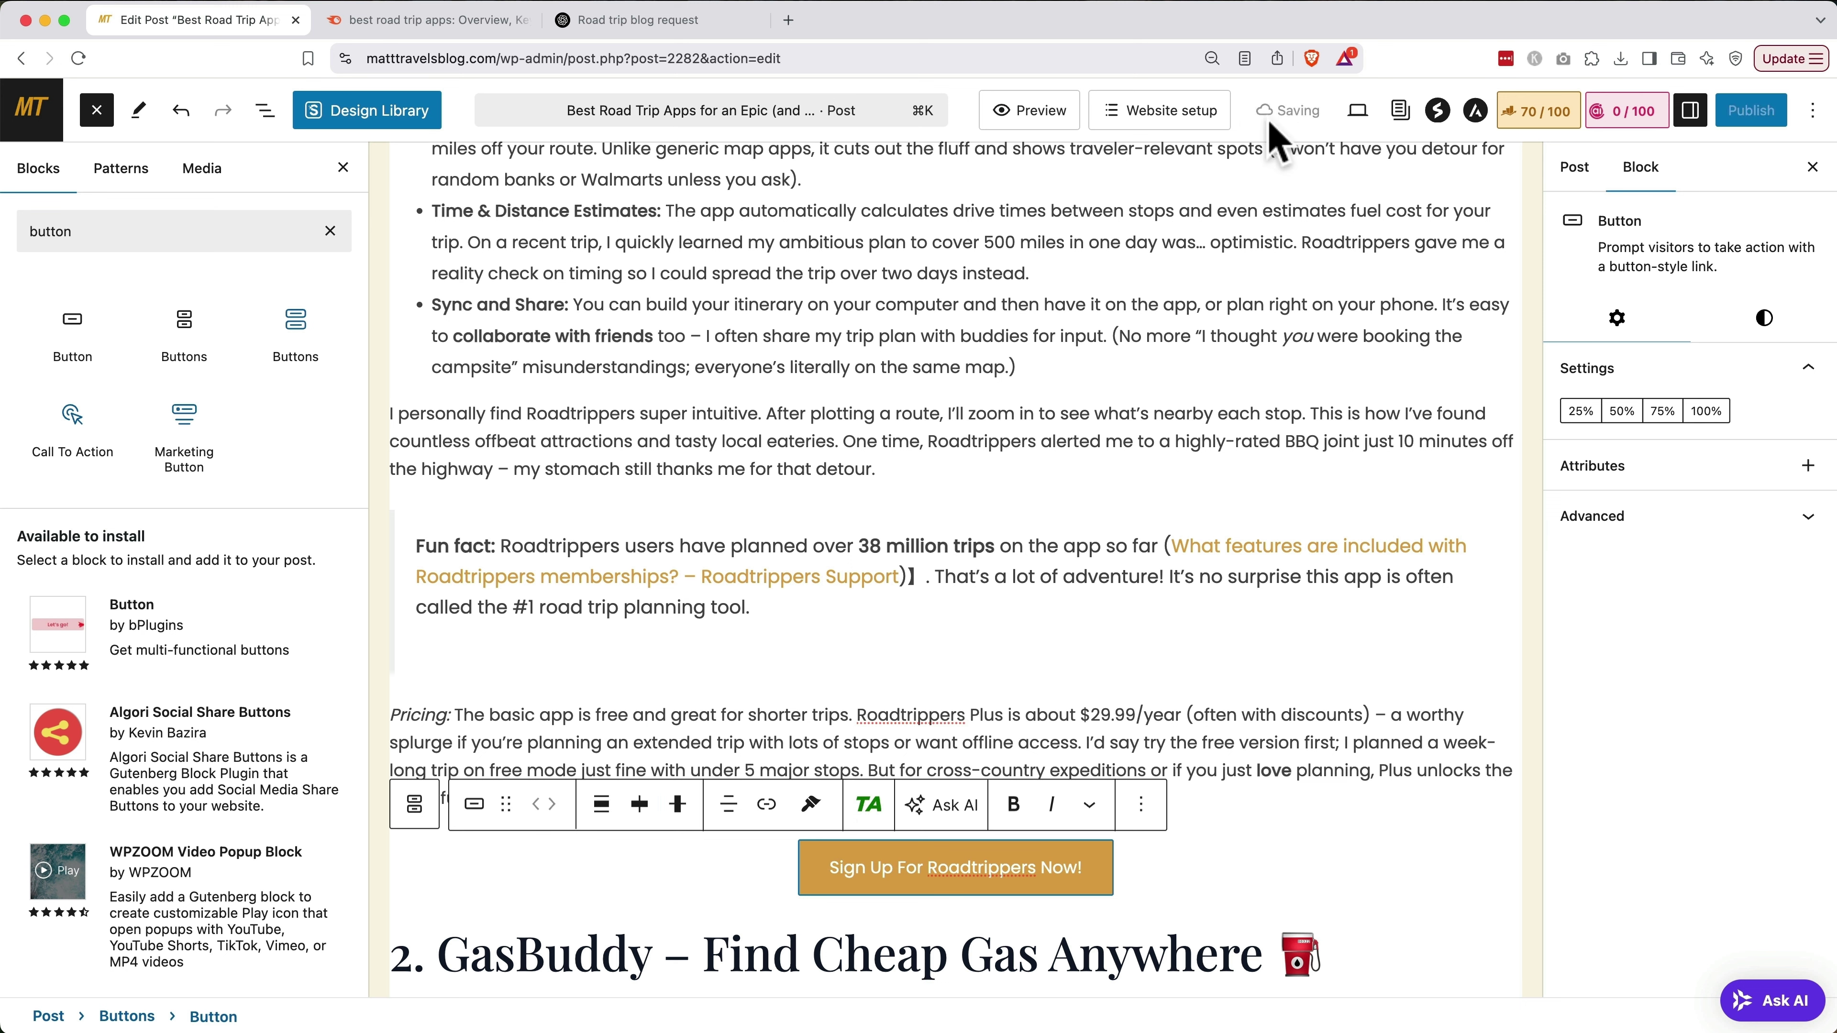
click(39, 112)
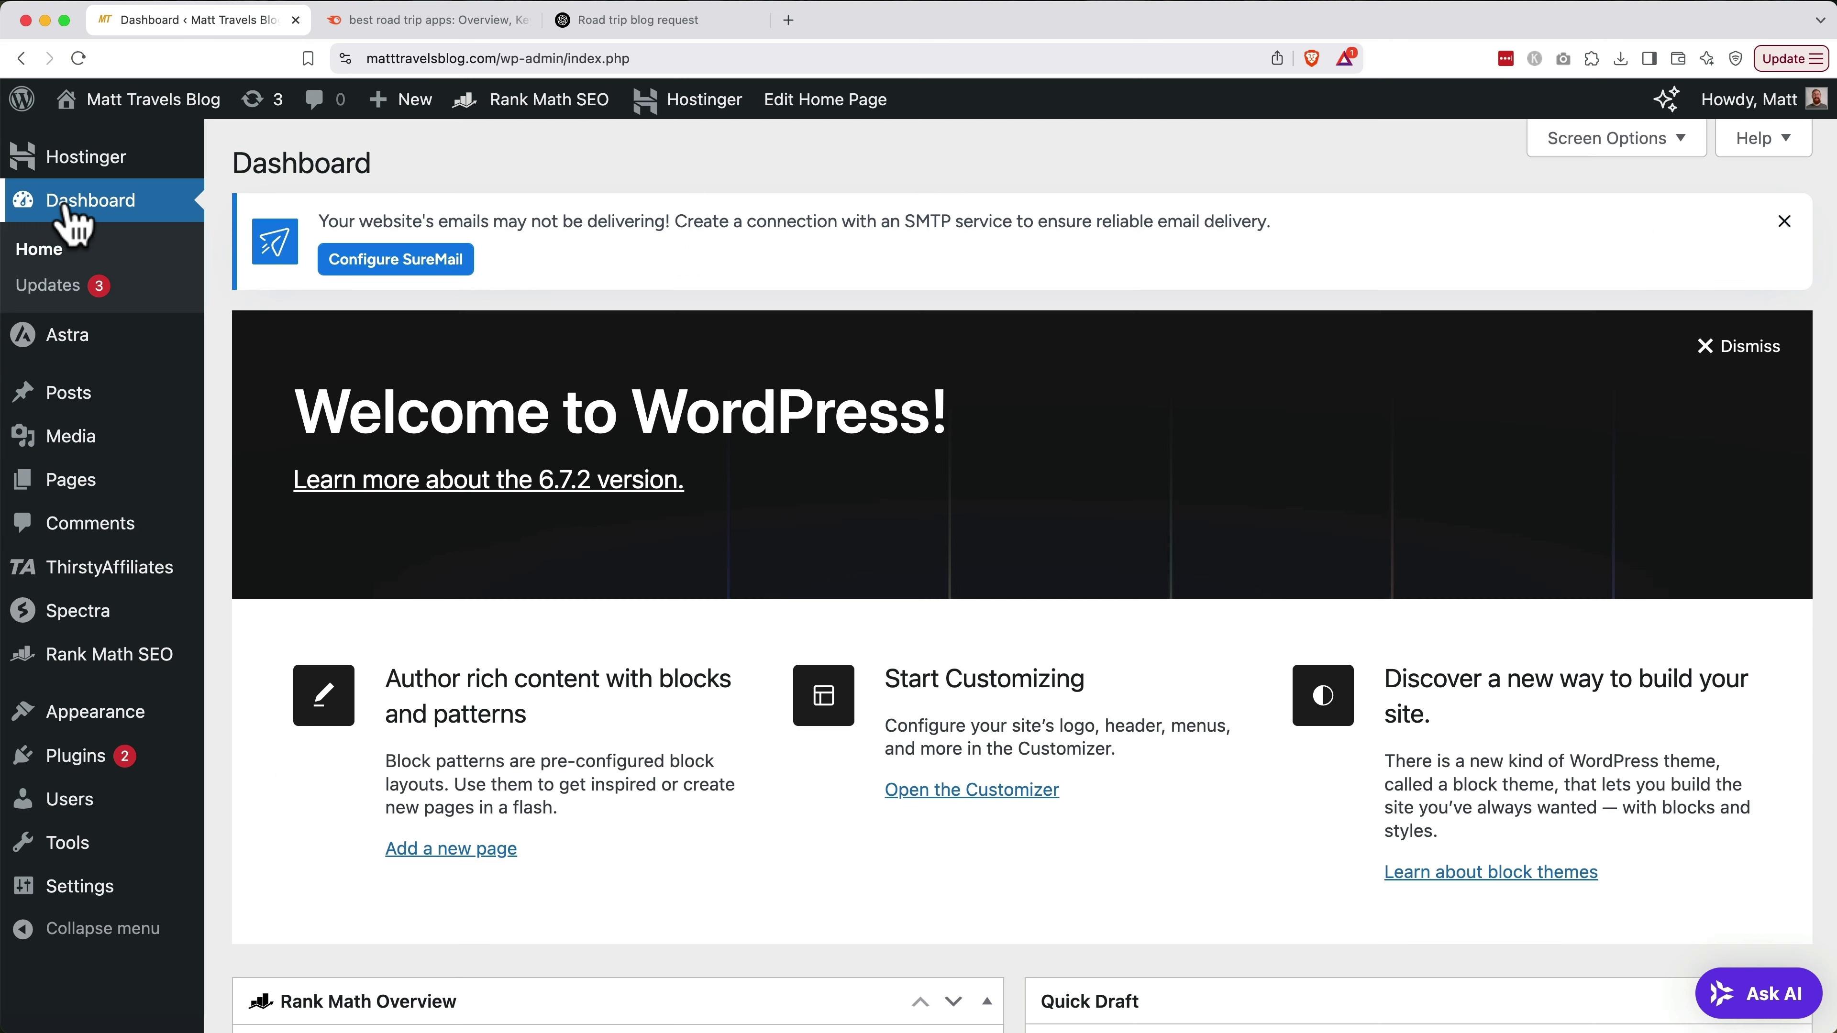
Copy the cloaked URL of the Roadtrippers affiliate link
click(86, 569)
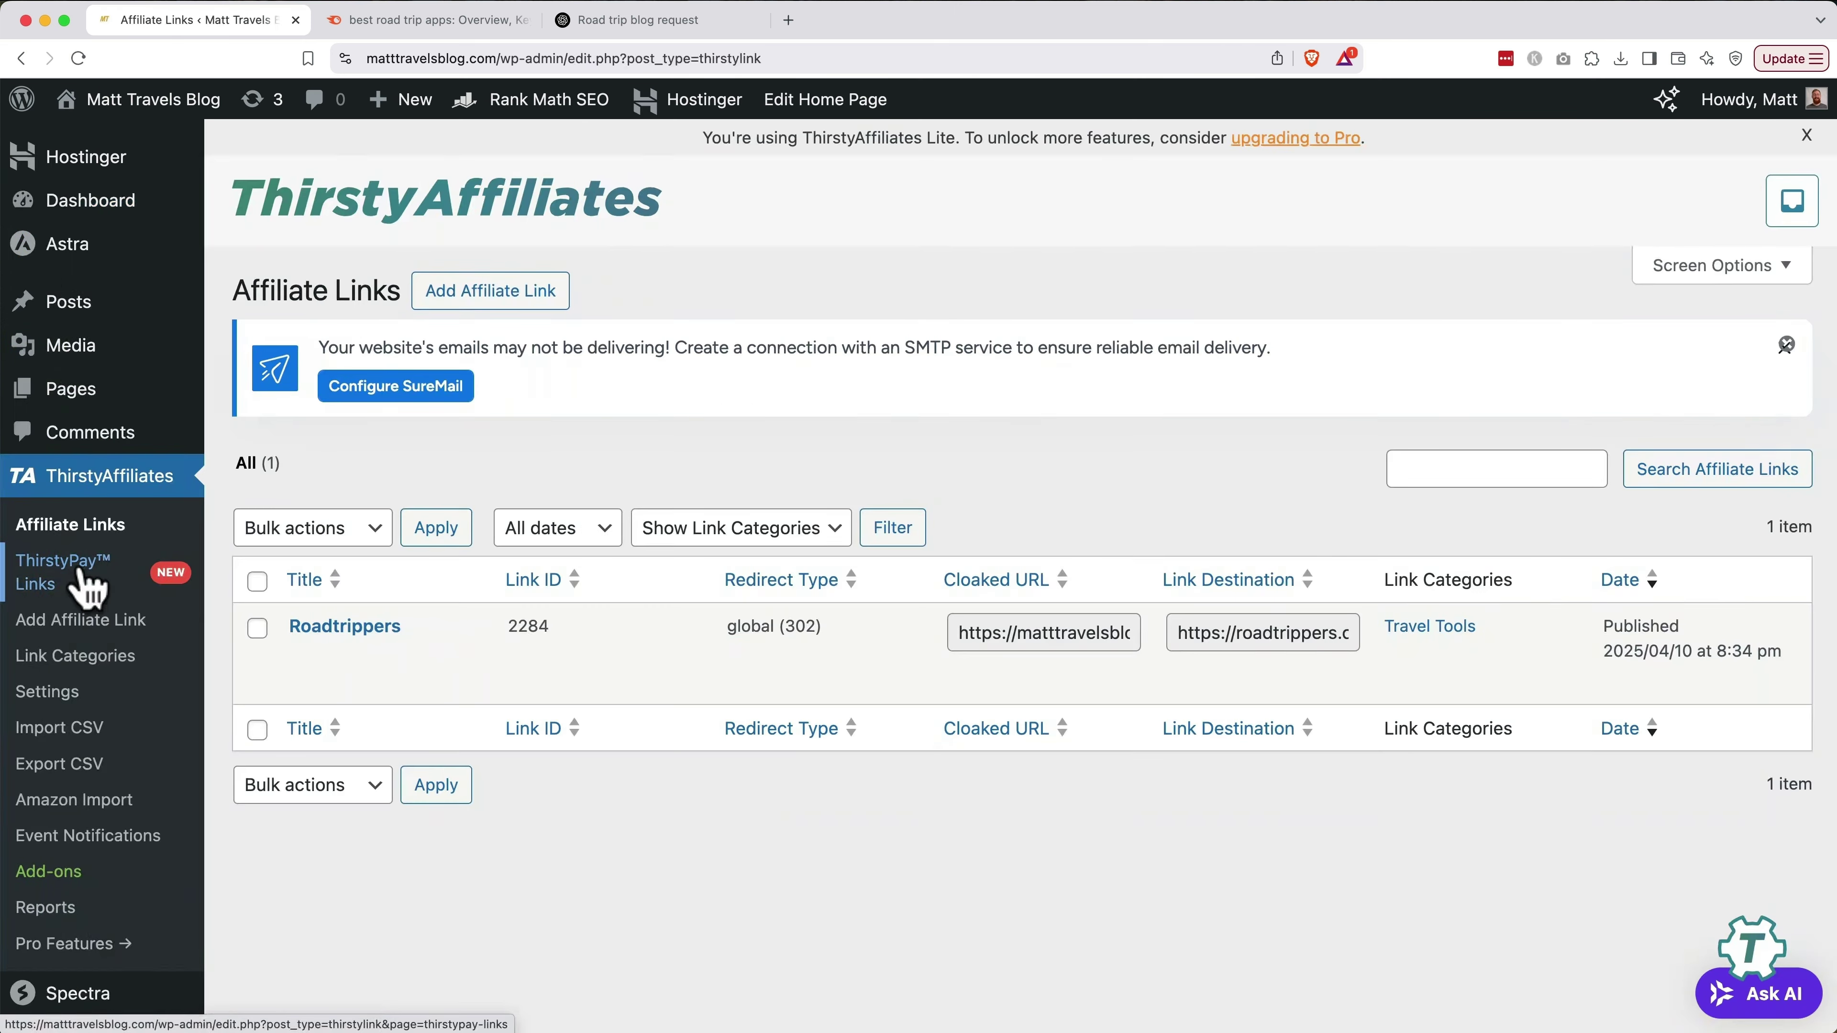
click(354, 628)
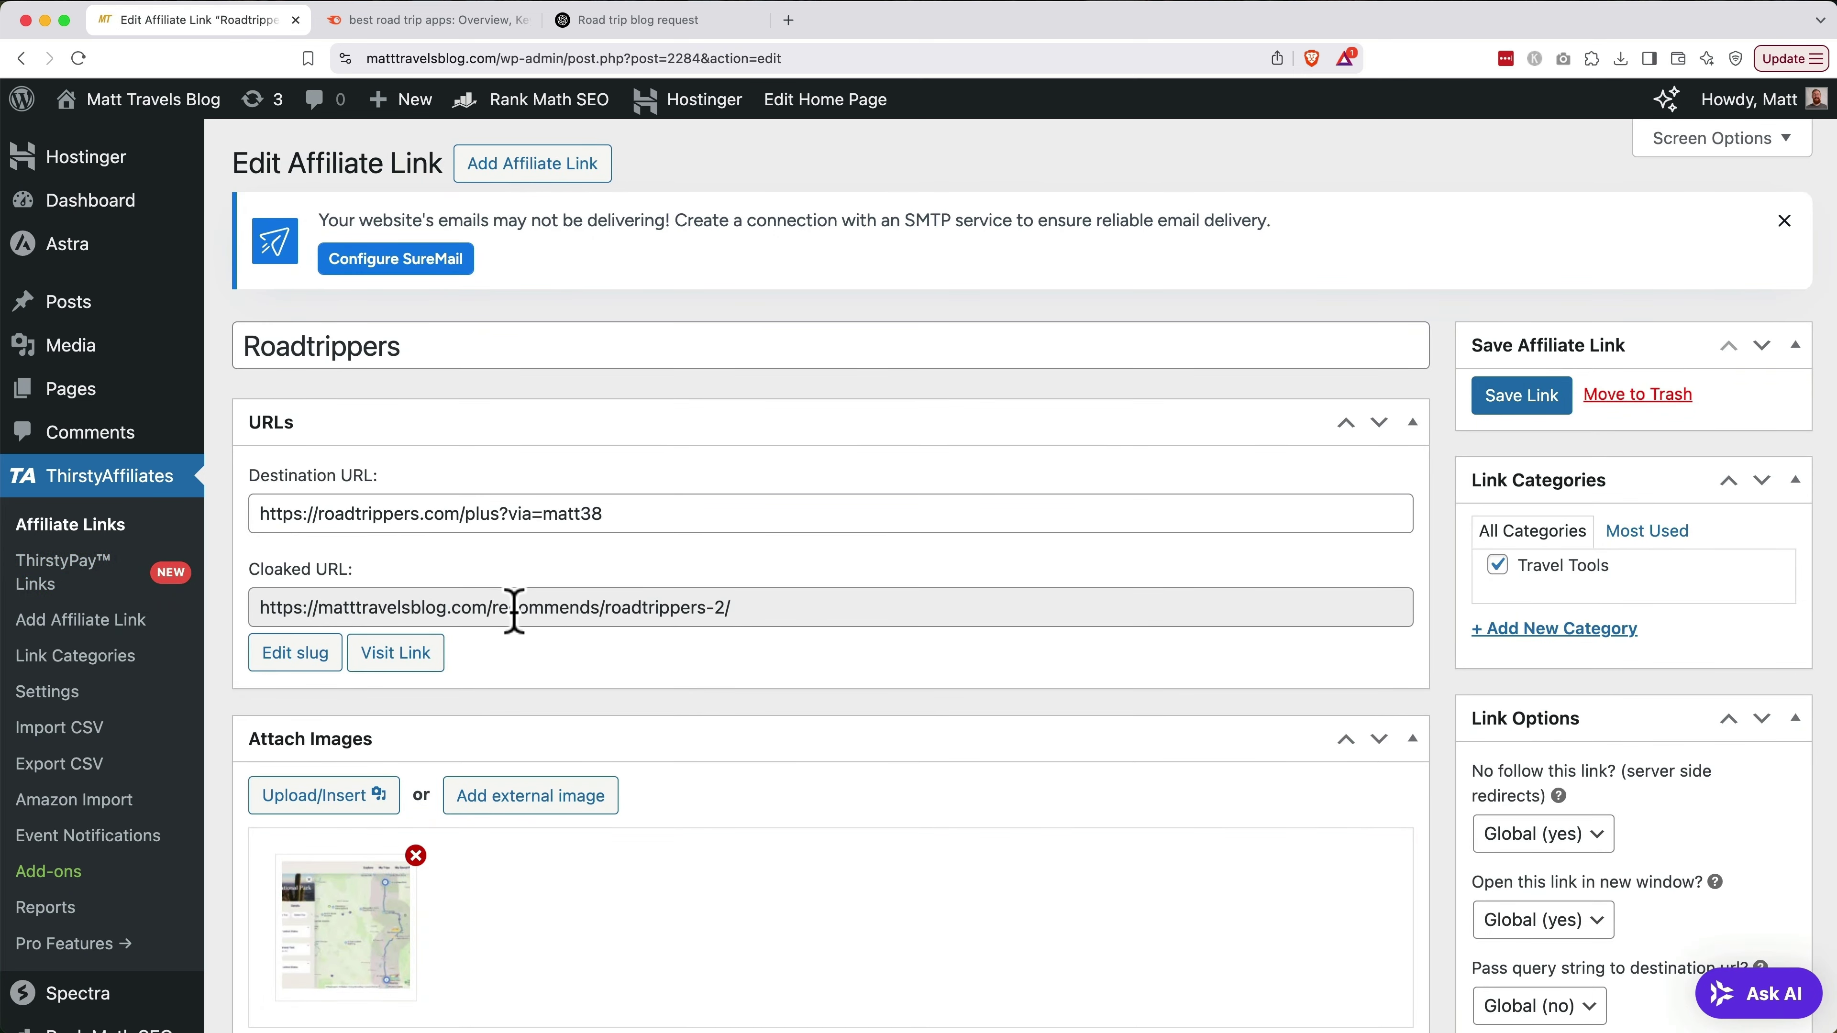
triple_click(513, 608)
key(super+c)
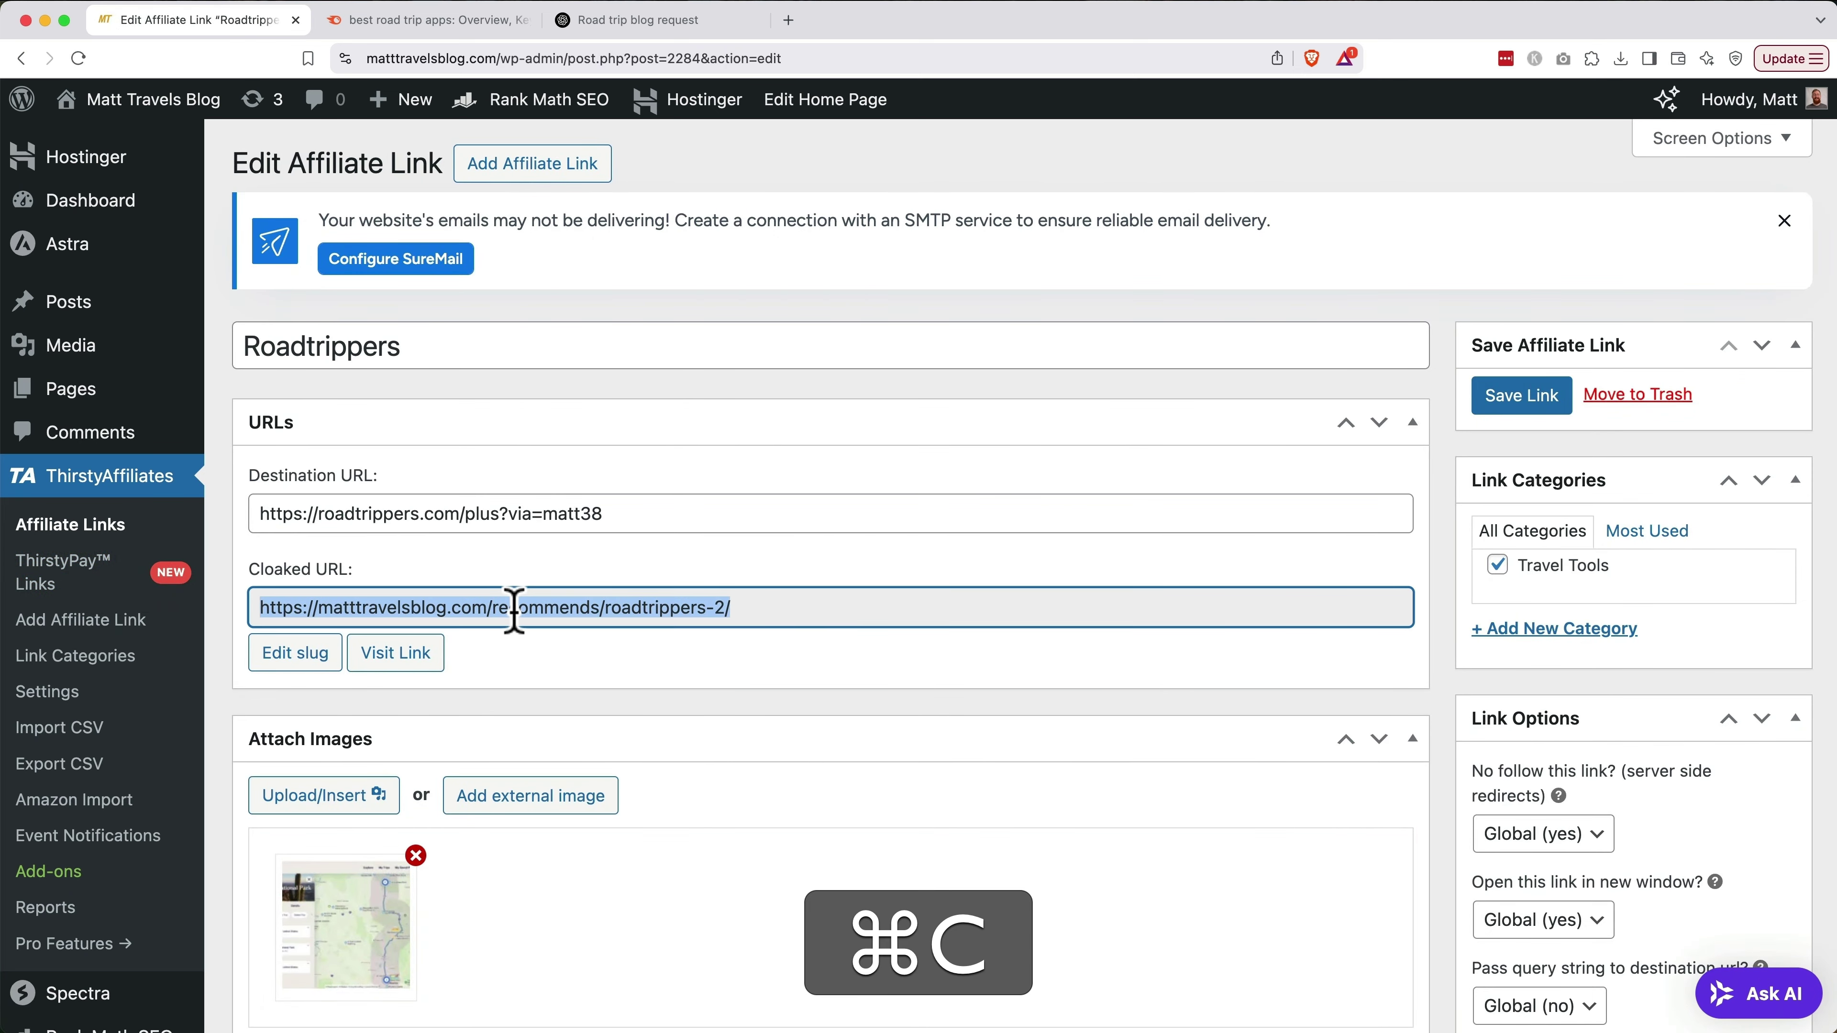
Reopen the road-trip post and paste the cloaked URL as the Sign Up button's link
click(116, 308)
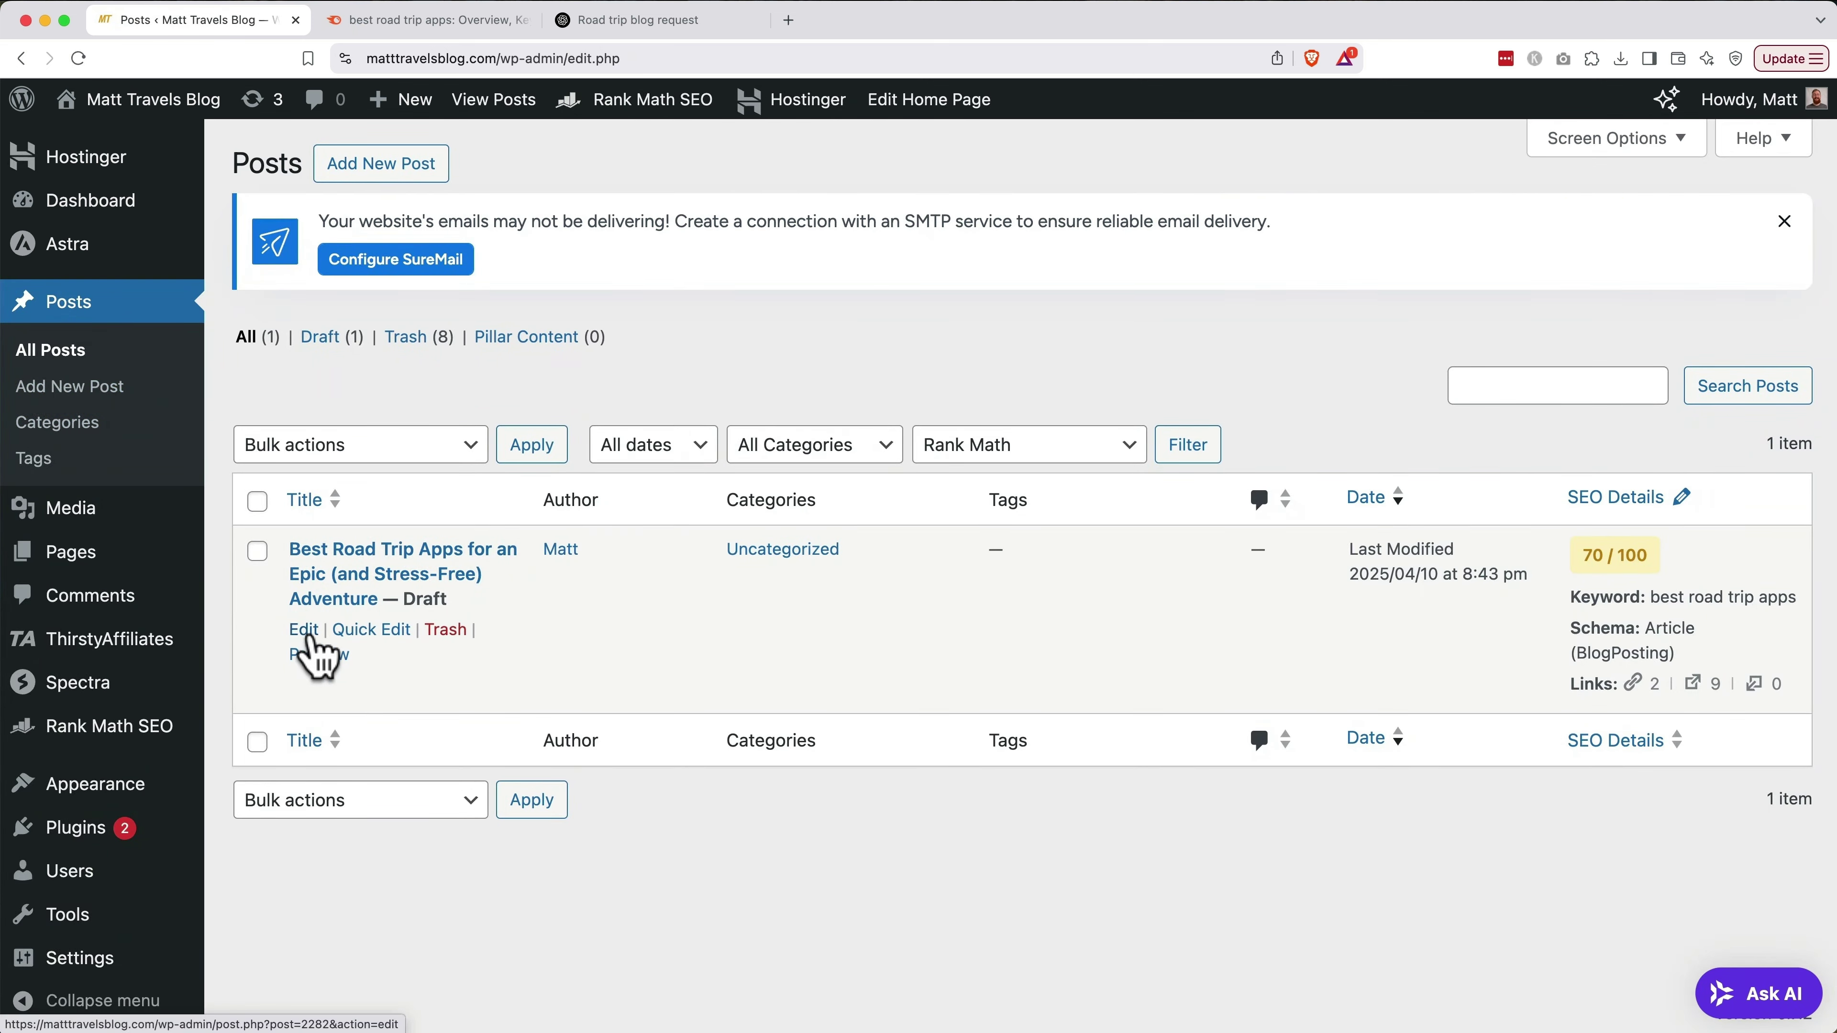
click(302, 629)
scroll(311, 632, down, 20)
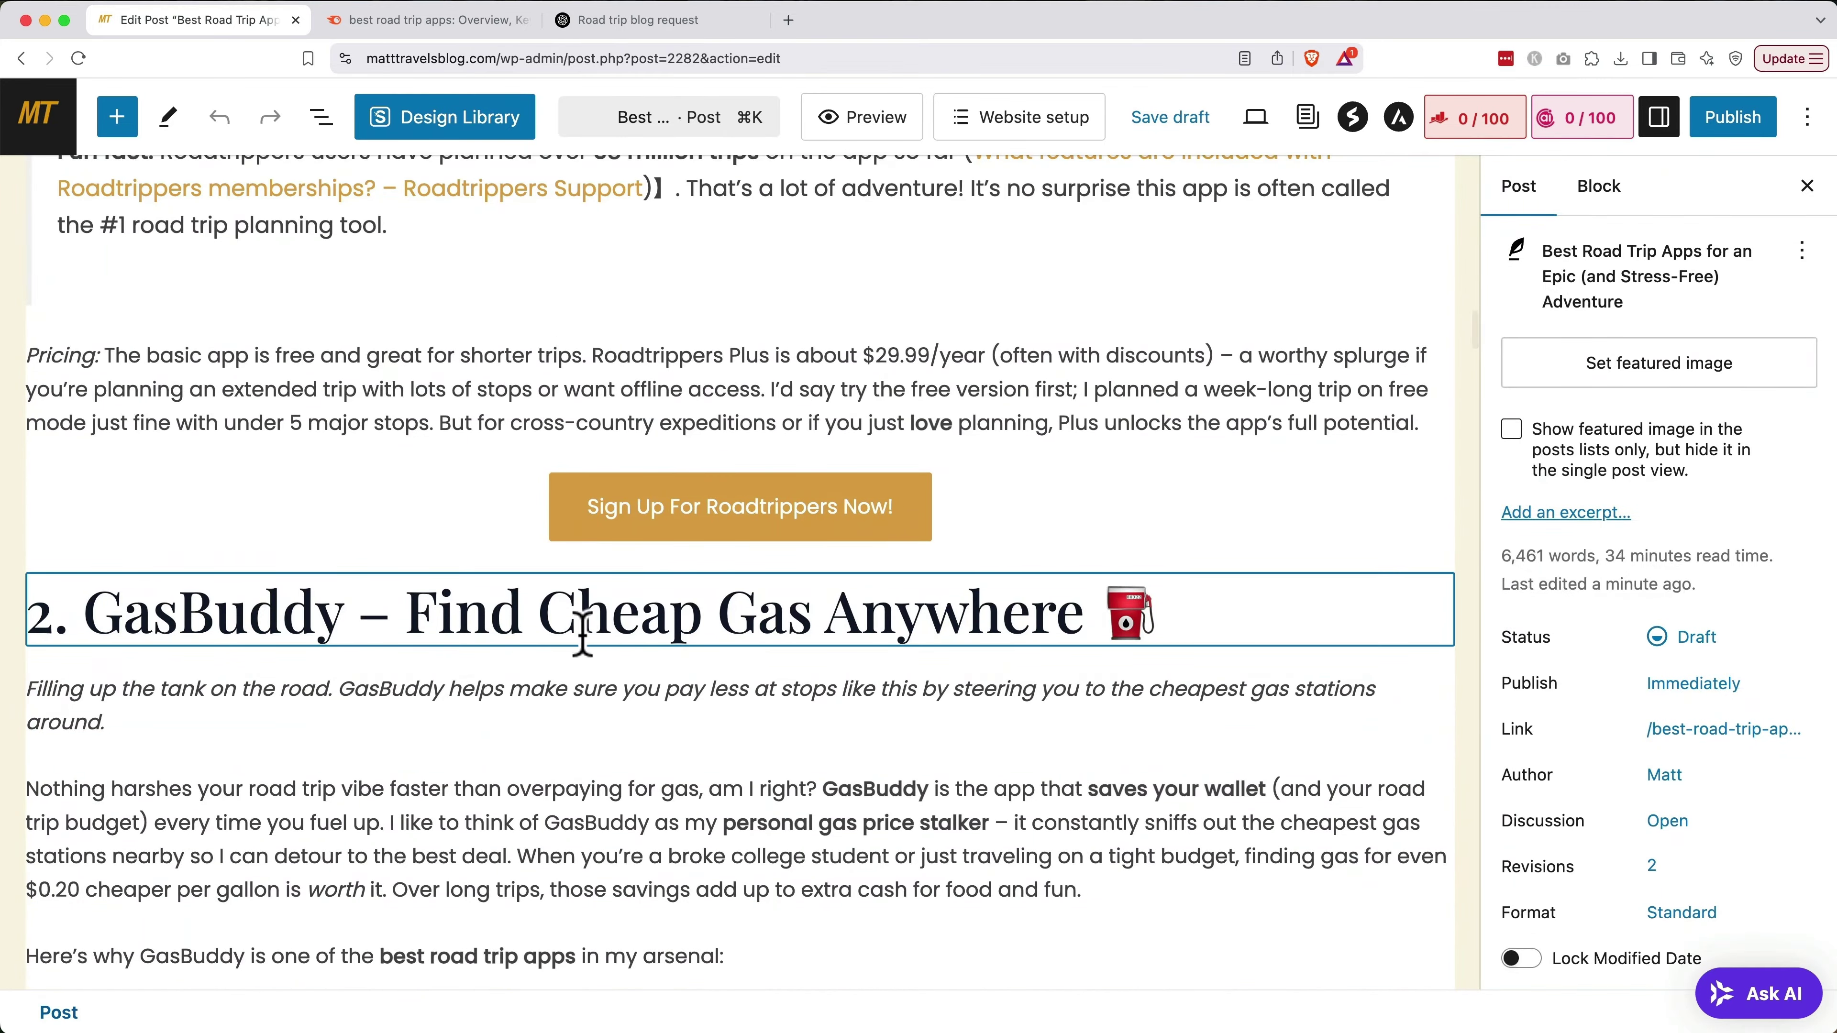
click(770, 532)
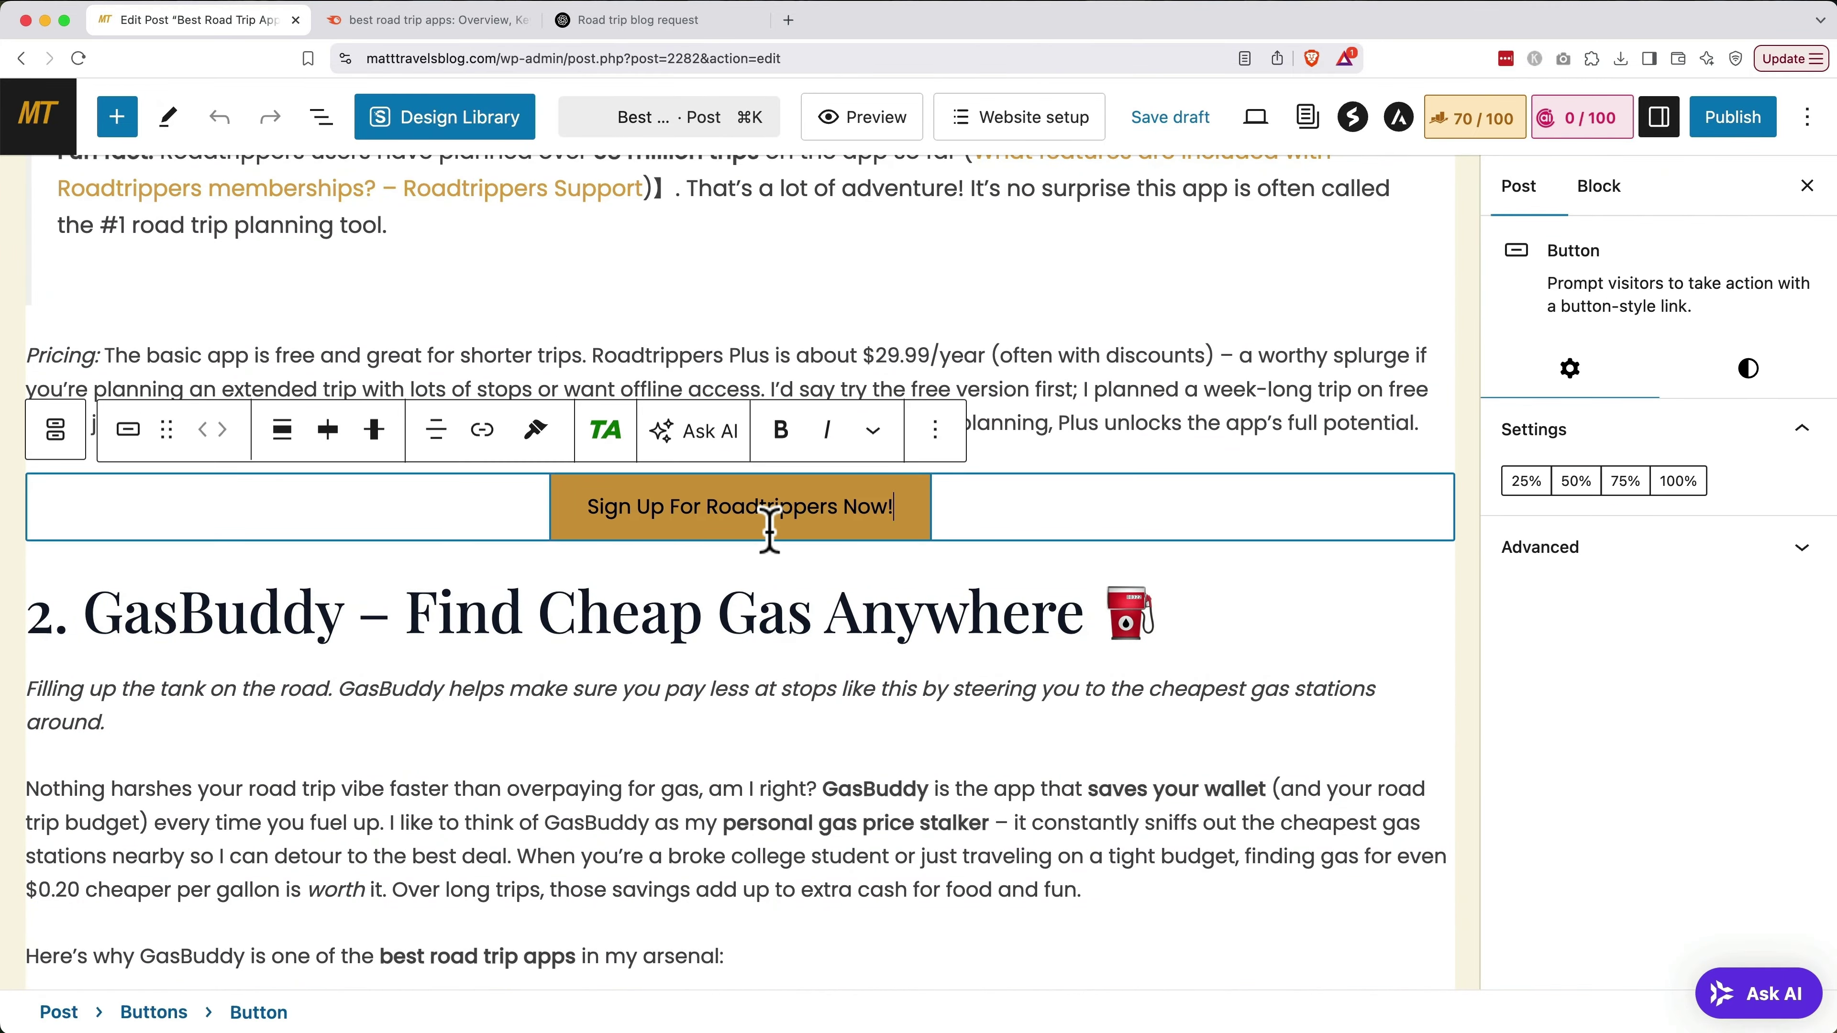
click(483, 433)
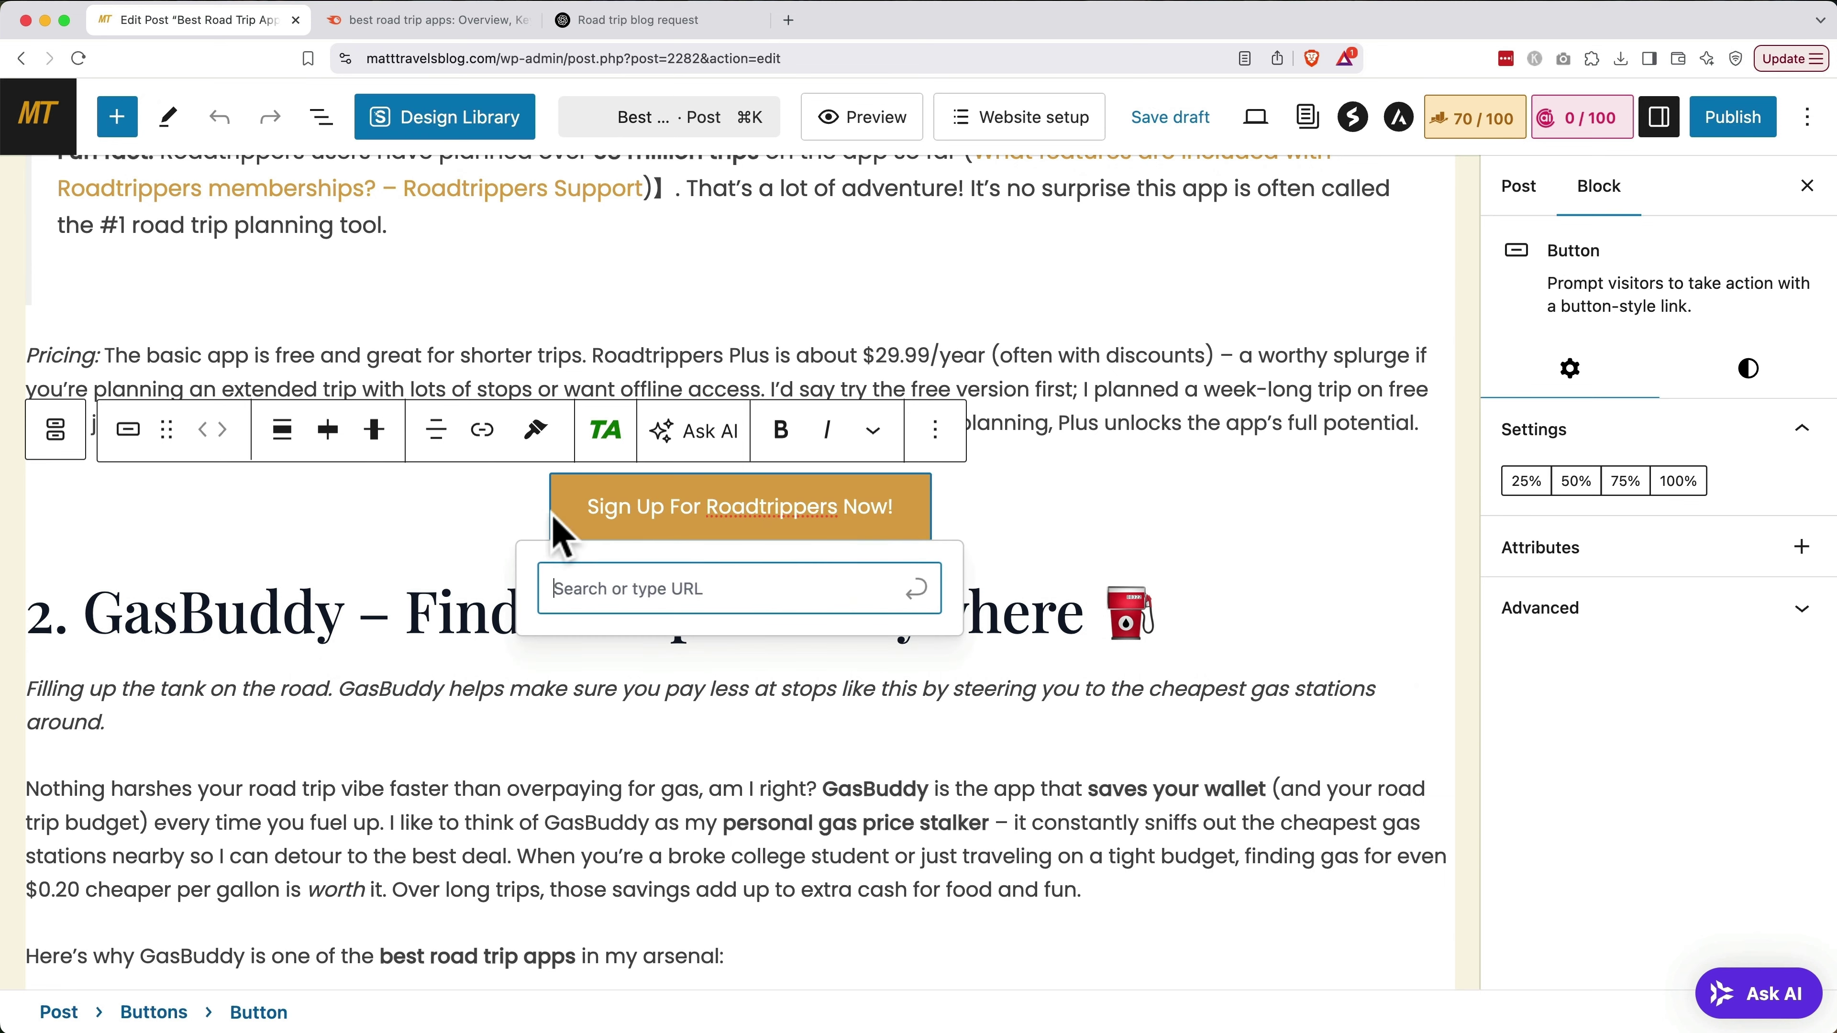
key(cmd+v)
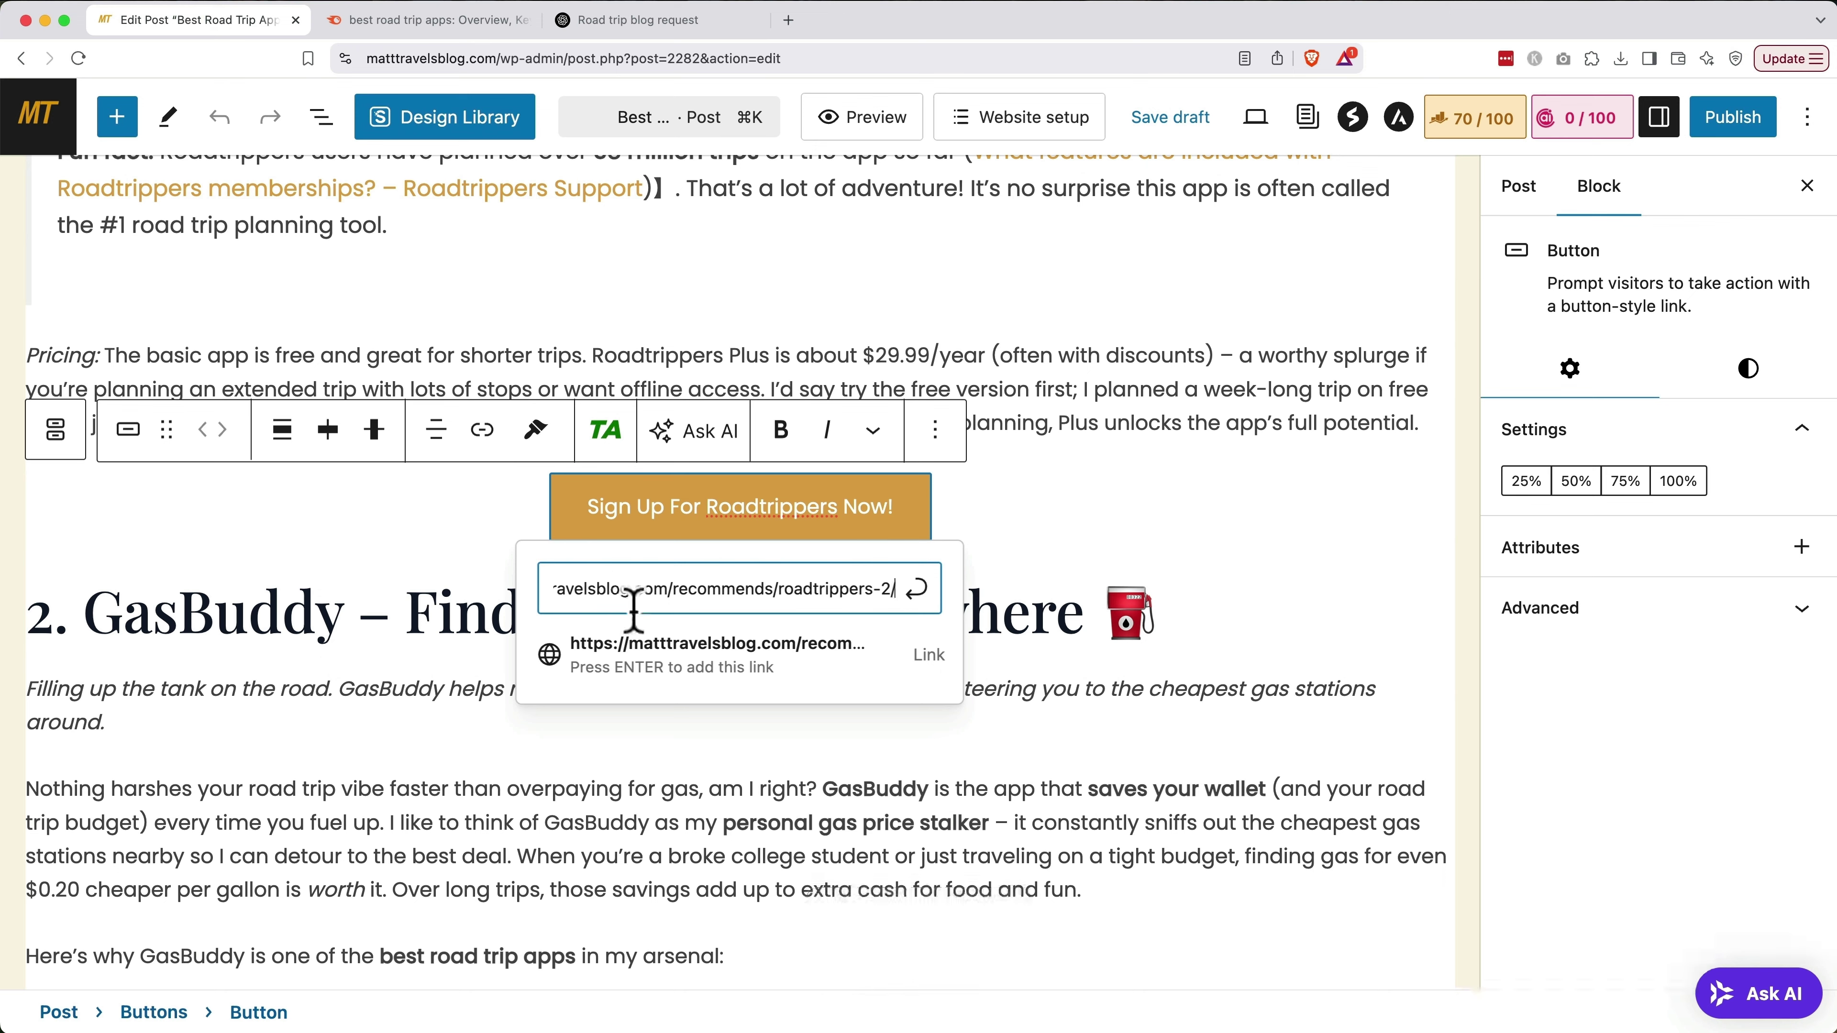
click(655, 672)
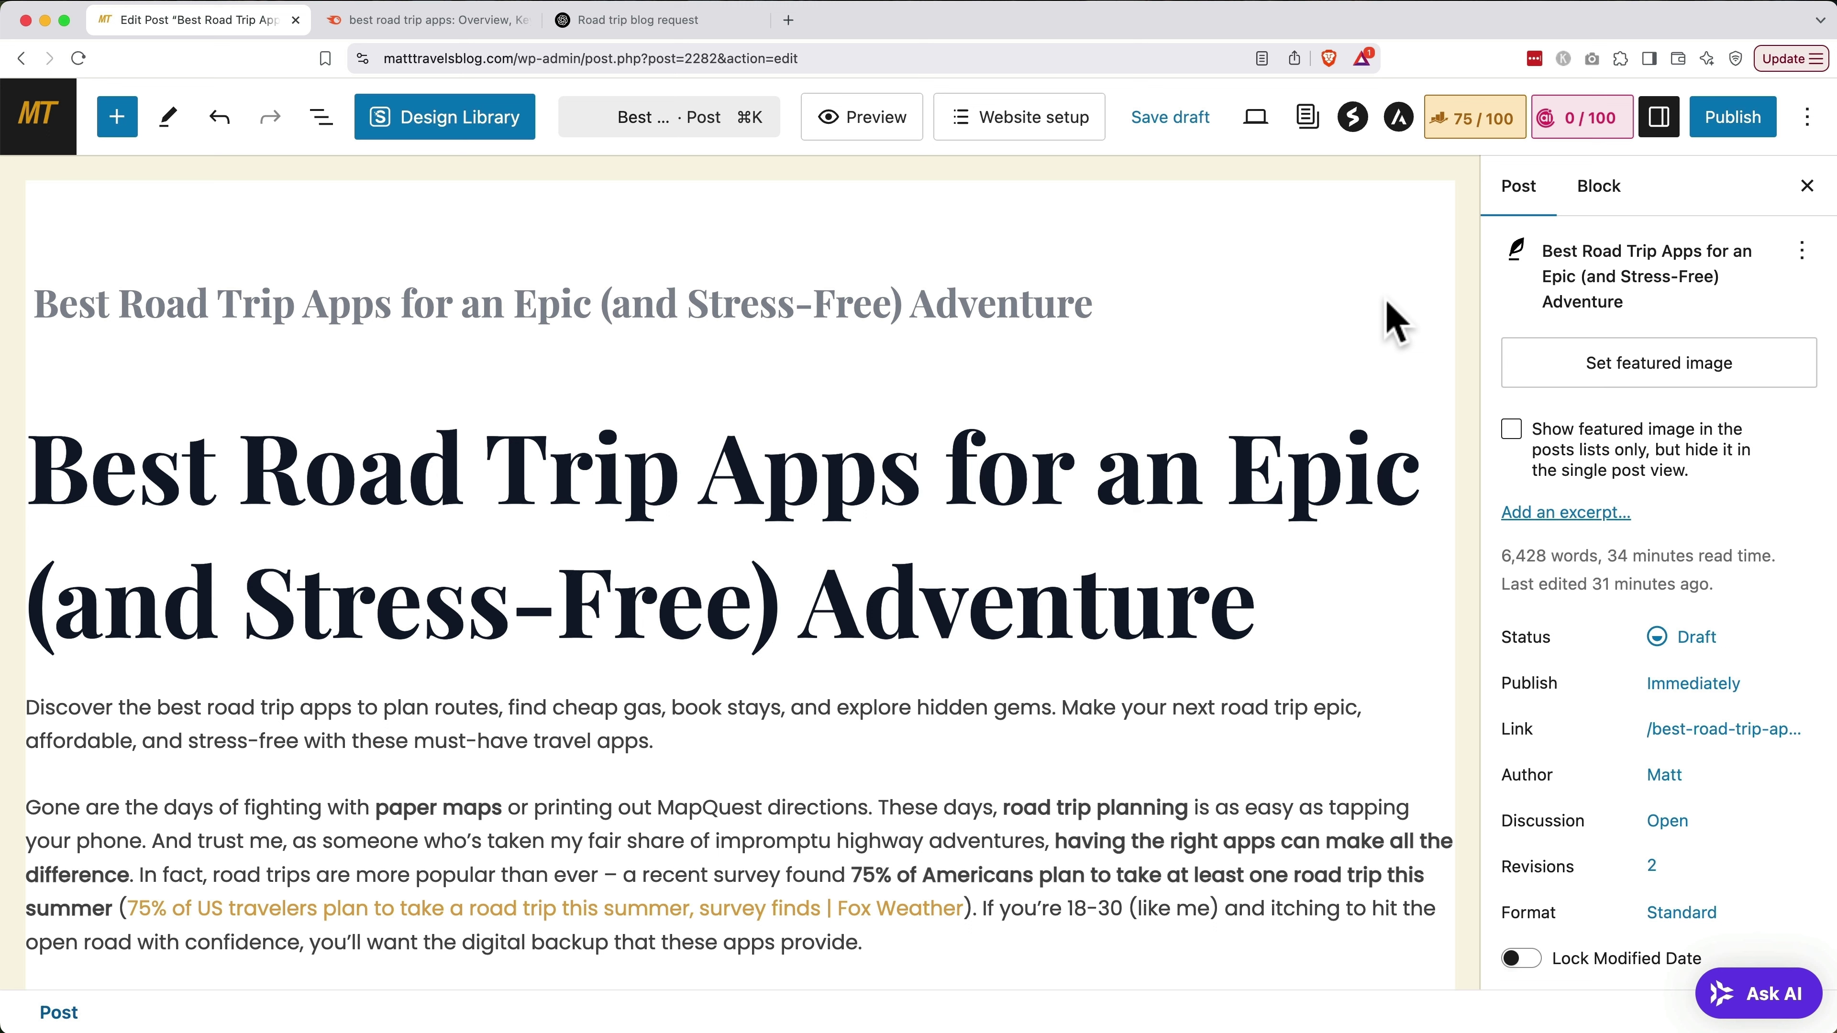
Save the post draft and load Canva in a new browser tab
key(cmd+s)
key(cmd+t)
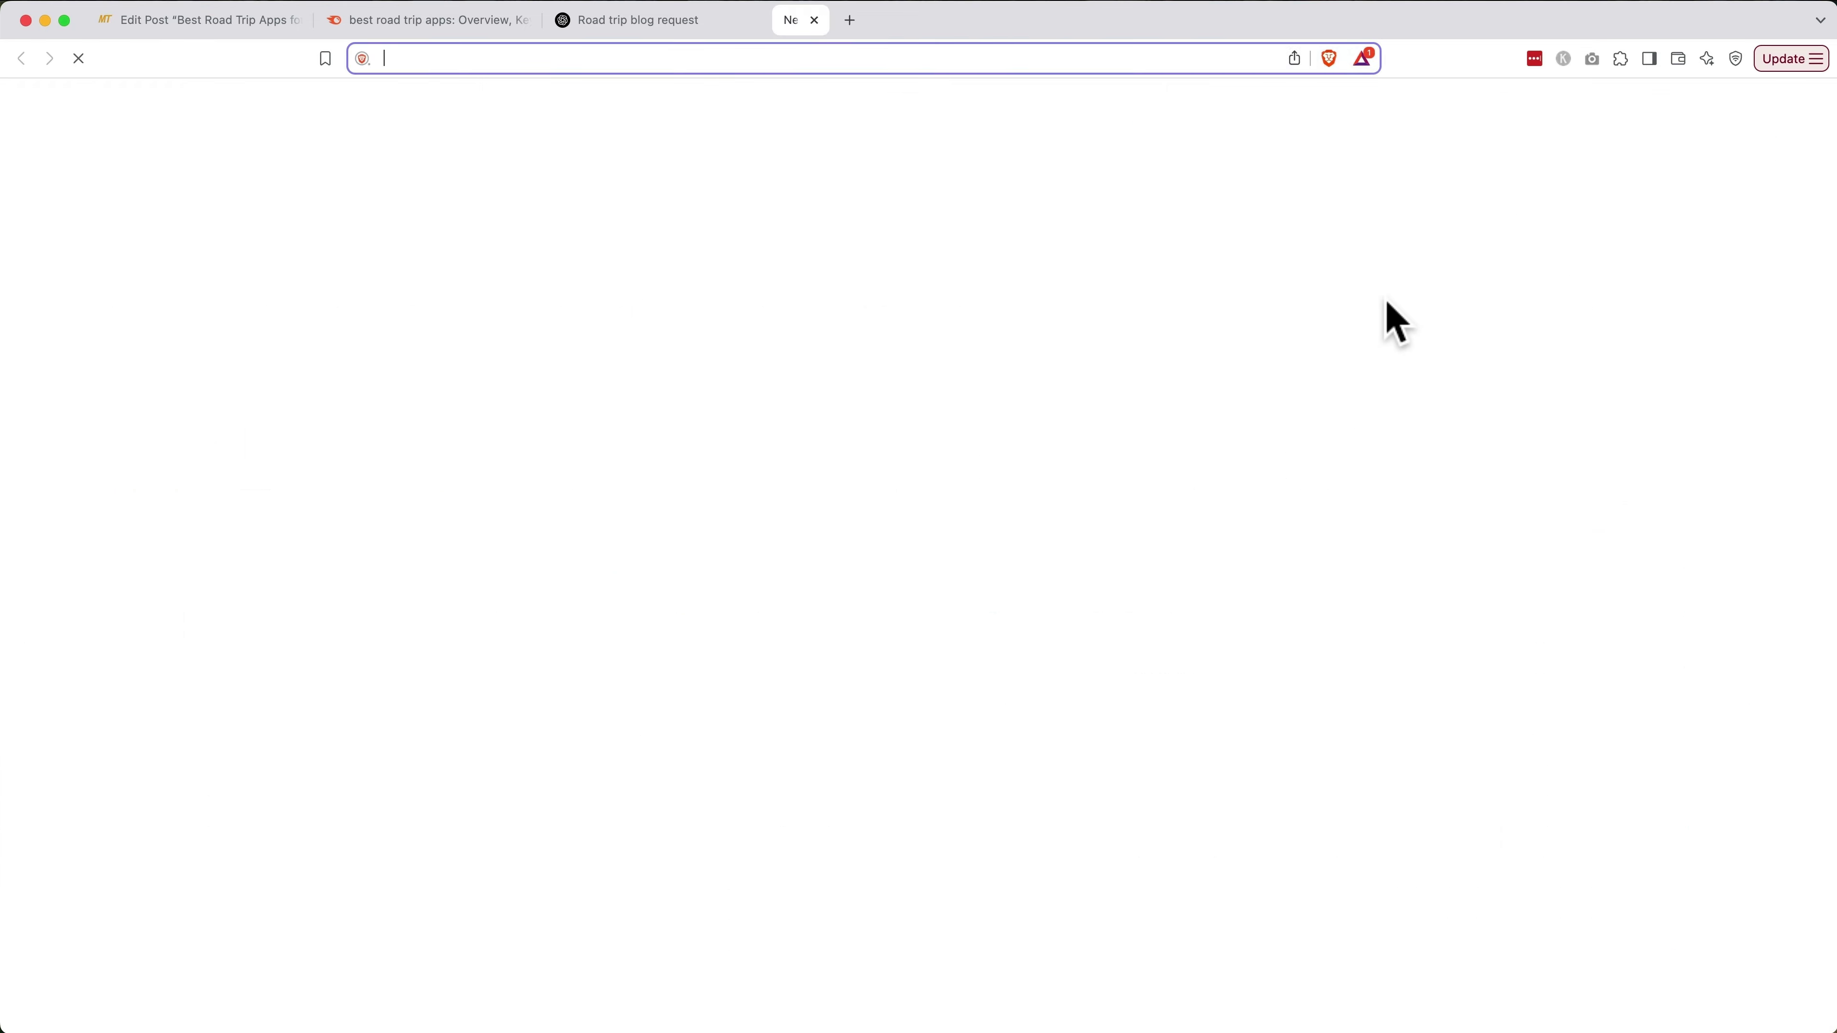
text(canva.com)
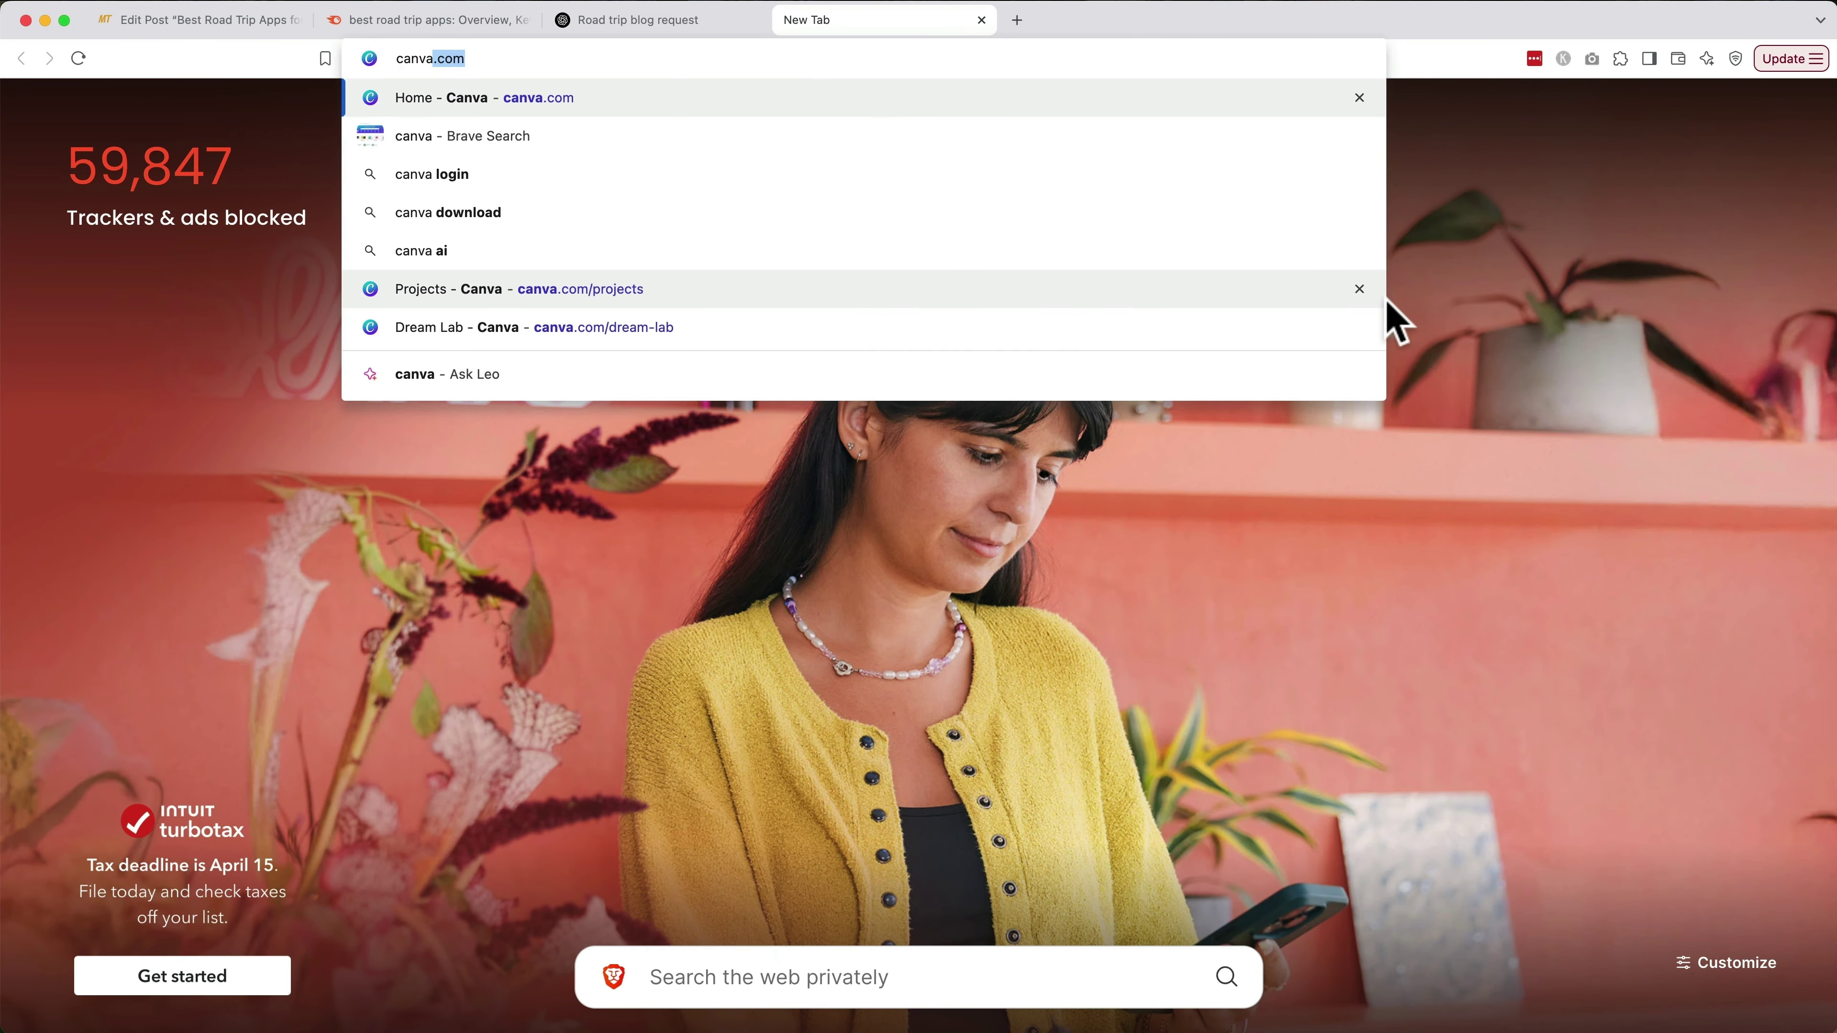
key(Return)
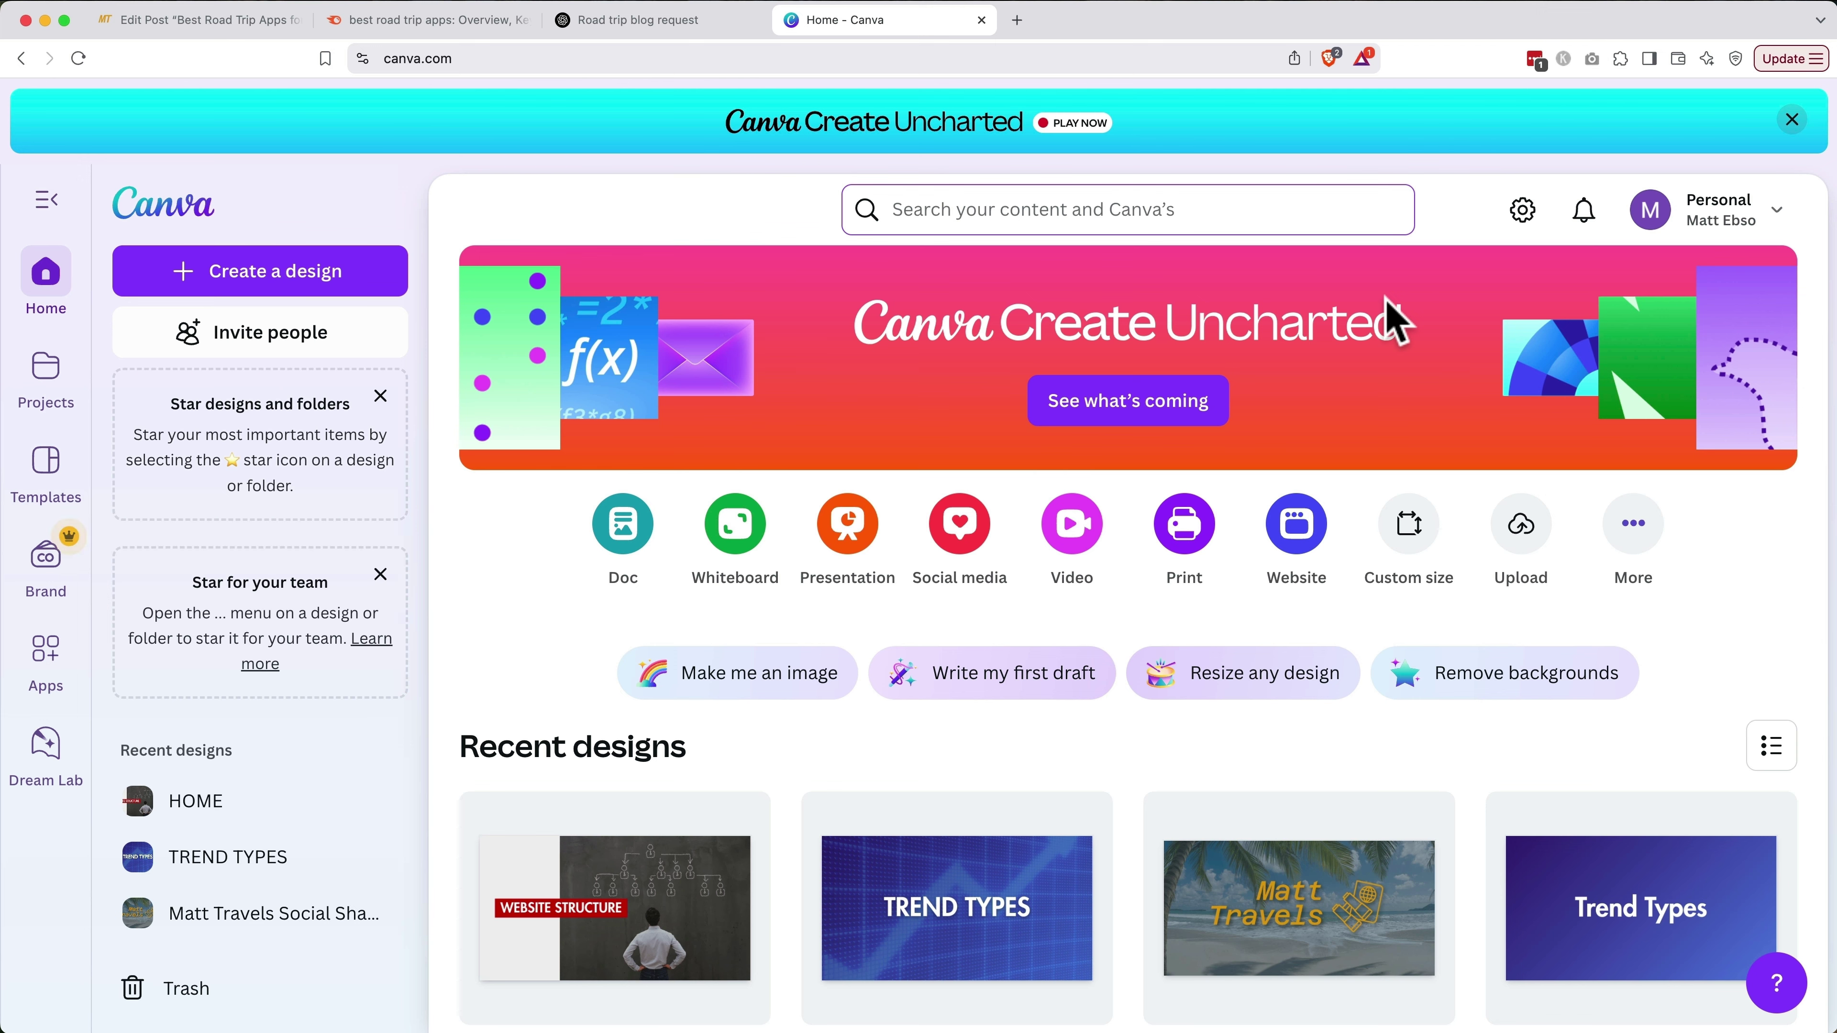
Create a custom-size blank design of 1200 × 630 px
click(397, 276)
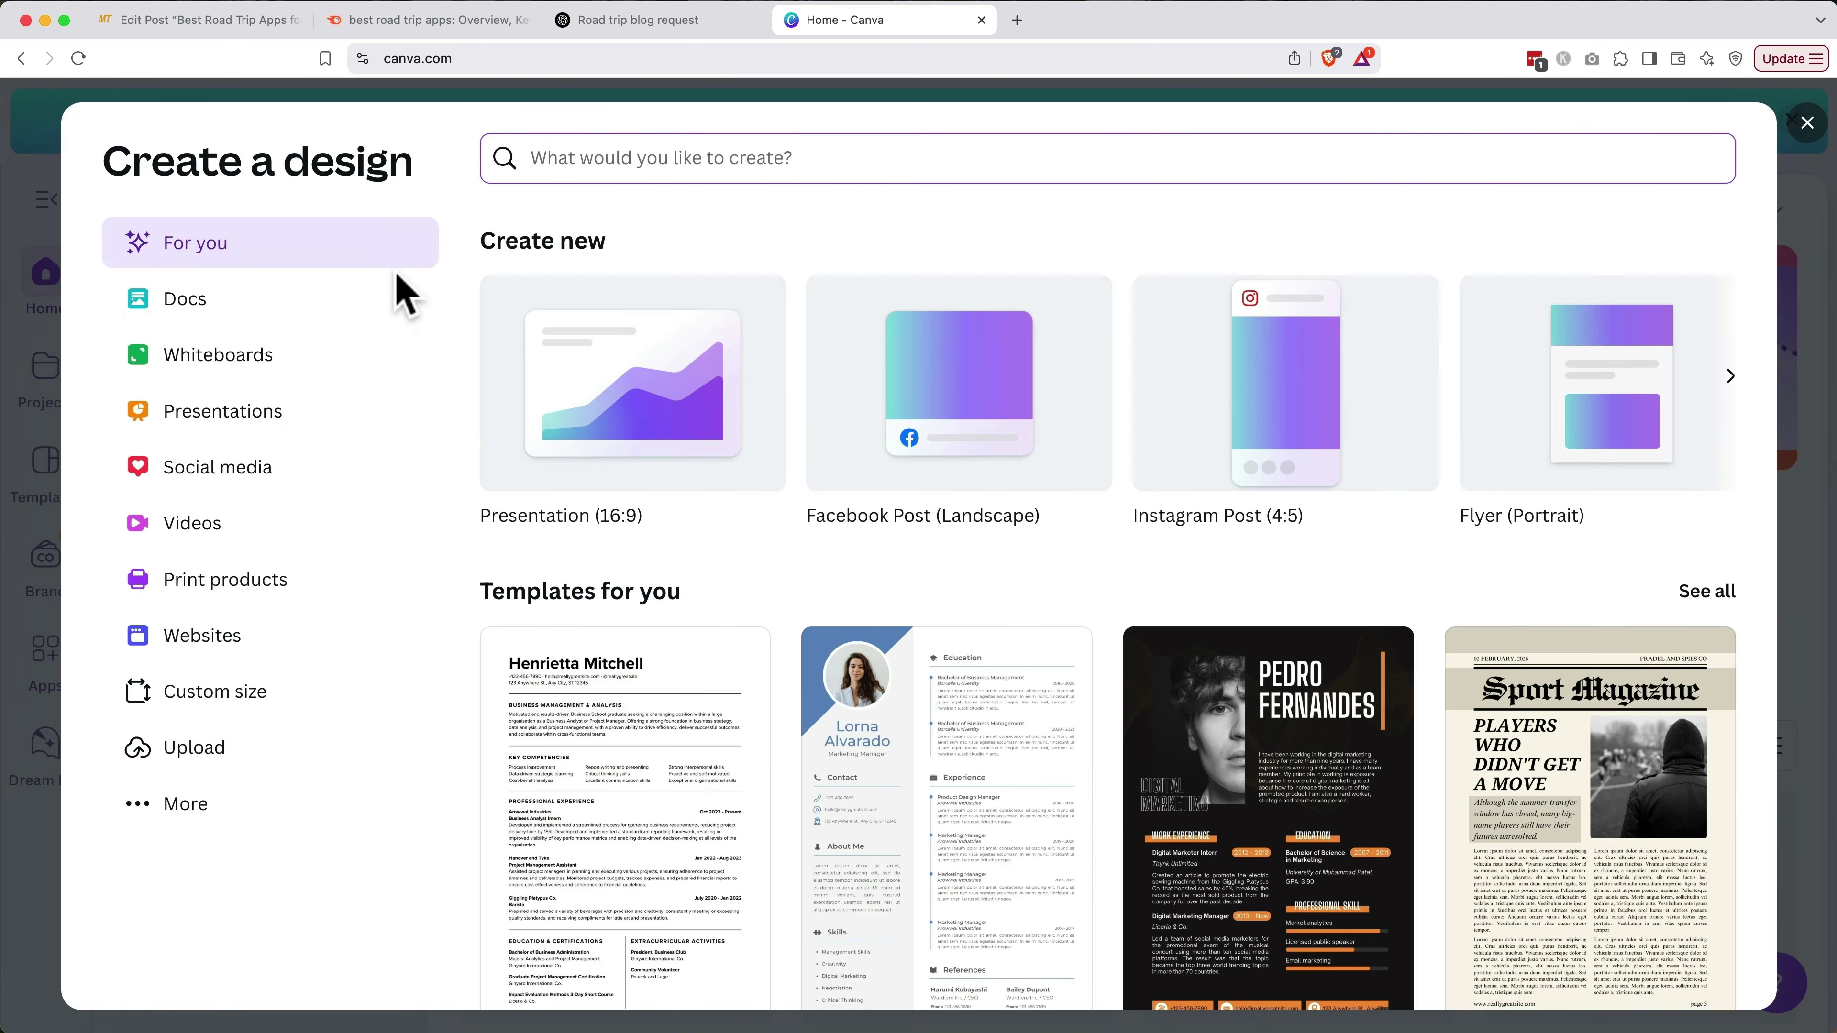
click(245, 696)
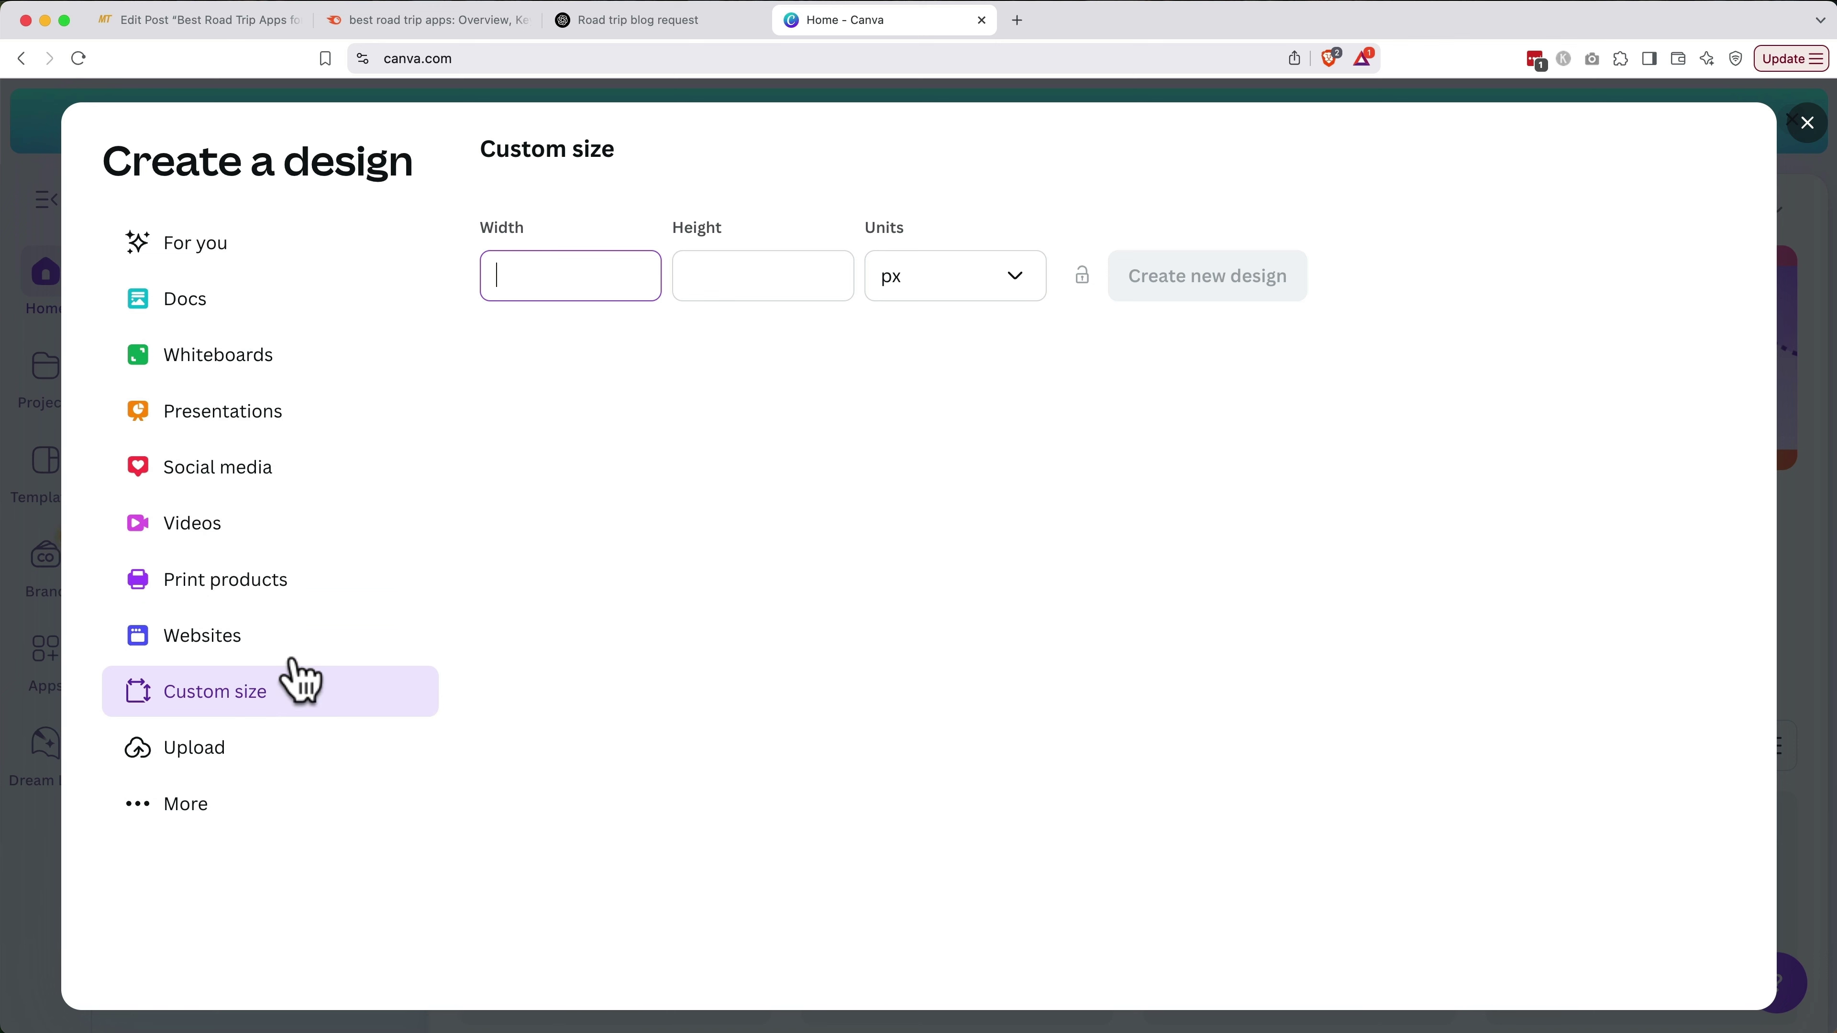
text(1200)
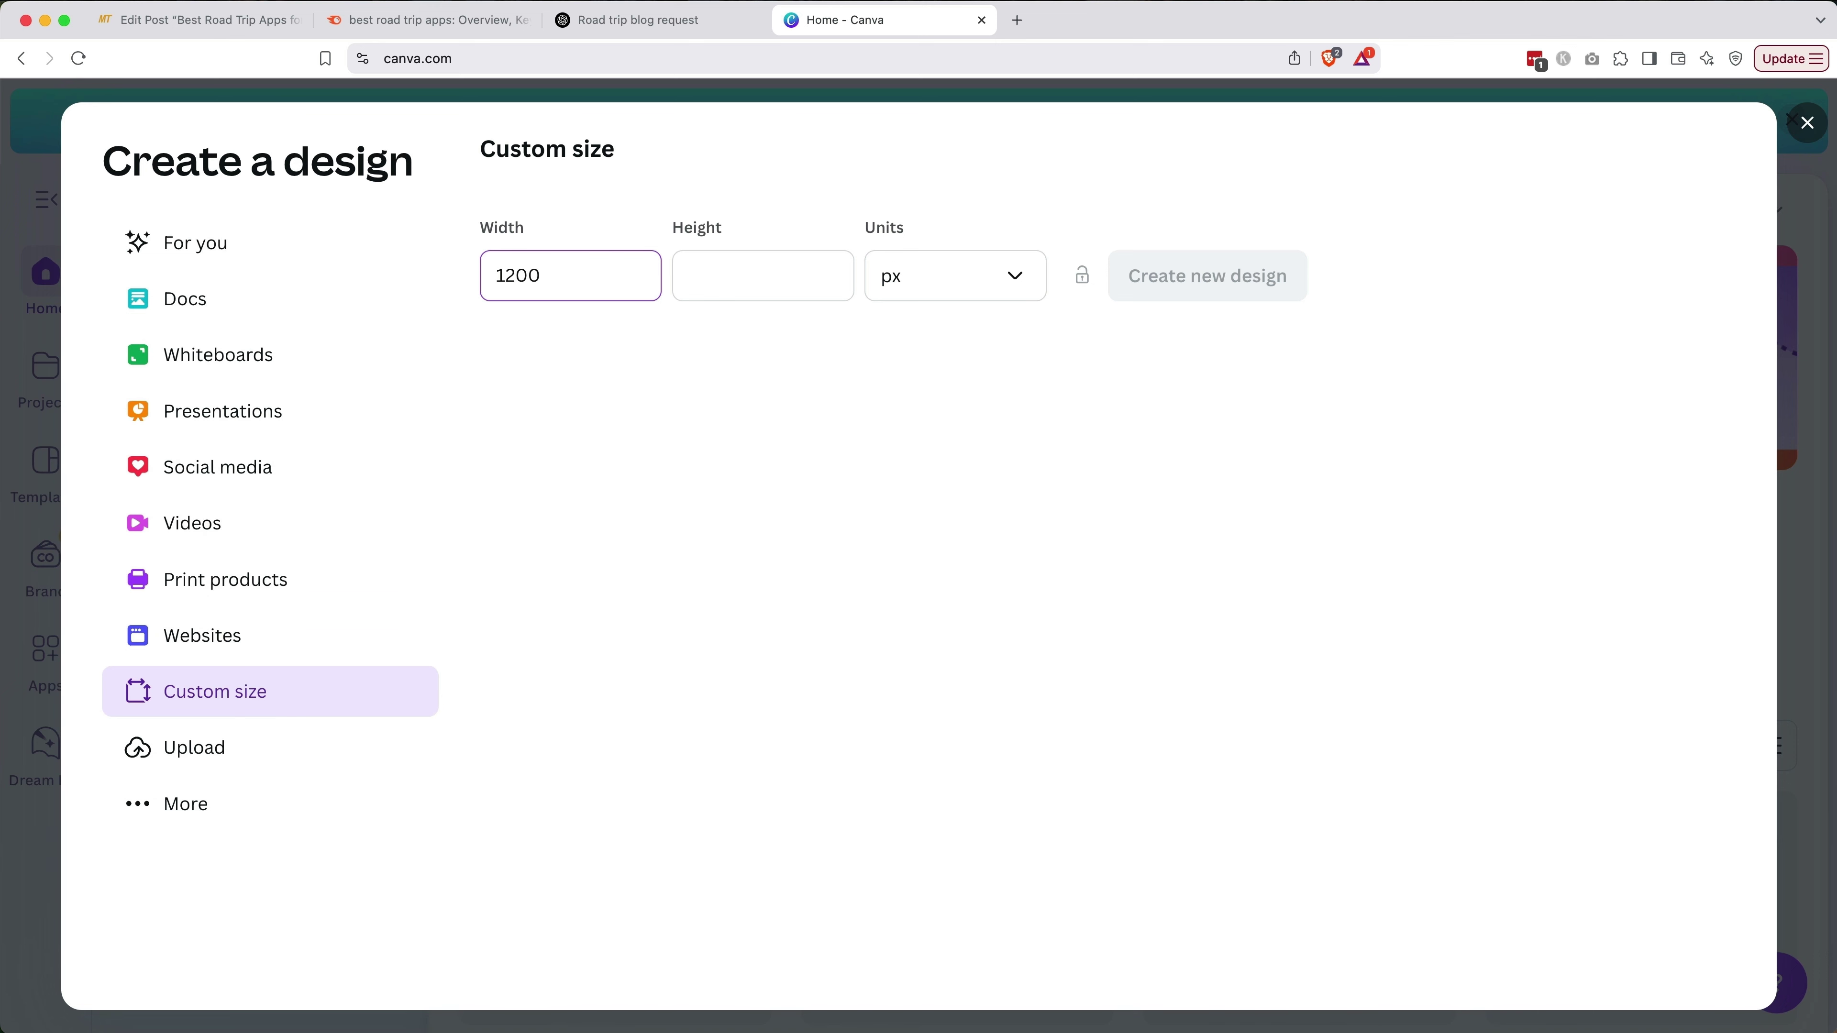
key(Tab)
text(630)
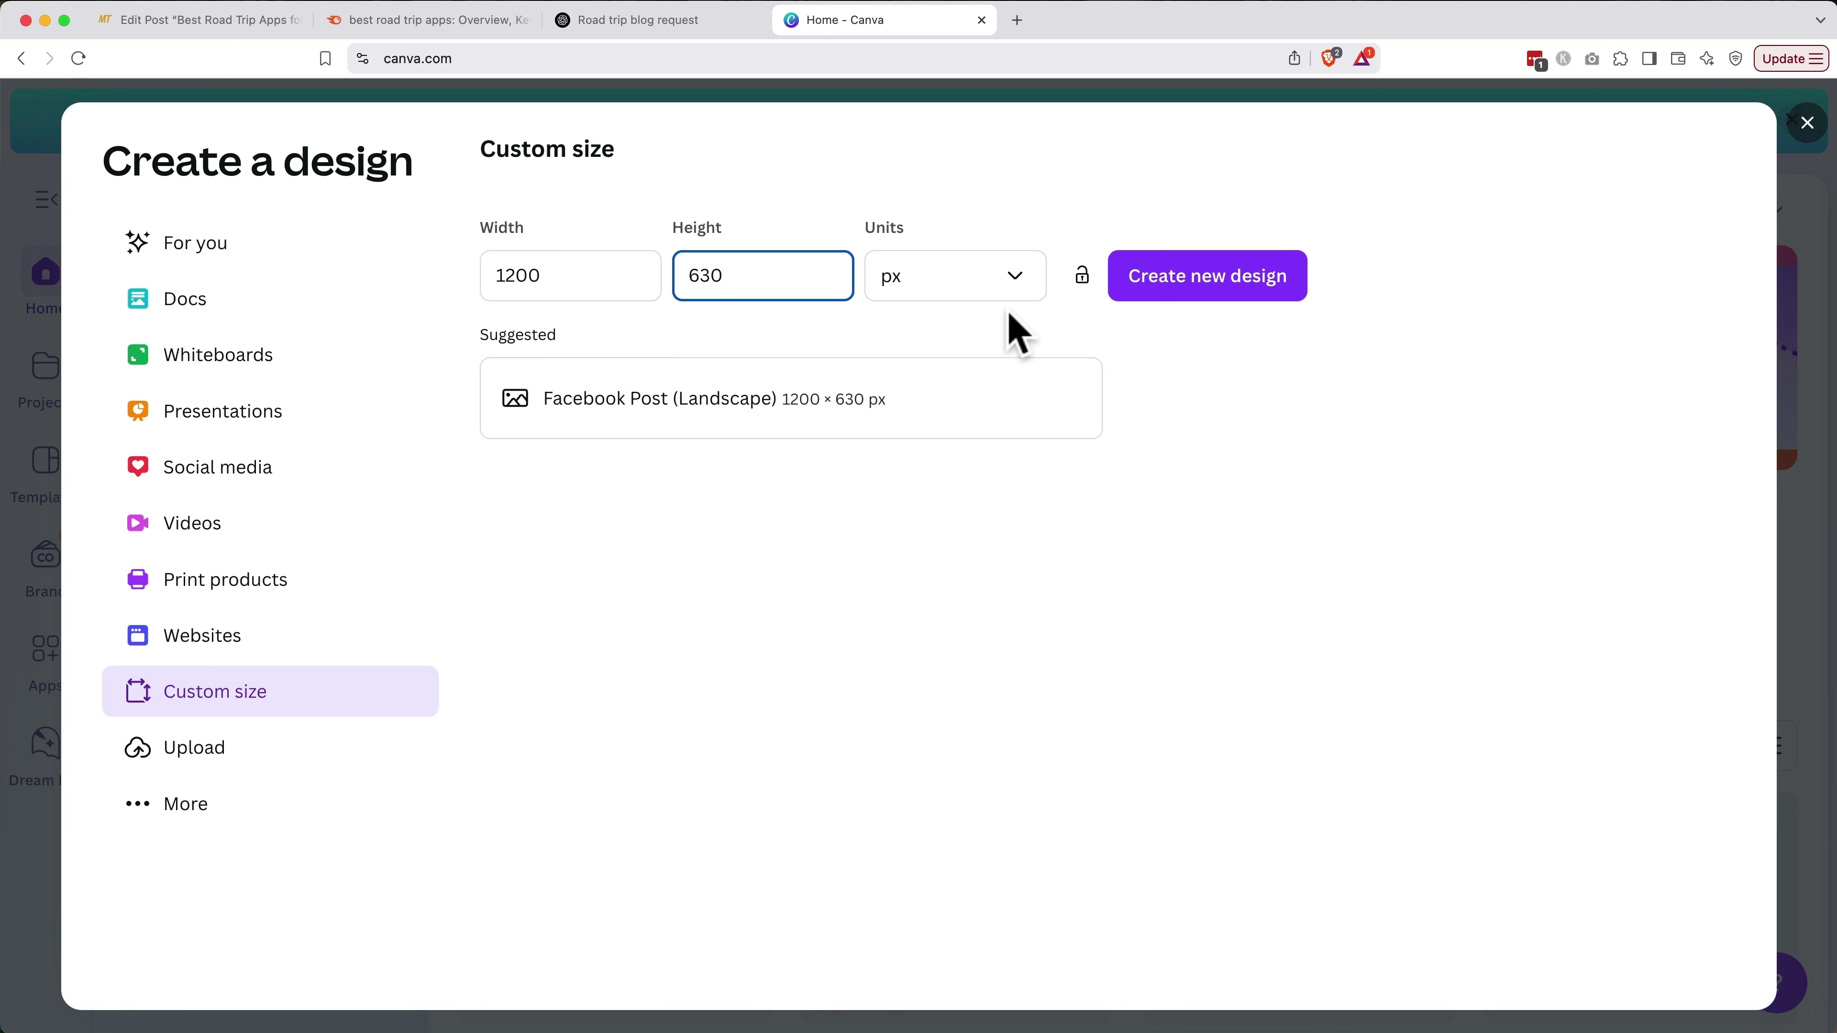
click(1175, 293)
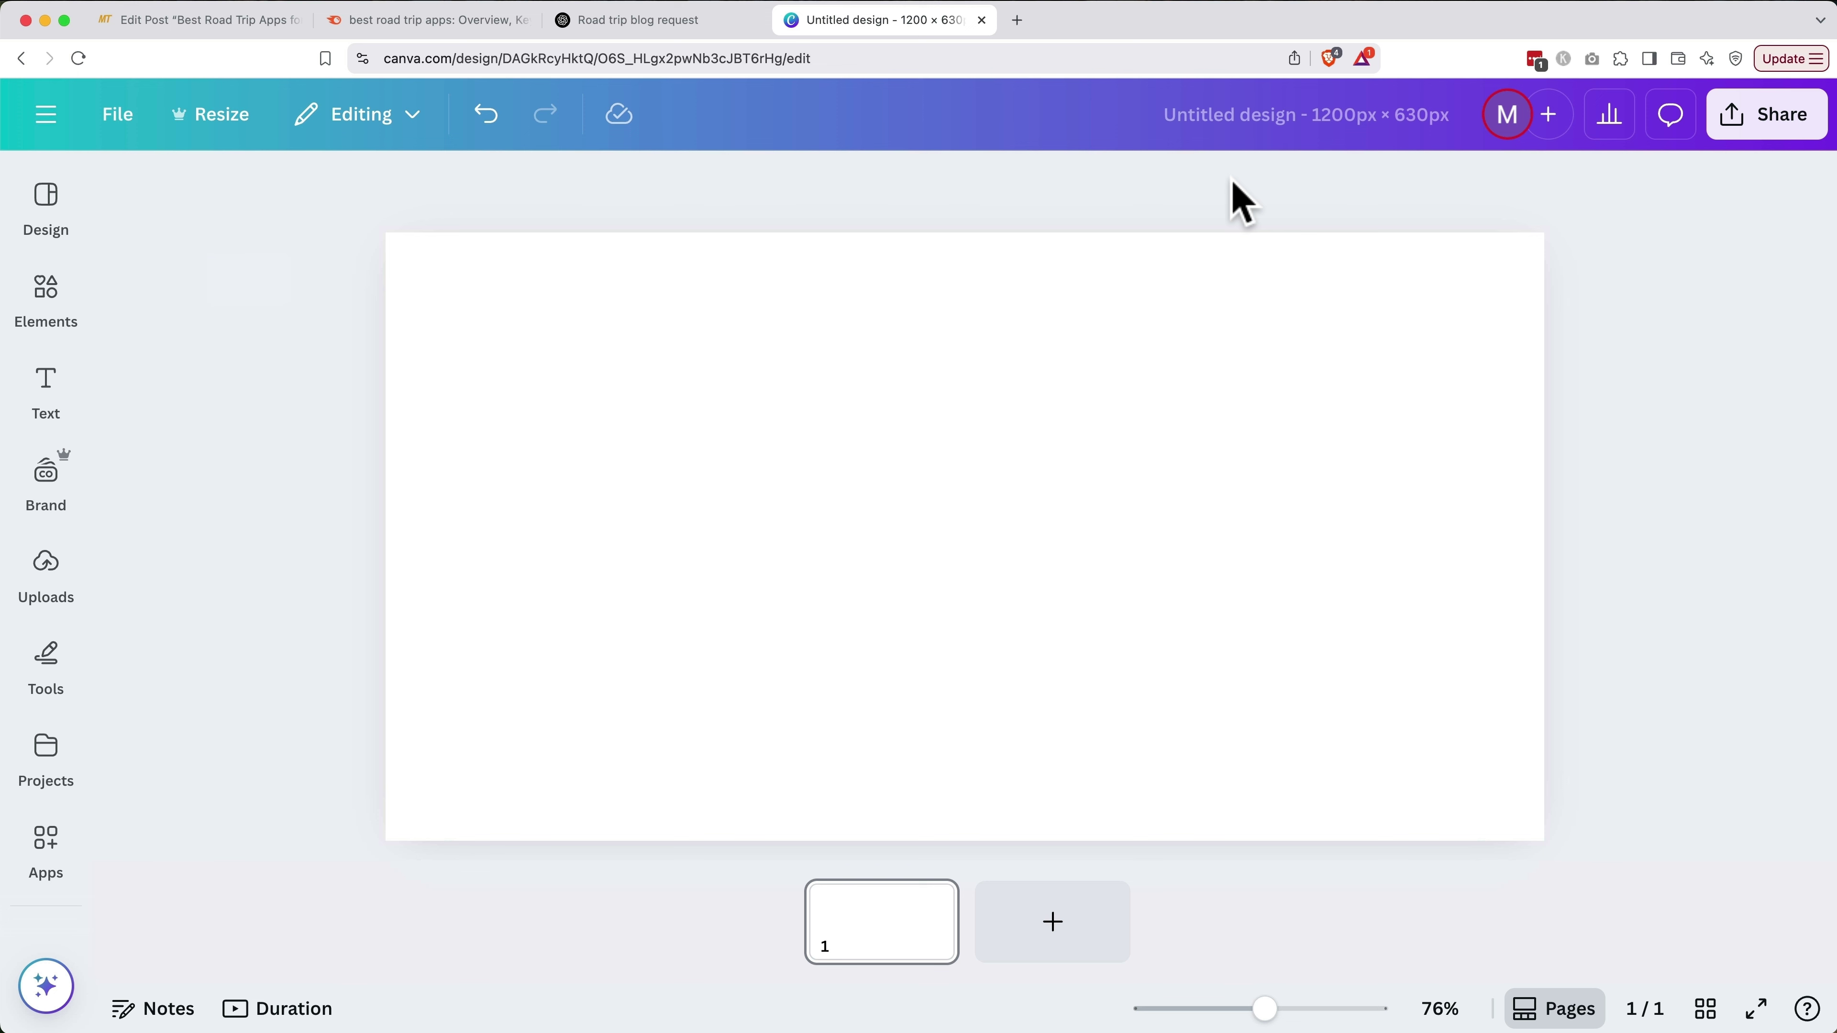
Search Canva's Elements for 'road trip' photos
click(48, 568)
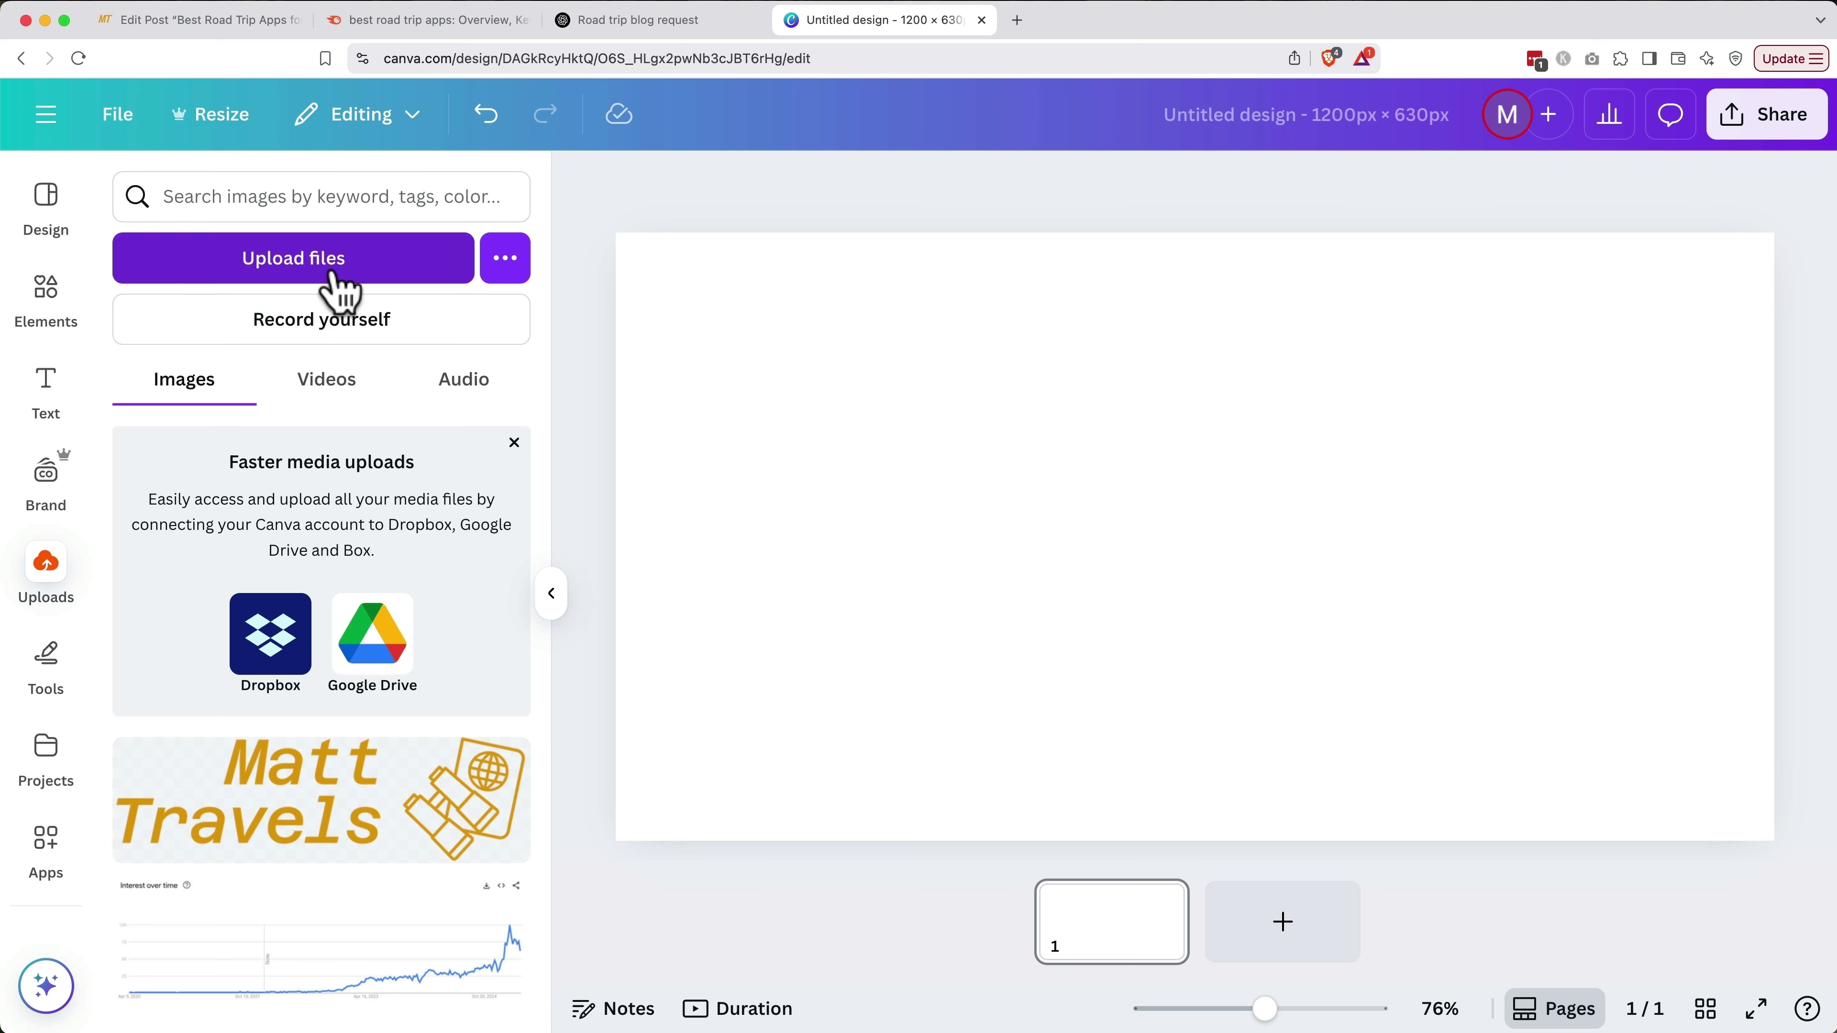
click(33, 302)
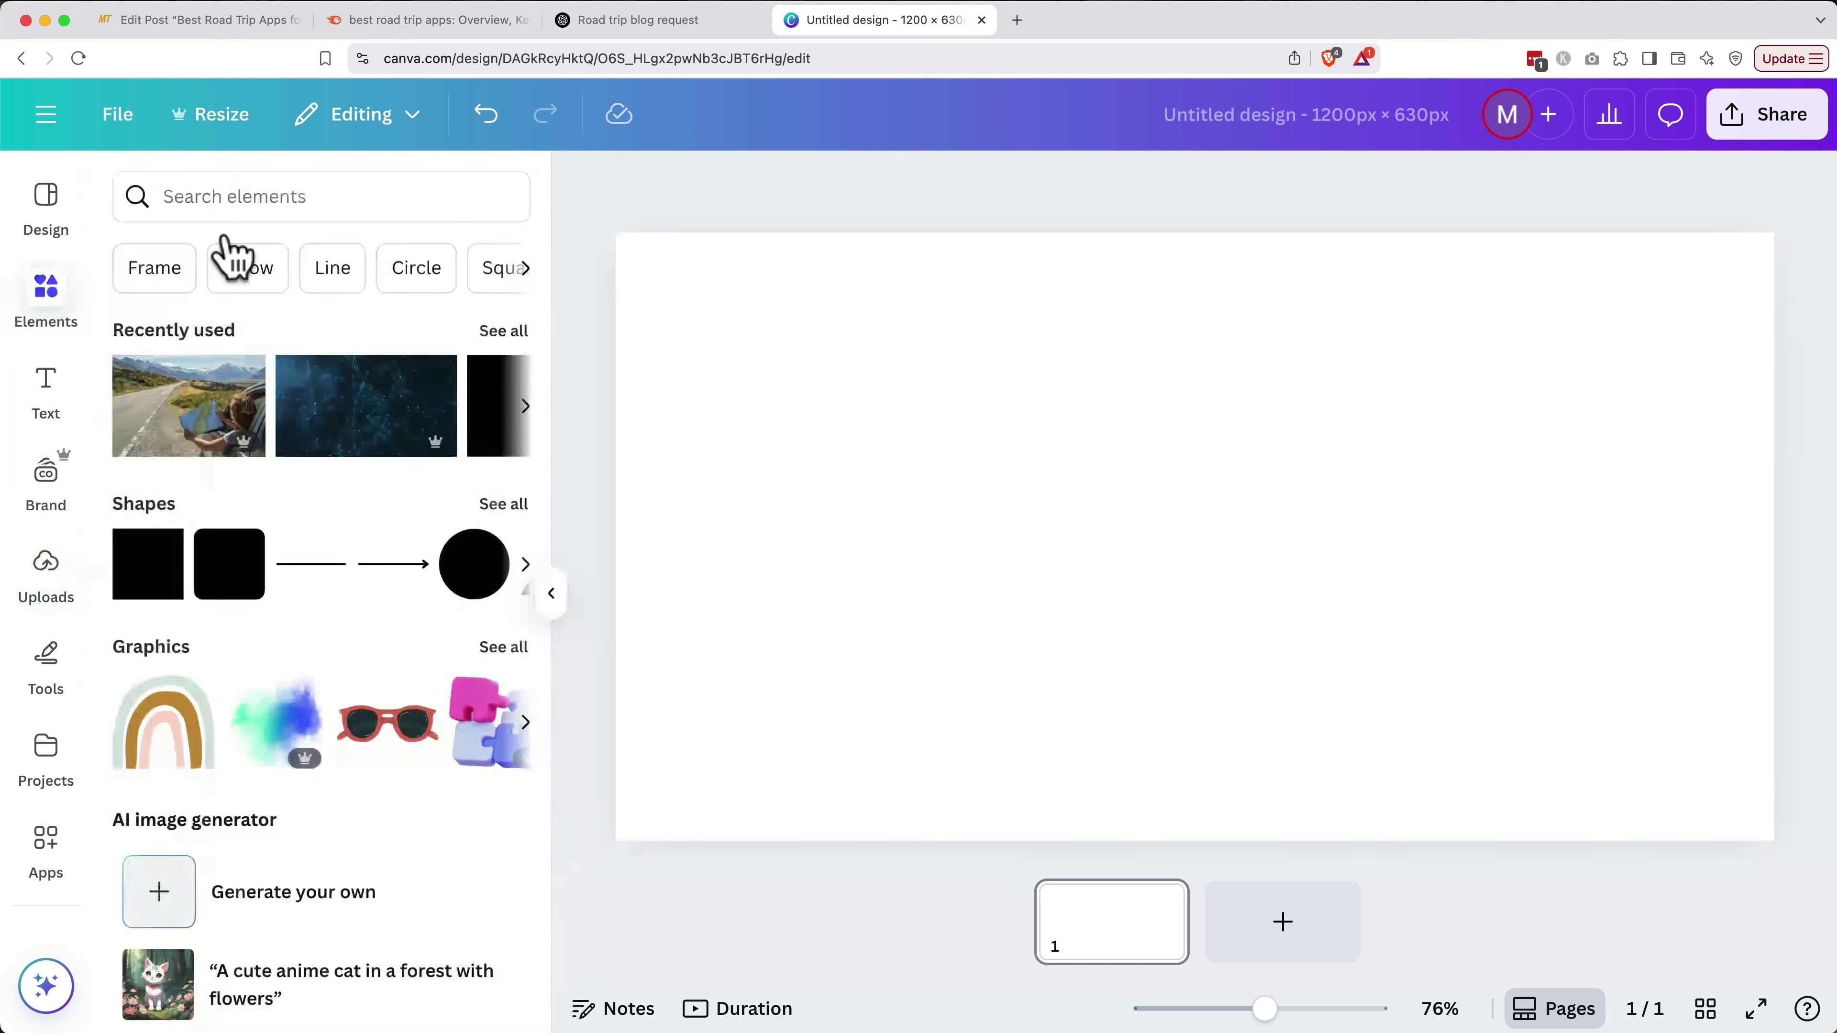
click(313, 203)
text(road trip)
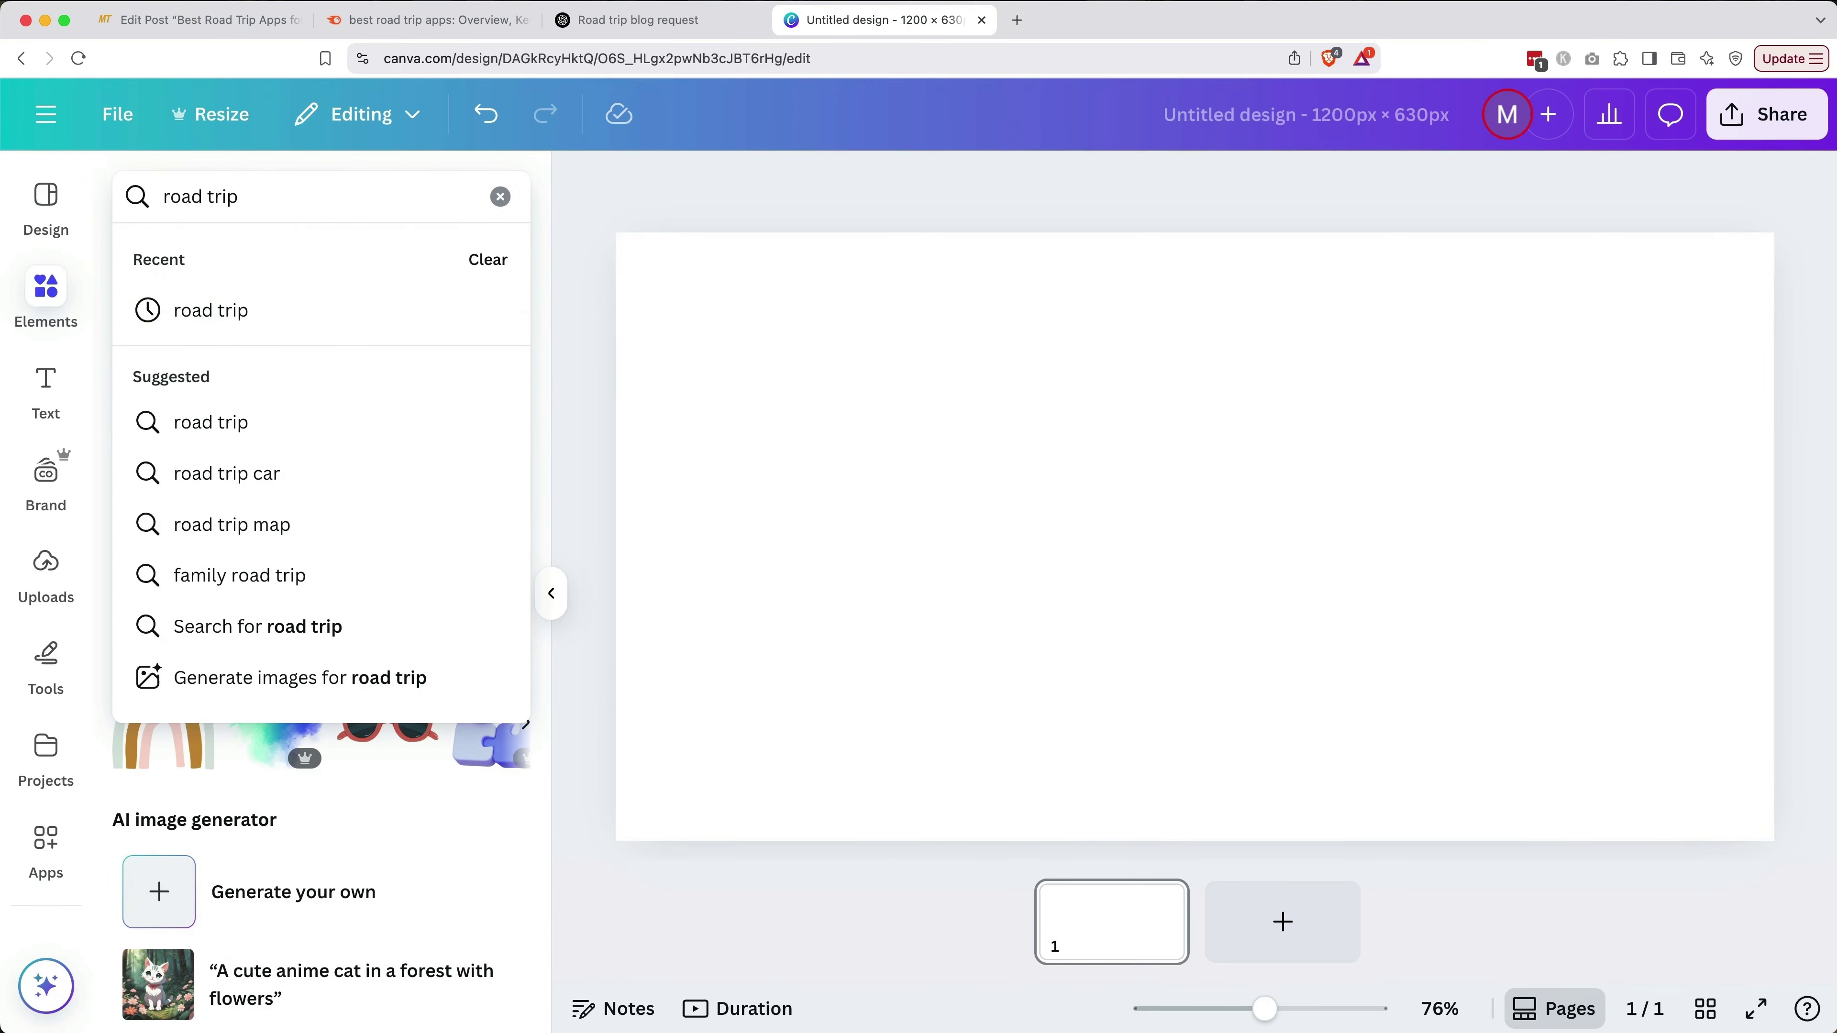
click(297, 411)
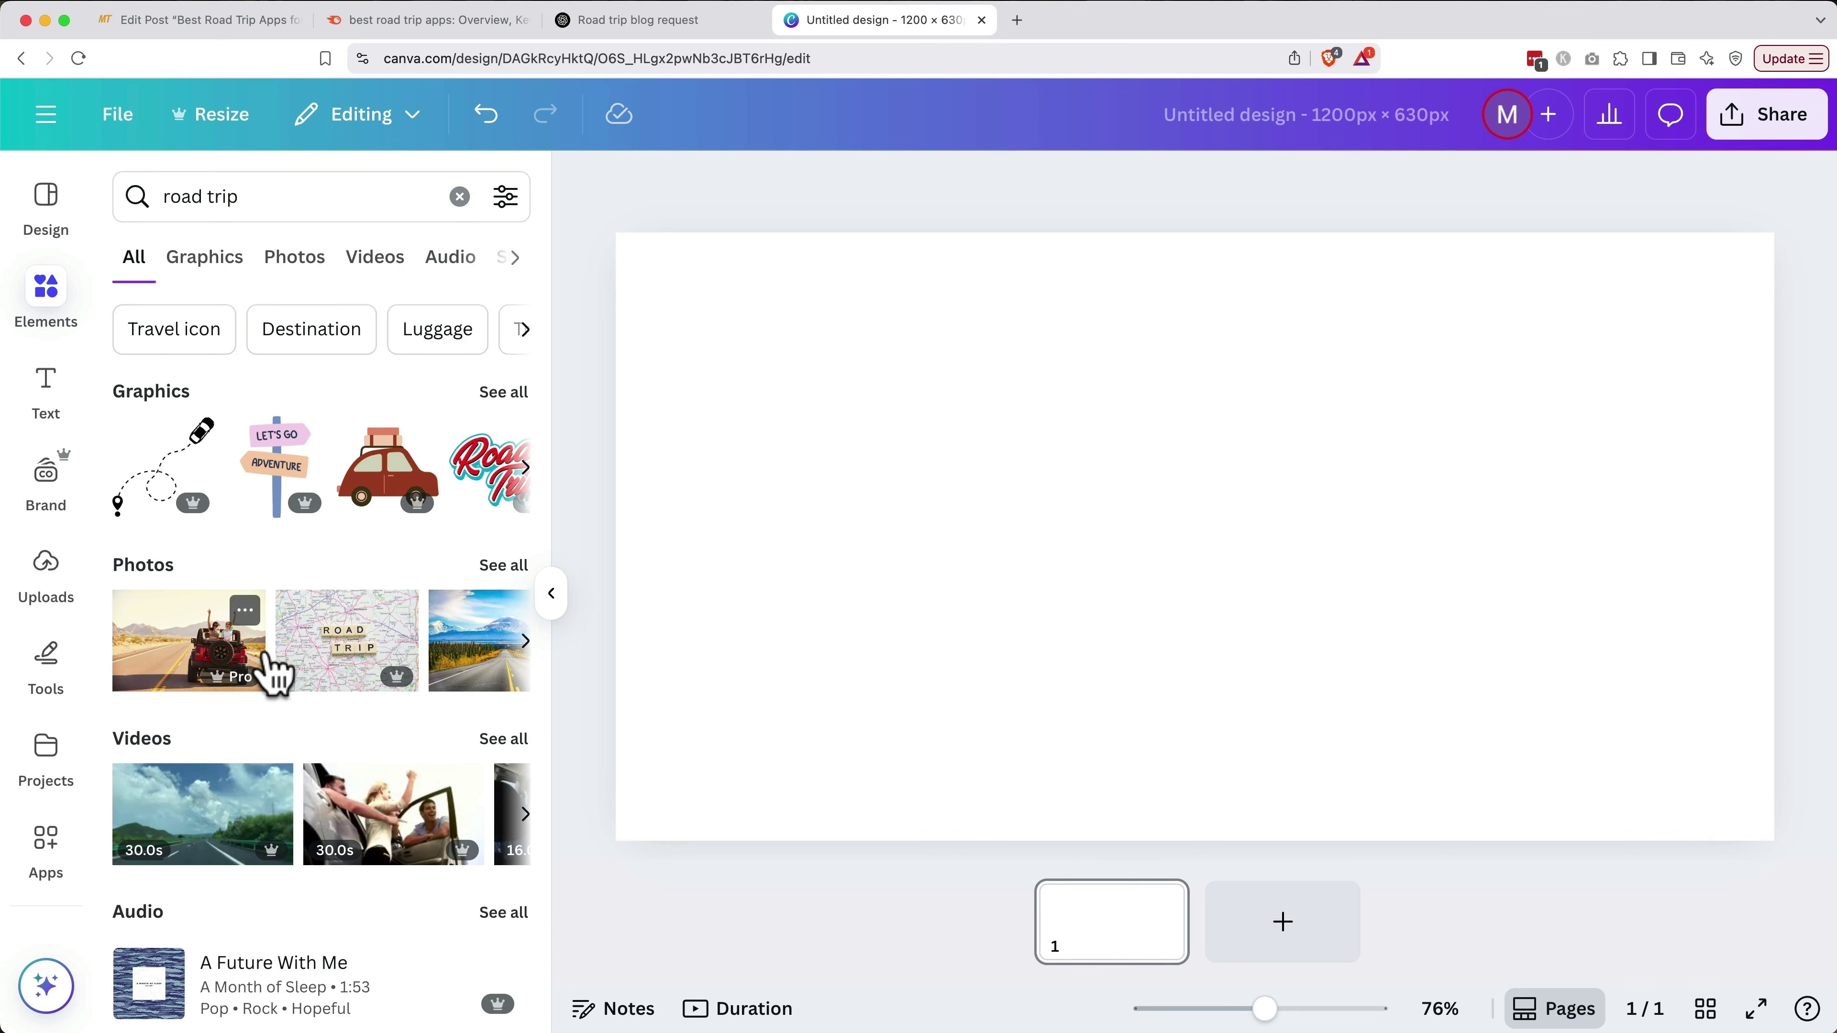
scroll(275, 651, right, 2)
scroll(271, 673, right, 6)
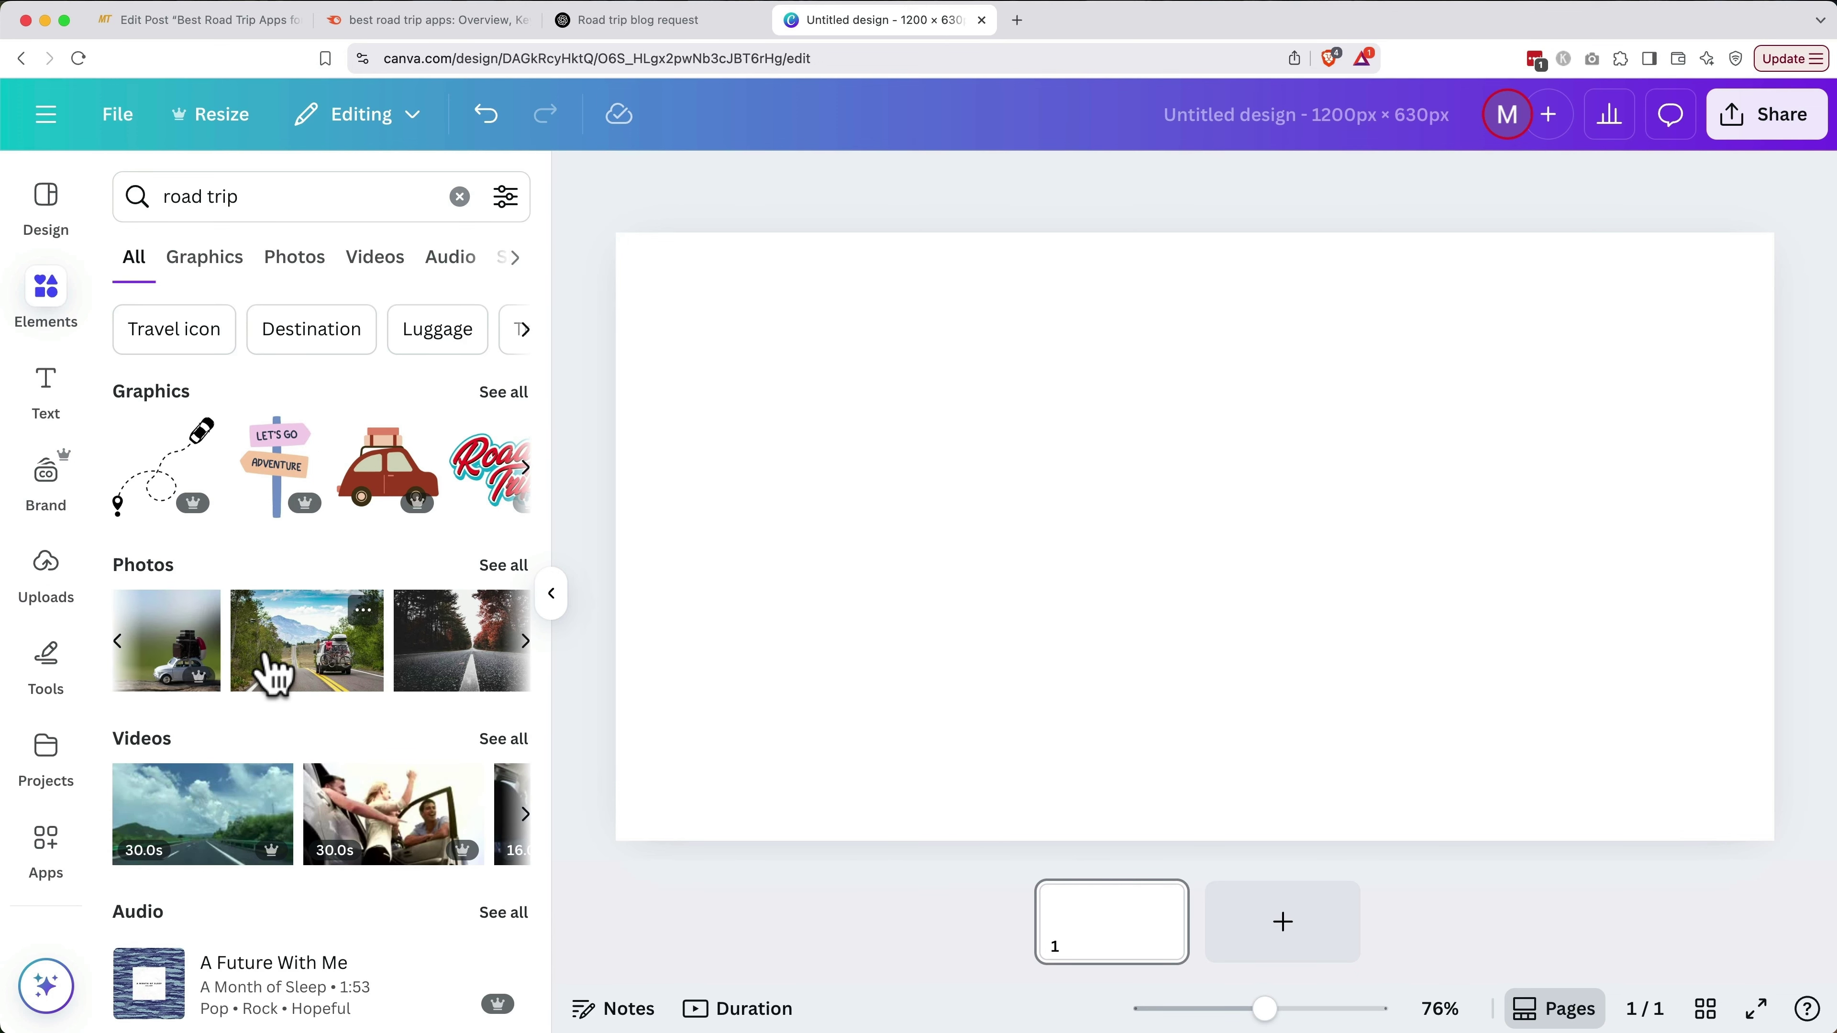
Place the camper-van mountain-road photo and stretch it to fill the canvas
drag(271, 673, 923, 474)
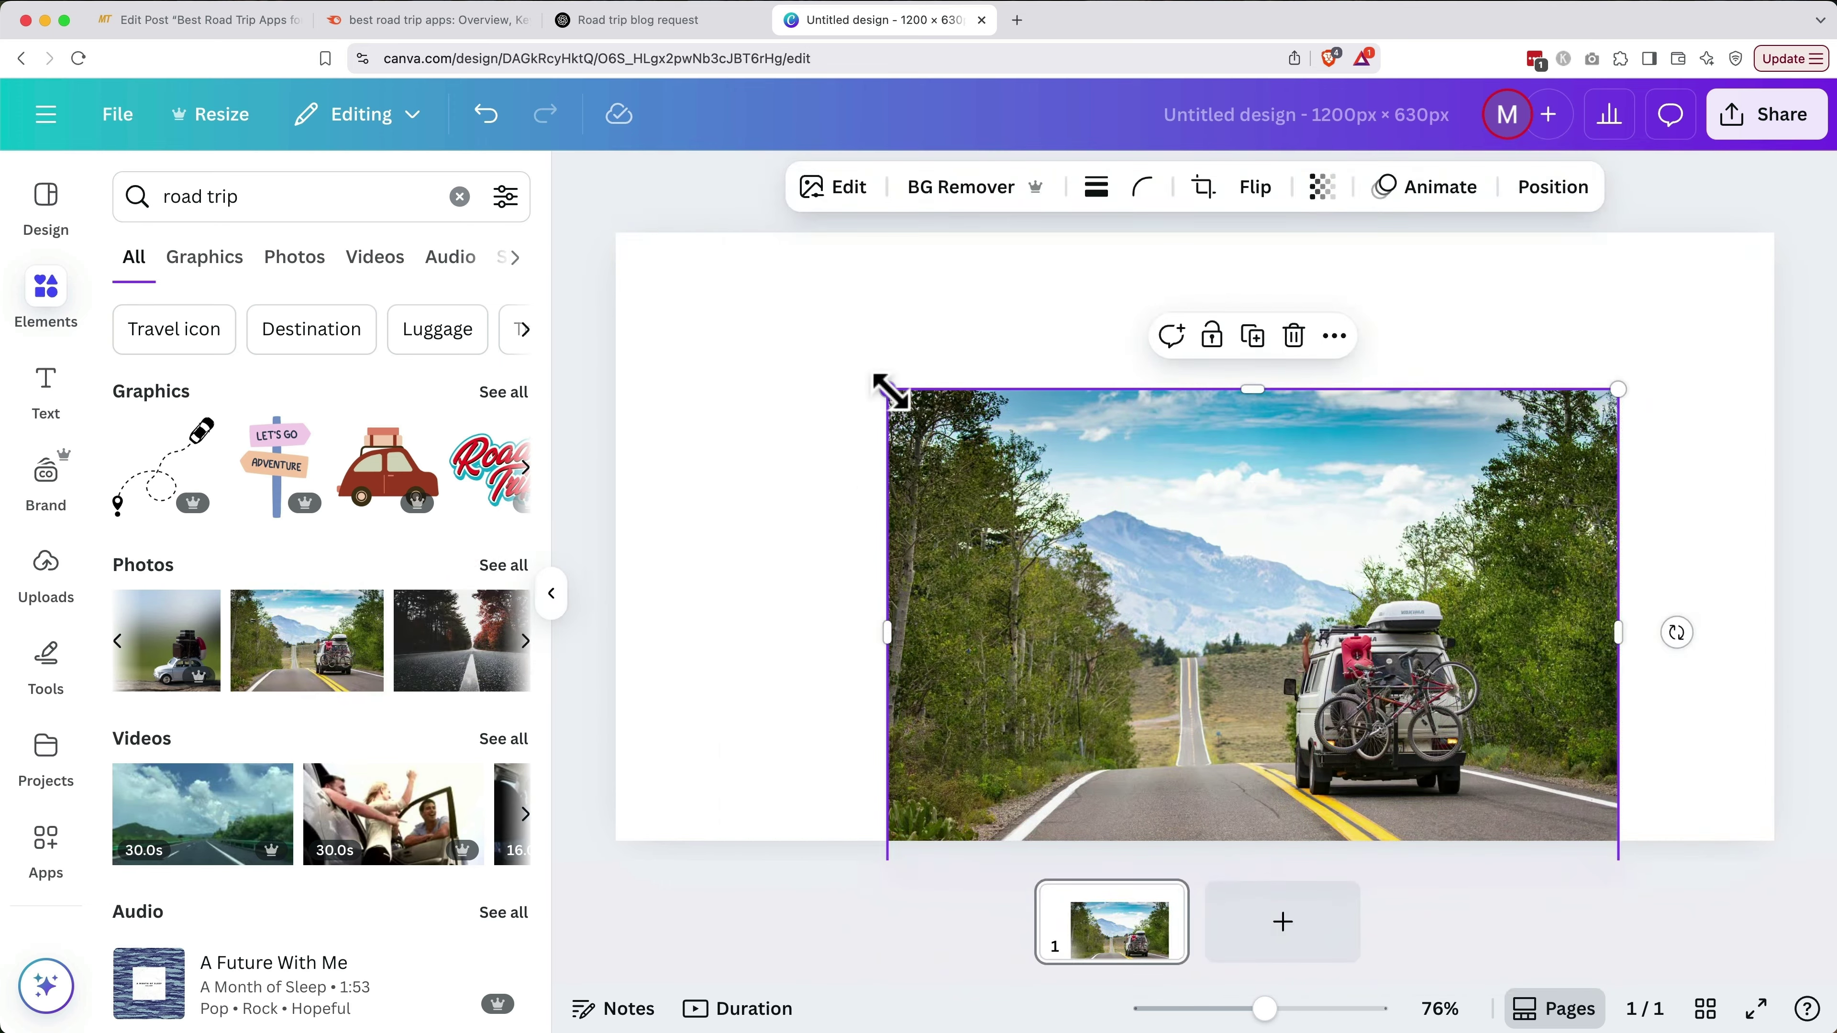
drag(882, 381, 592, 246)
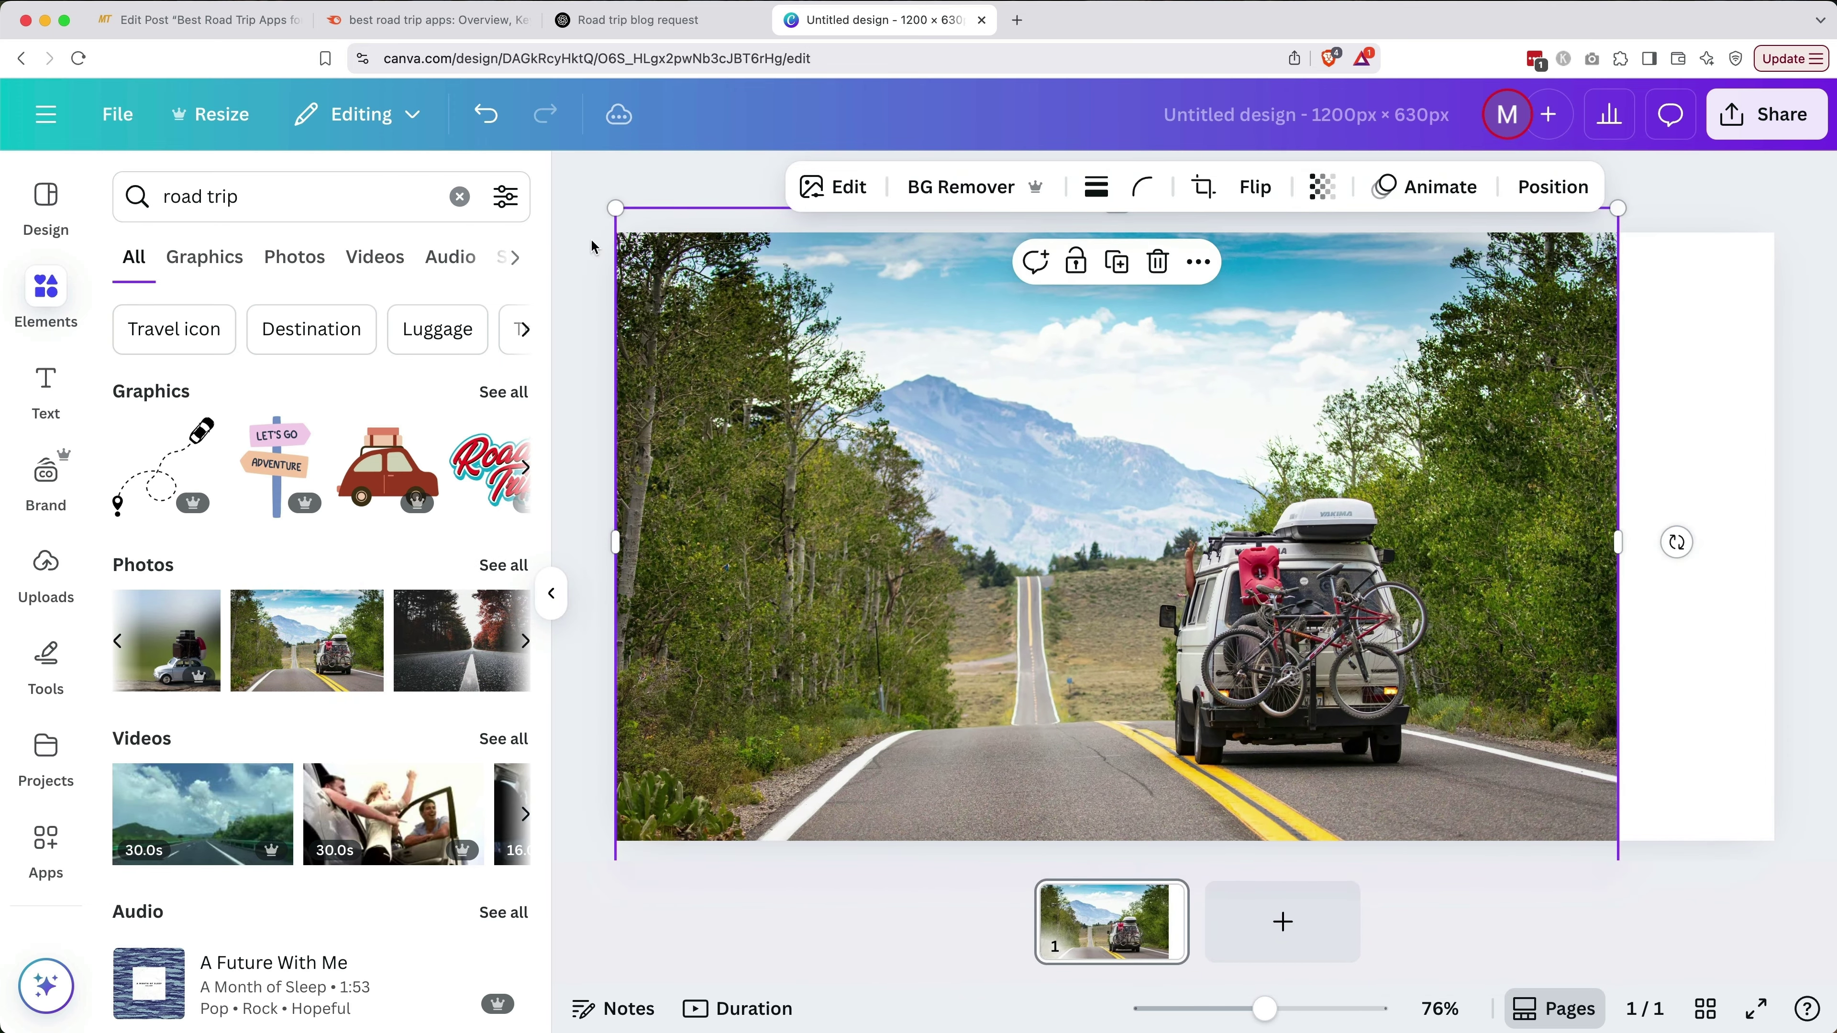
drag(1620, 210, 1783, 128)
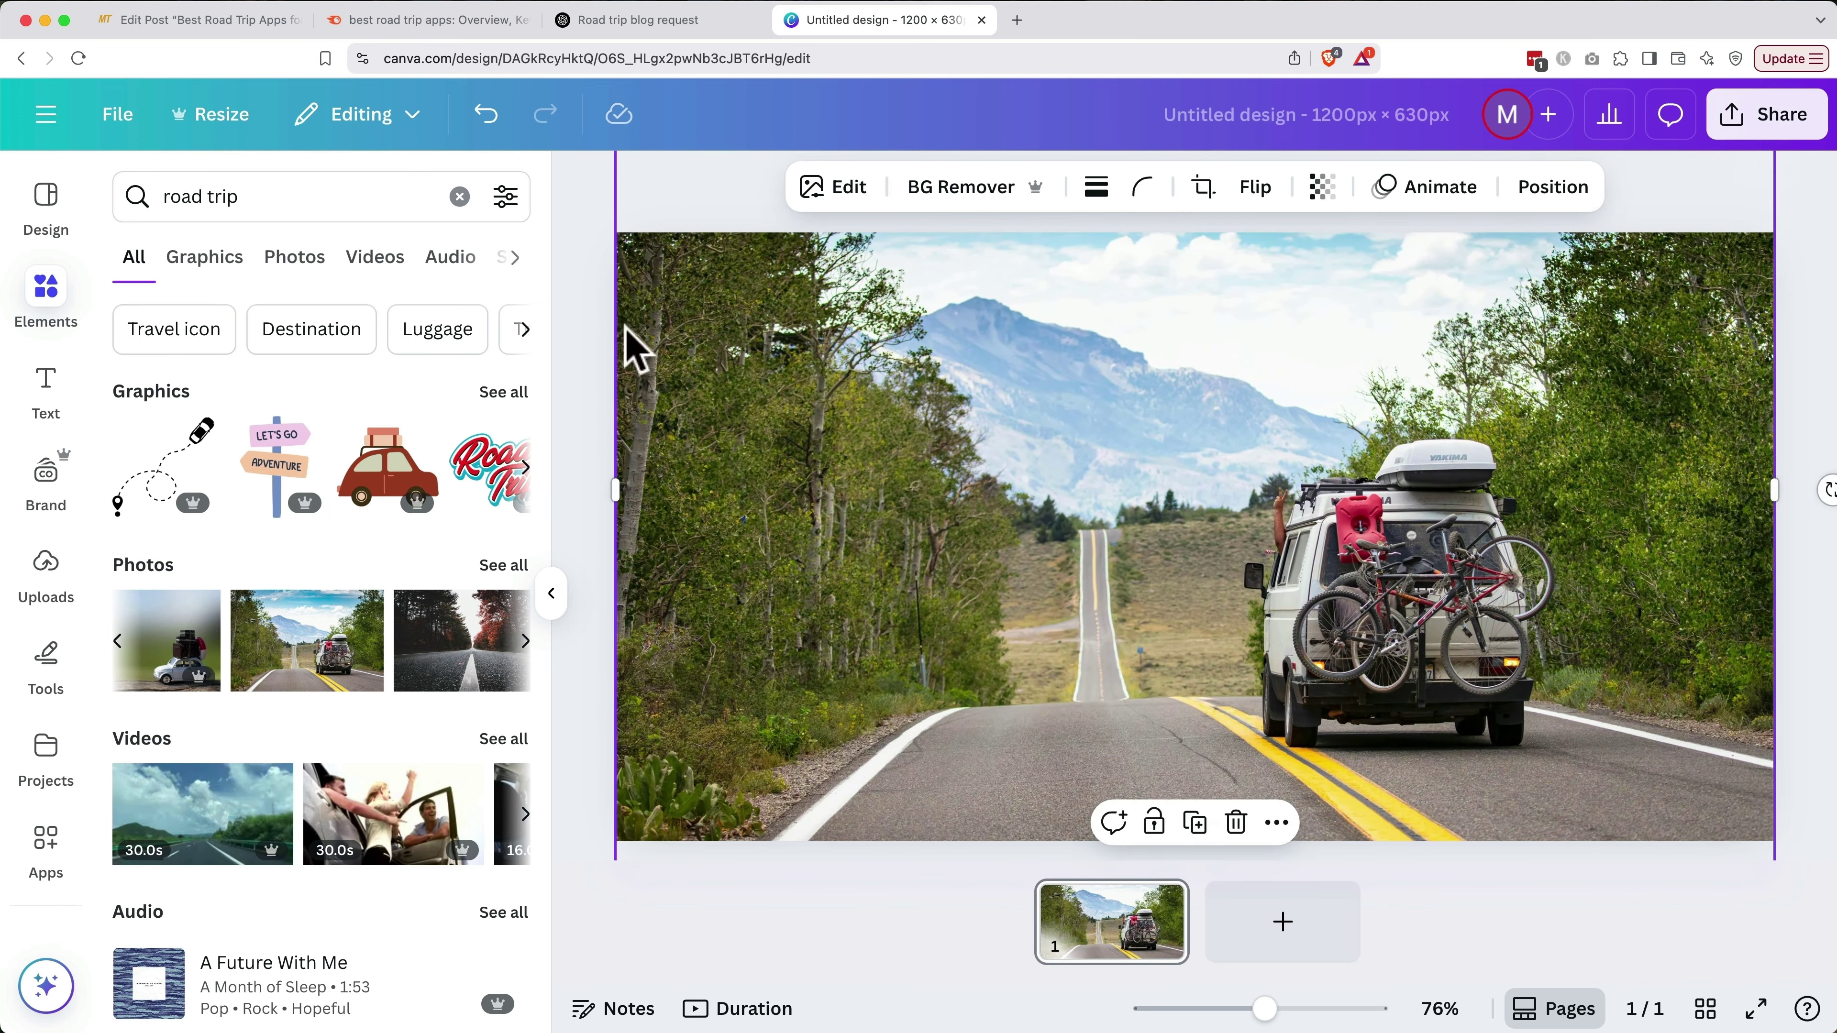
Add the 'cold, smooth & tasty' text combo with the post title and 'FOR AN EPIC ADVENTURE' subtitle
click(52, 409)
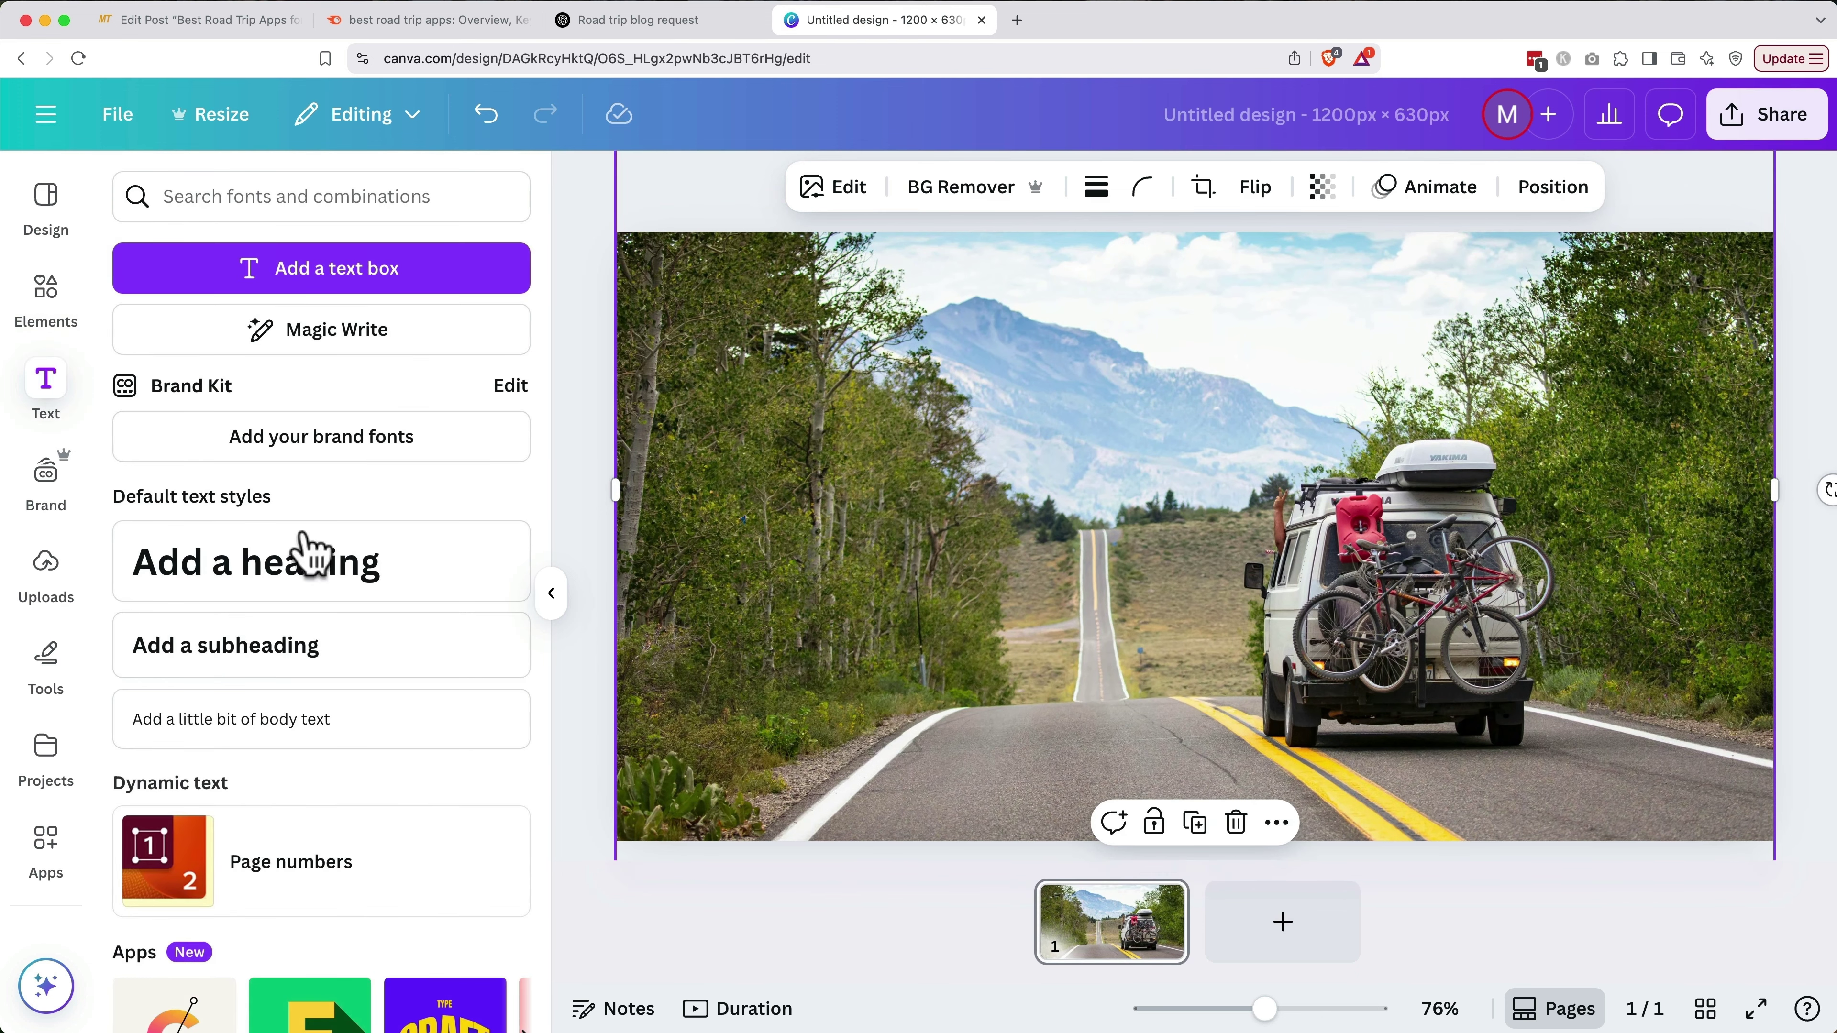
scroll(354, 623, down, 8)
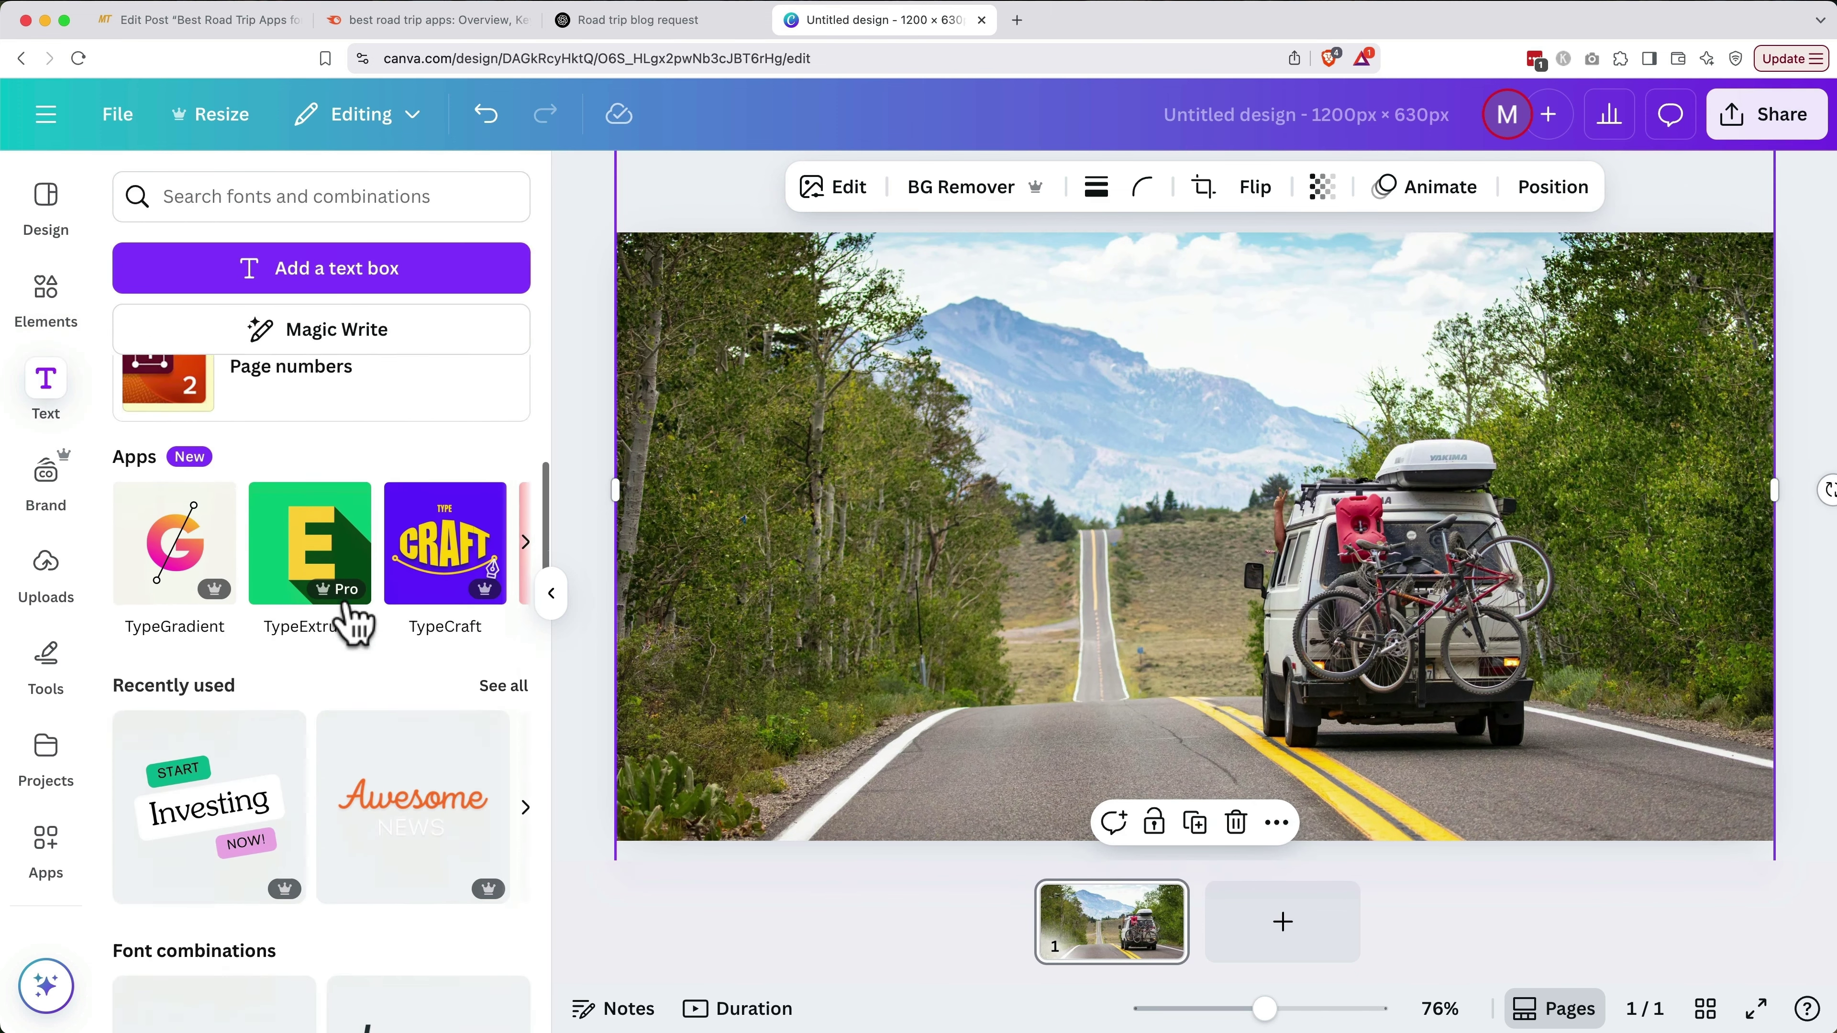
scroll(354, 622, down, 8)
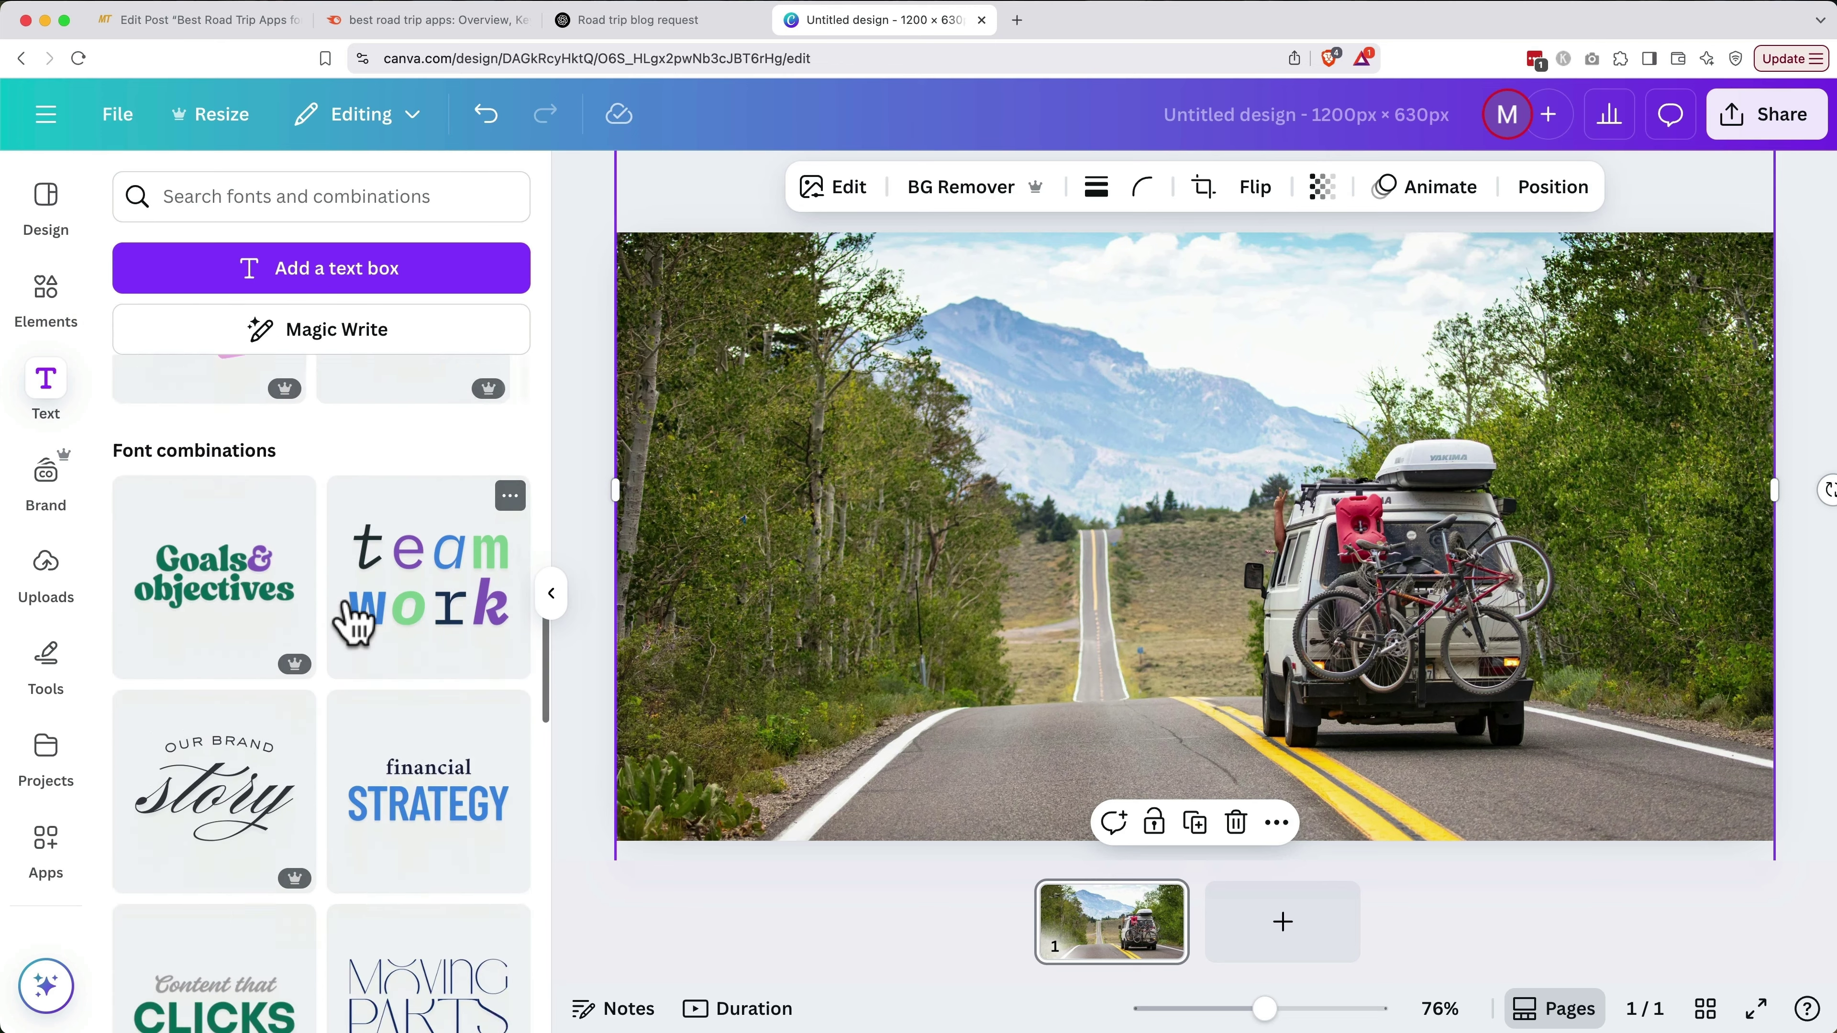
scroll(351, 619, down, 5)
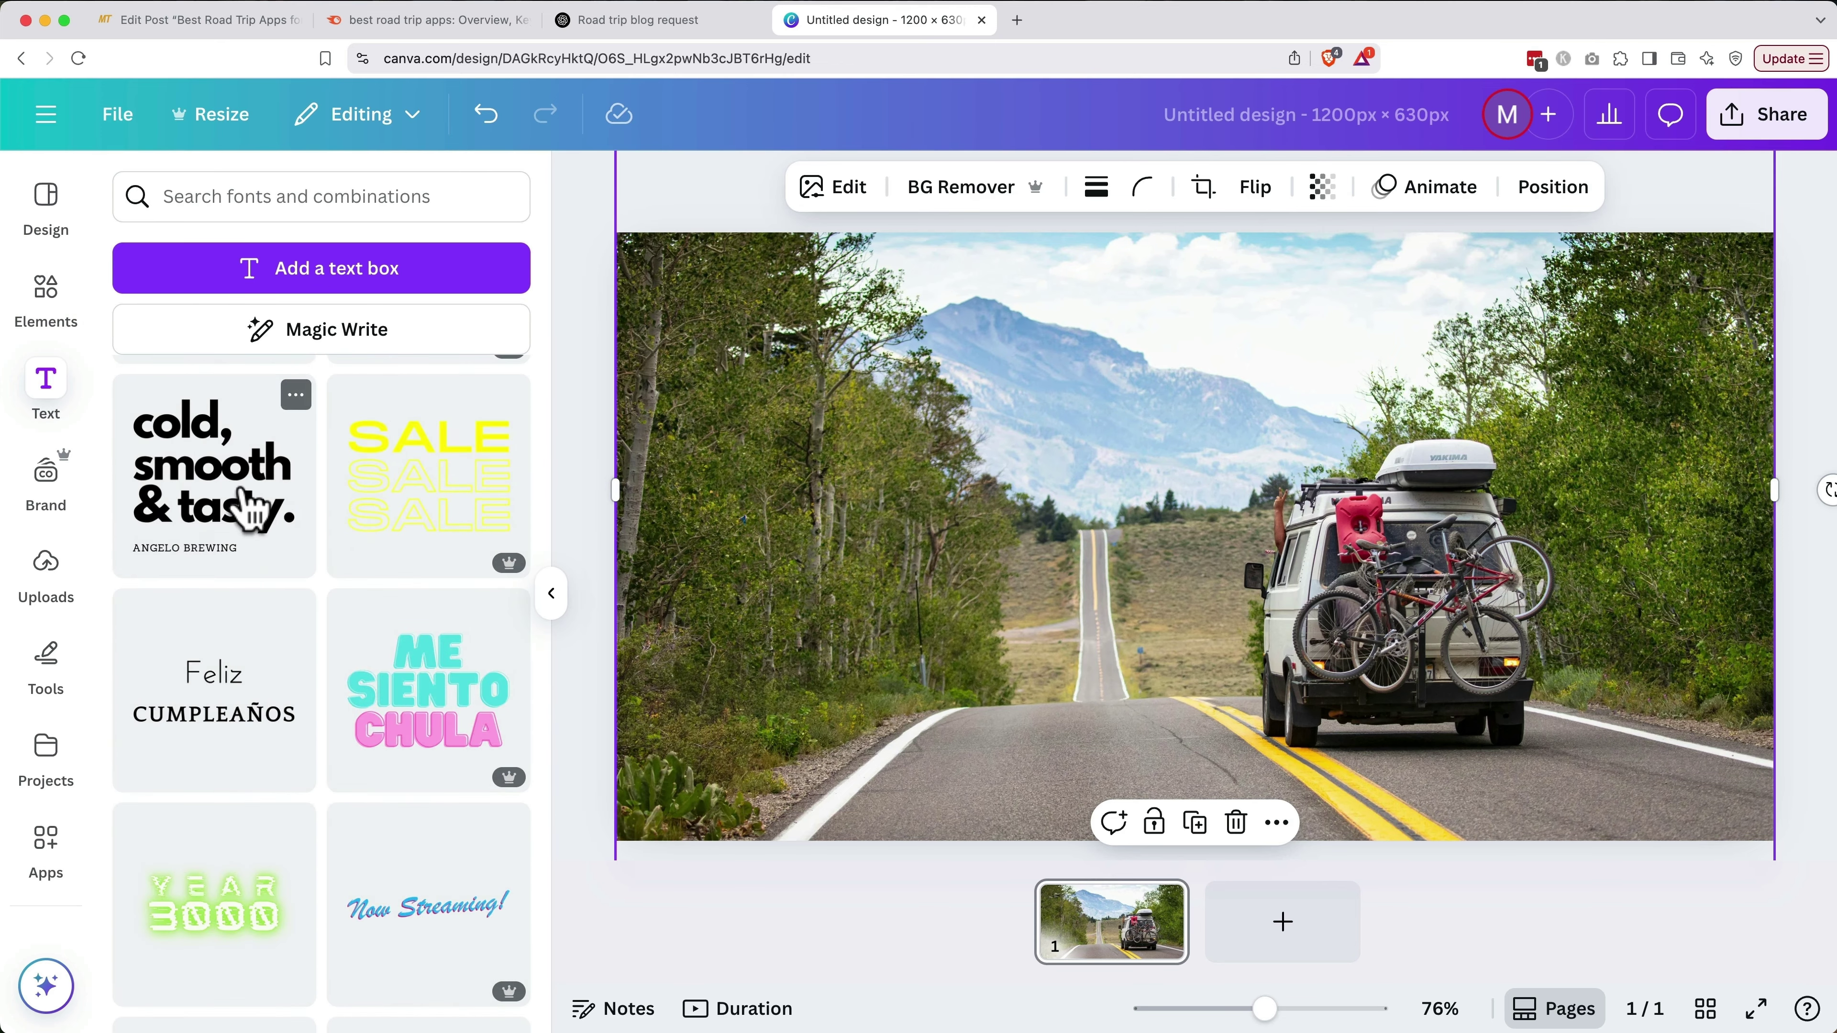
click(246, 509)
click(1147, 536)
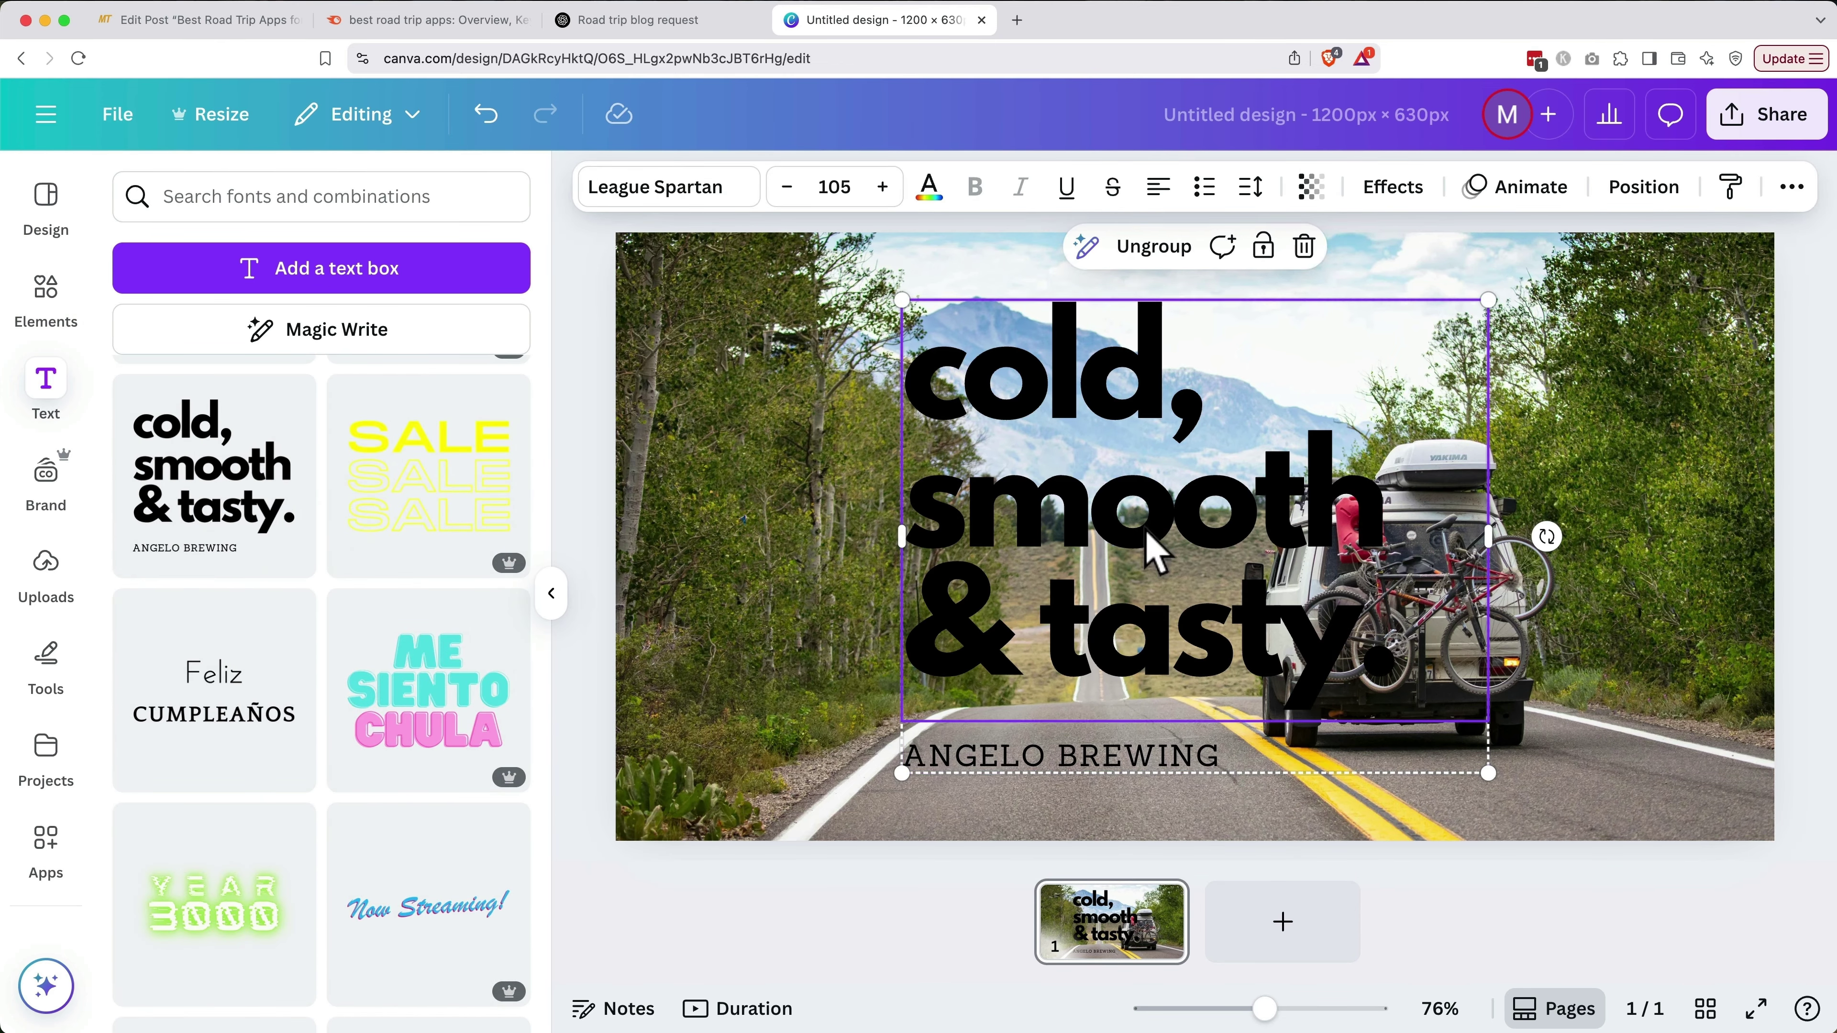
click(1145, 530)
text(Best Road Trip Apps)
double_click(1119, 821)
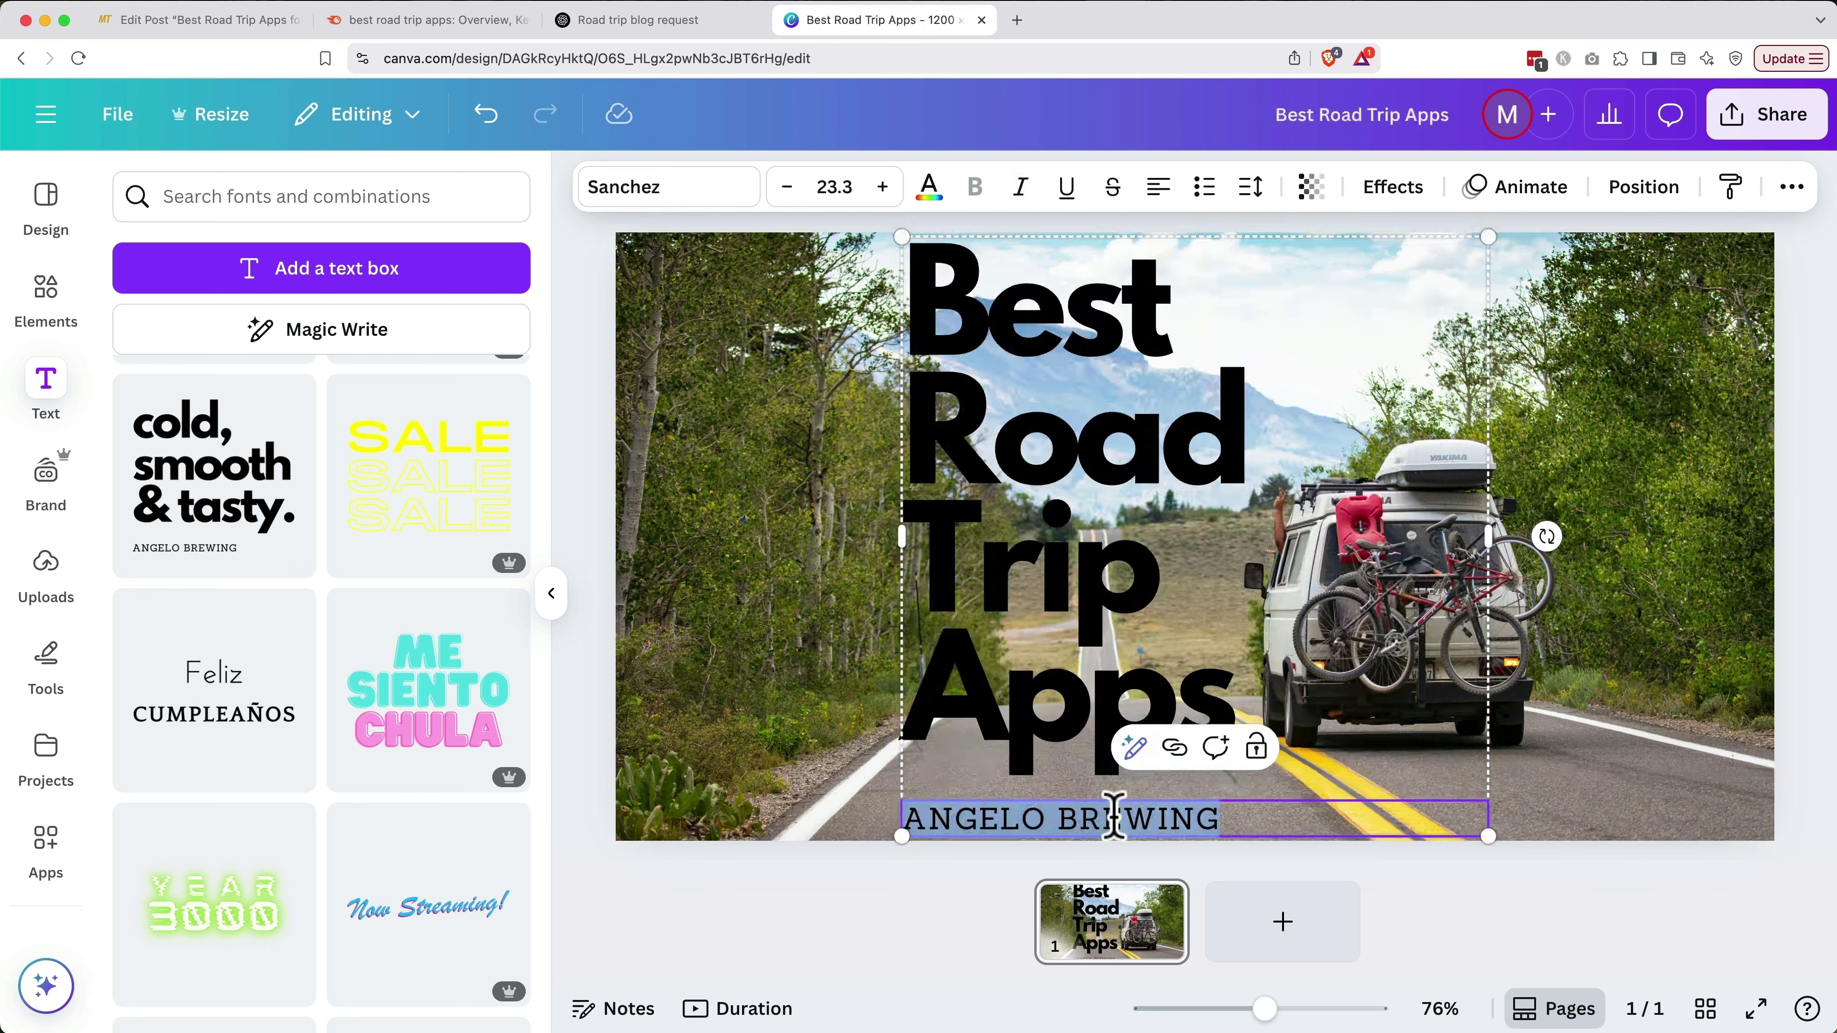
text(FOR AN EPIC ADVENTURE)
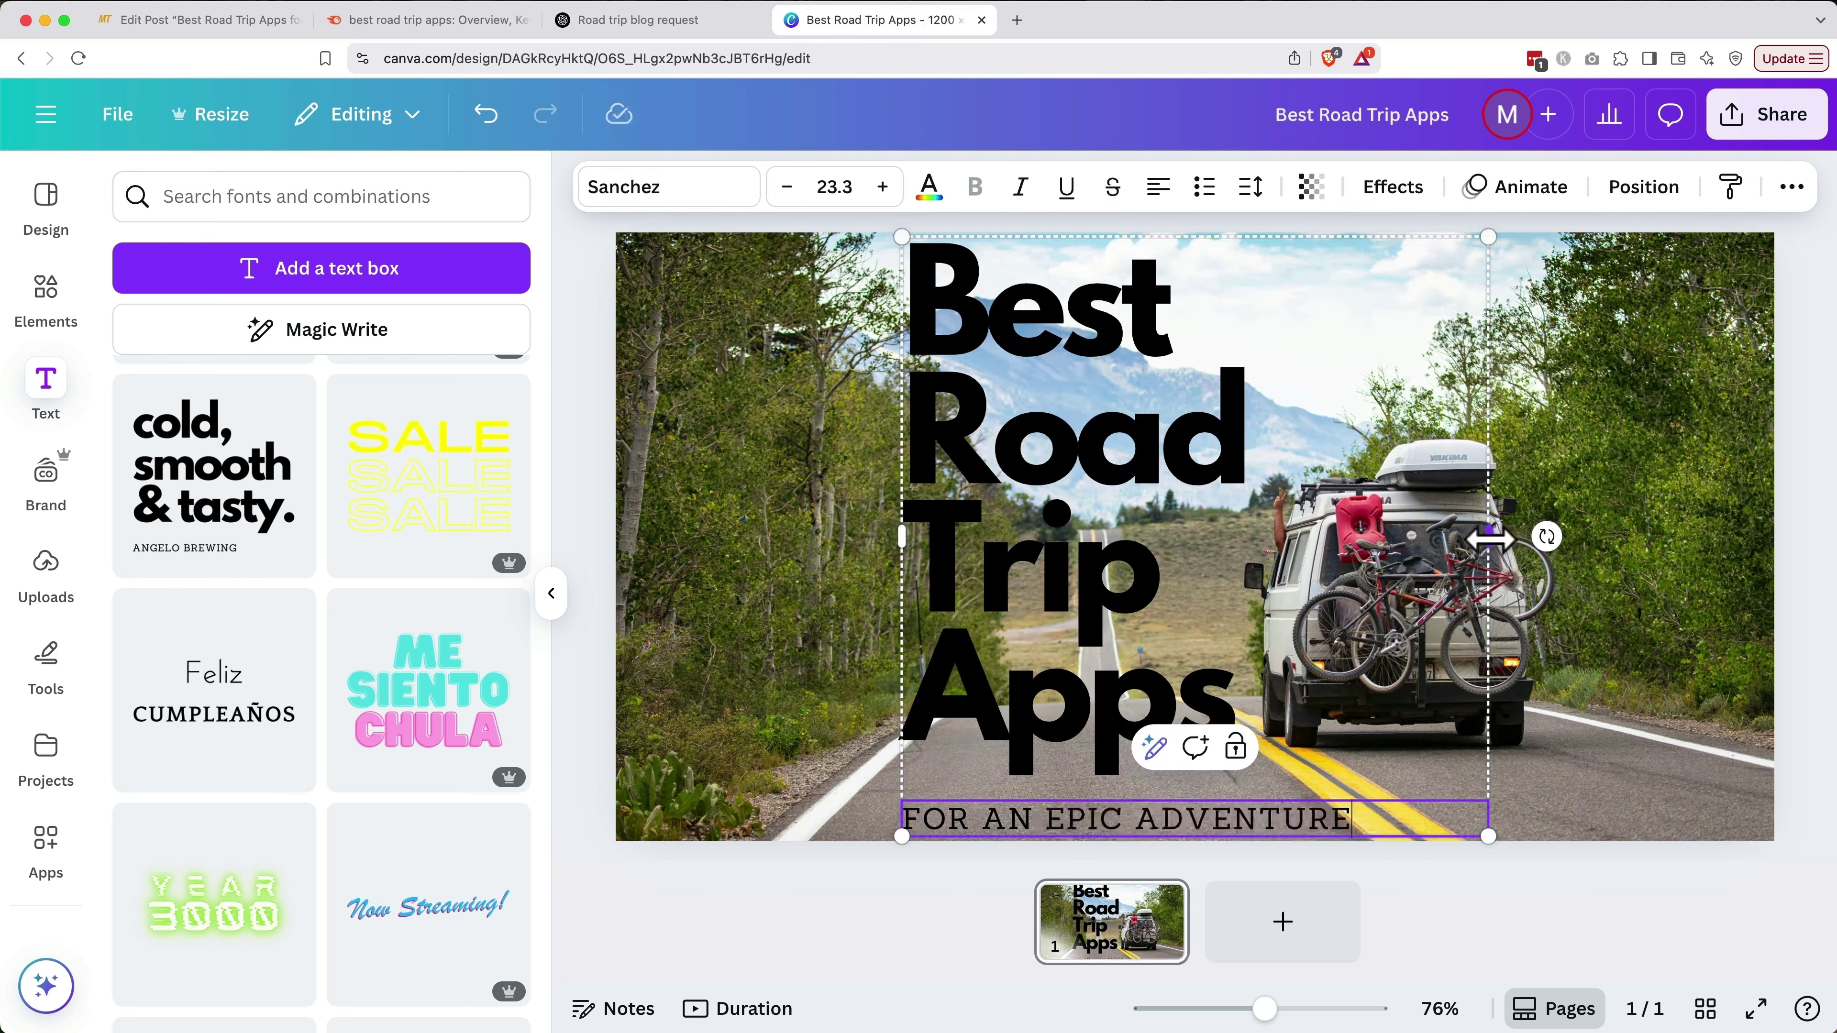
Widen, move left and shrink the headline group, and make both text lines white
drag(1488, 536, 1631, 539)
drag(1487, 533, 1231, 533)
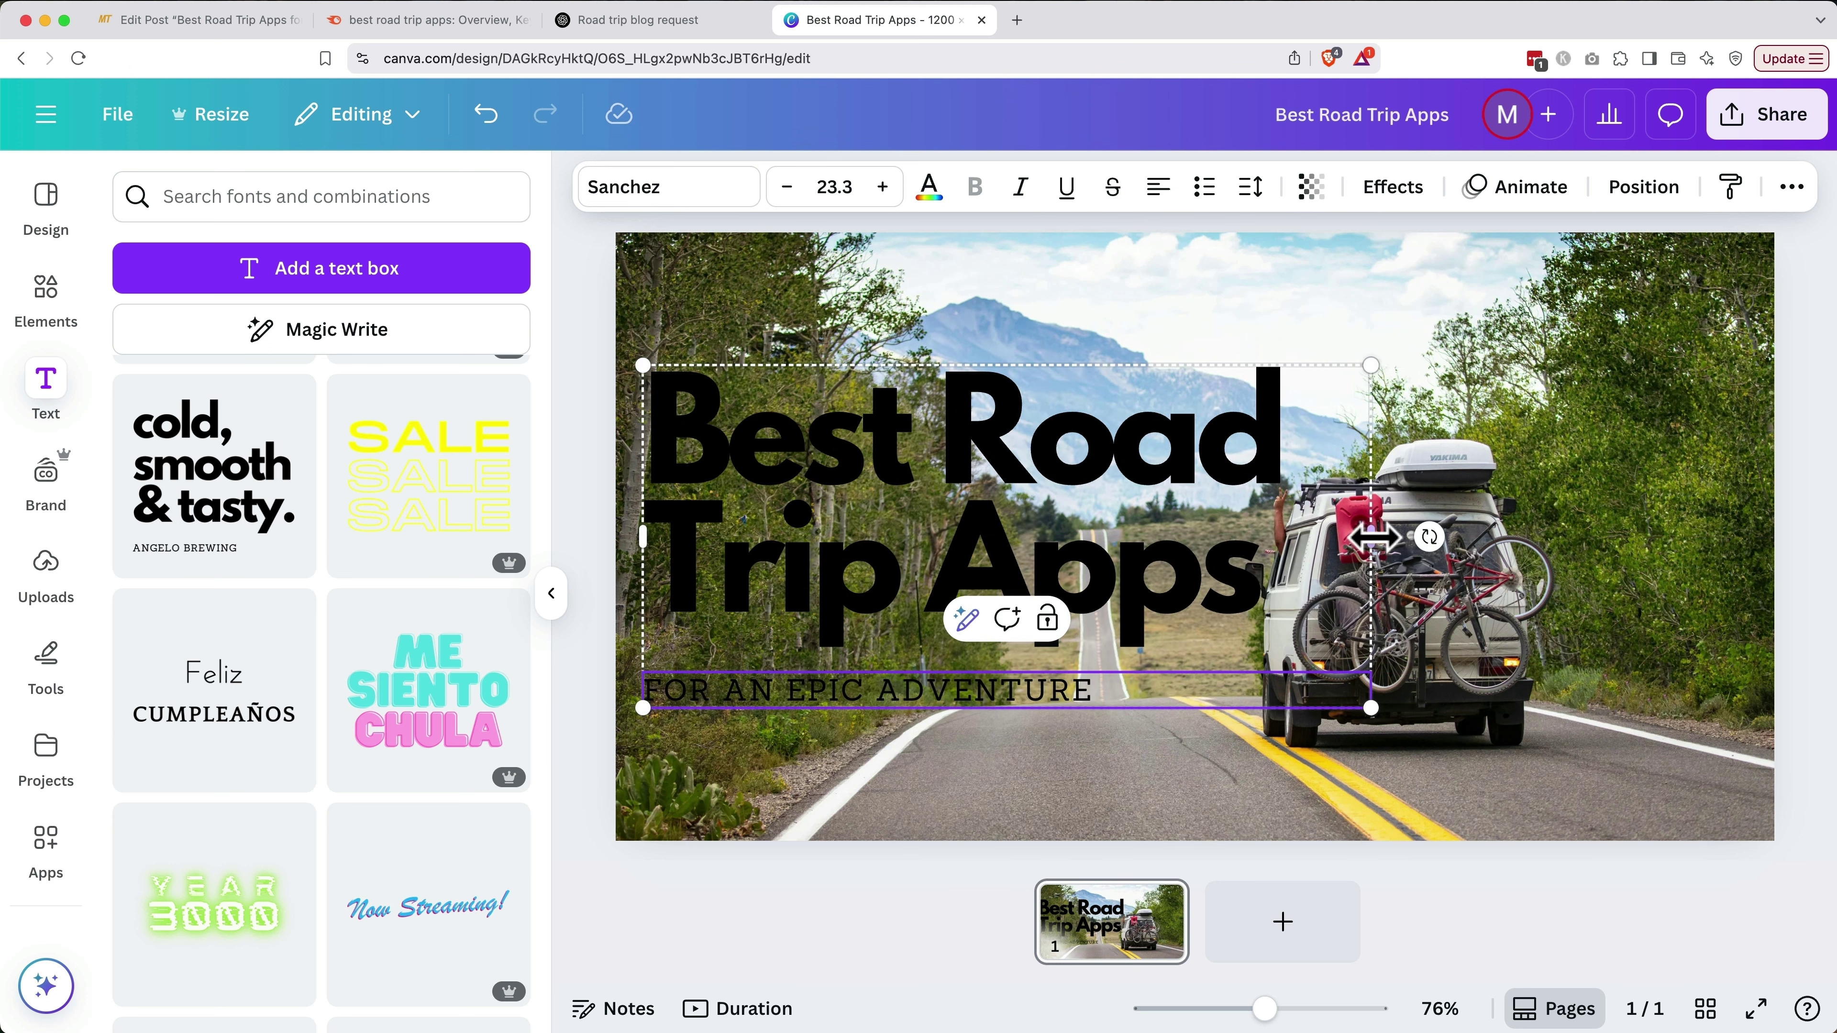
drag(1371, 365, 1329, 394)
double_click(962, 463)
click(929, 187)
click(287, 381)
double_click(875, 691)
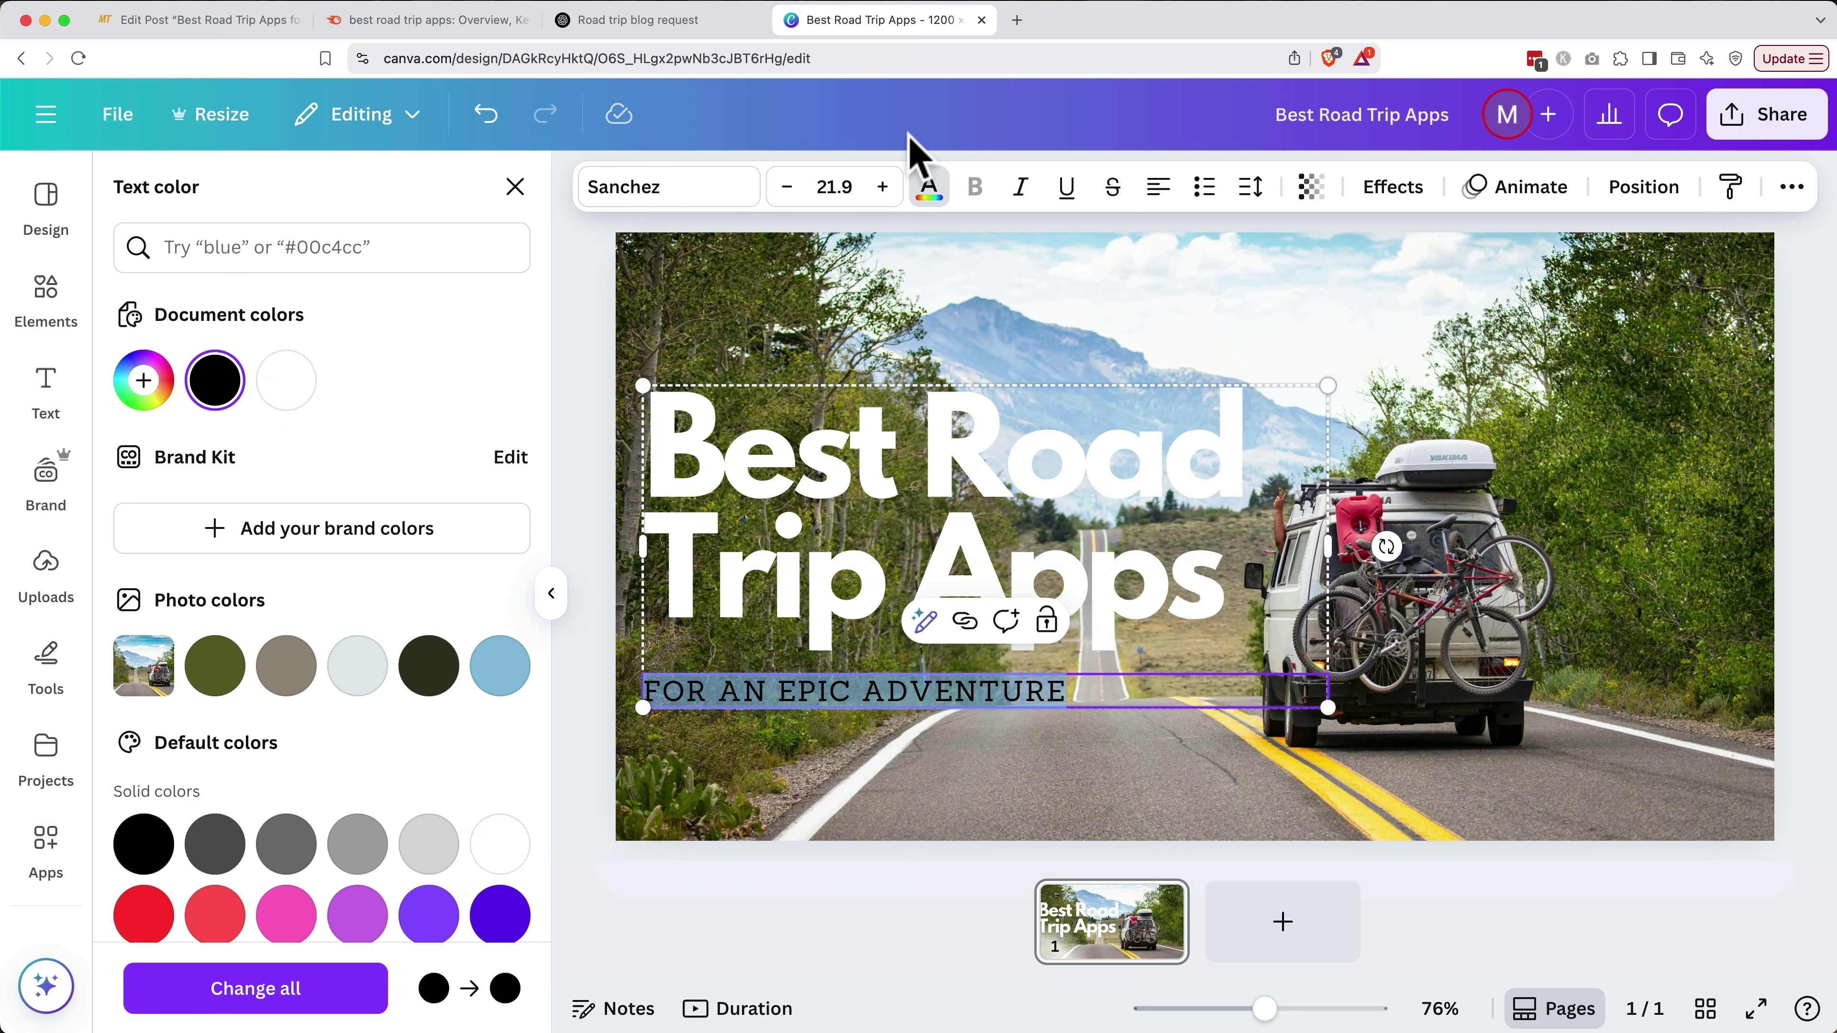
click(286, 381)
Apply the Lift effect to the headline and subtitle, with subtitle intensity 83
click(777, 756)
click(955, 575)
click(455, 362)
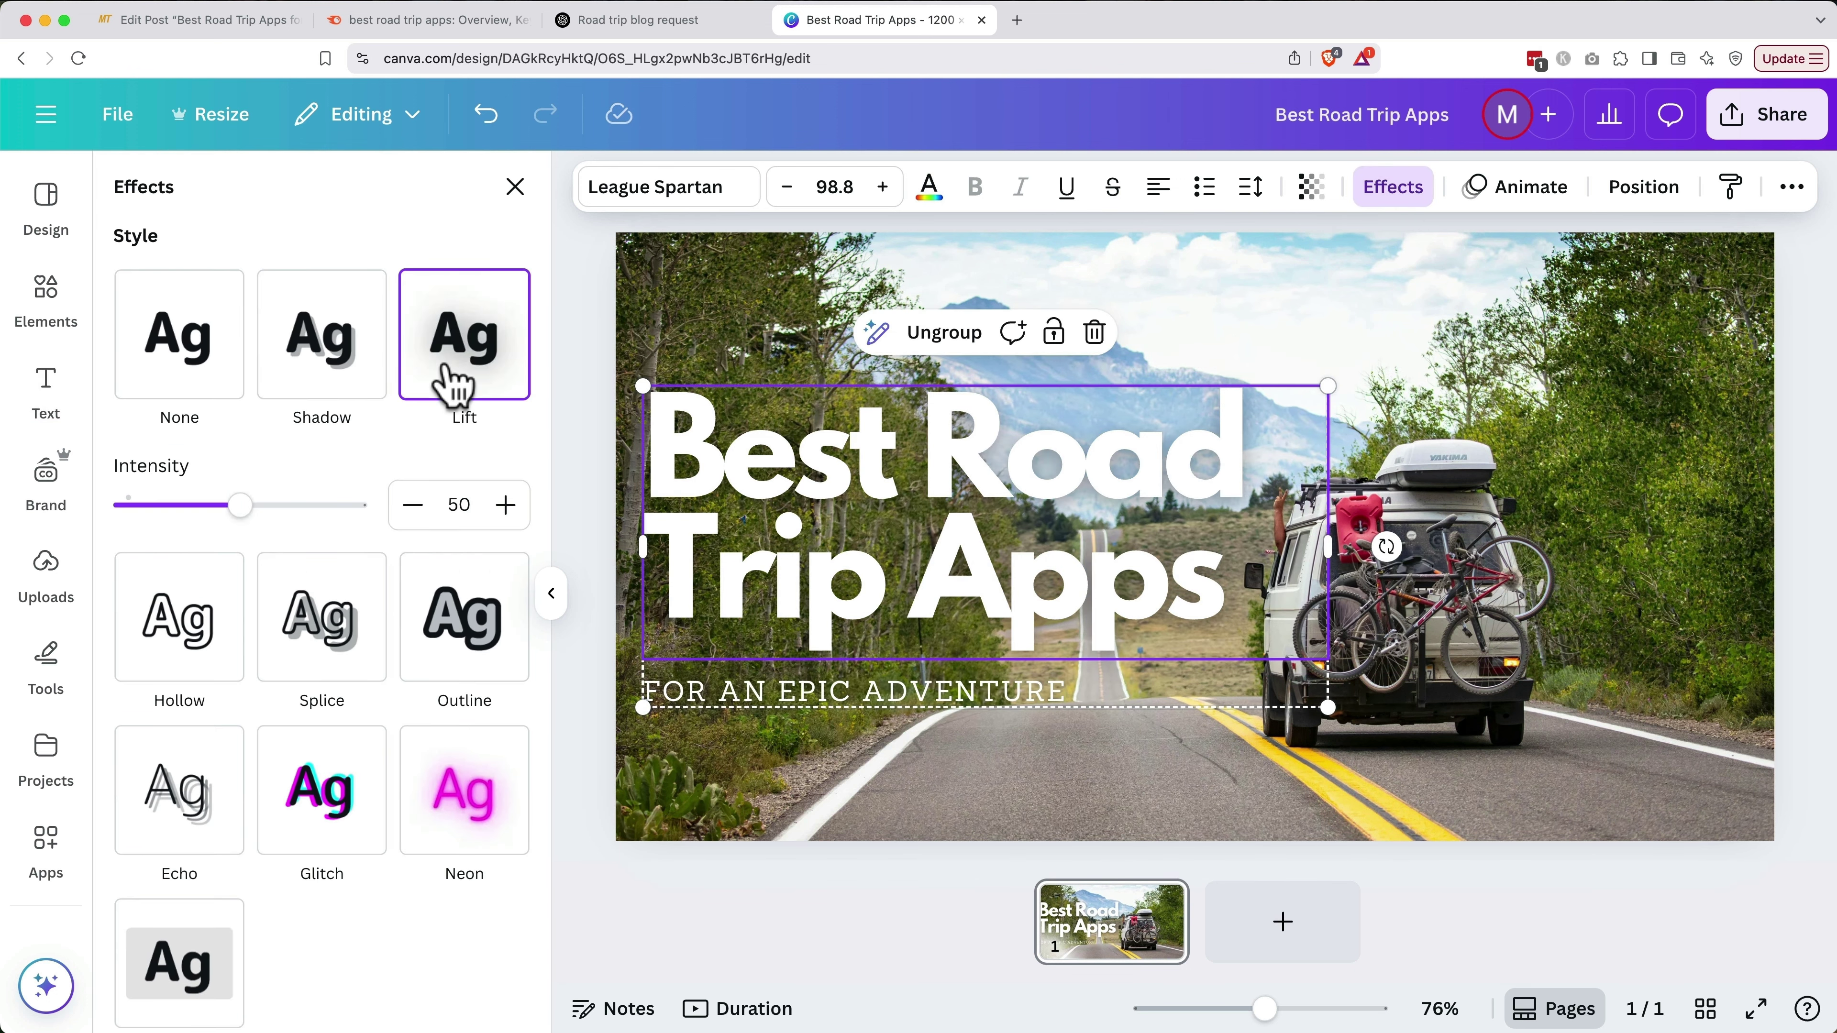
drag(238, 504, 322, 543)
key(Tab)
click(480, 387)
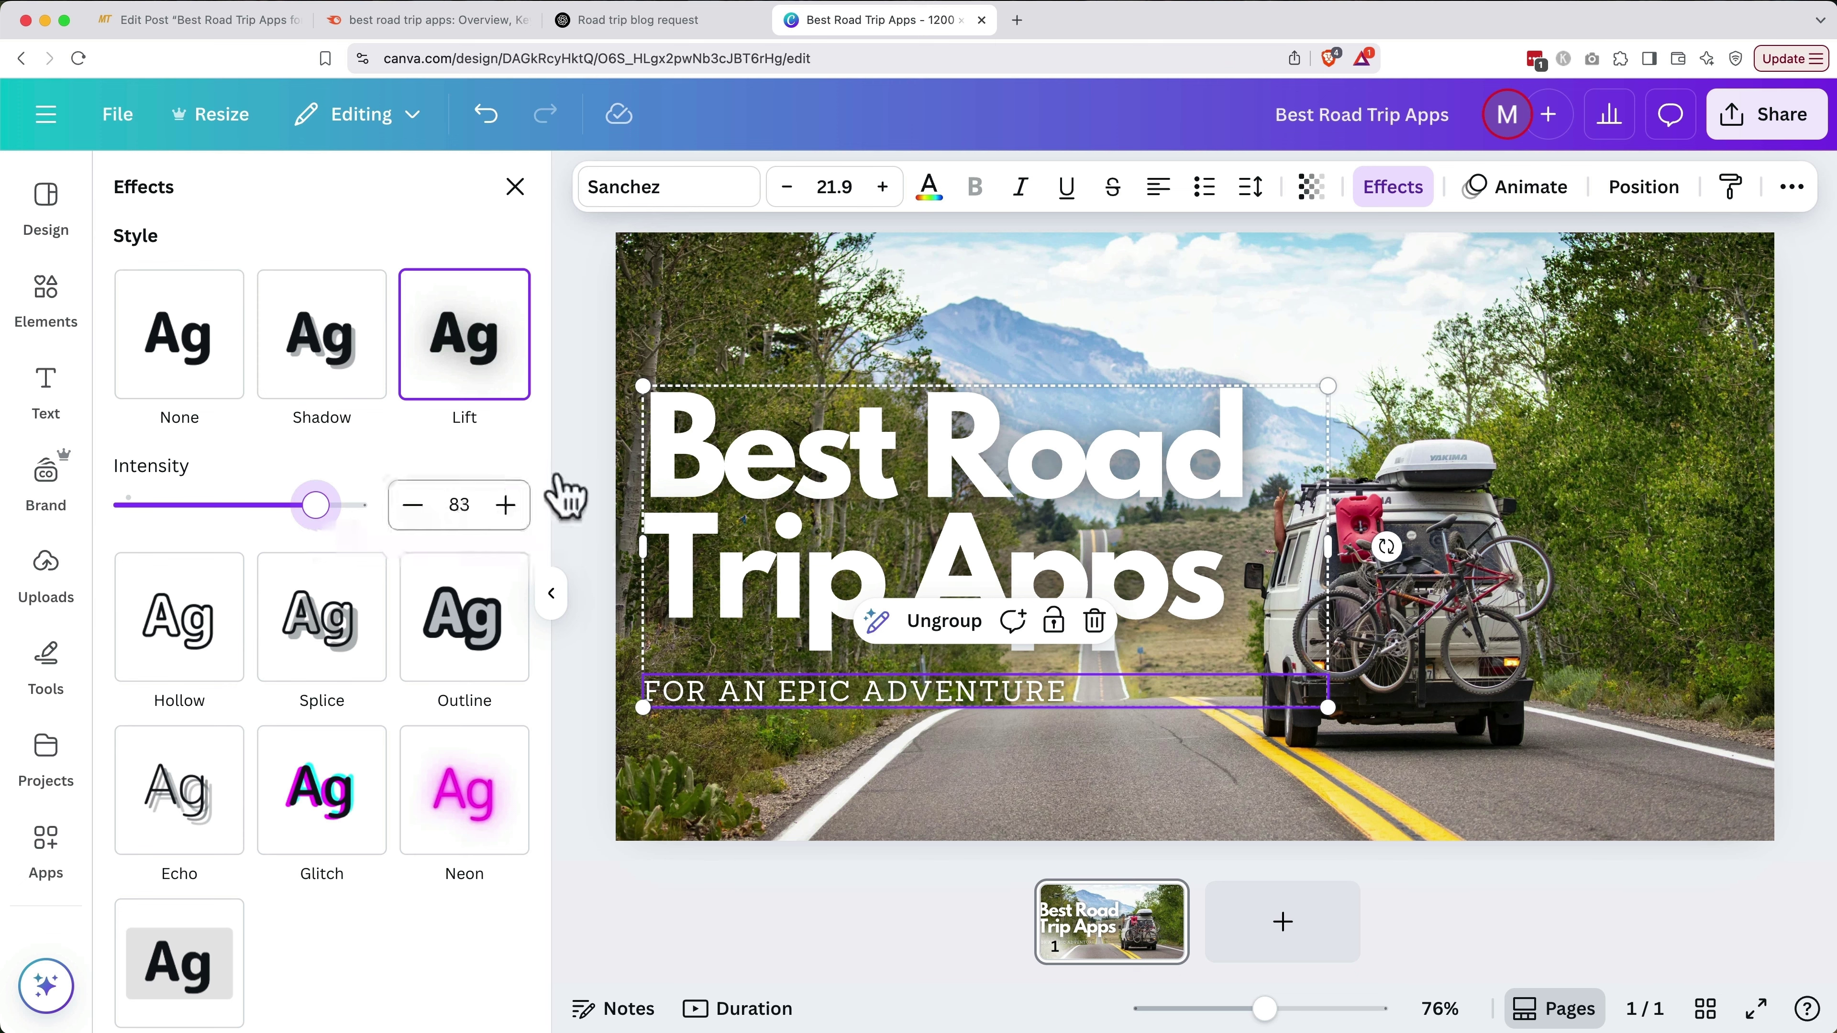
click(918, 316)
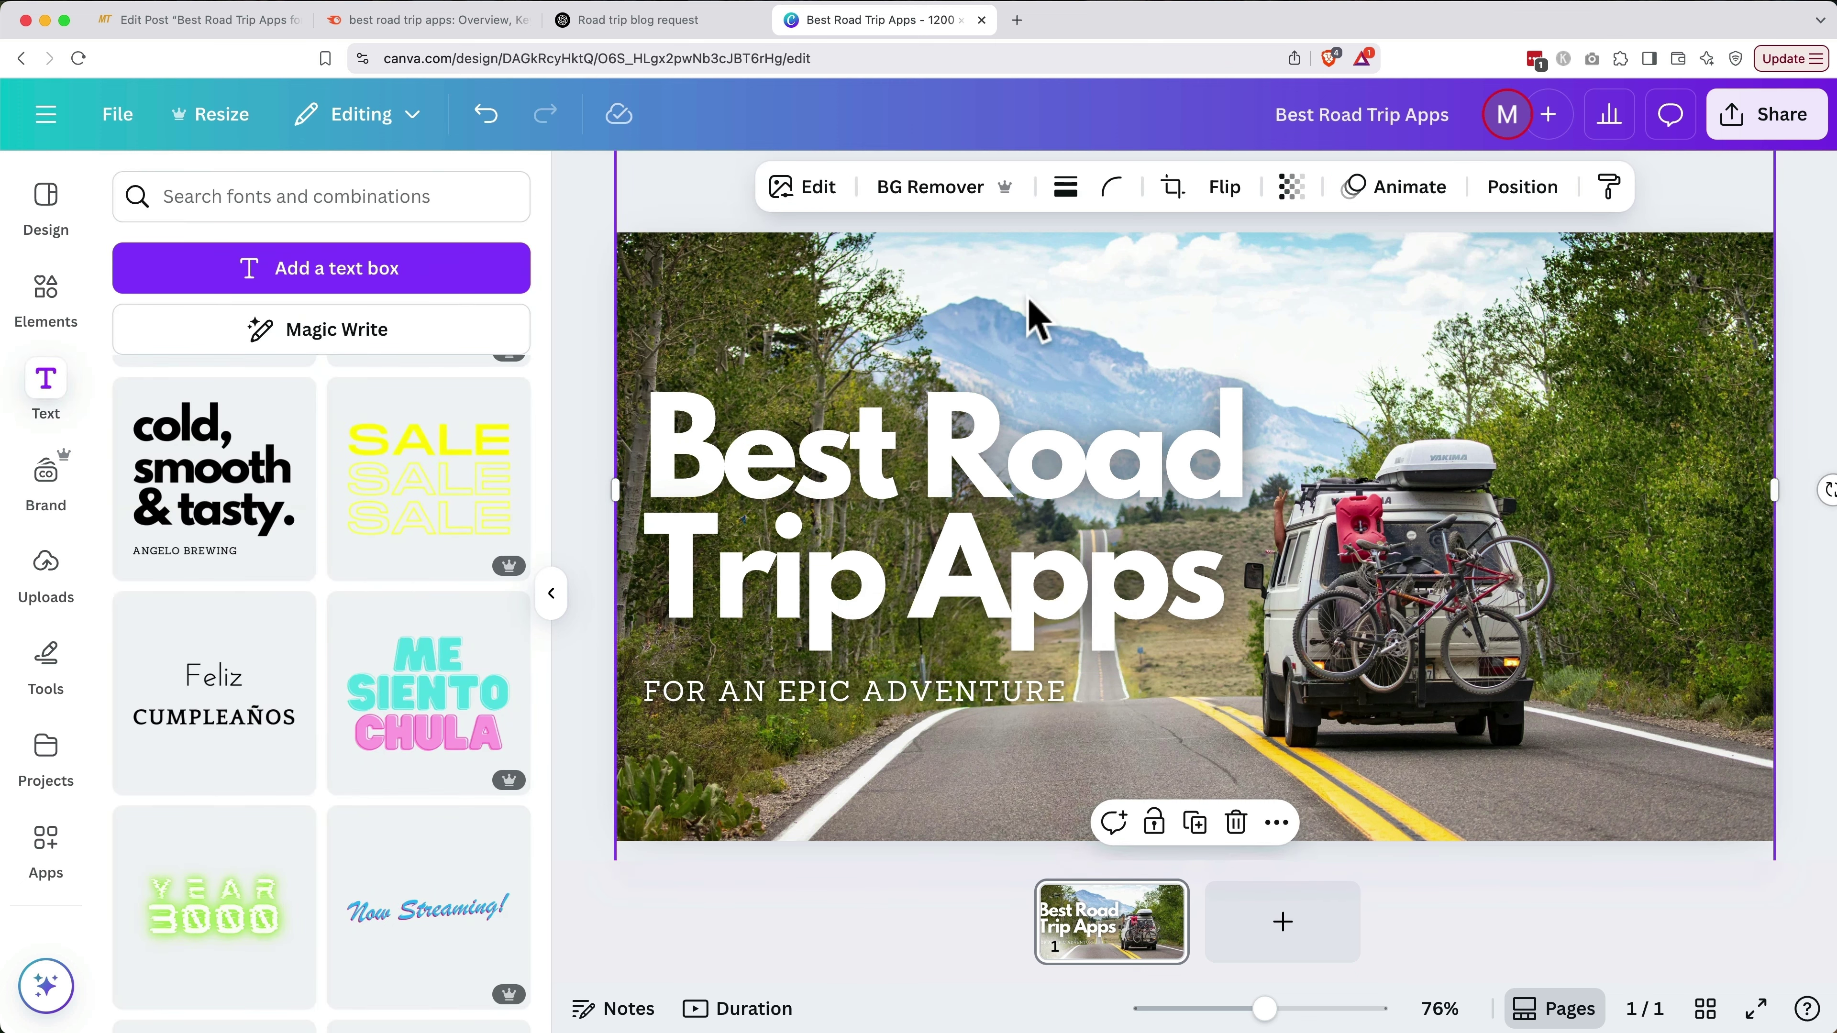
Lower the road photo's brightness to about -29 using Edit > Adjust
click(824, 205)
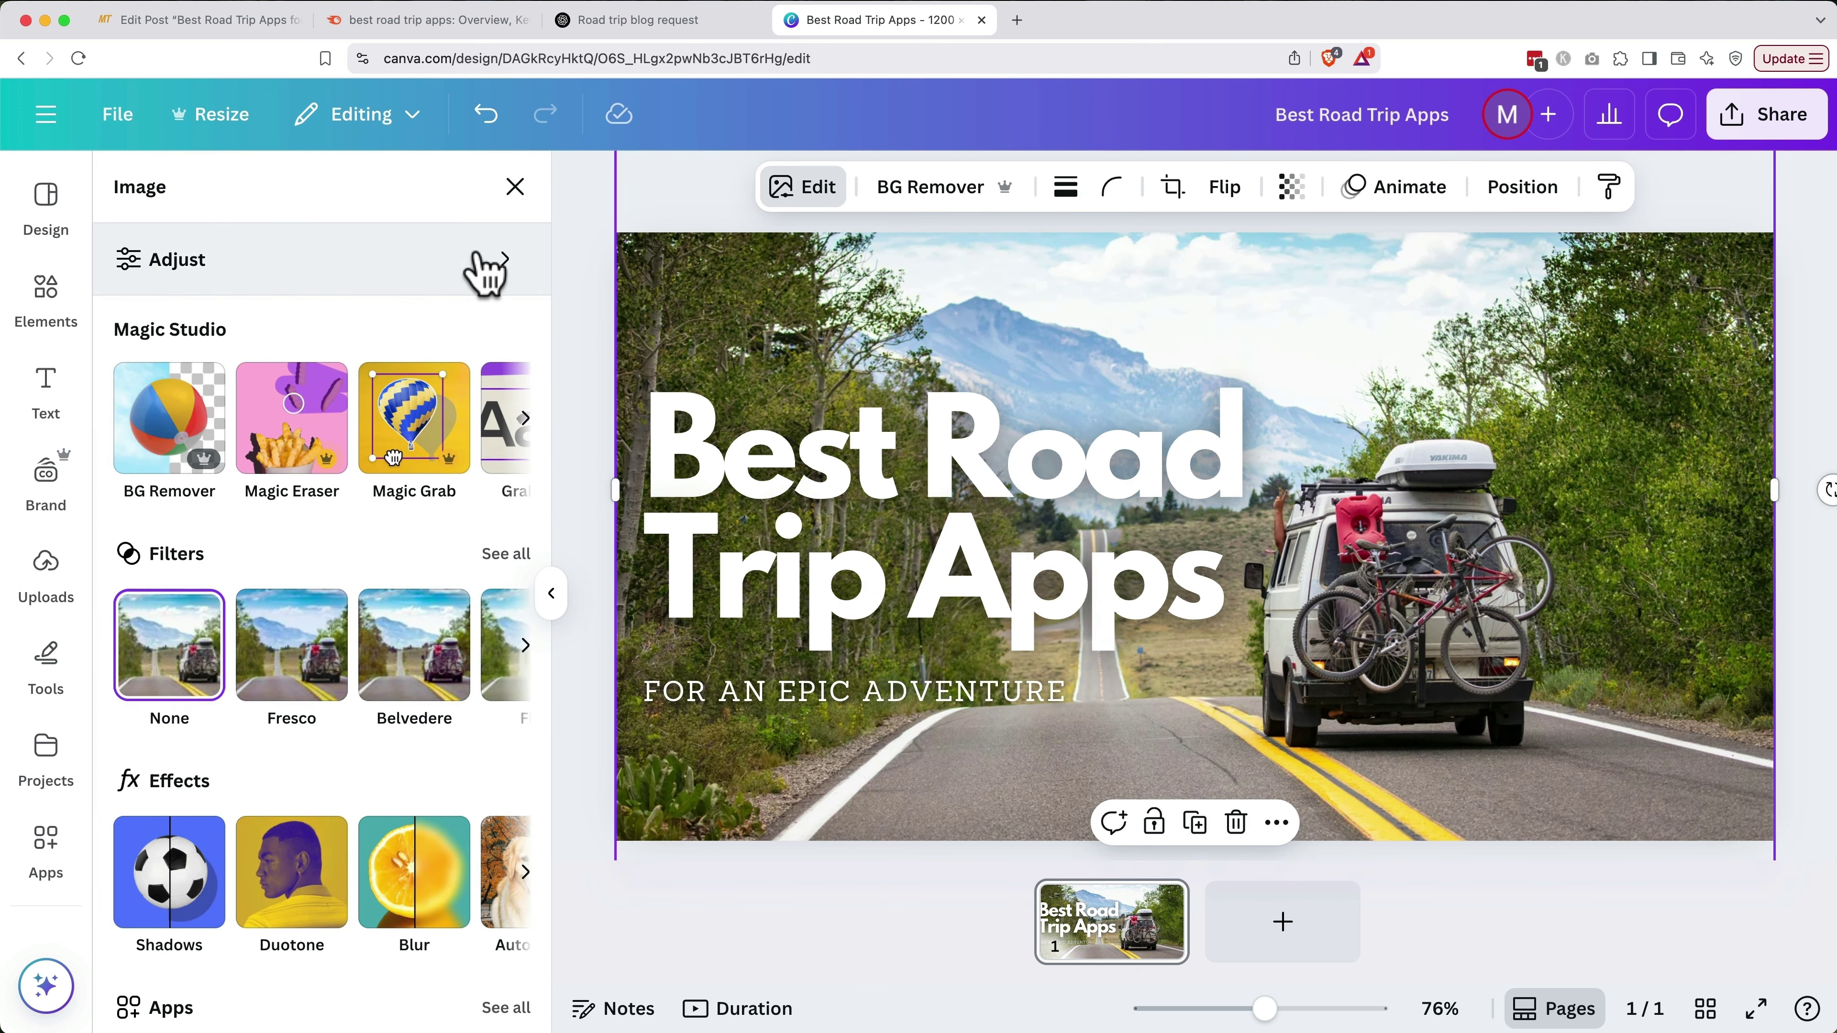
click(464, 269)
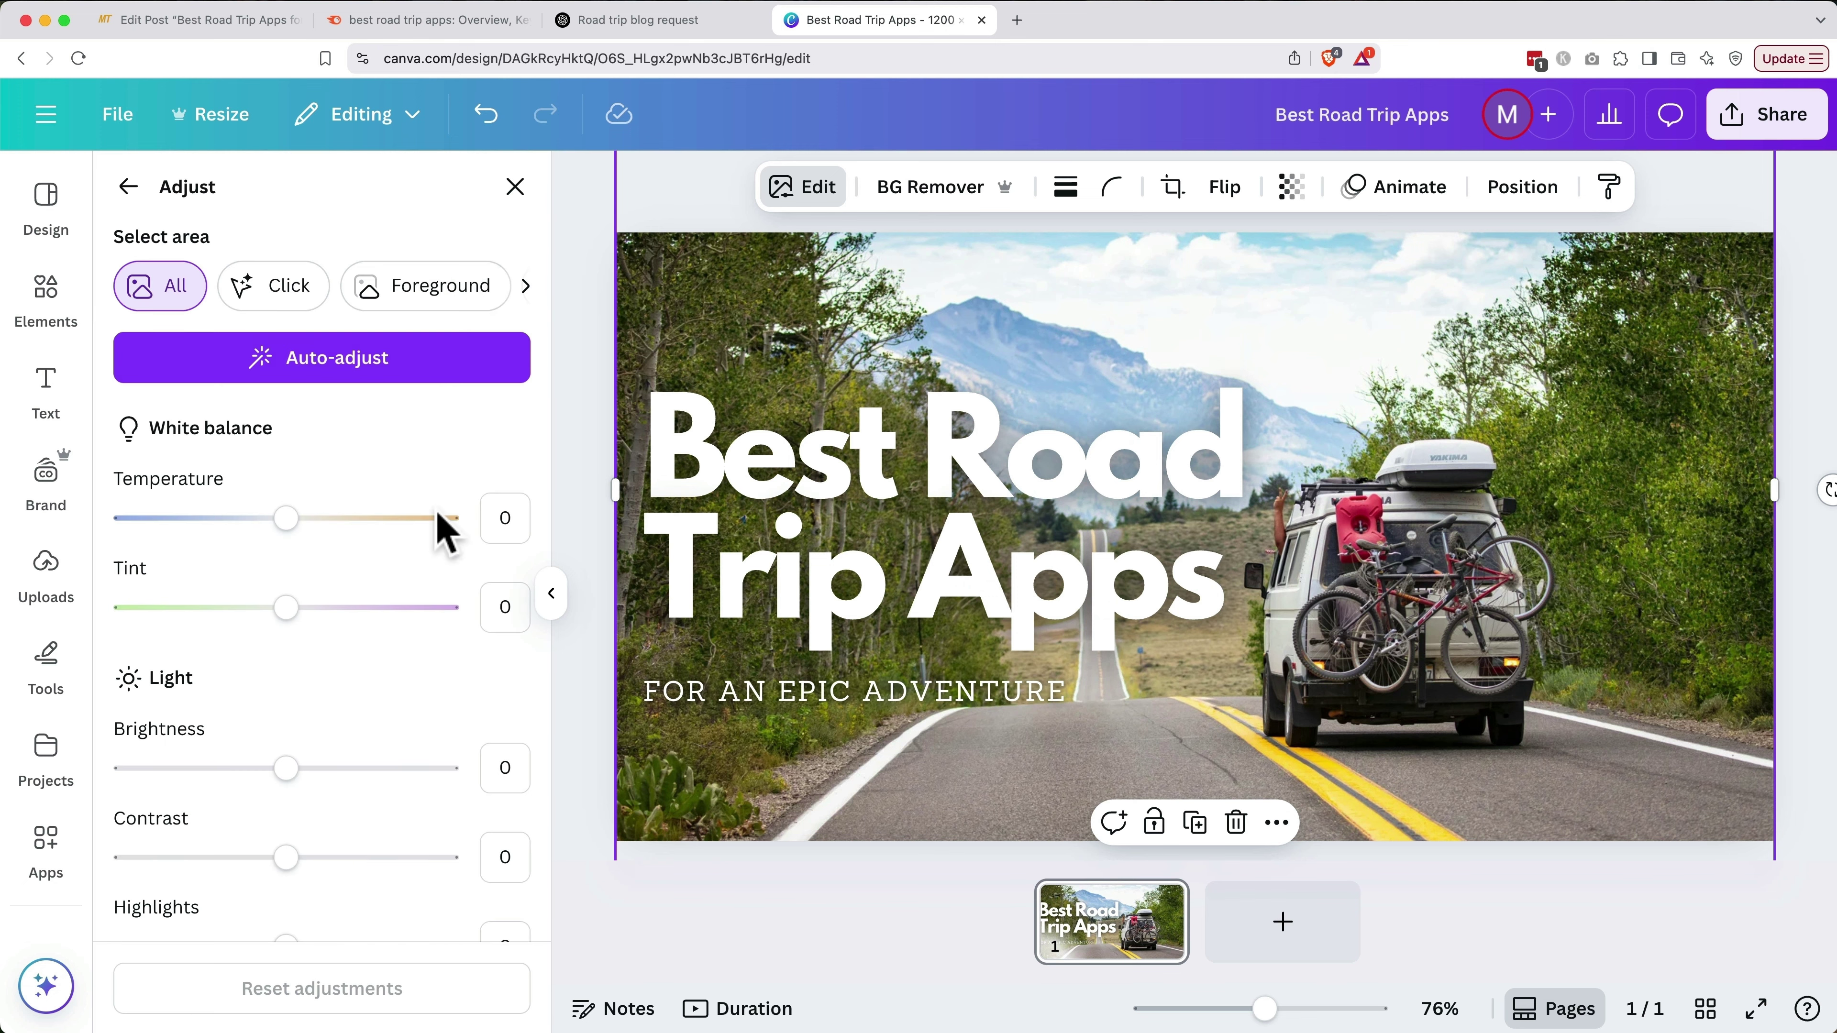
scroll(427, 730, down, 3)
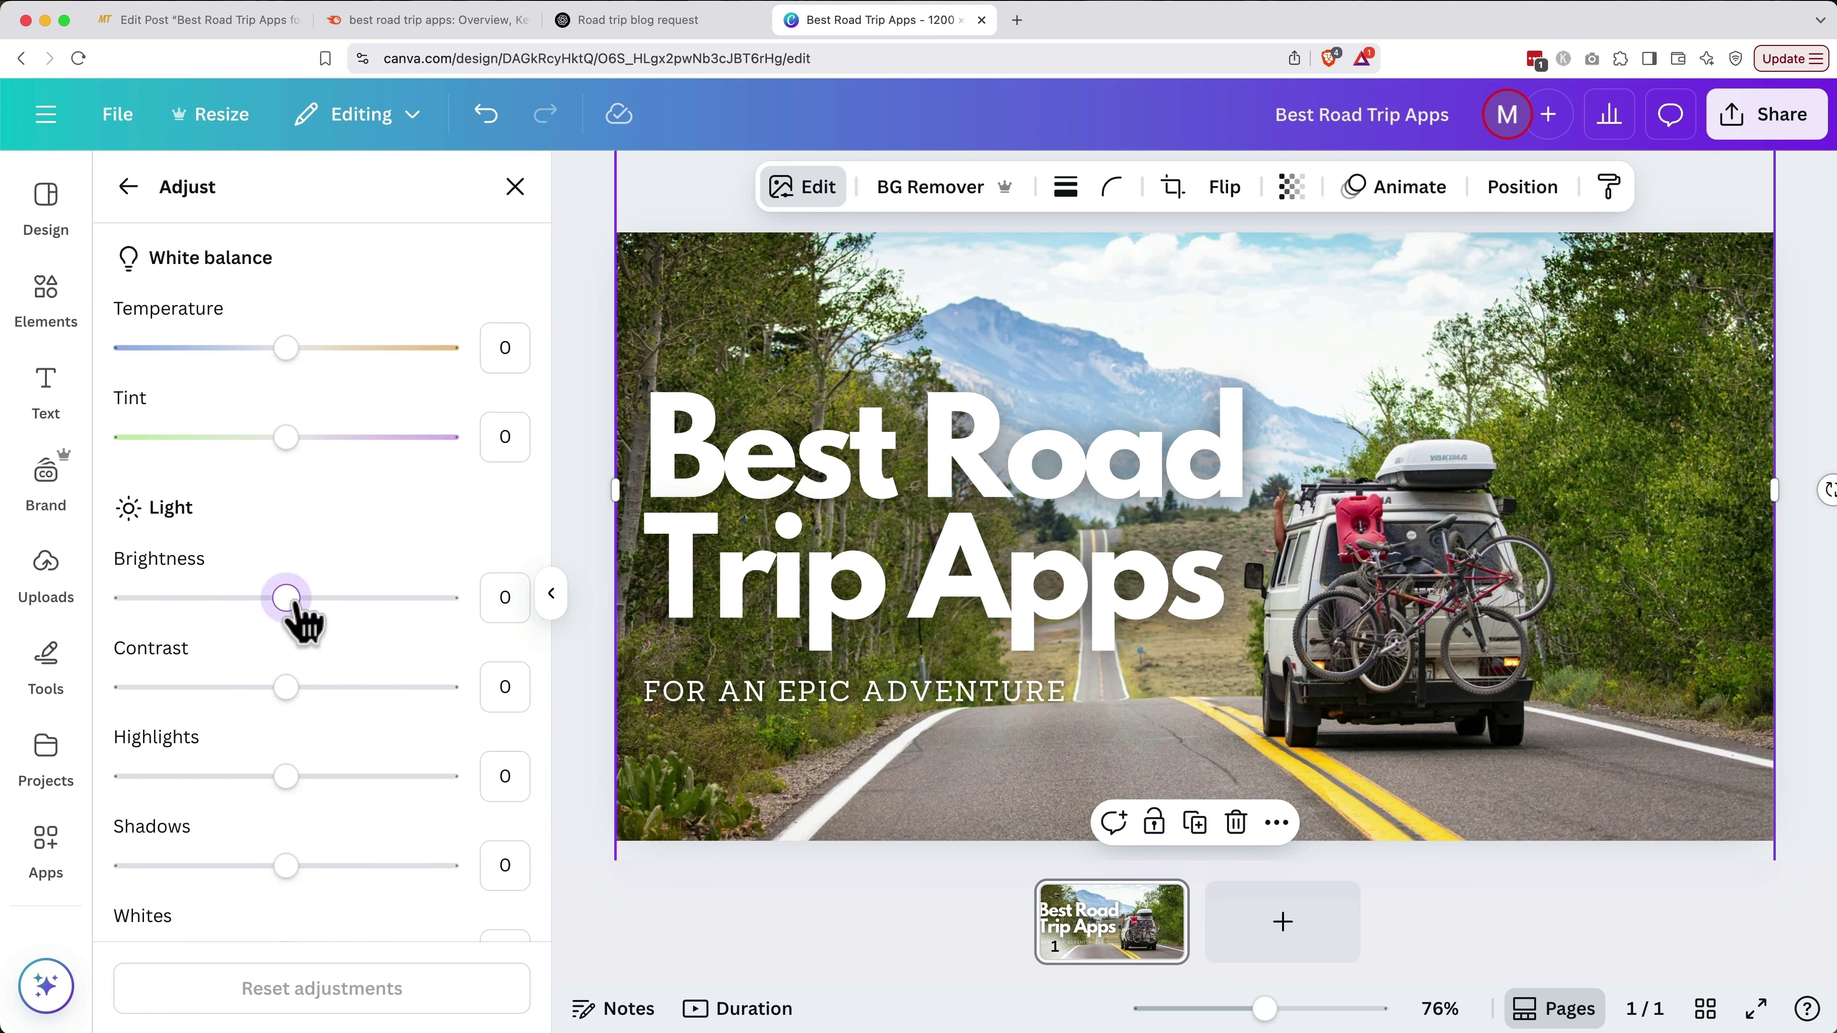
drag(287, 599, 239, 608)
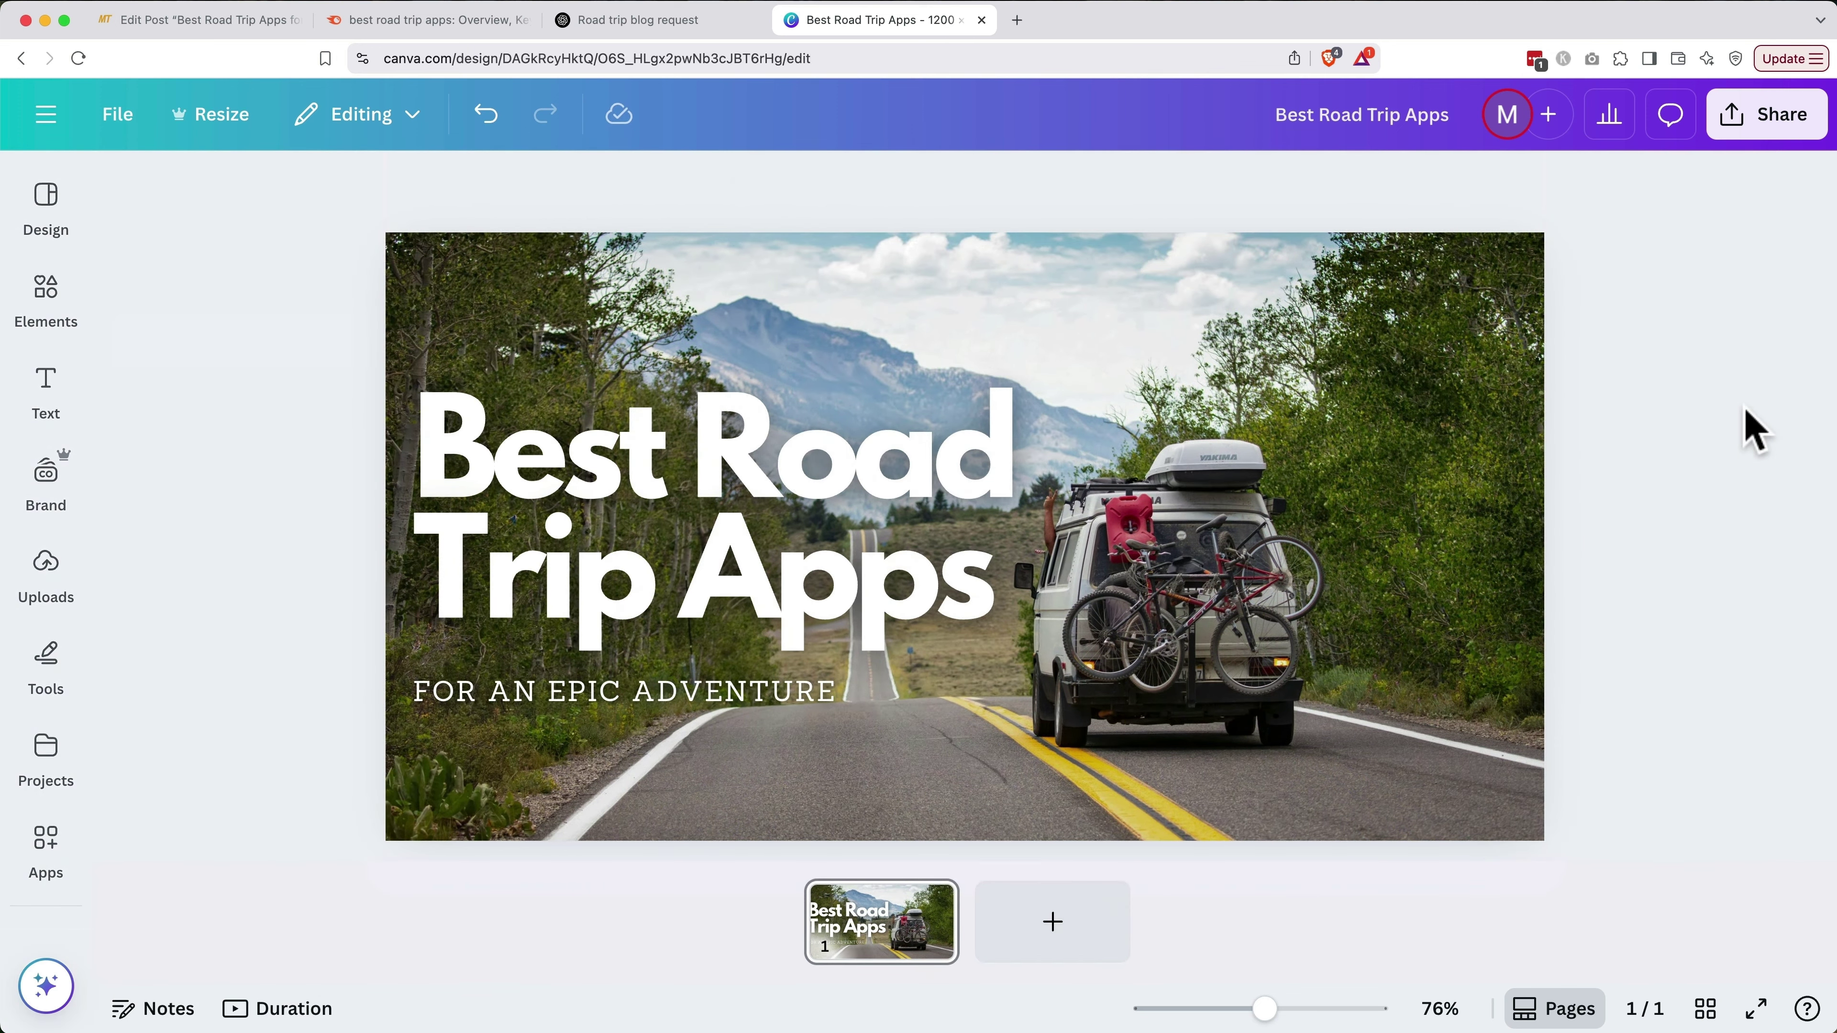
Download the Canva thumbnail as Best Road Trip Apps.png and return to the WordPress editor
click(1791, 114)
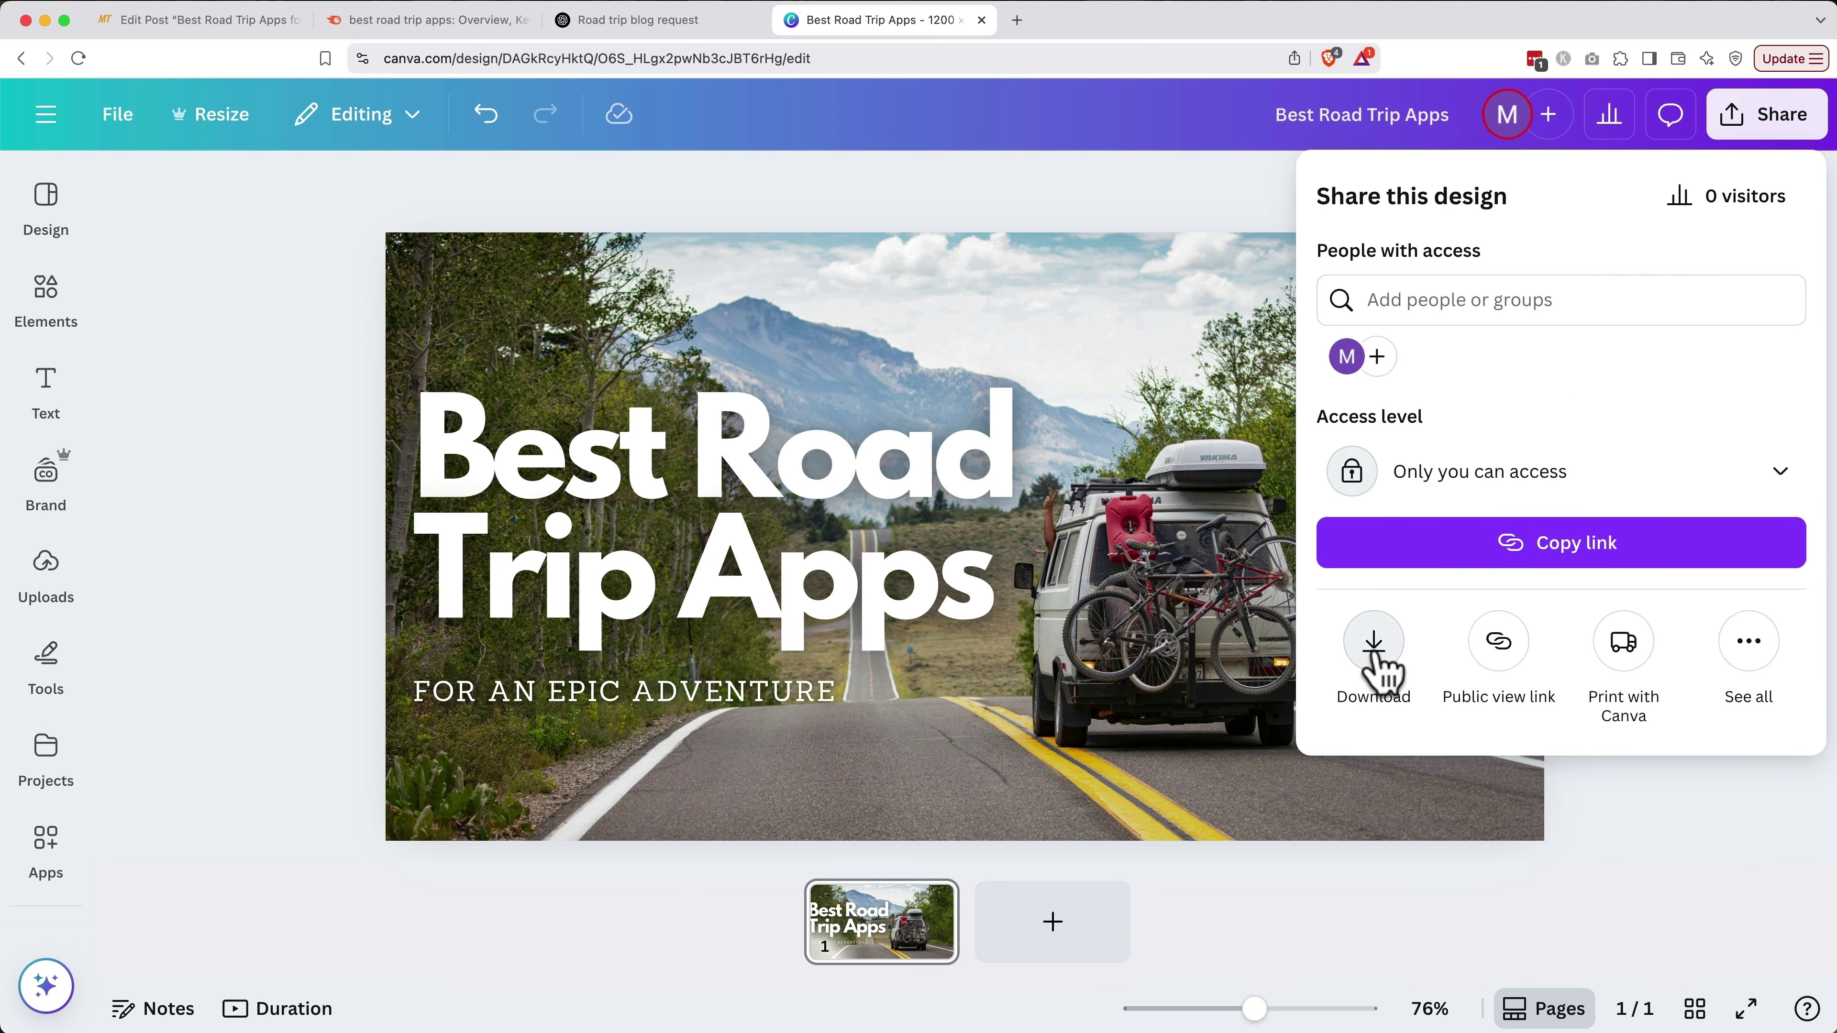
click(1377, 667)
click(1373, 651)
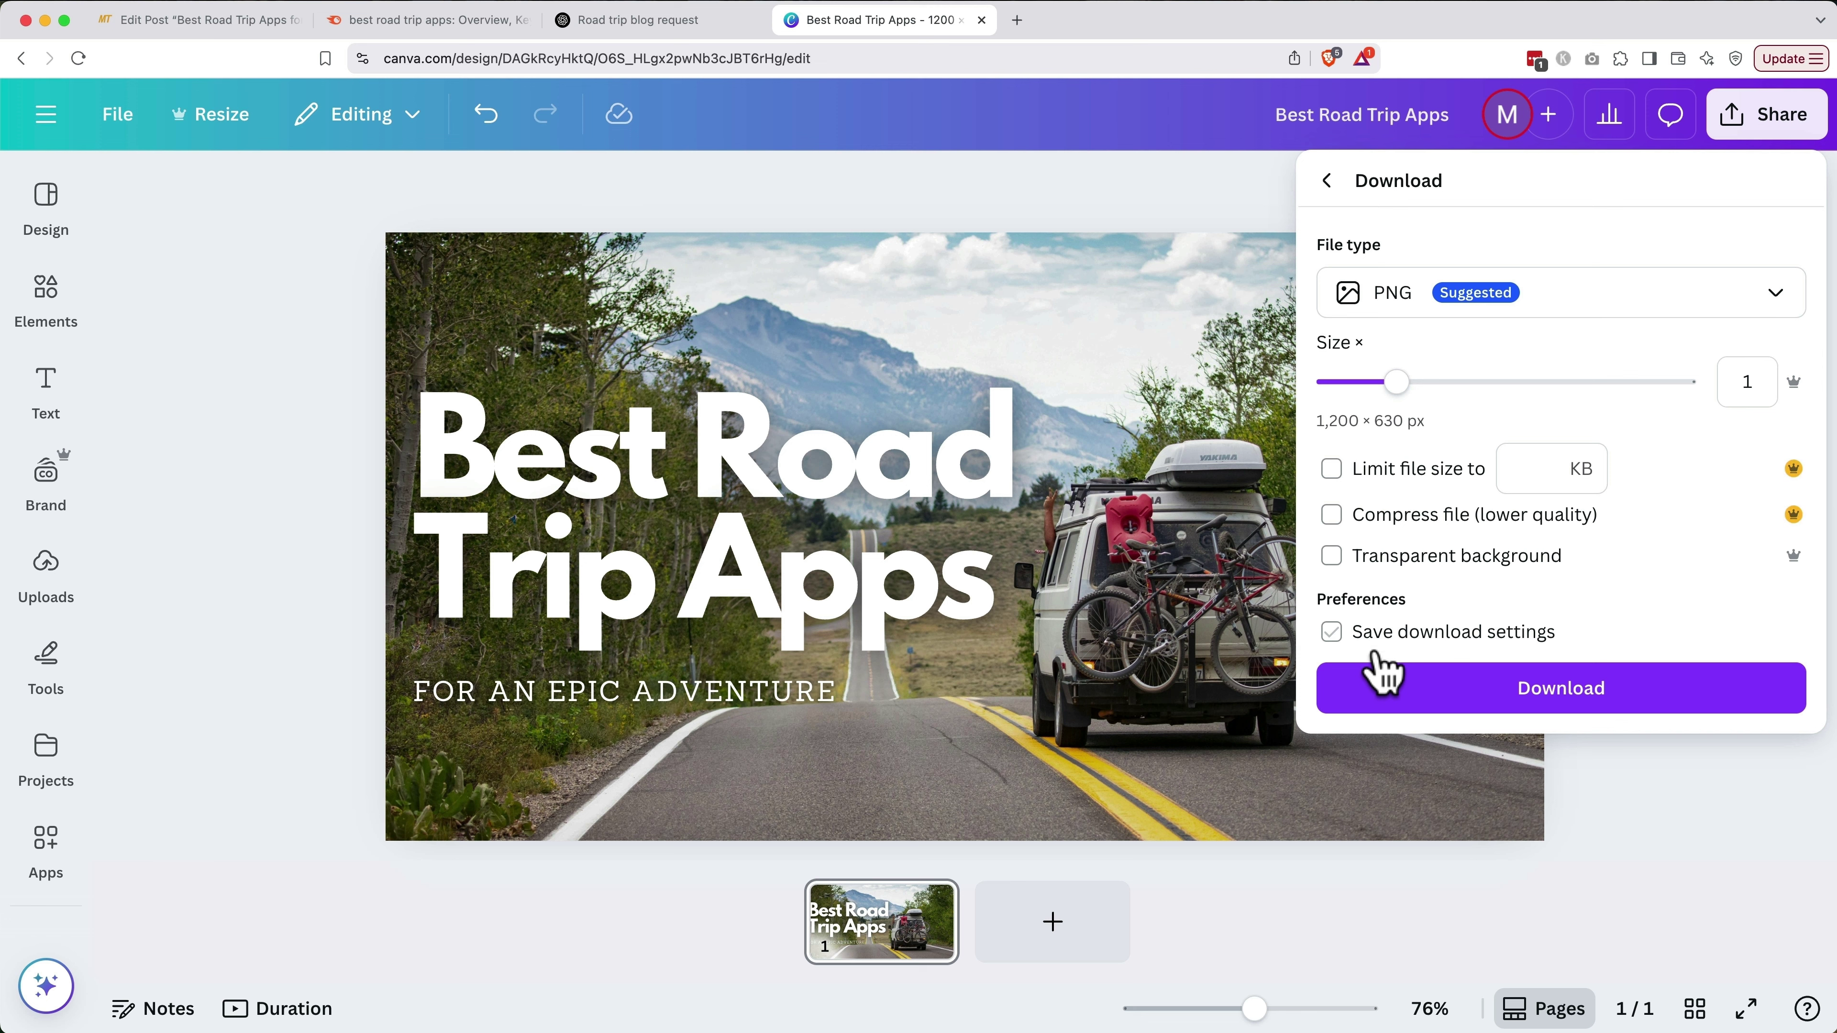
click(1418, 698)
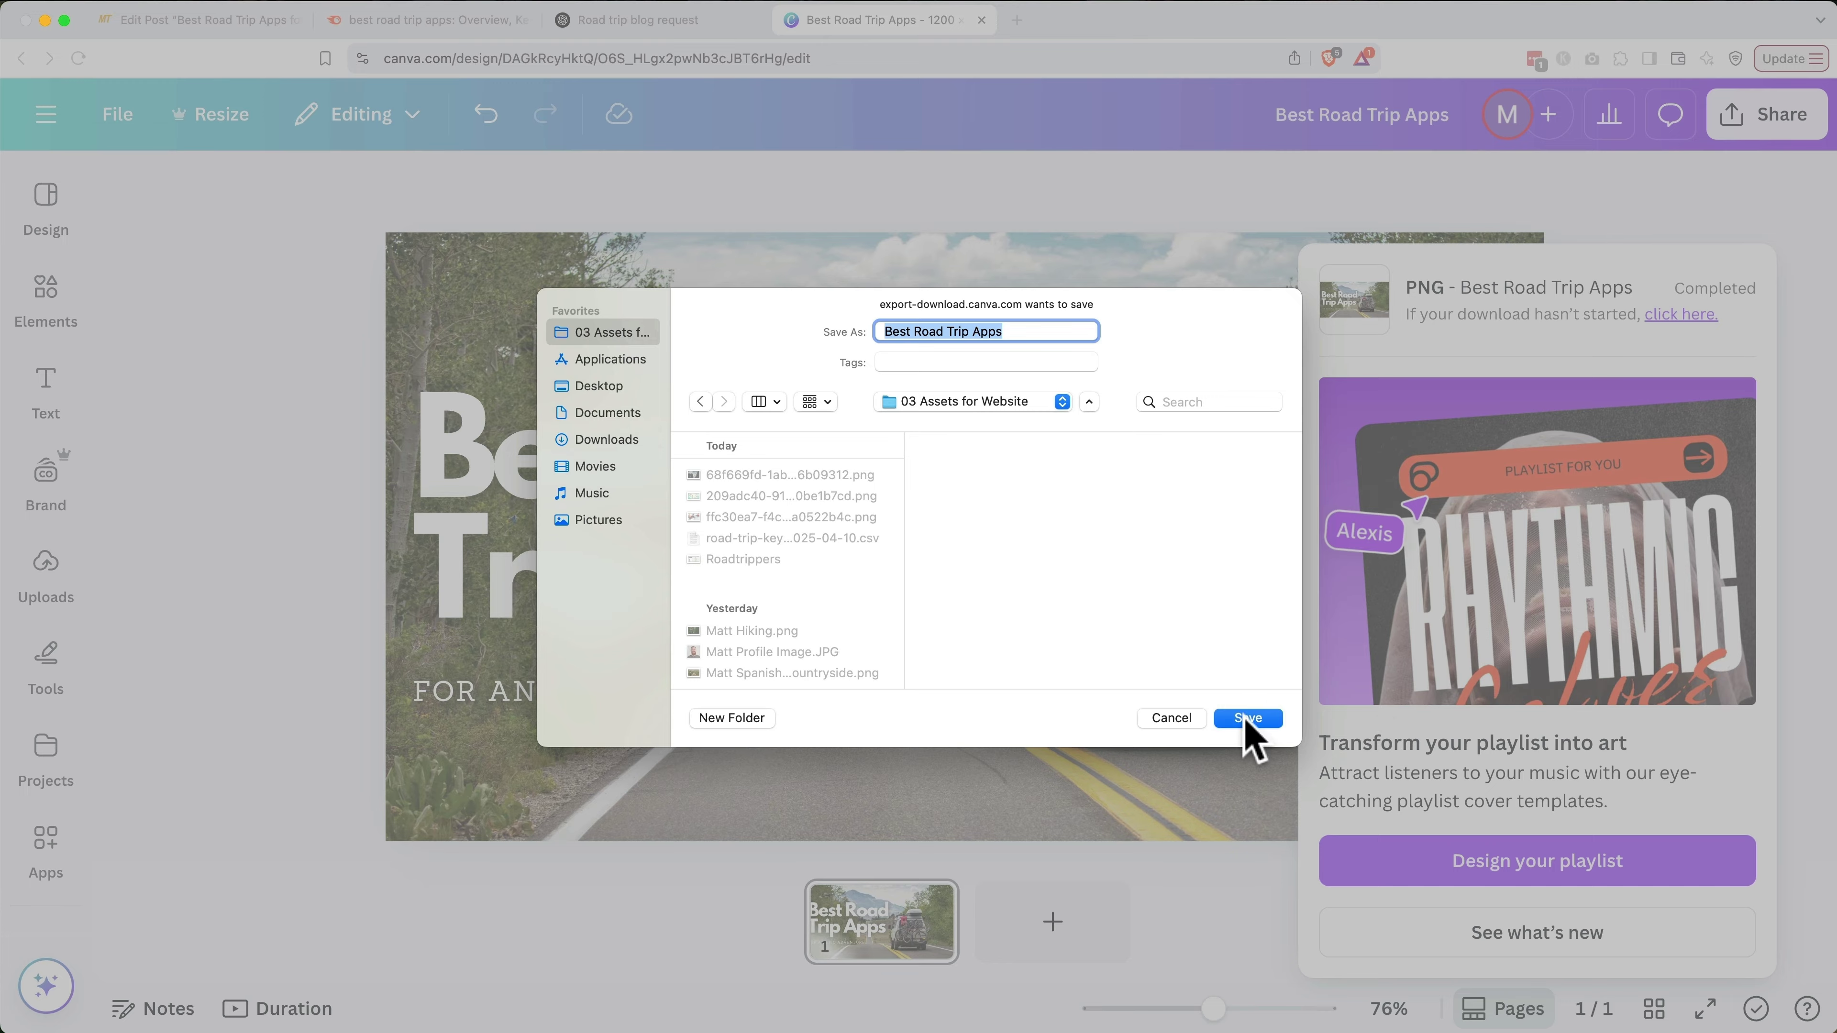
click(1248, 718)
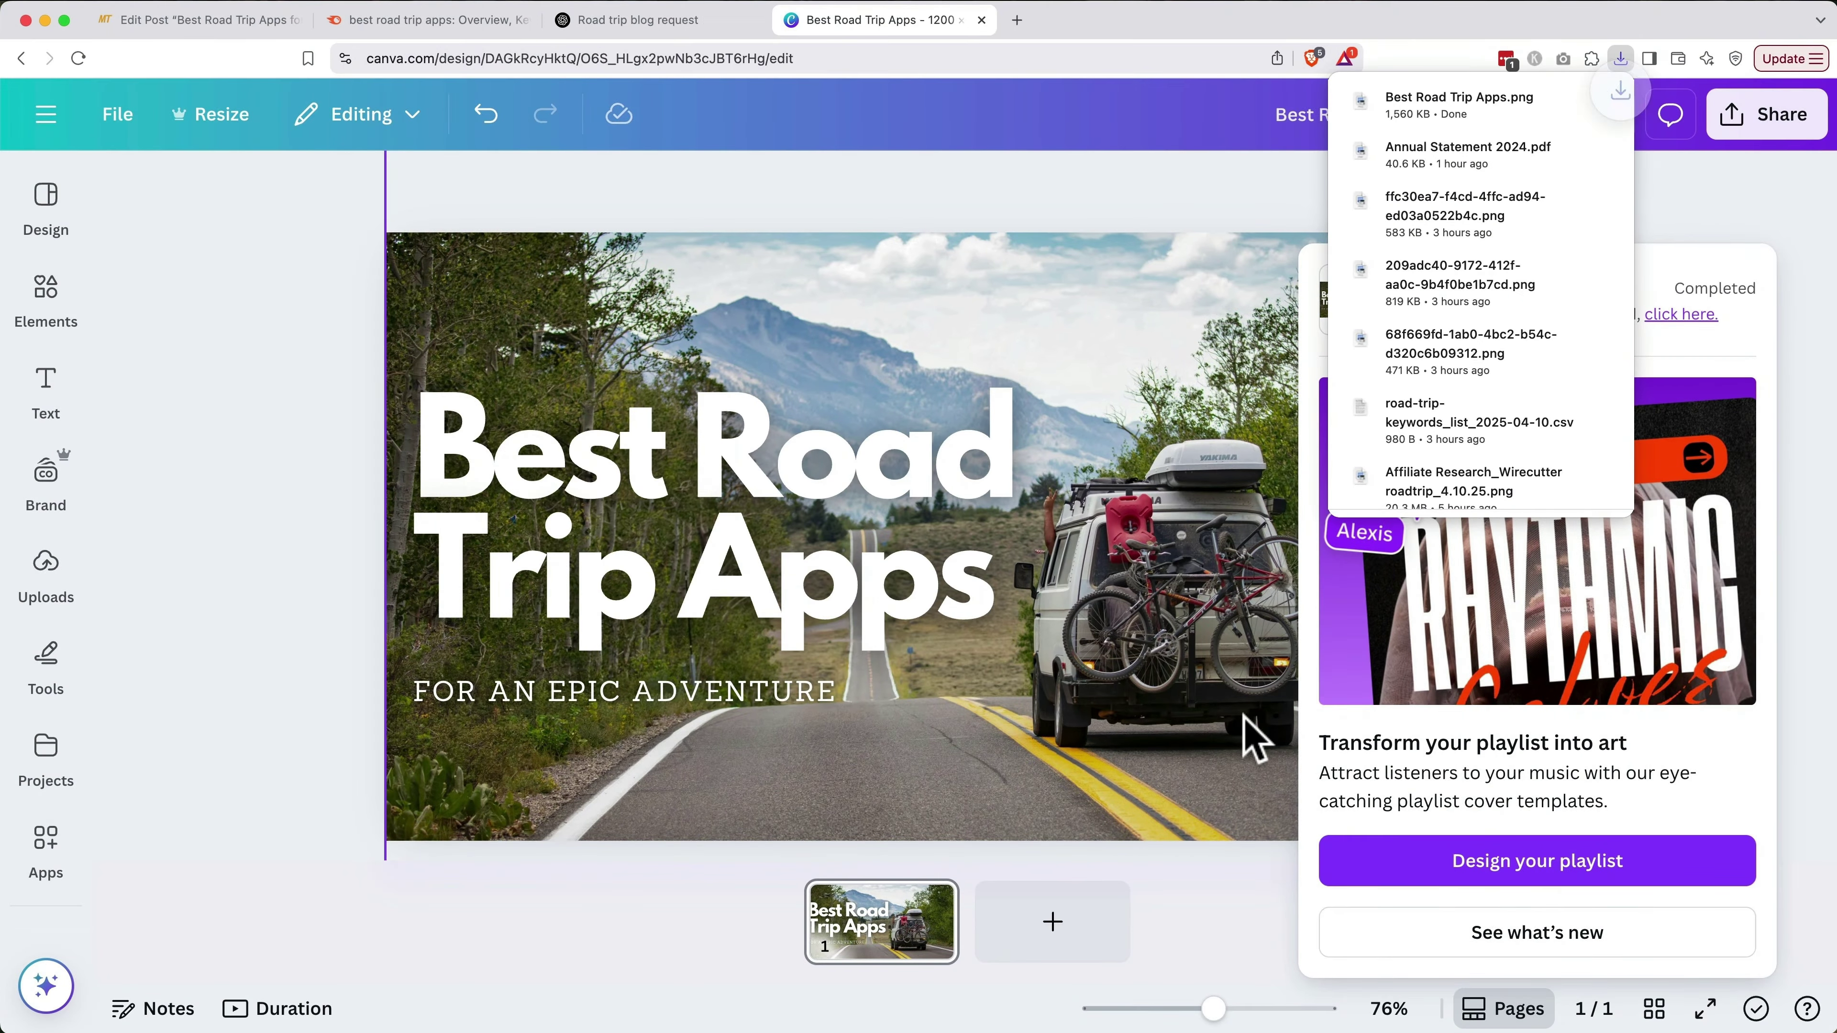
click(229, 24)
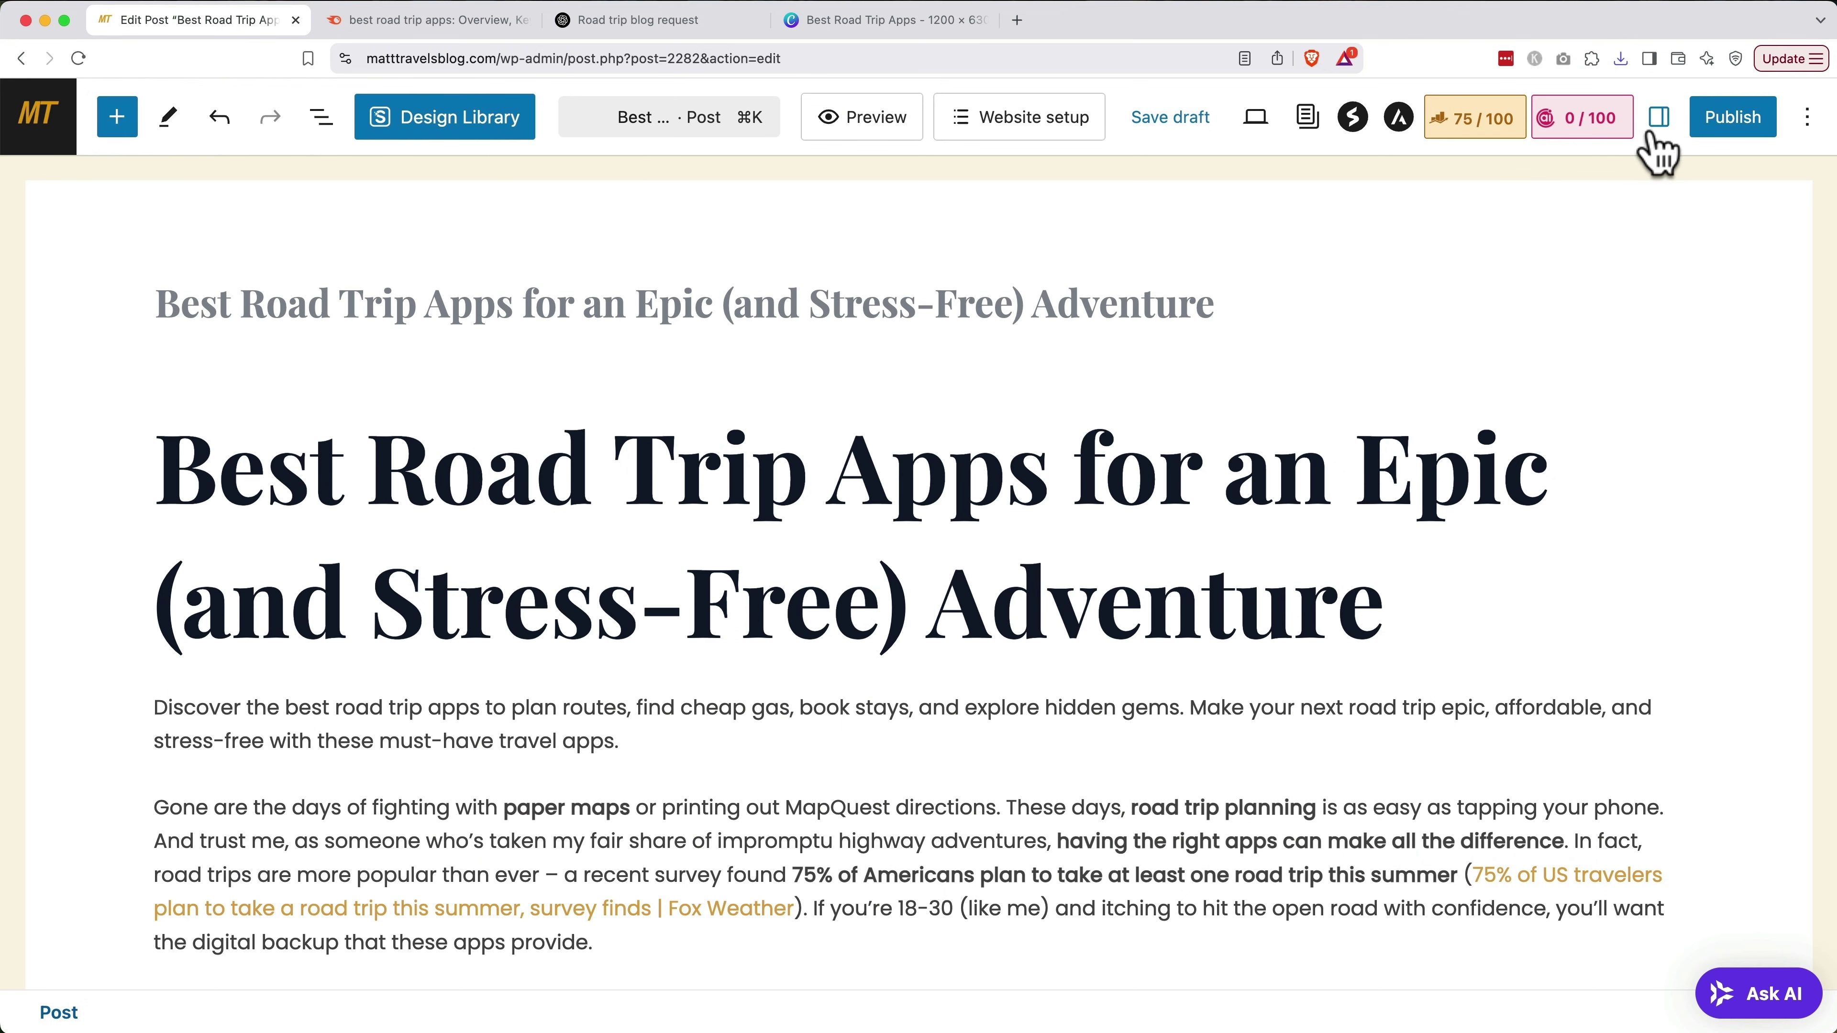
Upload Best Road Trip Apps.png through the post's featured image picker
click(1659, 118)
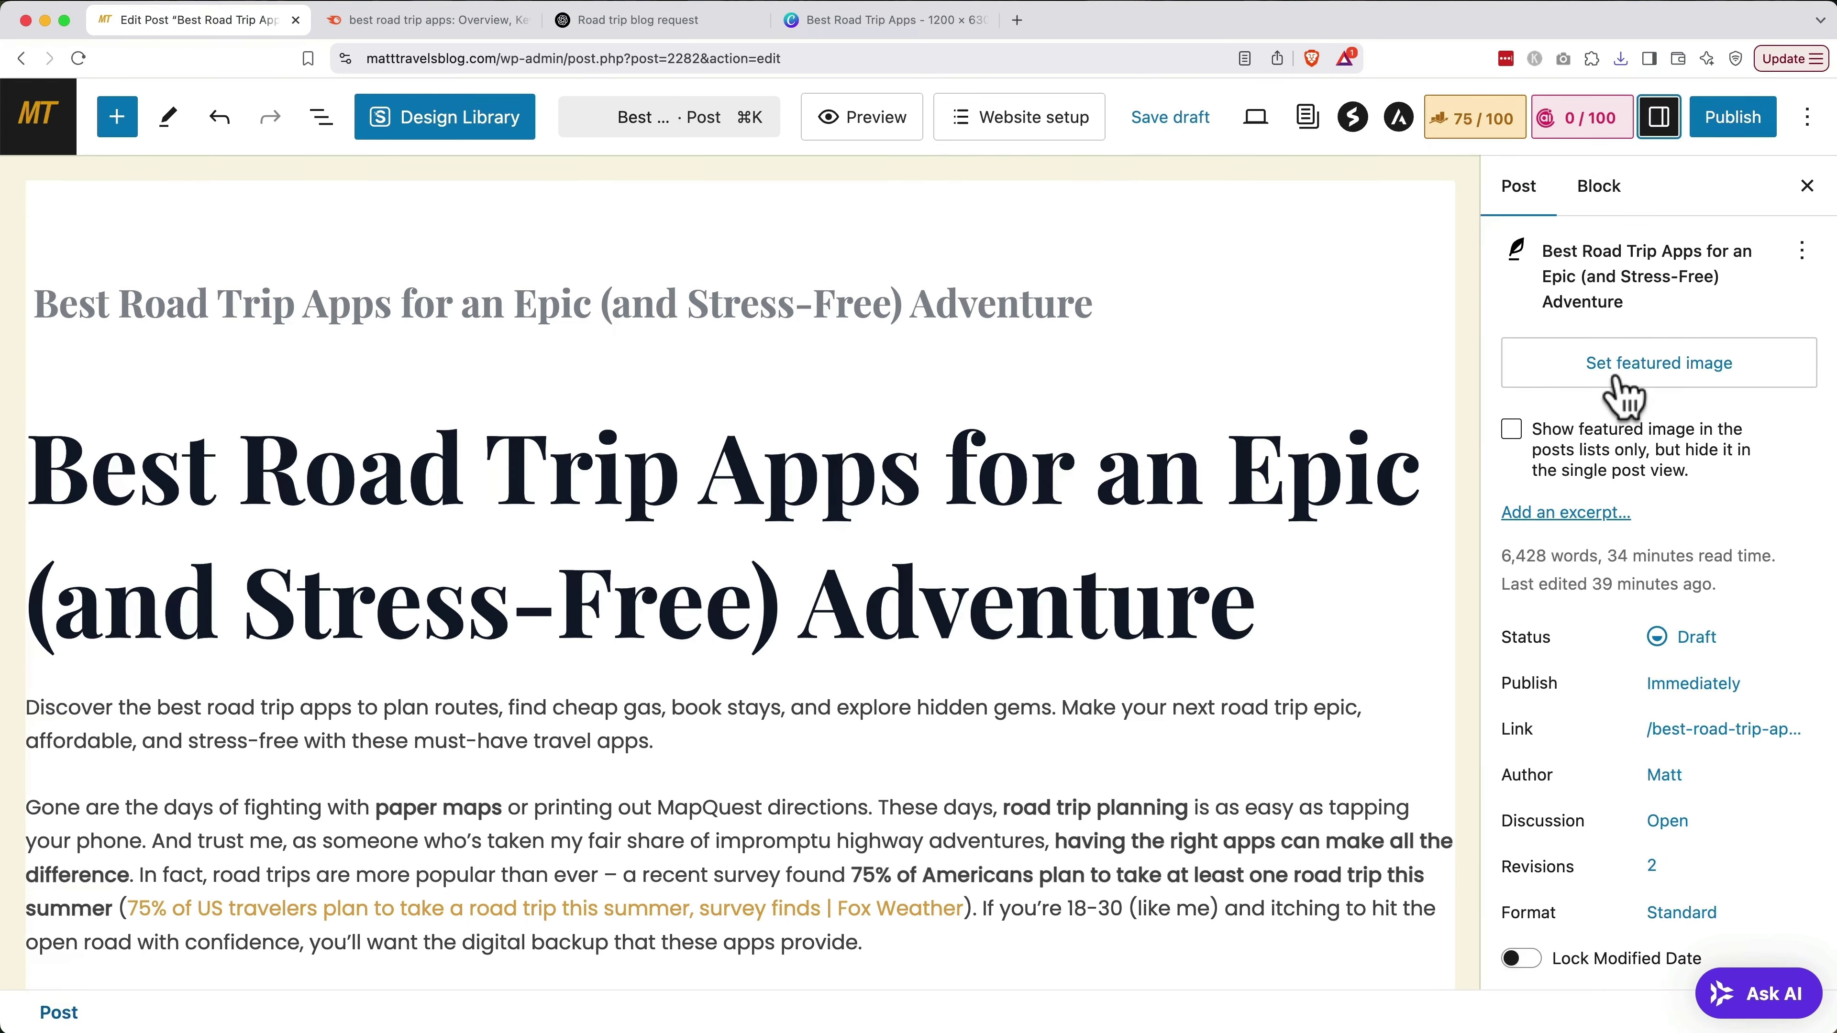
click(1620, 391)
click(148, 239)
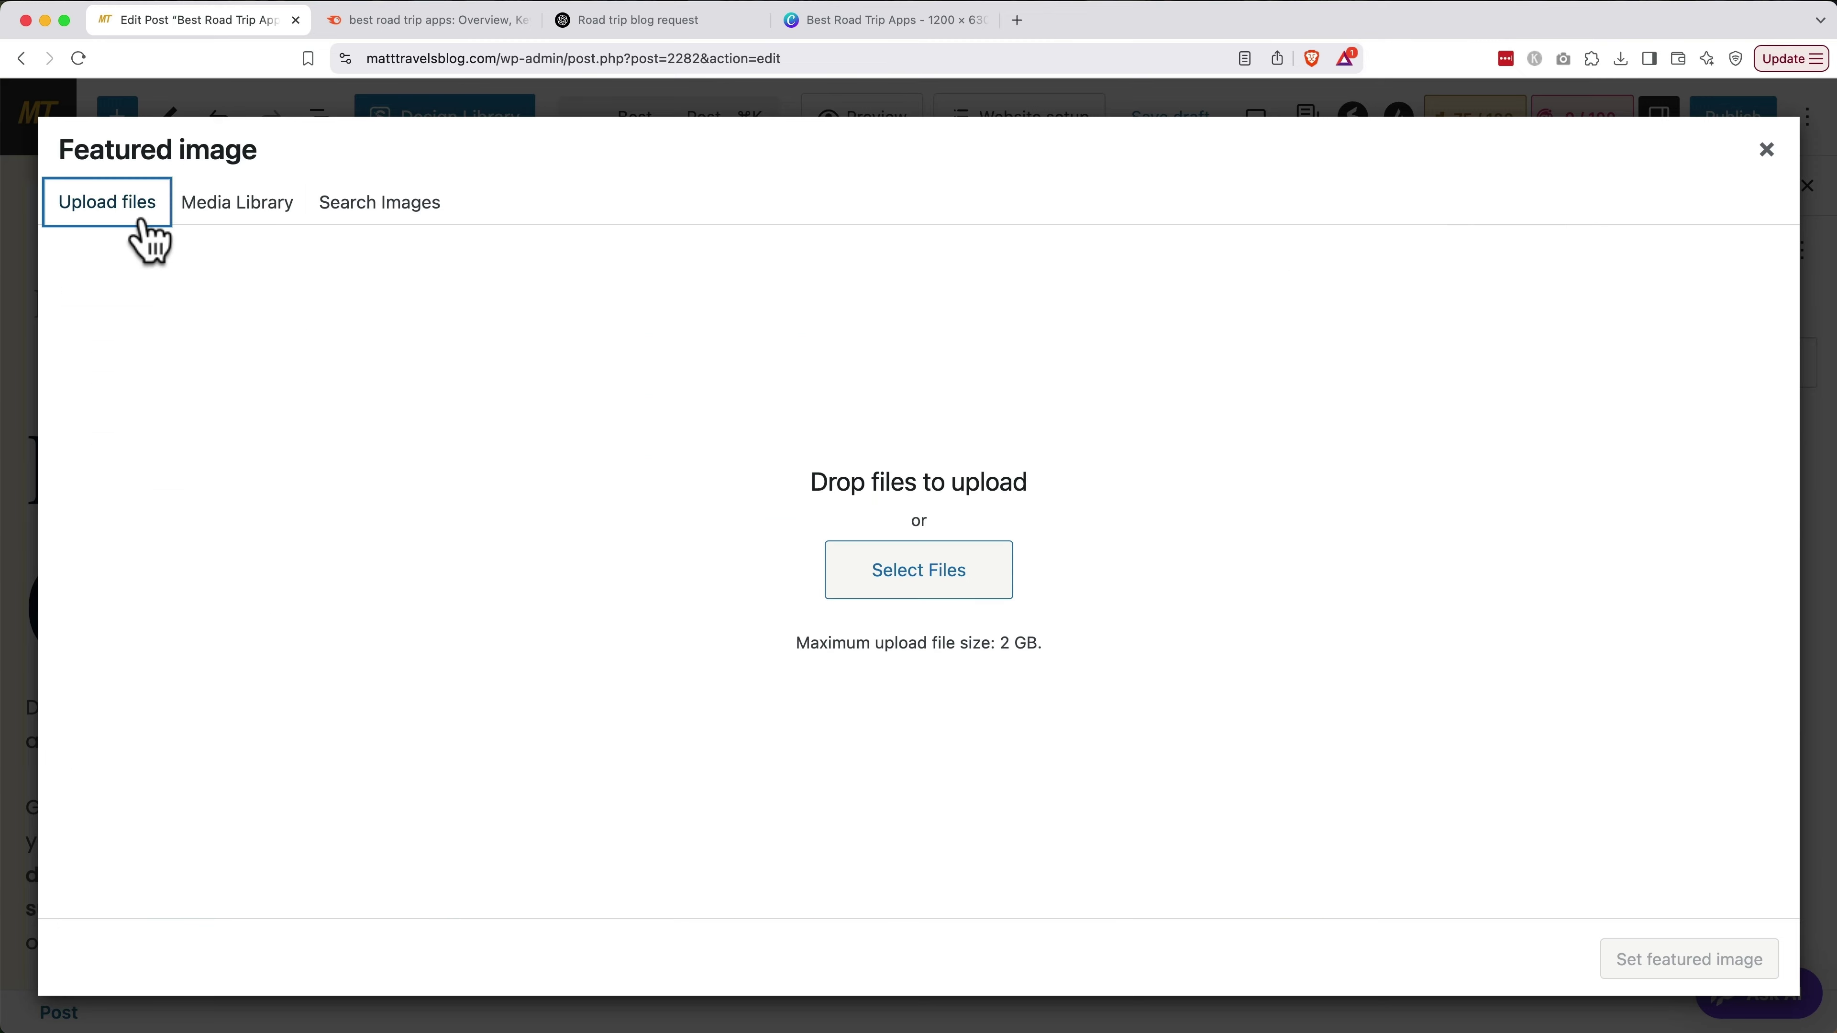
click(925, 570)
double_click(611, 251)
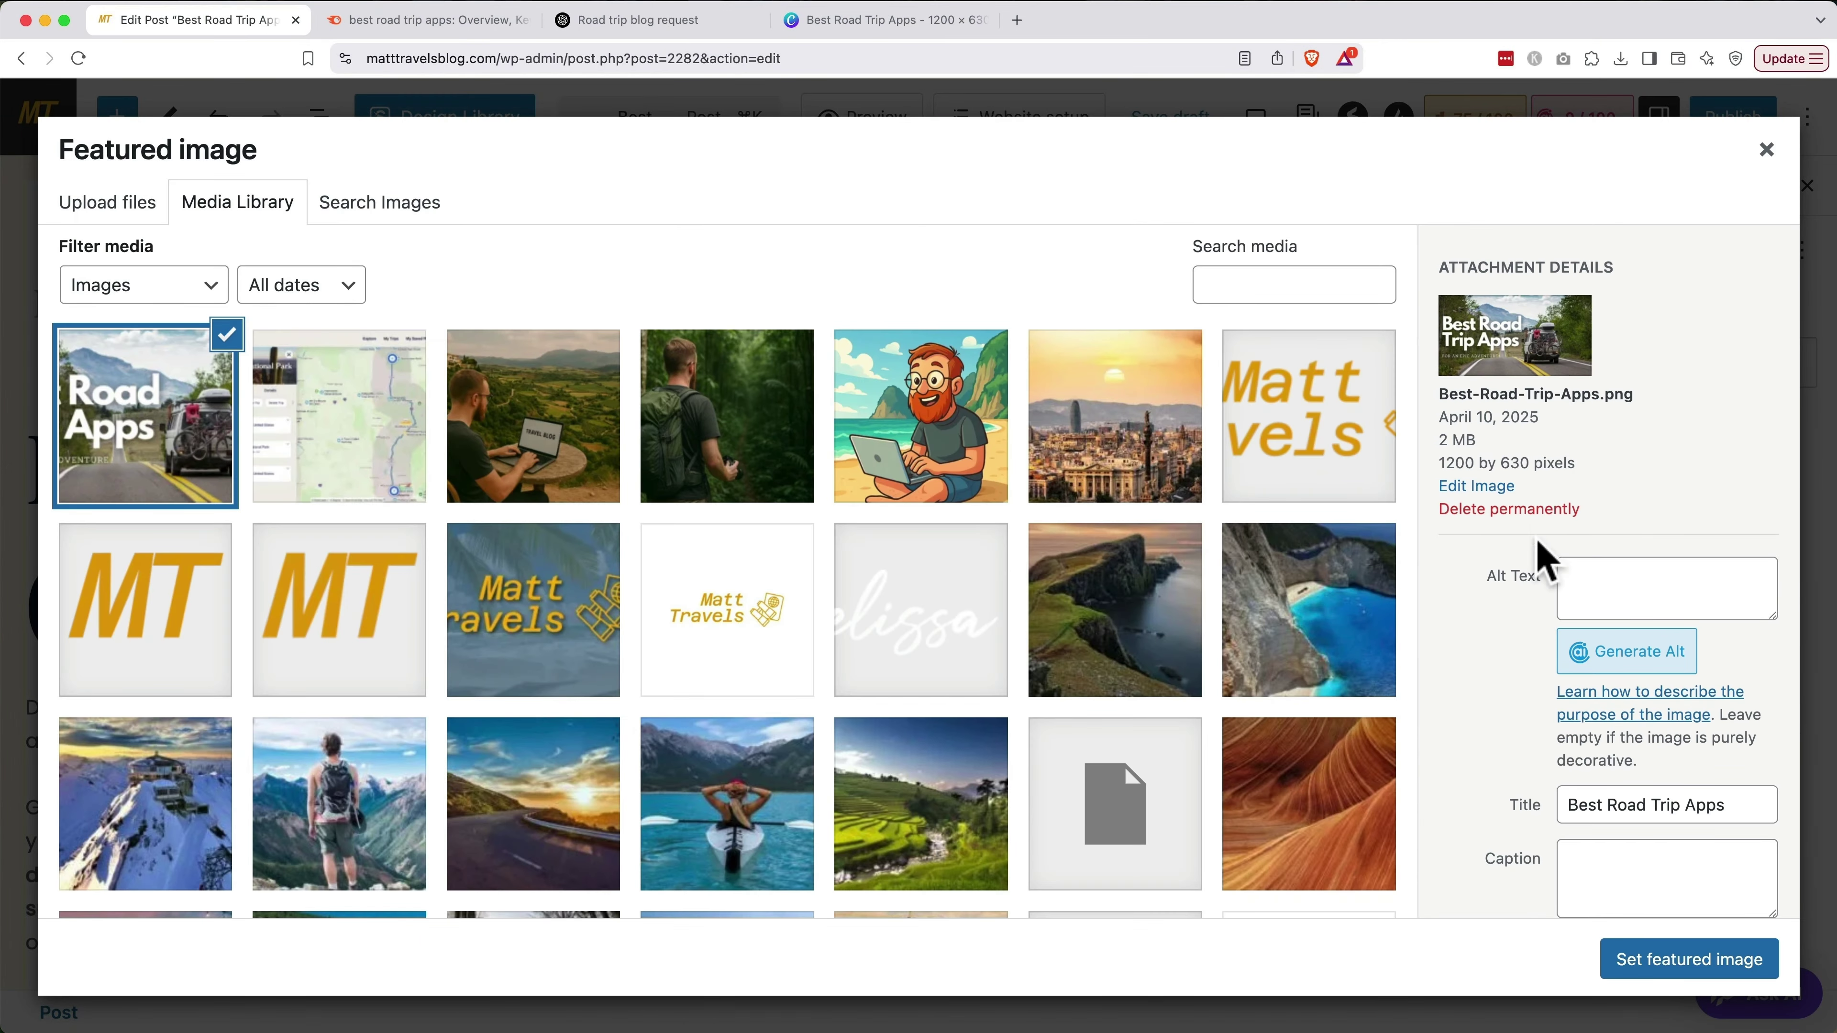
Give the image alt text 'Best Road Trip Apps' and set it as the featured image
click(1619, 579)
text(Best Road )
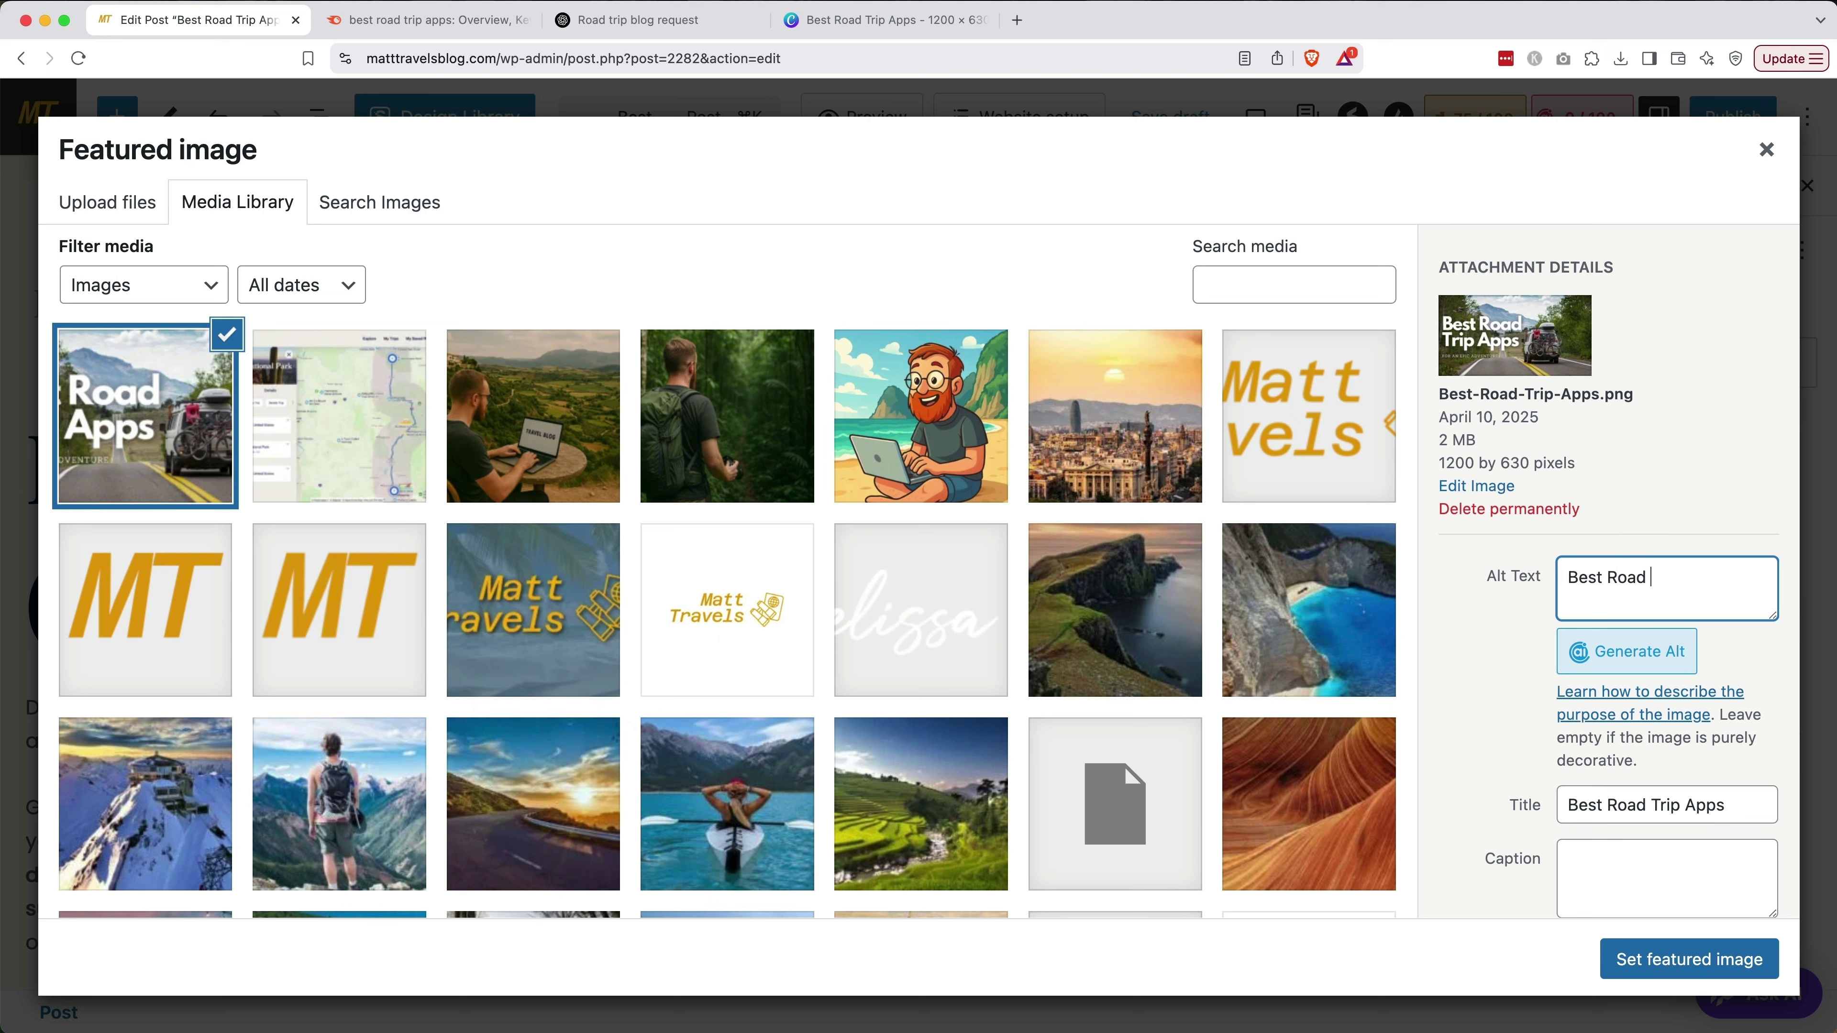
text(Trip Apps)
key(super+a)
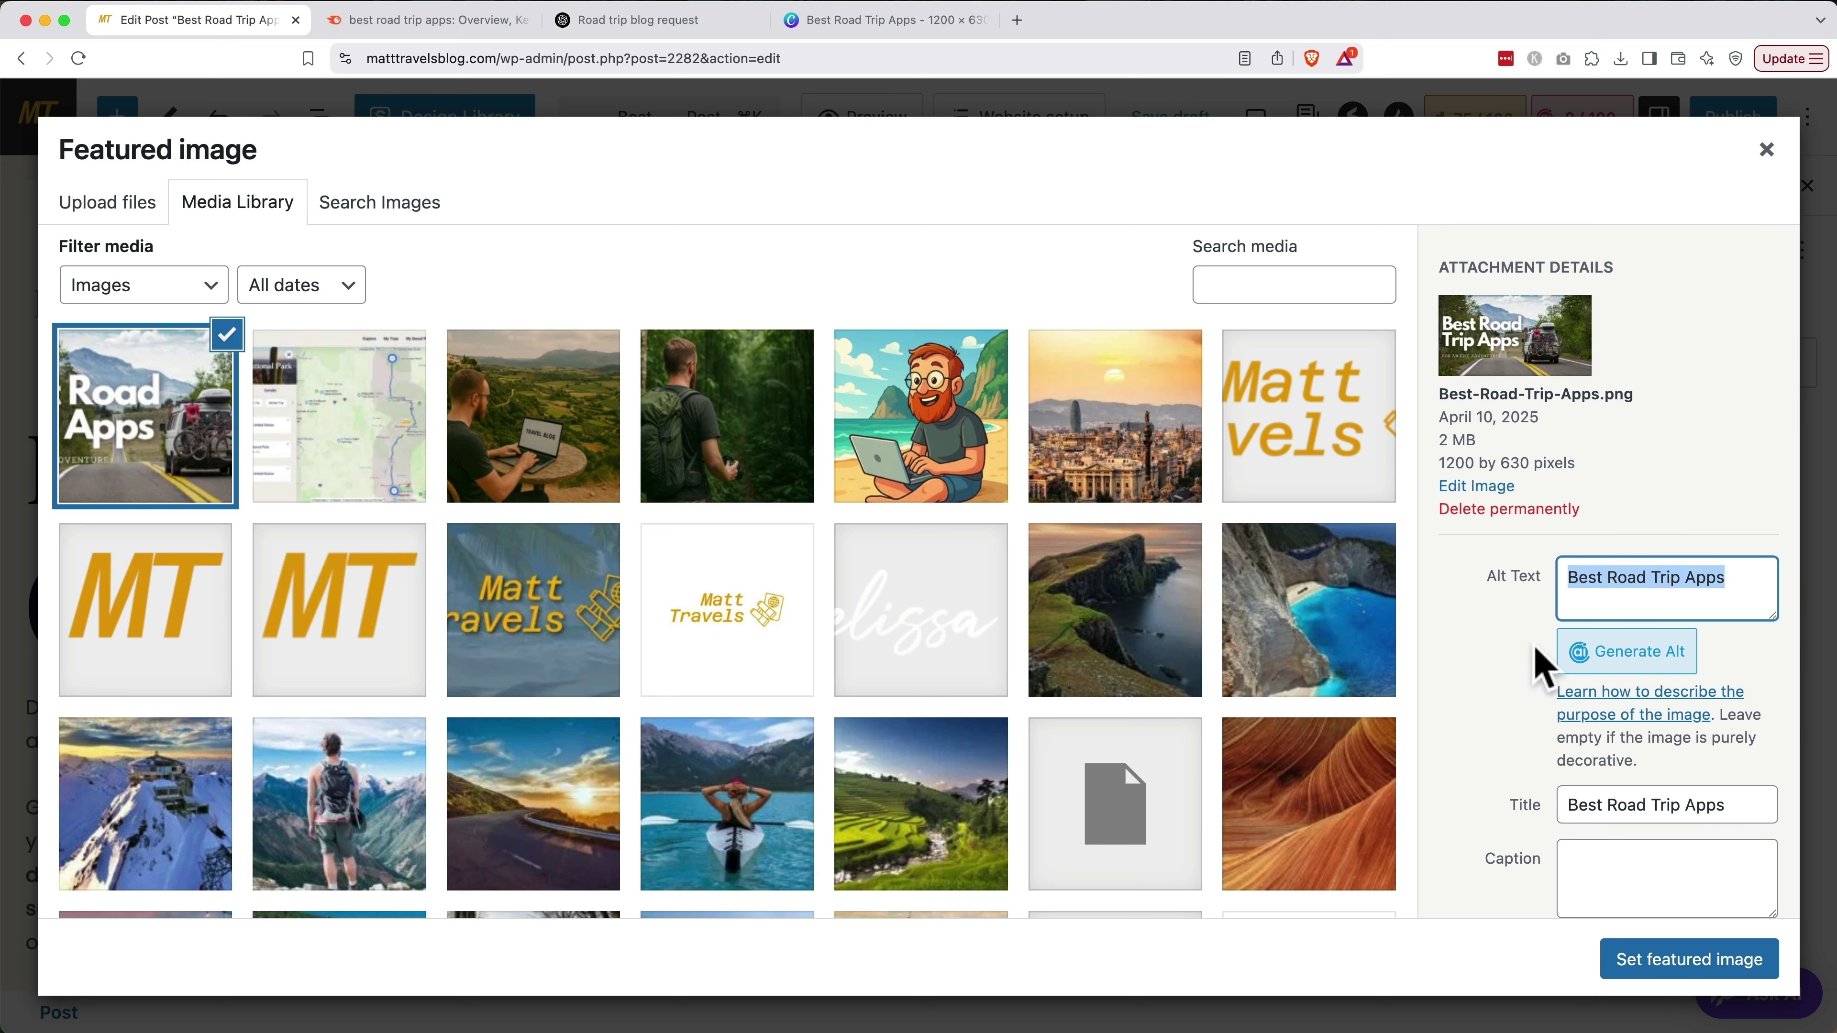
click(1521, 671)
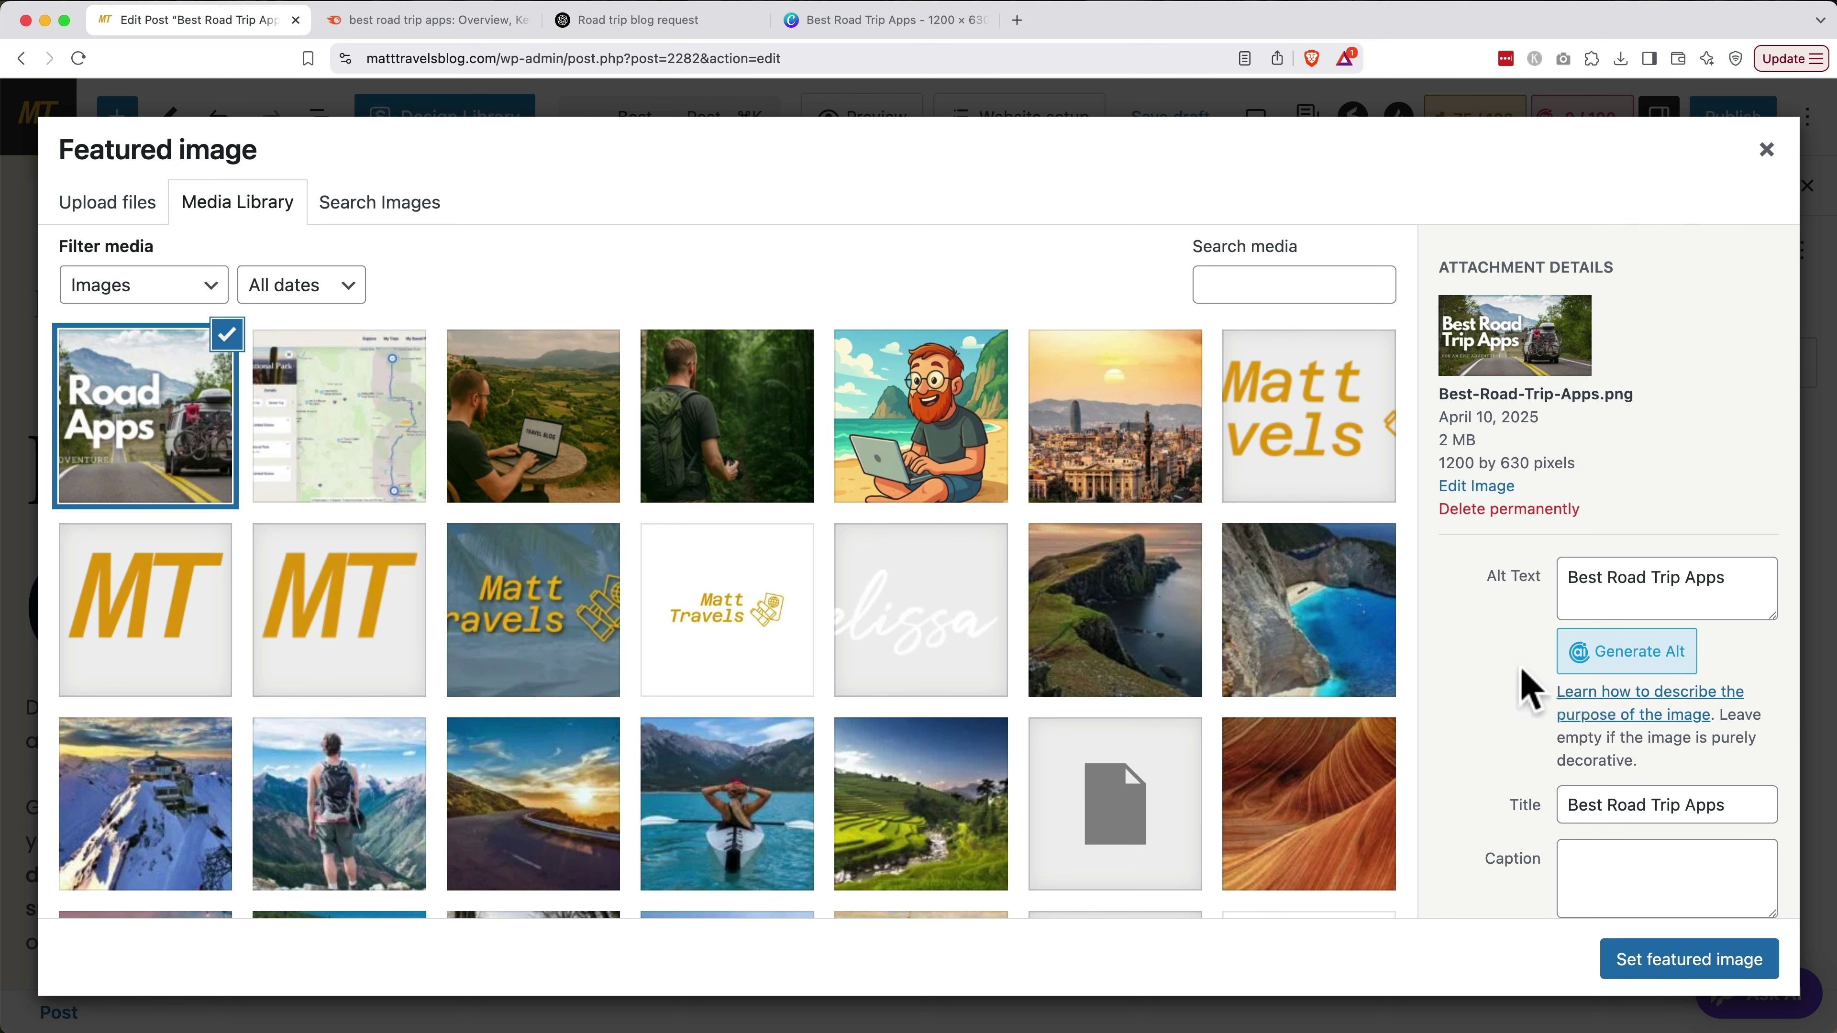
click(1660, 962)
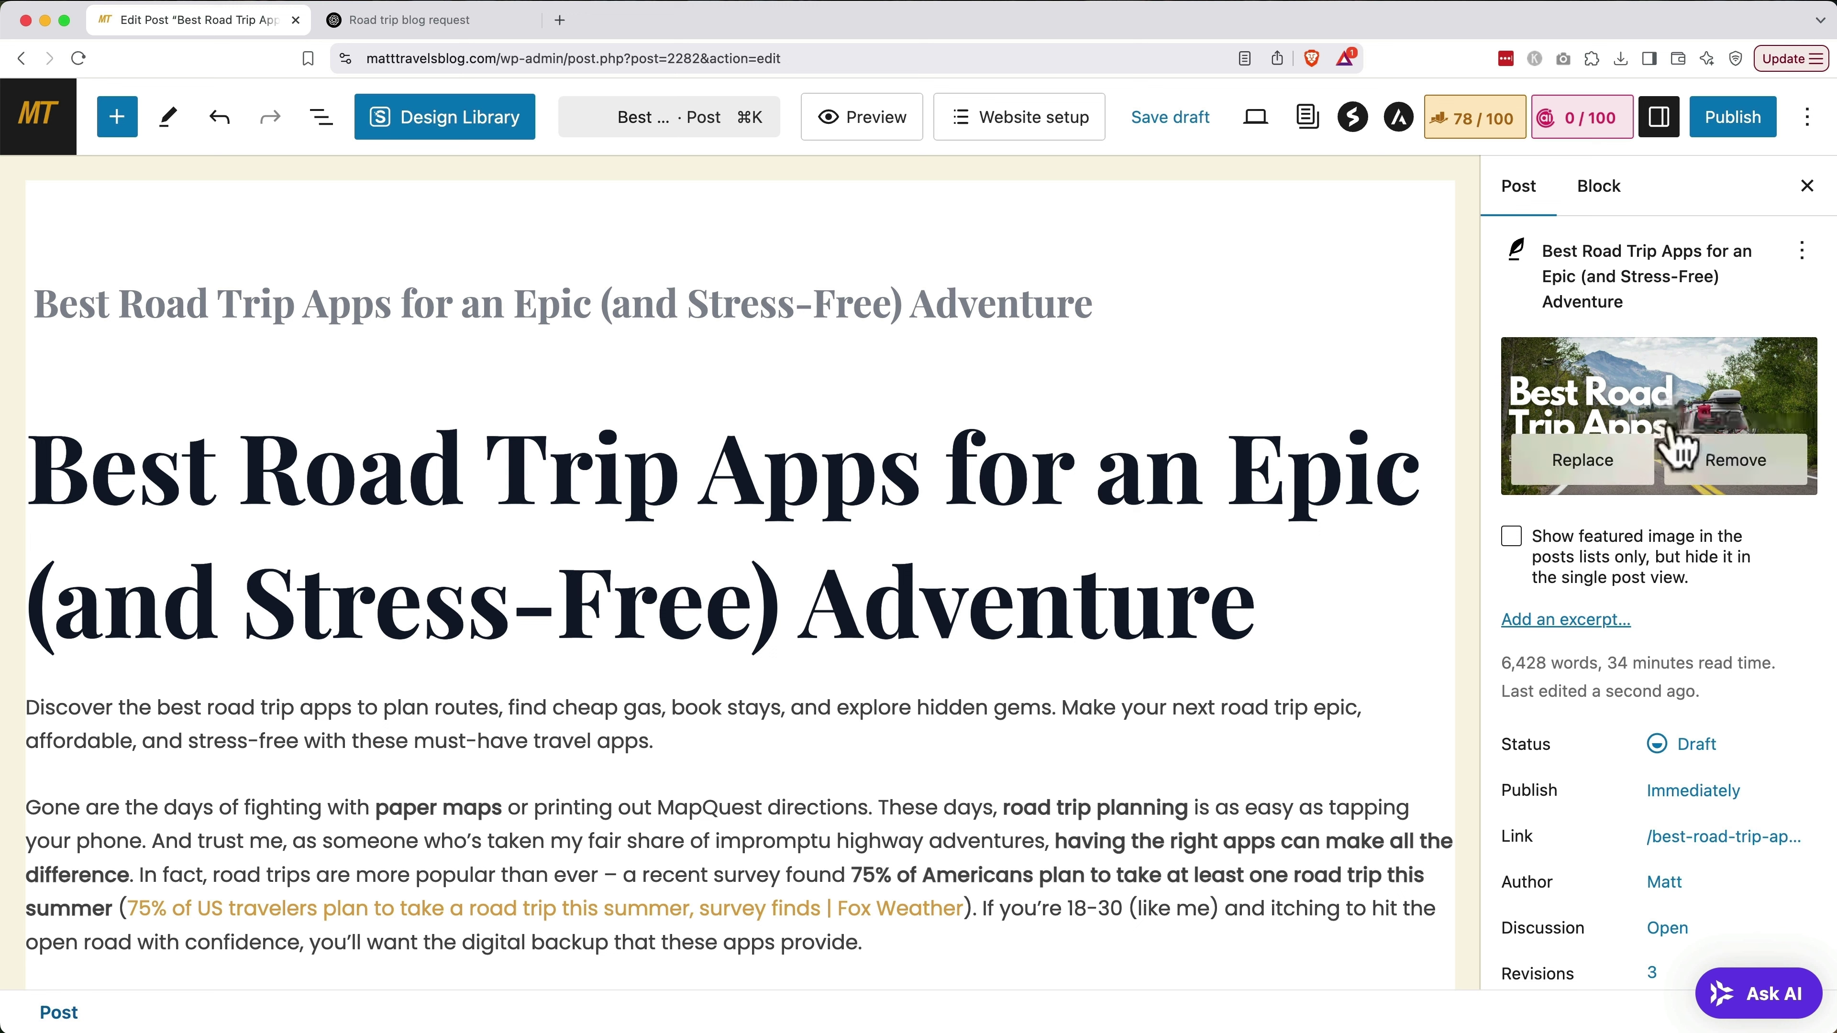
Move the post from the Uncategorized category to Road Trip
scroll(1673, 443, down, 5)
scroll(1672, 443, down, 6)
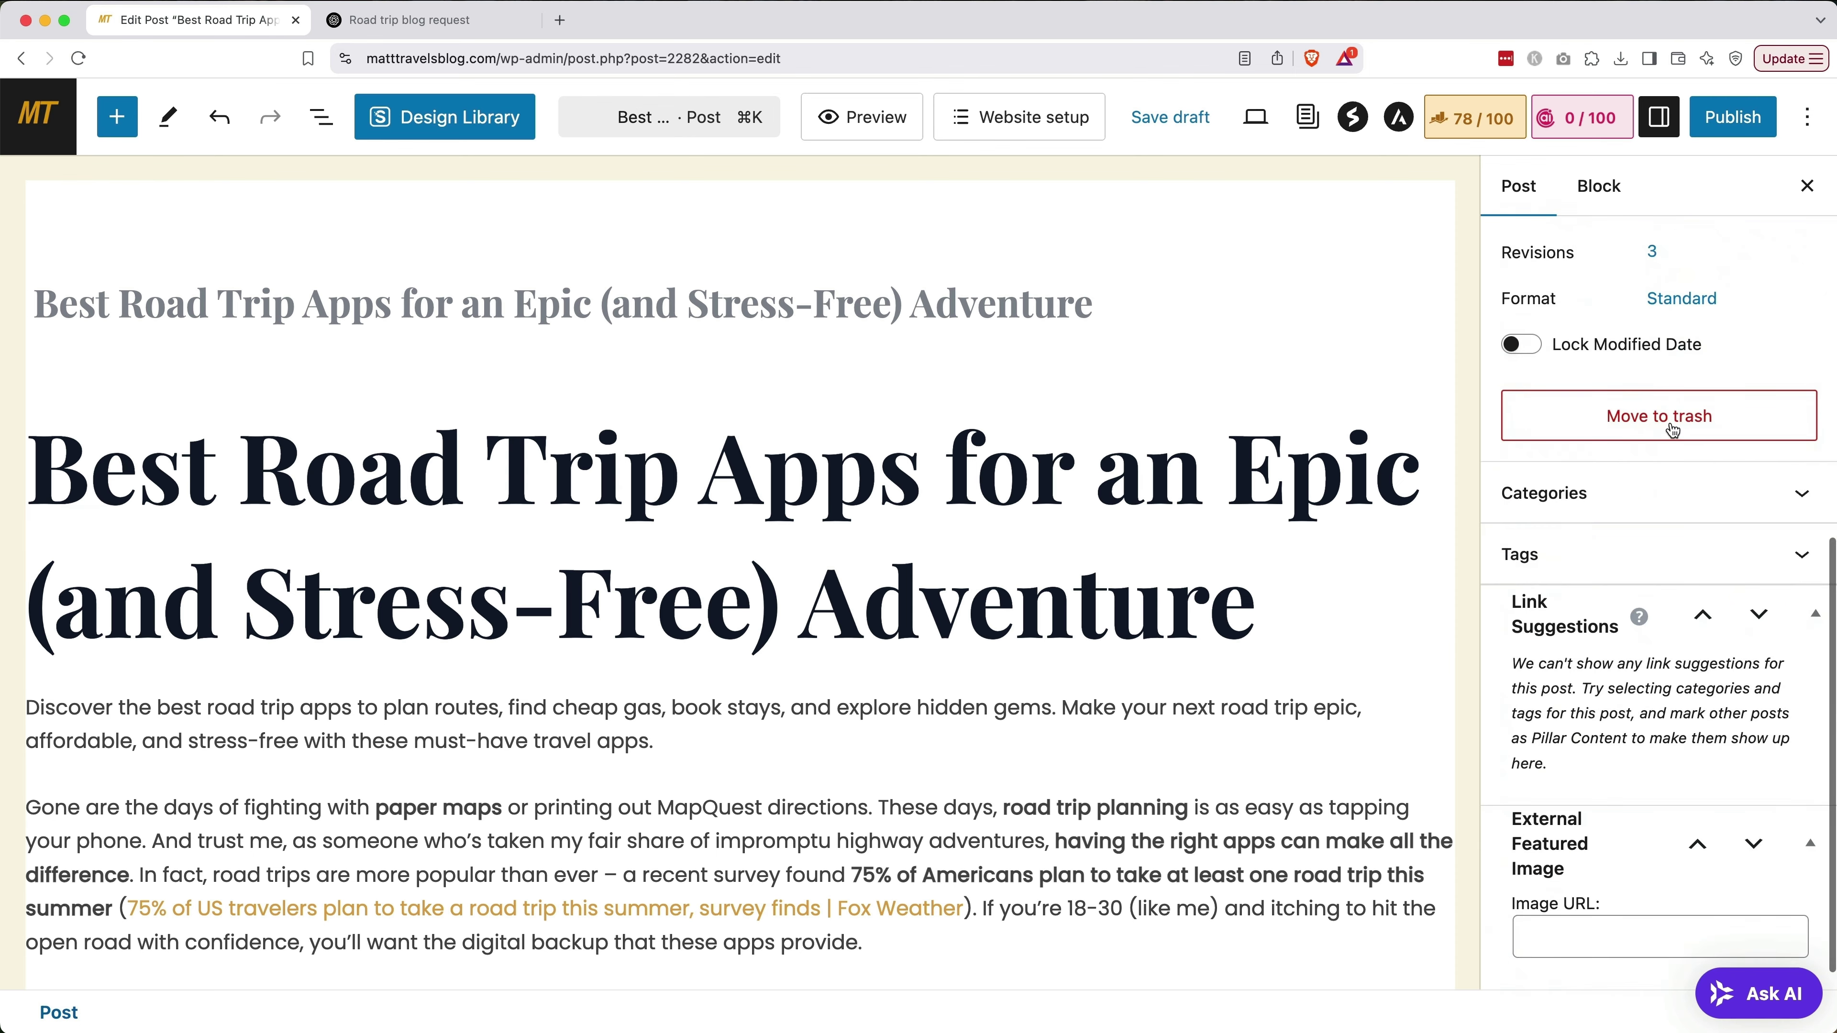
scroll(1671, 499, up, 2)
click(1670, 513)
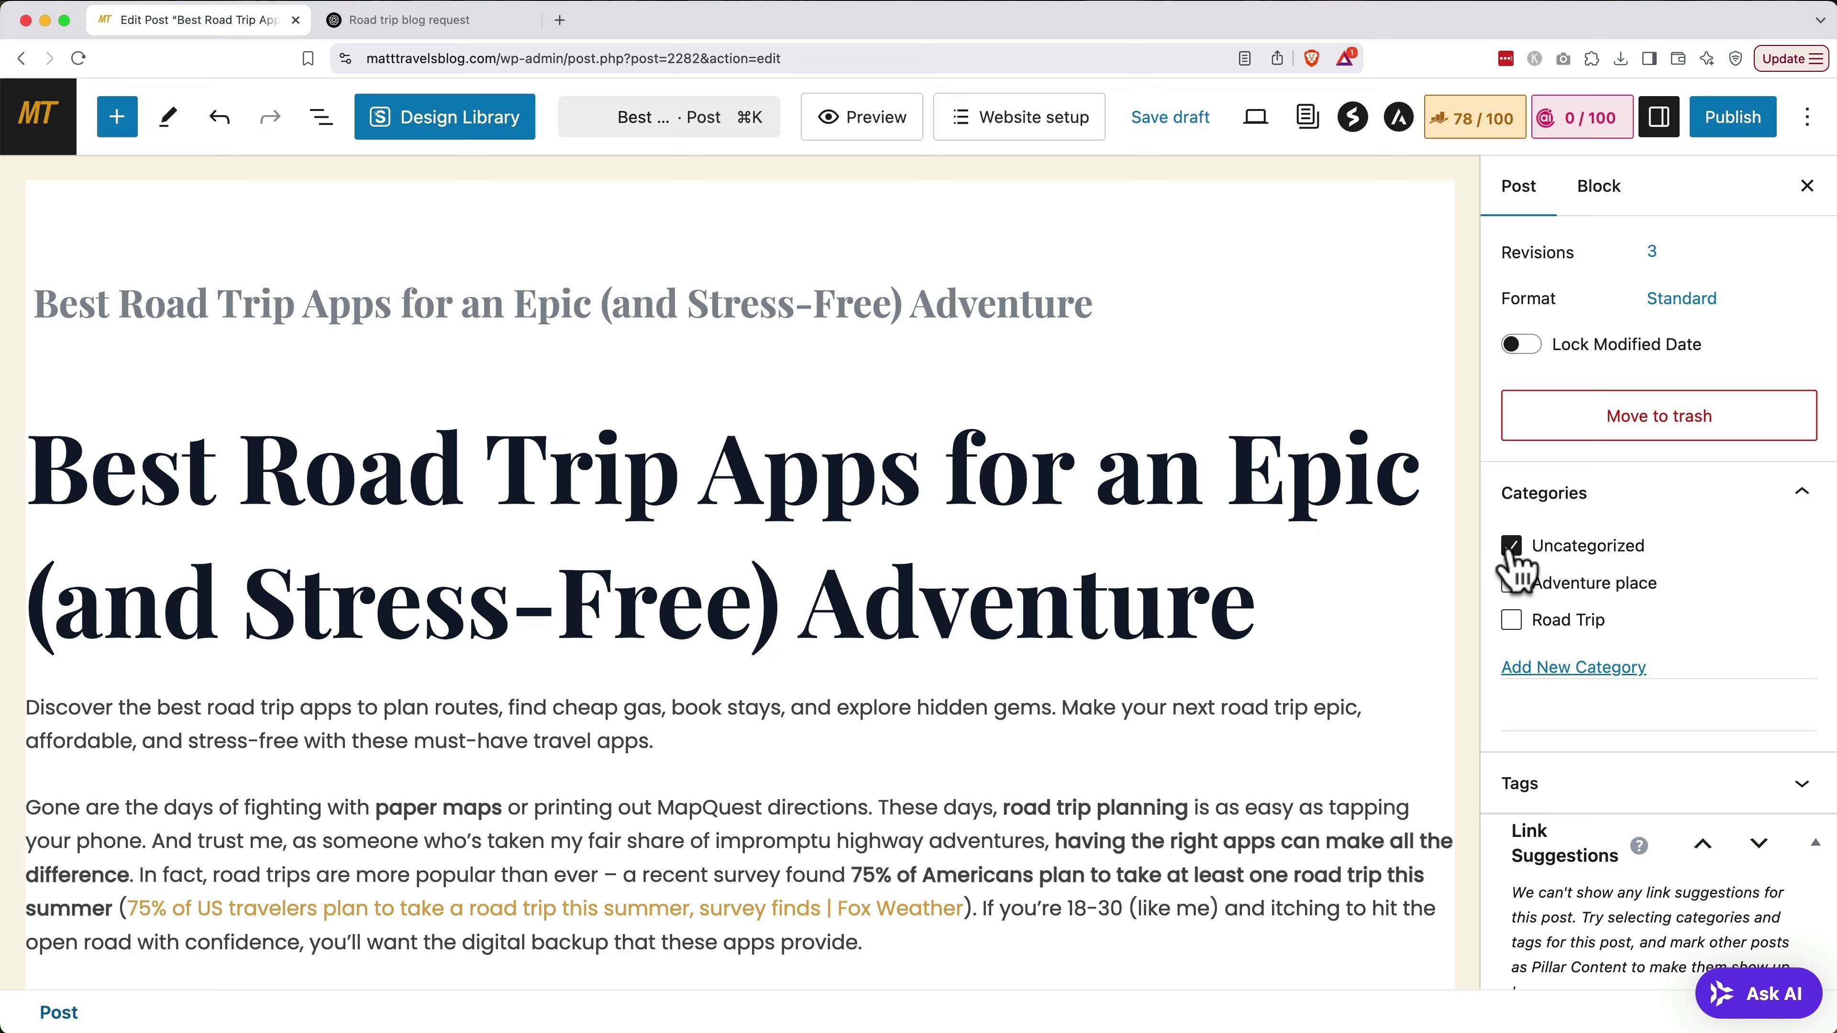
click(1510, 547)
click(1510, 621)
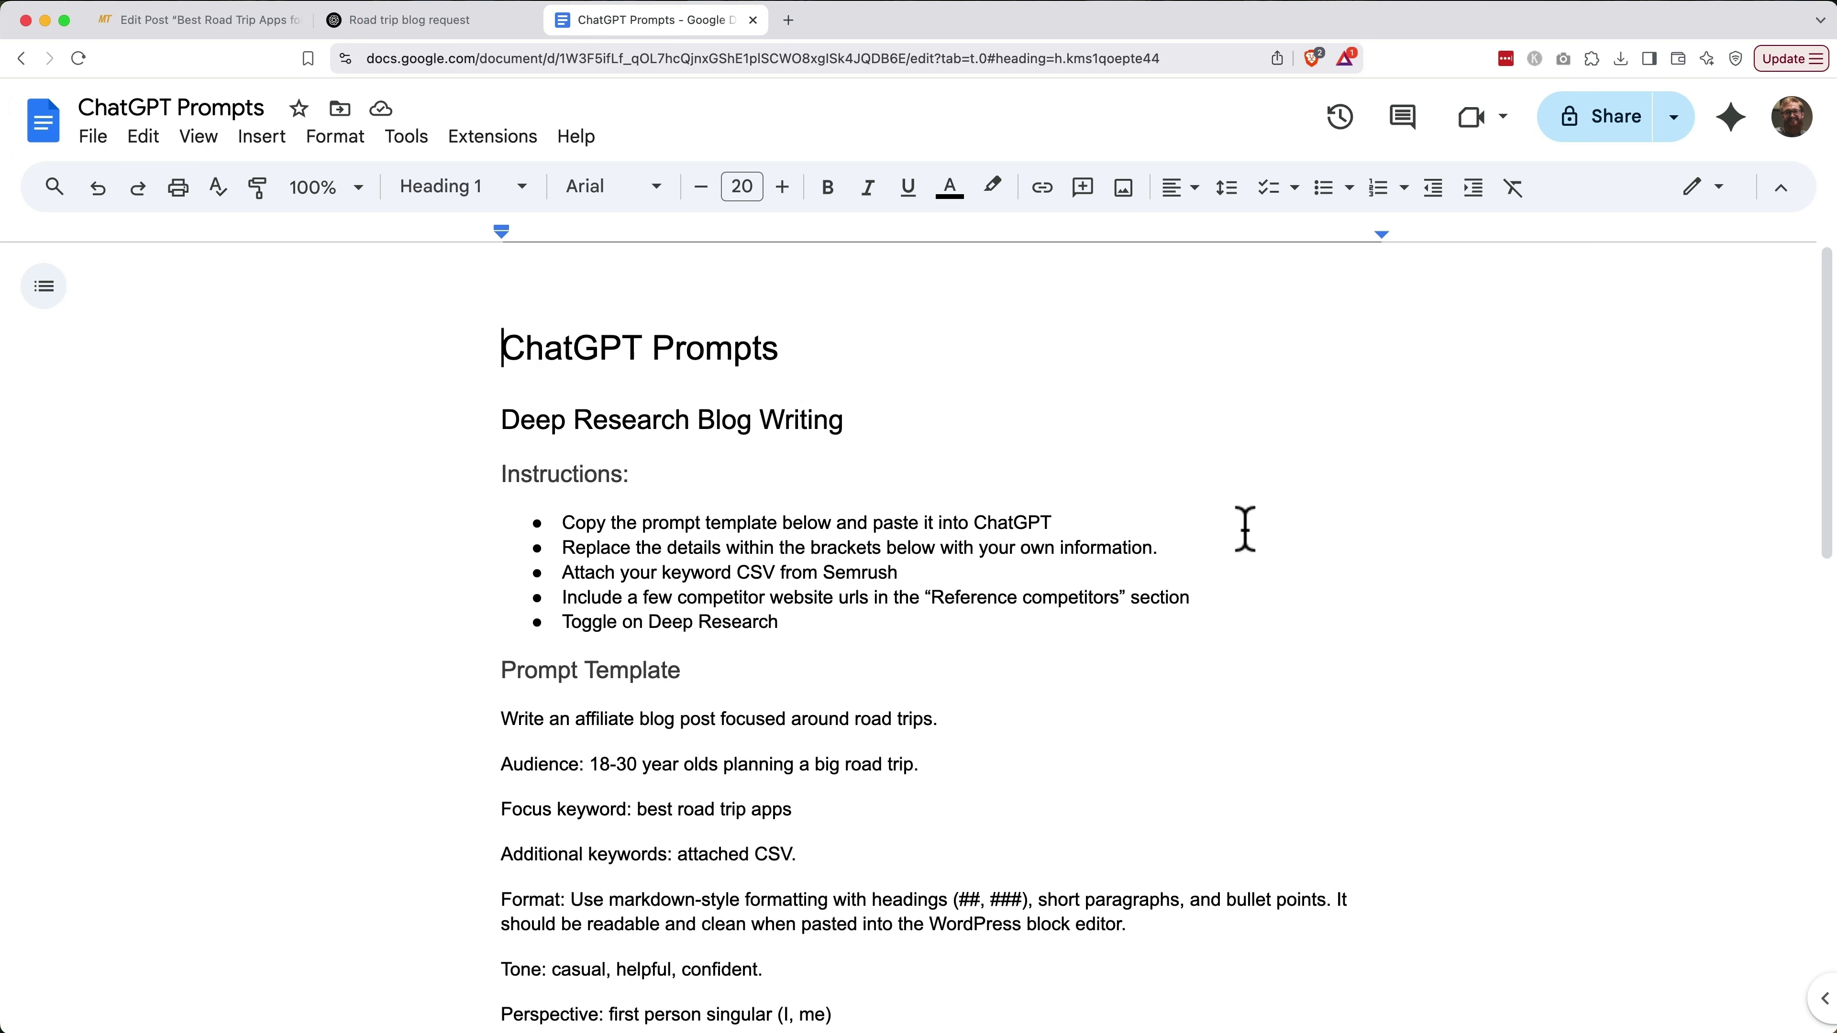
Copy the WordPress Tag Generation prompt from the Google Doc into ChatGPT's message box
scroll(1245, 528, down, 7)
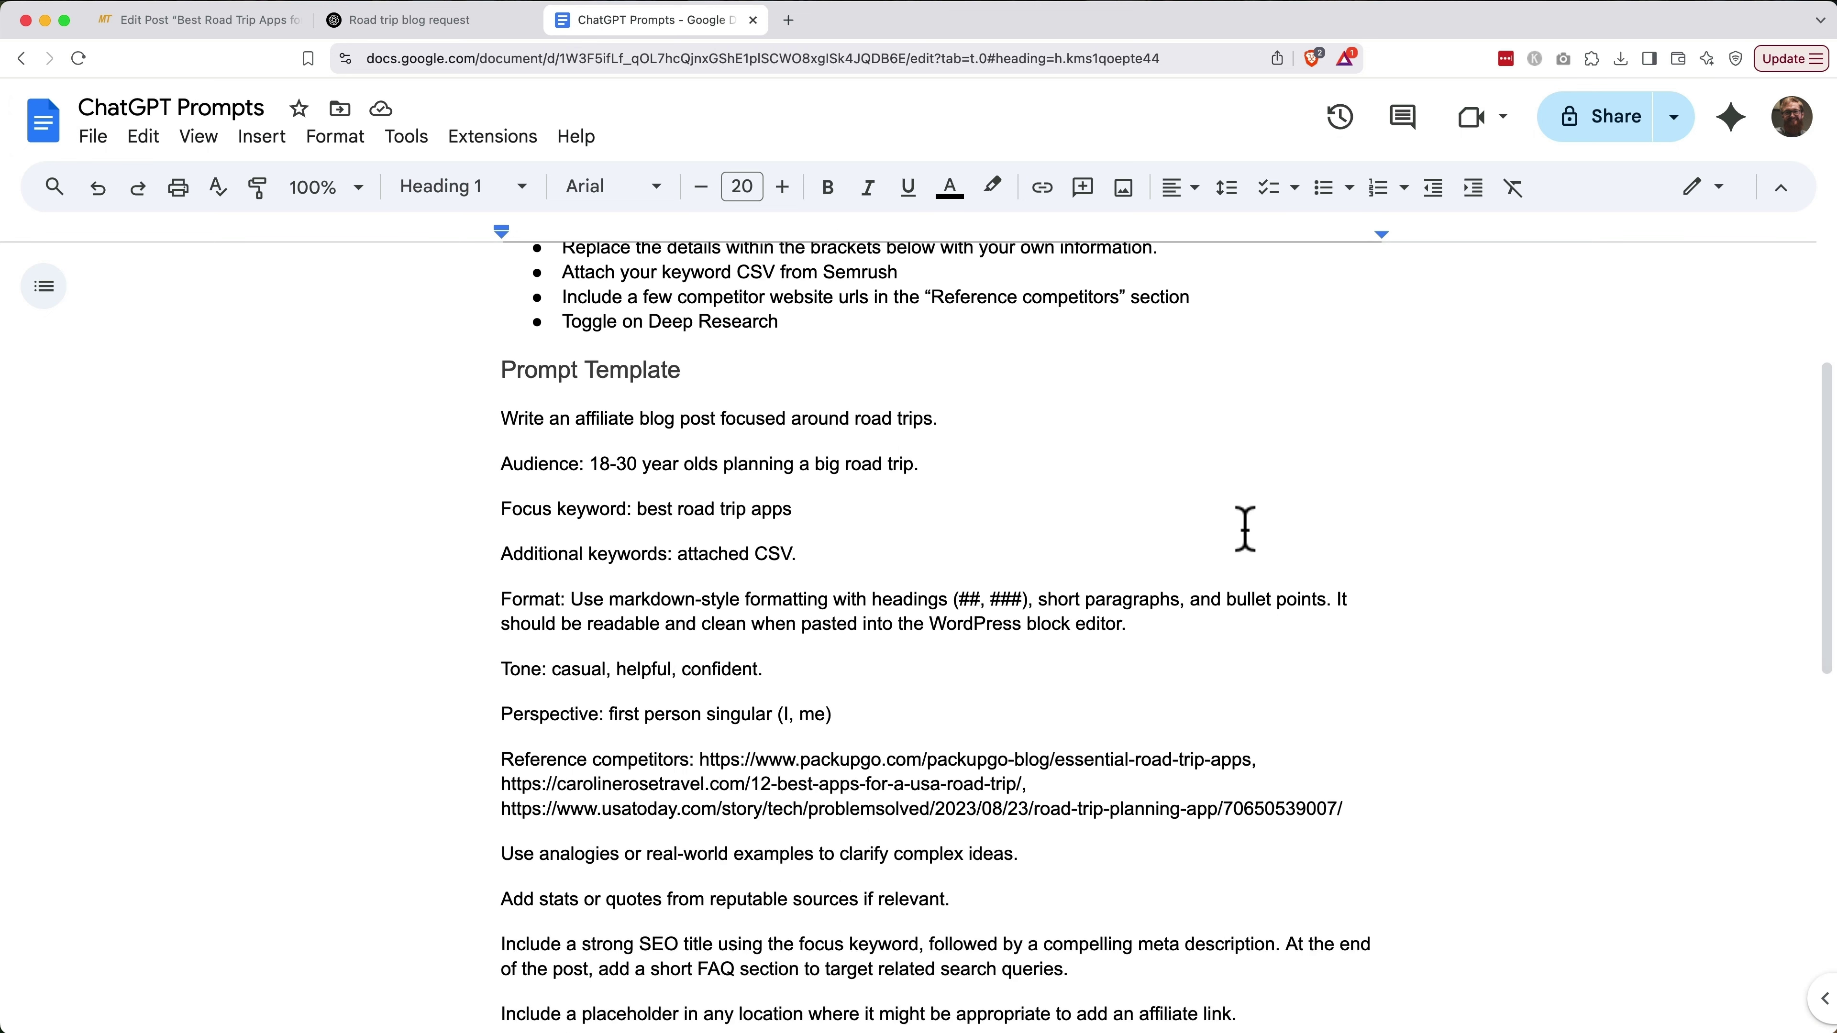
scroll(1245, 528, down, 8)
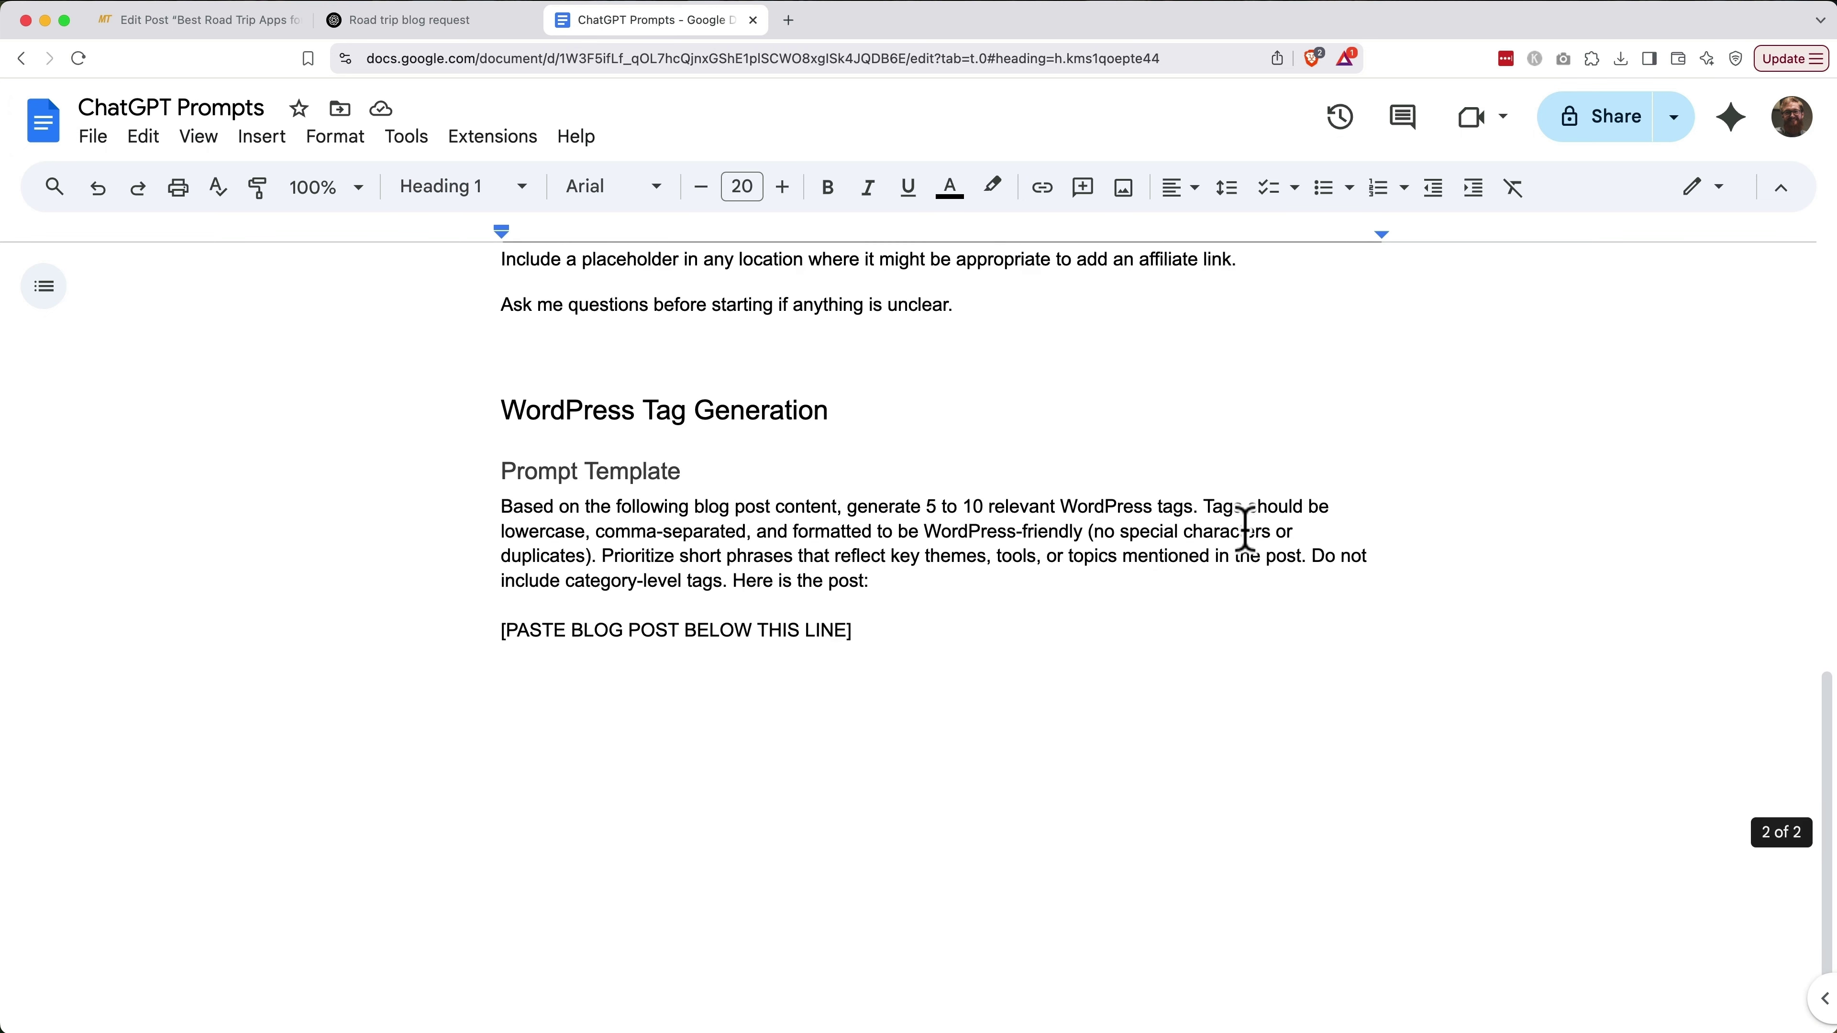
click(499, 429)
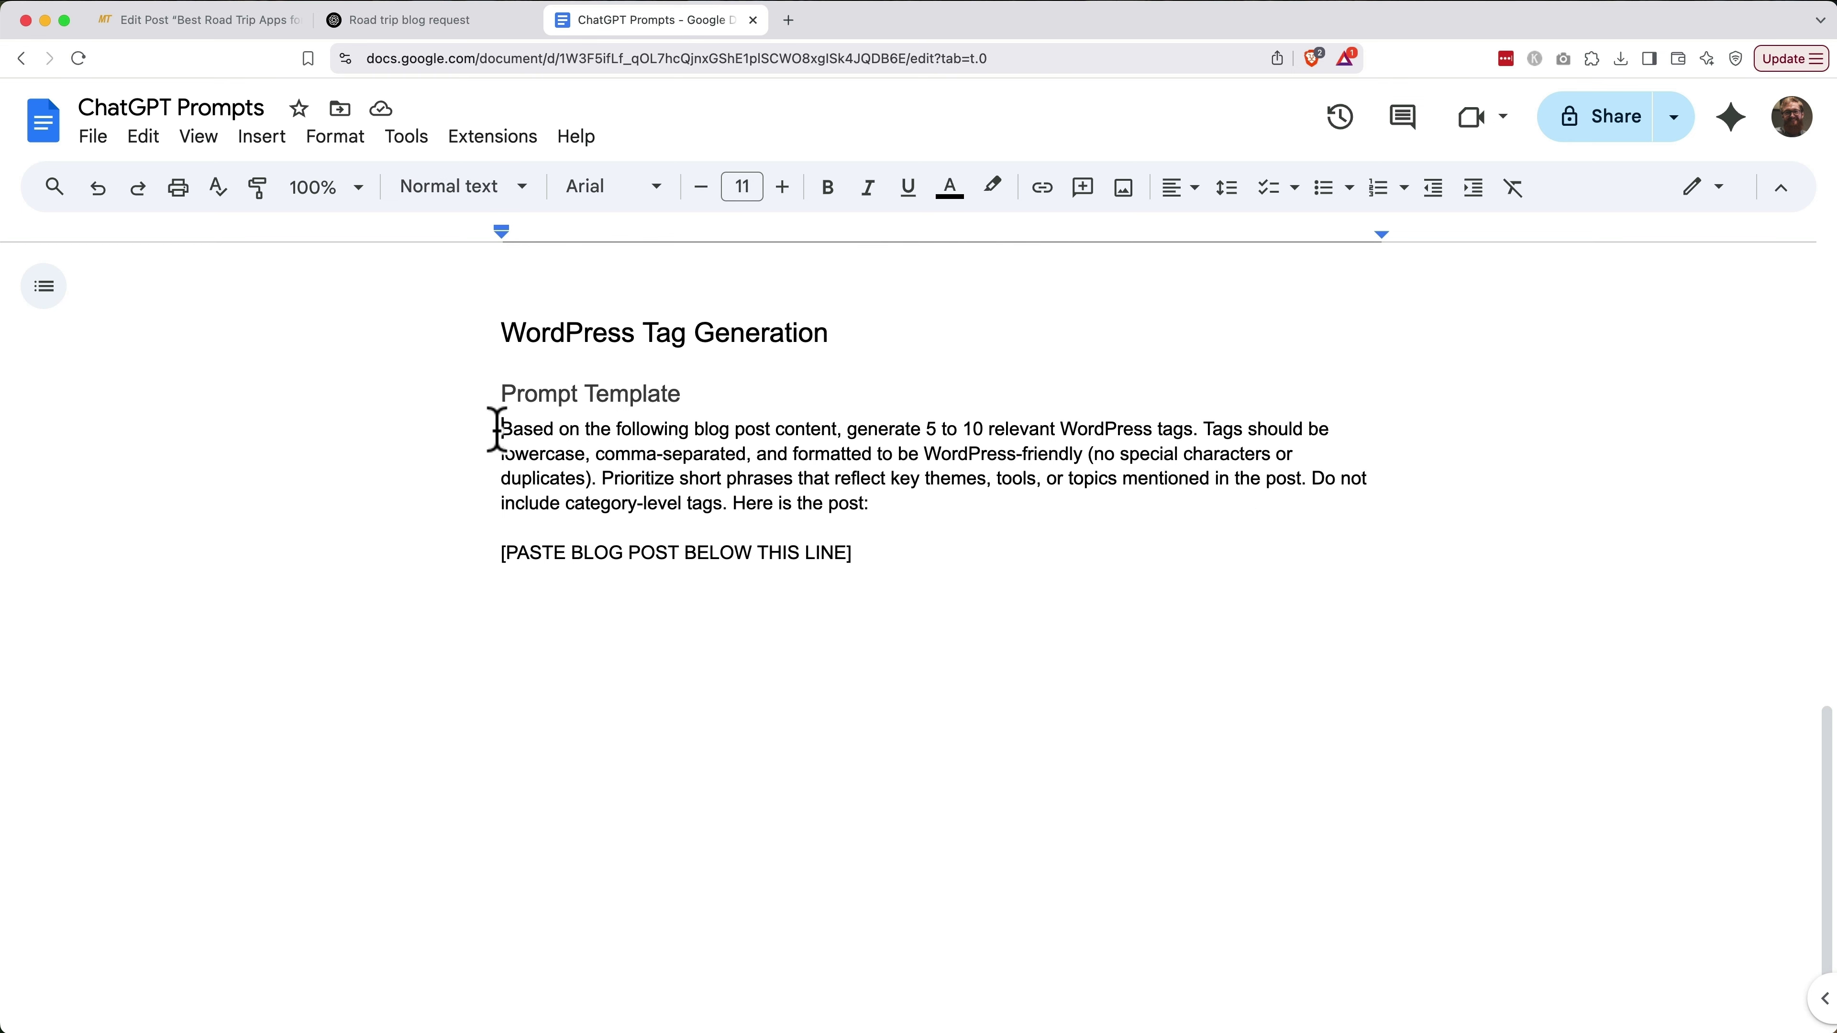
shift+click(864, 579)
key(super+c)
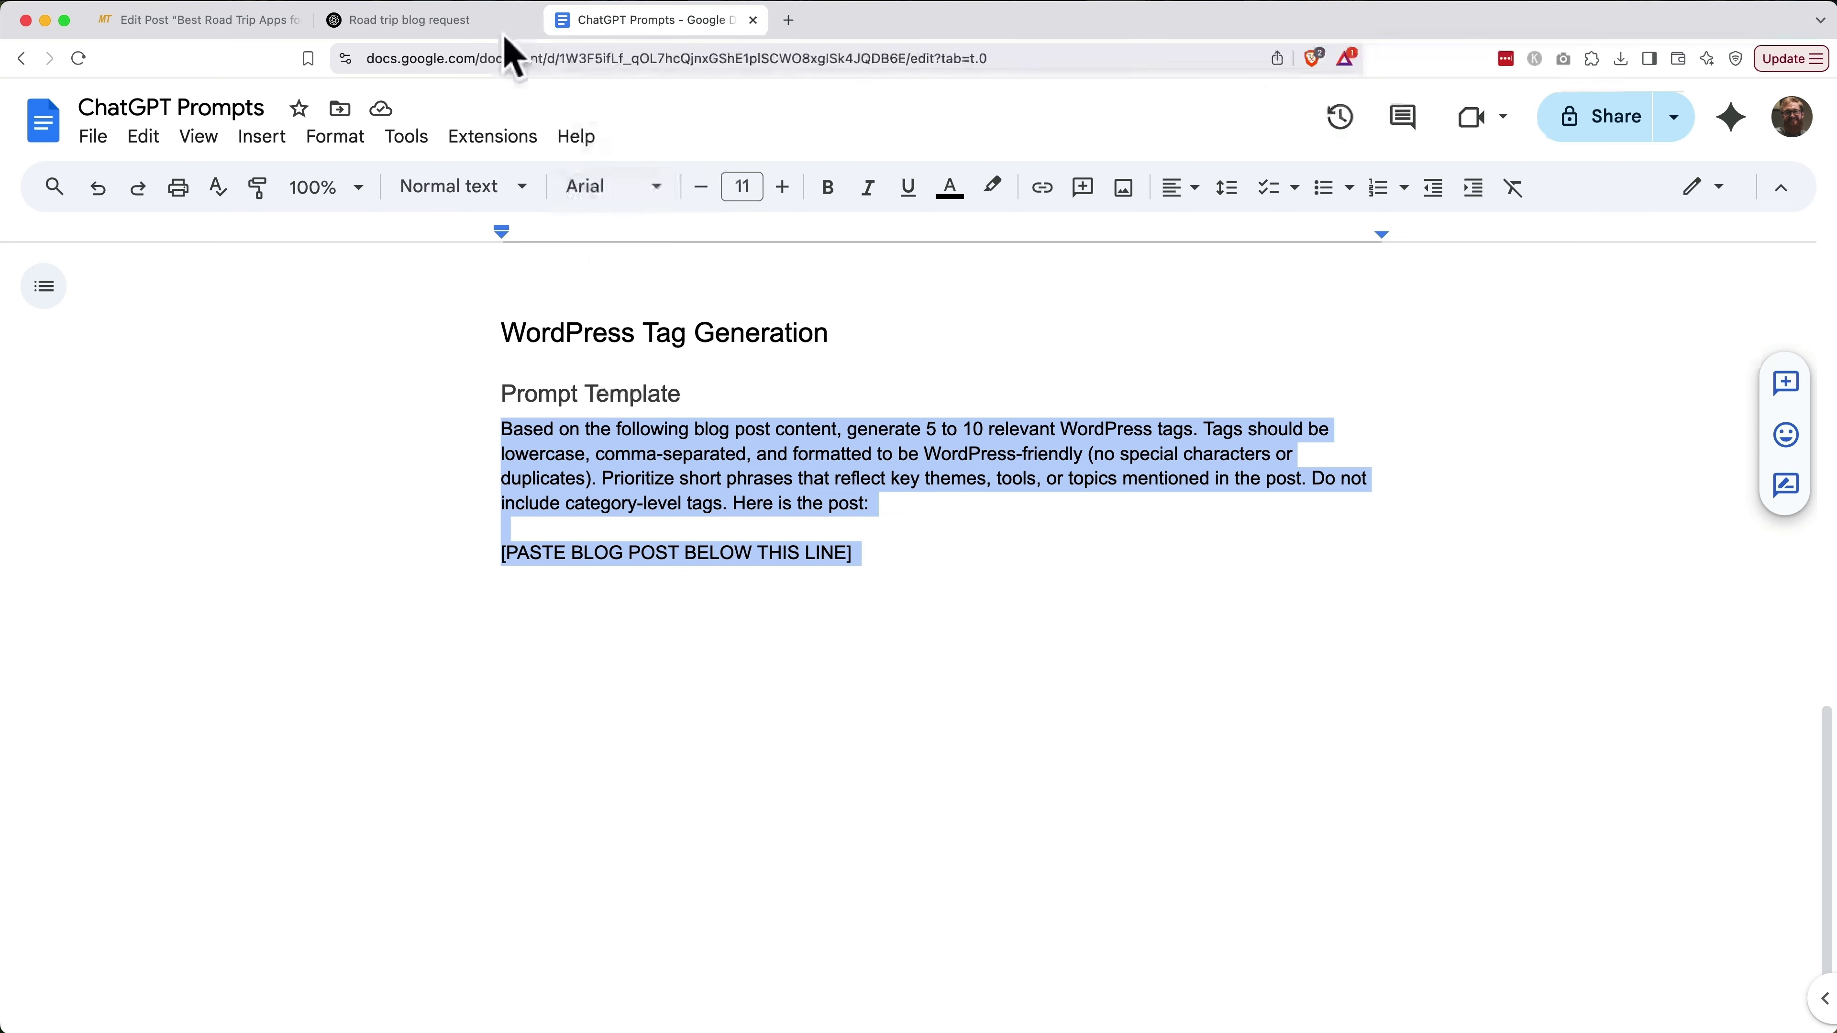
click(474, 19)
key(super+v)
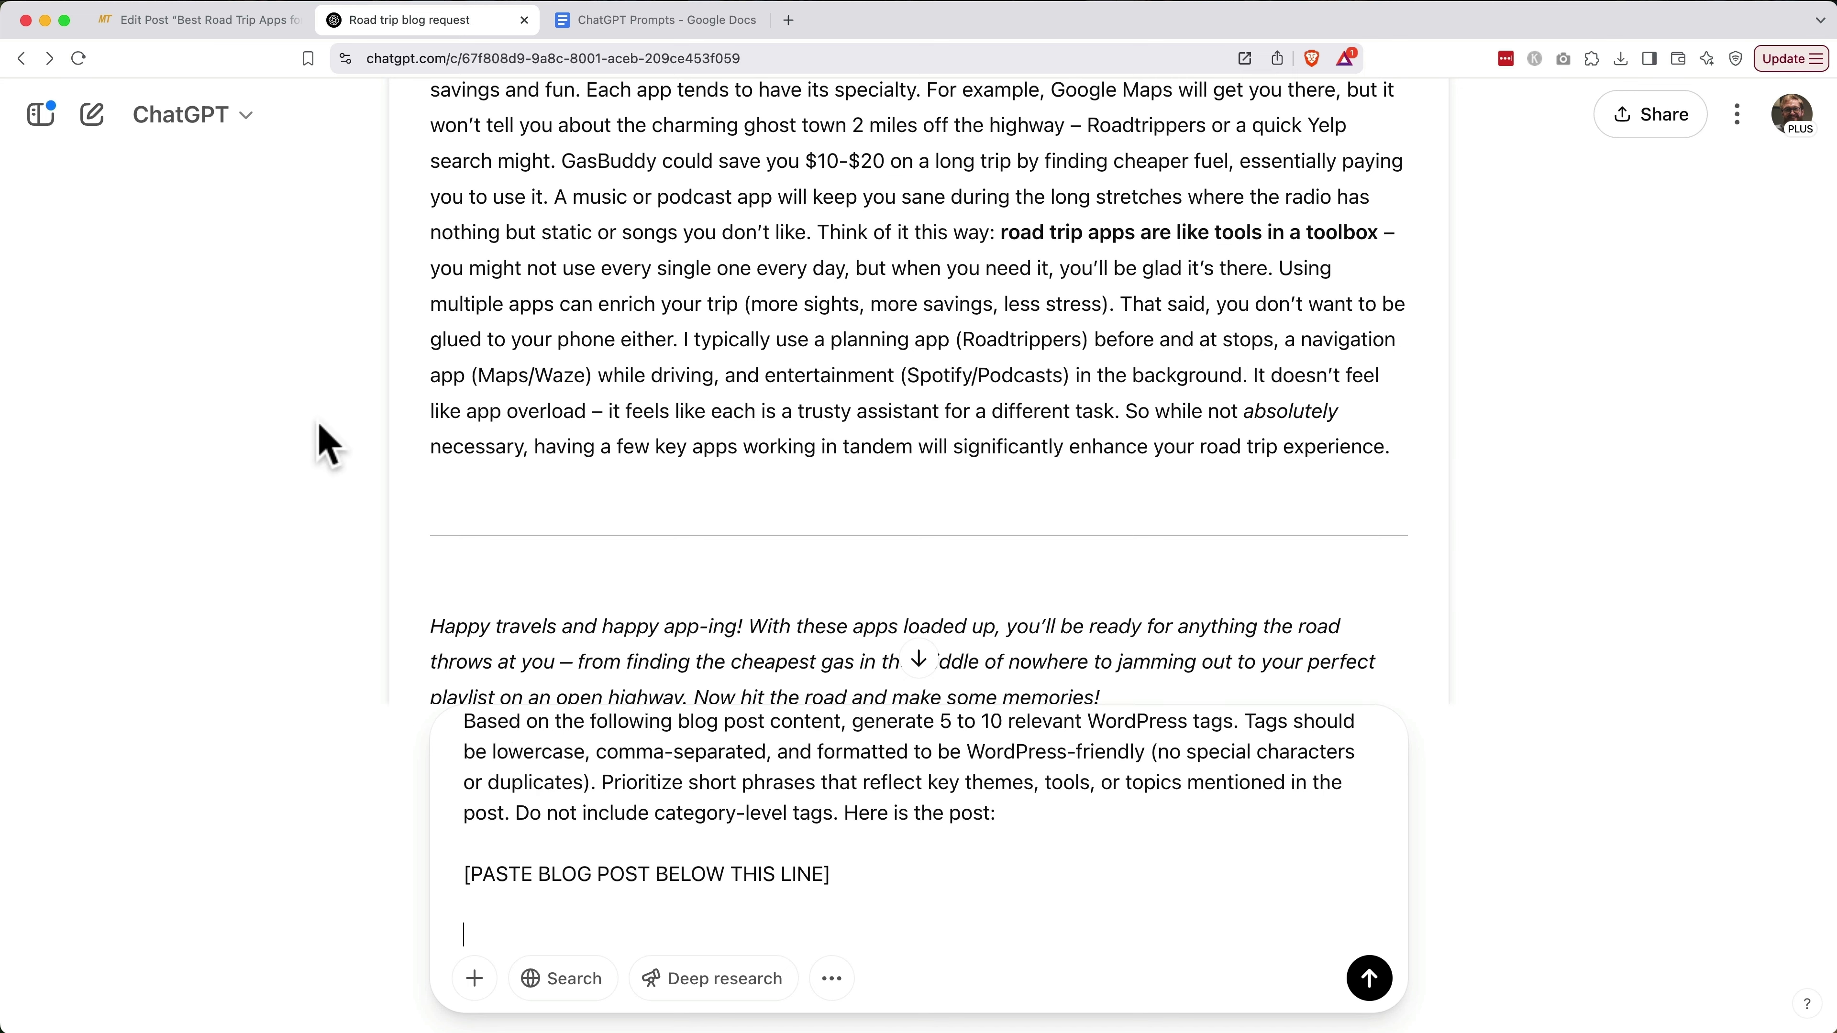
Leave the tag prompt unsent in ChatGPT and go back to the WordPress post editor
click(201, 20)
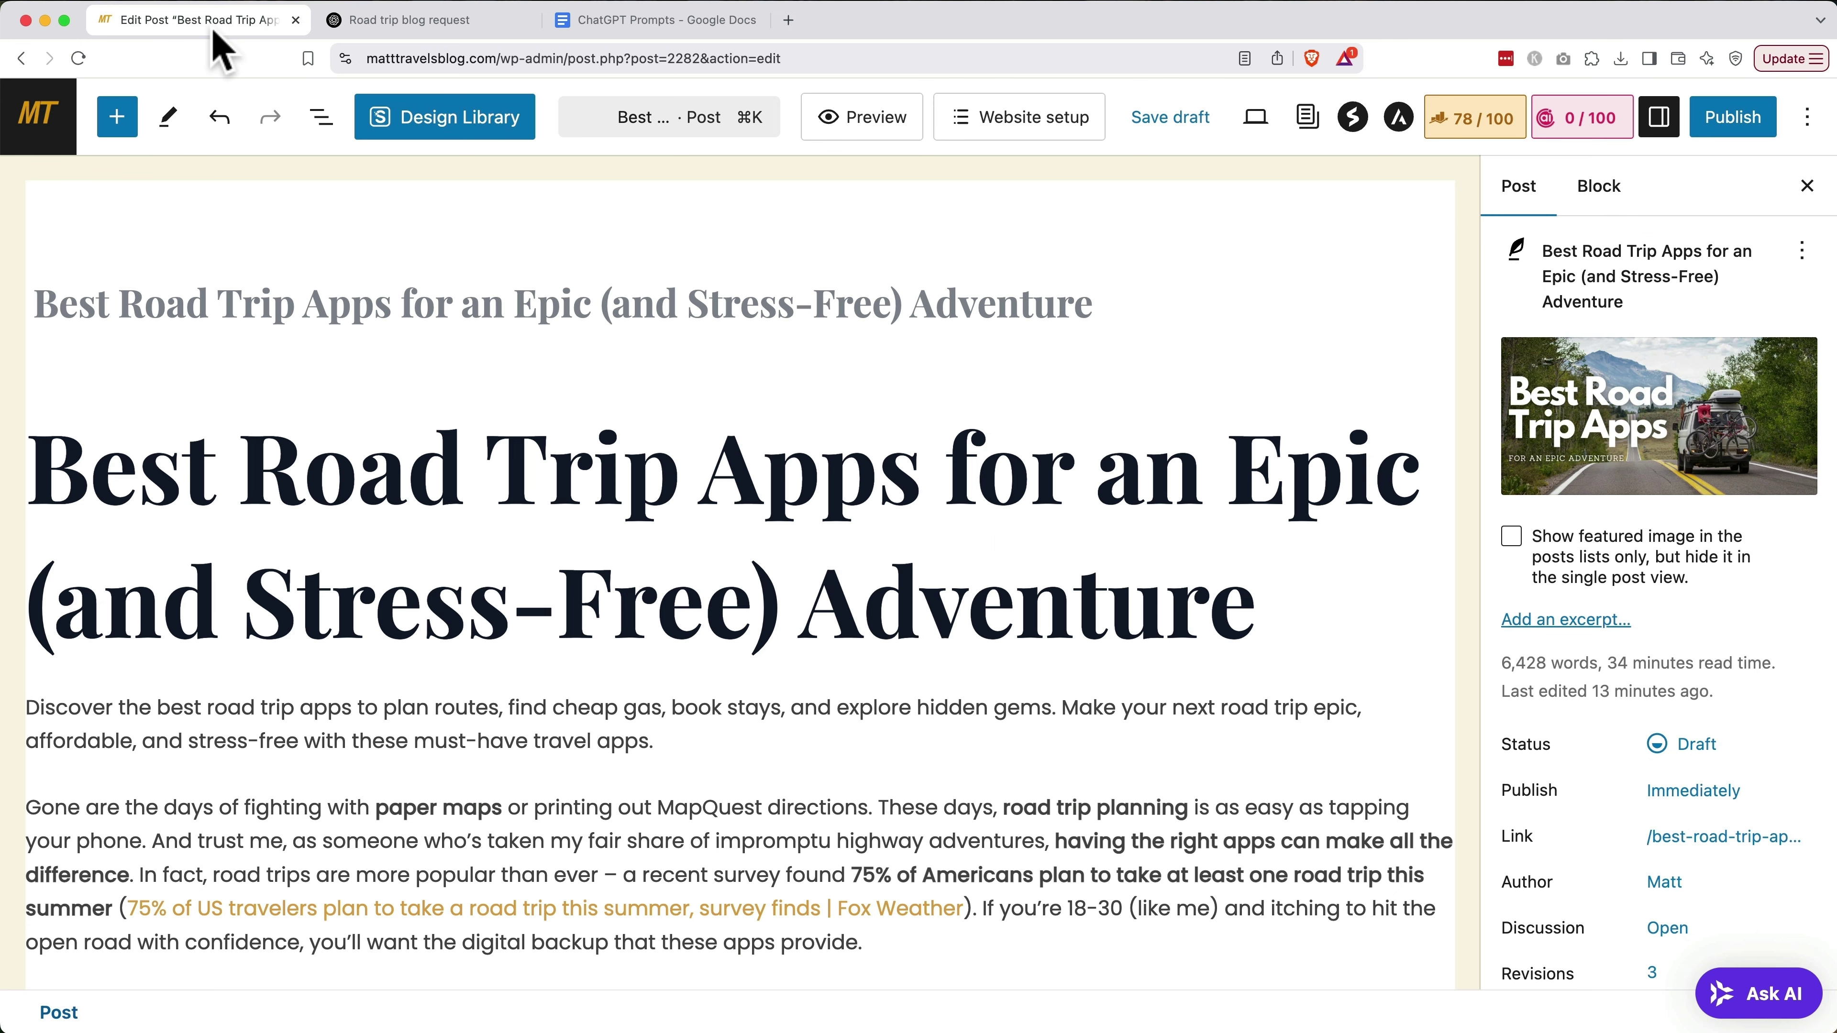
Preview the draft post, select all of its page text, and return to ChatGPT
click(832, 117)
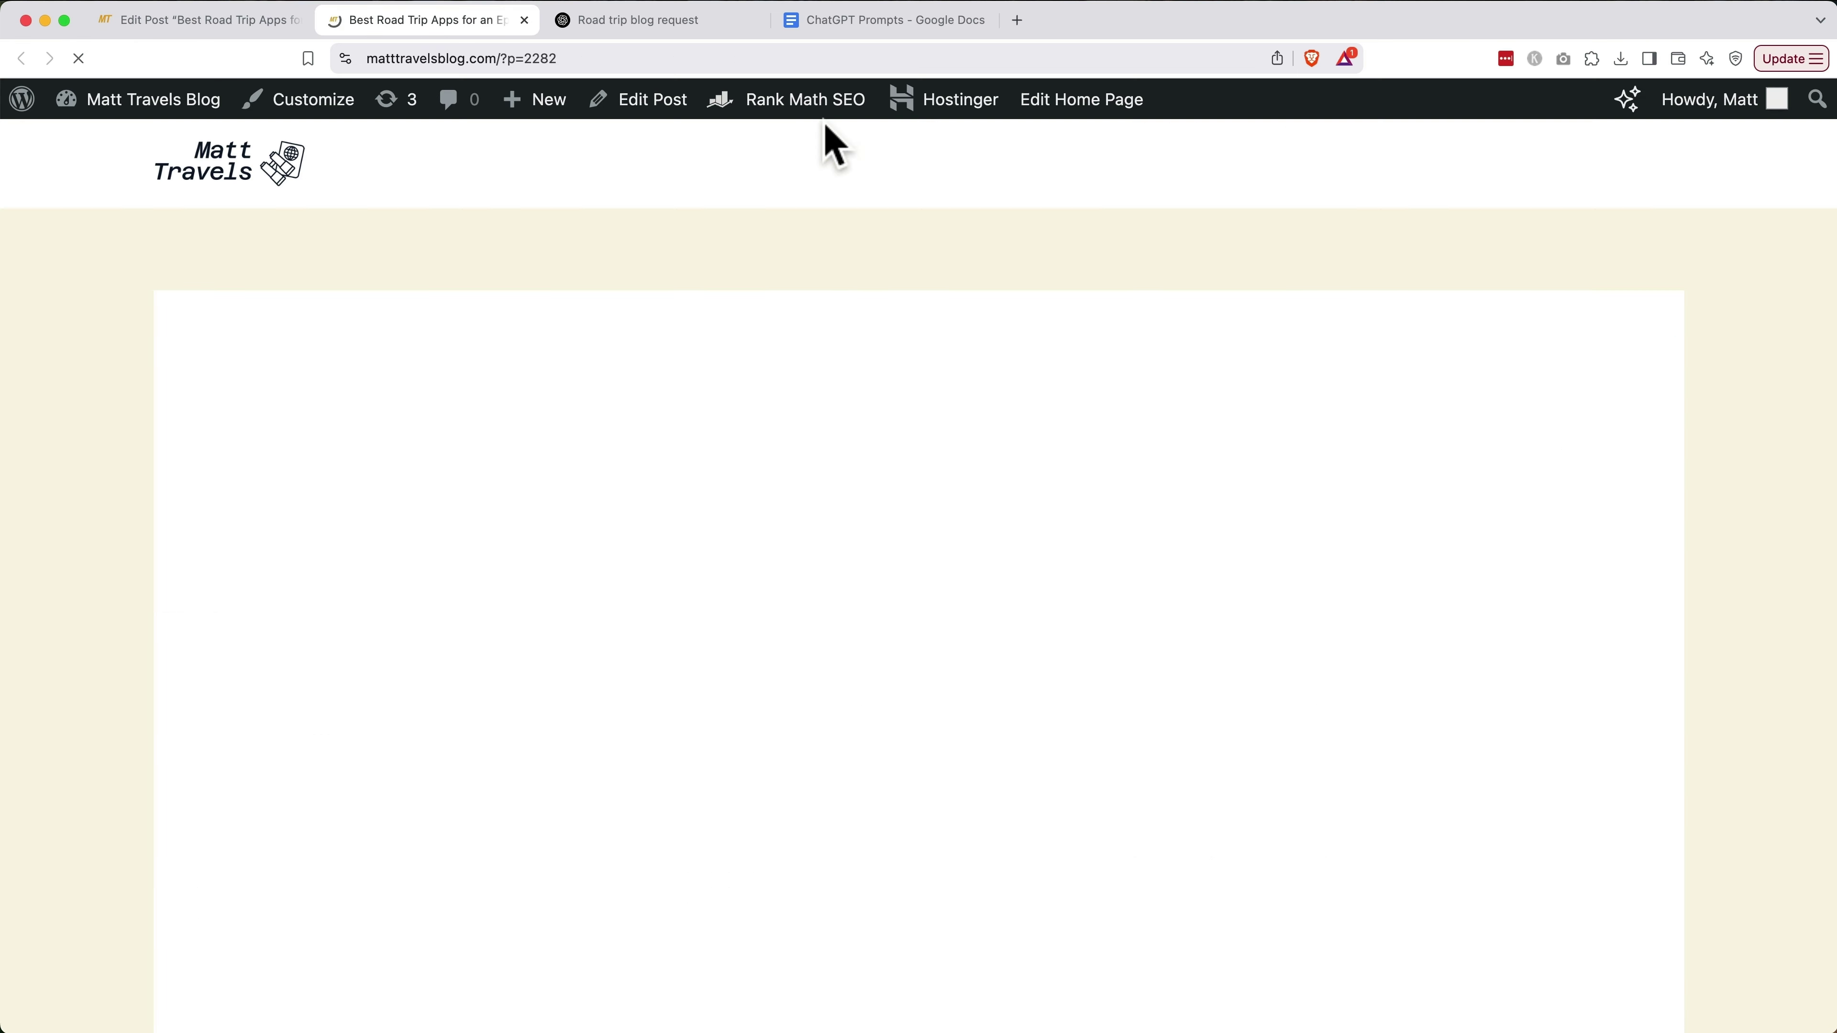
scroll(794, 427, down, 10)
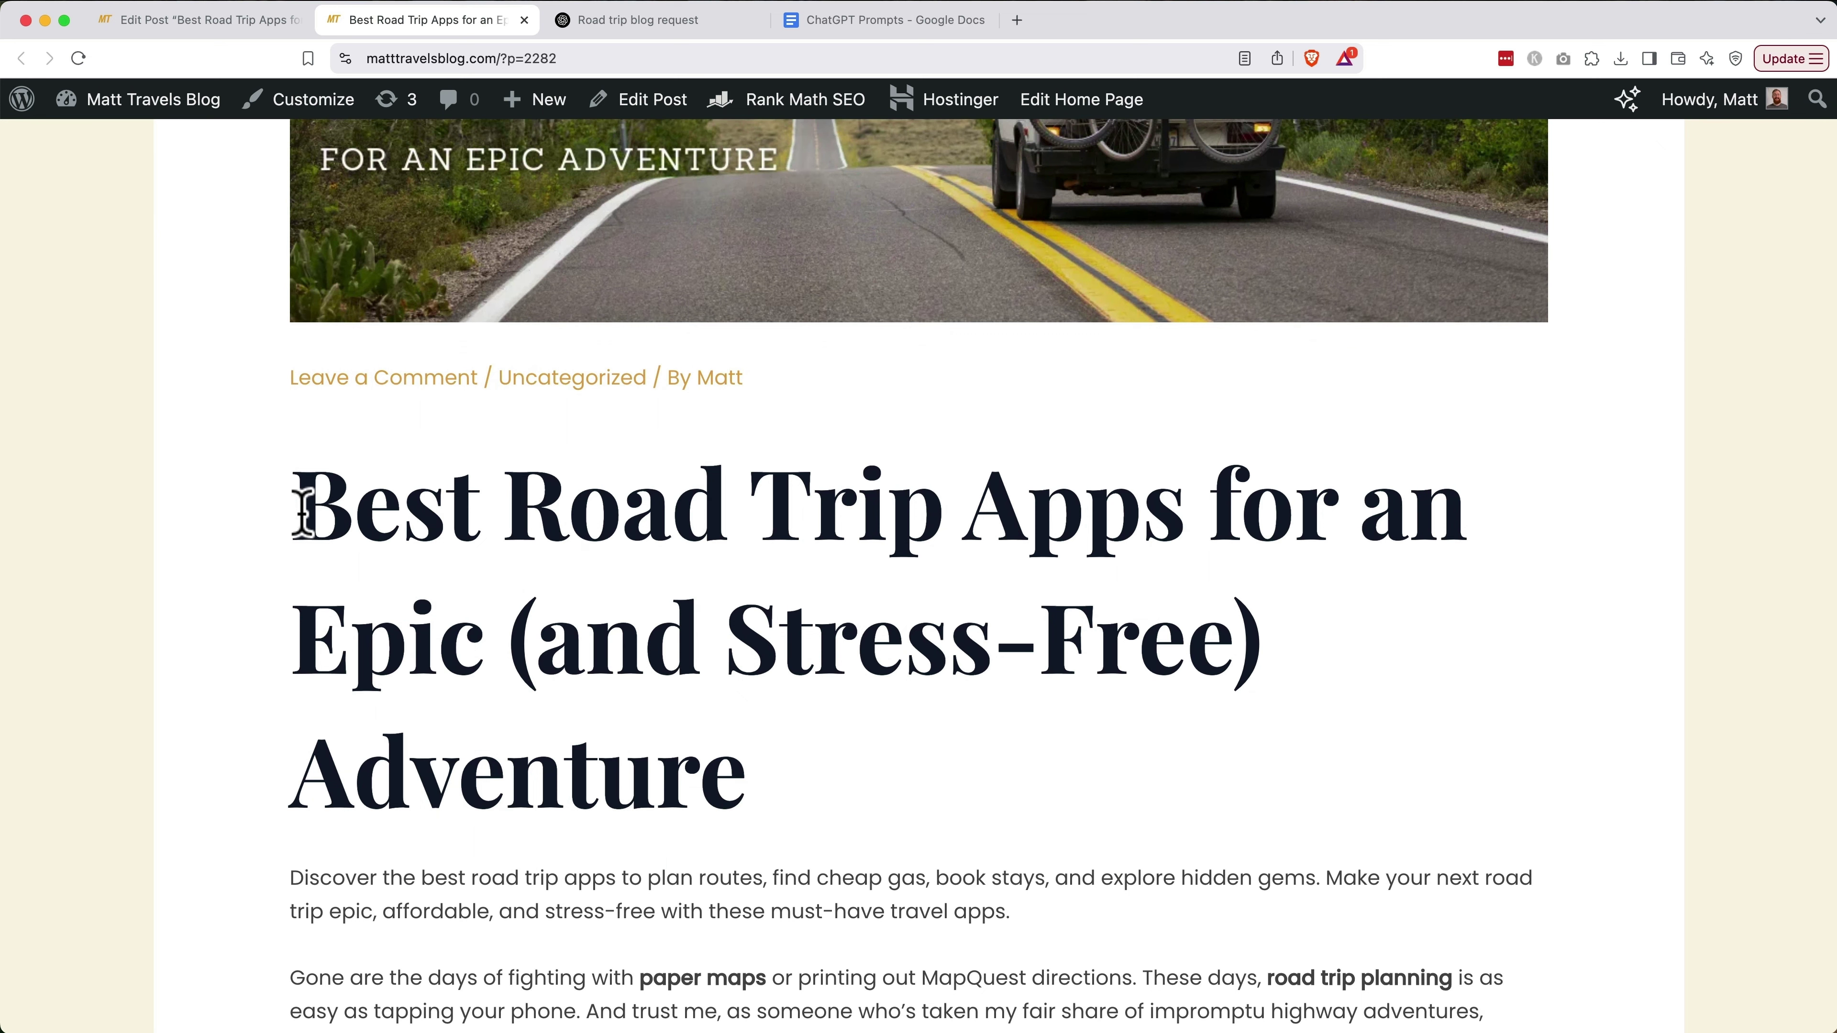
key(super+a)
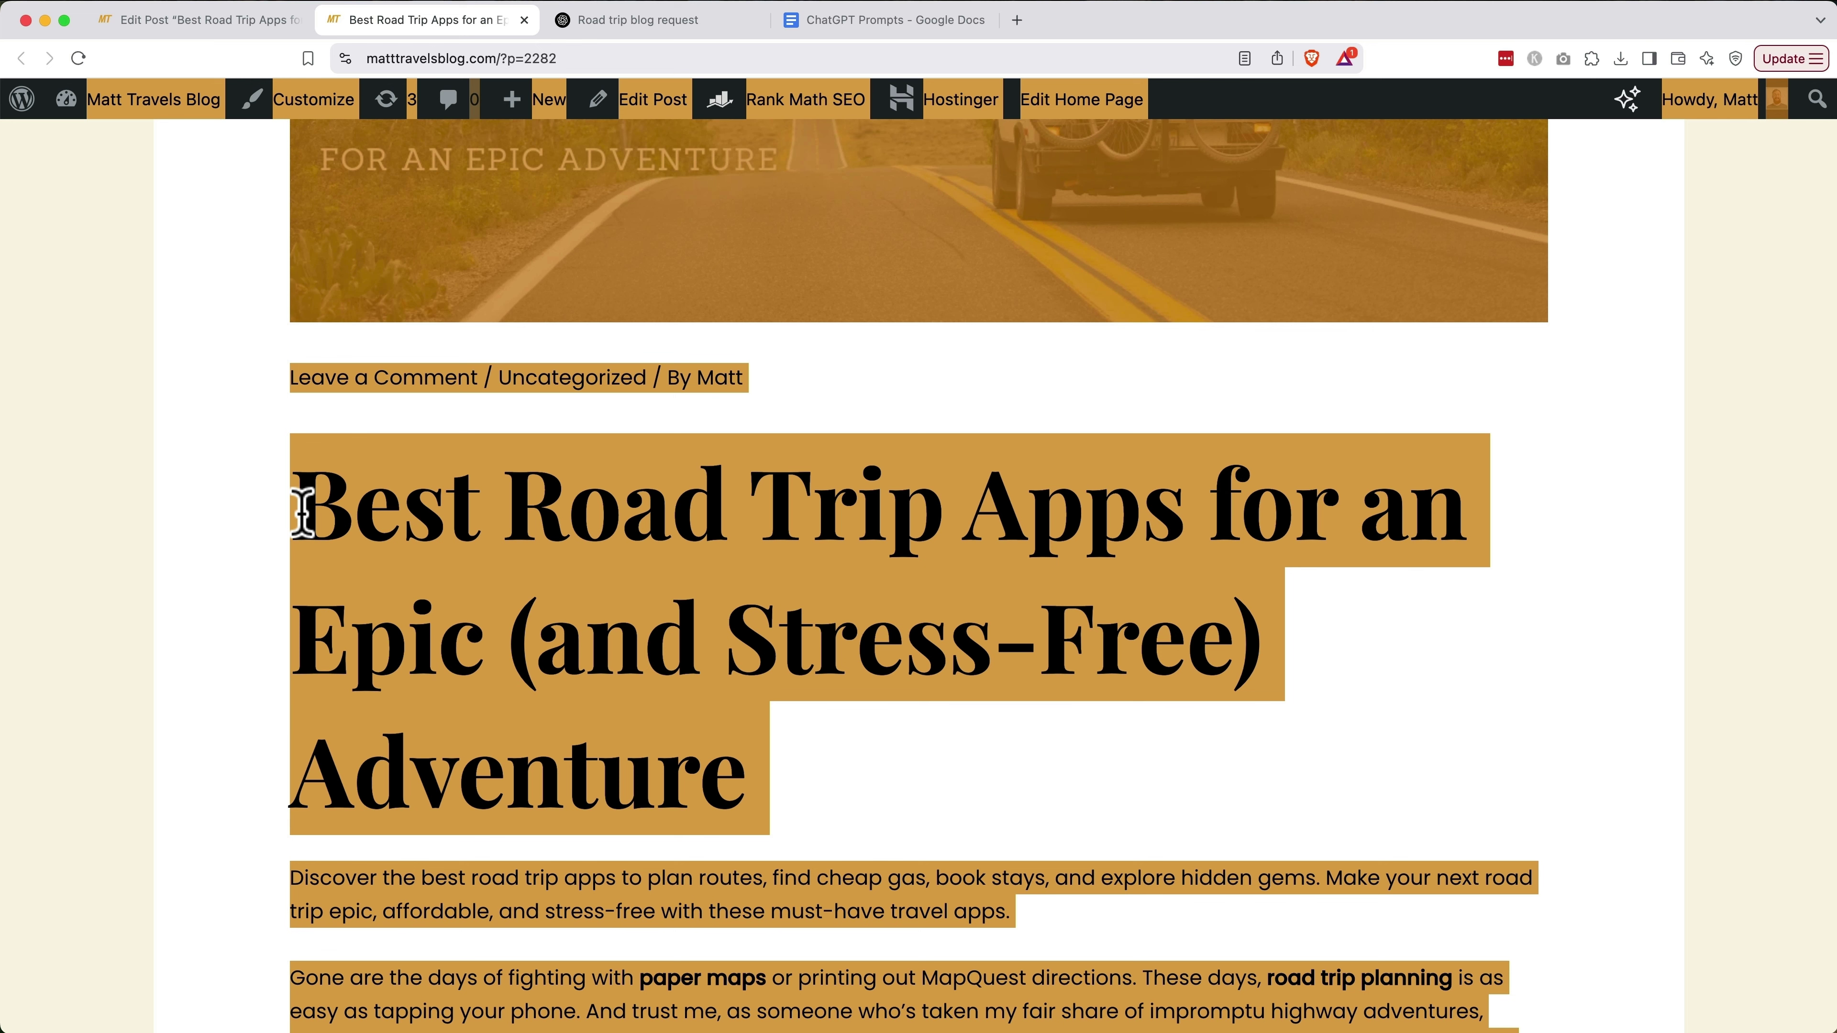
click(626, 27)
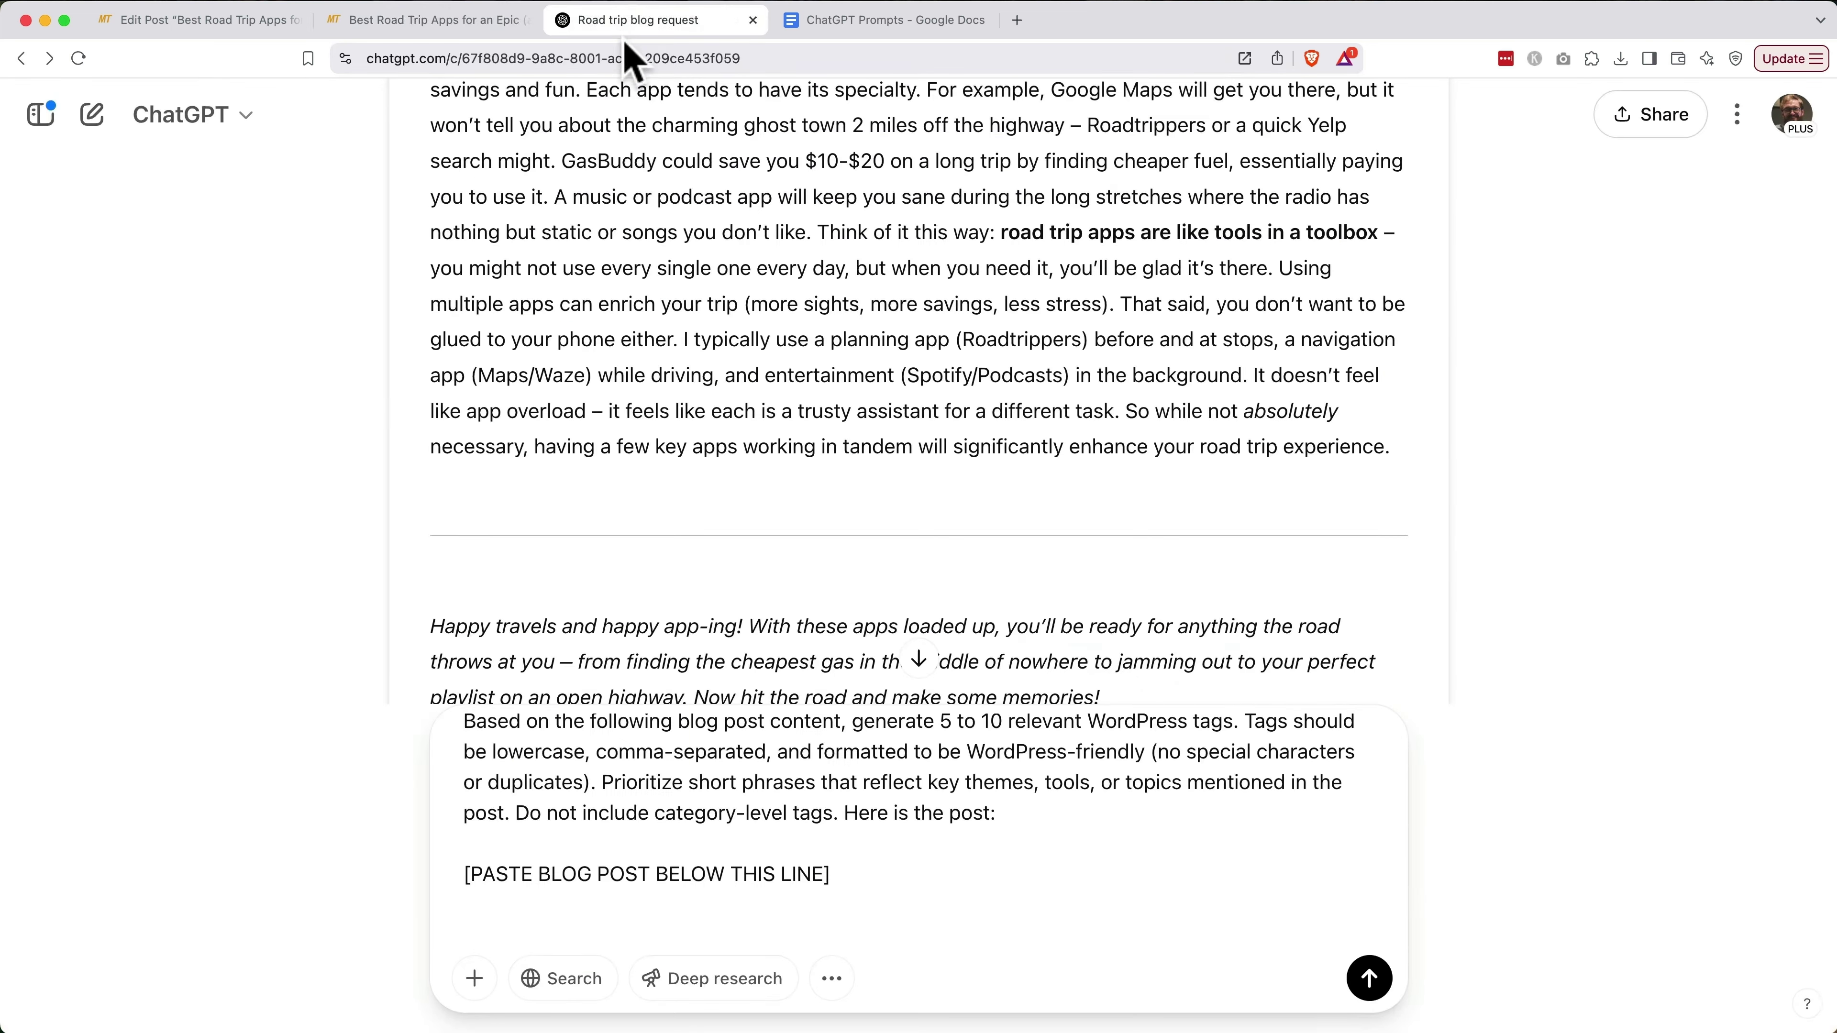
Send the tag prompt with the full blog post pasted below it and copy ChatGPT's suggested tags
click(496, 937)
key(super+v)
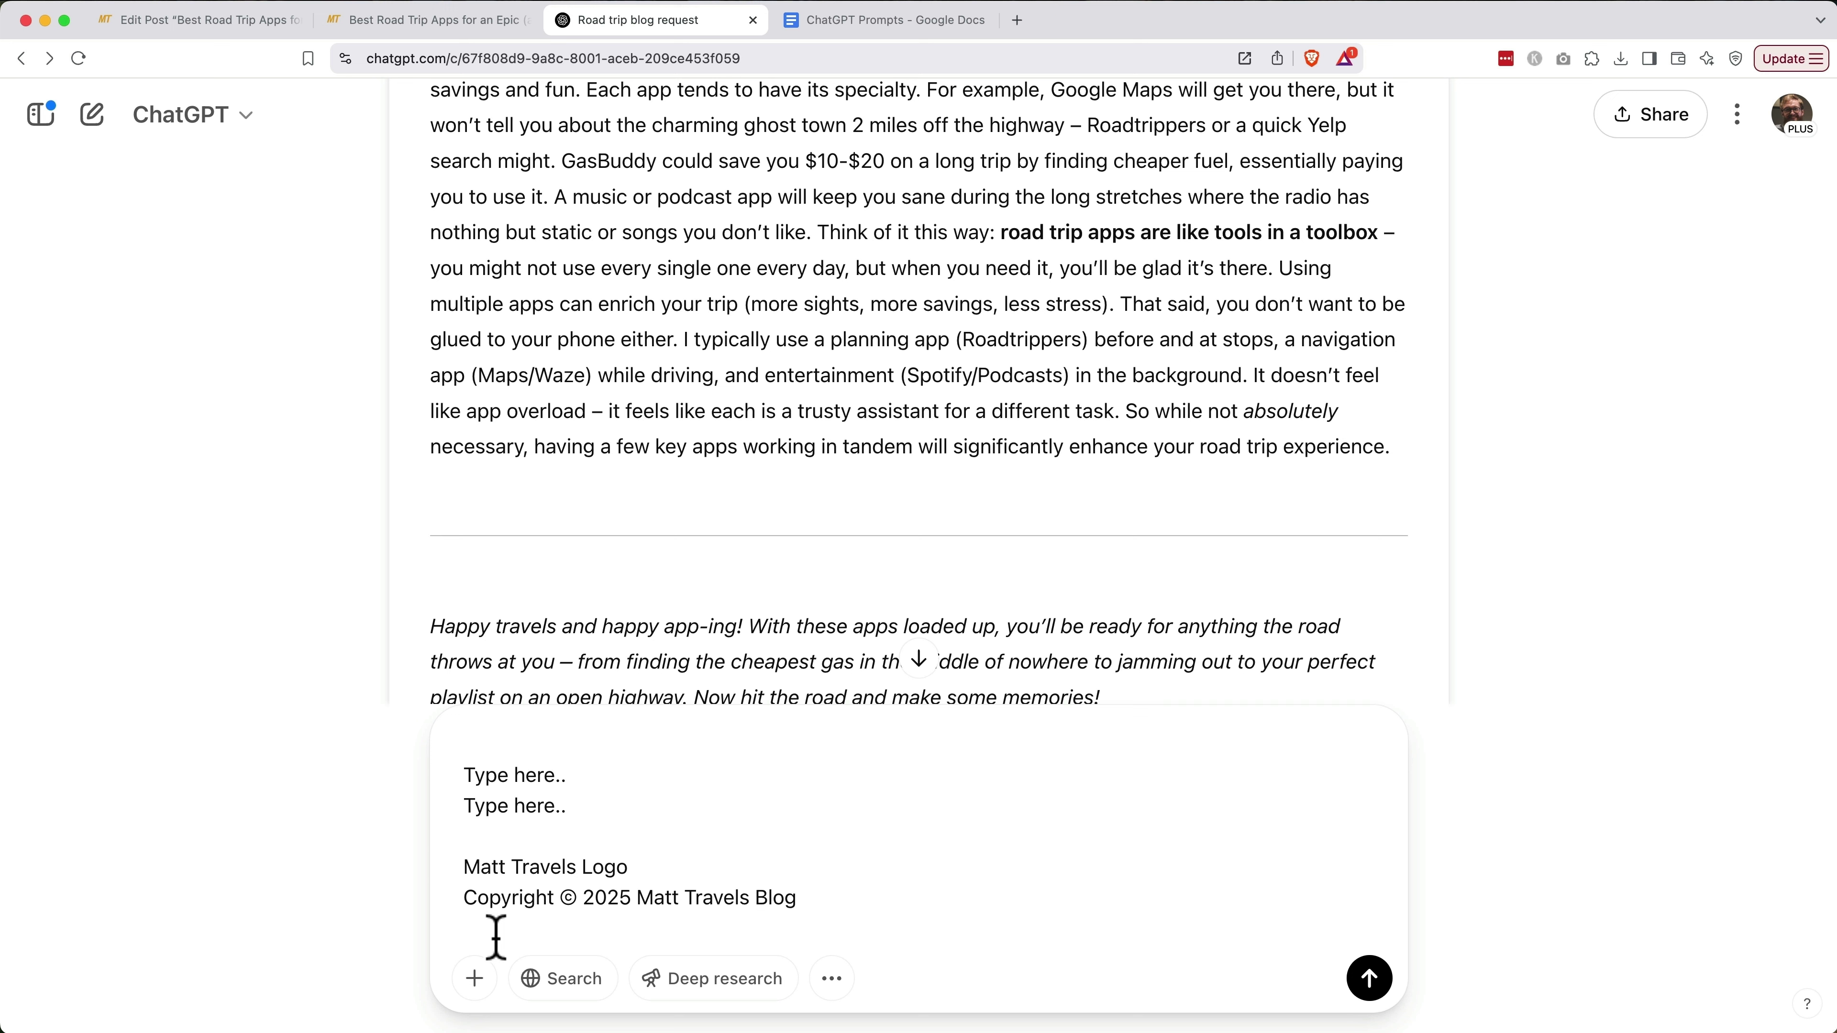
click(1367, 984)
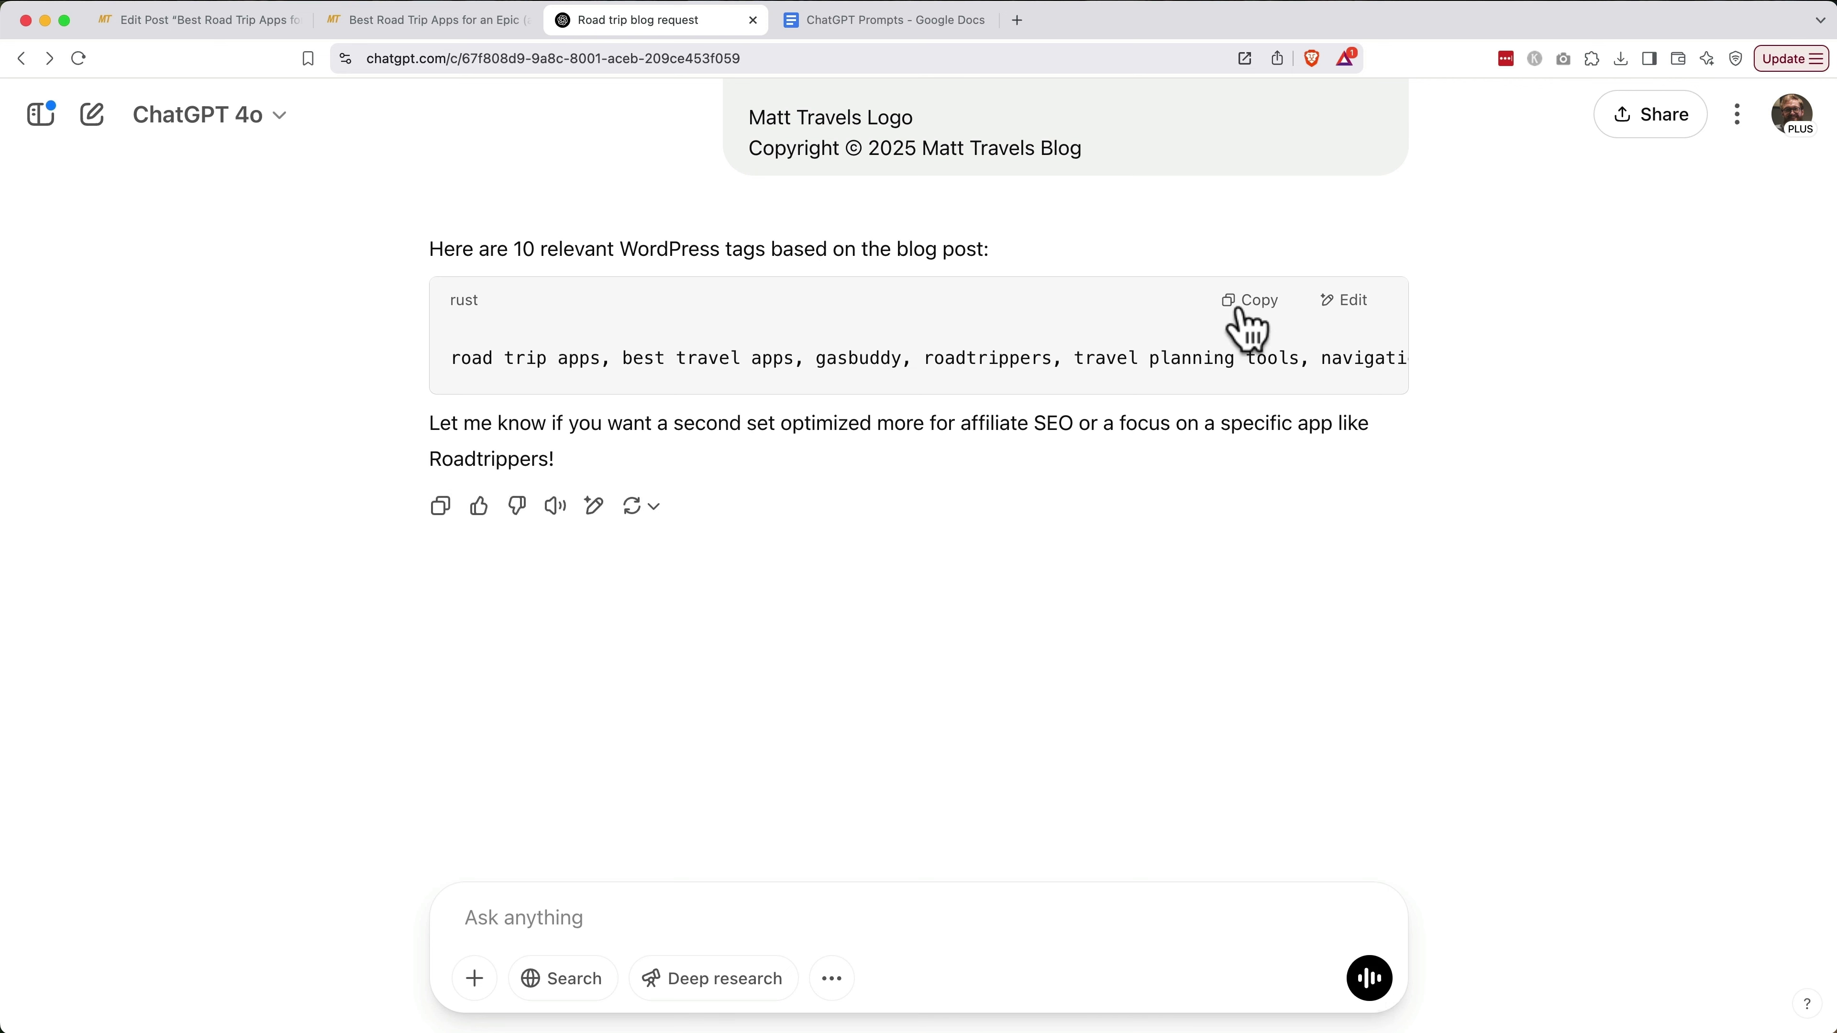
click(1242, 310)
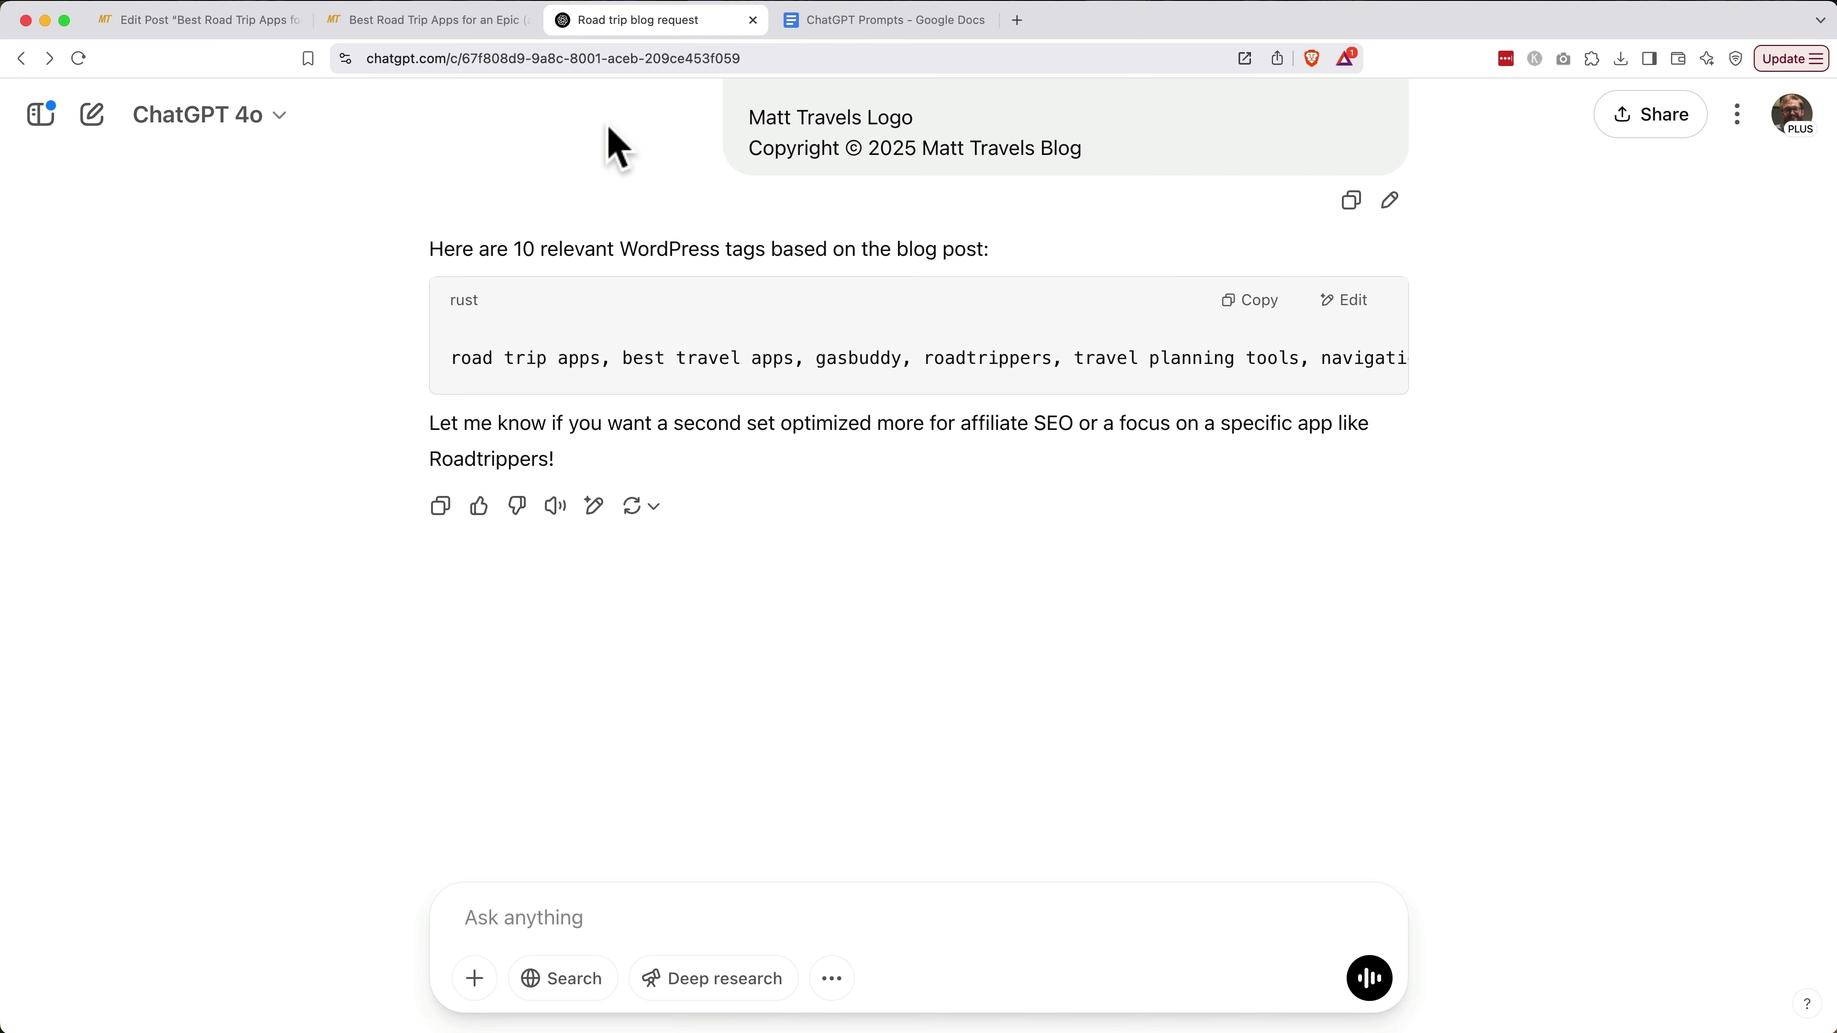
click(225, 28)
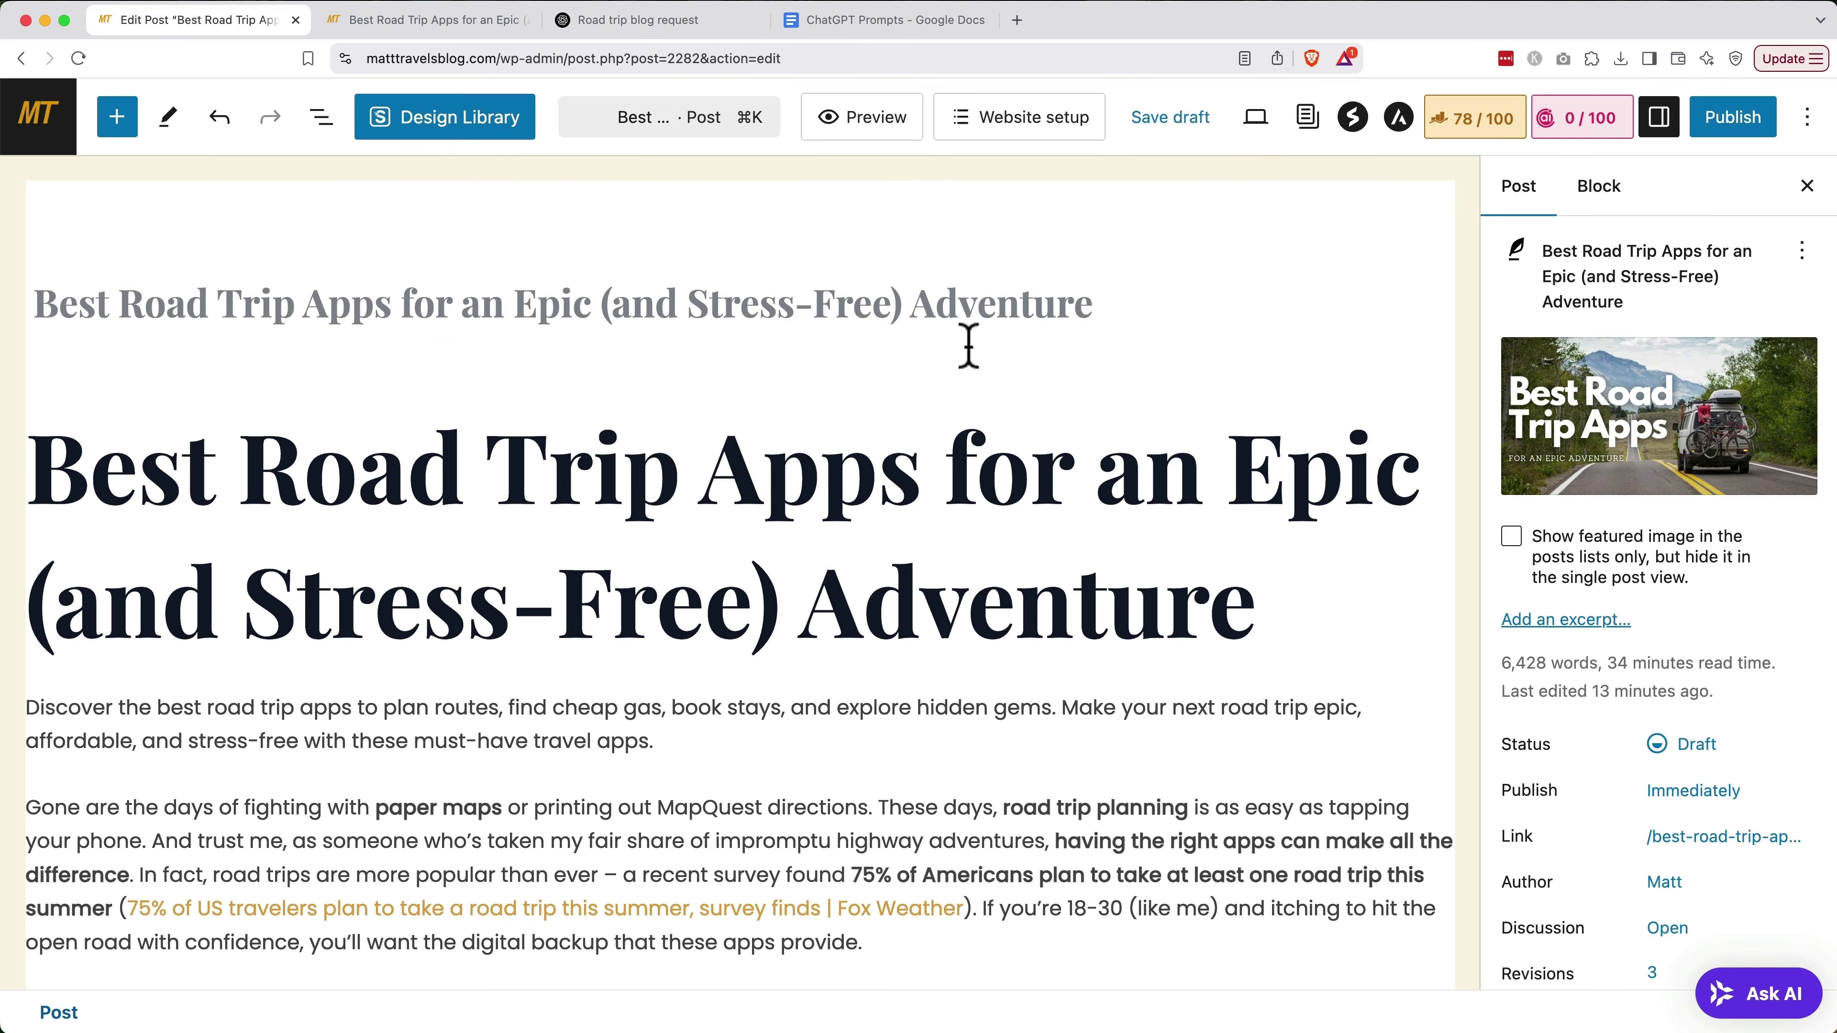
Add the ten suggested tags, best travel apps through travel planning tools, to the post
scroll(1588, 669, down, 10)
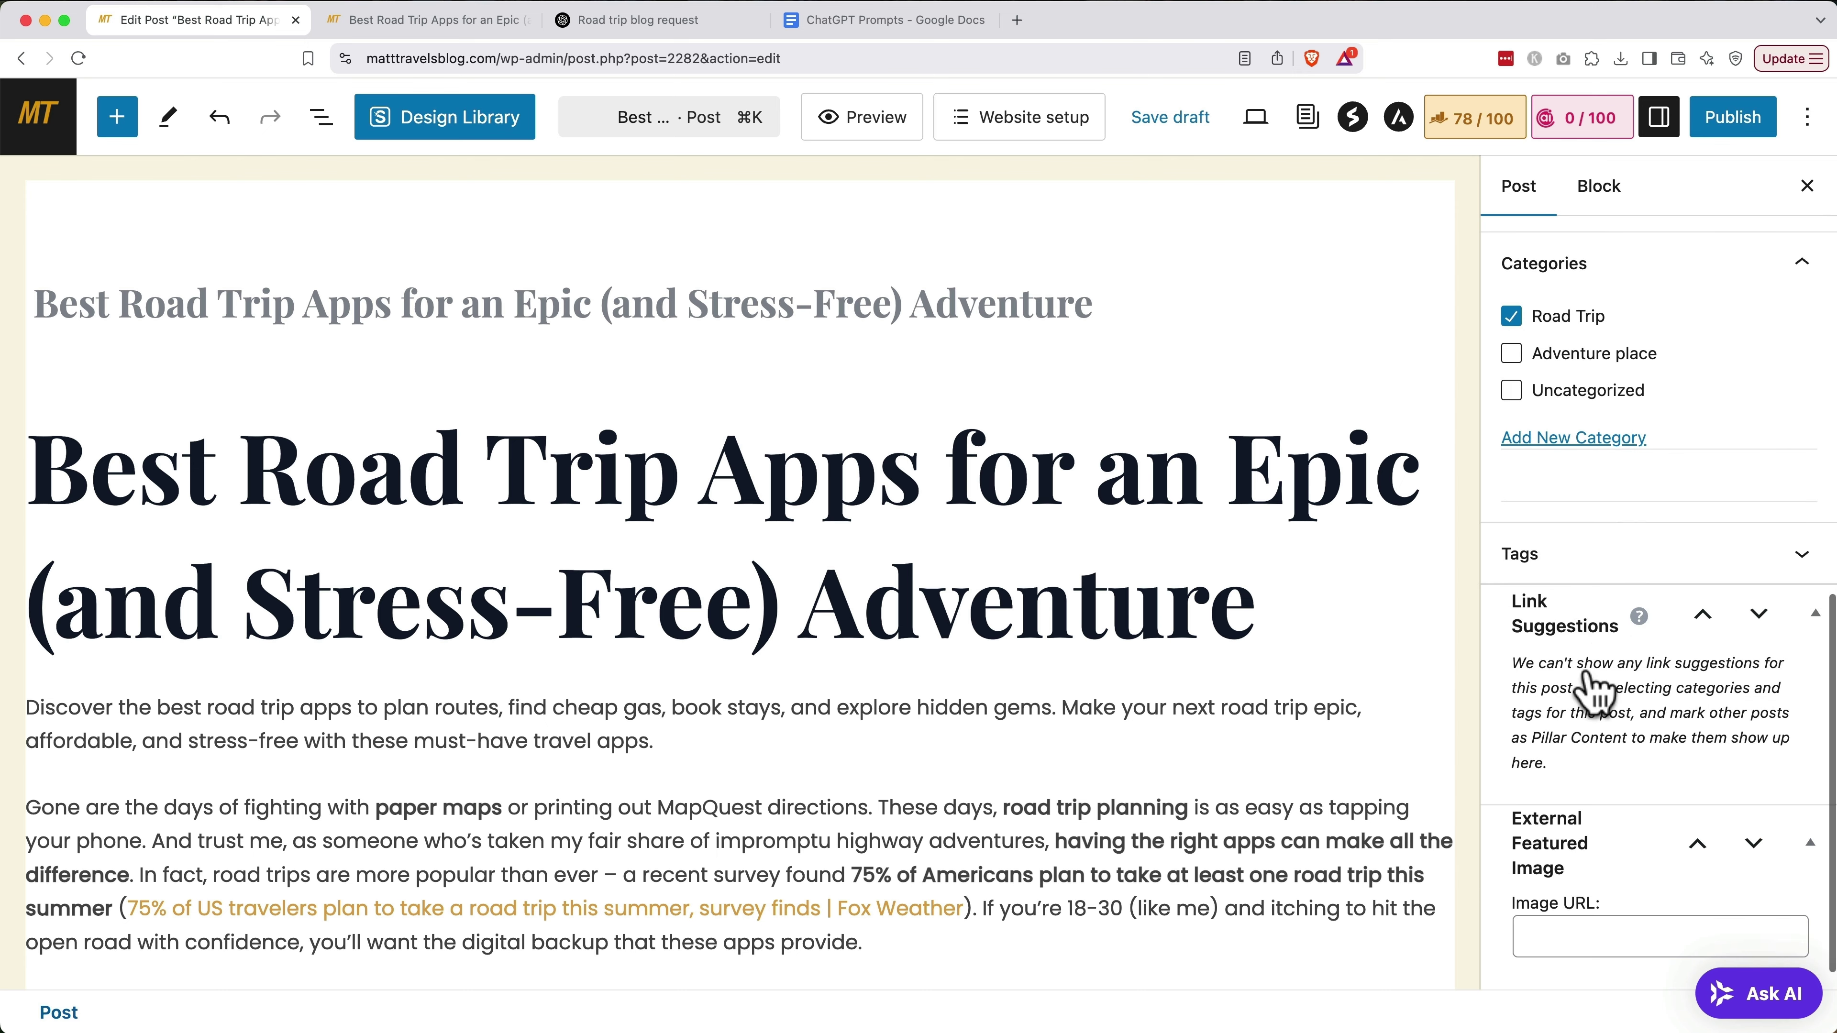
click(1591, 561)
click(1575, 640)
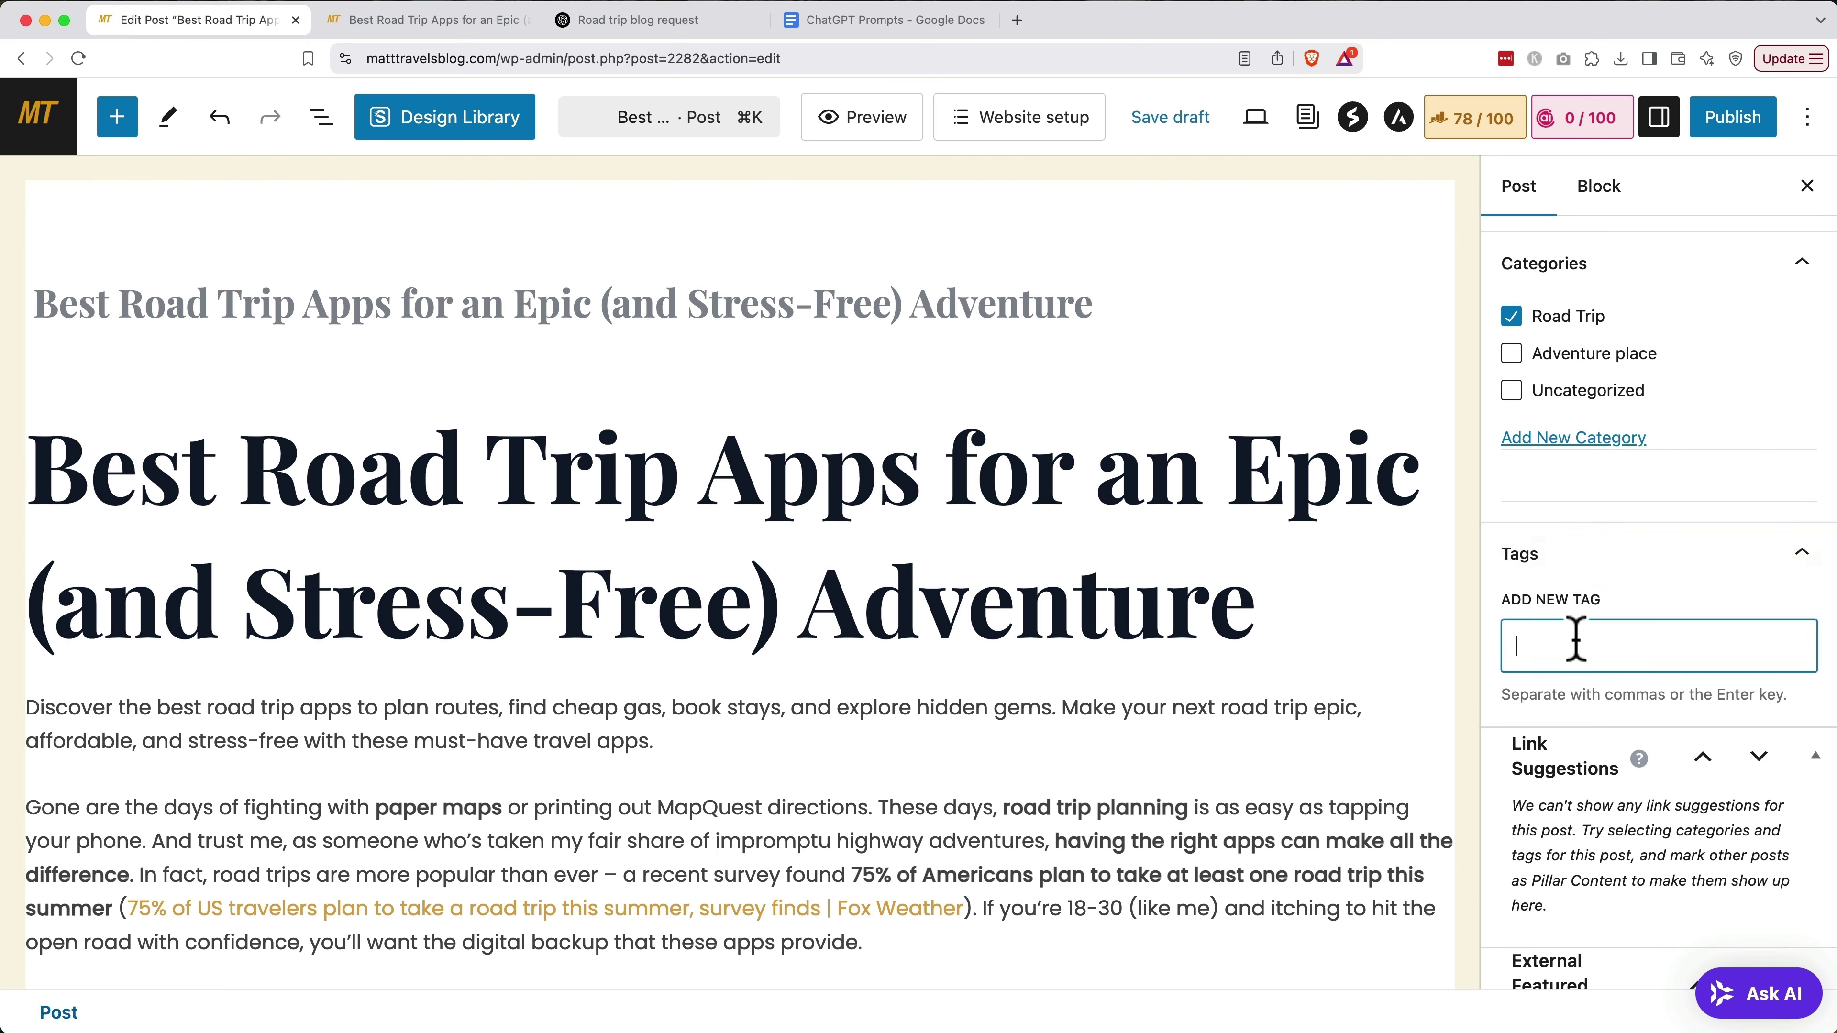
key(super+v)
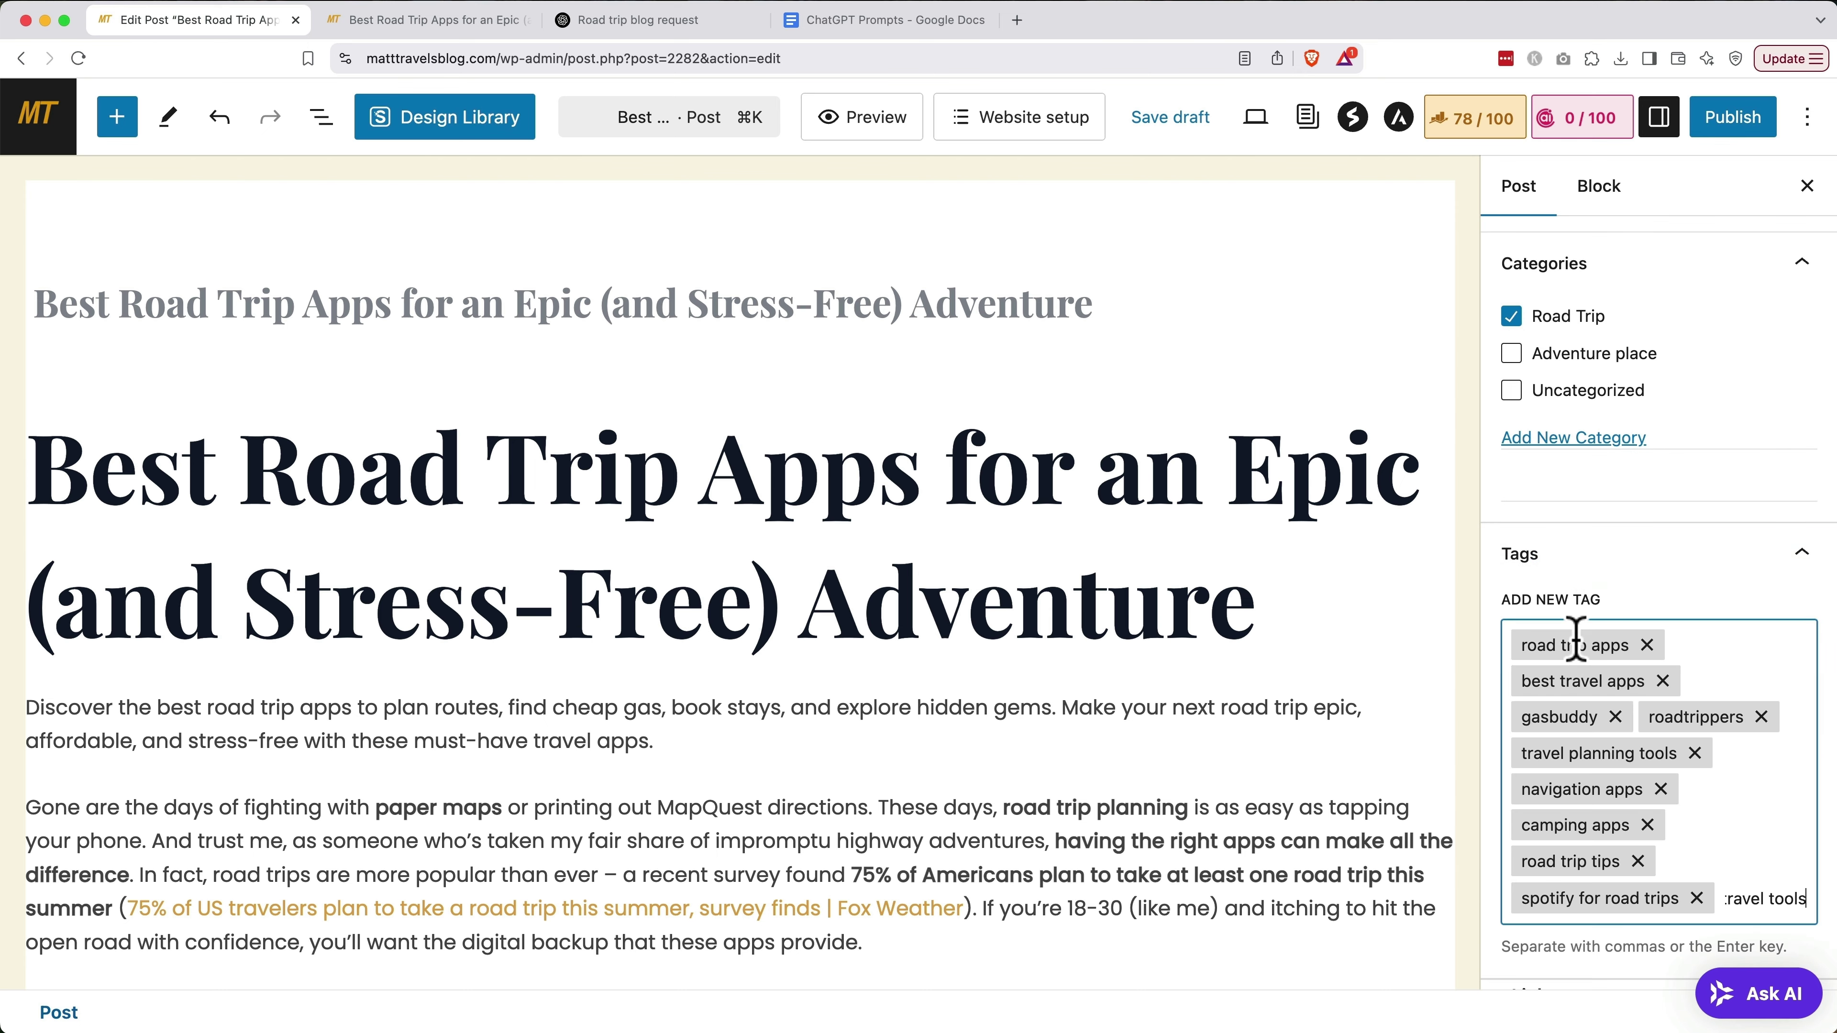
key(Return)
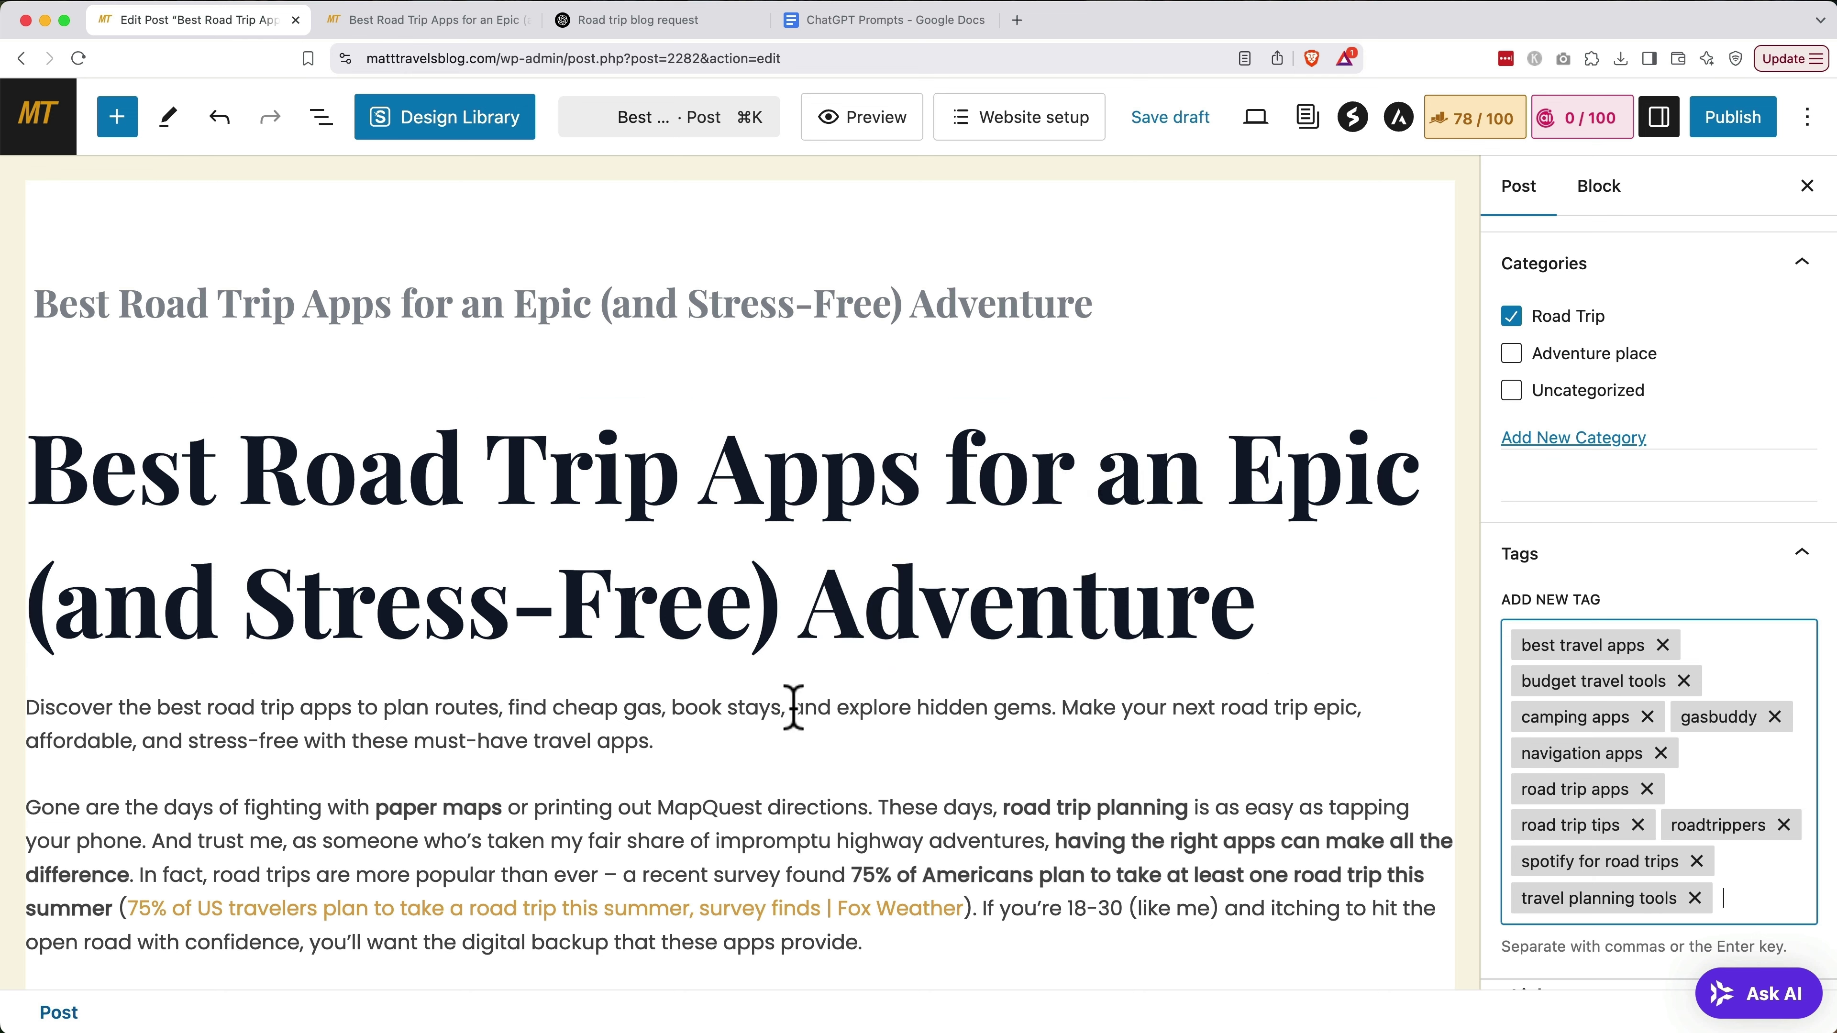
click(790, 731)
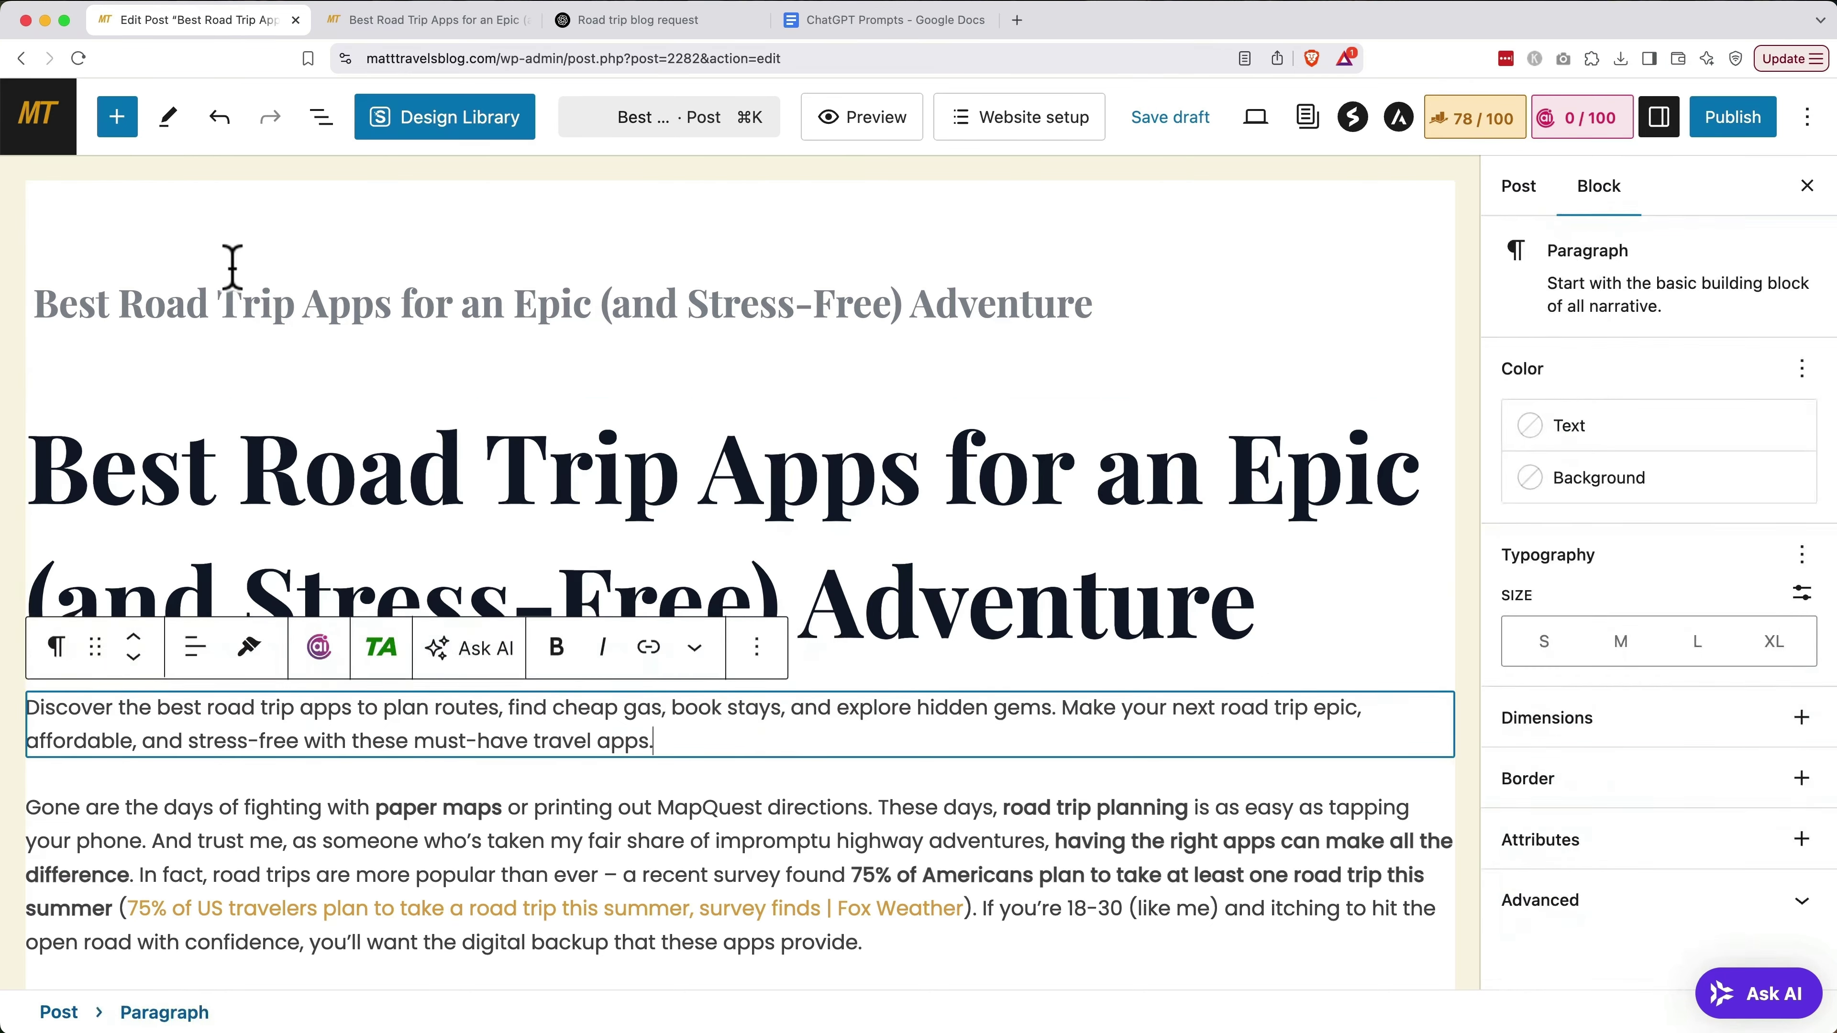
Insert a Rank Math Table of Contents block after the intro, toggling the Roadtrippers heading off and on
click(117, 120)
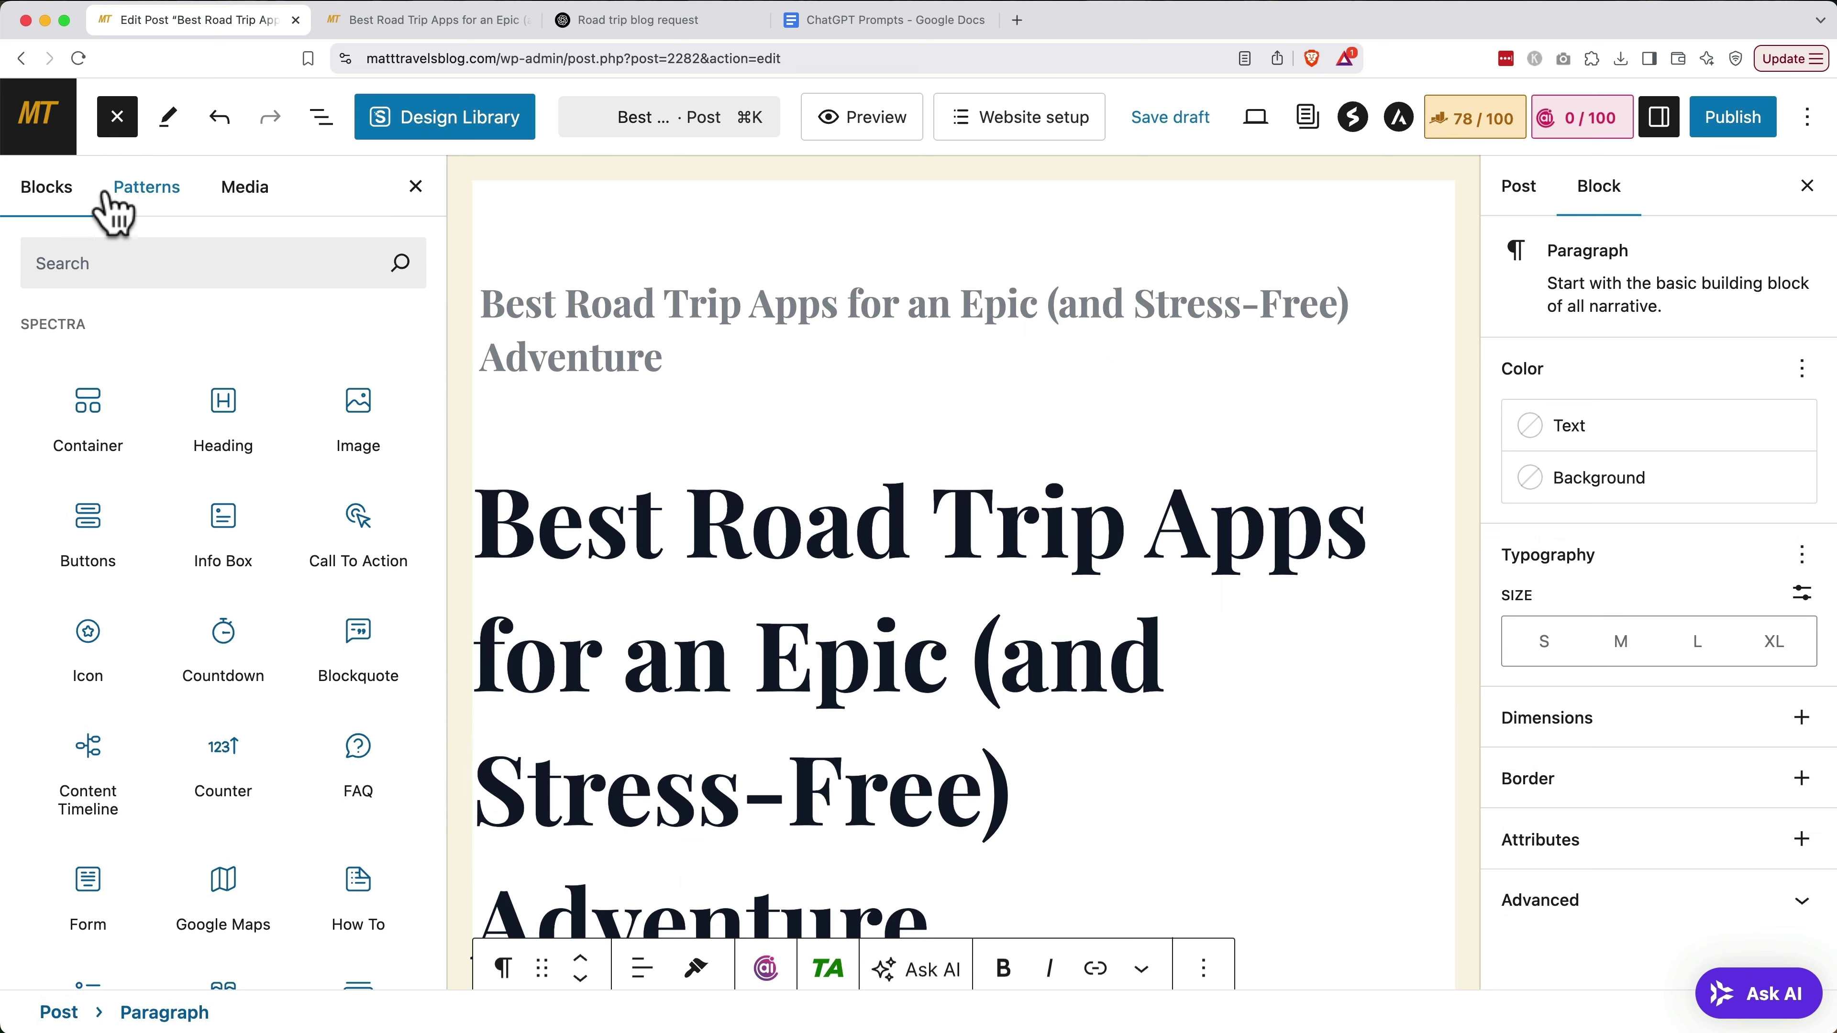
click(118, 262)
text(rank math)
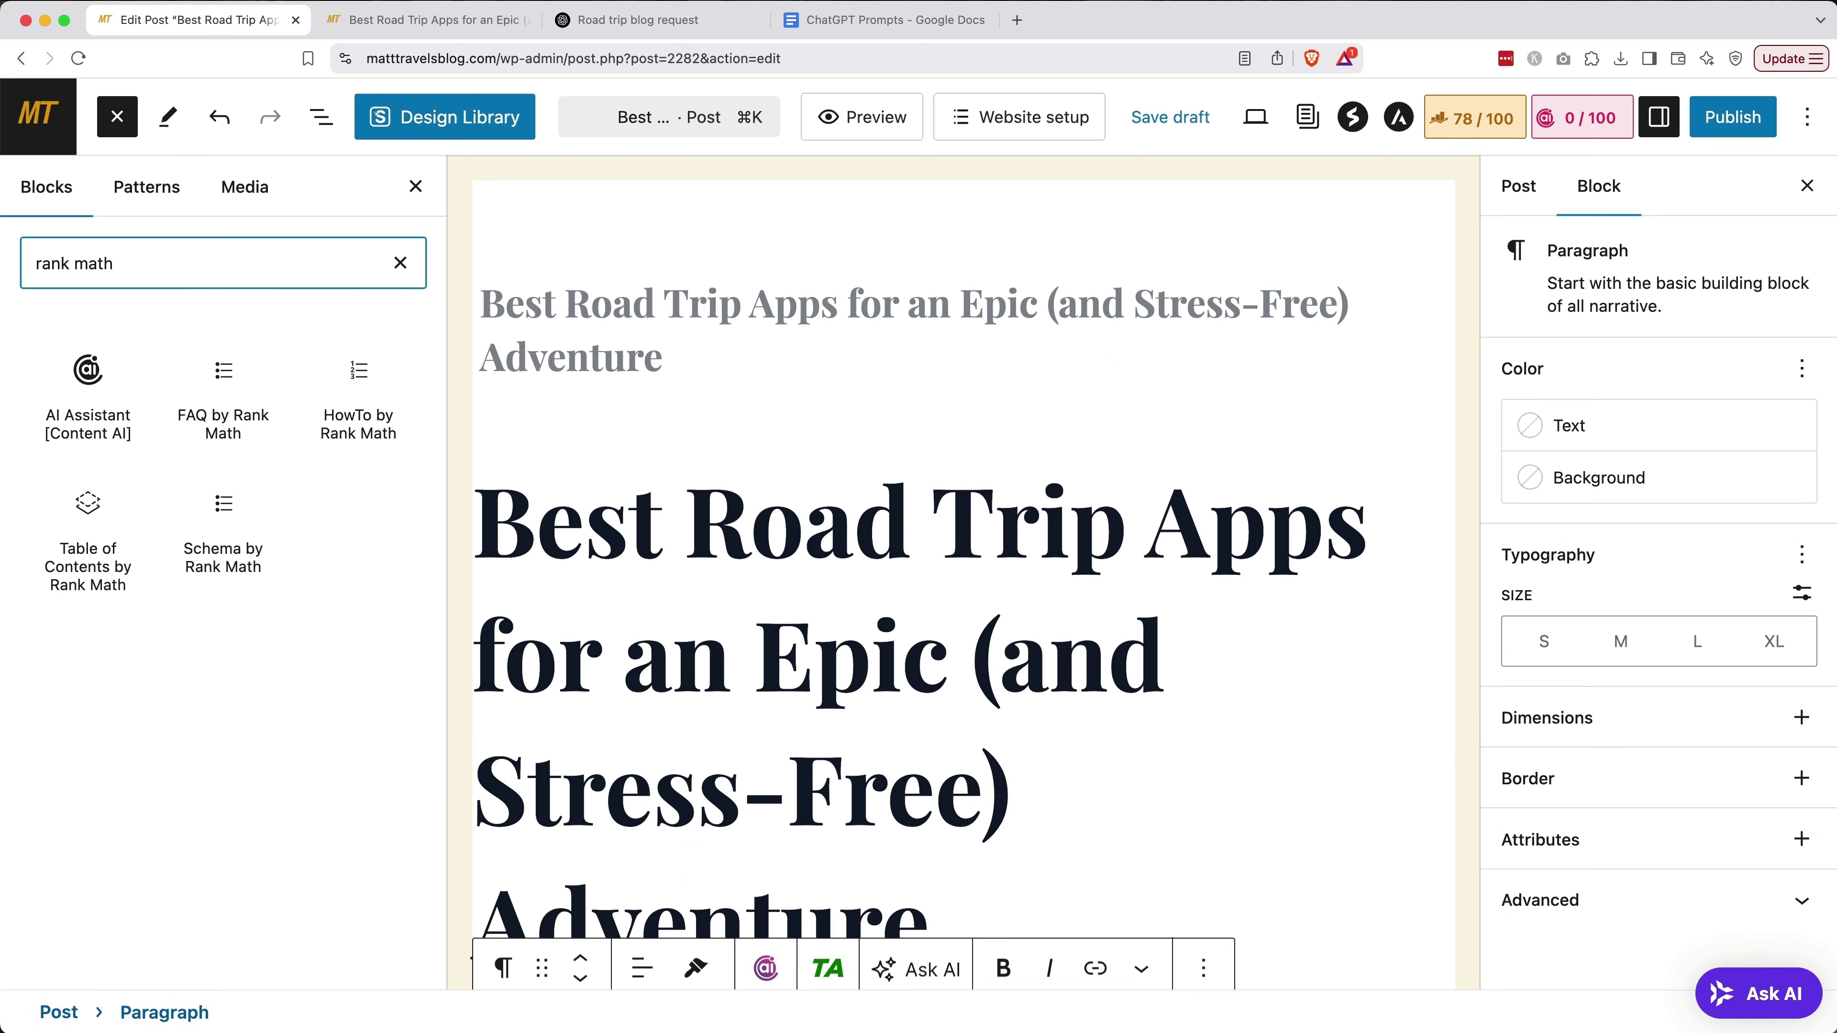
click(76, 523)
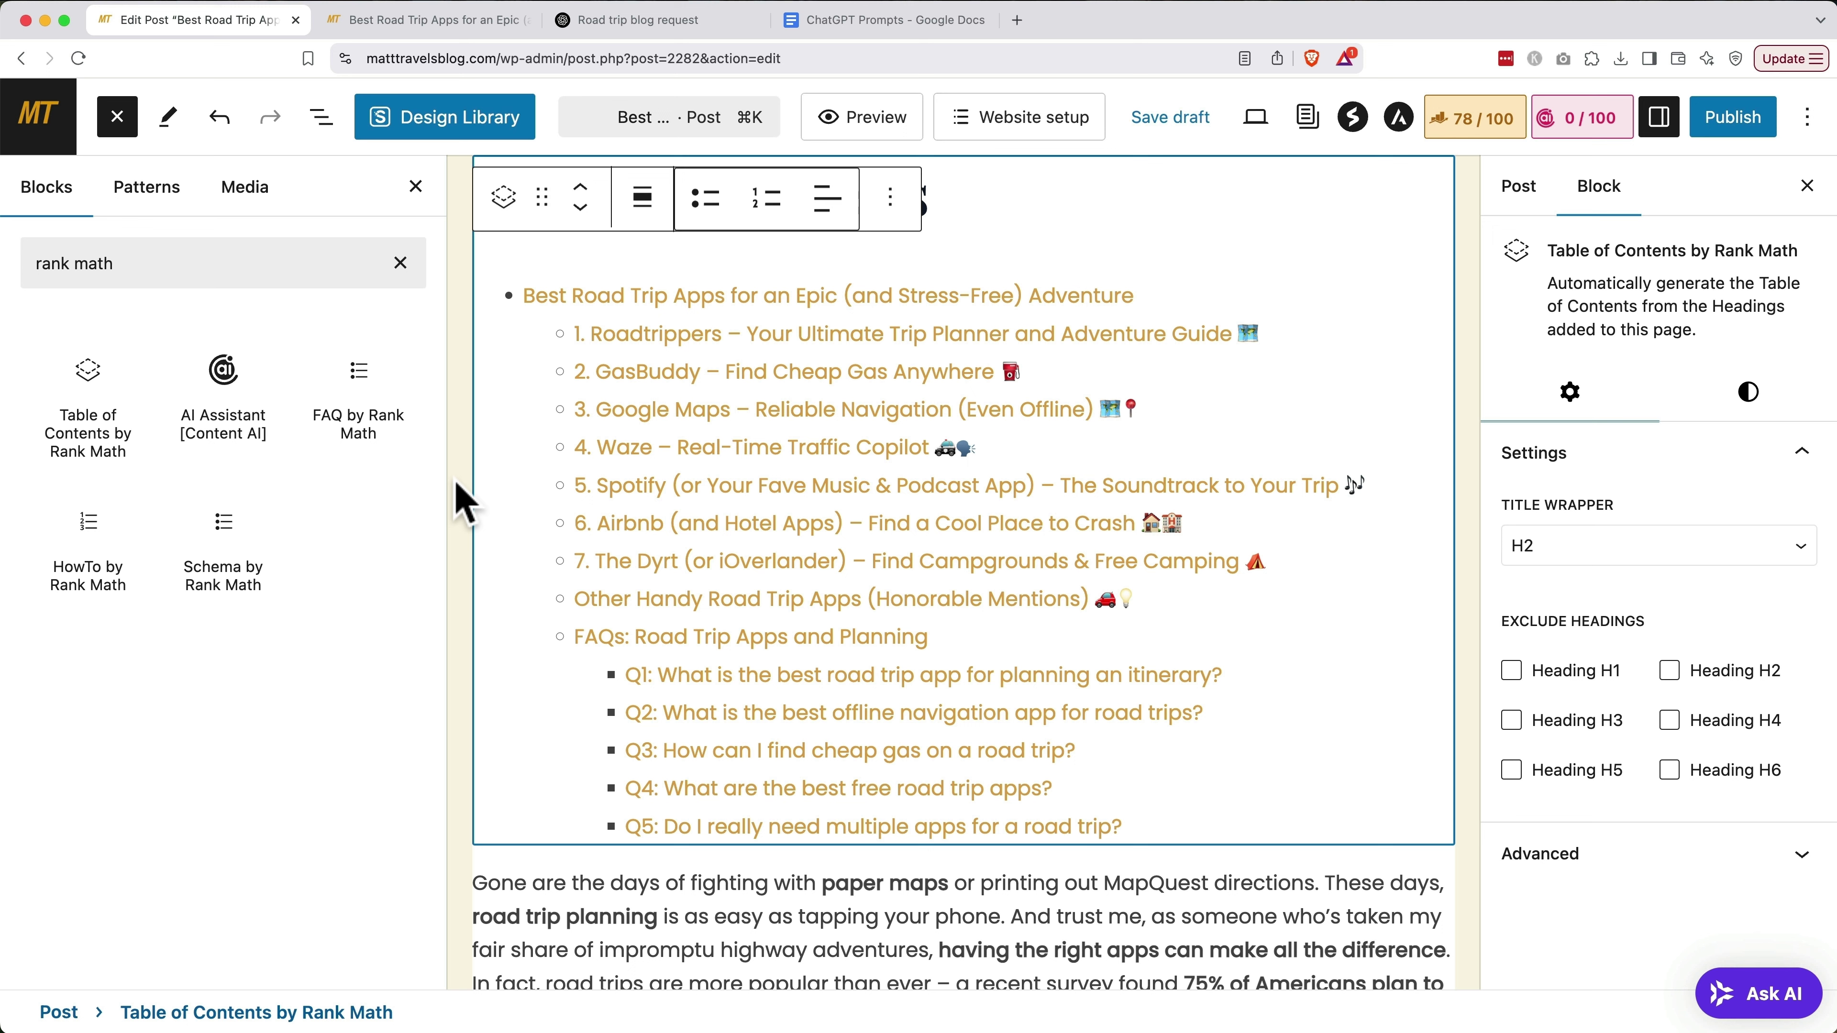
mouse_move(593, 474)
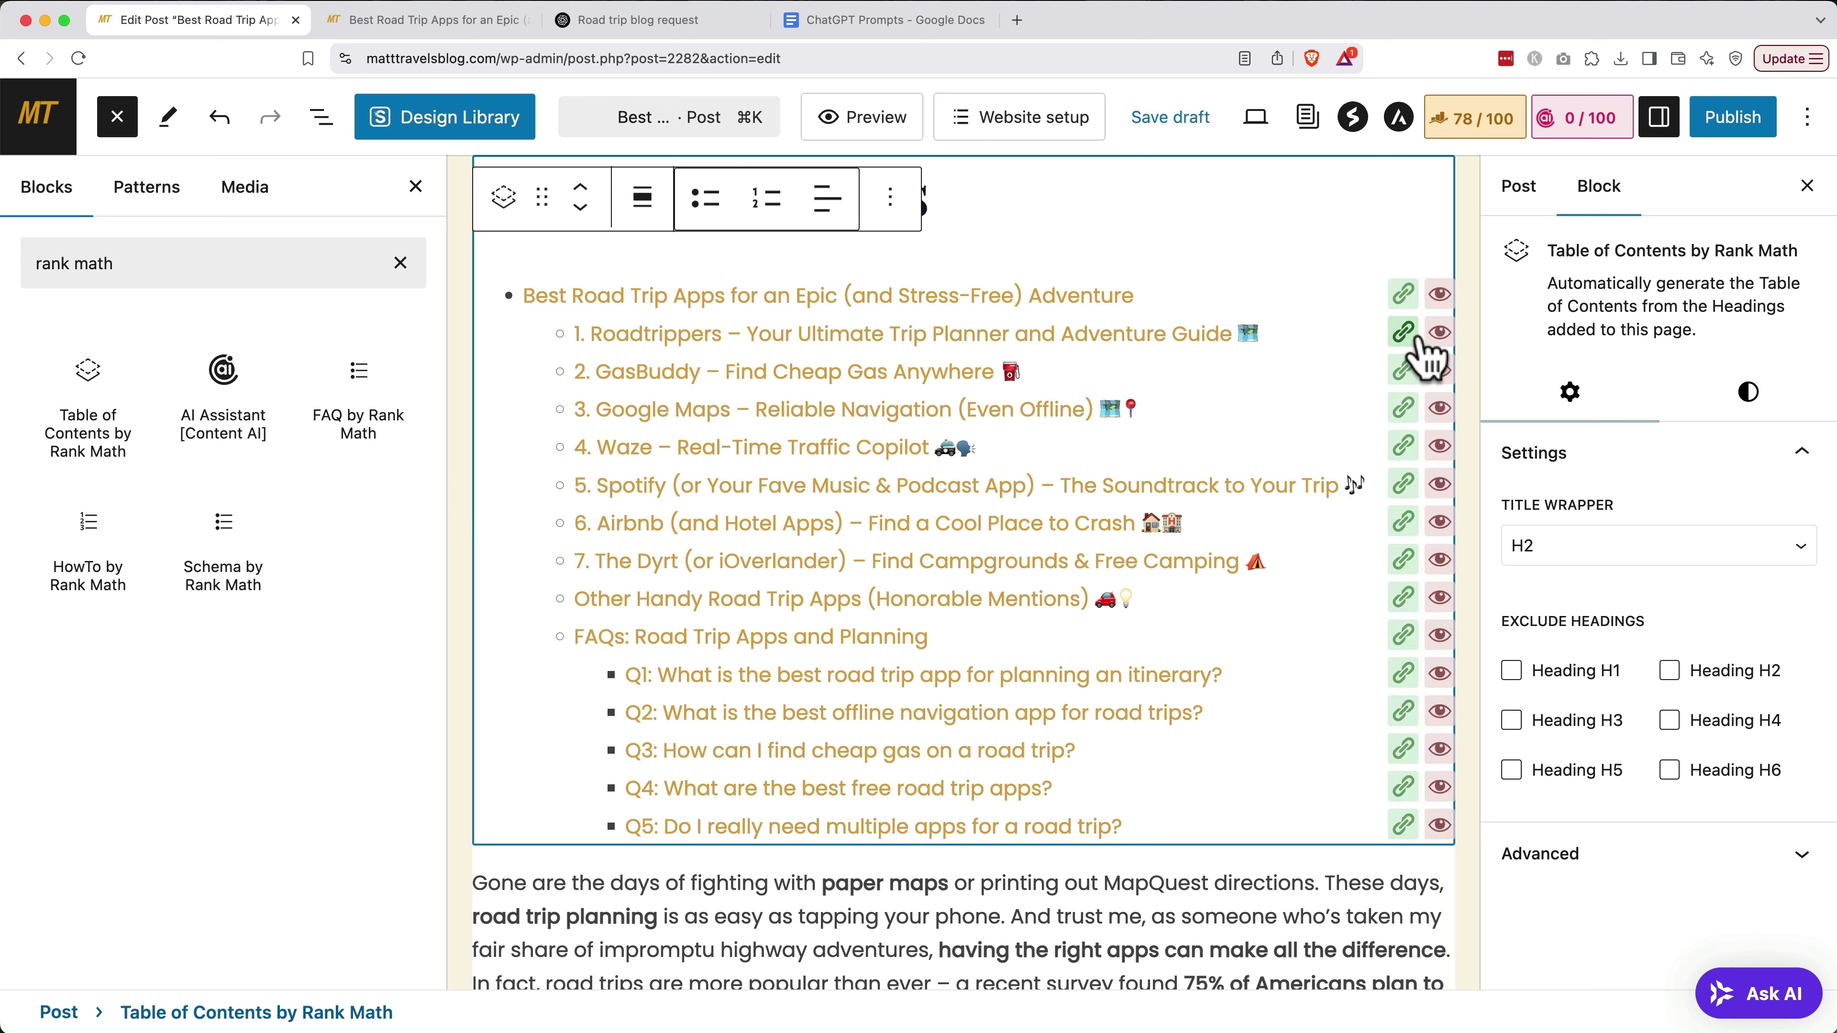
click(1436, 334)
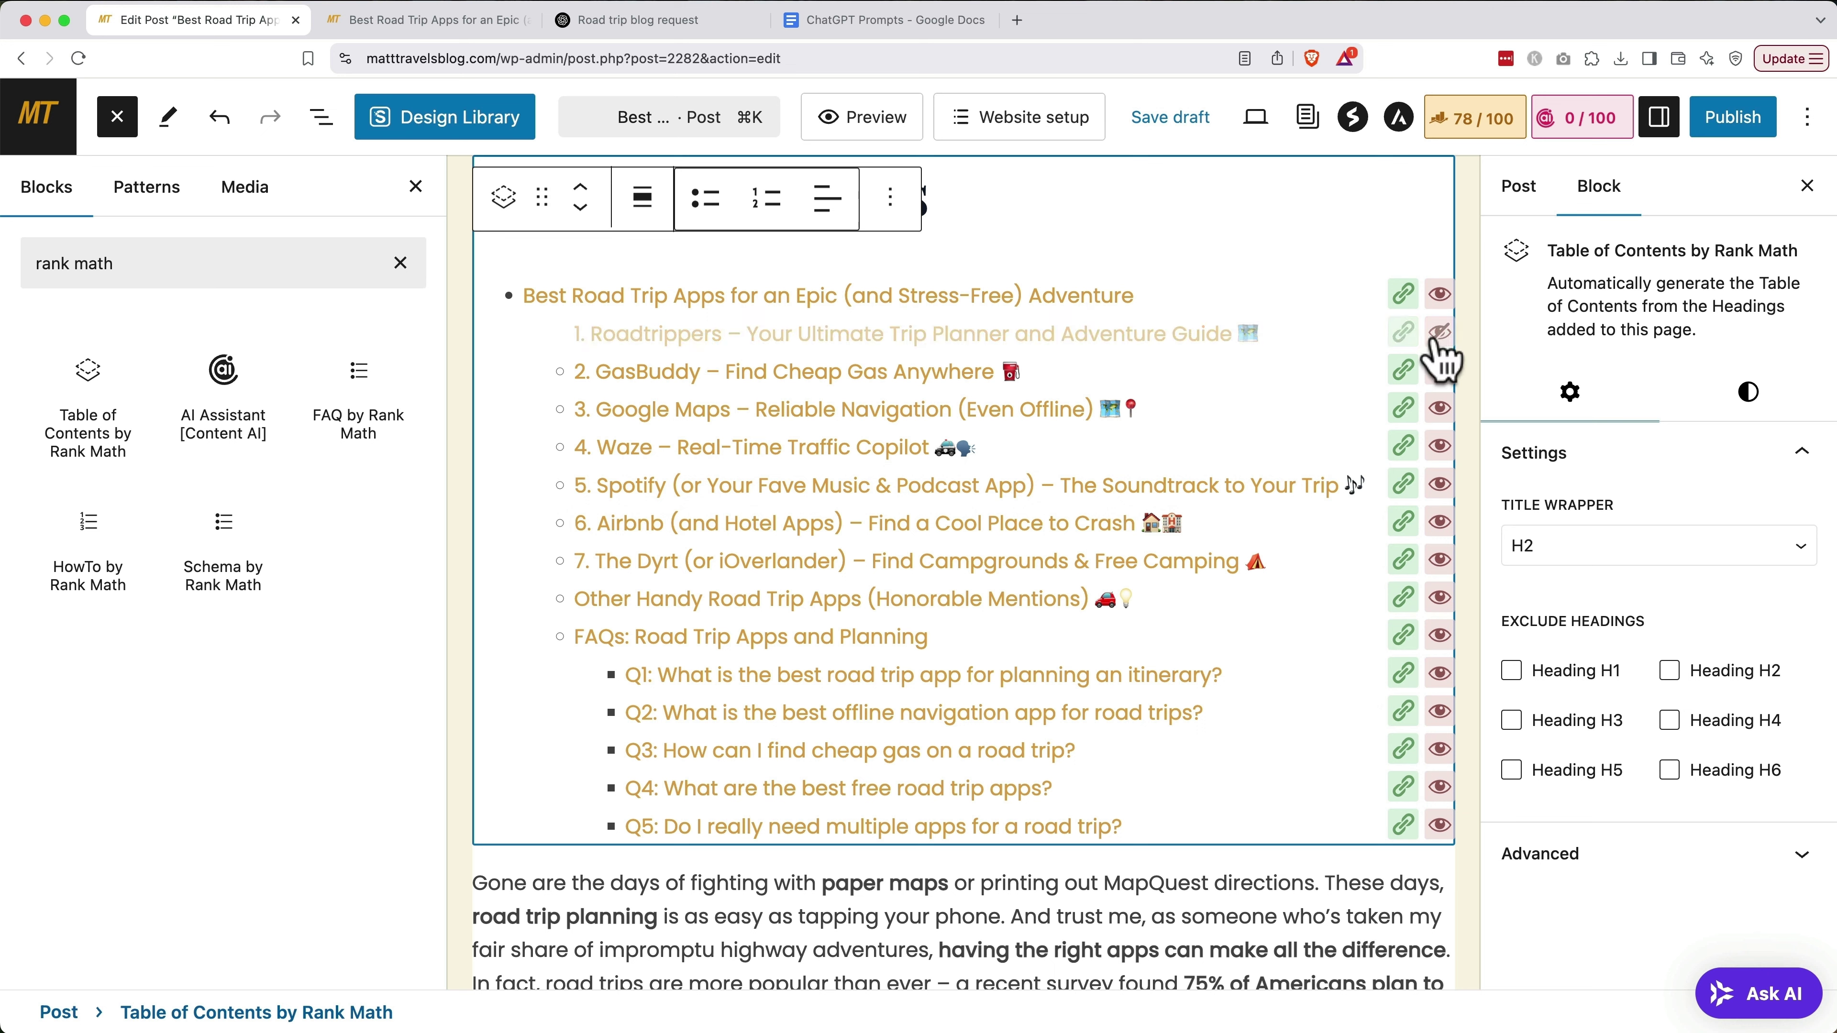
click(1439, 334)
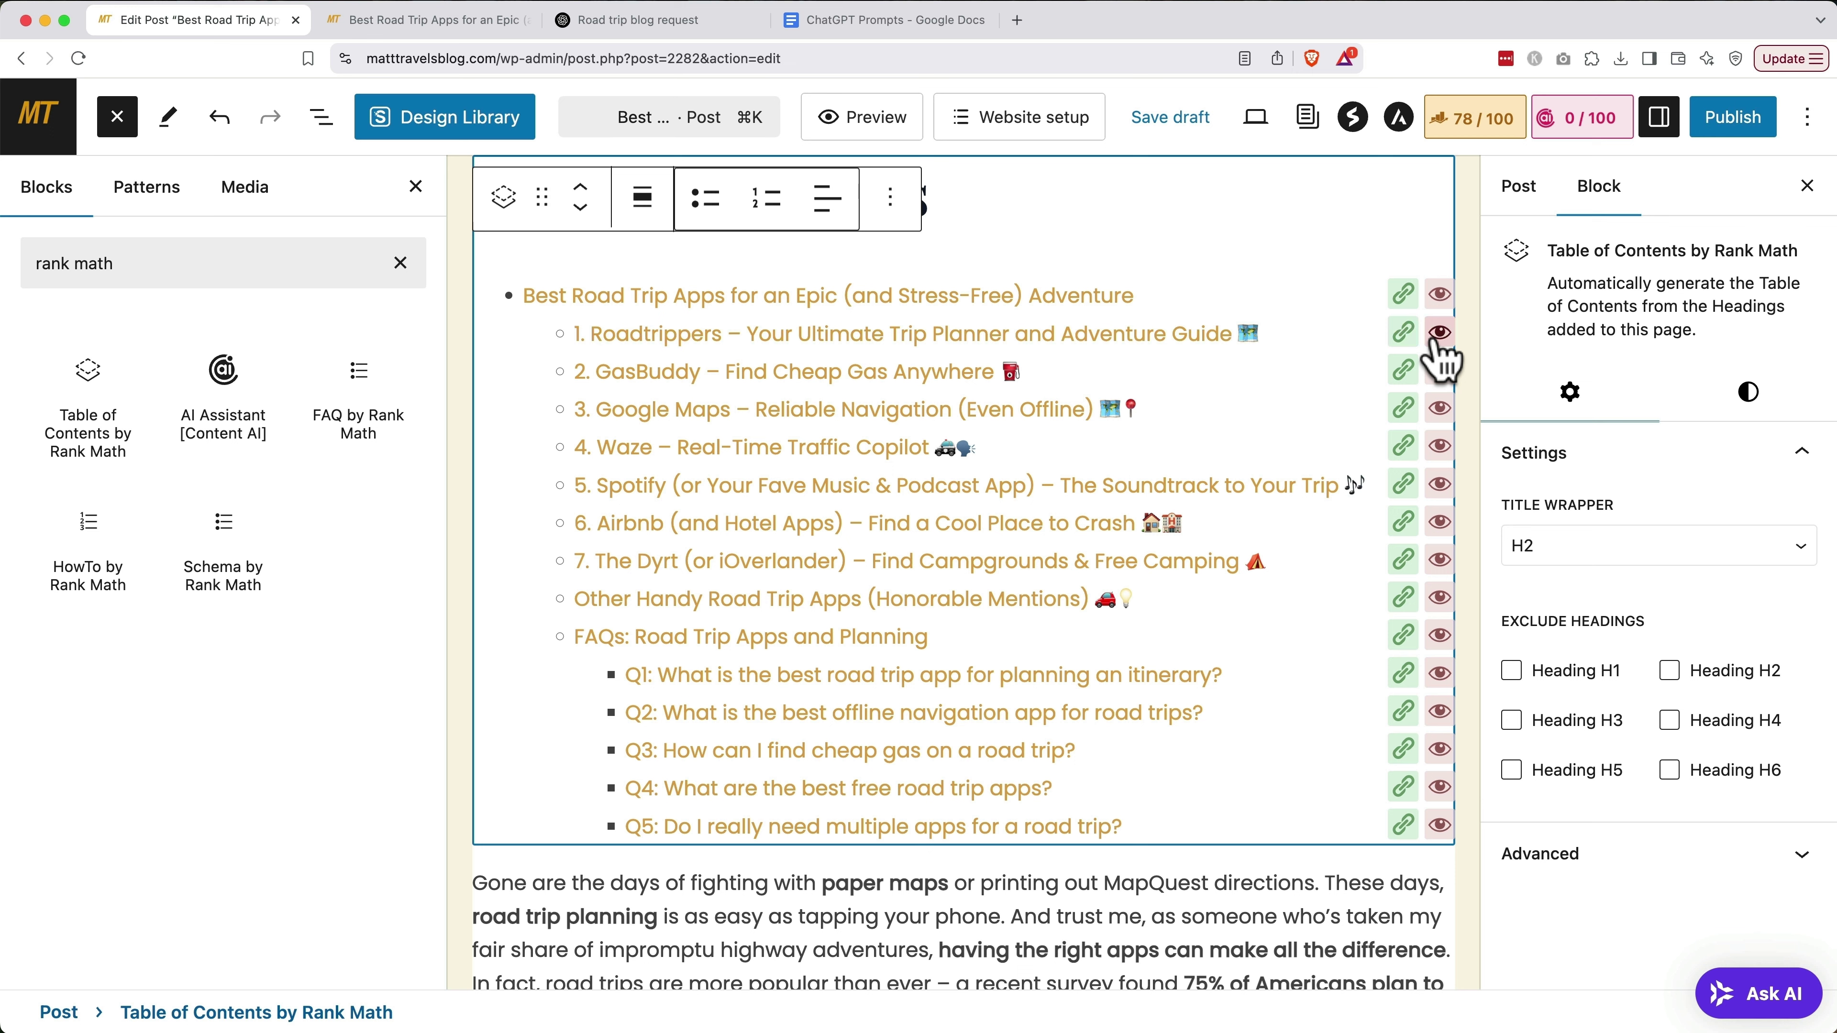
Open the Rank Math panel (80/100) and expand Additional checks showing 0.08 keyword density and 86-character URL
click(1454, 134)
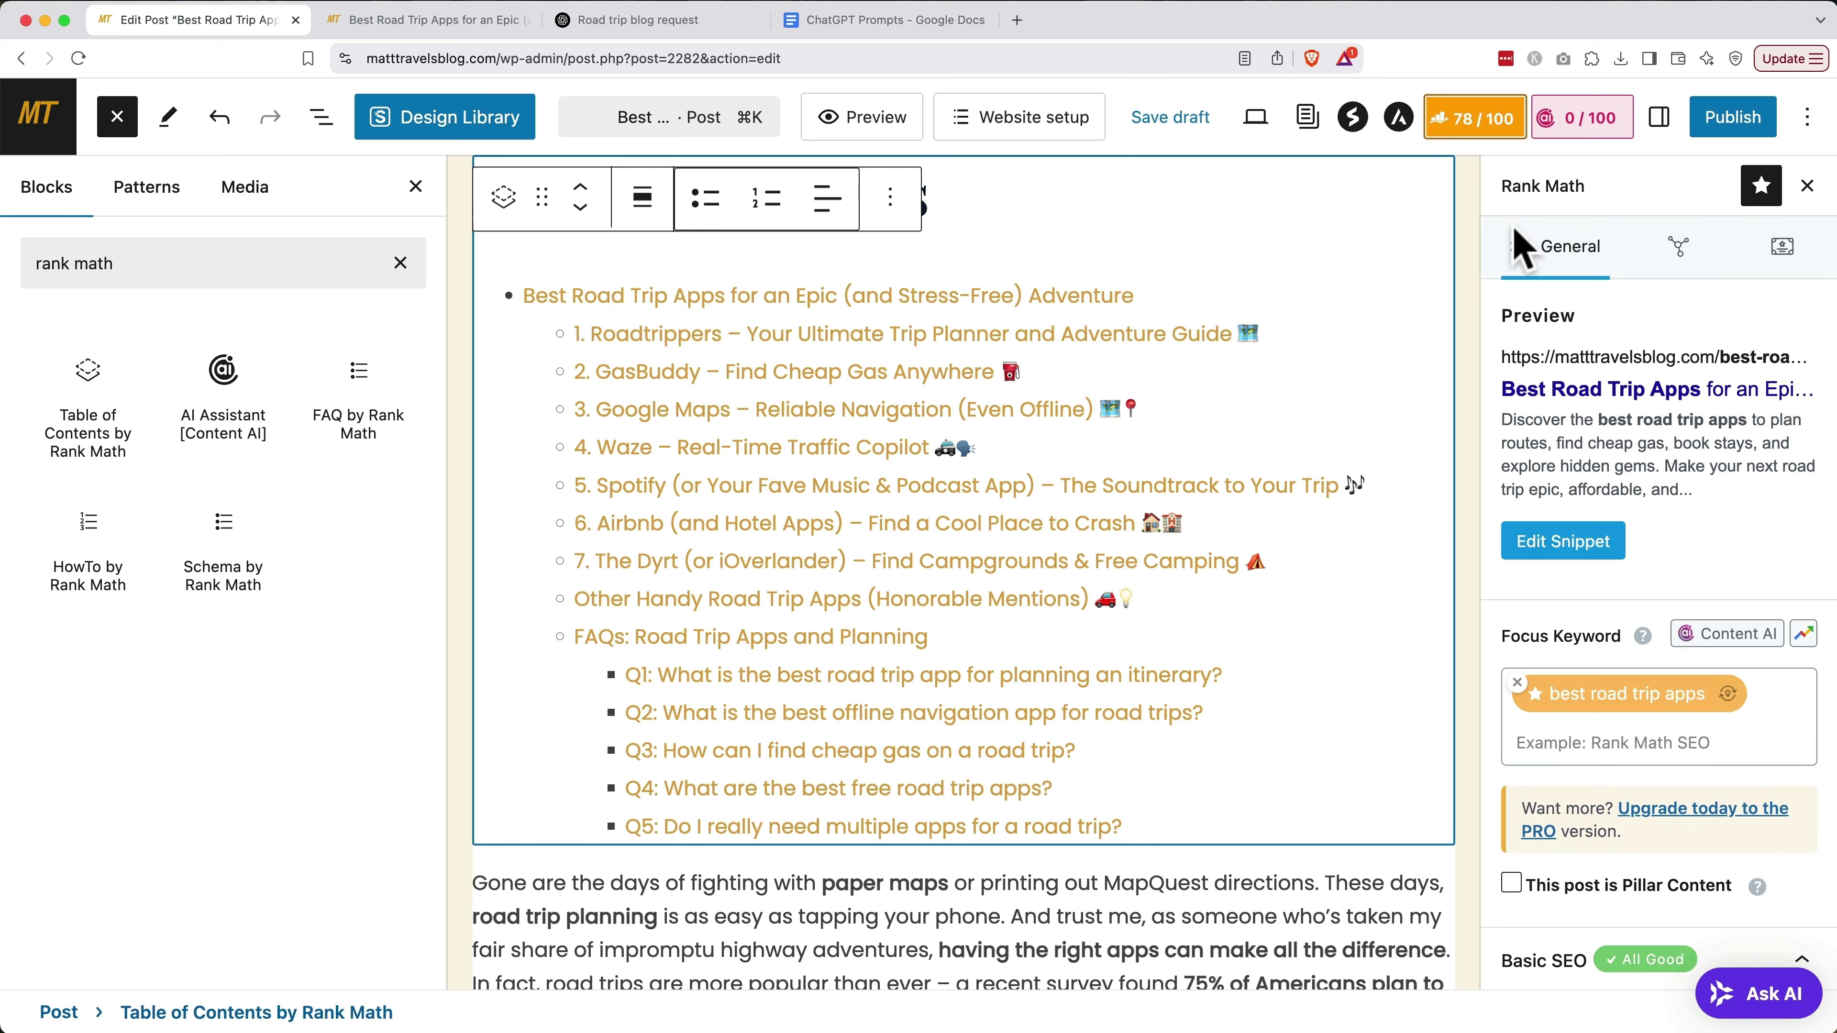
scroll(1609, 454, down, 8)
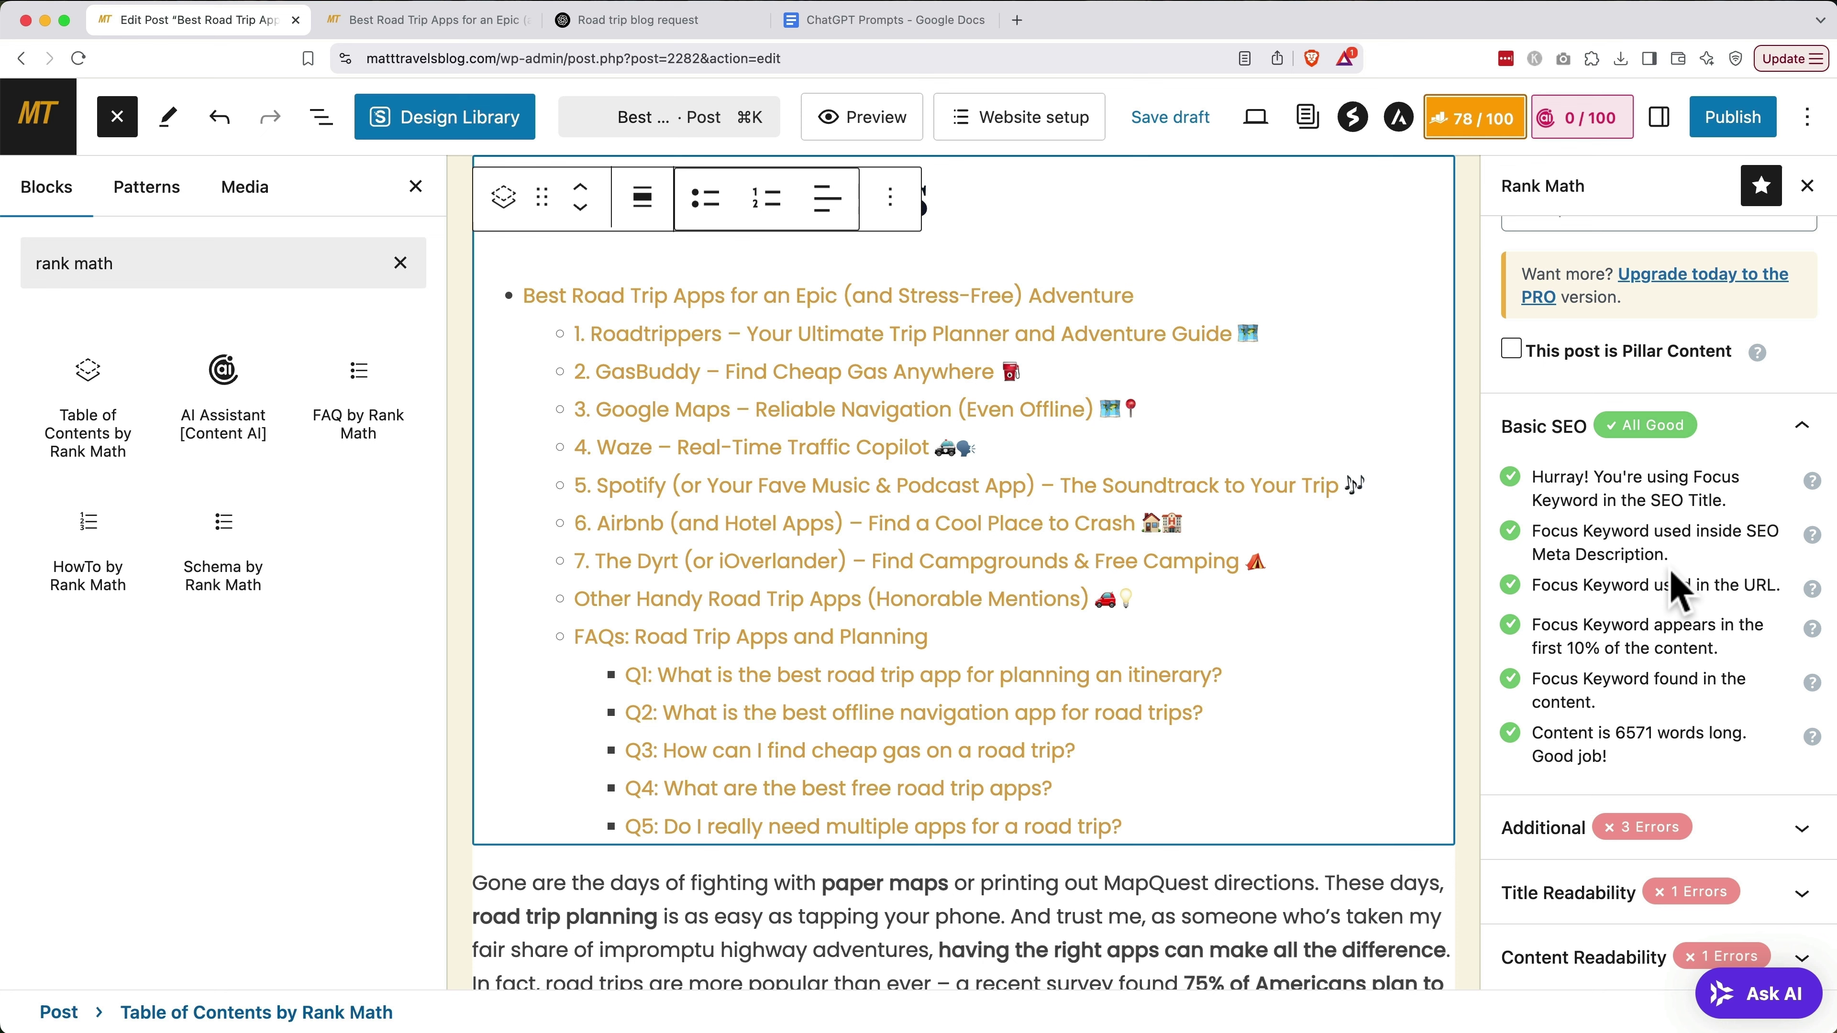
click(1571, 845)
scroll(1573, 839, down, 6)
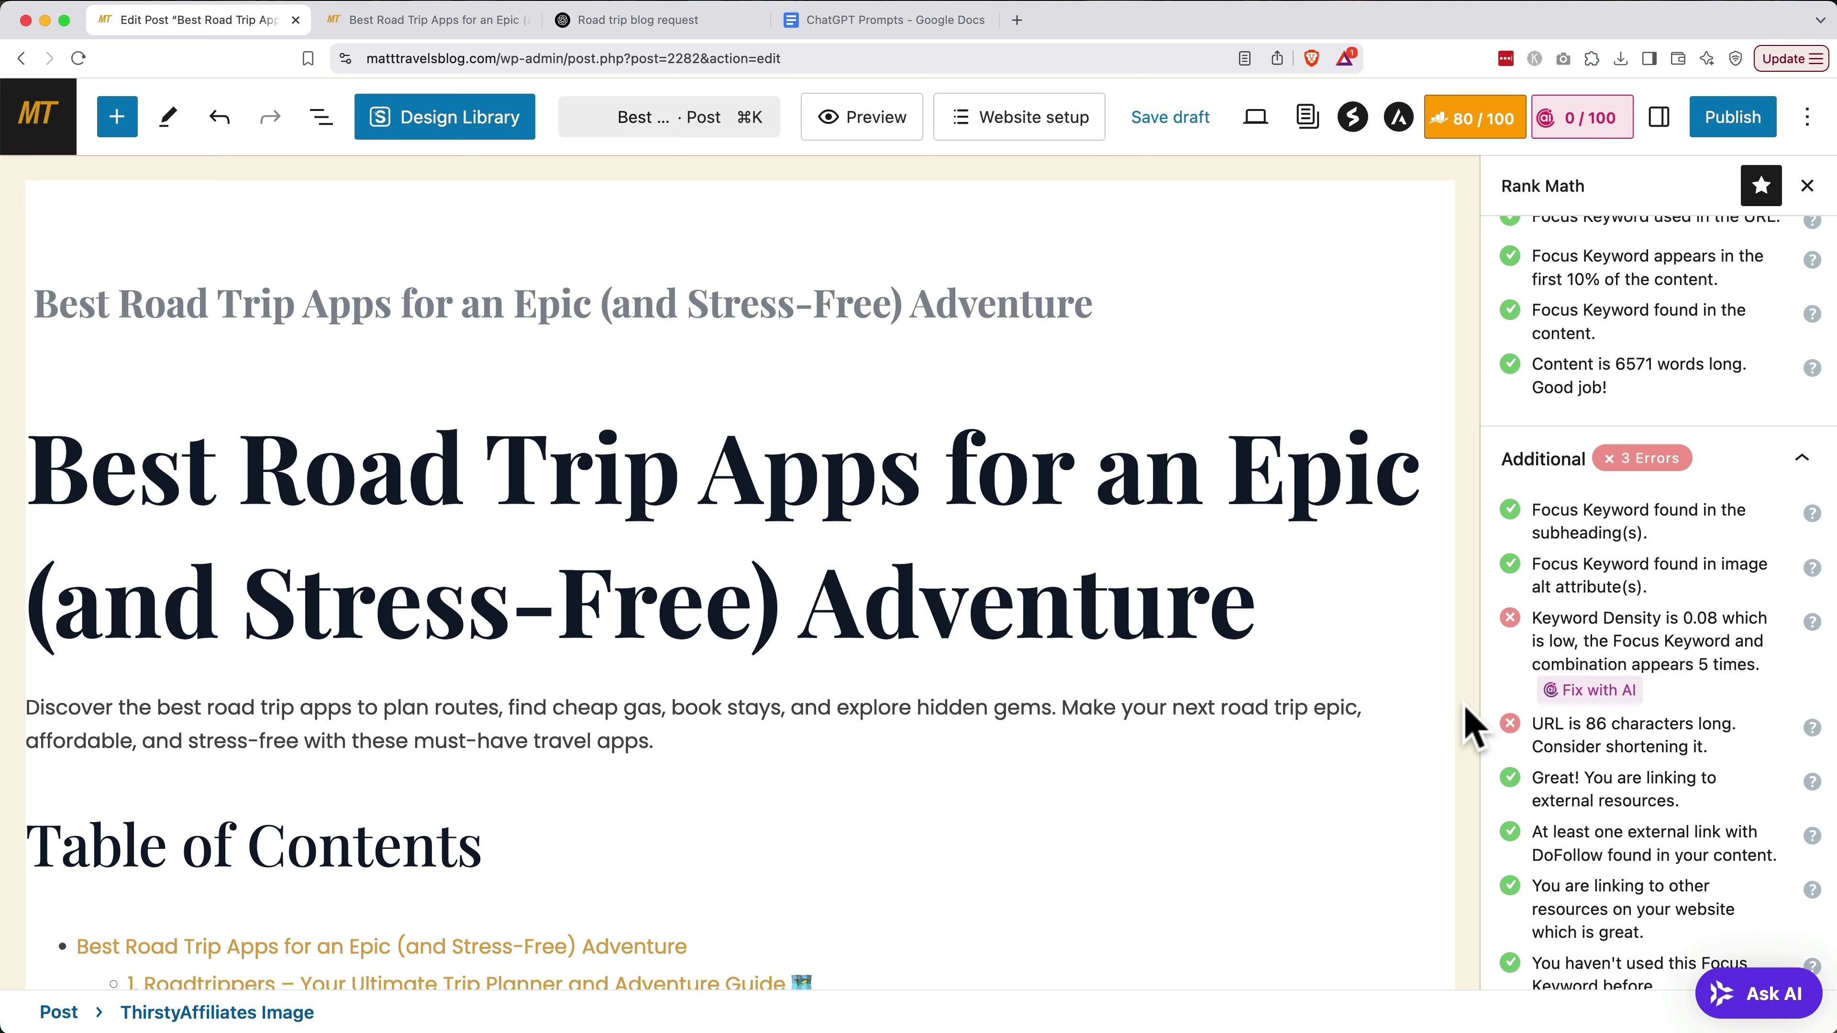
Ask ChatGPT where to add 'best road trip apps' to raise keyword density from .08 to about 1%
key(super+3)
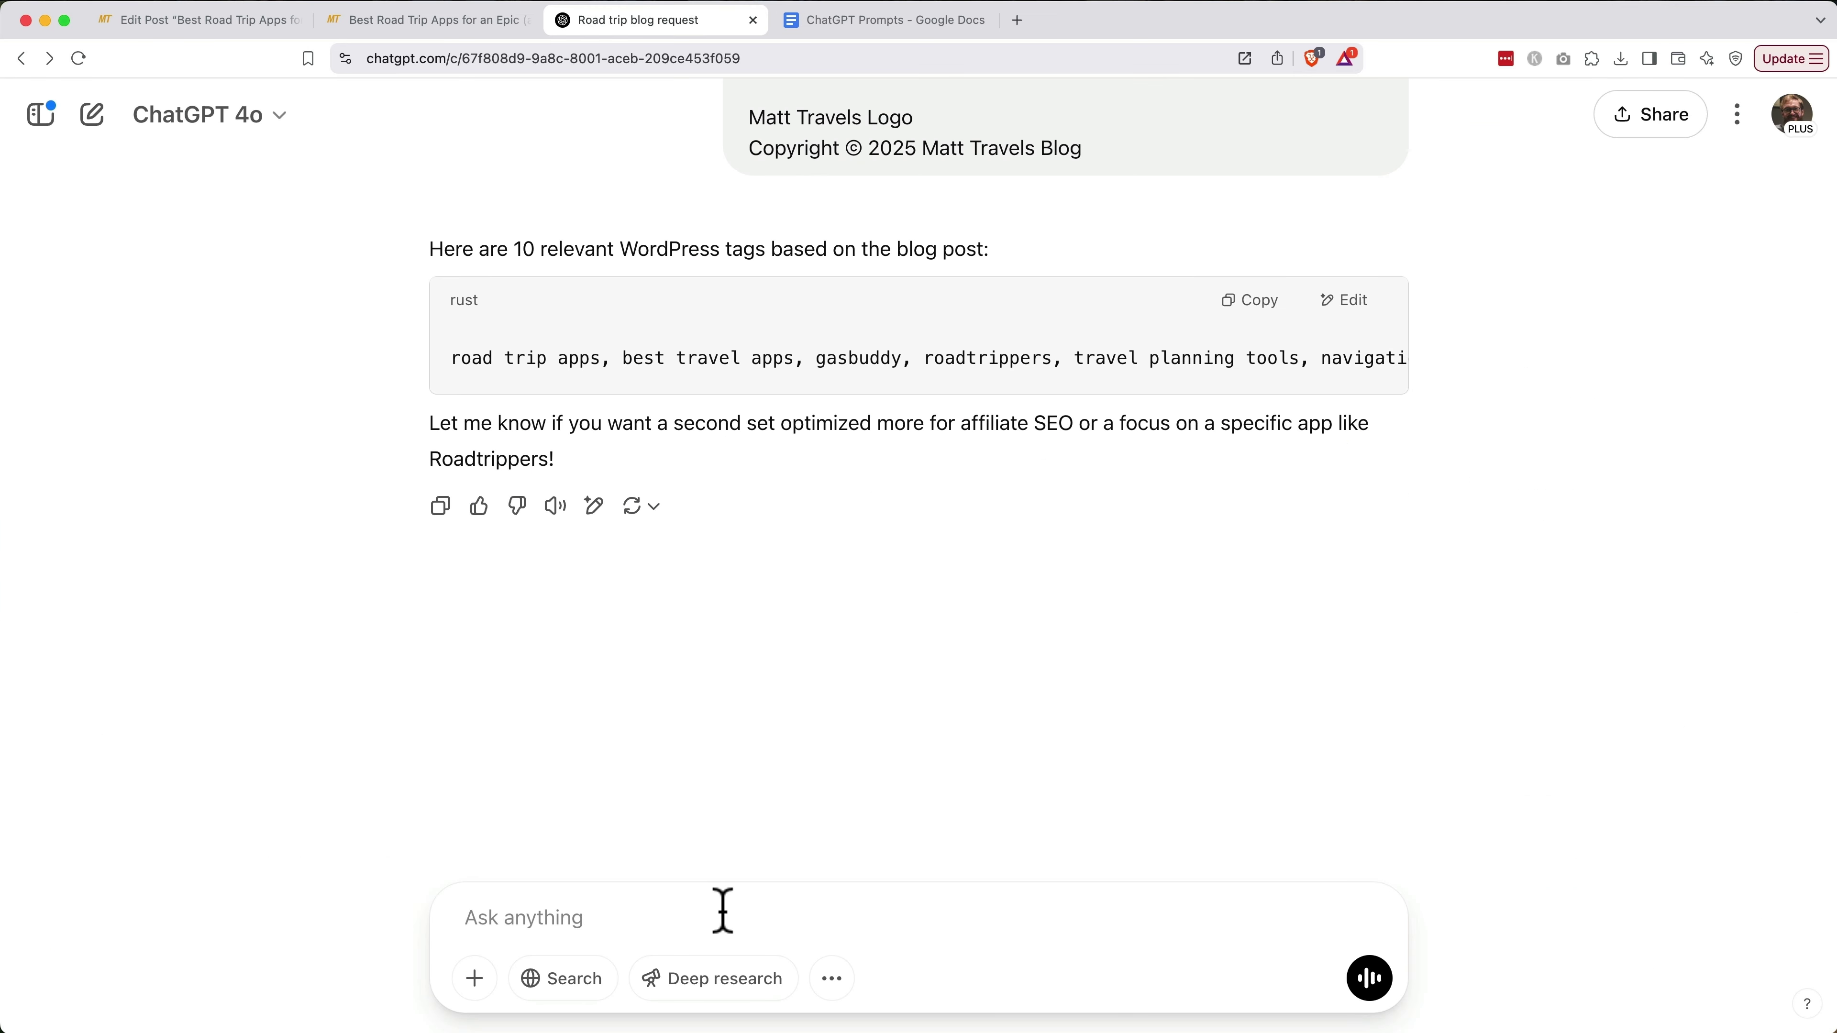
text(My keyword density is around .08. Can you suggest where to natur)
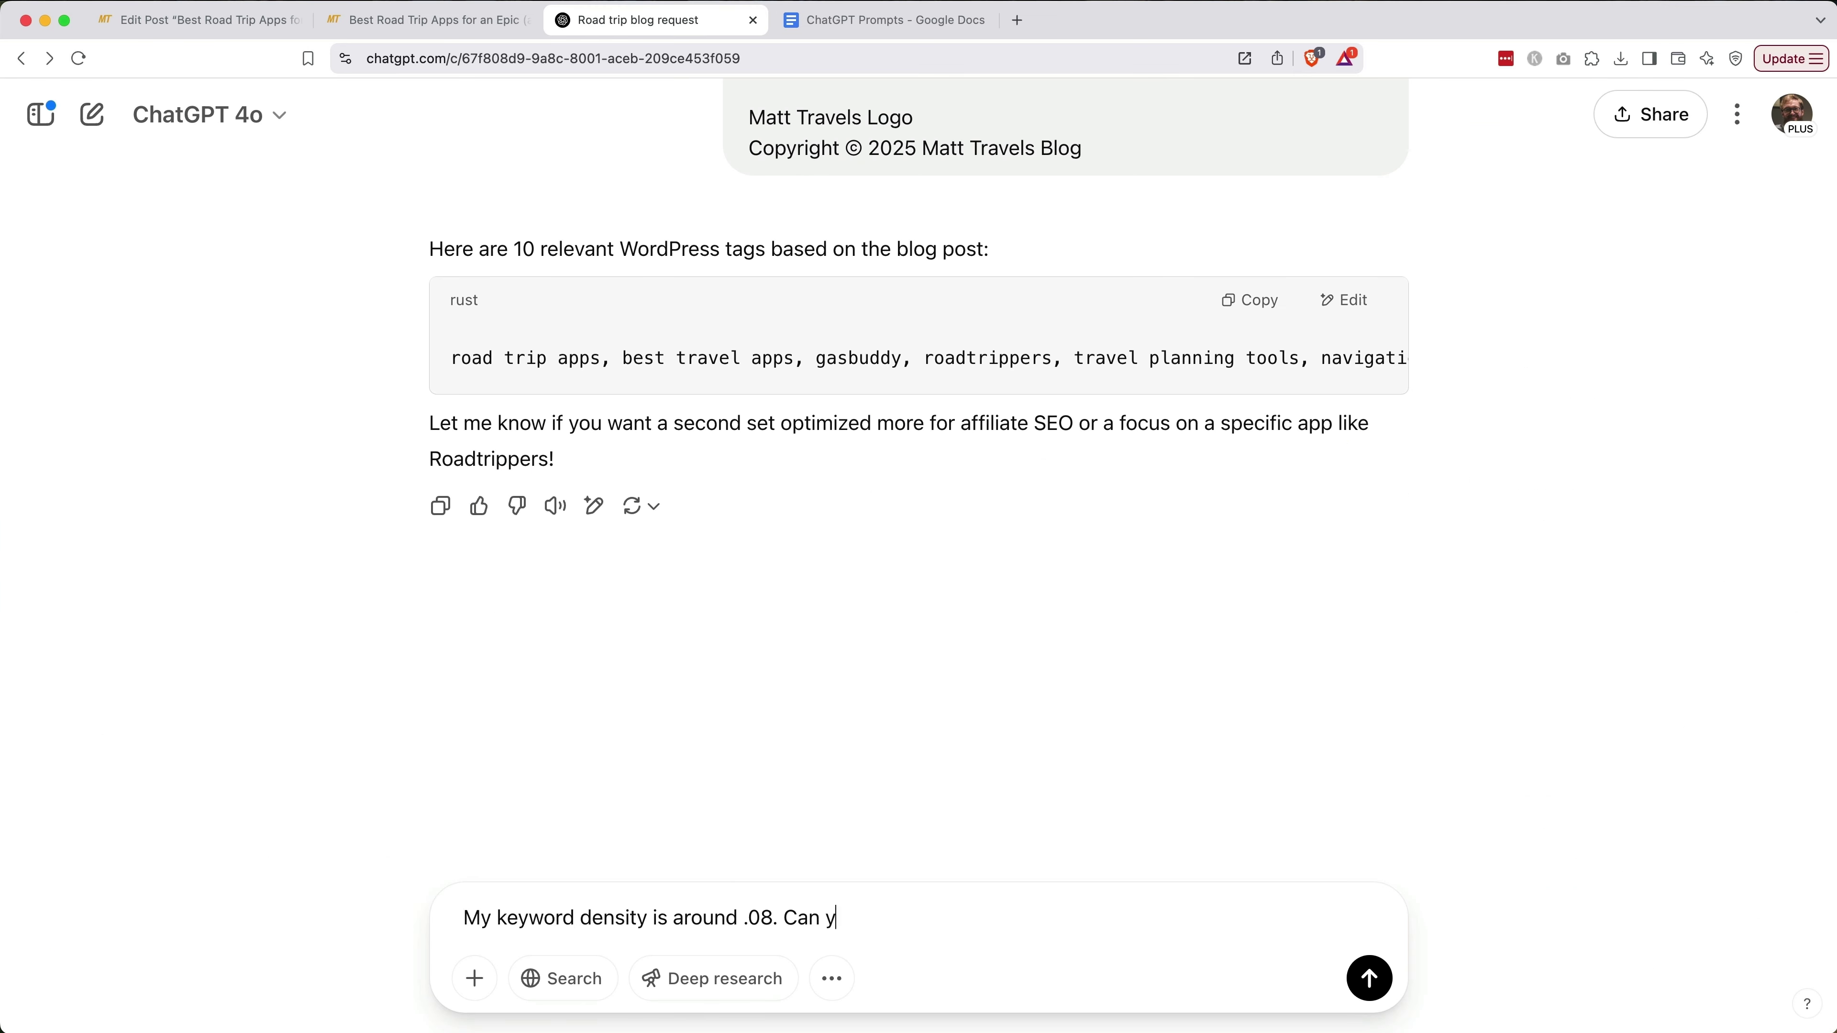
text(ally add my focus keyword (best road trip apps) to bring it up to around 1%?)
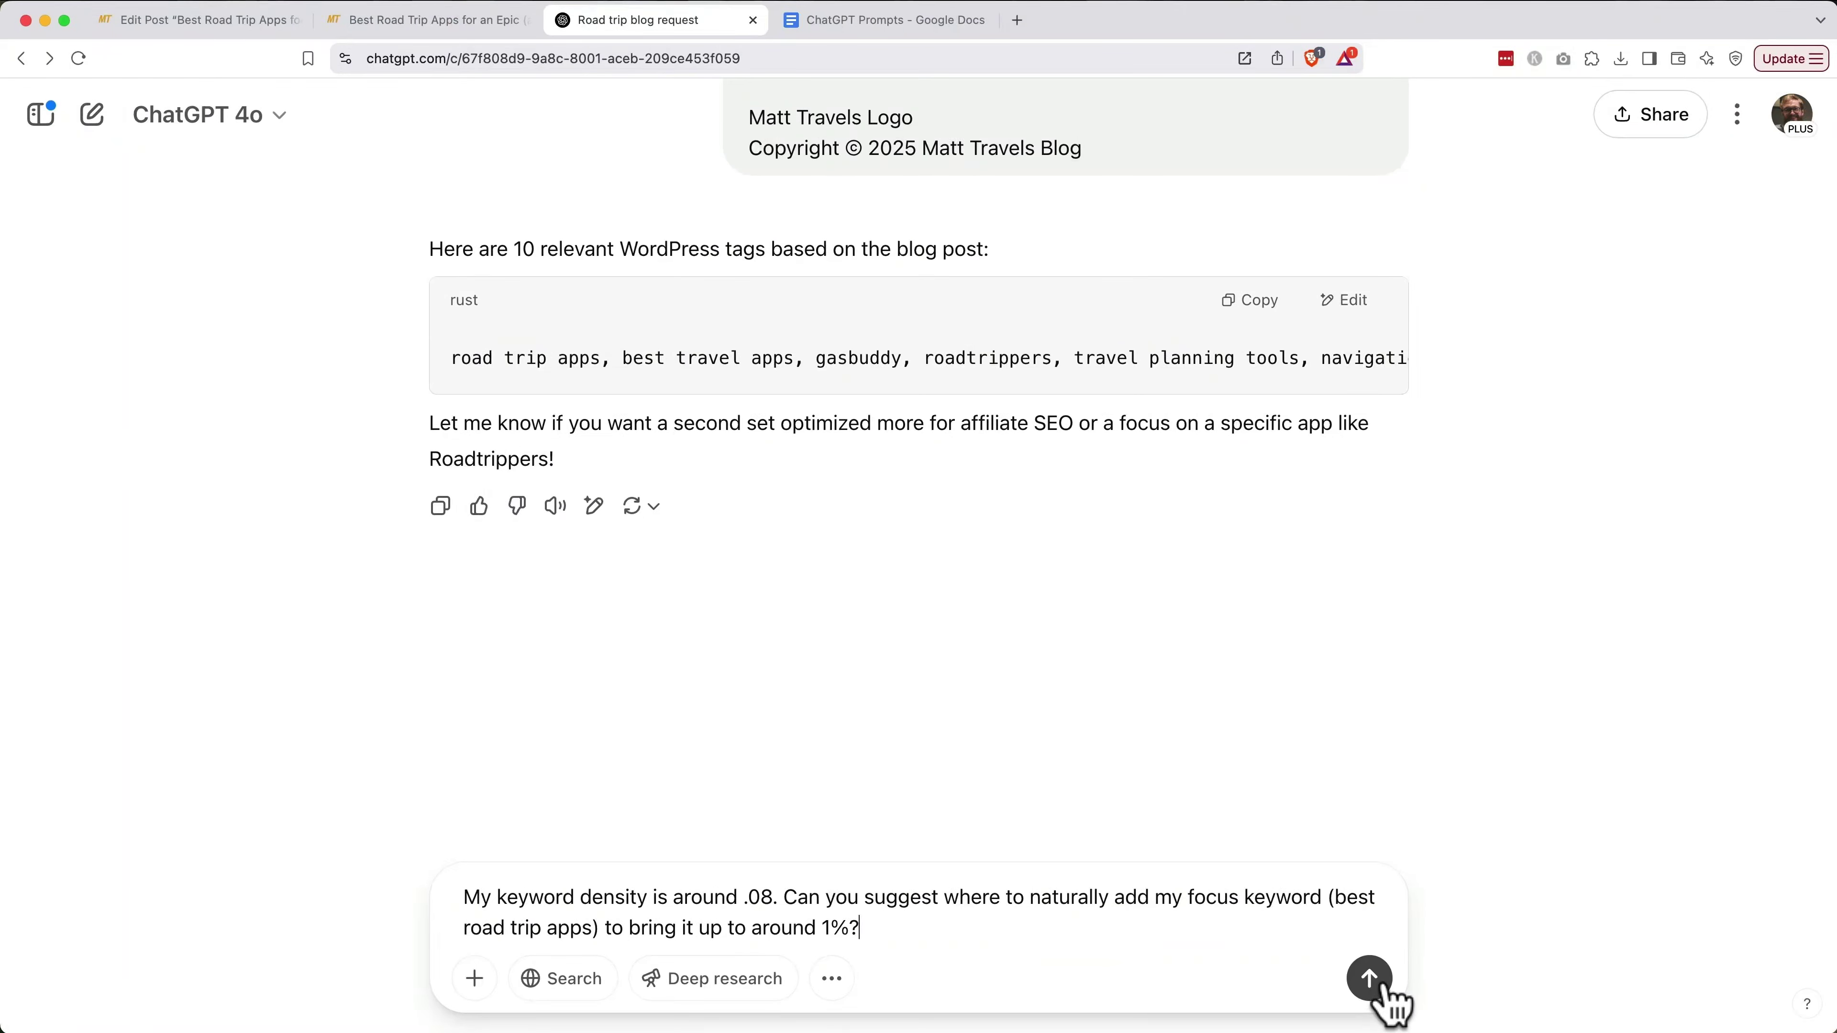
click(1372, 986)
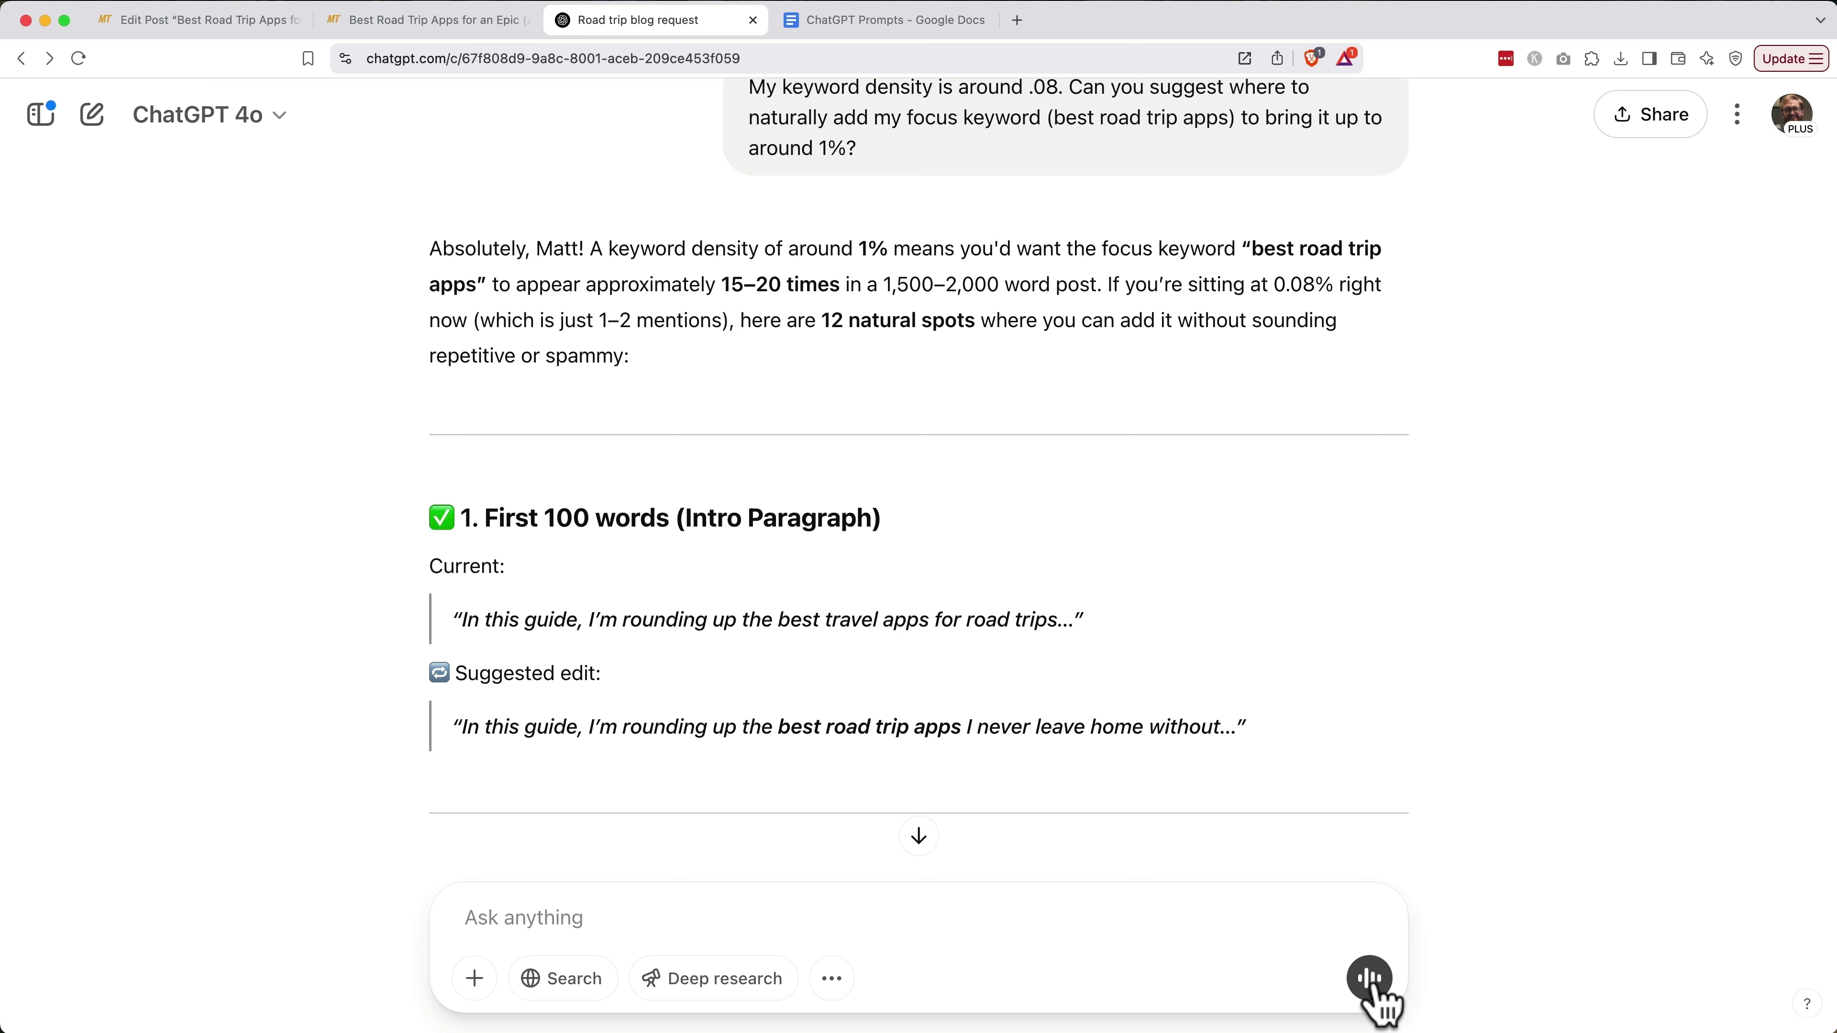
scroll(1479, 702, down, 4)
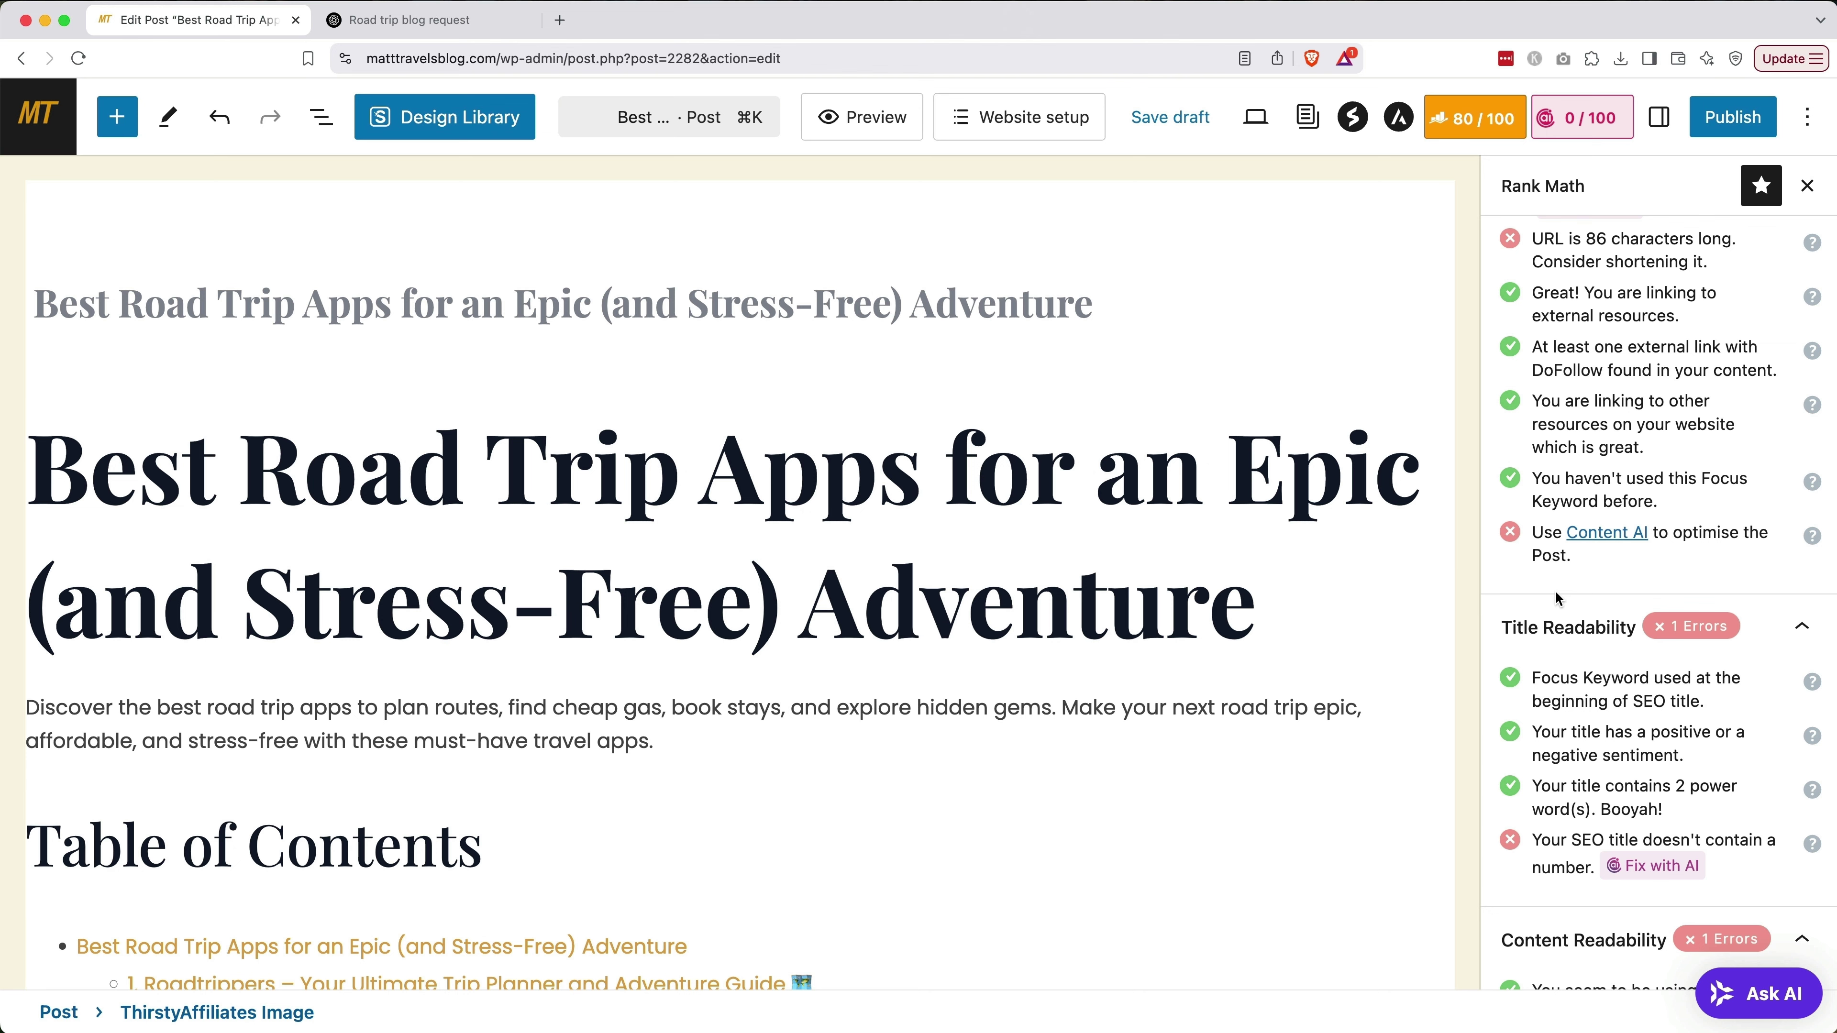
Trim the 'for-an-epic-and-stress-free-adventure' tail so the permalink slug reads best-road-trip-apps
scroll(1554, 591, up, 10)
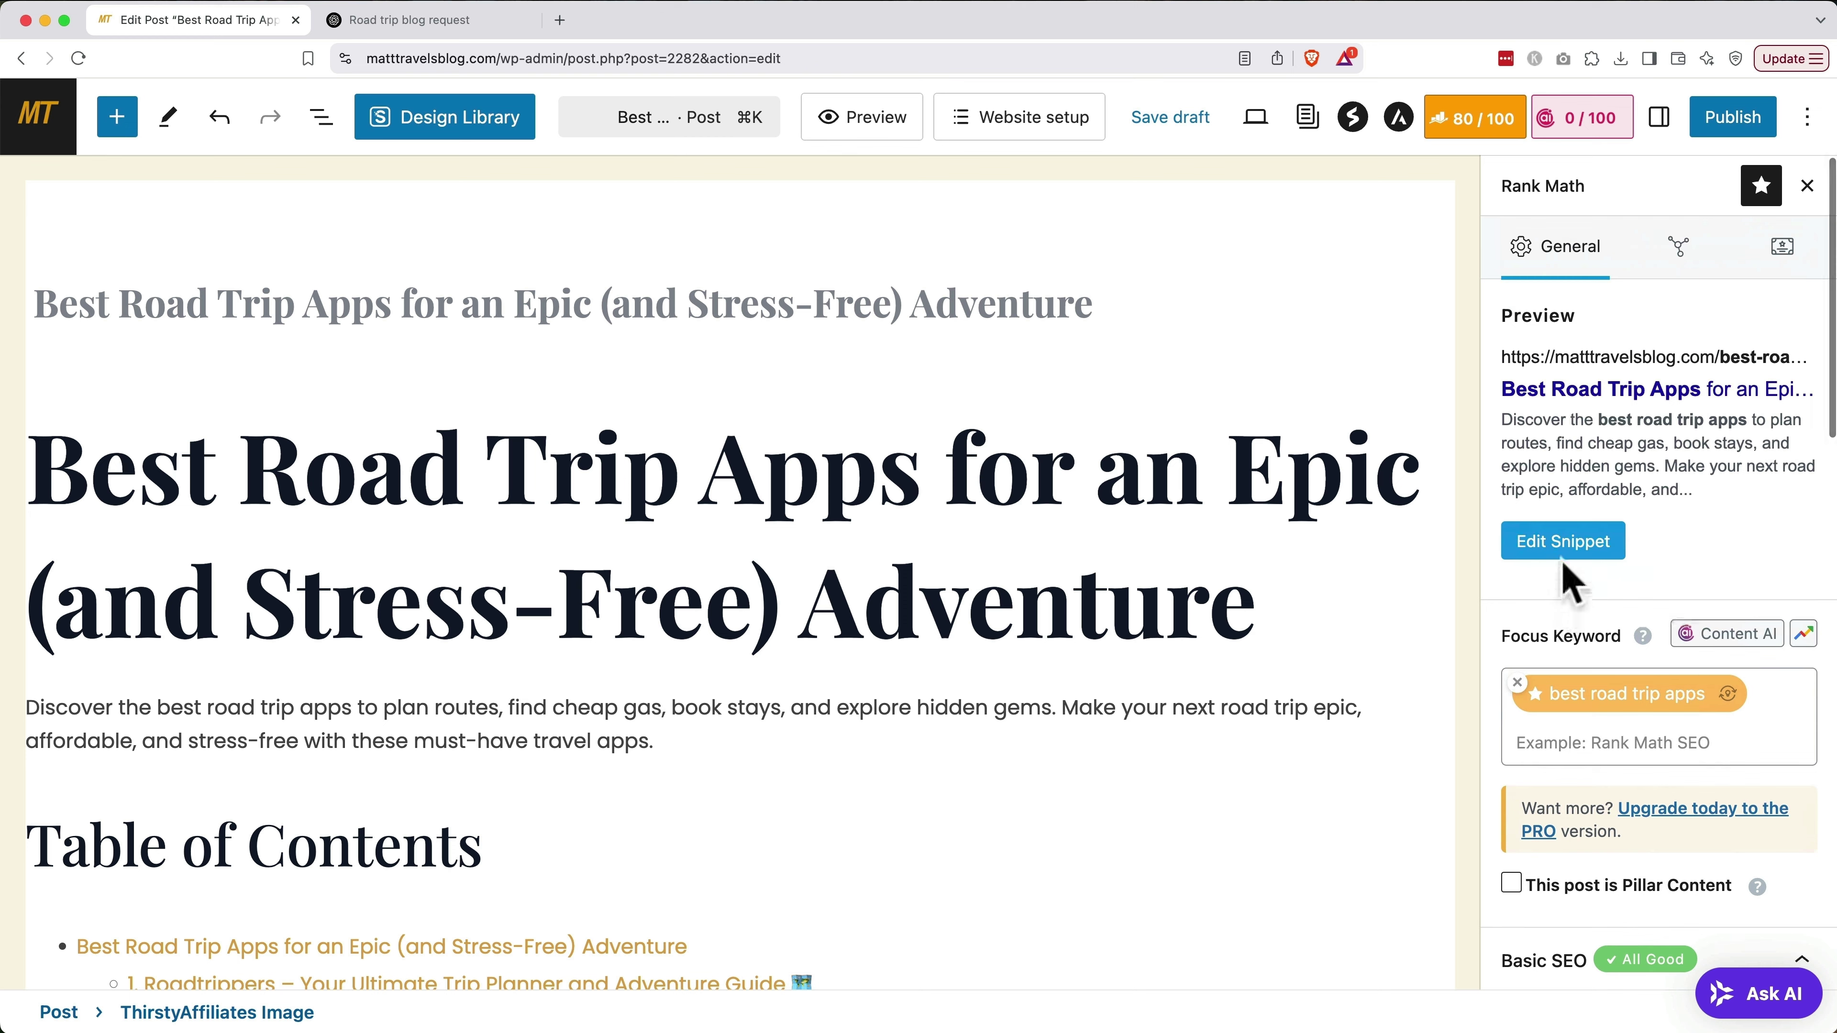
click(1562, 550)
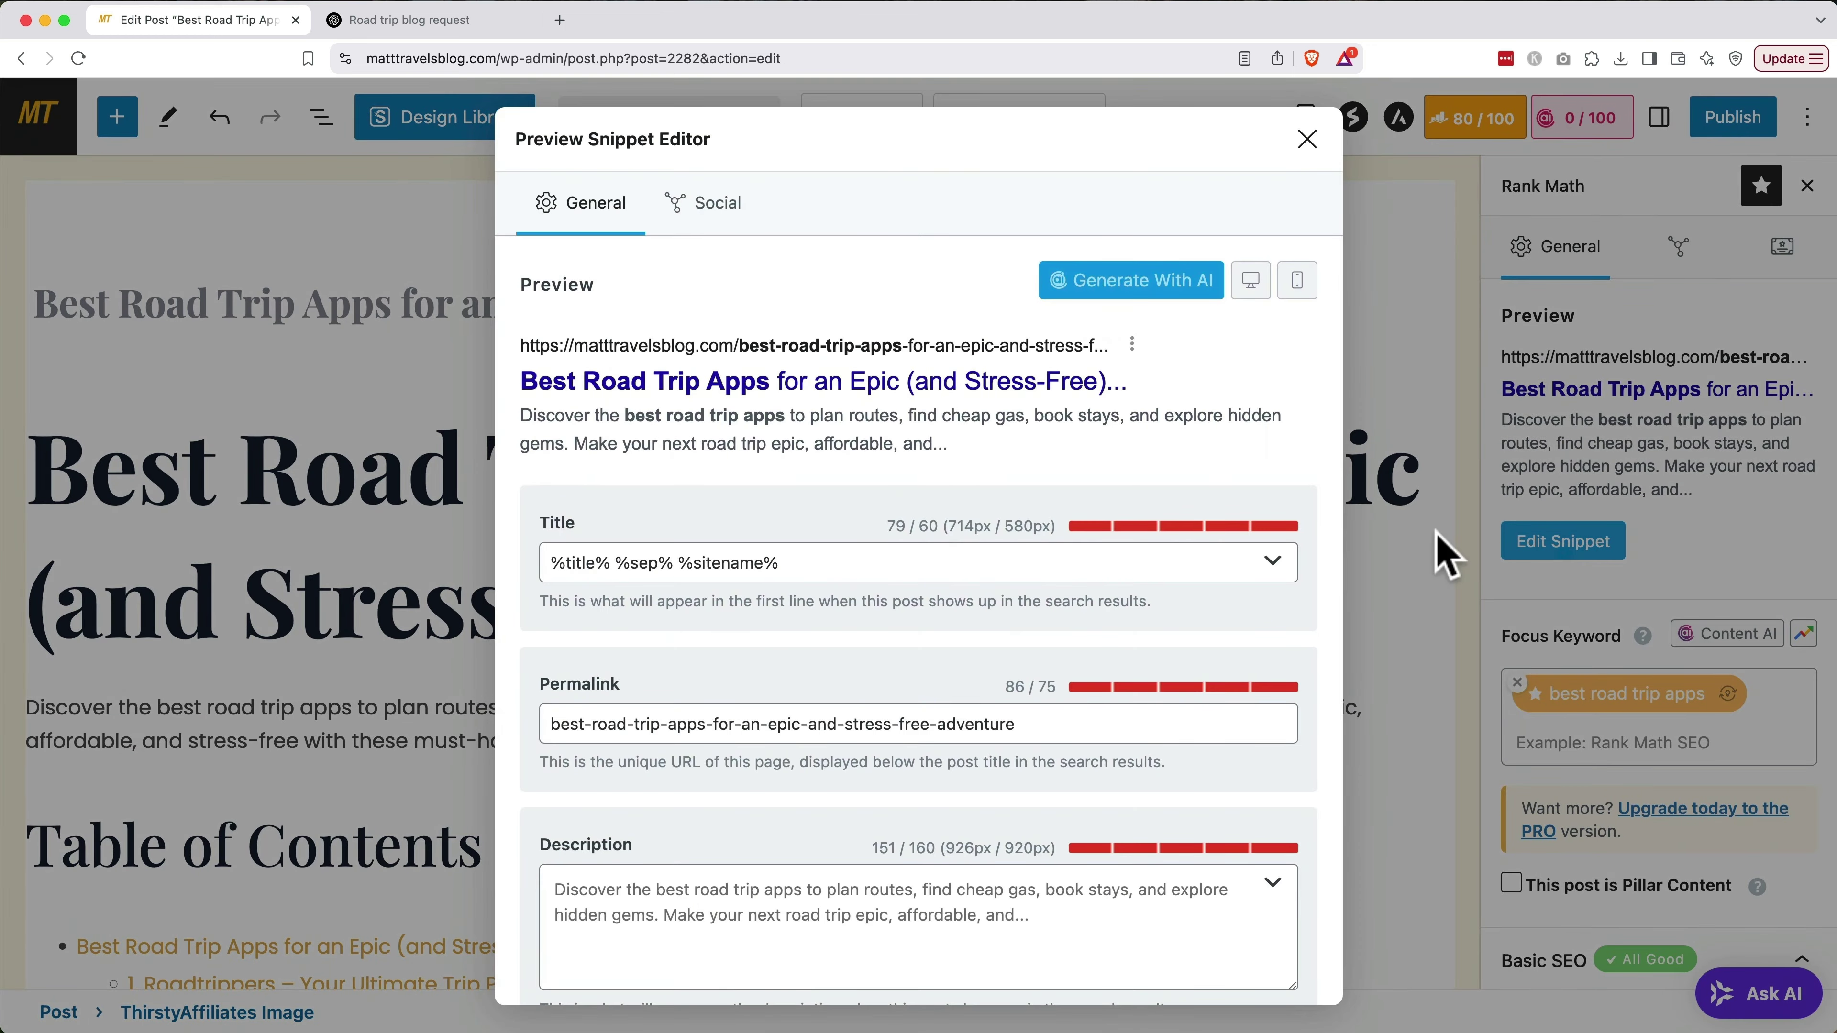
click(1066, 727)
drag(1067, 727, 707, 724)
key(BackSpace)
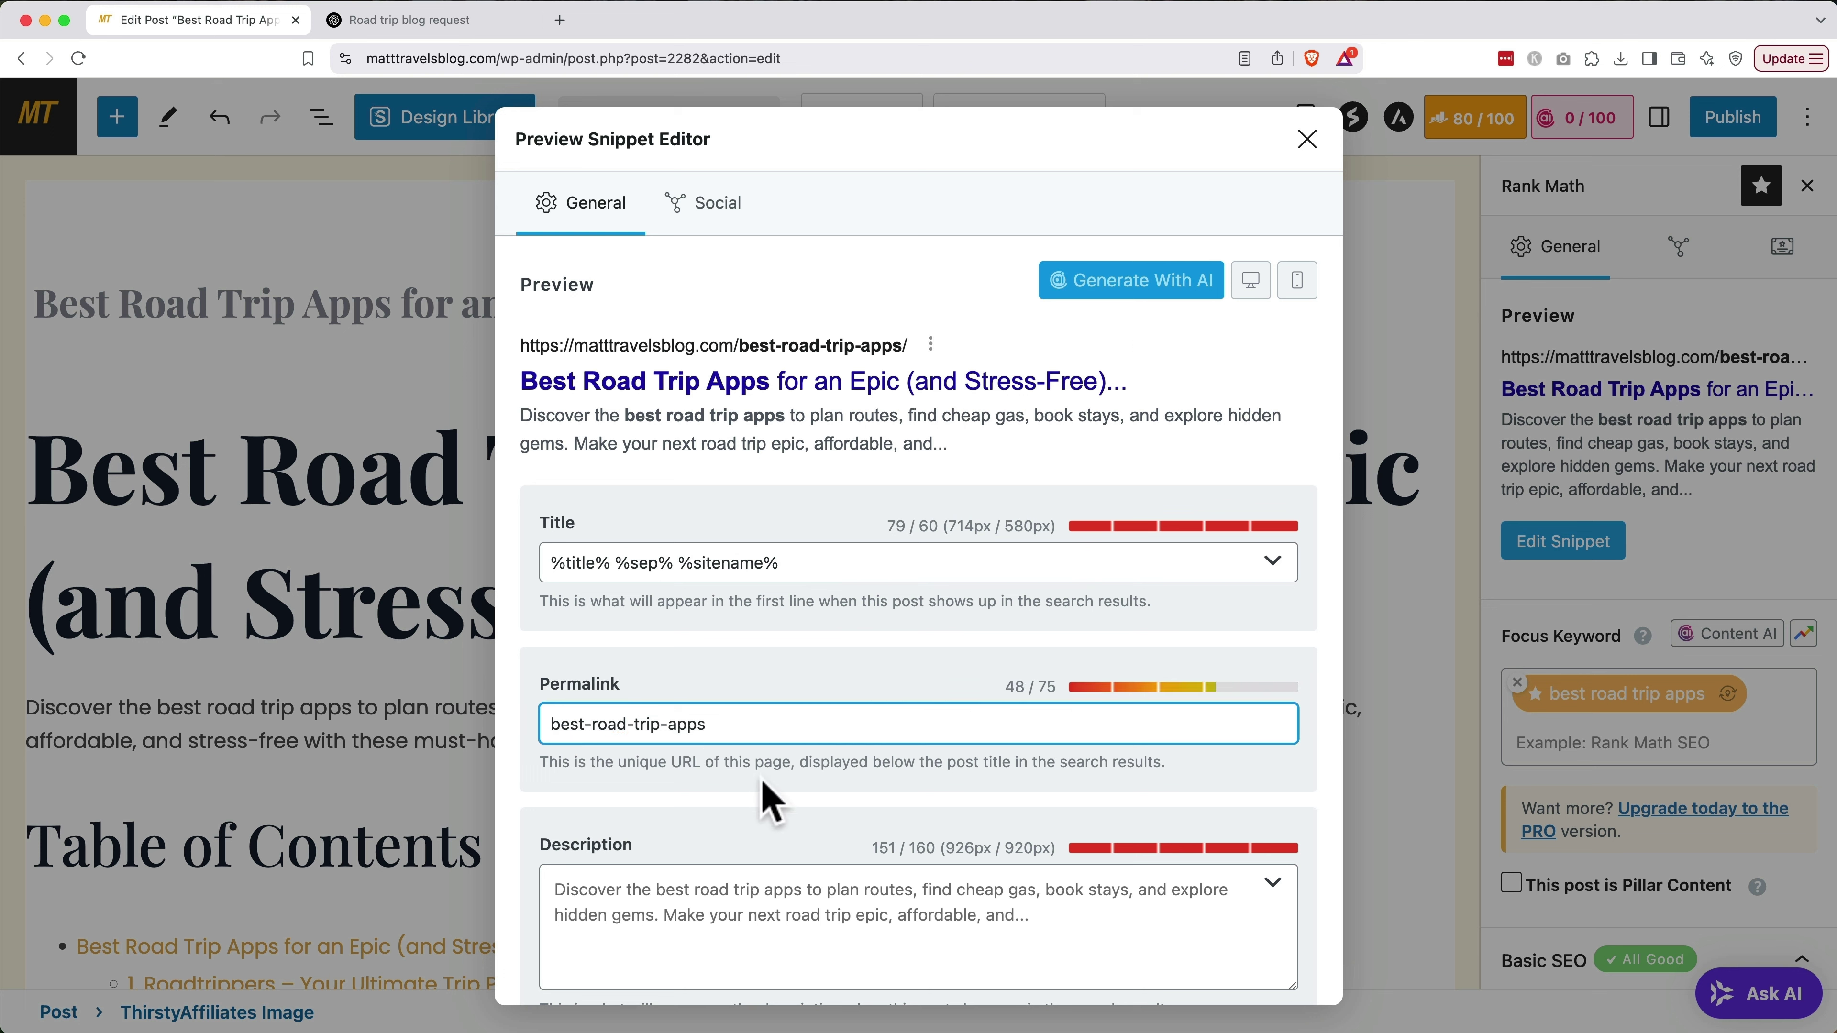
click(1308, 137)
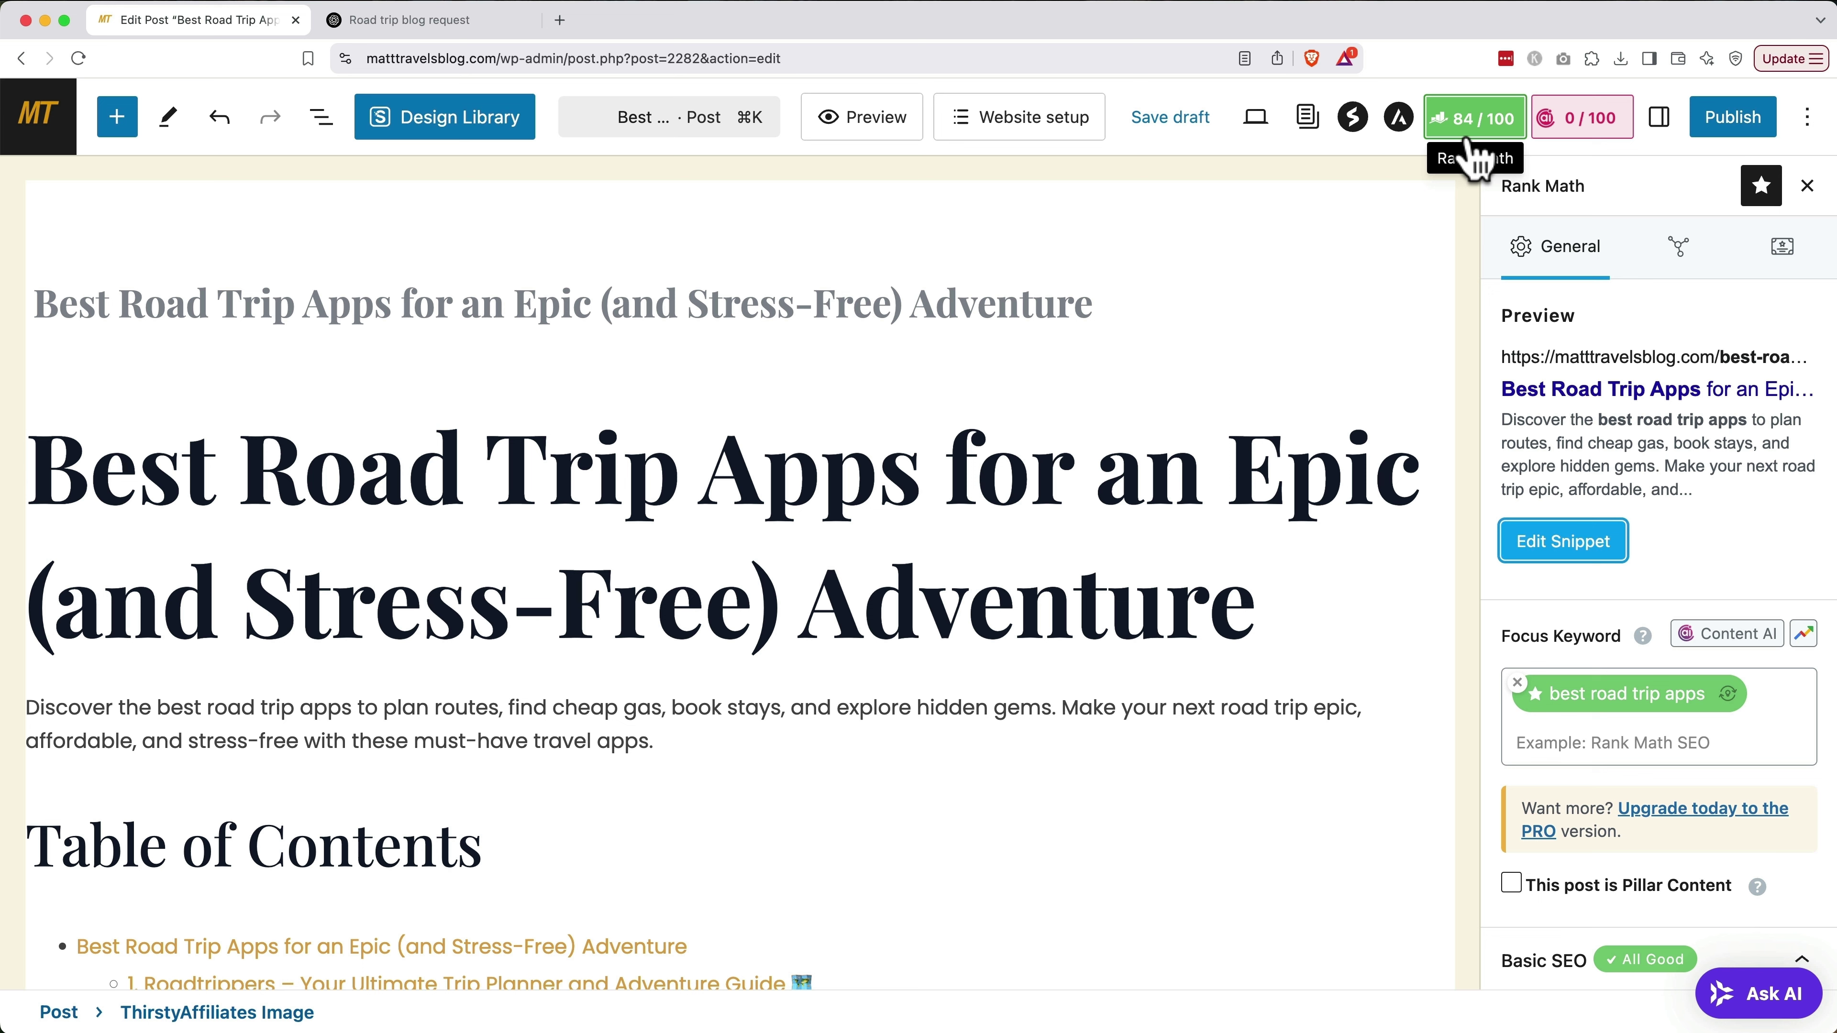
Publish the road trip apps post immediately and view its live page
click(1718, 120)
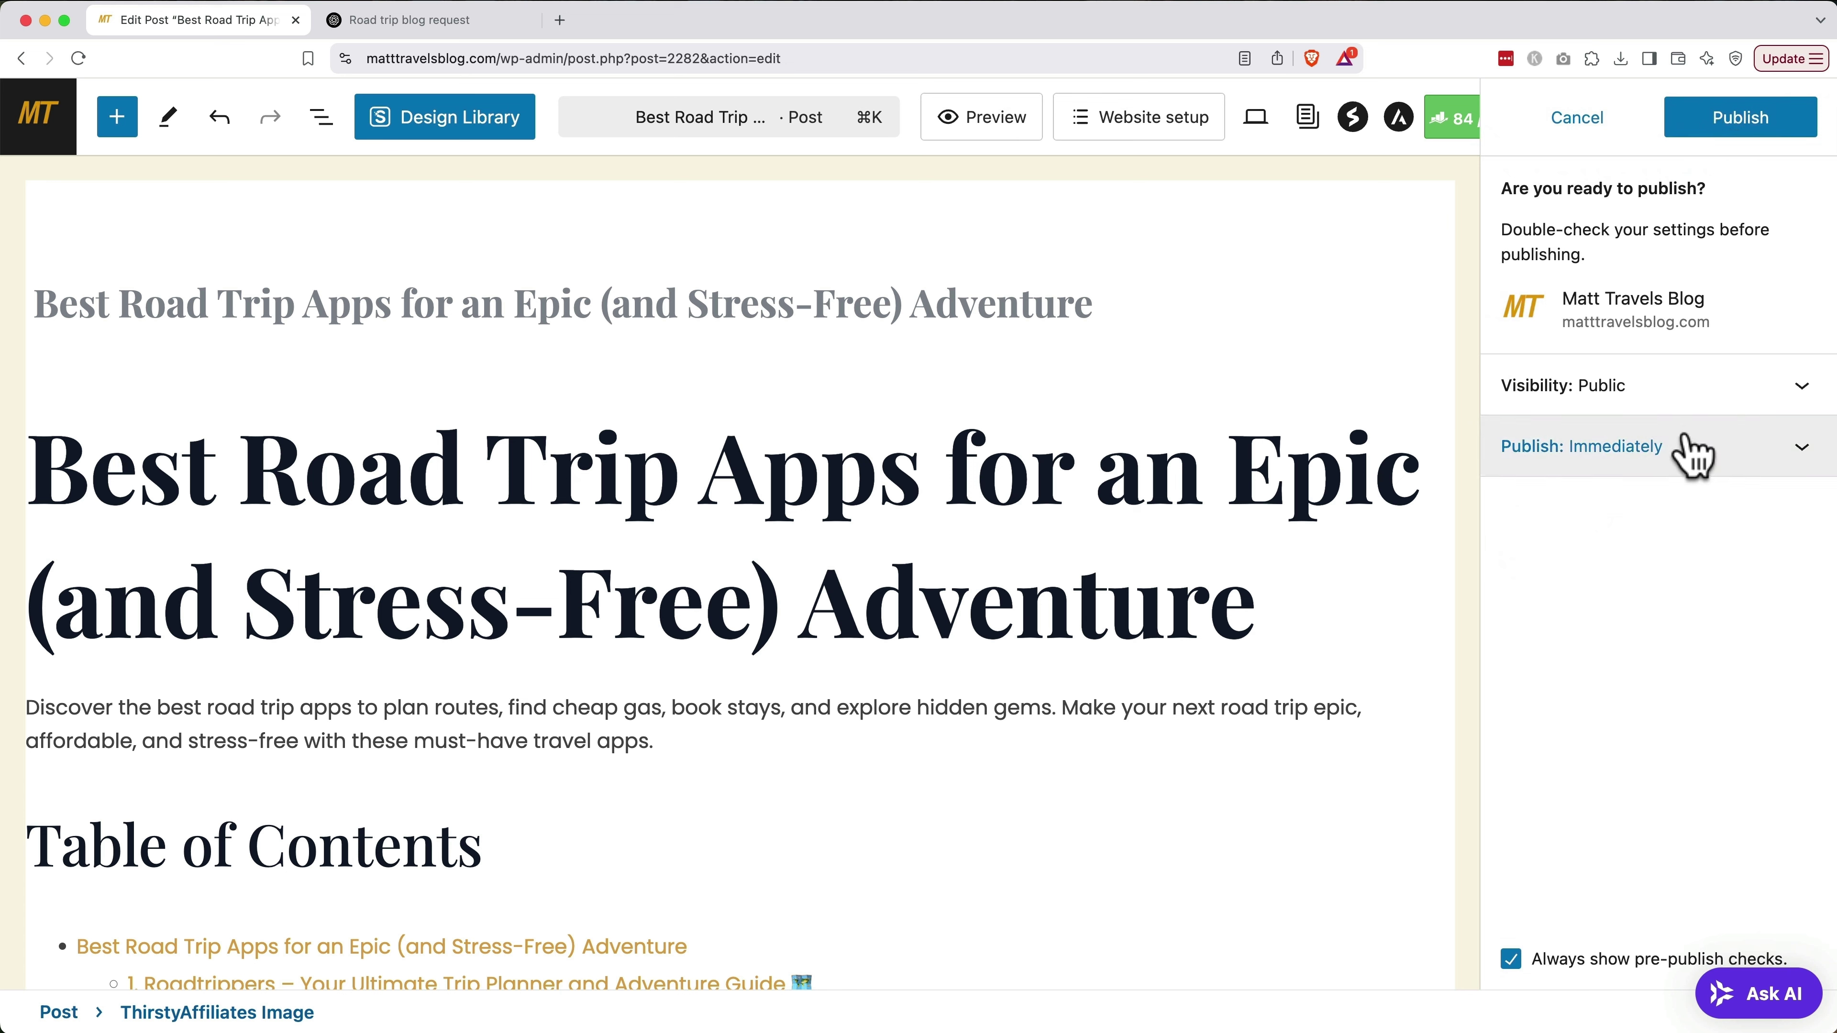
click(1689, 443)
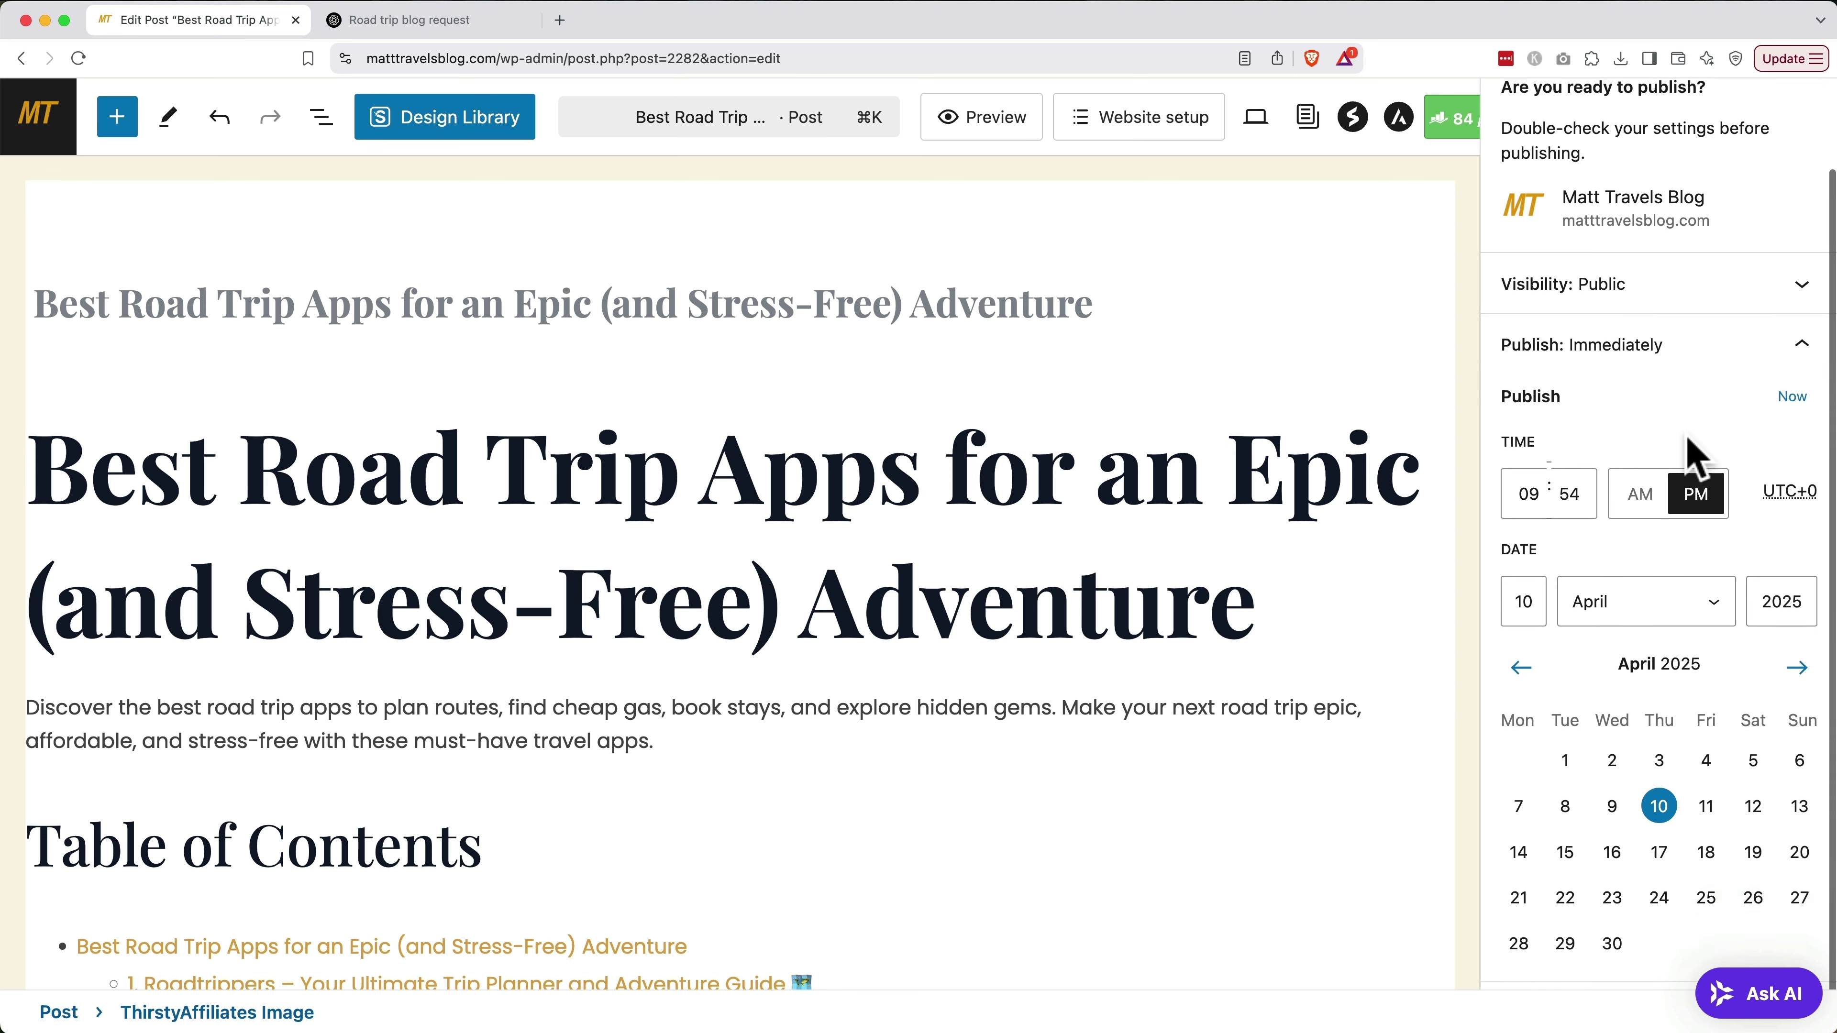
scroll(1690, 444, up, 2)
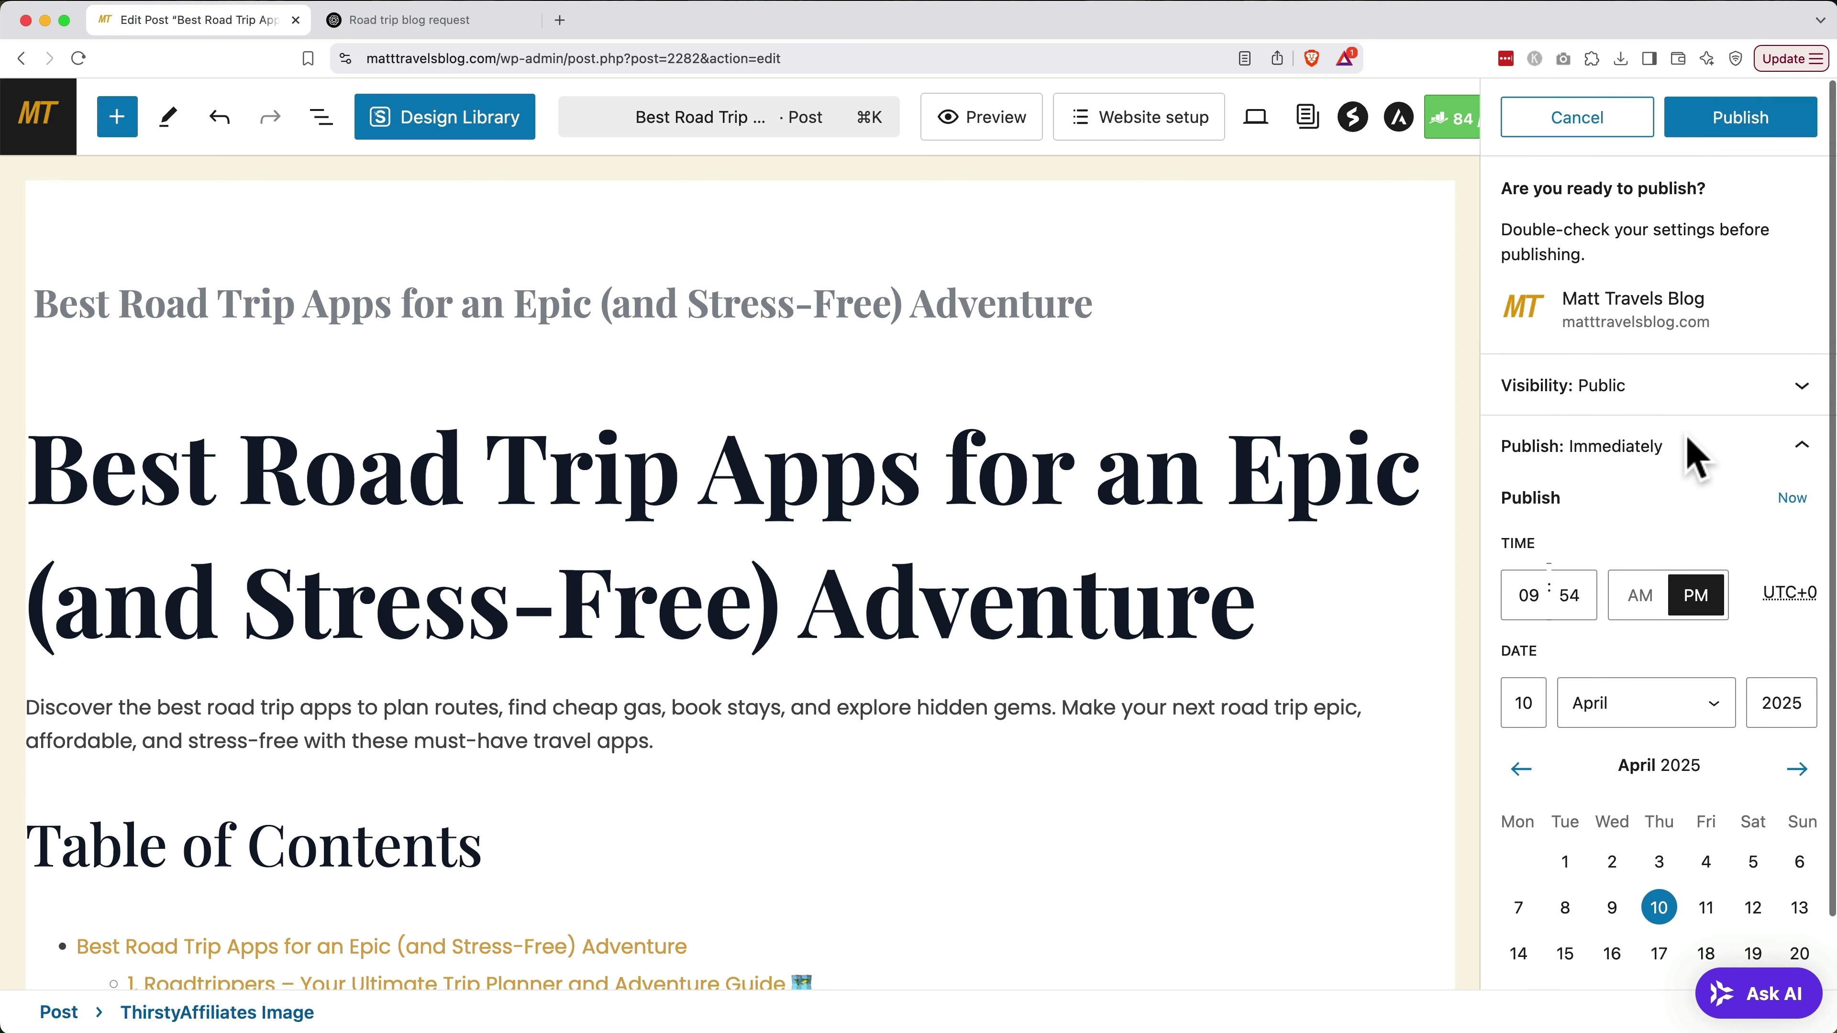
click(1745, 127)
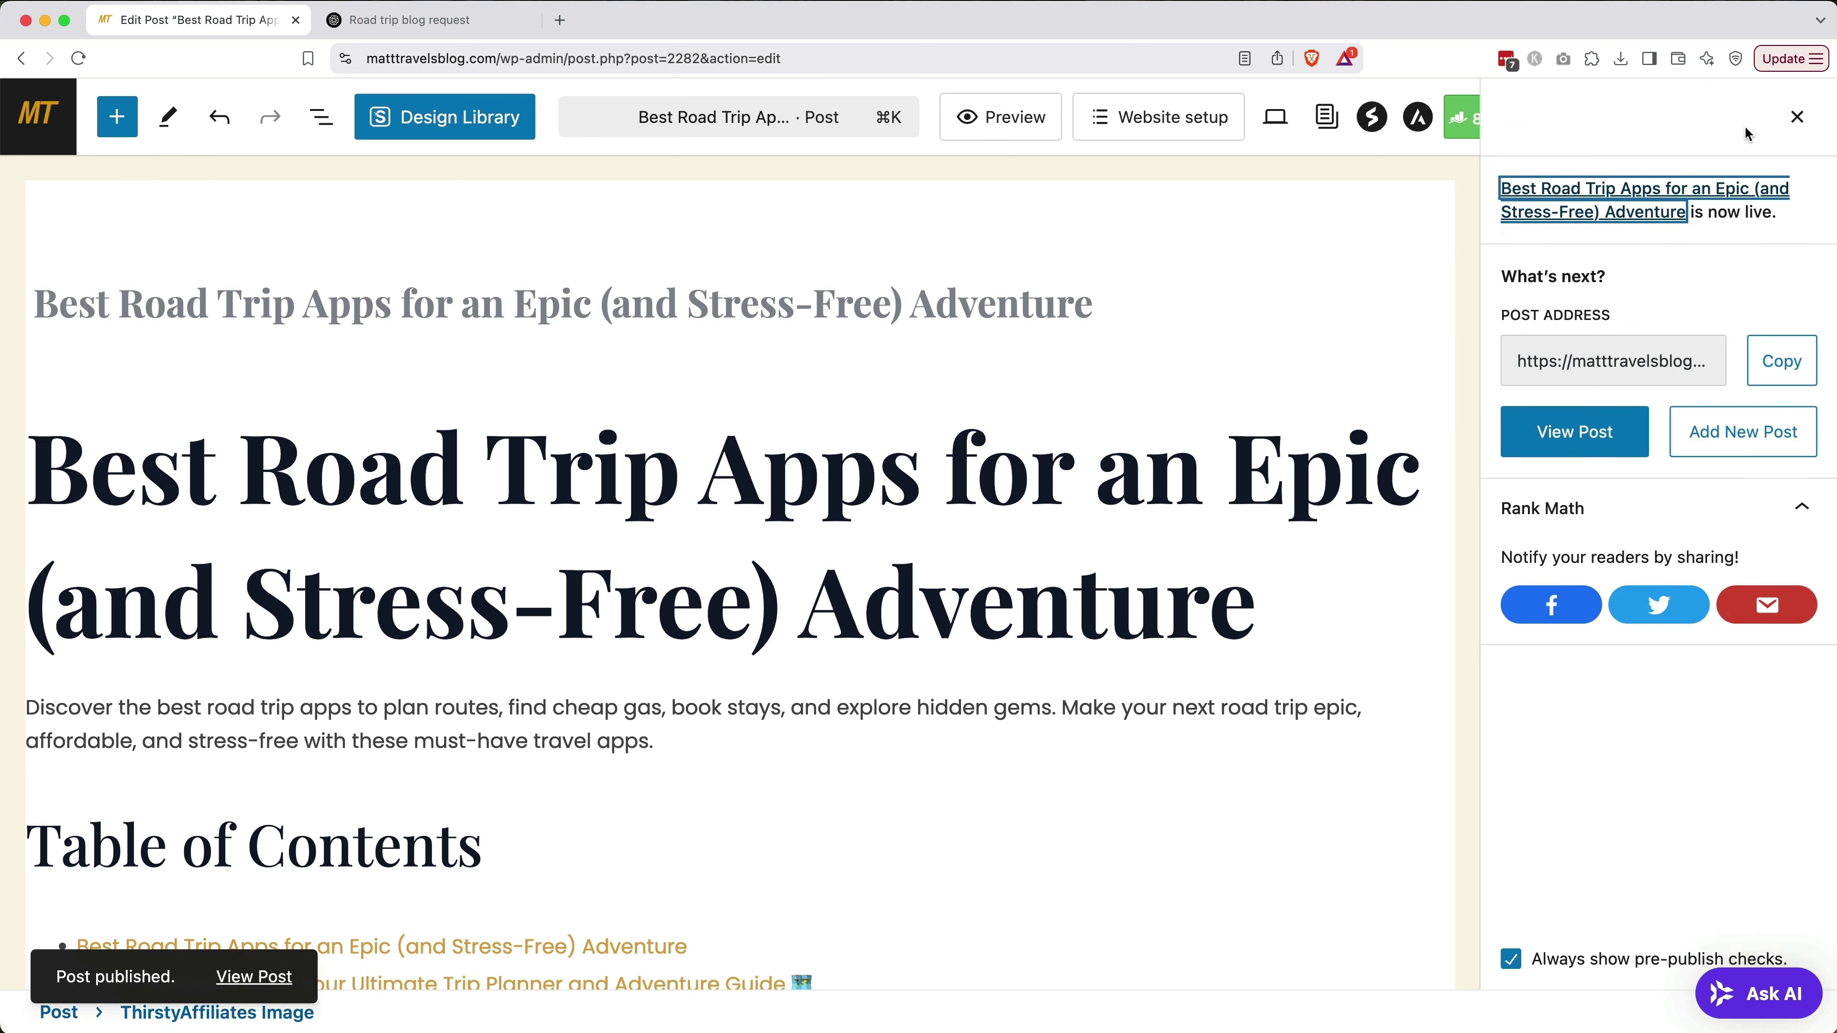
click(1603, 435)
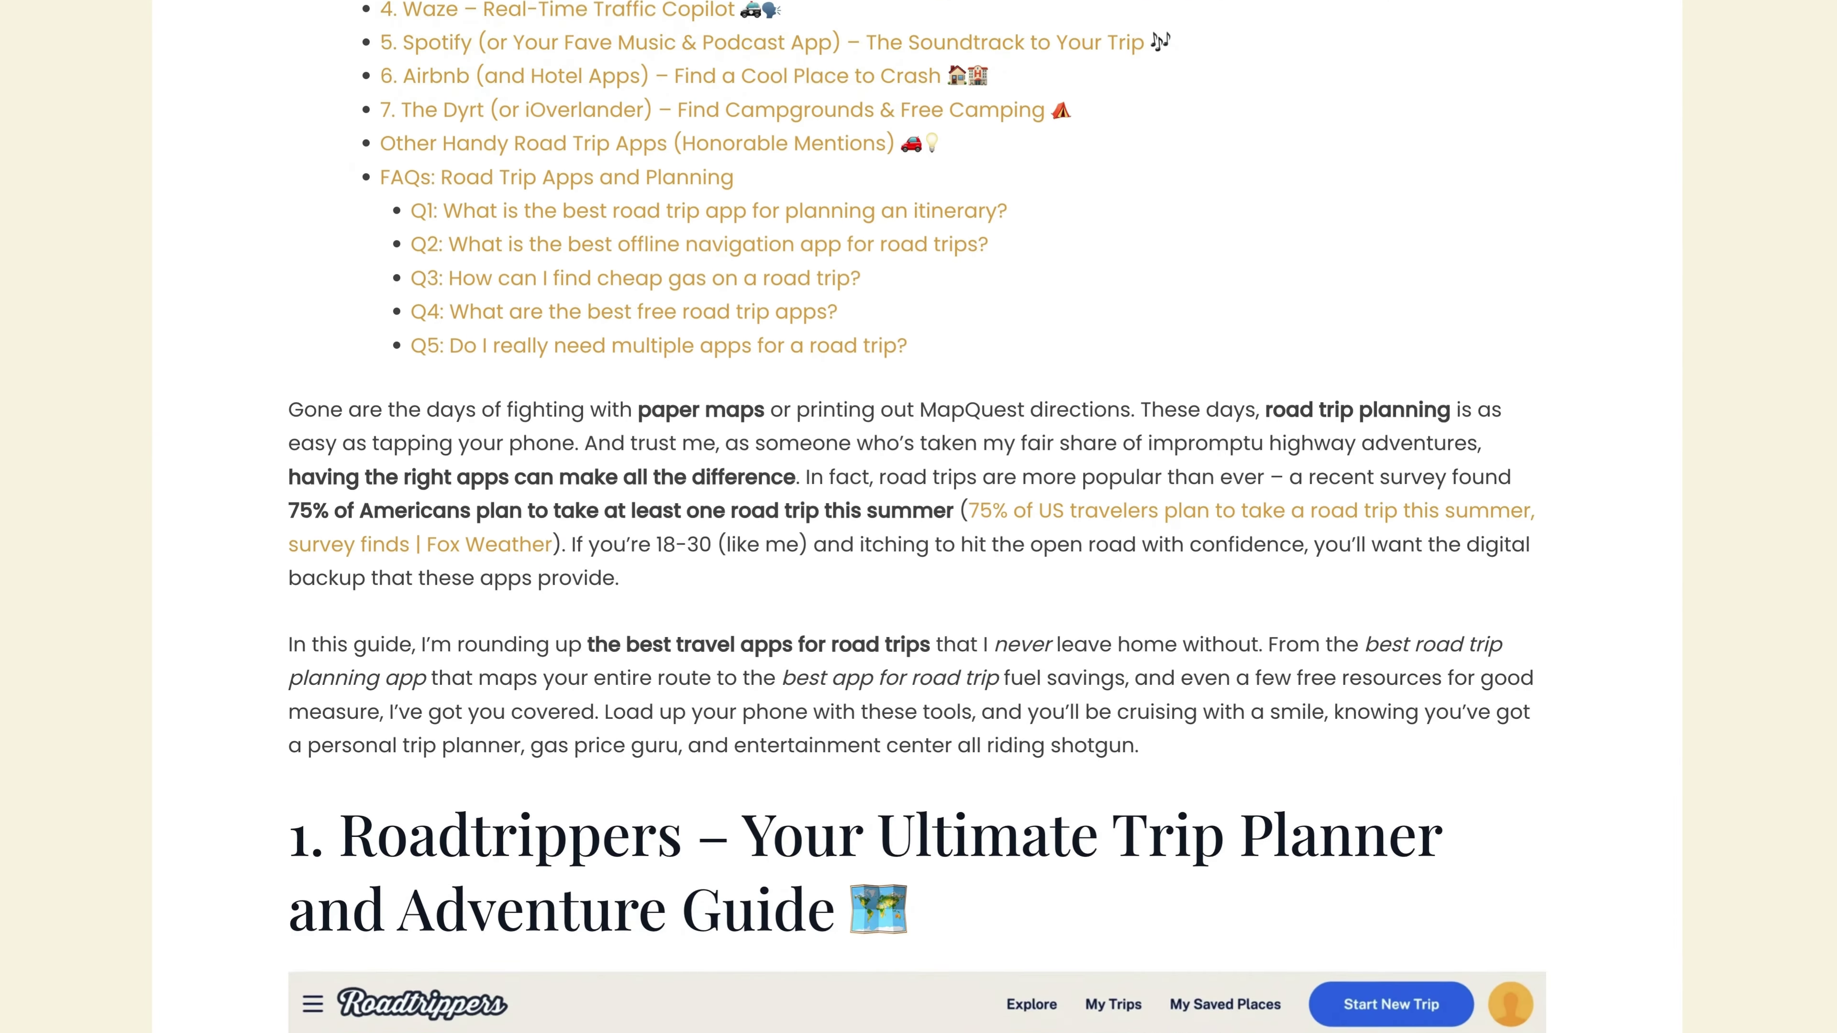
Scroll down the live post to review its featured image, table of contents and content
scroll(917, 517, down, 10)
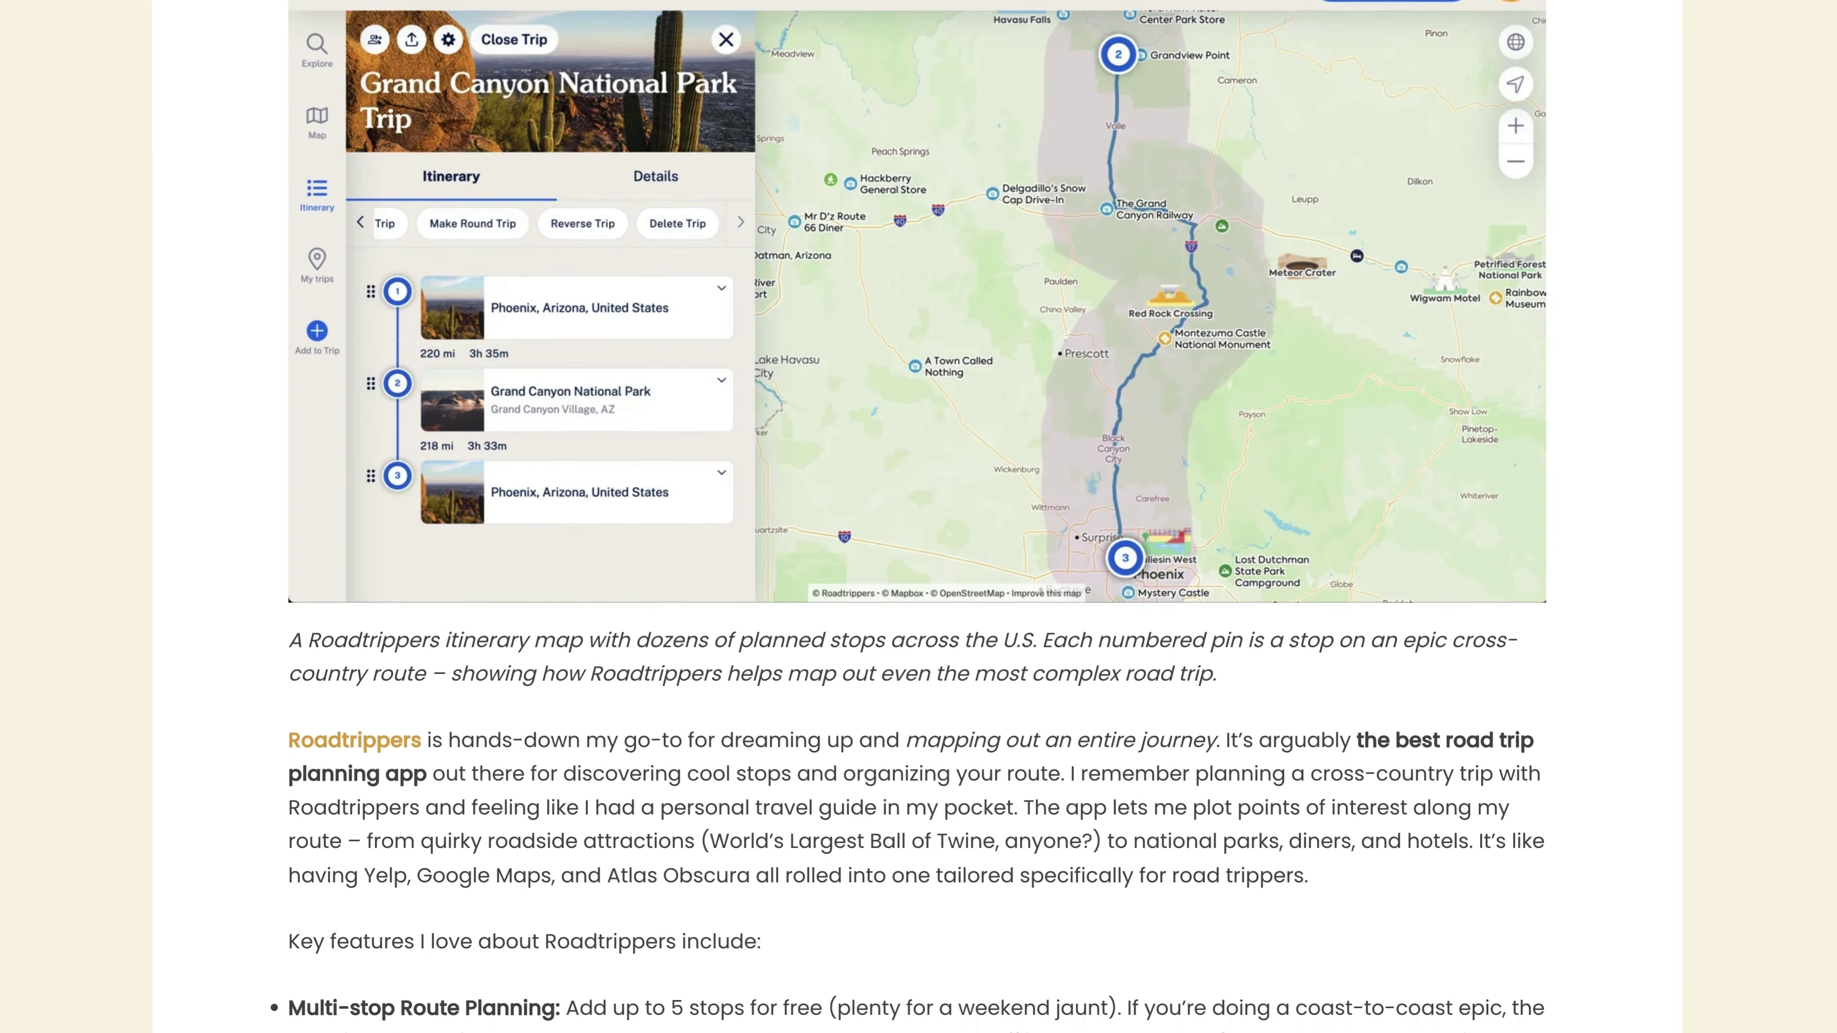
scroll(917, 517, down, 6)
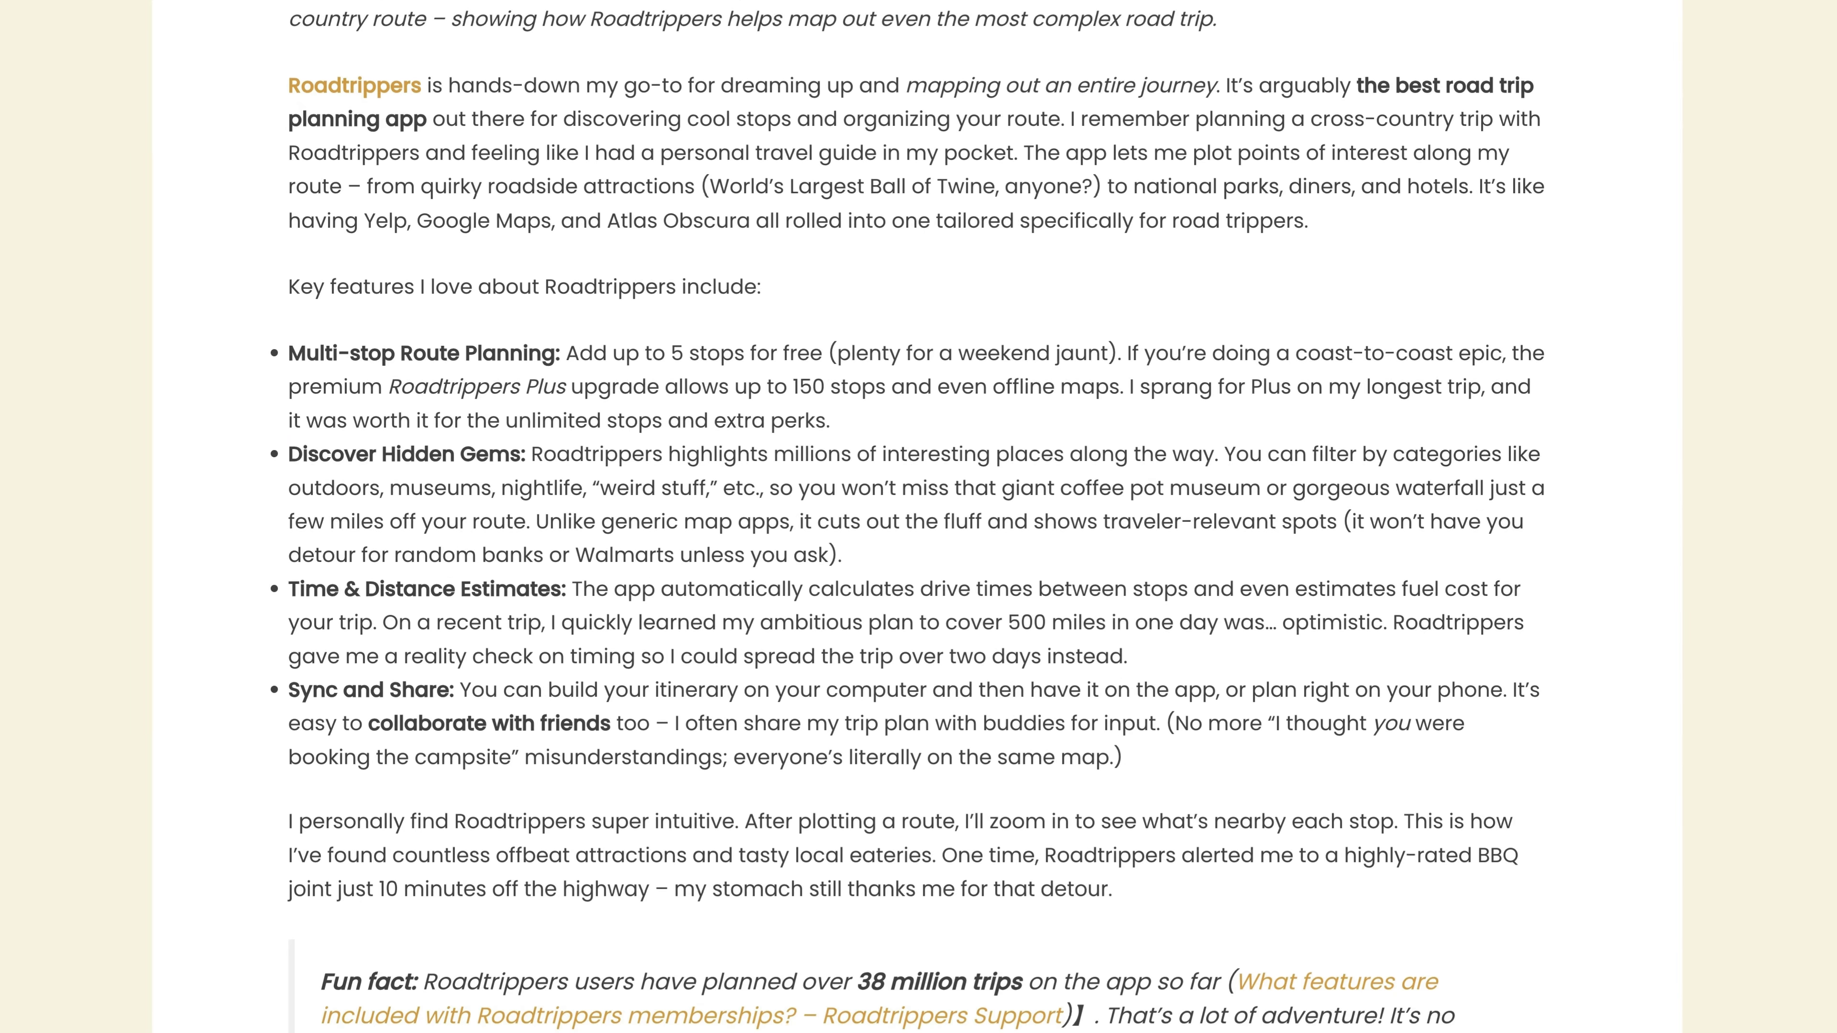
scroll(917, 517, down, 3)
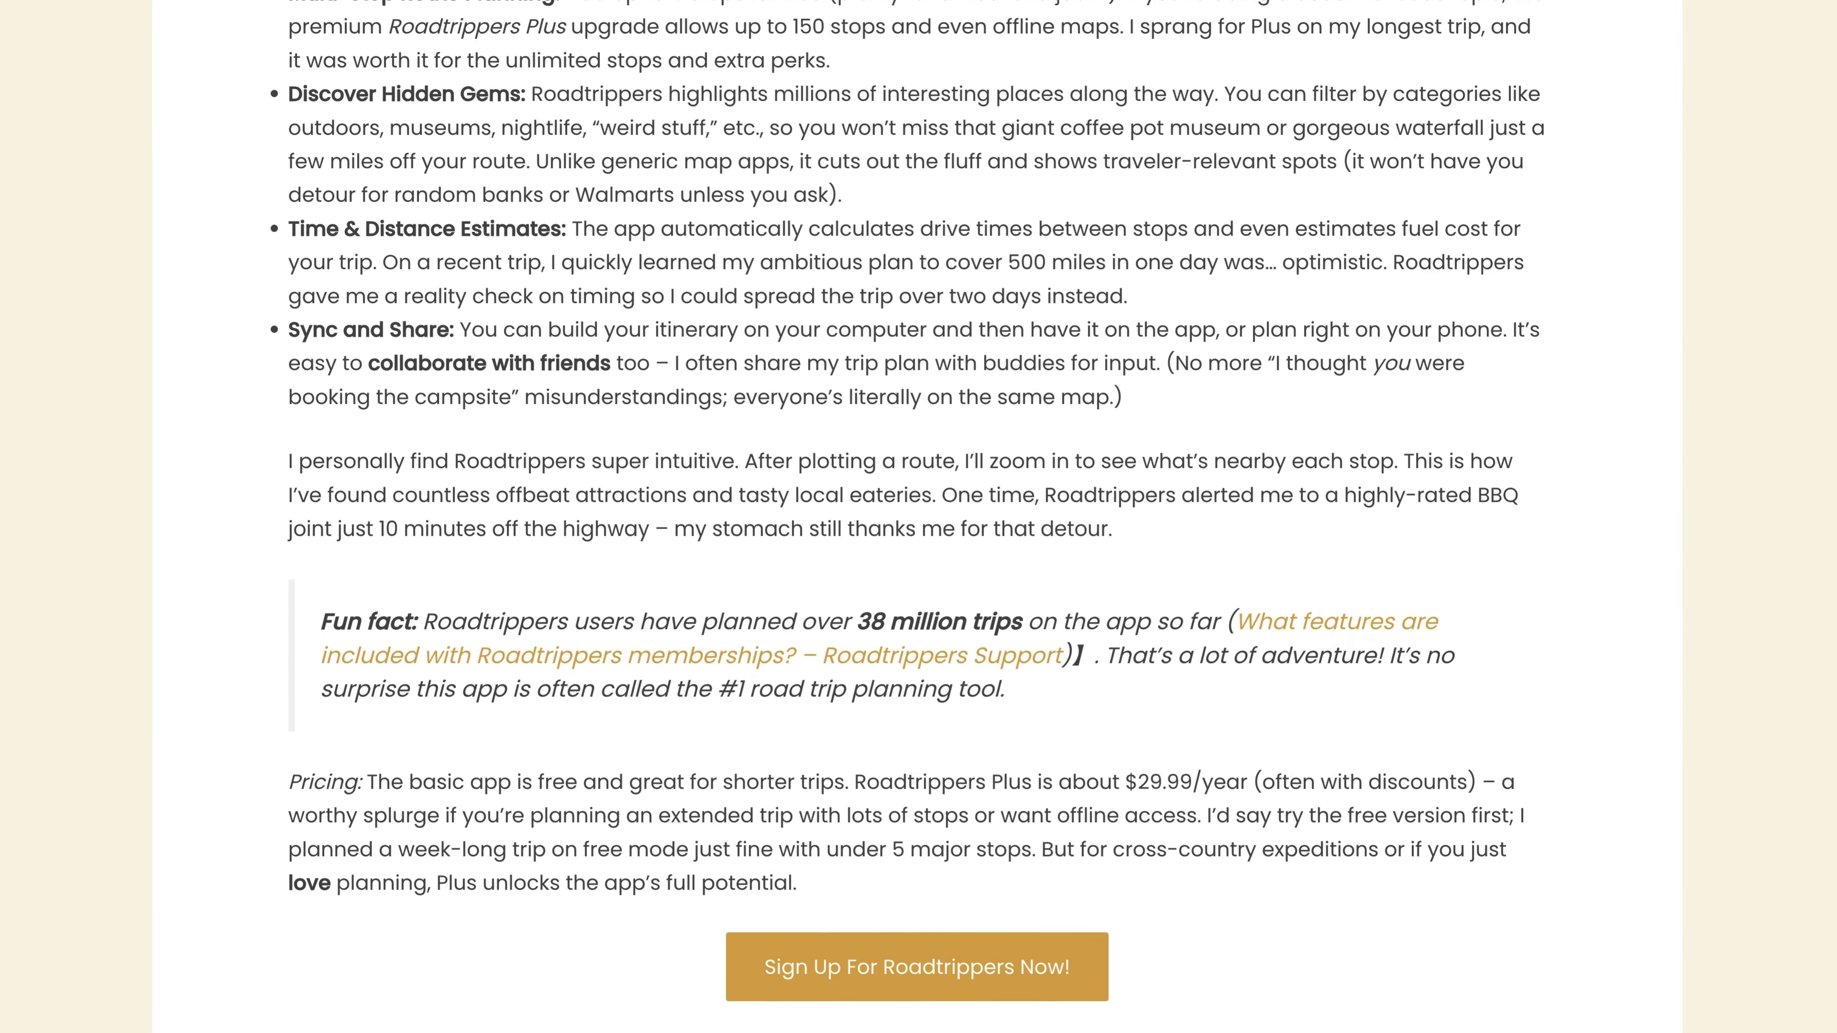
scroll(917, 517, down, 1)
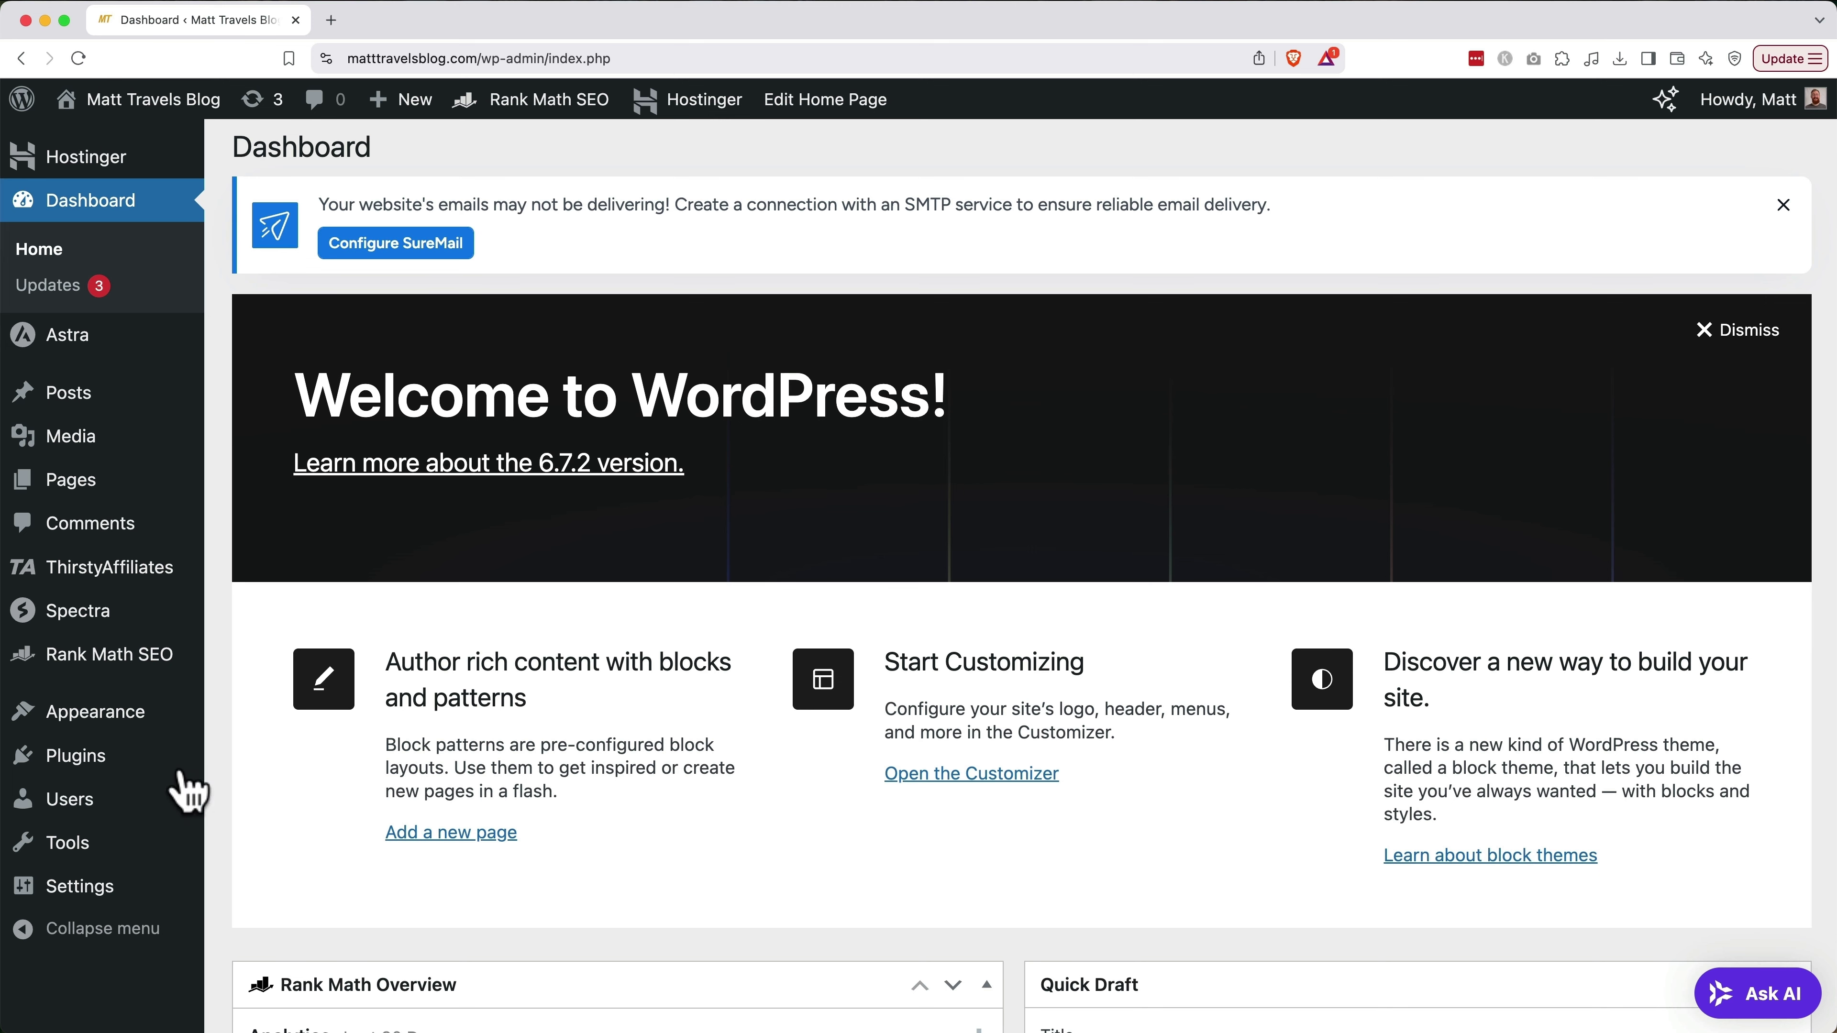
Activate LiteSpeed Cache 7.0.1 from the Installed Plugins list
click(107, 771)
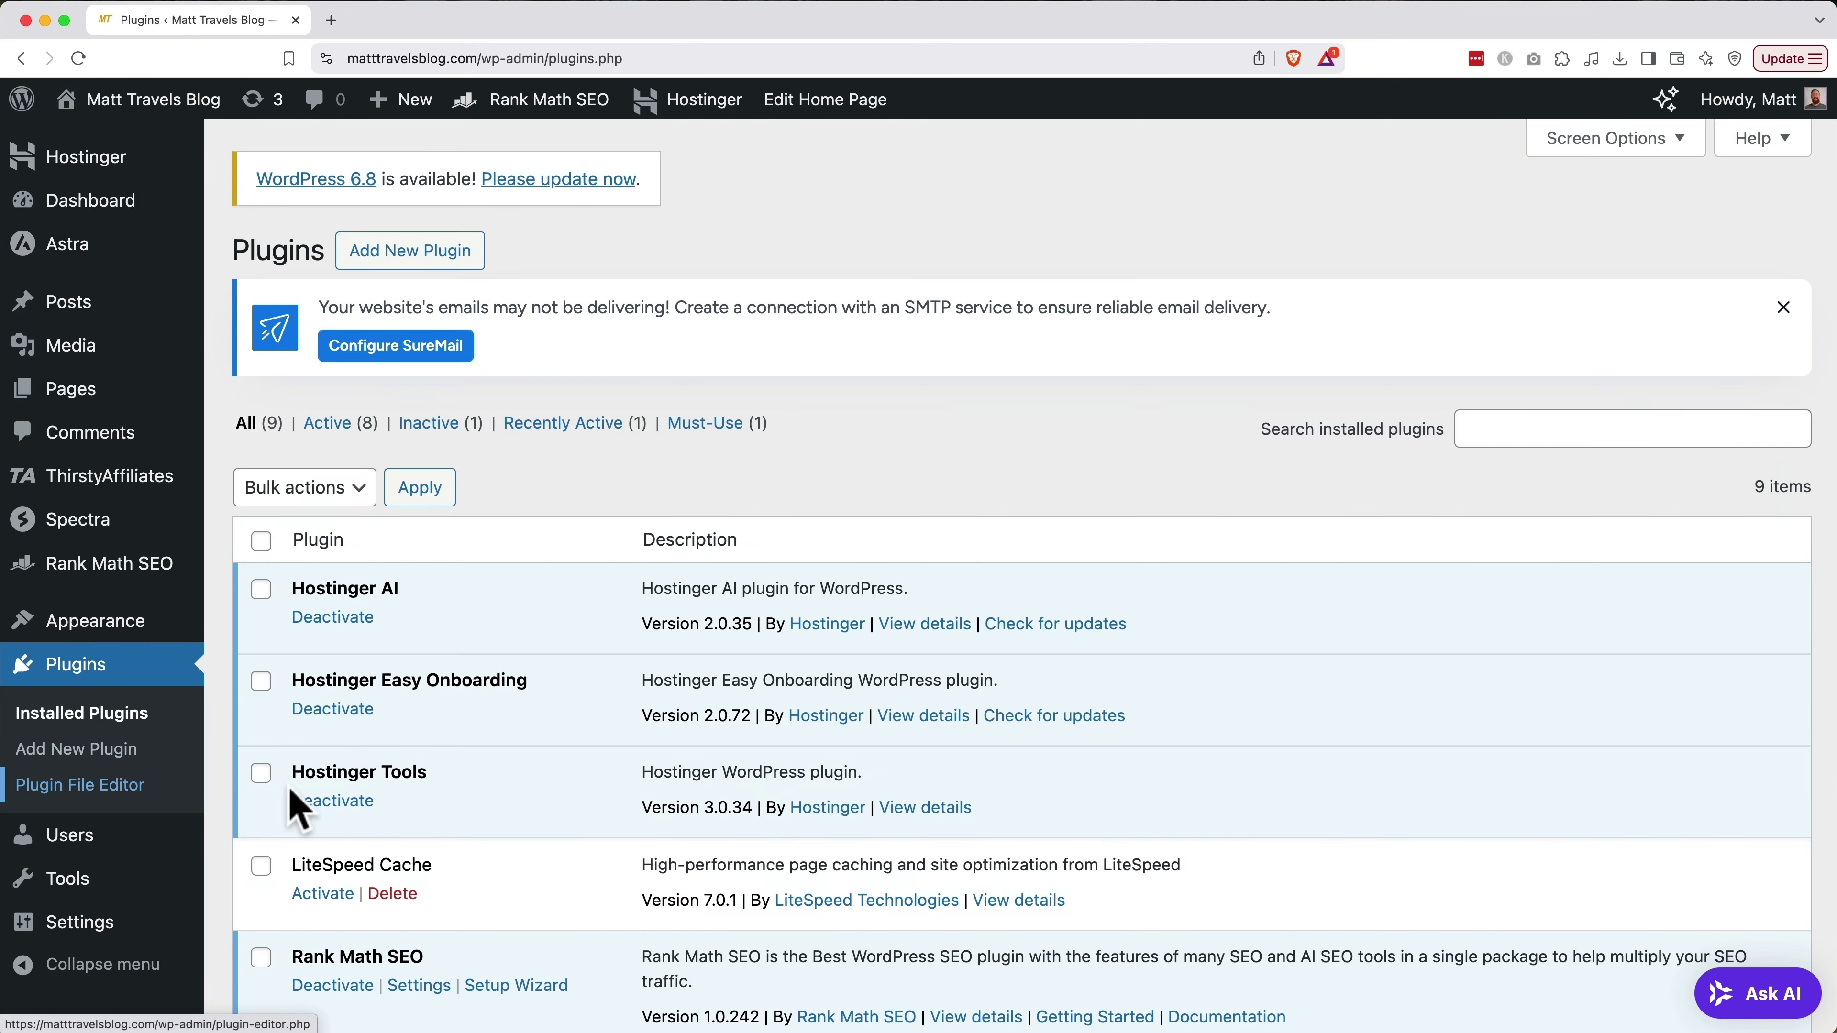
scroll(526, 824, down, 2)
scroll(527, 824, down, 2)
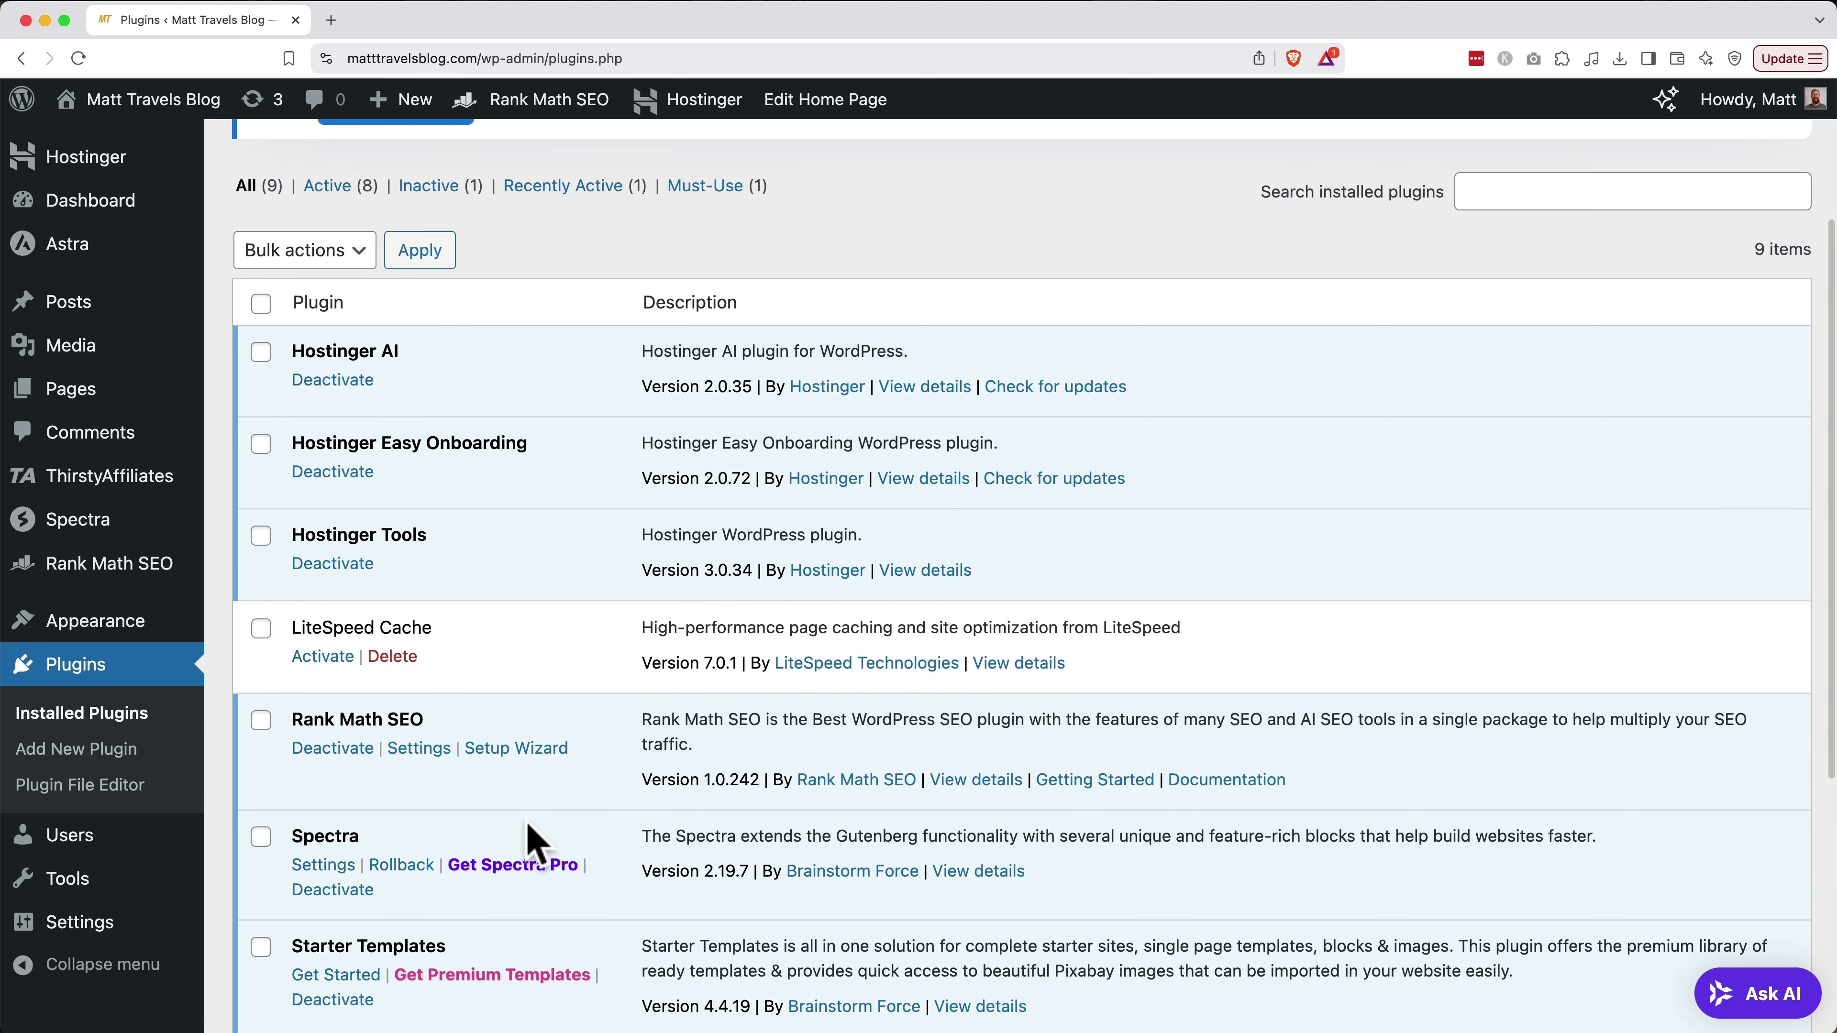
click(333, 667)
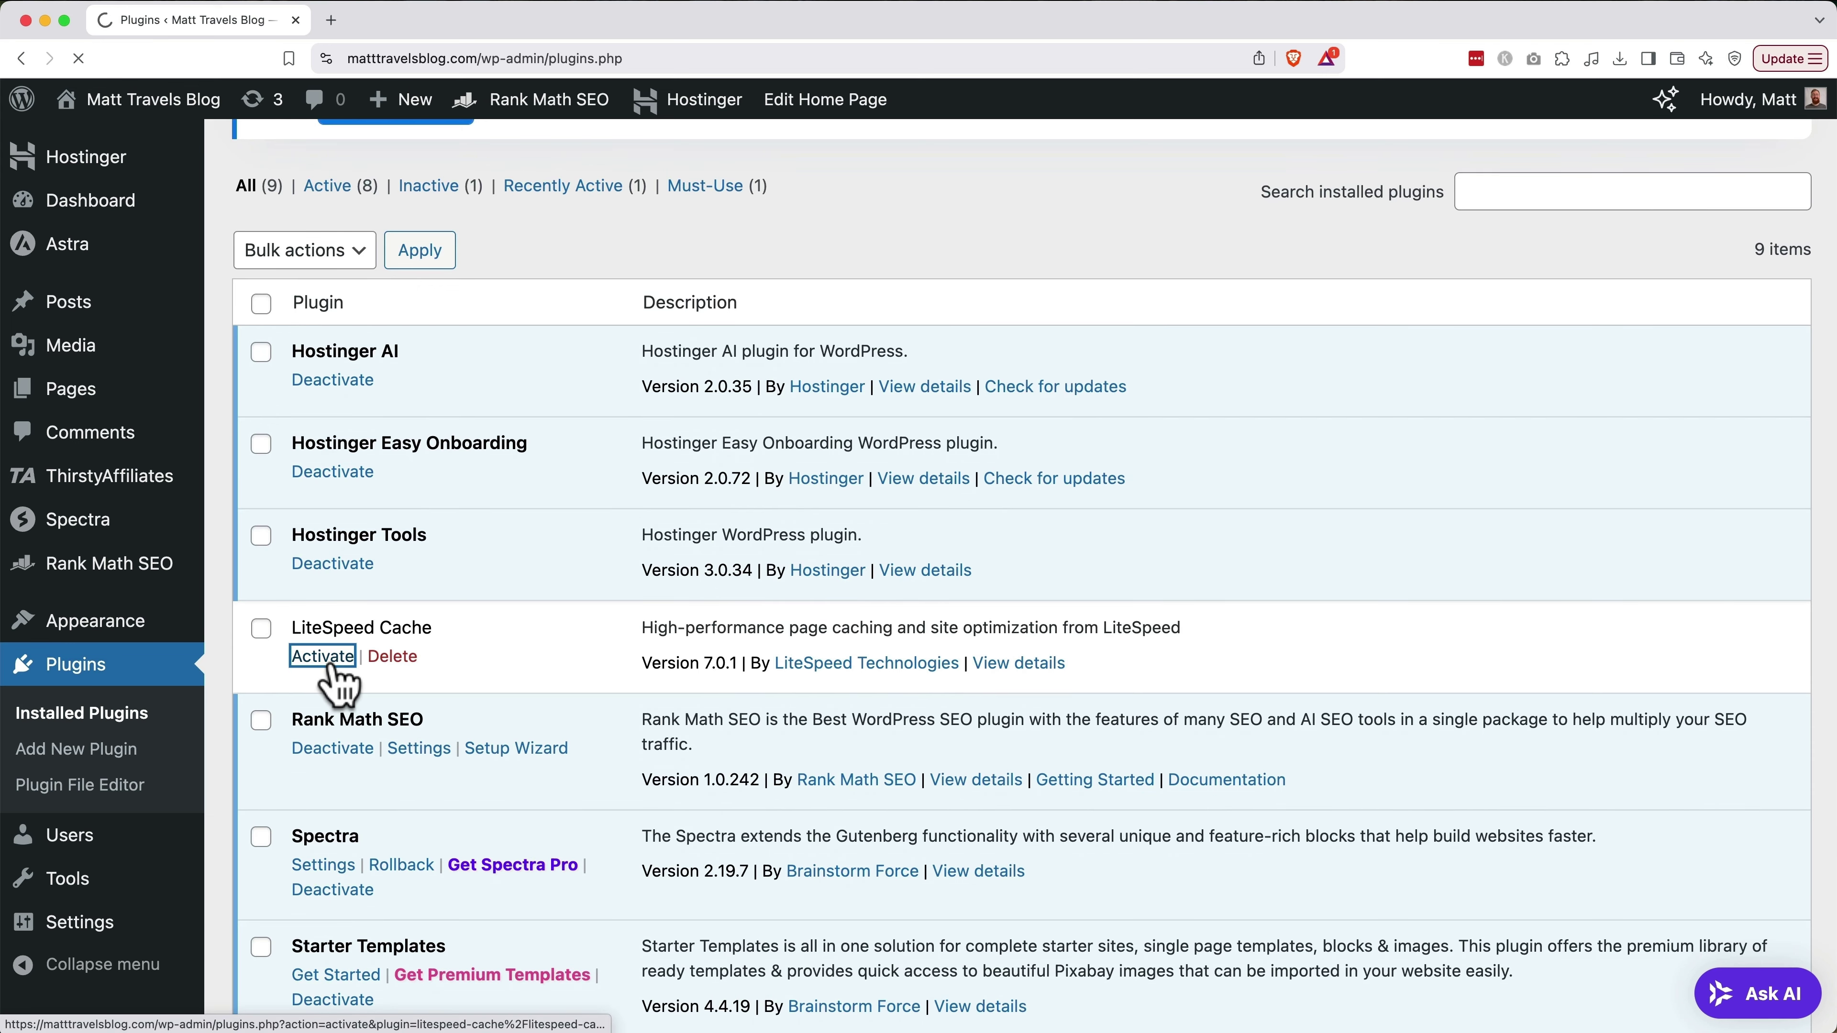